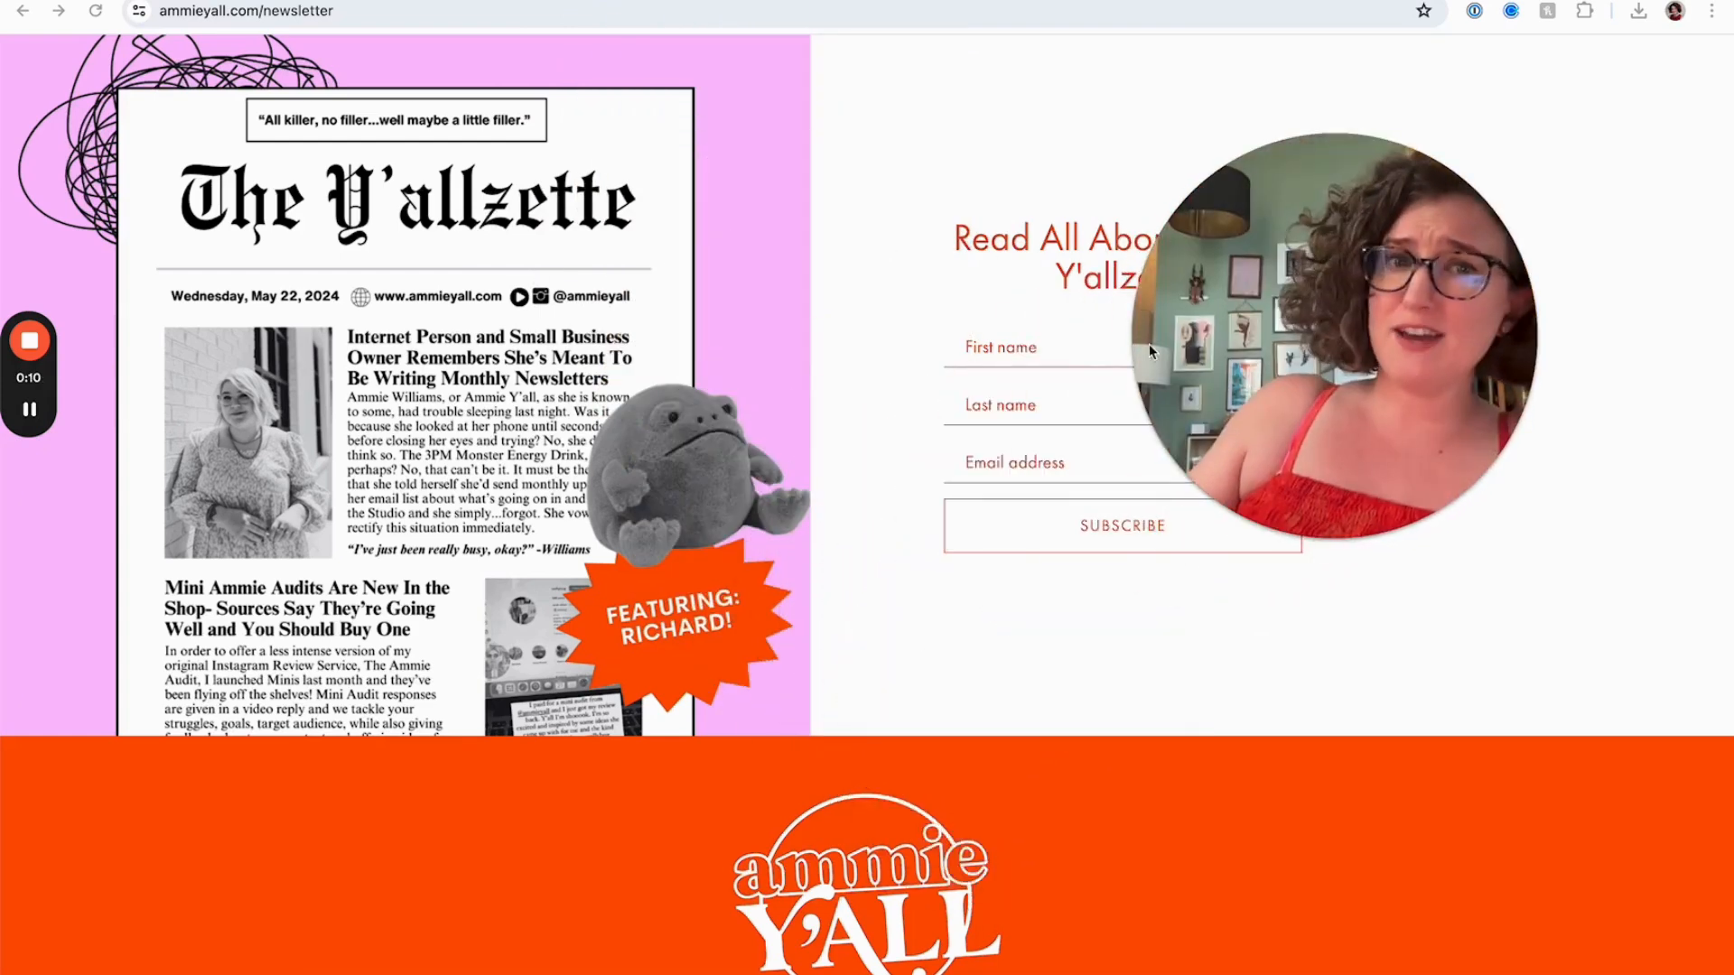
drag(1165, 346, 955, 268)
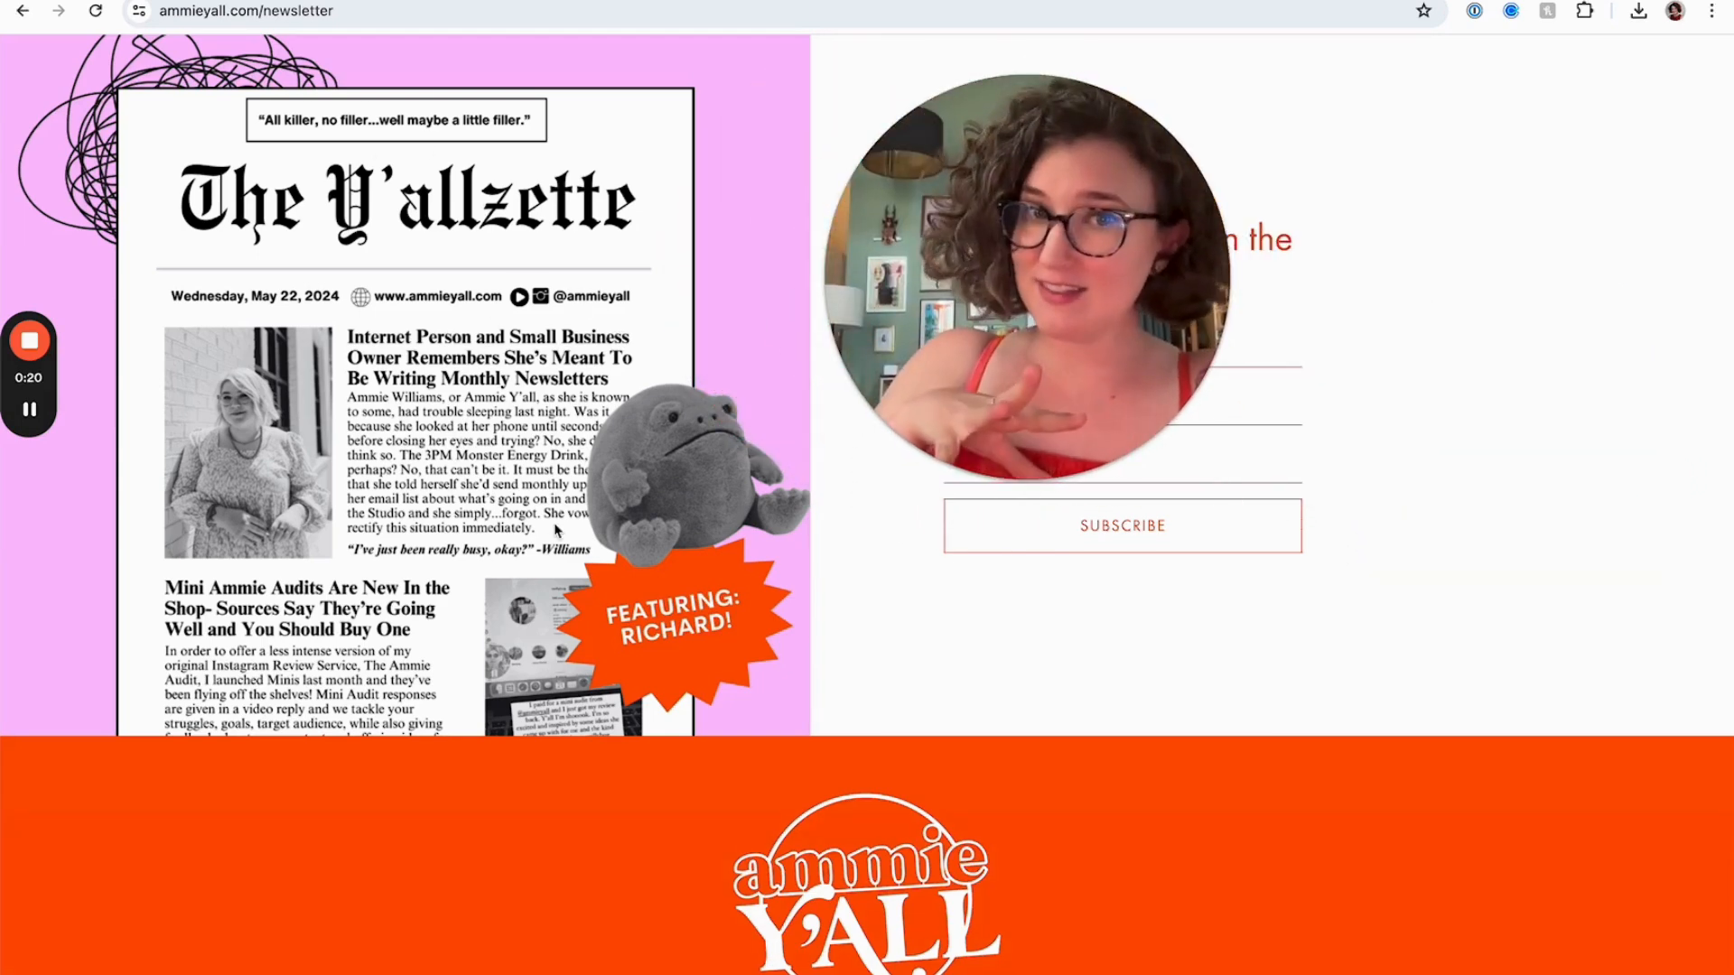
drag(982, 341, 655, 380)
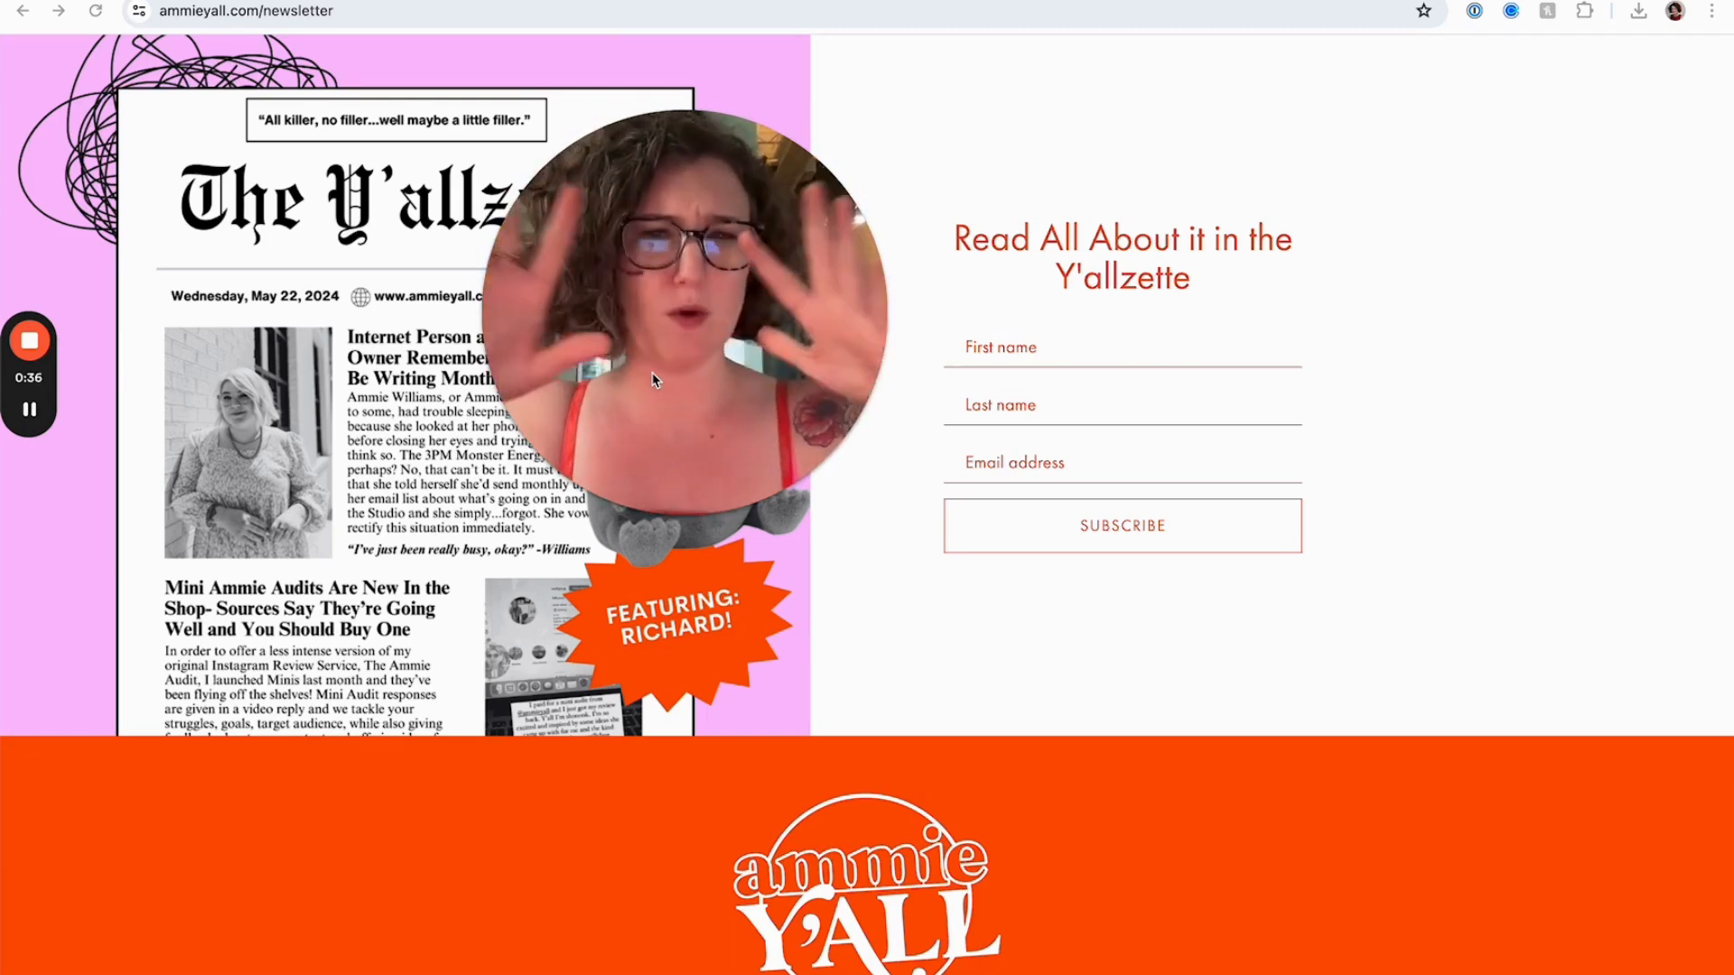
drag(625, 296, 912, 287)
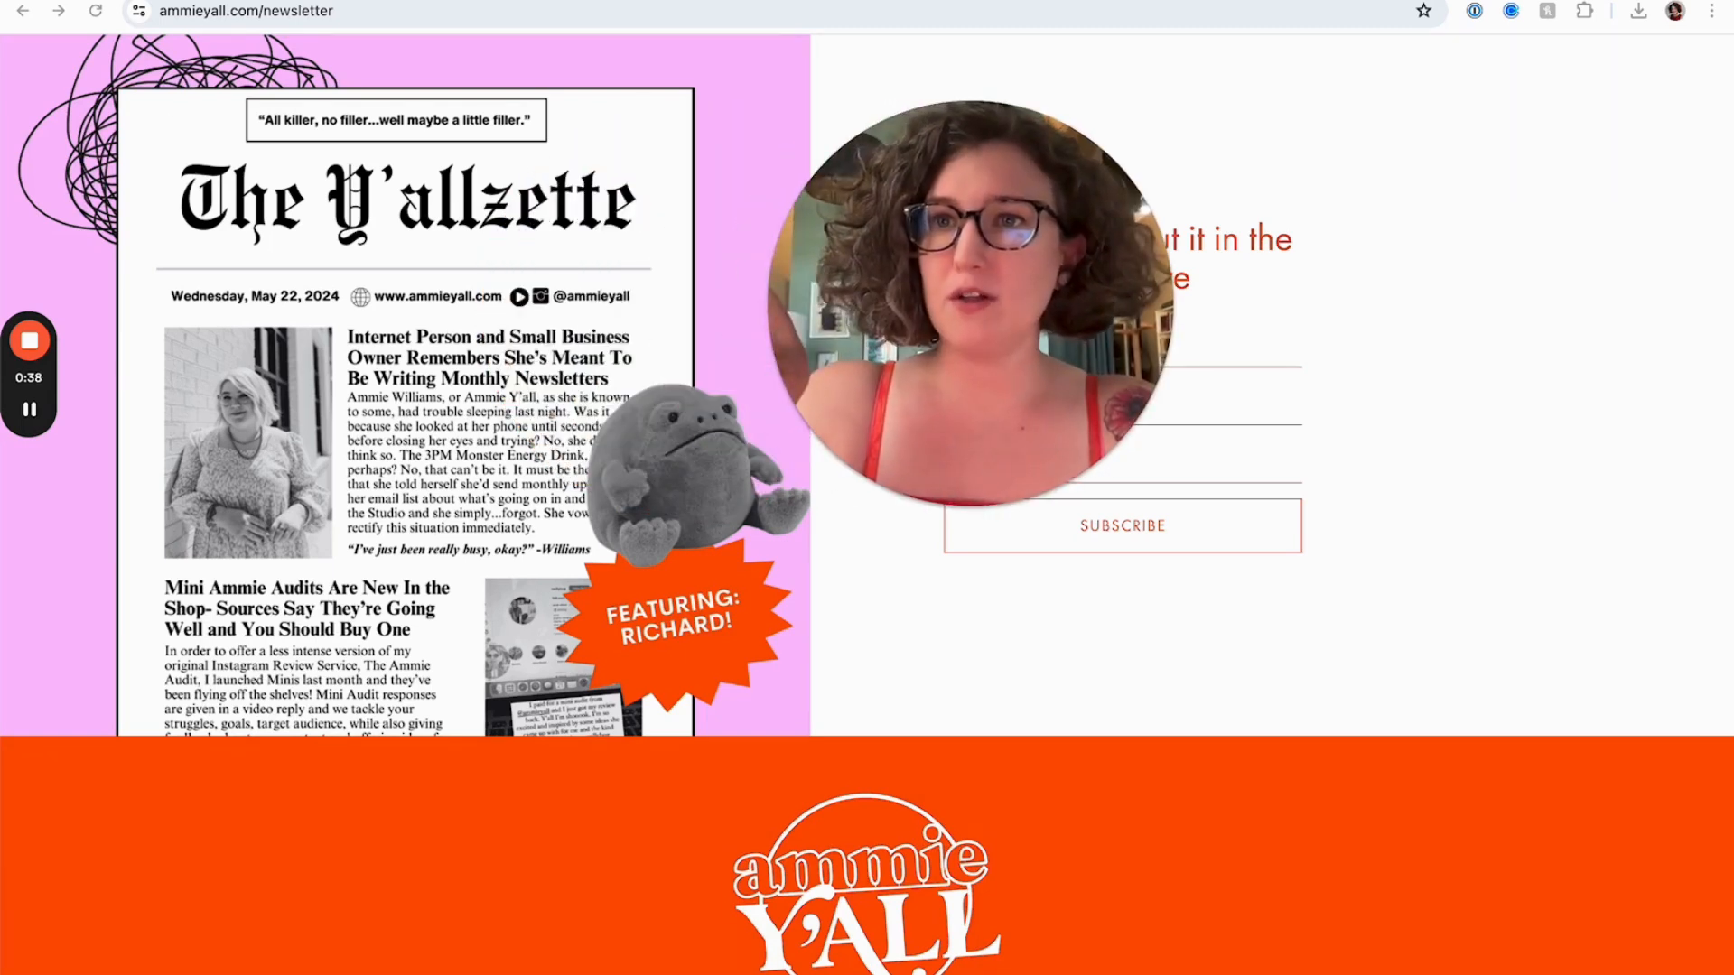
Open the Newsletter Option B: FloDesk or External page and the Newsletter page in the site's pages list to preview them
click(271, 1)
scroll(256, 539, down, 2)
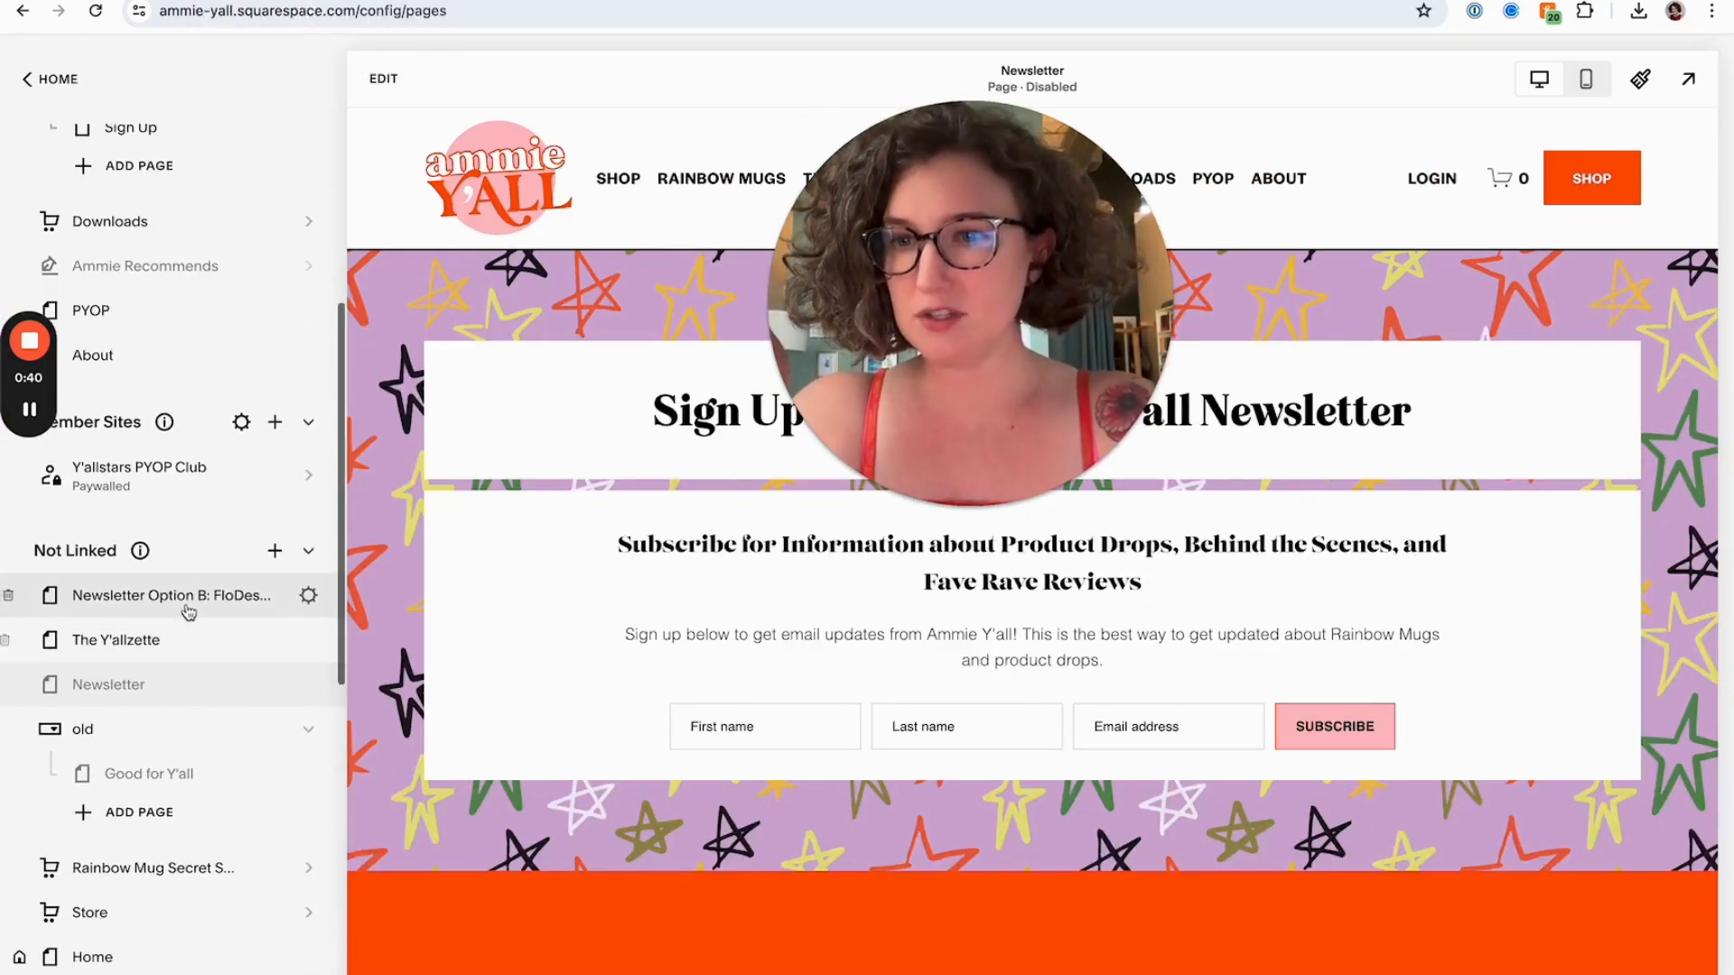
click(189, 612)
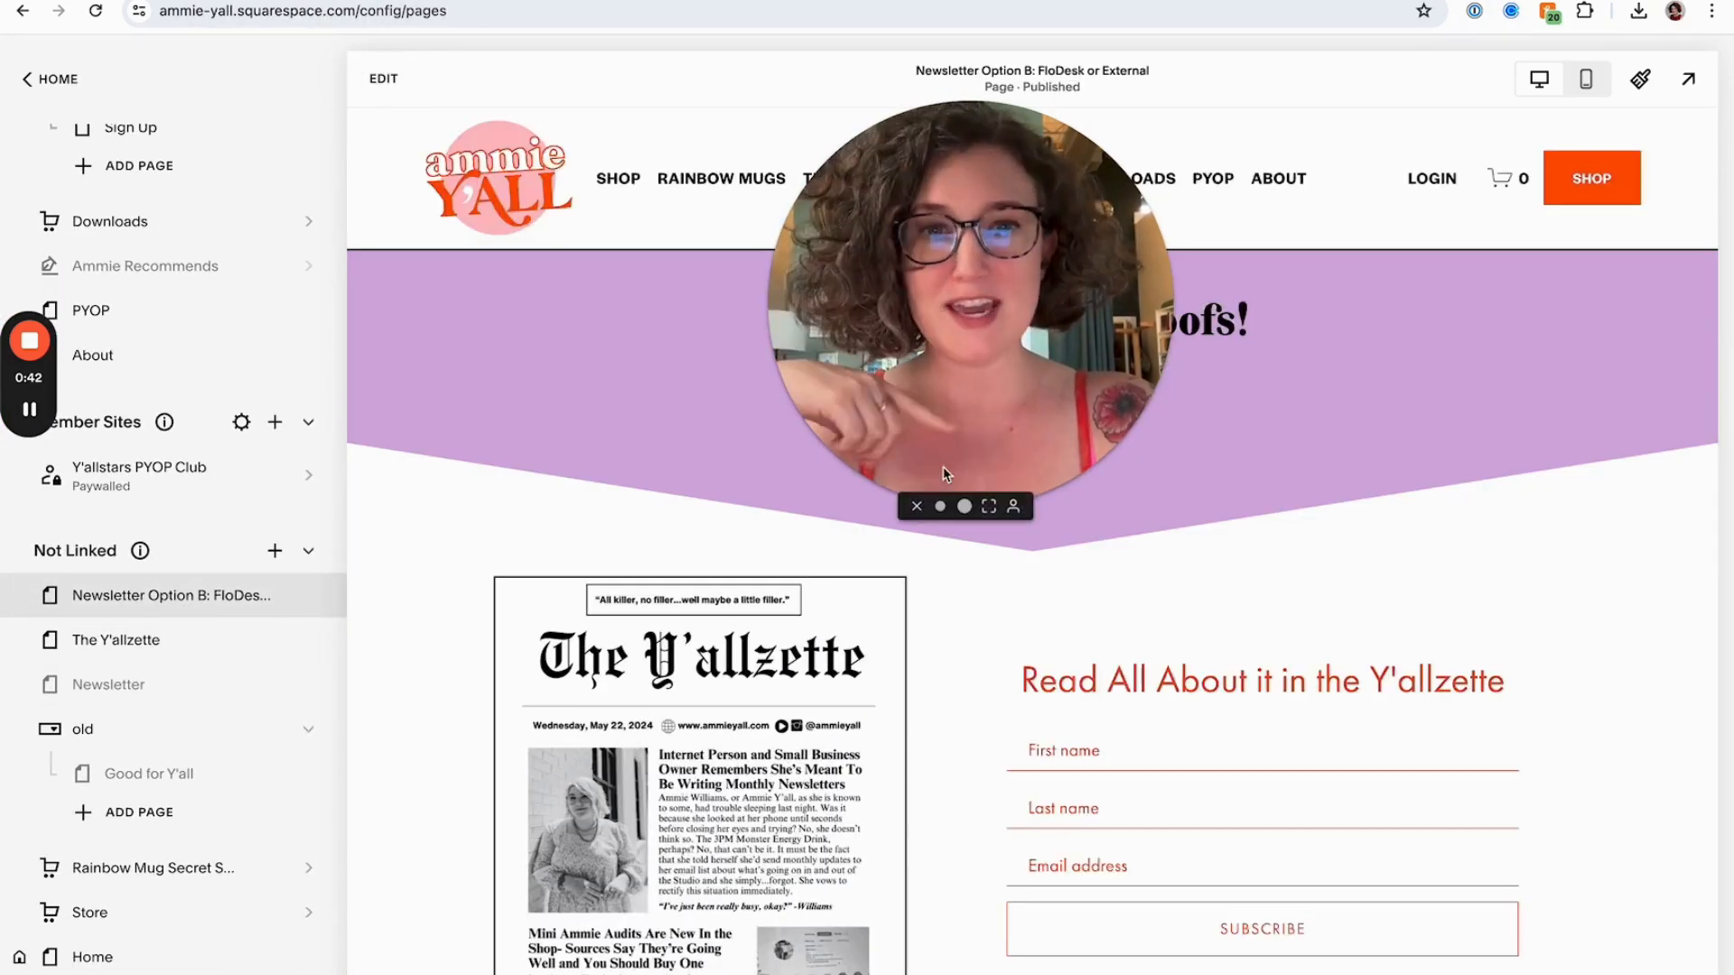
scroll(990, 708, down, 4)
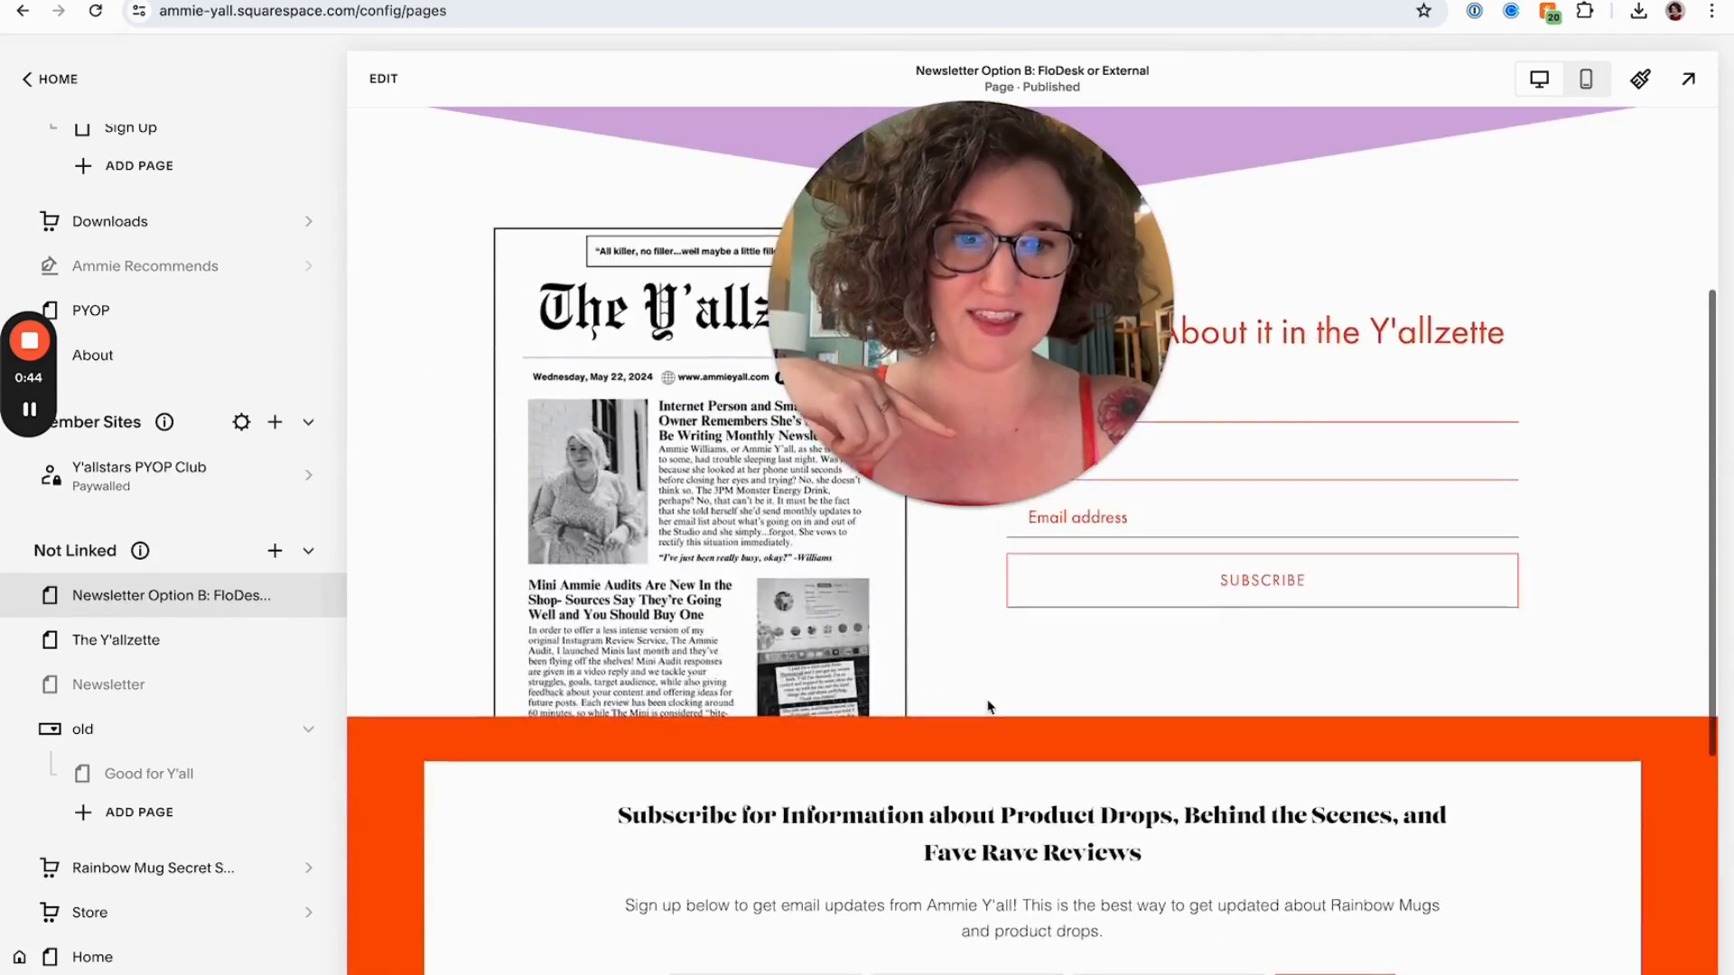
scroll(990, 708, up, 4)
click(204, 667)
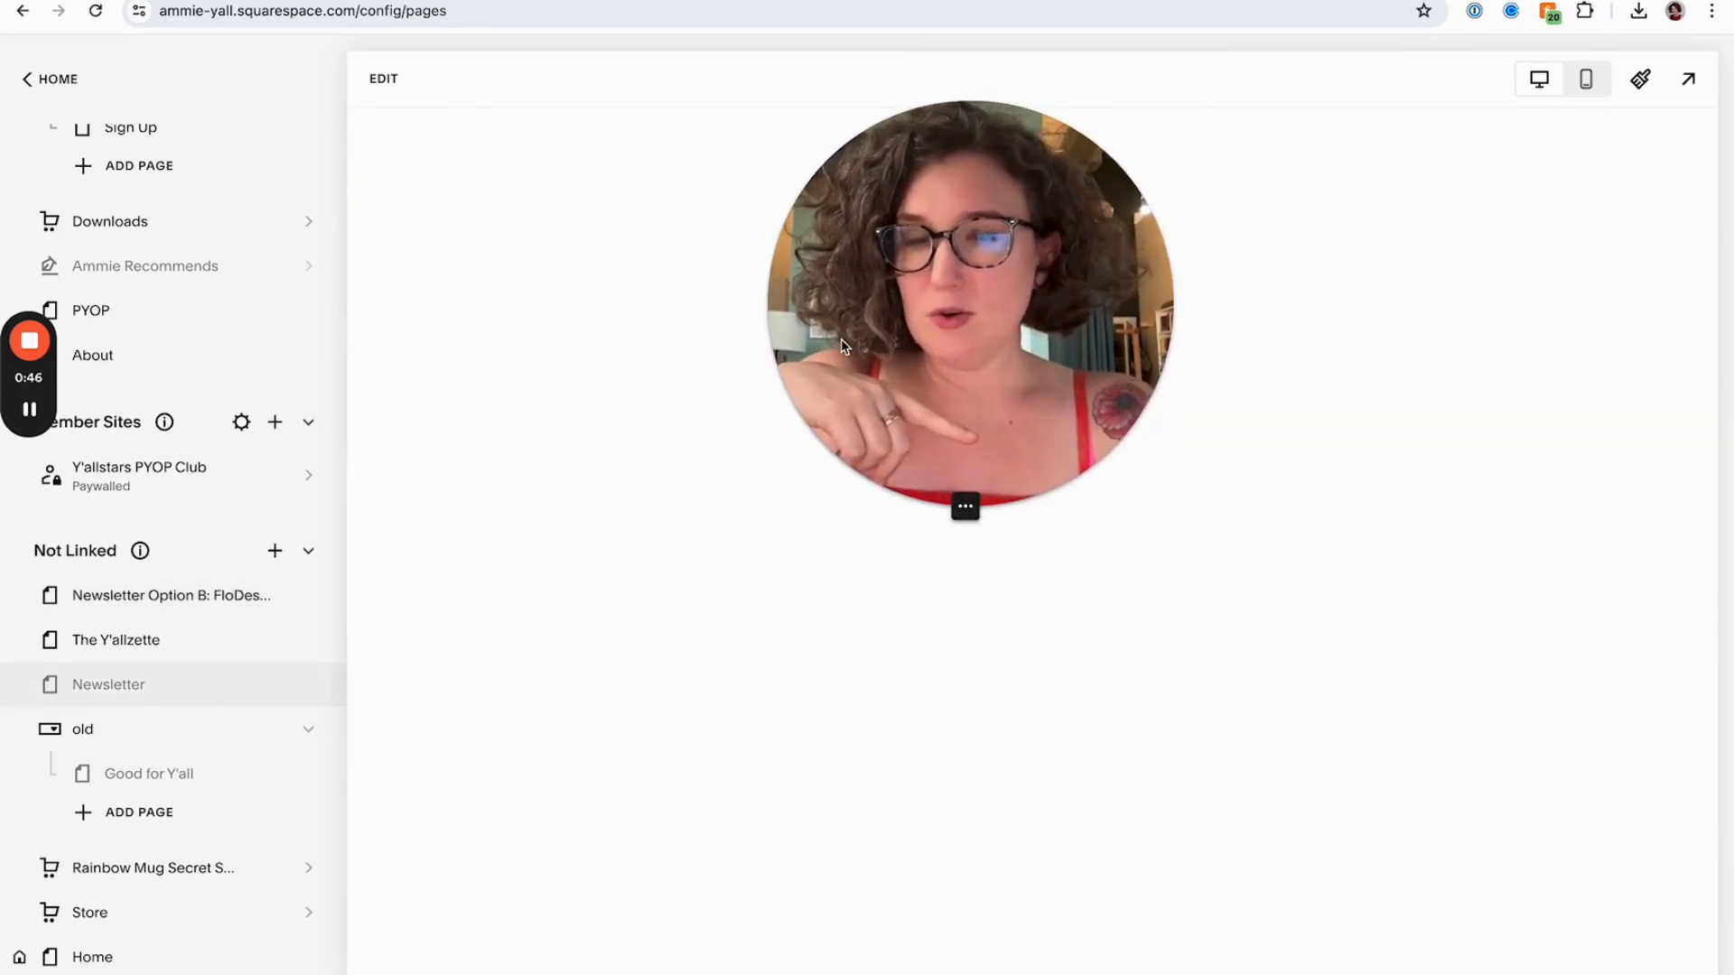
drag(841, 339, 970, 363)
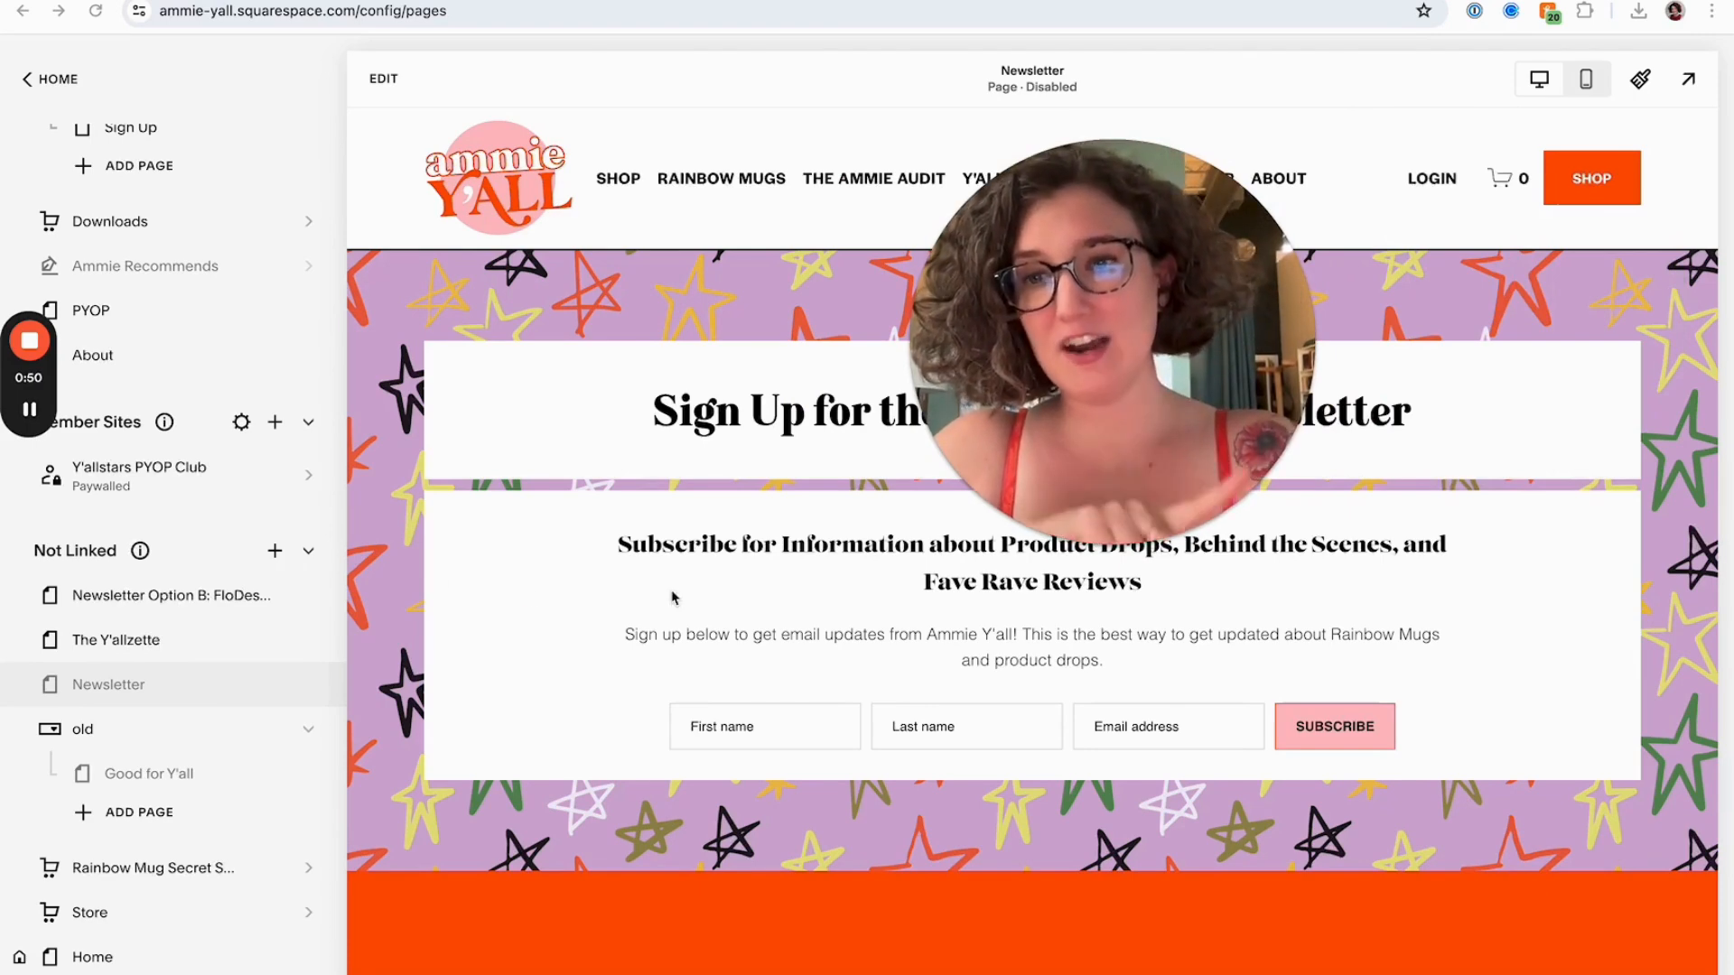
Open The Y'allzette page and preview it in mobile view
click(79, 652)
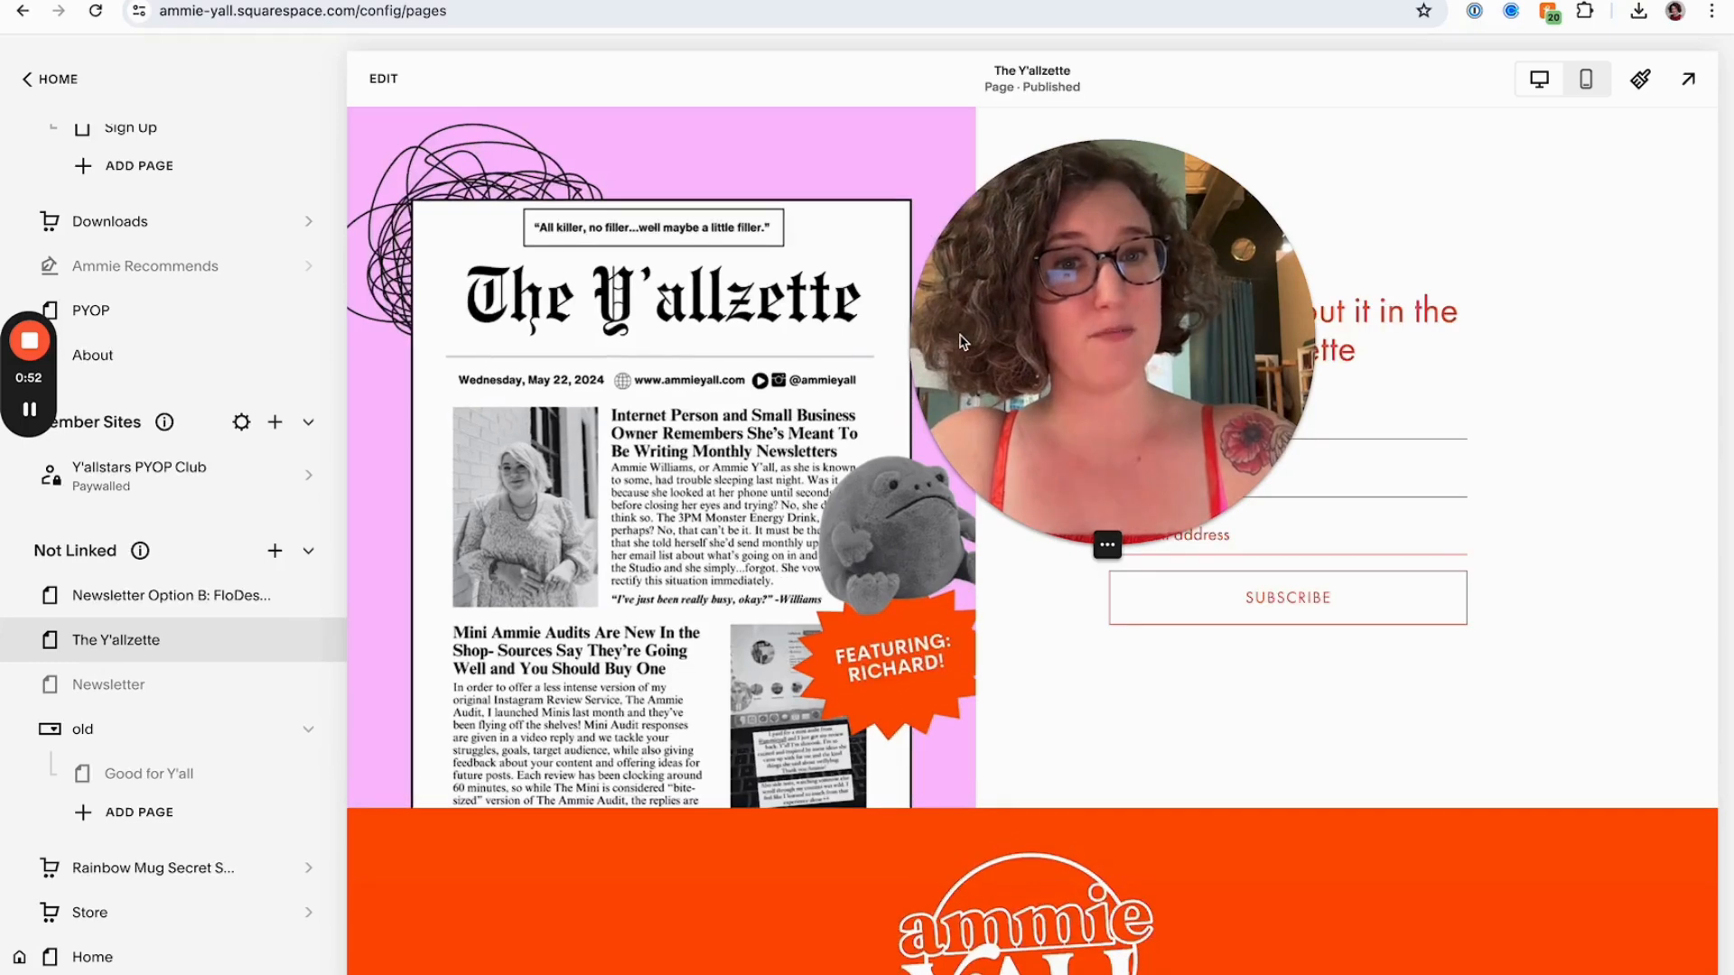
click(1580, 87)
drag(1101, 312, 514, 370)
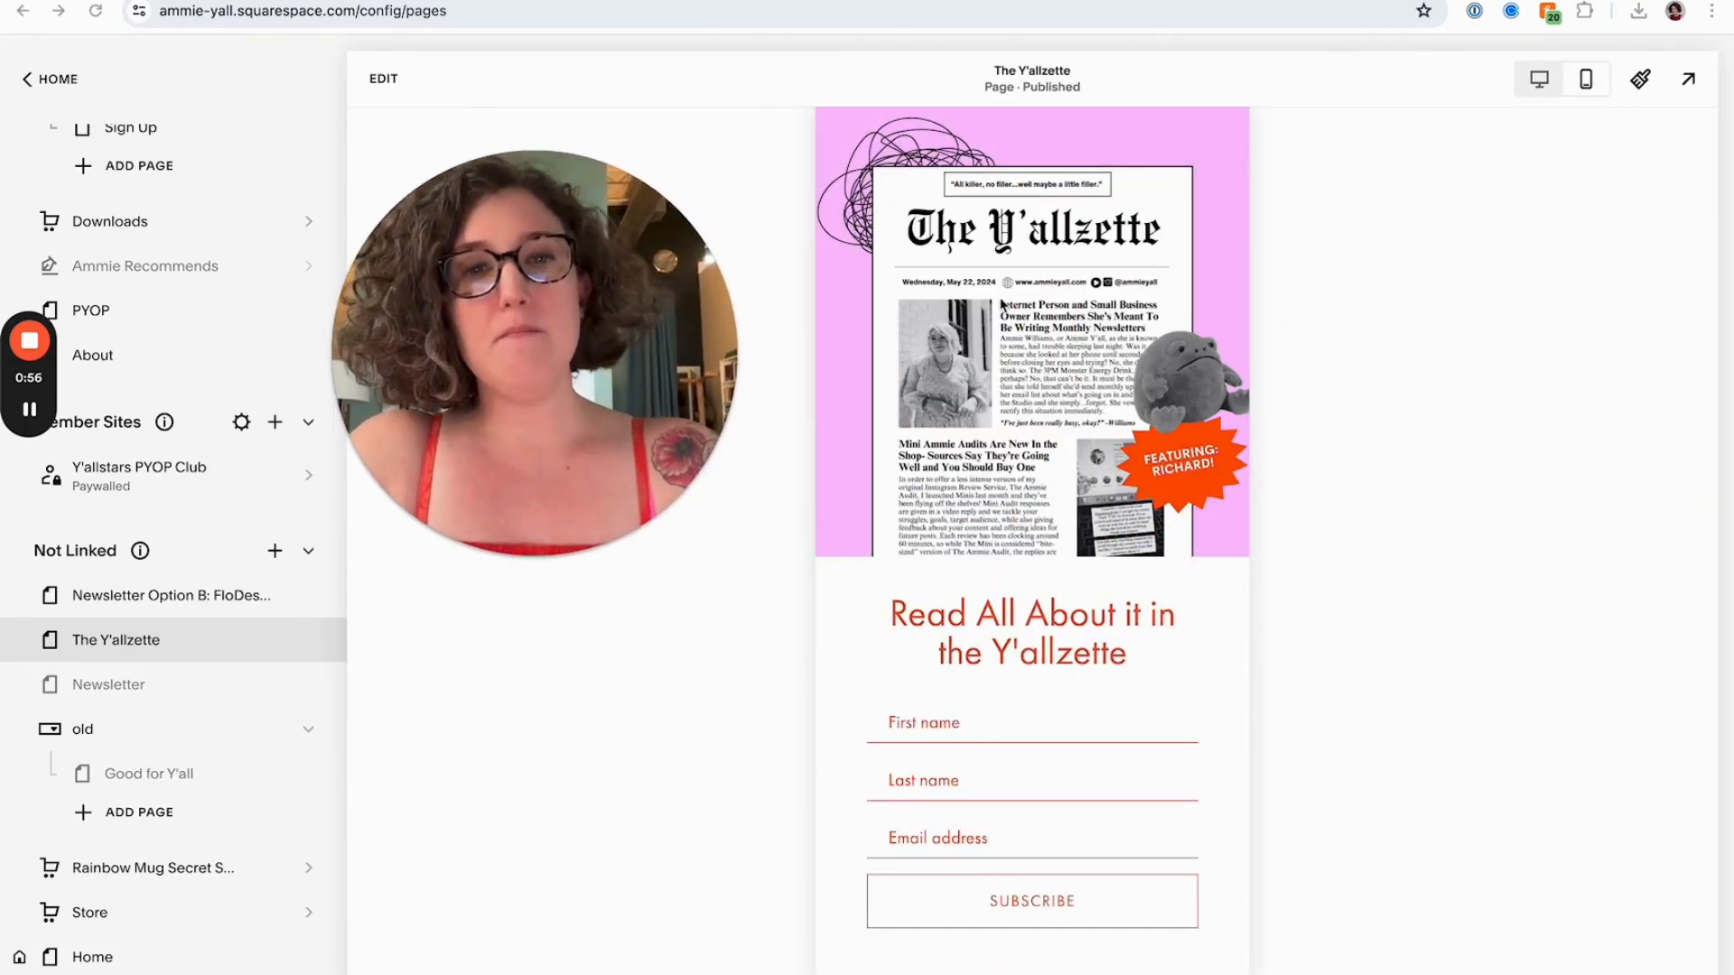
scroll(1003, 306, down, 2)
scroll(1003, 305, up, 3)
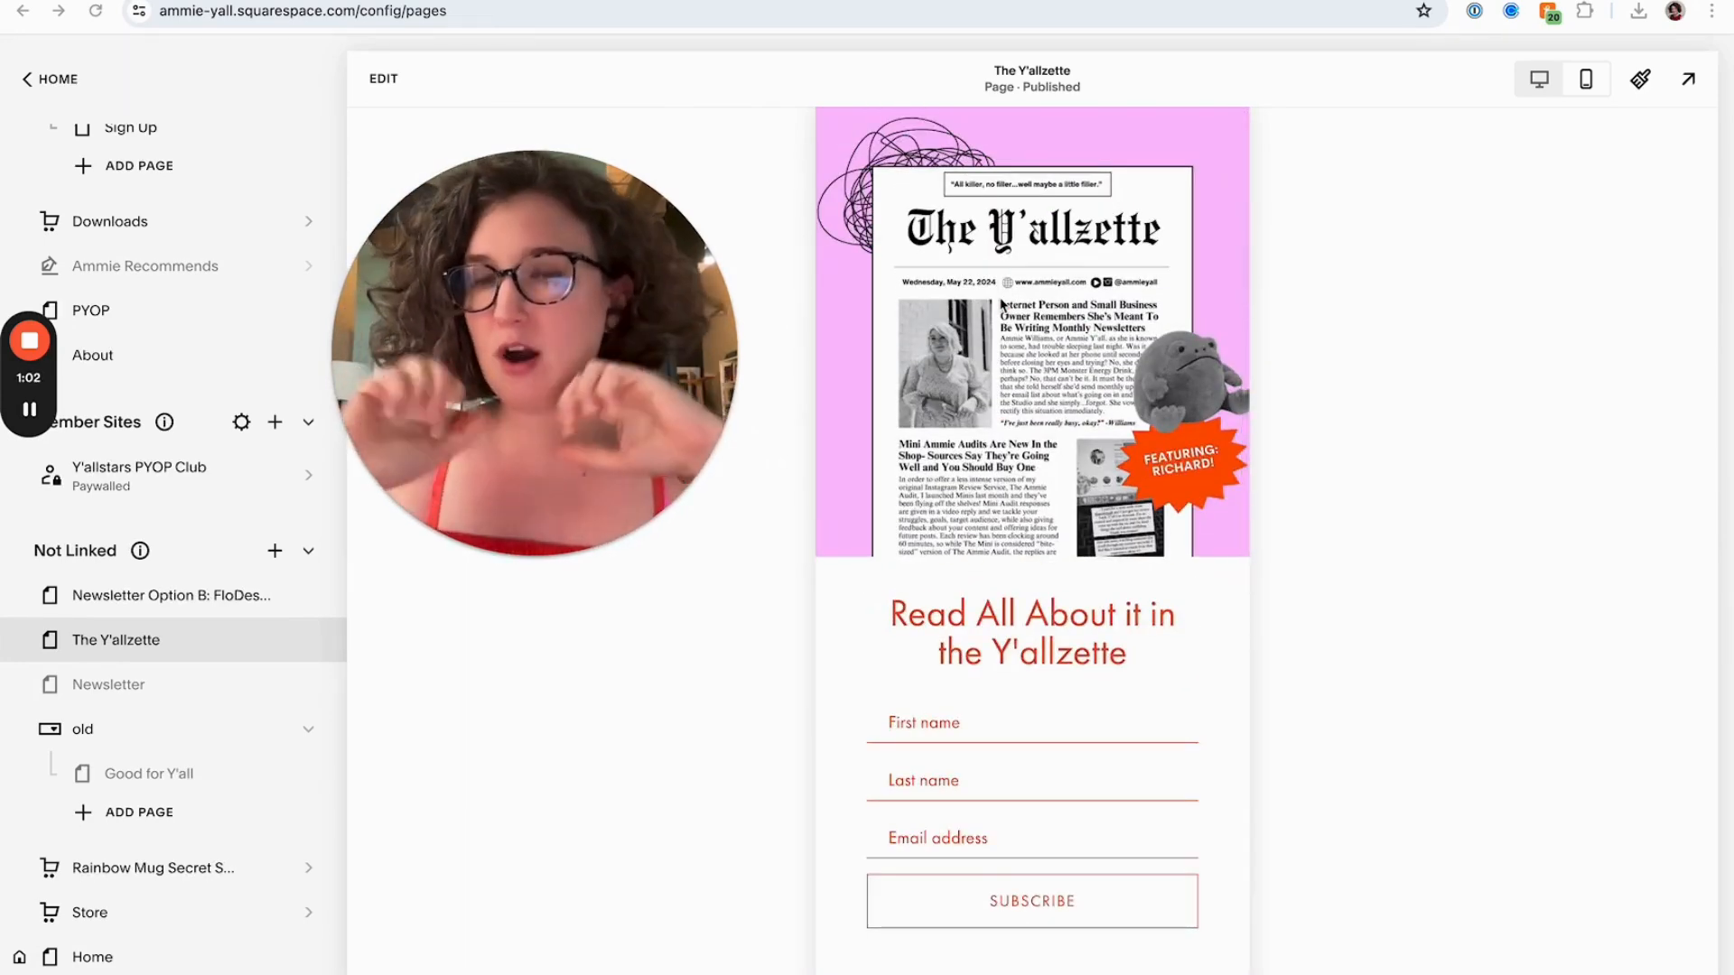
Compare with the live newsletter page, then switch The Y'allzette editor preview back to desktop view
click(503, 1)
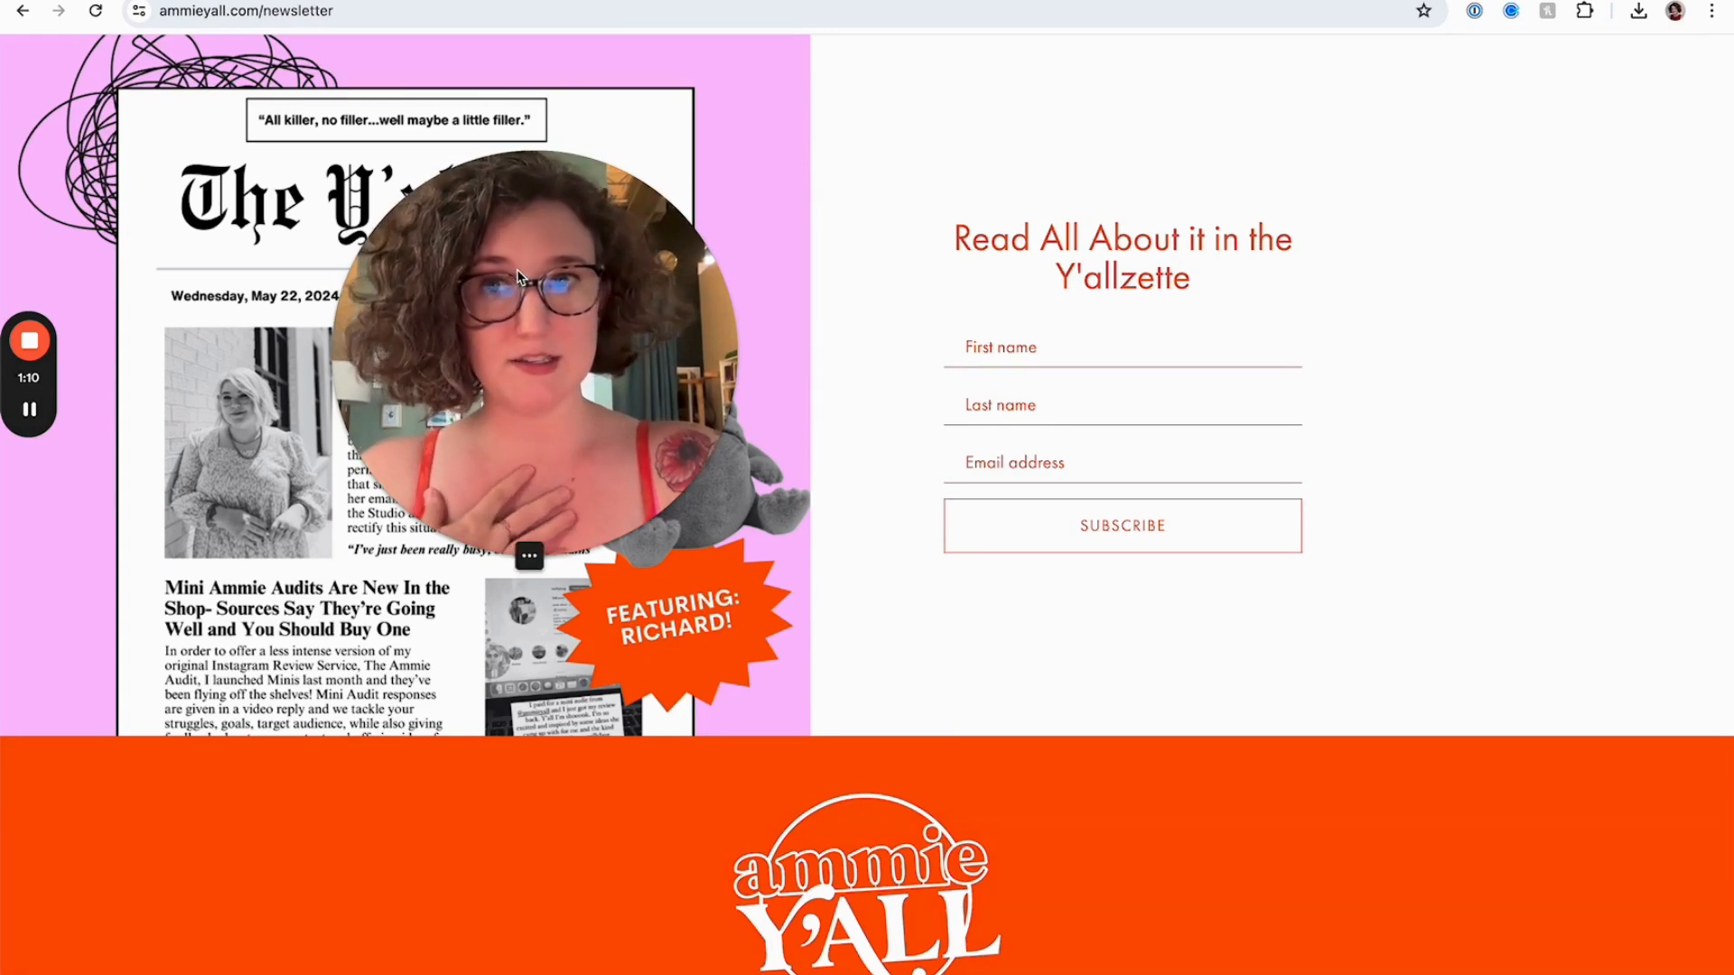
drag(519, 278, 806, 221)
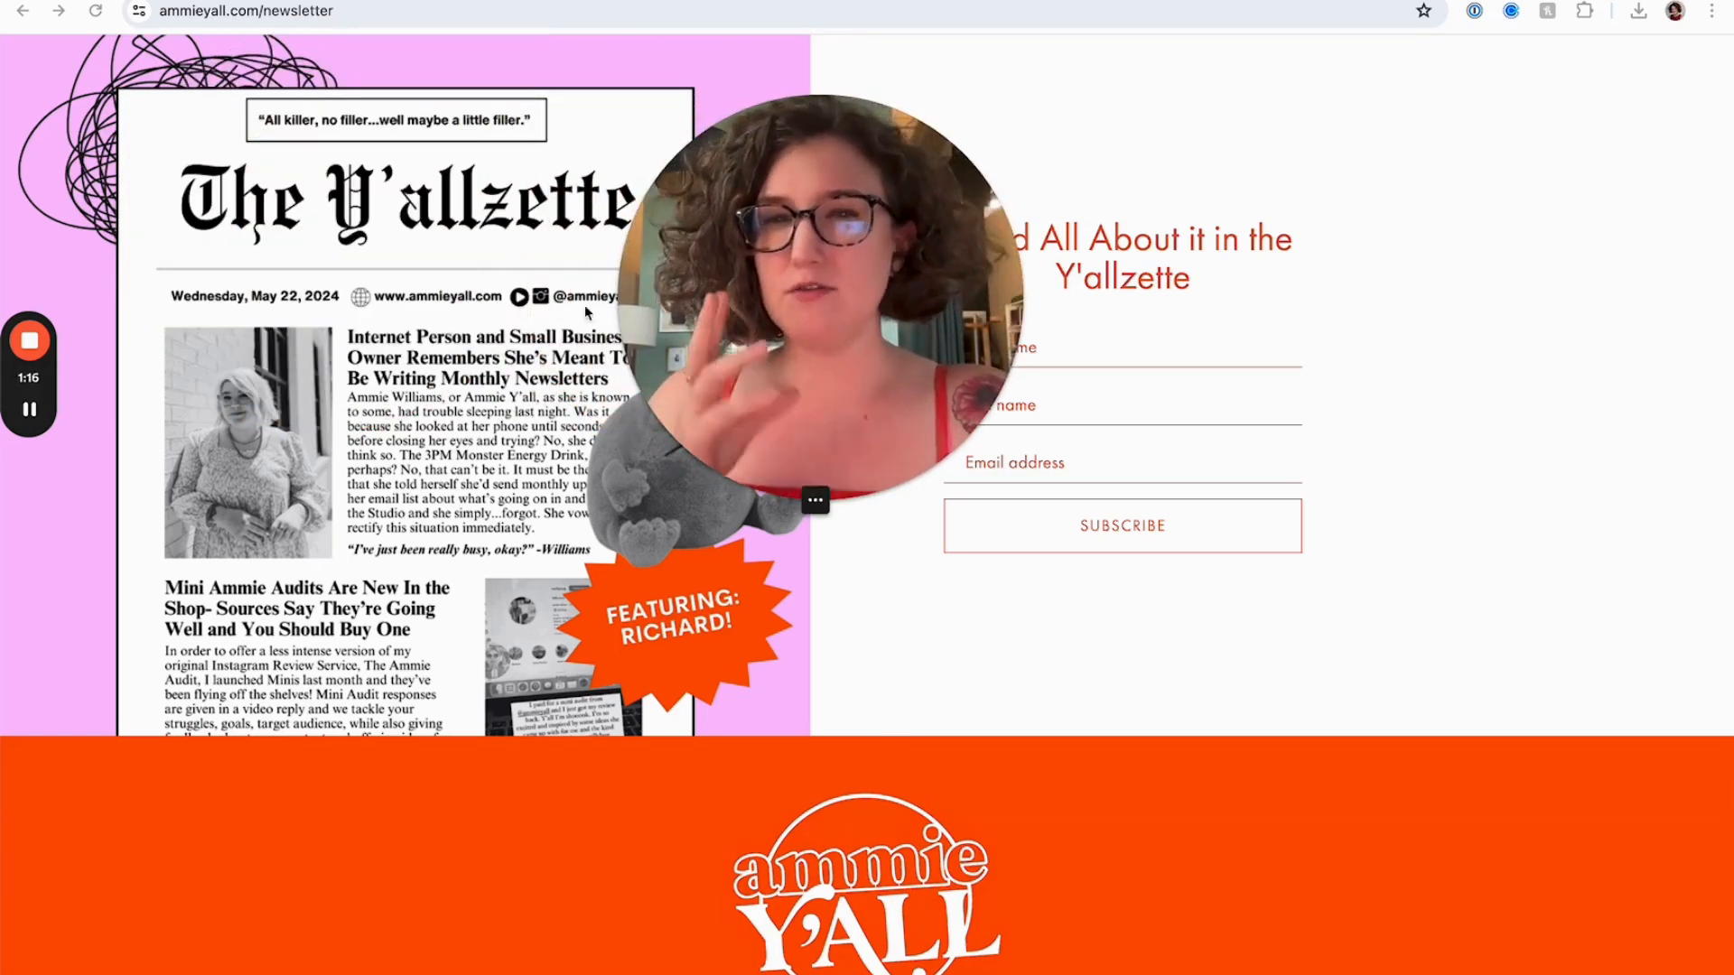
click(389, 1)
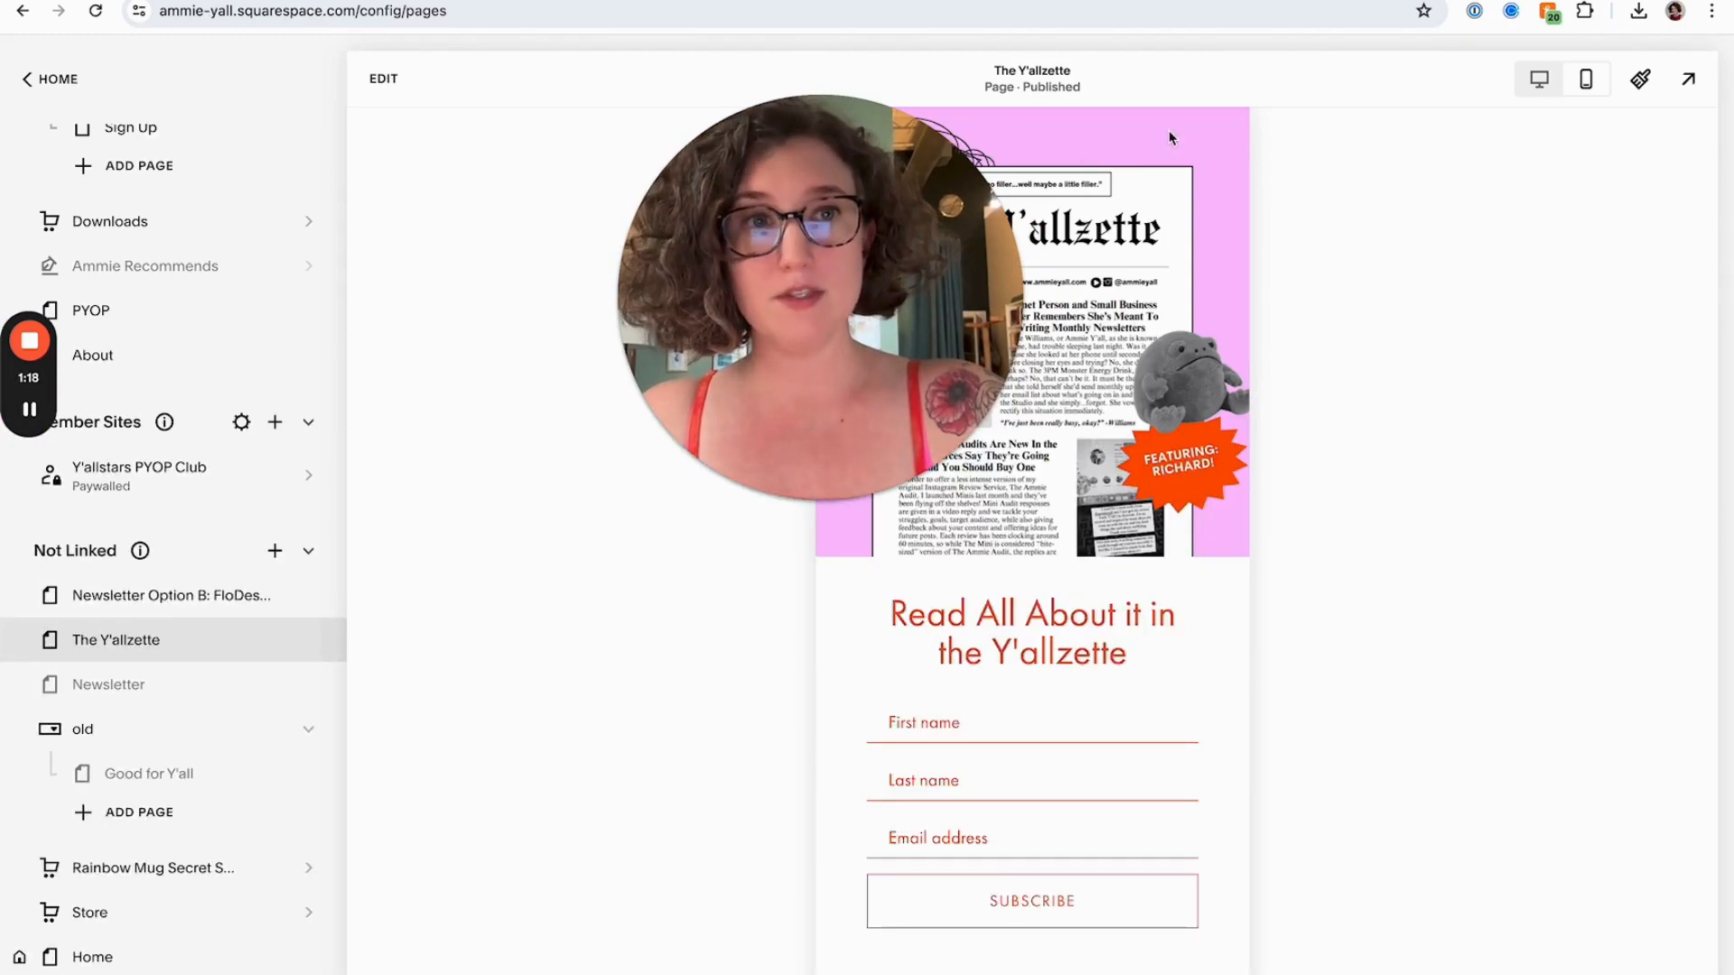
click(1526, 88)
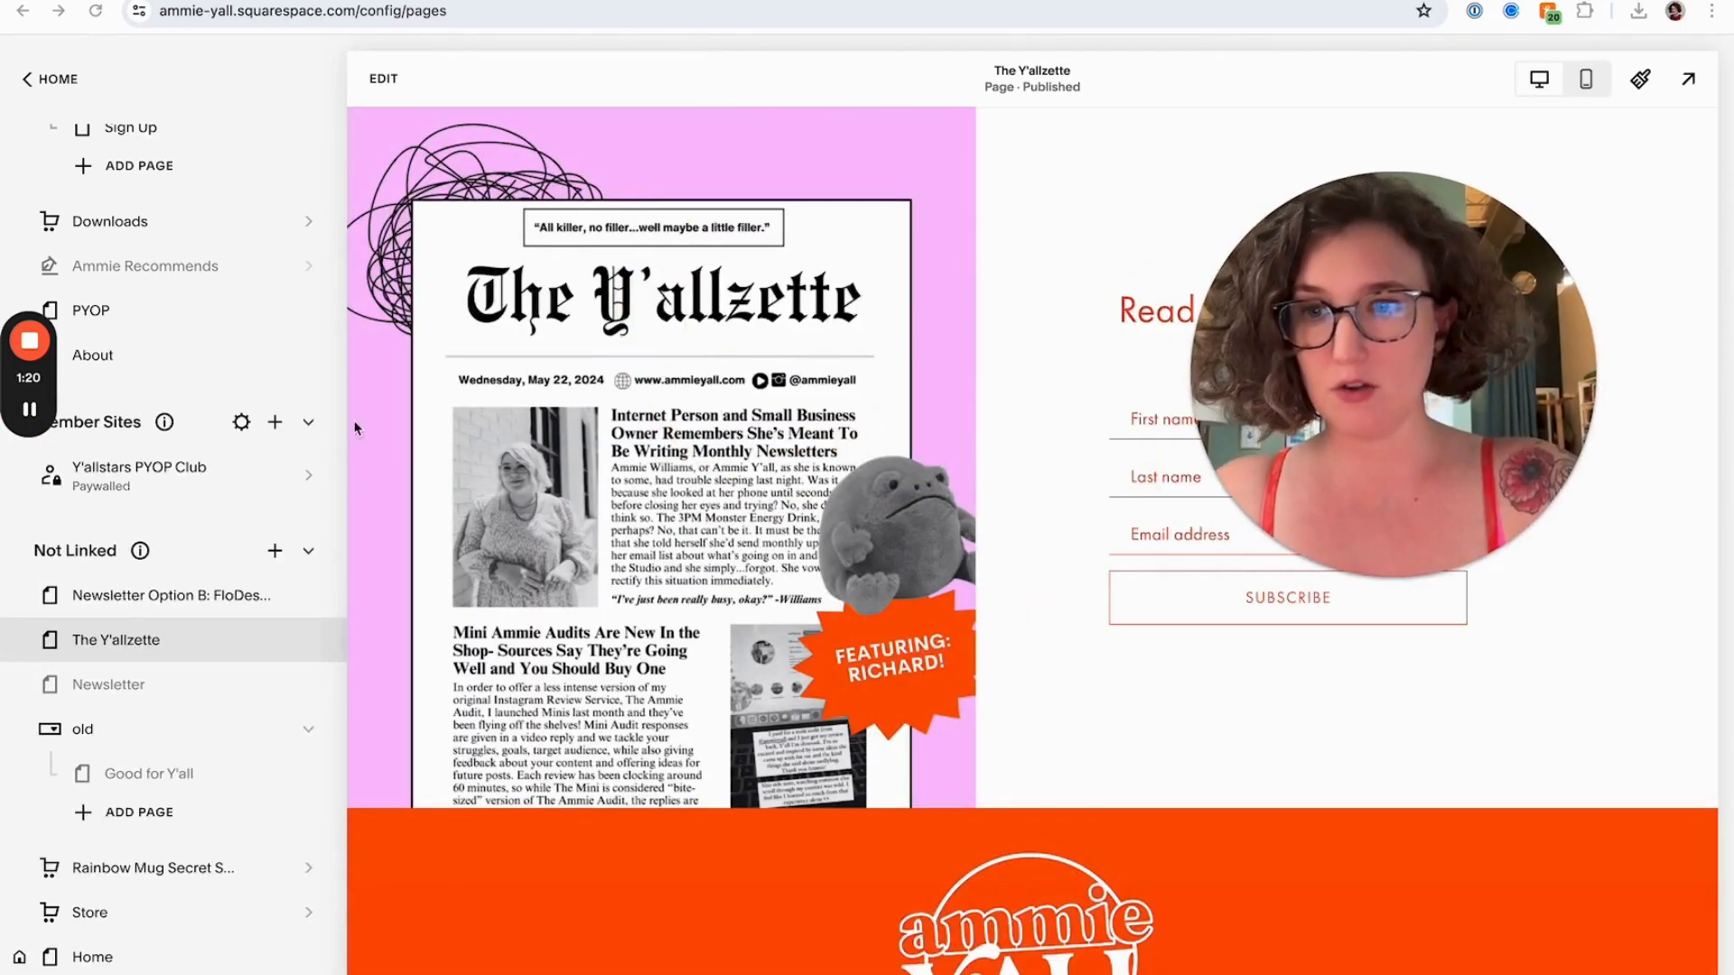
Open the Ammie Y'all Merch products page and scroll through its product listings
scroll(153, 486, up, 5)
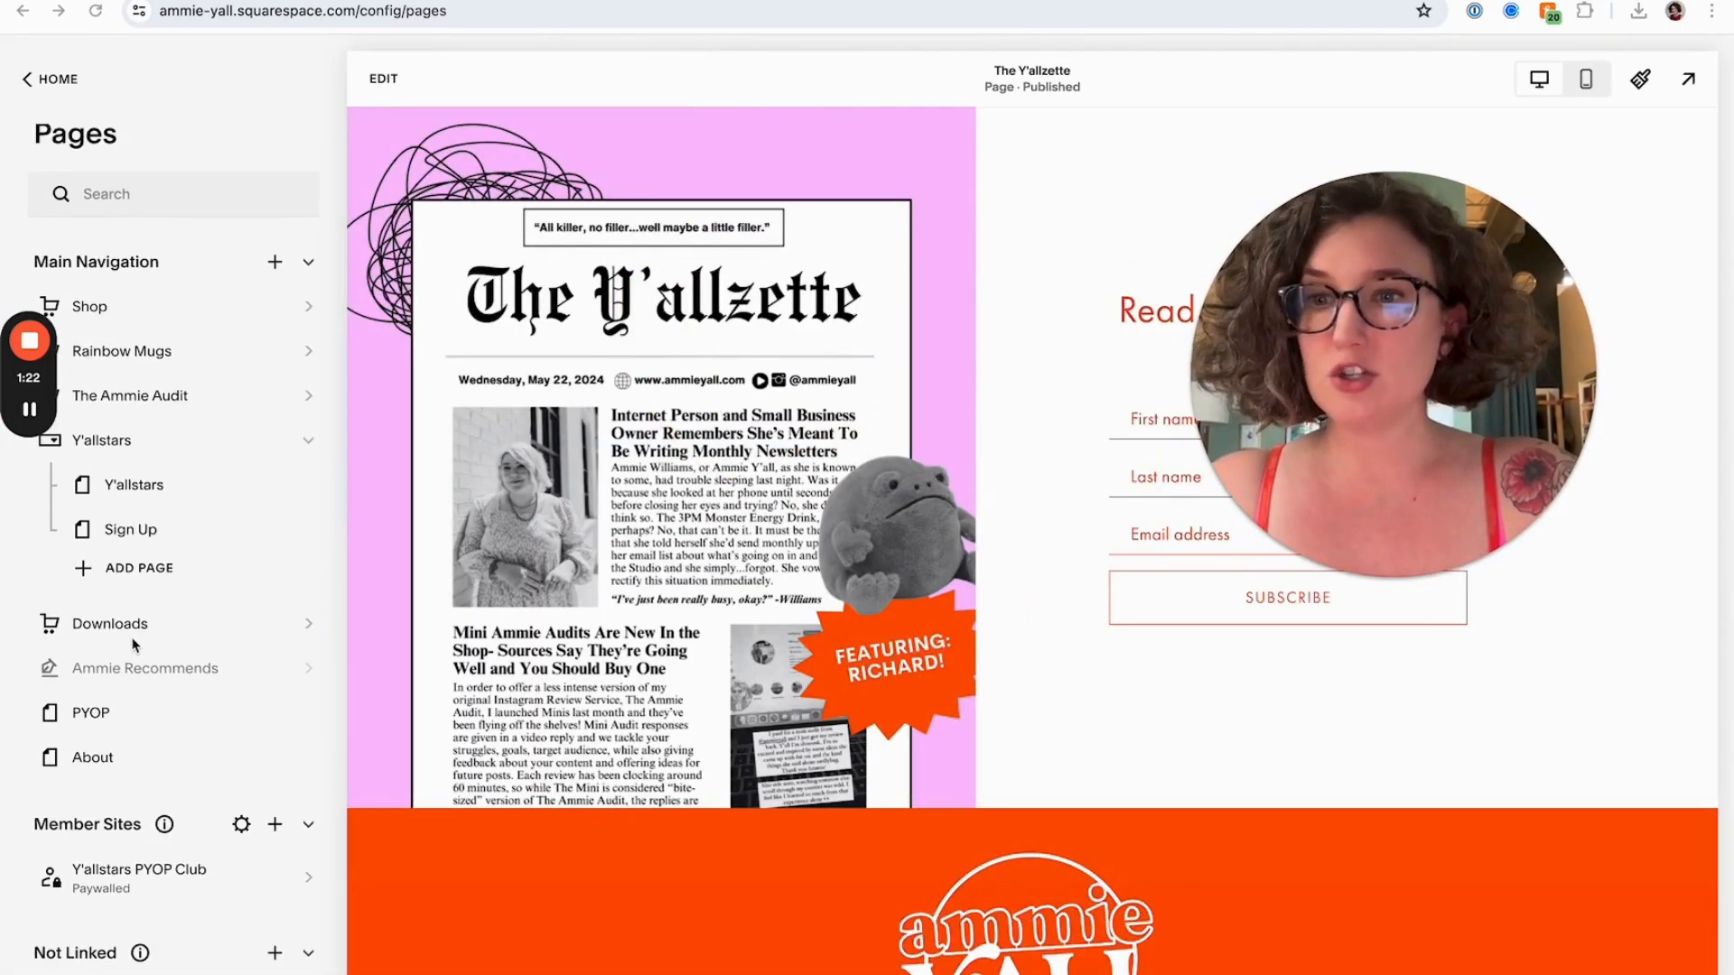
scroll(163, 542, down, 8)
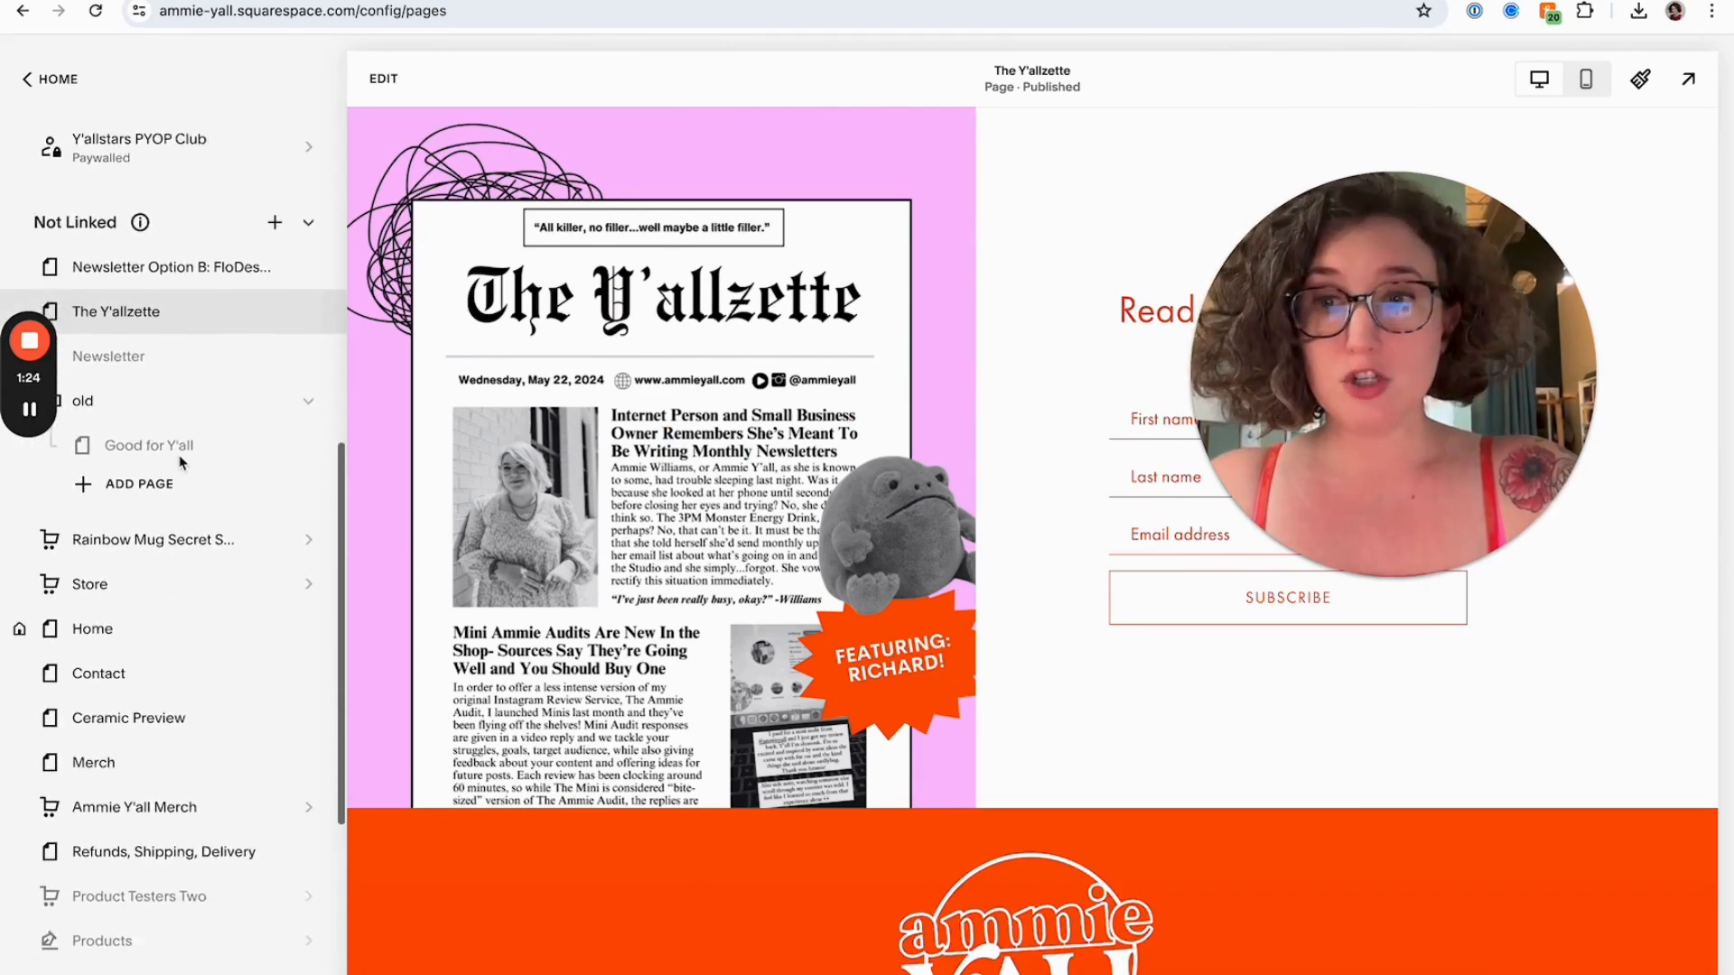
scroll(181, 462, down, 3)
click(178, 605)
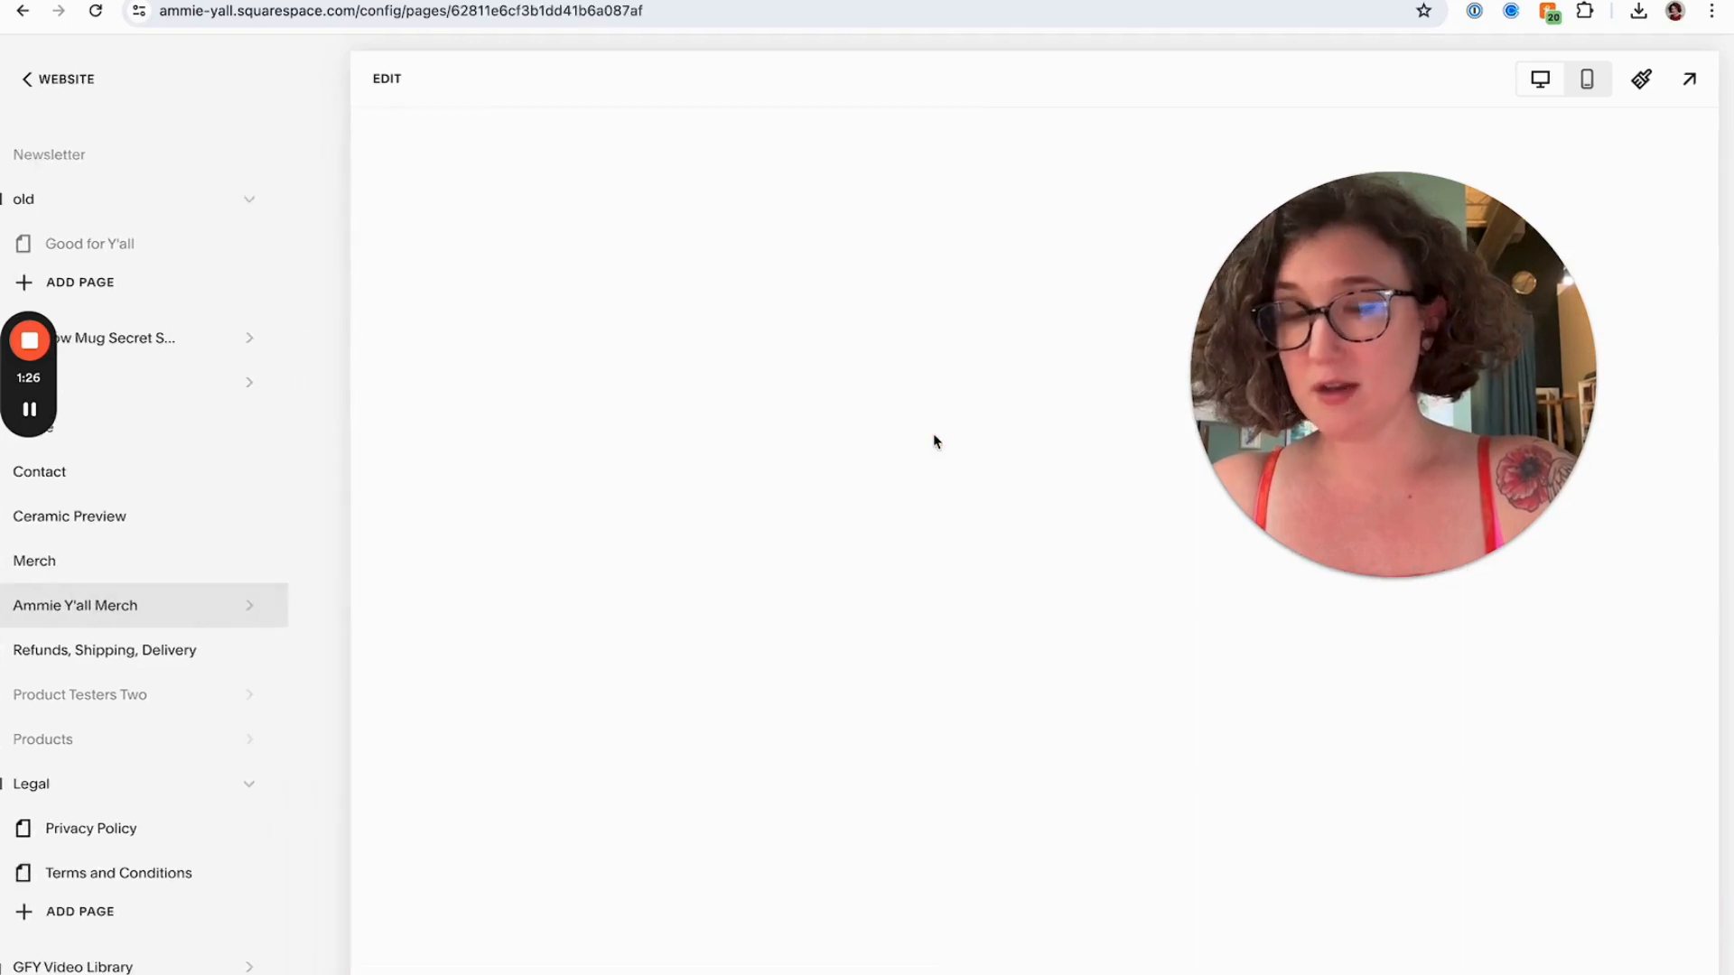
scroll(864, 503, down, 8)
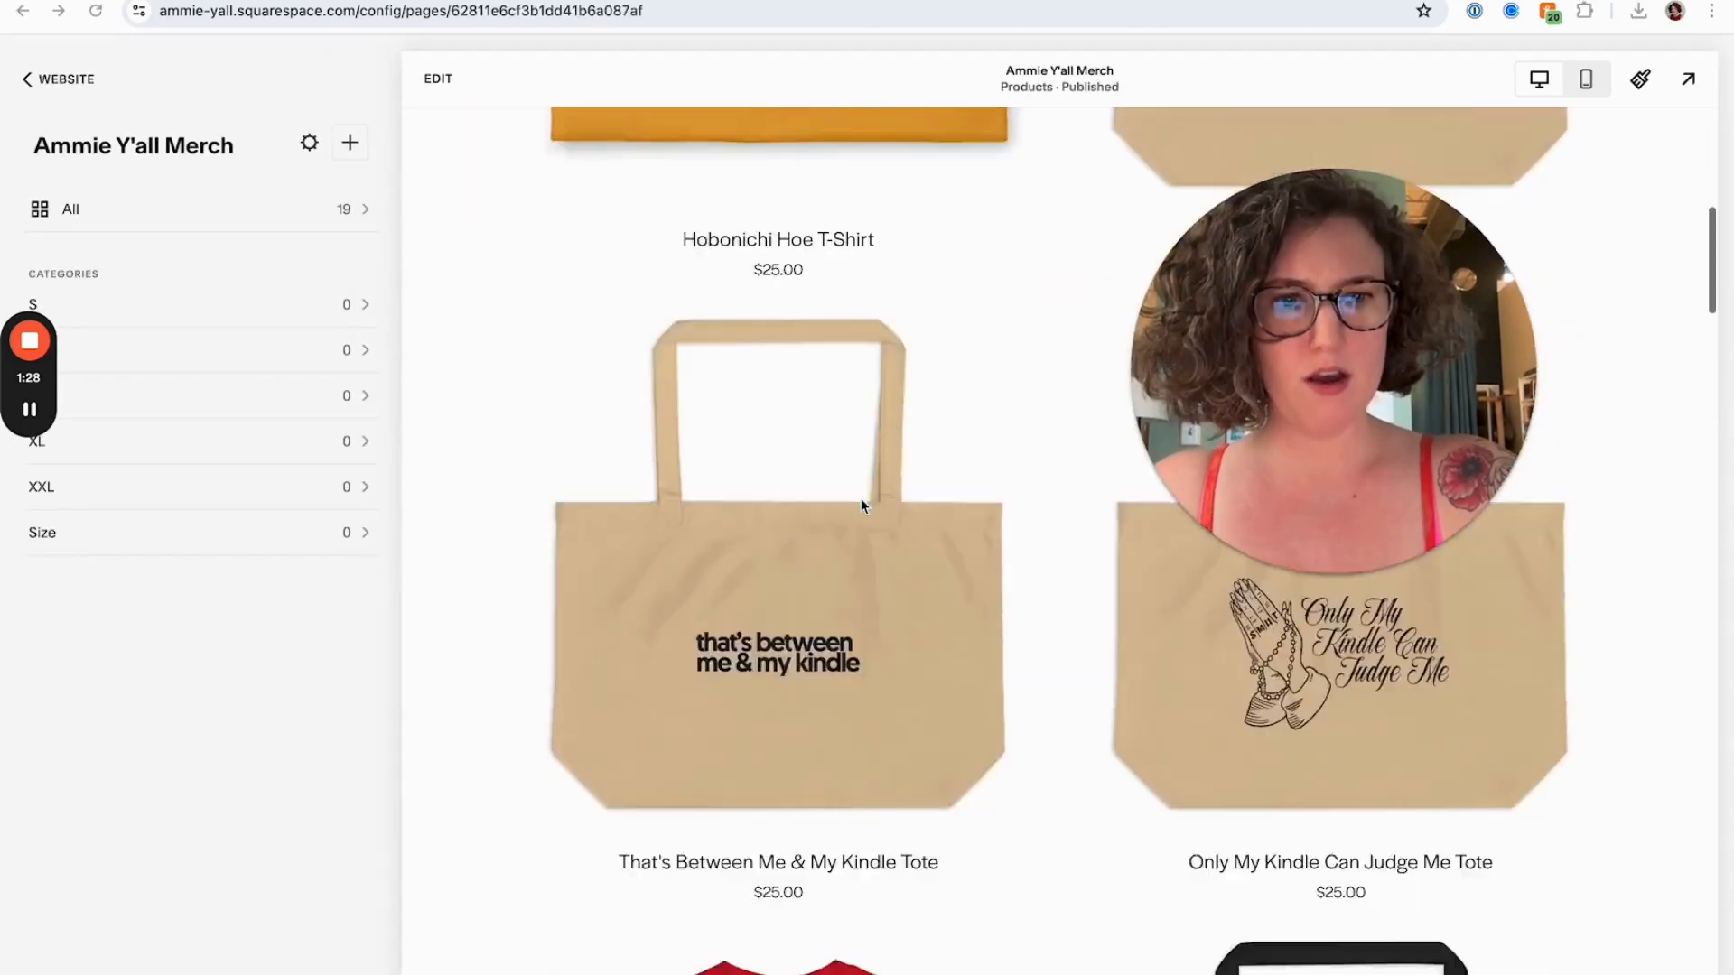
scroll(863, 504, down, 10)
scroll(852, 480, up, 2)
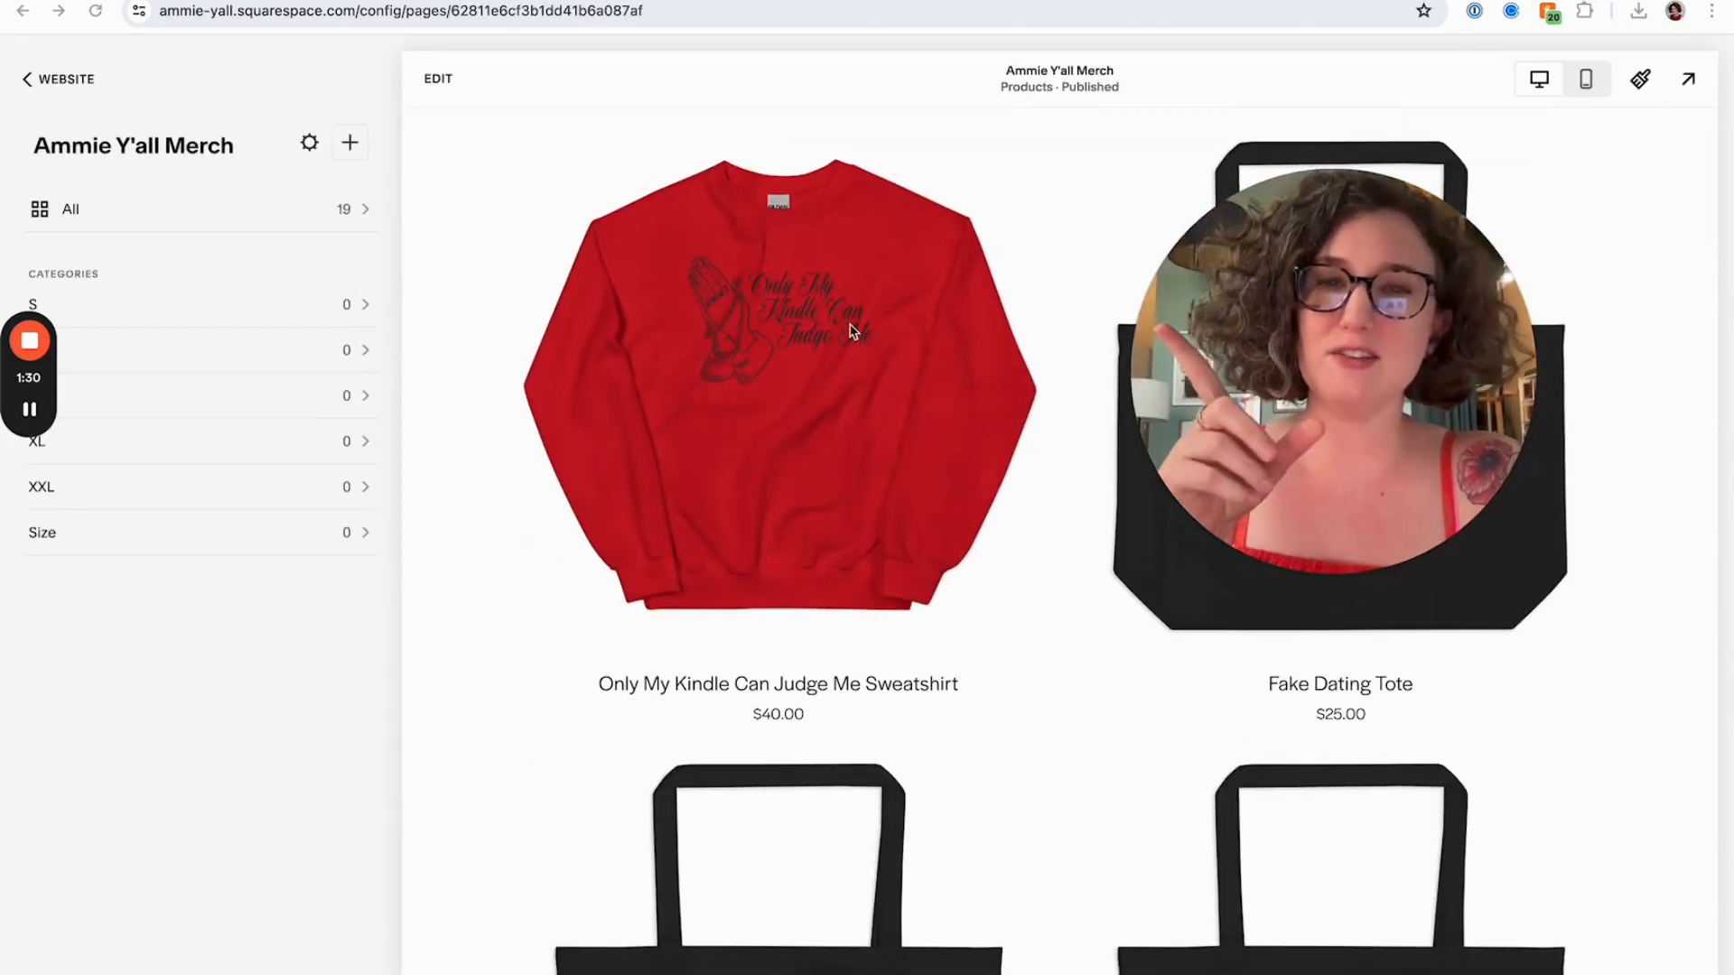
scroll(851, 330, down, 10)
scroll(851, 331, up, 20)
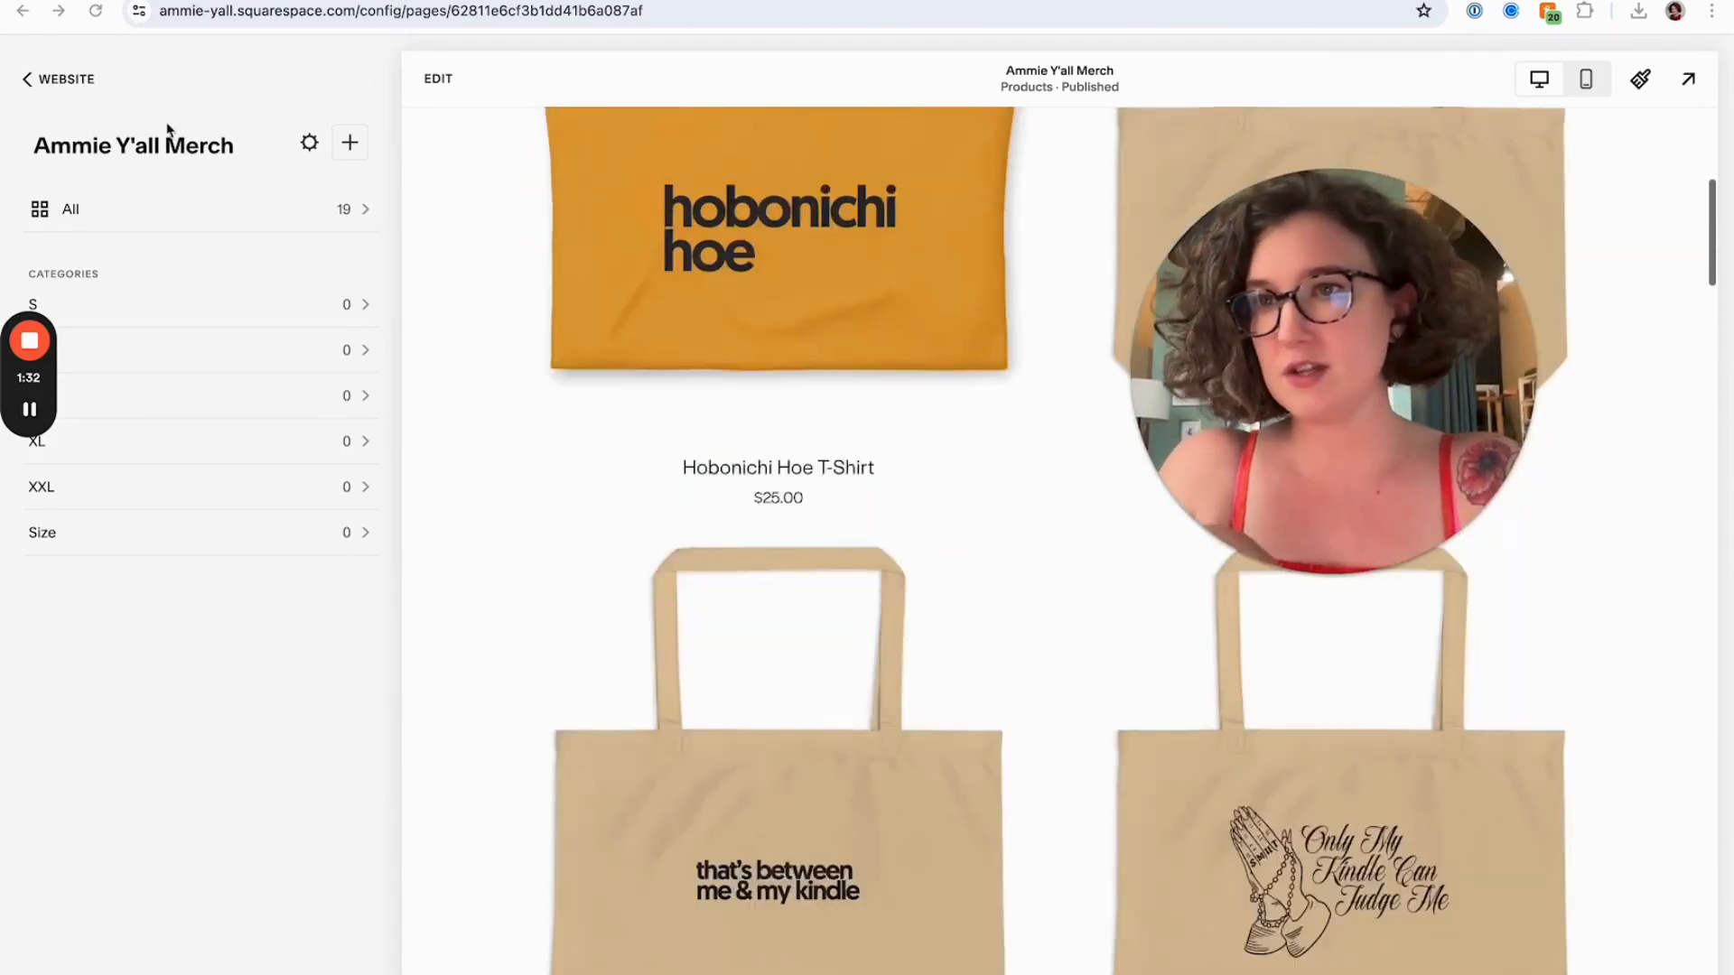
Return to the Pages list and reopen The Y'allzette page
click(32, 79)
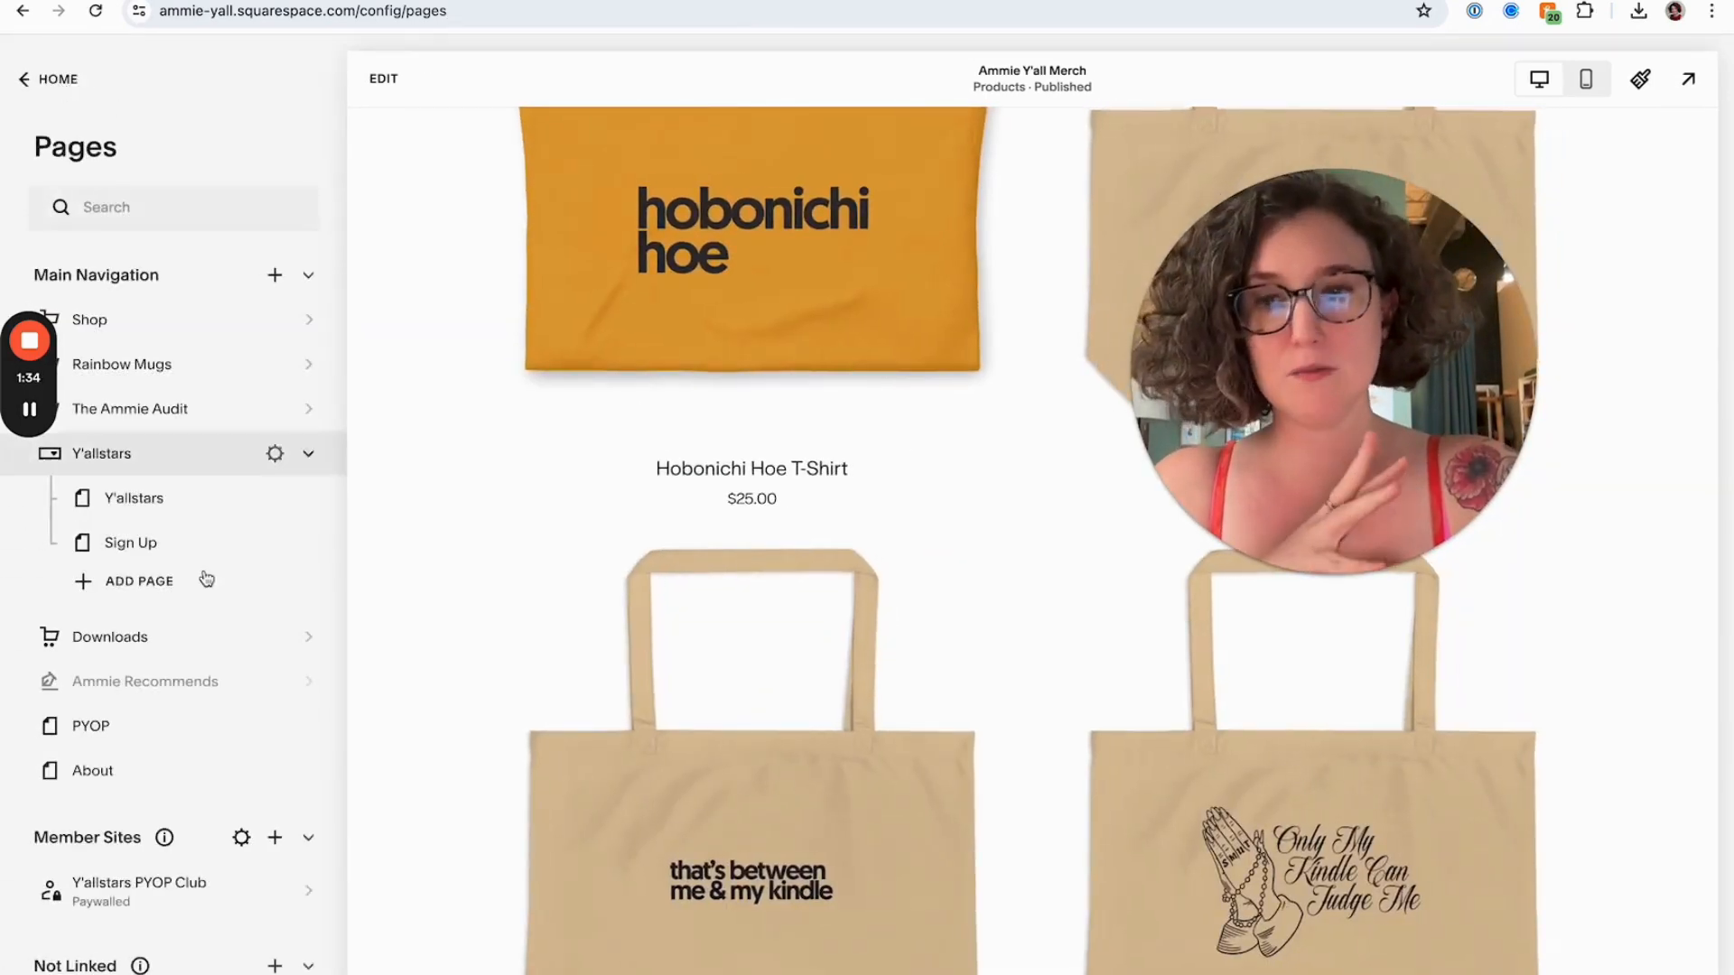
scroll(207, 579, down, 7)
click(144, 451)
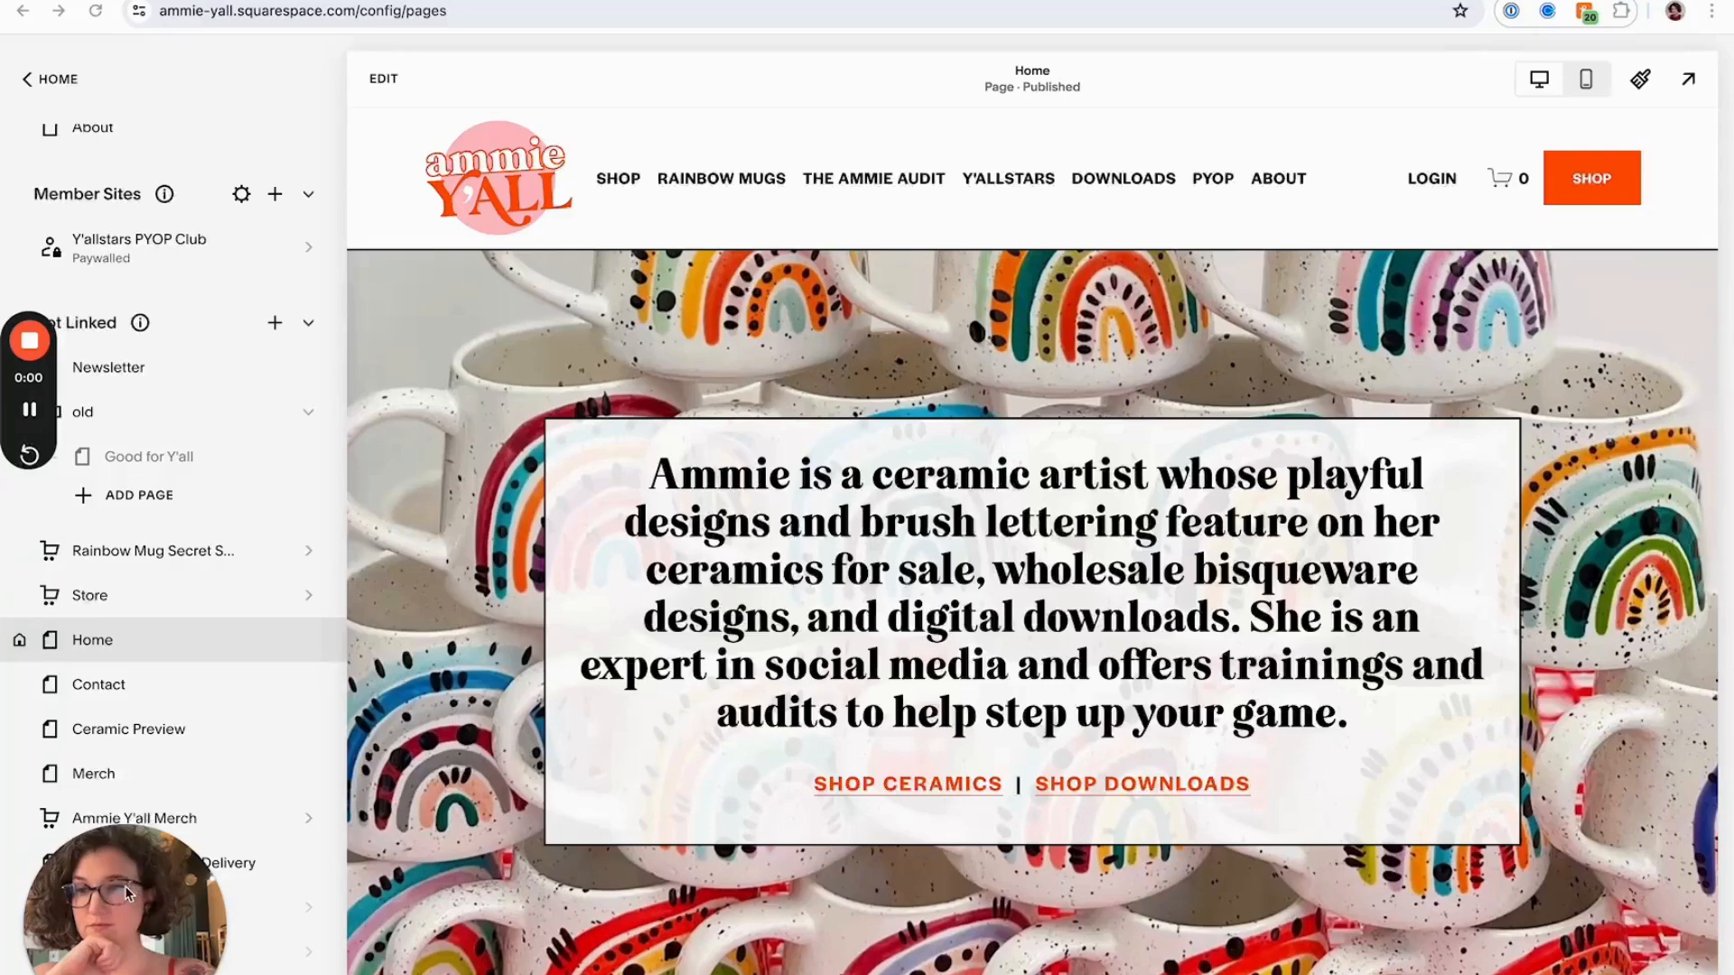
Open the Home page and scroll to its newsletter subscribe section
drag(113, 903, 1130, 169)
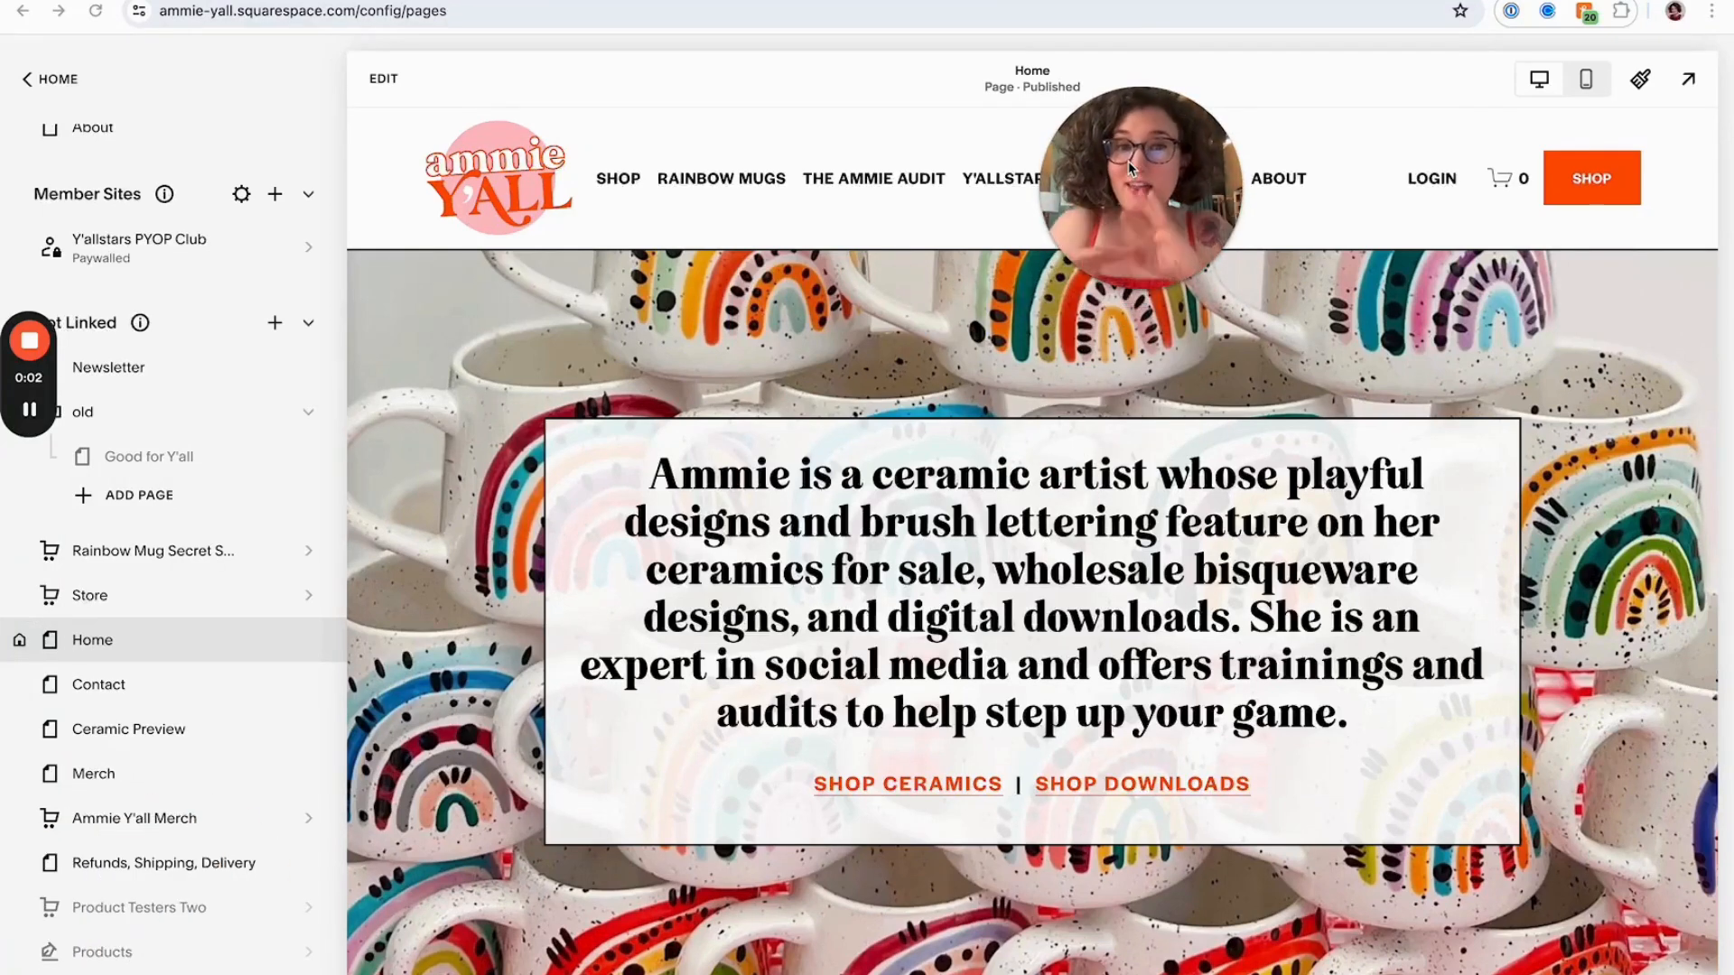
scroll(885, 316, down, 20)
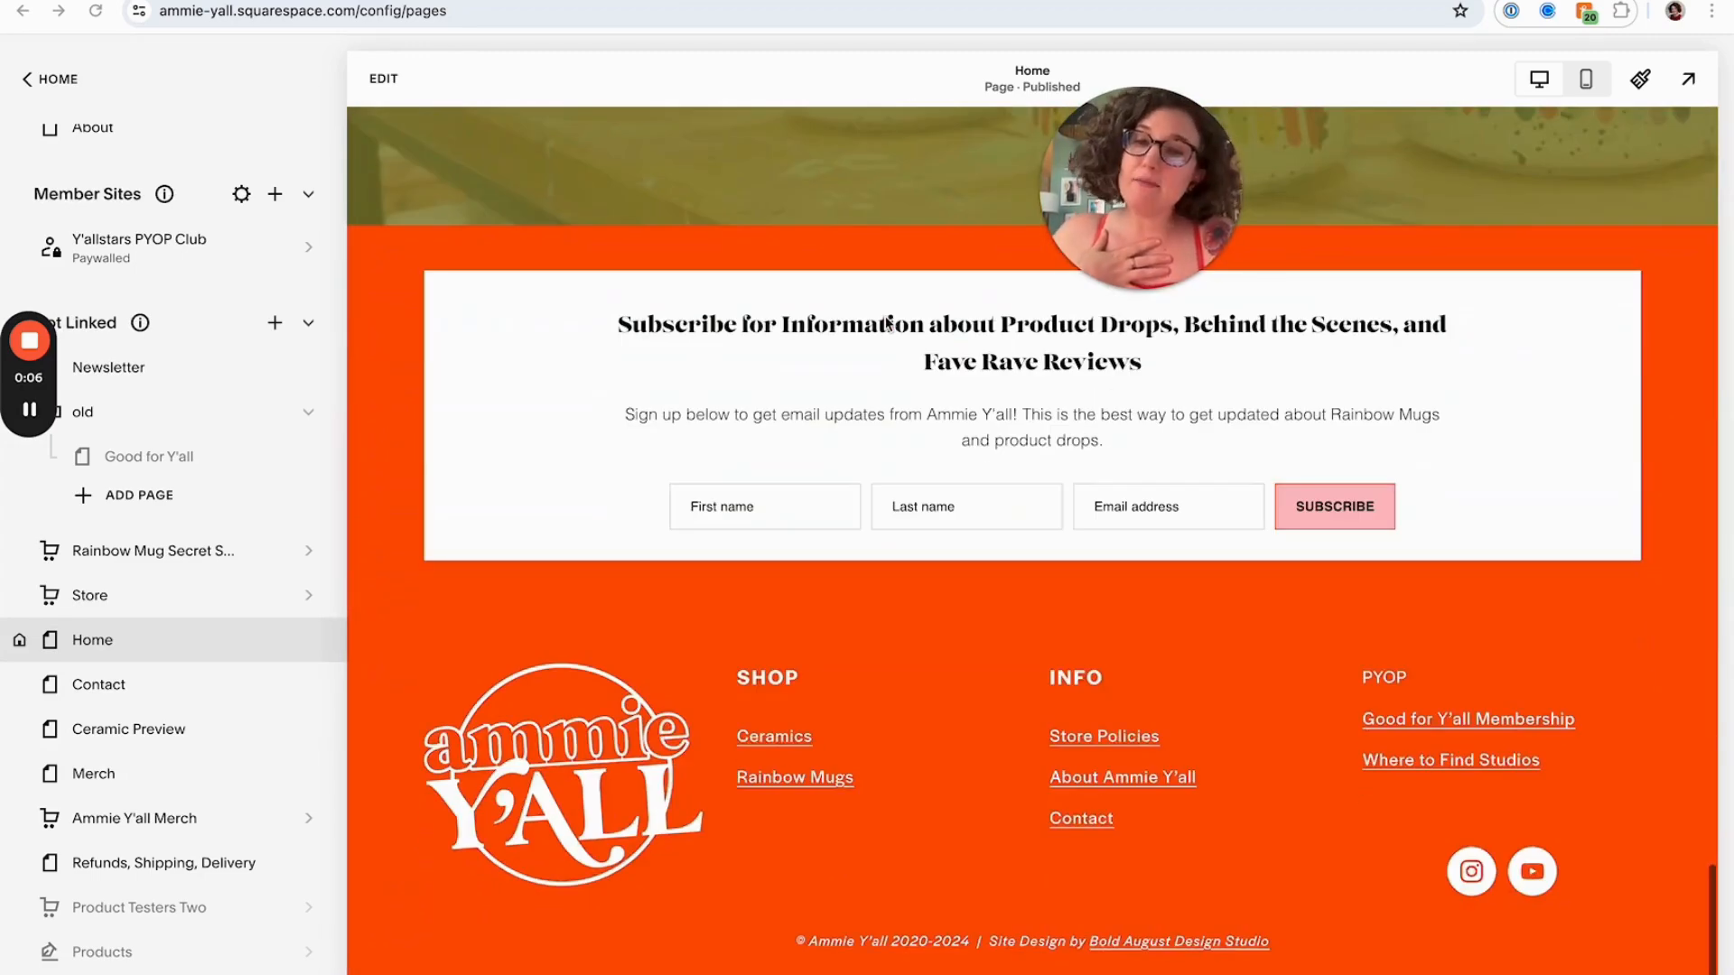
scroll(881, 329, up, 1)
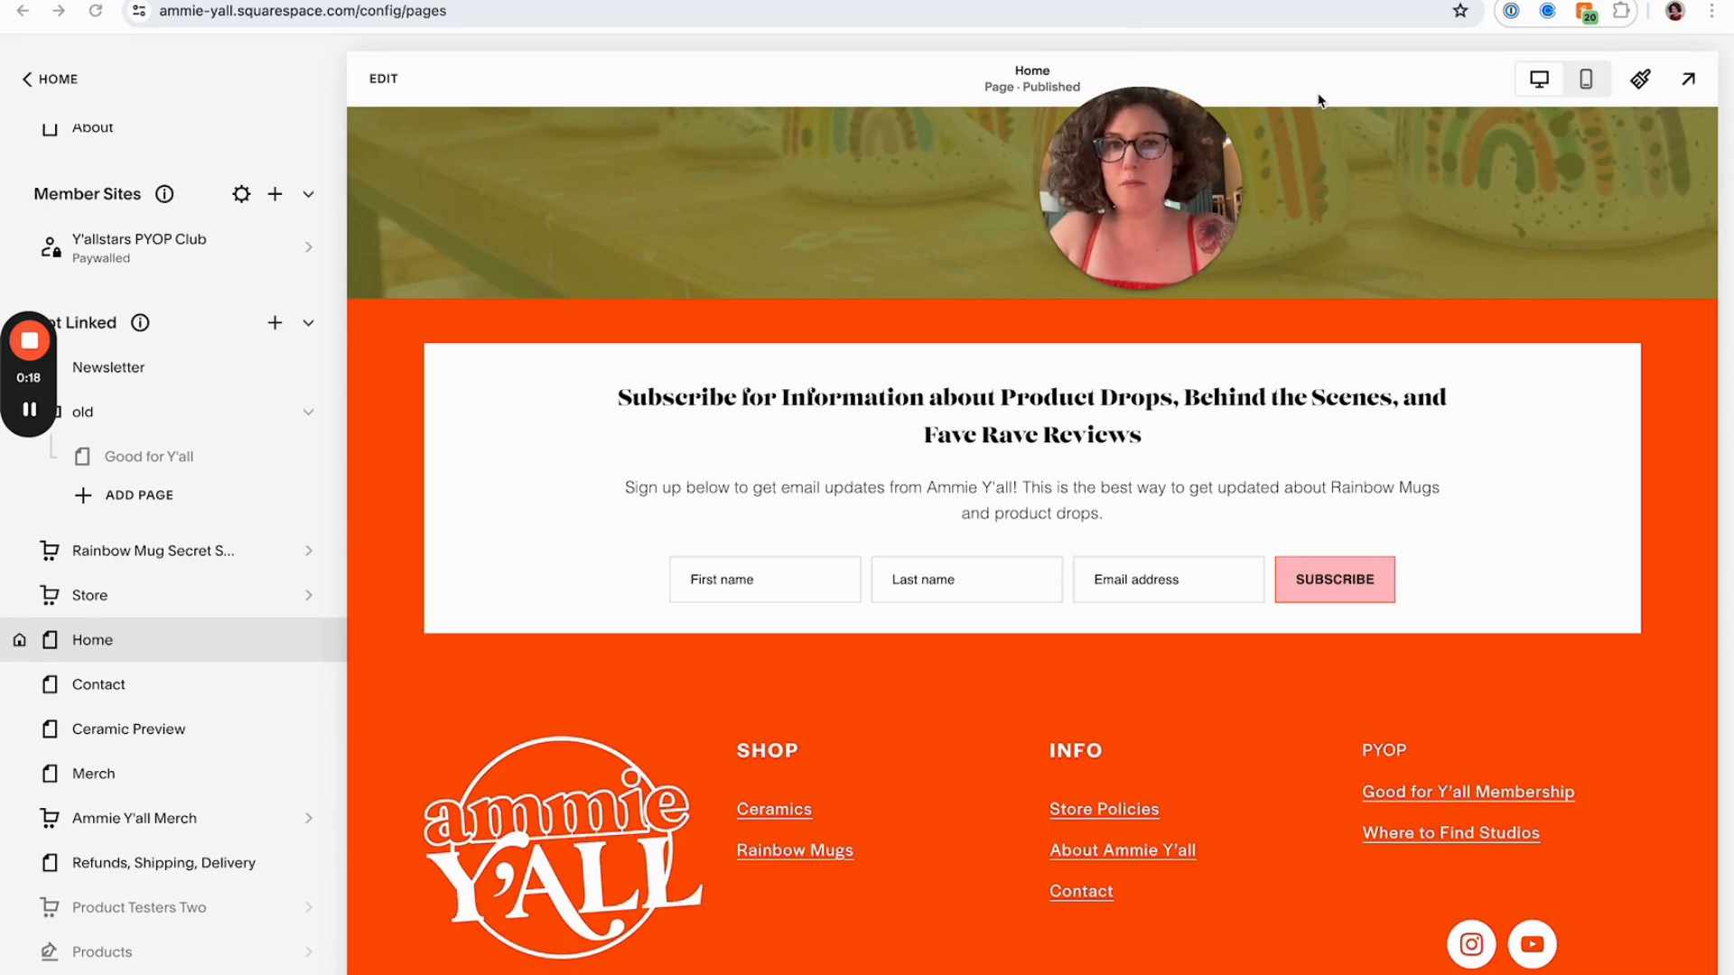
Open a new browser tab and go to the Bold August website
key(super+t)
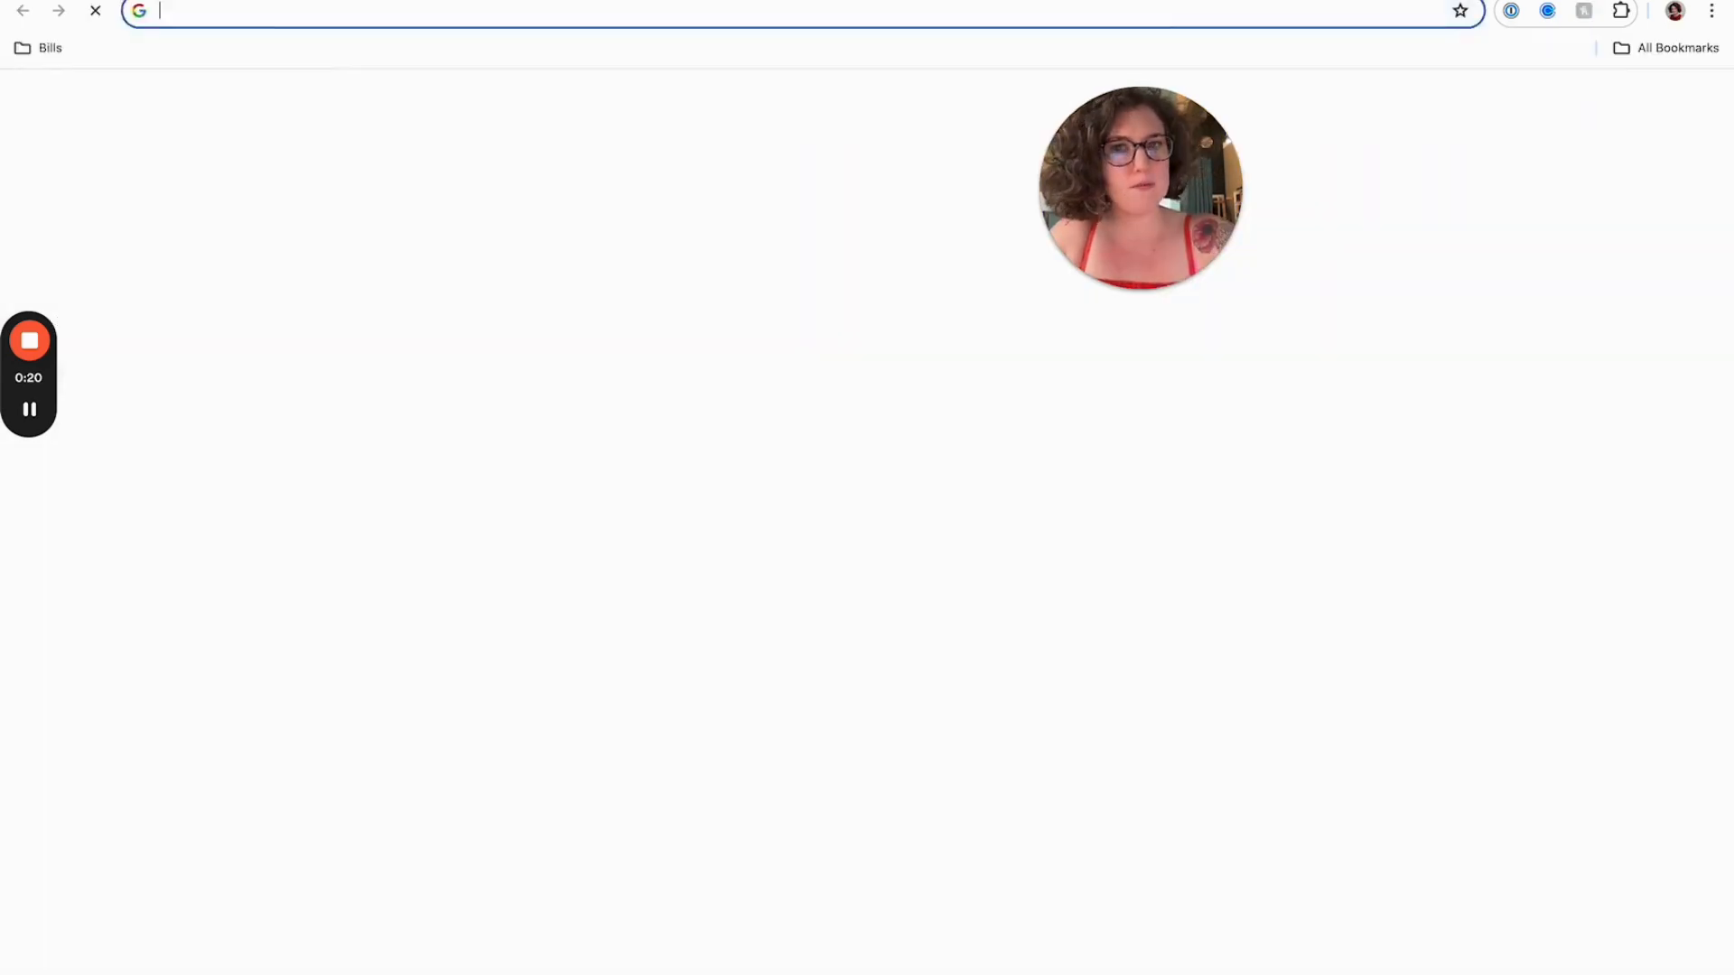
text(bold)
key(Return)
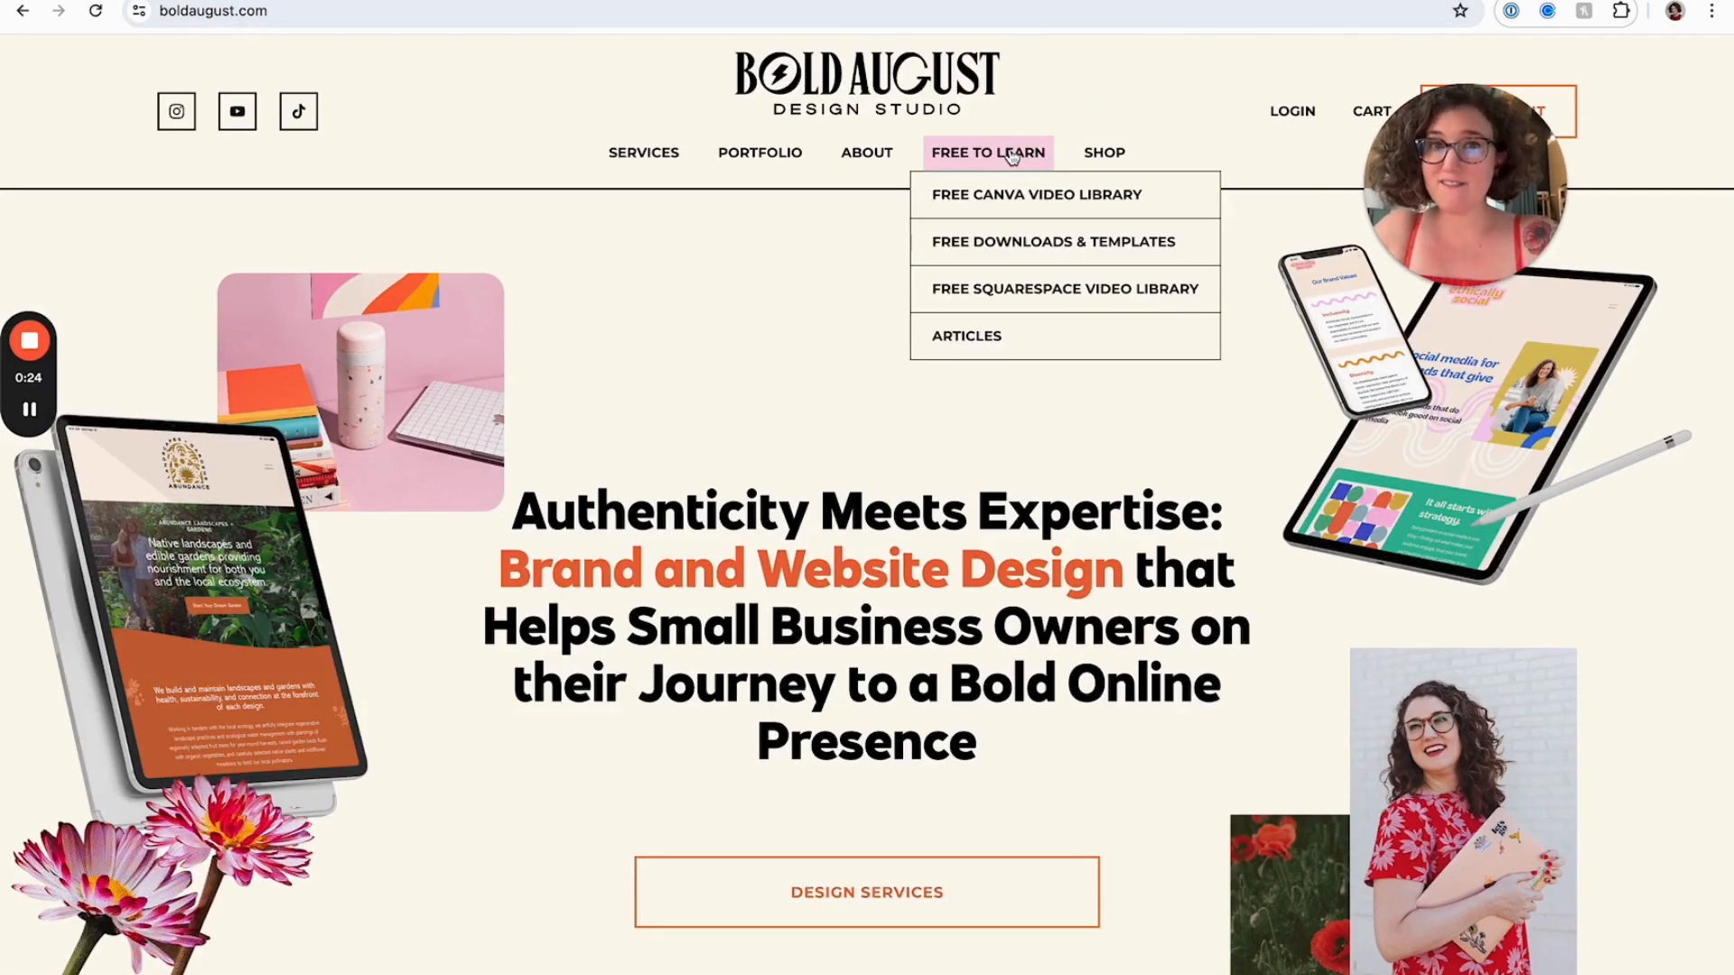
Open the Free Downloads & Templates page and examine its freebie email signup form
click(1009, 240)
scroll(838, 364, down, 6)
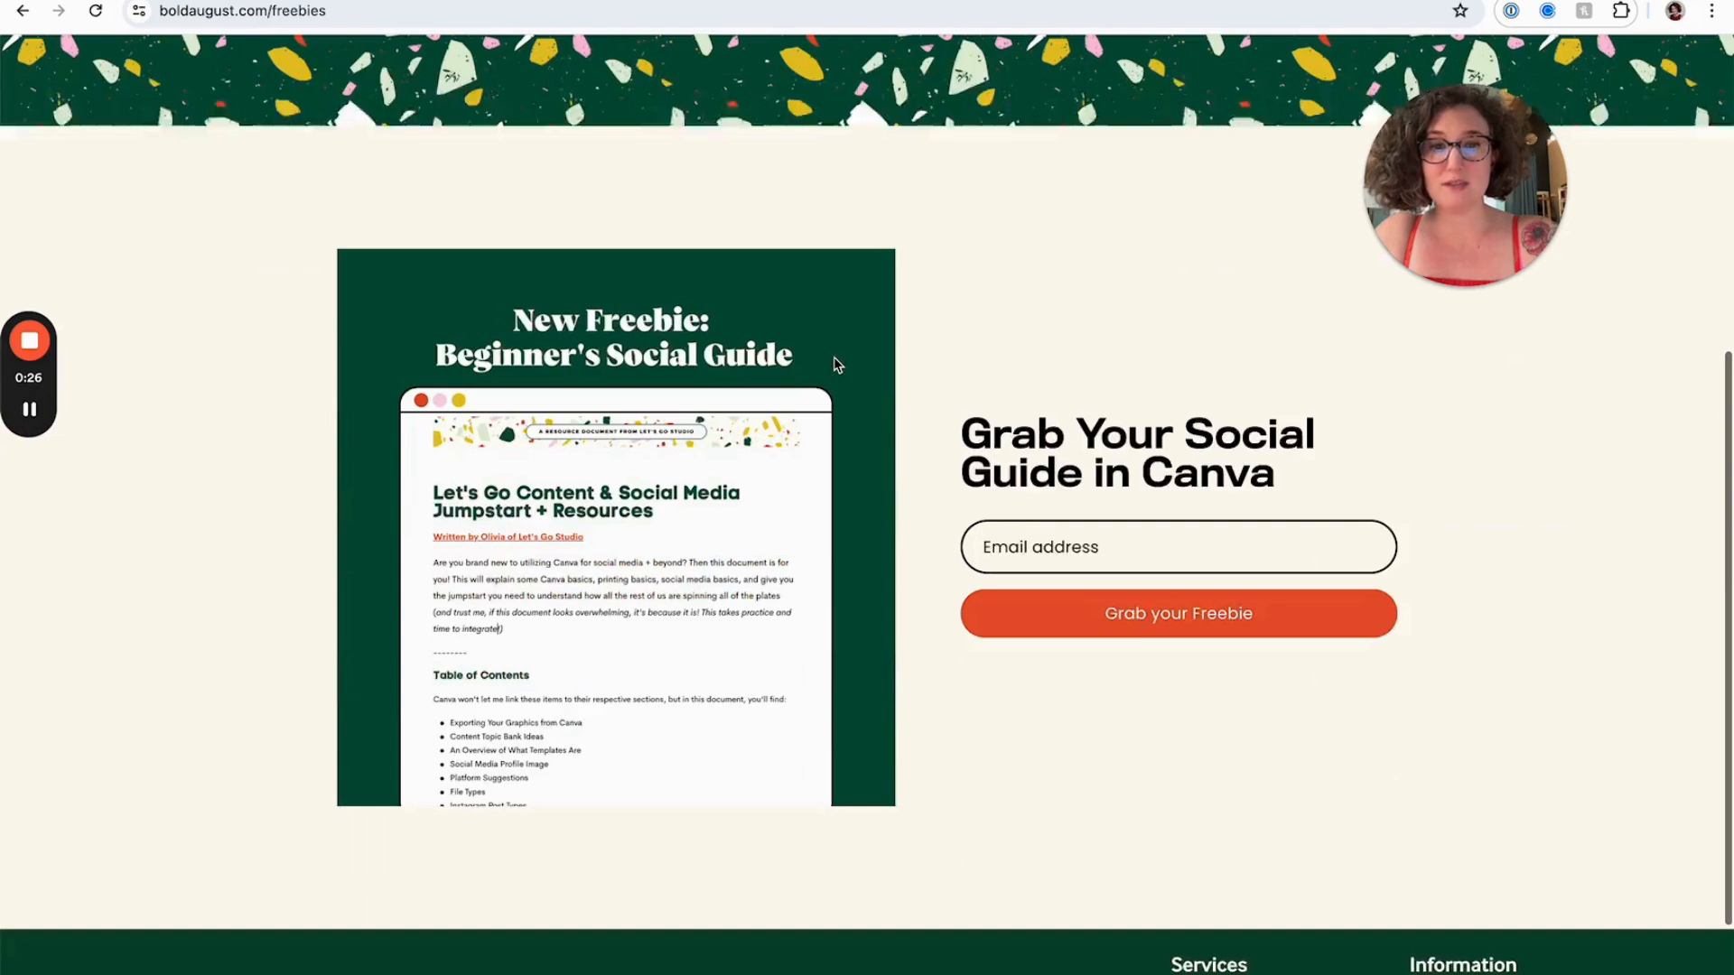
scroll(1188, 453, up, 1)
click(1103, 559)
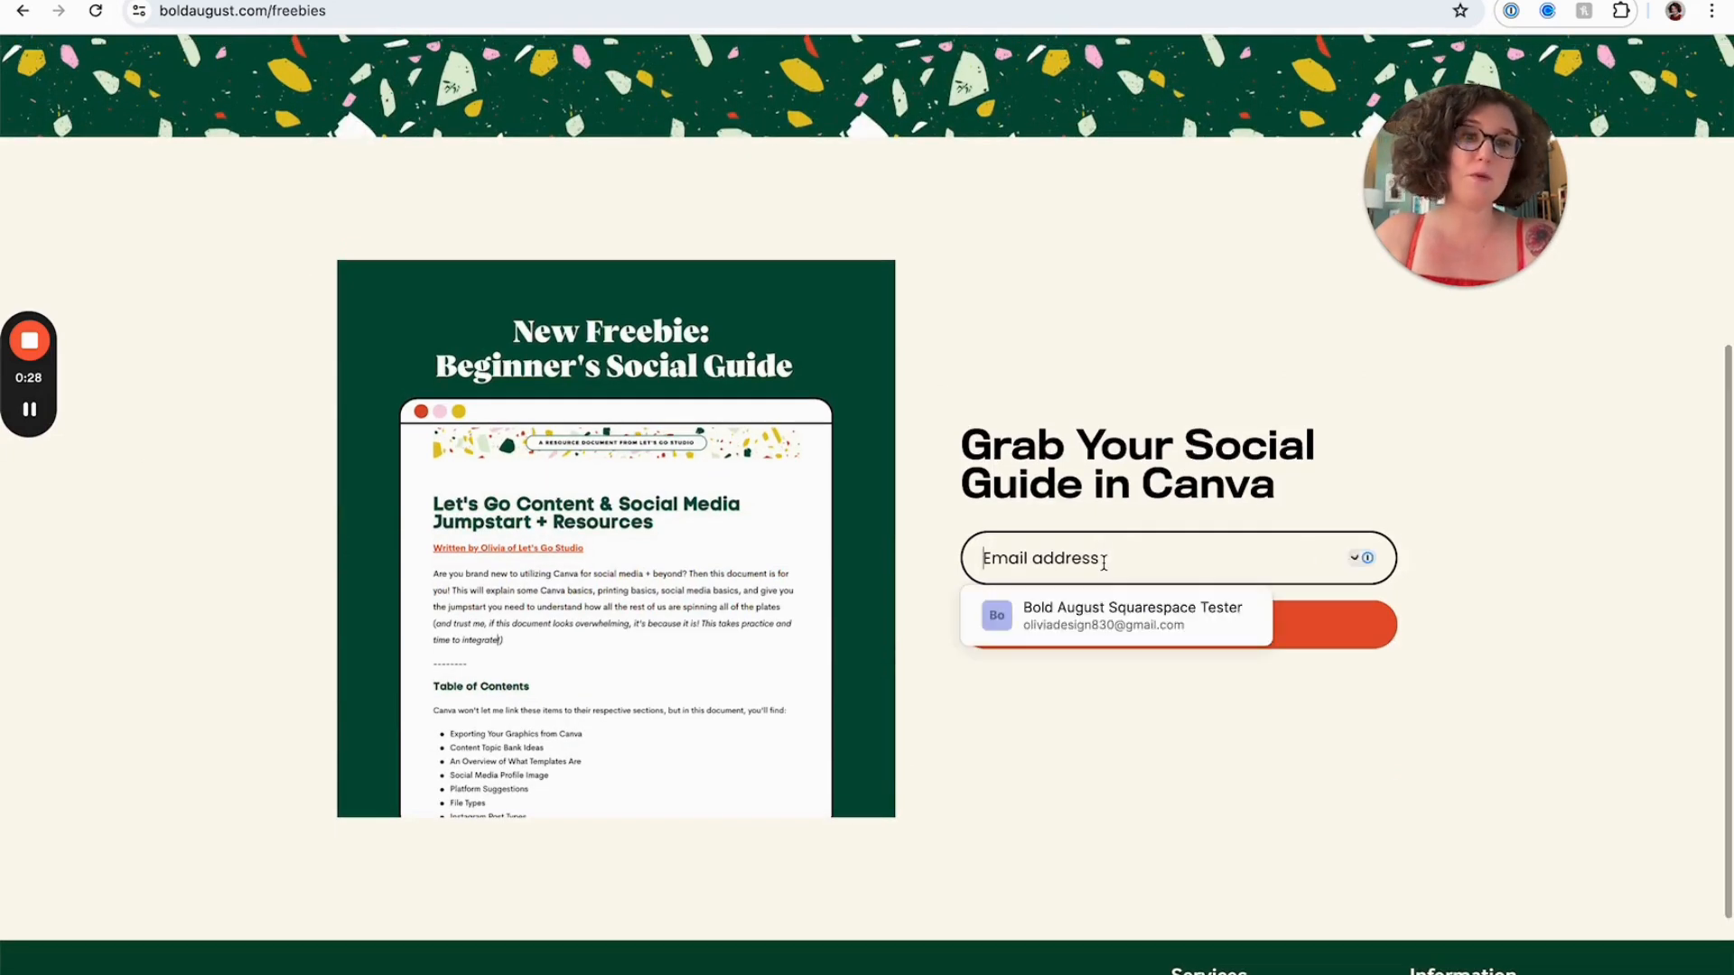
click(1048, 462)
drag(1451, 179, 1098, 289)
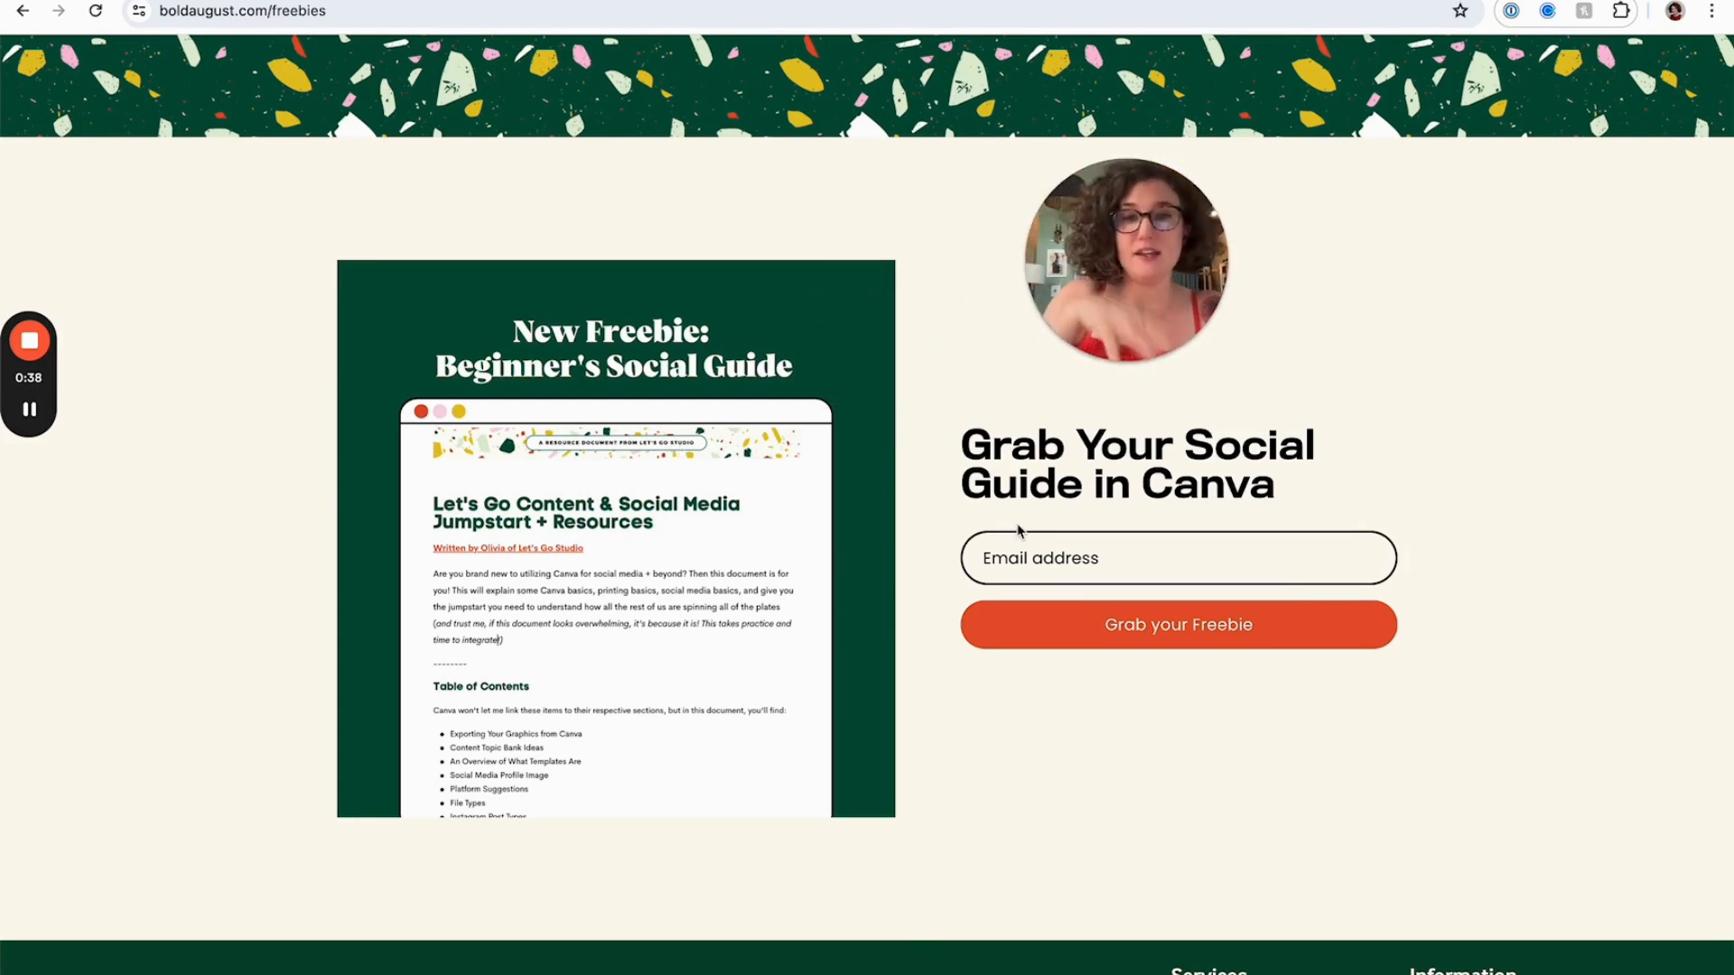
mouse_move(1113, 267)
mouse_down()
mouse_move(862, 364)
mouse_move(1102, 262)
mouse_up()
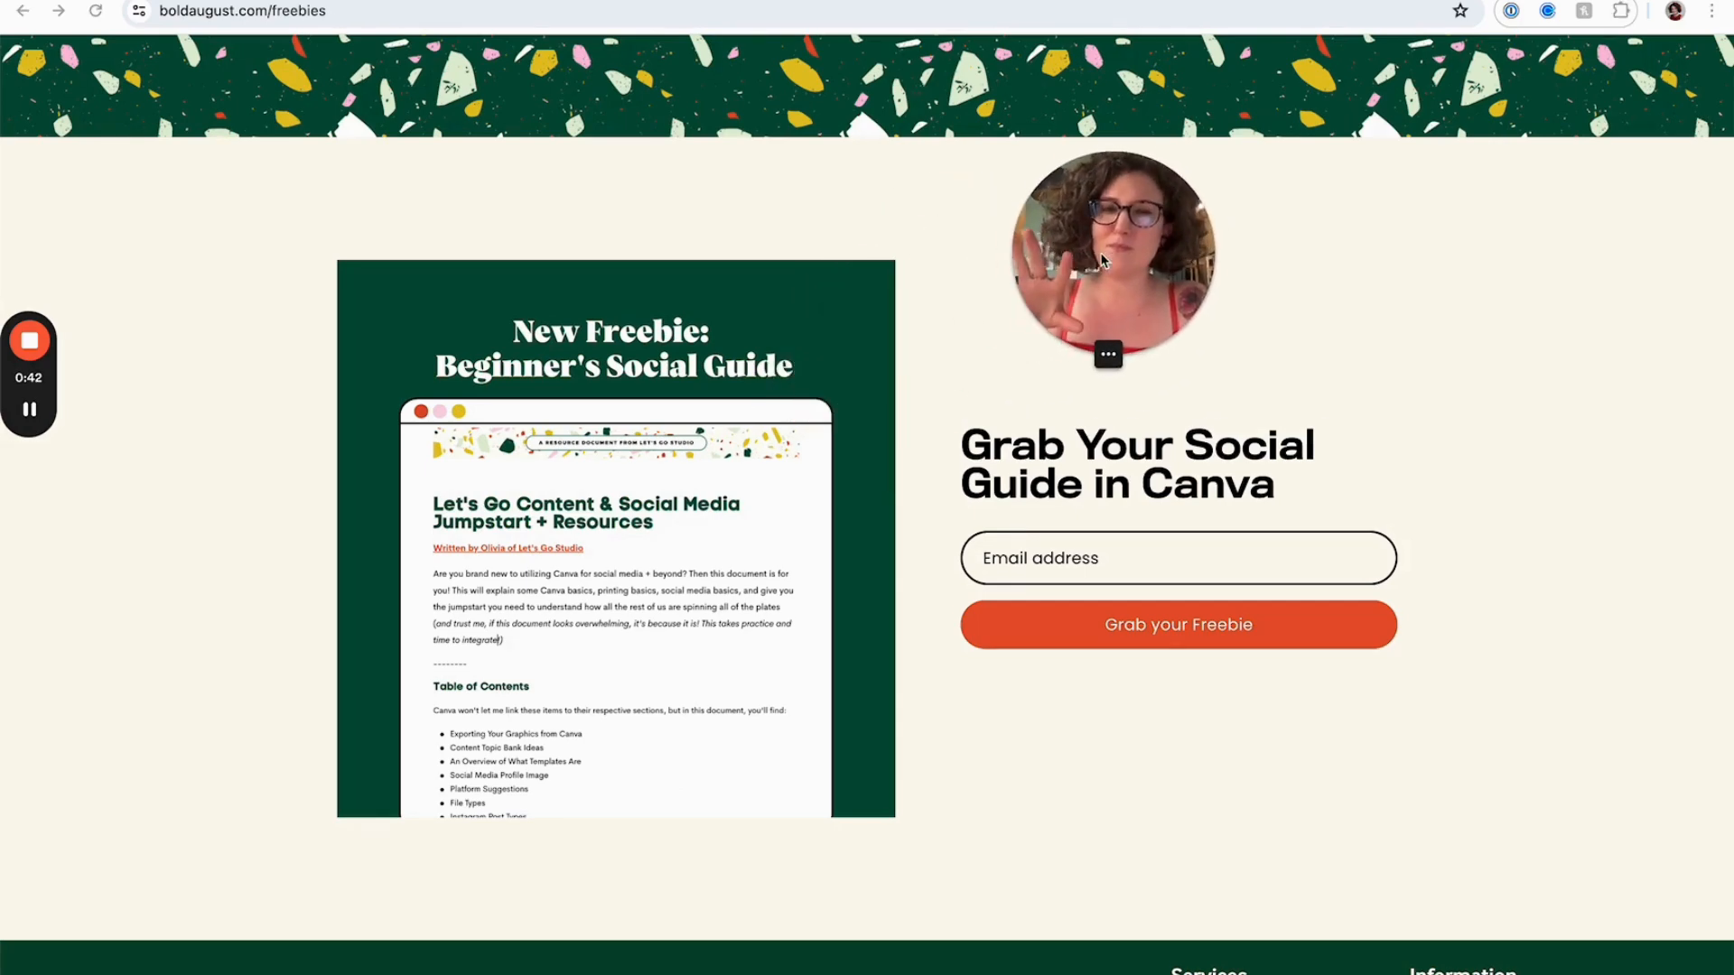
scroll(822, 428, up, 6)
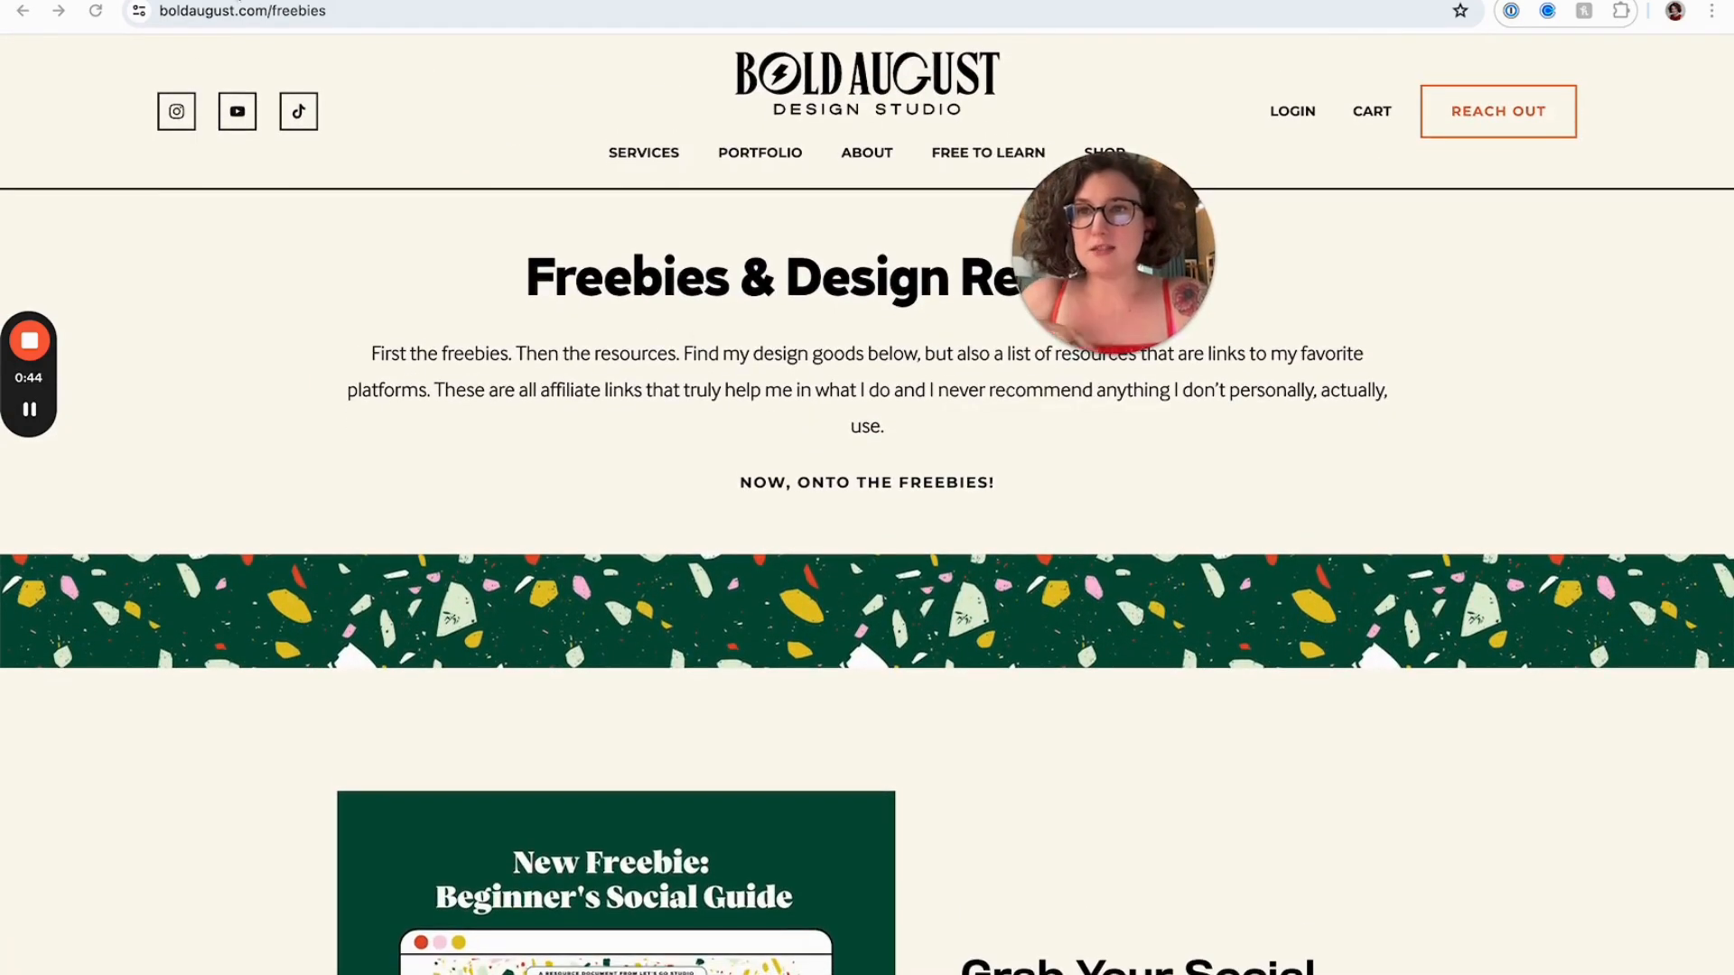
Switch to the Canva home page tab
key(ctrl+Tab)
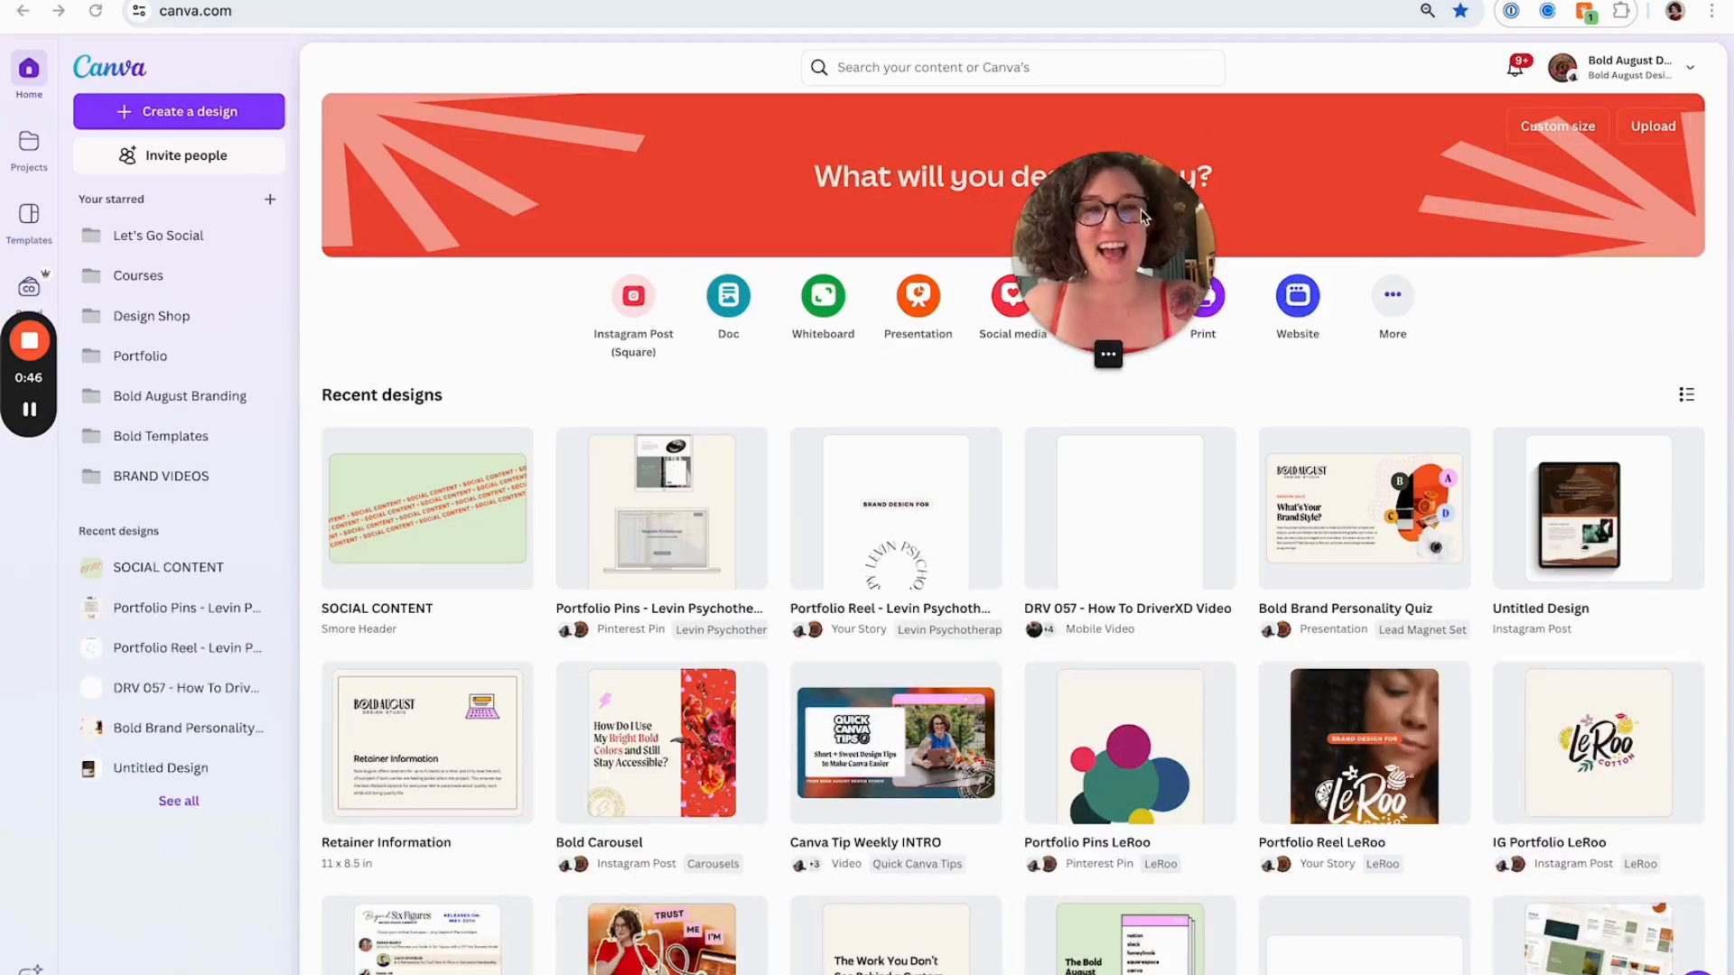
drag(1146, 217, 1057, 165)
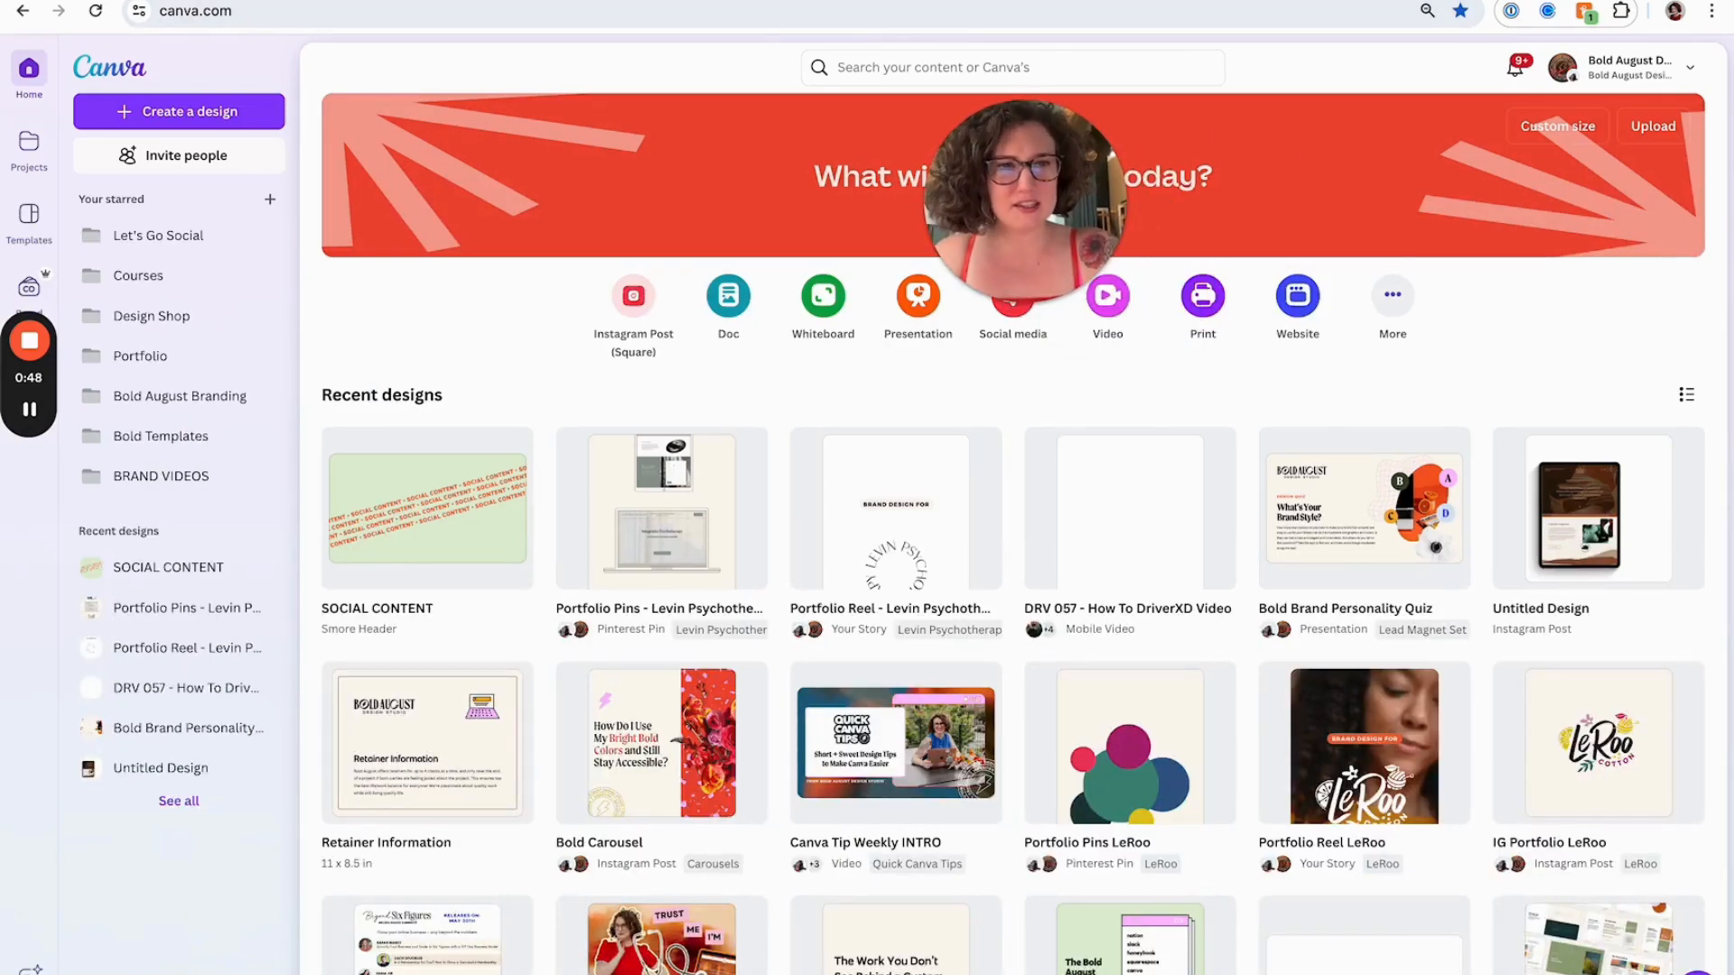
Create a new custom-size design of 1000 × 1000 px
key(ctrl+shift+Tab)
scroll(942, 528, down, 5)
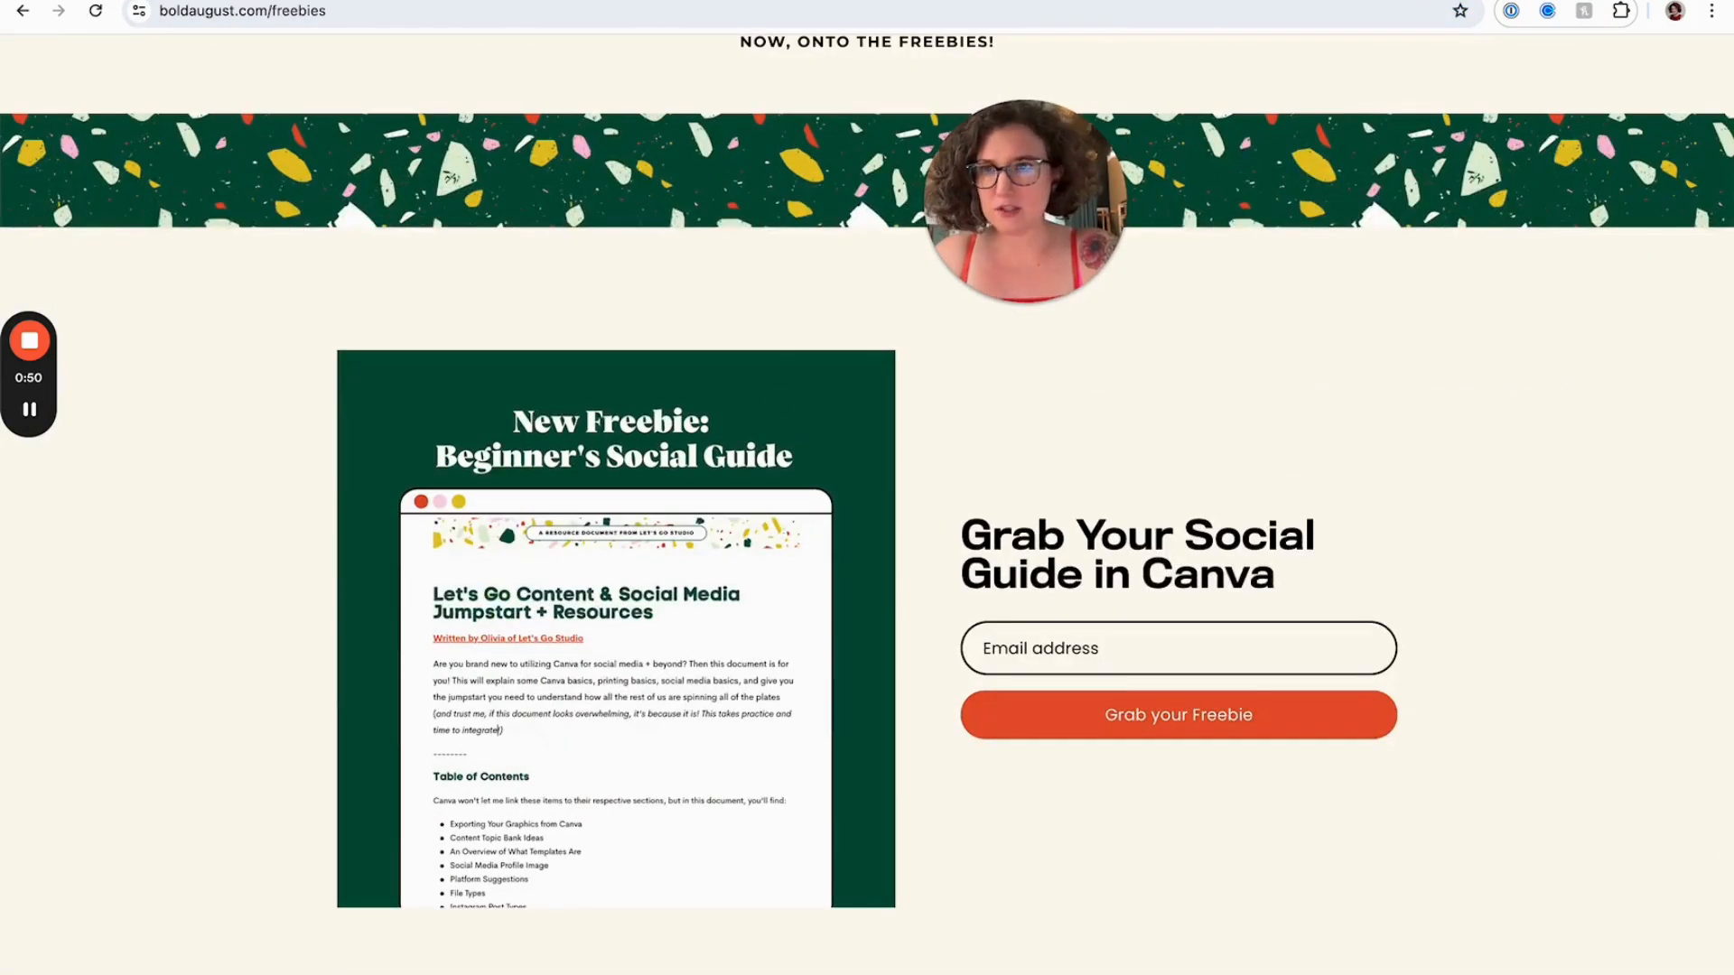
key(ctrl+Tab)
click(1524, 138)
click(1413, 140)
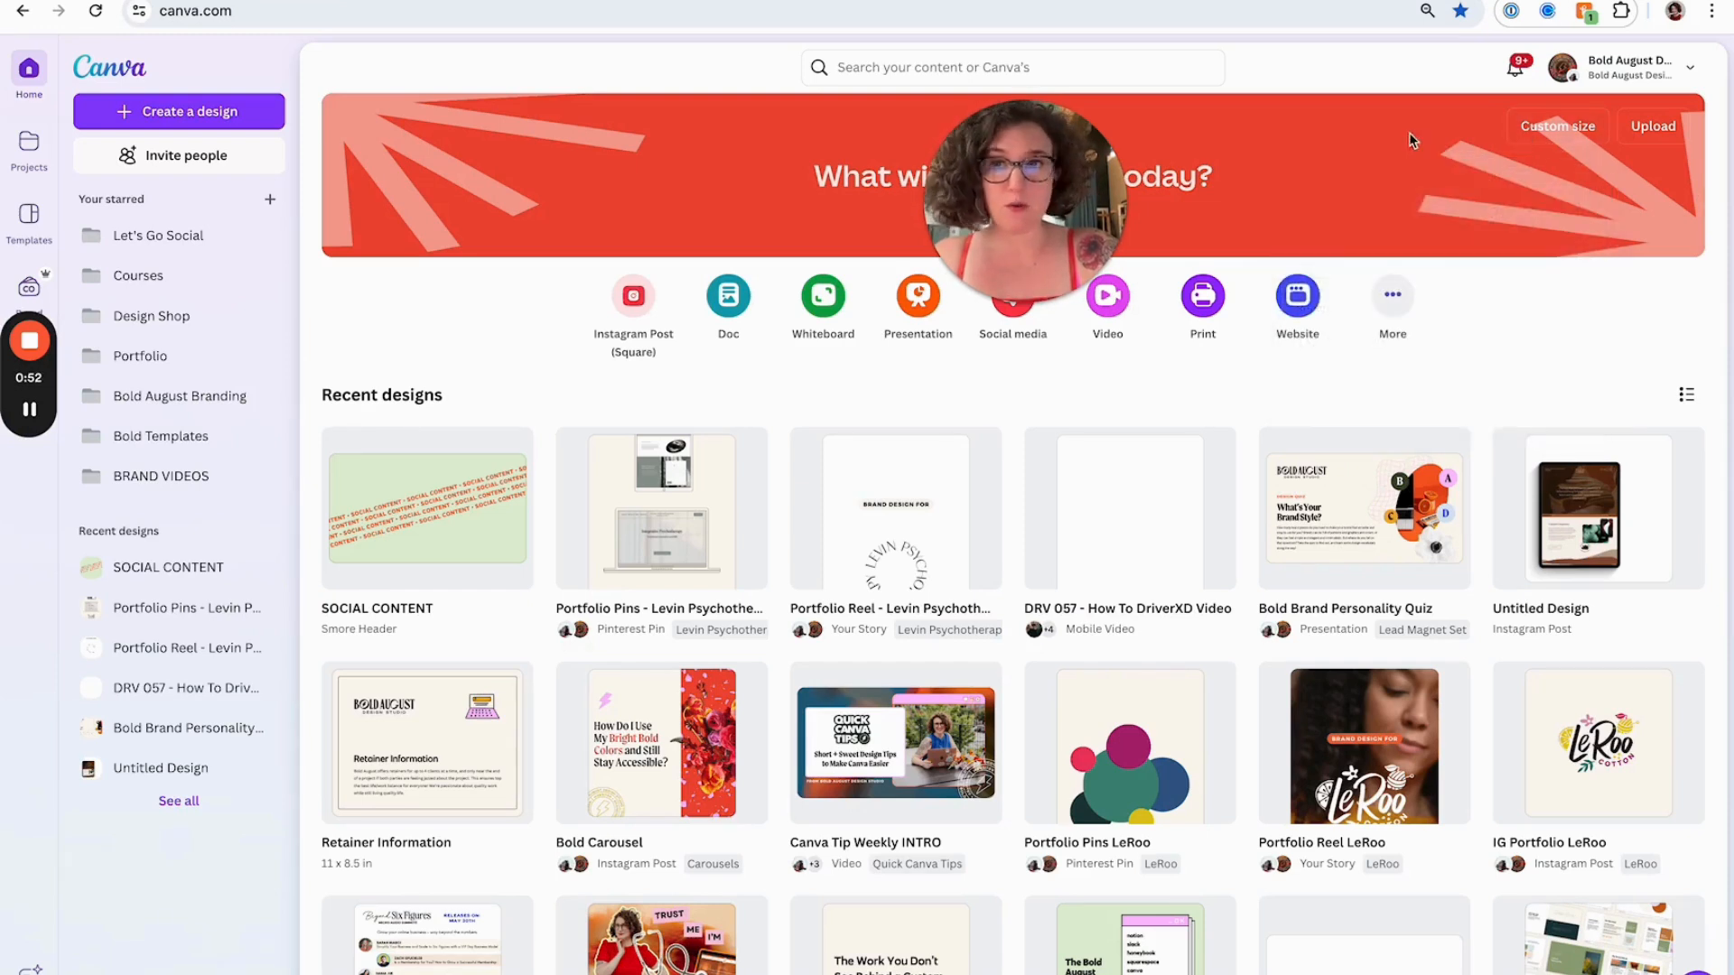
click(1555, 128)
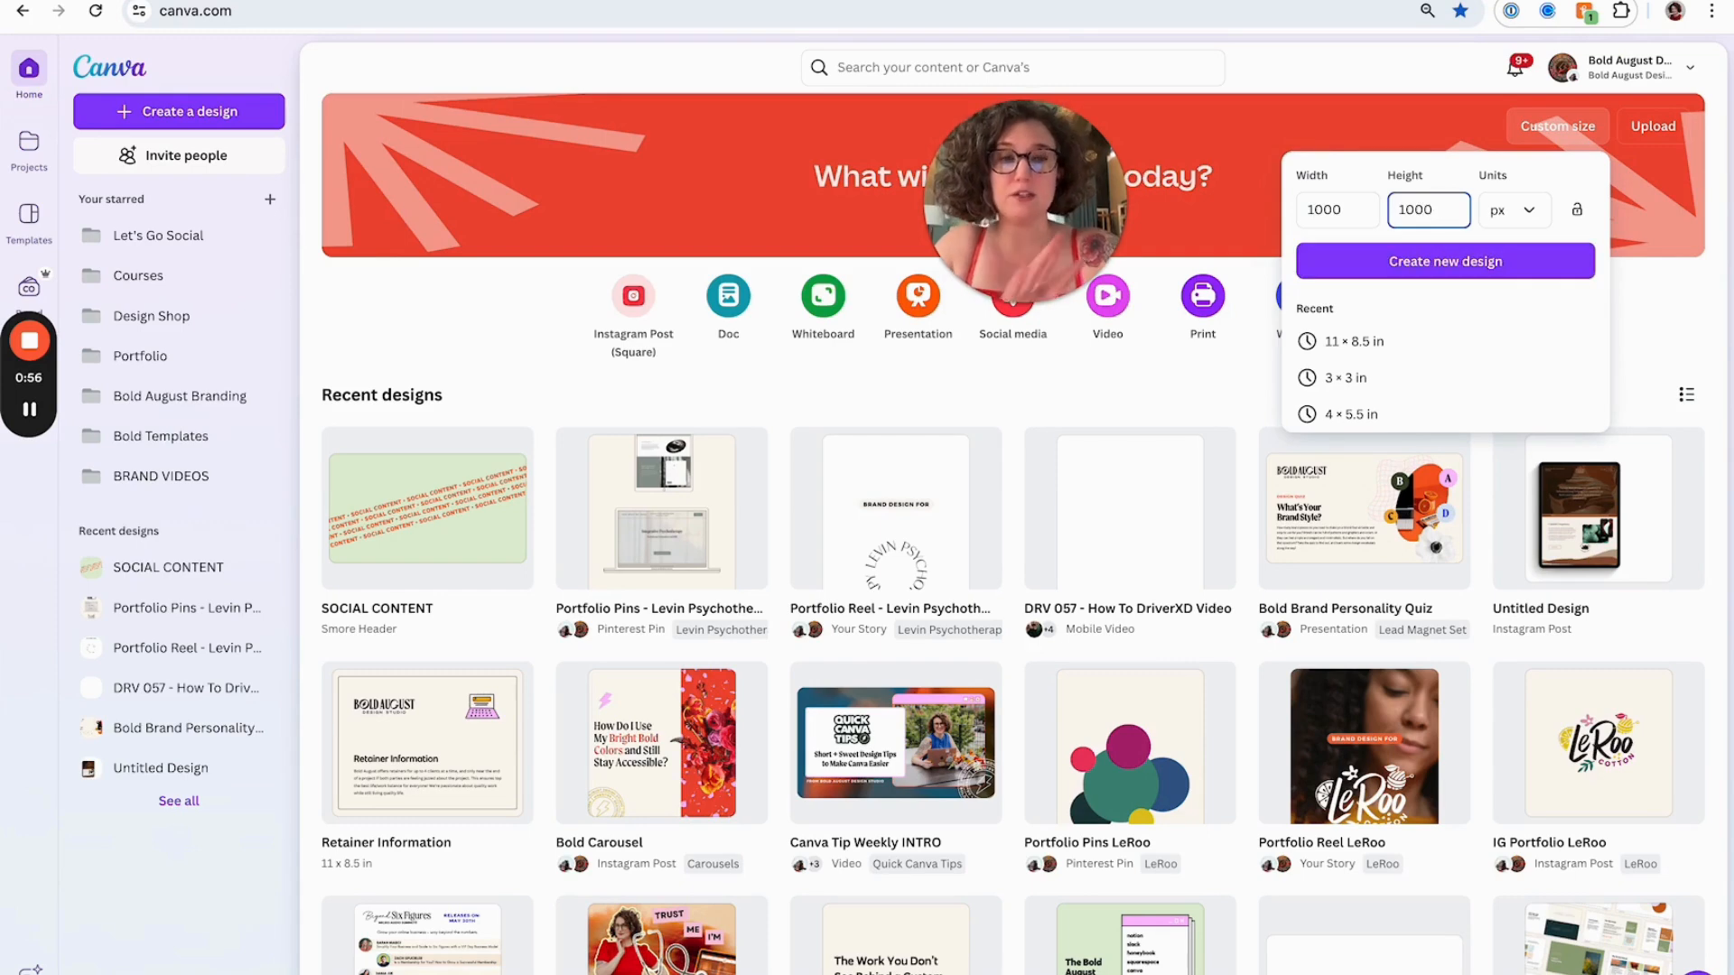
click(1398, 269)
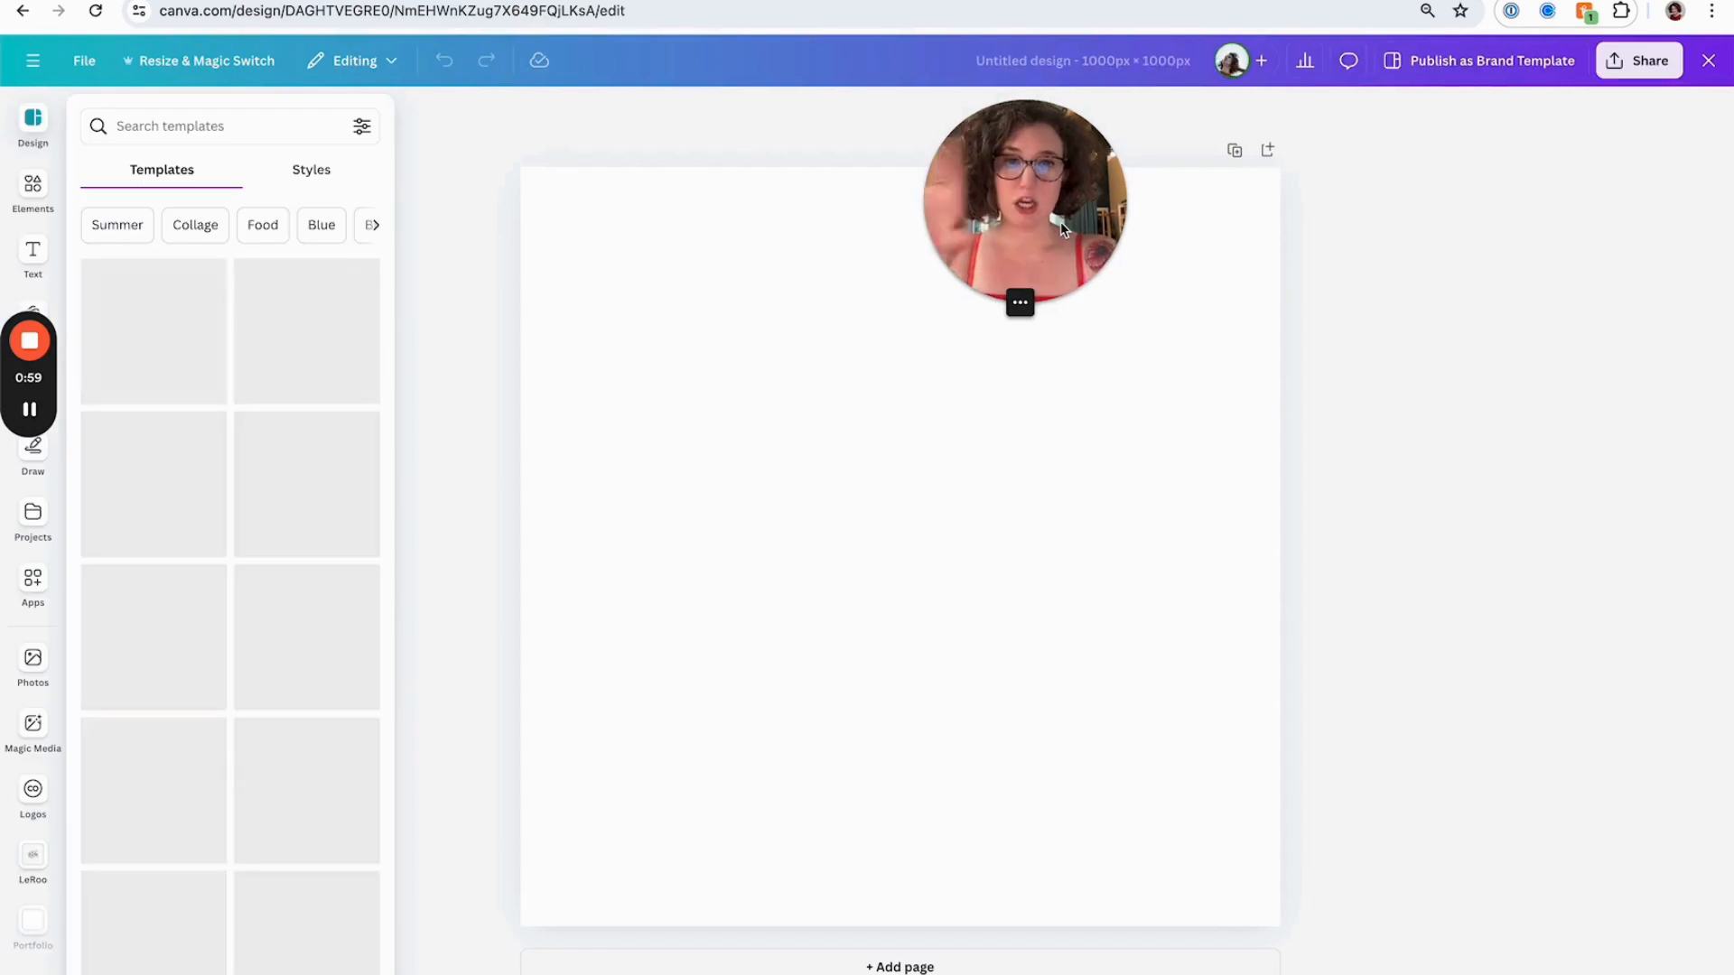
Scroll through the Y'allzette newsletter email to examine its layout
drag(1062, 227, 1418, 250)
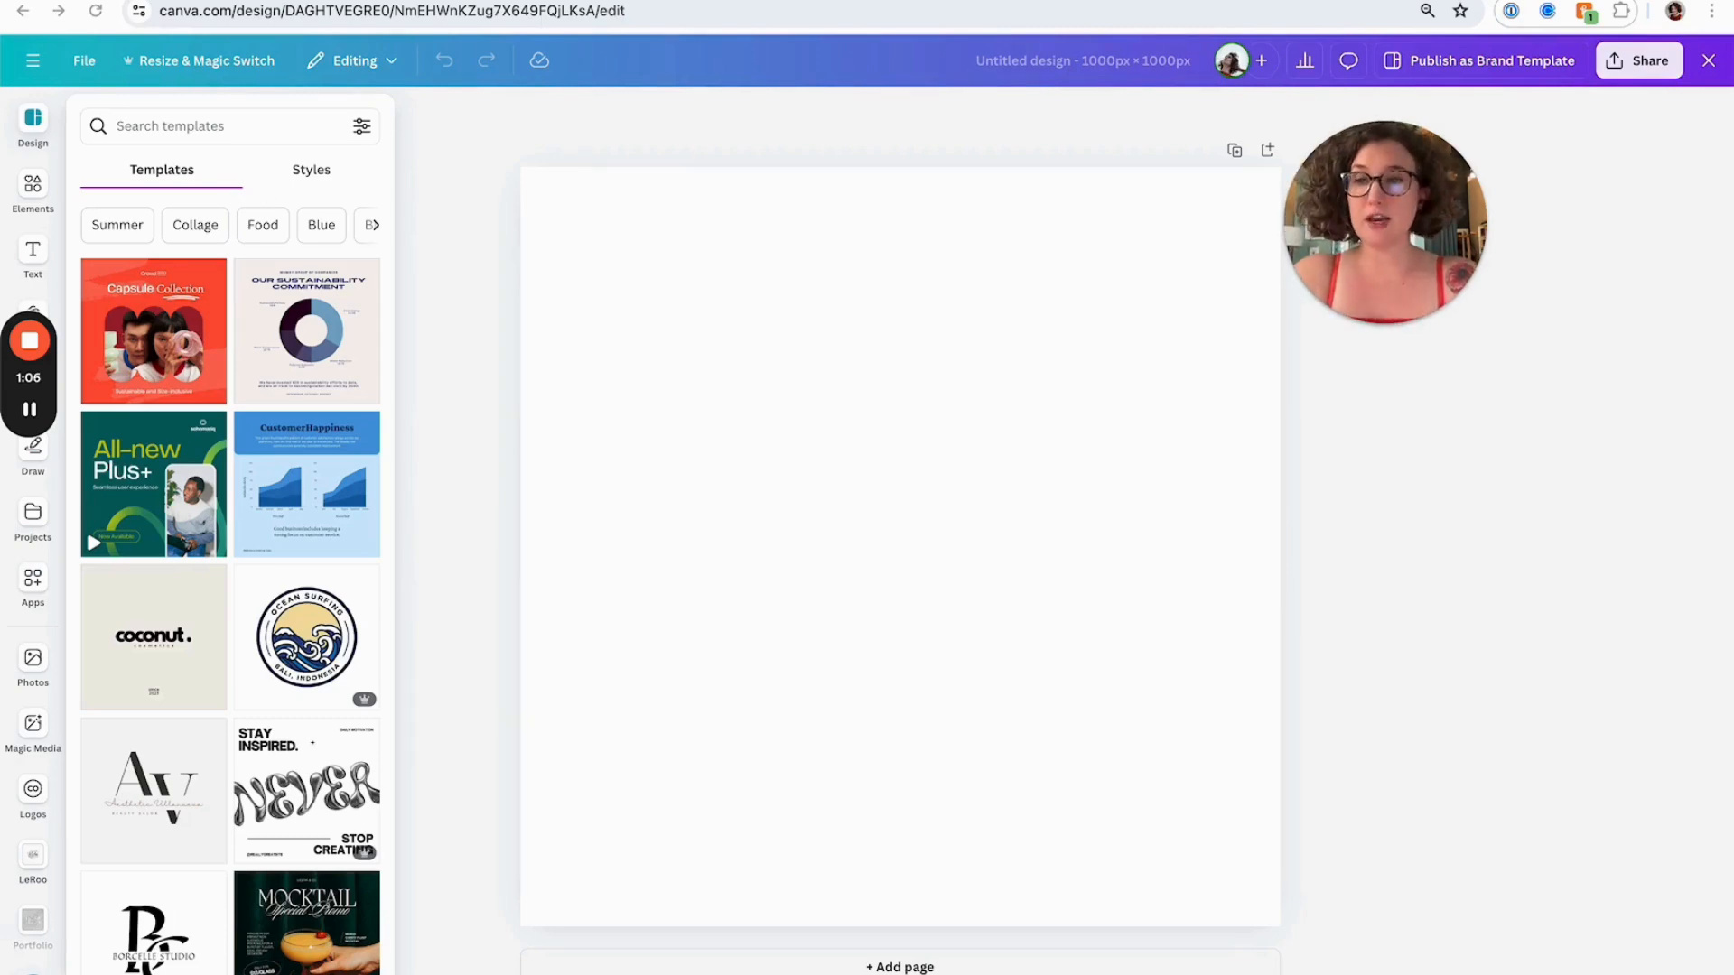
key(ctrl+Tab)
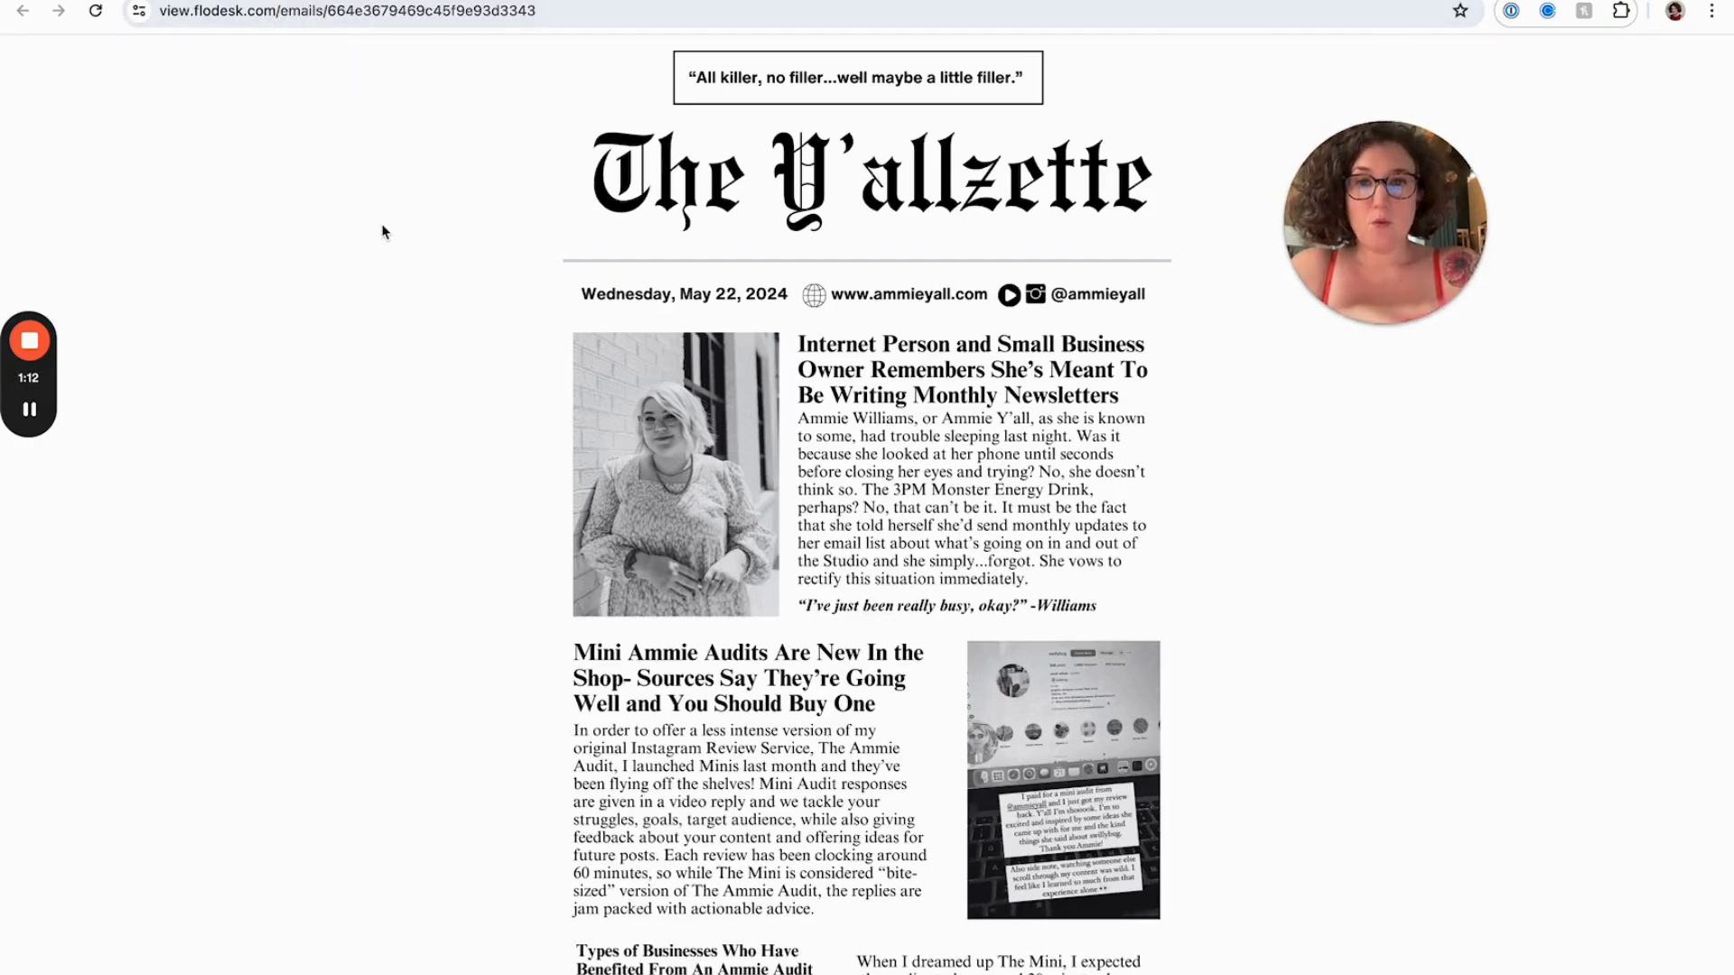
scroll(383, 232, down, 20)
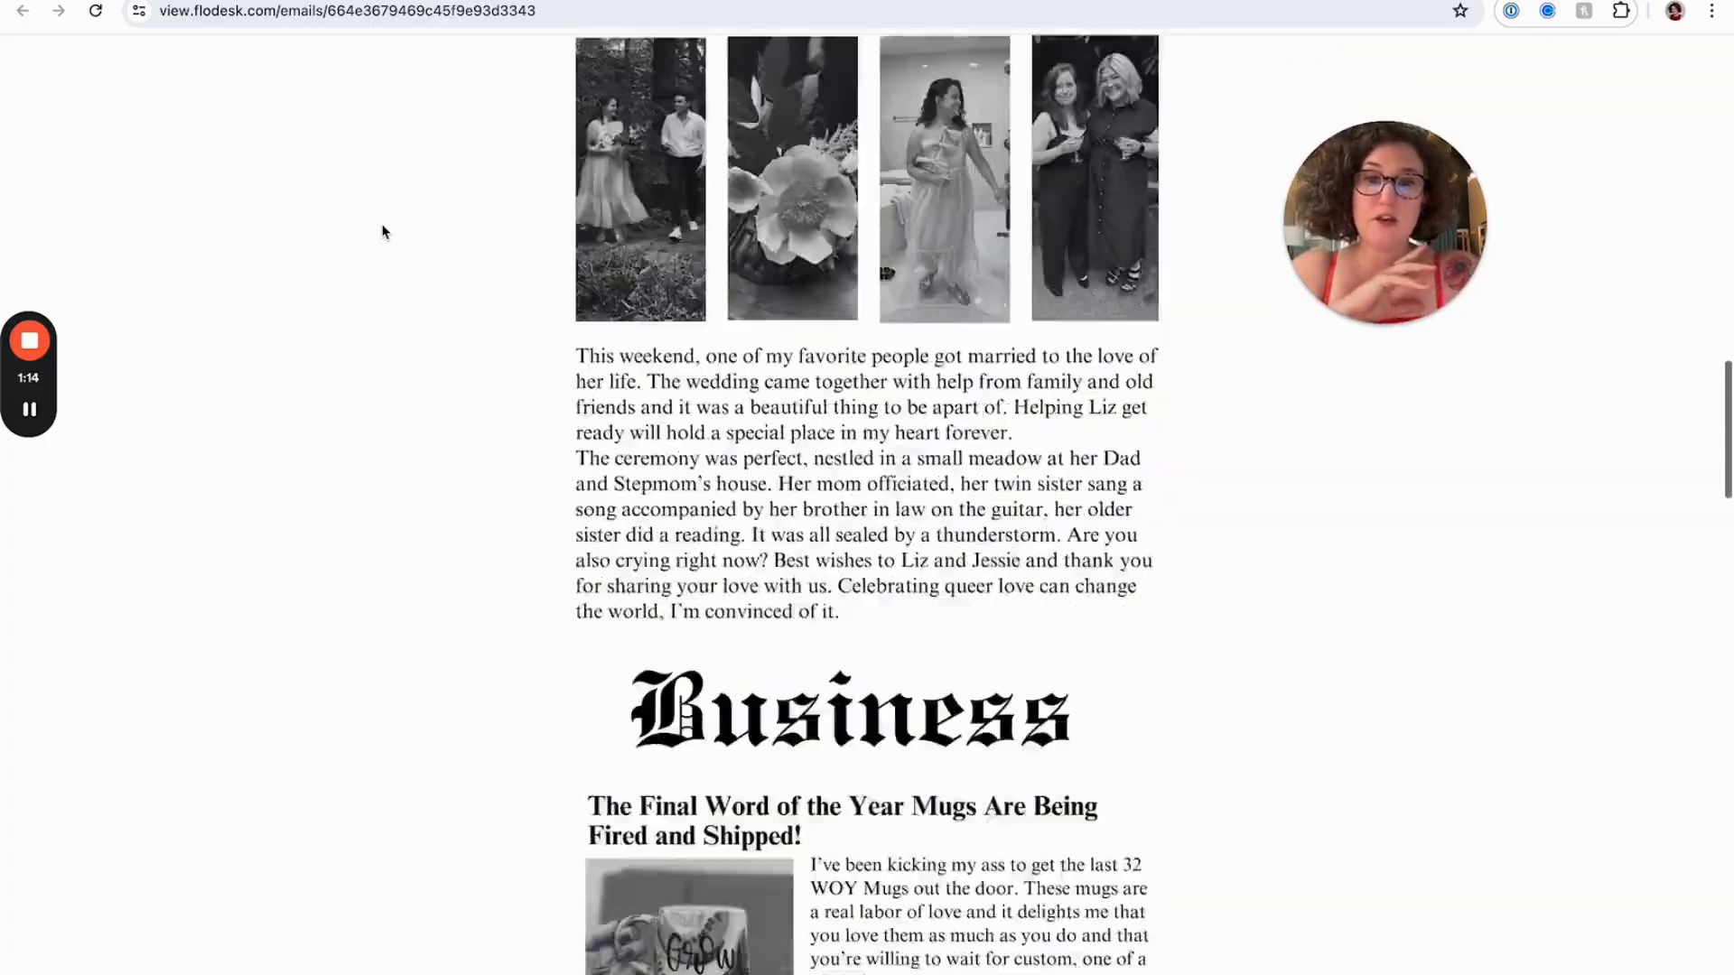
scroll(383, 232, down, 20)
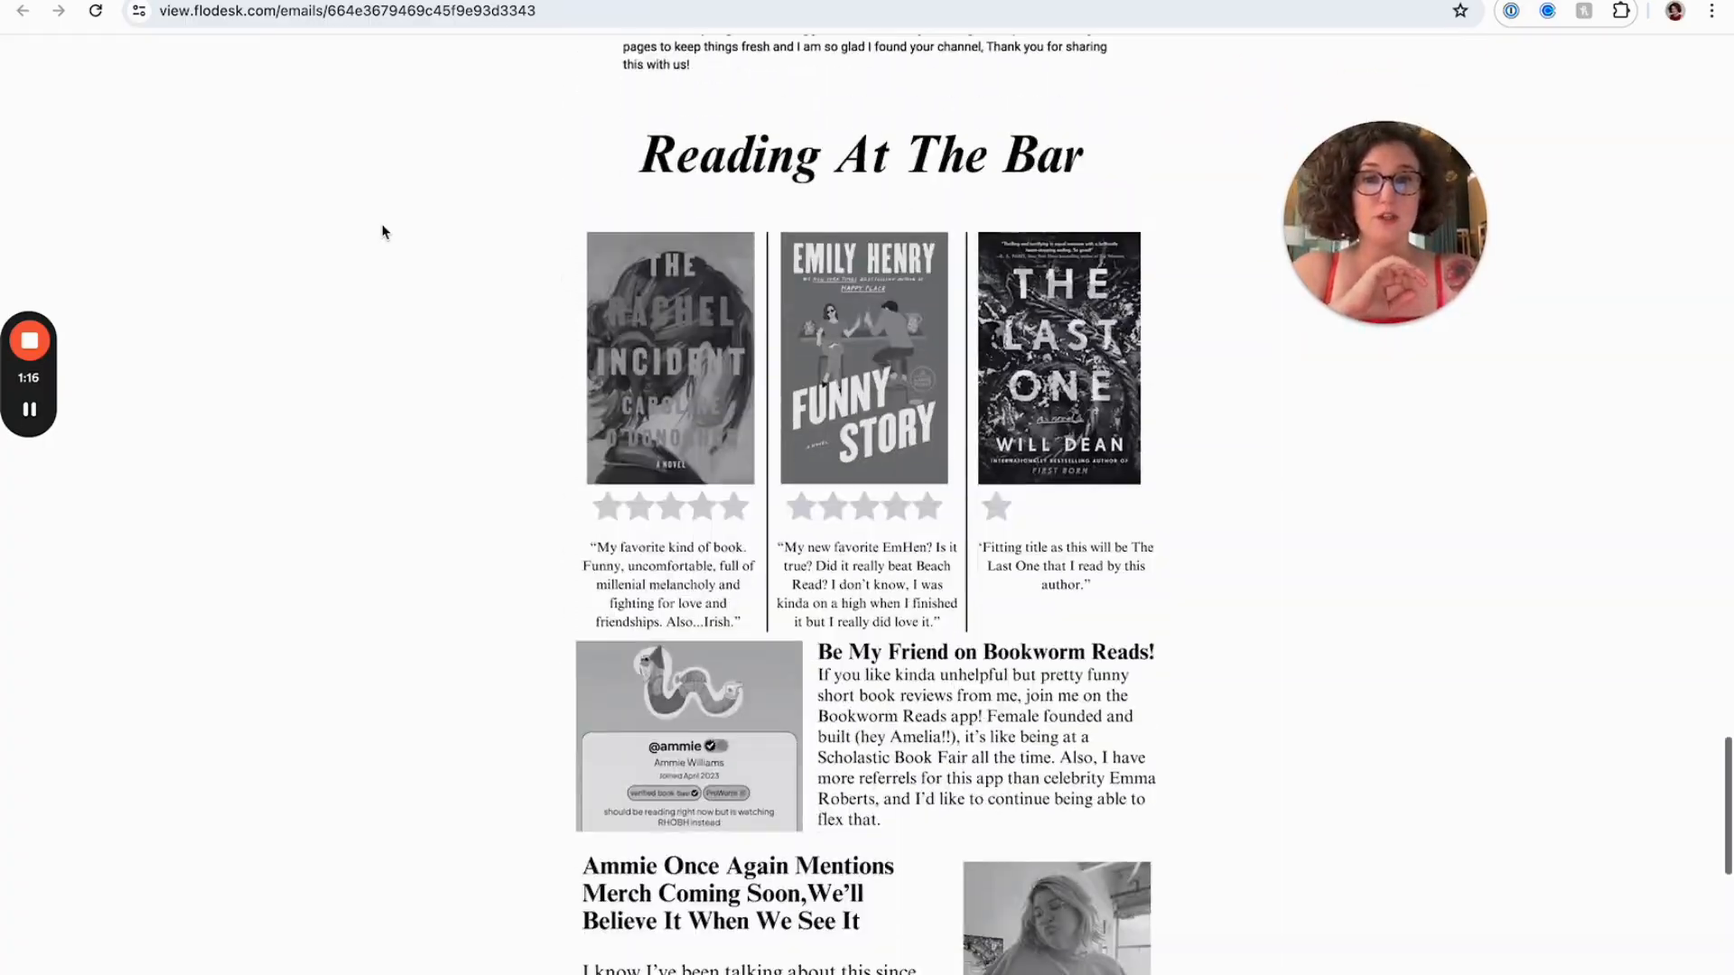
scroll(383, 232, down, 12)
scroll(383, 232, up, 20)
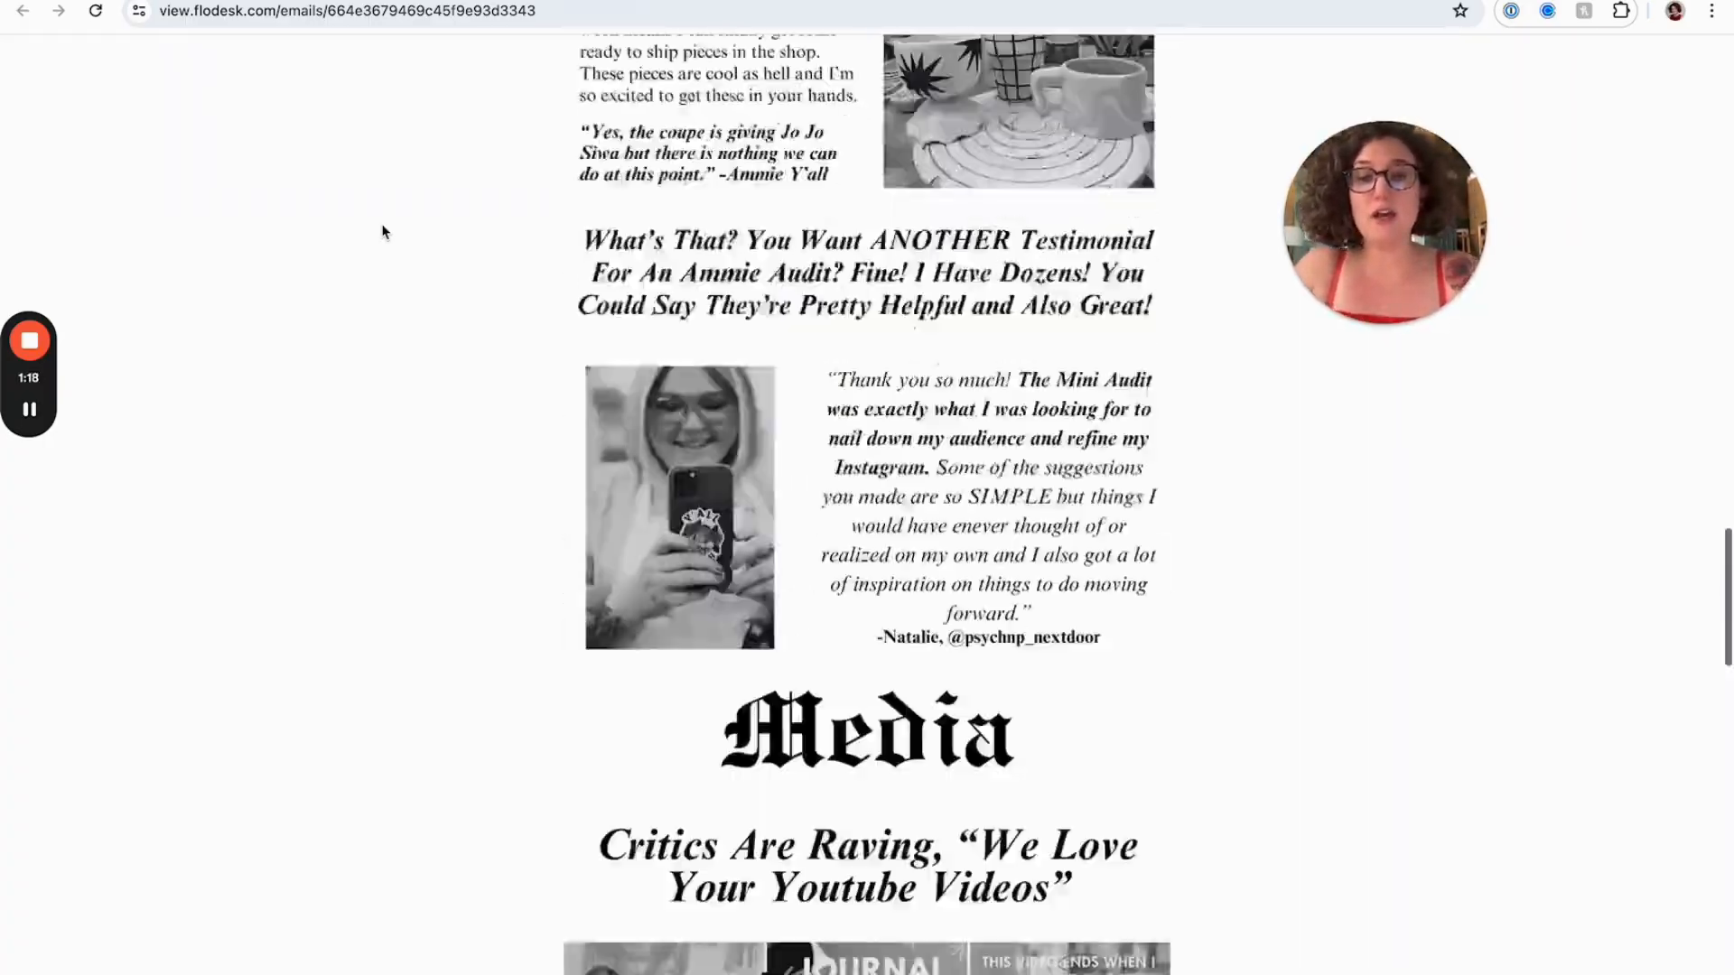
scroll(383, 232, up, 20)
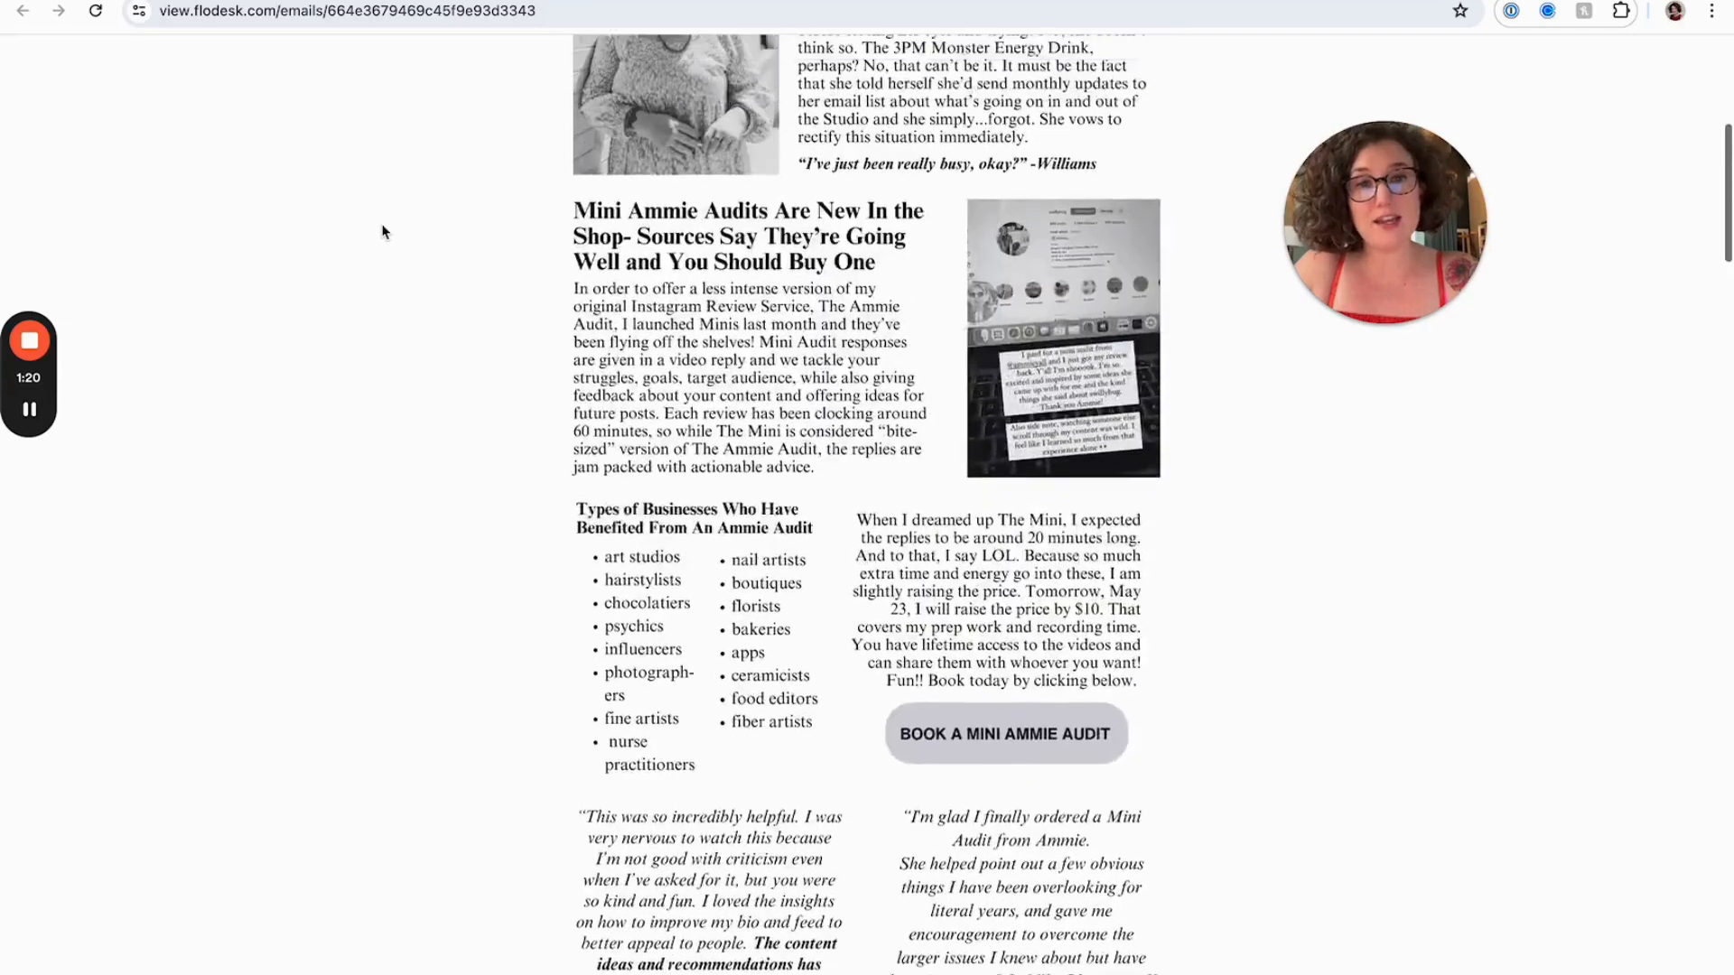
scroll(383, 232, up, 6)
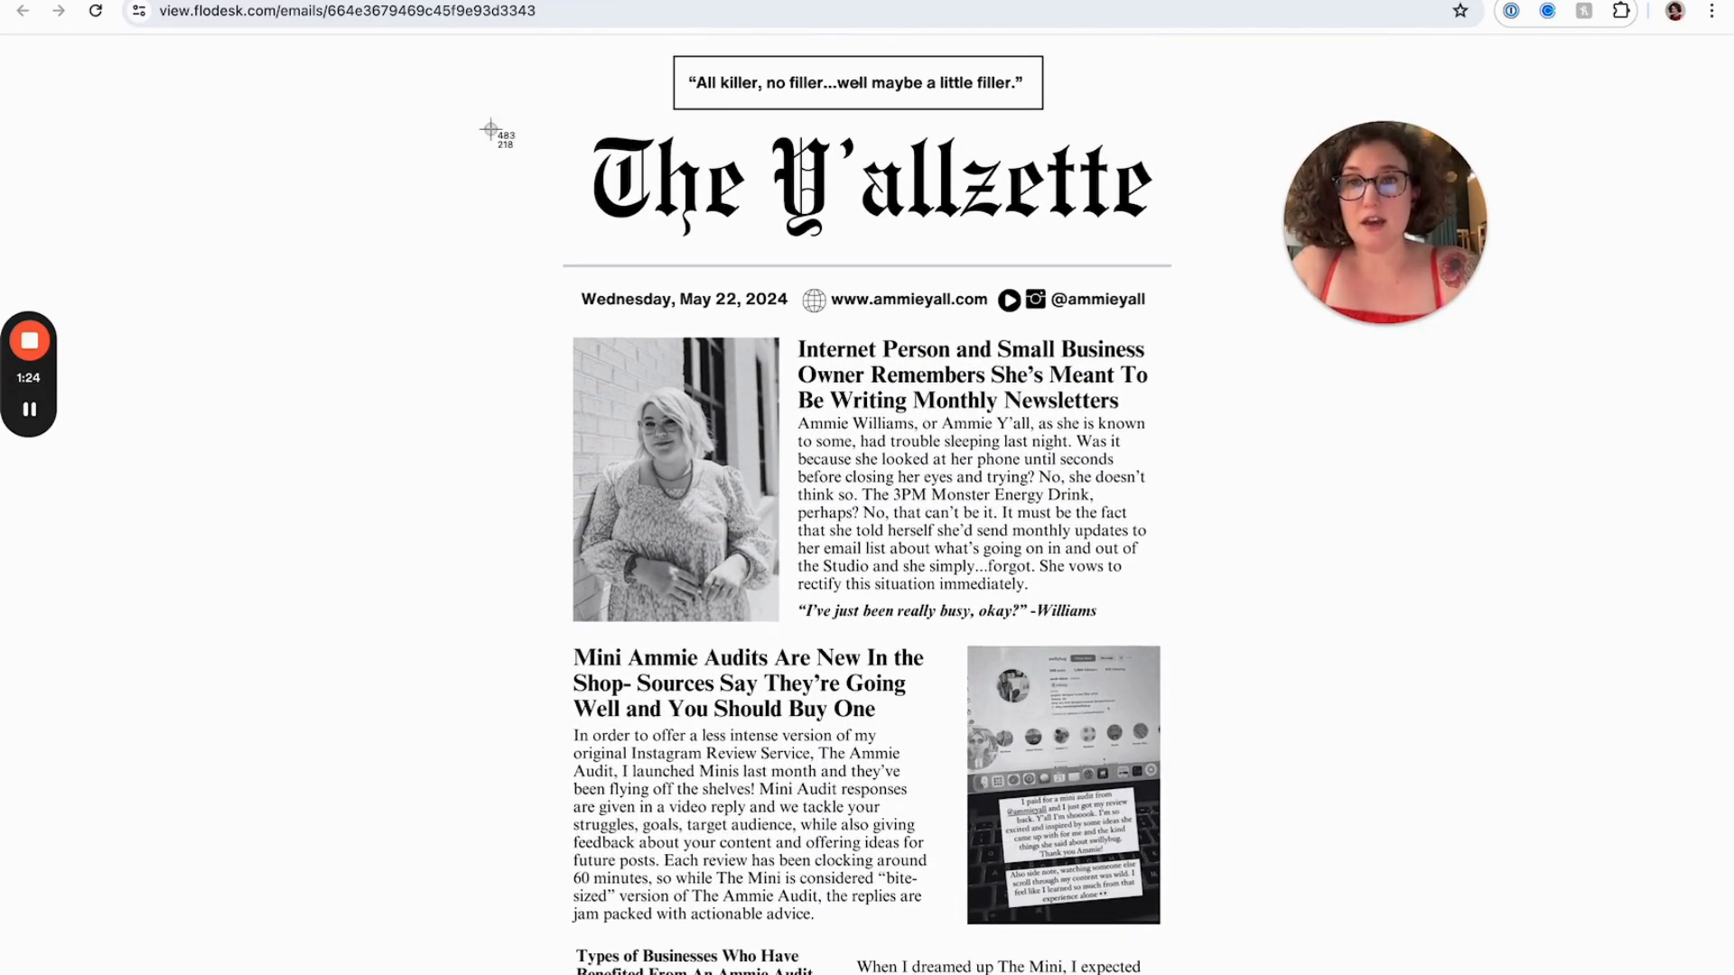
Capture a screenshot of the newsletter's top section and paste it into the new design
drag(499, 42, 1239, 942)
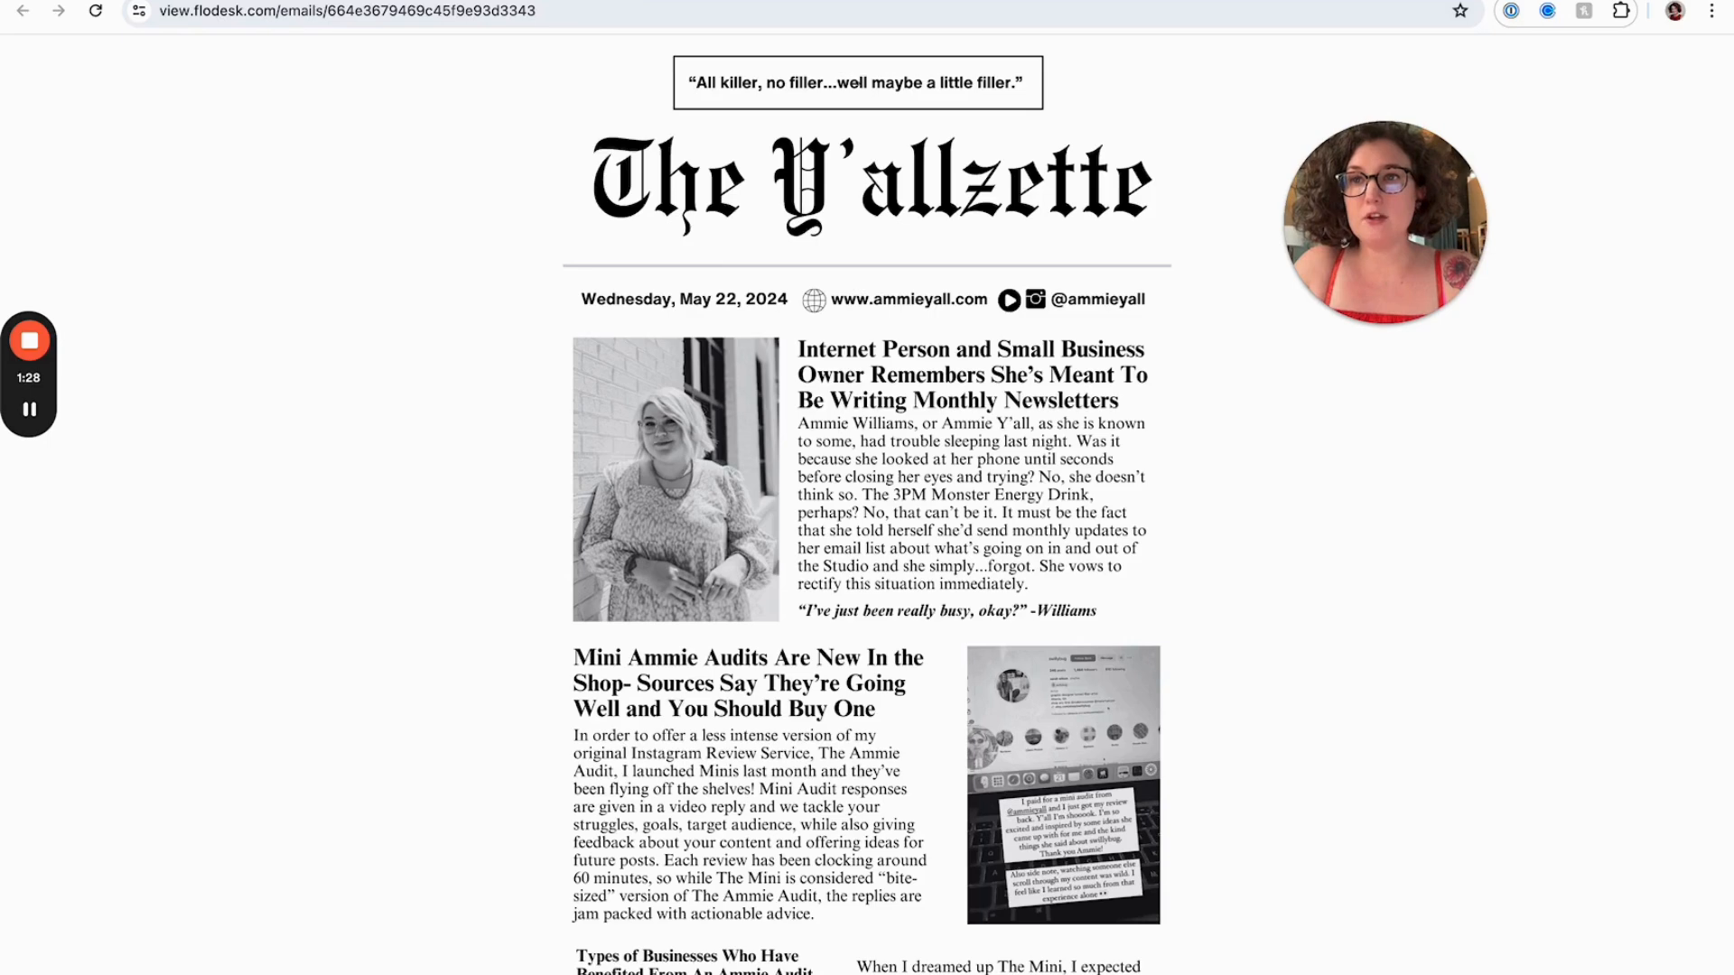
key(ctrl+Tab)
click(773, 434)
key(super+v)
click(577, 370)
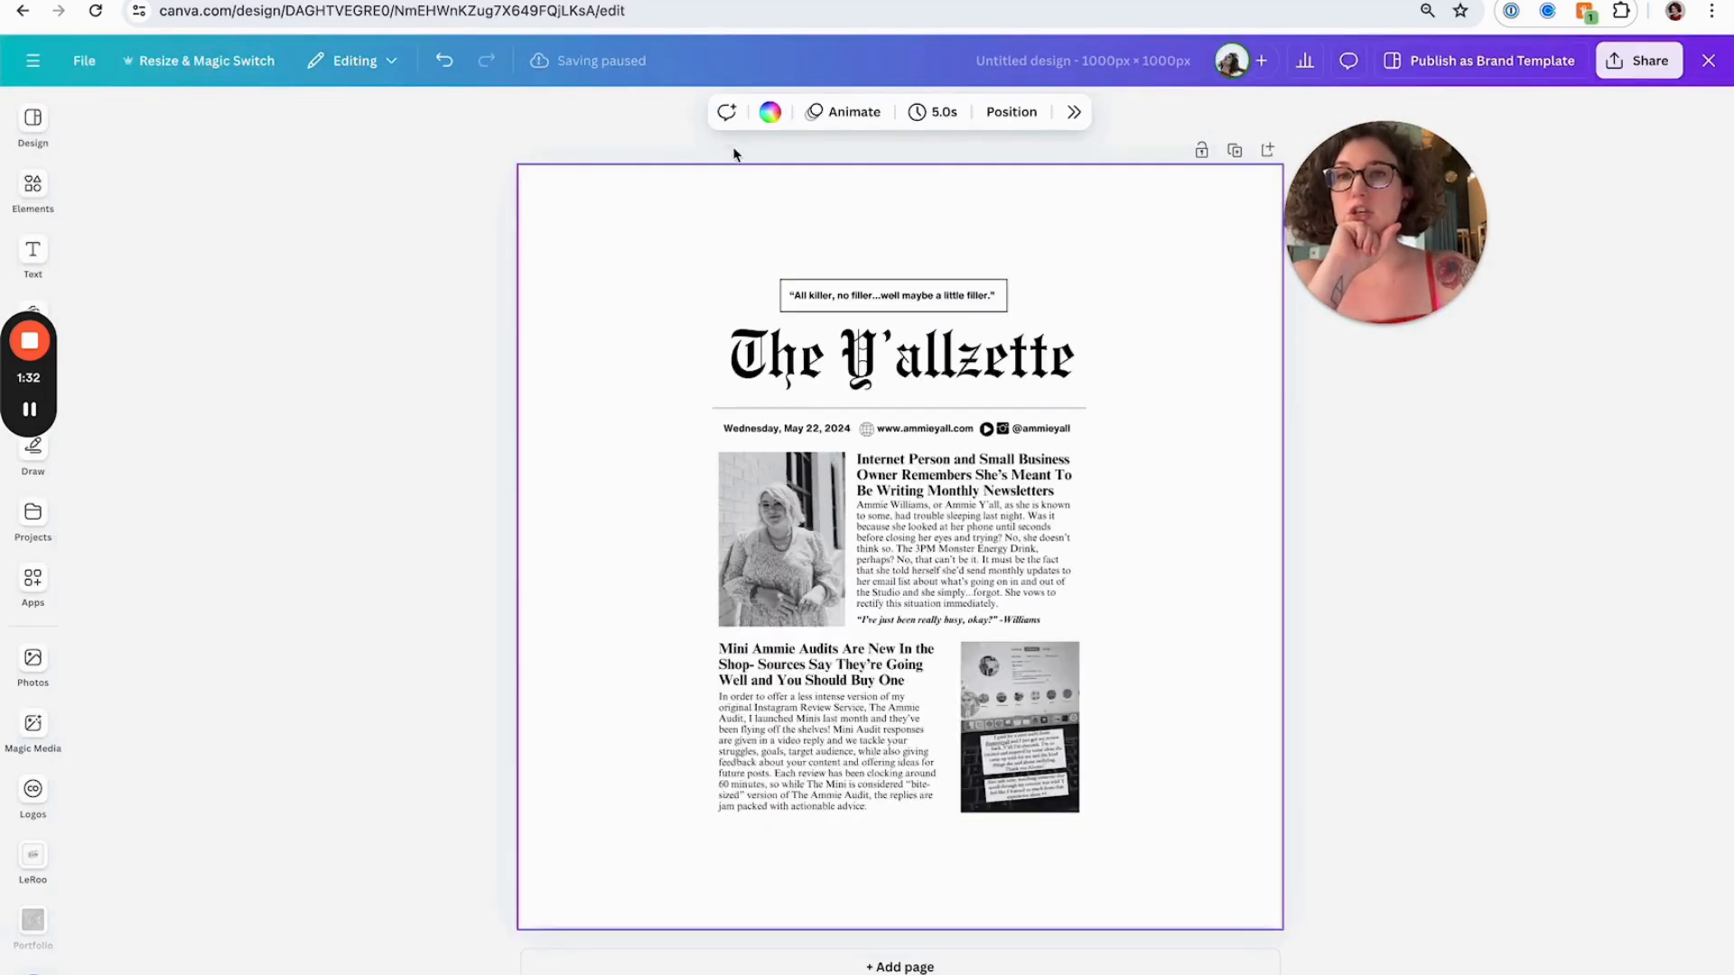
Set the page background colour to the light pink brand colour
click(768, 113)
click(722, 297)
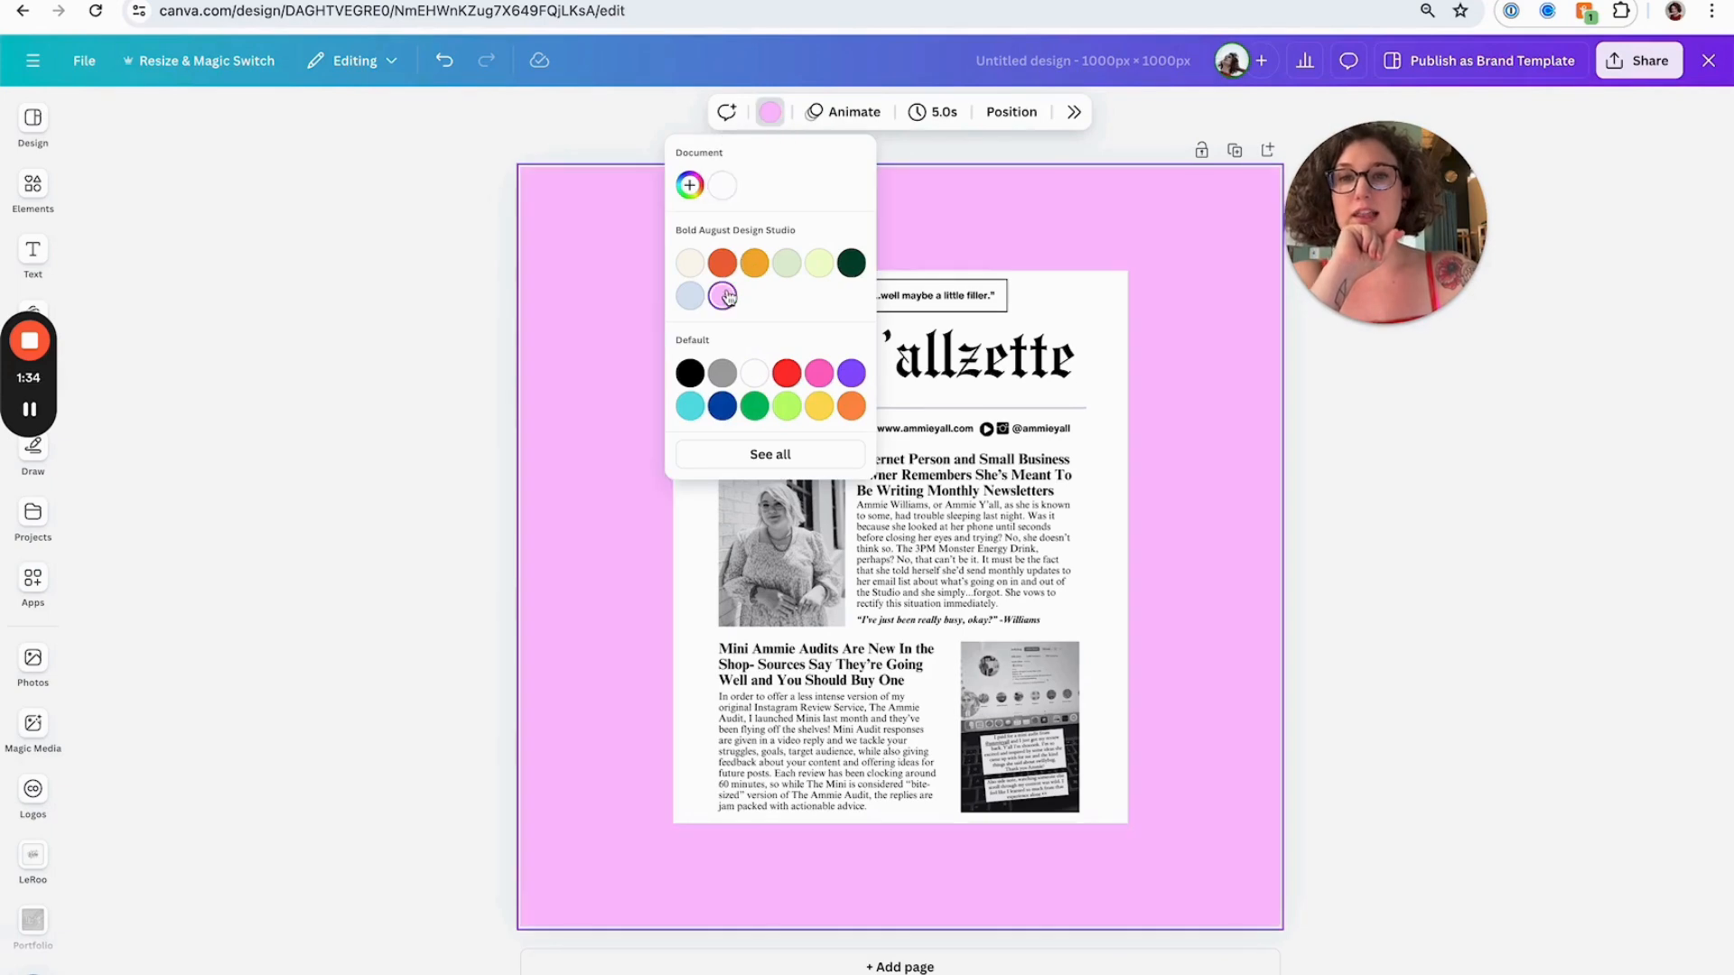
click(549, 394)
Enlarge the pasted newsletter screenshot and centre it on the page
click(943, 453)
drag(944, 453, 829, 561)
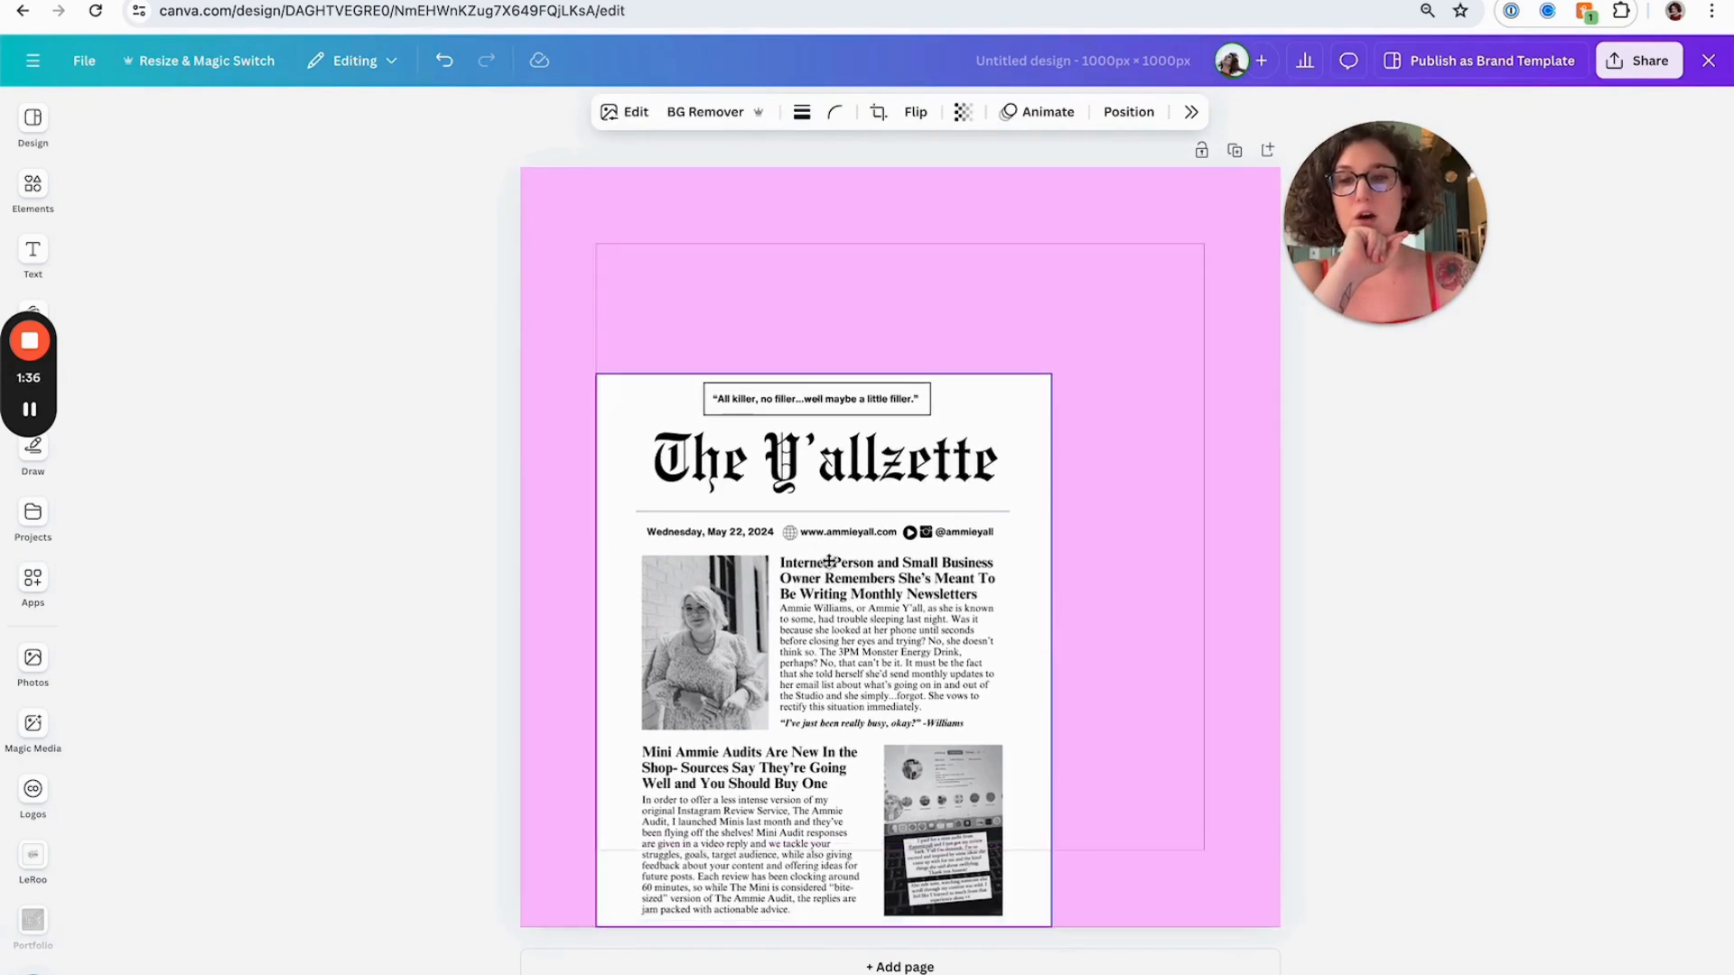
drag(1054, 371, 1135, 263)
mouse_move(1000, 401)
mouse_down()
mouse_move(1058, 405)
mouse_move(1032, 405)
mouse_up()
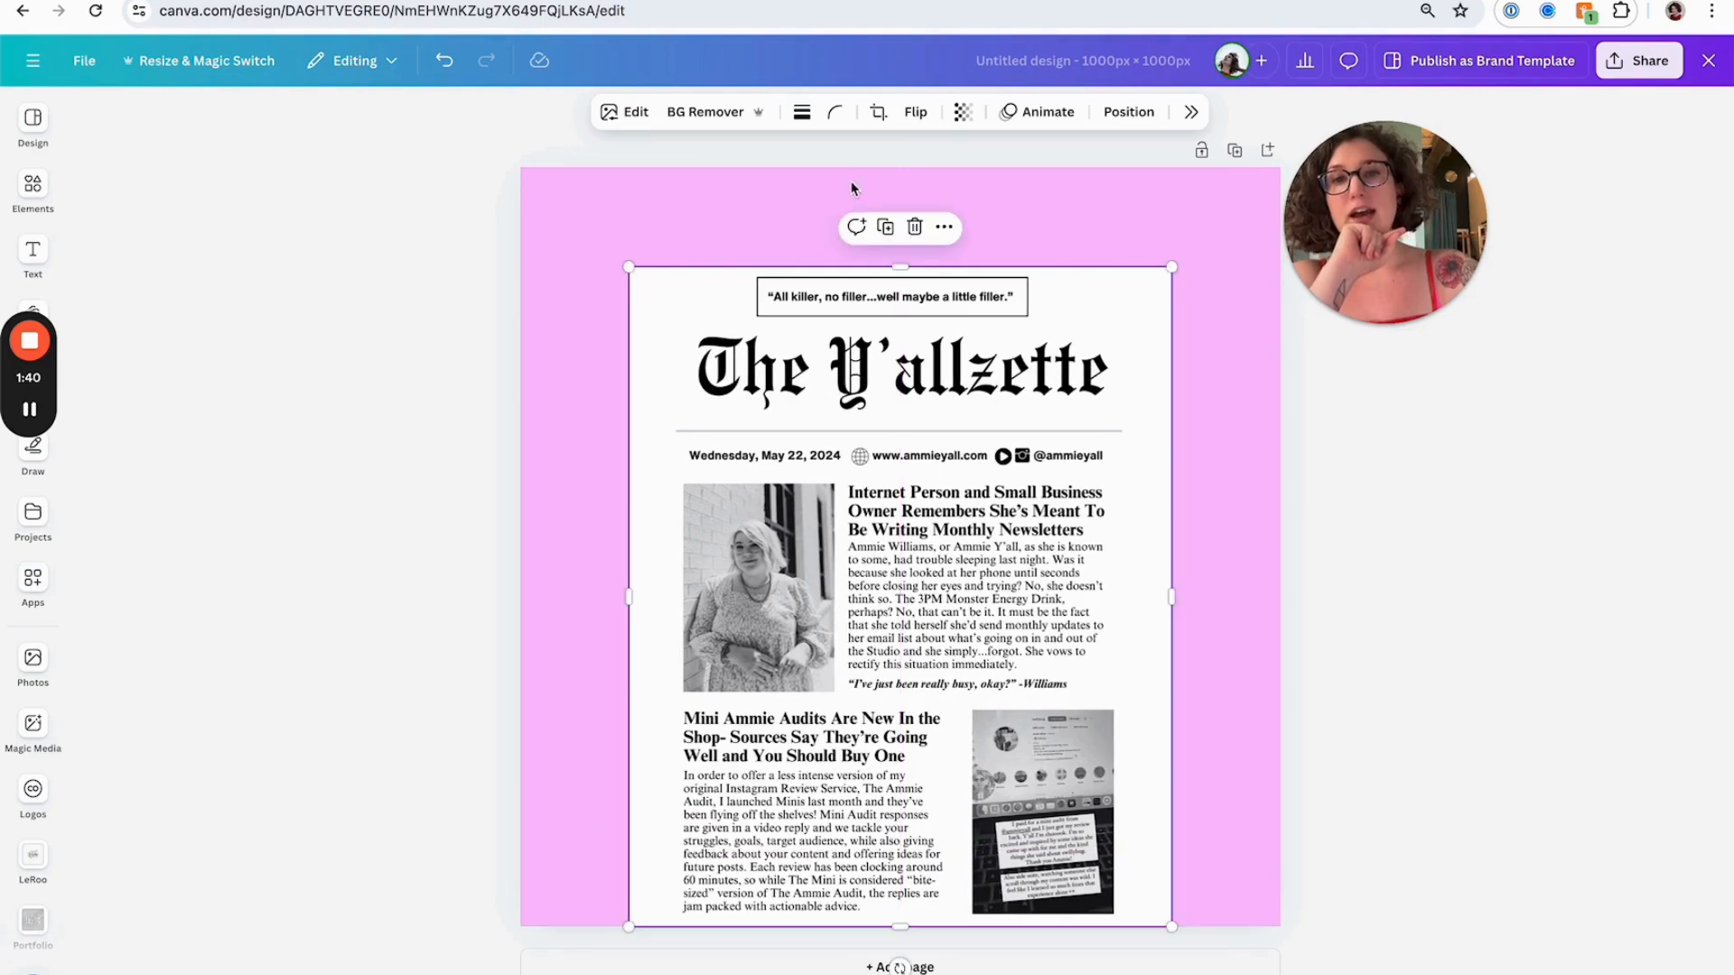
Add a solid line border around the newsletter screenshot
click(801, 112)
click(744, 176)
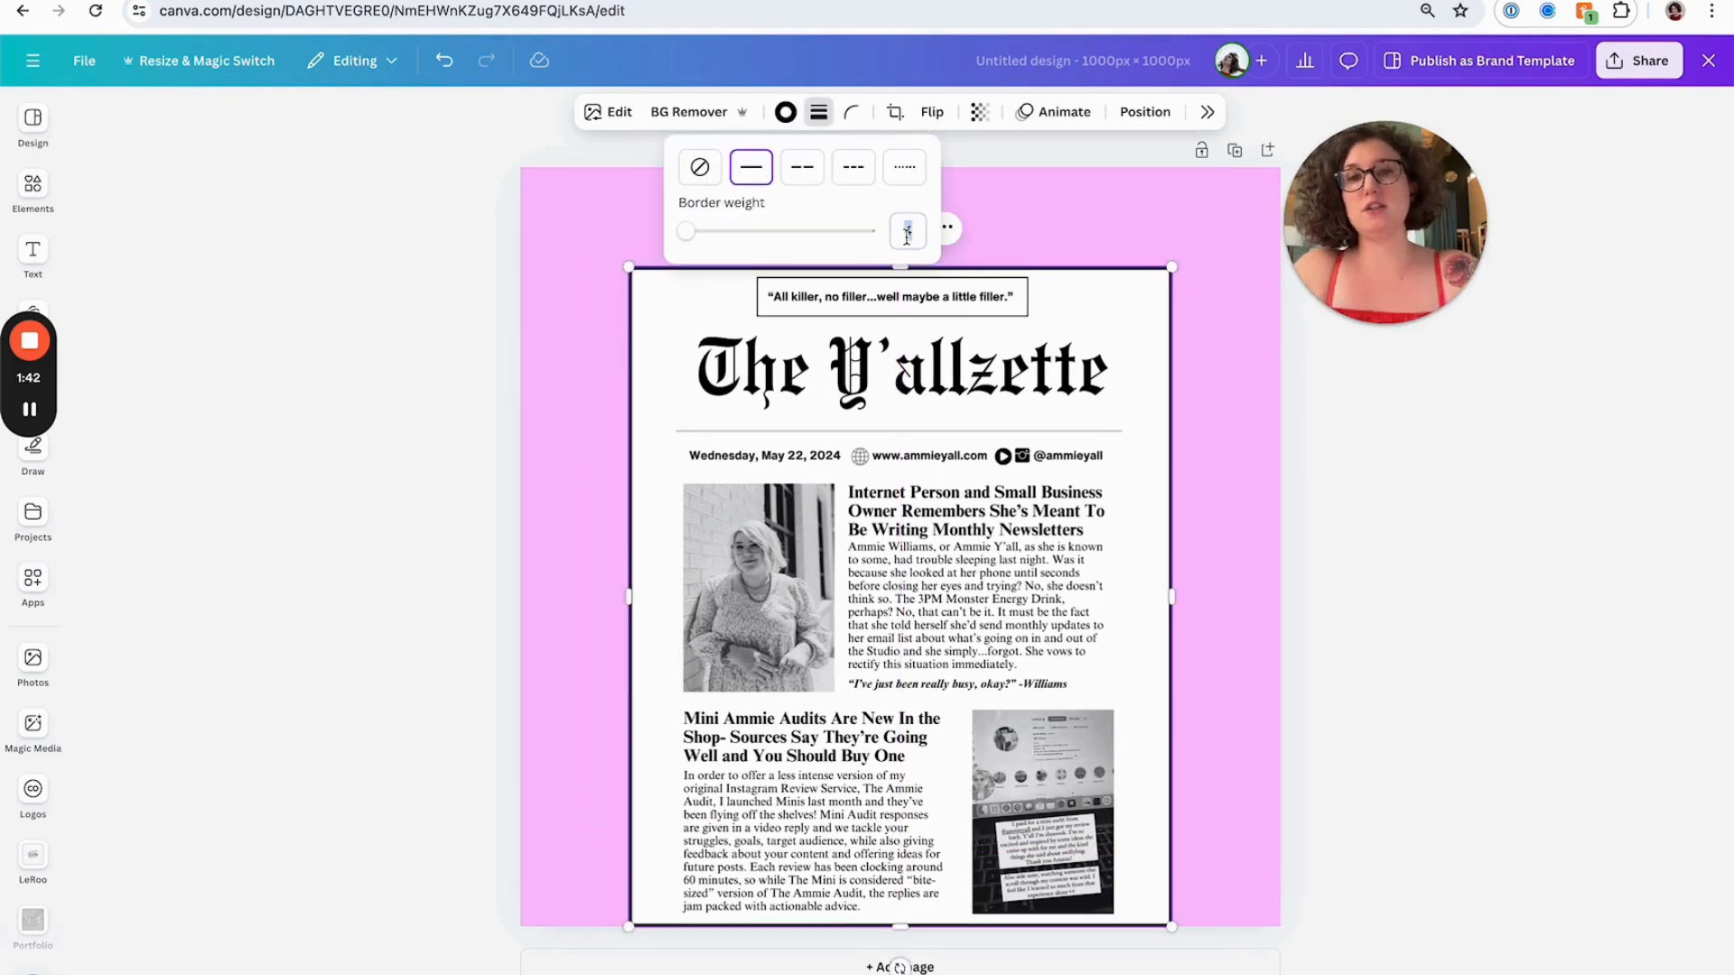
click(573, 442)
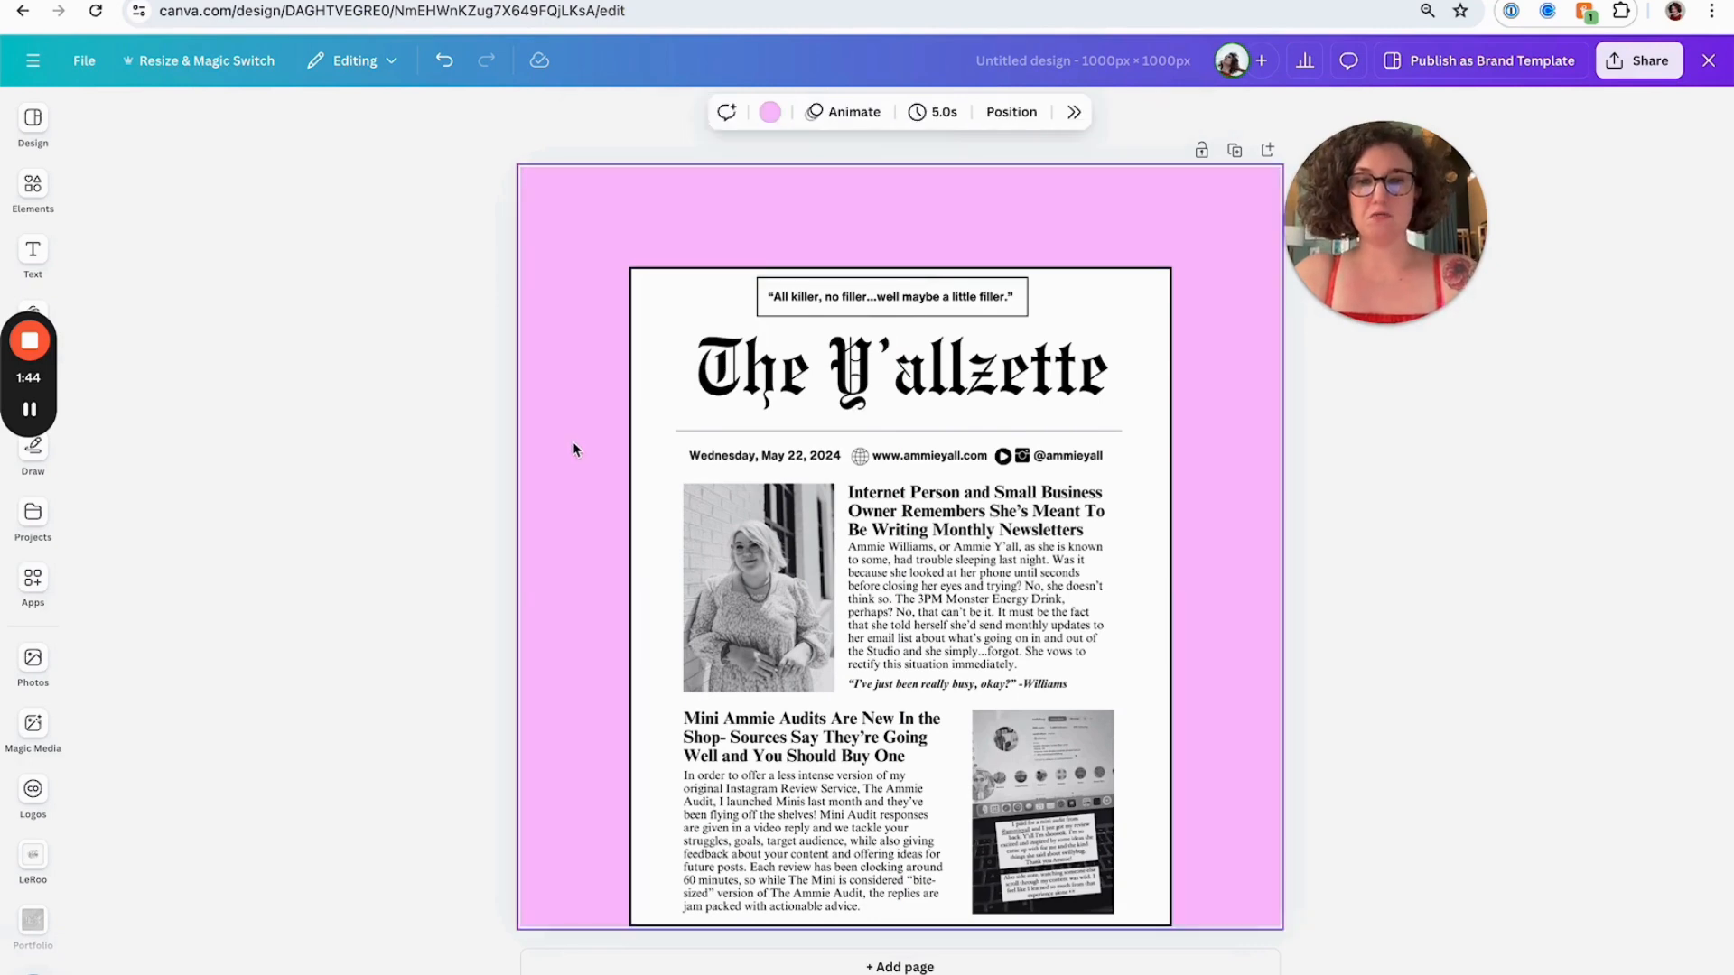
click(767, 471)
click(565, 496)
click(763, 522)
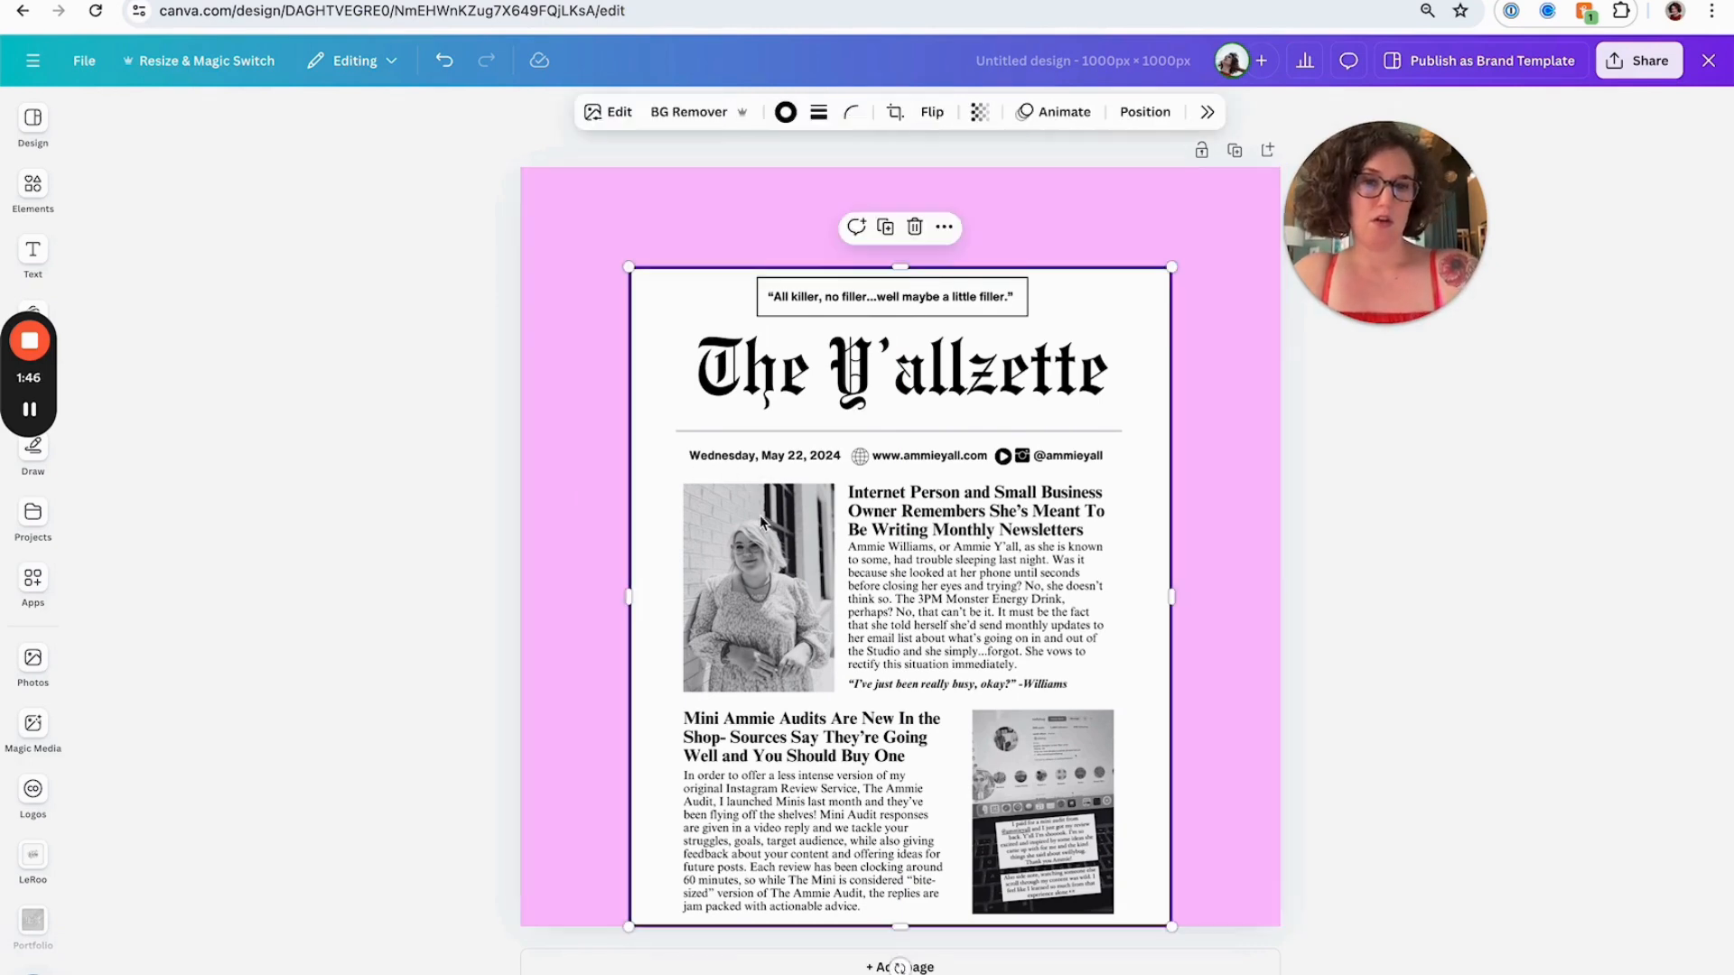
click(528, 723)
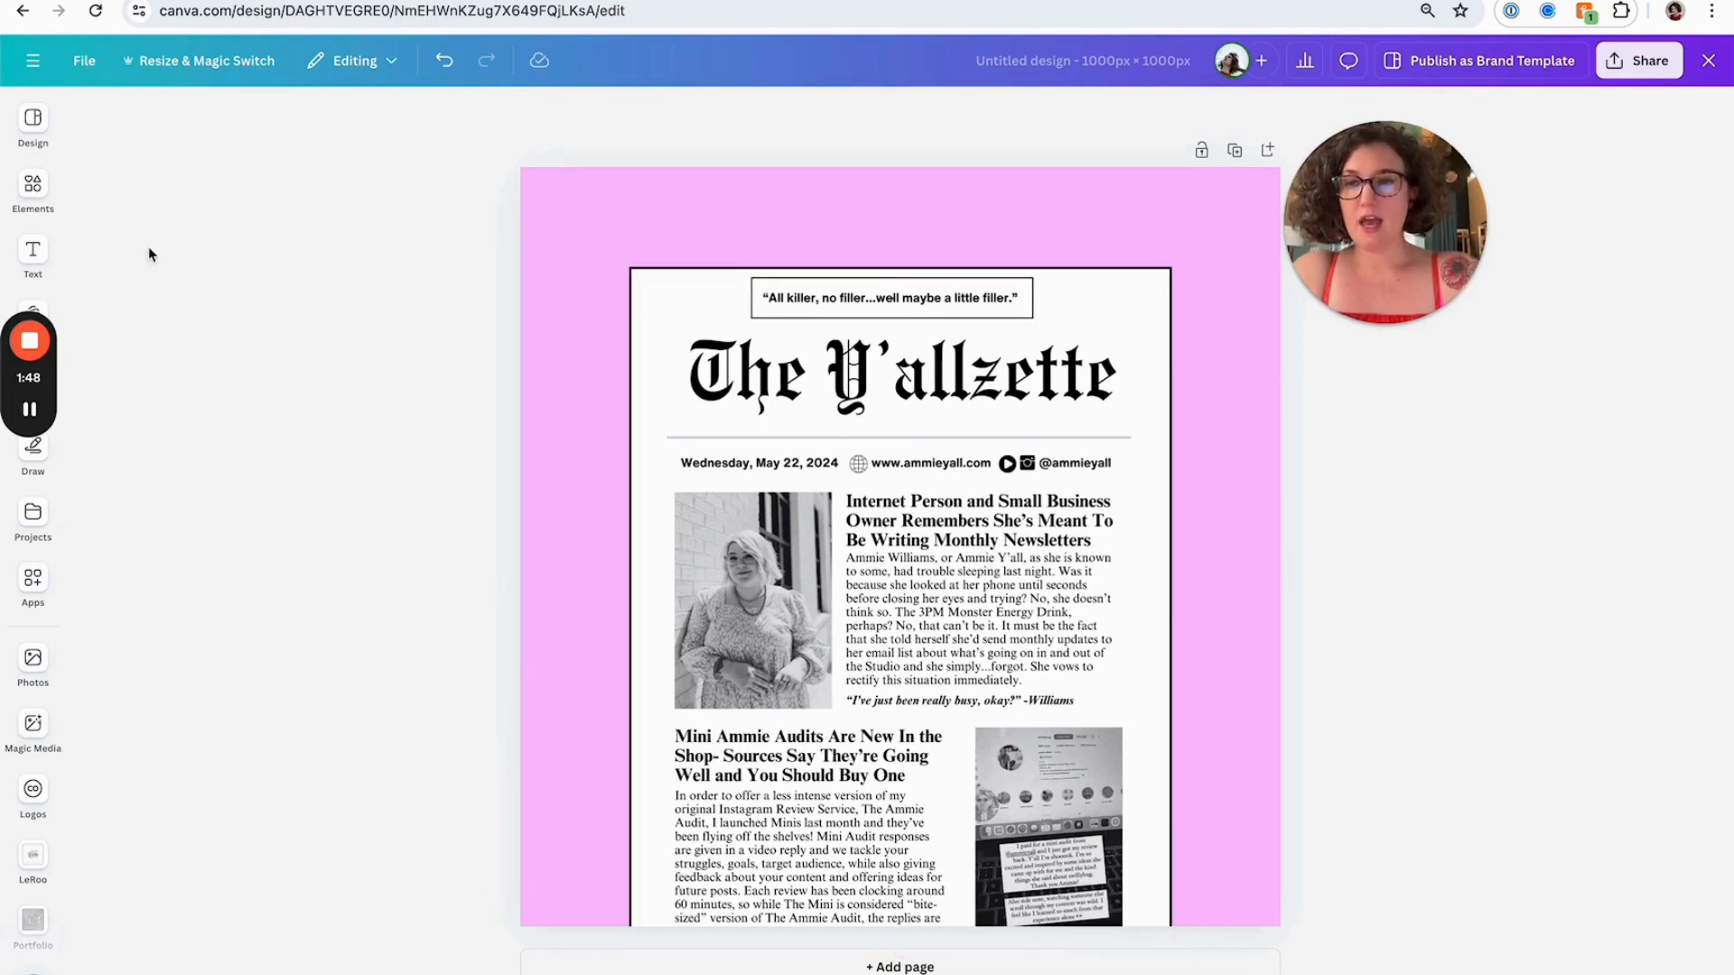
Search elements for scribbles and add the black scribble graphic to the design
click(32, 187)
click(135, 118)
text(scribbles)
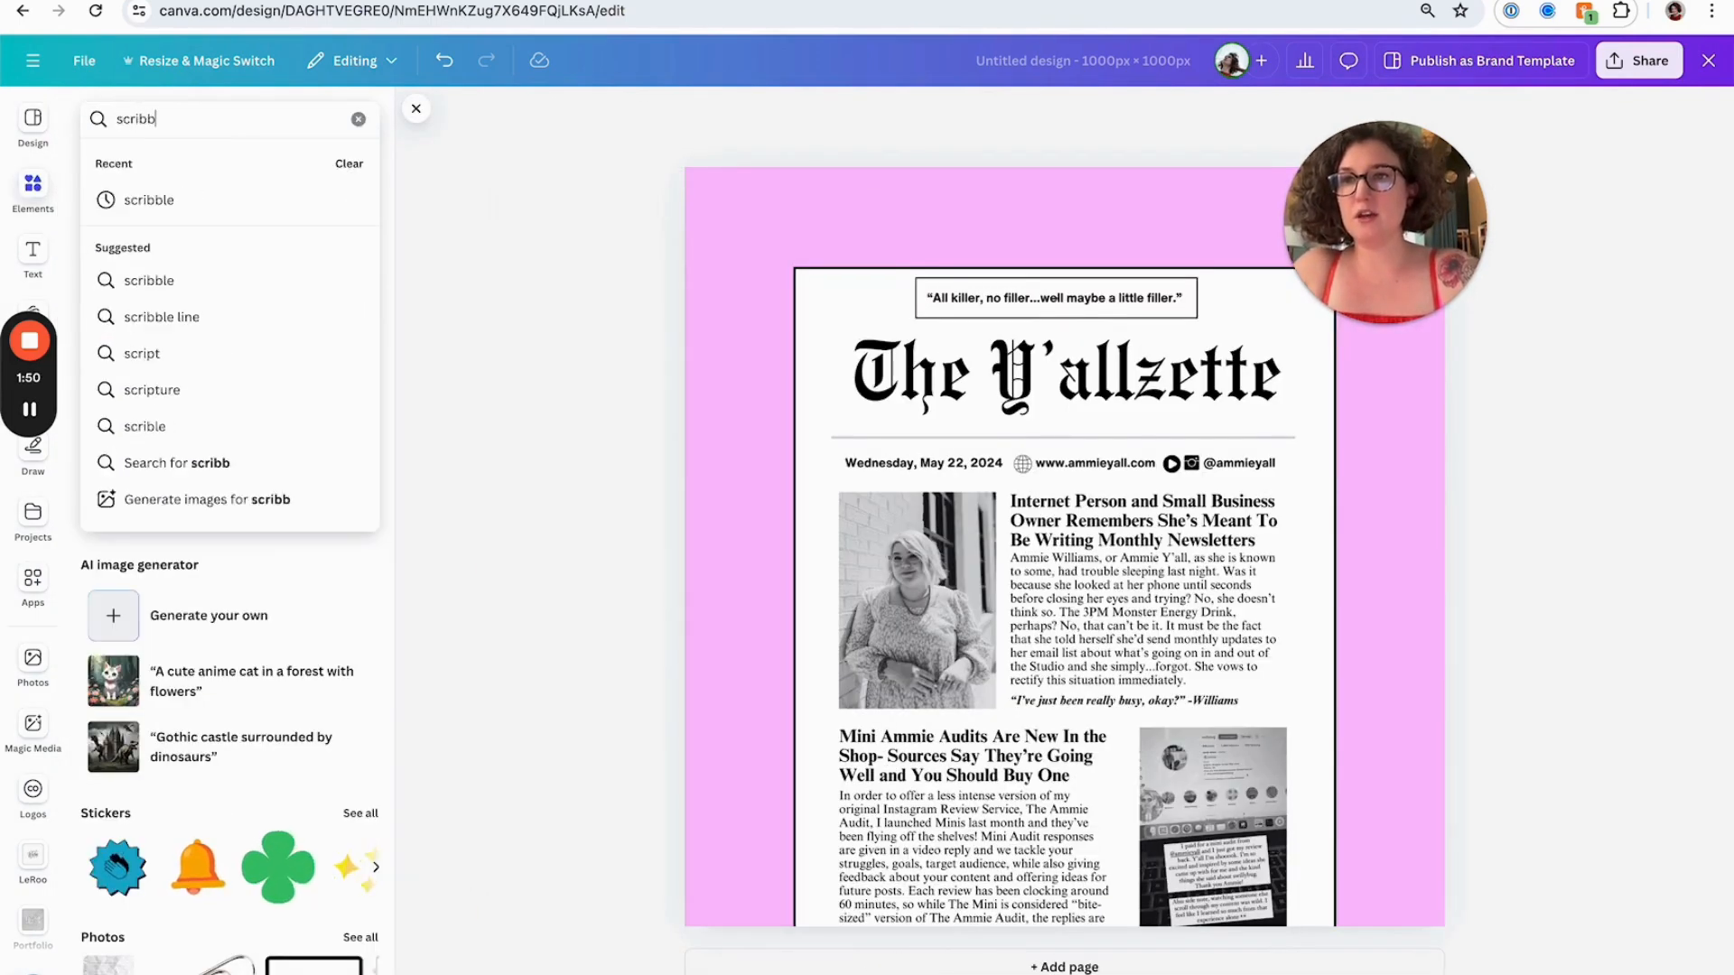
key(Return)
click(117, 312)
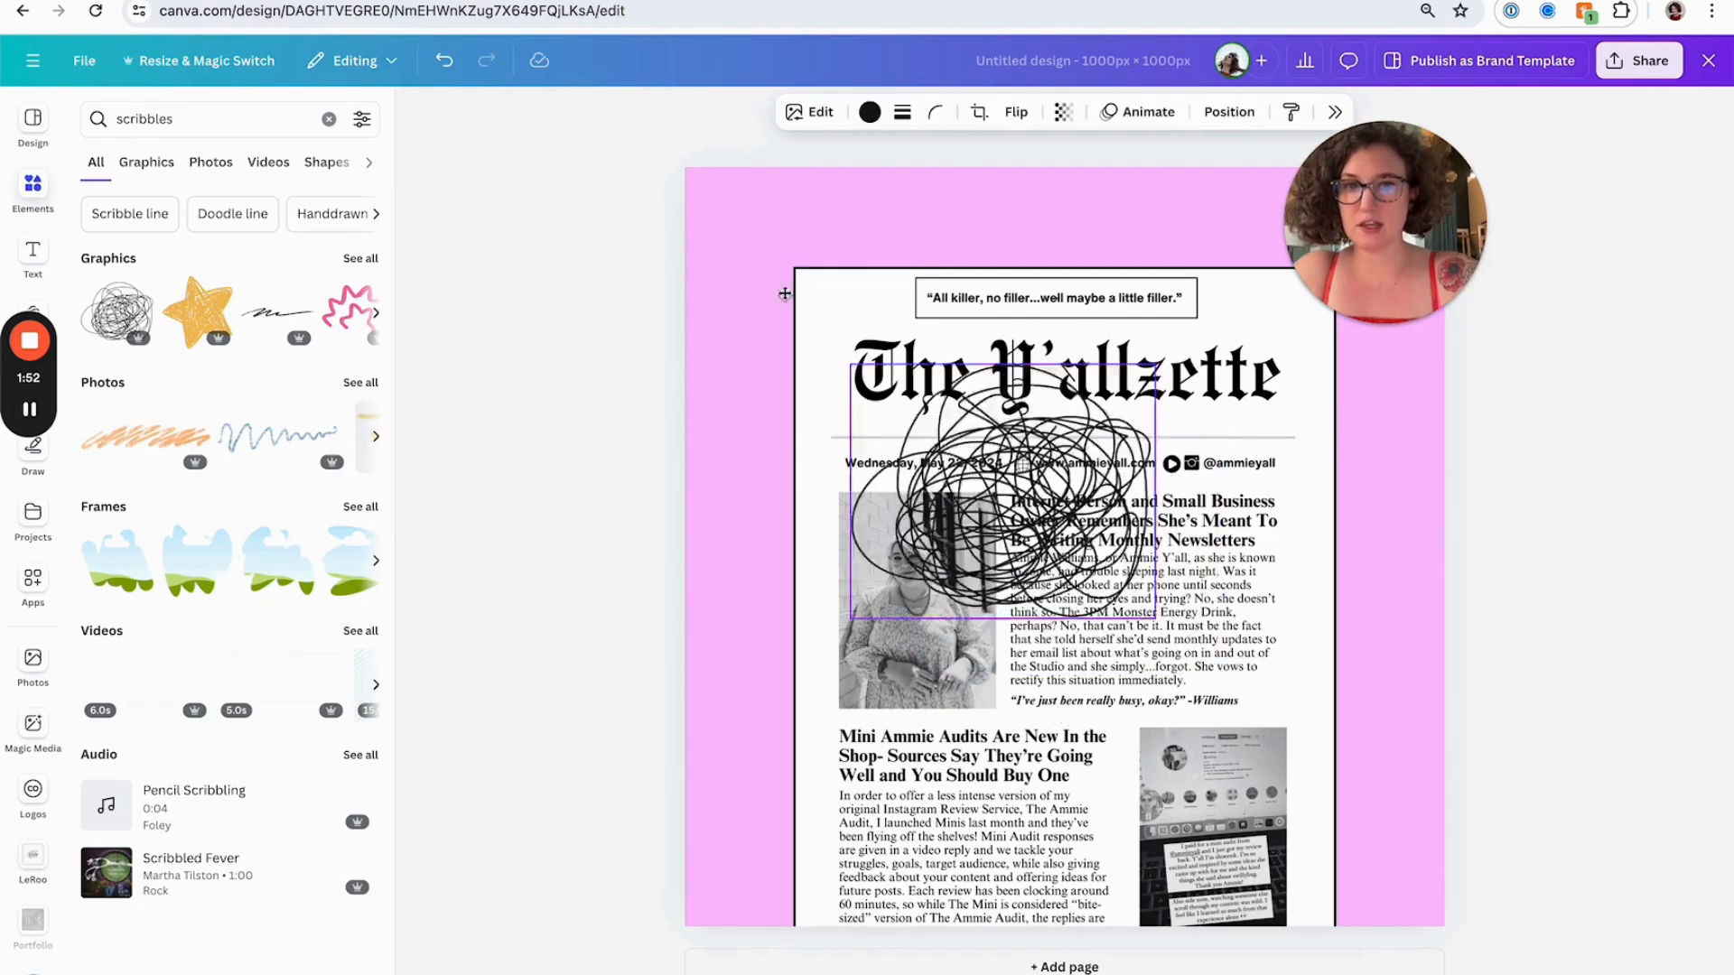
Move the scribble graphic to the page's upper-left corner behind the newsletter and browse more scribble graphics
drag(977, 502, 766, 267)
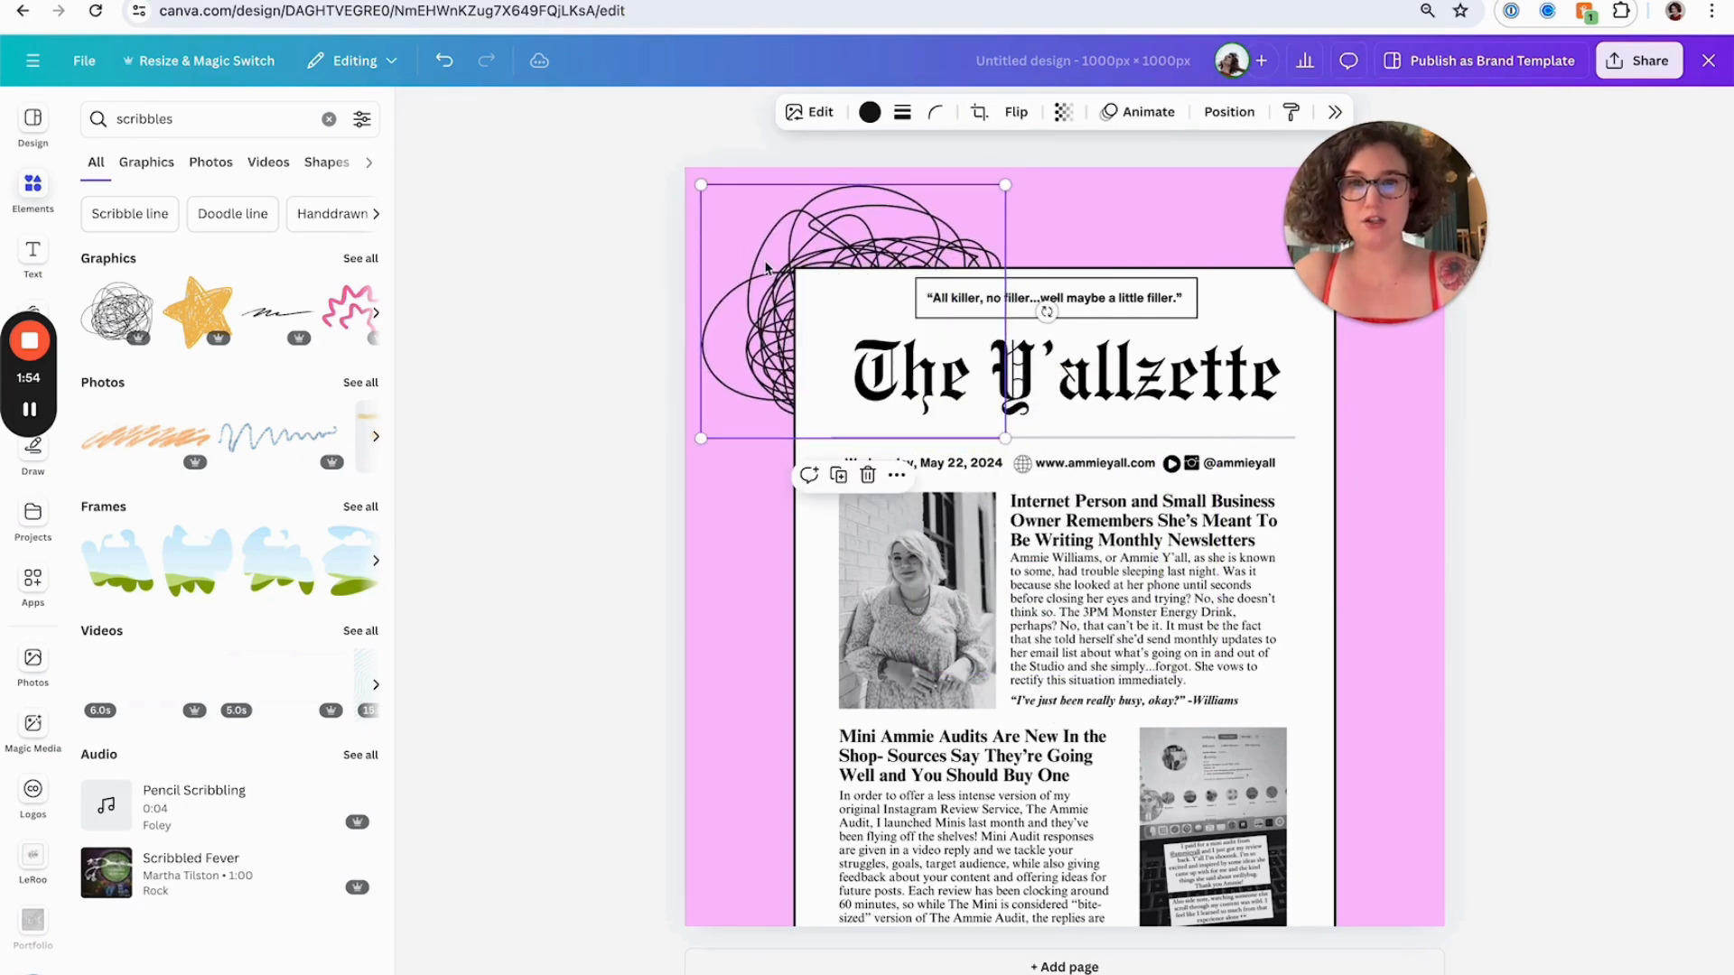
click(536, 407)
click(361, 258)
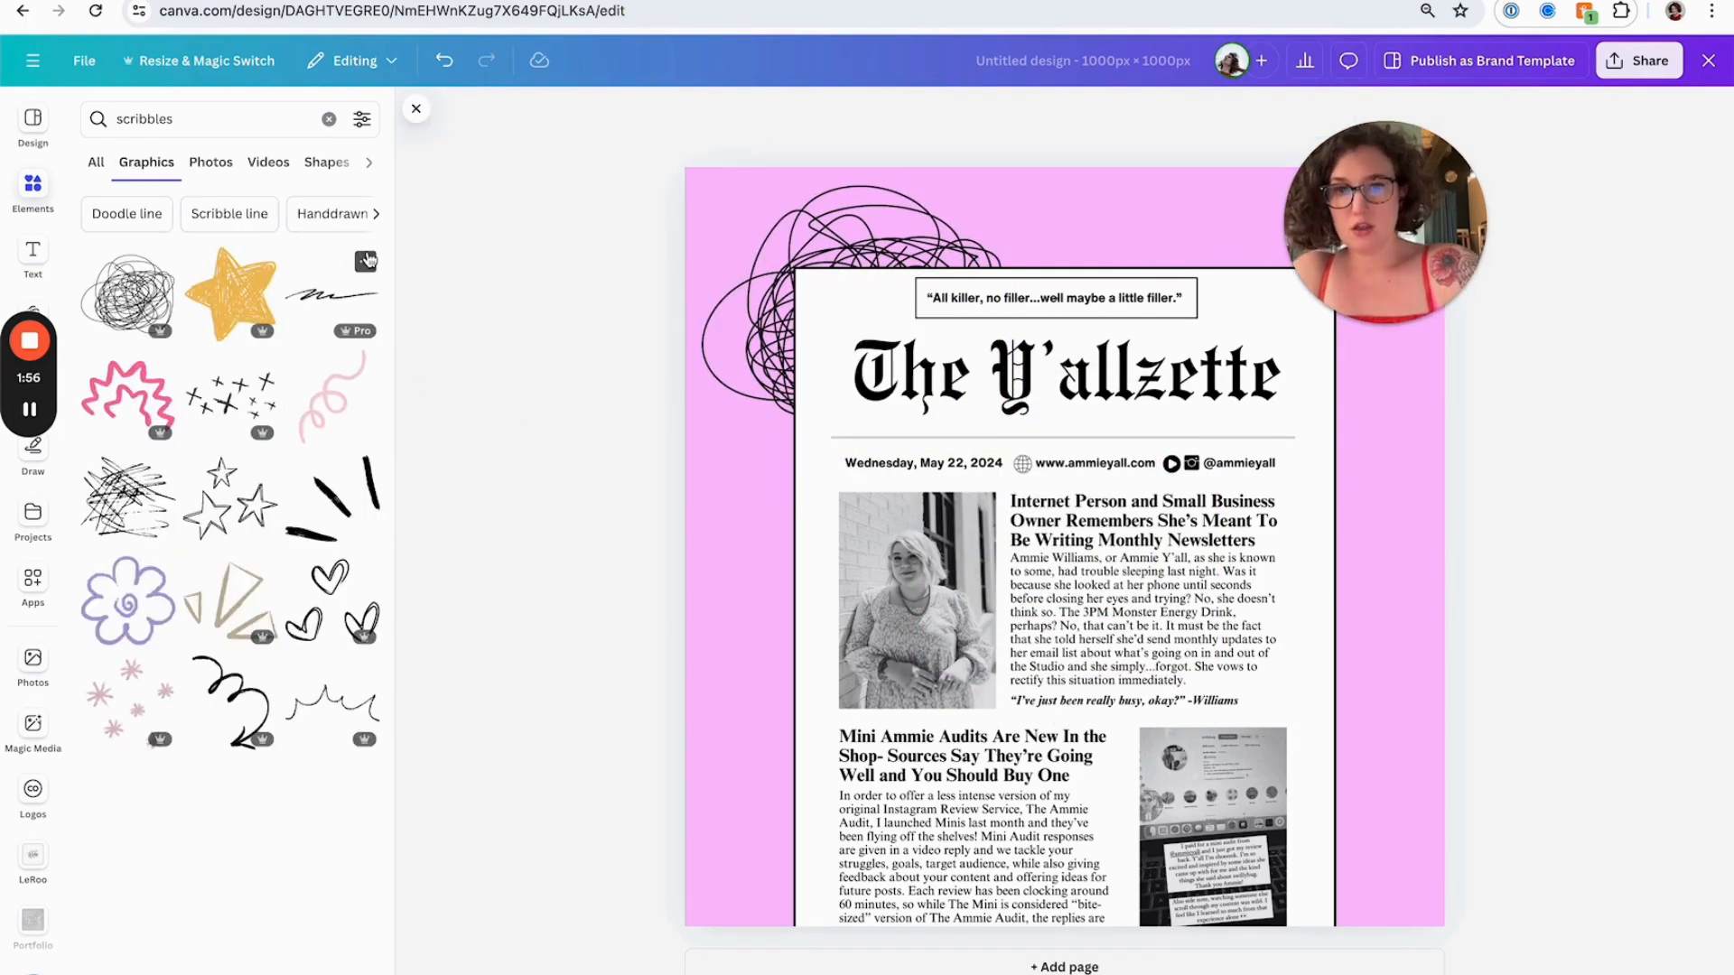
Capture the plush toy image from the newsletter's closing section and paste it into the design
key(ctrl+Tab)
scroll(782, 433, down, 20)
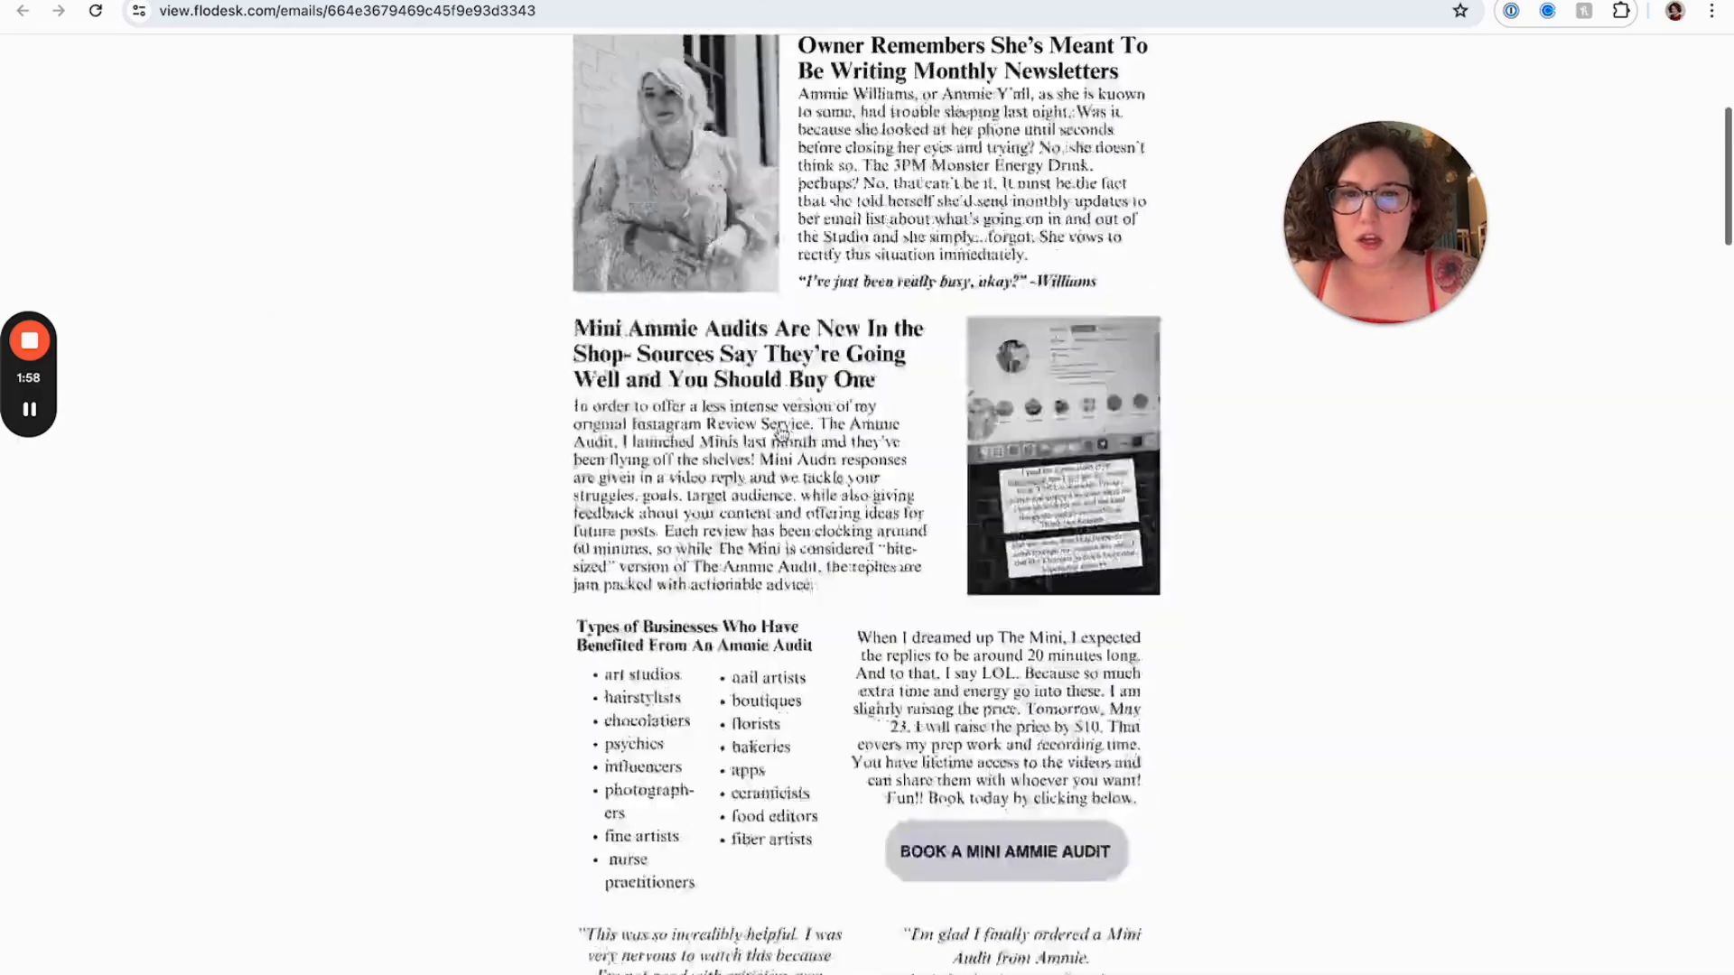
scroll(783, 432, down, 20)
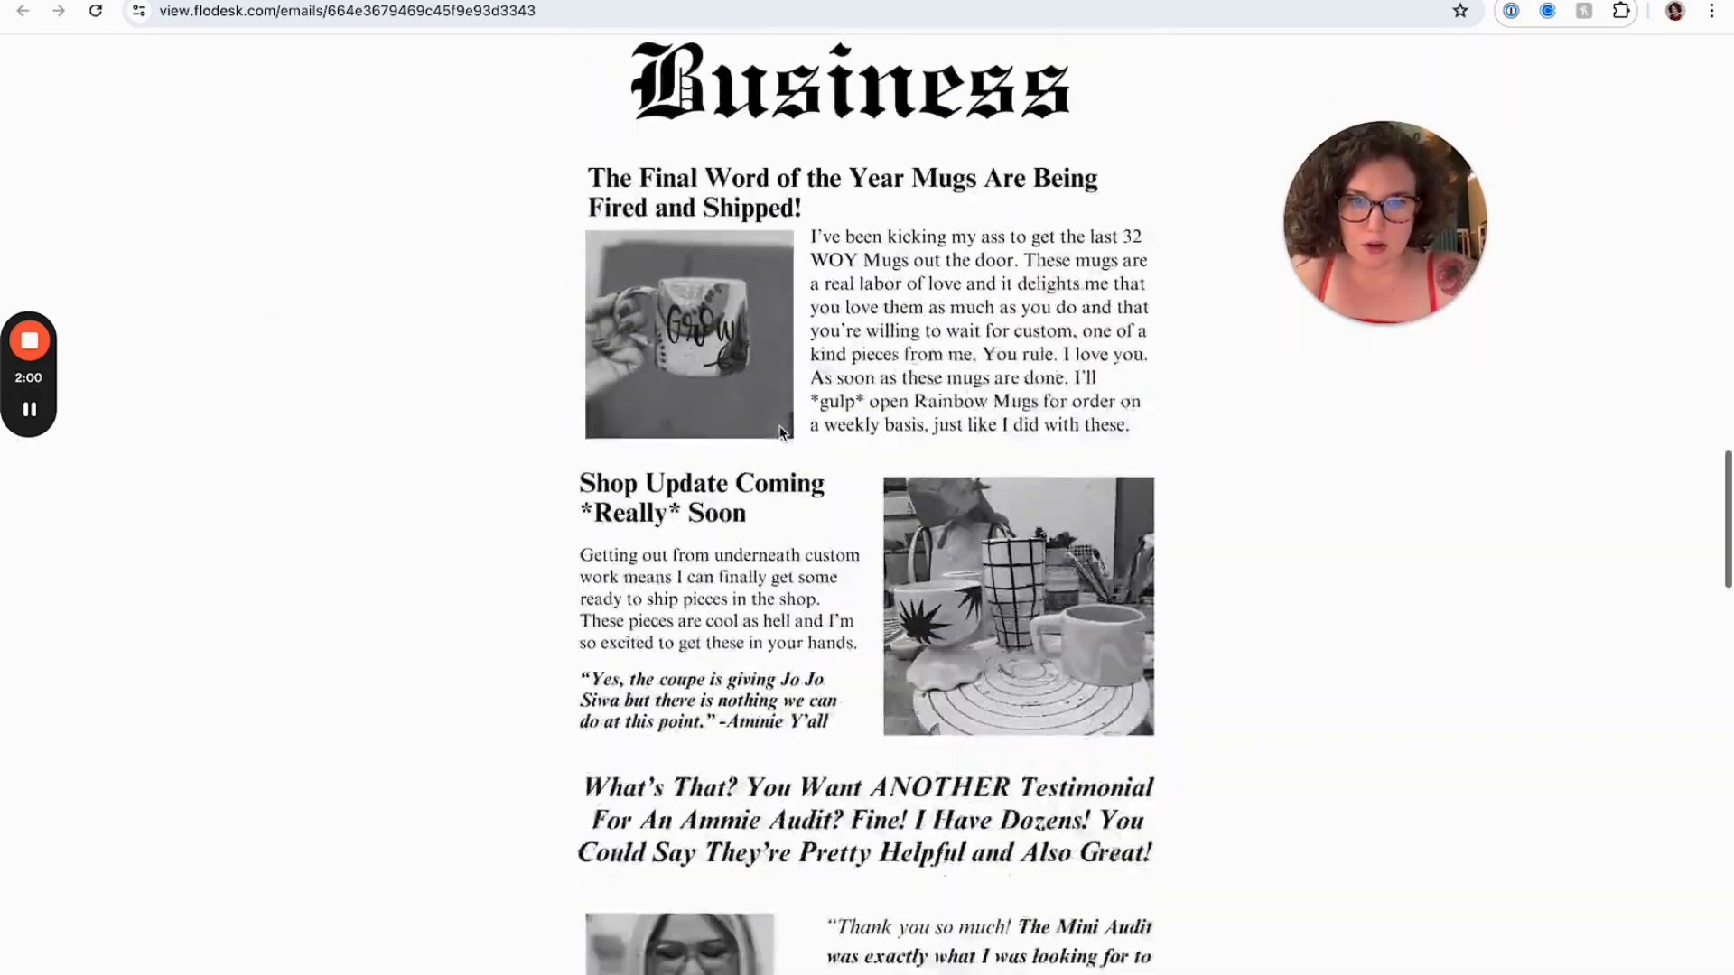
scroll(782, 432, down, 15)
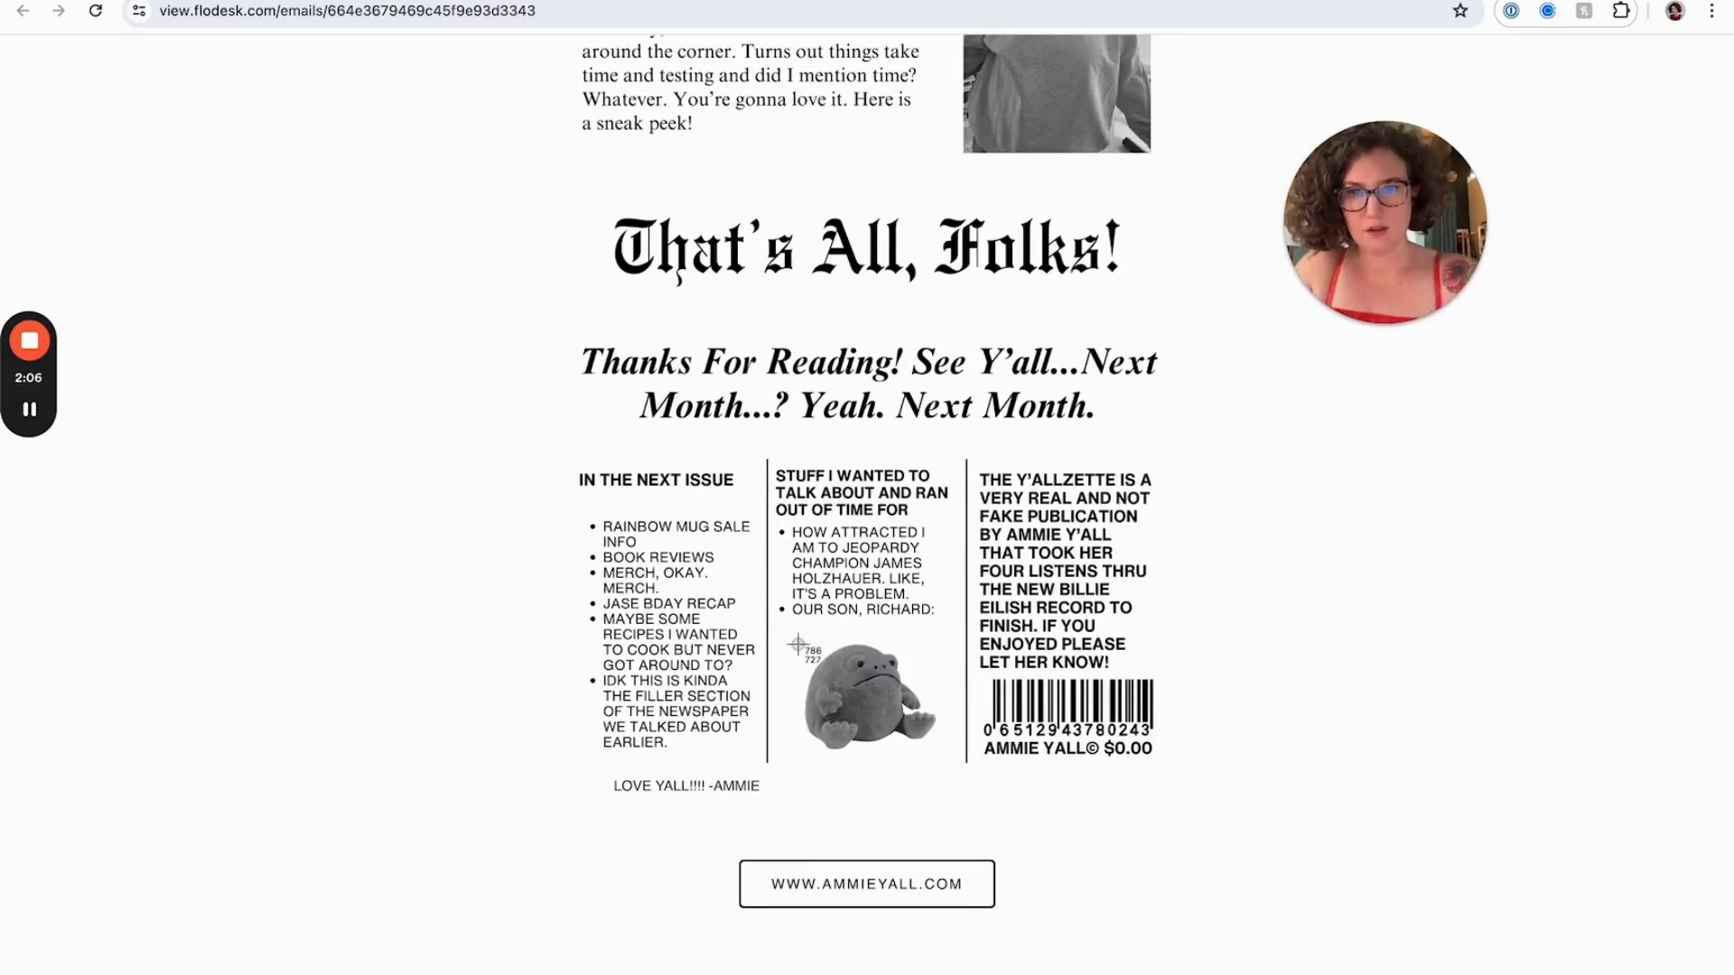
drag(791, 626, 974, 784)
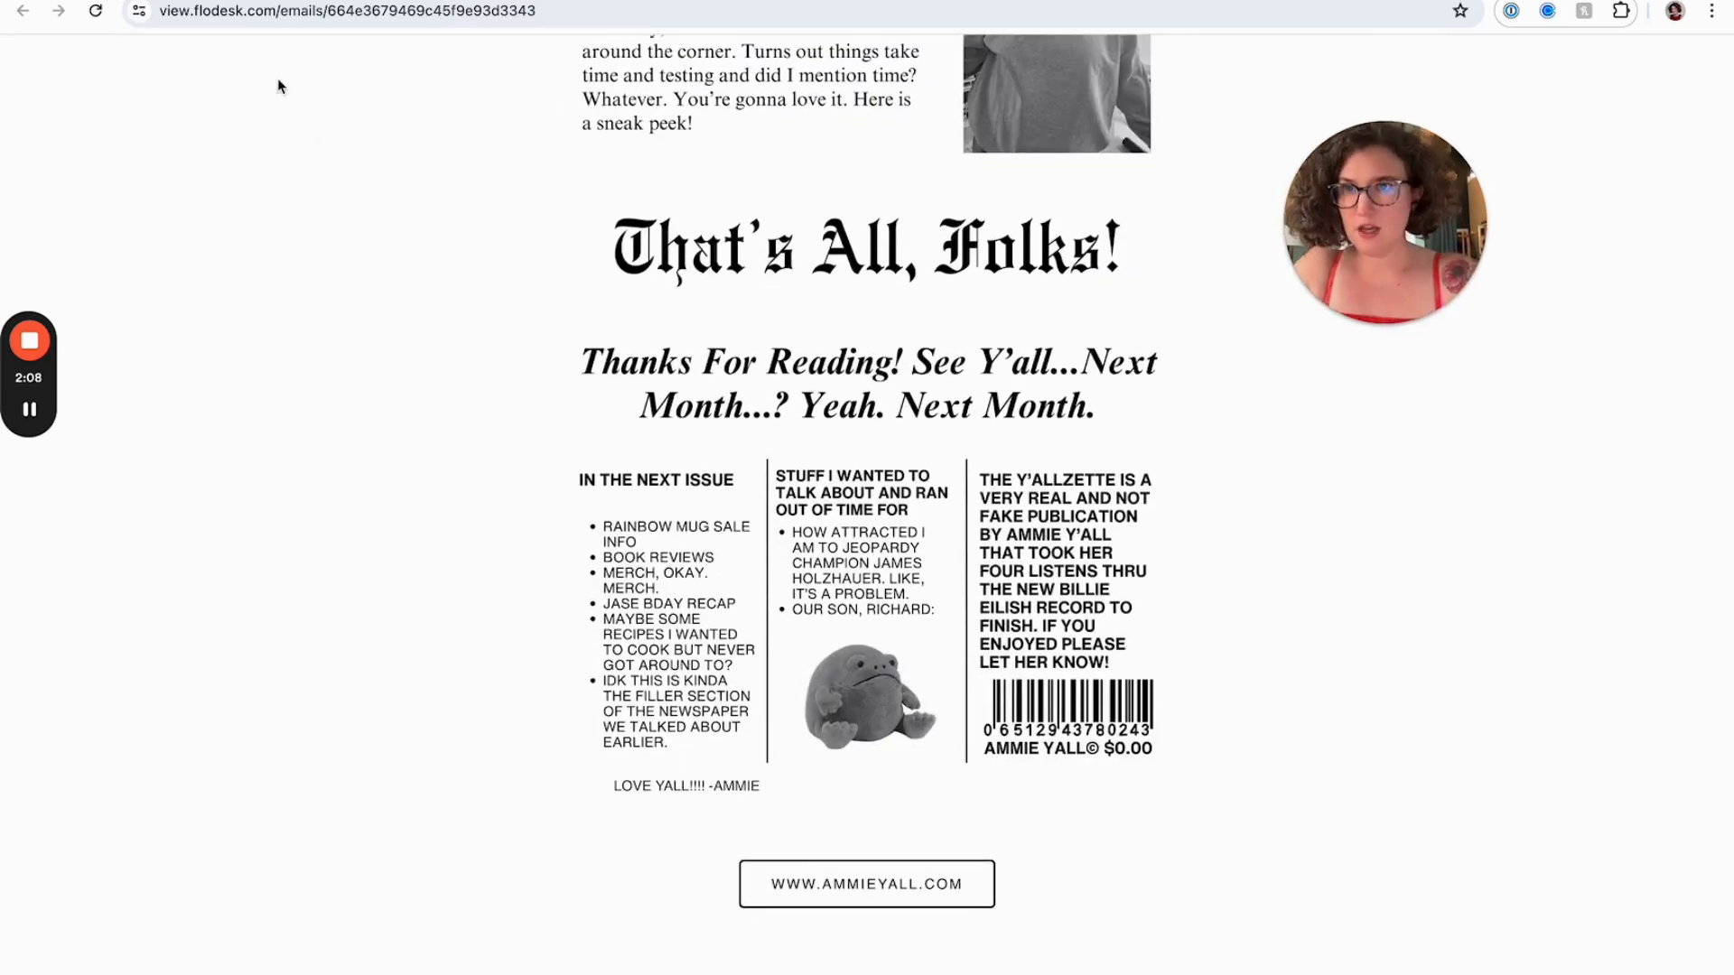
key(ctrl+Tab)
key(super+v)
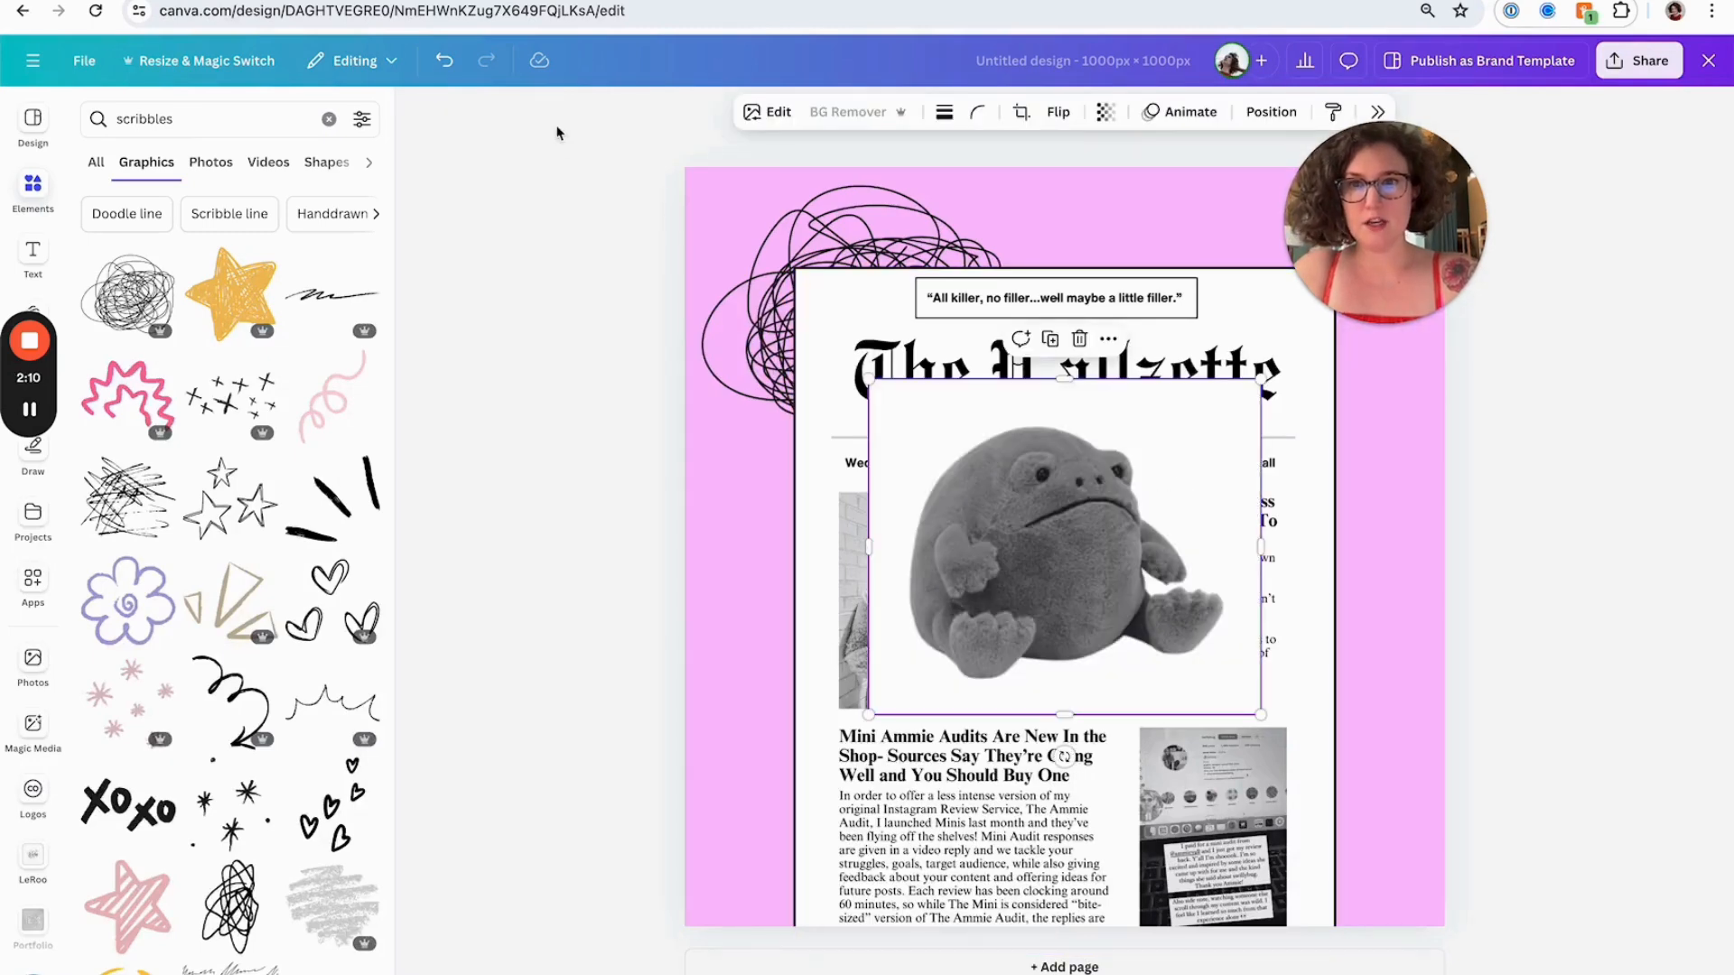
Remove the plush toy image's background with BG Remover
click(908, 219)
click(1009, 488)
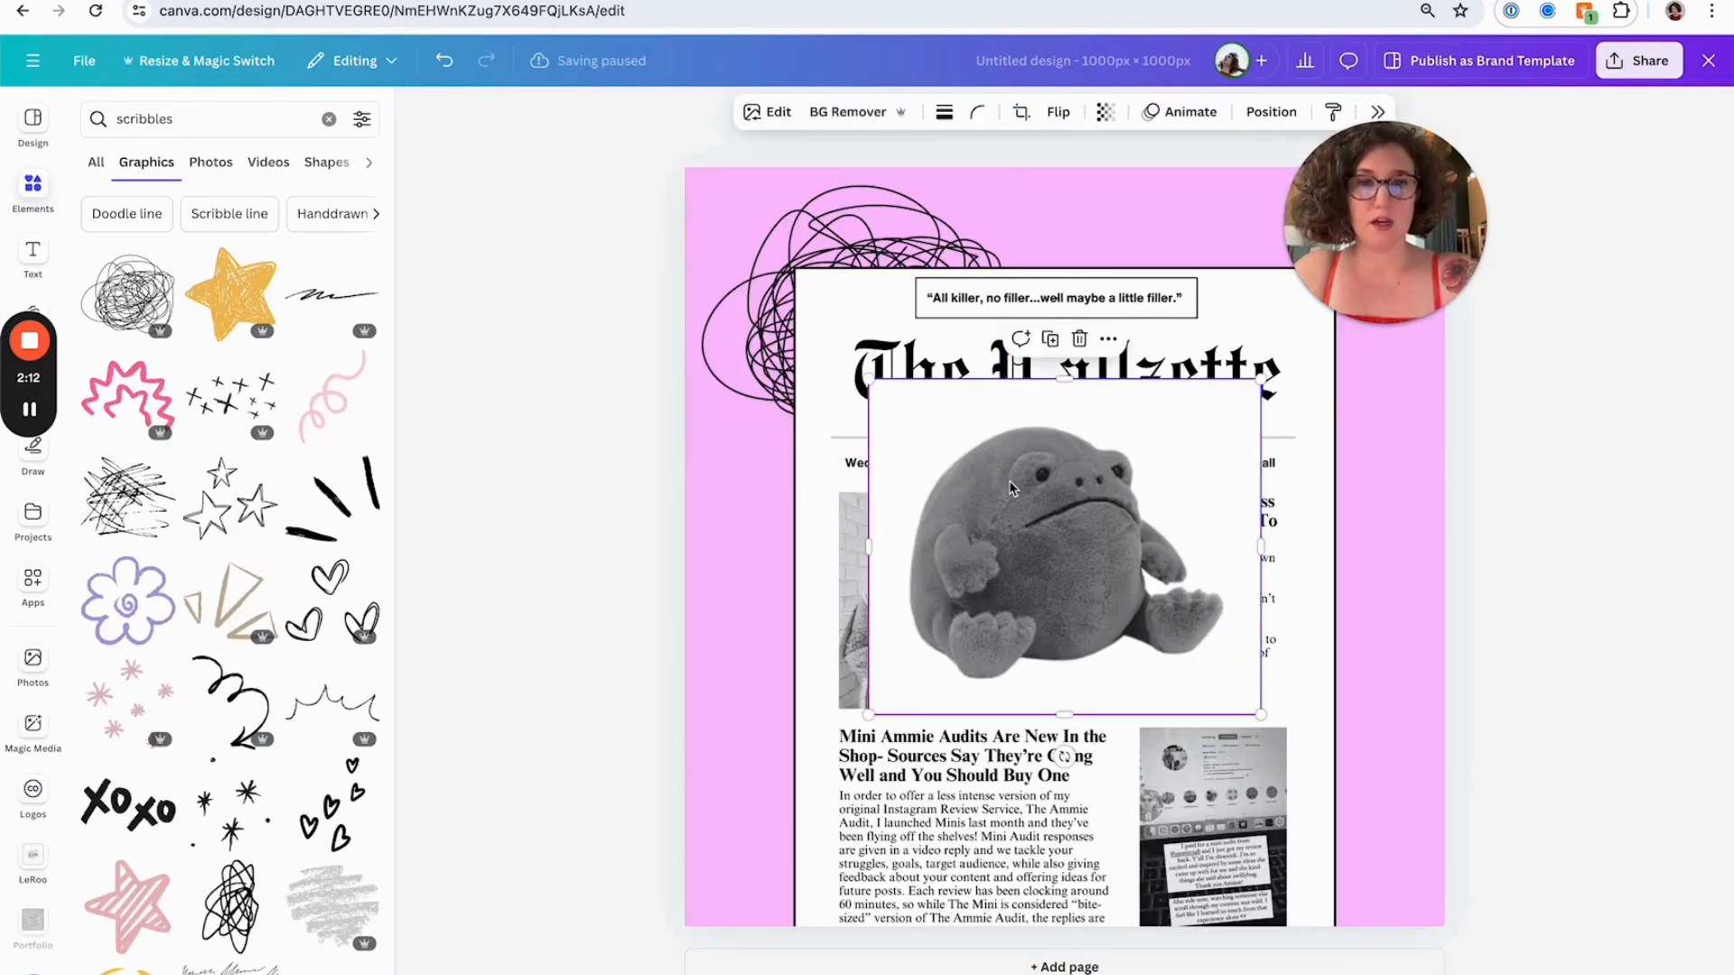
click(849, 112)
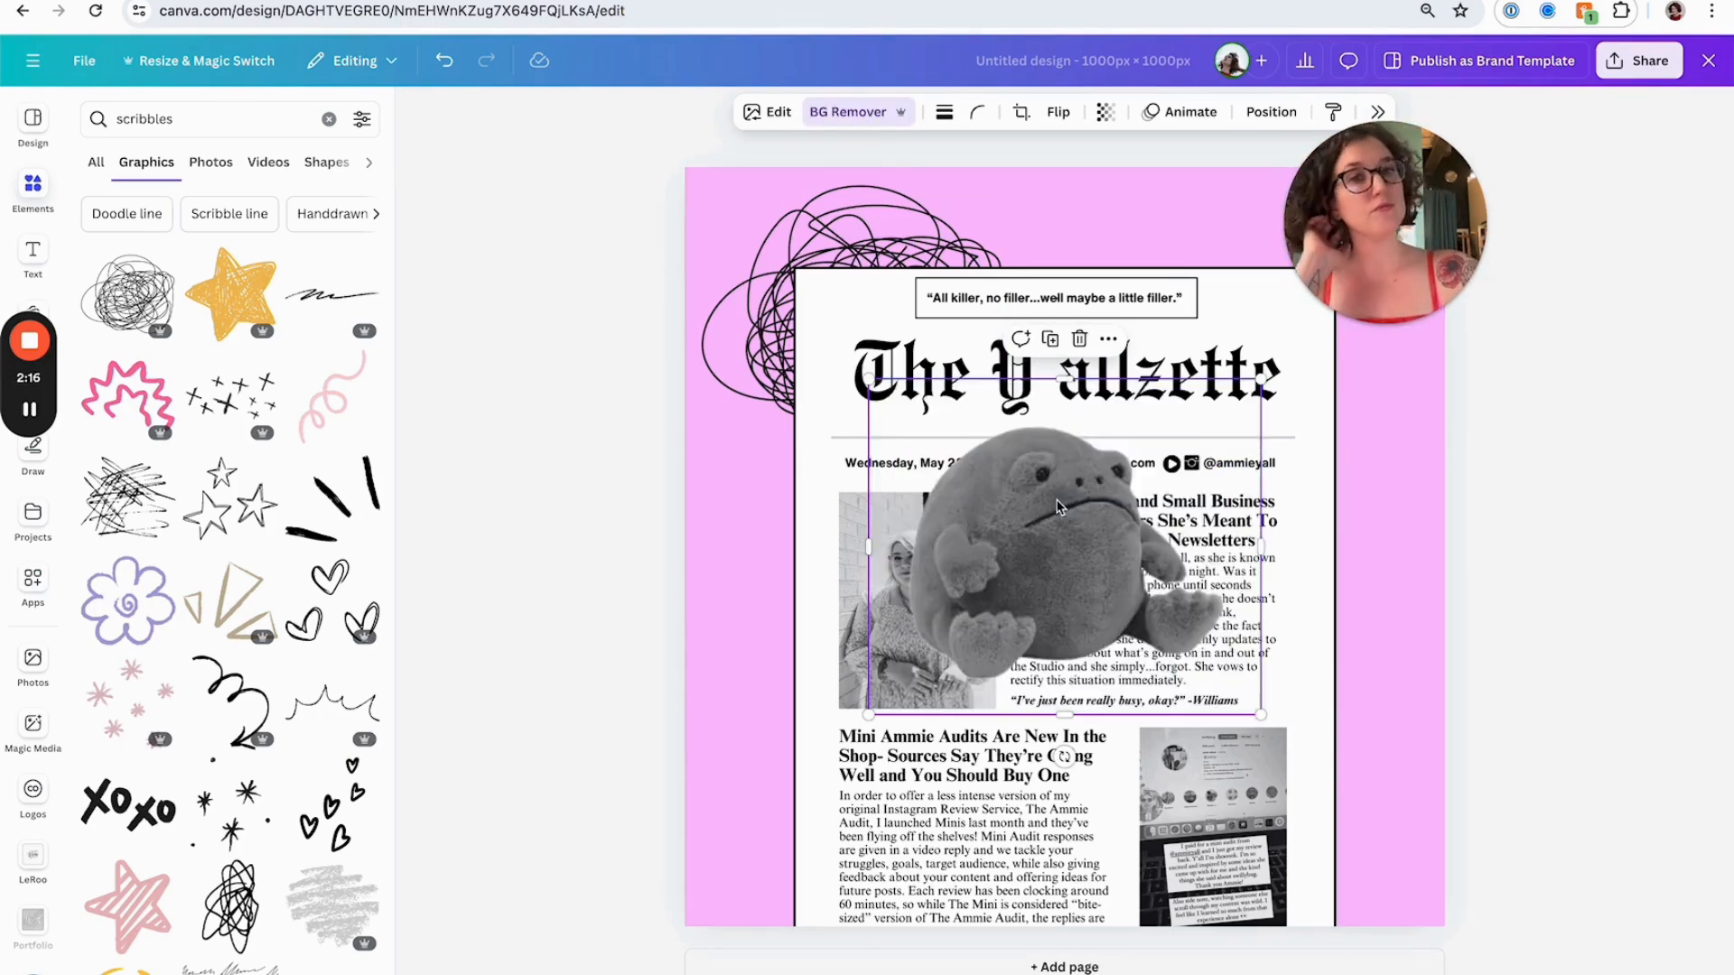
Shrink the plush toy, move it to the newsletter's right edge, and tilt it slightly
drag(1068, 504, 1242, 501)
drag(1090, 406, 1214, 504)
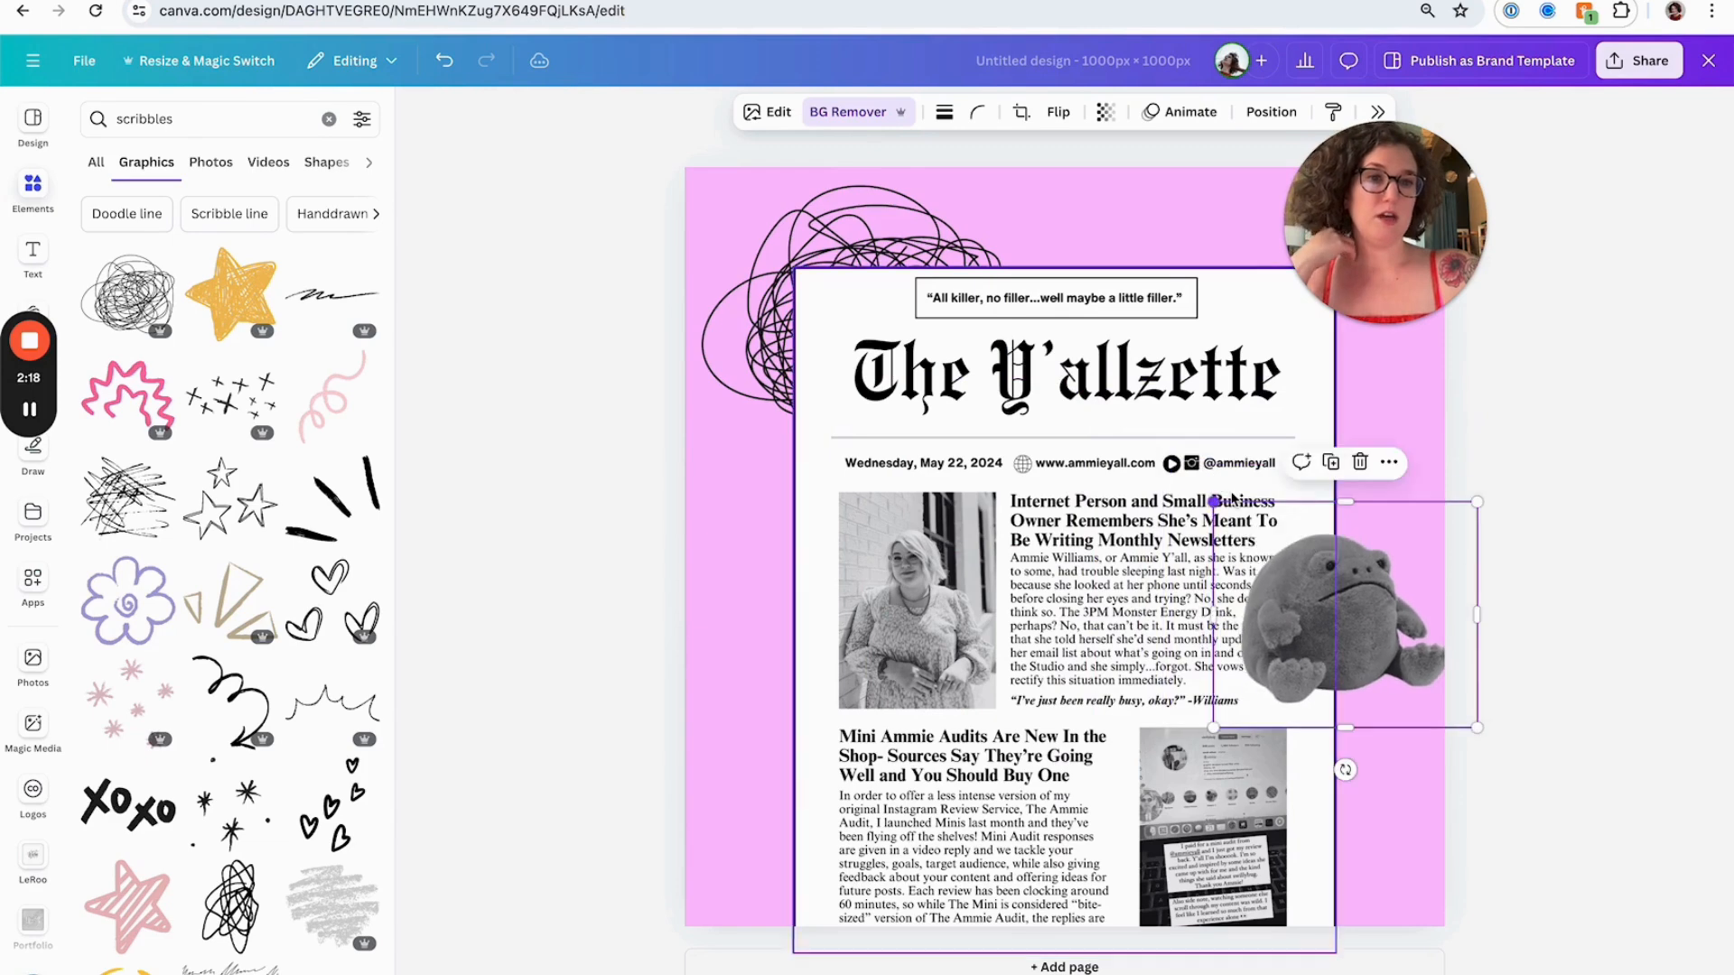
drag(1345, 767, 1366, 767)
drag(1348, 640, 1337, 635)
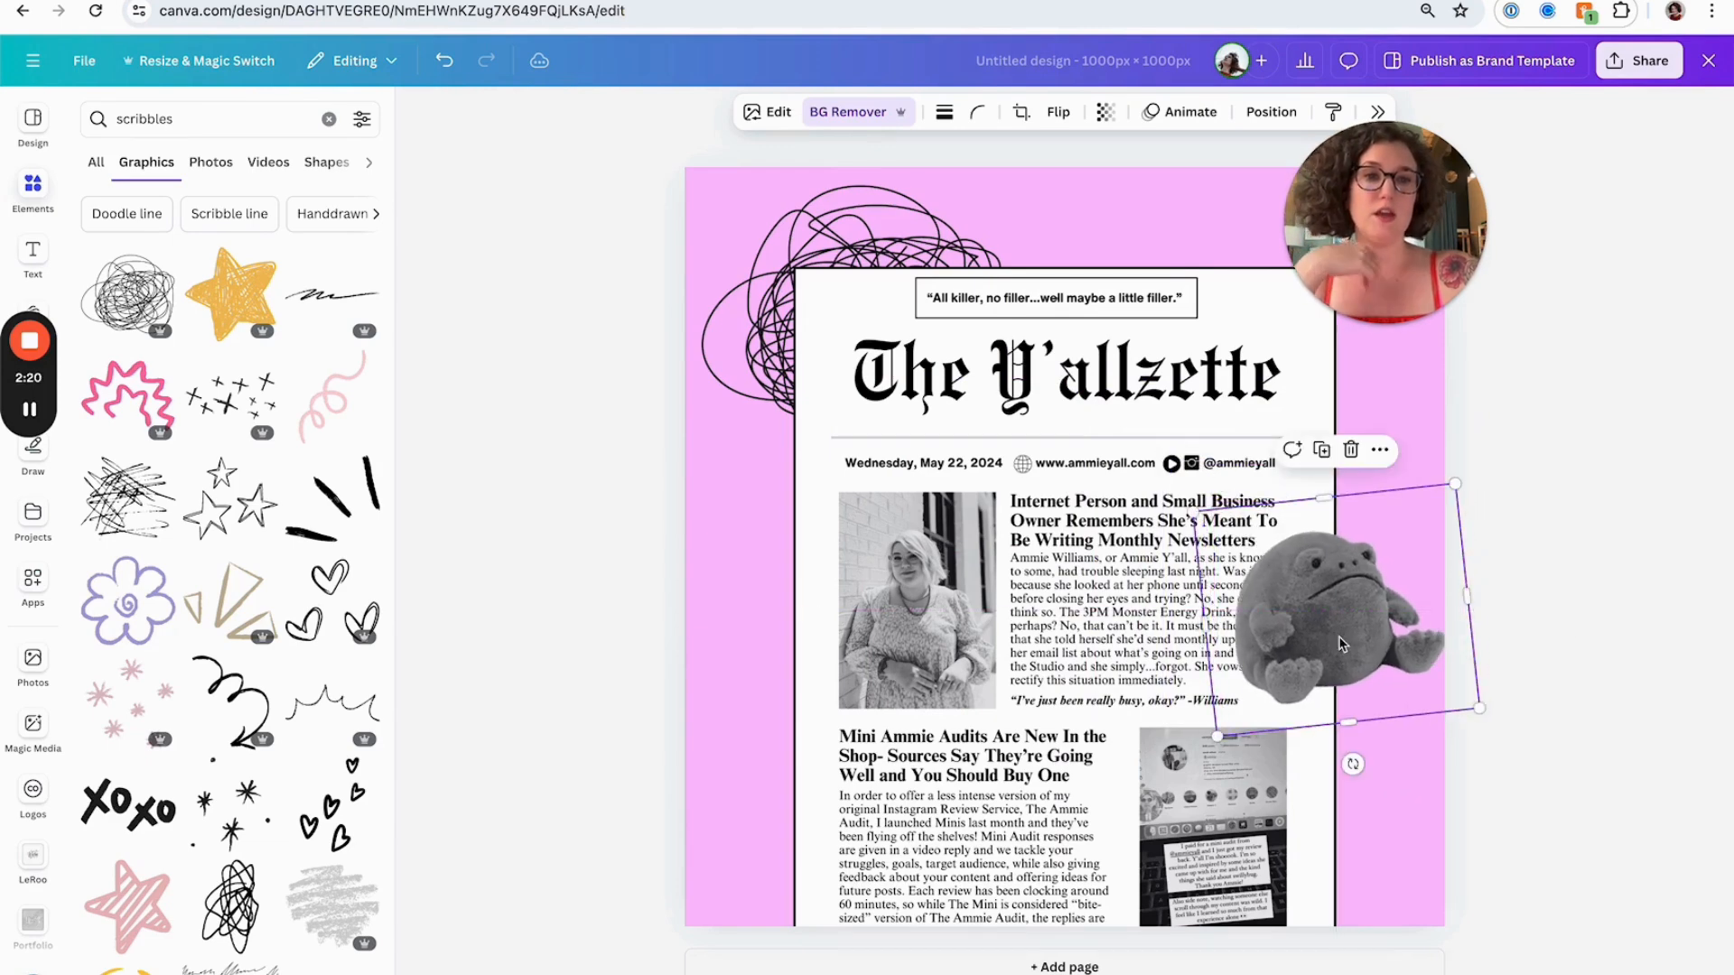
click(1592, 628)
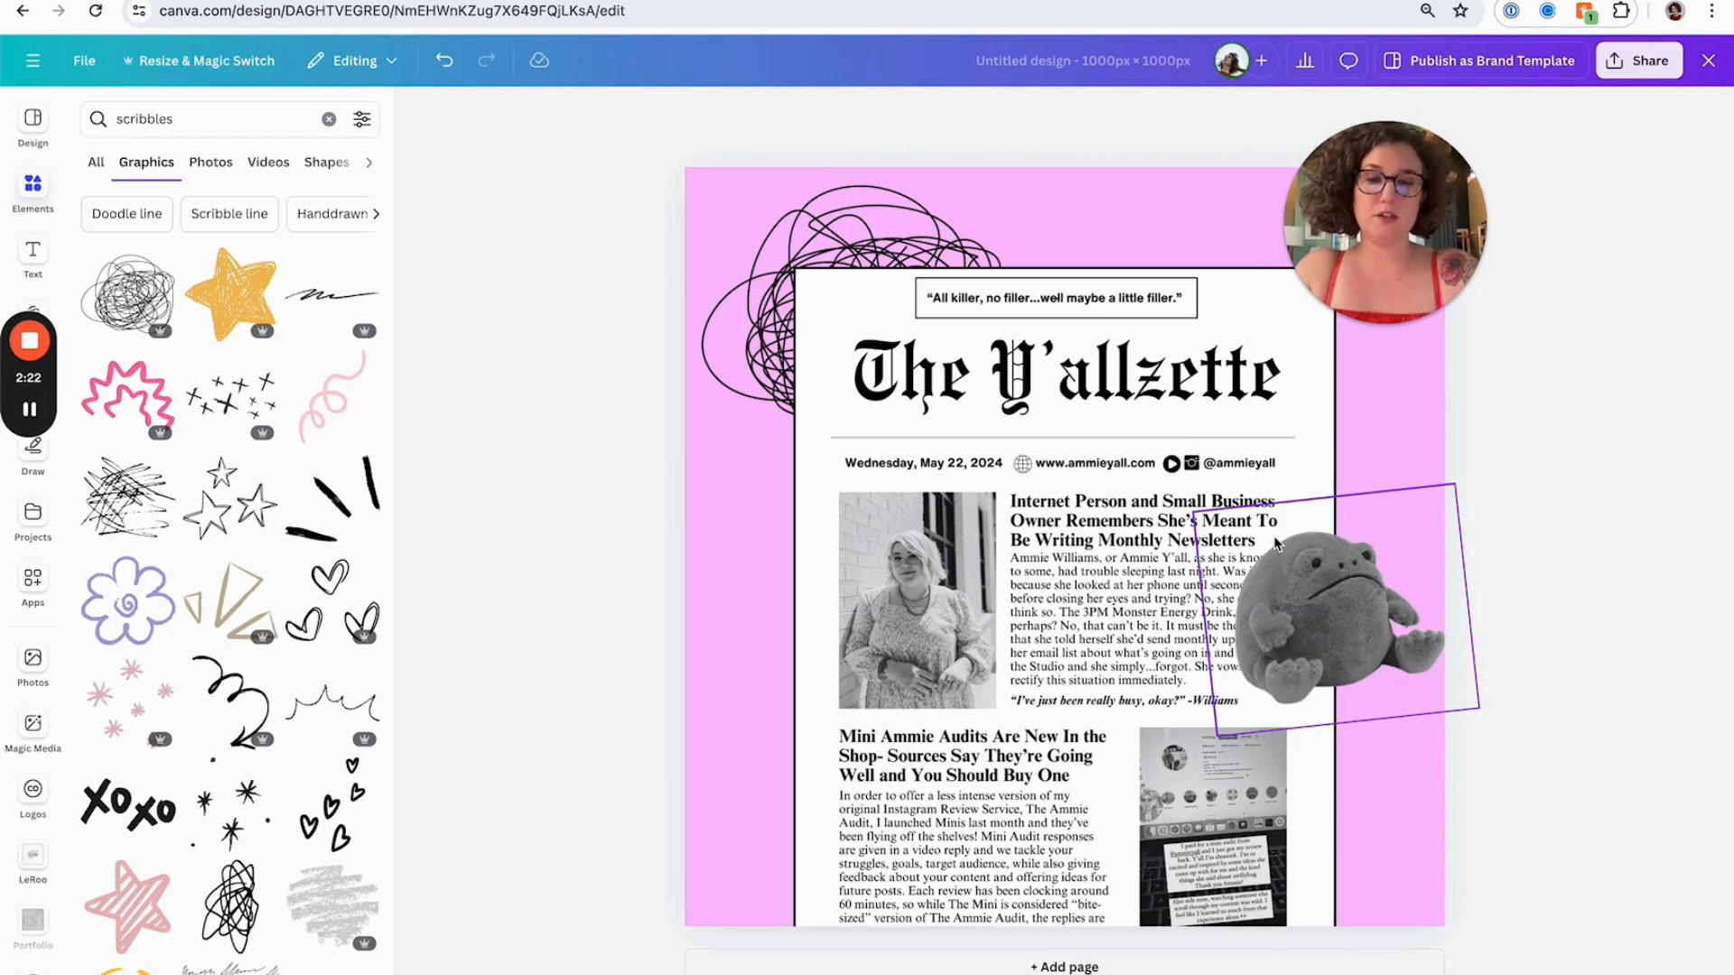
Add a circle on the newsletter and type "FEATURING: RICHARD!" inside it
key(c)
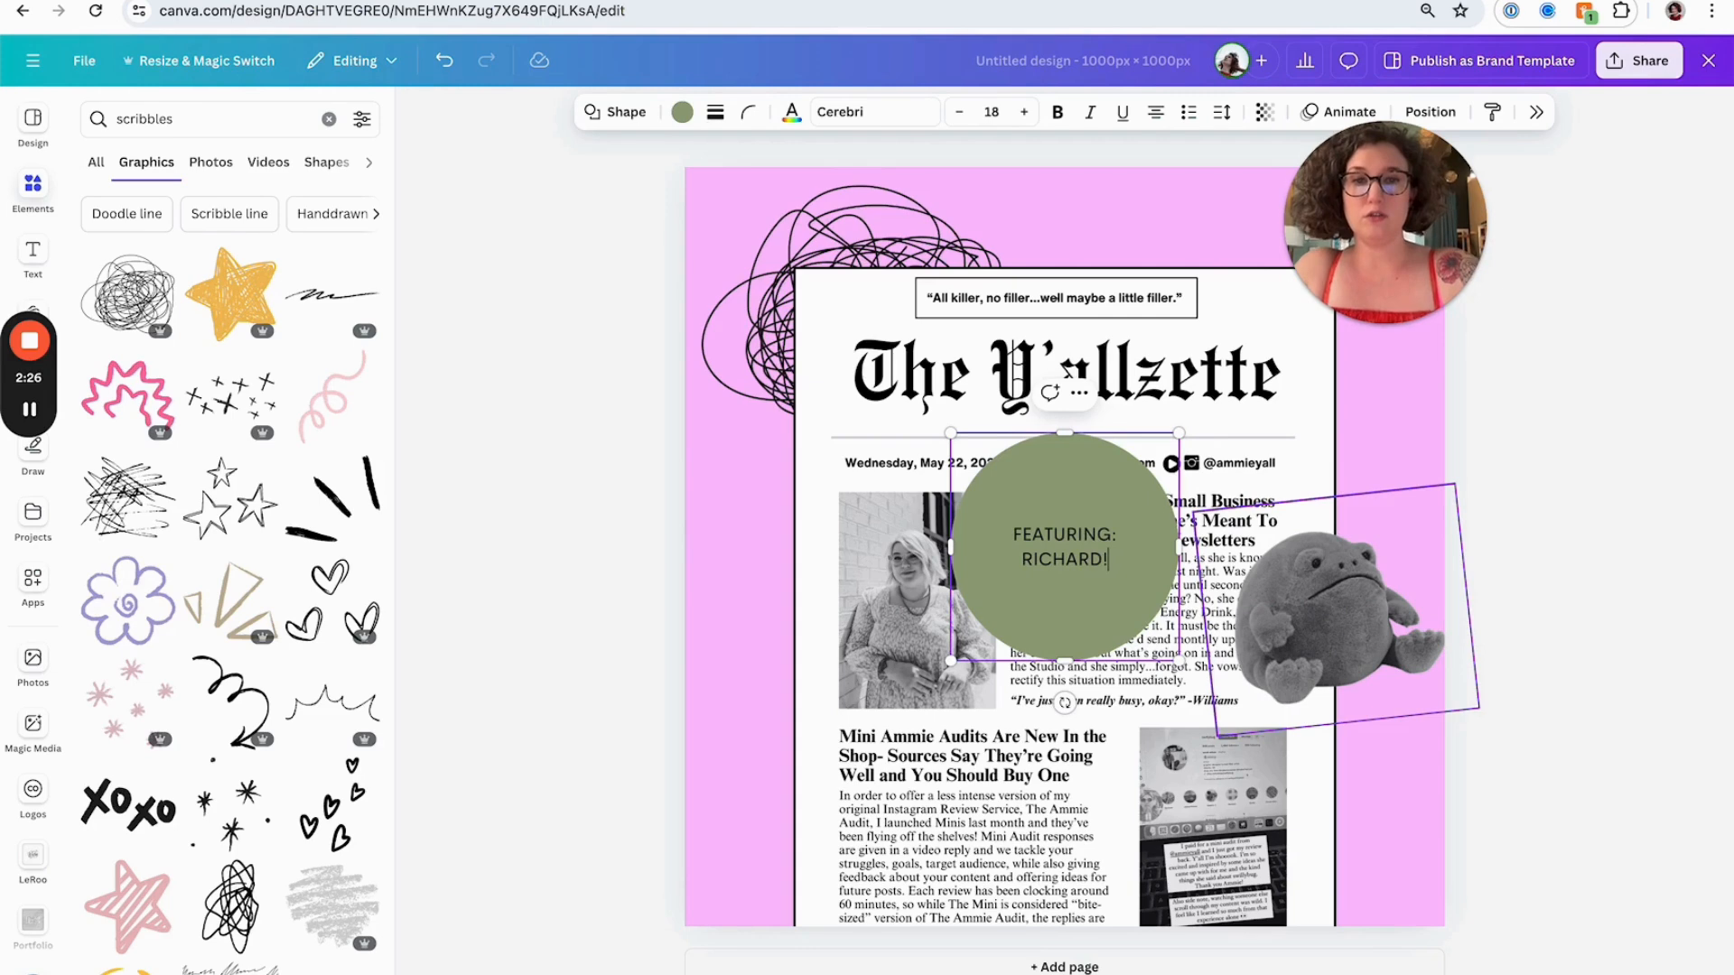
click(716, 510)
click(1000, 493)
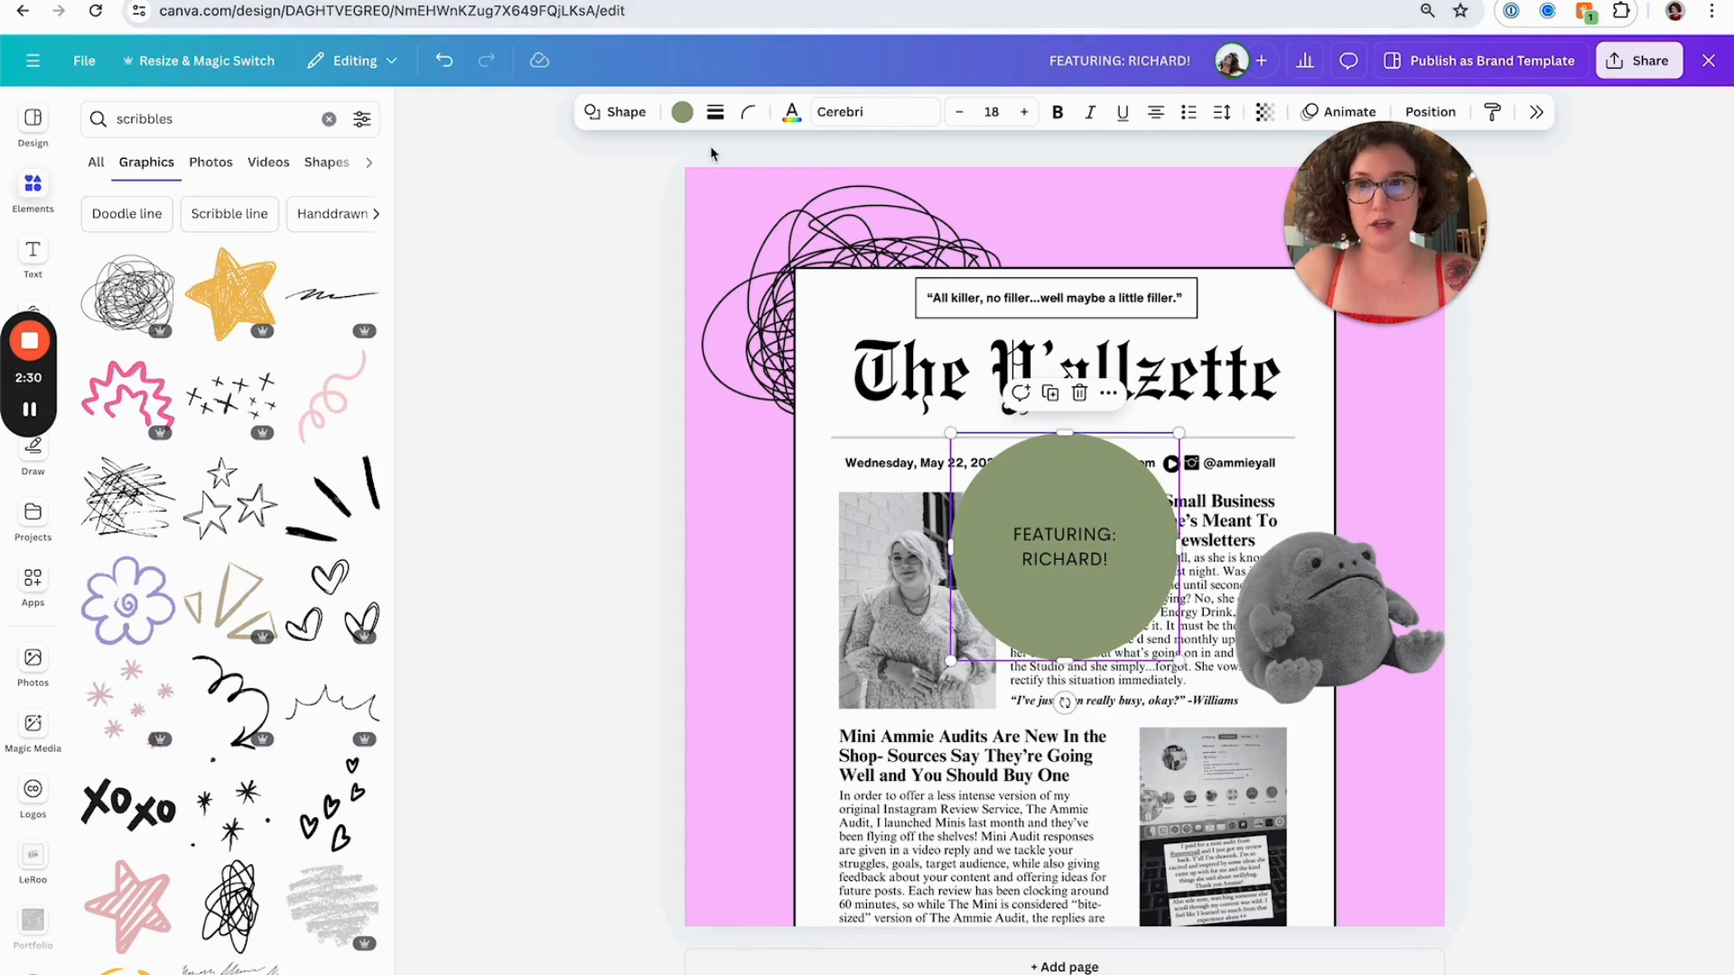
Fill the circle with orange from the brand palette
click(683, 113)
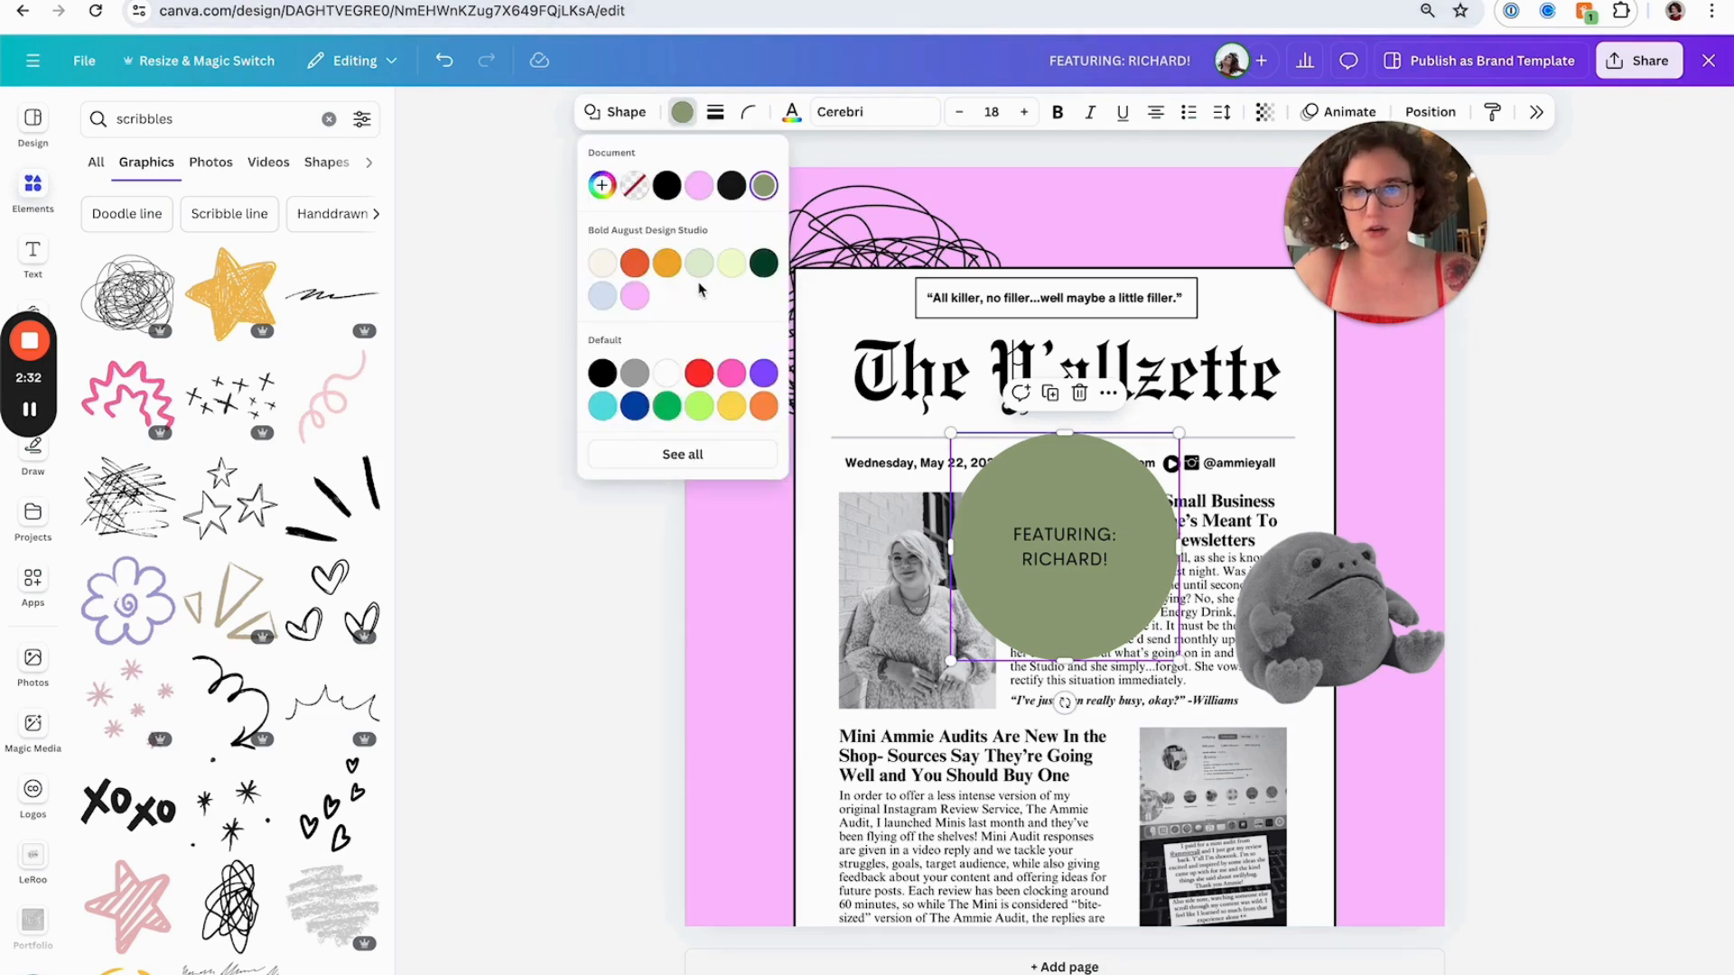
click(635, 261)
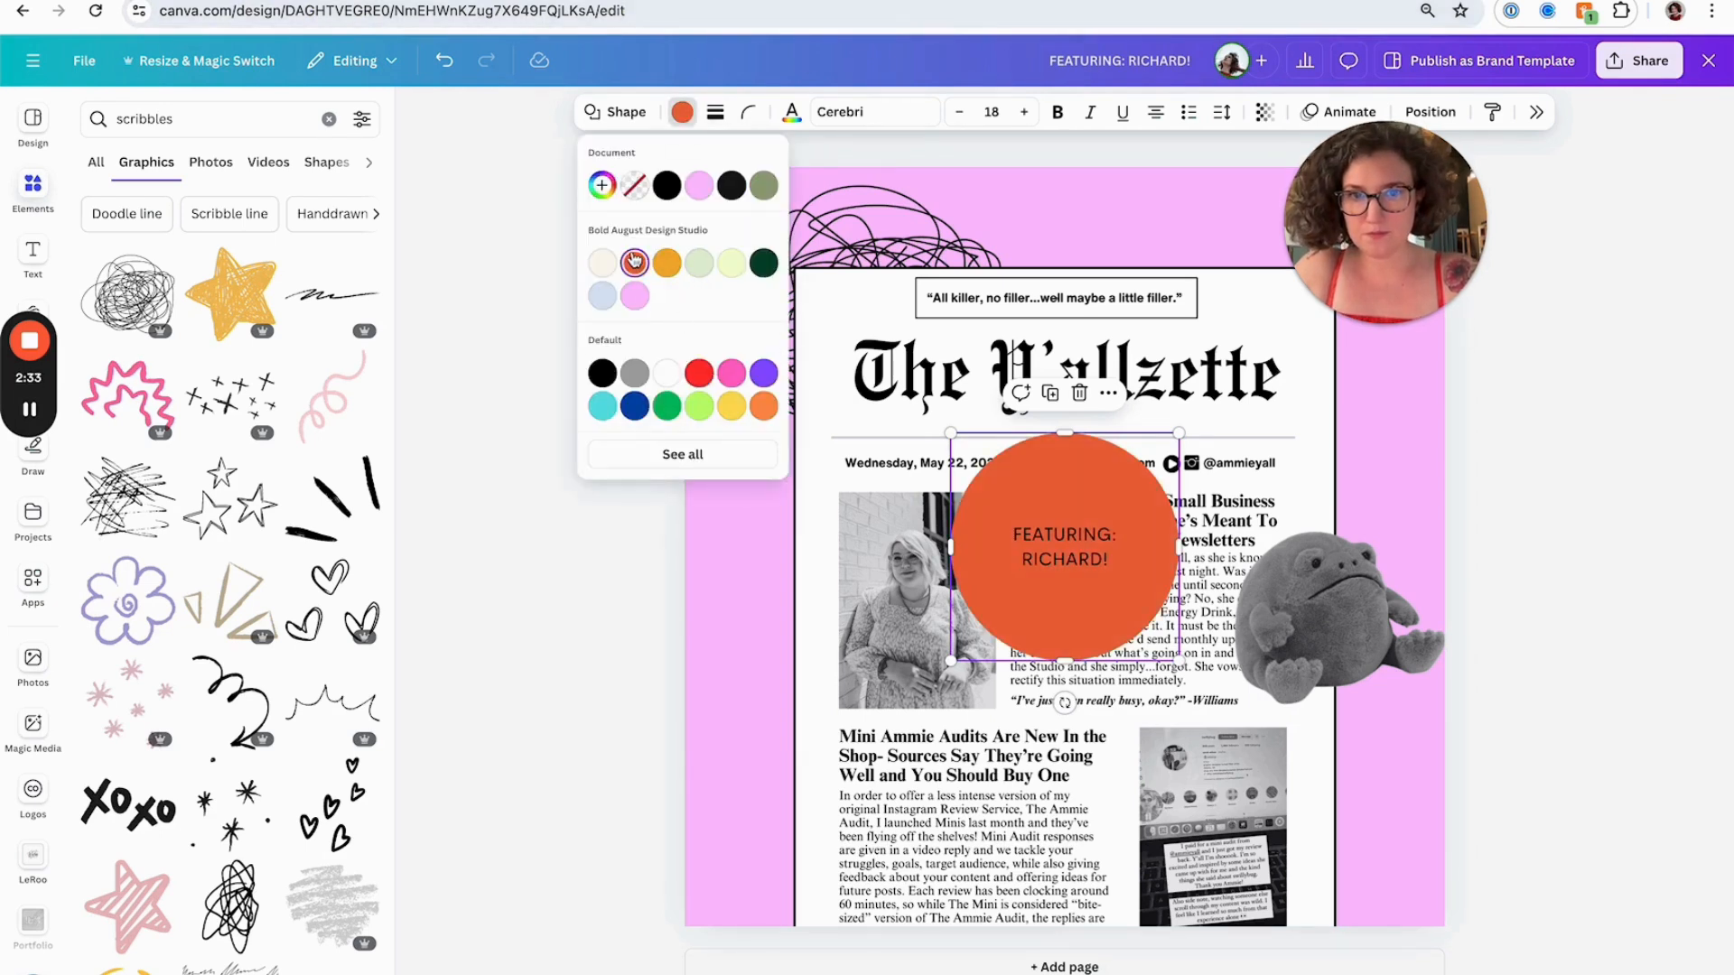
Screenshot the website's logo and star header on the newsletter signup page and paste it into the design
click(1066, 2)
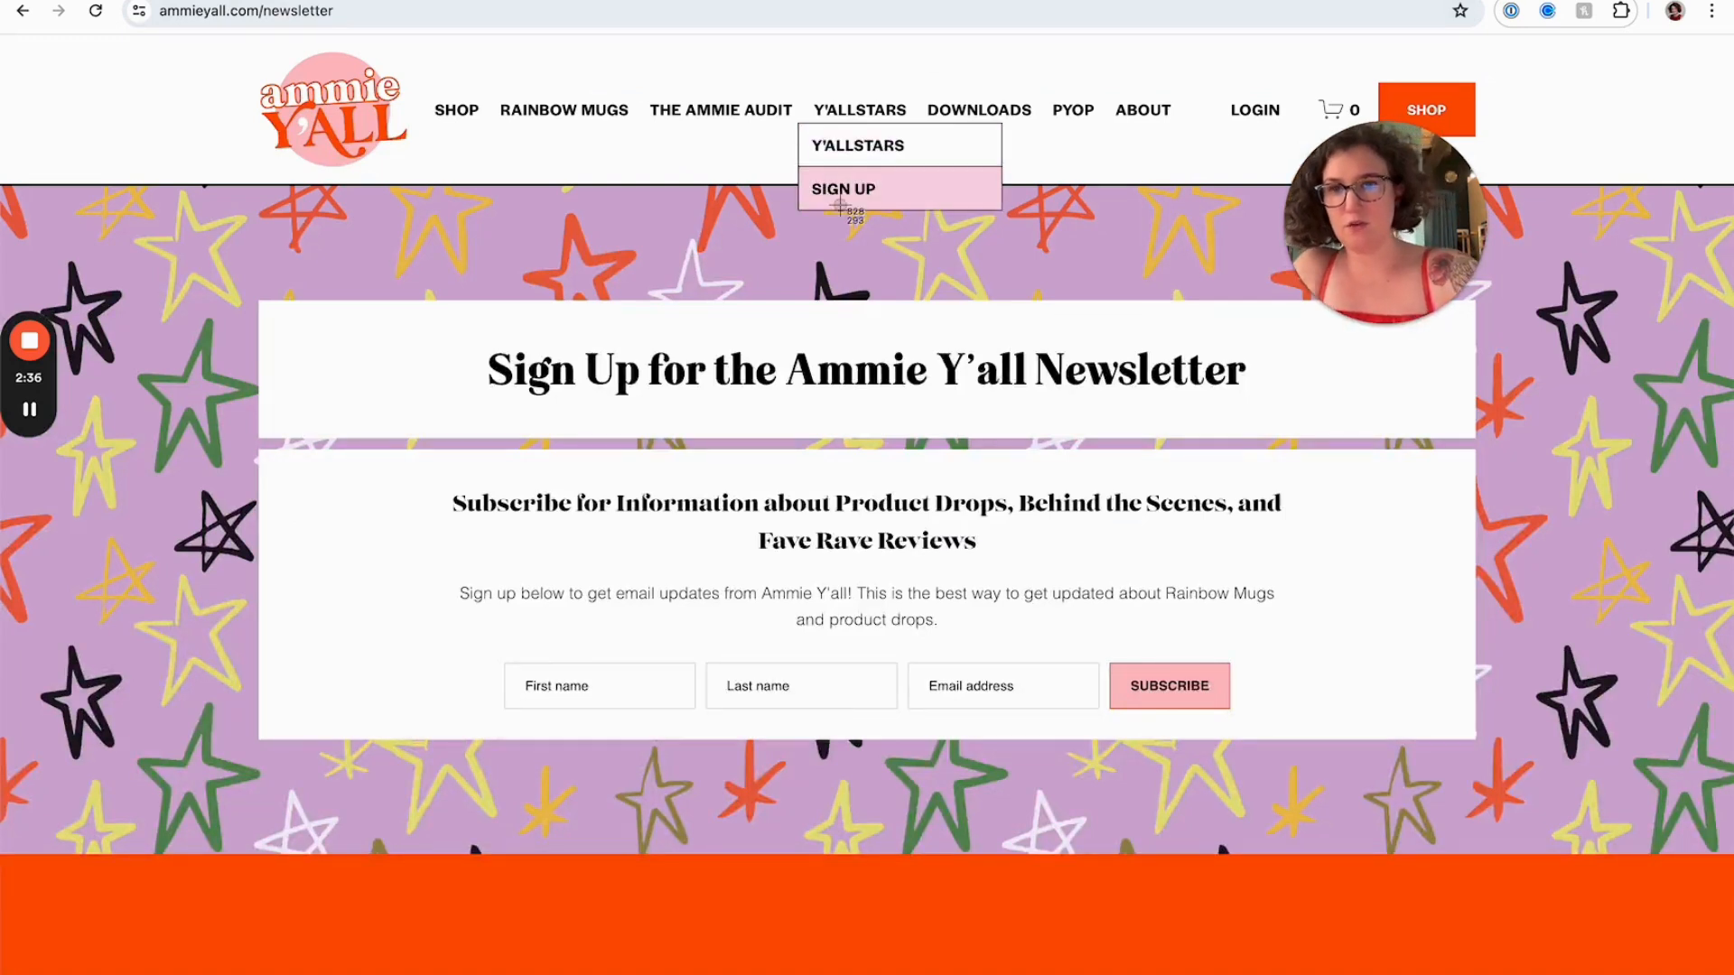
drag(222, 62, 439, 237)
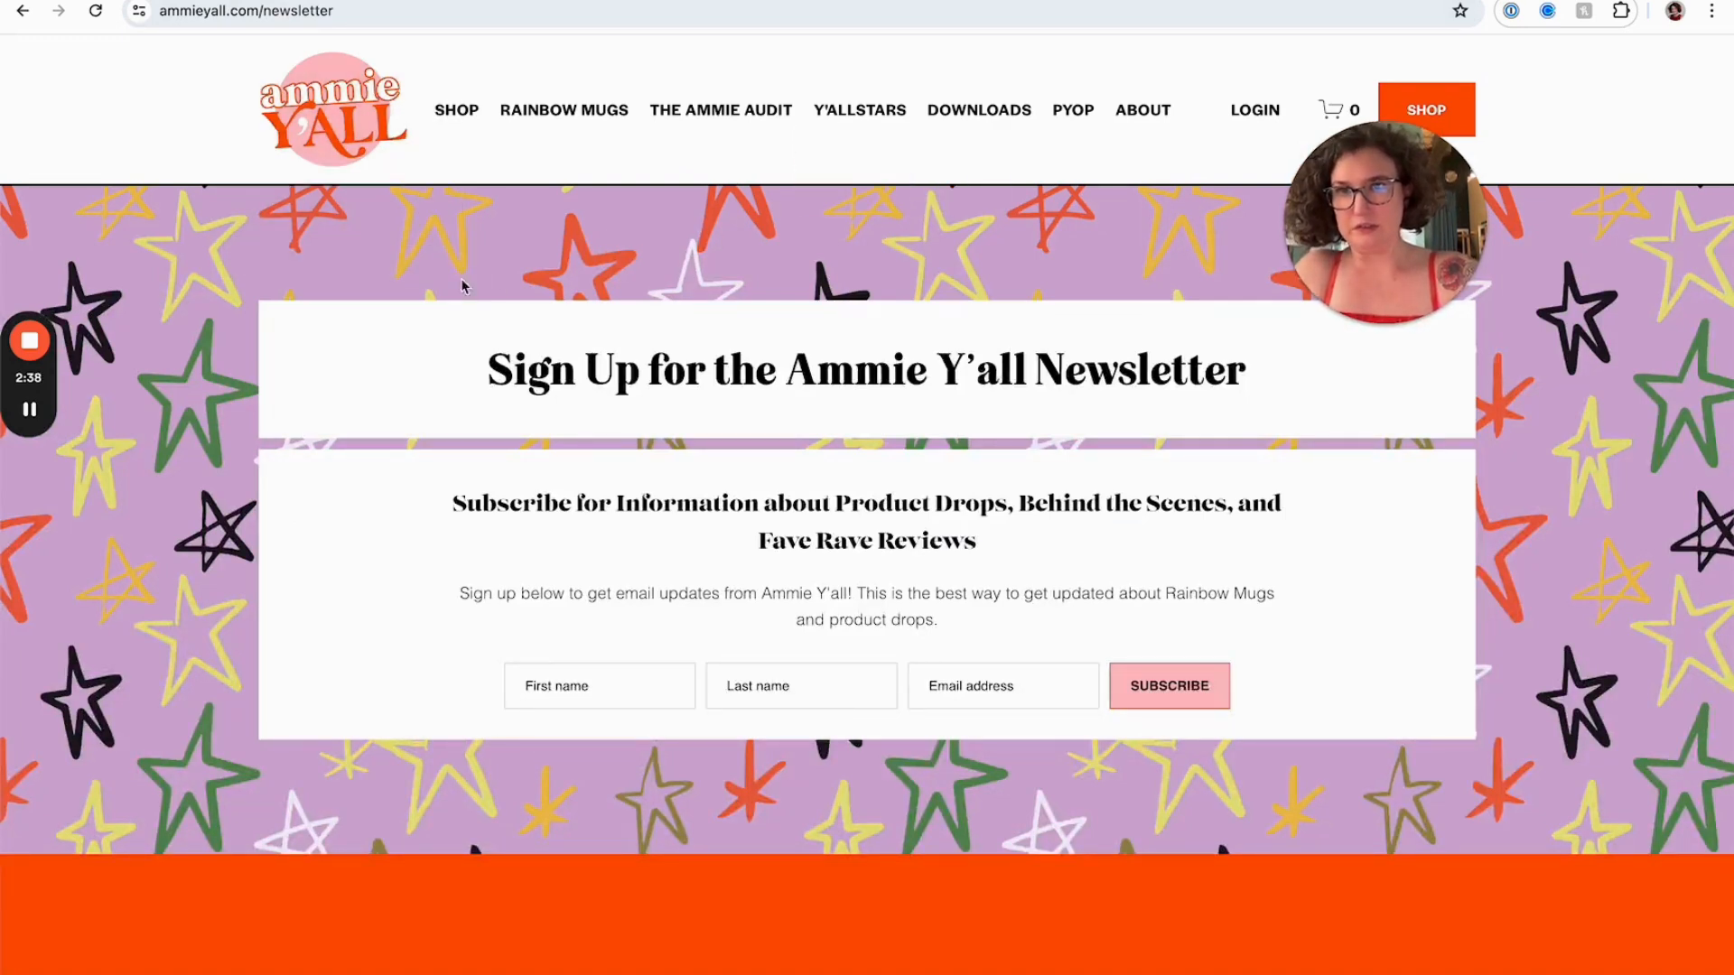
click(700, 2)
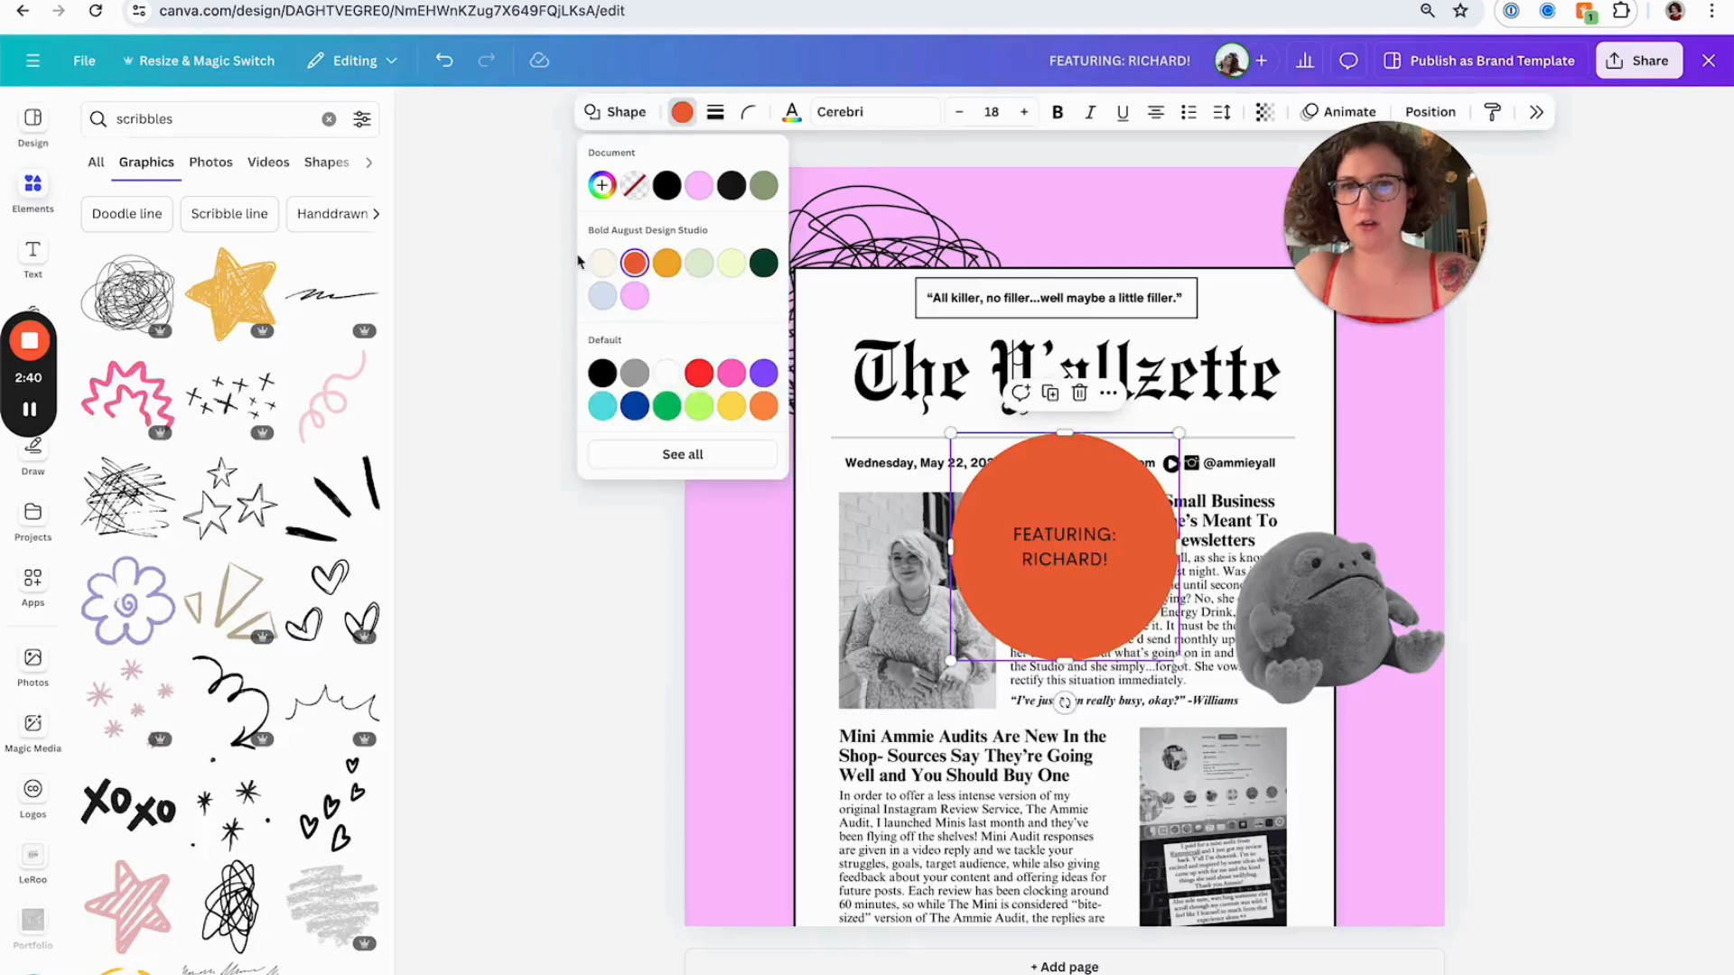
click(658, 673)
key(super+v)
drag(987, 507, 741, 633)
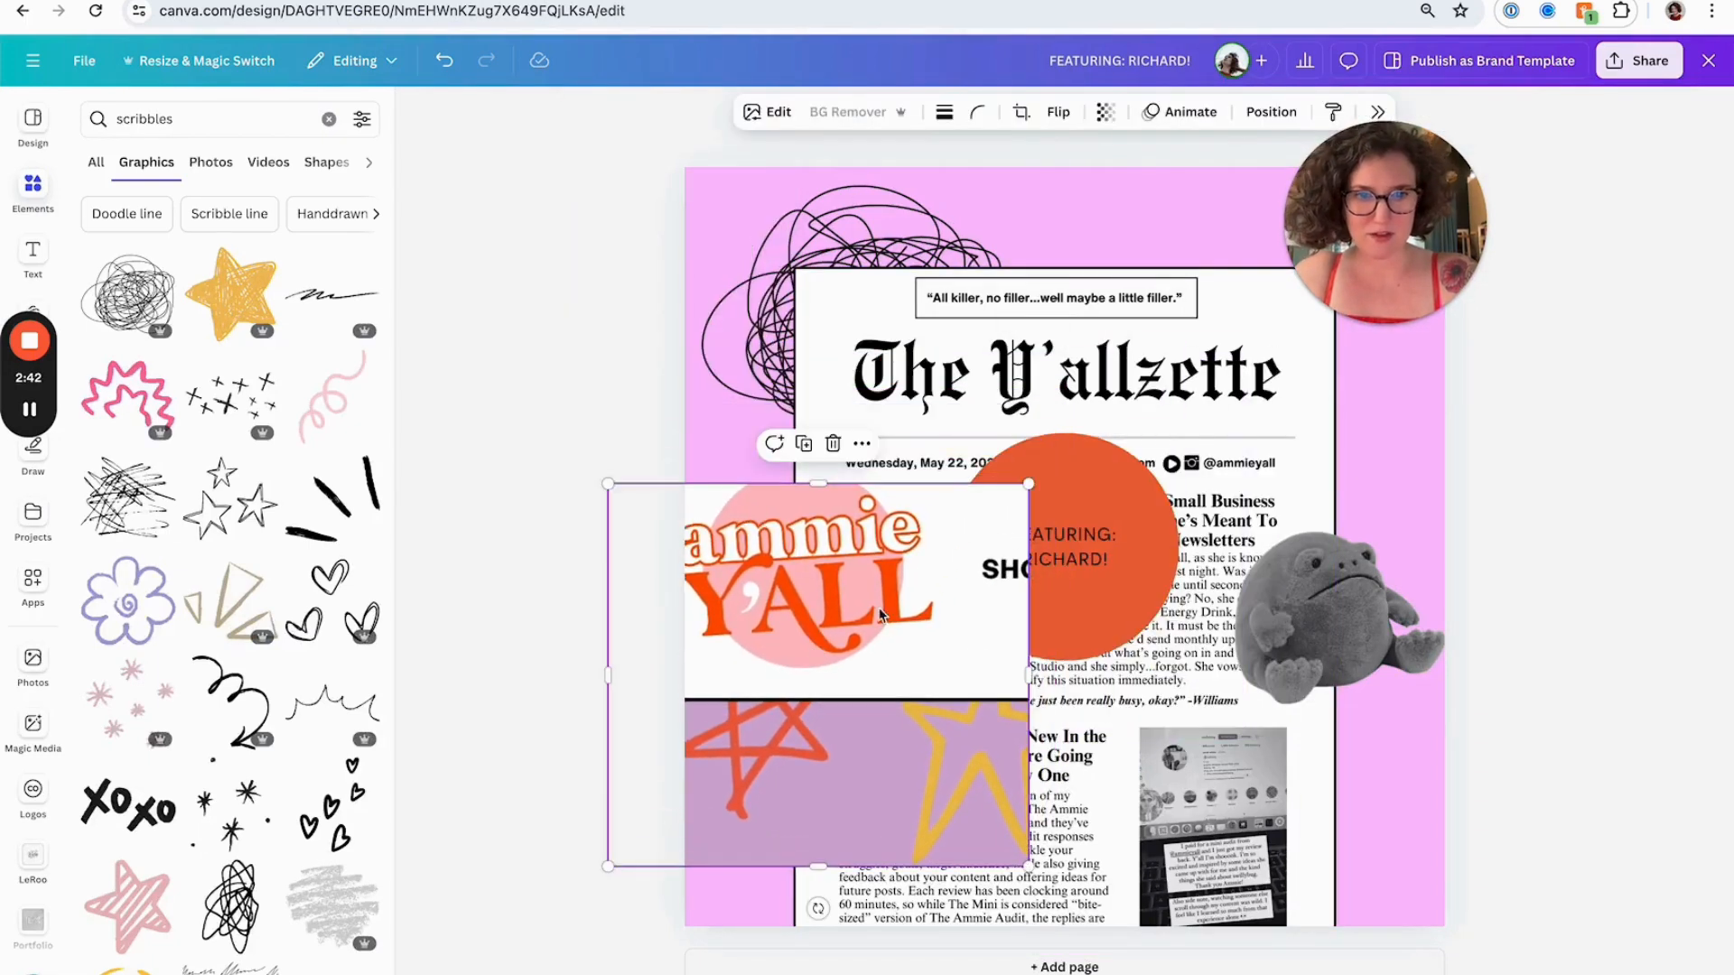
Recolor the circle with a custom color sampled from the logo's orange, #FF5101
click(1142, 524)
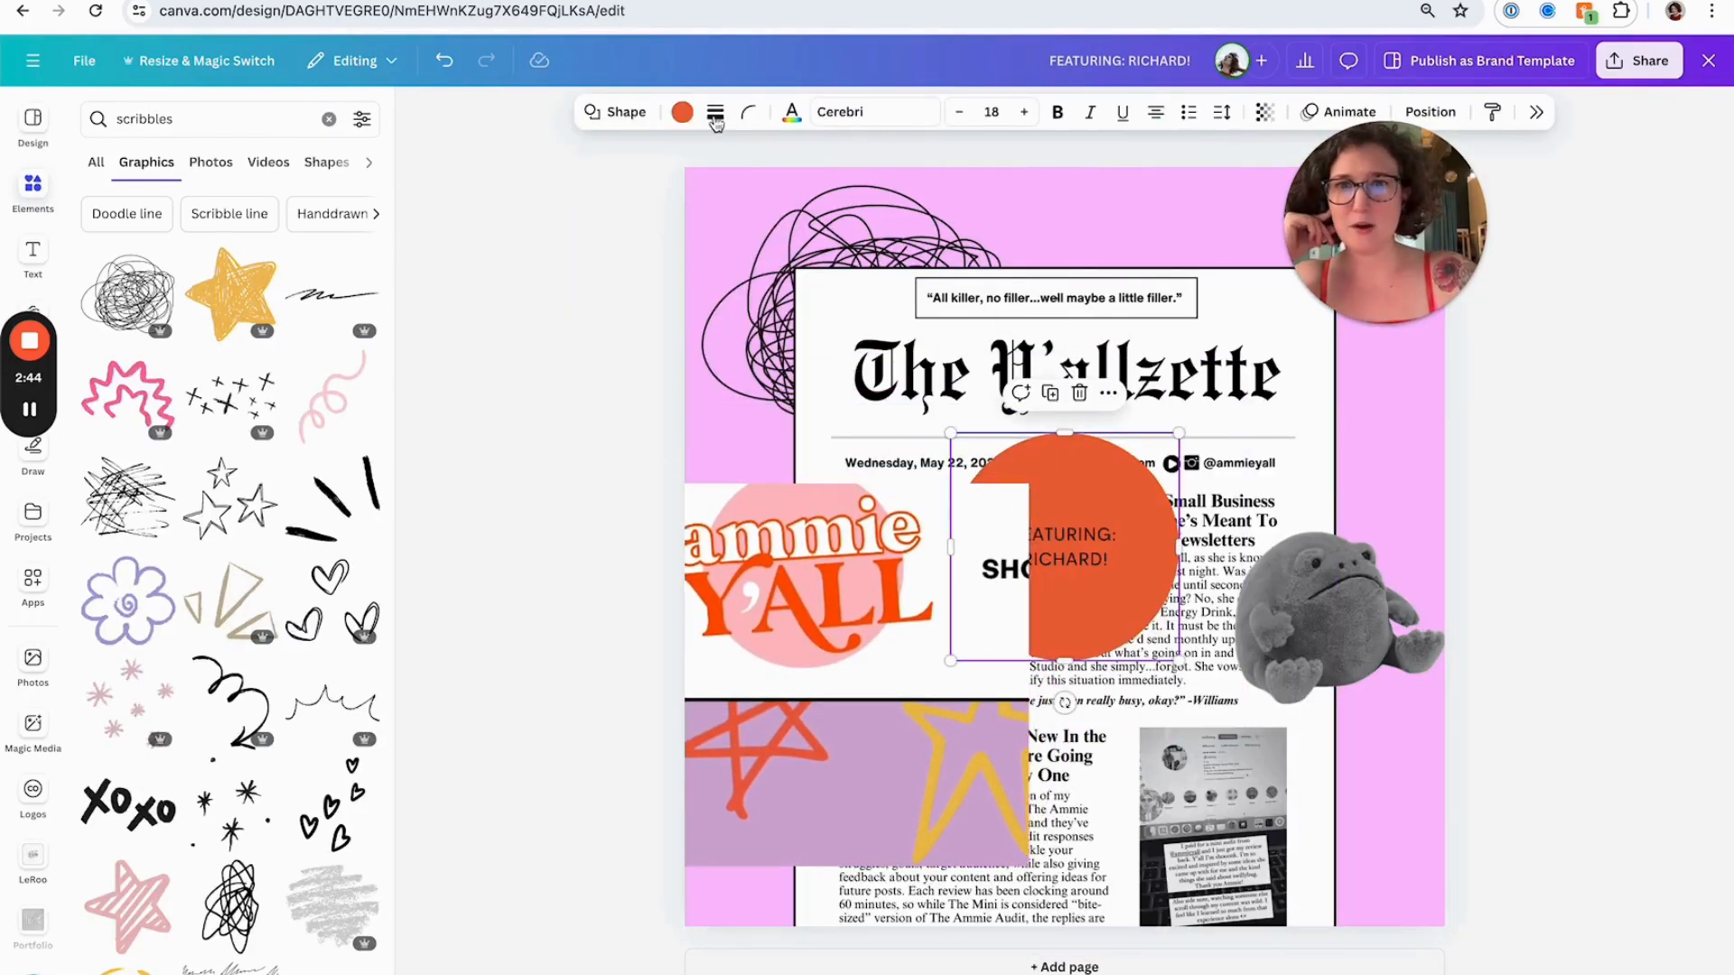
click(683, 112)
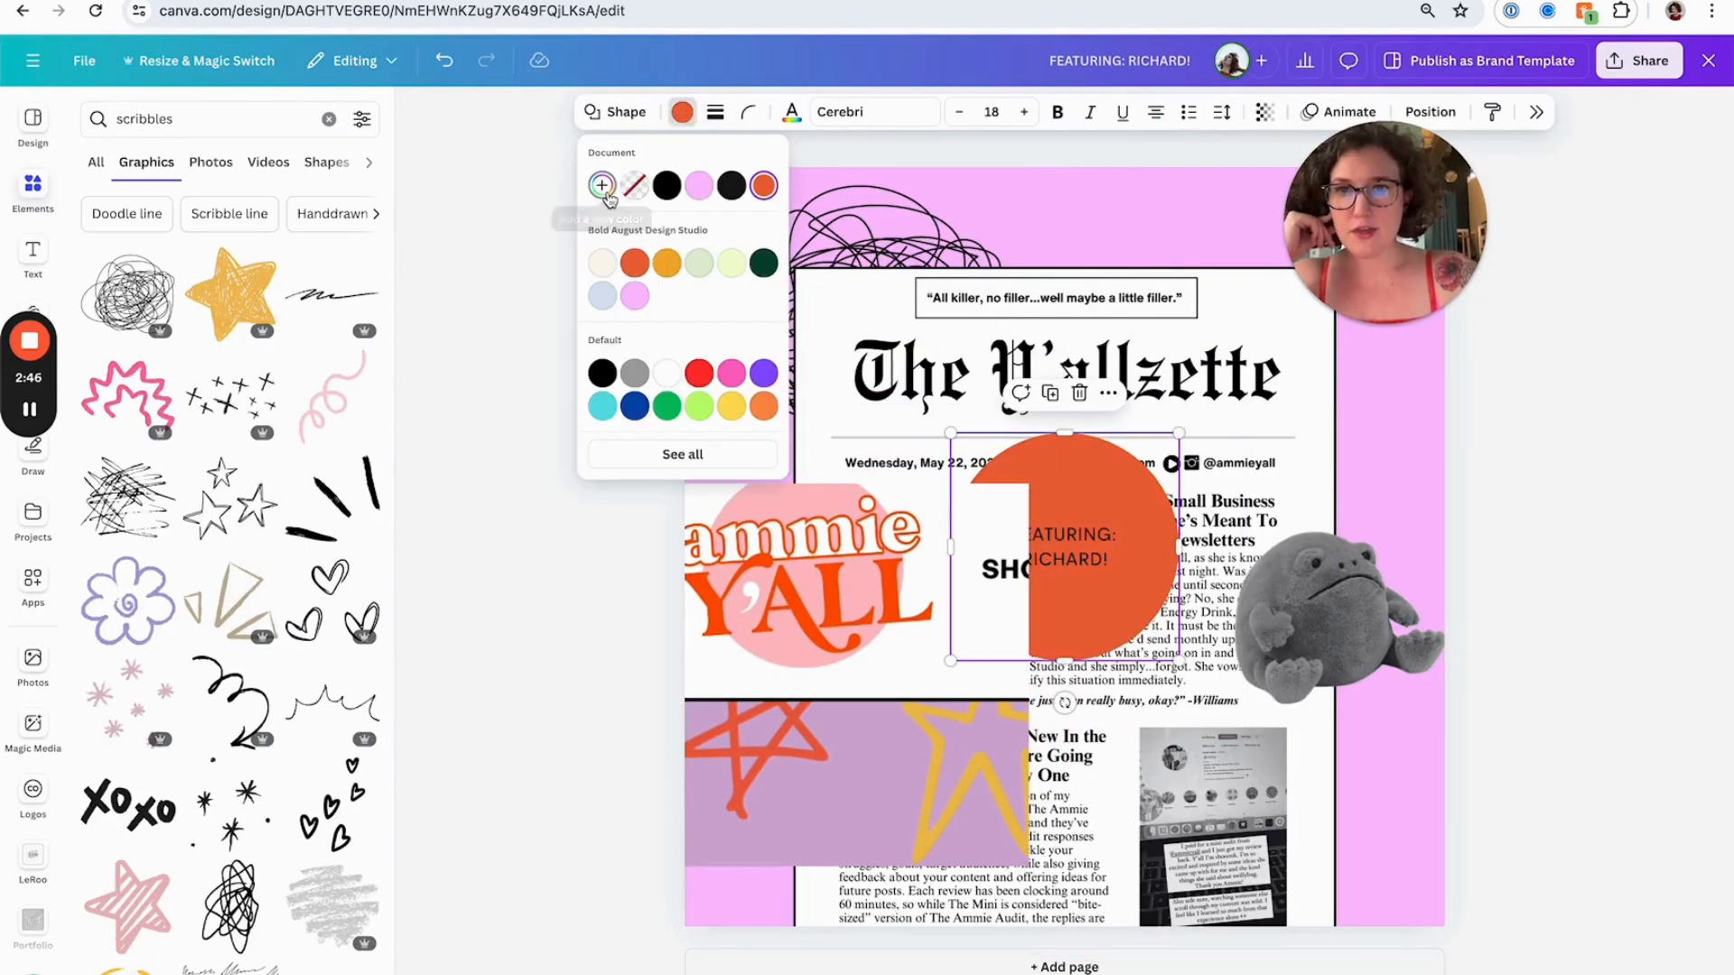
click(682, 454)
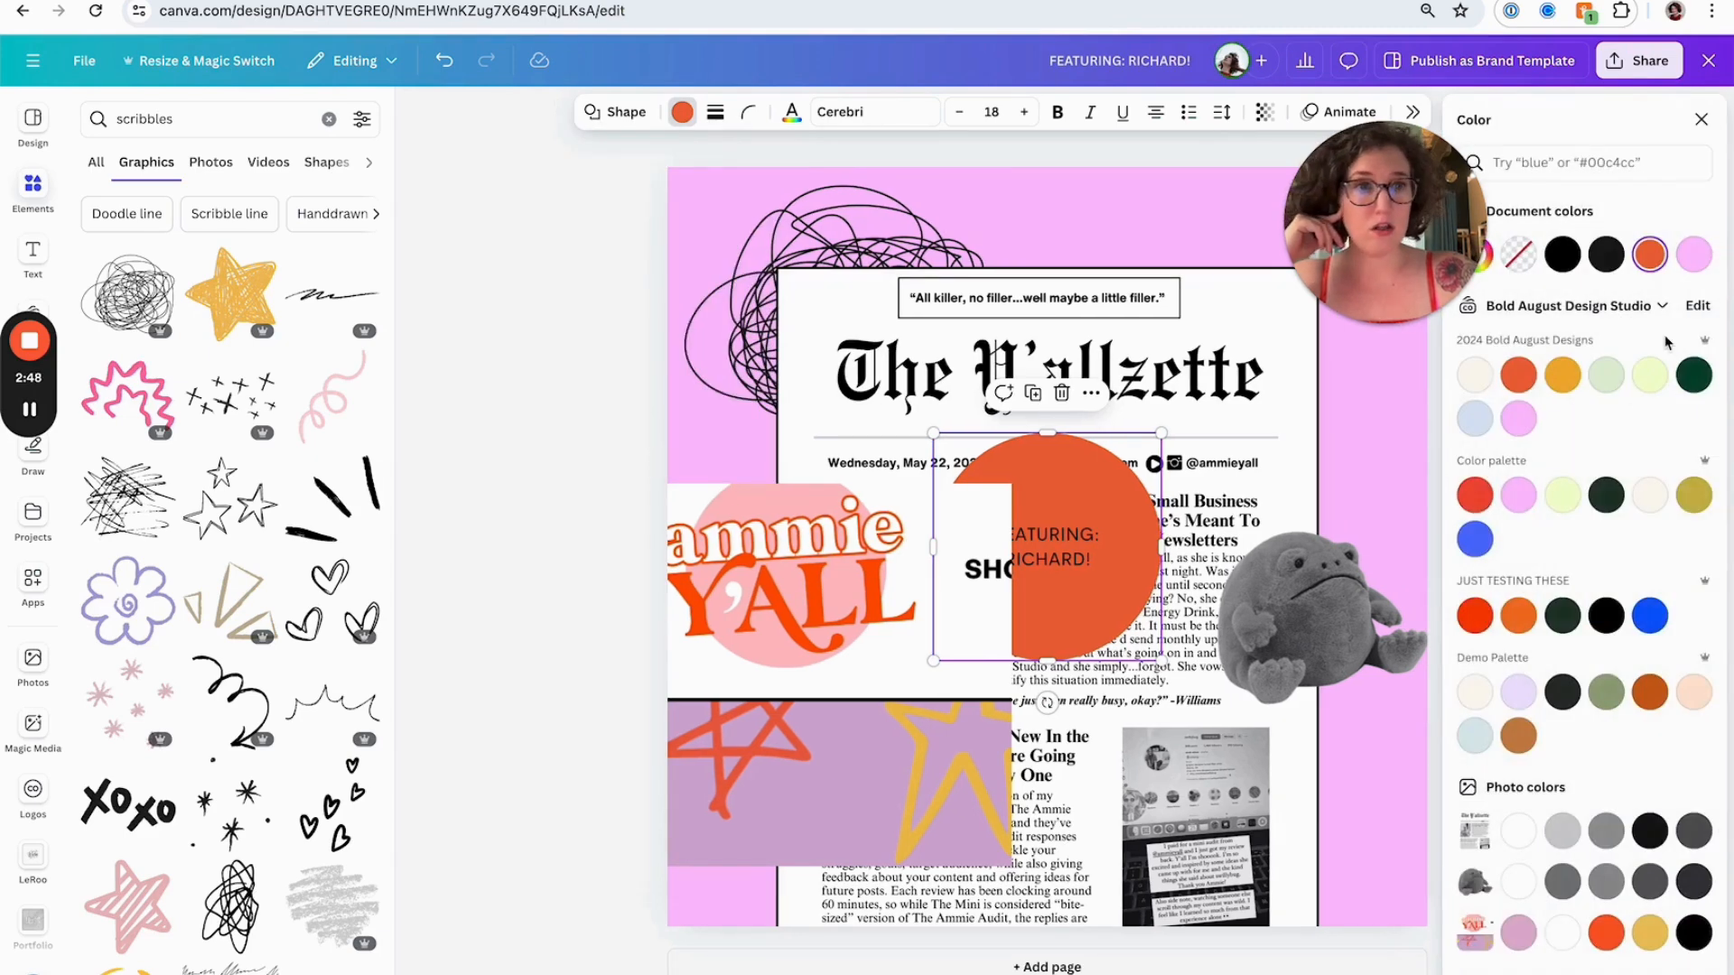
scroll(1667, 343, down, 1)
scroll(1667, 344, up, 1)
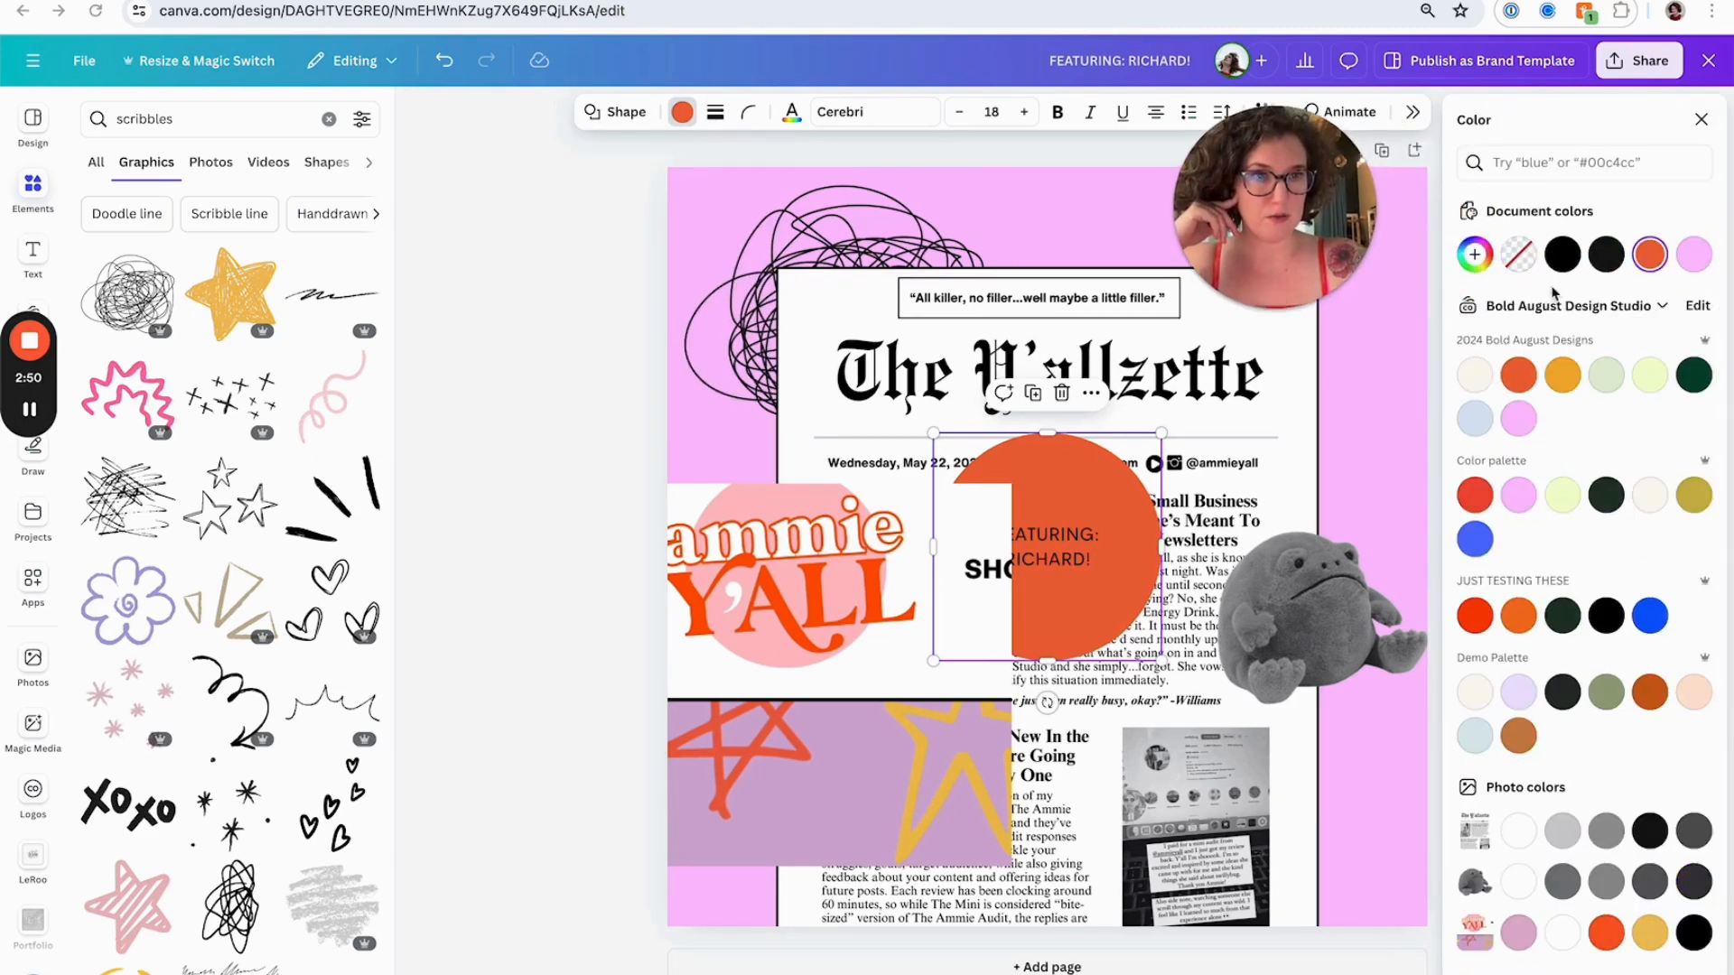
click(1475, 257)
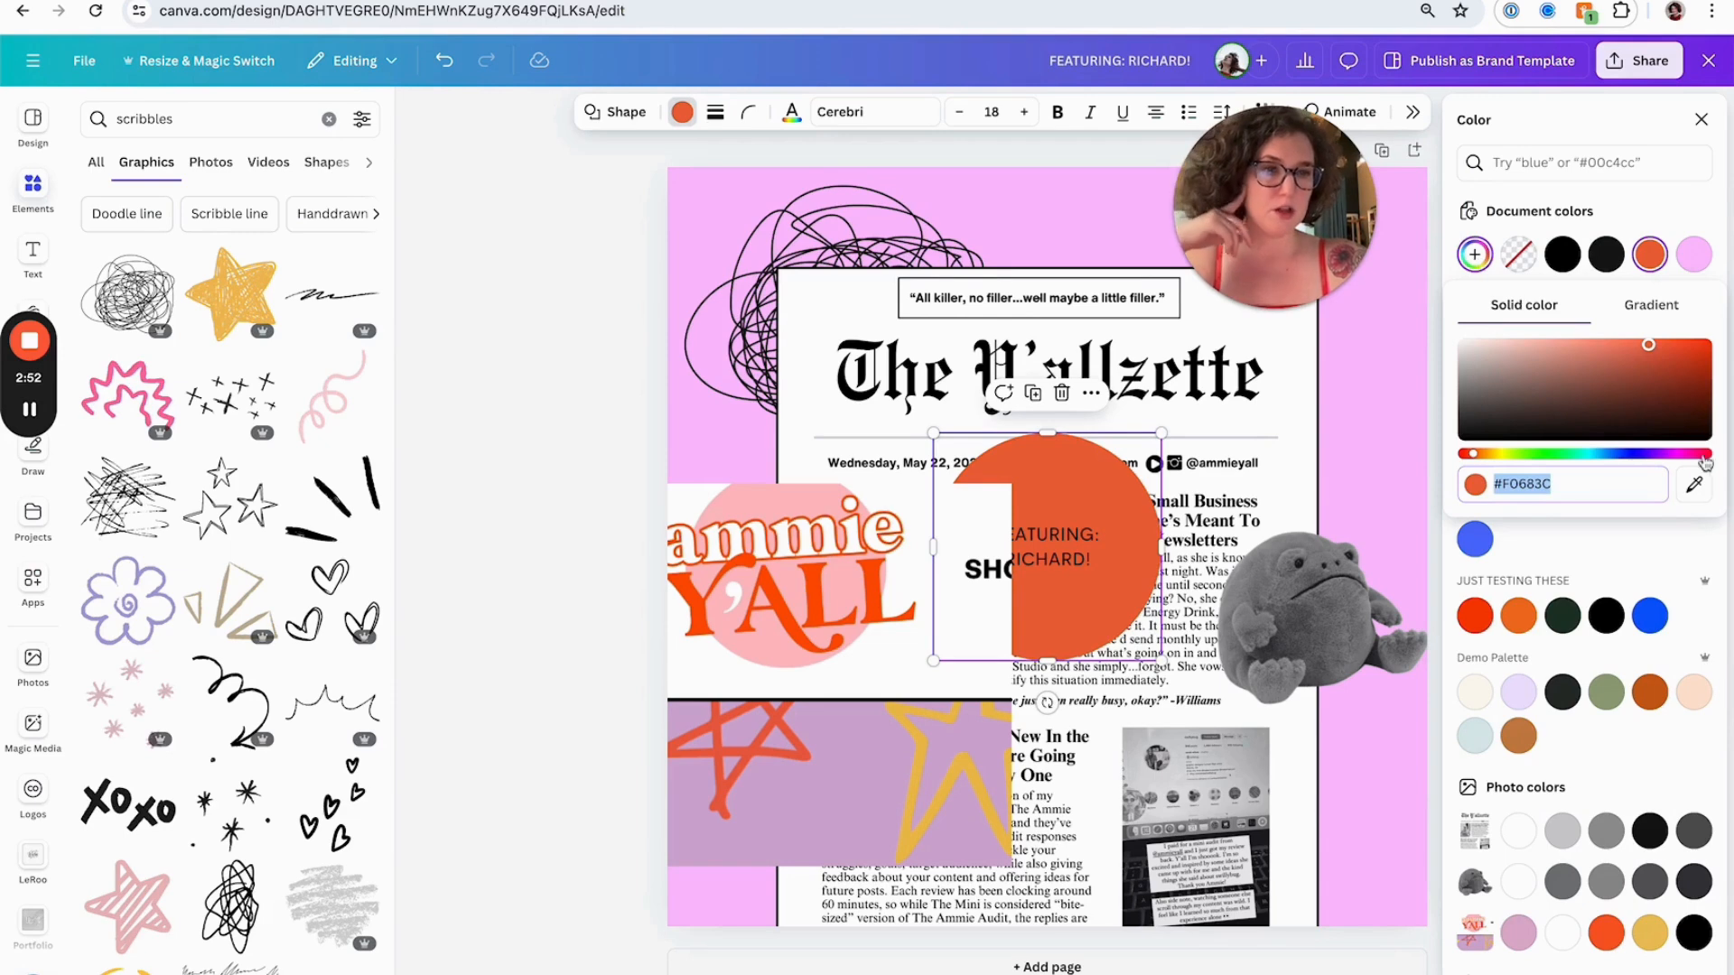
click(1704, 486)
click(881, 565)
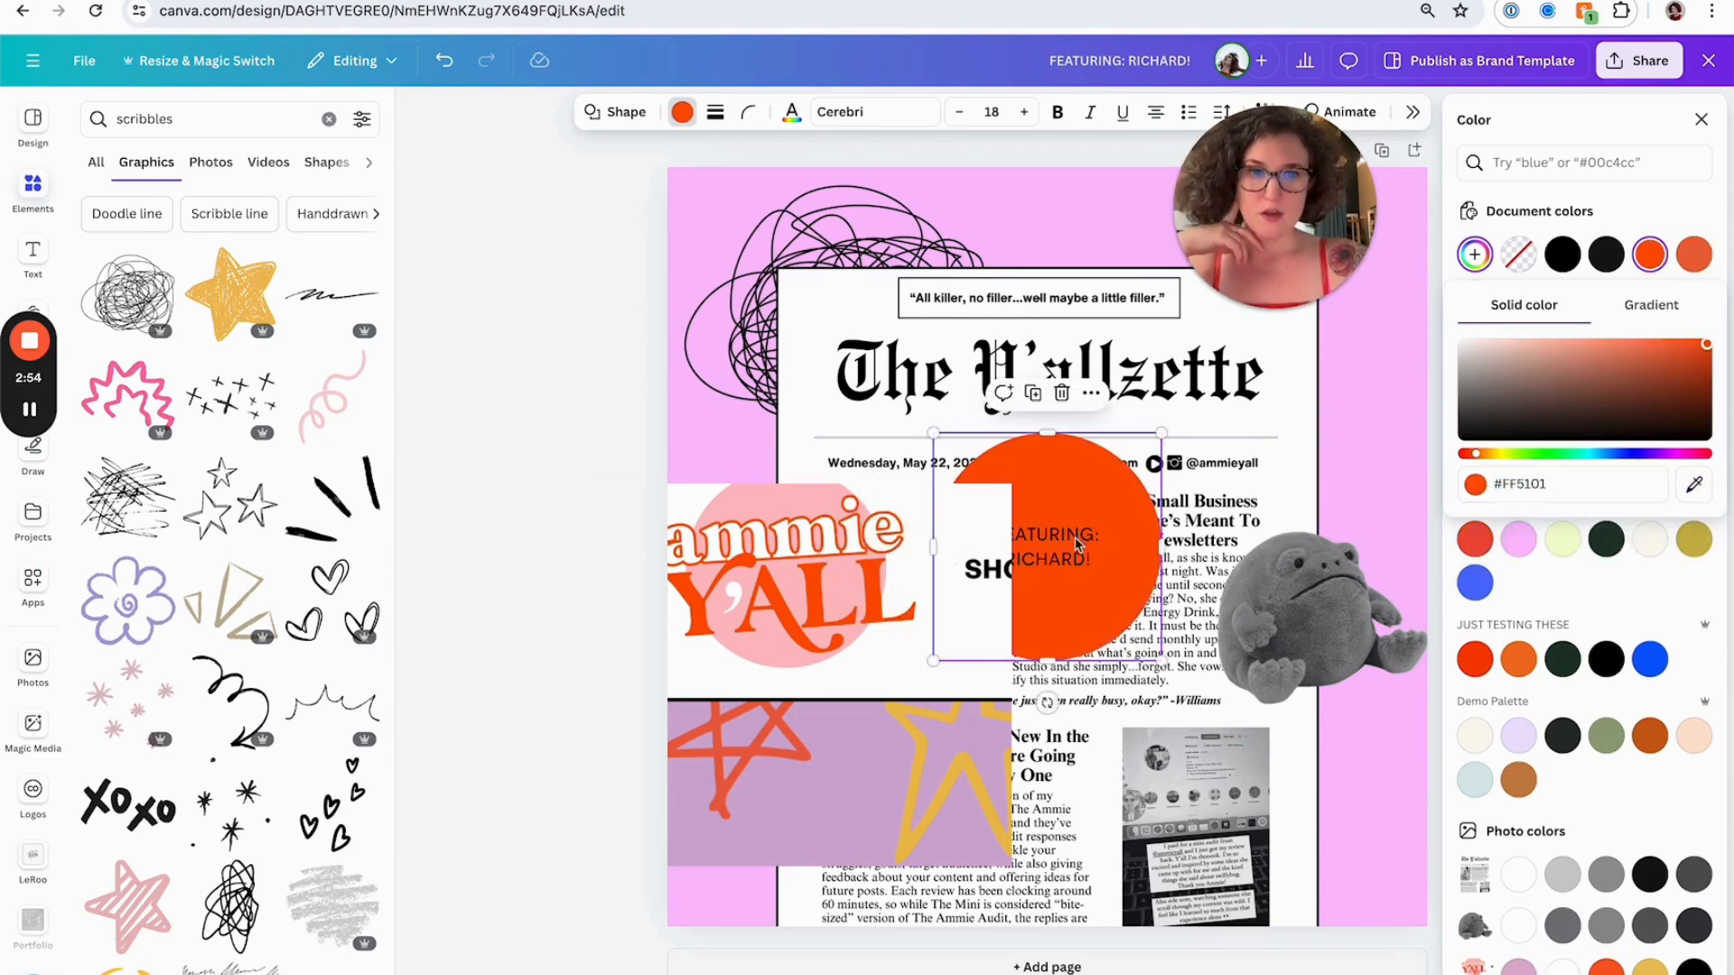
Make the circle's text bold at size 21 and shrink the circle
double_click(1081, 537)
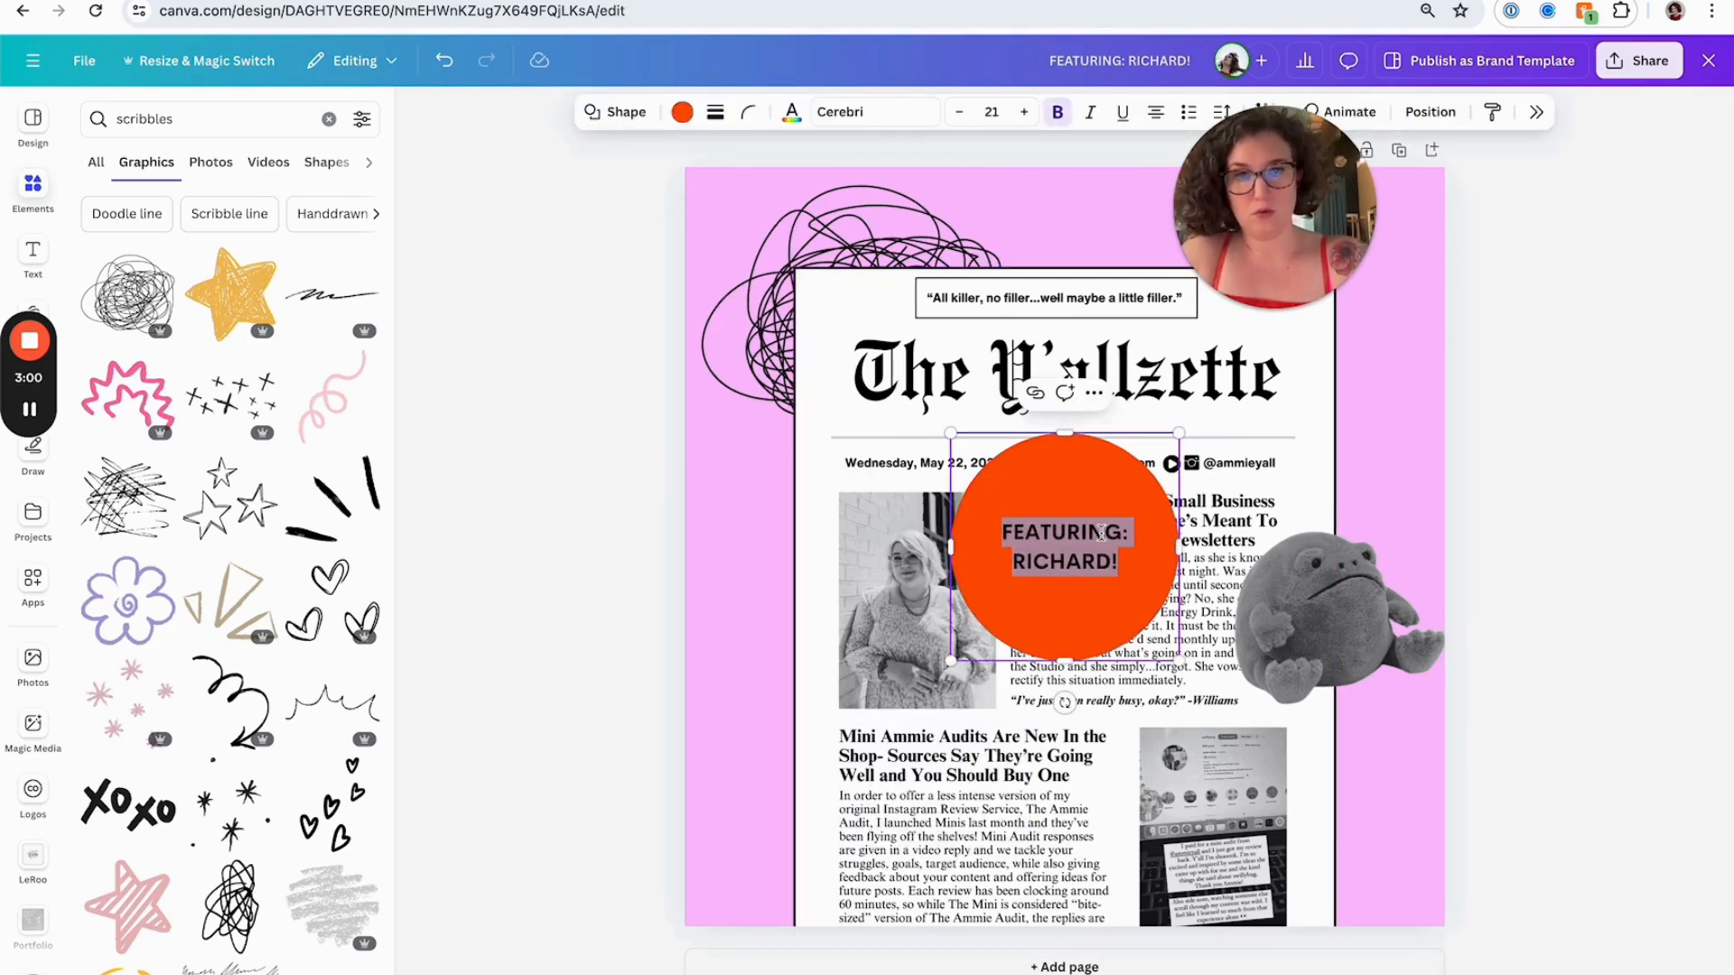
click(701, 527)
click(990, 638)
drag(953, 662, 1005, 606)
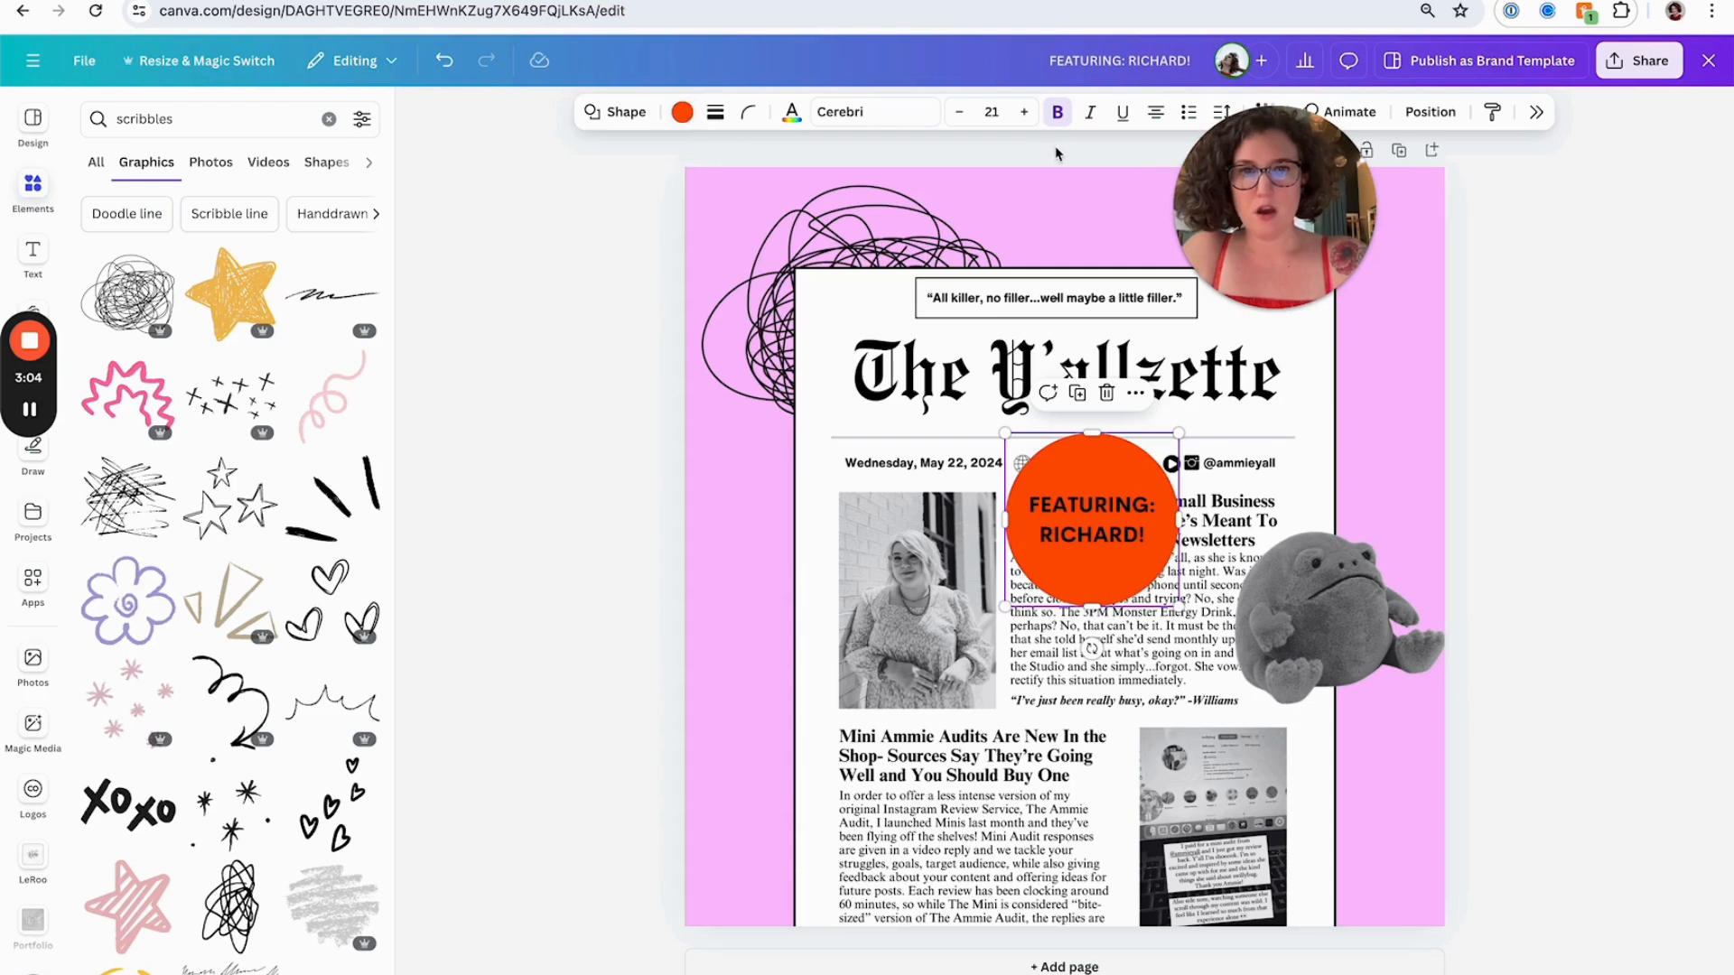
Set the circle's text color to white and its line spacing to 1.03
click(790, 113)
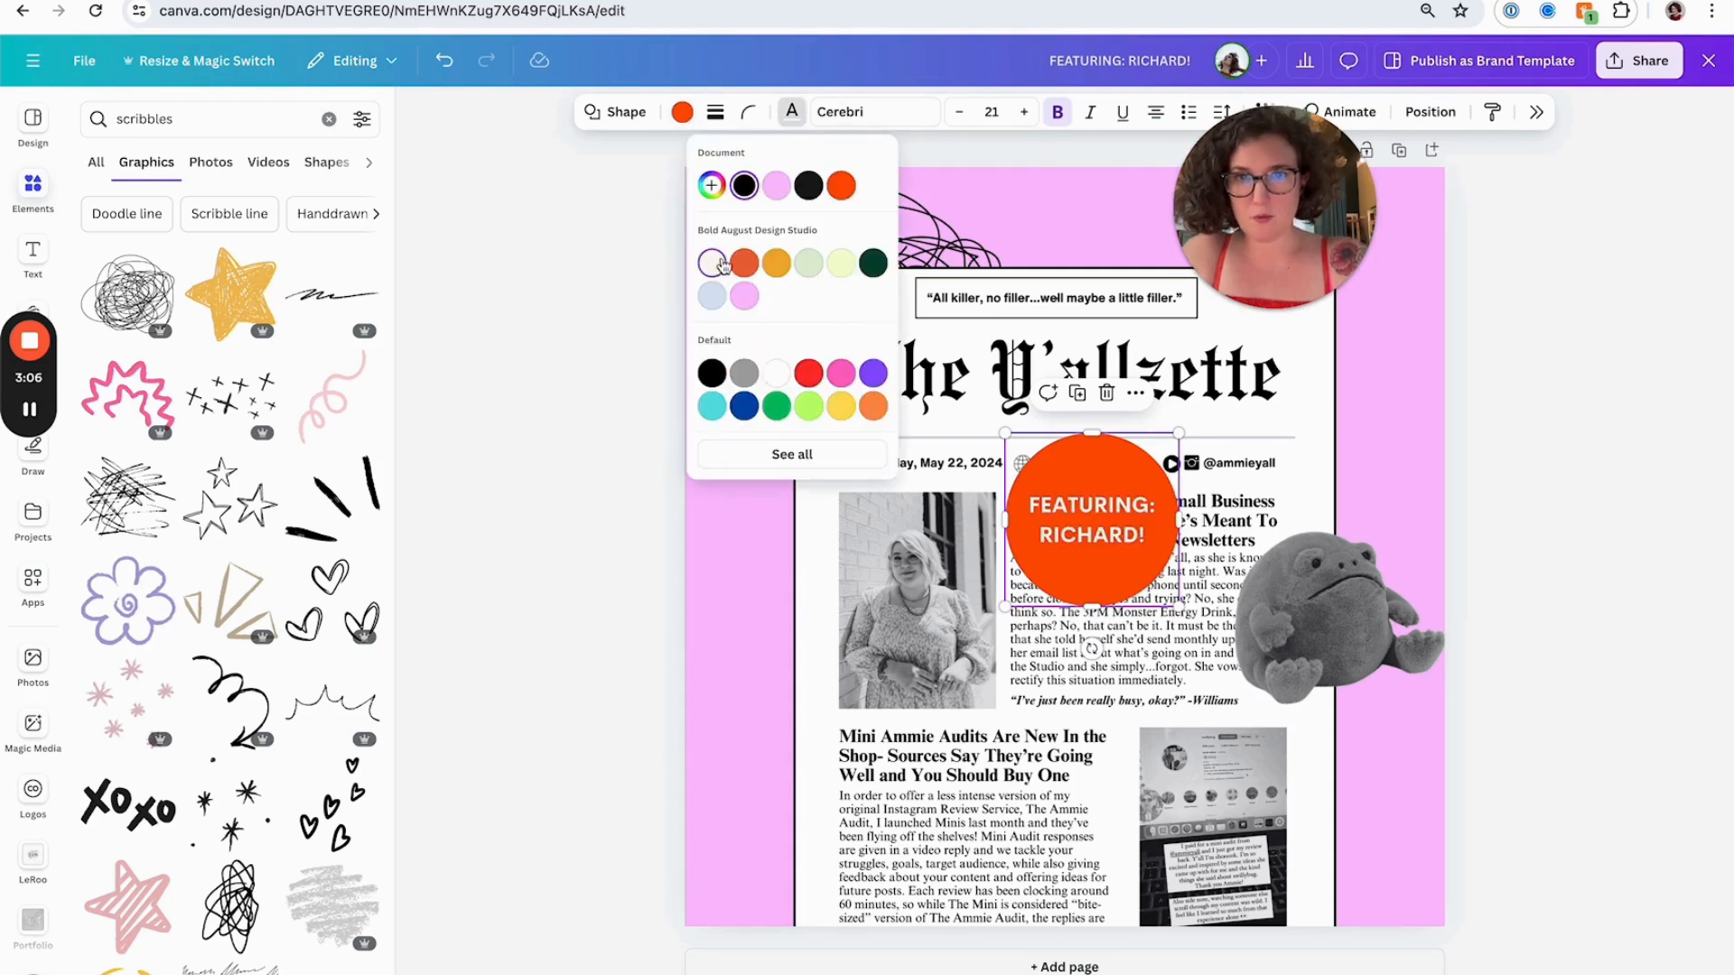
click(565, 618)
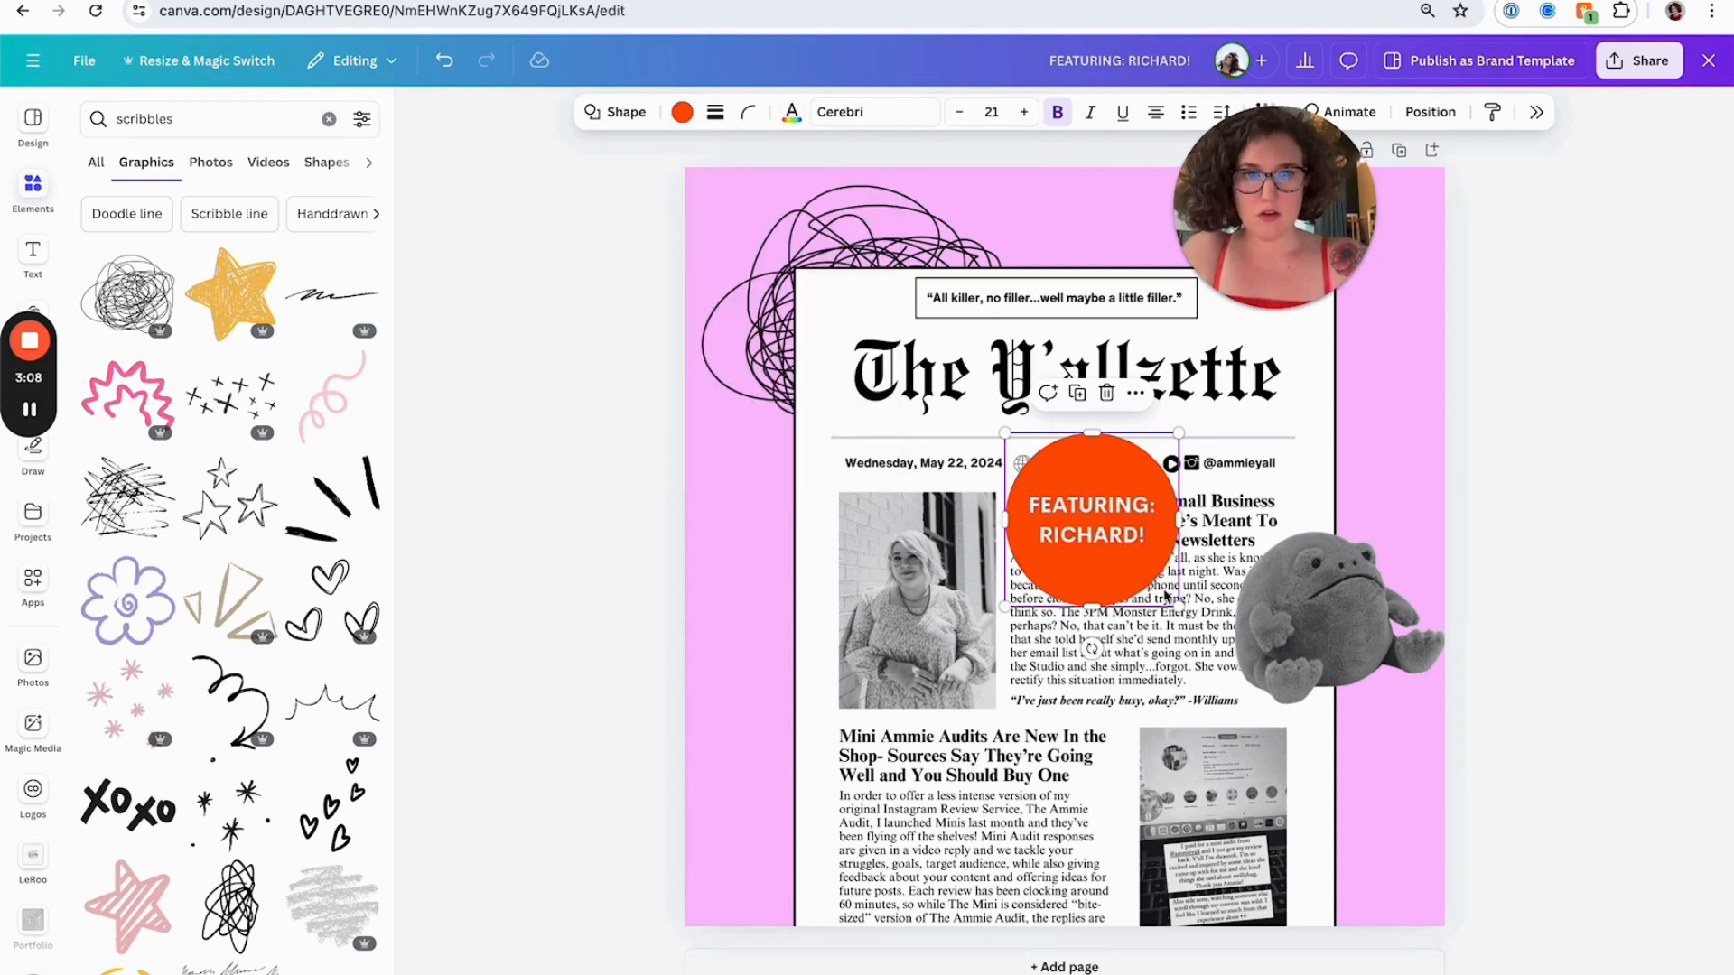
click(1224, 113)
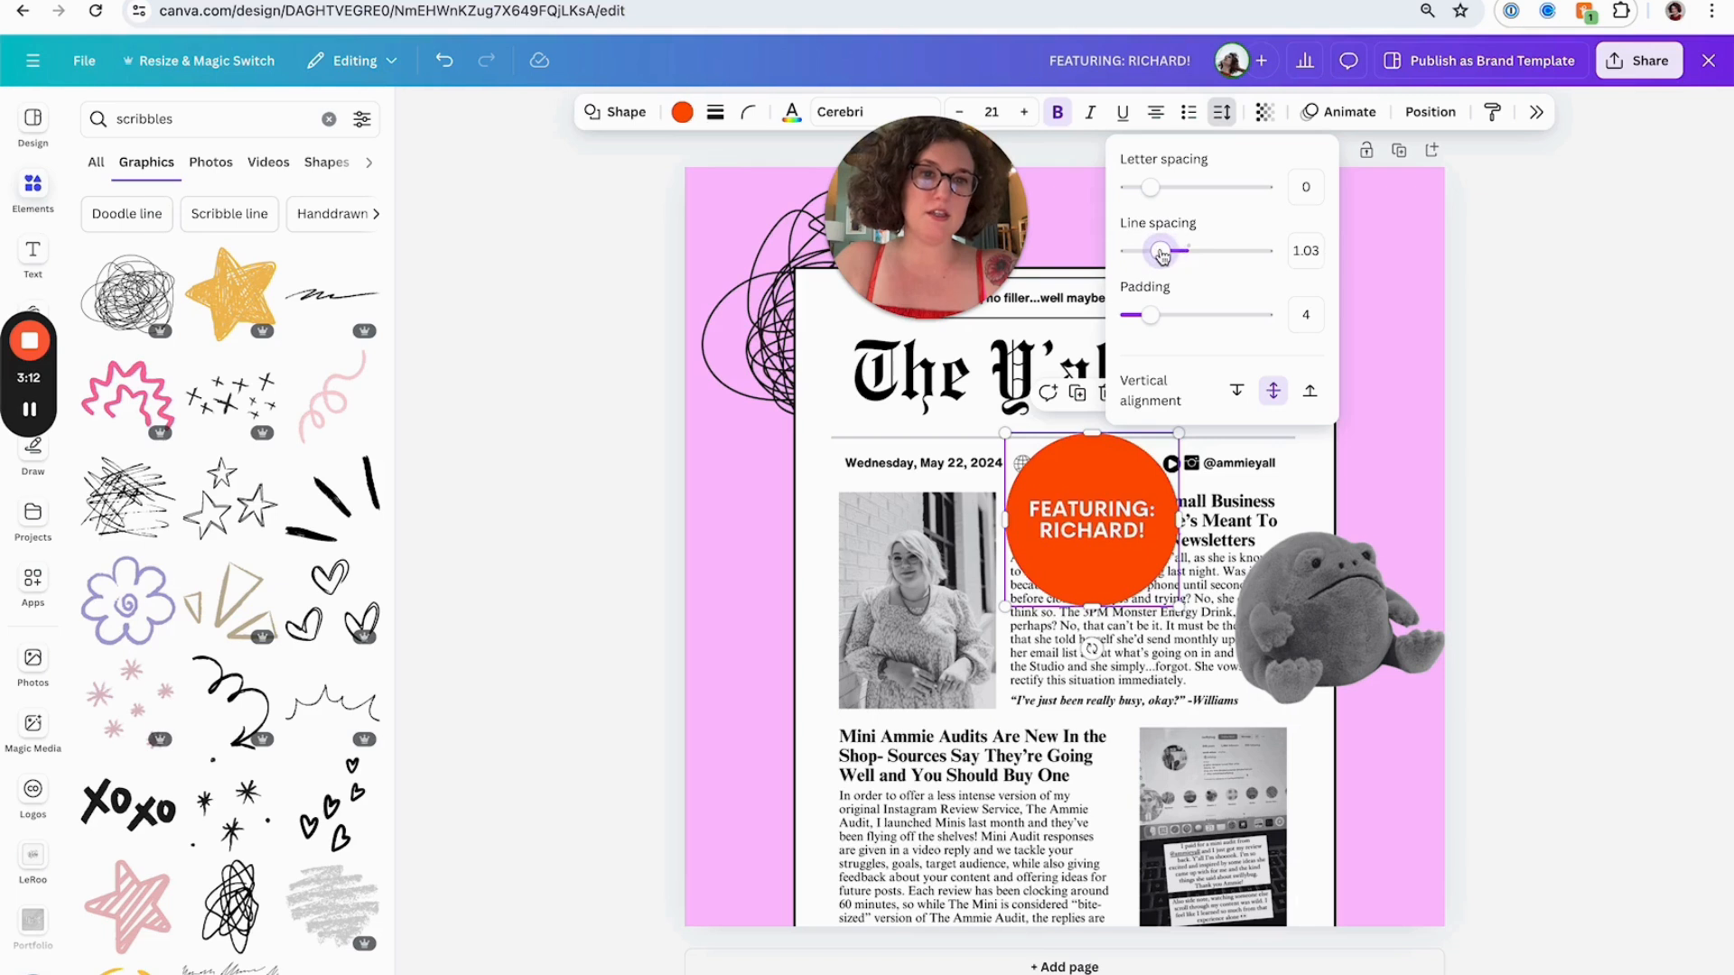
Tilt the circle slightly and move it below the plush toy at the newsletter's right edge
drag(1092, 649, 1113, 647)
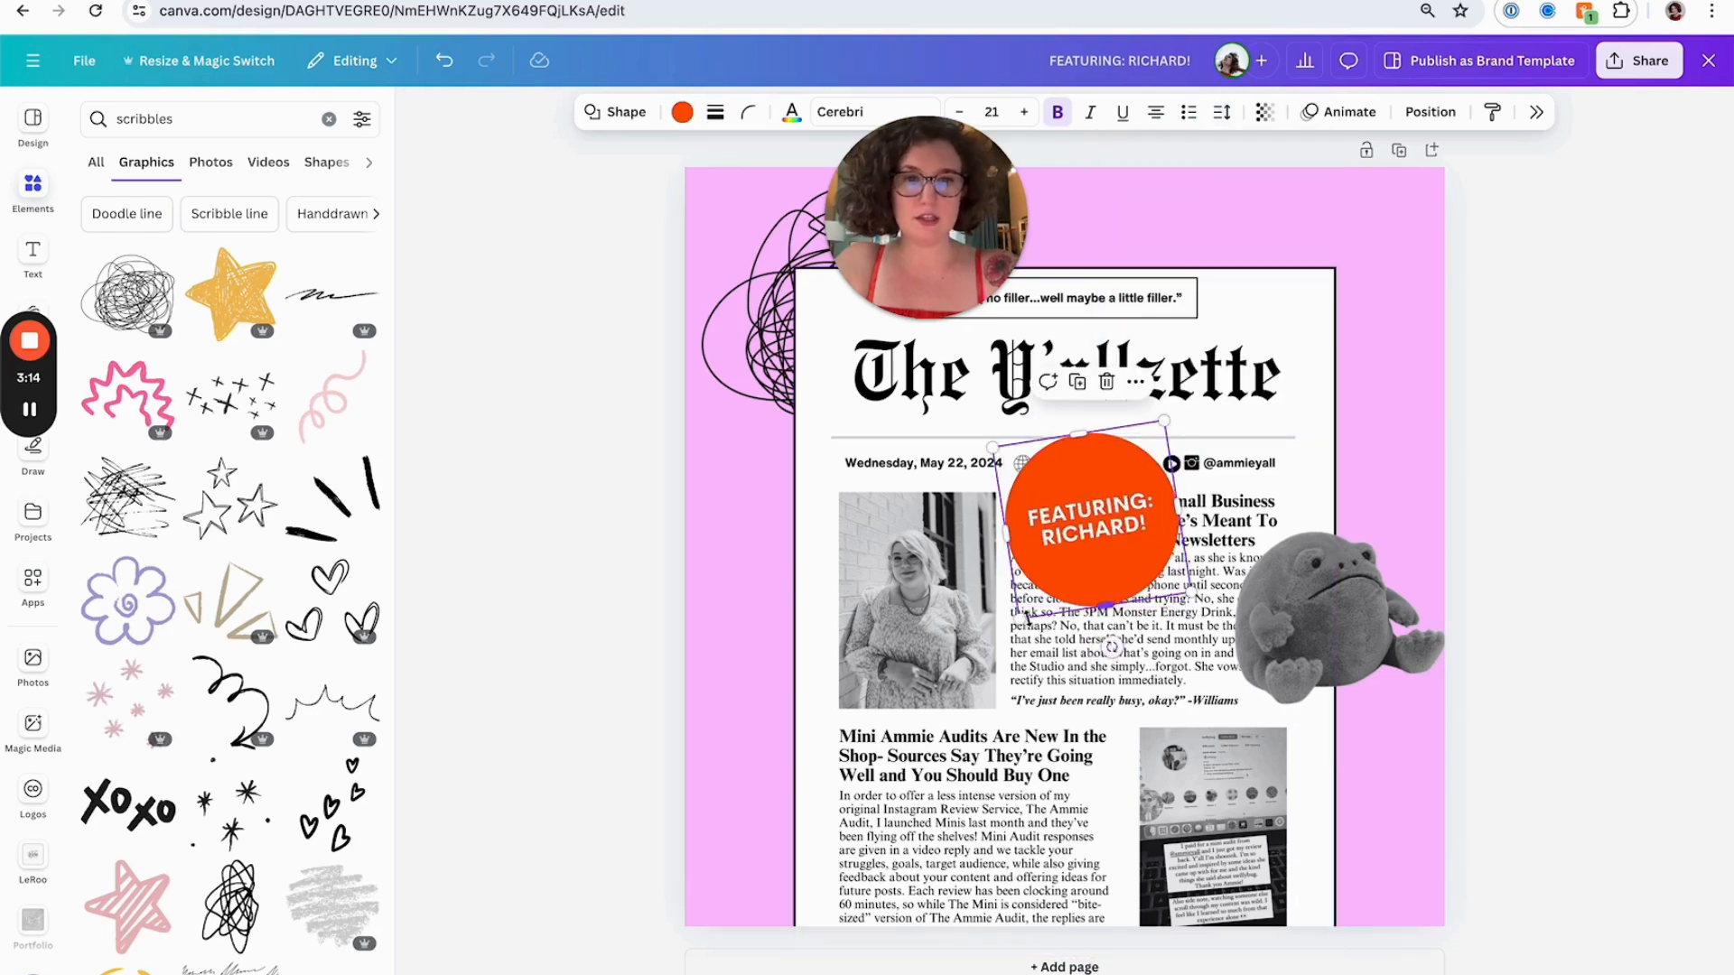
drag(1093, 547, 1345, 755)
Change the circle's shape to a starburst badge and widen it so the text fits
click(615, 112)
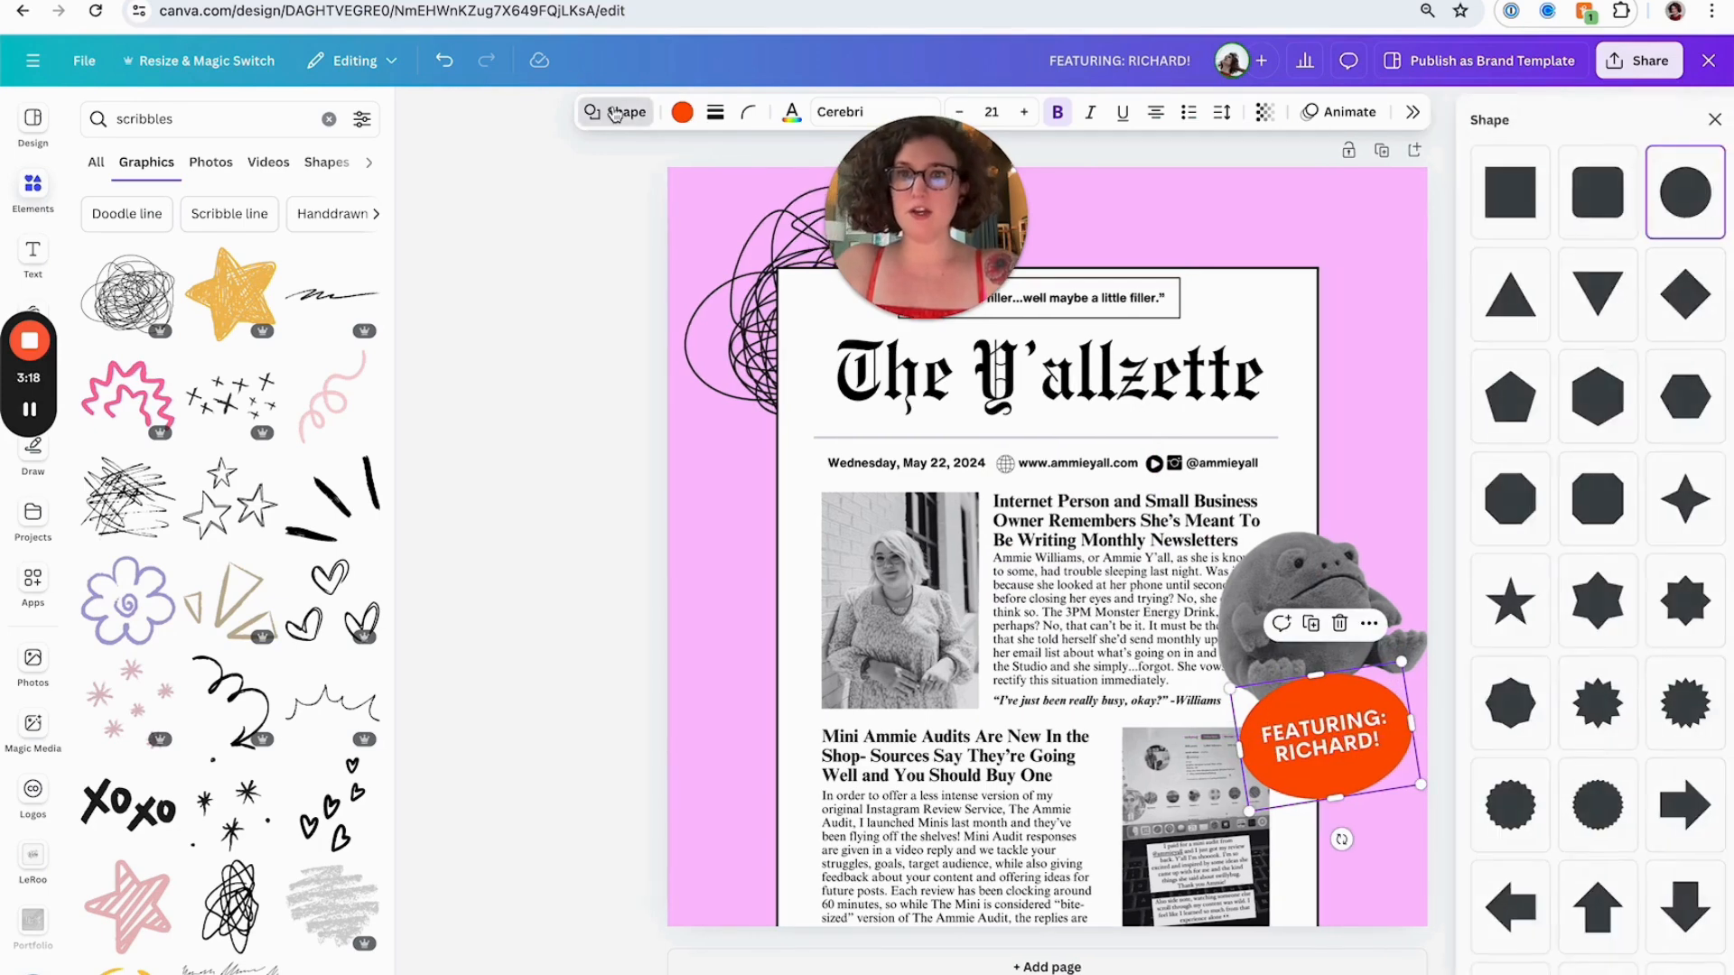
click(1614, 703)
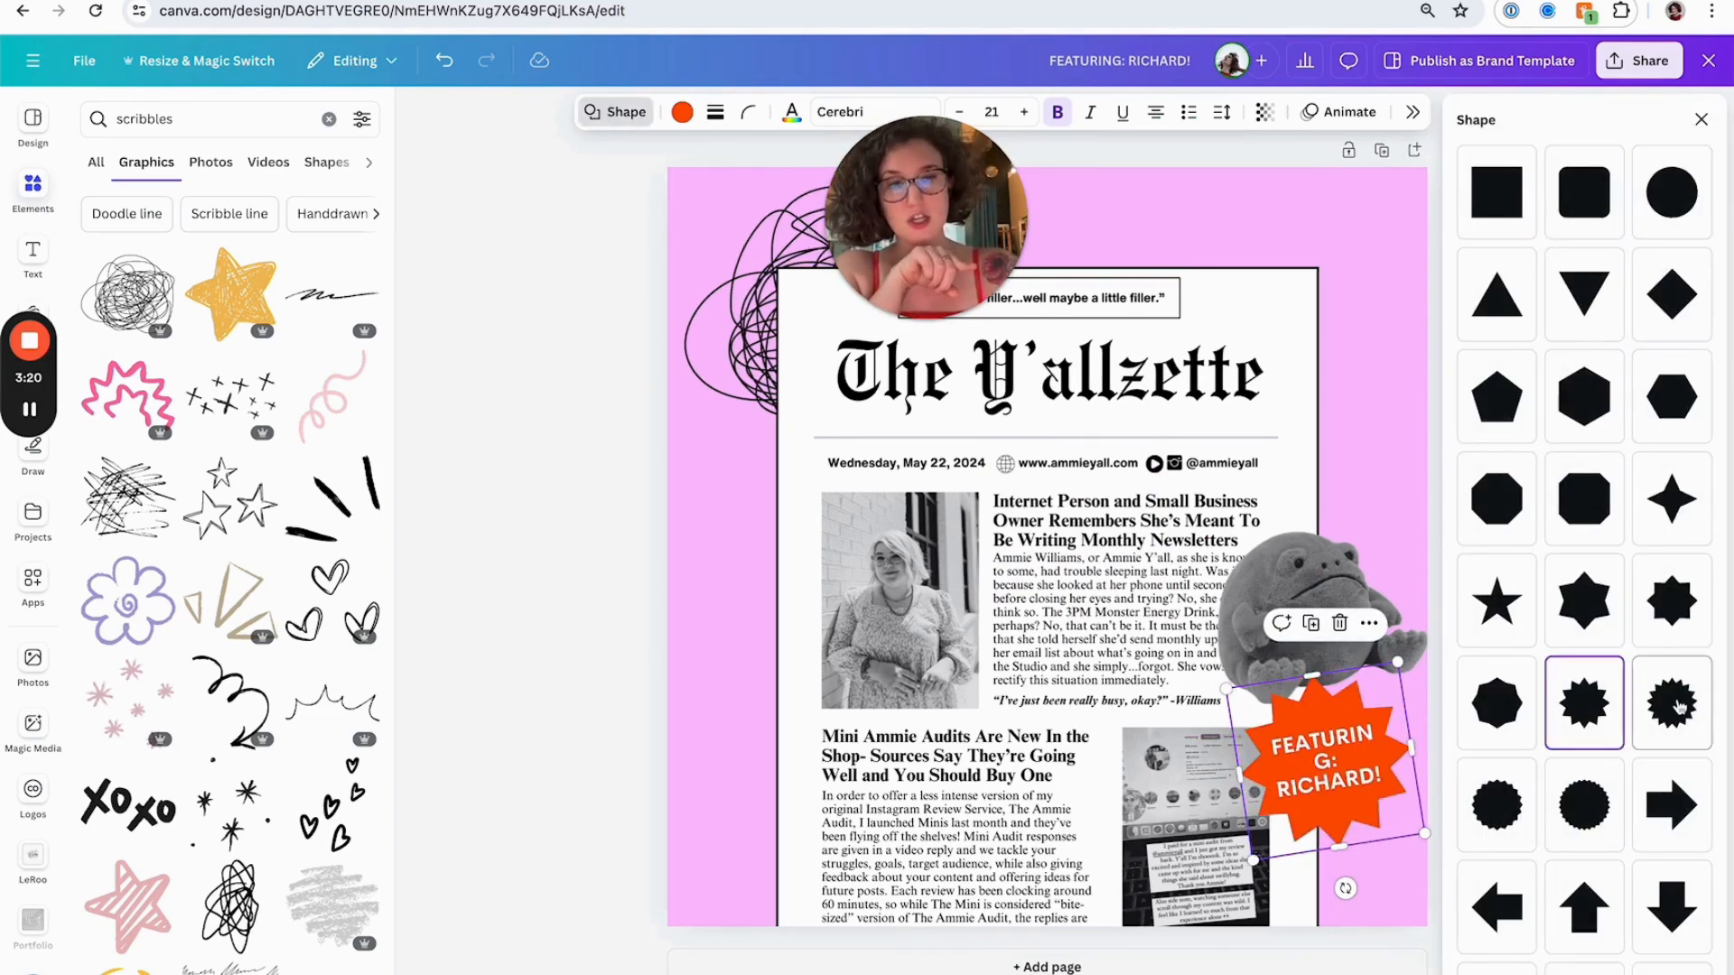
click(1678, 707)
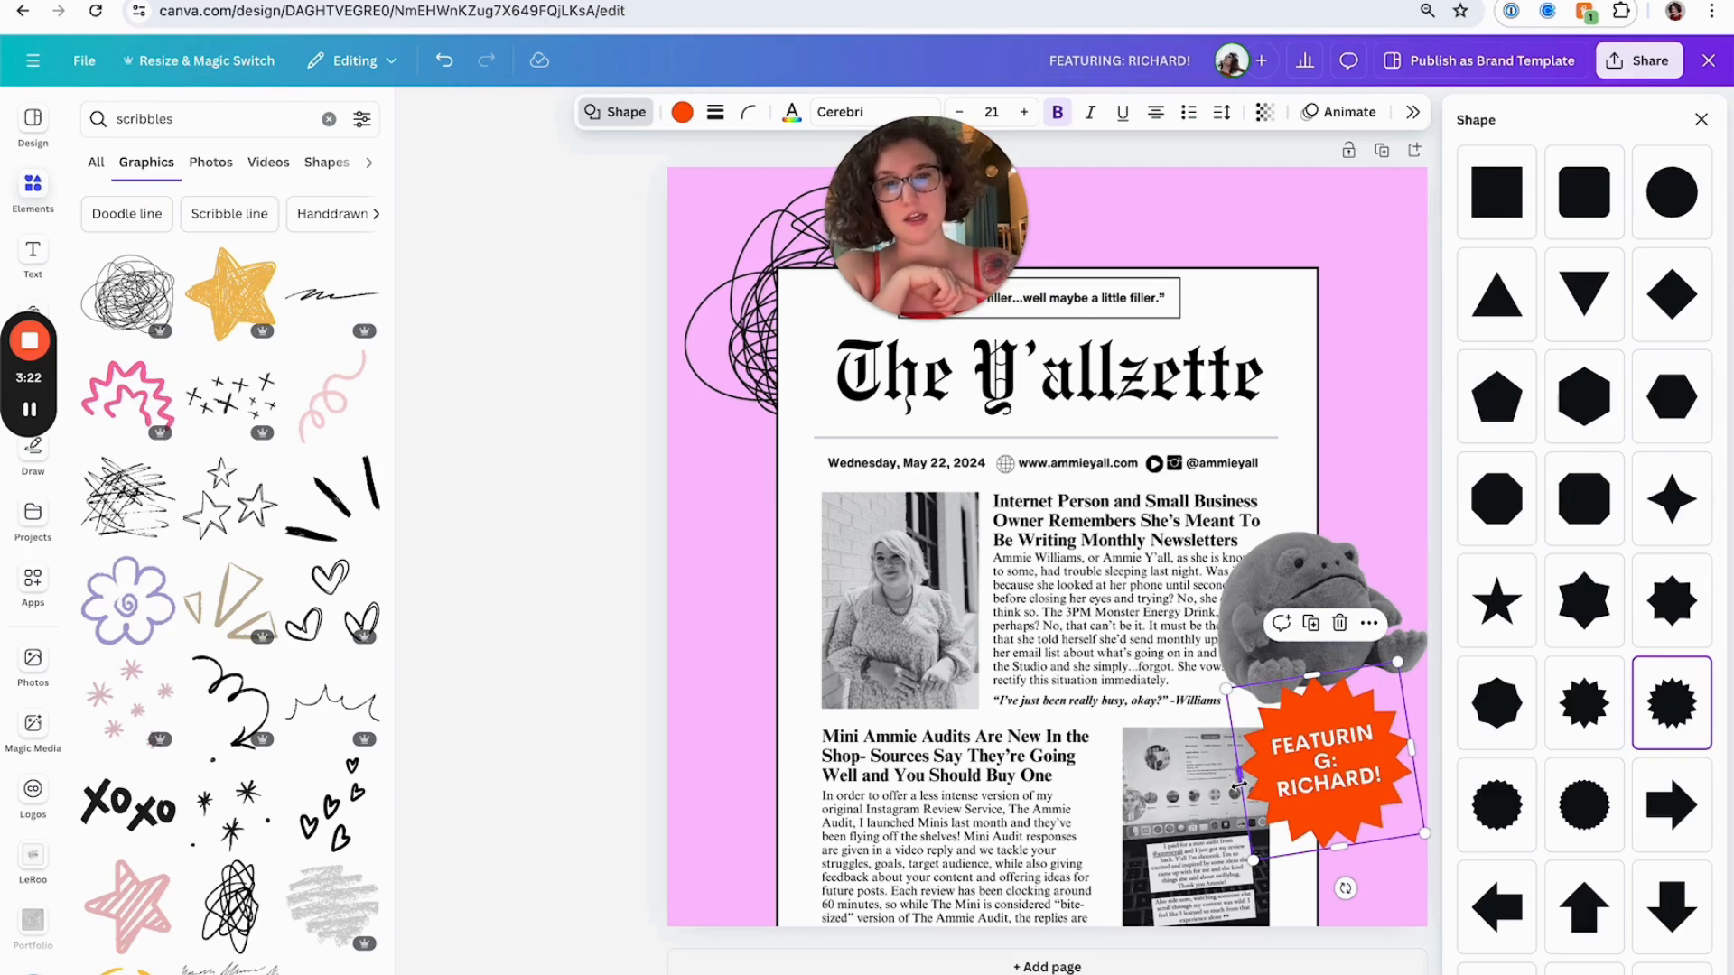
drag(1239, 786, 1201, 781)
click(1100, 743)
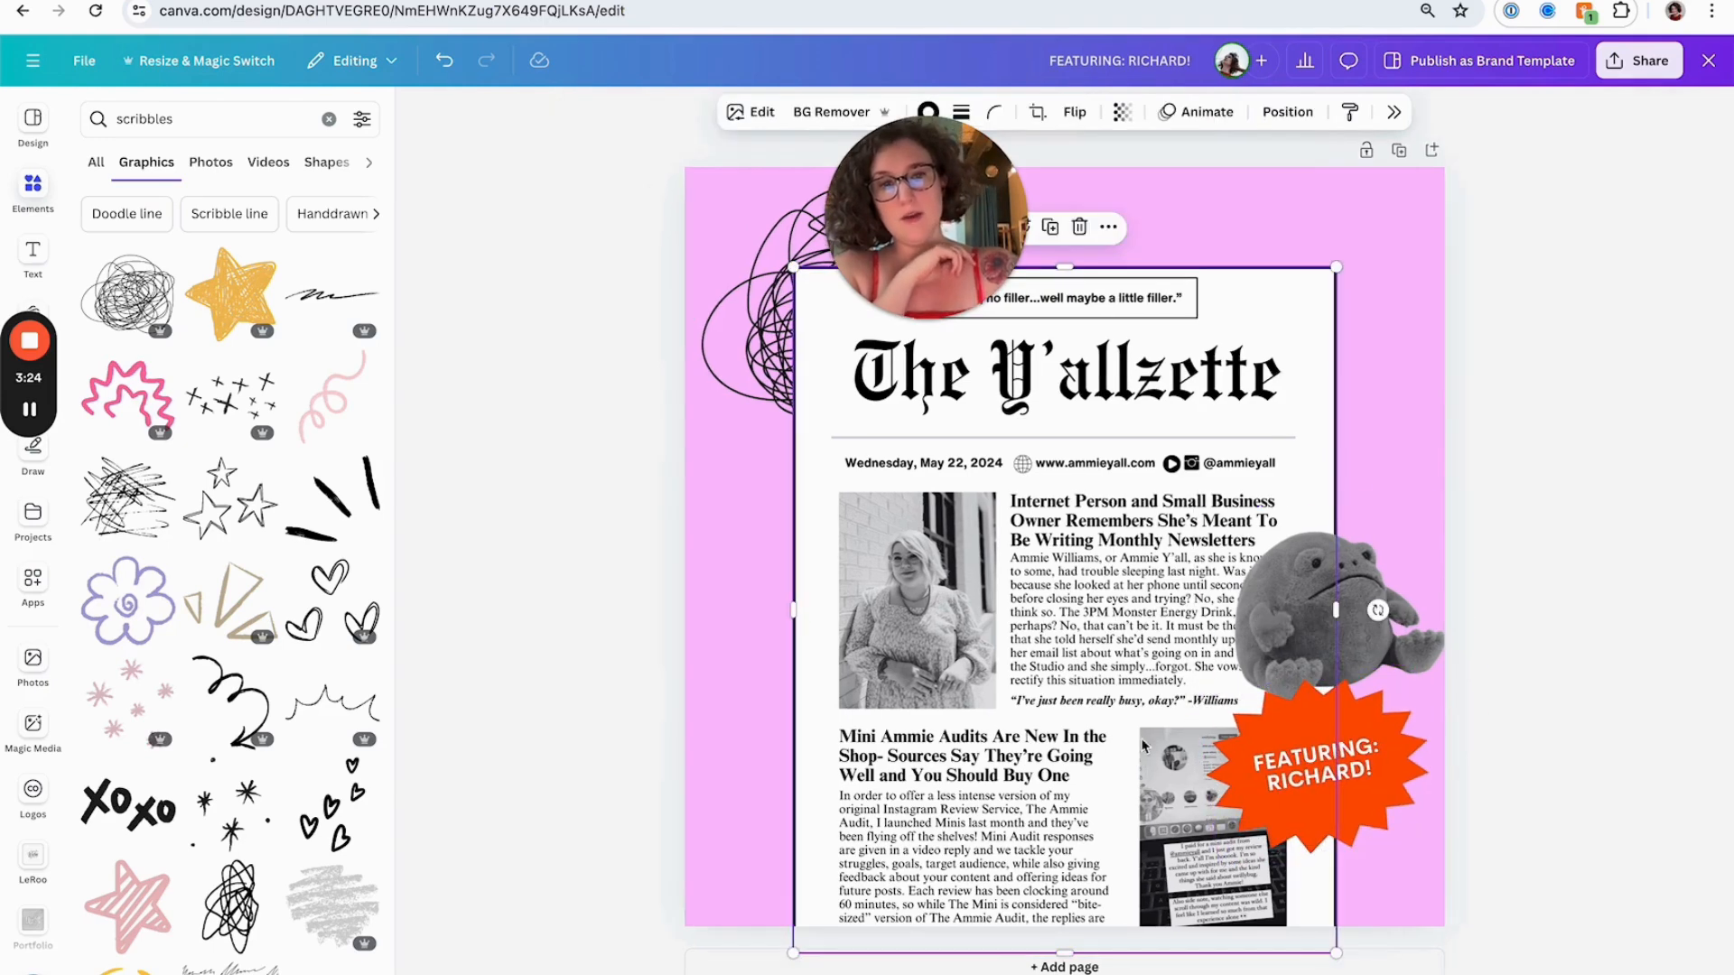
drag(1378, 611, 1373, 584)
key(super+z)
click(1375, 574)
click(1416, 359)
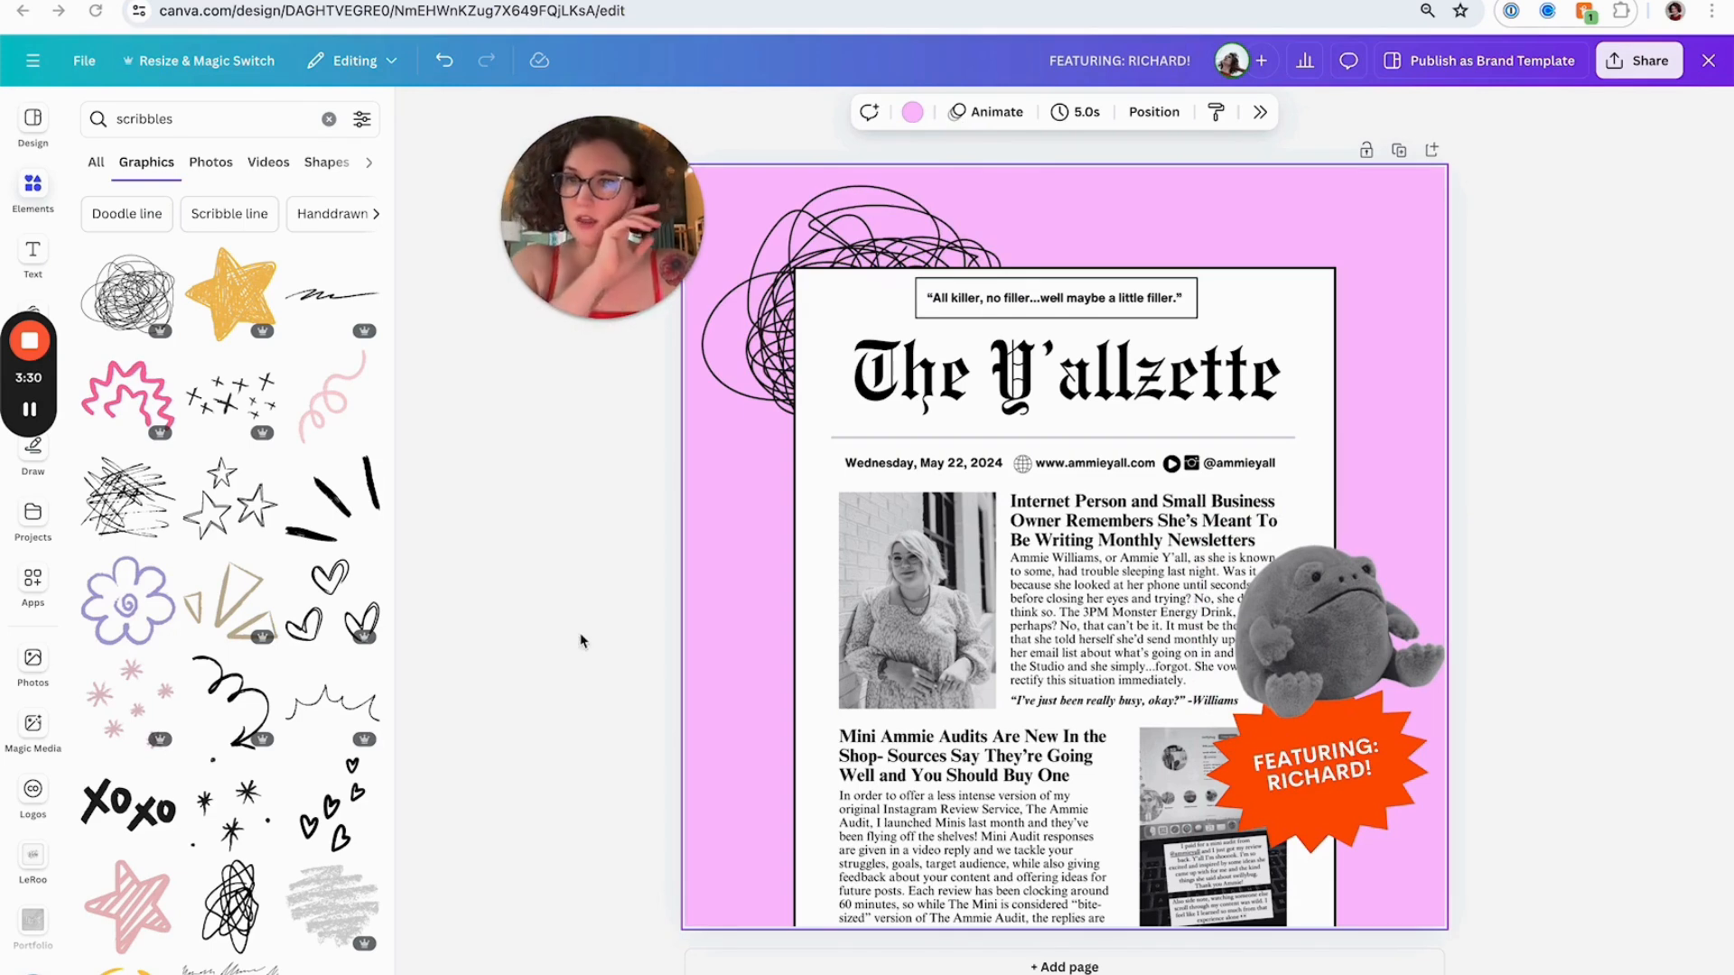
Browse further through the scribble graphics results
scroll(322, 673, down, 3)
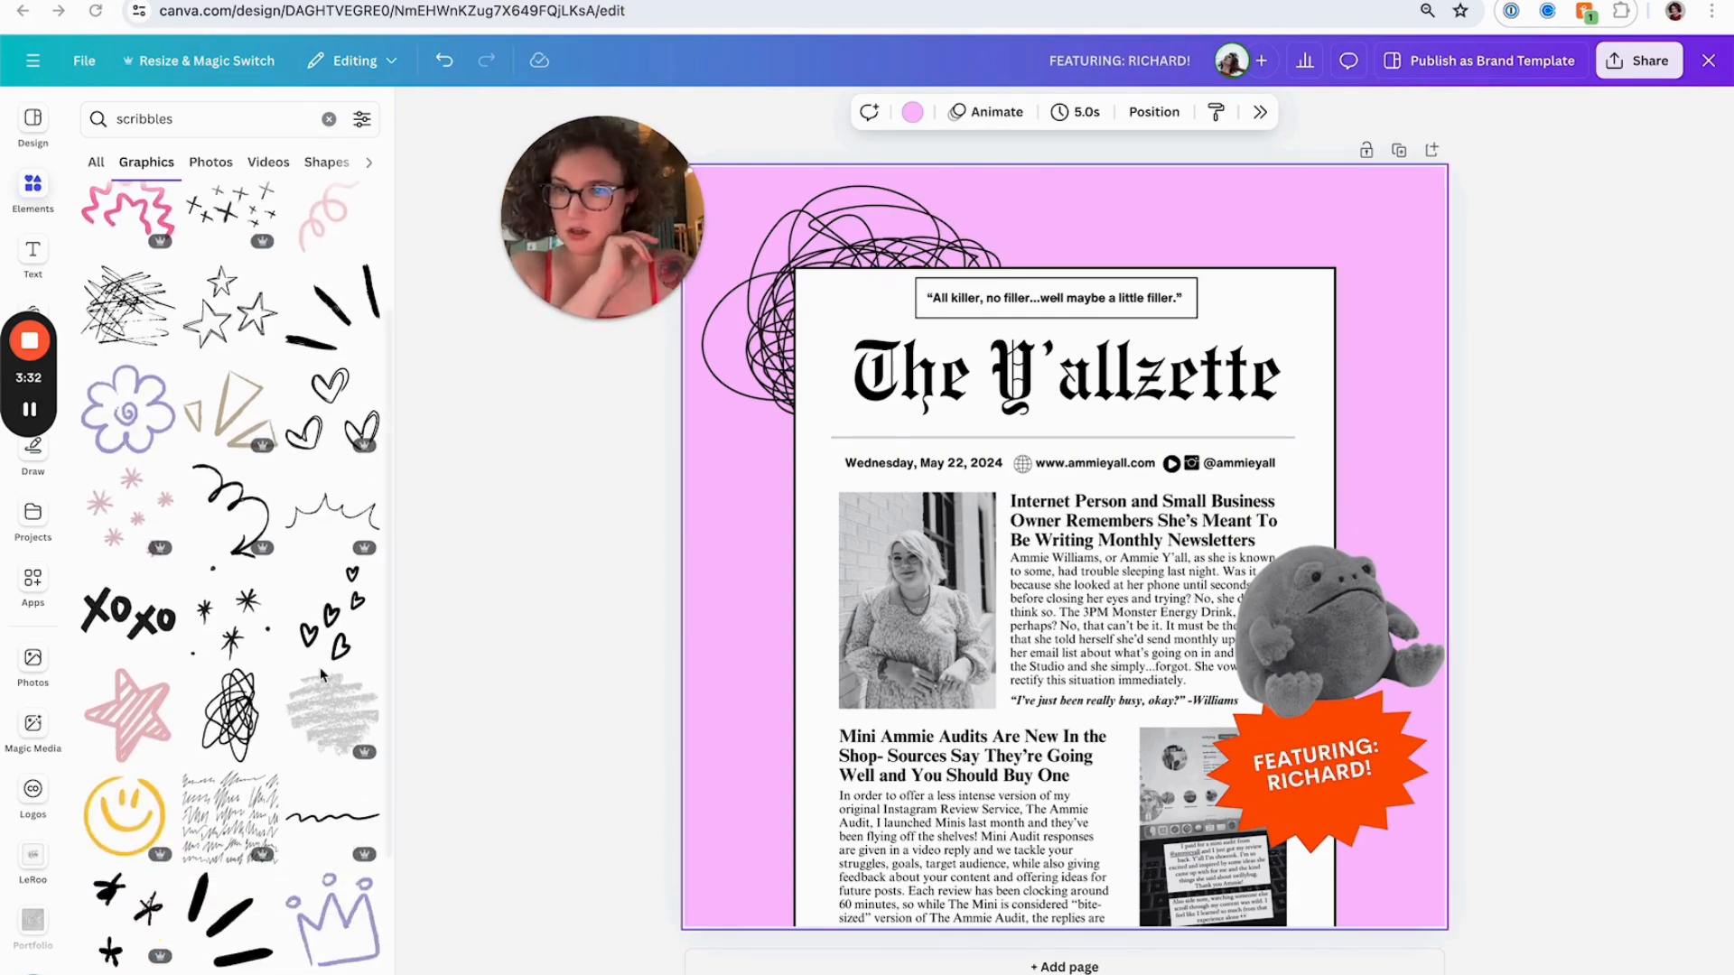
scroll(322, 674, down, 6)
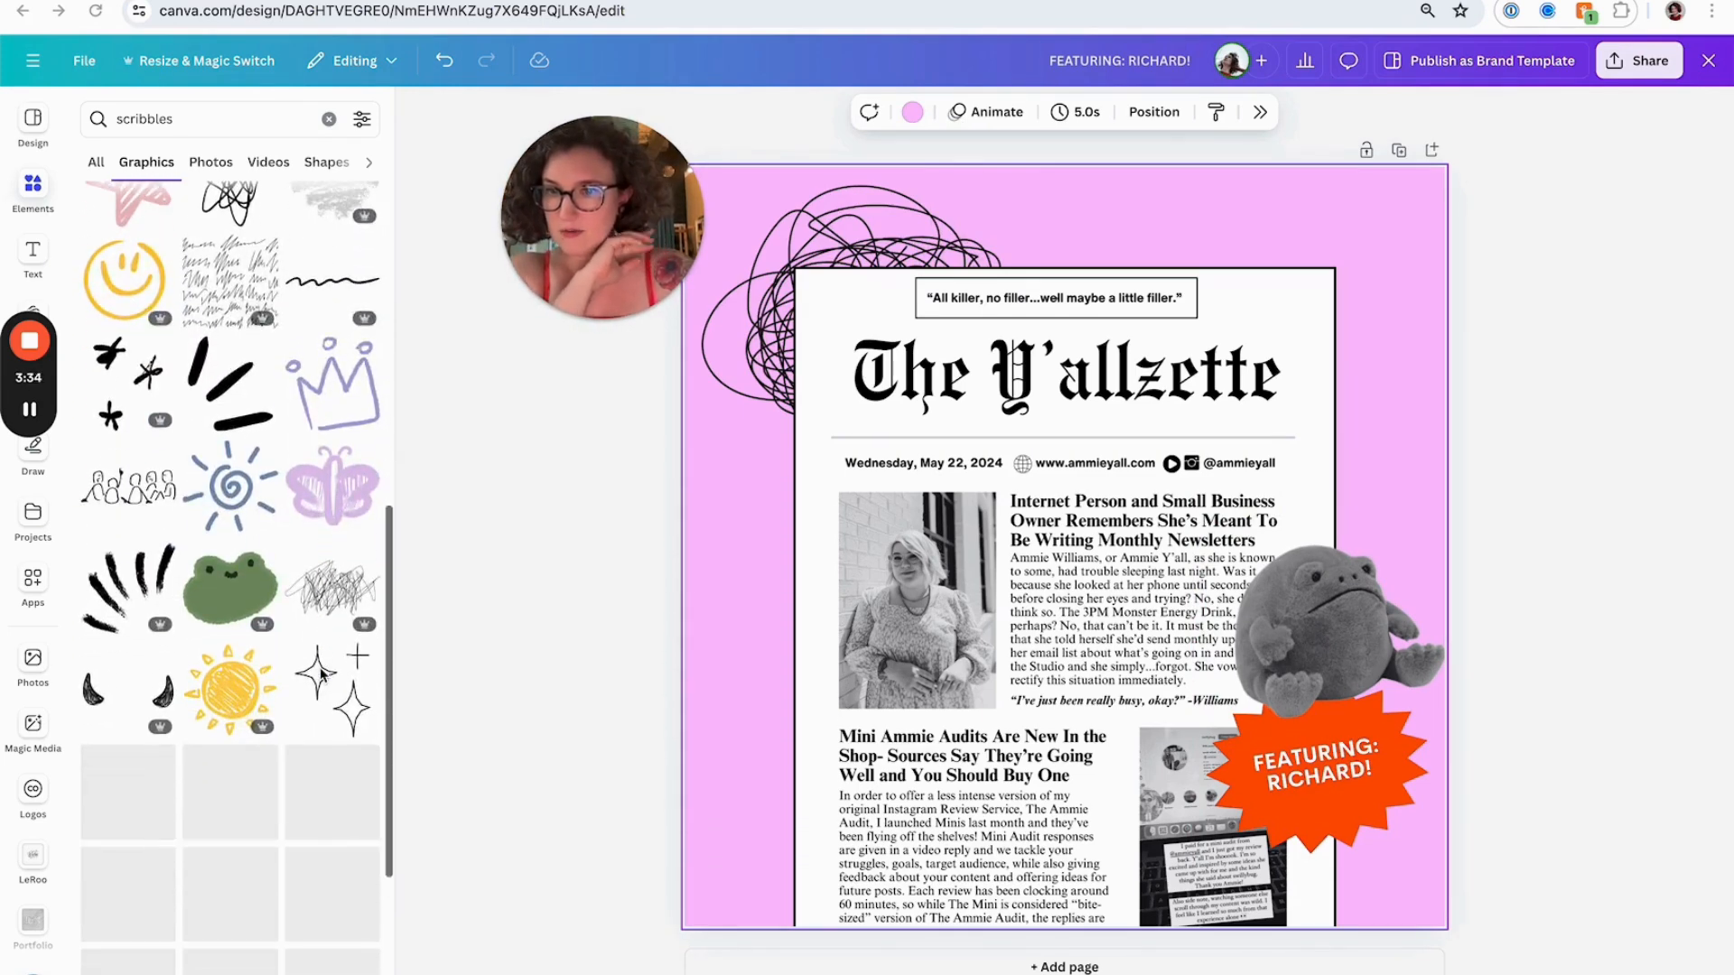
click(1684, 166)
Name the design "Yallzette Cover Image" and download it as a PNG
click(1163, 58)
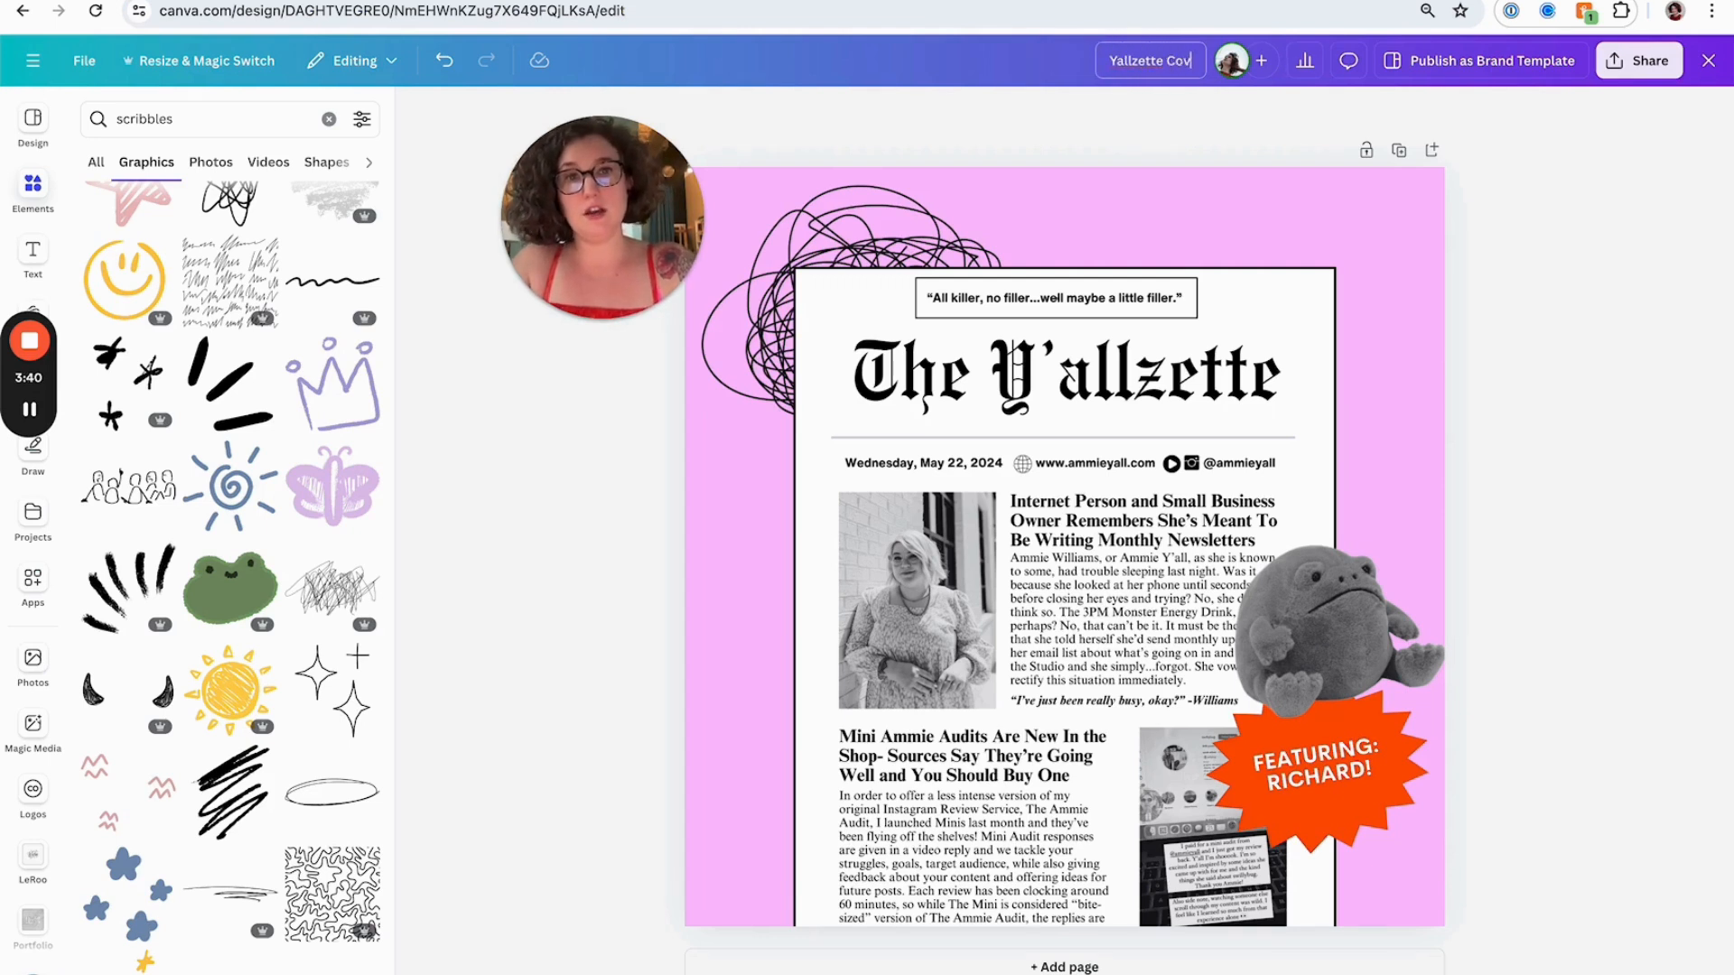
click(1638, 60)
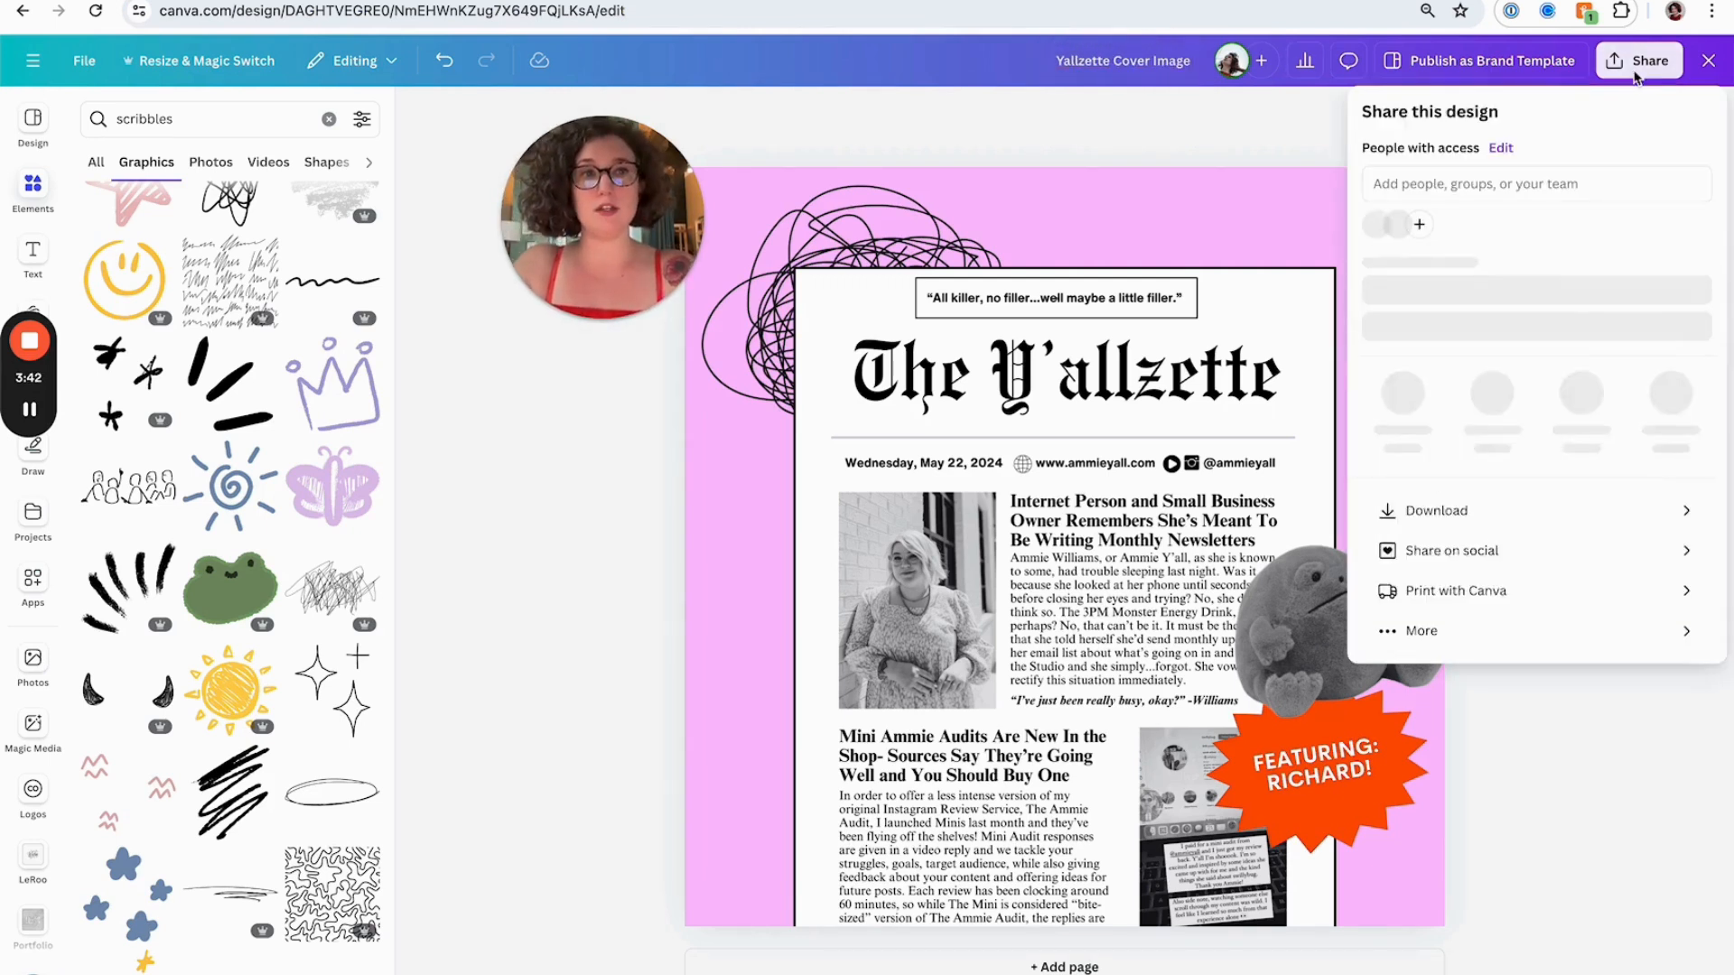
click(1436, 522)
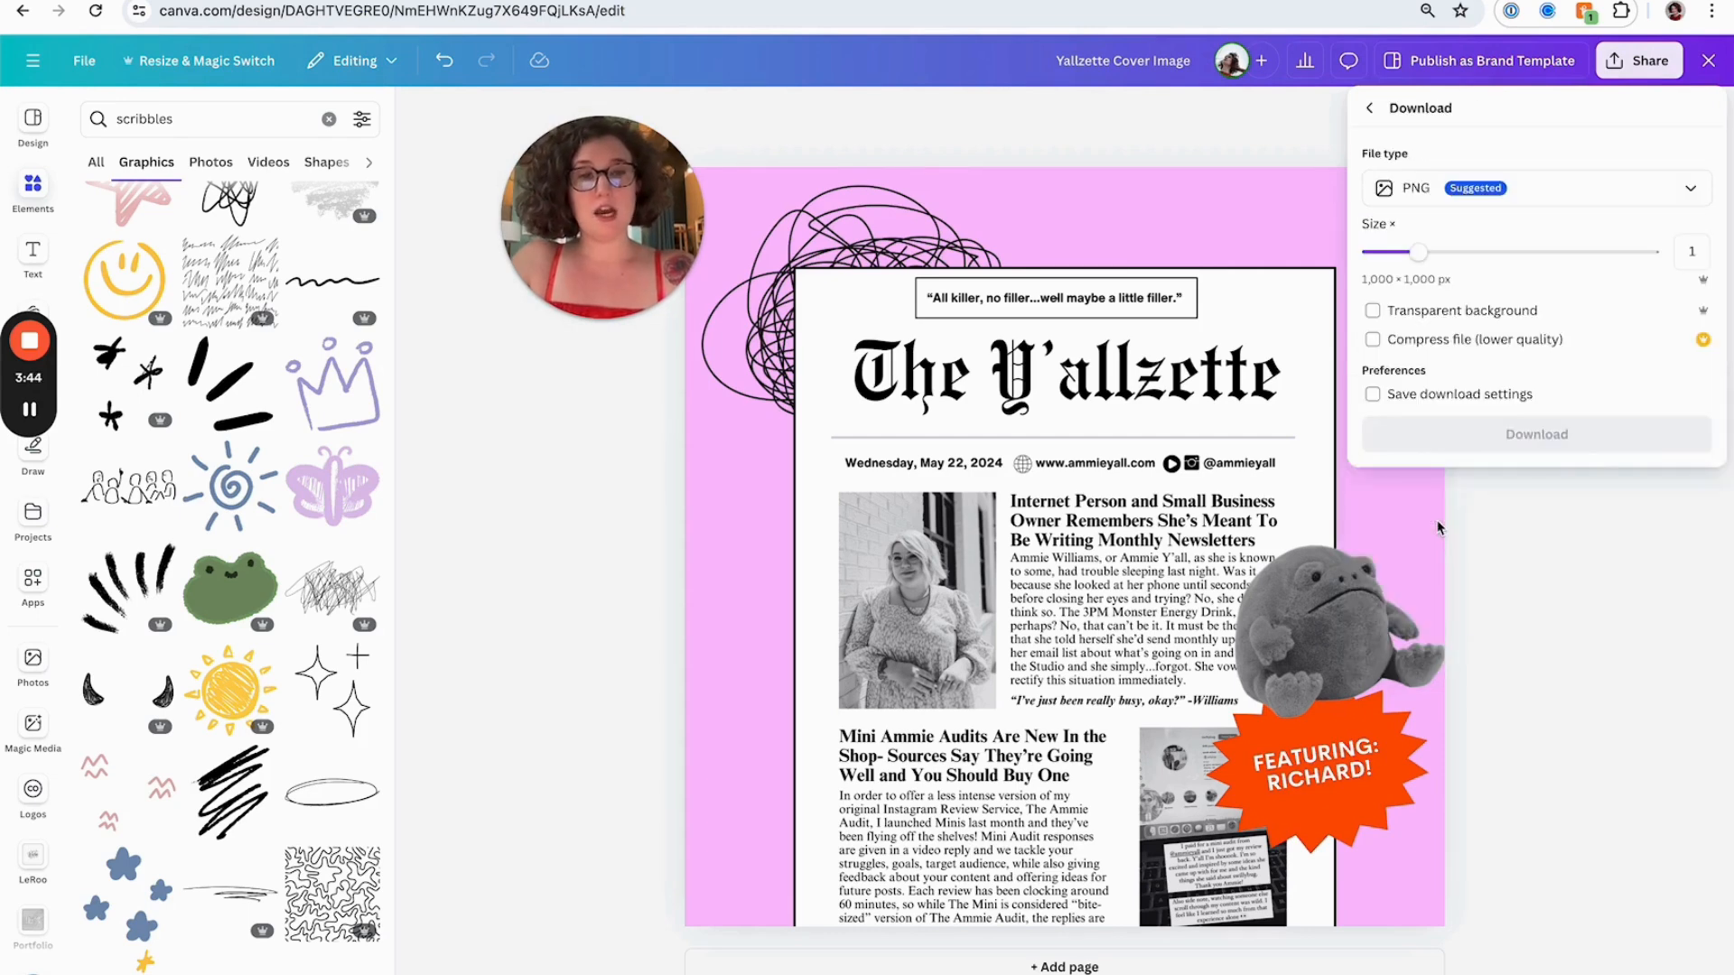
click(1446, 433)
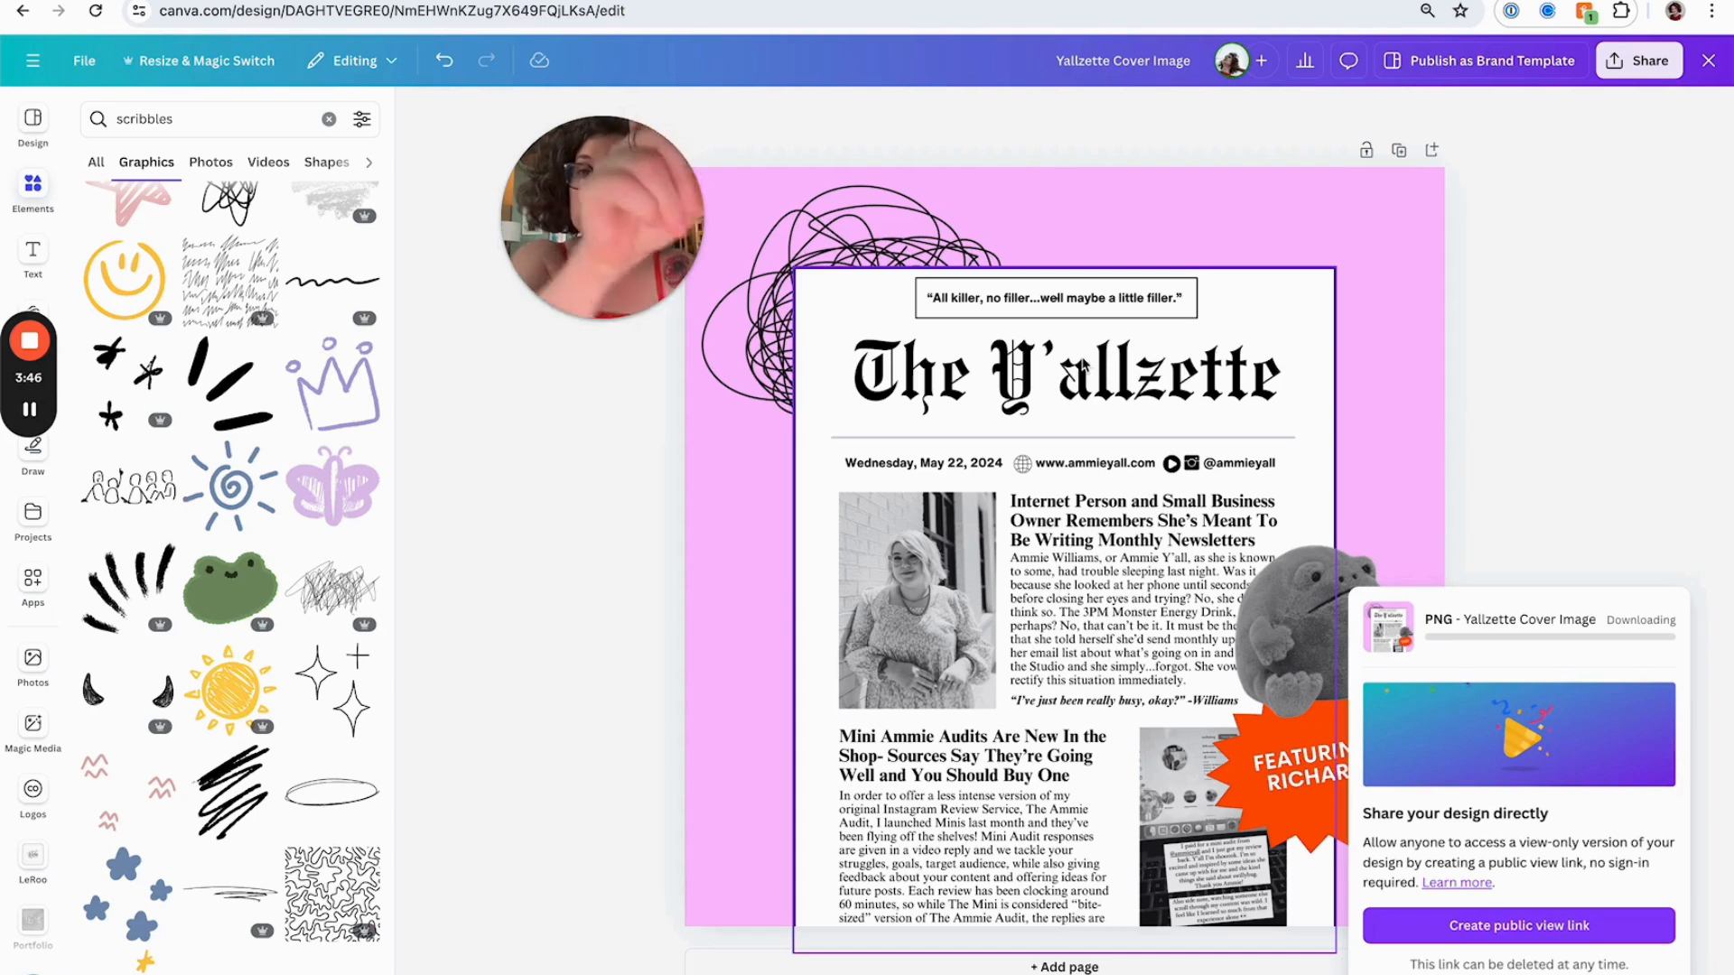
Save the downloaded PNG to the Desktop folder
drag(612, 271, 749, 219)
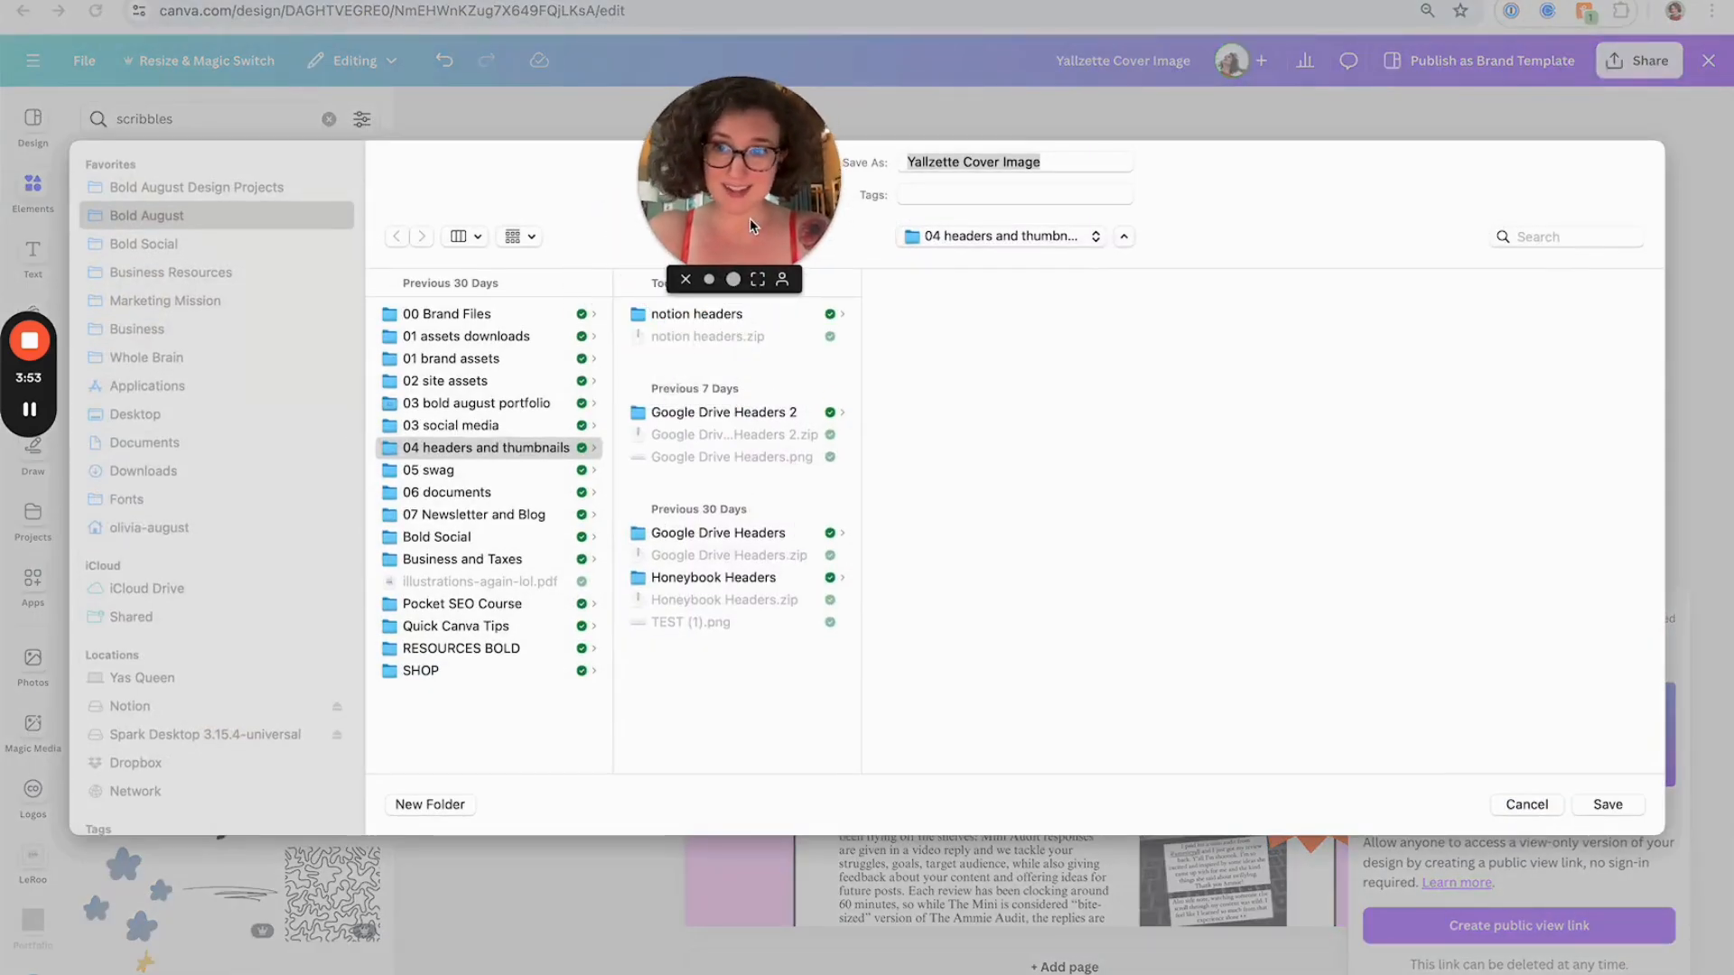
click(145, 418)
key(Return)
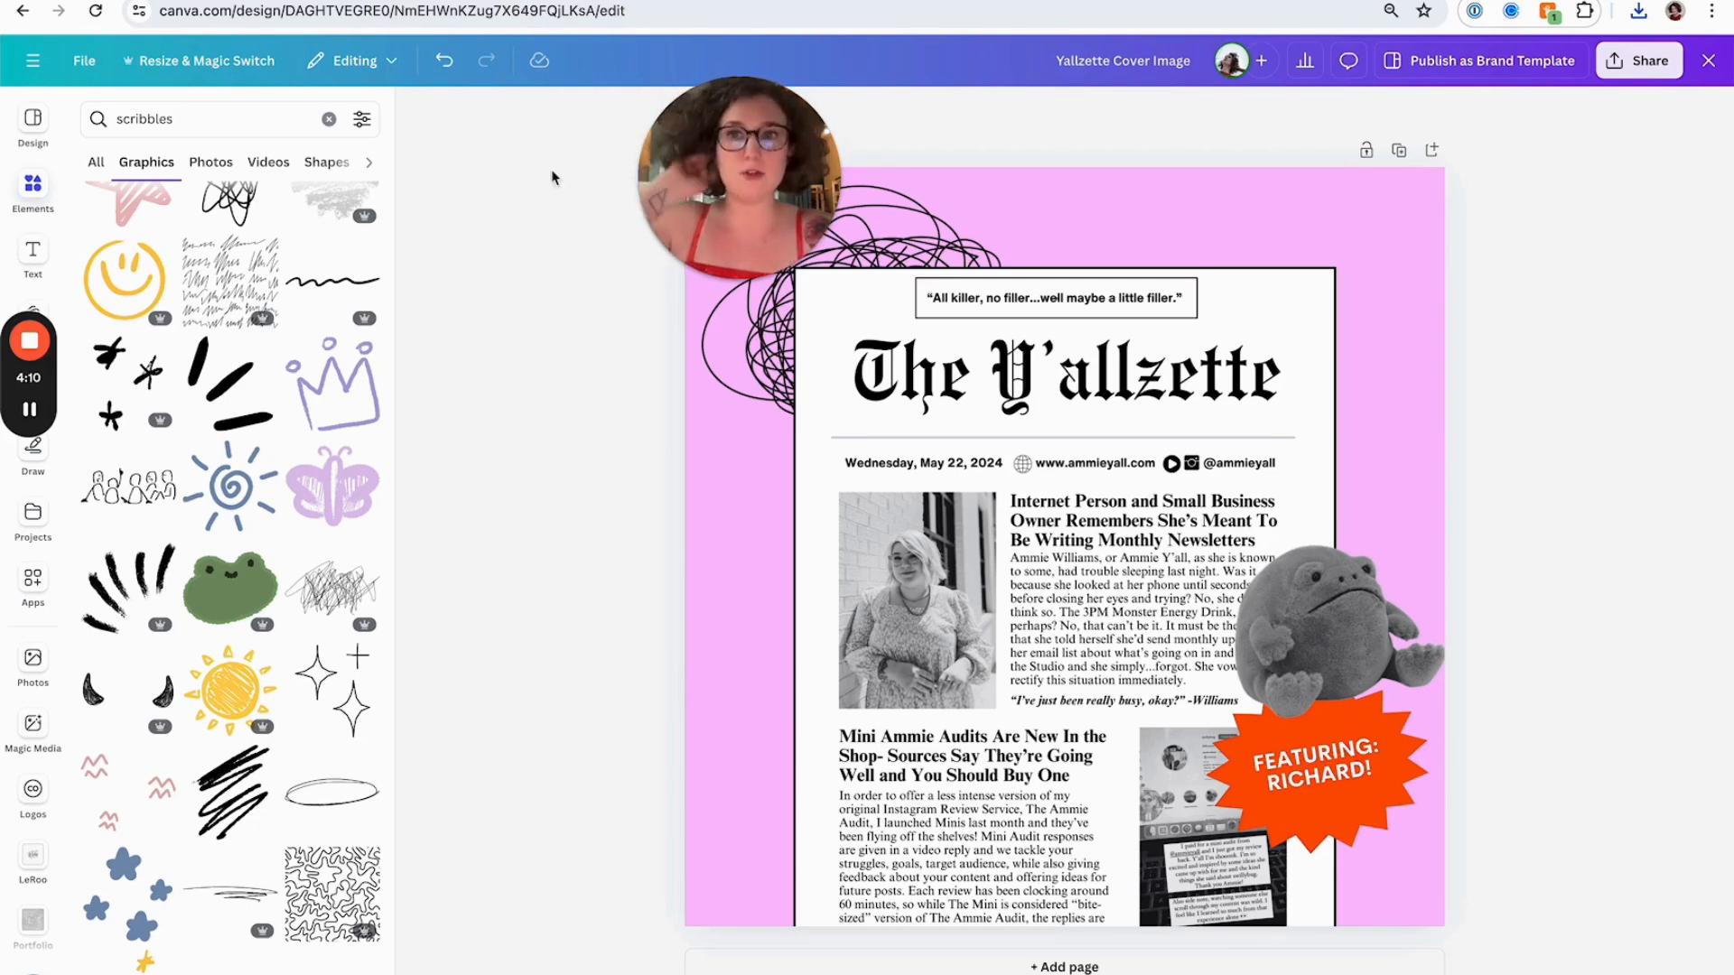
drag(654, 144, 626, 289)
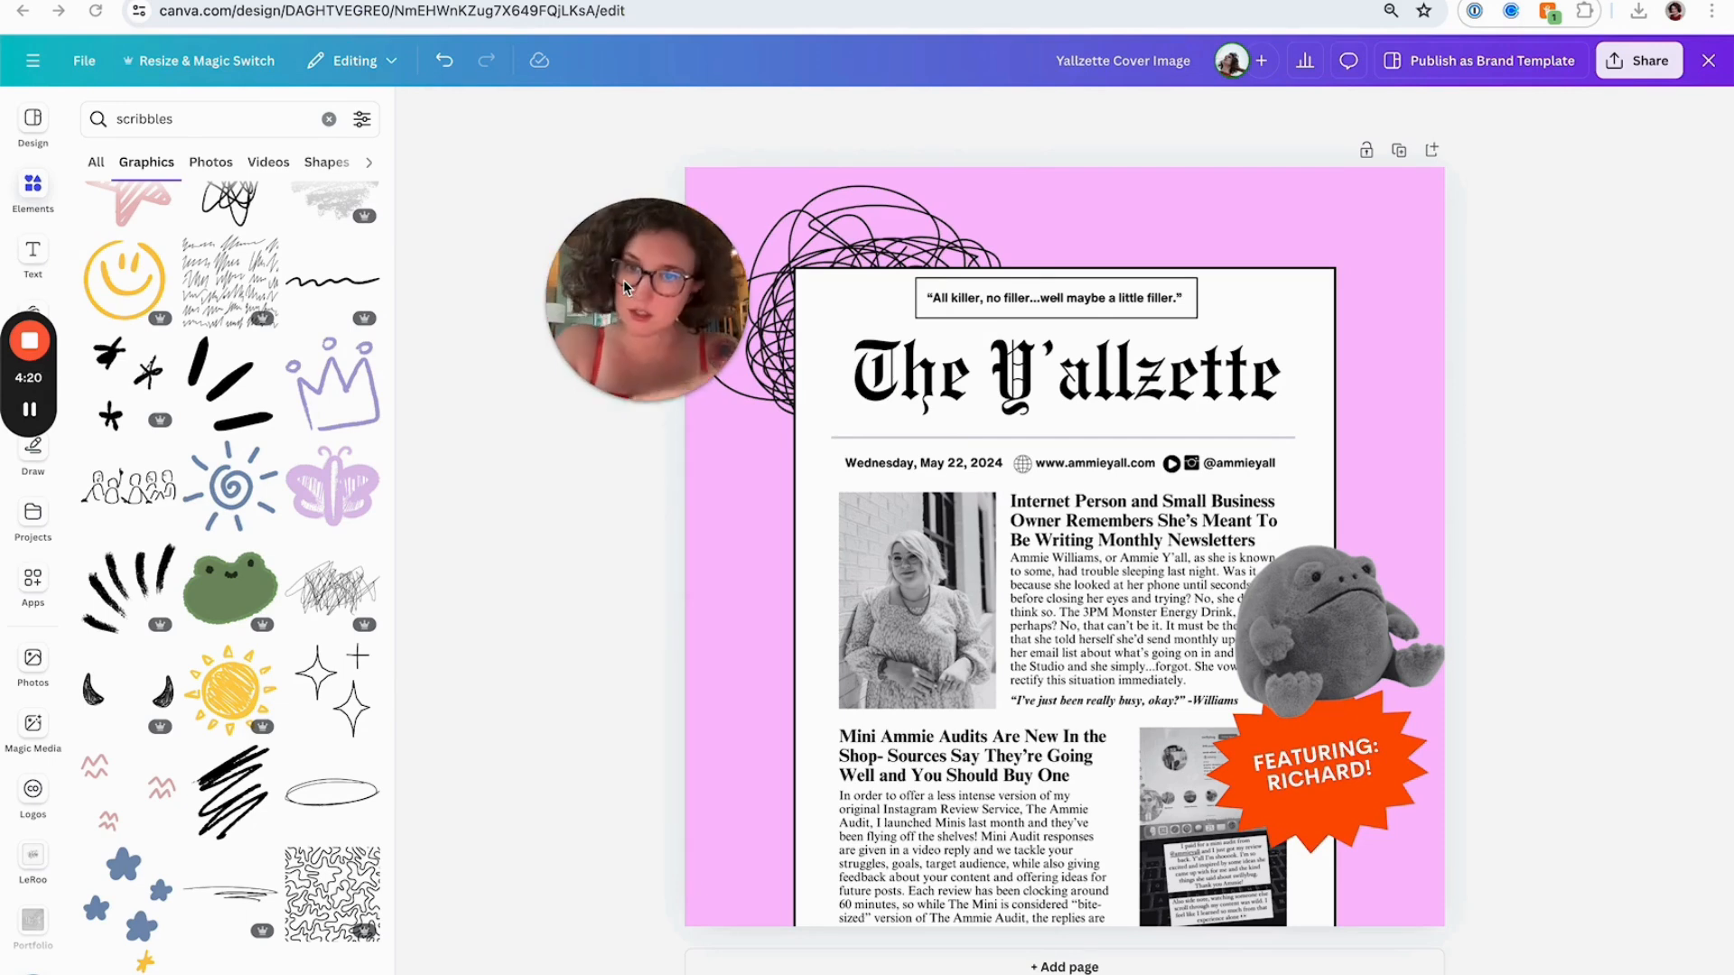
drag(623, 280, 555, 233)
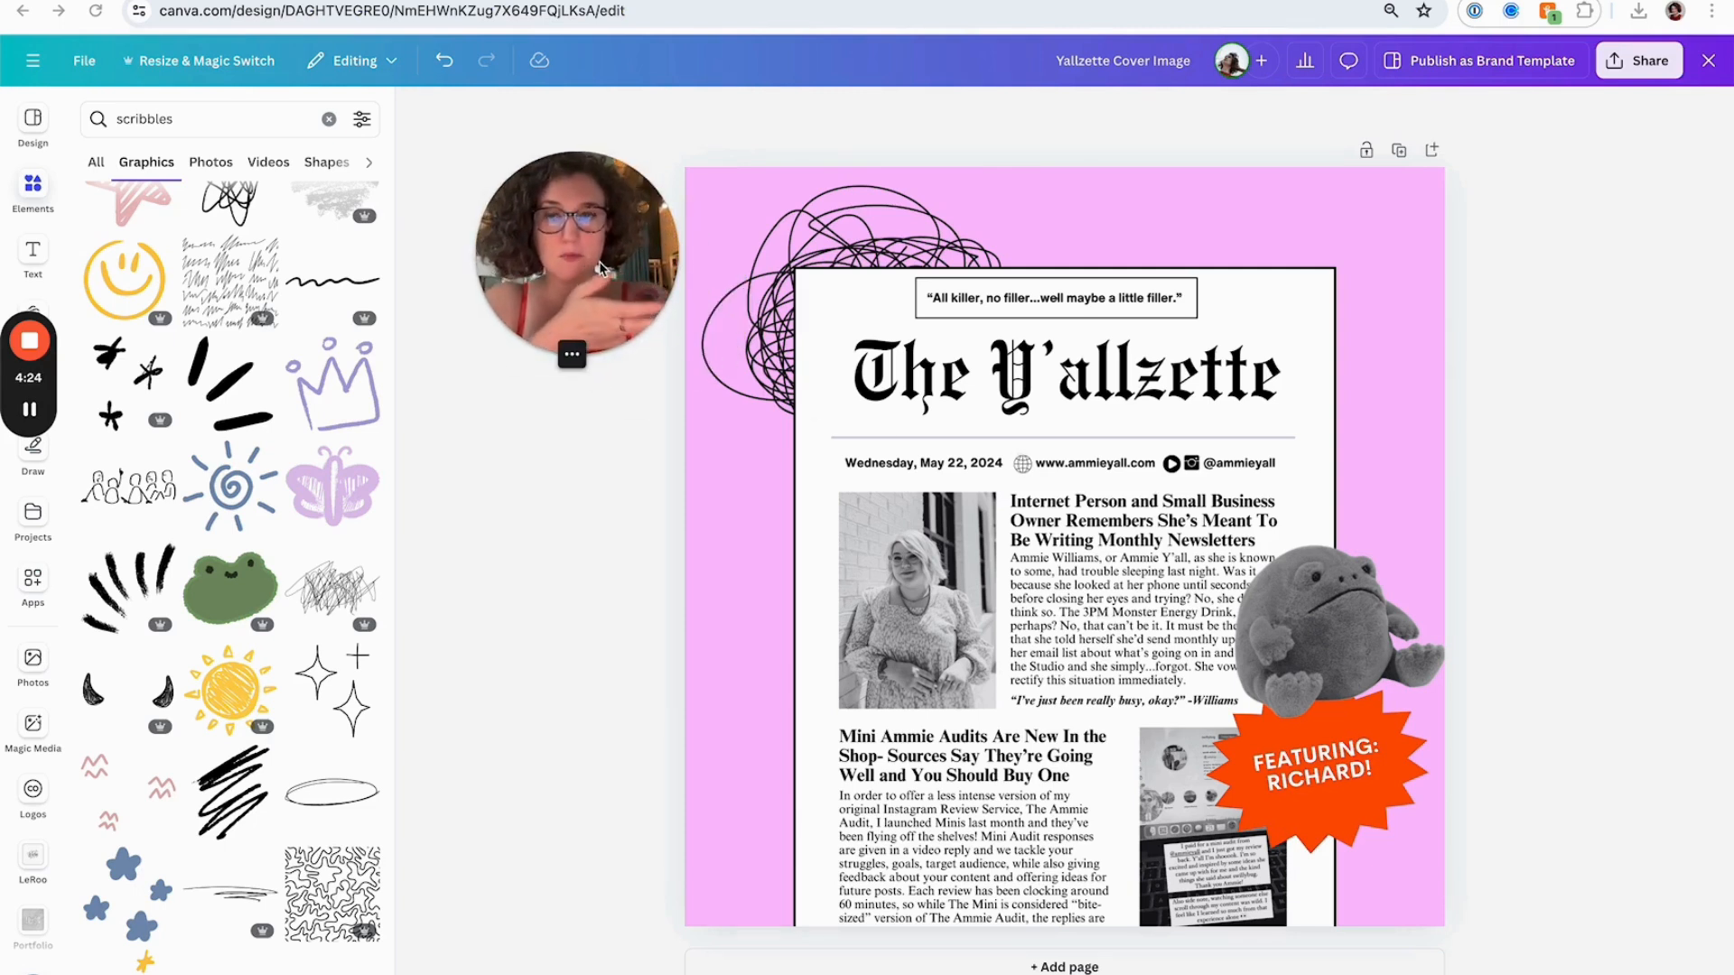
Switch to the live newsletter signup page, then to the Squarespace site editor and browse the list of site pages
drag(600, 267, 485, 256)
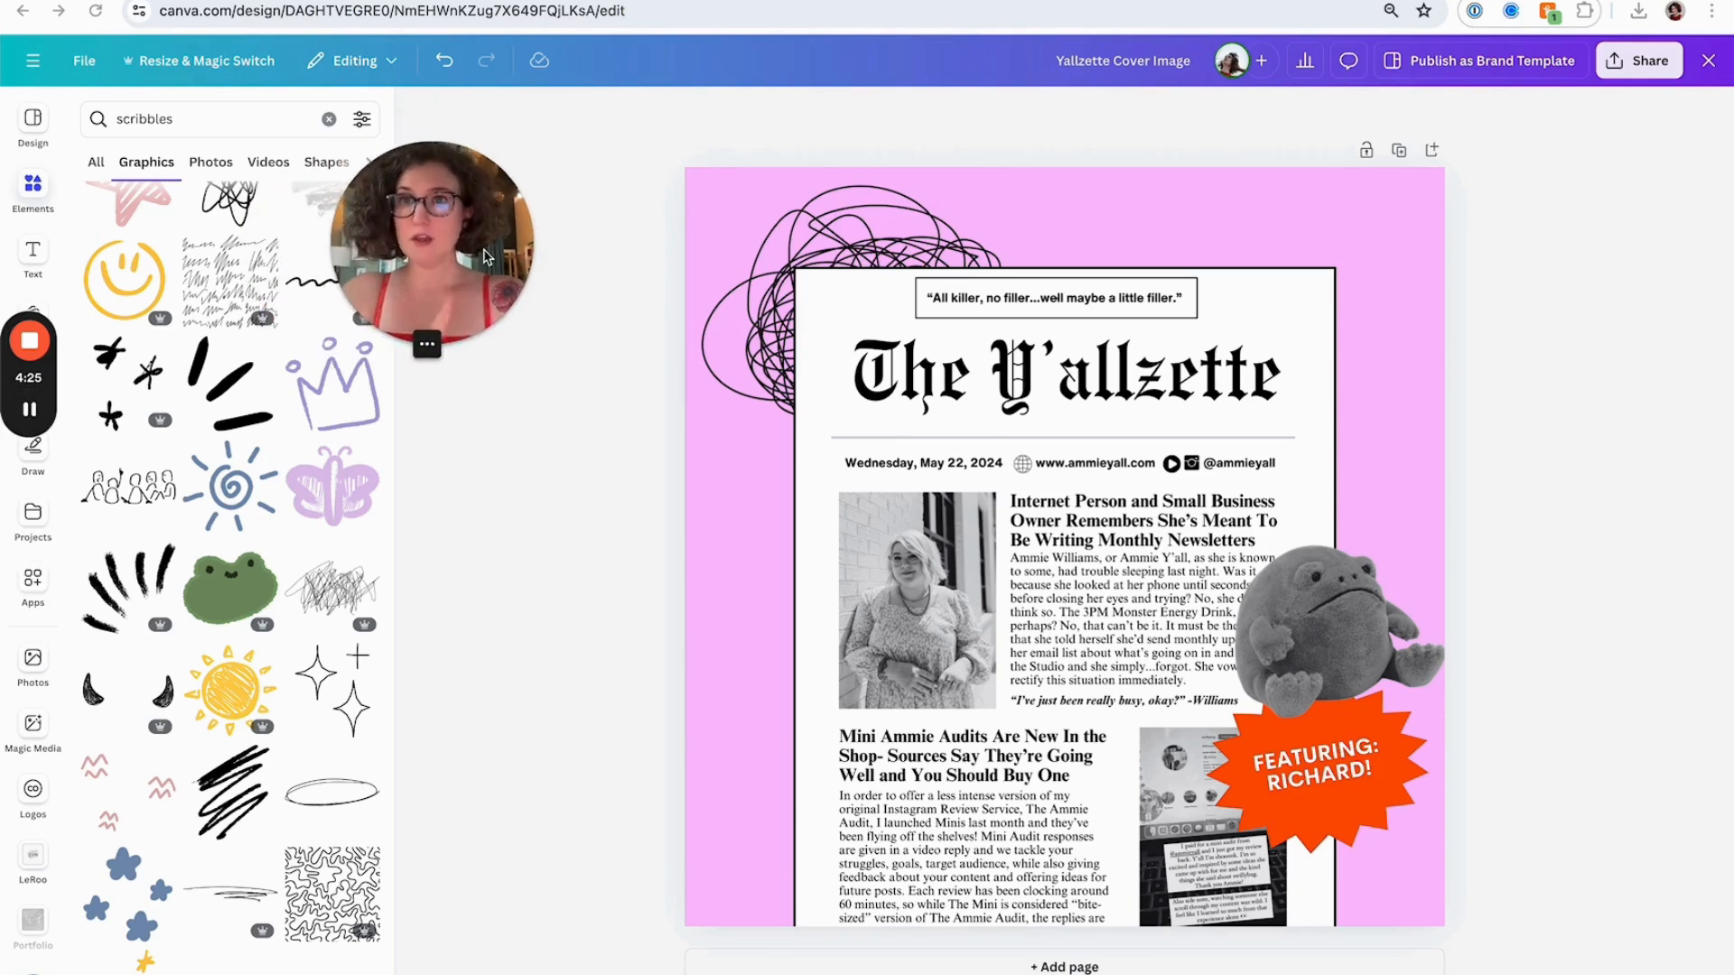
click(398, 1)
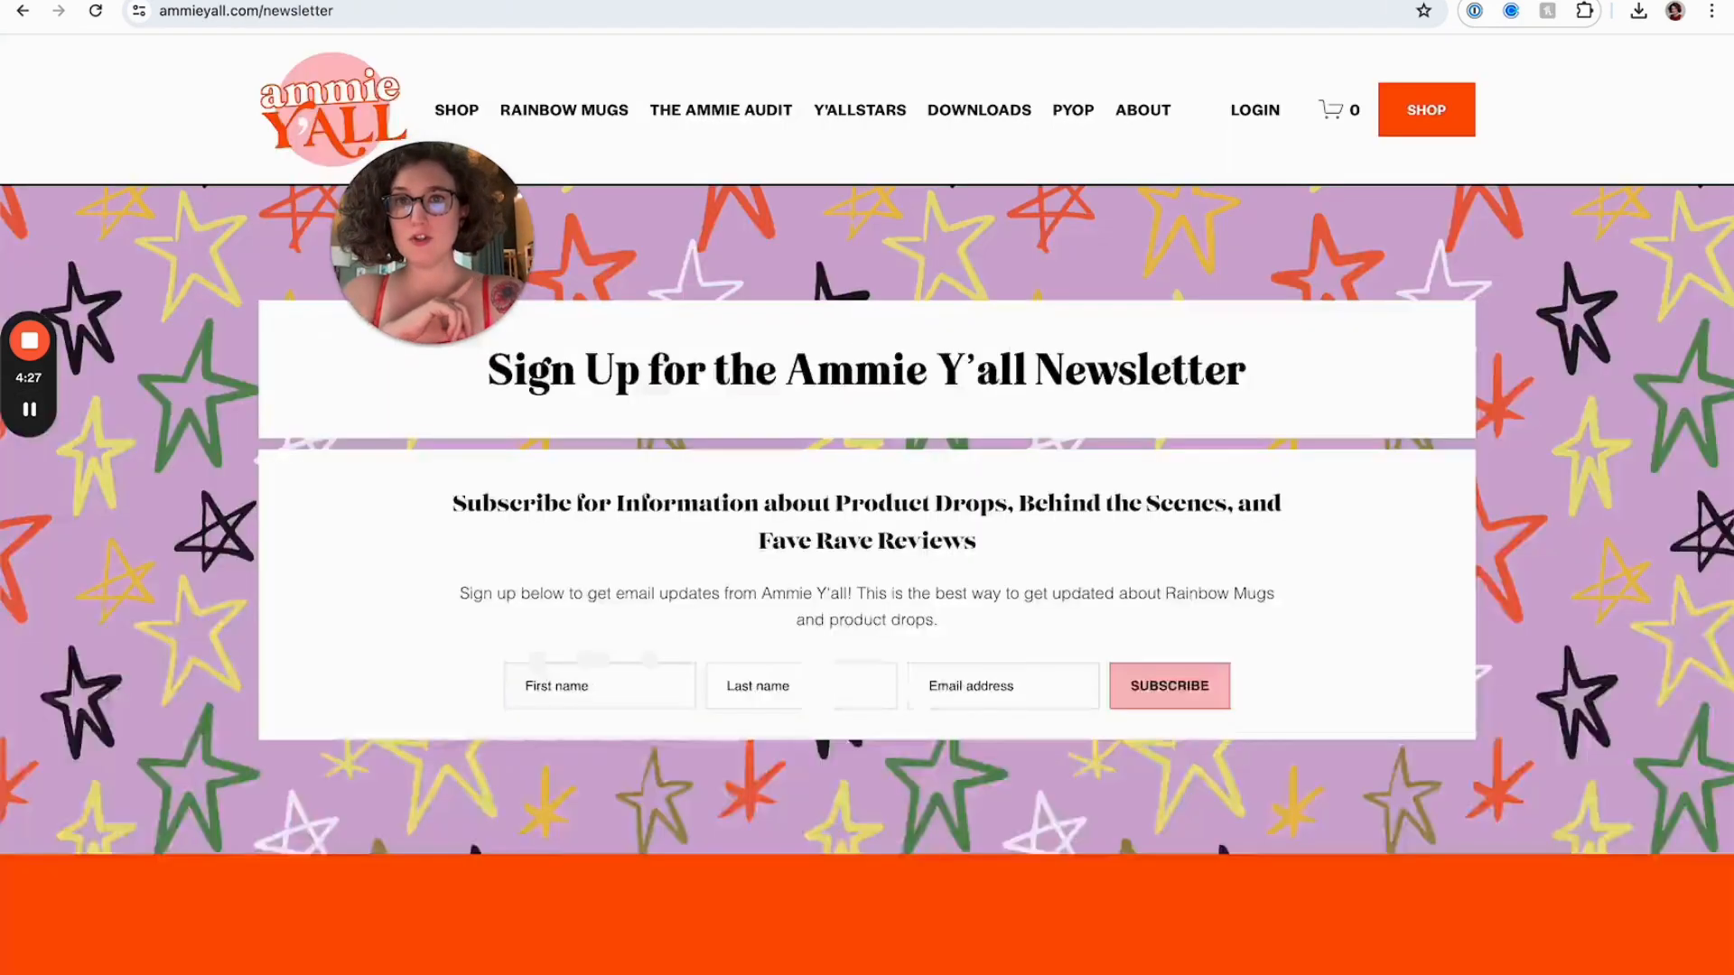
click(396, 1)
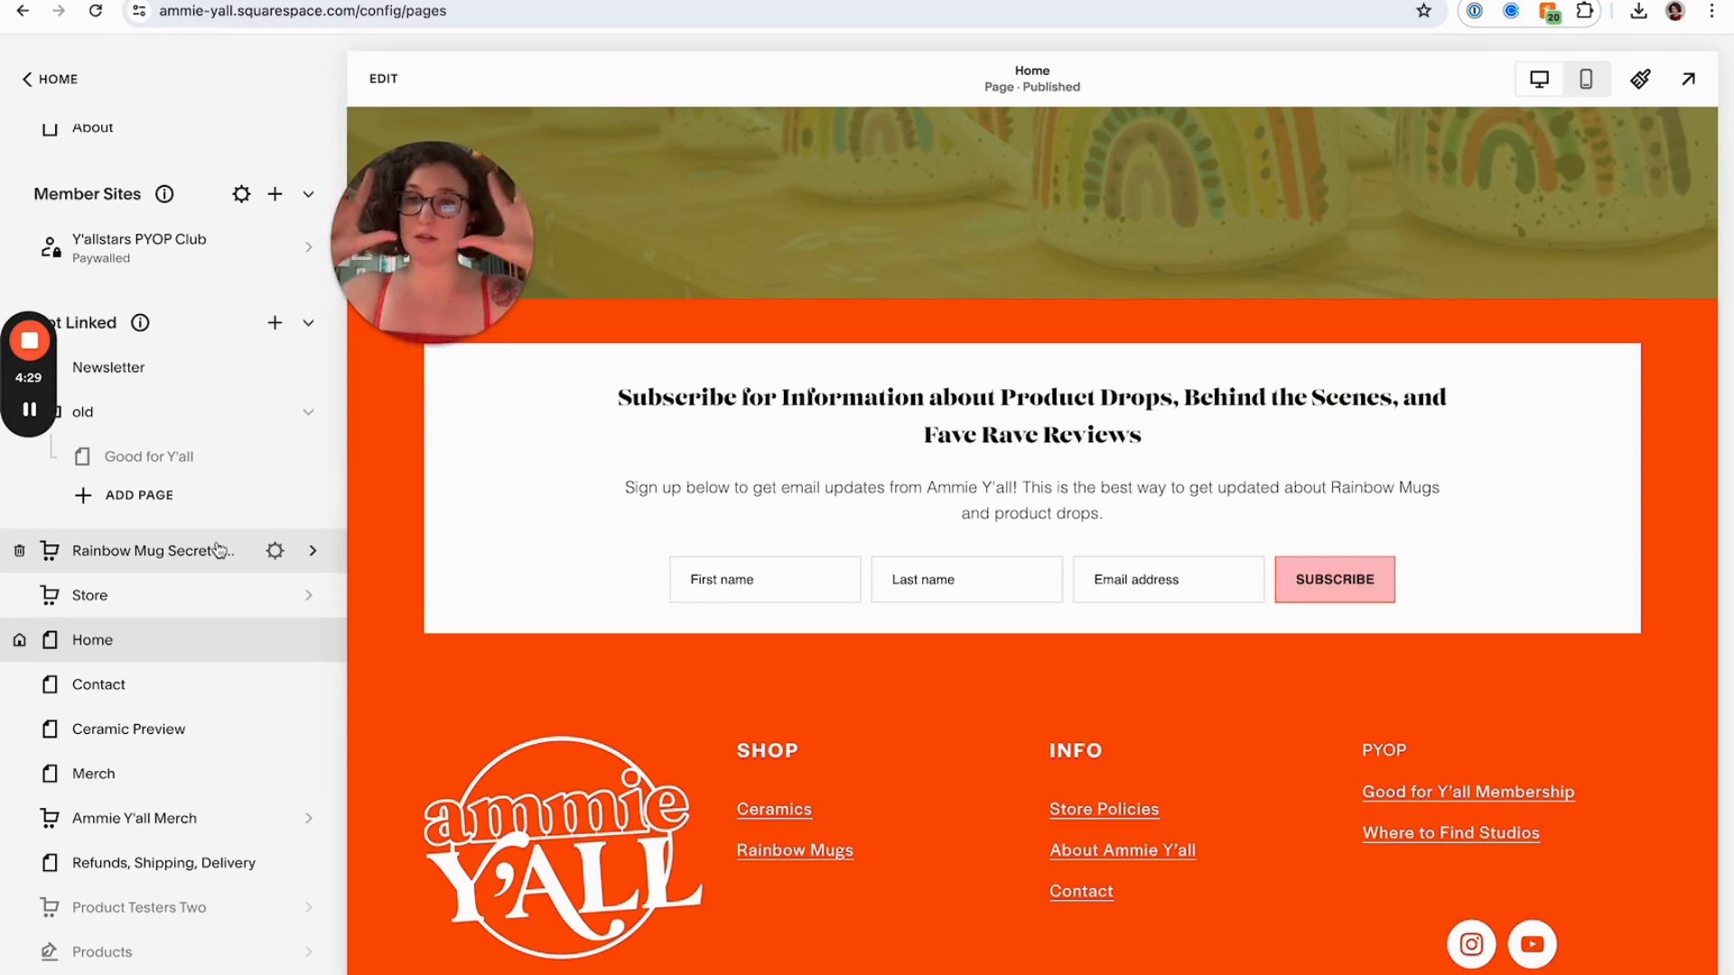
scroll(219, 550, up, 2)
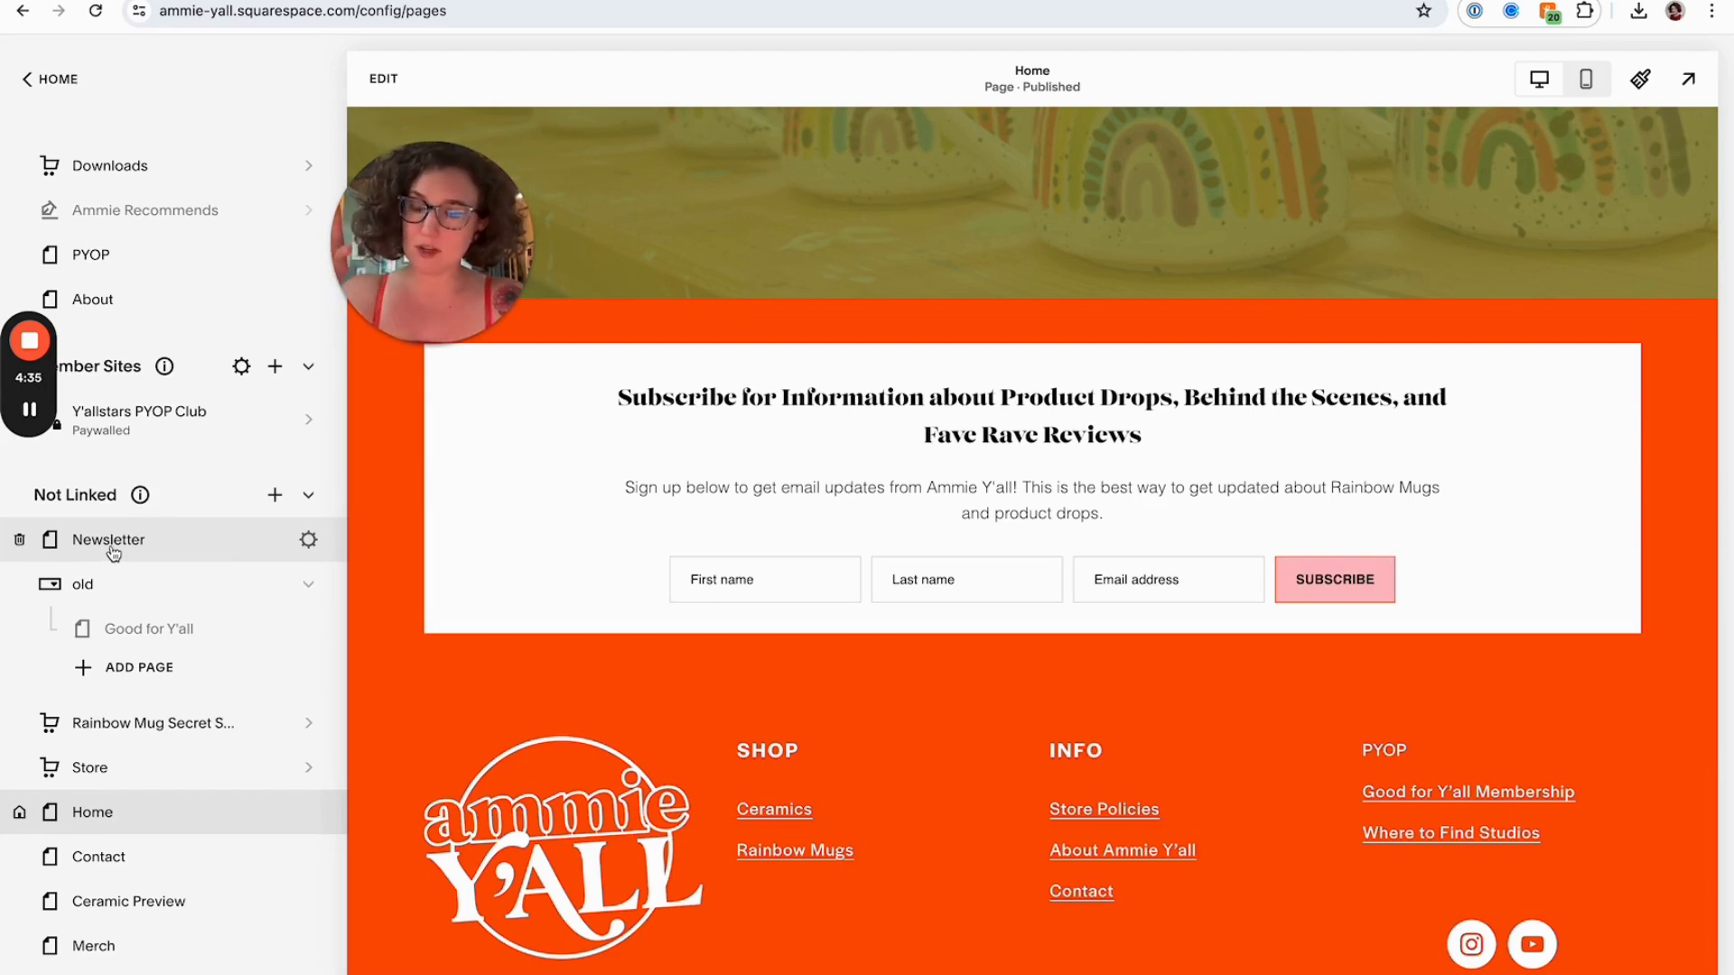
scroll(113, 553, up, 1)
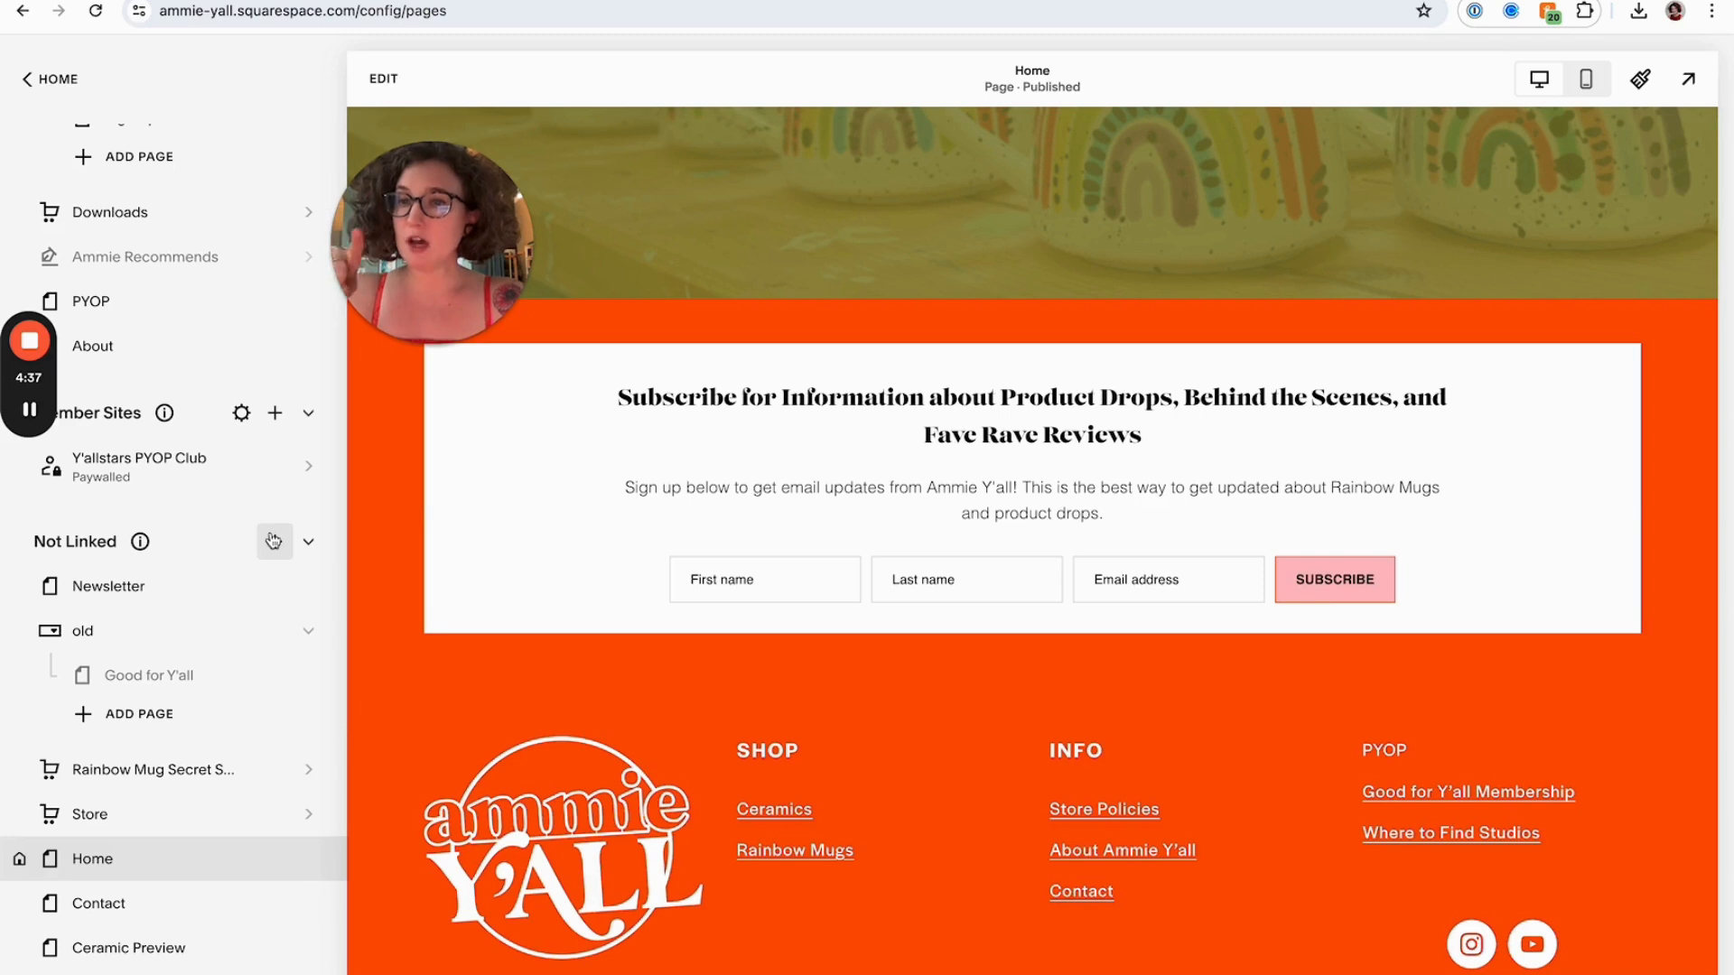
drag(432, 237, 470, 231)
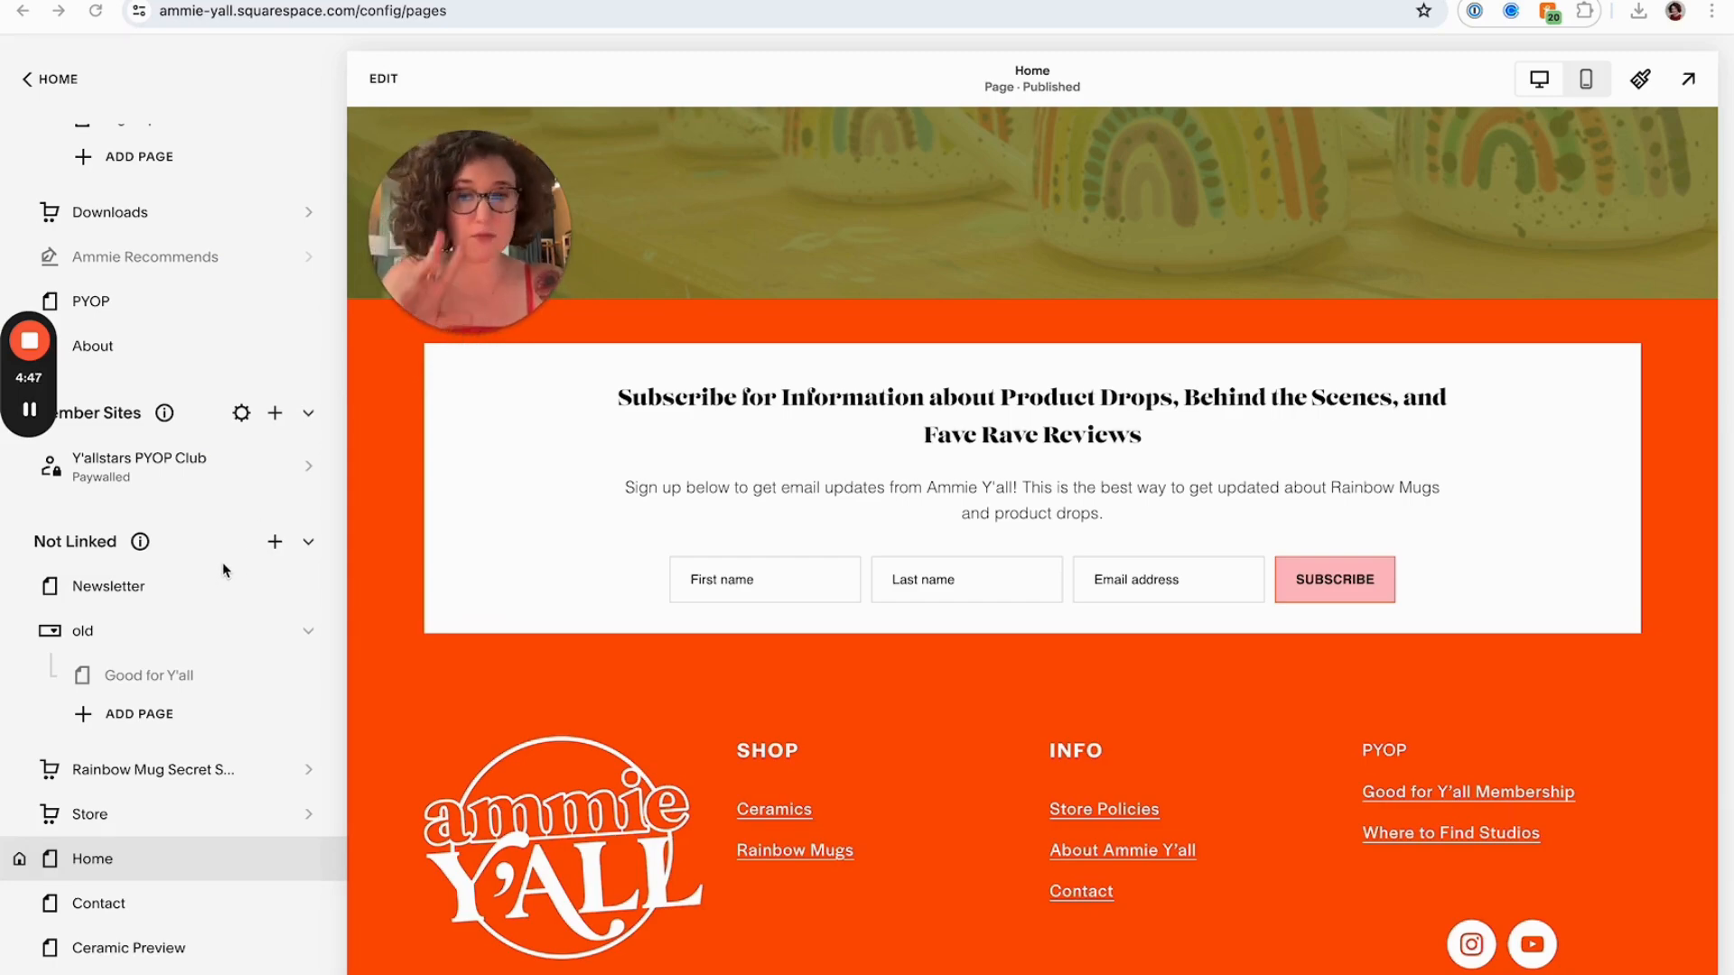
scroll(636, 491, up, 10)
scroll(637, 491, up, 15)
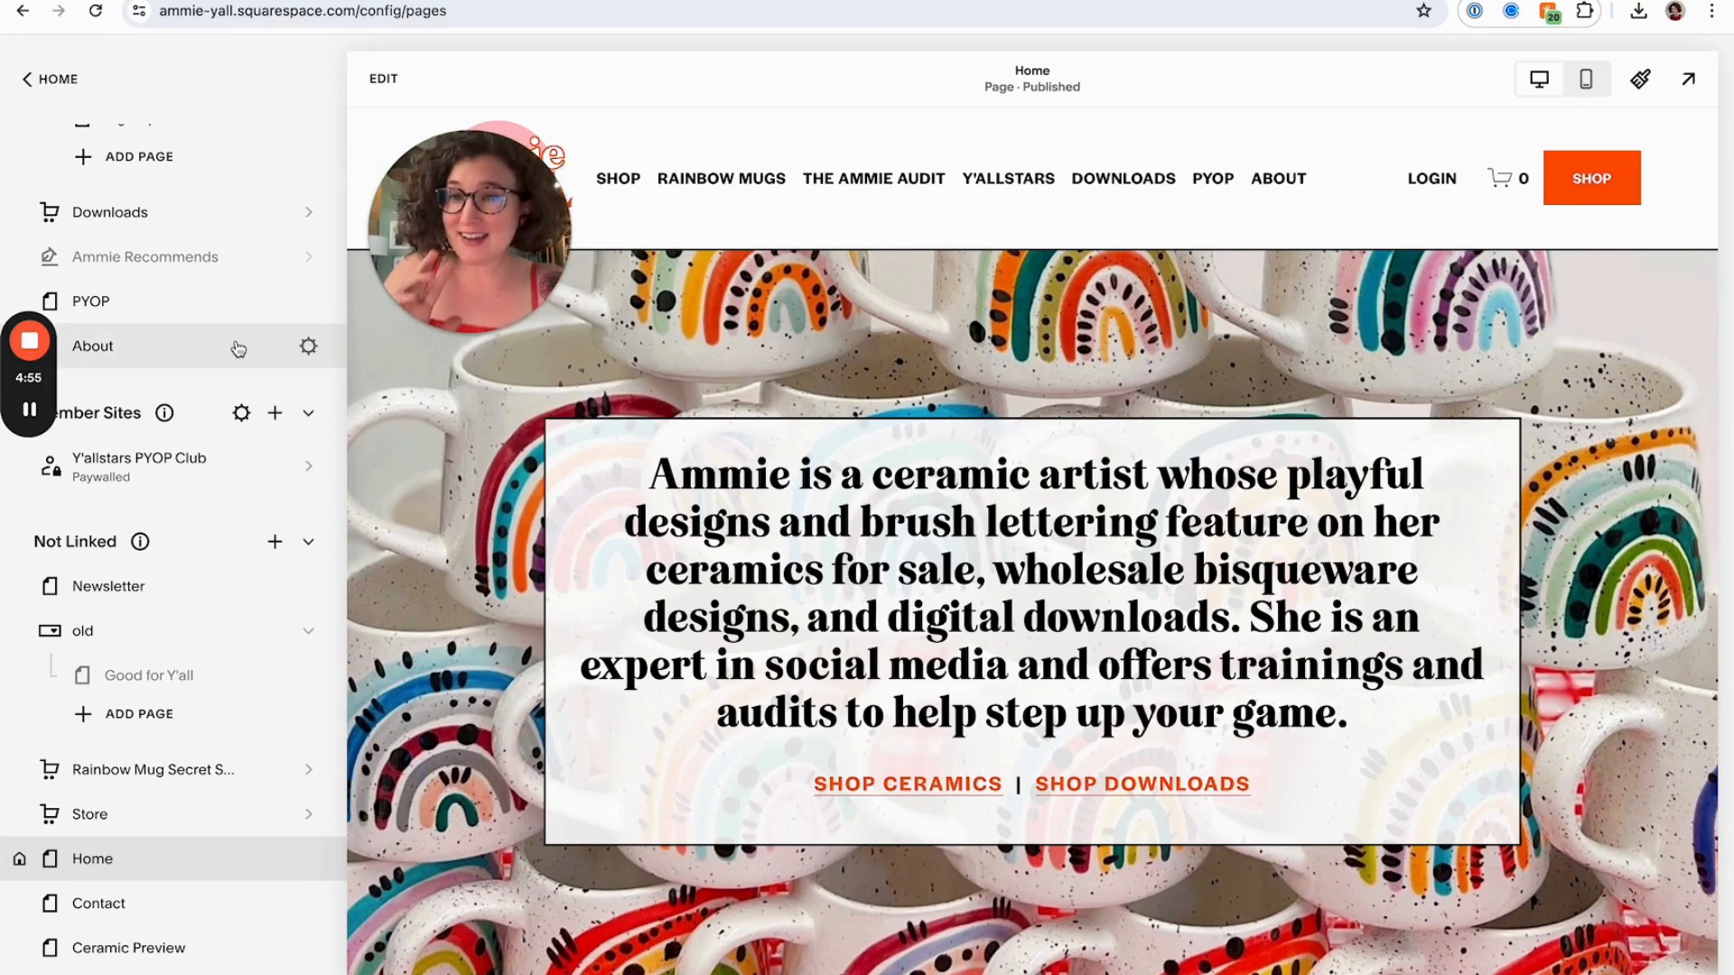
scroll(228, 632, down, 2)
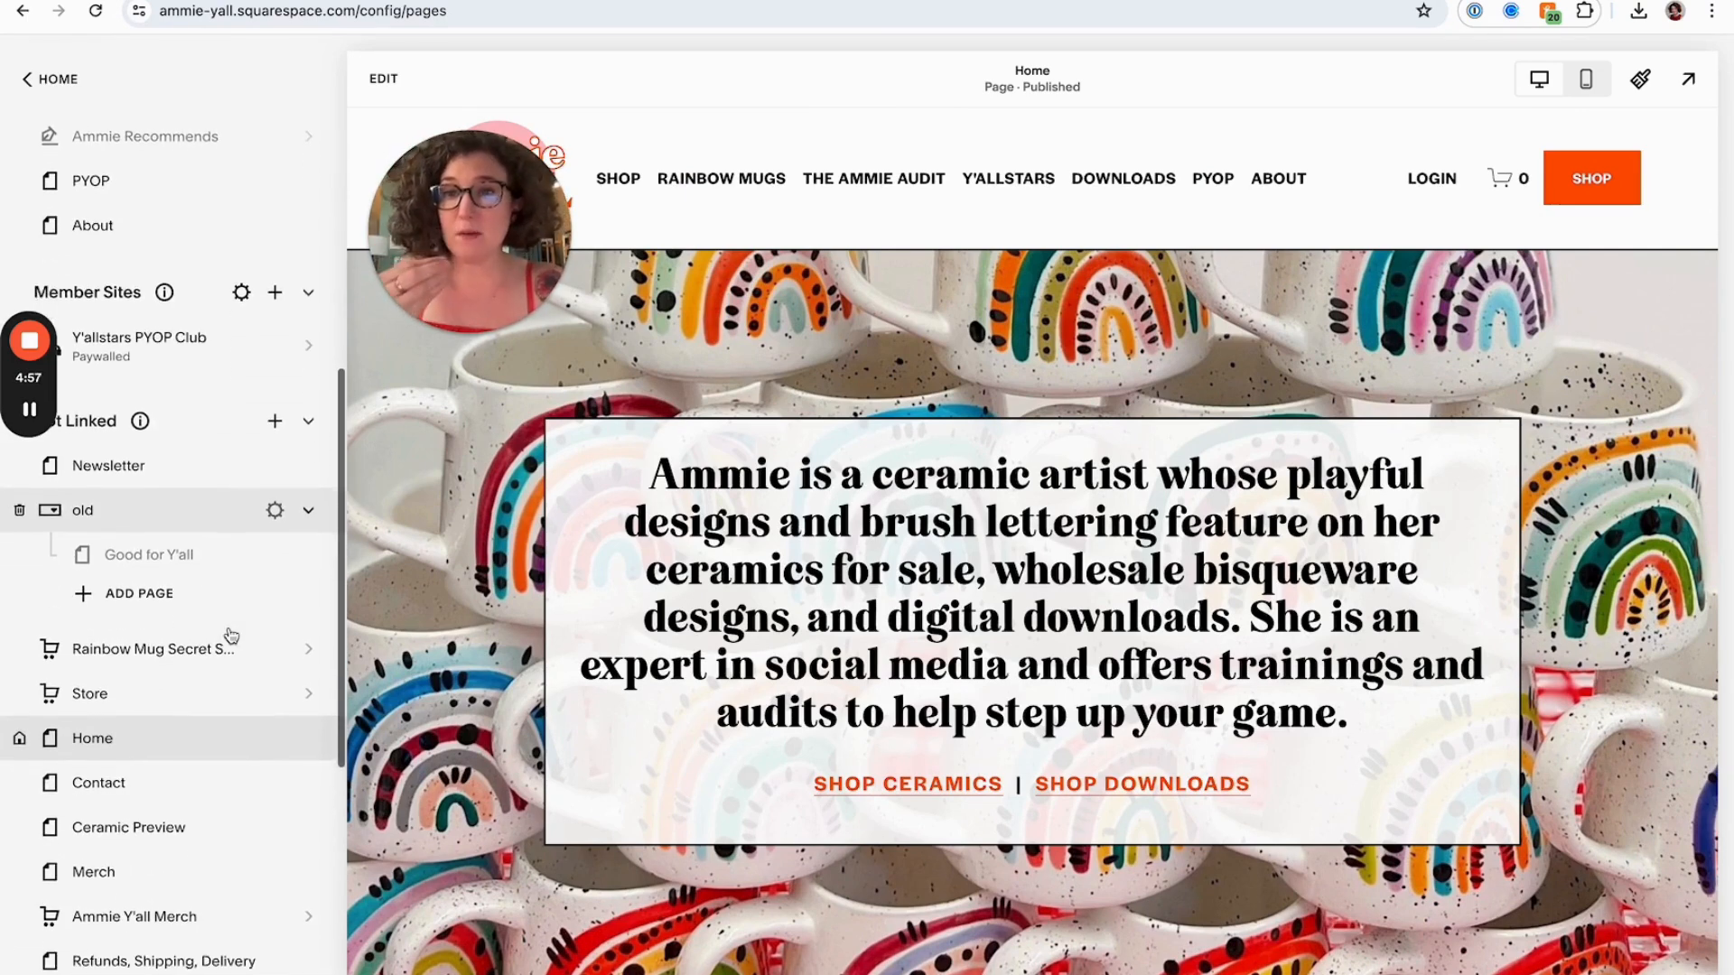
scroll(231, 634, down, 3)
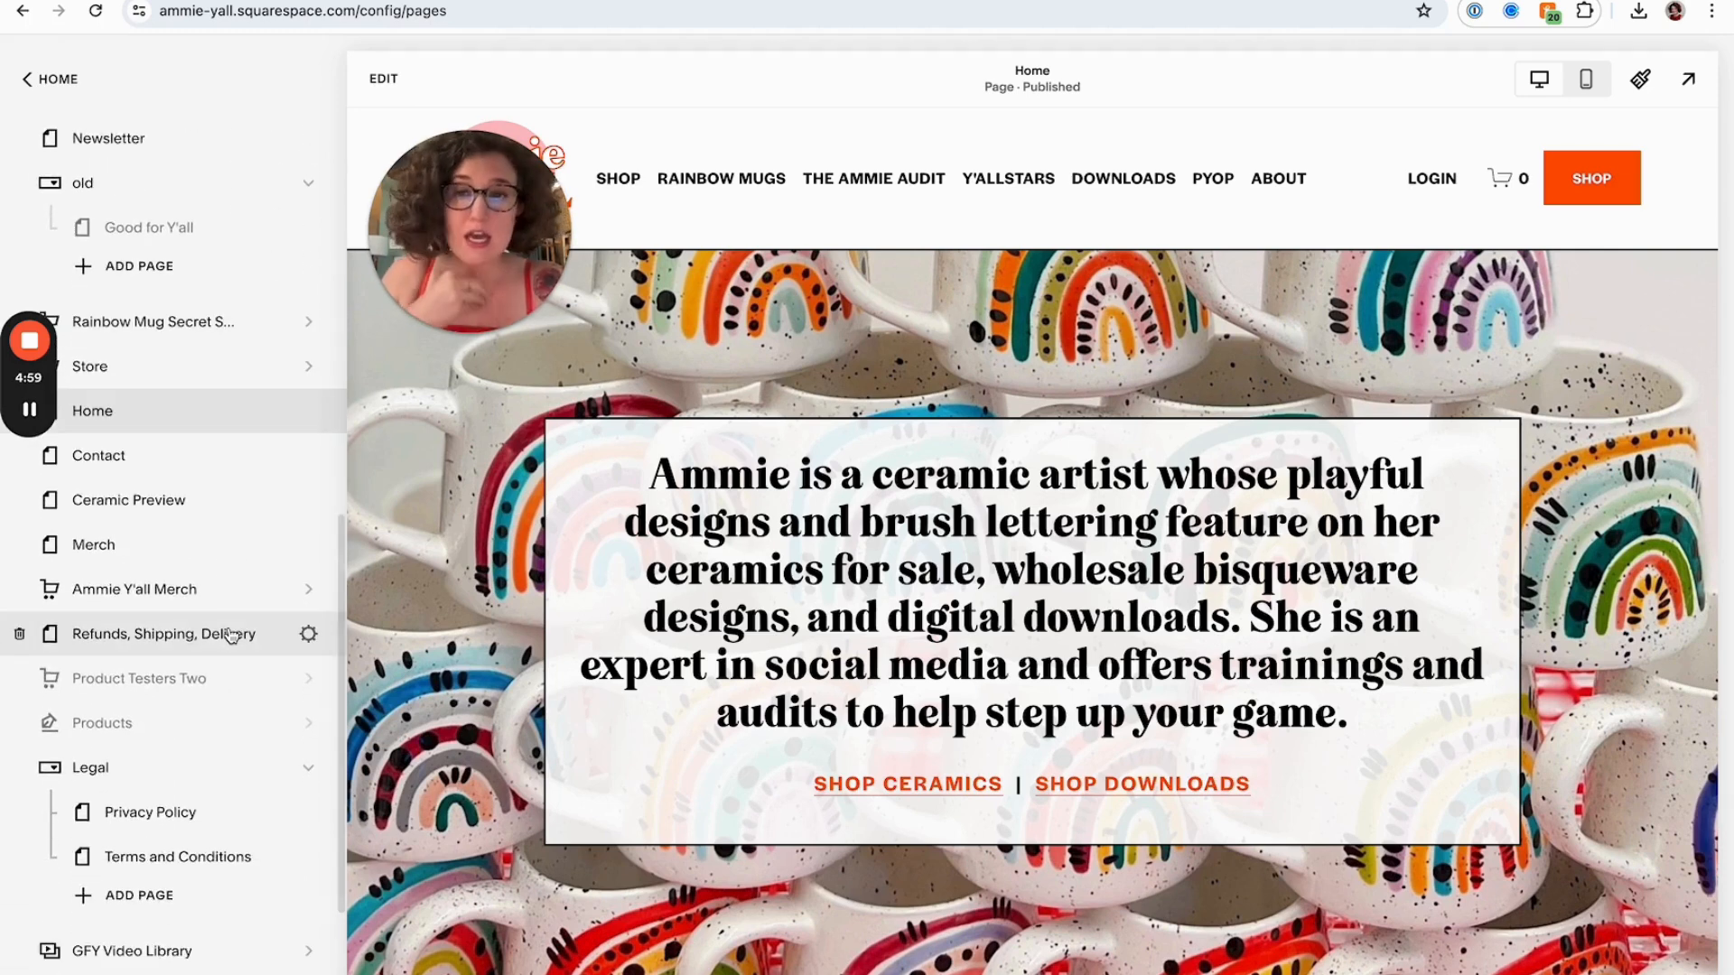
scroll(231, 635, down, 1)
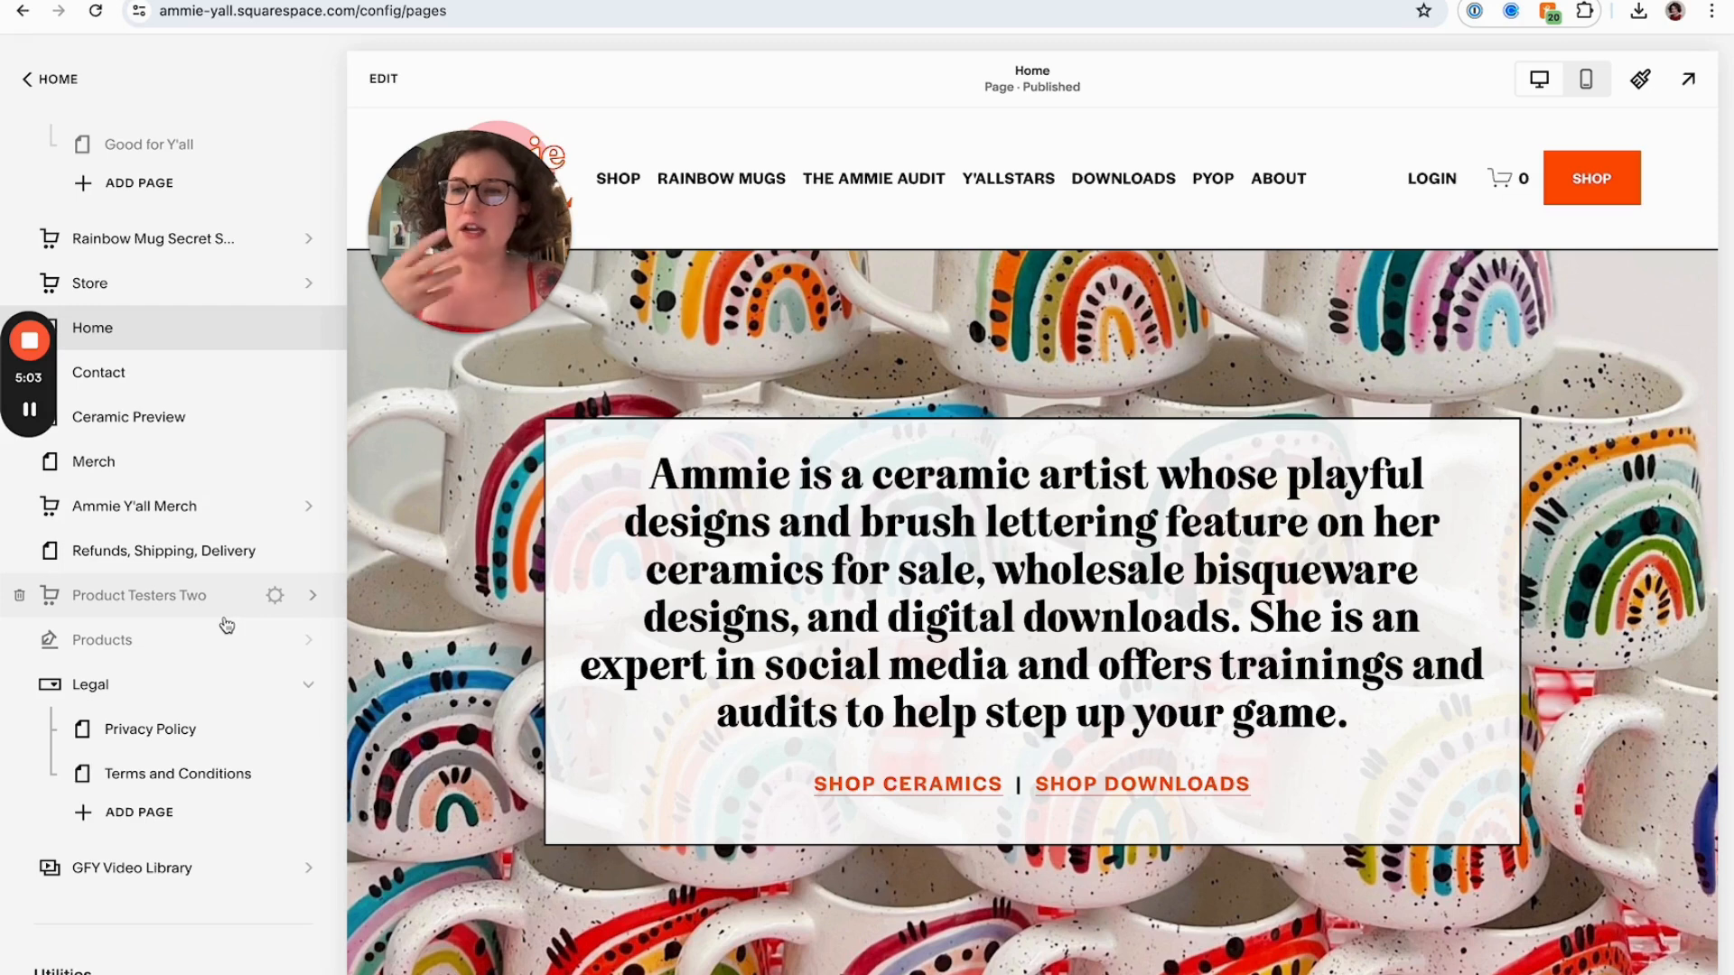
scroll(226, 578, up, 1)
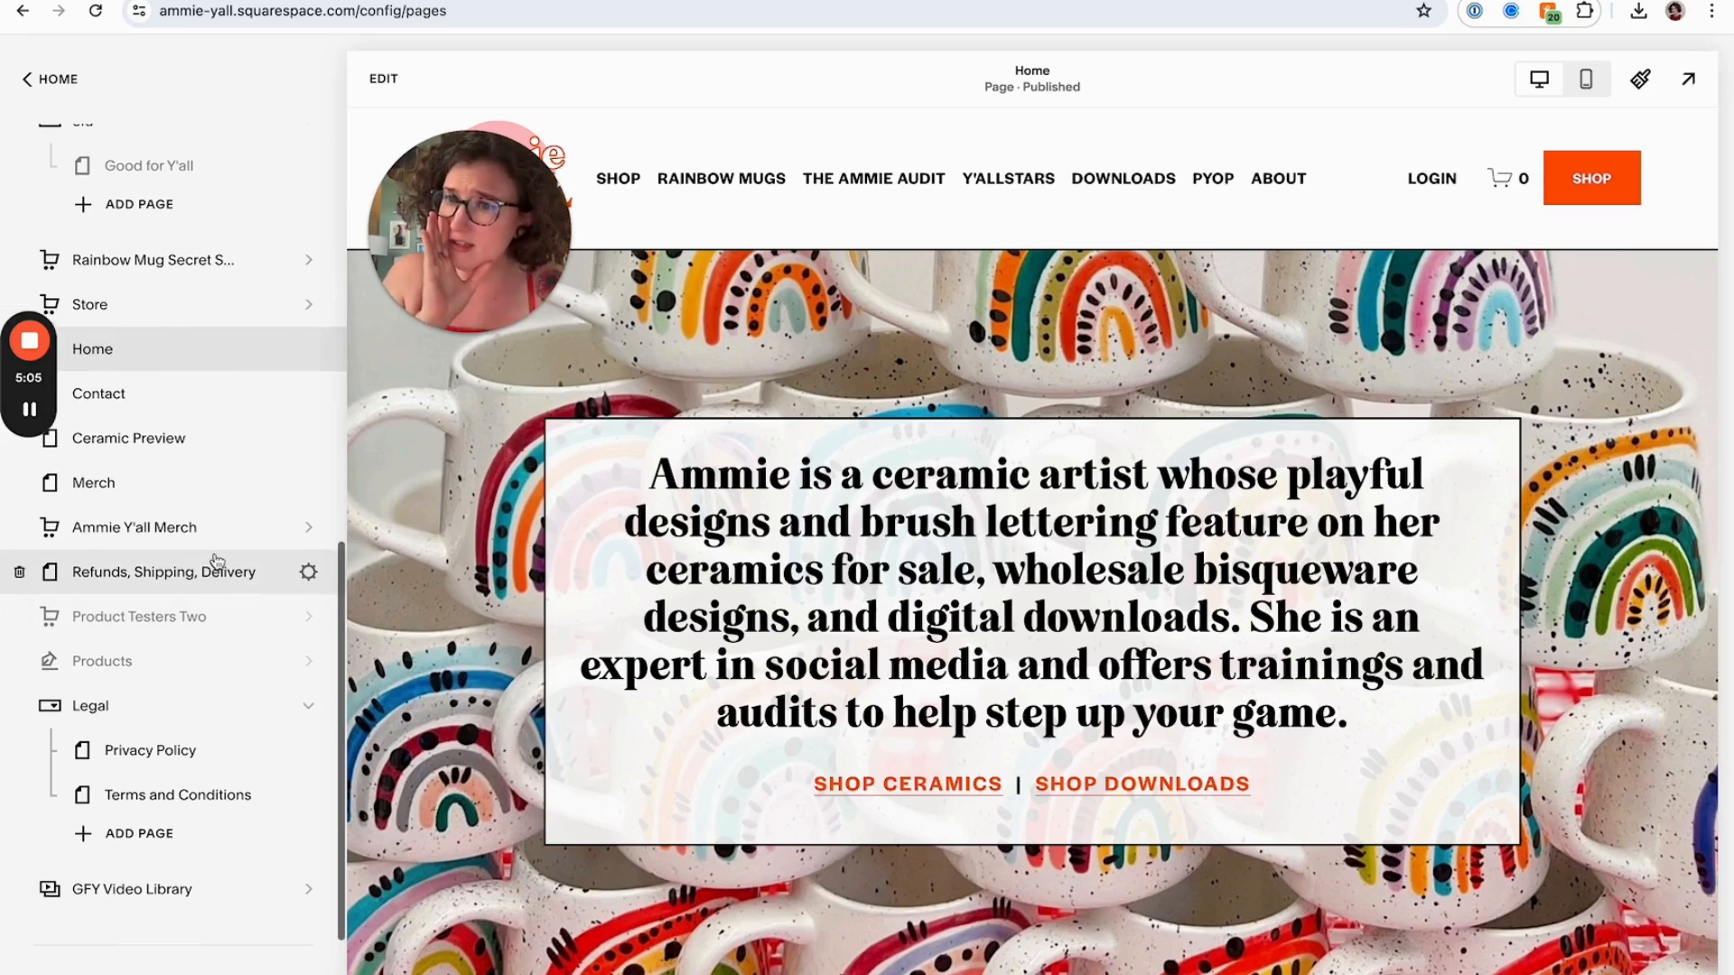
click(309, 489)
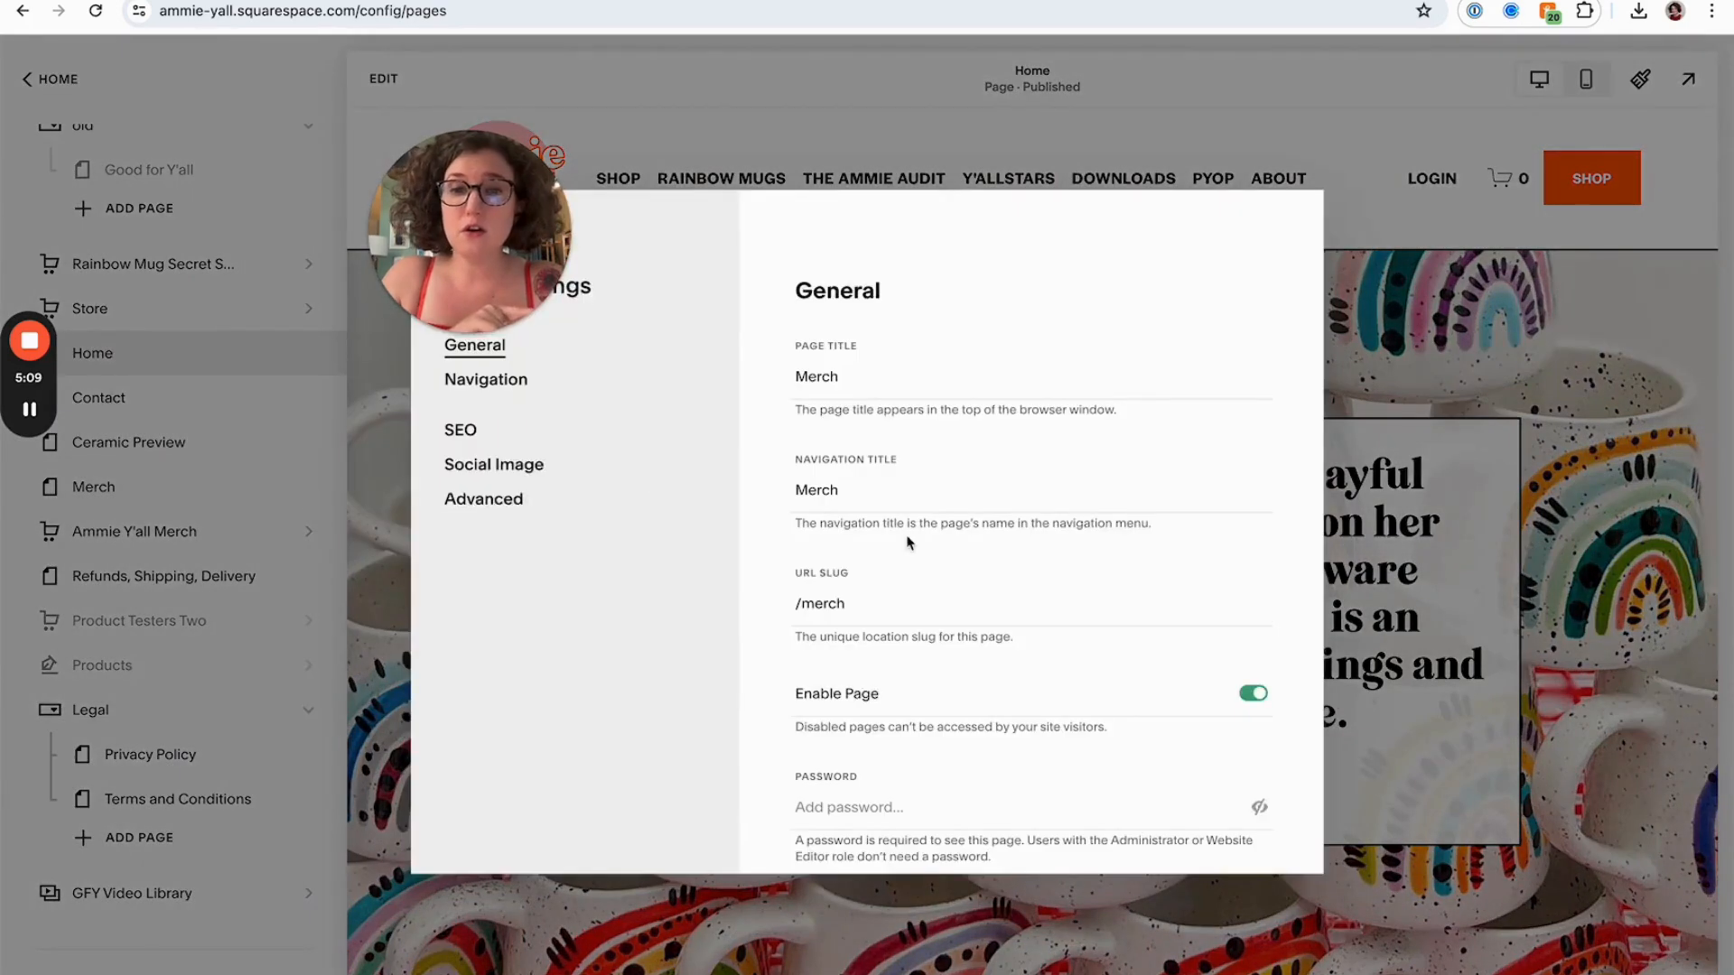
click(1256, 696)
click(1257, 696)
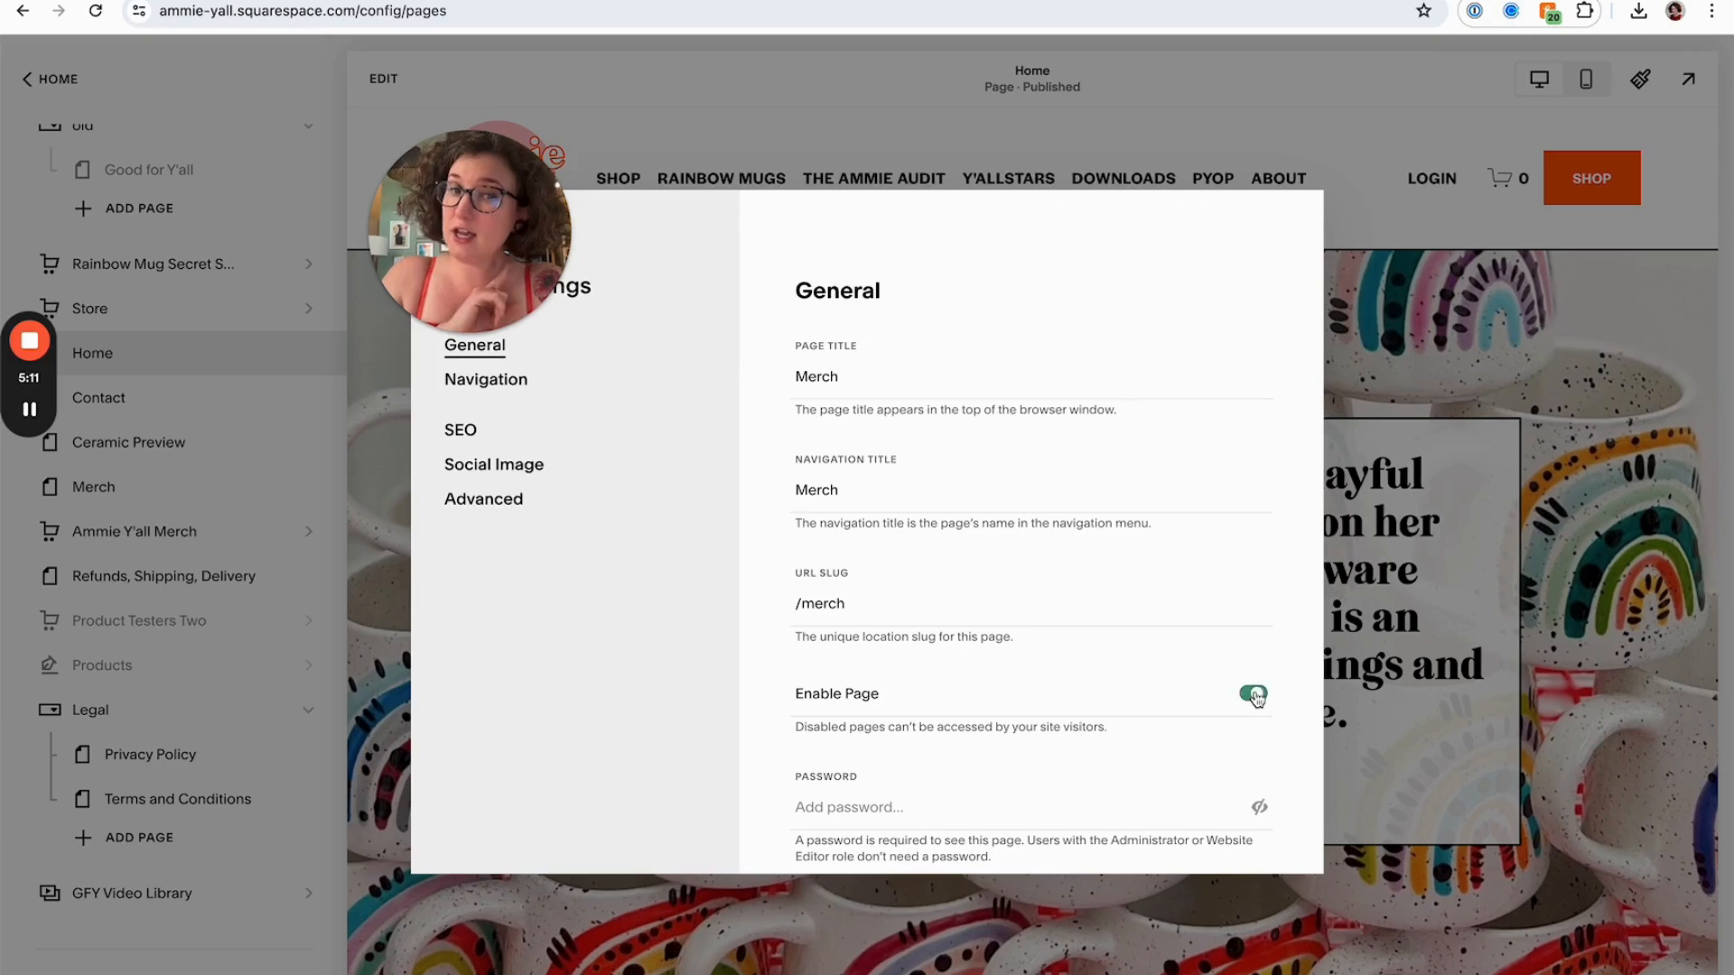
click(1256, 696)
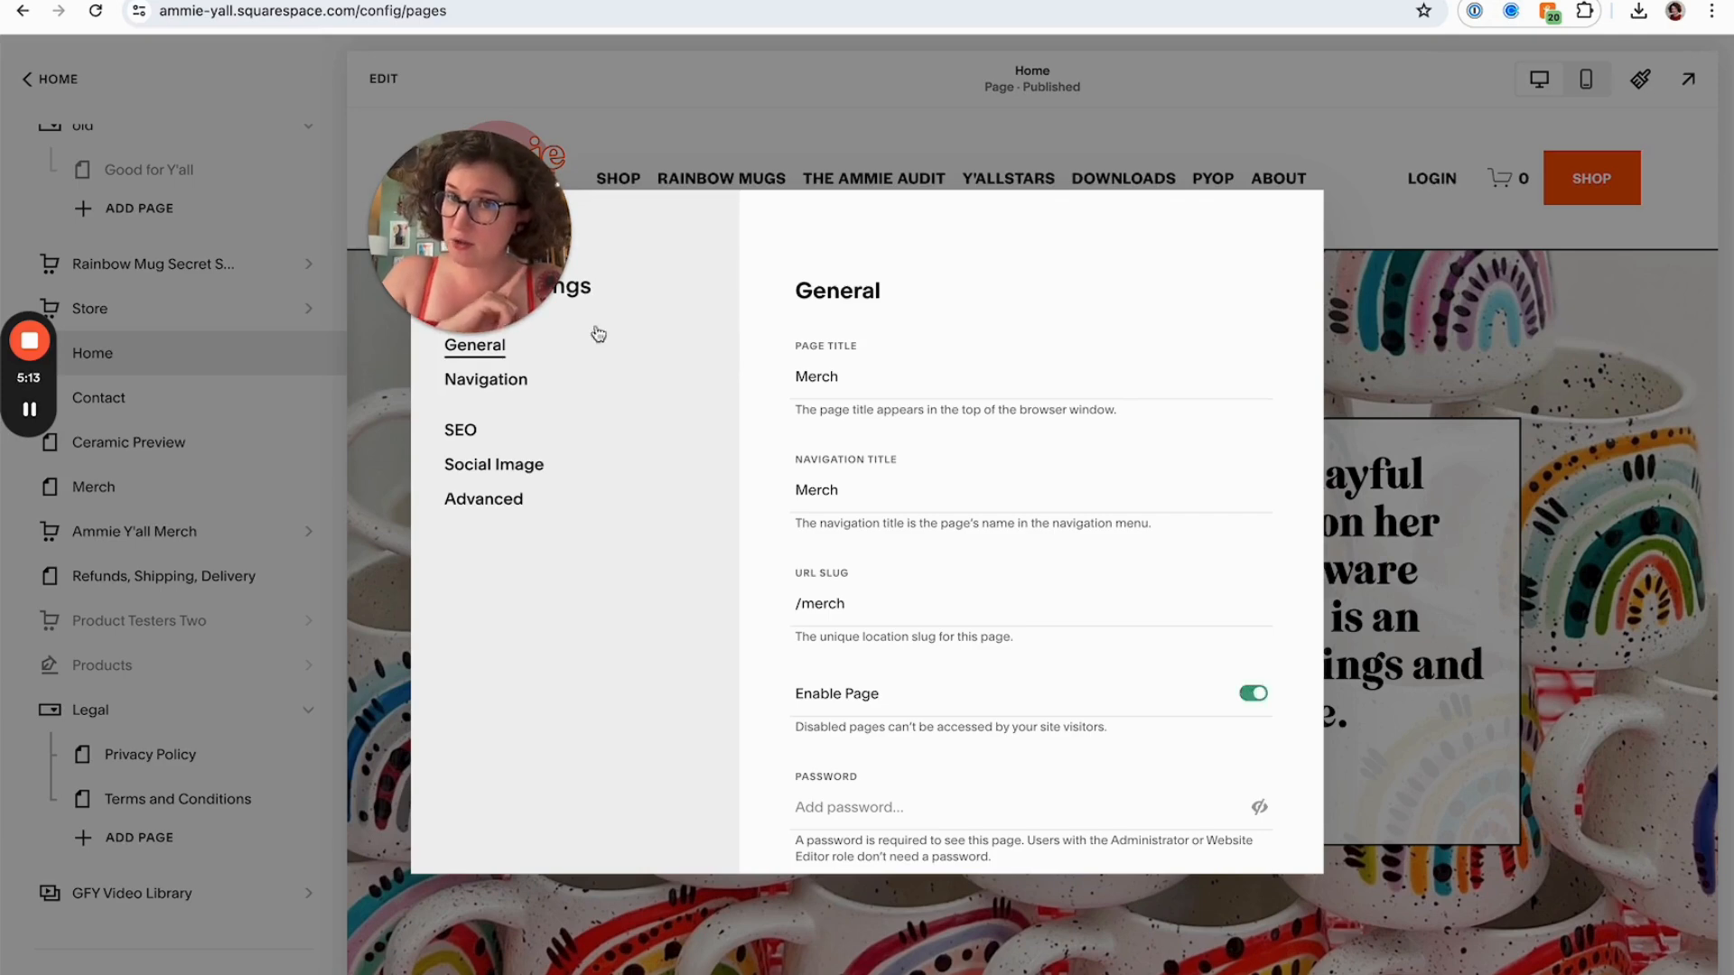
click(520, 229)
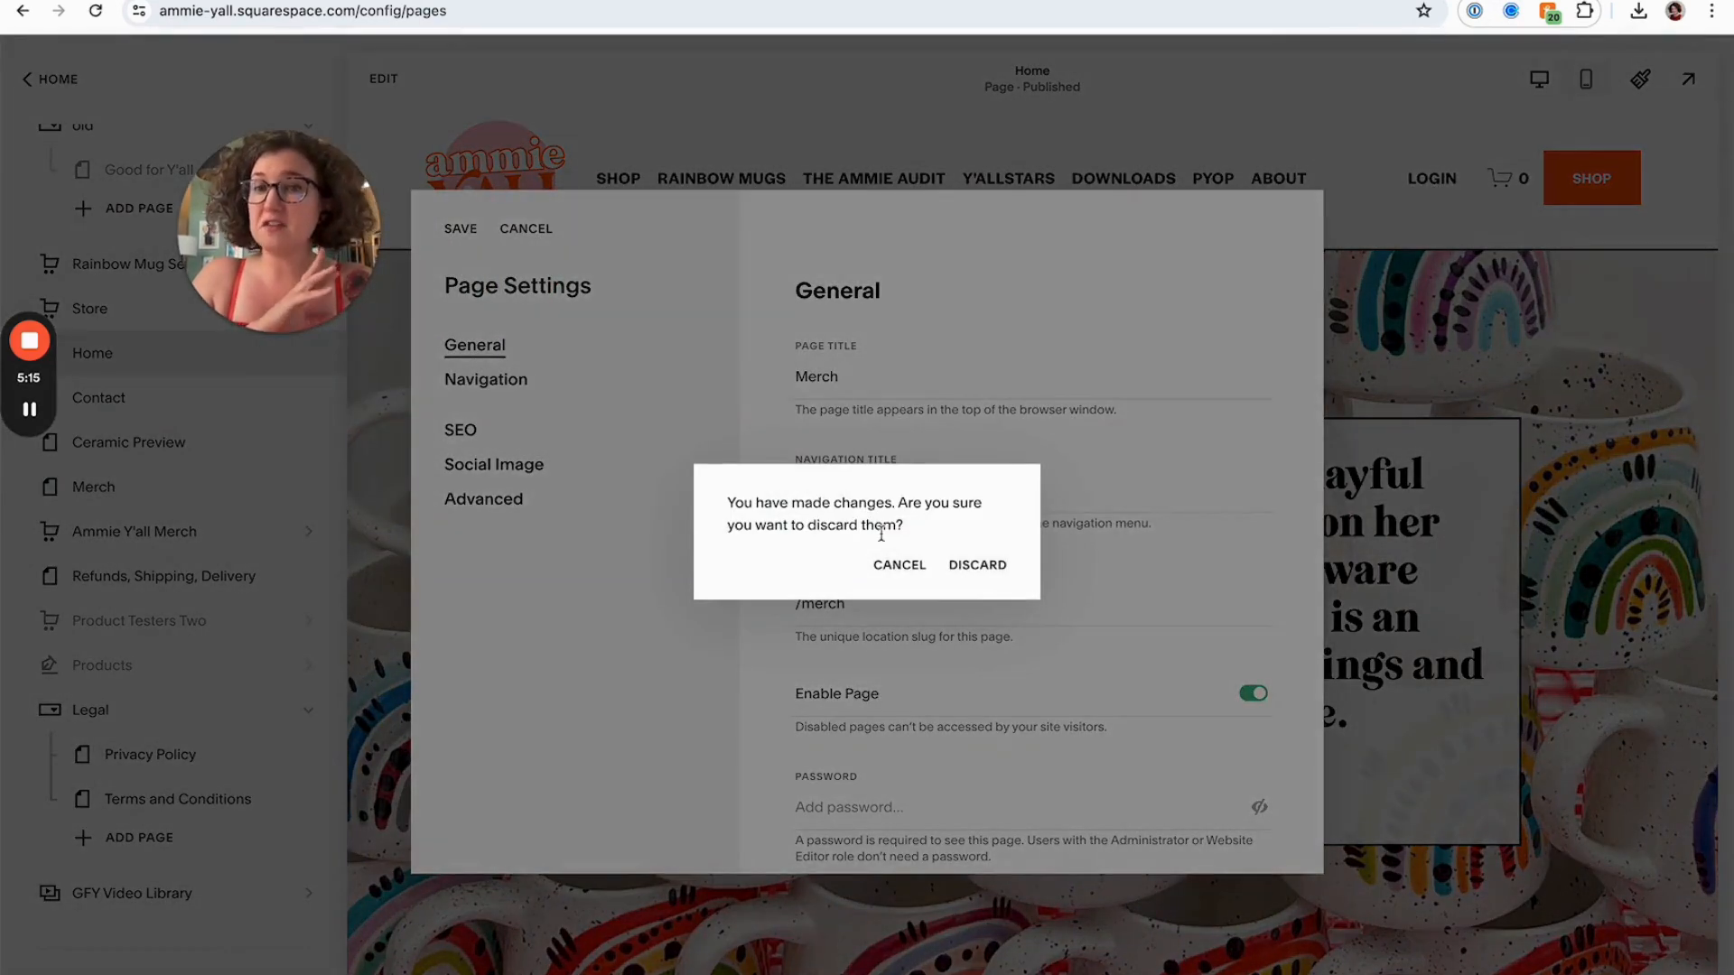
click(977, 564)
Add a new blank page under Not Linked and name it "Newsletter Option A: SQS"
scroll(313, 453, up, 1)
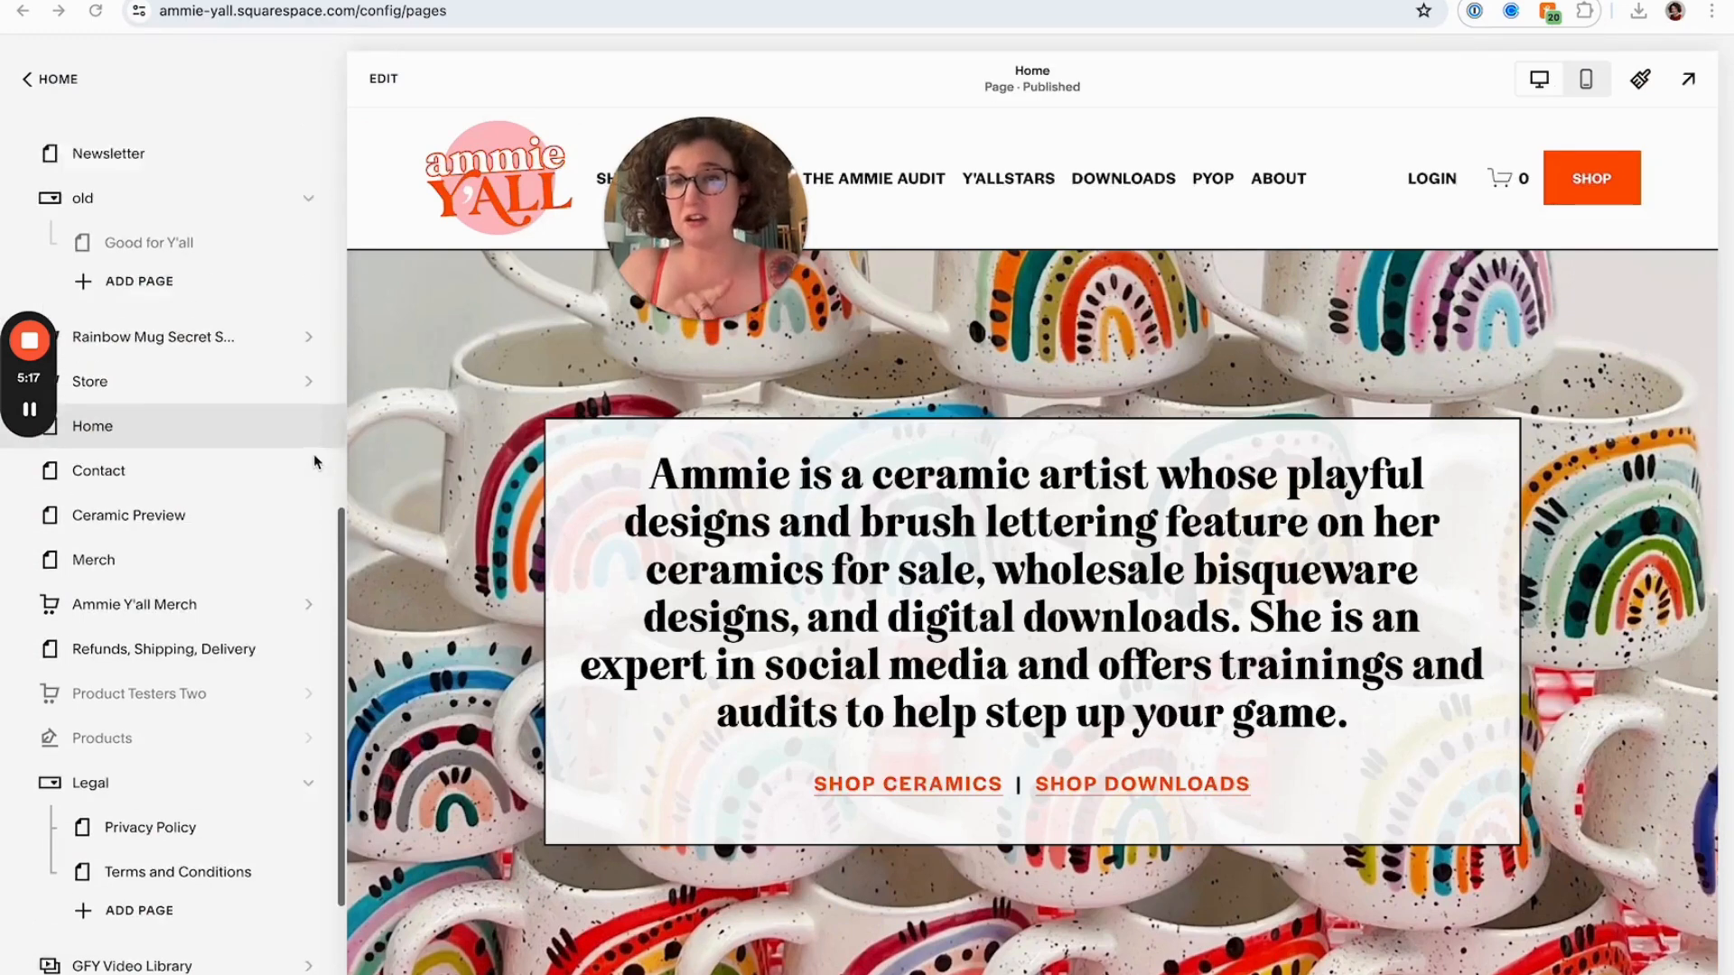
scroll(312, 453, up, 2)
click(274, 294)
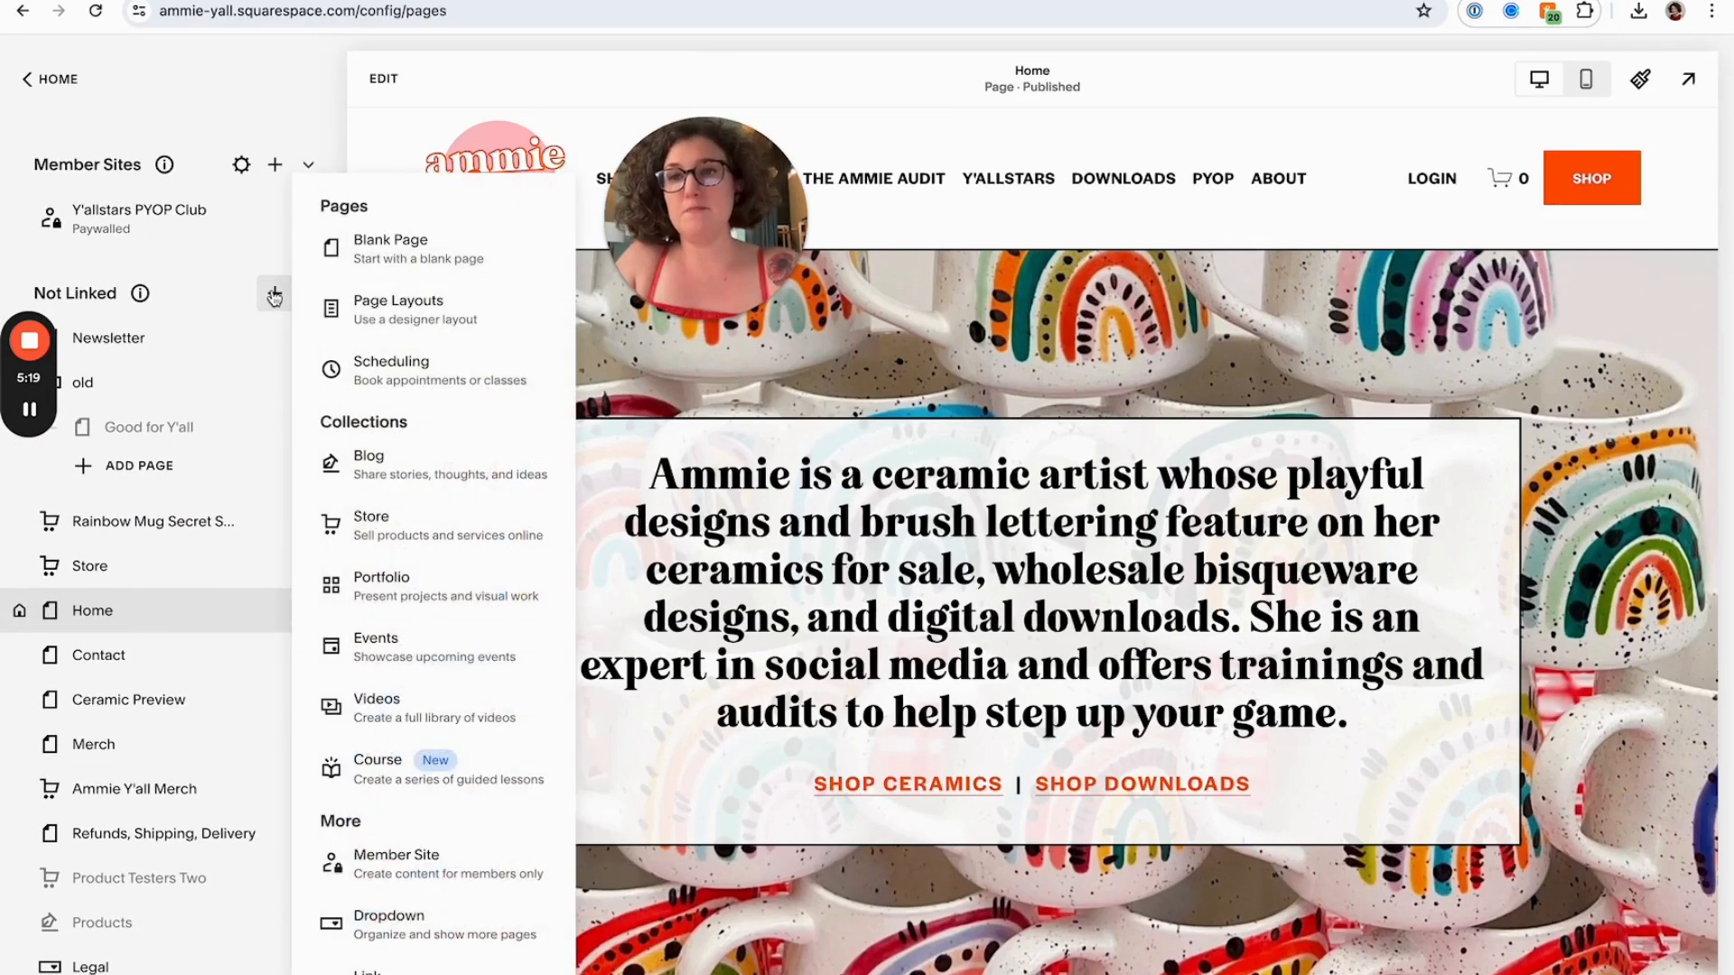
click(422, 251)
text(New)
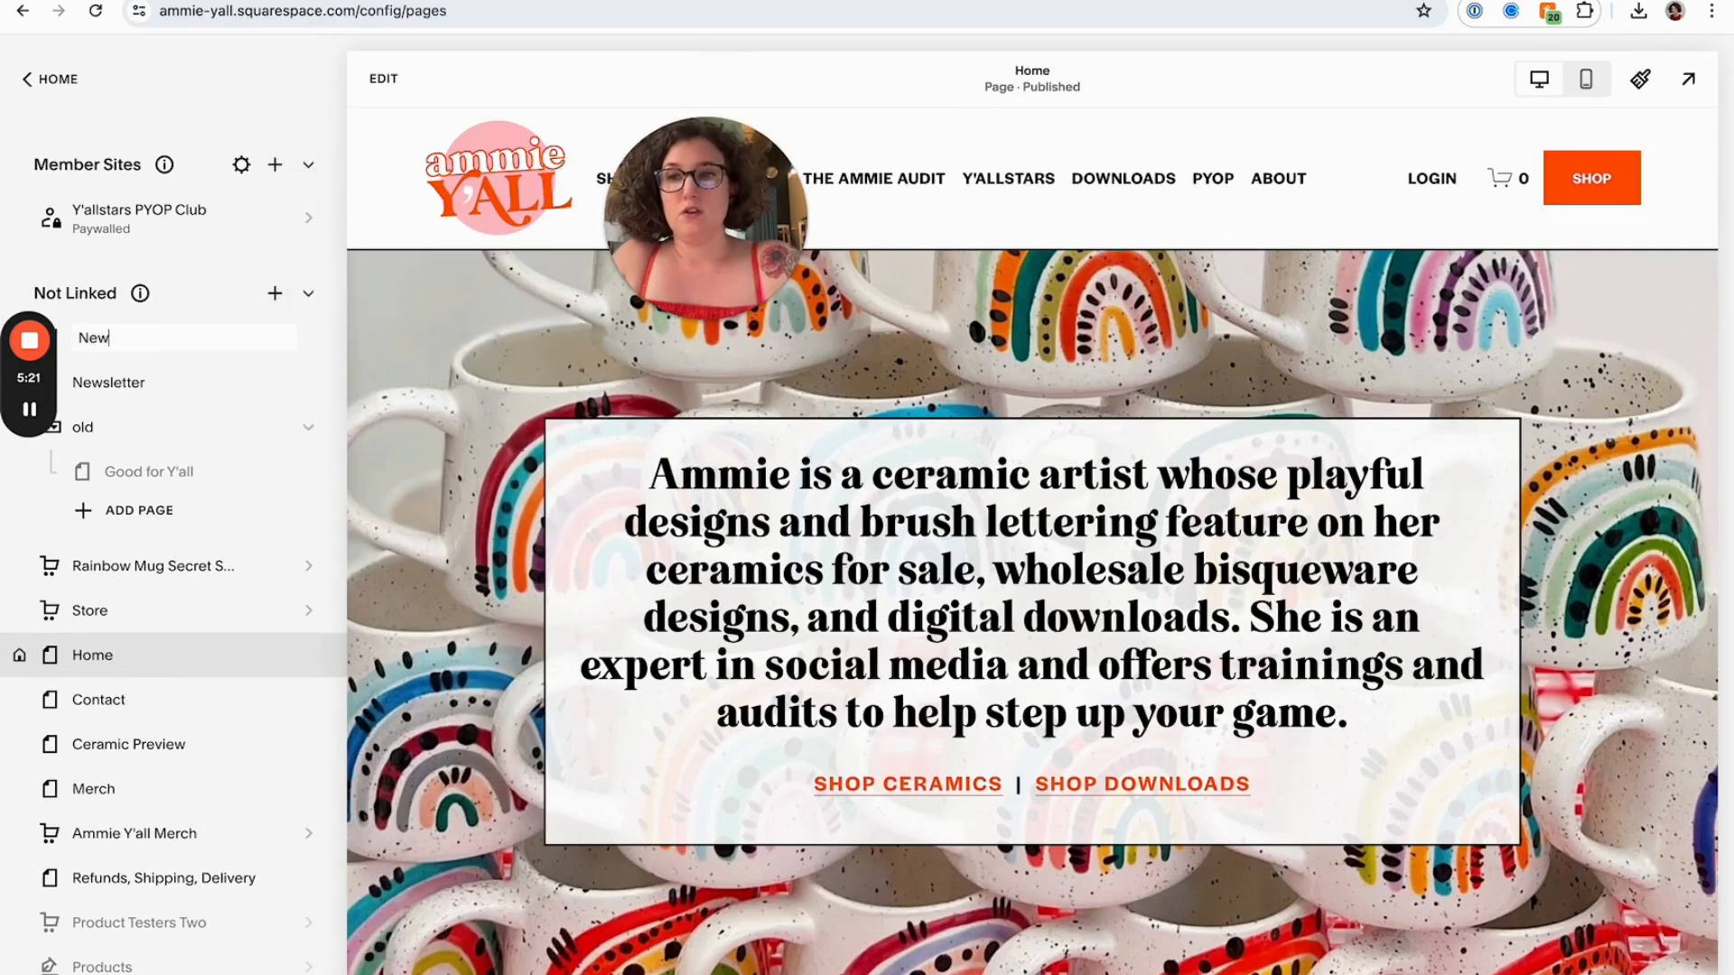
text(sletter Option A: SQS)
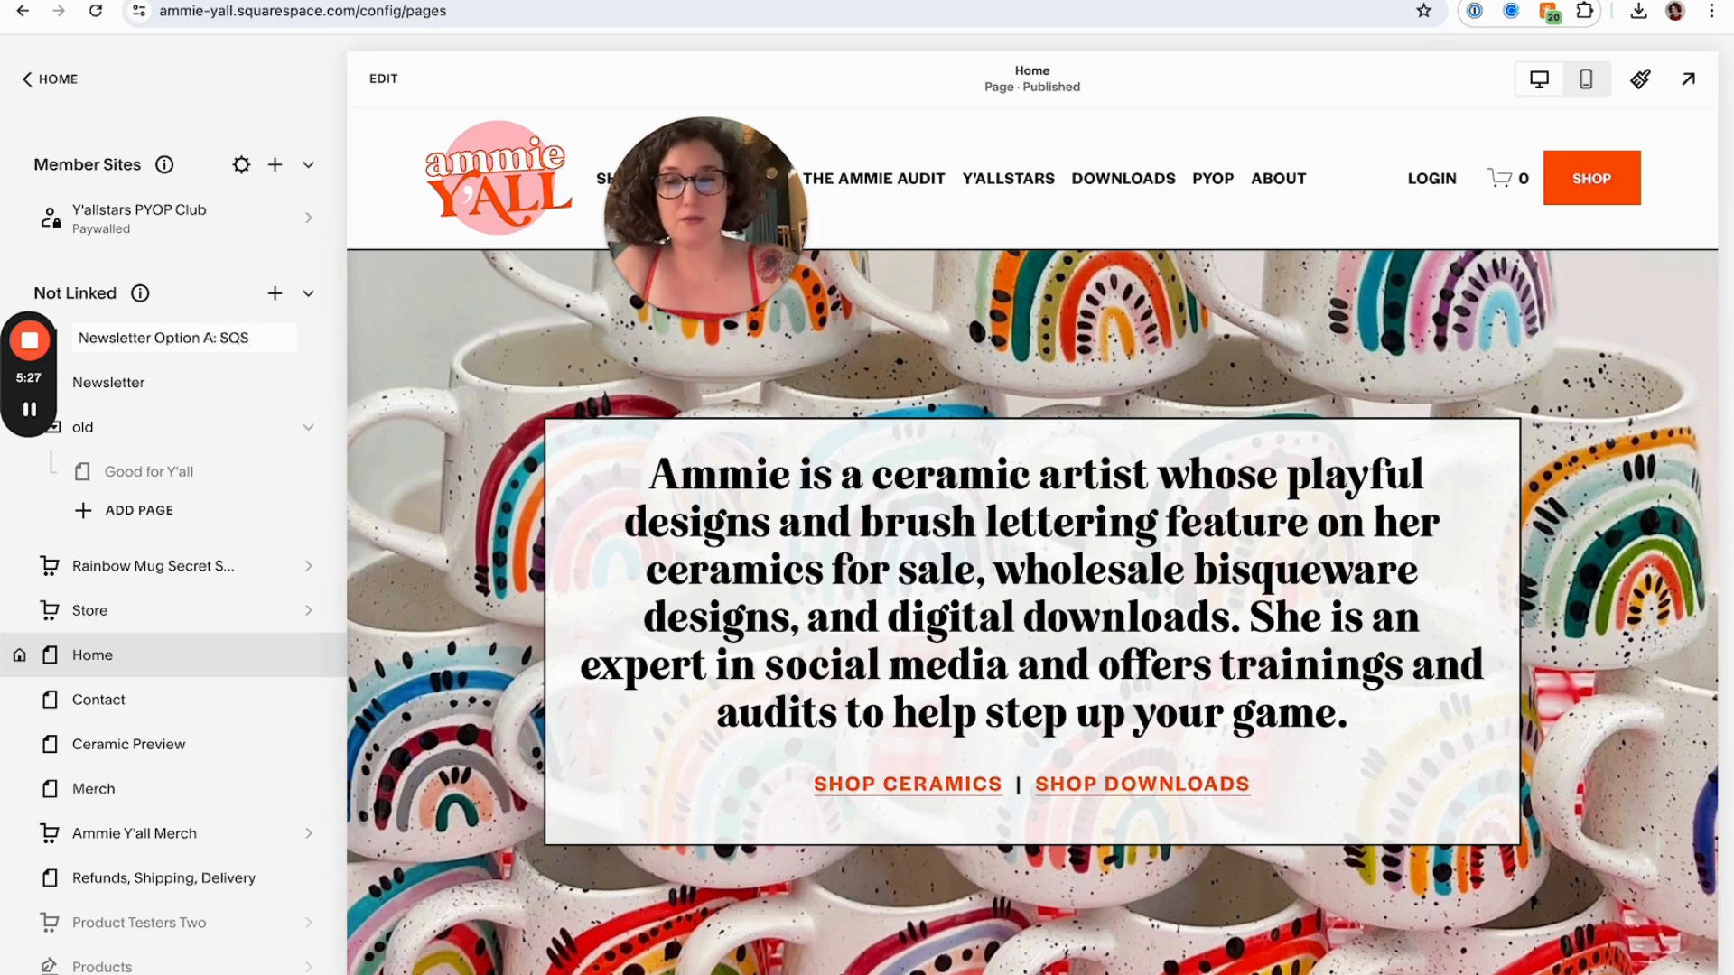
key(Return)
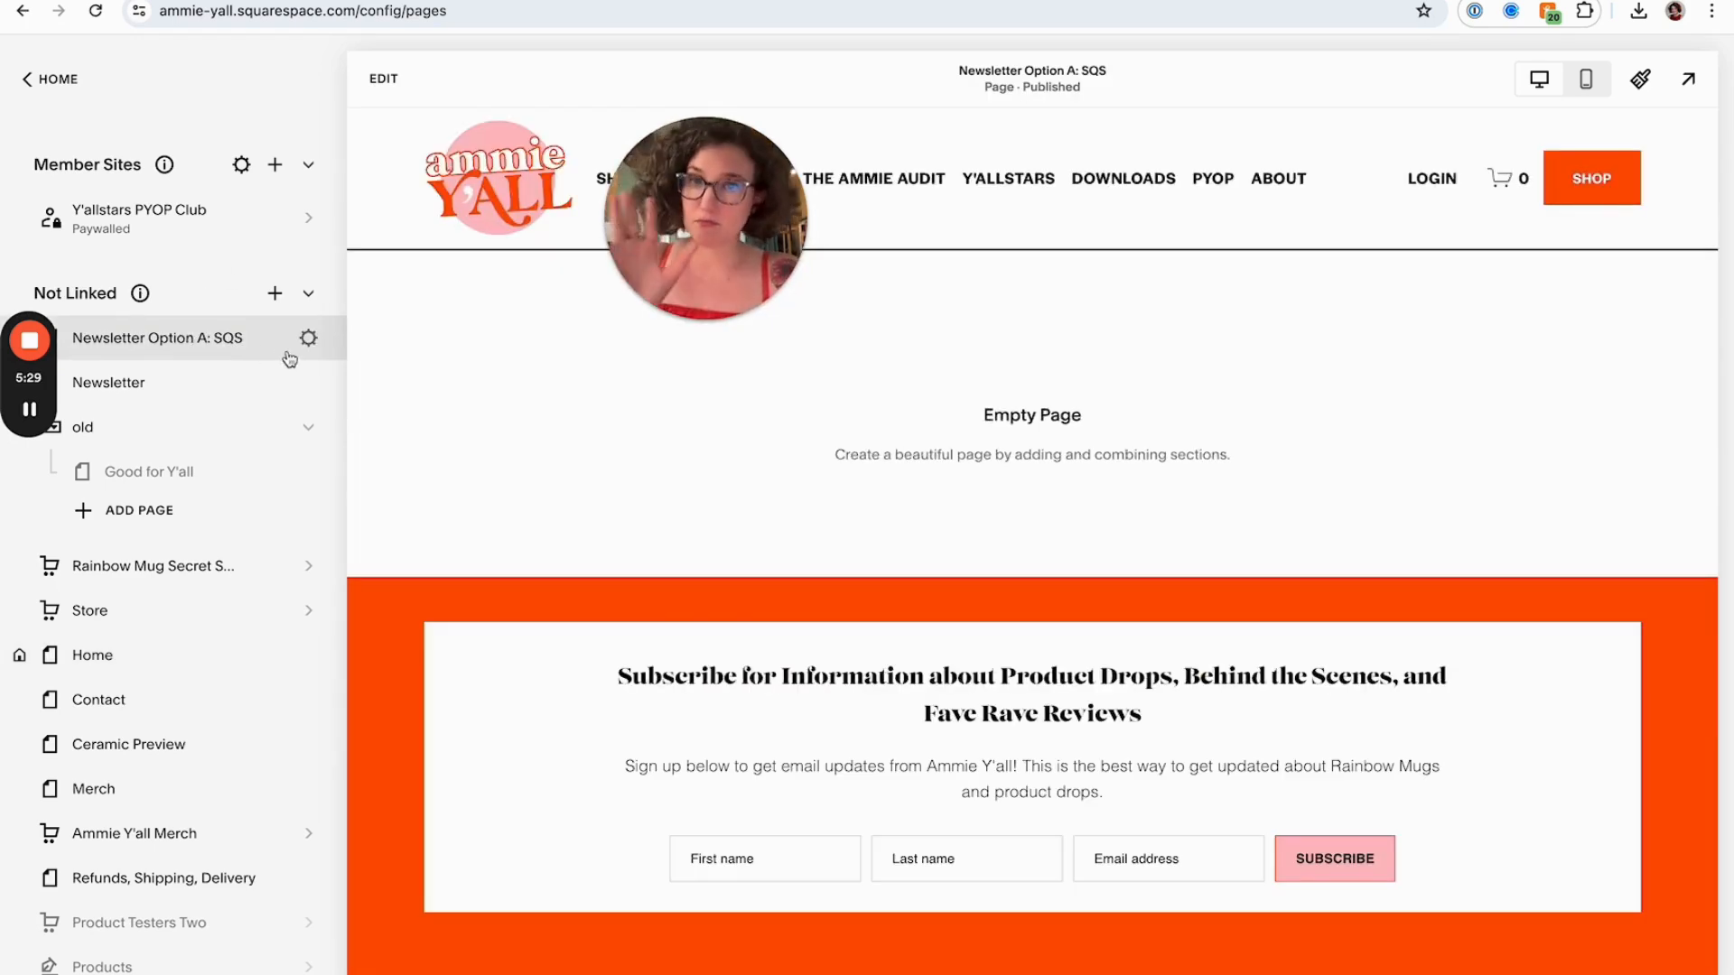
Start editing the new page and add a blank section to it
click(403, 92)
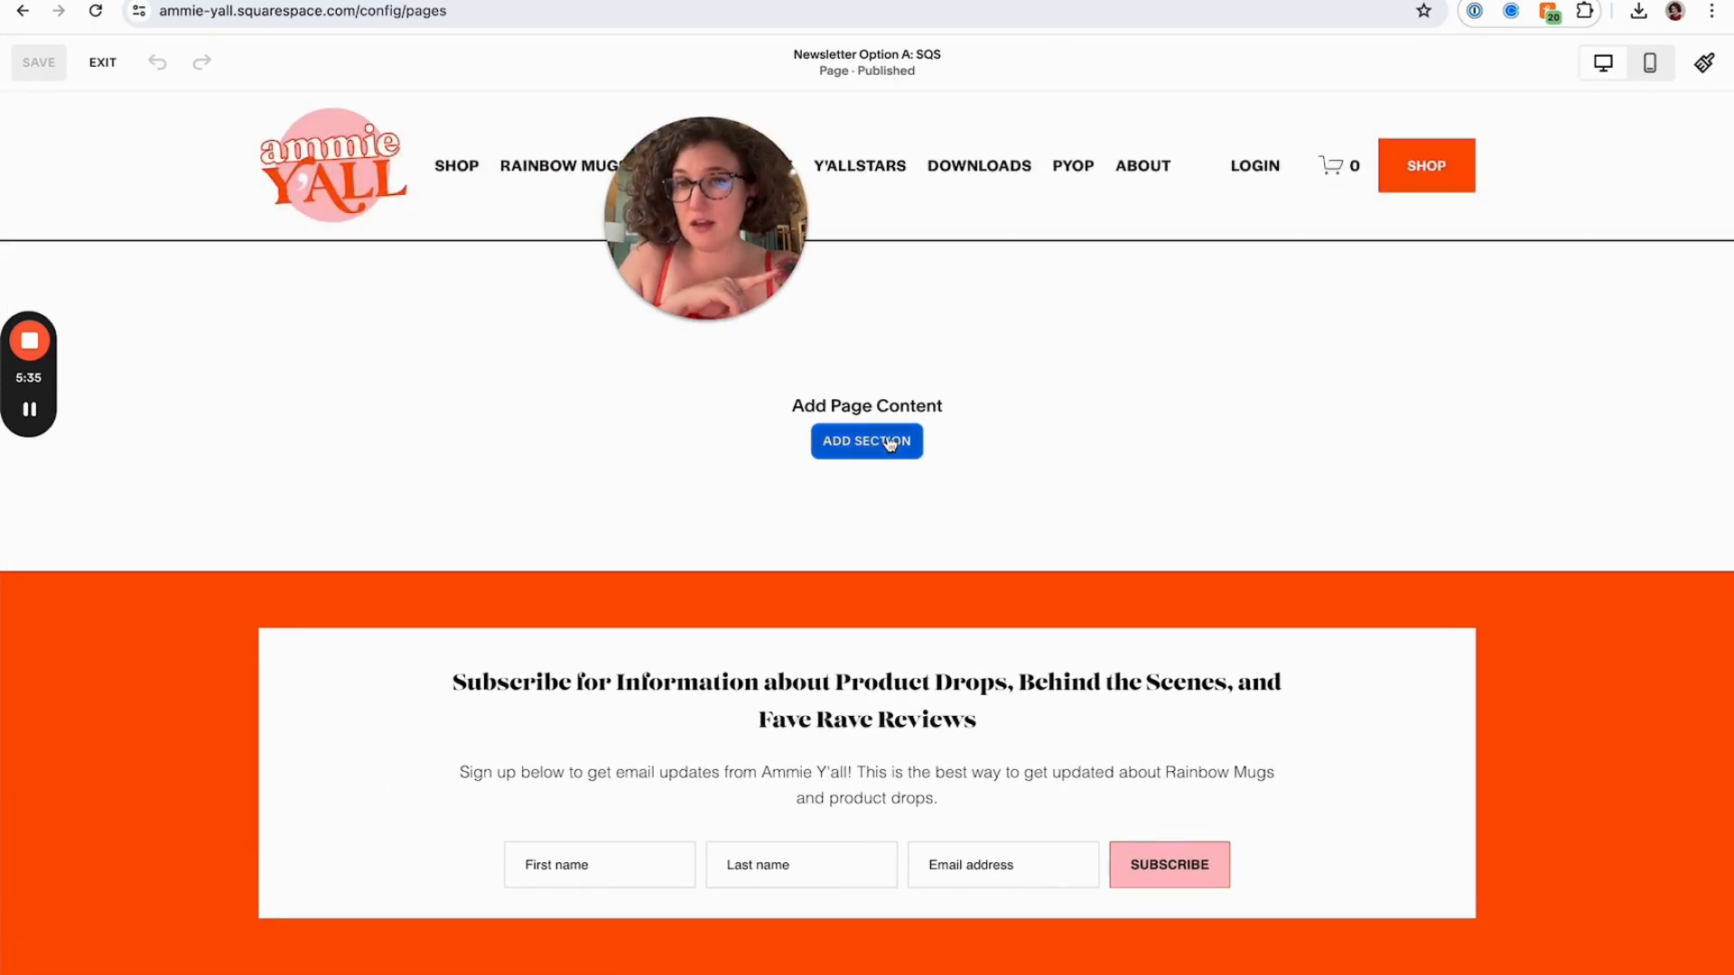
click(890, 444)
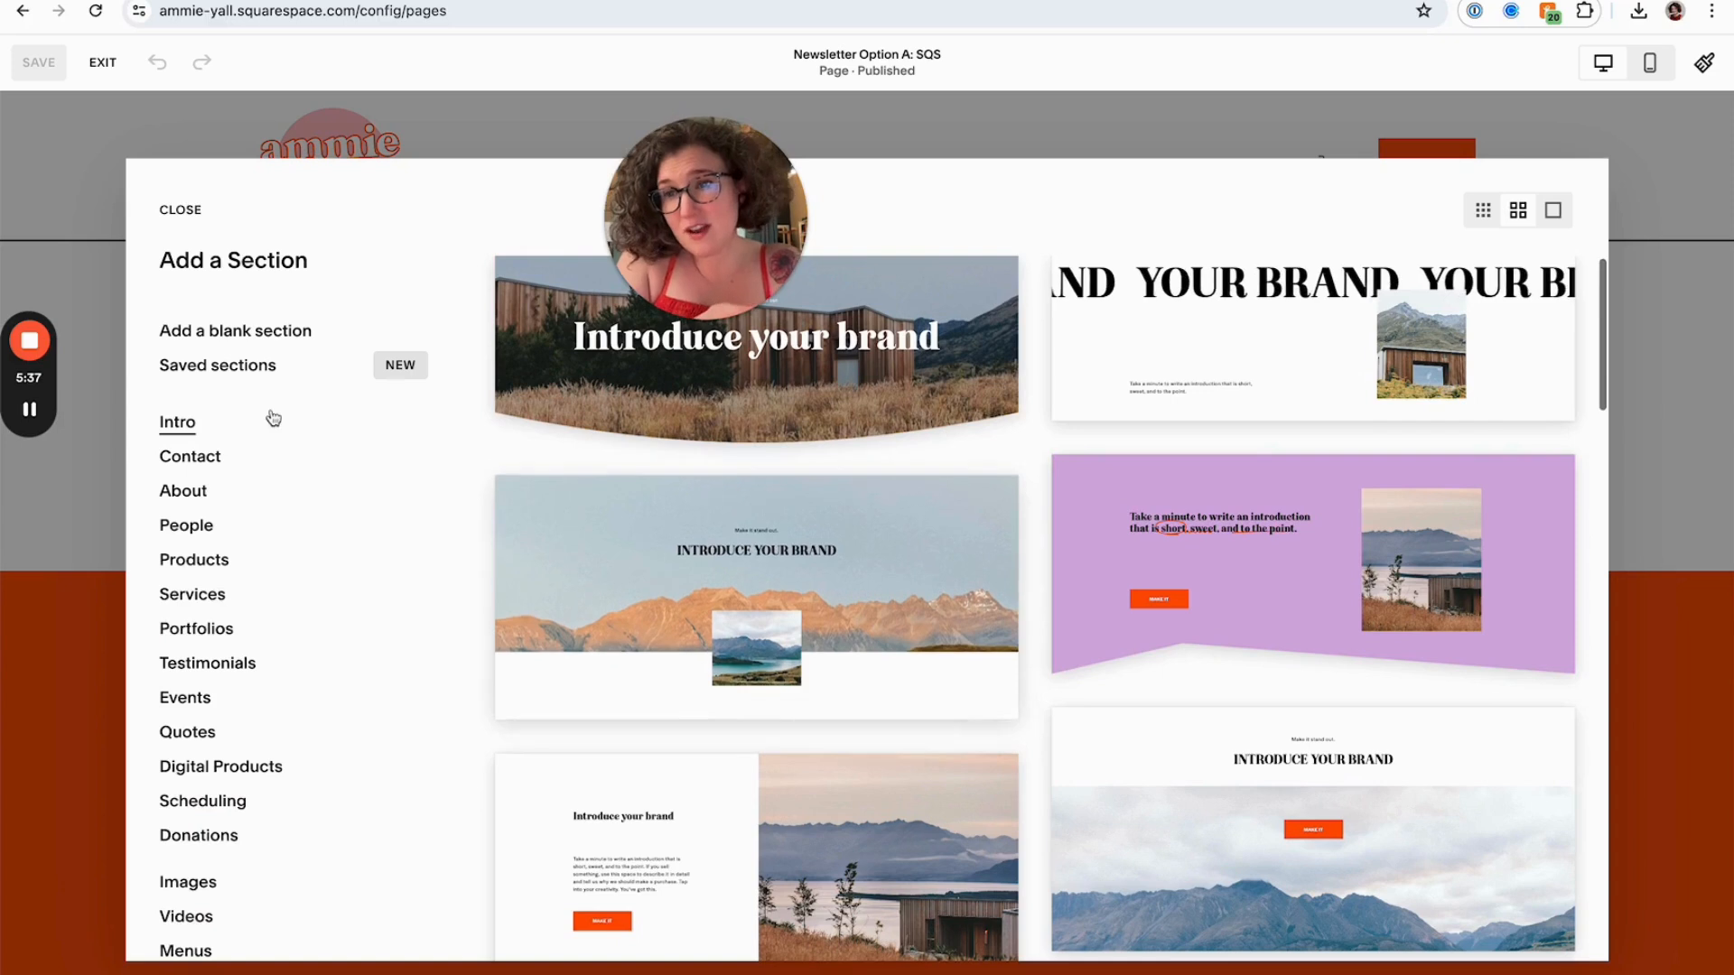
click(209, 593)
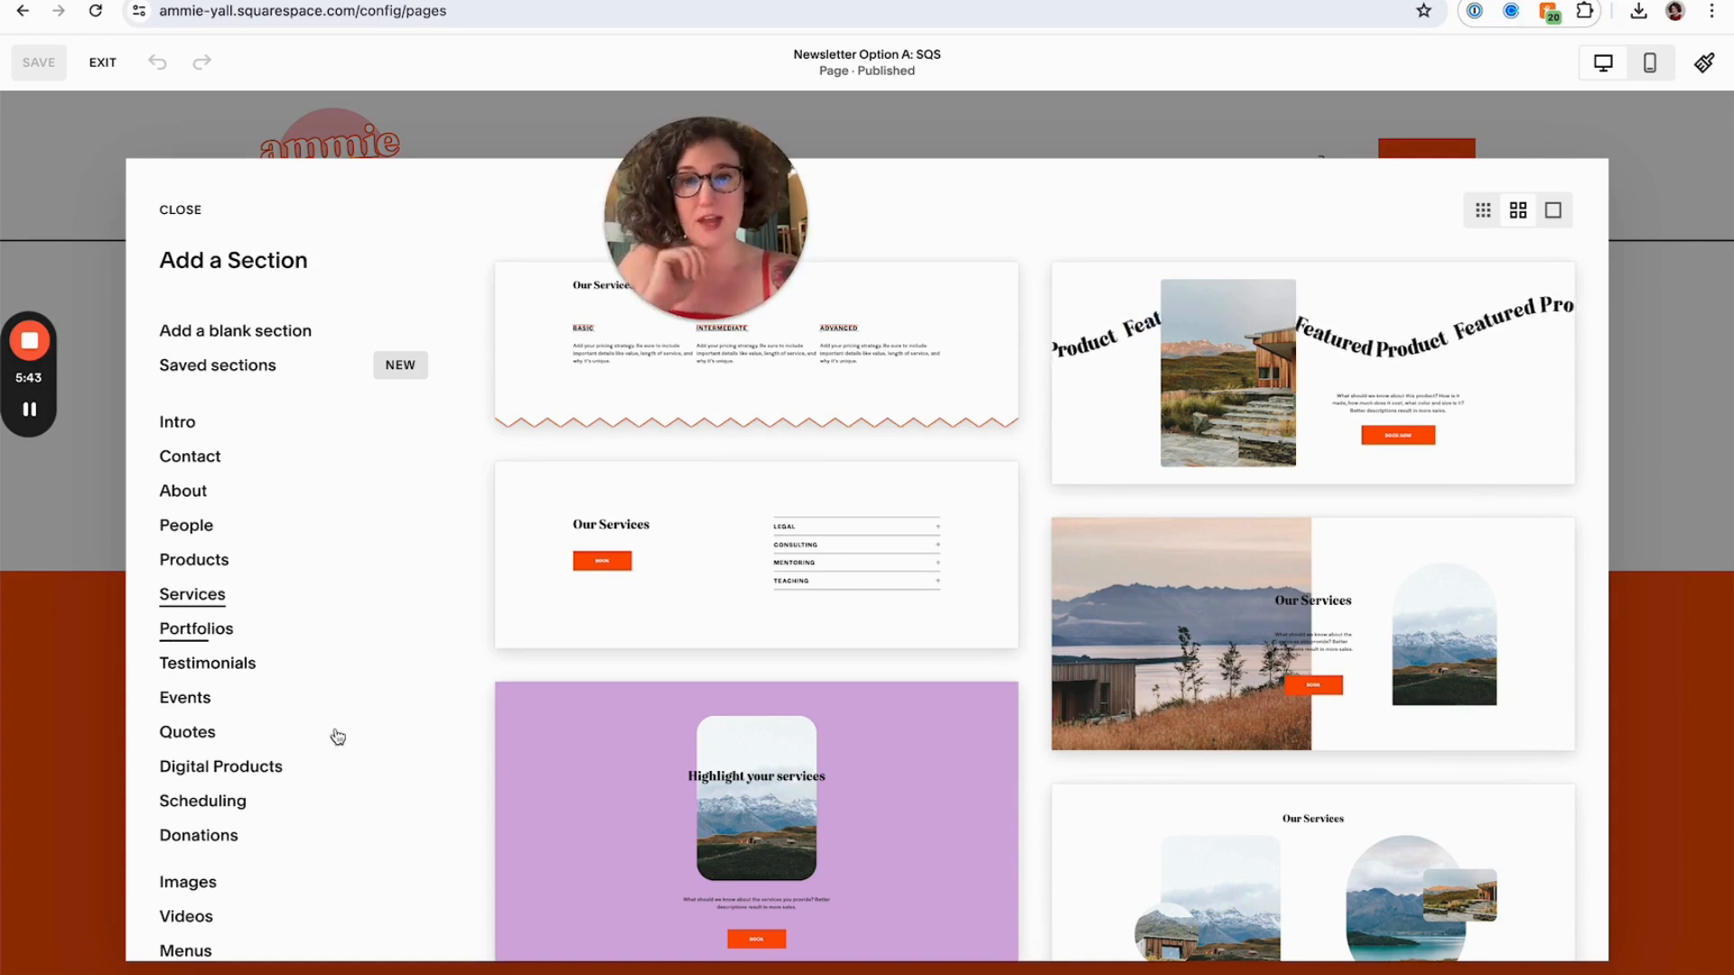
scroll(700, 650, down, 5)
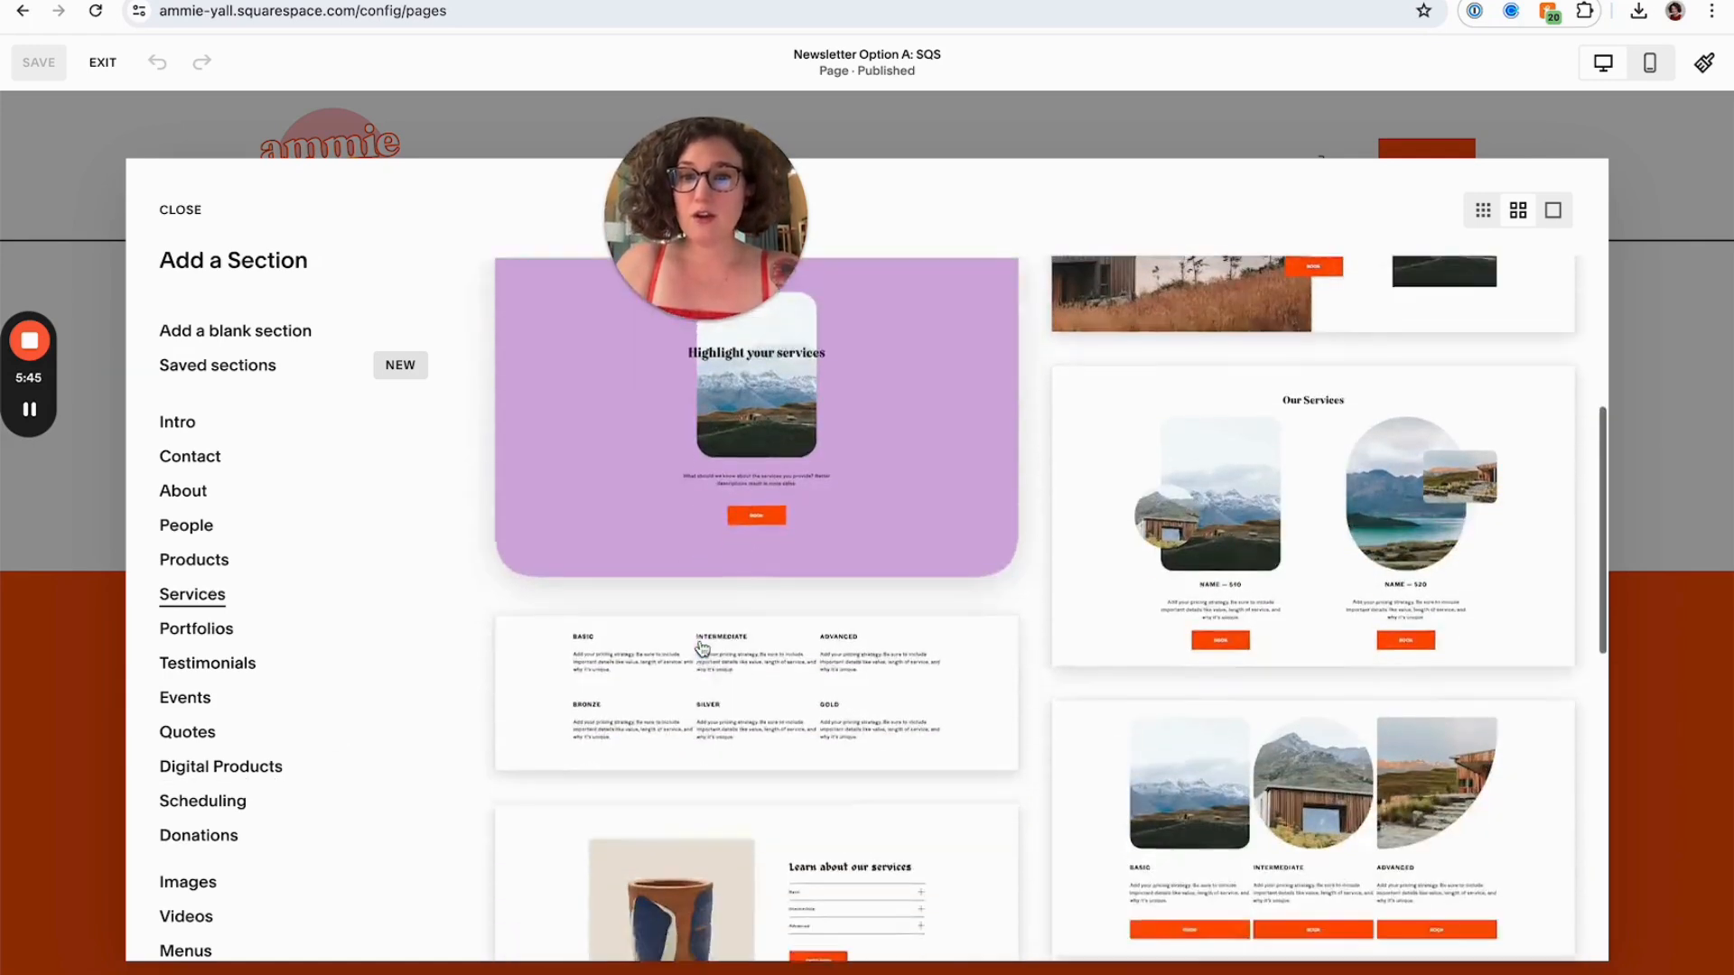
scroll(701, 647, down, 10)
scroll(700, 647, up, 15)
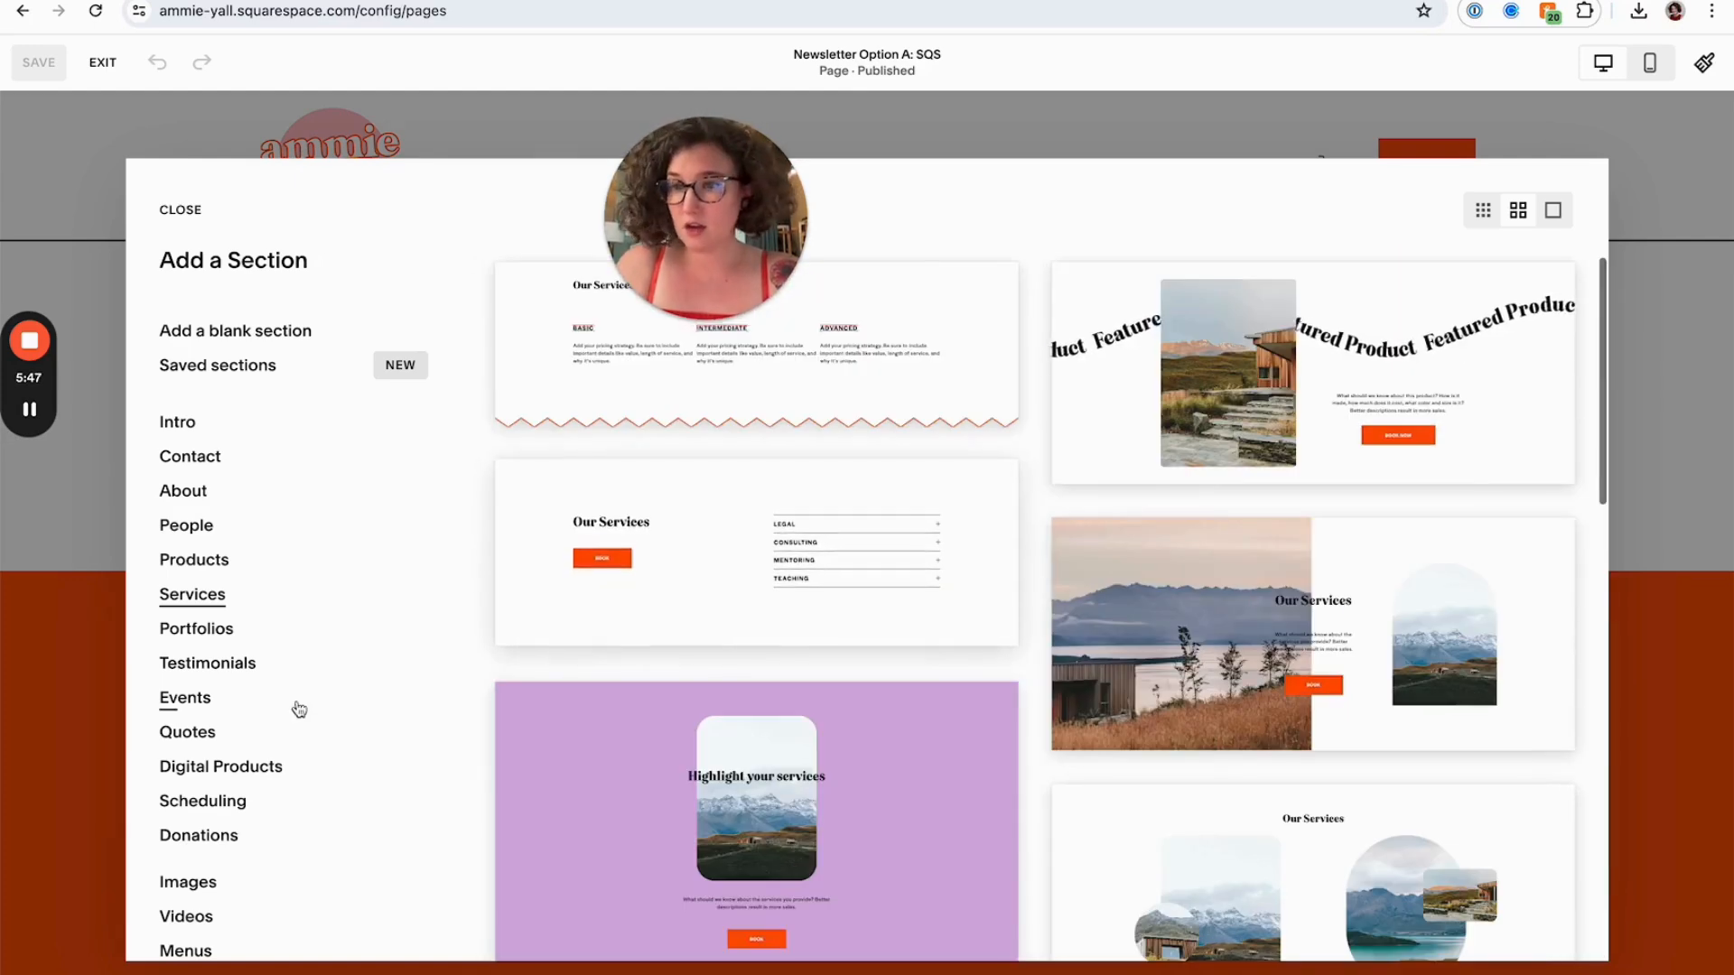
click(251, 333)
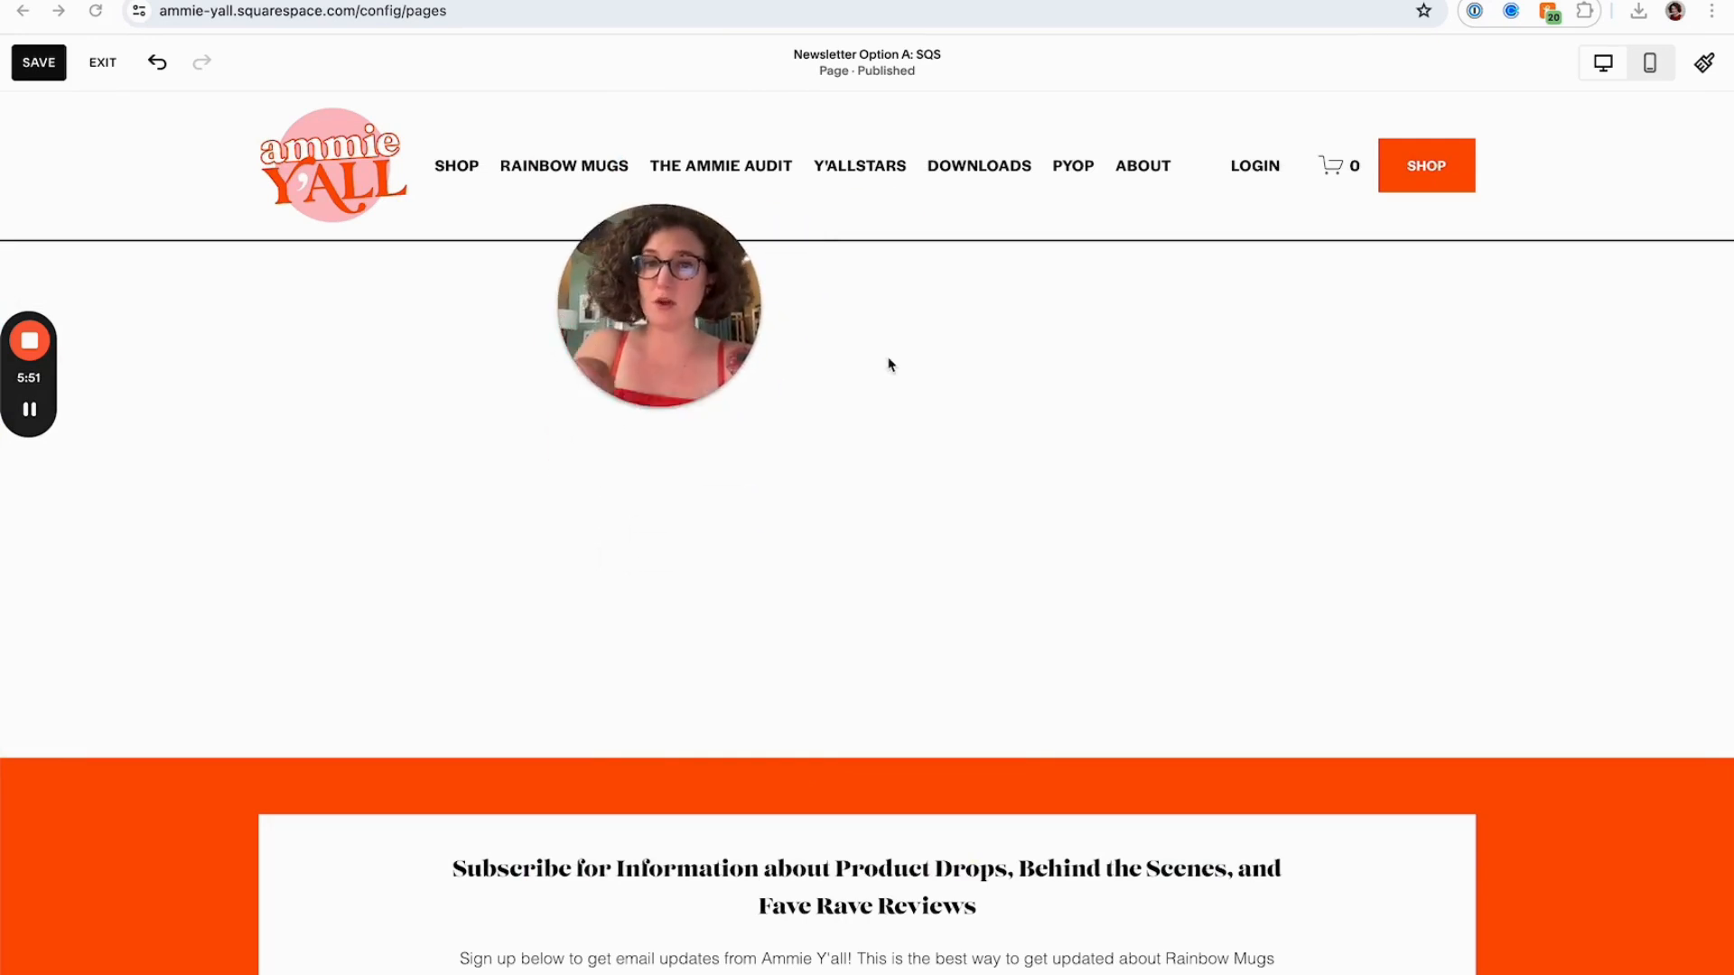
Add a Newsletter block to the blank section
drag(729, 318, 851, 416)
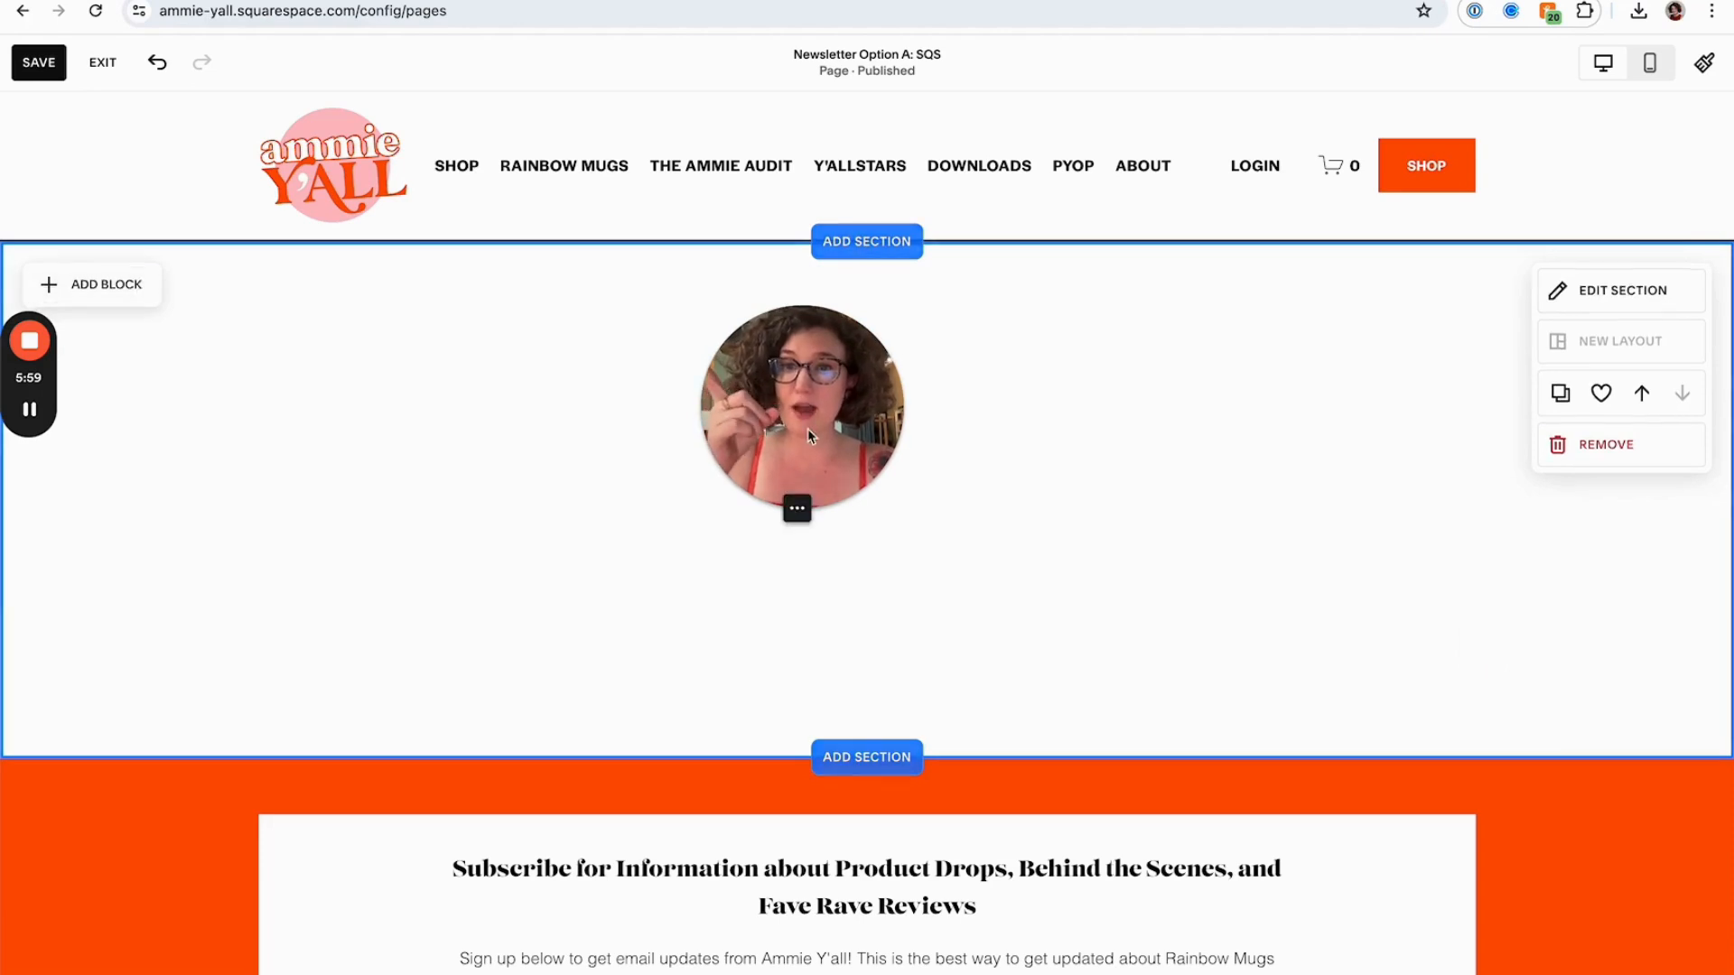
drag(800, 432, 235, 337)
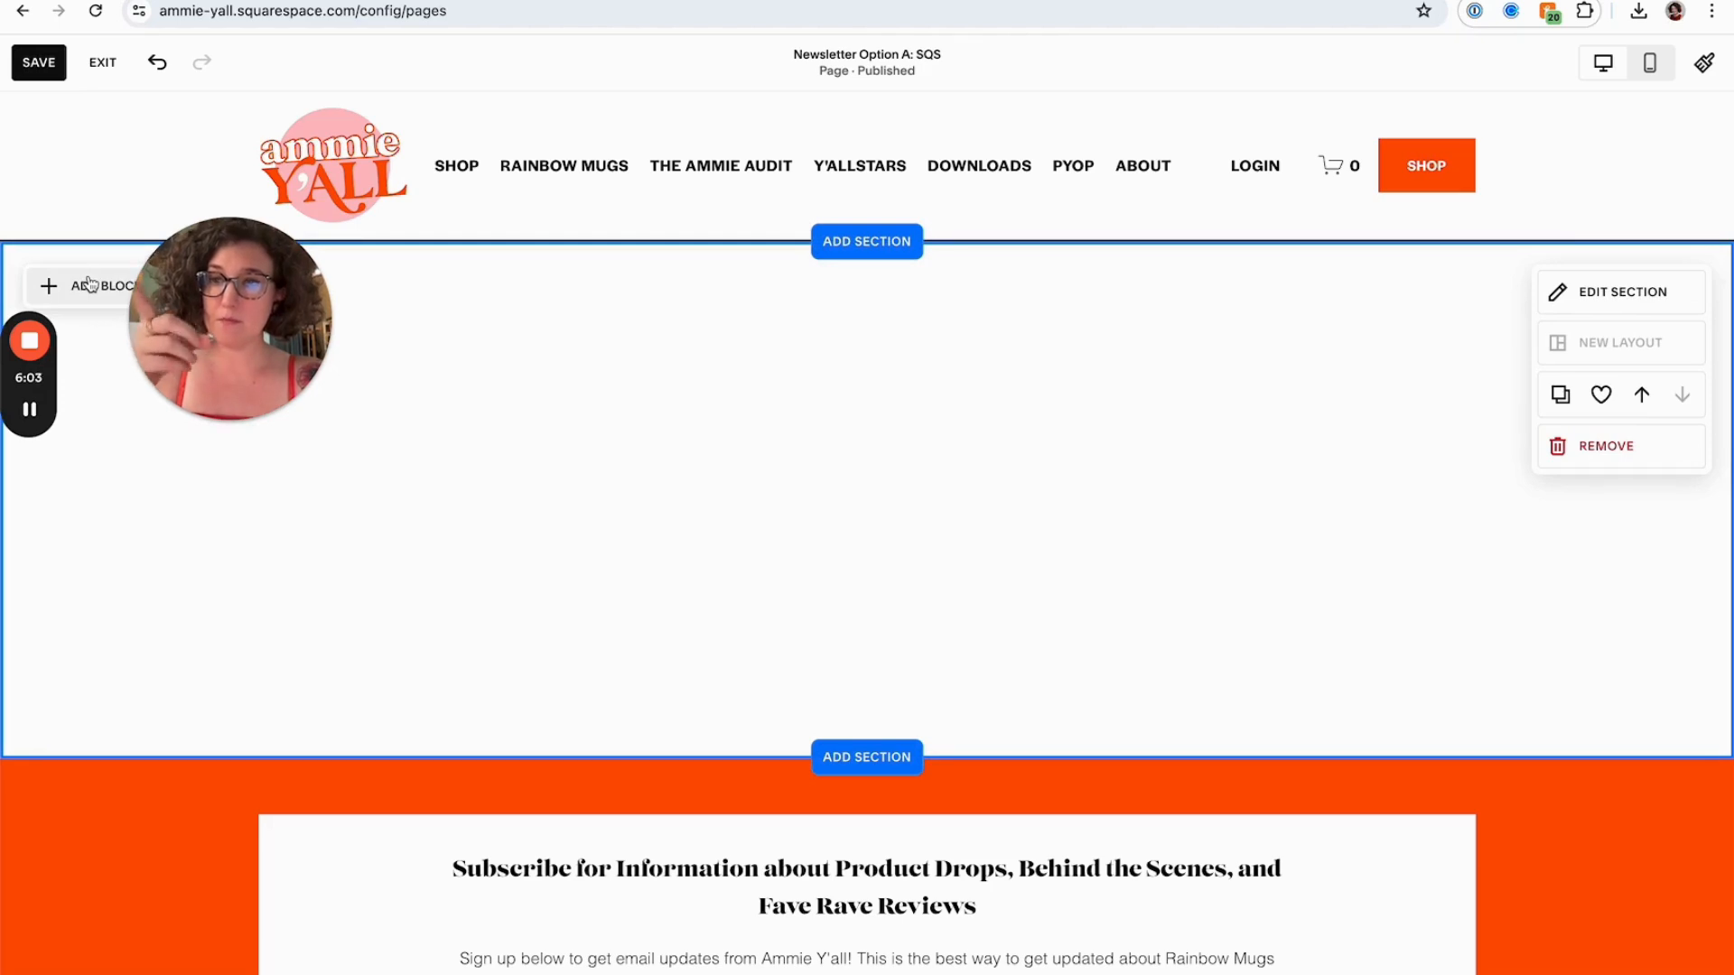
click(89, 285)
drag(230, 361, 555, 361)
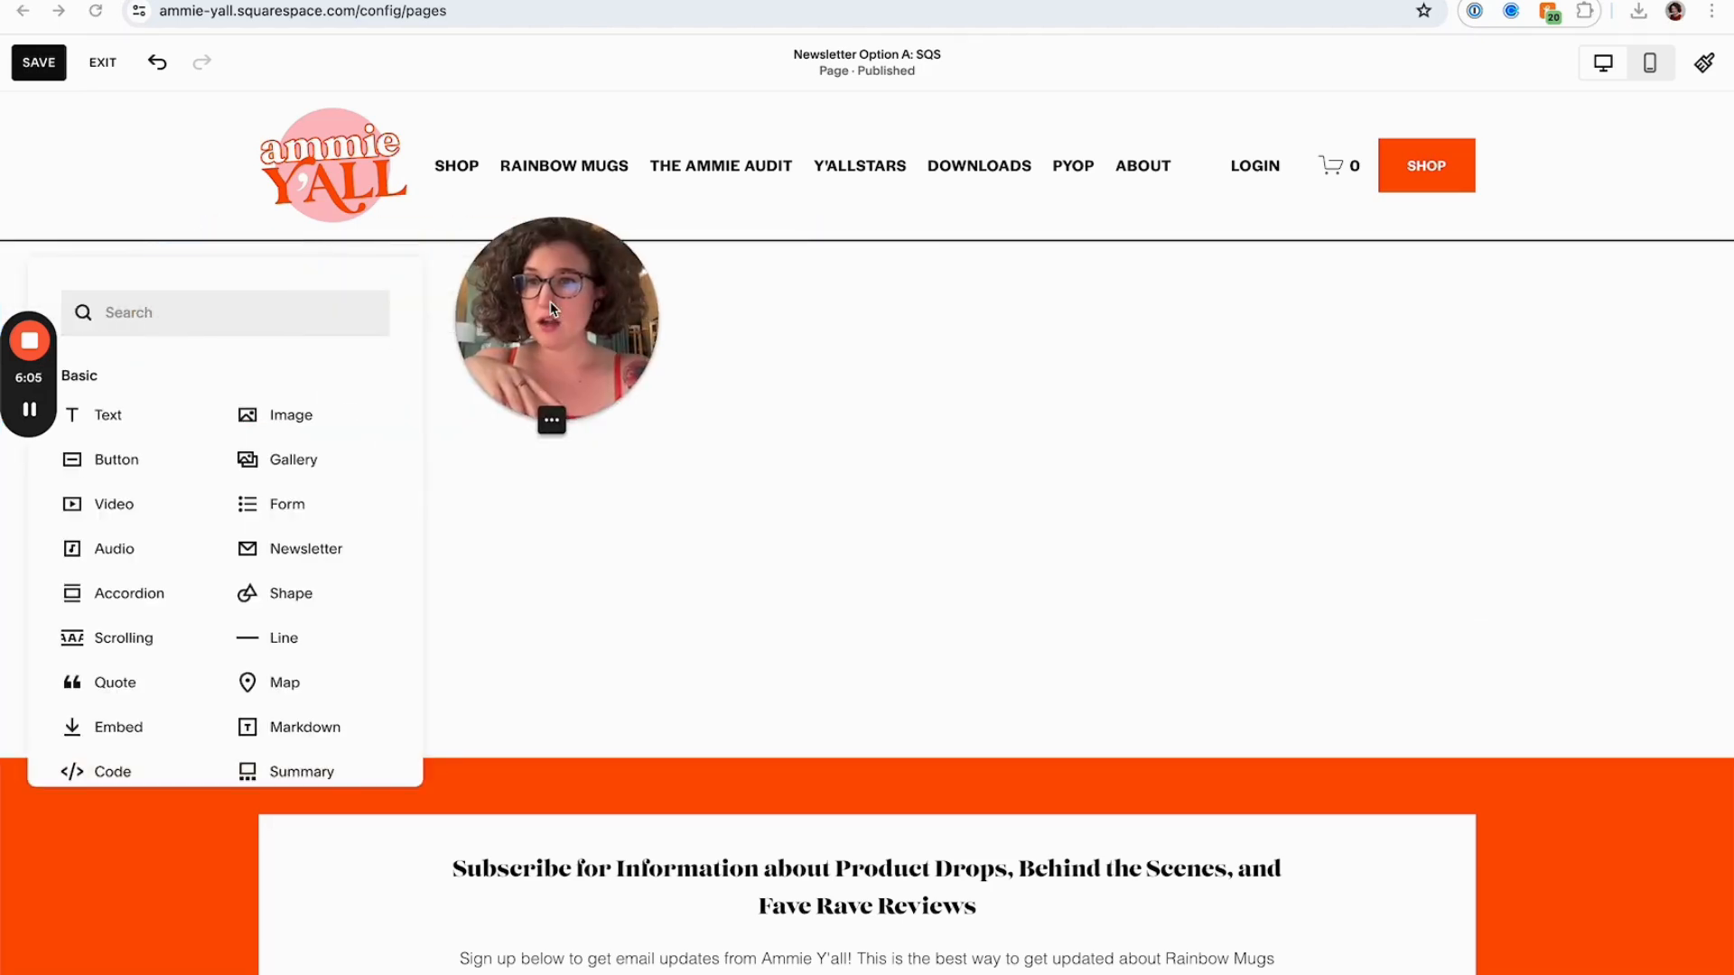
click(306, 550)
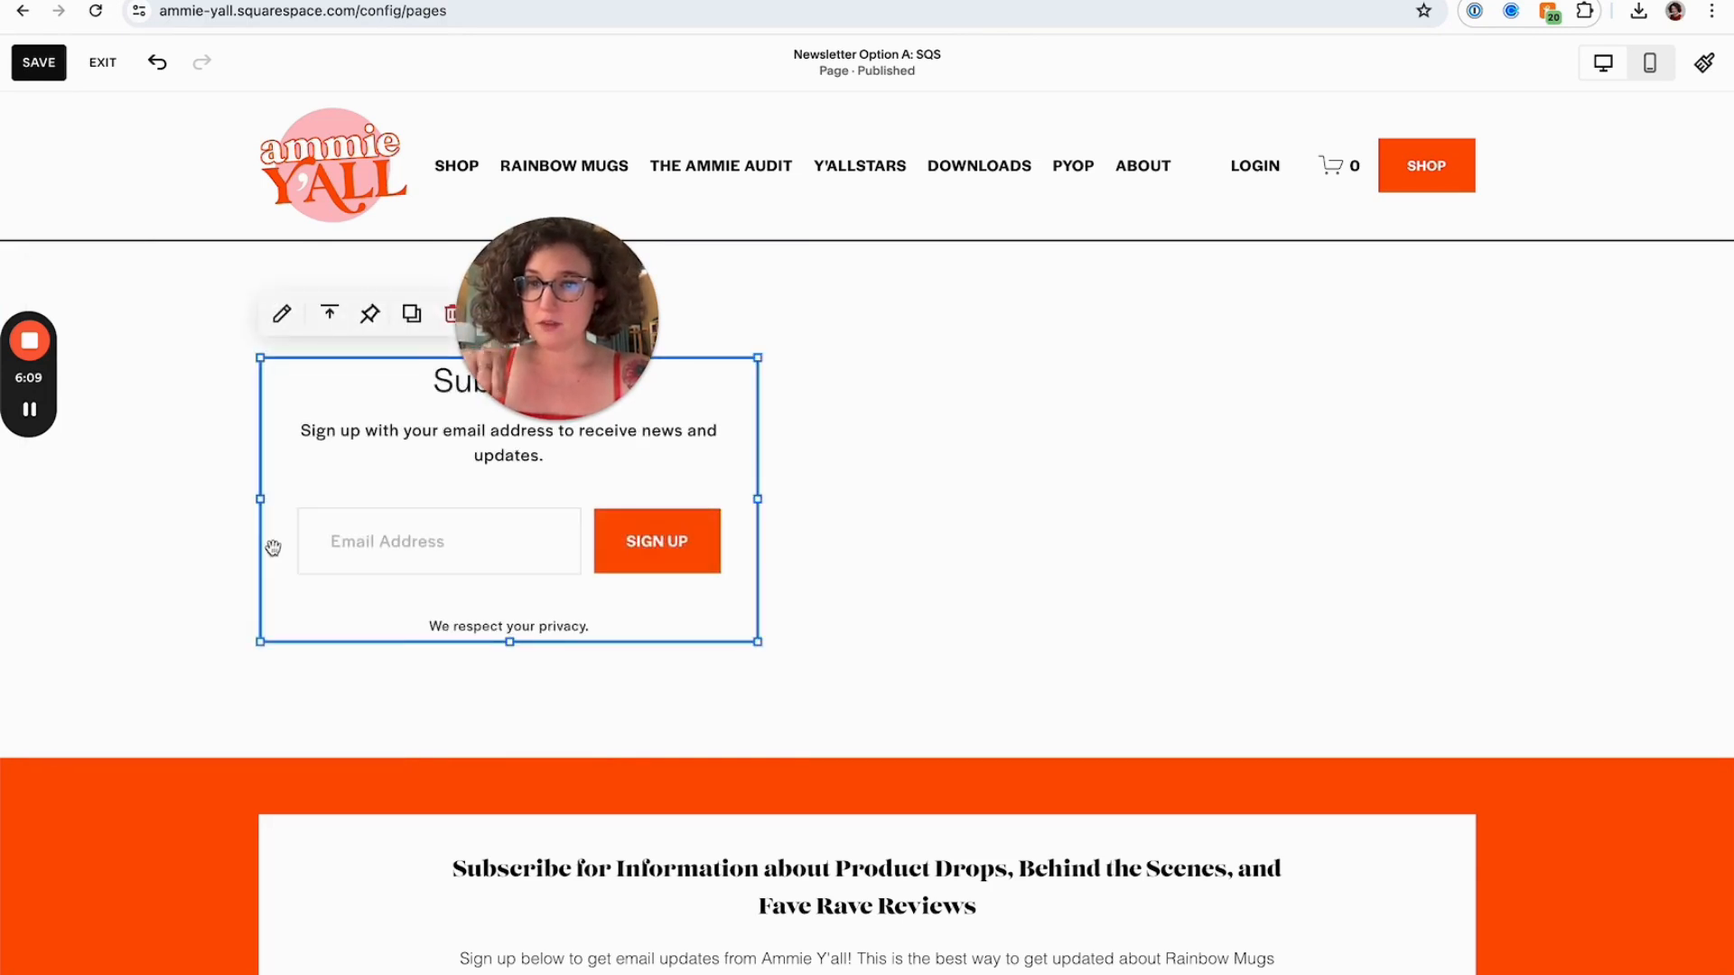
Move the newsletter block into the right half of the new section
click(201, 557)
drag(571, 349, 297, 384)
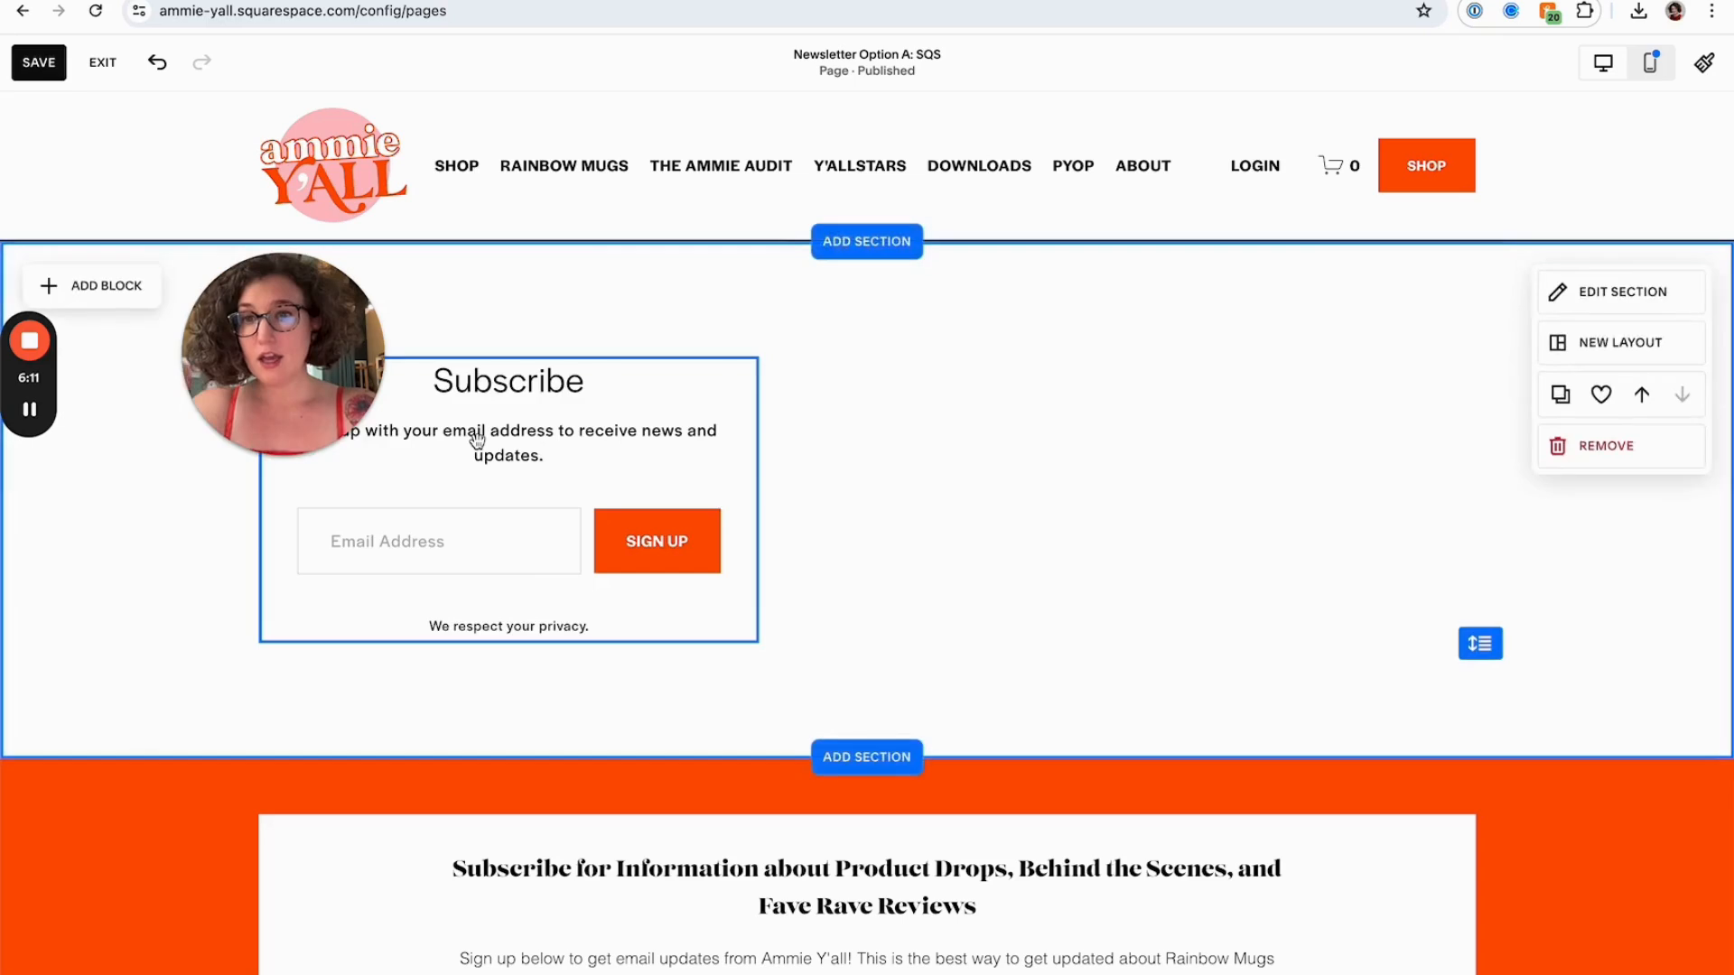
drag(476, 439, 1177, 398)
click(885, 470)
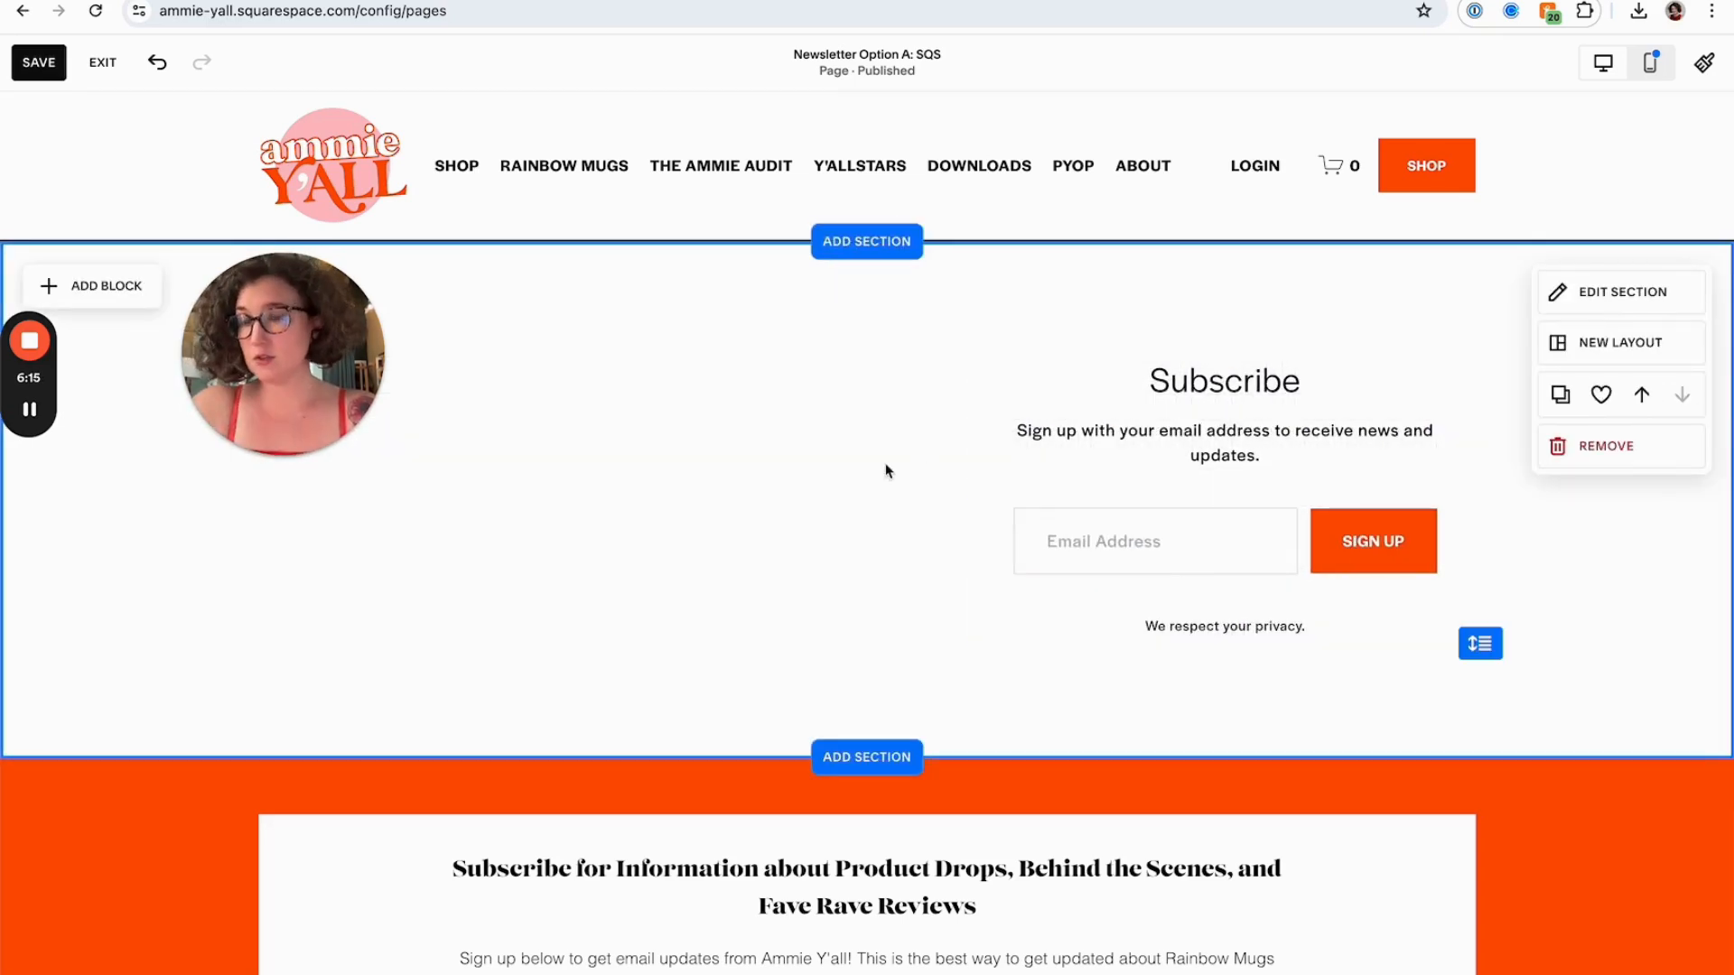
mouse_move(1077, 485)
mouse_down()
mouse_move(975, 484)
mouse_move(1111, 496)
mouse_move(1096, 491)
mouse_up()
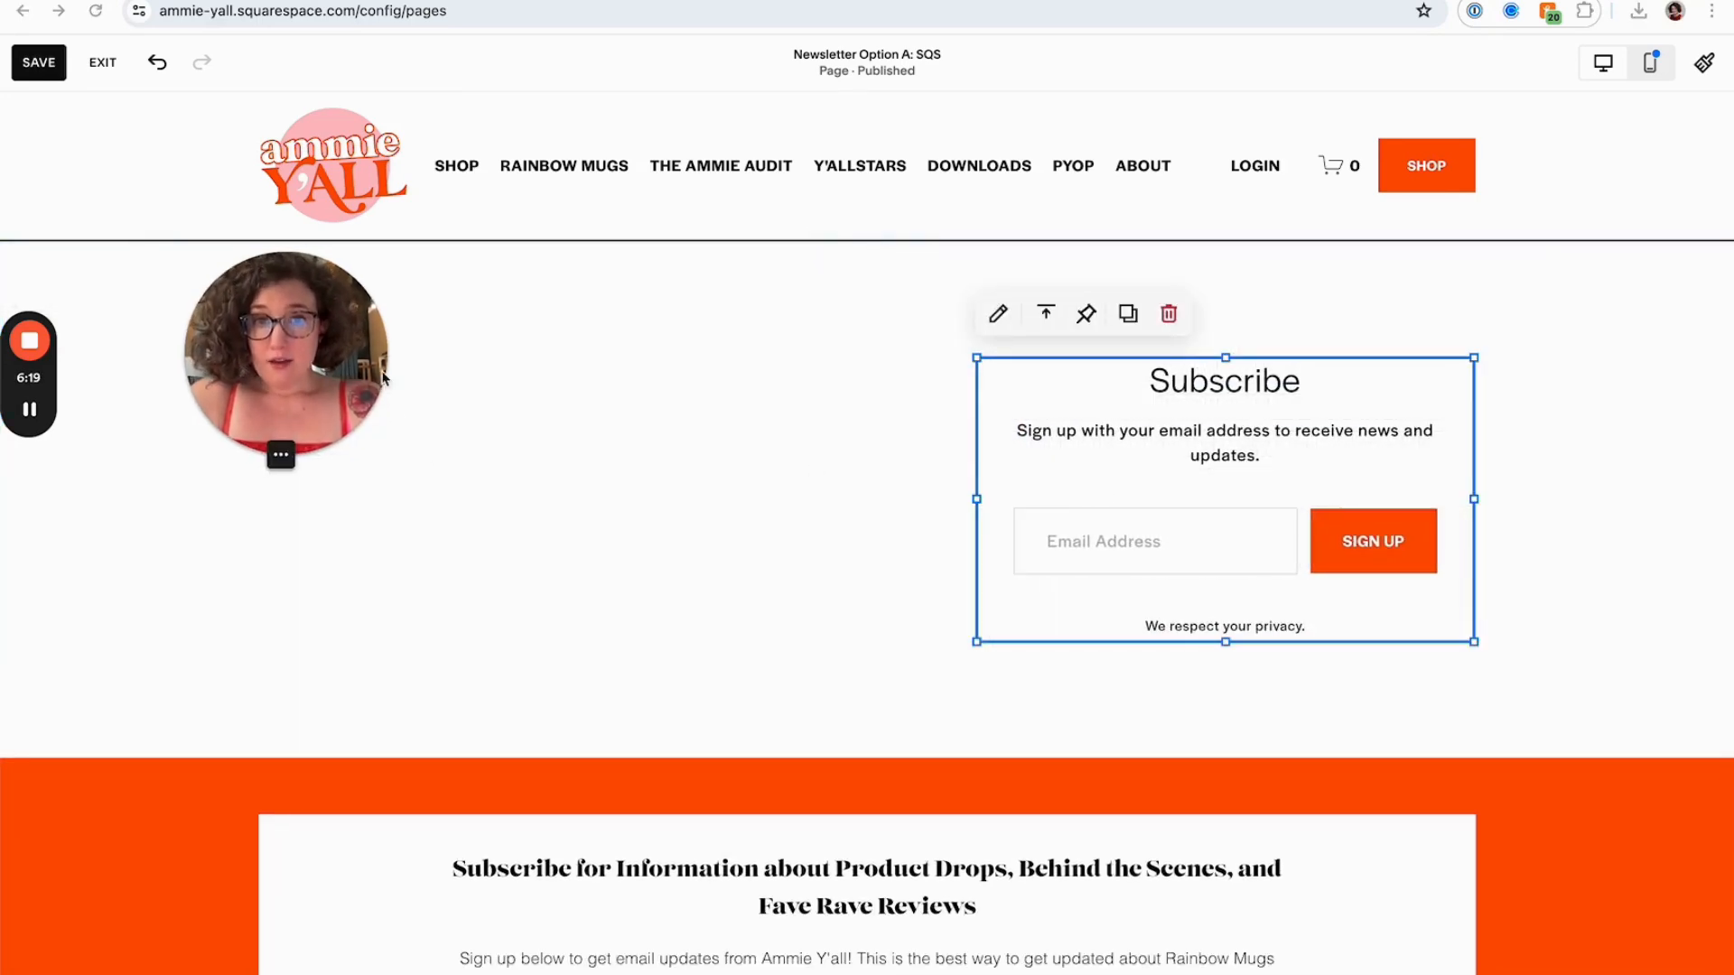
Open the newsletter block's settings, set its title to "Whatever! It's cools!" and prepend placeholder text "asldkfjaf" to the description
drag(341, 377, 888, 375)
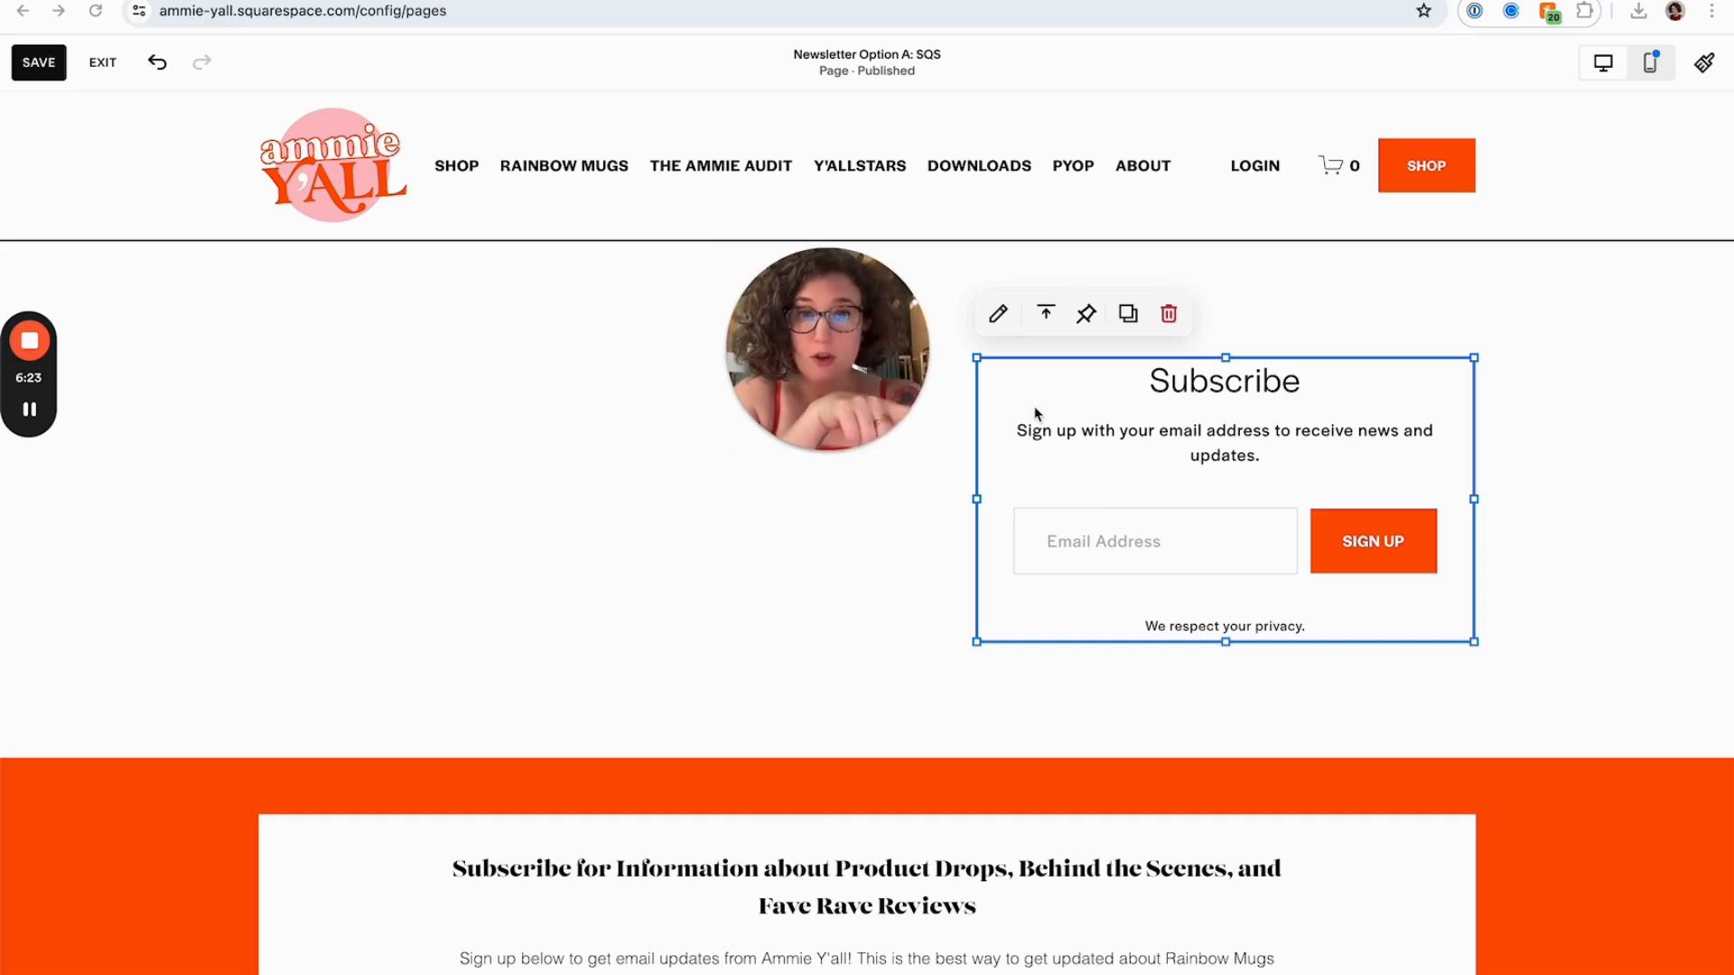
click(999, 315)
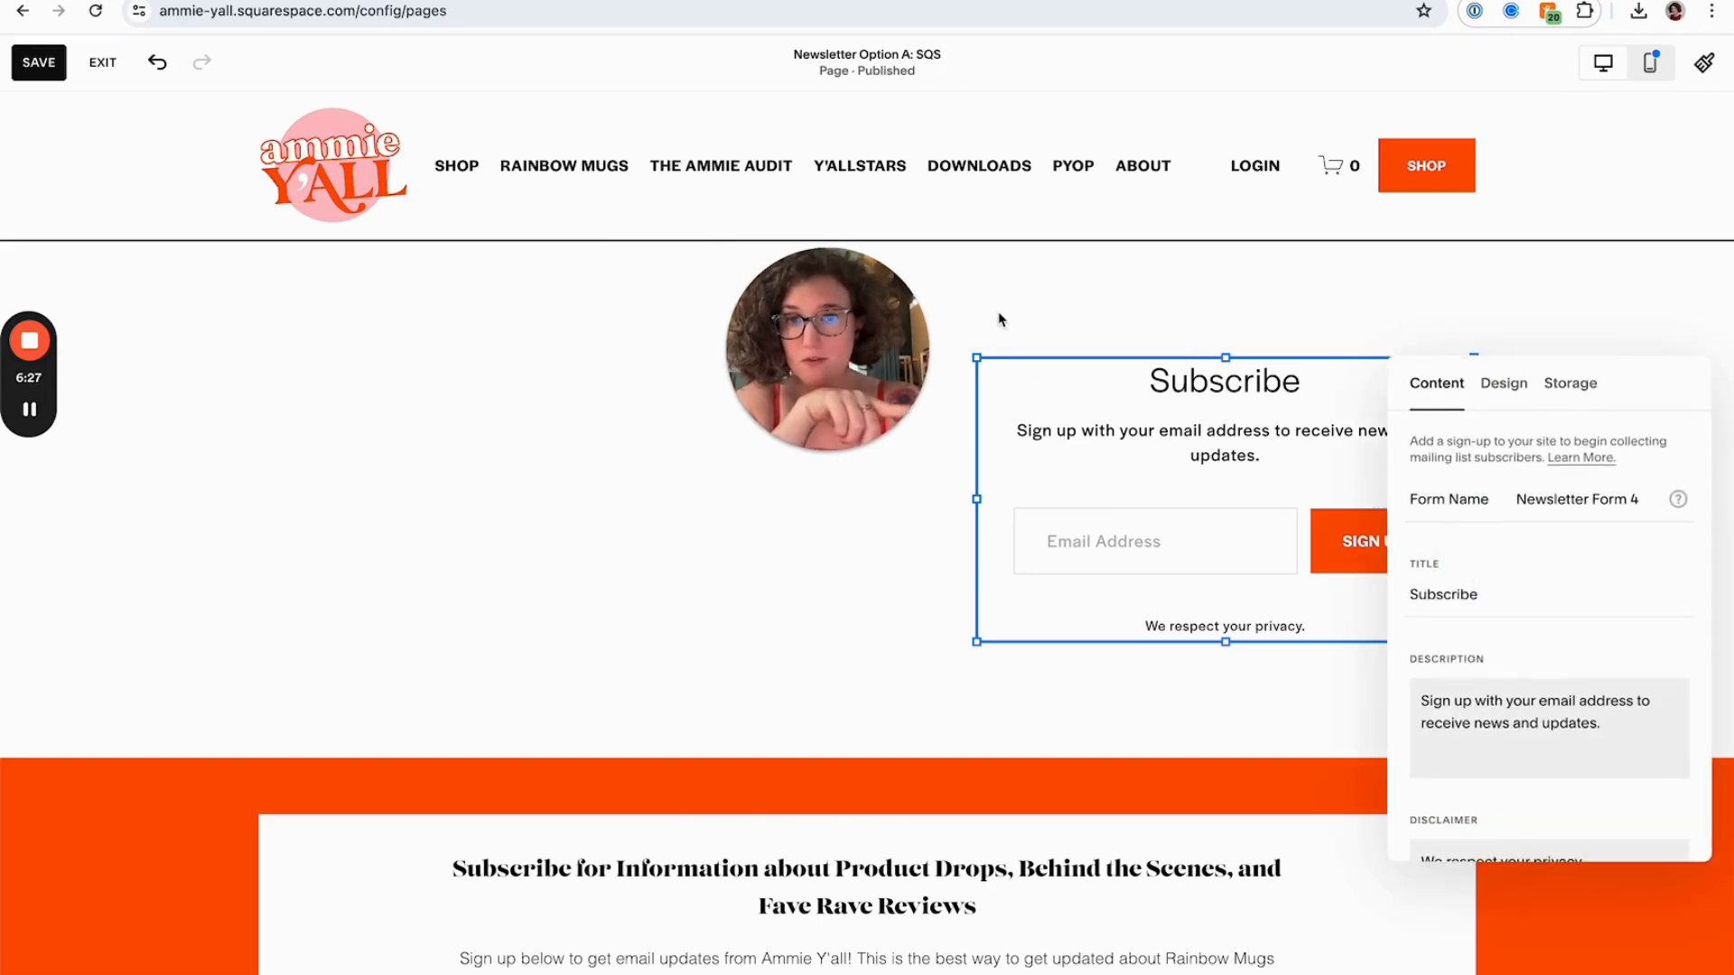
click(999, 317)
double_click(1053, 410)
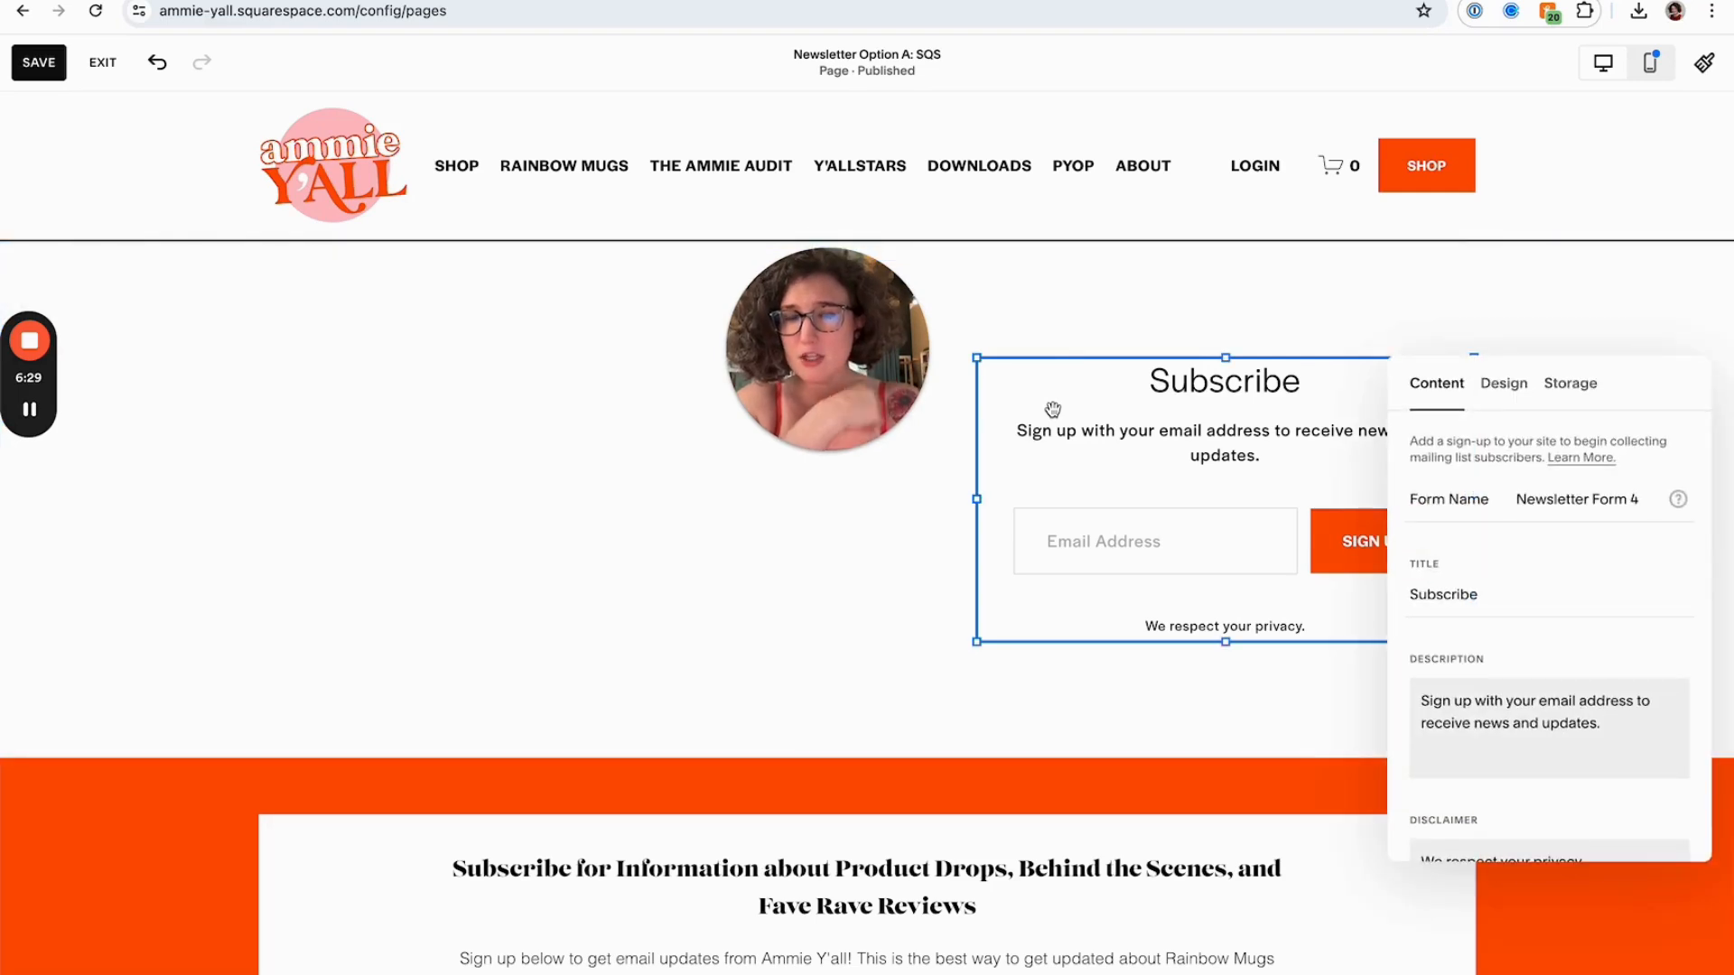
click(1543, 492)
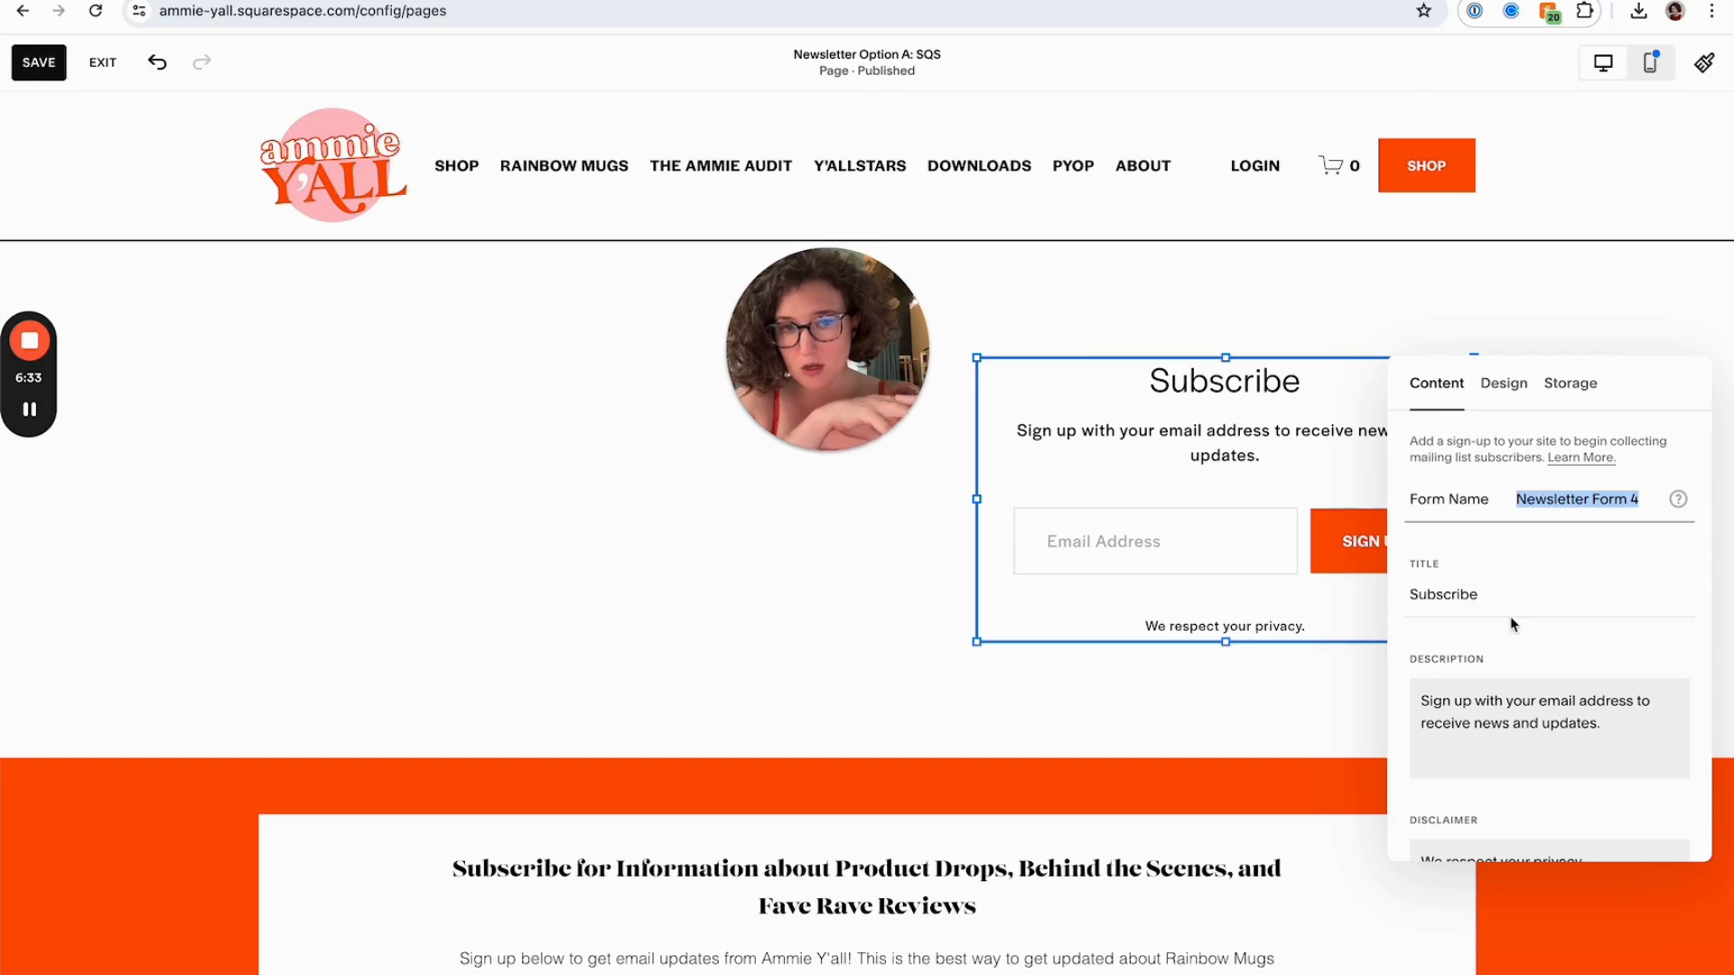
scroll(1512, 623, down, 4)
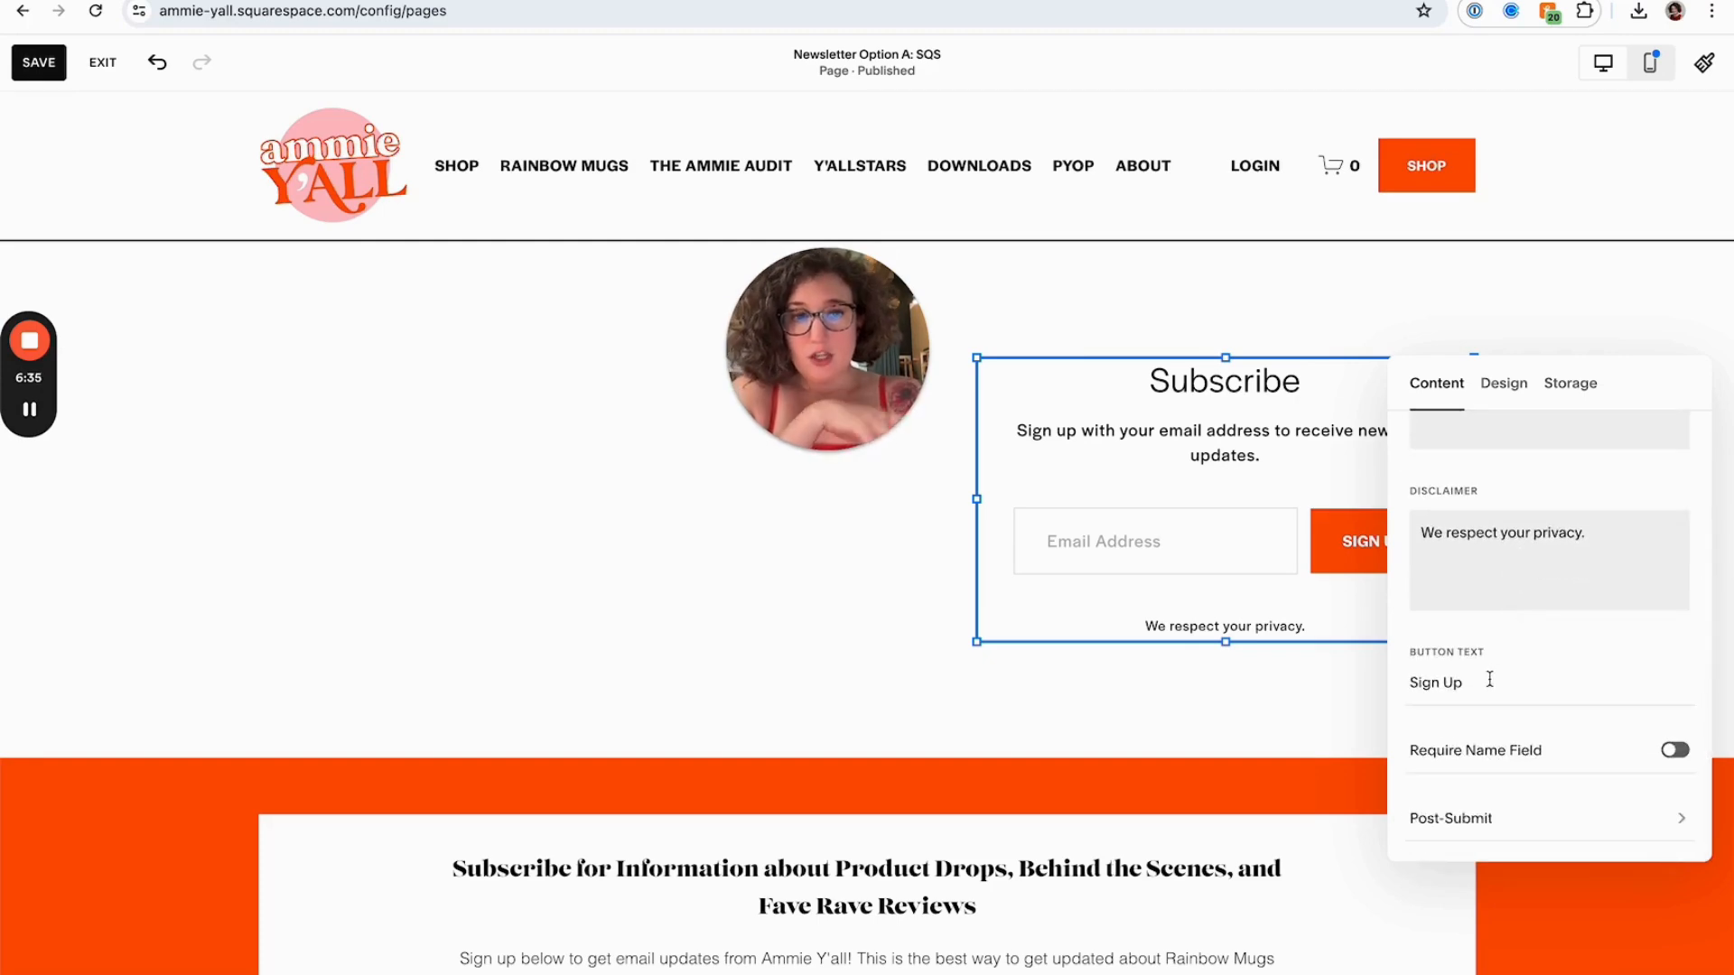
scroll(1488, 650, up, 4)
double_click(1474, 599)
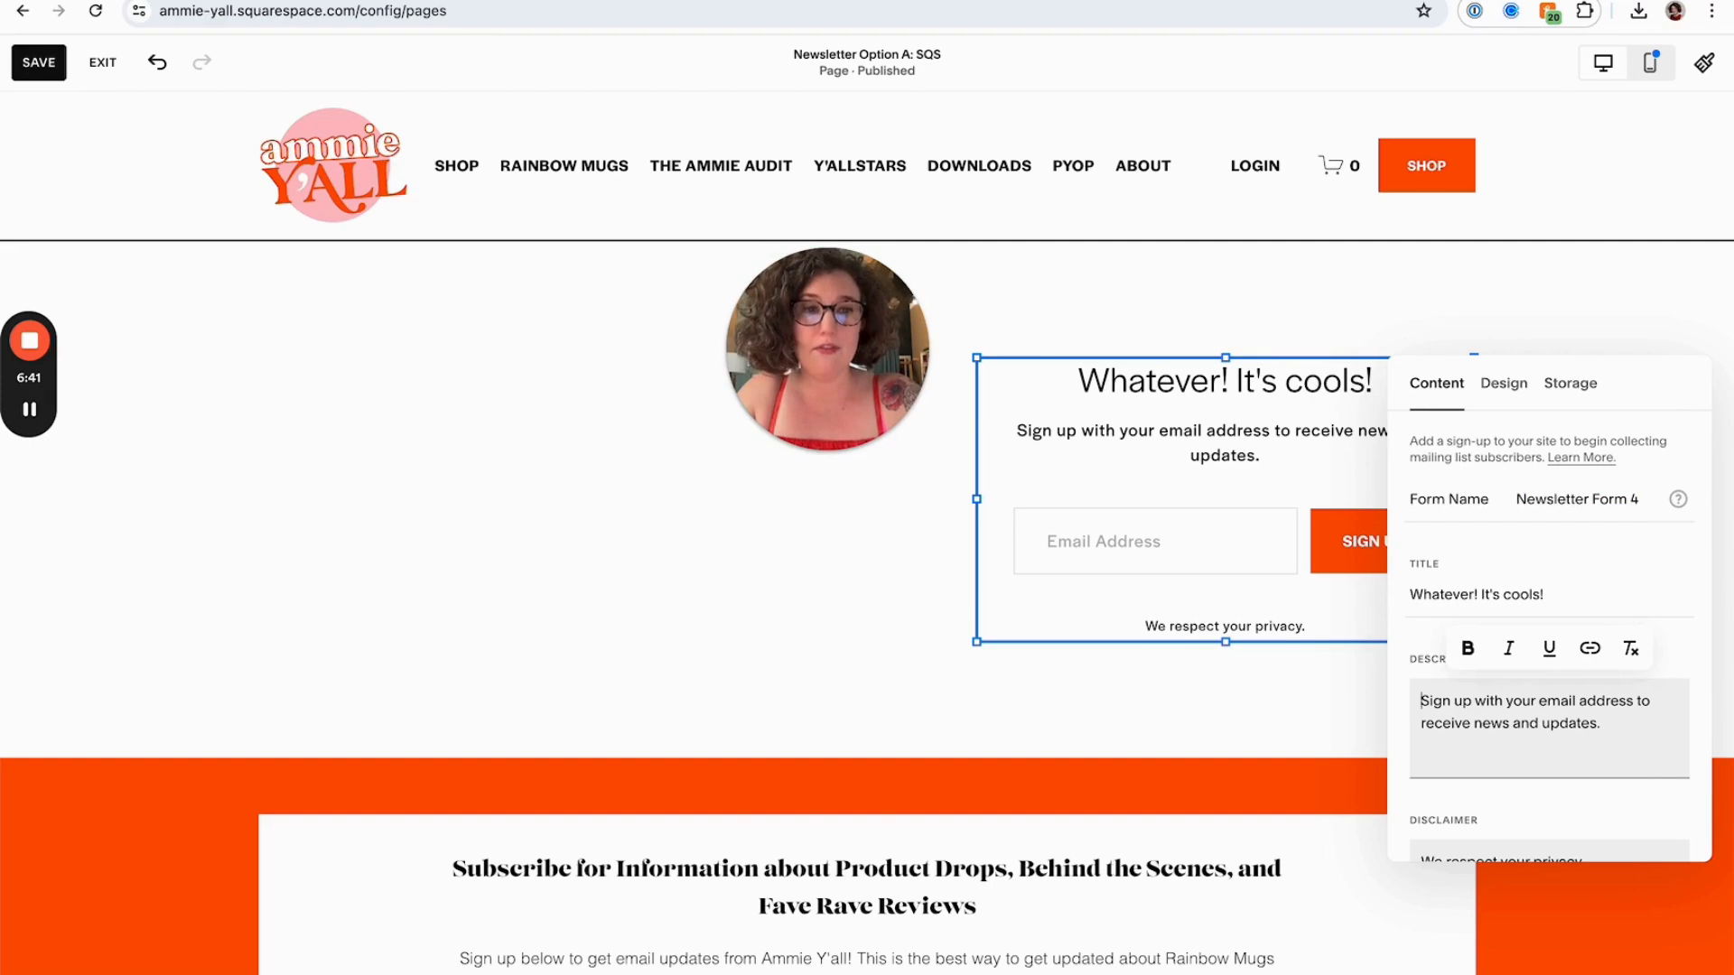
text(asldkfjaf)
key(Tab)
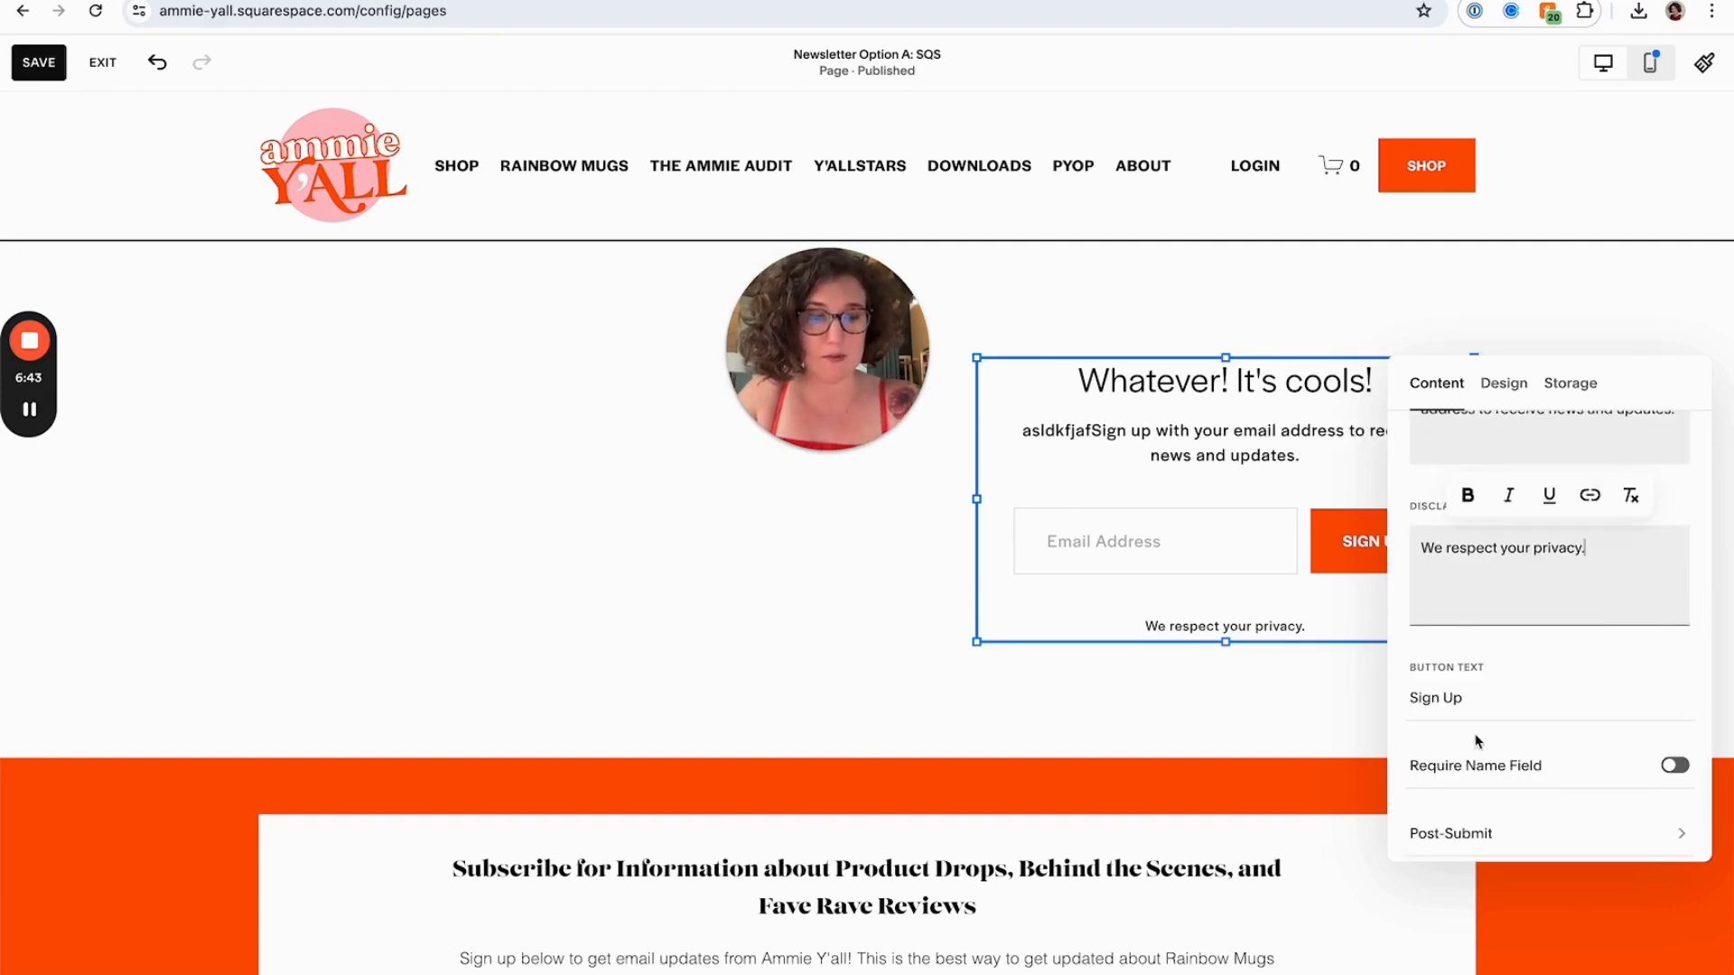
Turn the Require Name Field option on and back off
scroll(1478, 717, down, 1)
click(1678, 752)
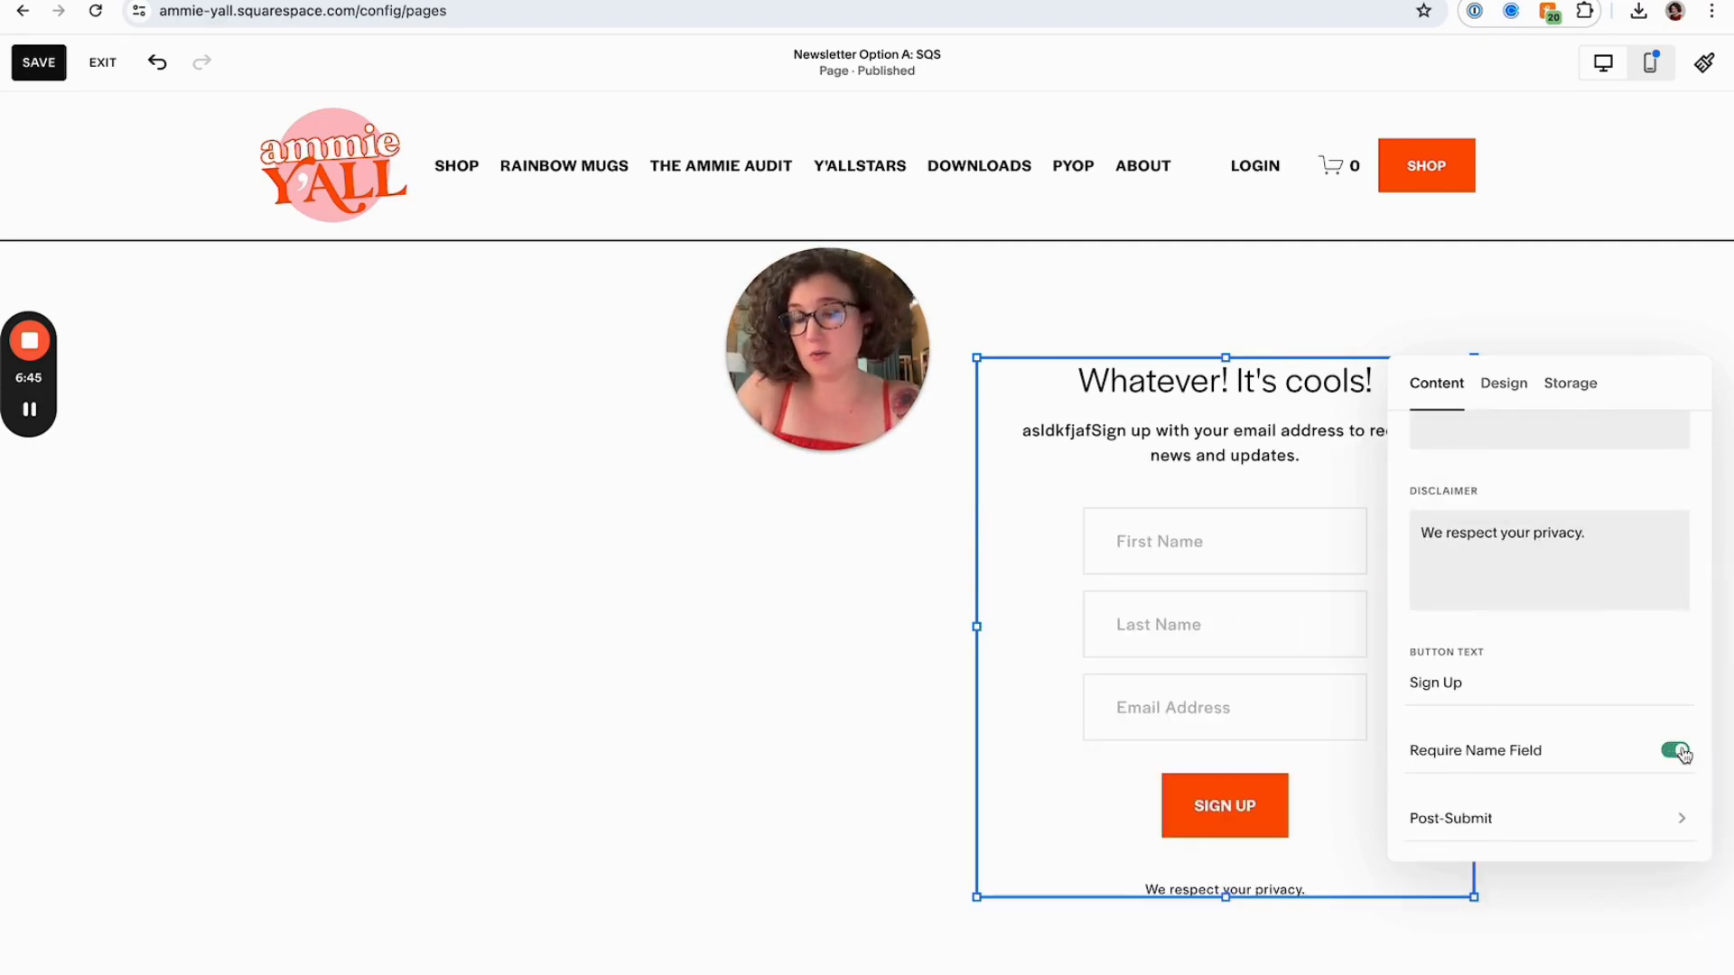
click(1678, 751)
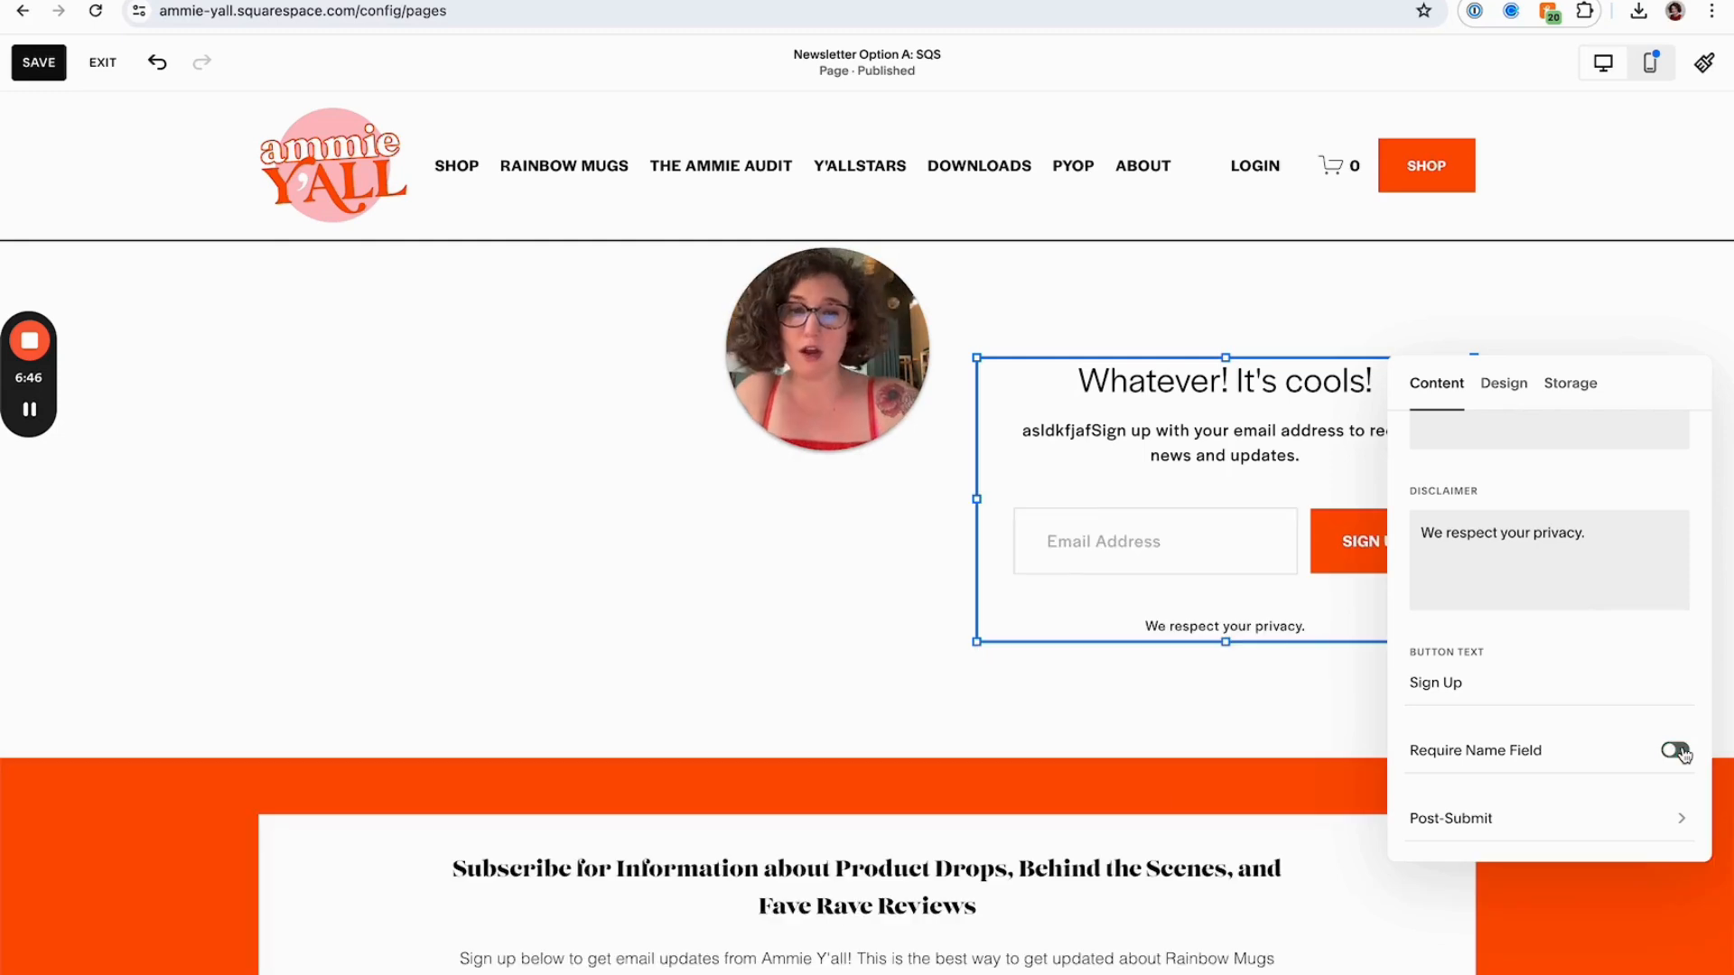
Review the form's Post-Submit message settings, then open the Storage options
click(1475, 828)
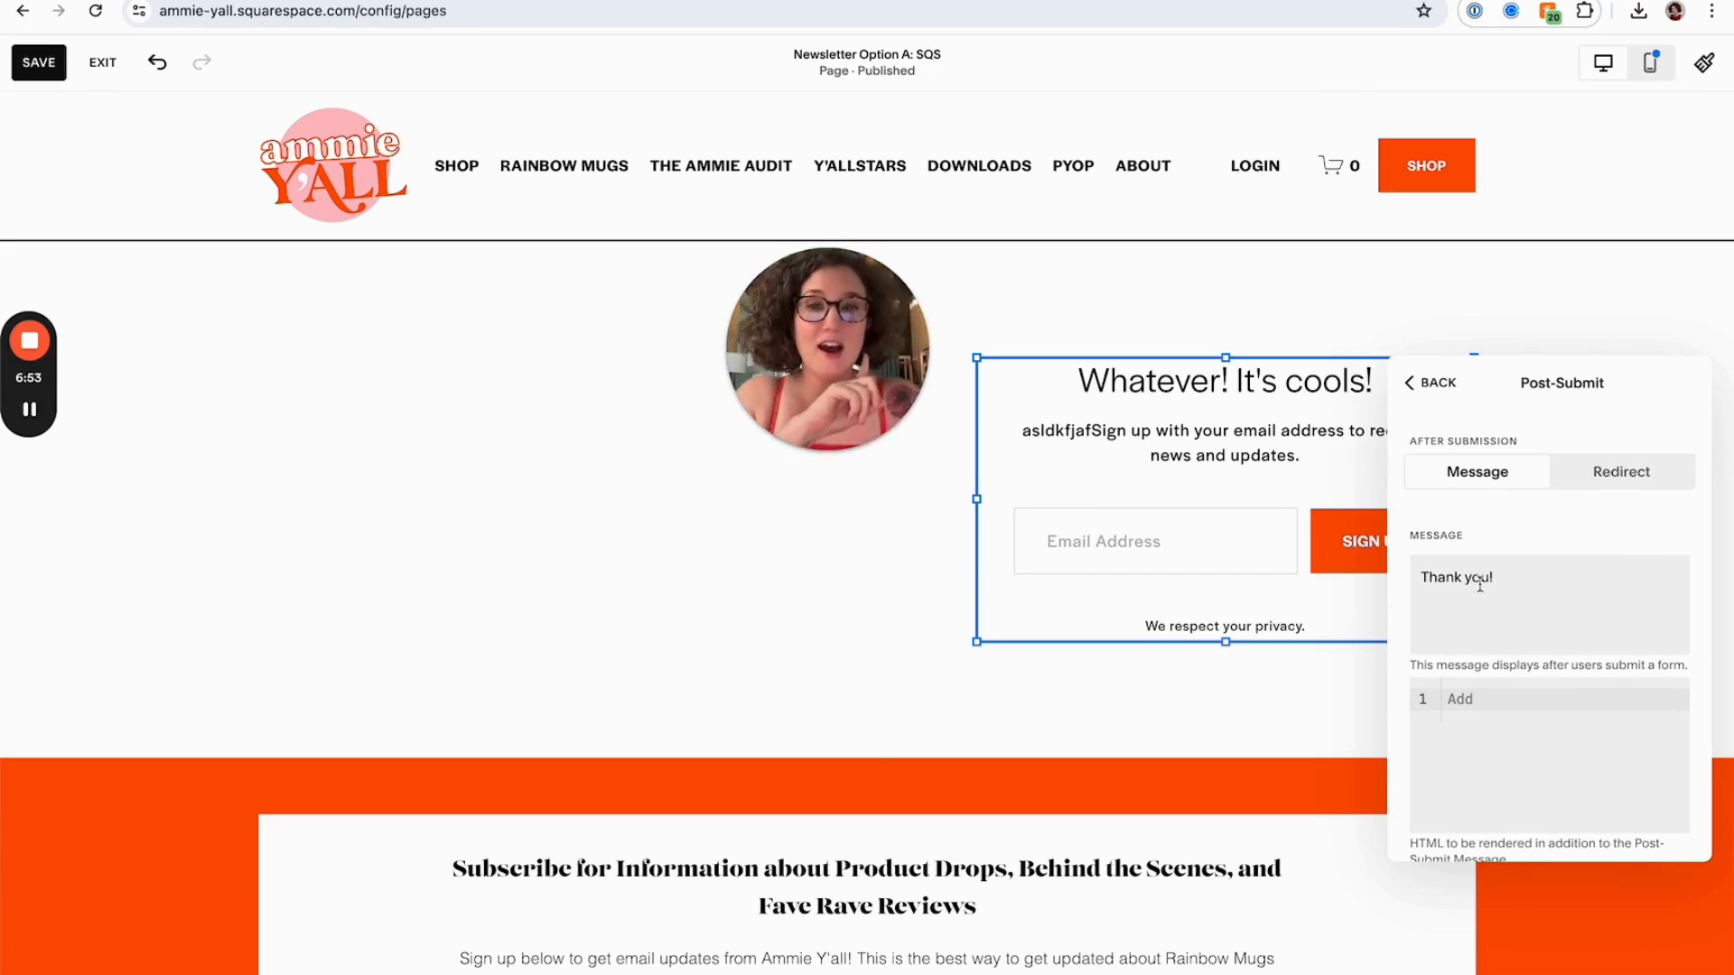
click(1429, 384)
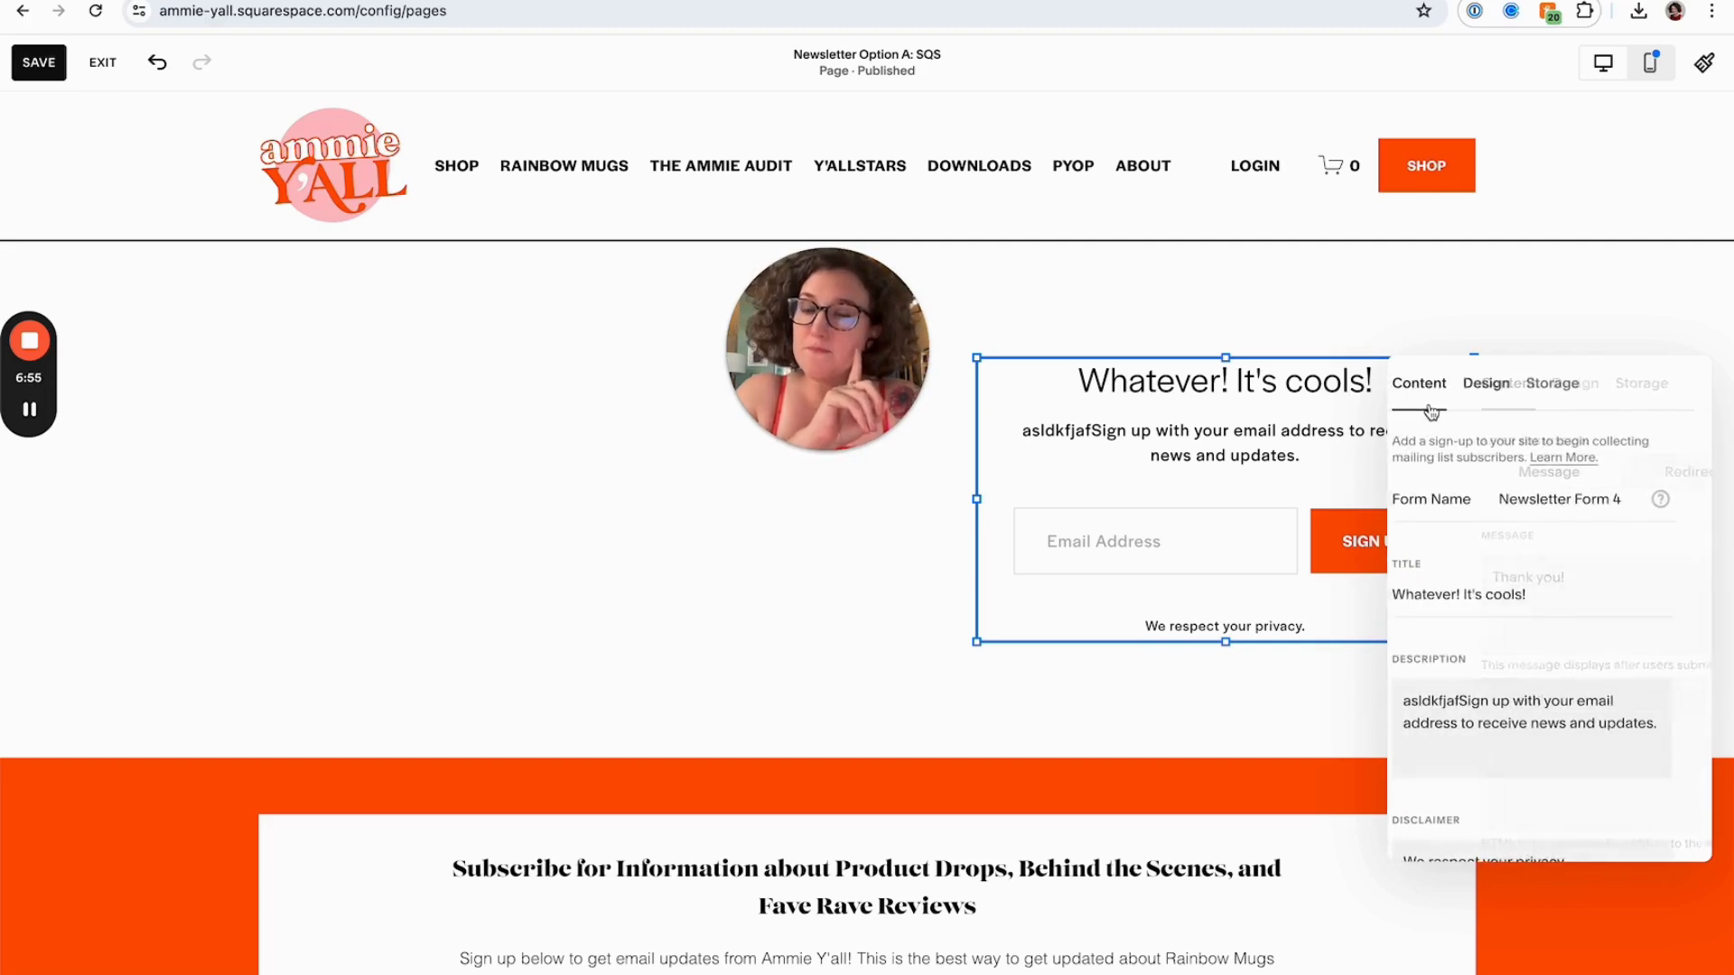
click(1570, 384)
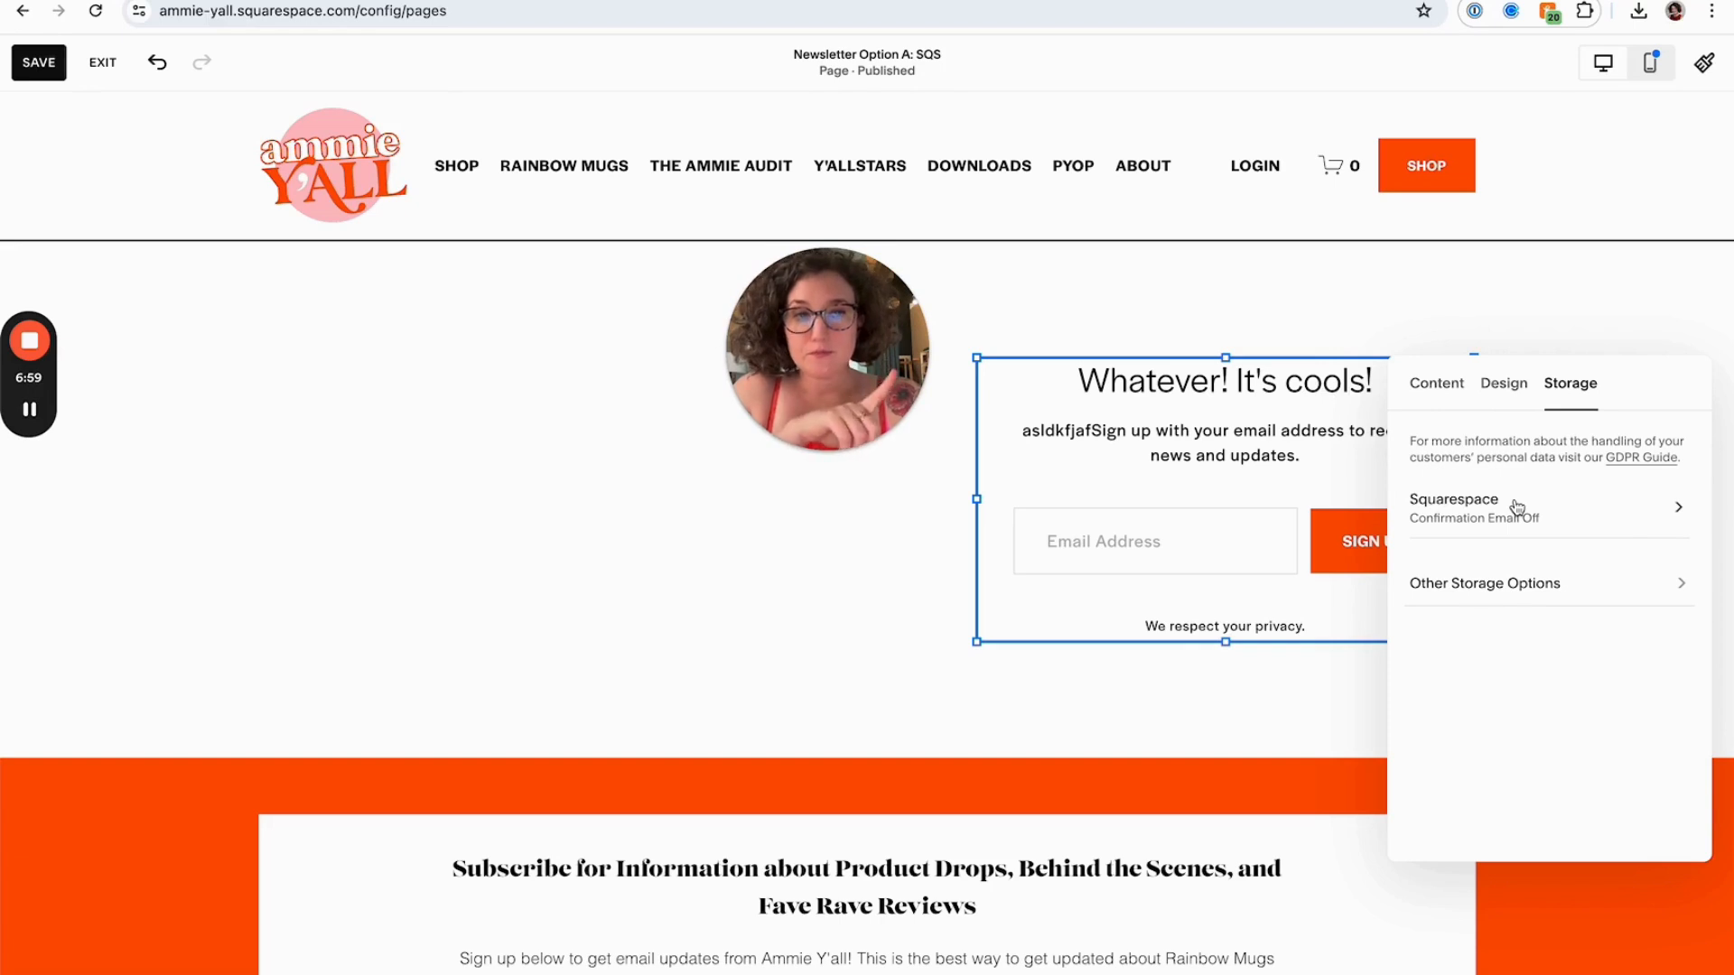
In the Squarespace storage settings, add signups to the "Good for Y'all" mailing list
drag(867, 374, 1227, 348)
click(1443, 507)
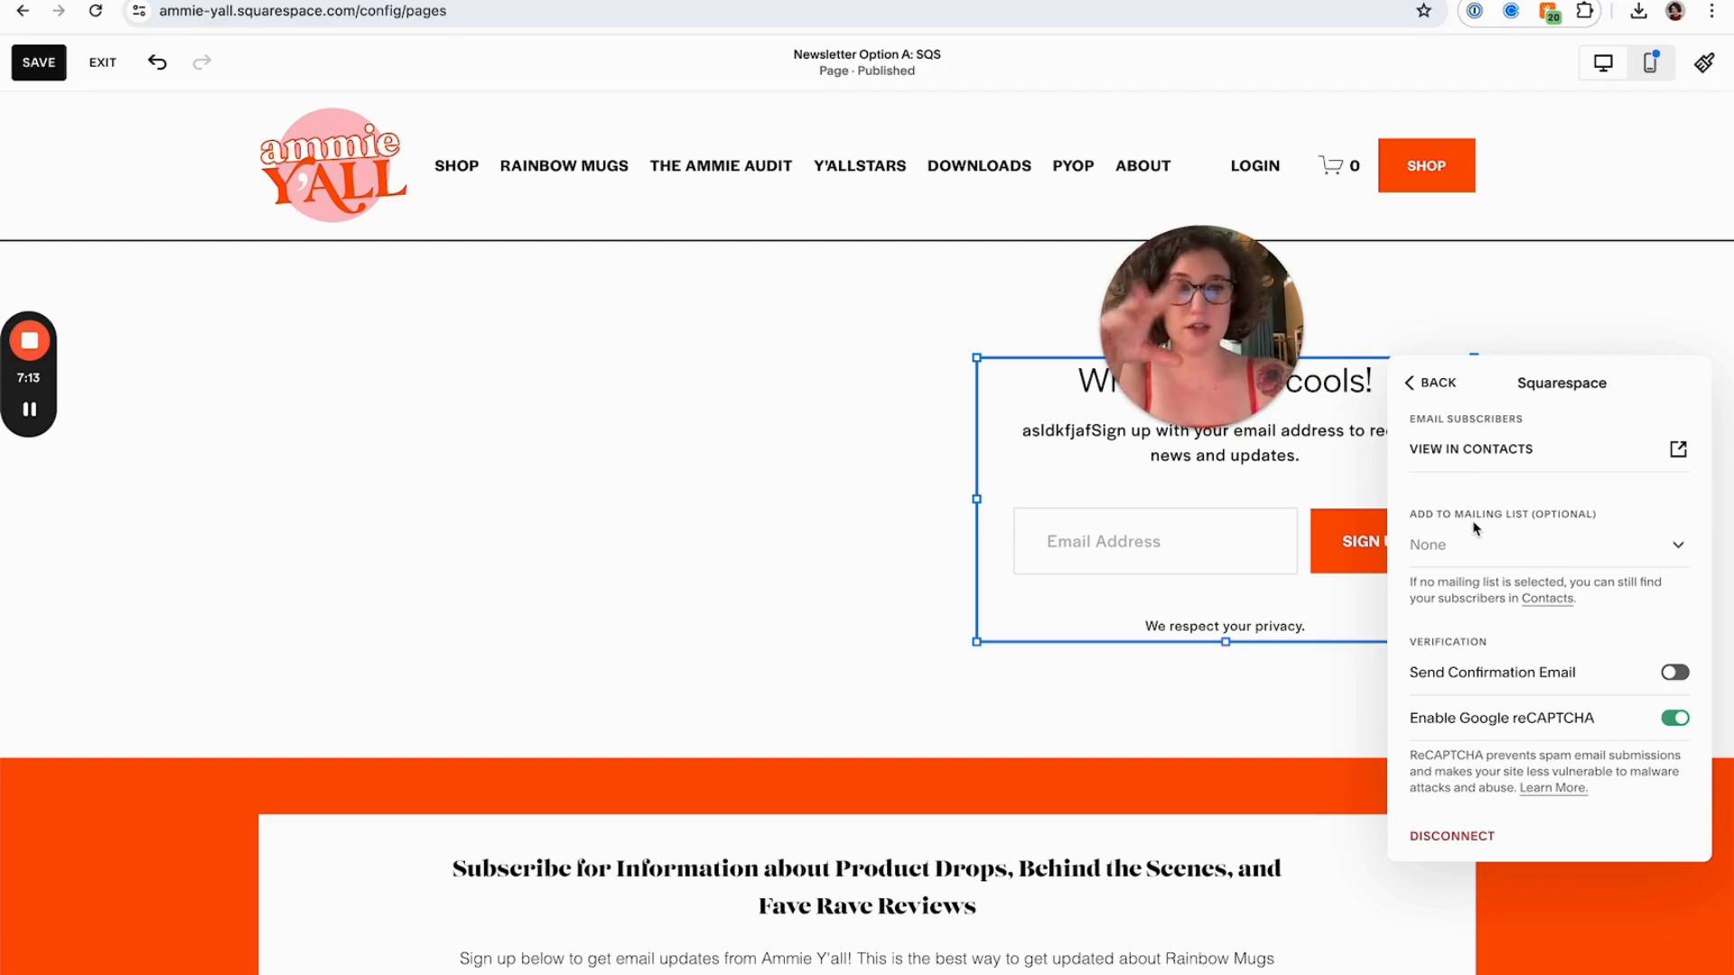
click(1474, 546)
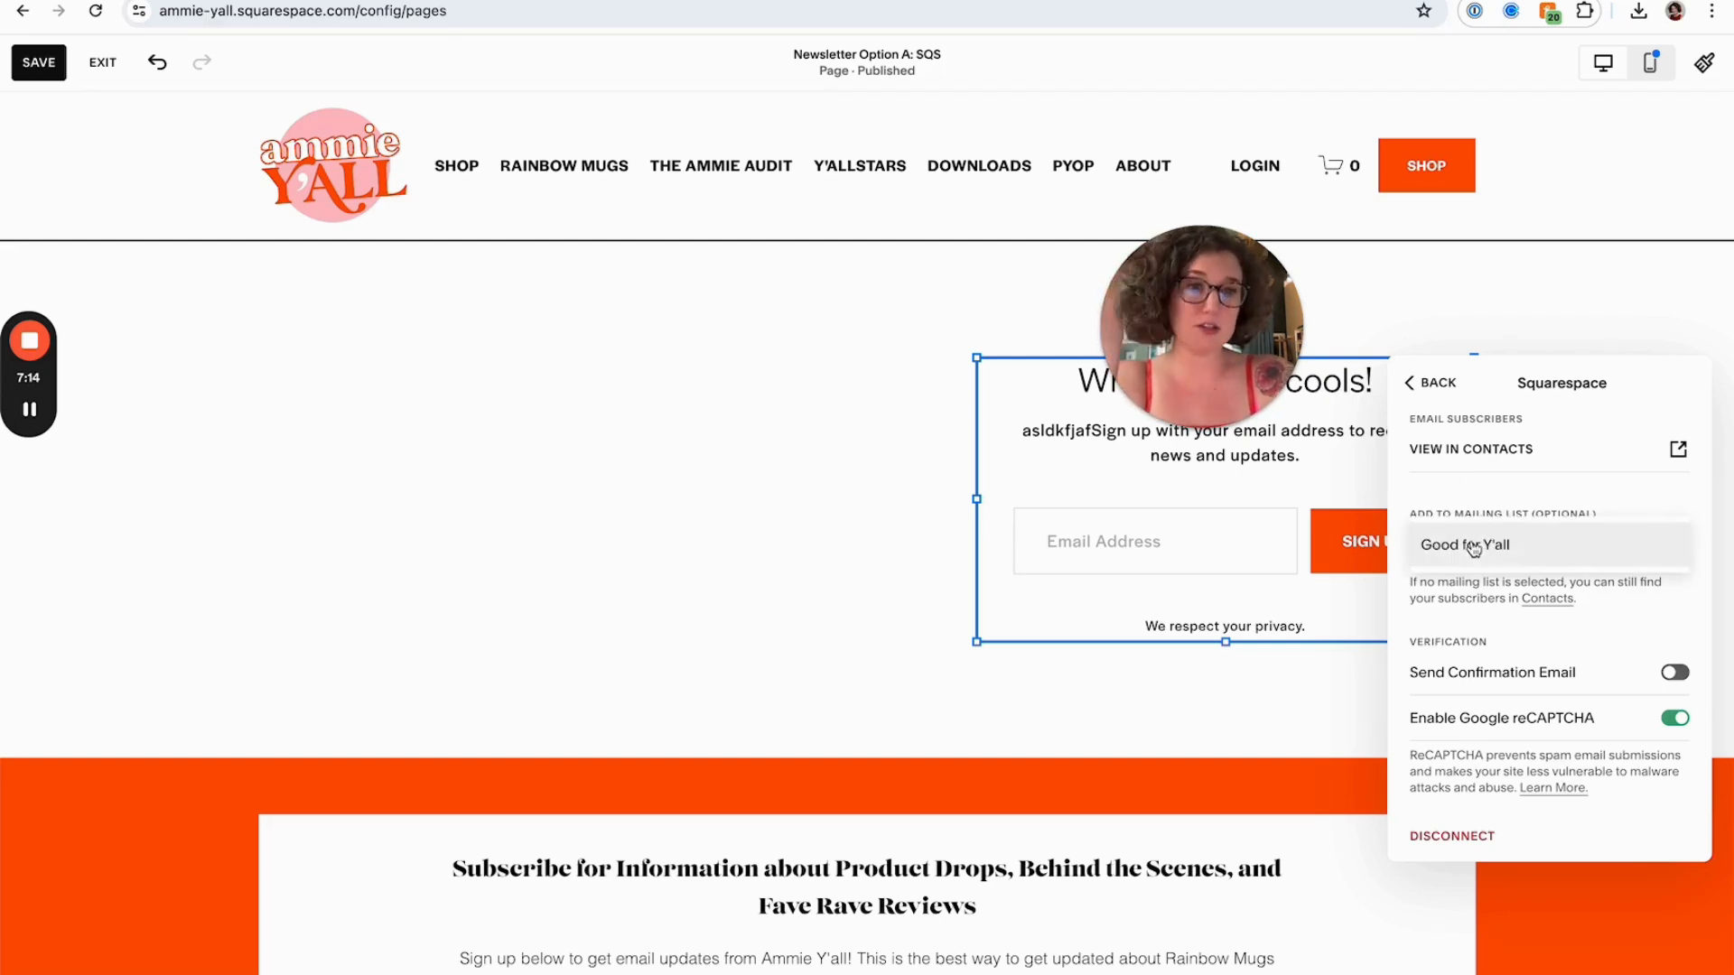
click(1556, 503)
click(1501, 550)
click(1502, 546)
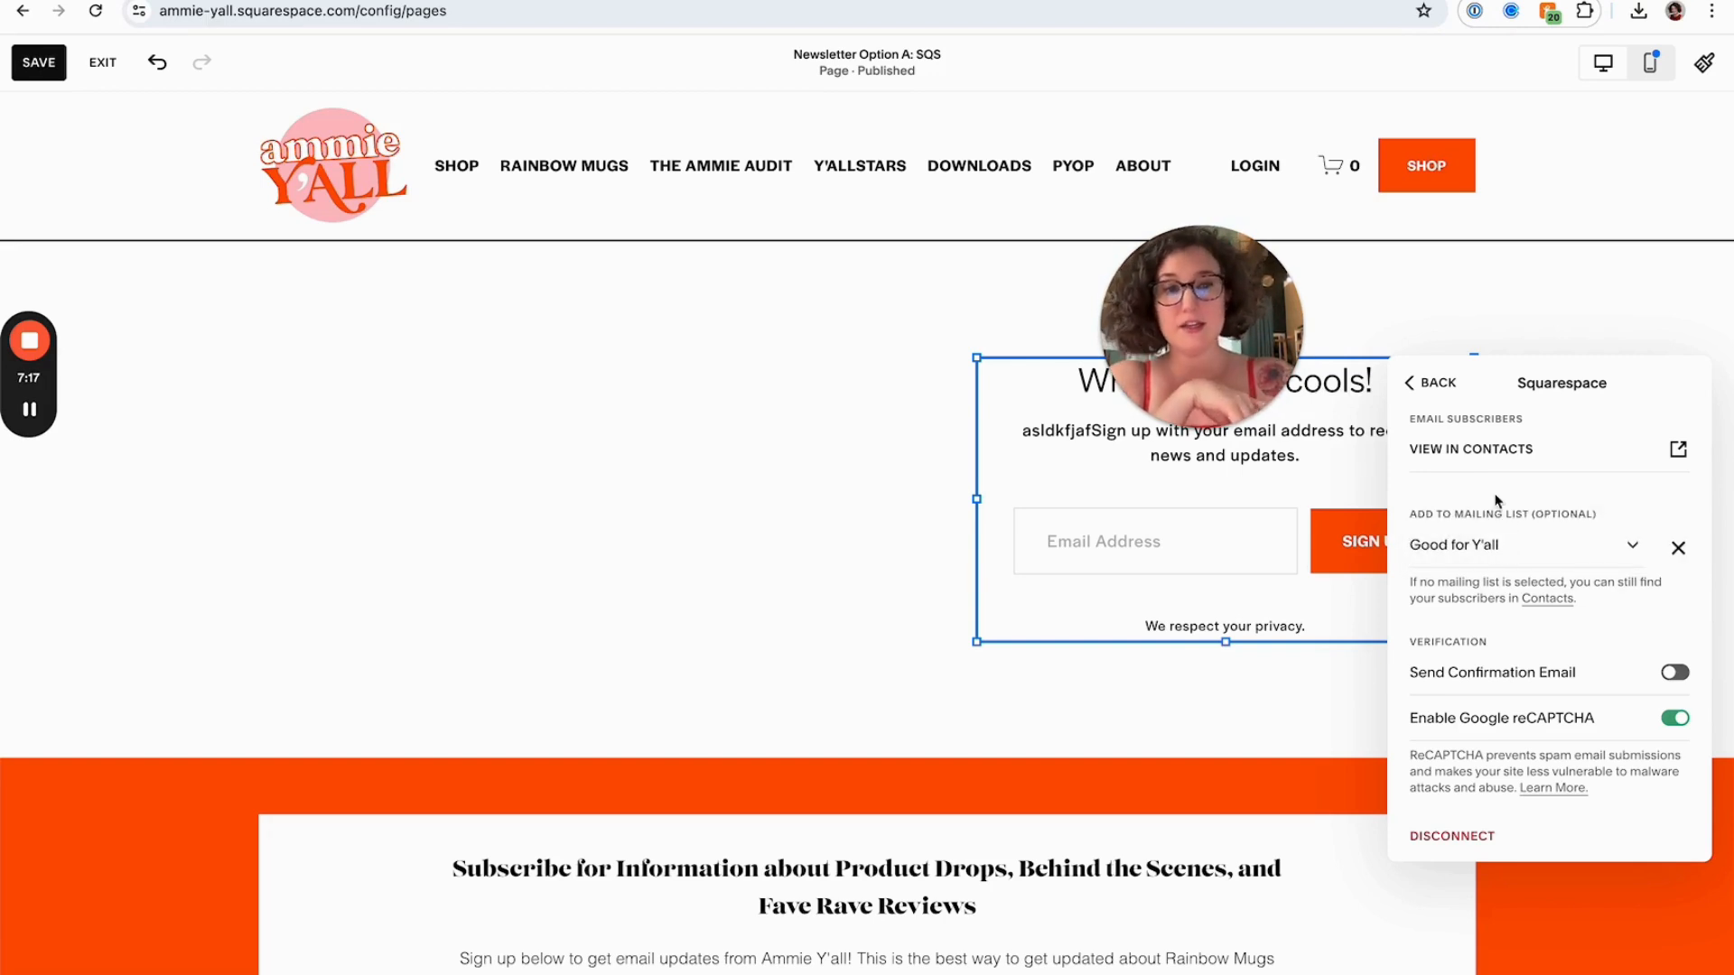
scroll(1672, 676, down, 1)
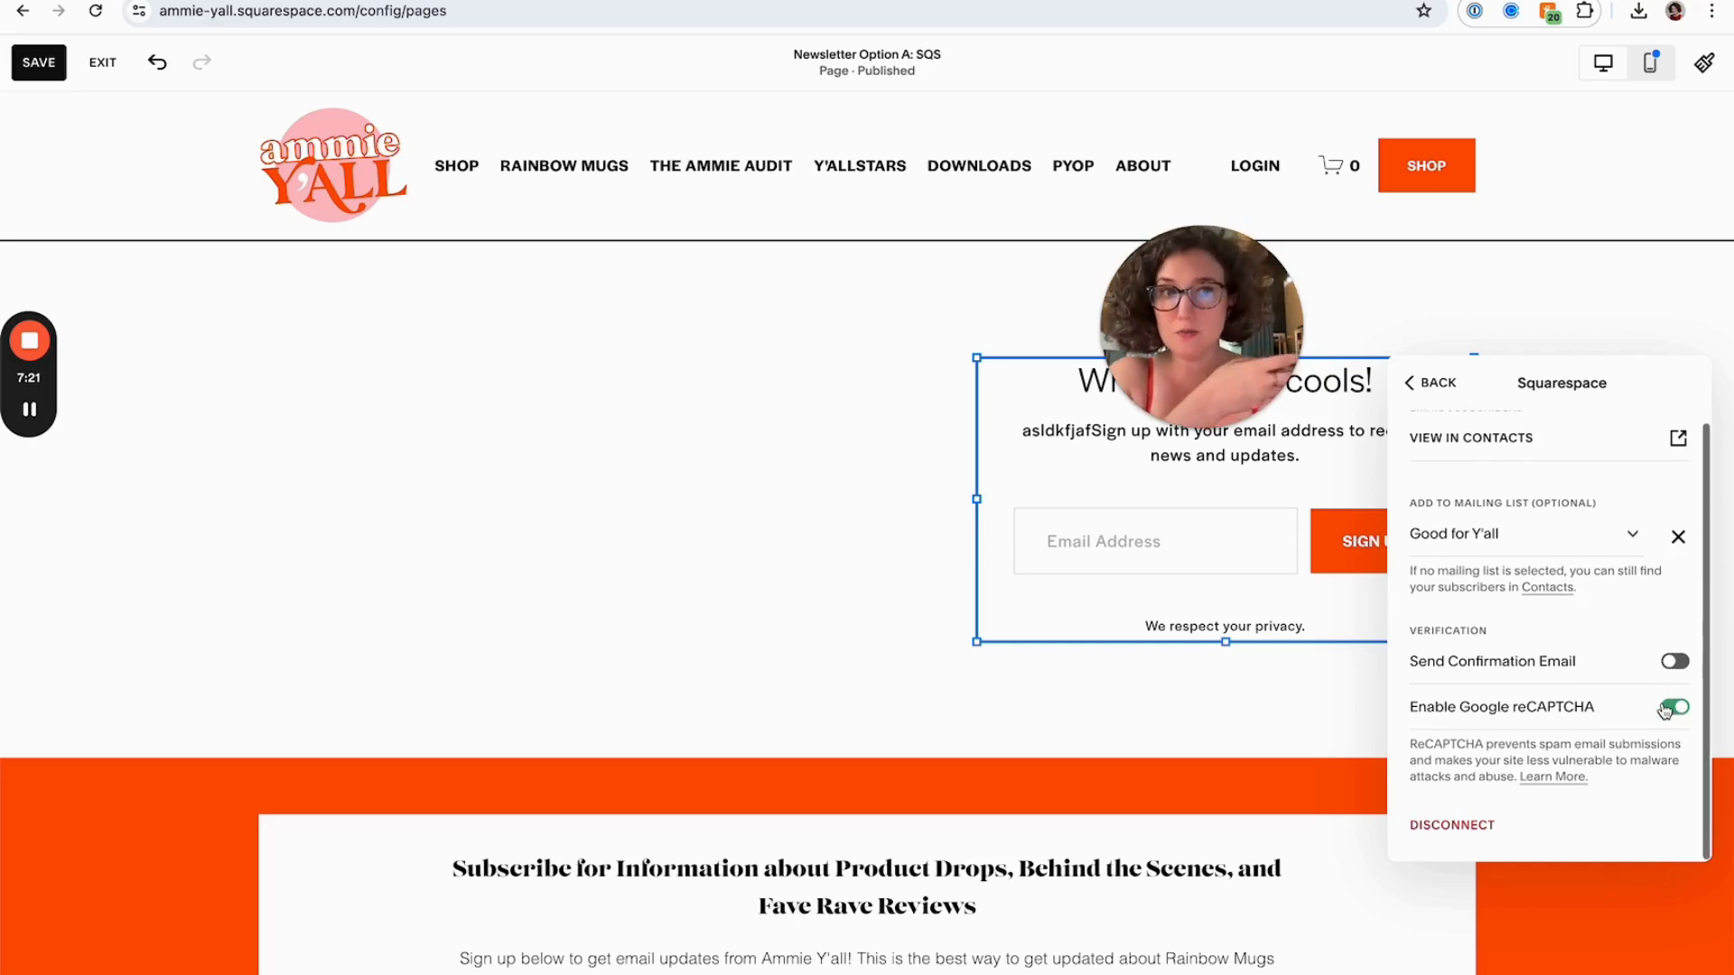
scroll(1463, 452, up, 1)
click(1426, 383)
Add an Image block to the left side of the section and choose to upload a file
click(819, 563)
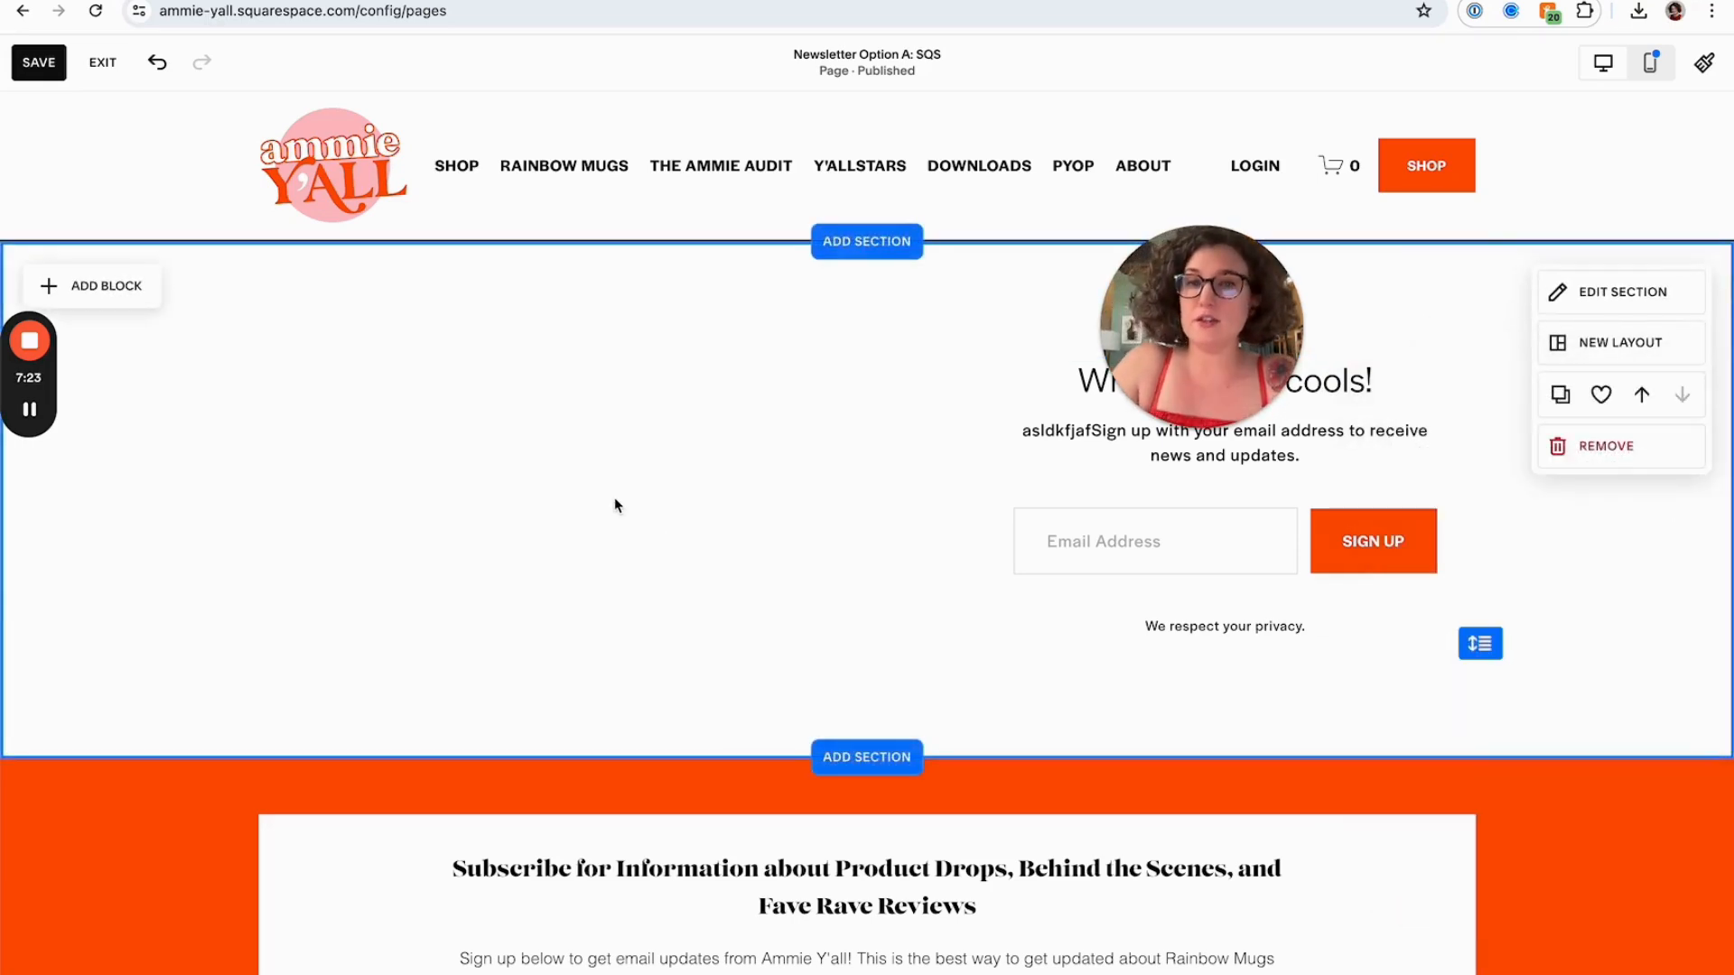
click(124, 310)
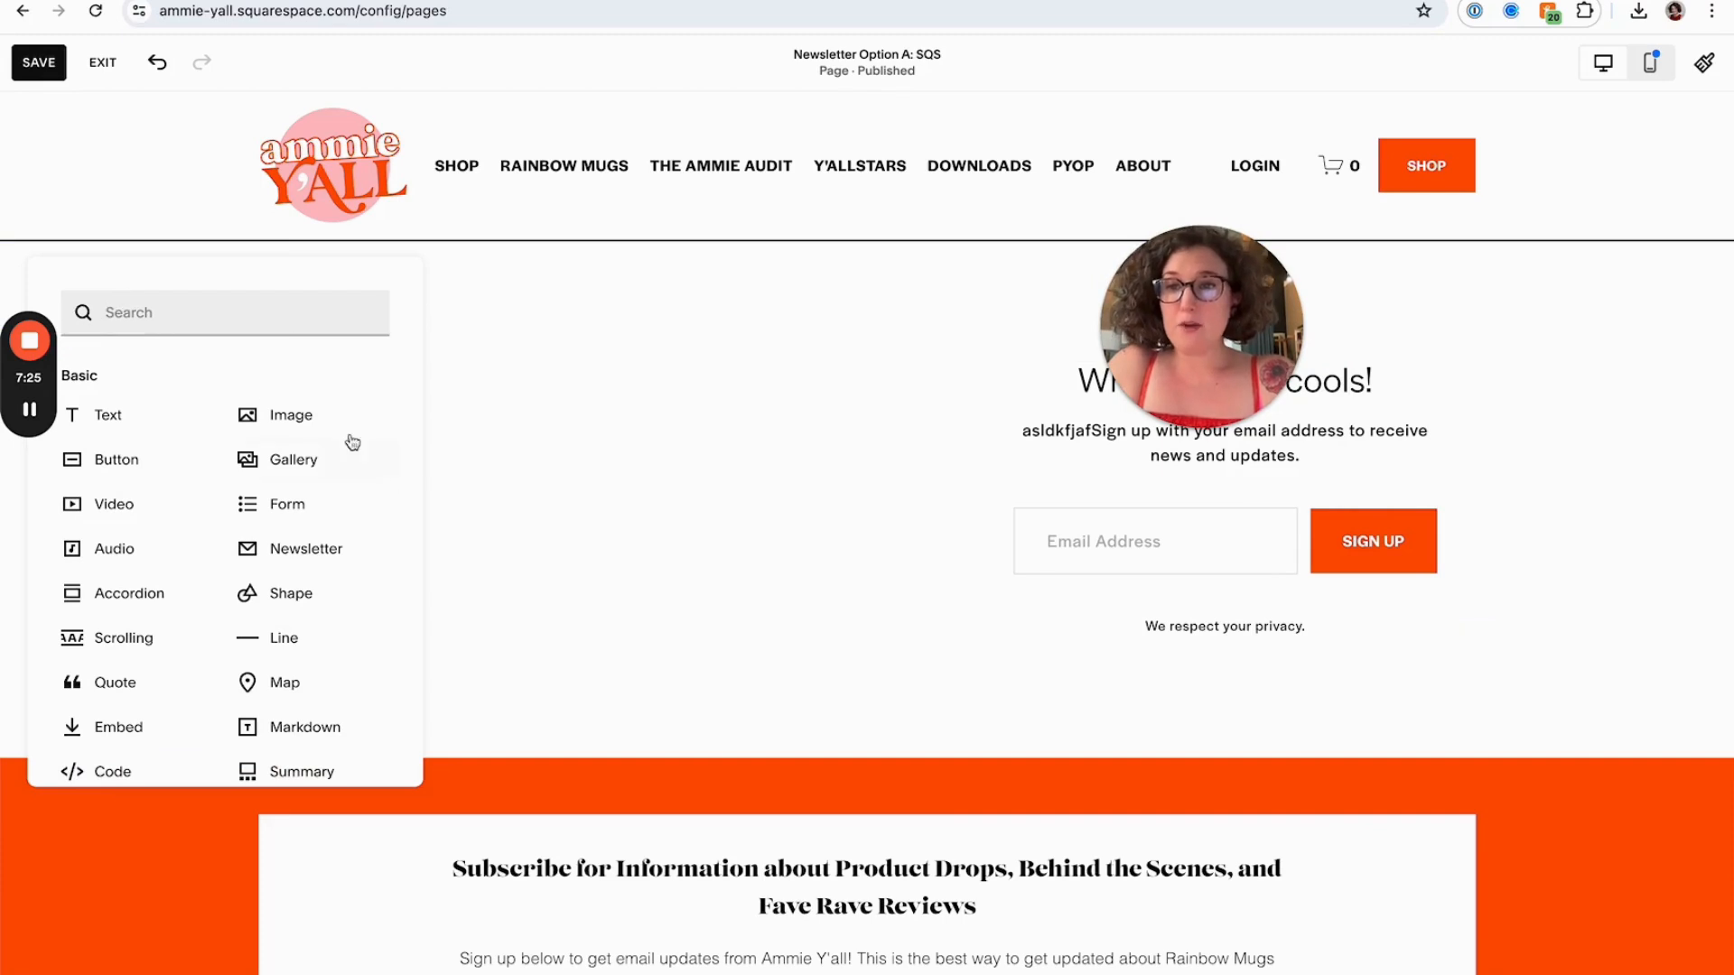
click(999, 360)
drag(1123, 350, 286, 331)
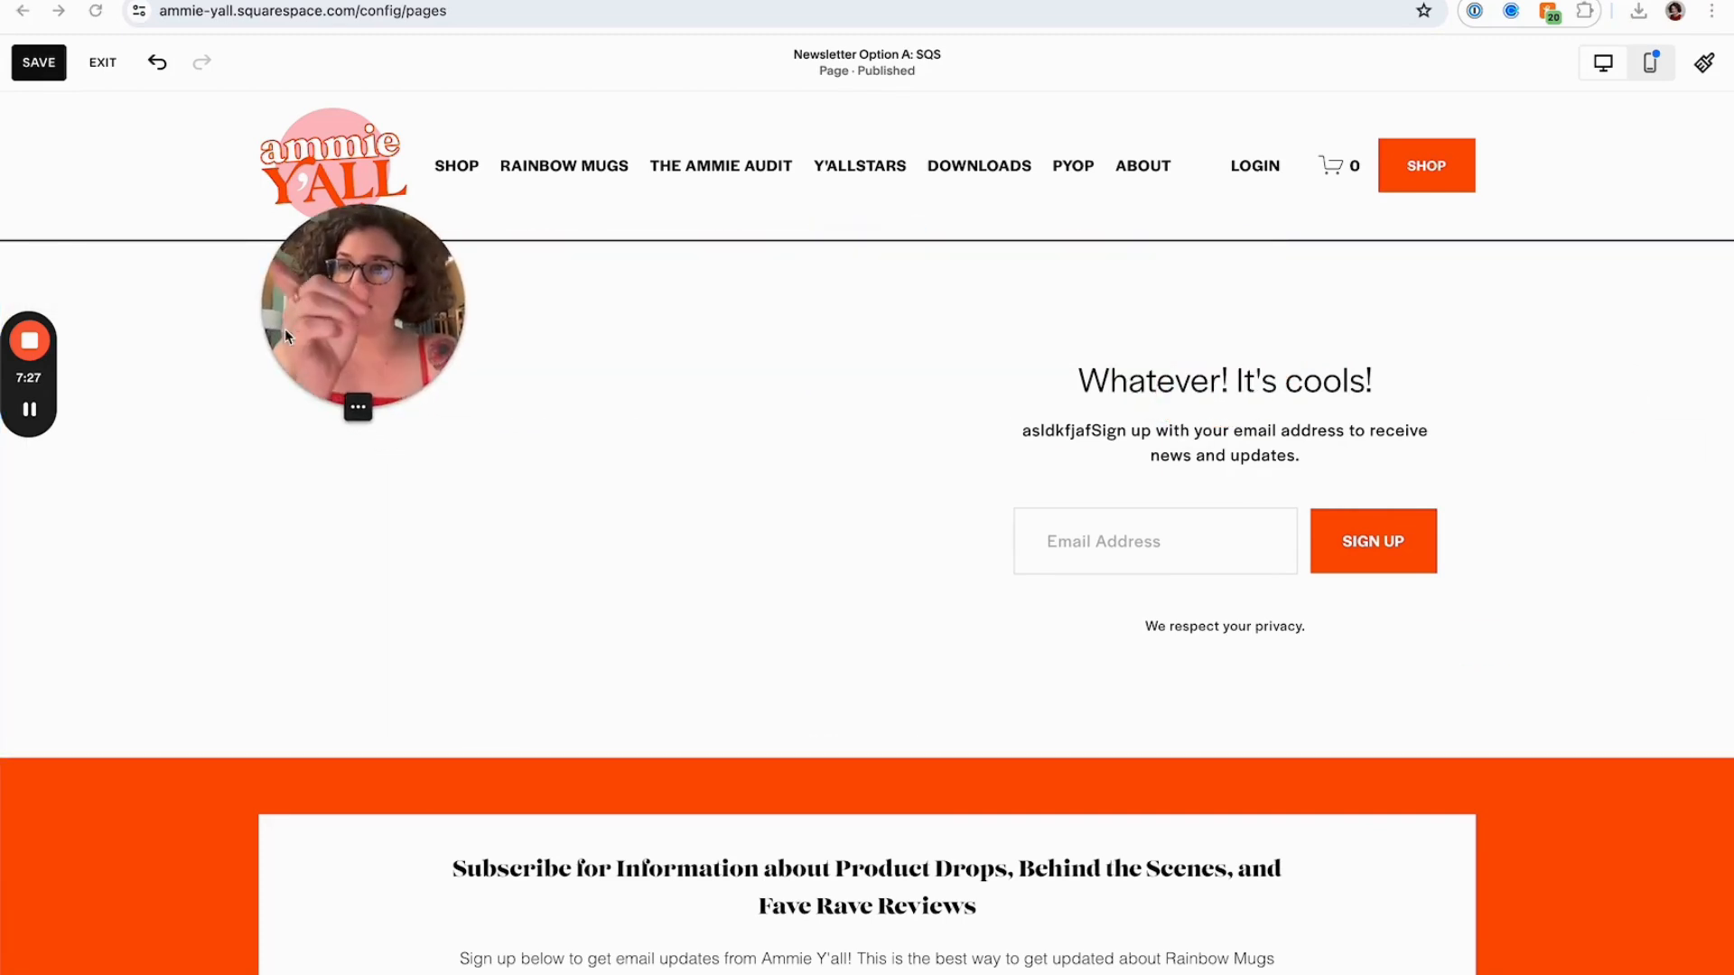
click(102, 288)
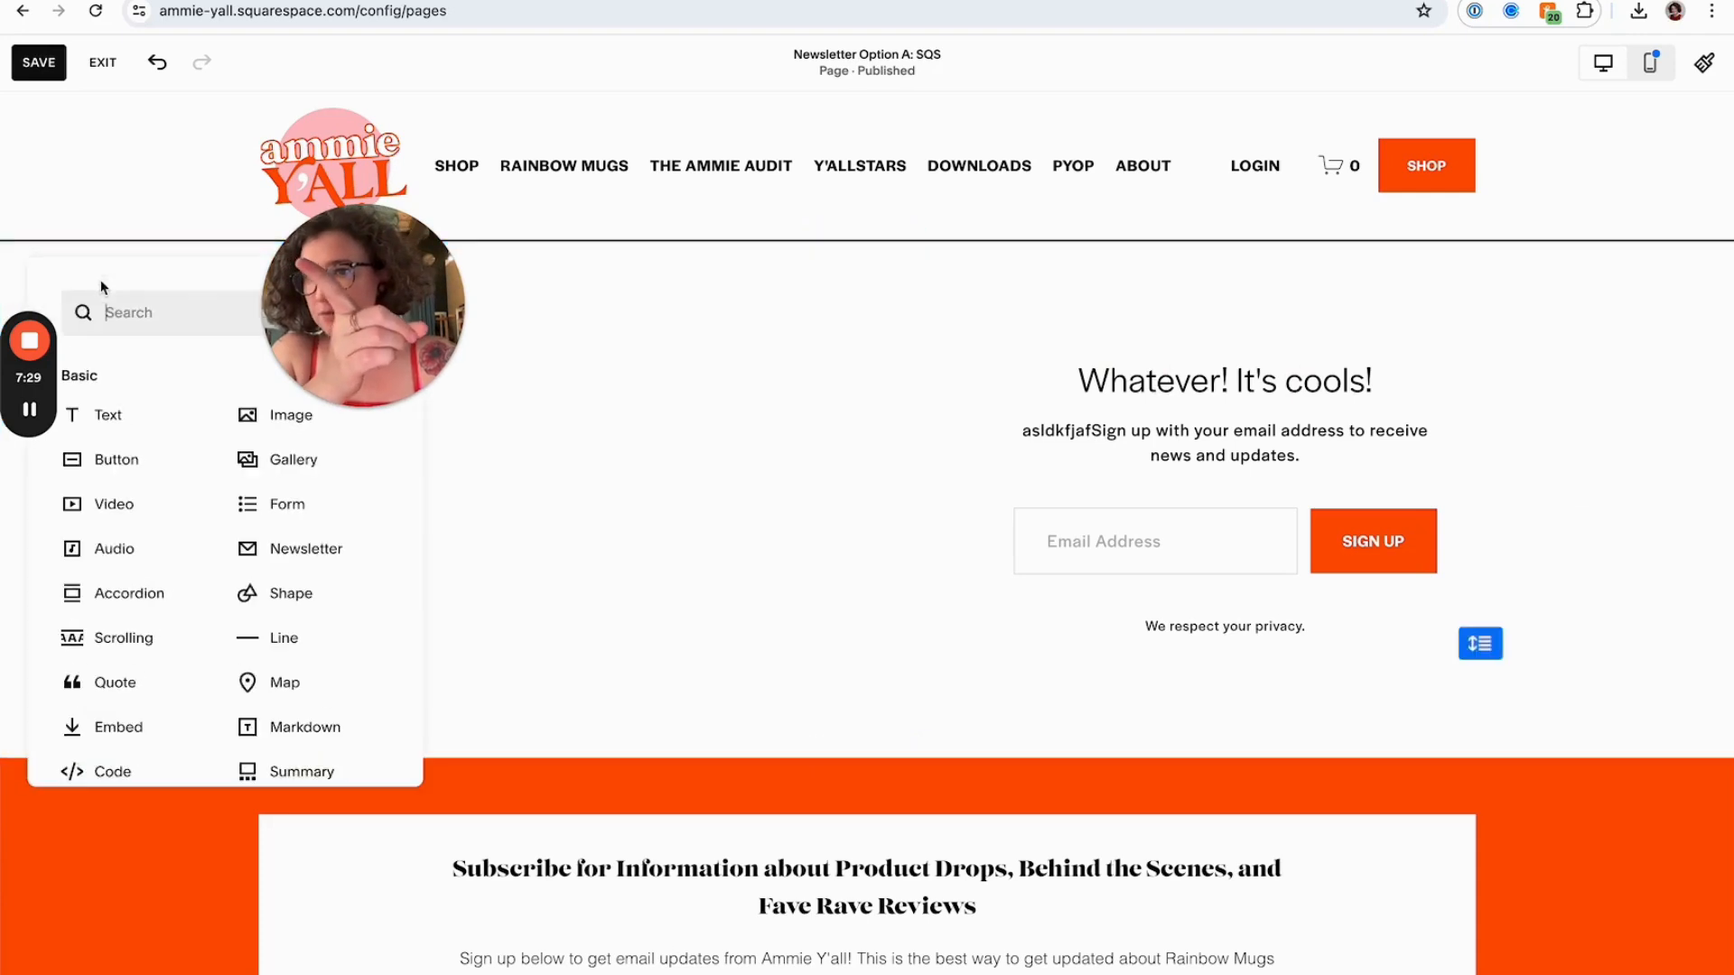
drag(312, 341, 661, 338)
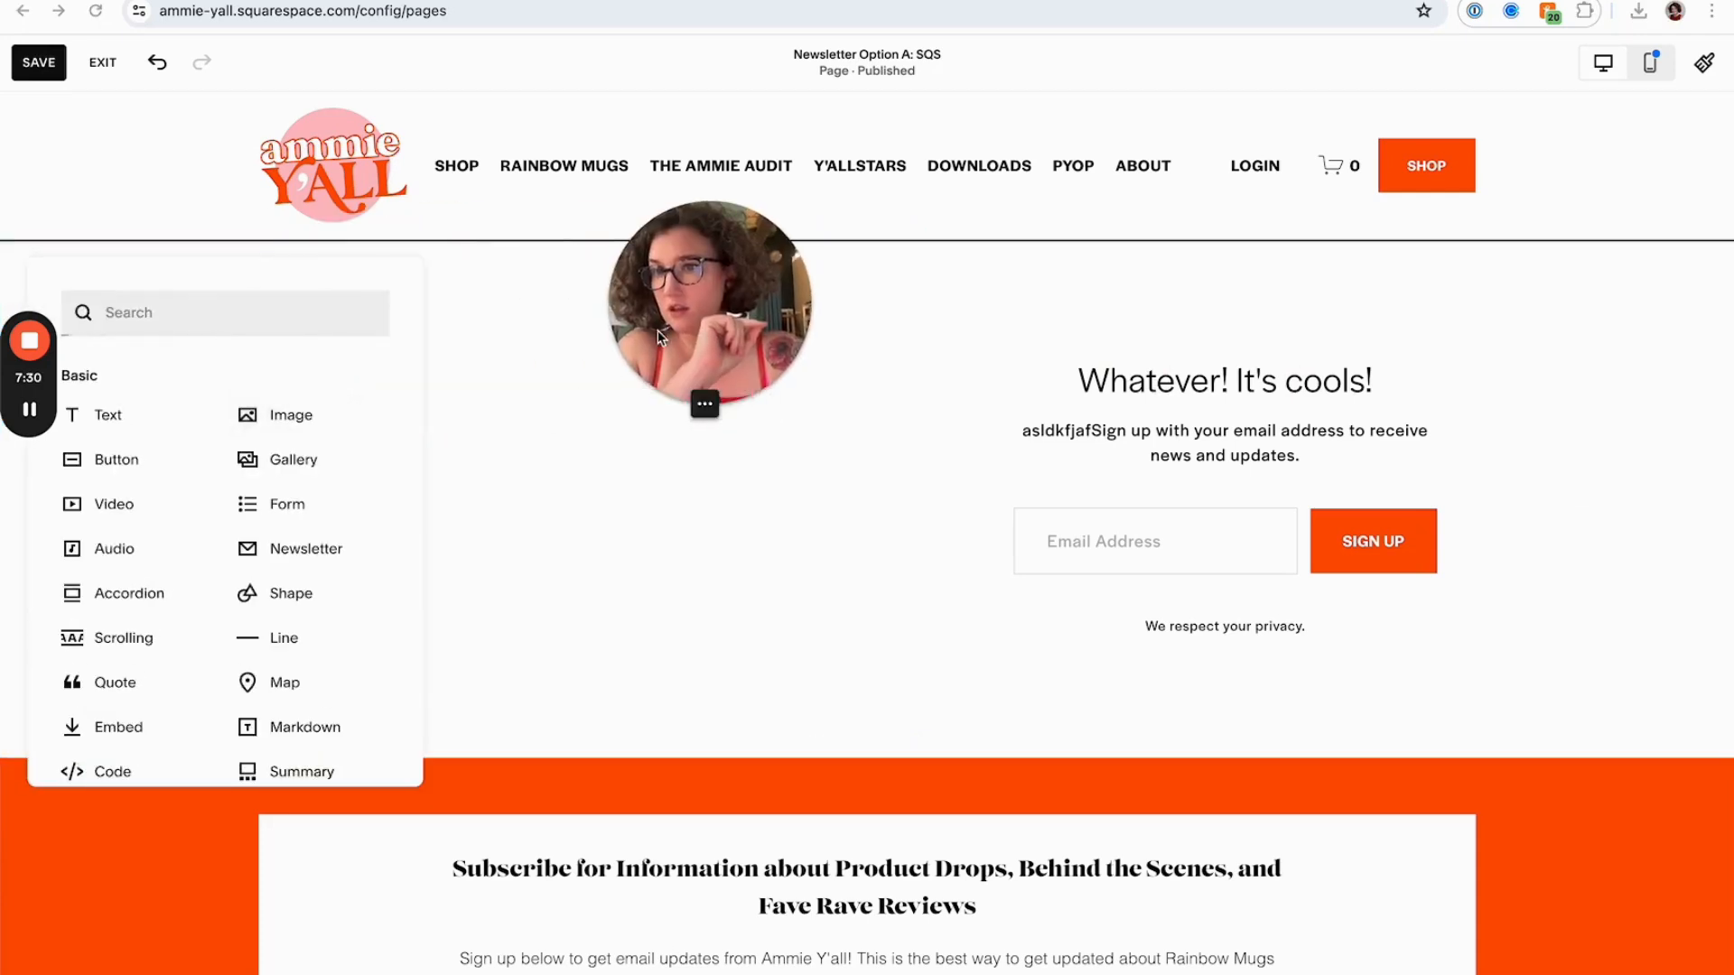
click(267, 418)
click(407, 463)
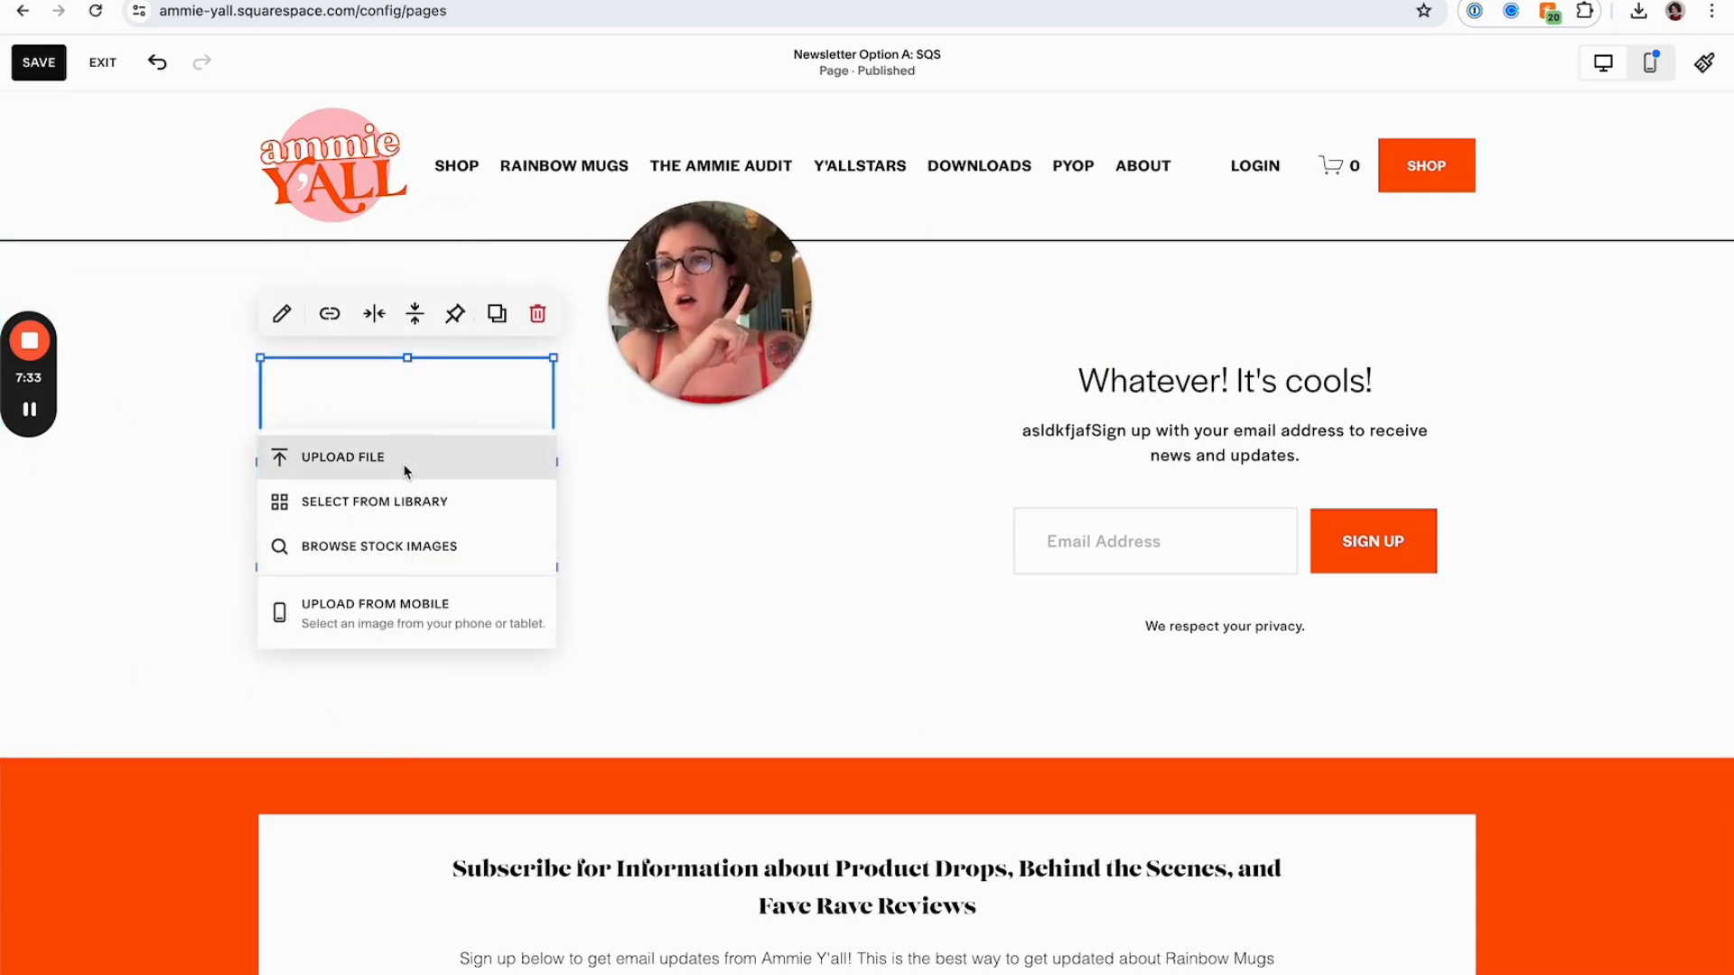
Upload "Yallzette Cover Image.png" from the Desktop into the image block
click(406, 463)
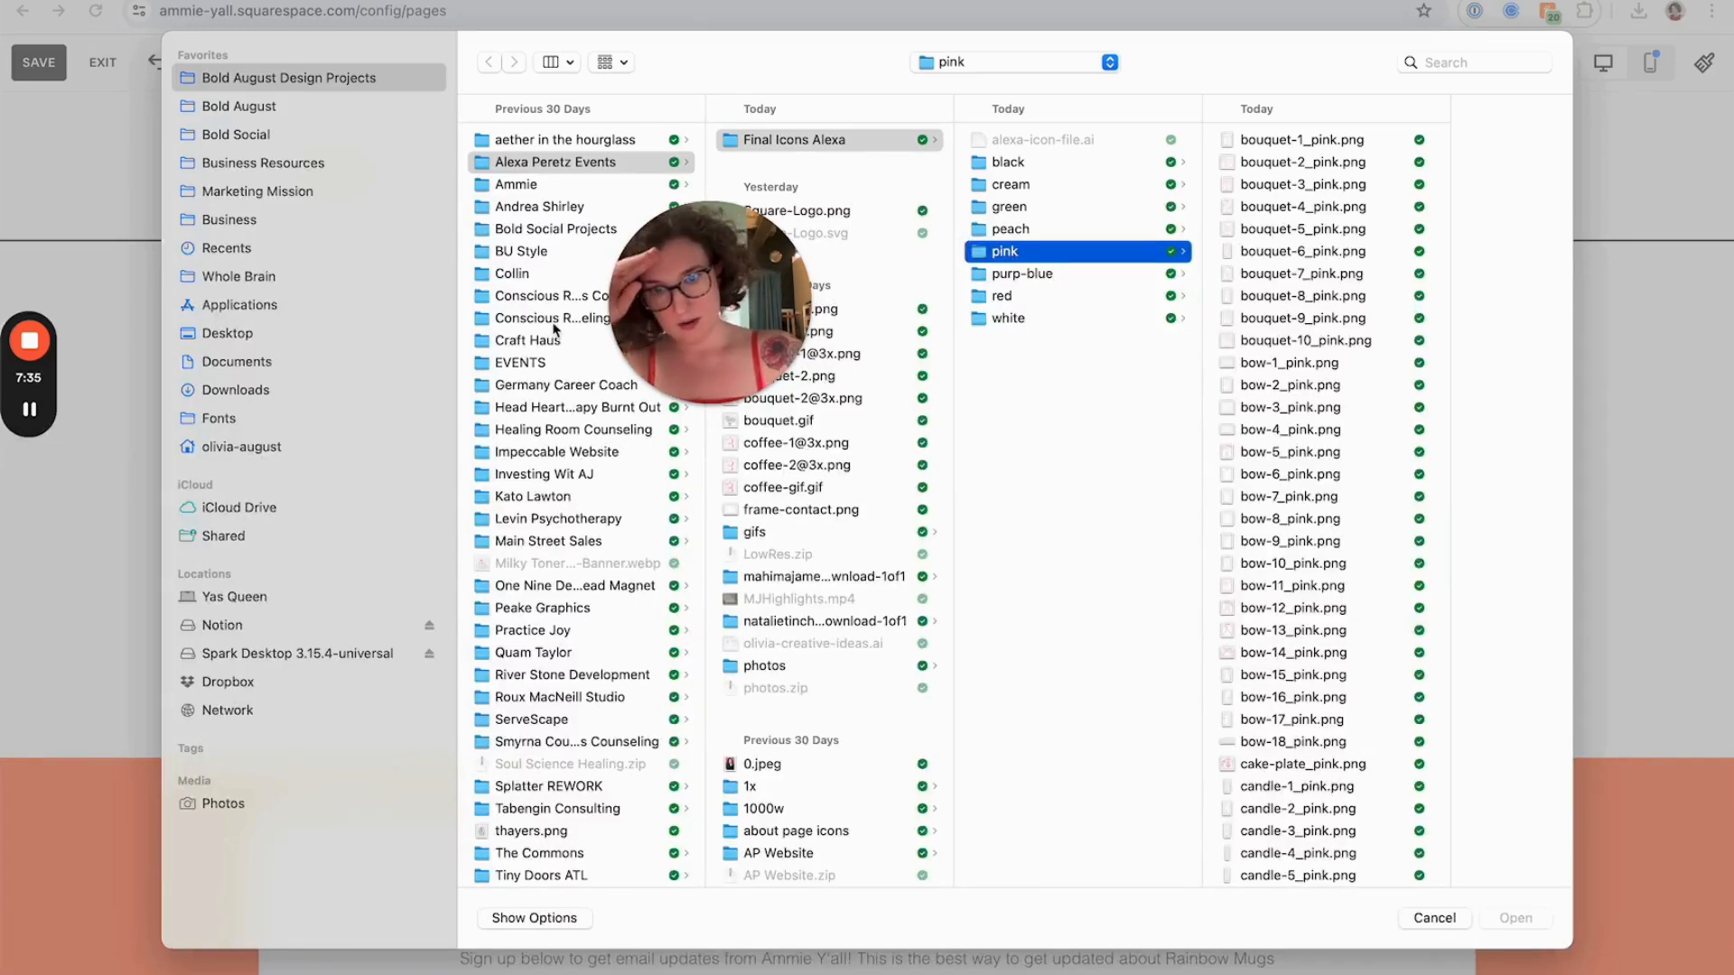
click(224, 334)
click(531, 213)
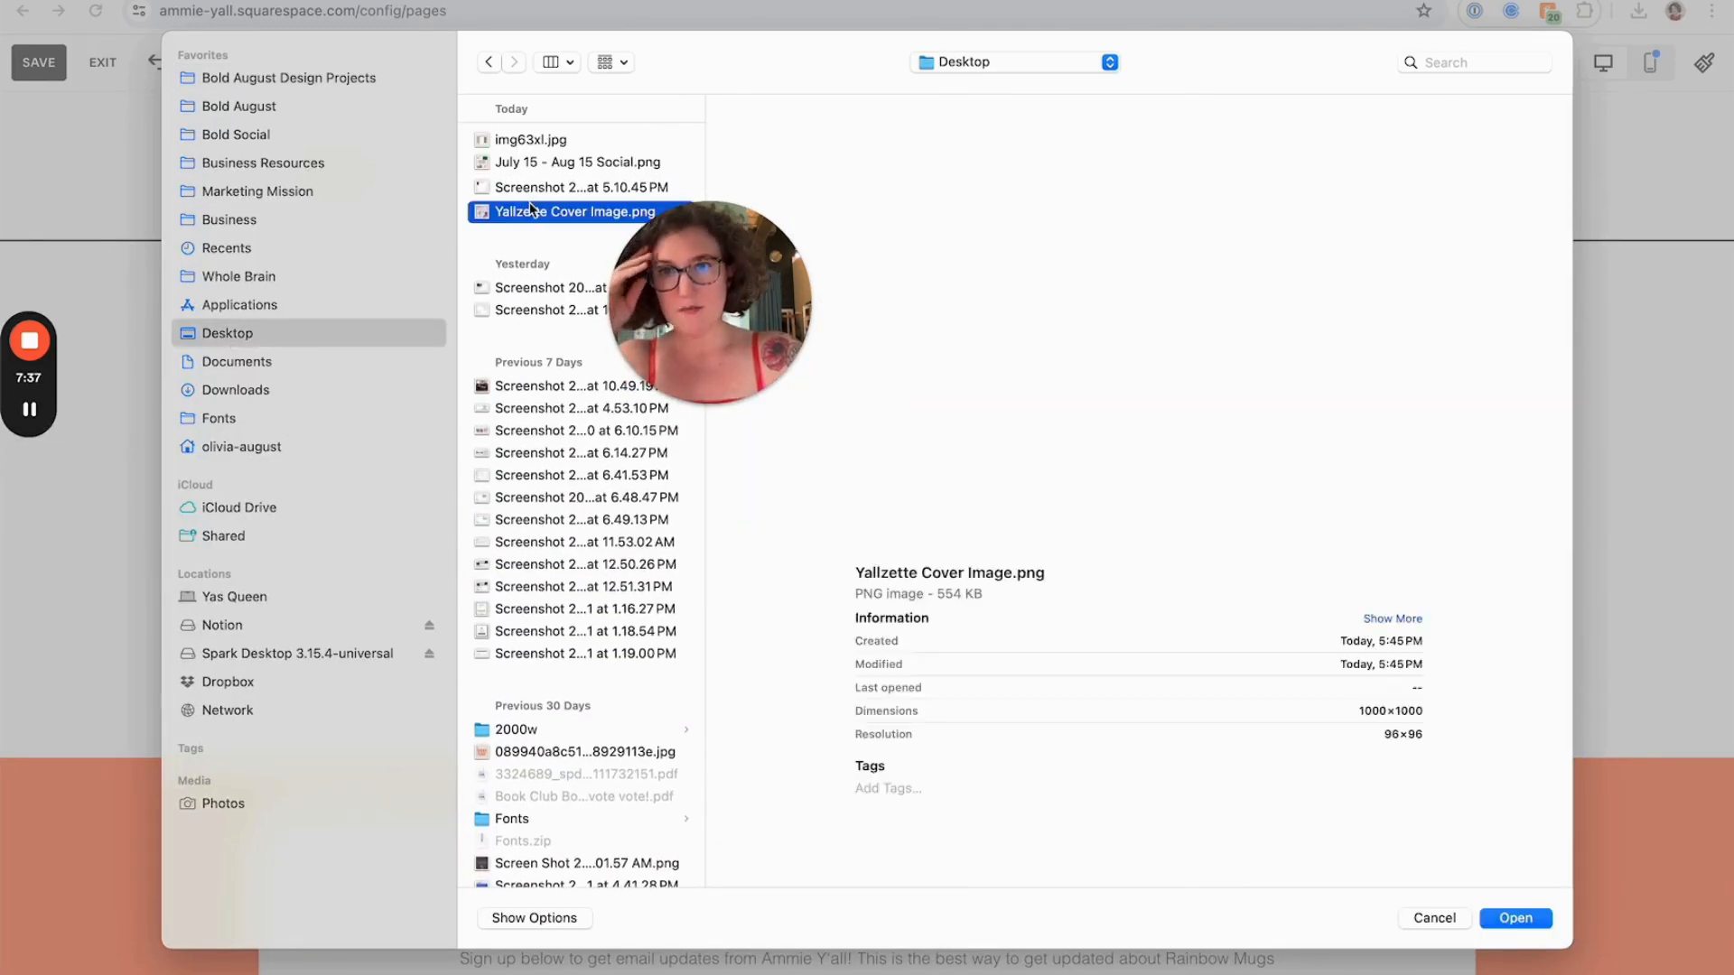
double_click(531, 213)
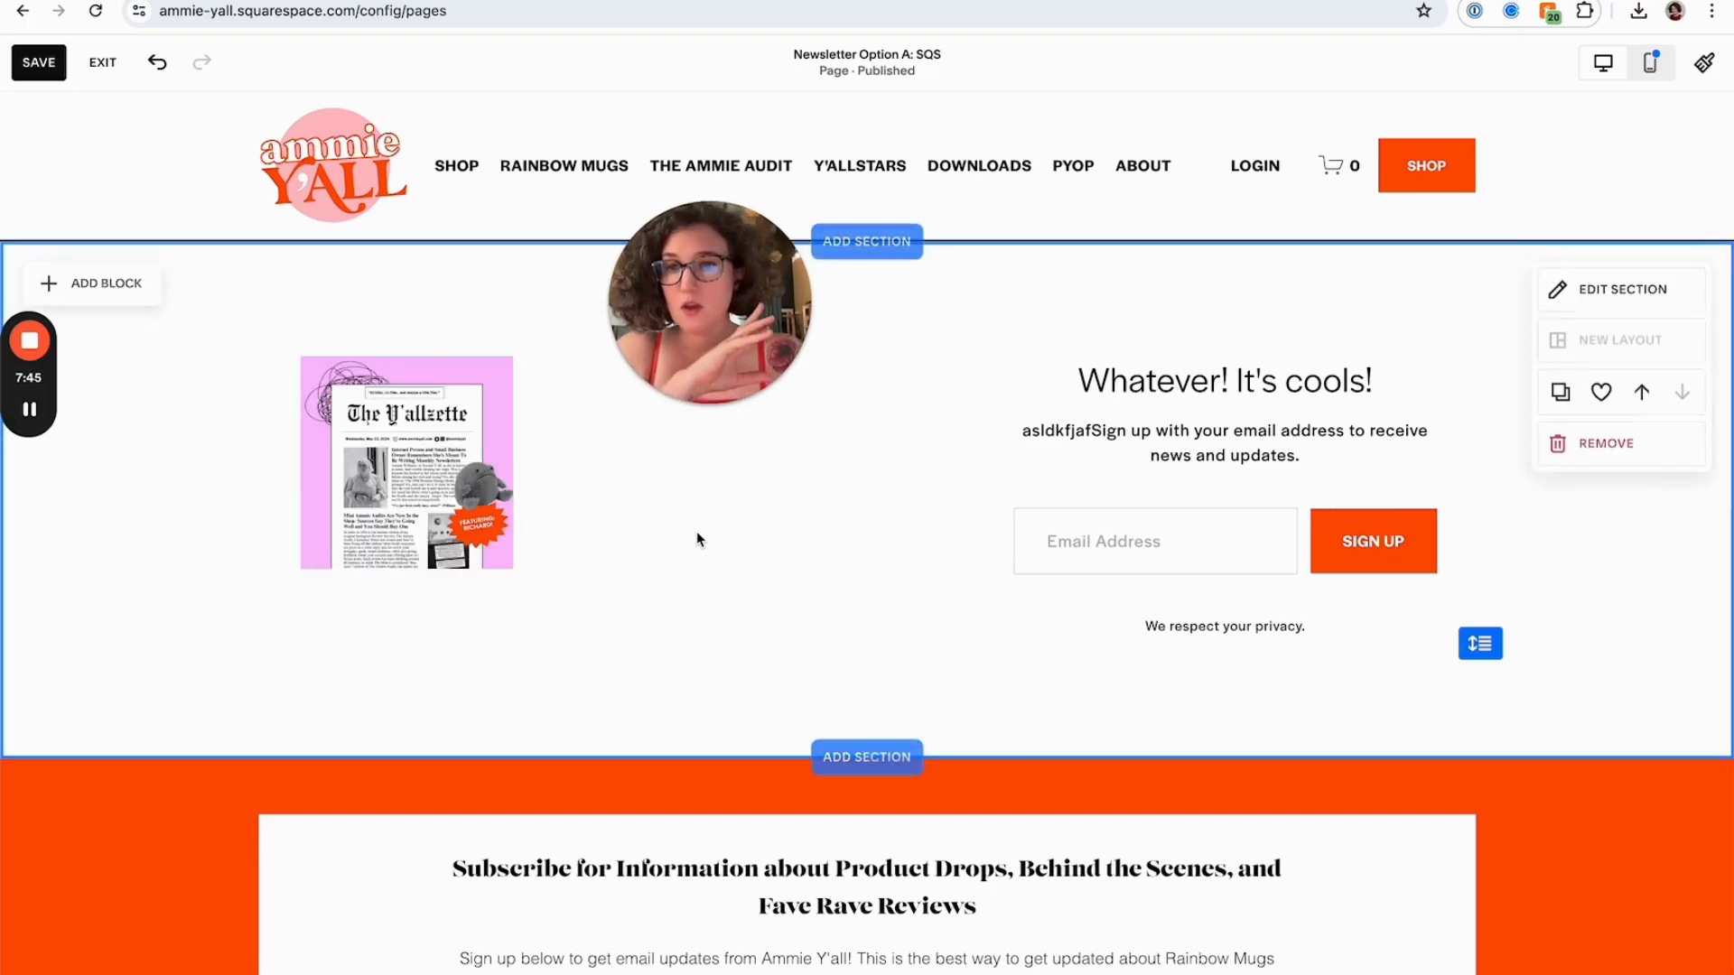
Enlarge the cover image, shift it further left, and move the newsletter block down beside it
drag(553, 567, 774, 865)
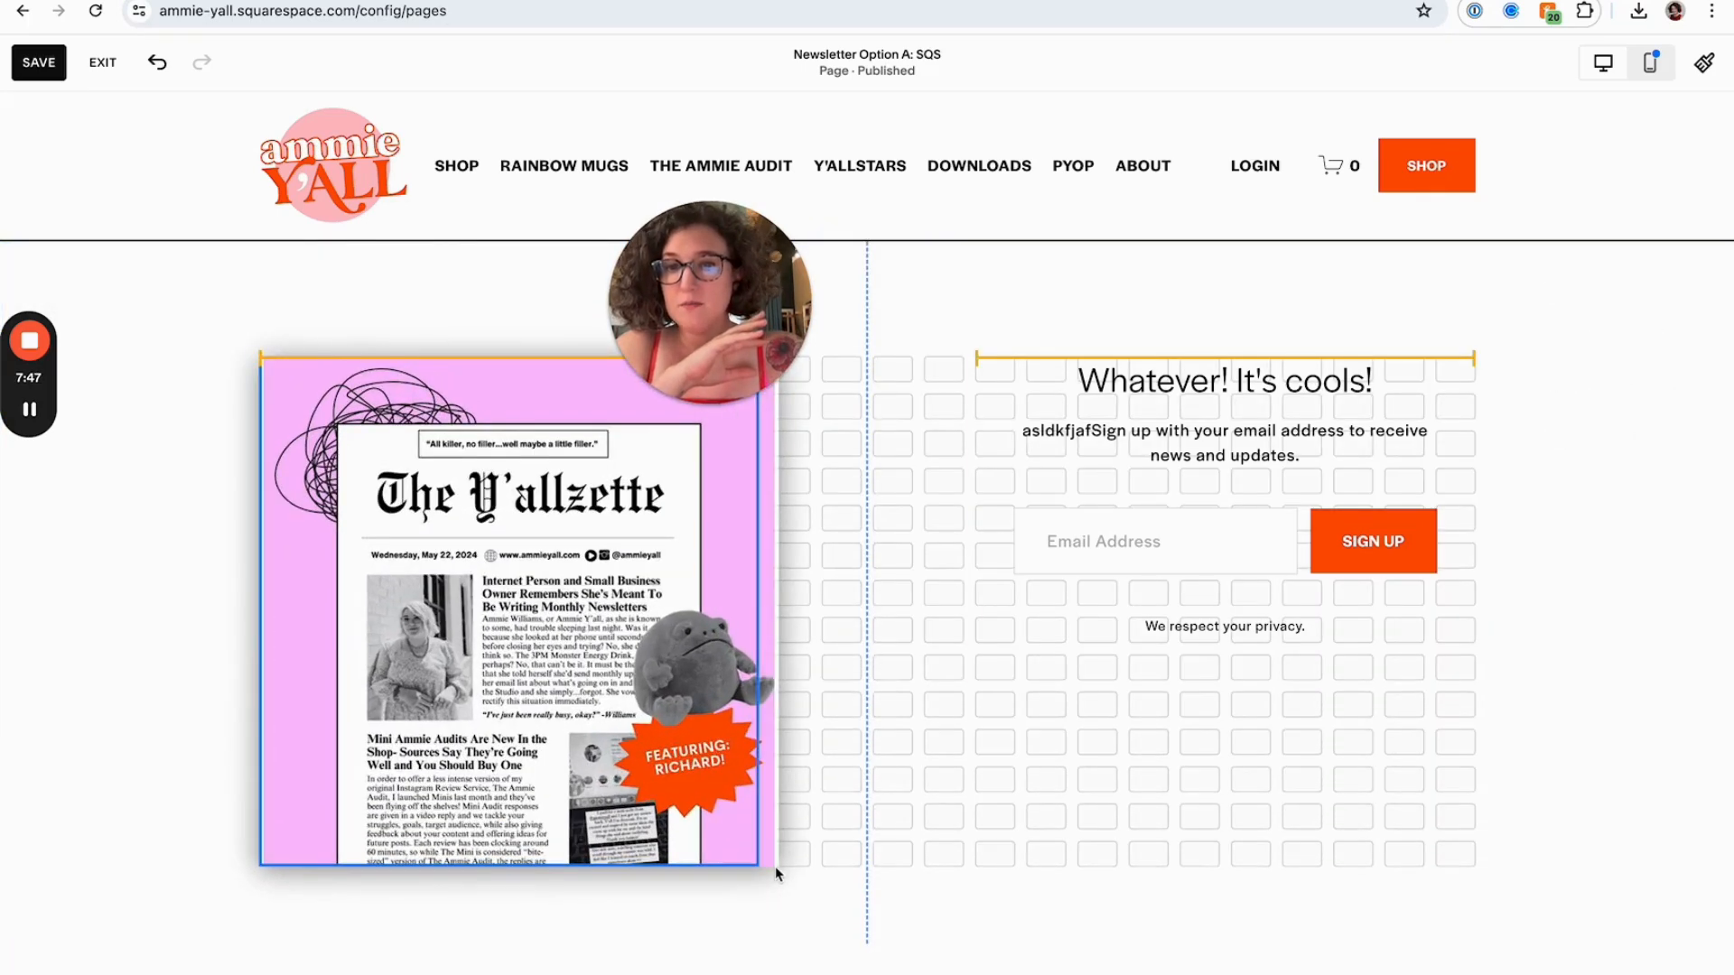
drag(1111, 552, 957, 663)
click(1407, 645)
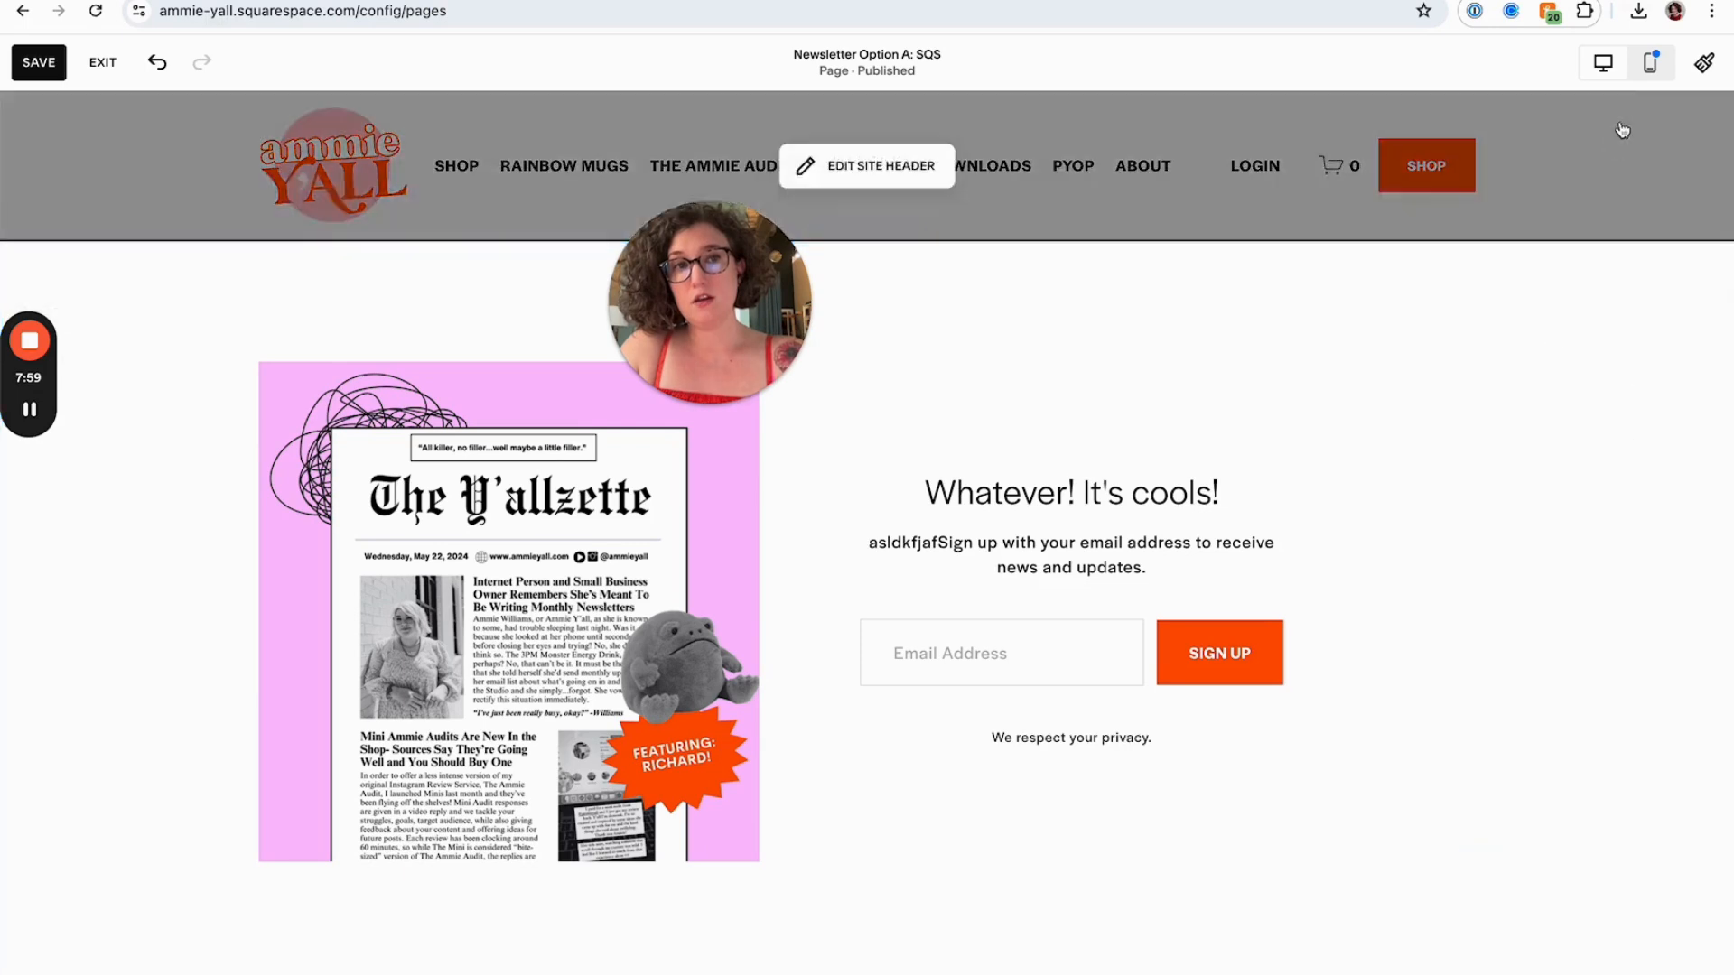
drag(709, 678, 551, 677)
Switch to the damajue.com example site, examine its email signup section, and return to the page editor
key(ctrl+Tab)
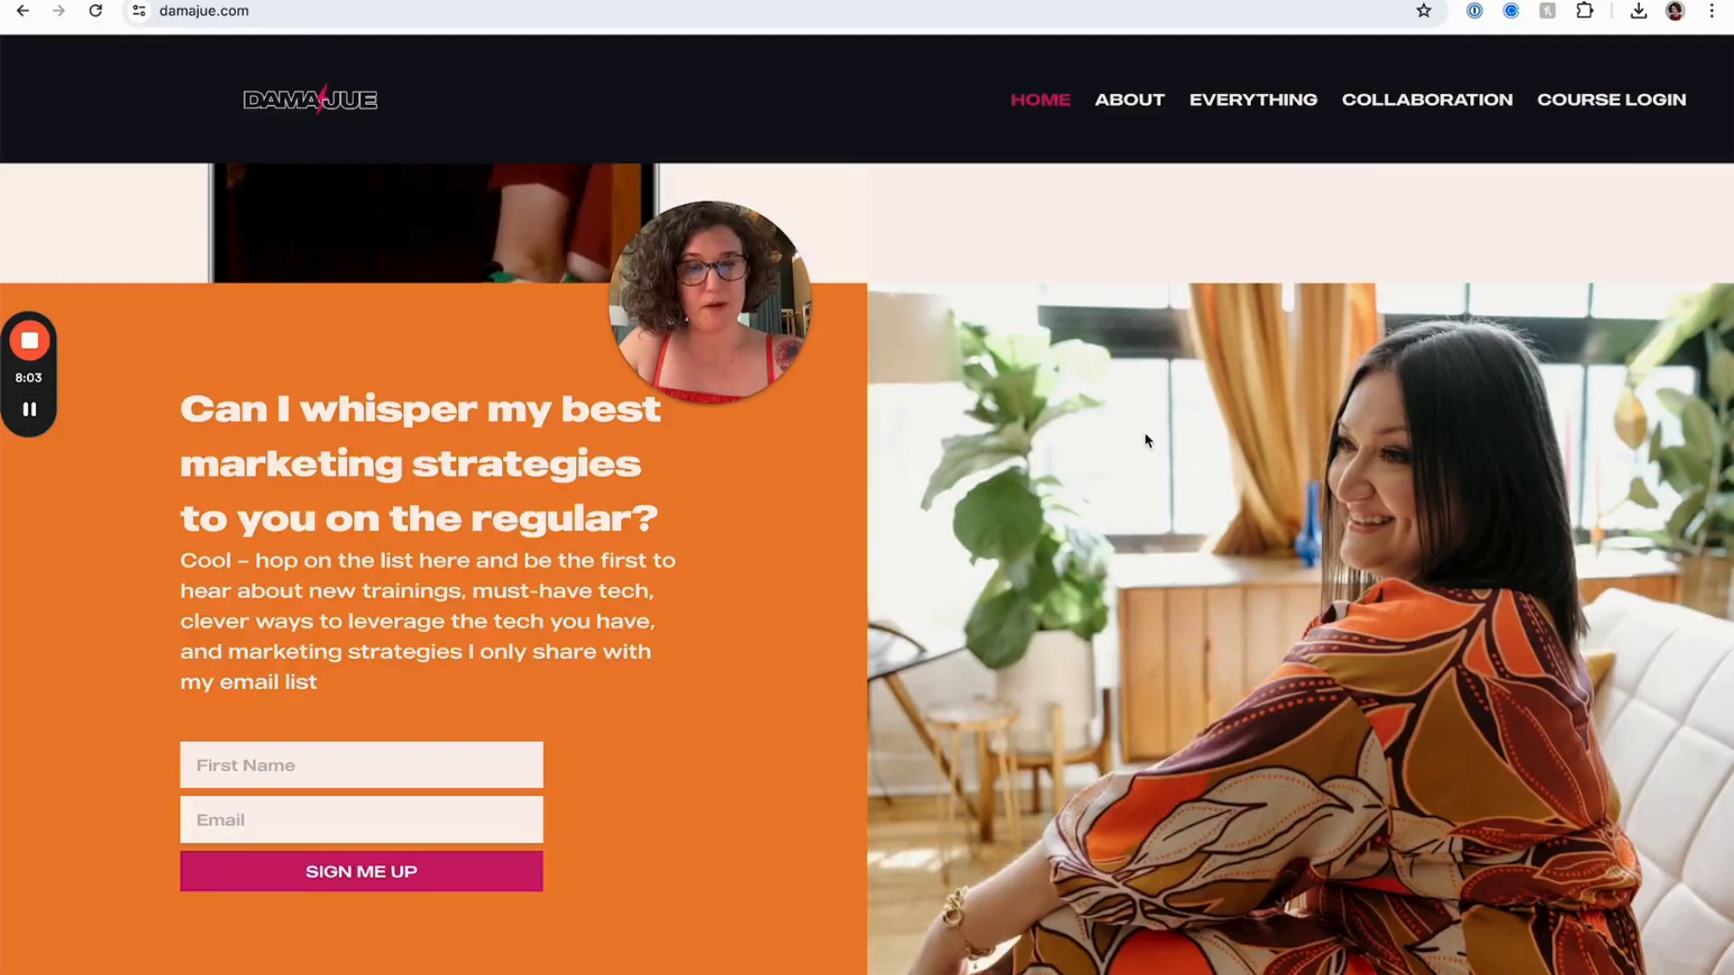
scroll(1146, 431, down, 2)
scroll(505, 300, up, 5)
scroll(509, 305, down, 15)
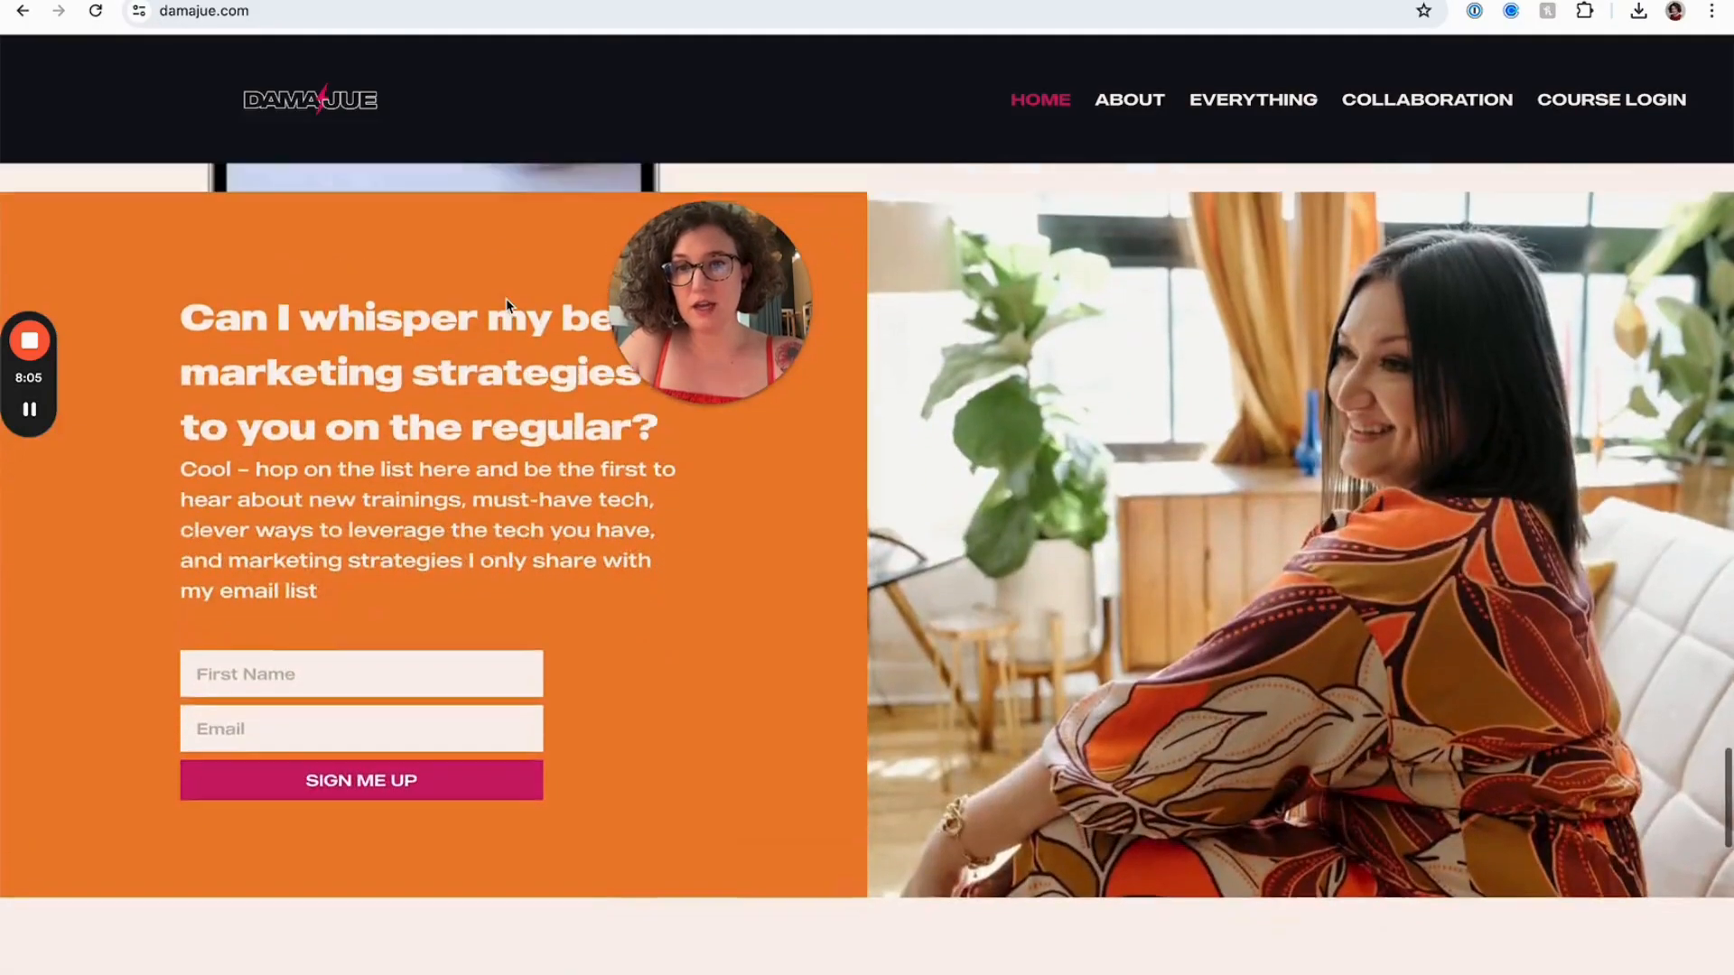
scroll(508, 305, down, 20)
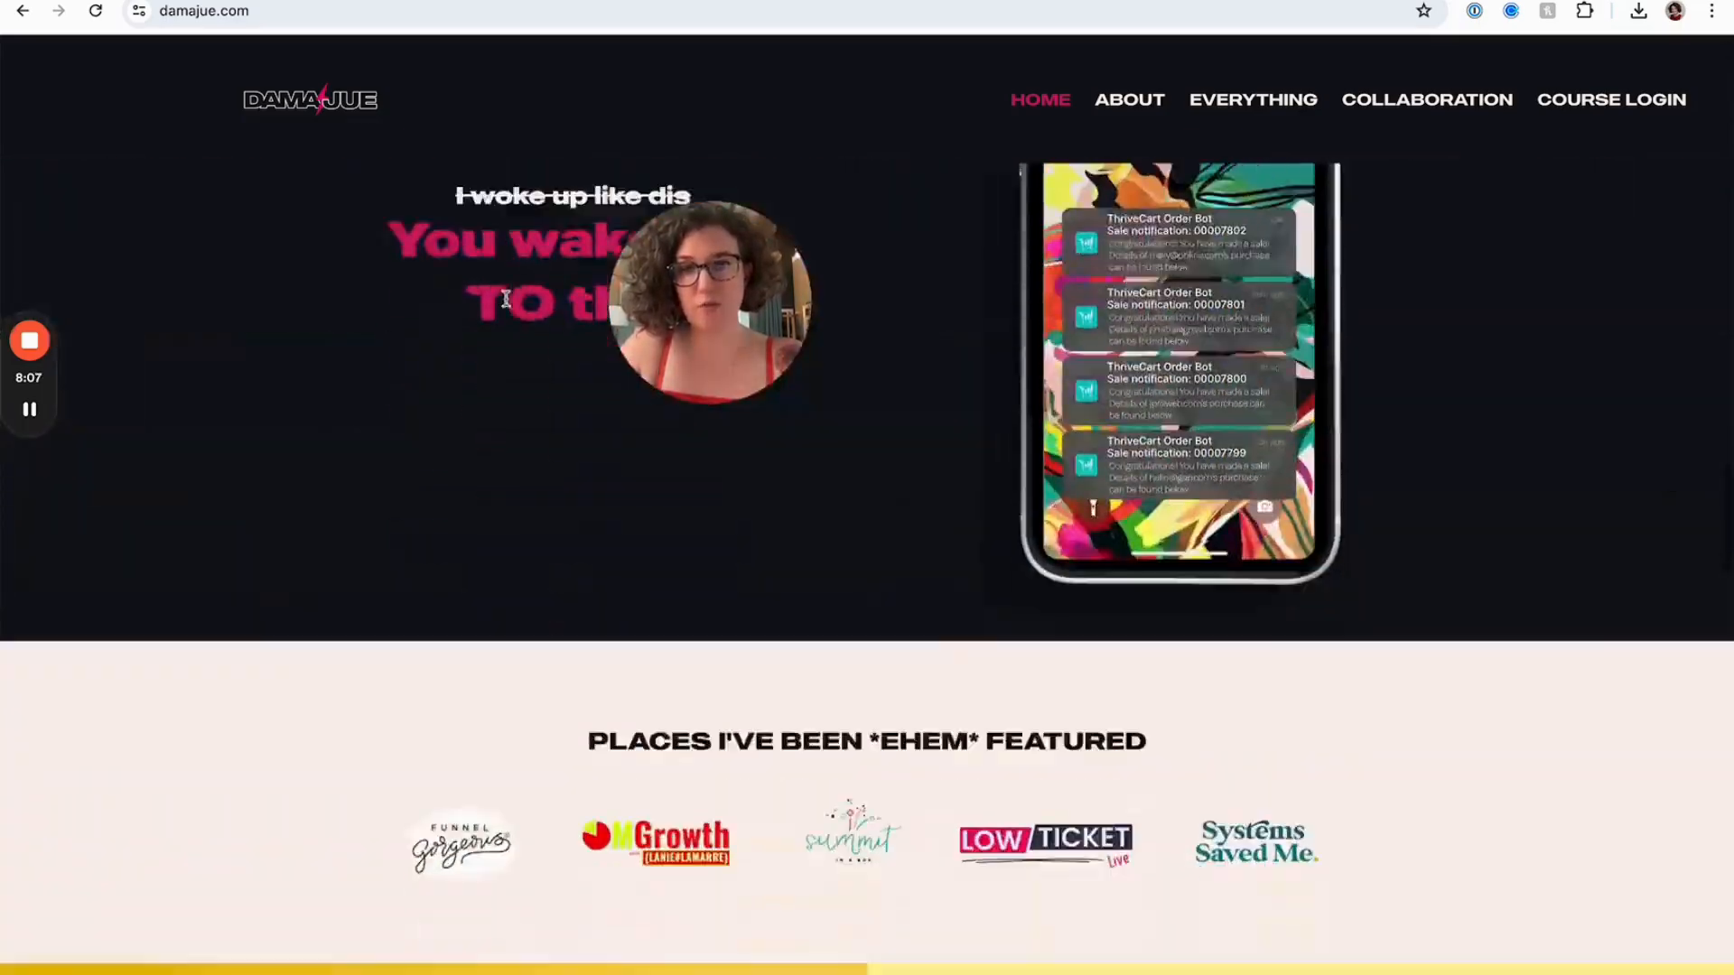
scroll(506, 301, up, 1)
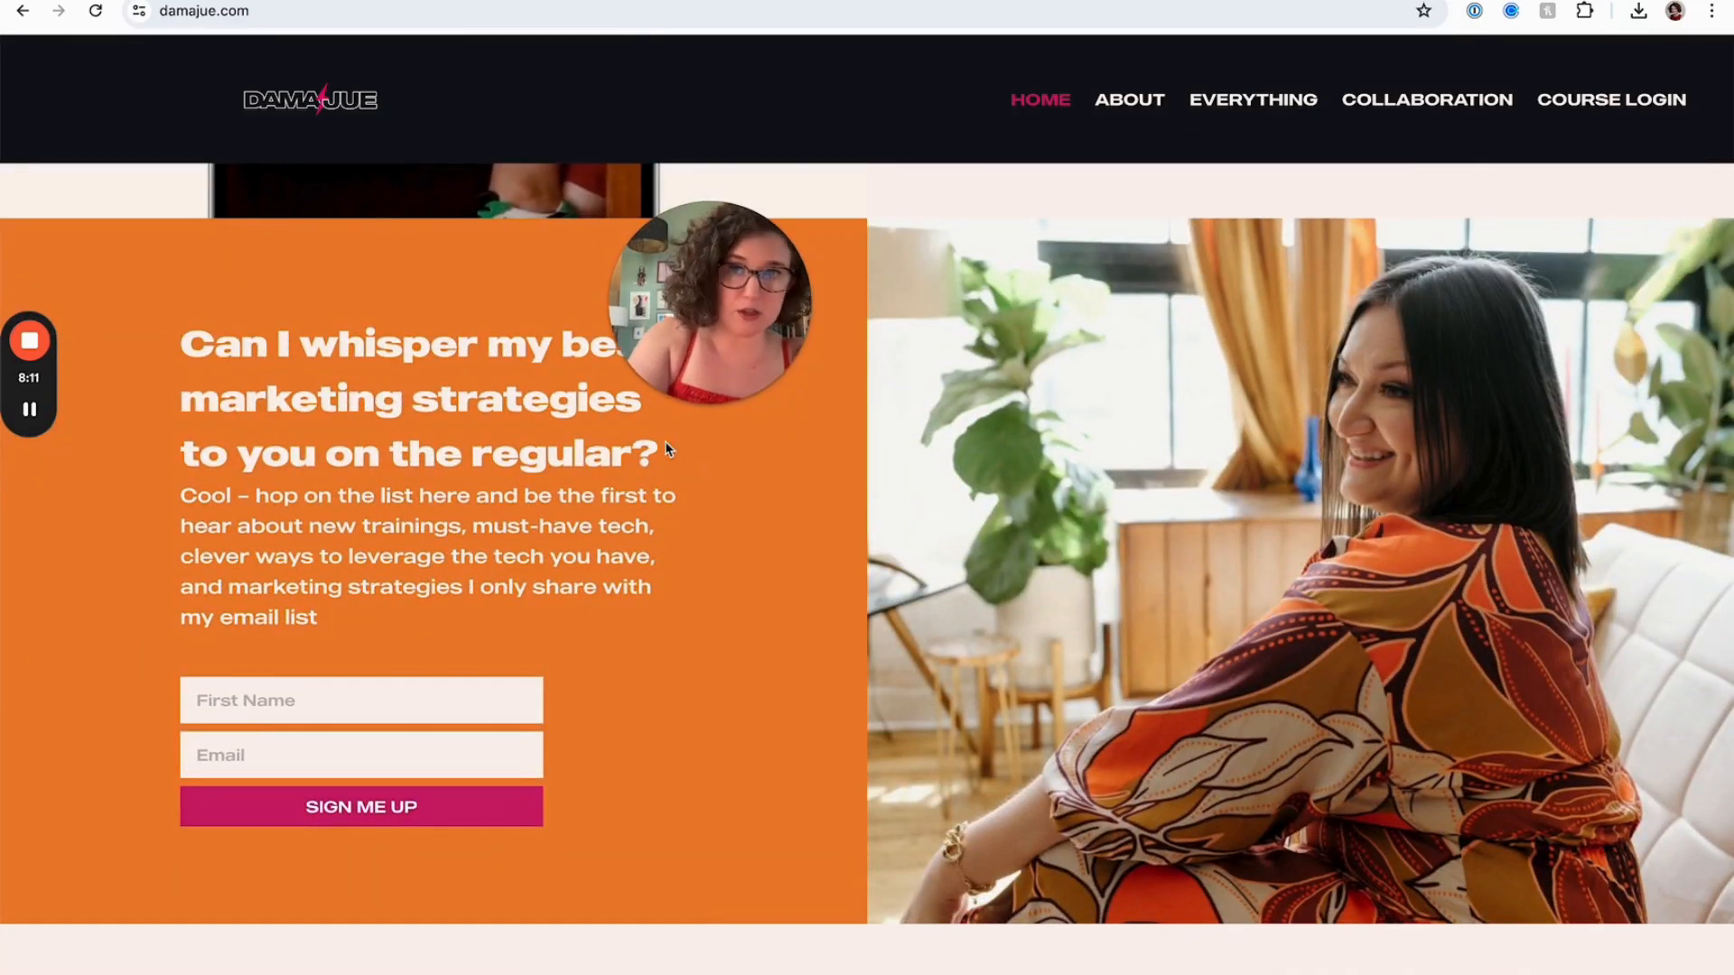
click(312, 1)
click(964, 430)
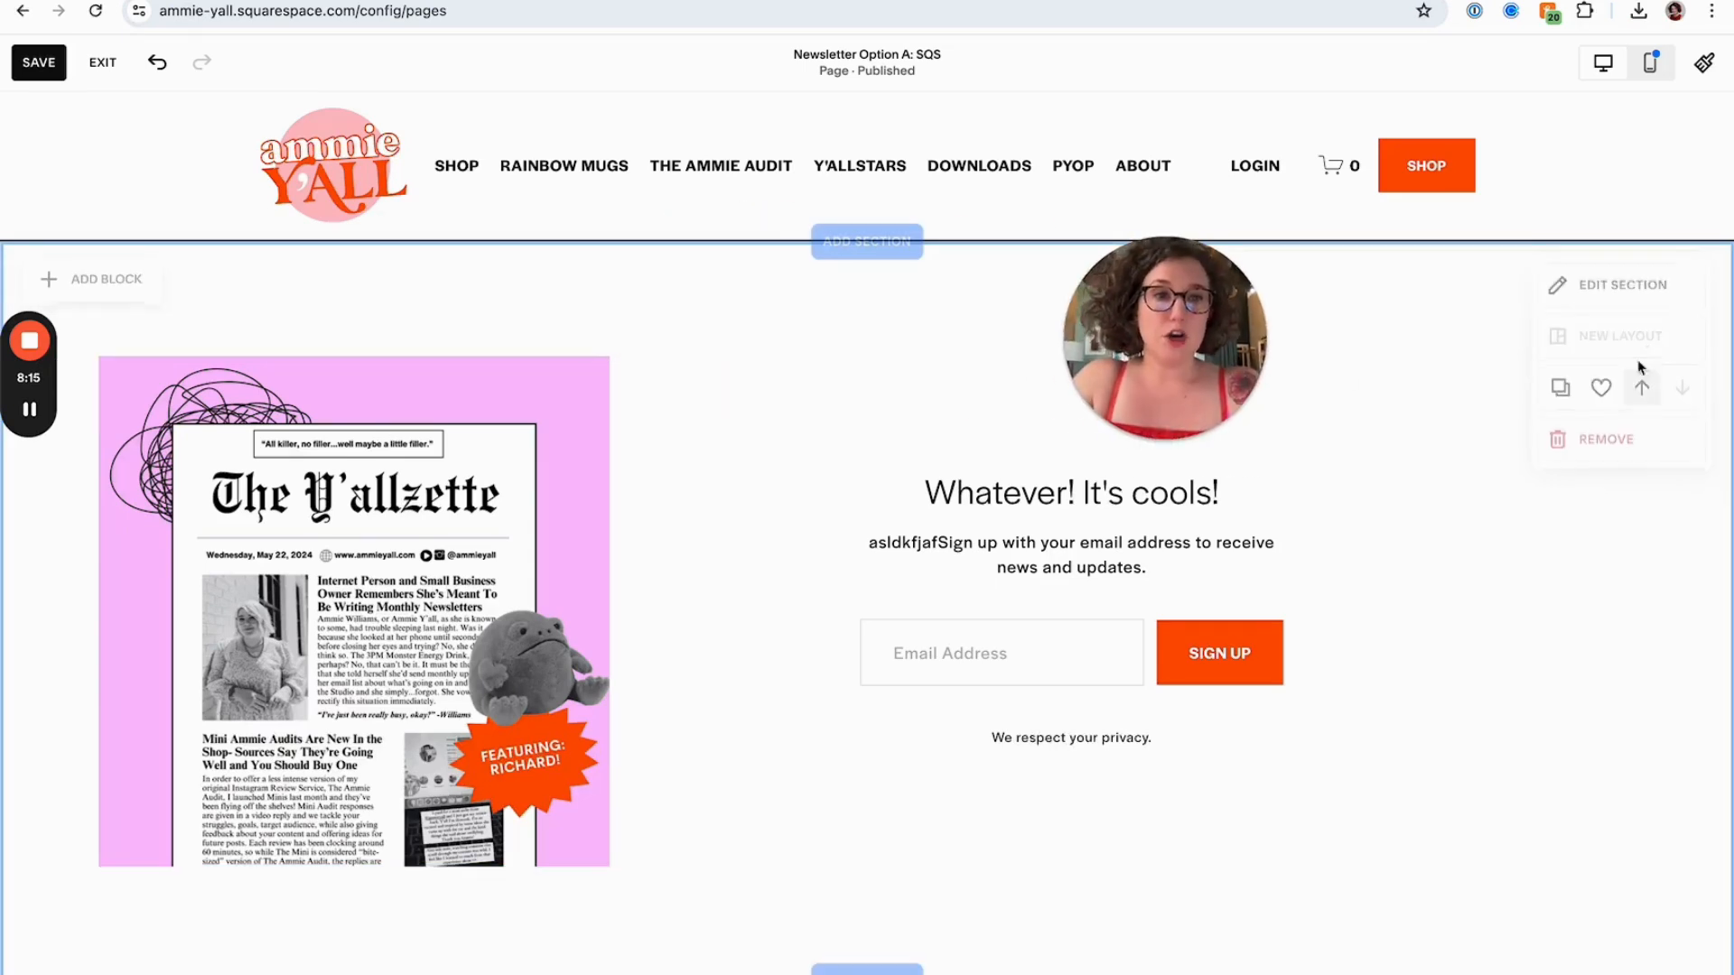
Turn off the Fill Screen option for the signup section
click(1640, 298)
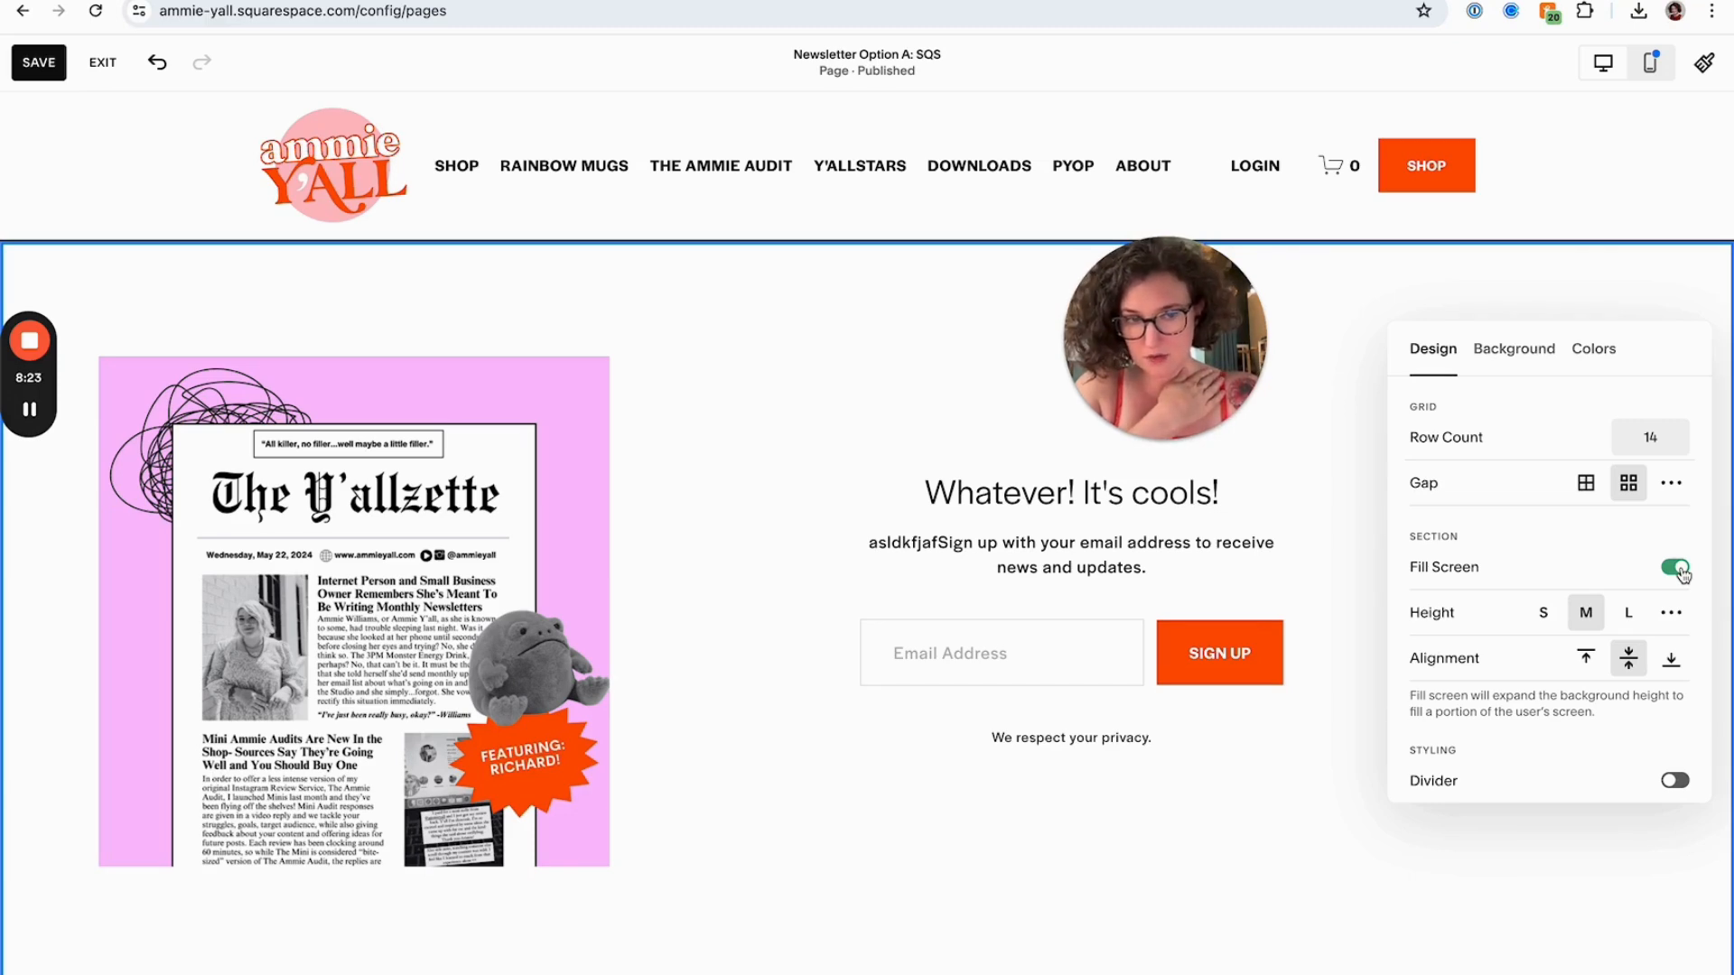
click(1677, 569)
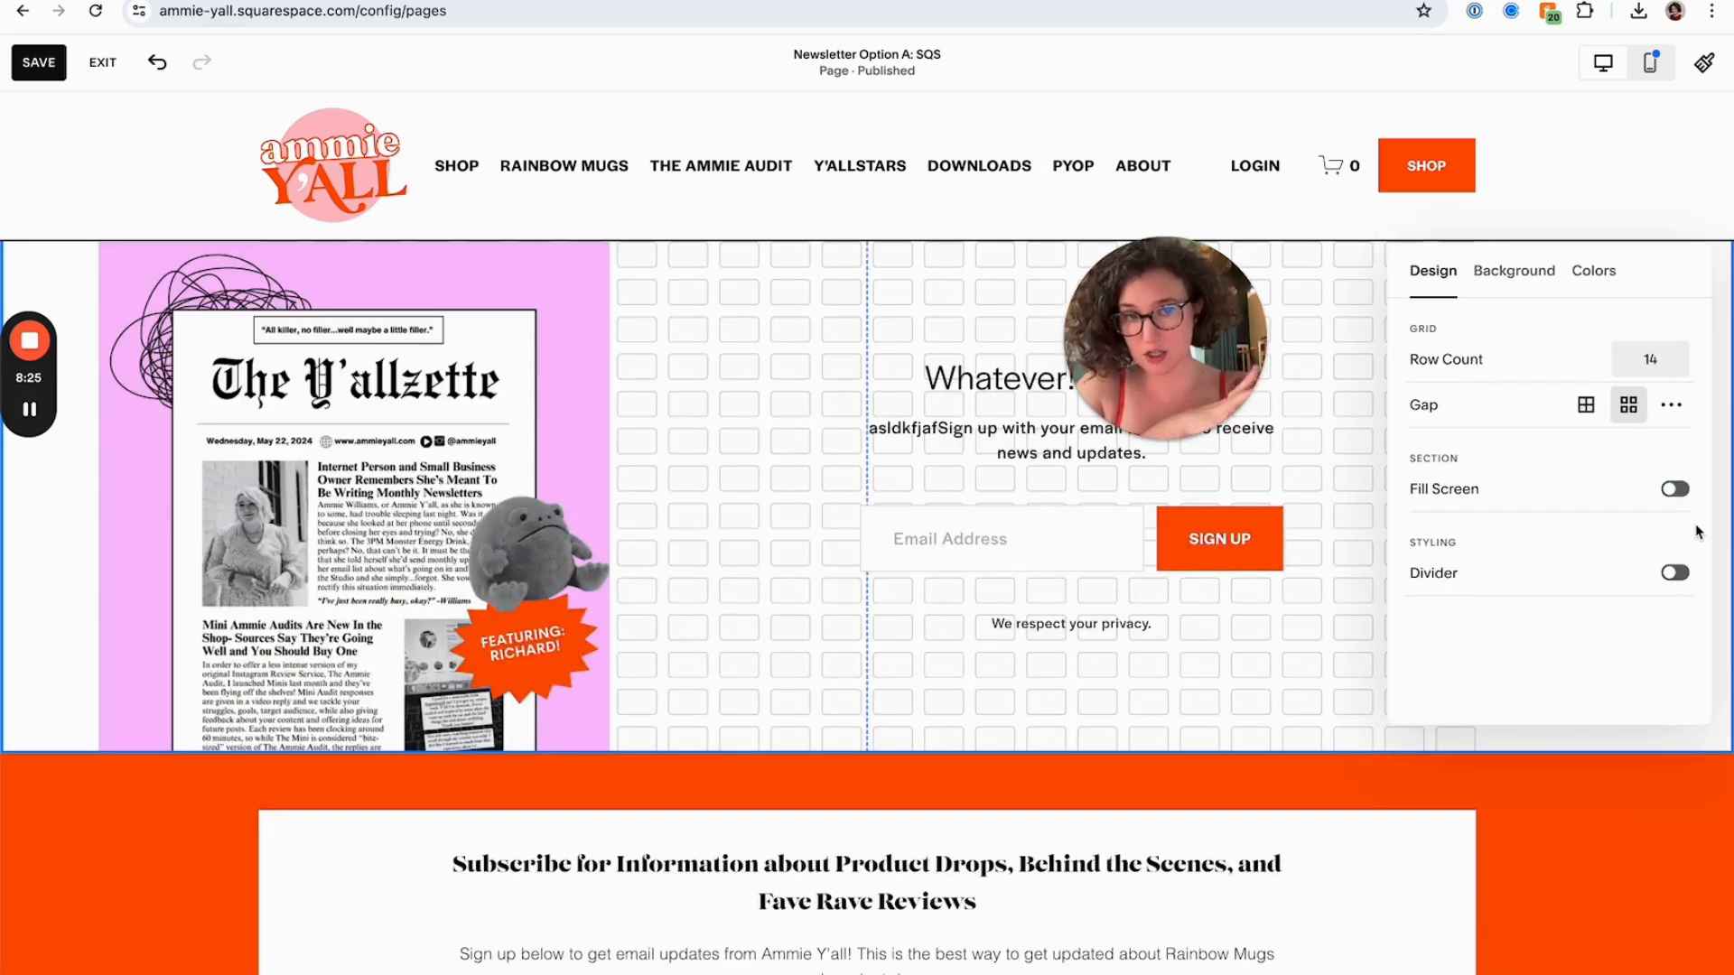
click(775, 460)
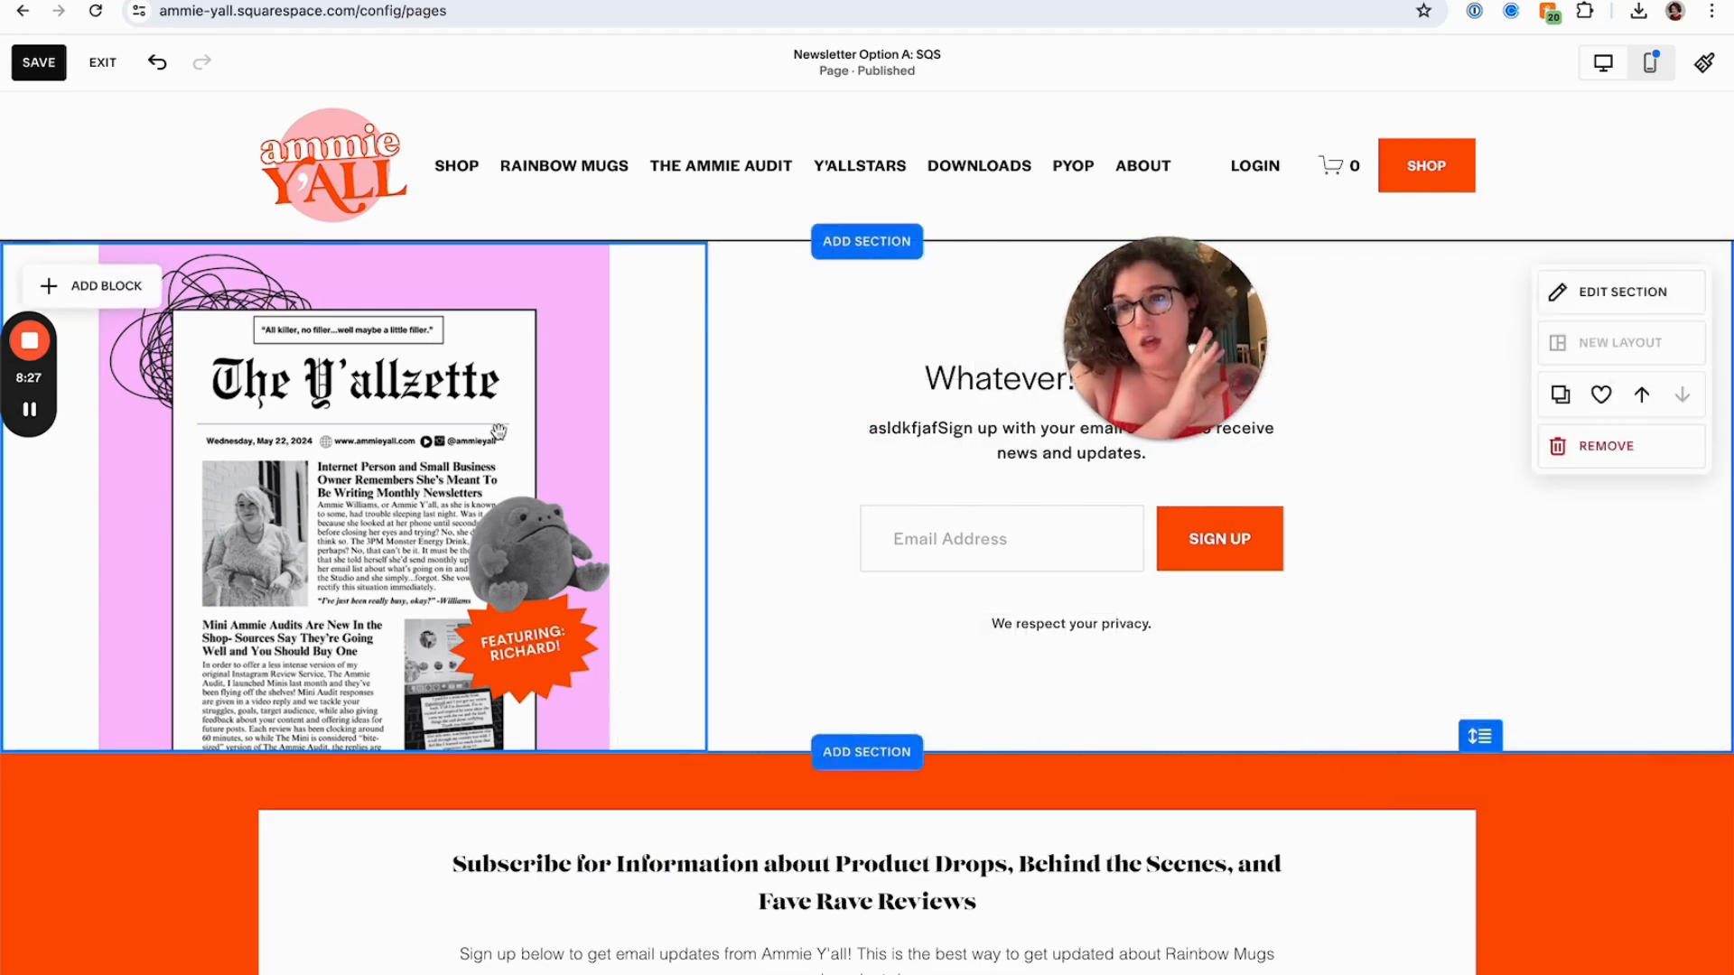
Stretch the cover image block taller so it fills the section's height
click(502, 436)
scroll(497, 434, down, 3)
drag(353, 506, 336, 703)
scroll(434, 679, up, 3)
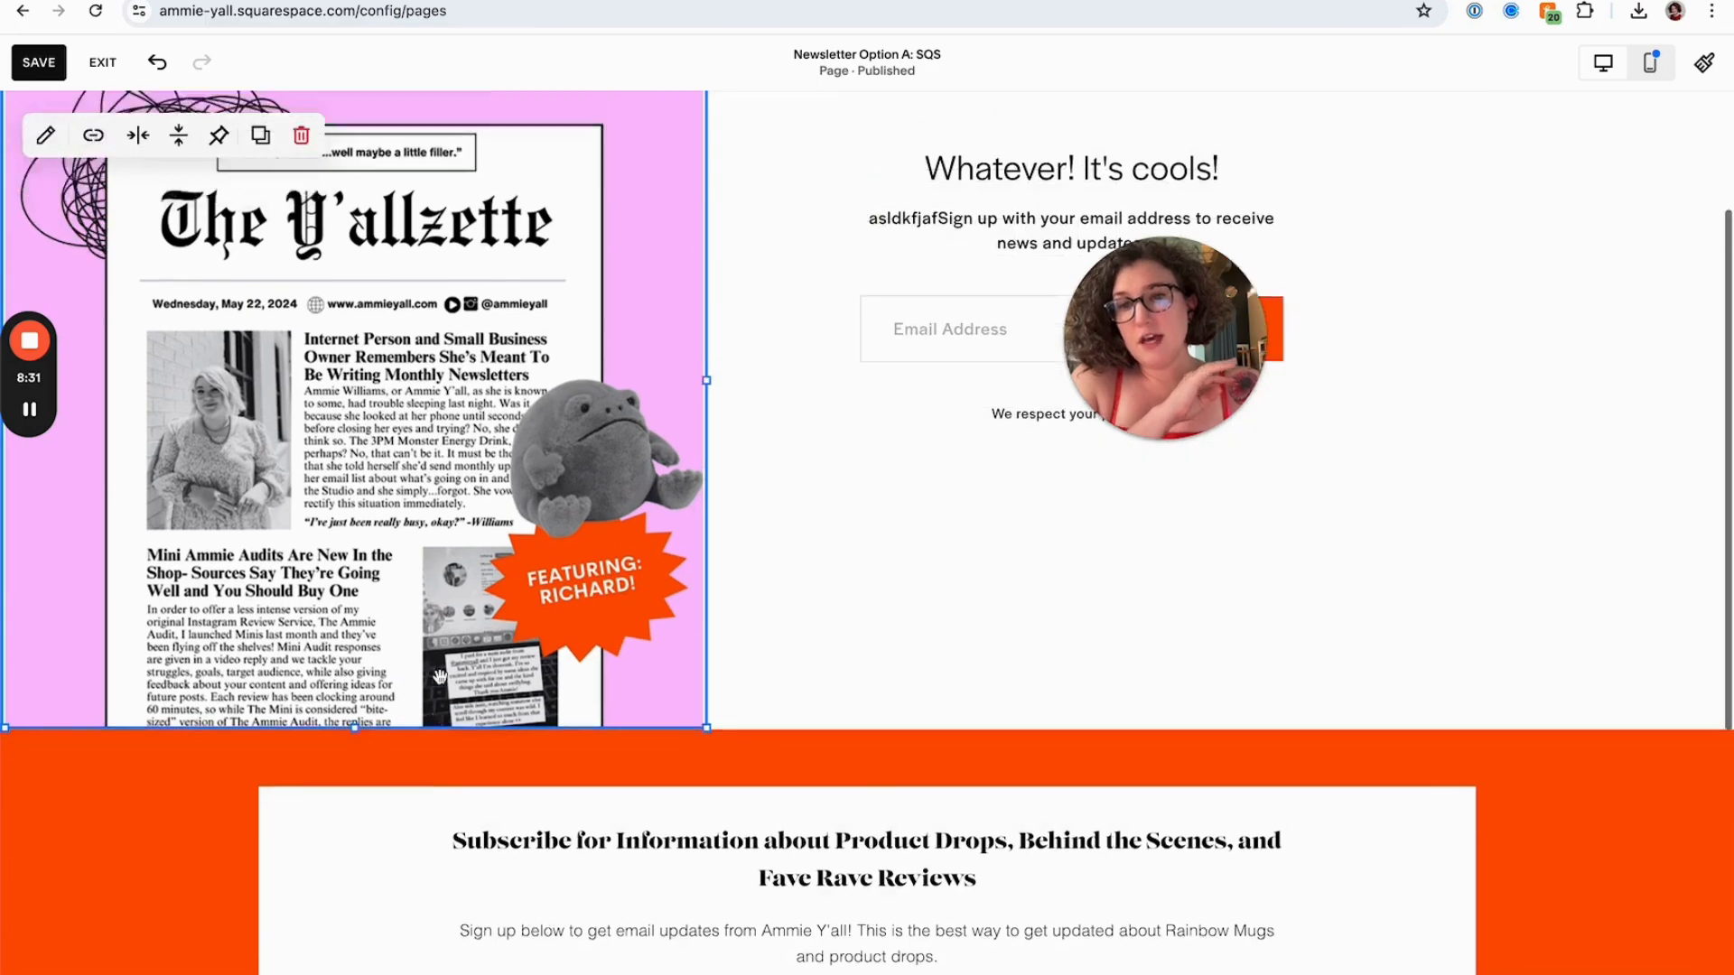
Set the cover image's design option to Fill
click(43, 194)
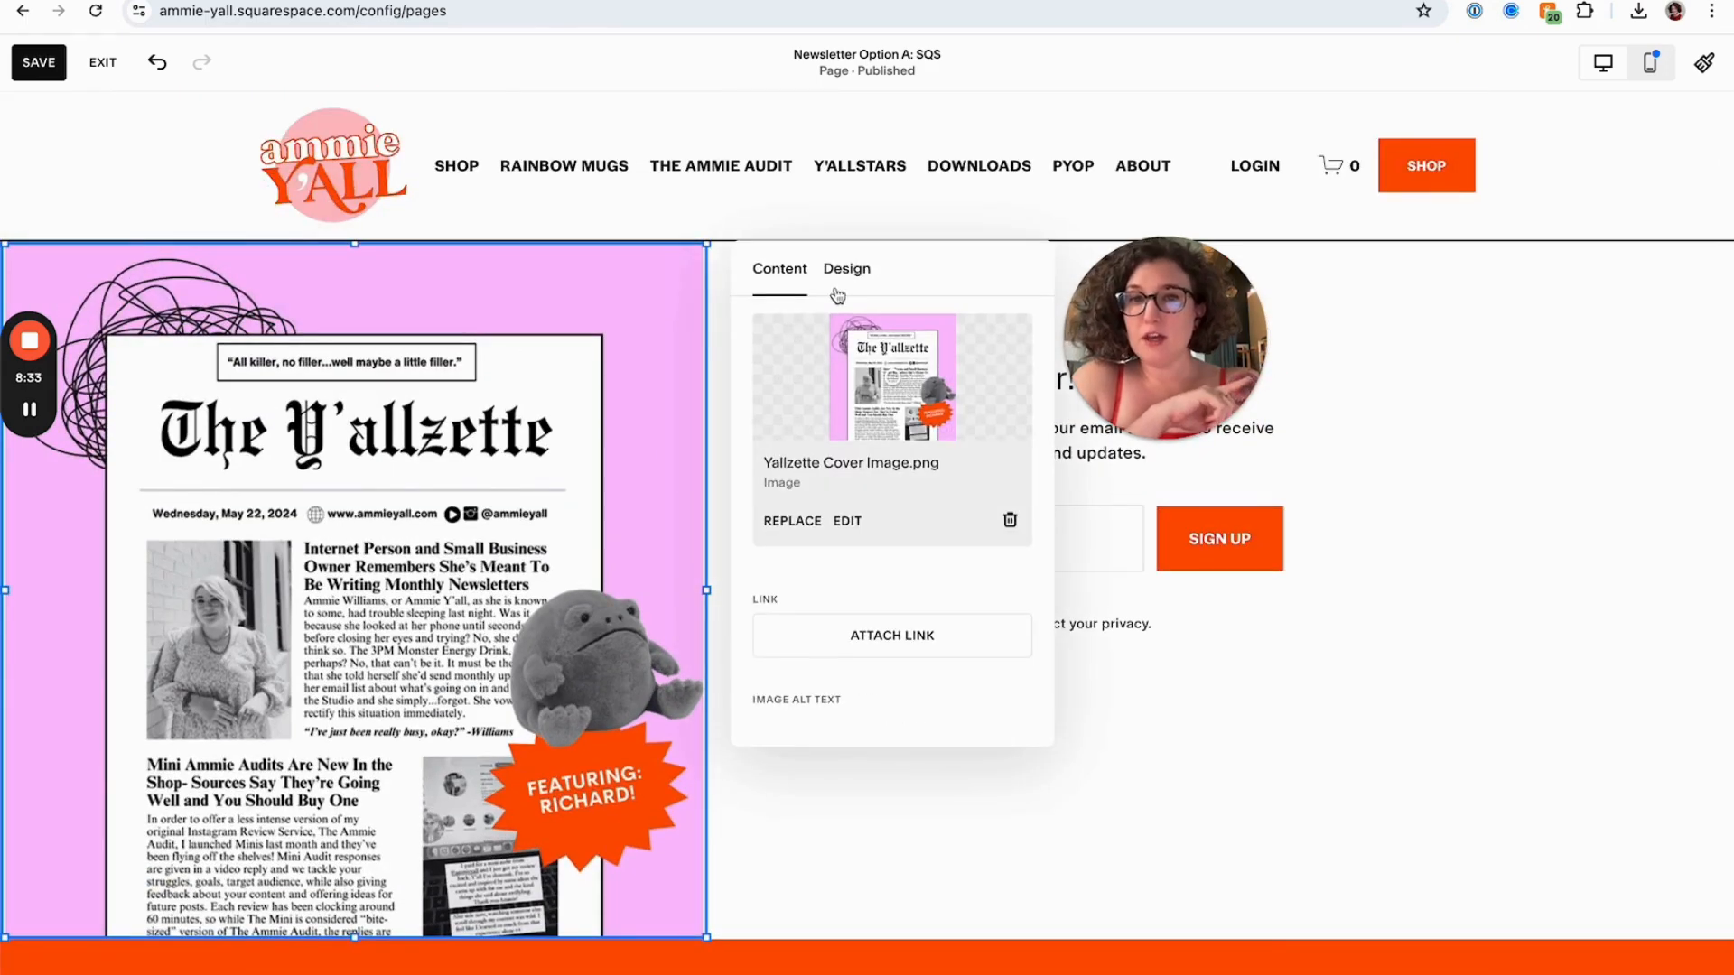
click(838, 293)
click(888, 342)
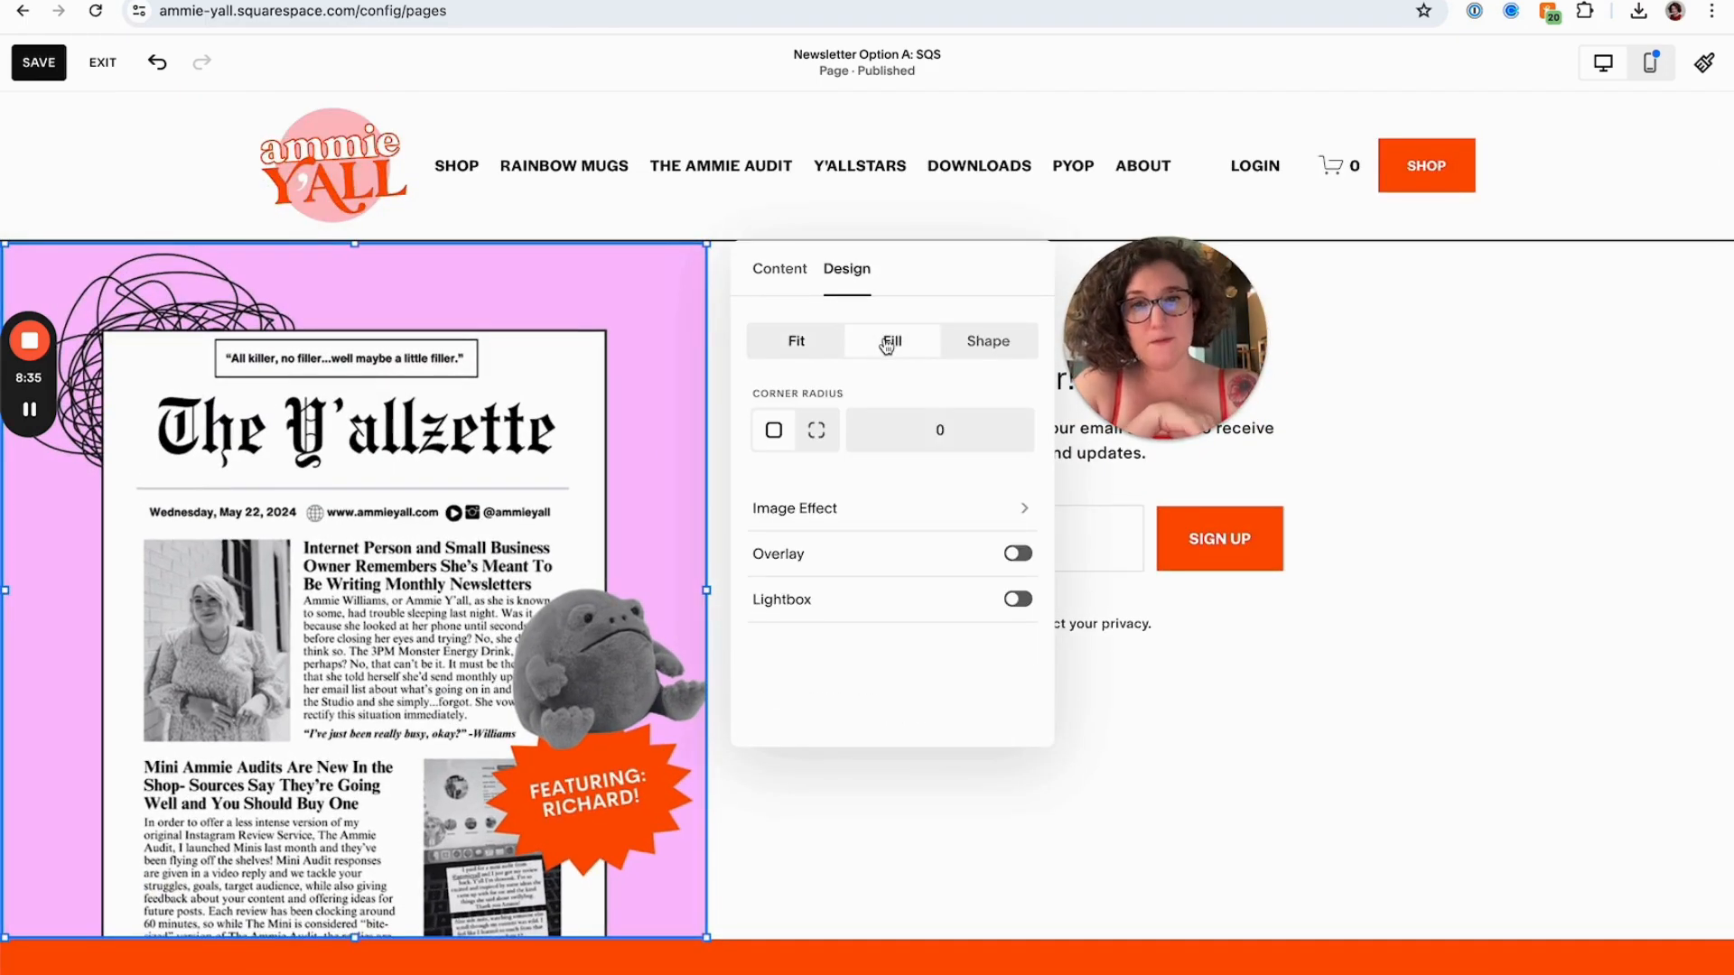
click(780, 271)
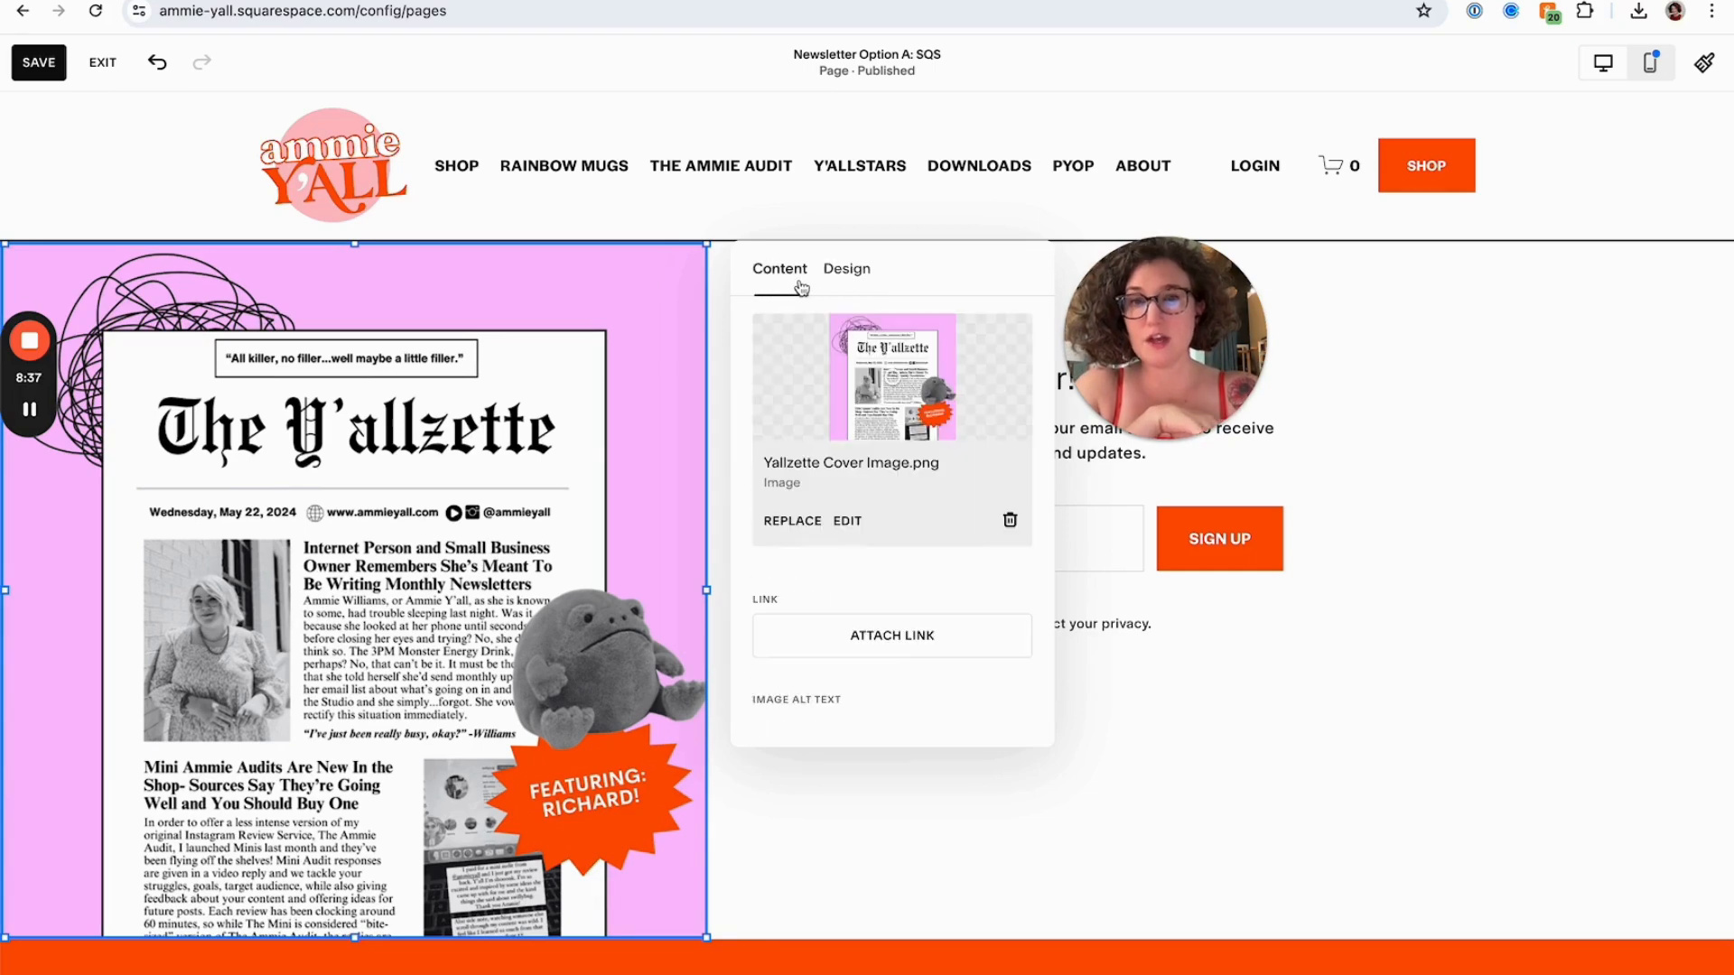
click(1217, 720)
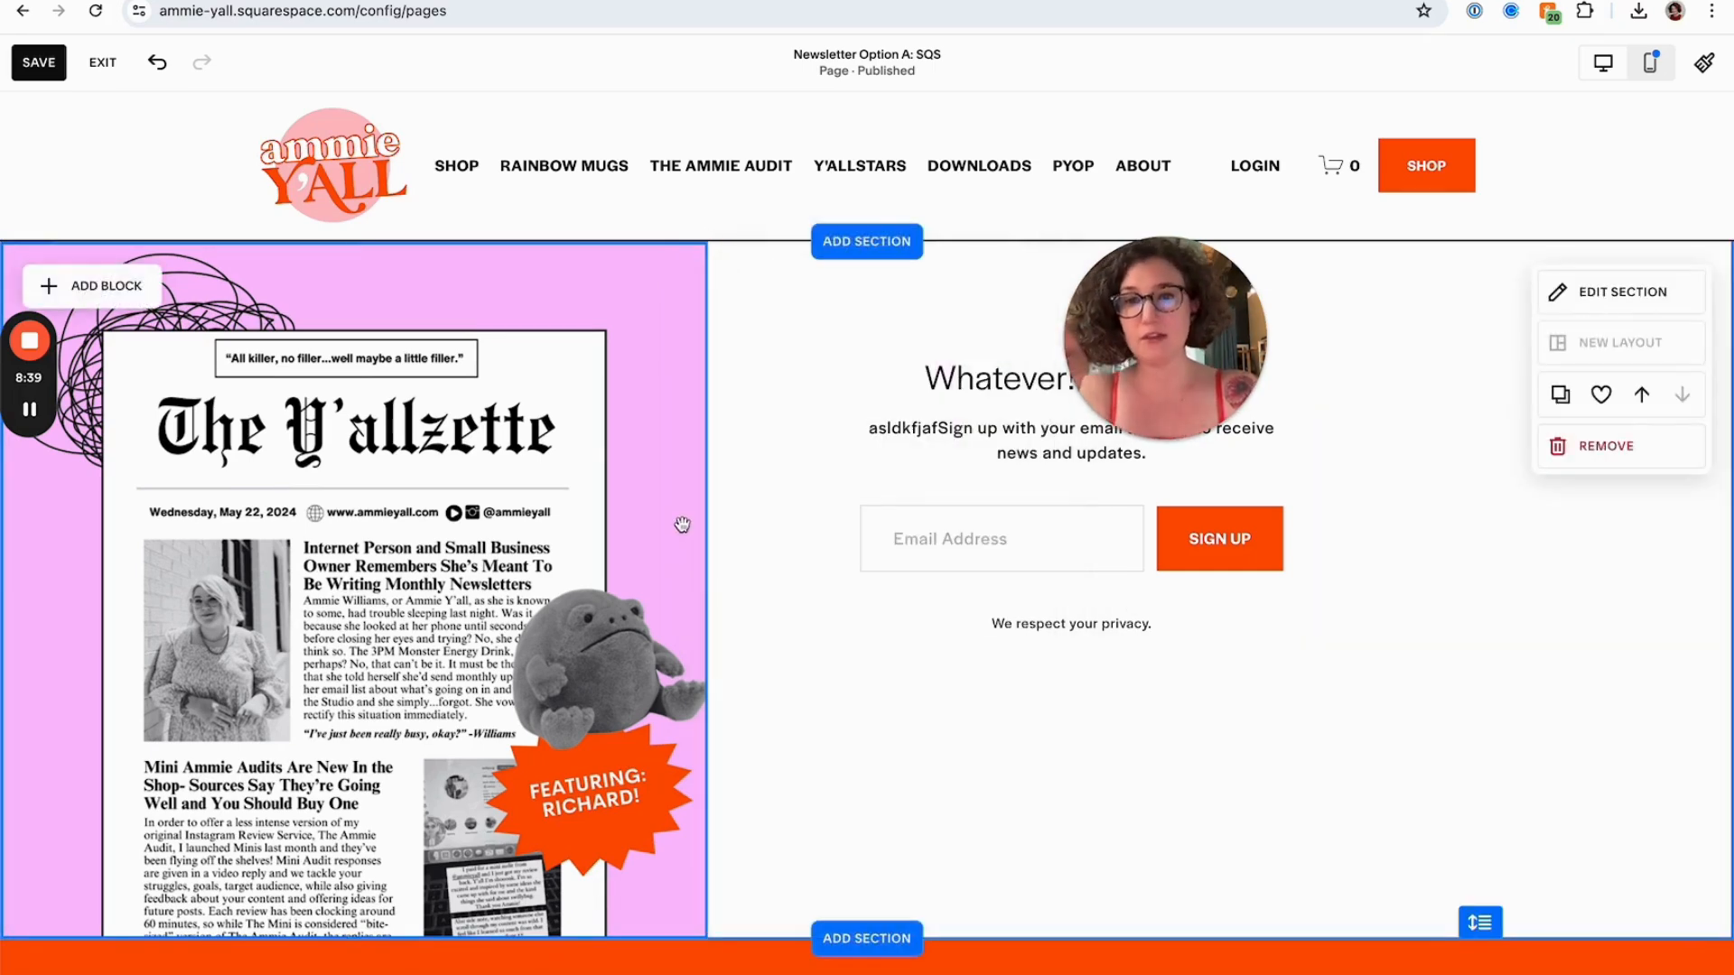
Enter the image alt text "Screenshot of Ammie's Newsletter with a Scribble and a Stuffed Frog"
click(668, 523)
scroll(885, 465, down, 2)
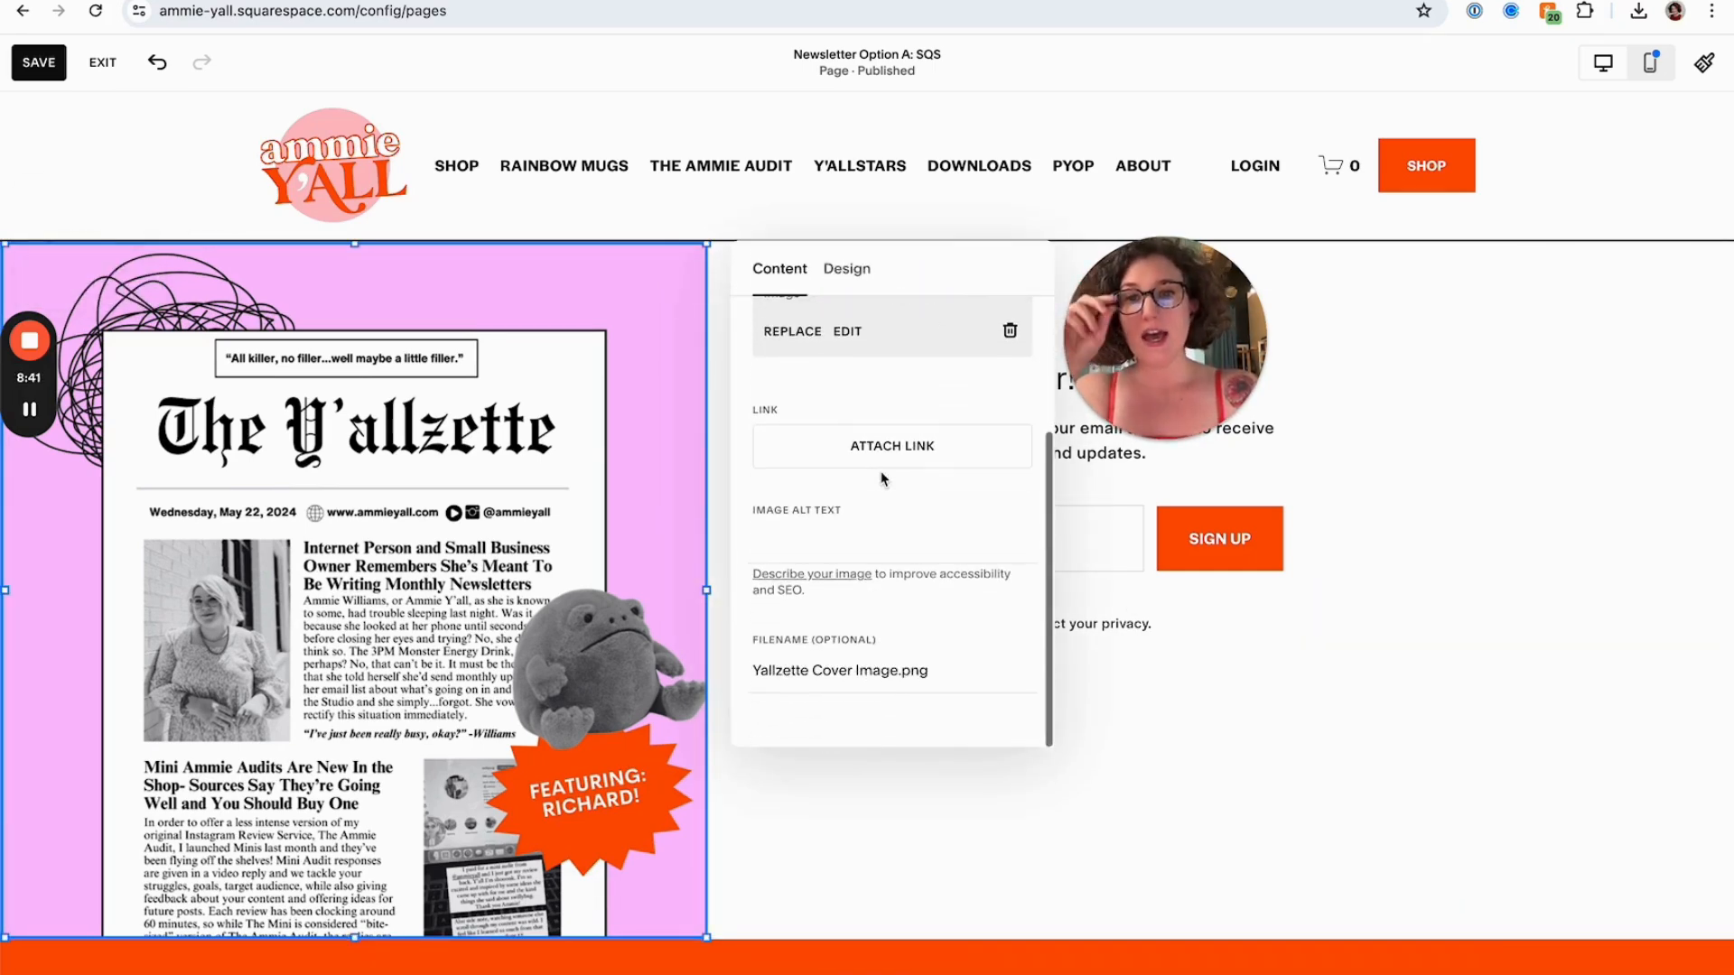
click(840, 543)
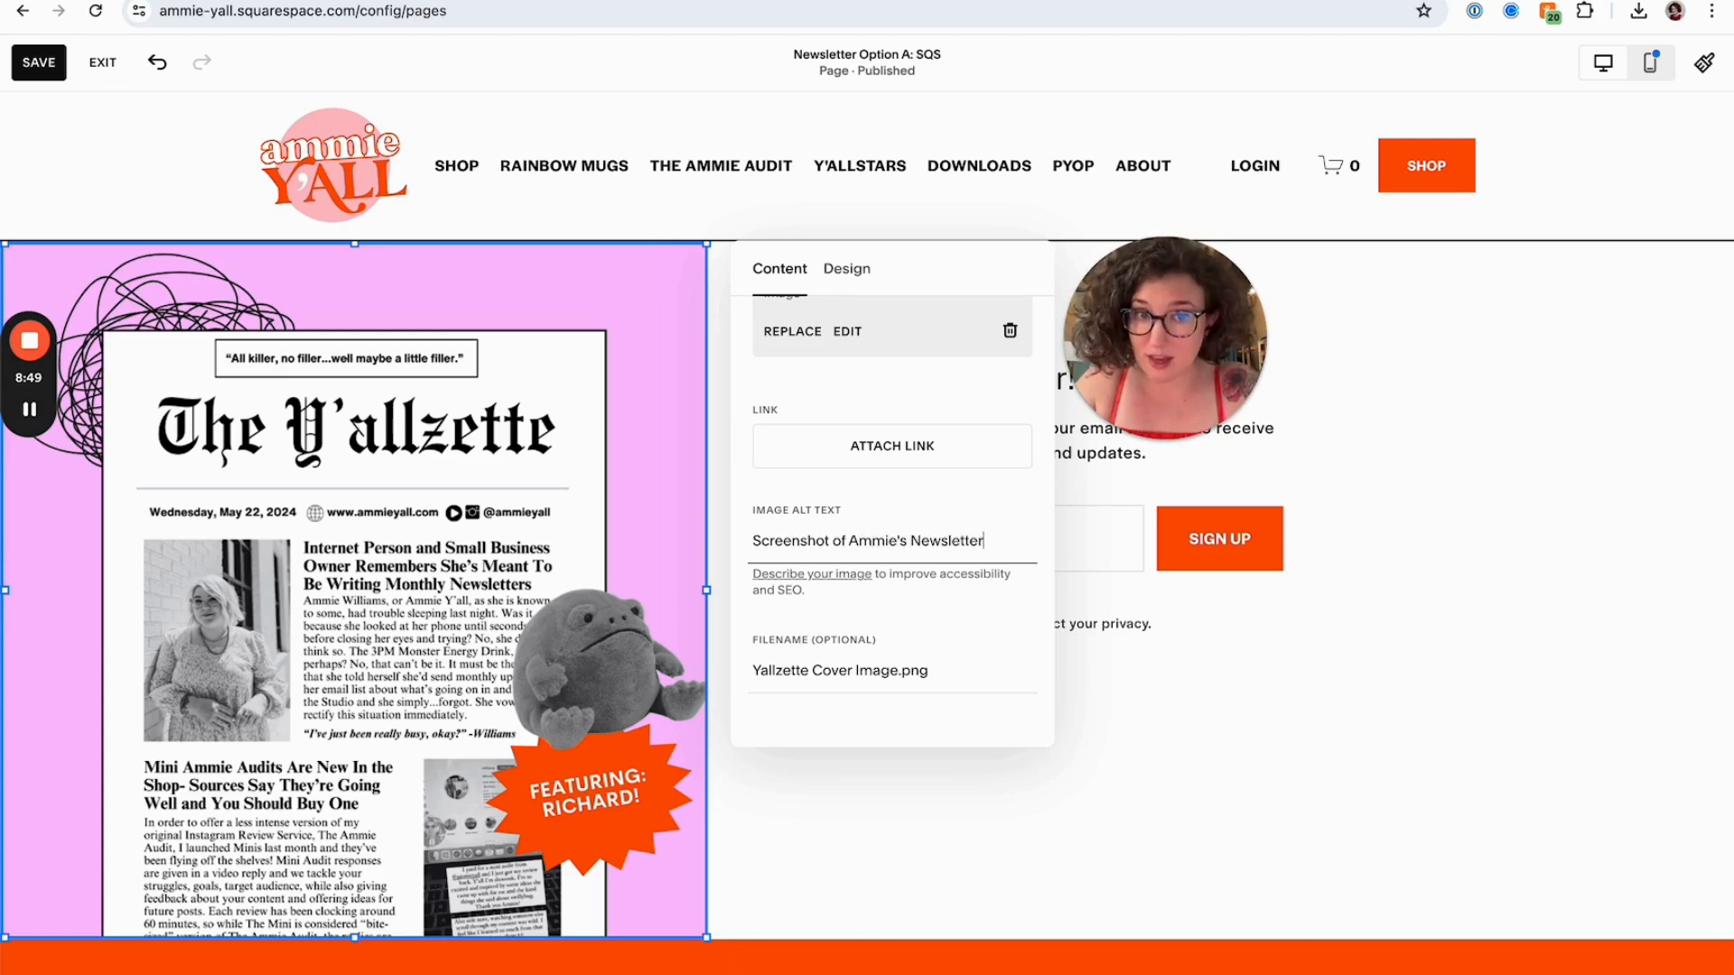
text(Screenshot of Ammie's Newsletter with a Scribble and a)
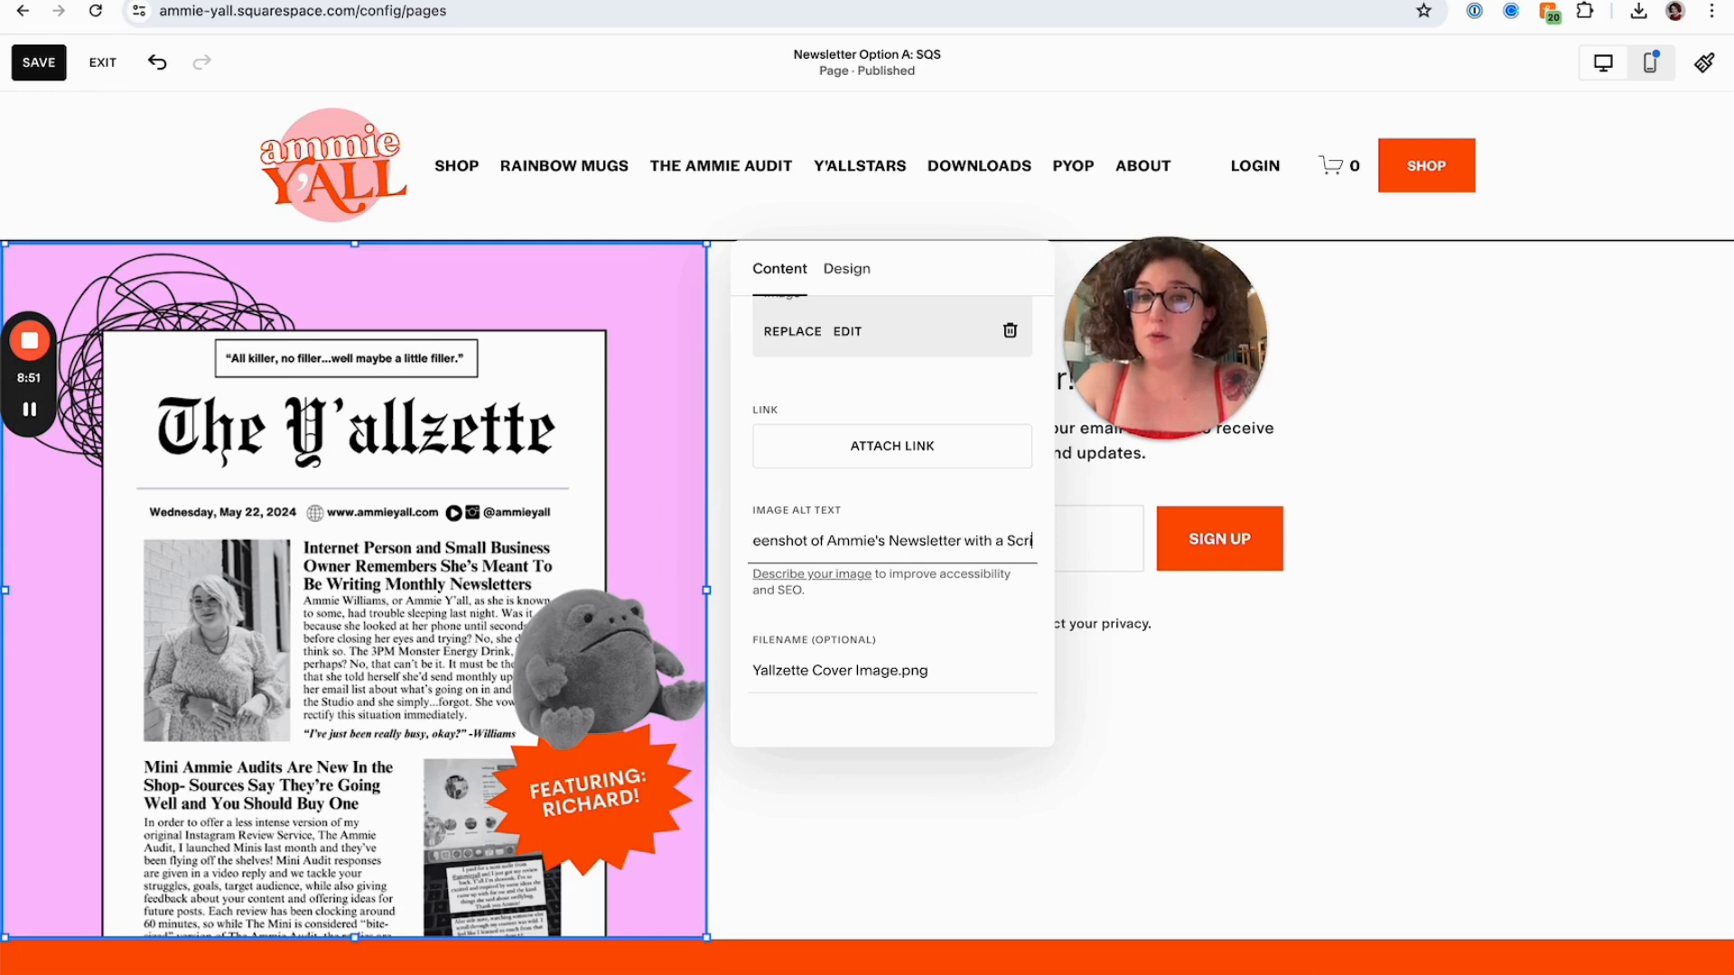
text( Stuffed Frog)
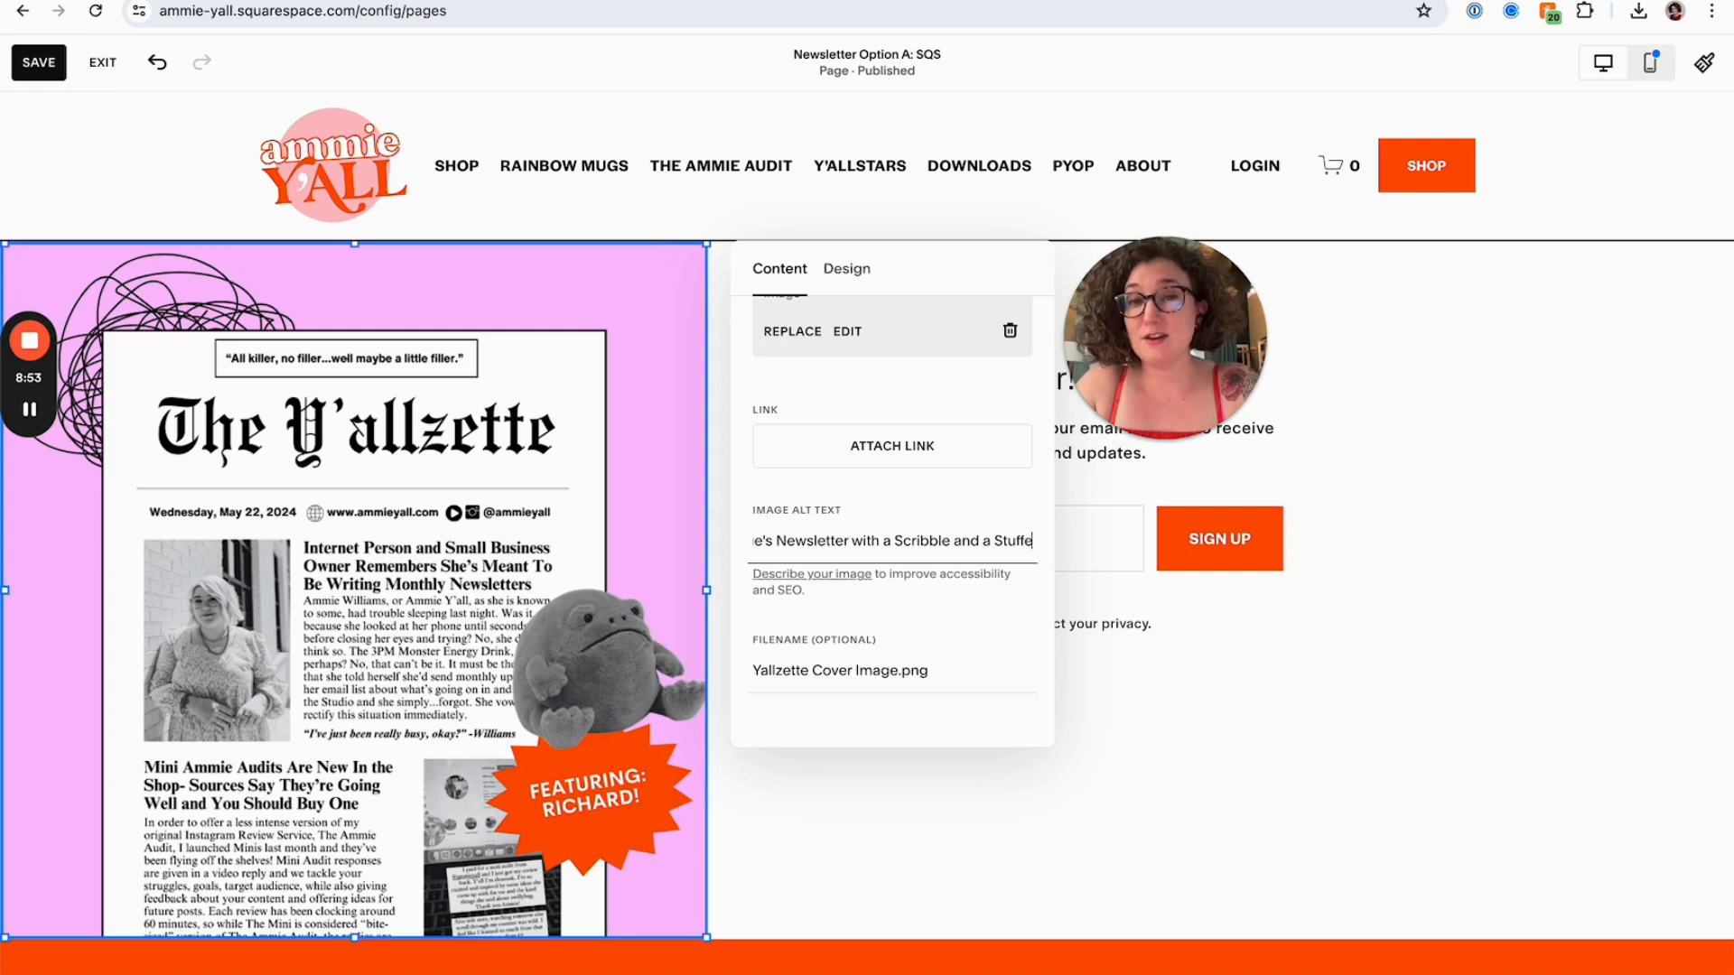
Replace the image's filename with a new name beginning "Ammie Yall New"
key(Tab)
key(Tab)
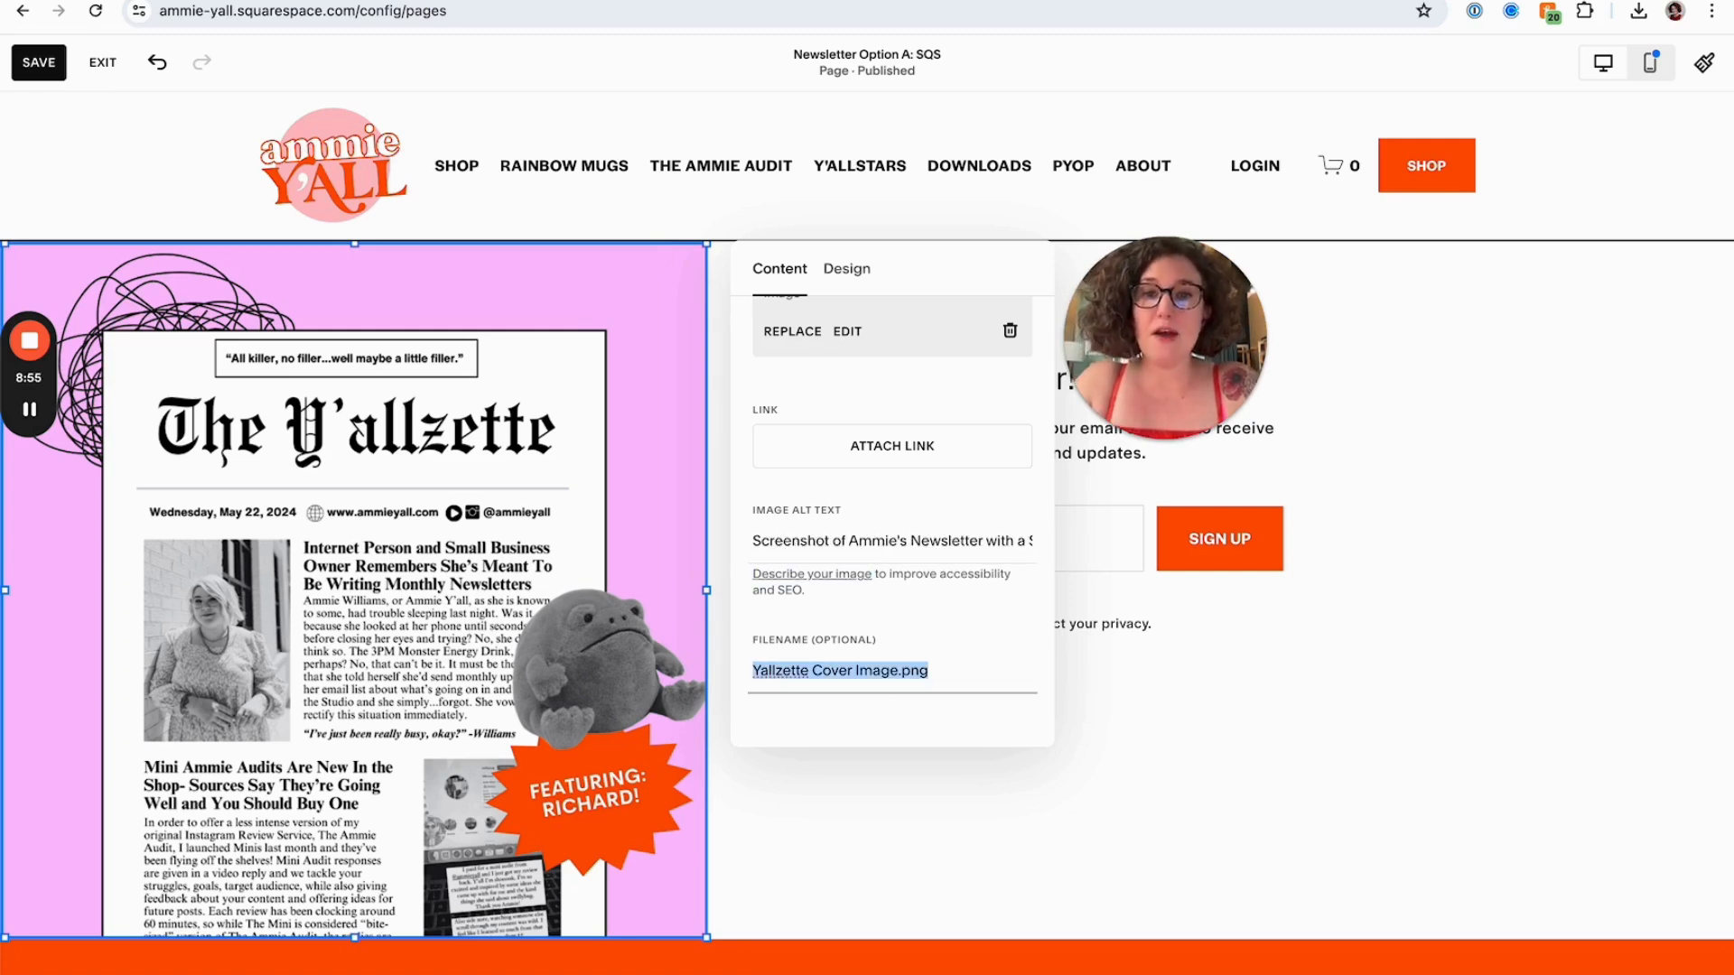
text(Ammie Yall Newsletter)
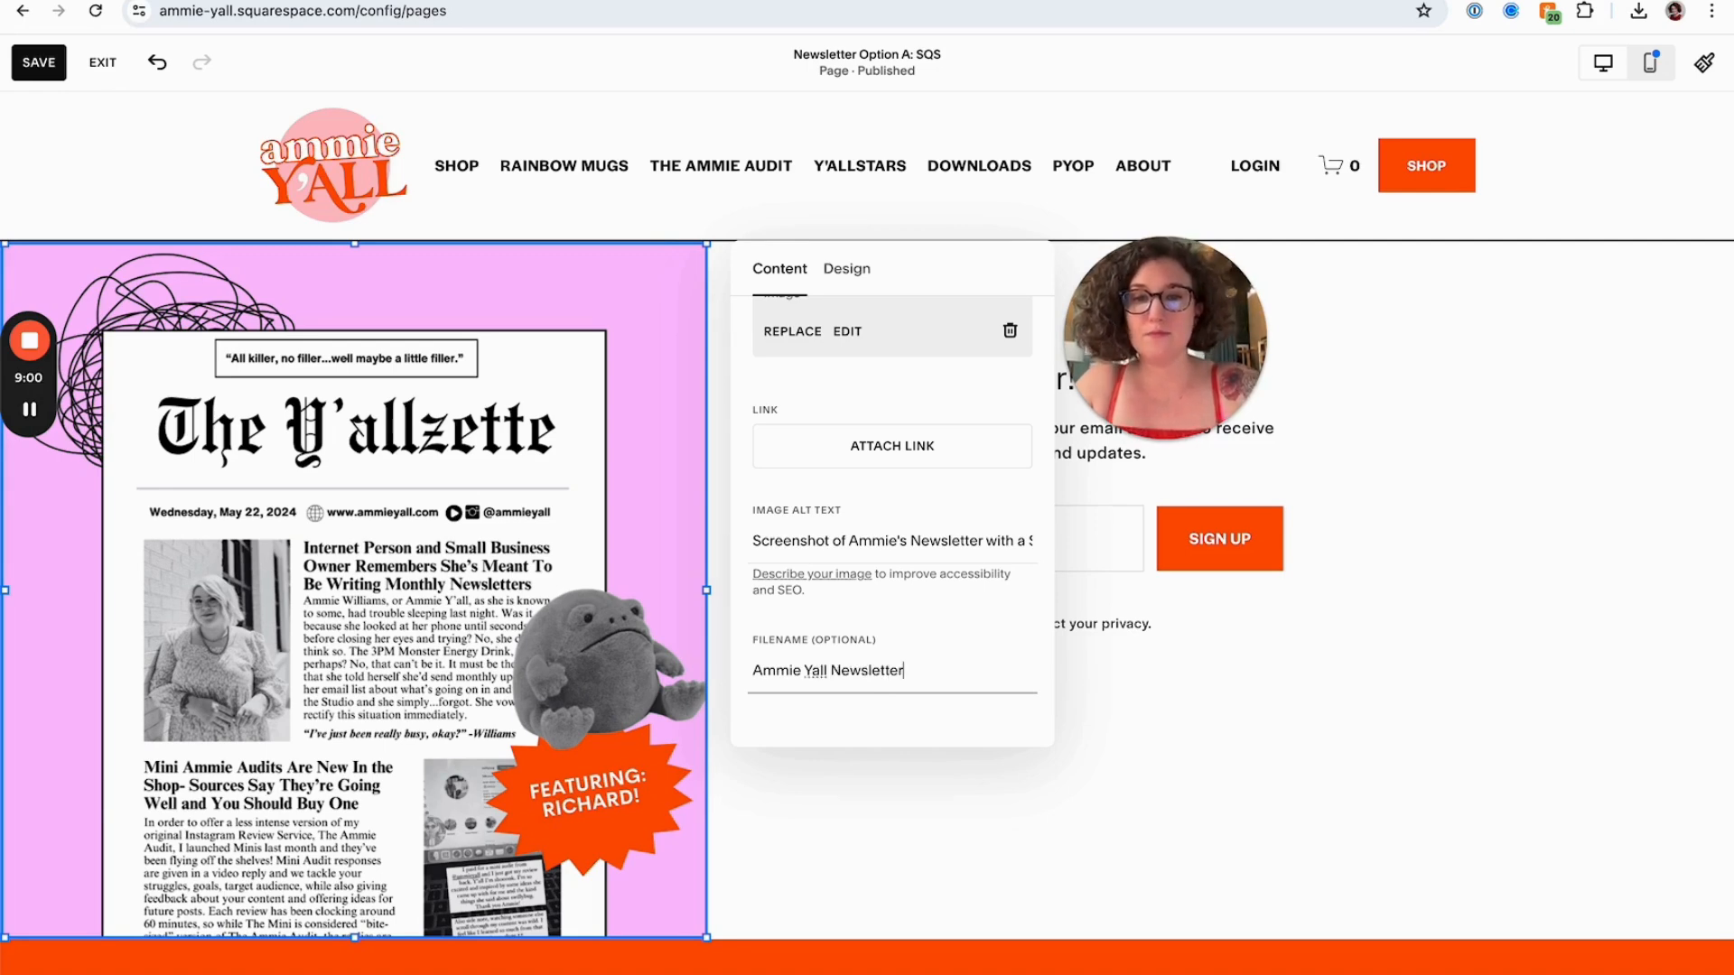
click(1184, 640)
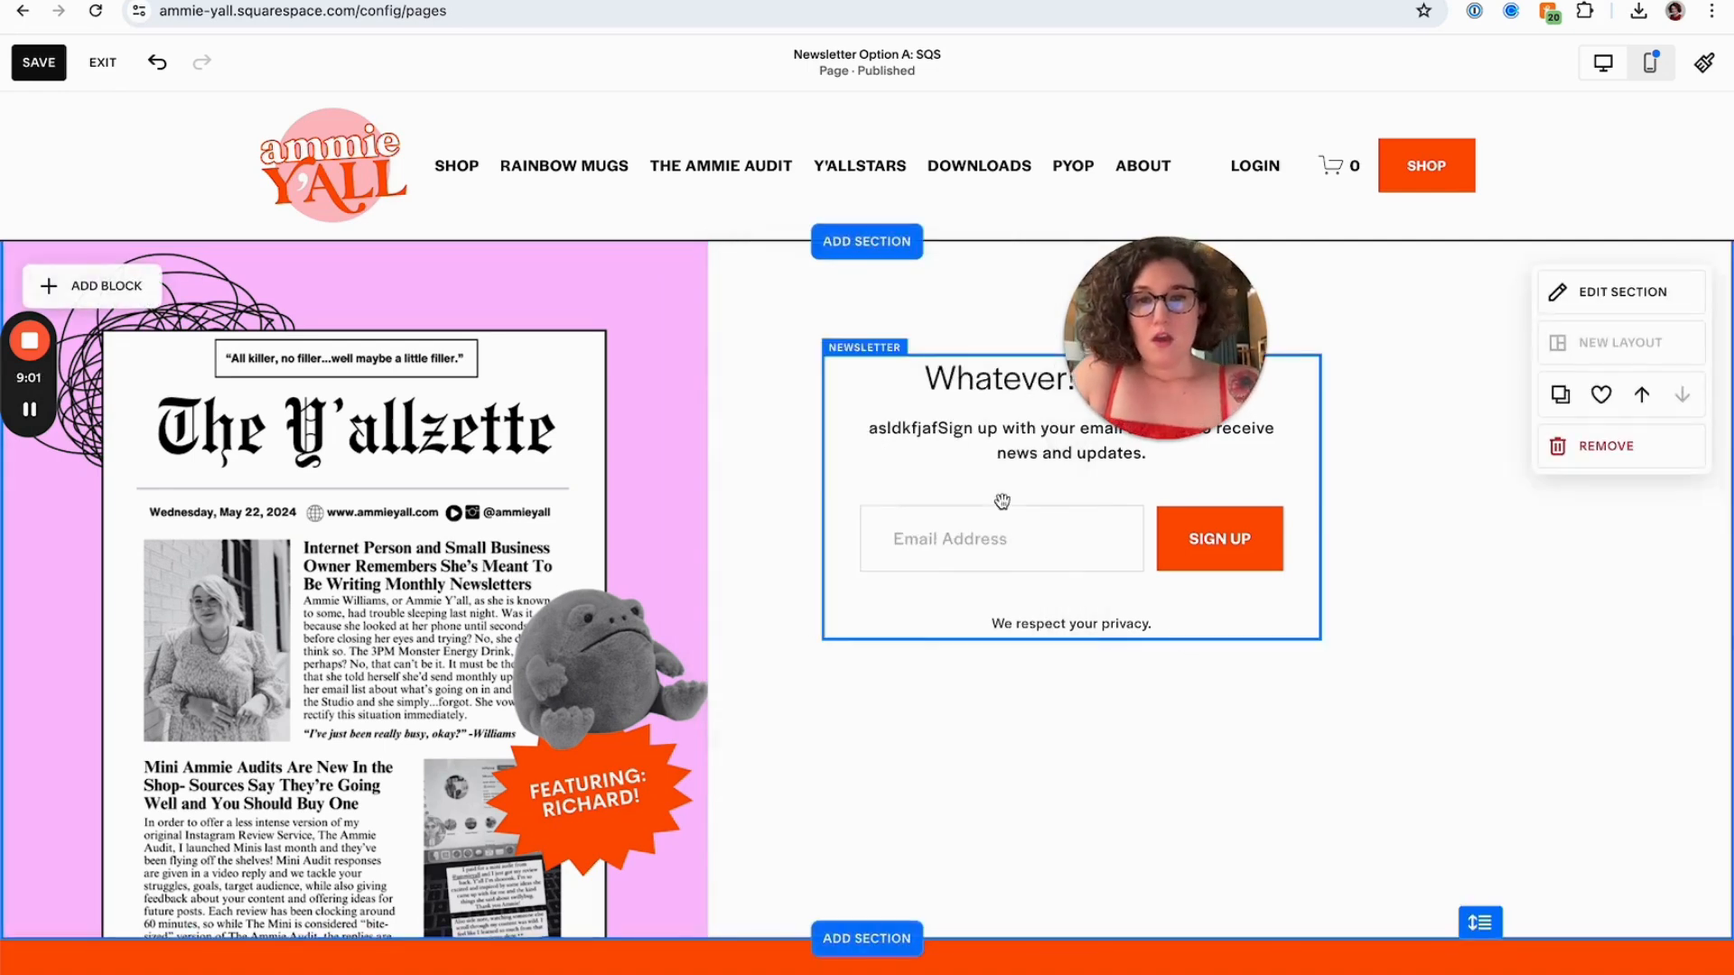
Switch the editor to mobile view and move the newsletter block down below the cover image
click(1351, 662)
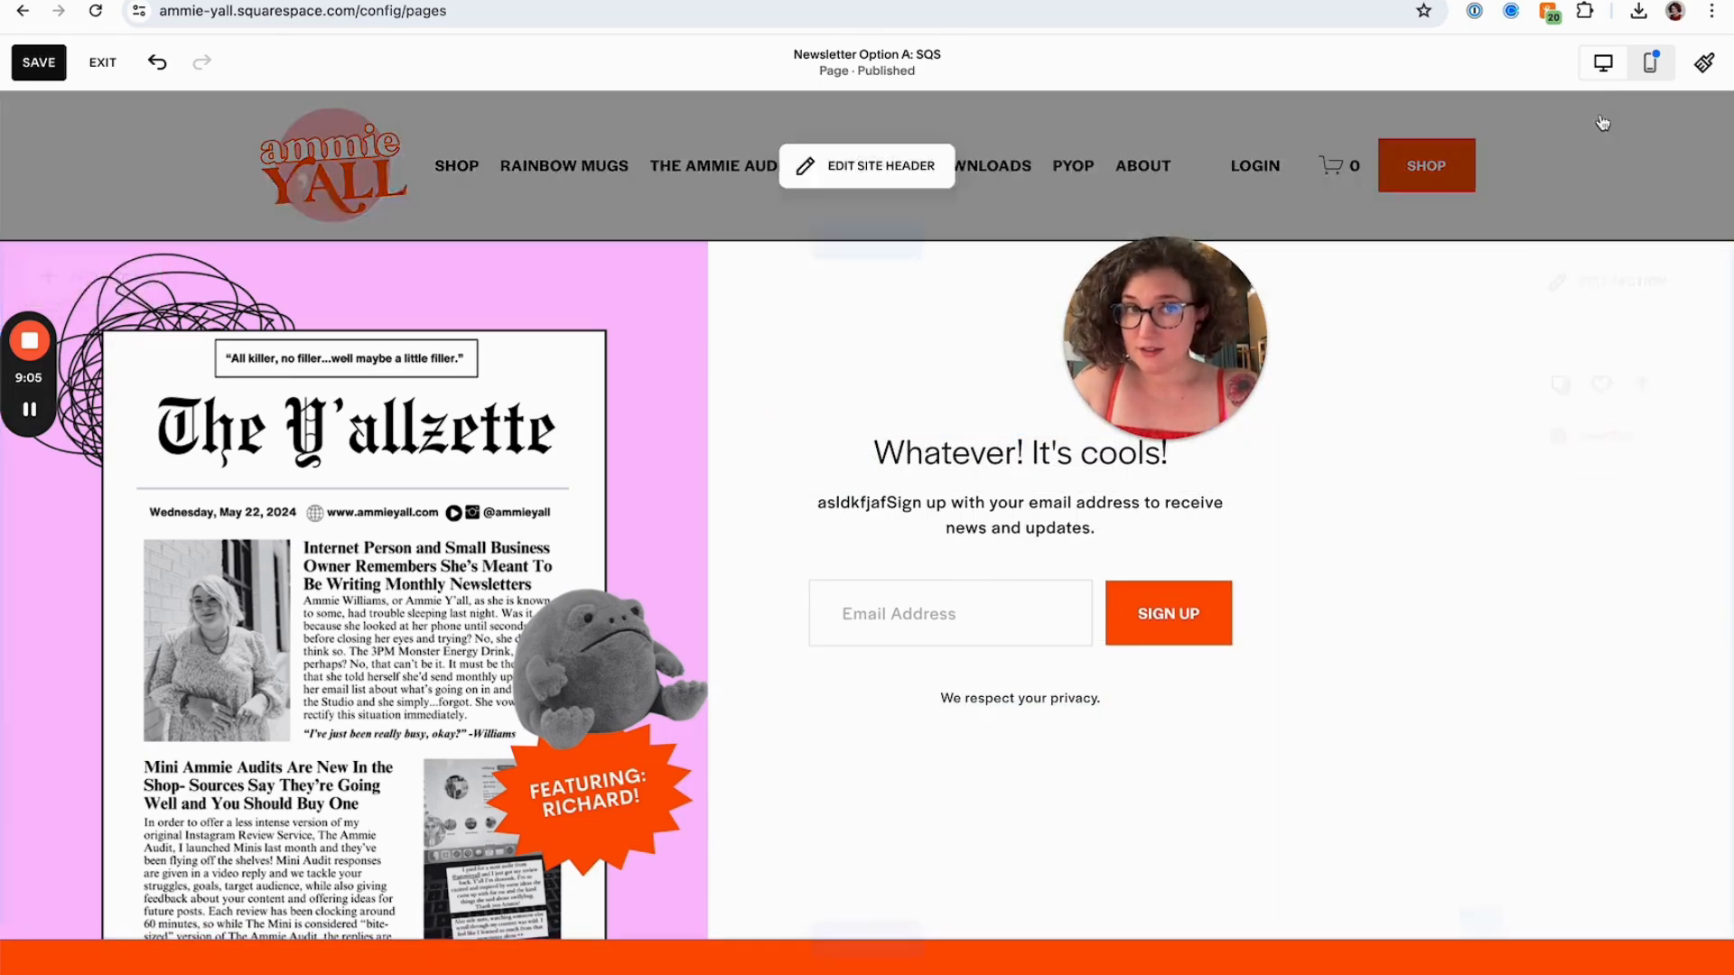
drag(1196, 286, 1587, 122)
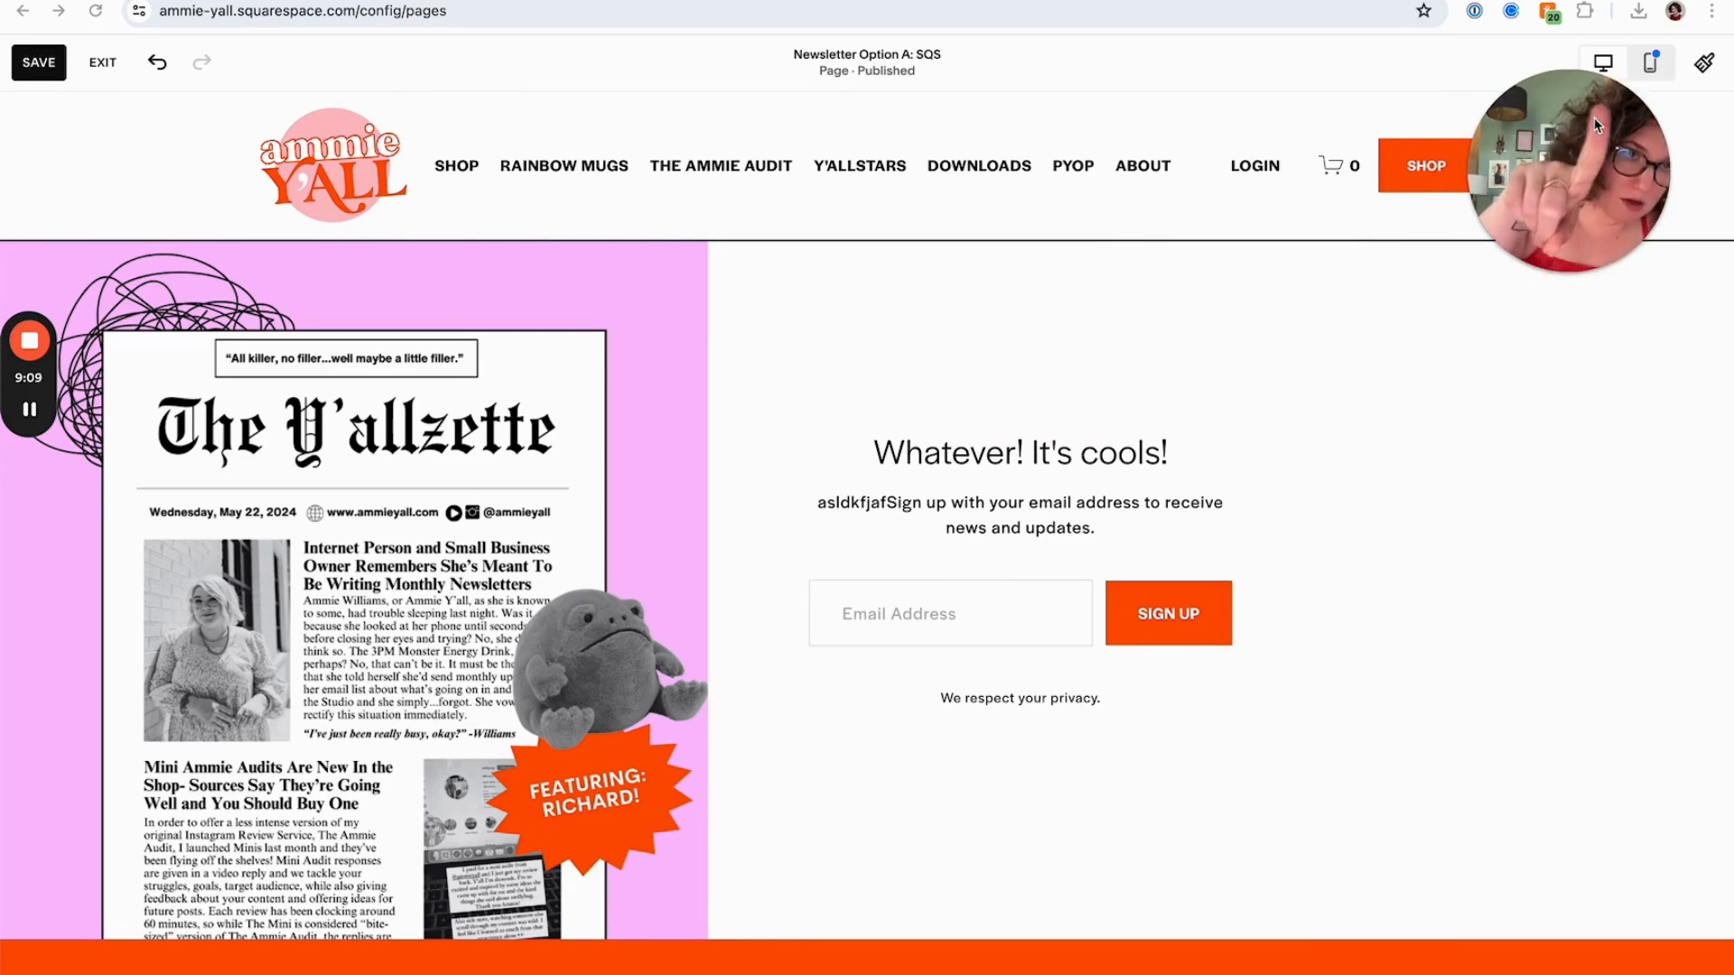
click(1669, 72)
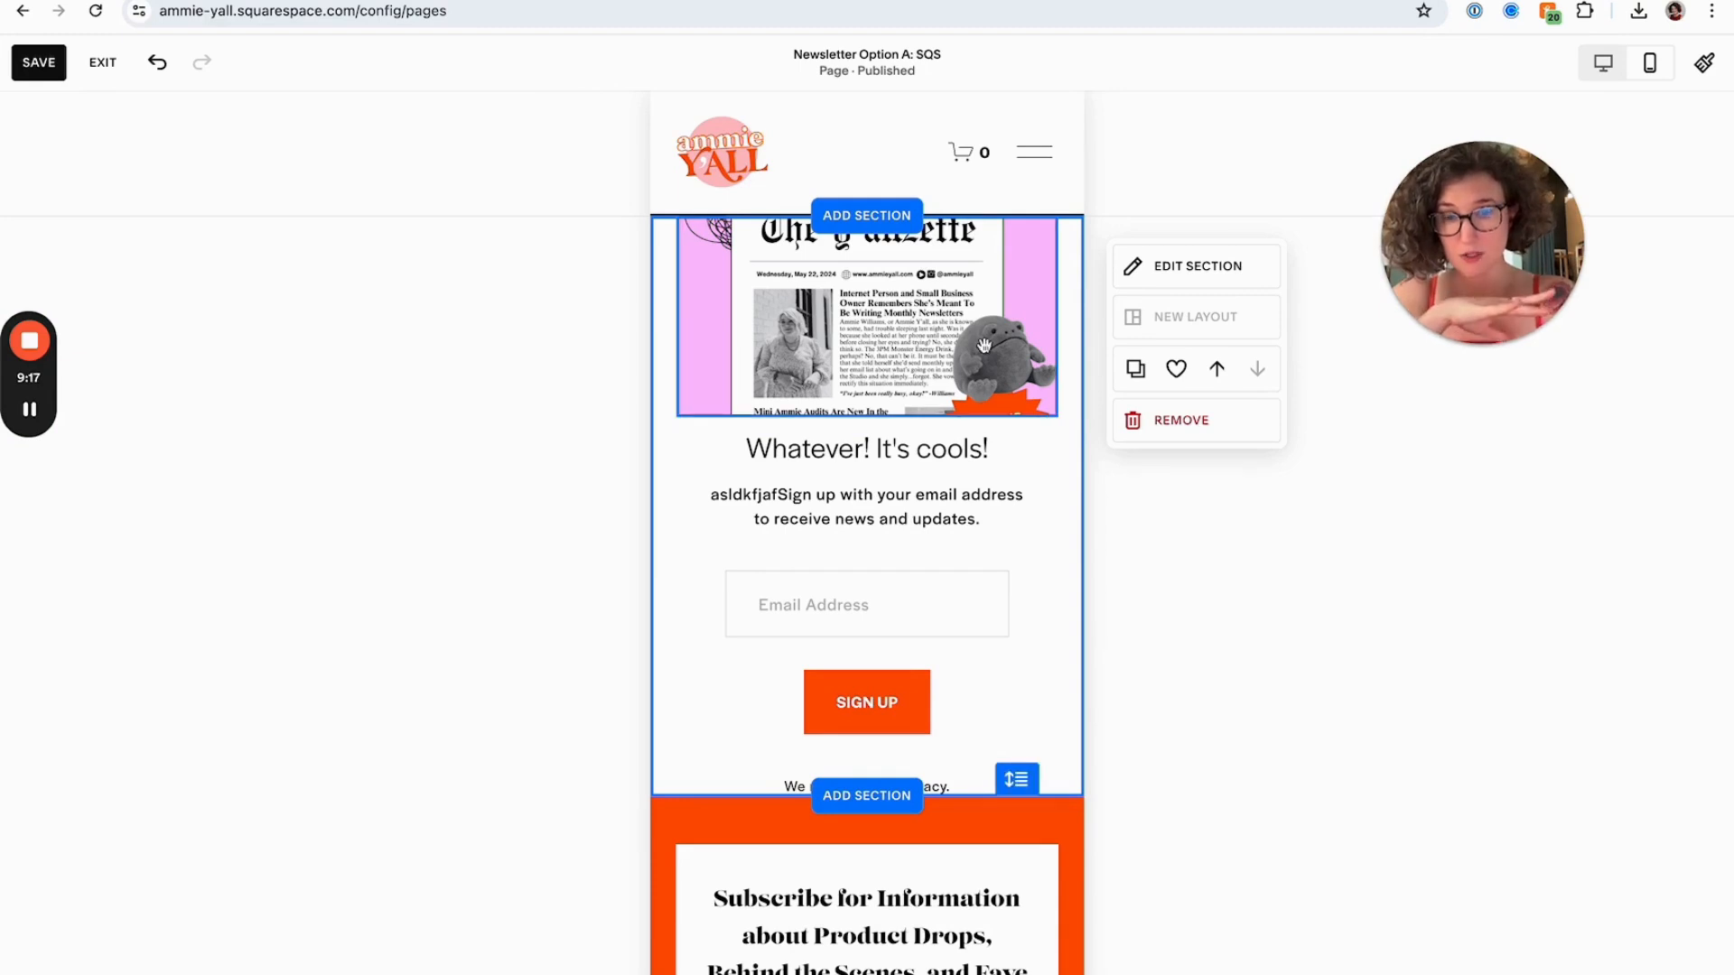
click(1011, 495)
scroll(1011, 495, down, 8)
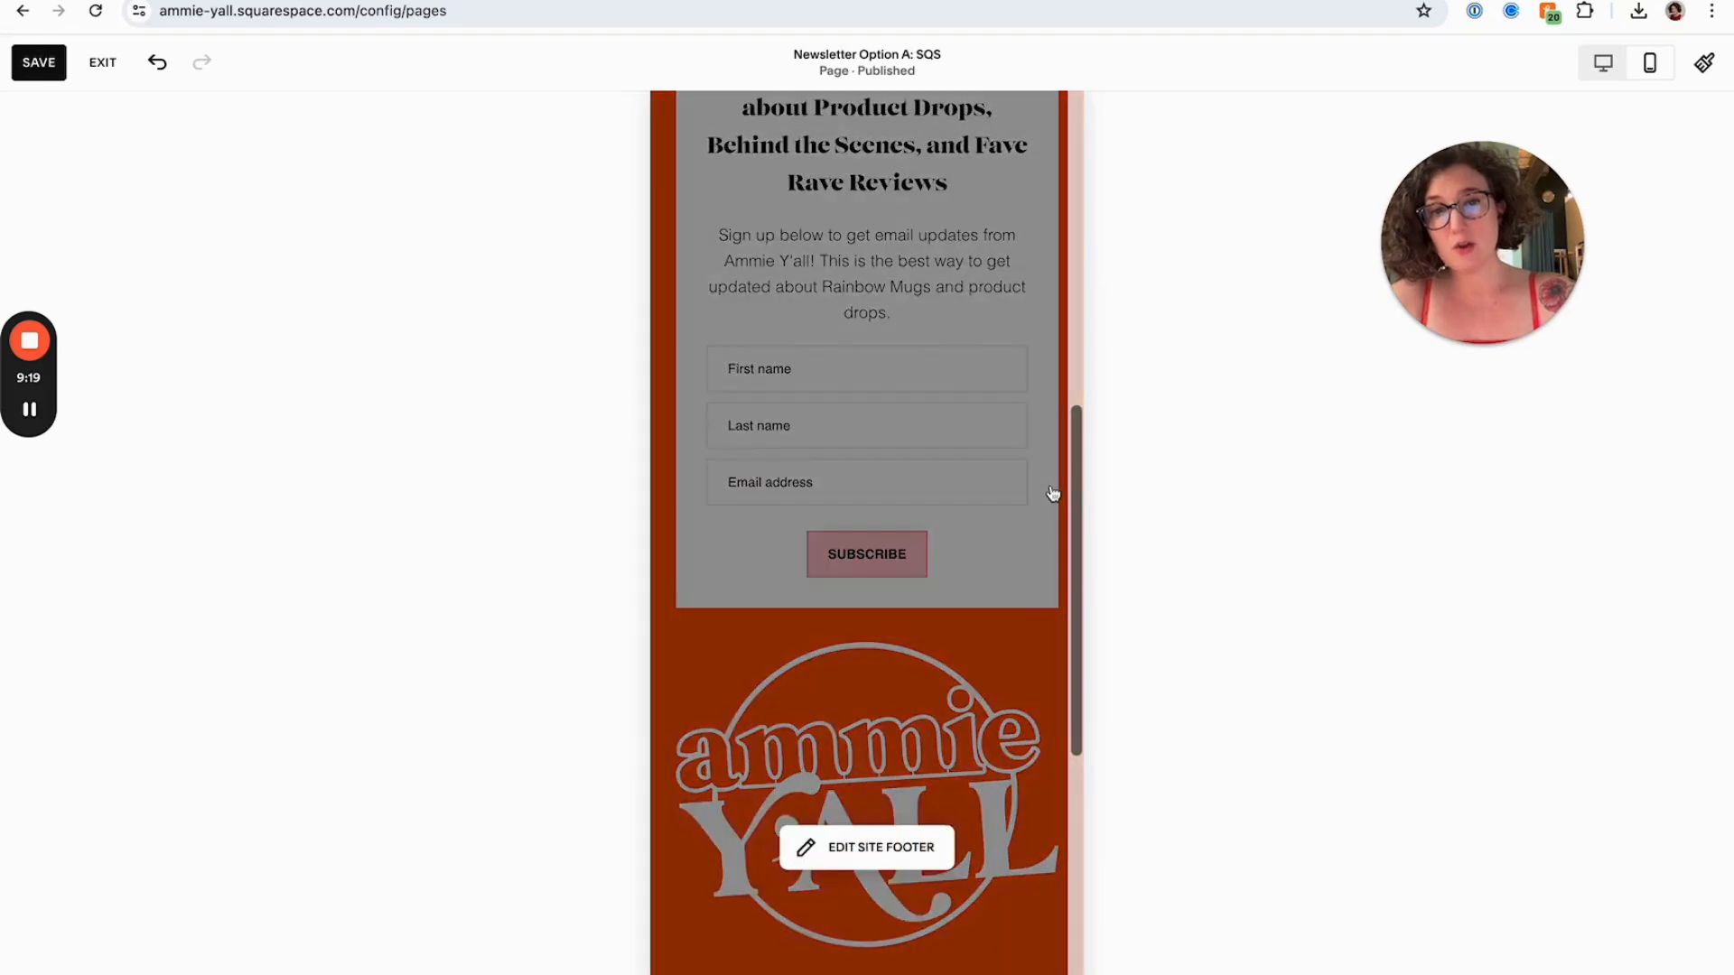
scroll(1012, 495, up, 7)
drag(980, 657, 1018, 965)
click(931, 662)
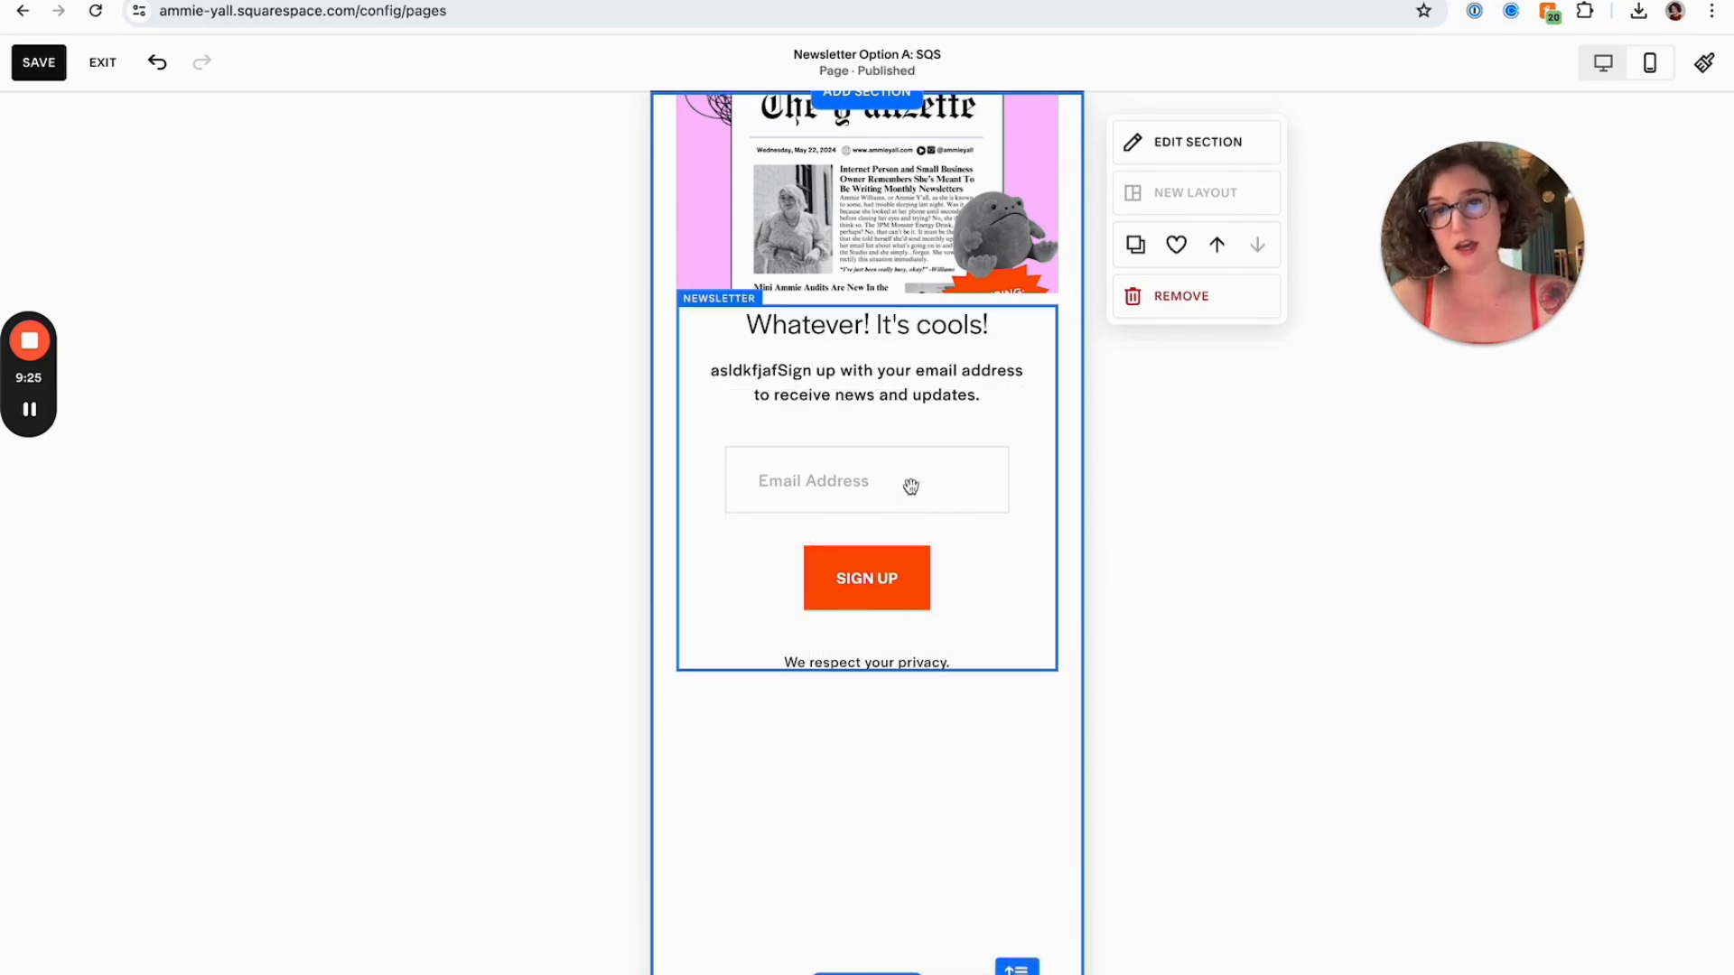
drag(910, 486, 914, 632)
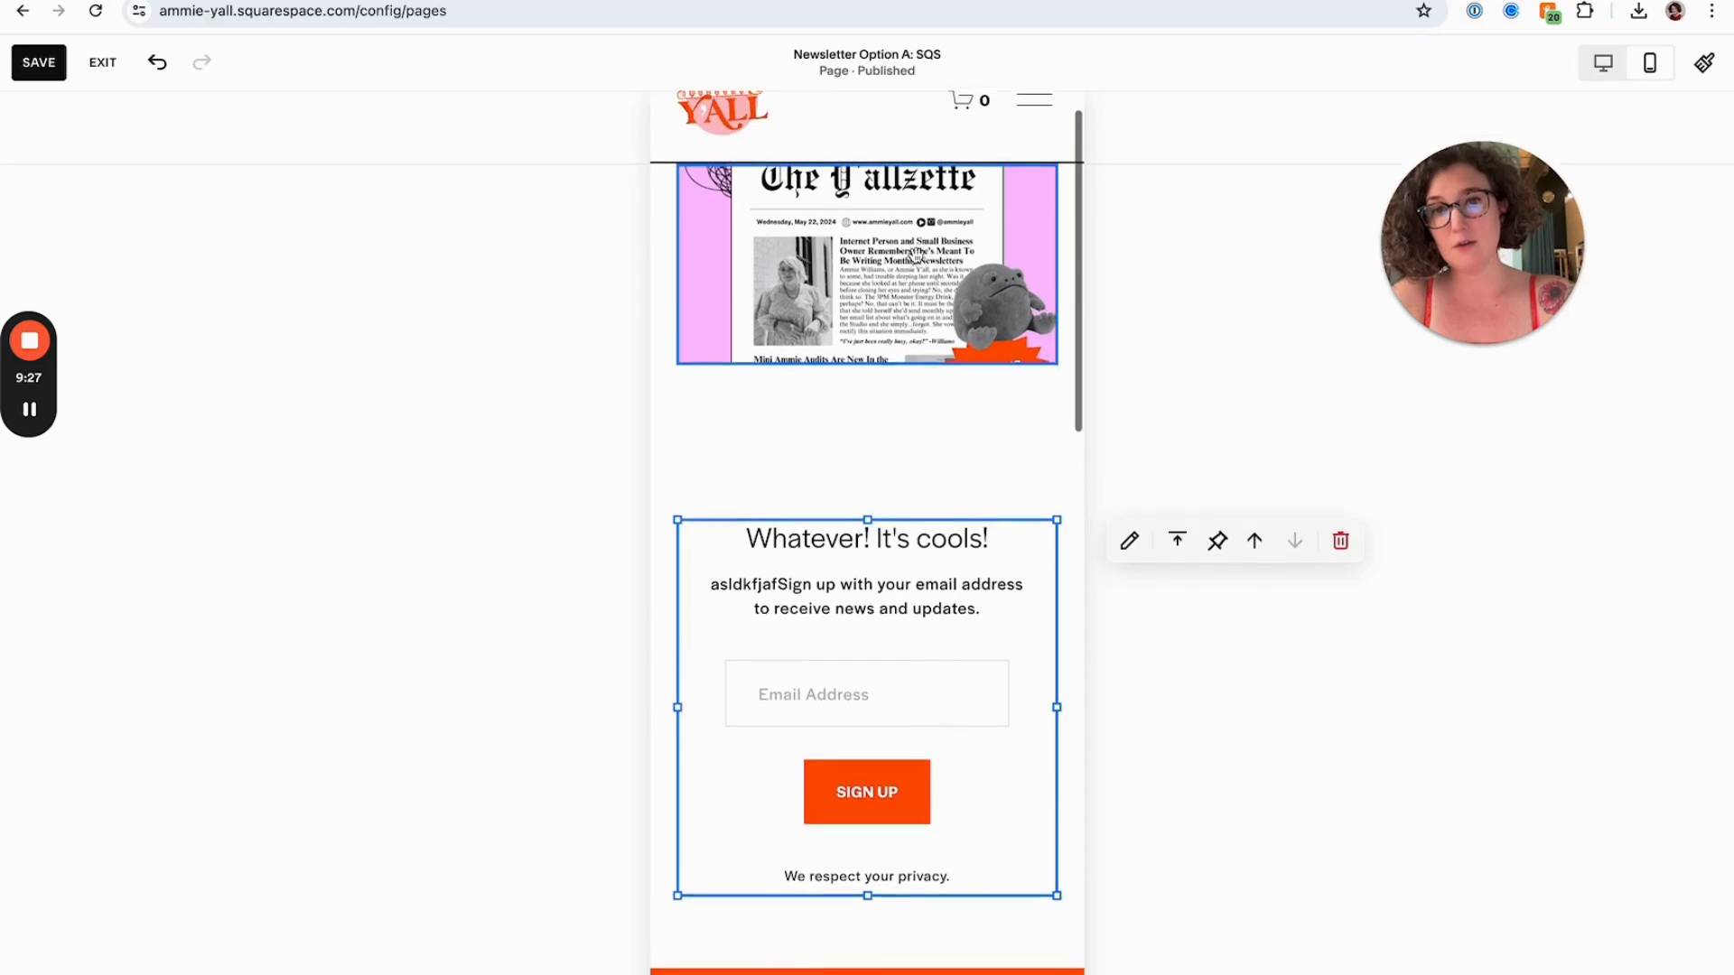
Enlarge the cover image in the mobile layout so it spans the full page width
click(912, 352)
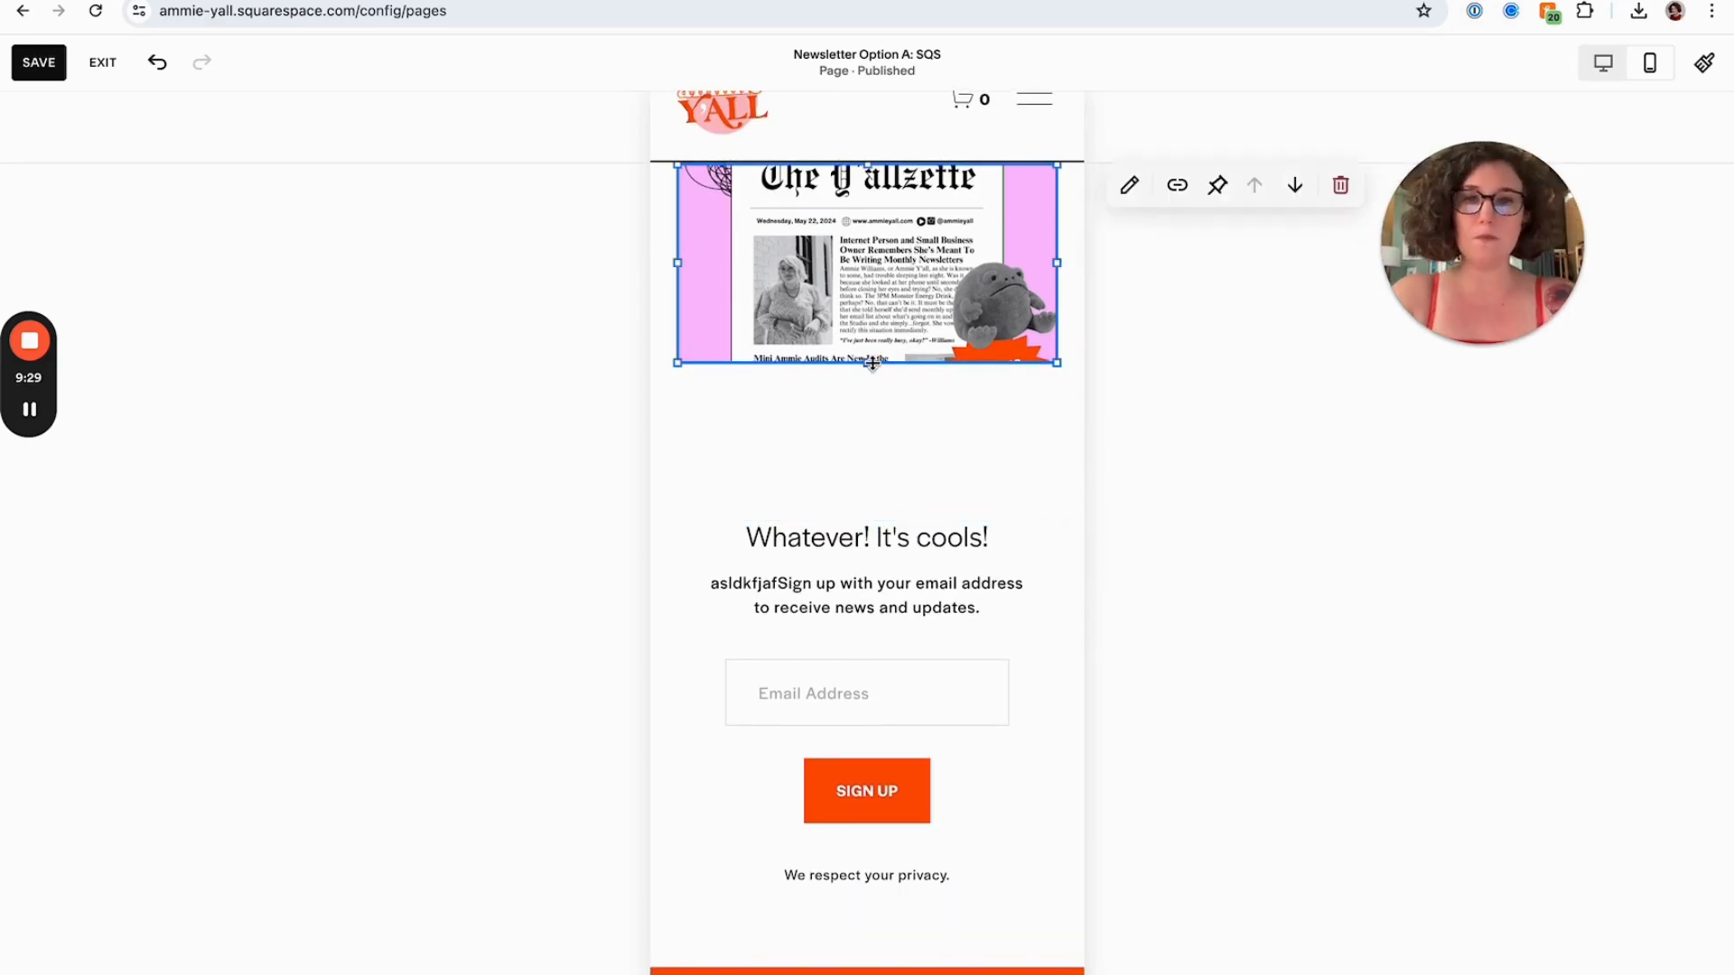
drag(872, 364, 872, 503)
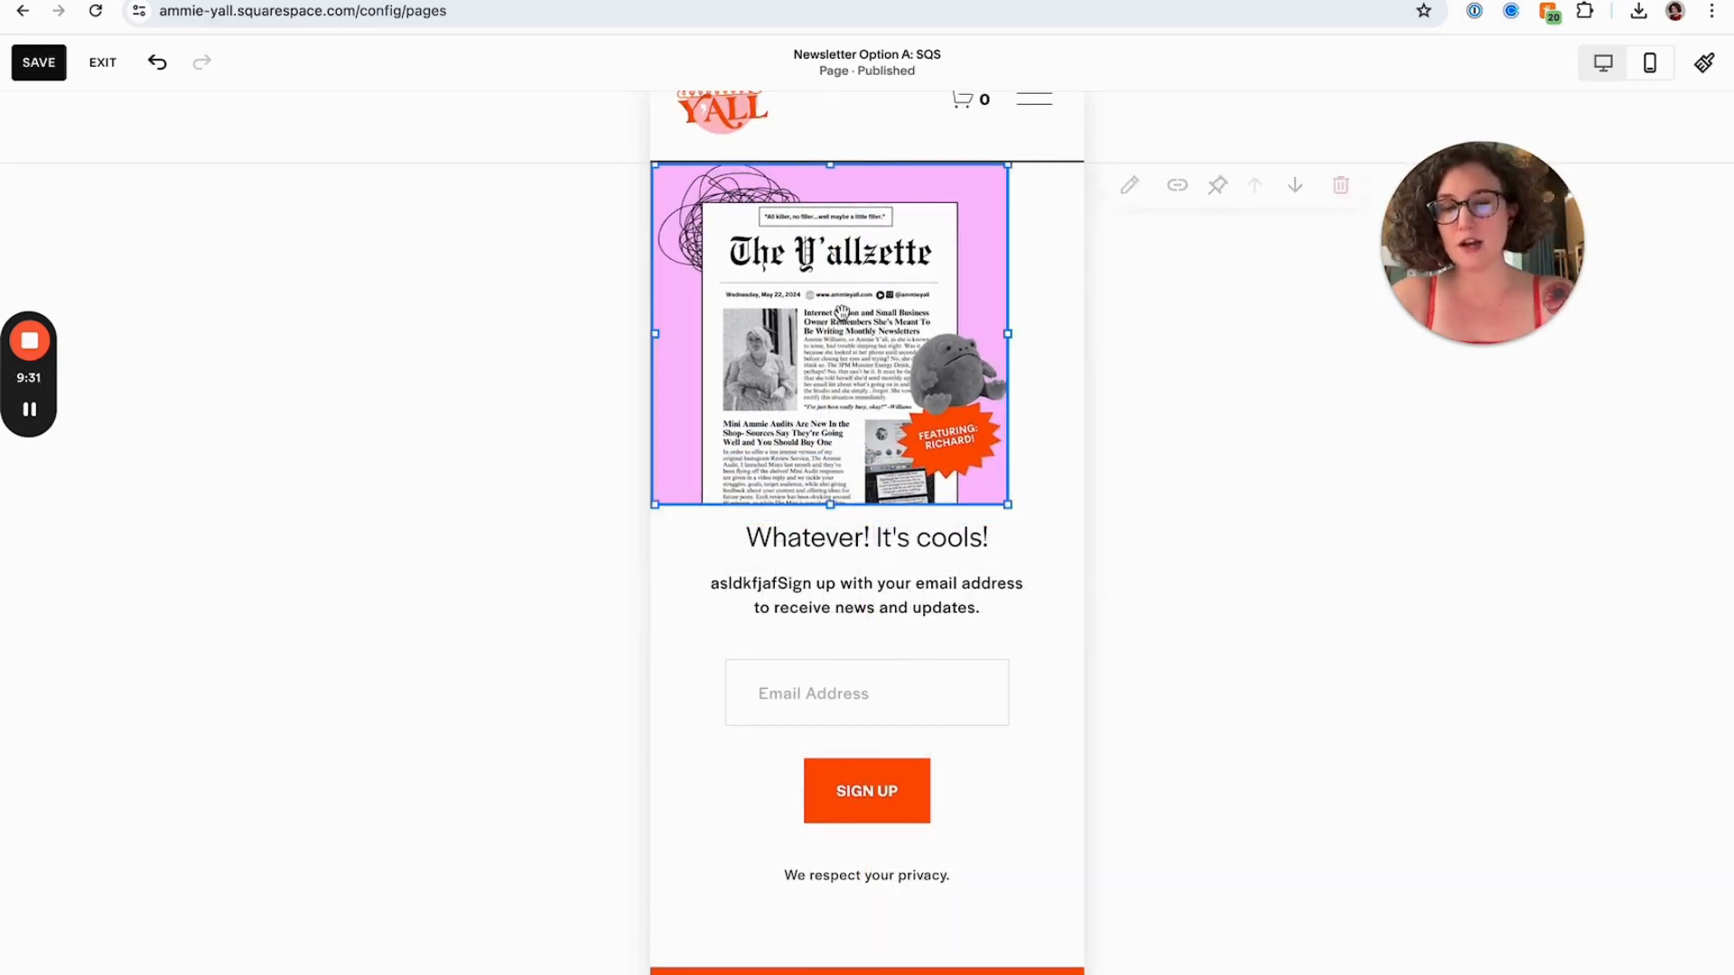
scroll(841, 313, down, 3)
drag(851, 362, 851, 536)
click(854, 220)
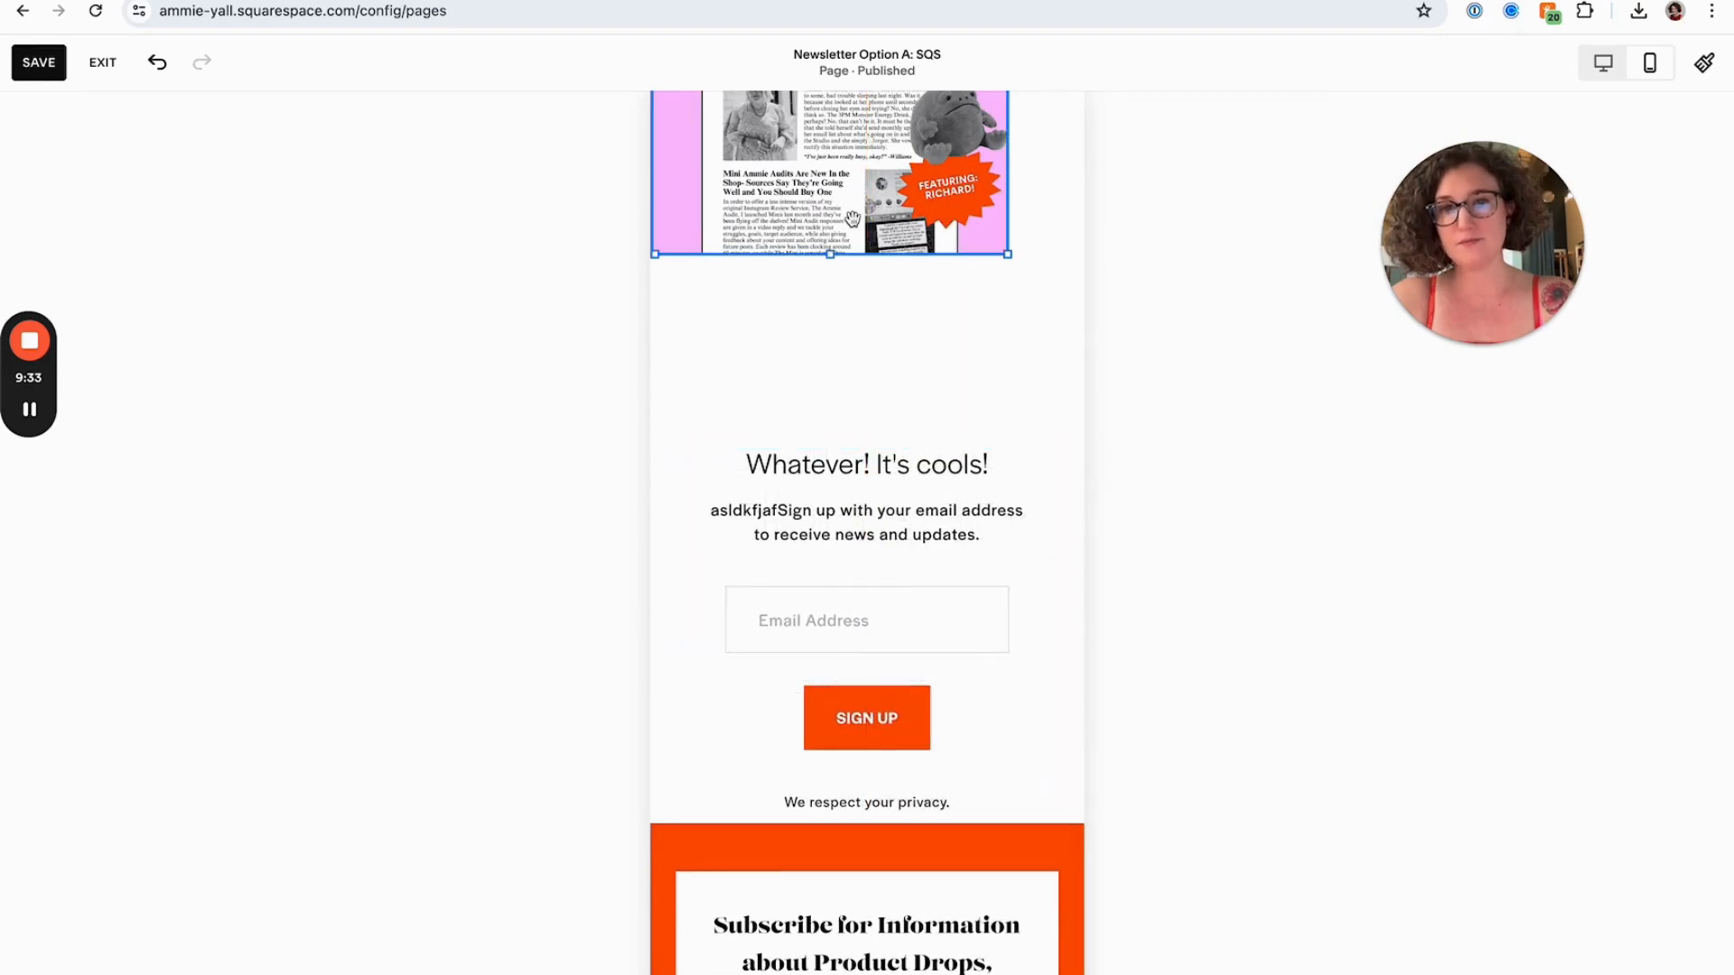
scroll(852, 220, up, 2)
drag(1009, 443, 1083, 549)
drag(1102, 479, 1102, 481)
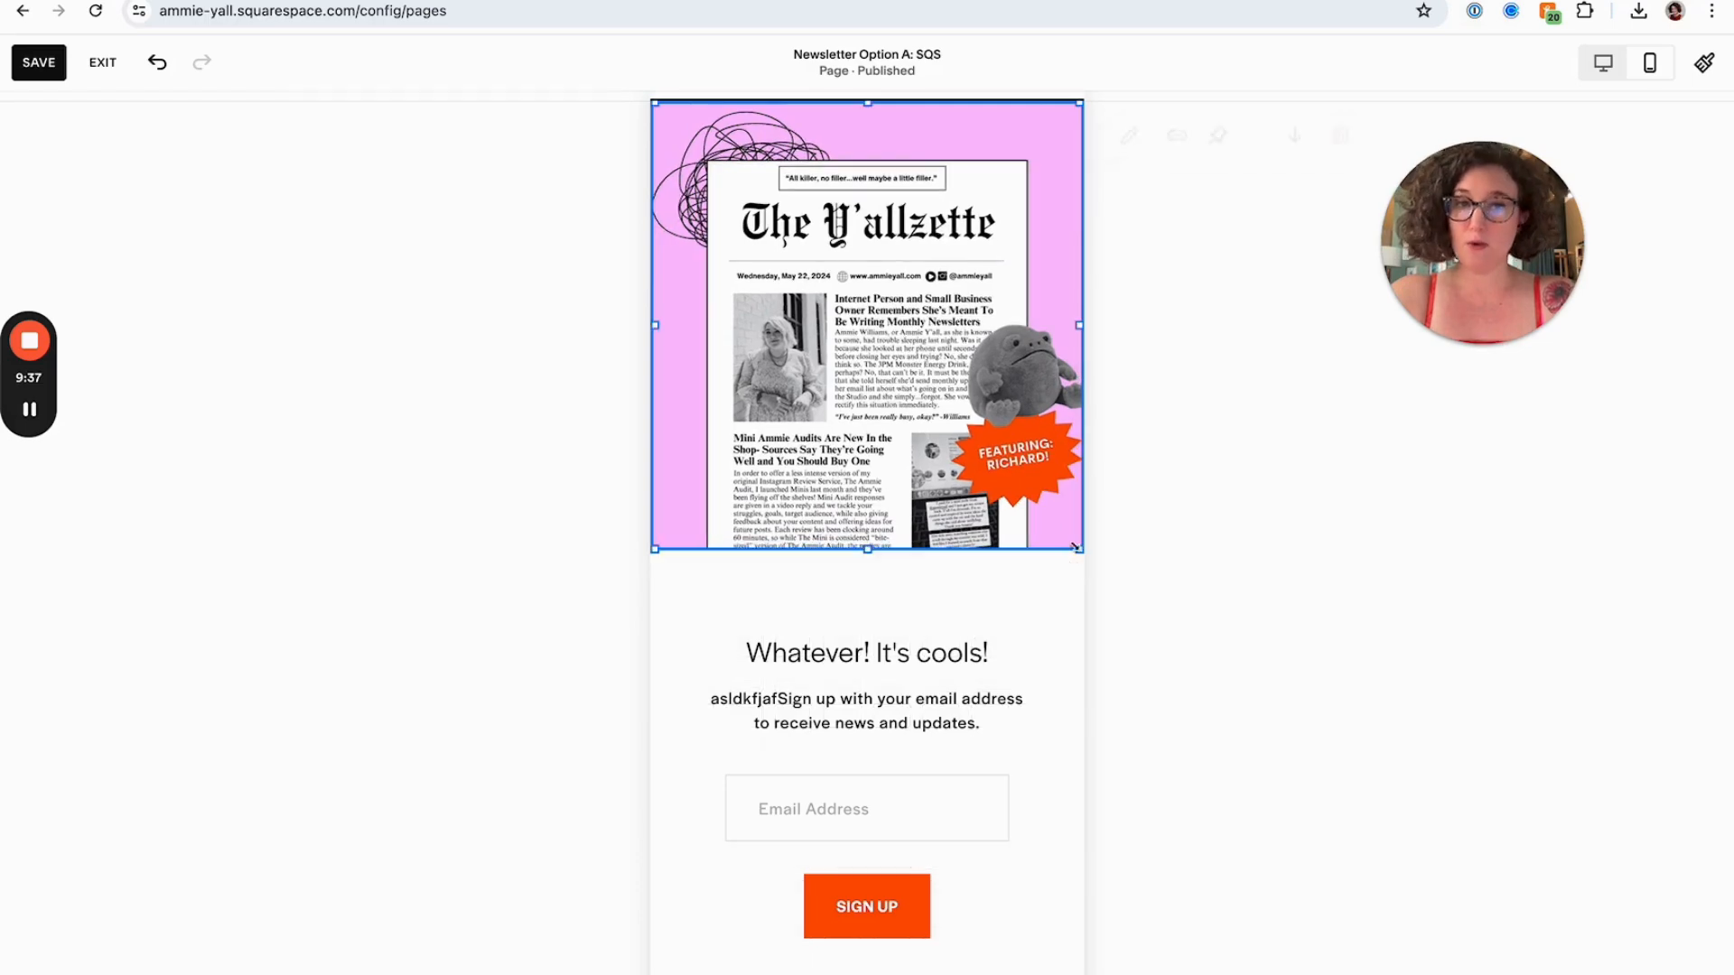
Move the newsletter block up directly beneath the cover image in the mobile layout
drag(929, 719, 926, 680)
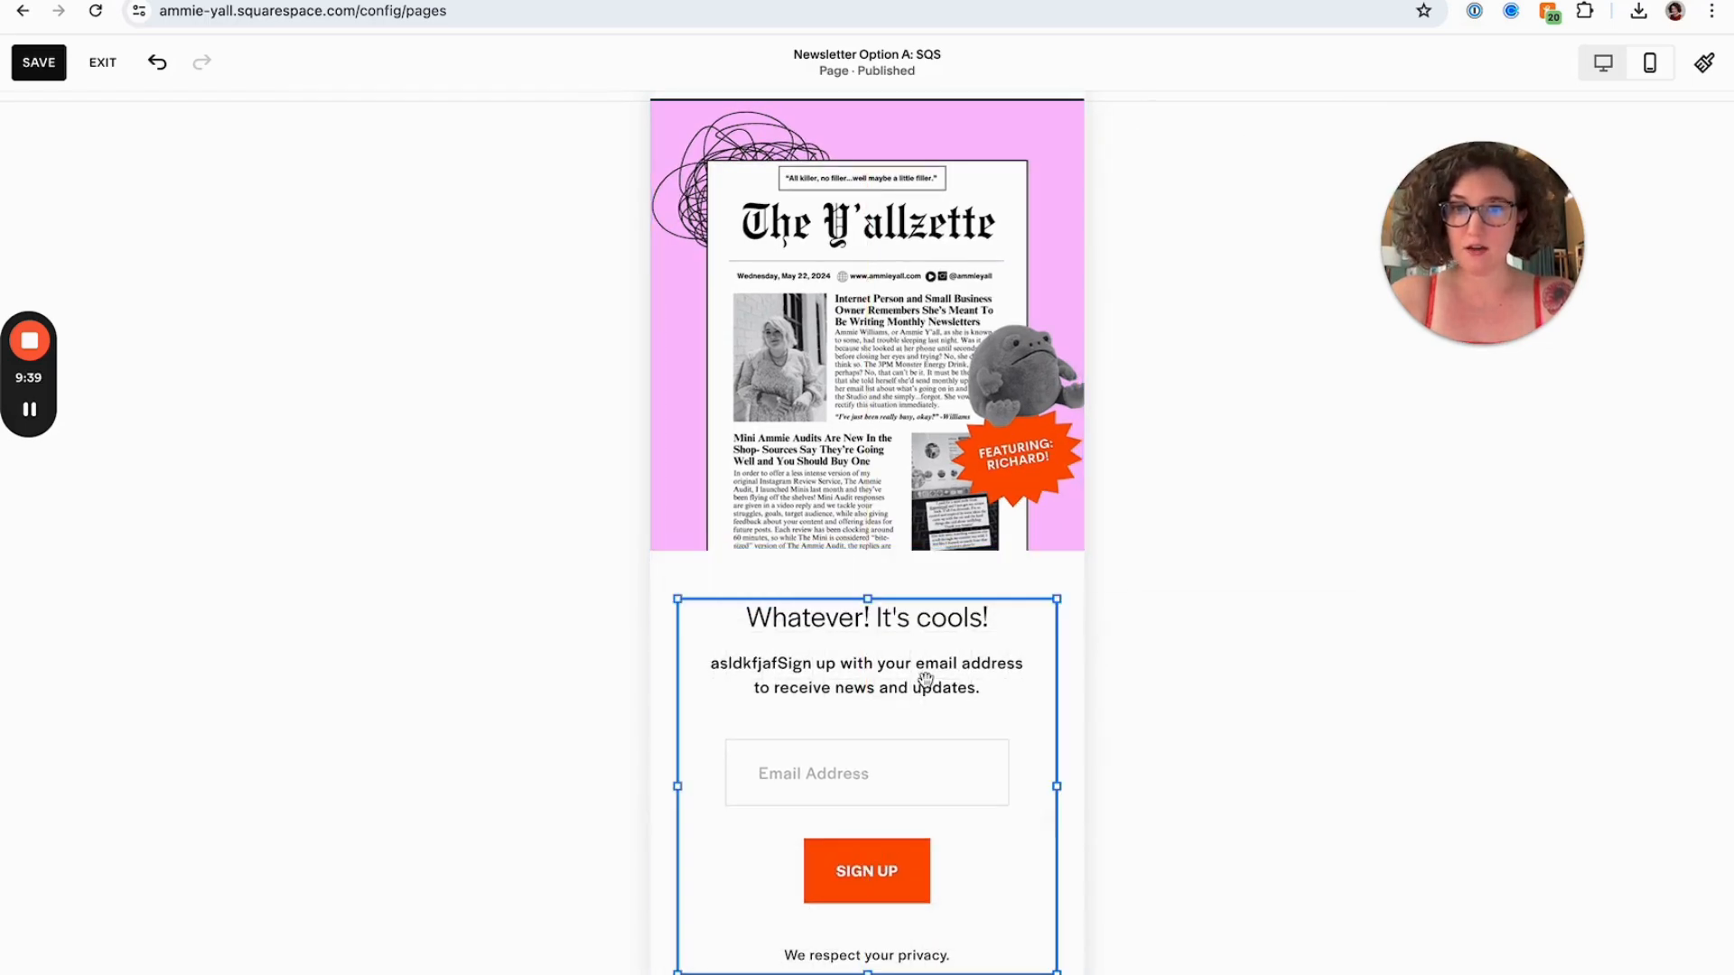
click(1071, 708)
scroll(1070, 708, down, 7)
scroll(1070, 708, down, 4)
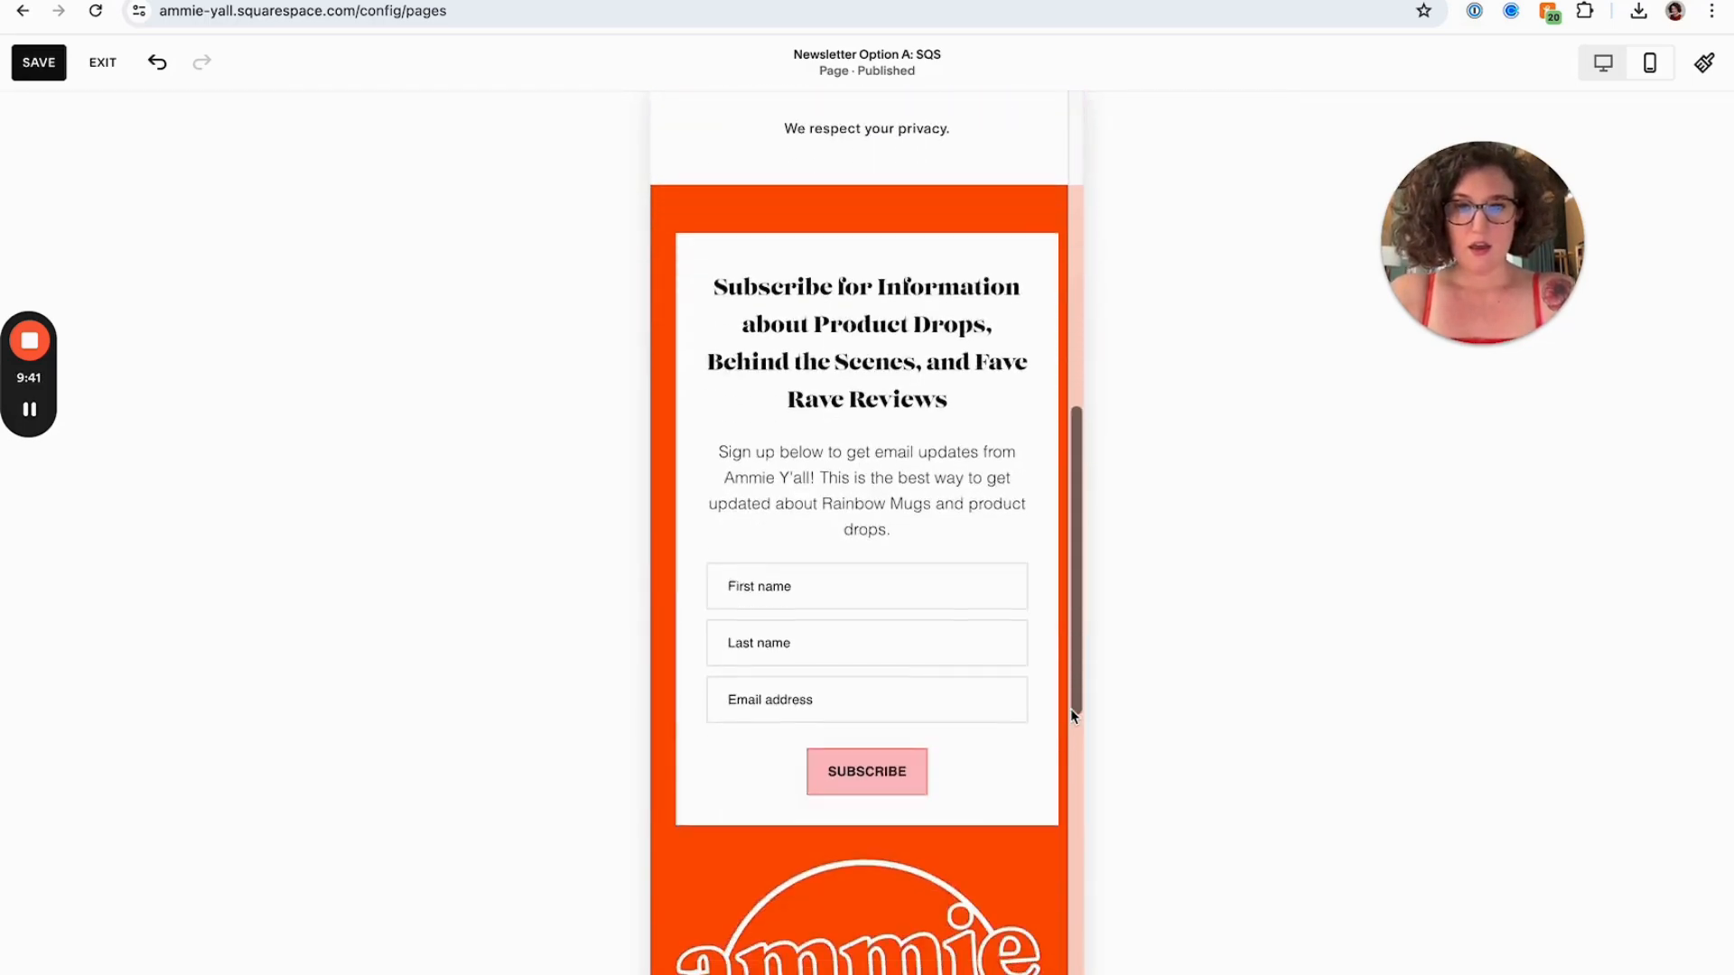
scroll(959, 708, up, 20)
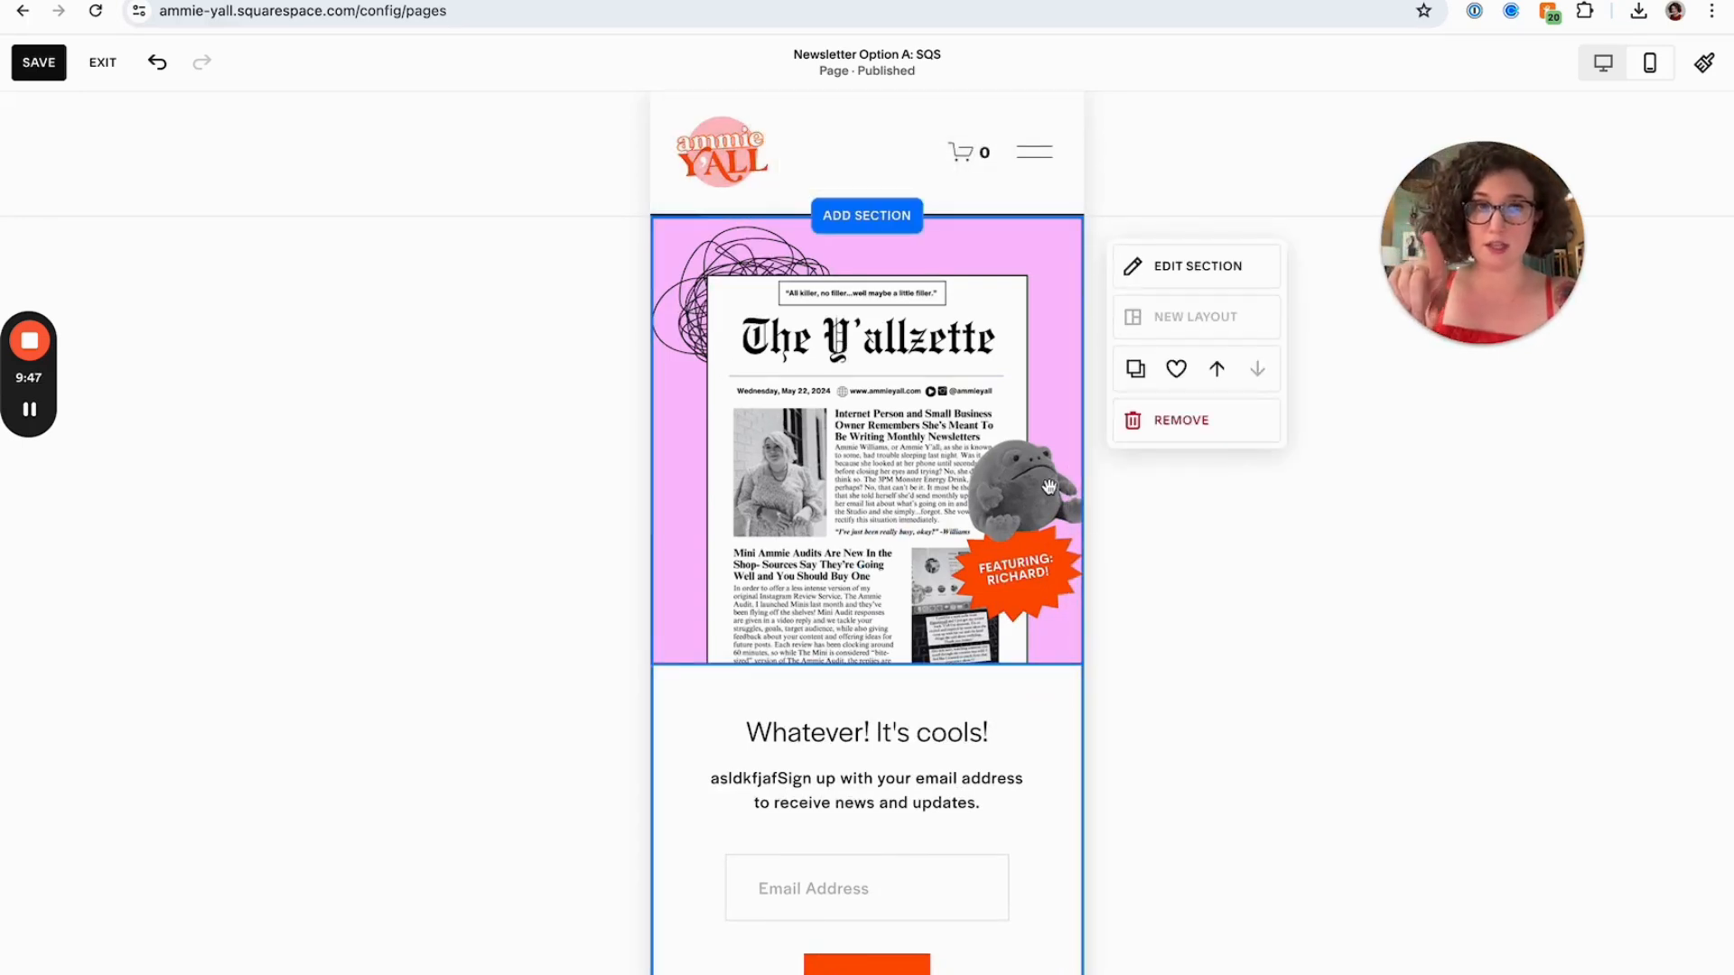
scroll(964, 236, down, 10)
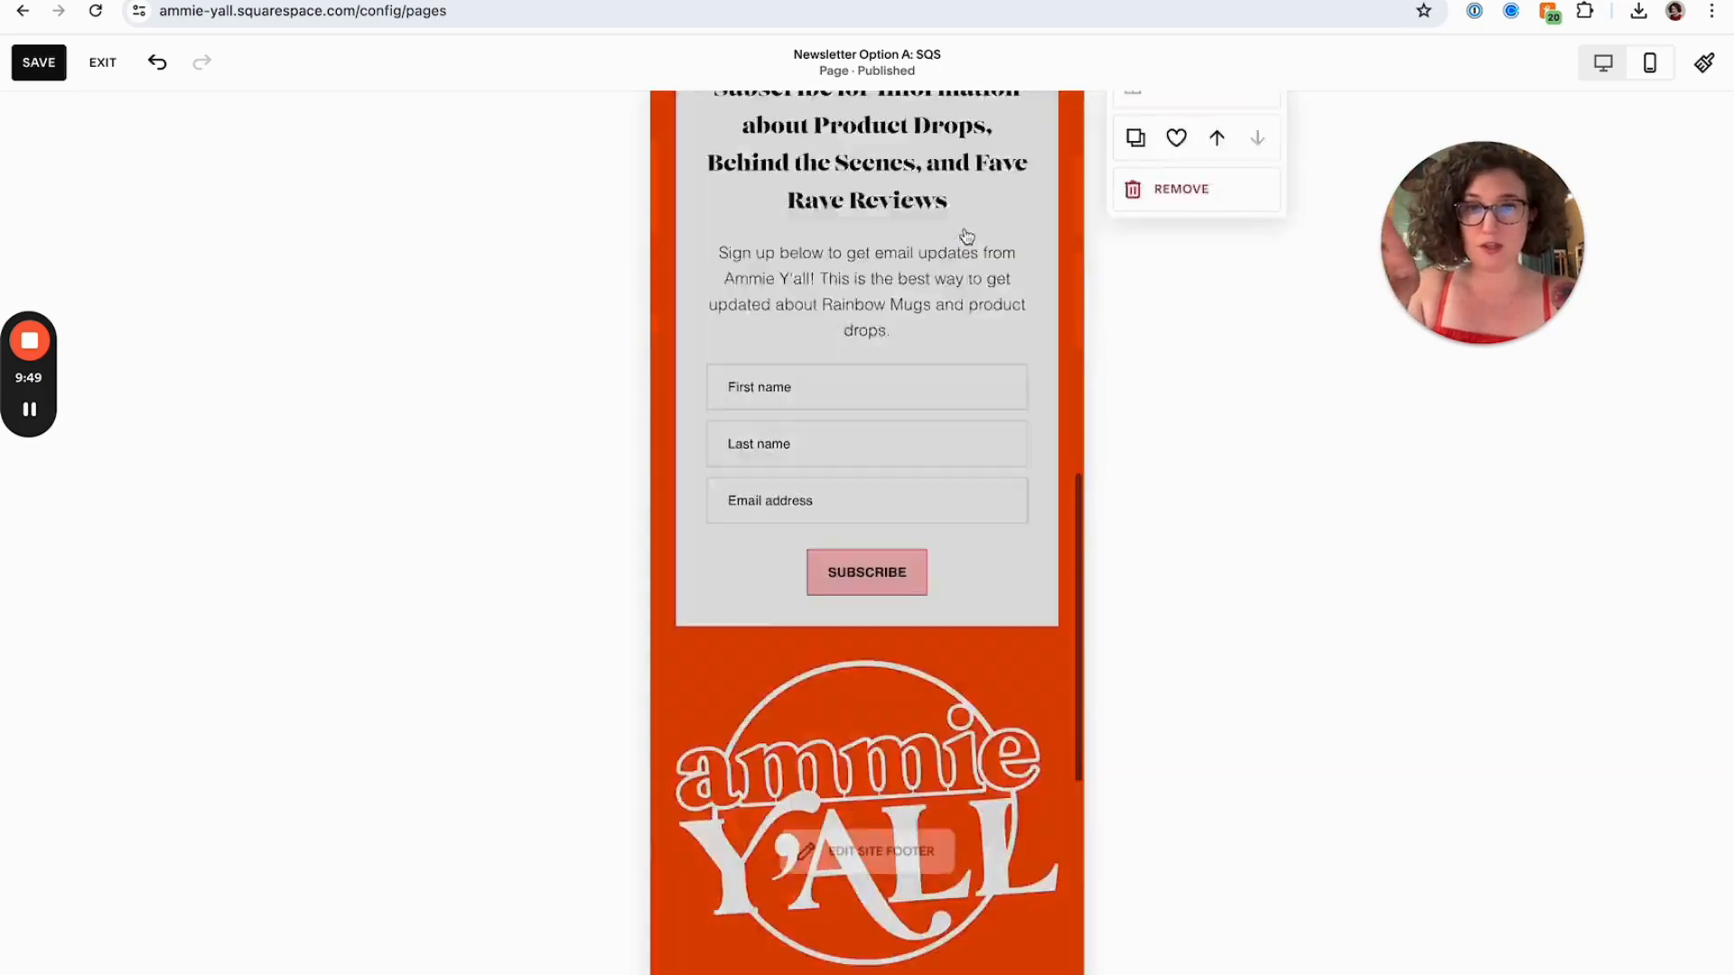
scroll(913, 492, up, 9)
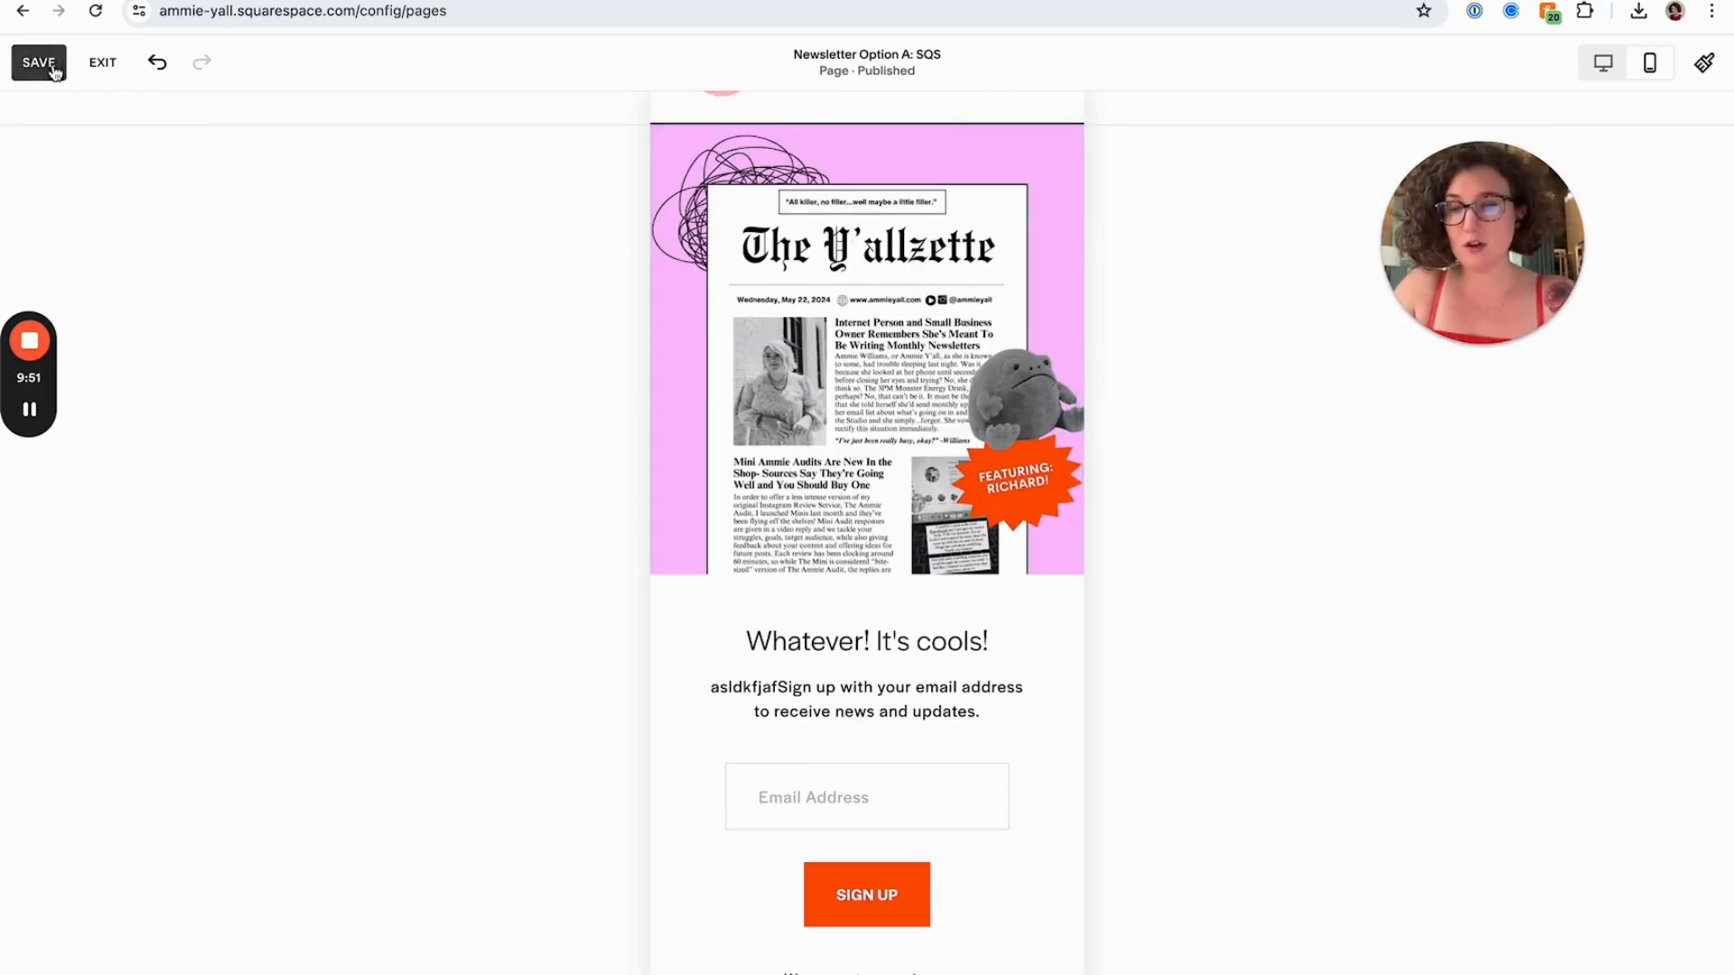
Switch to the Ghost plugins tab to examine the header and footer removal code, then return to the editor
key(ctrl+Tab)
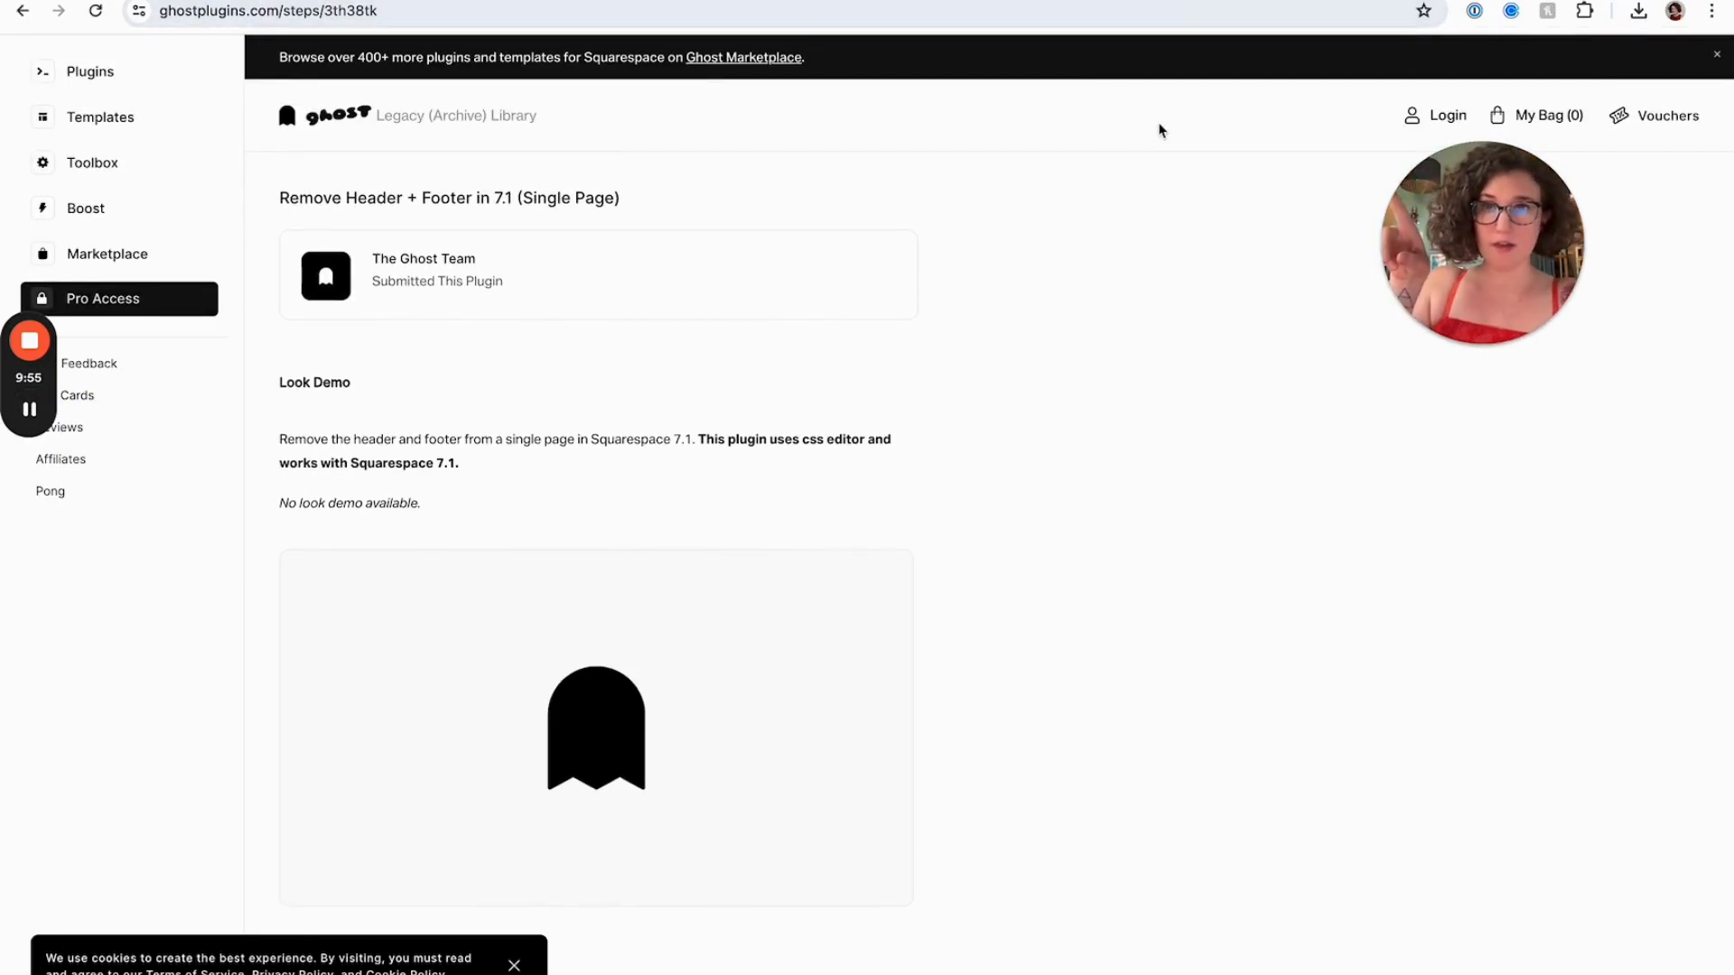
scroll(989, 430, down, 6)
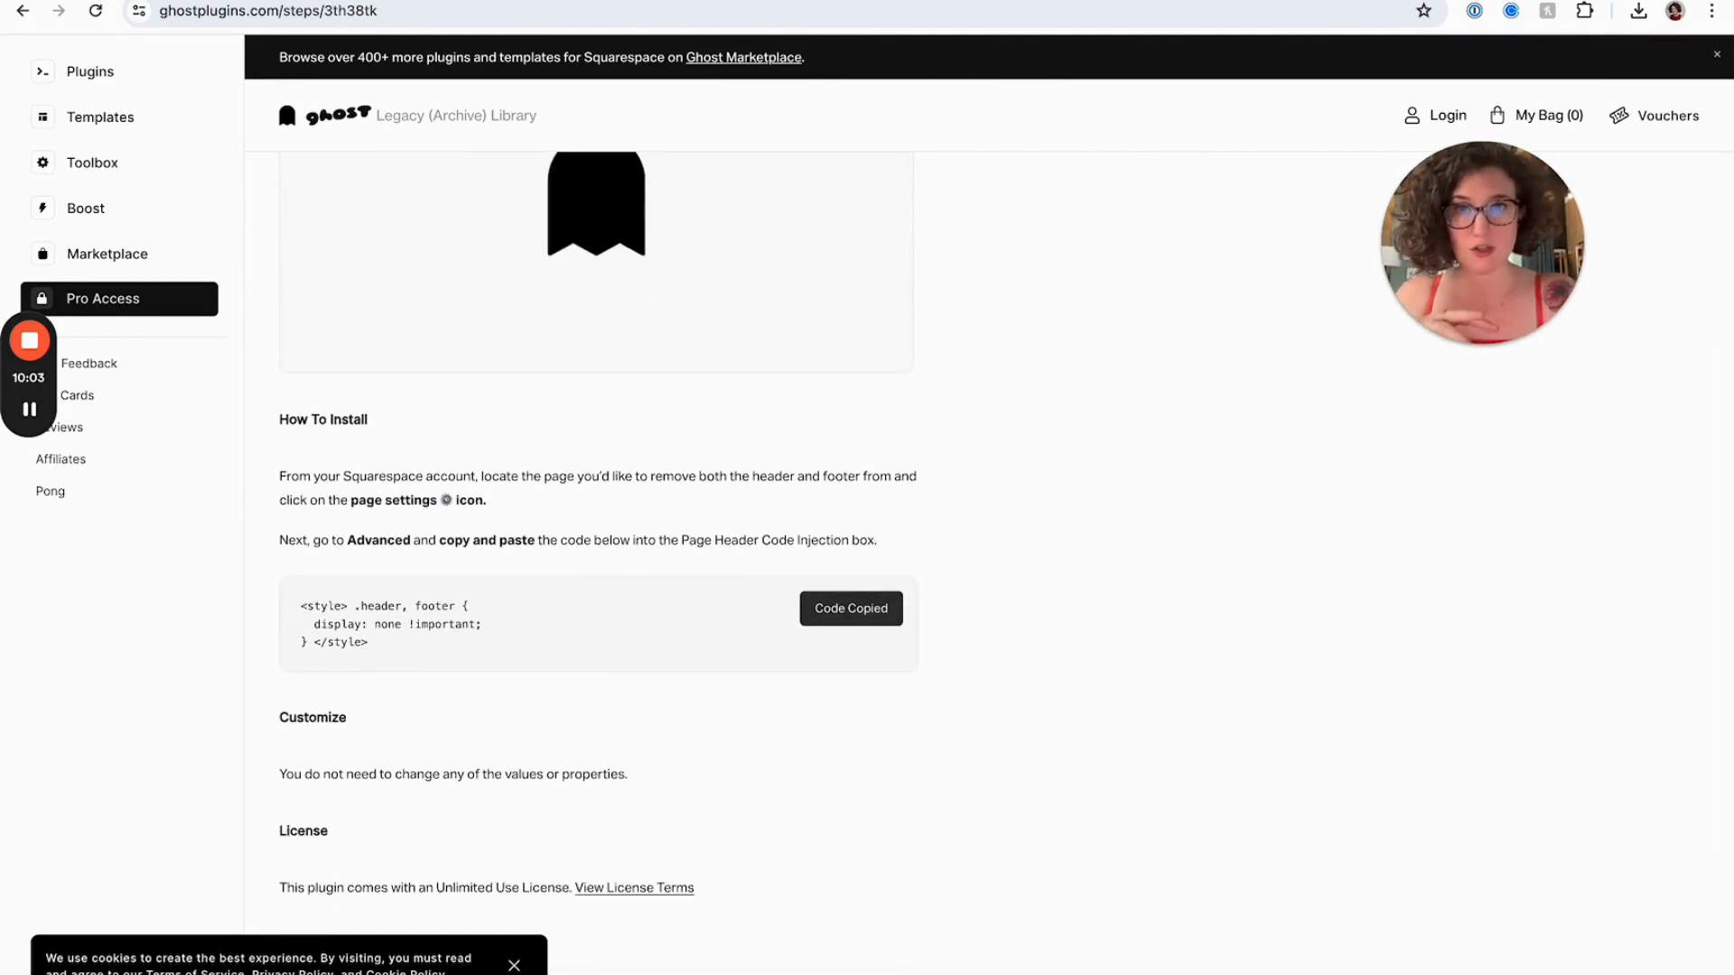
click(961, 1)
drag(1457, 217, 1272, 202)
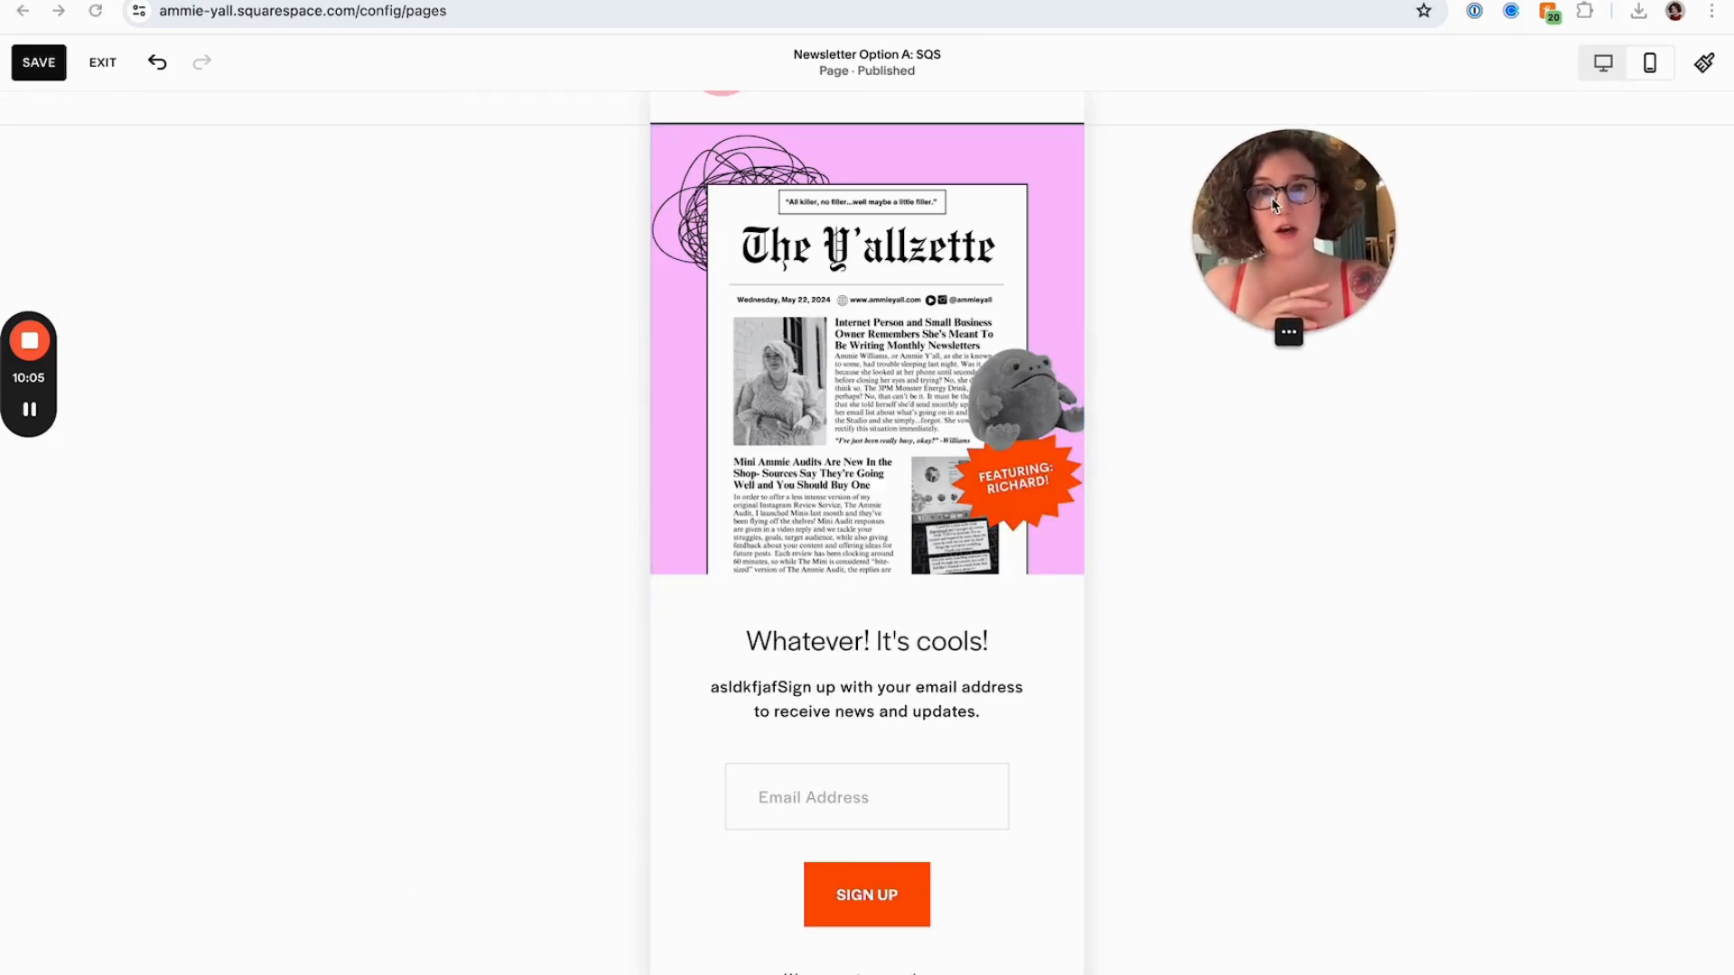
Save the page edits
scroll(959, 326, up, 2)
scroll(941, 331, down, 3)
scroll(941, 331, up, 3)
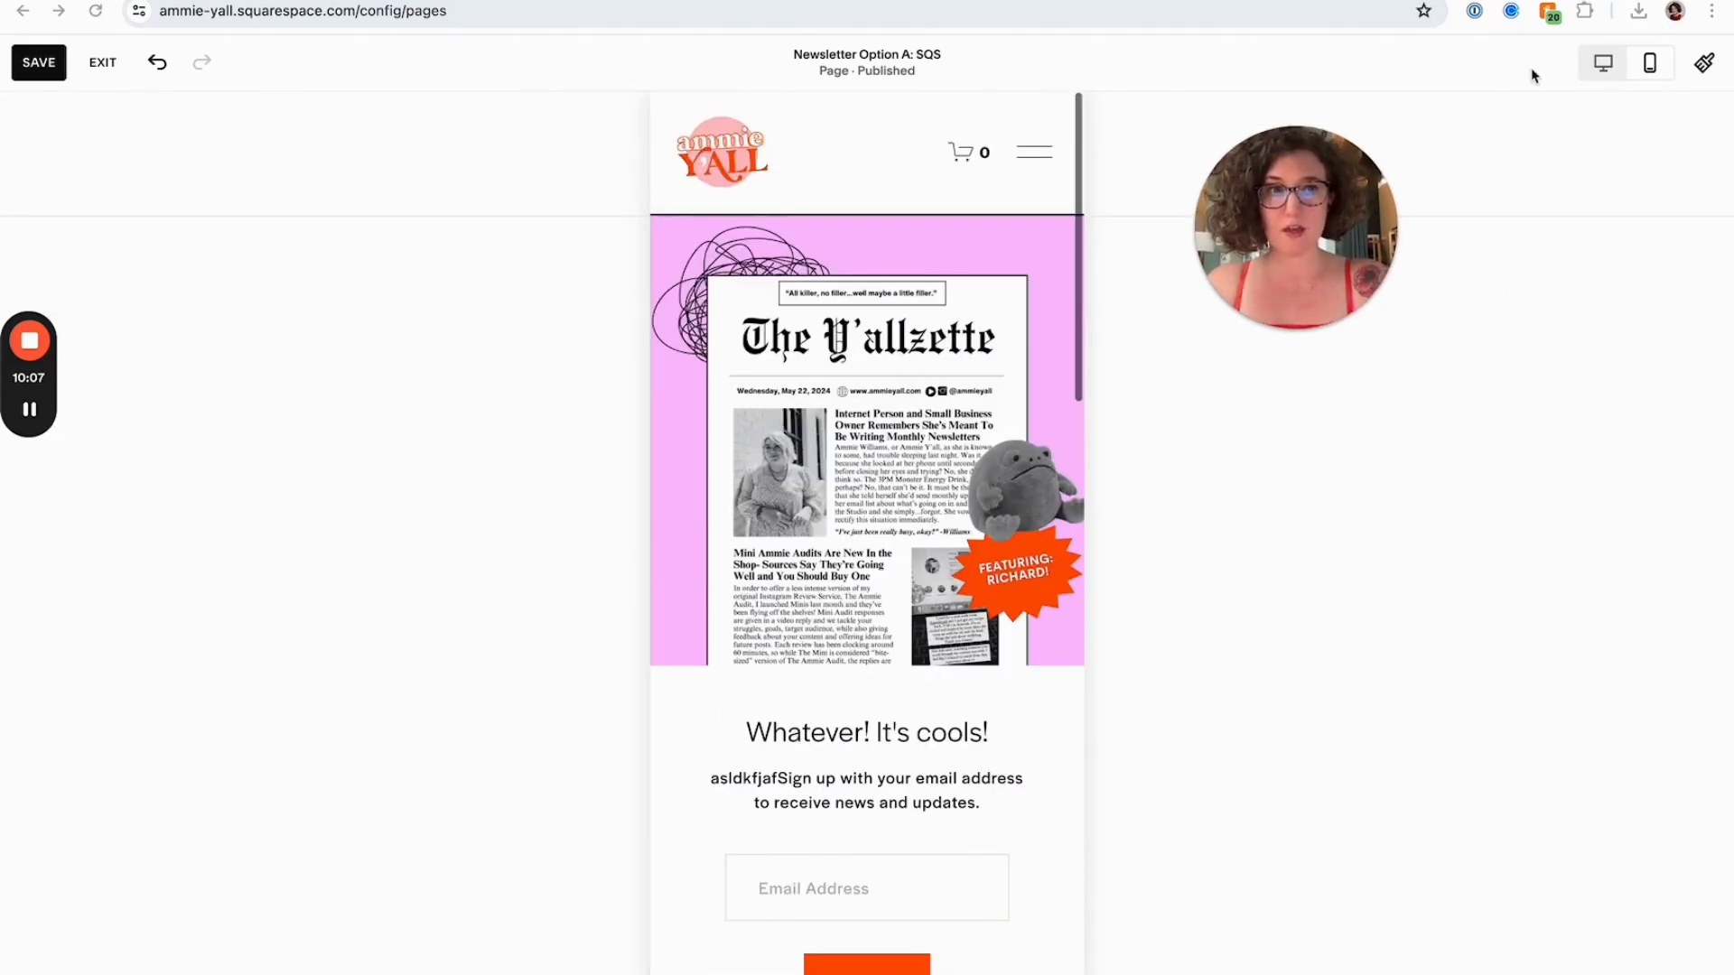
click(57, 75)
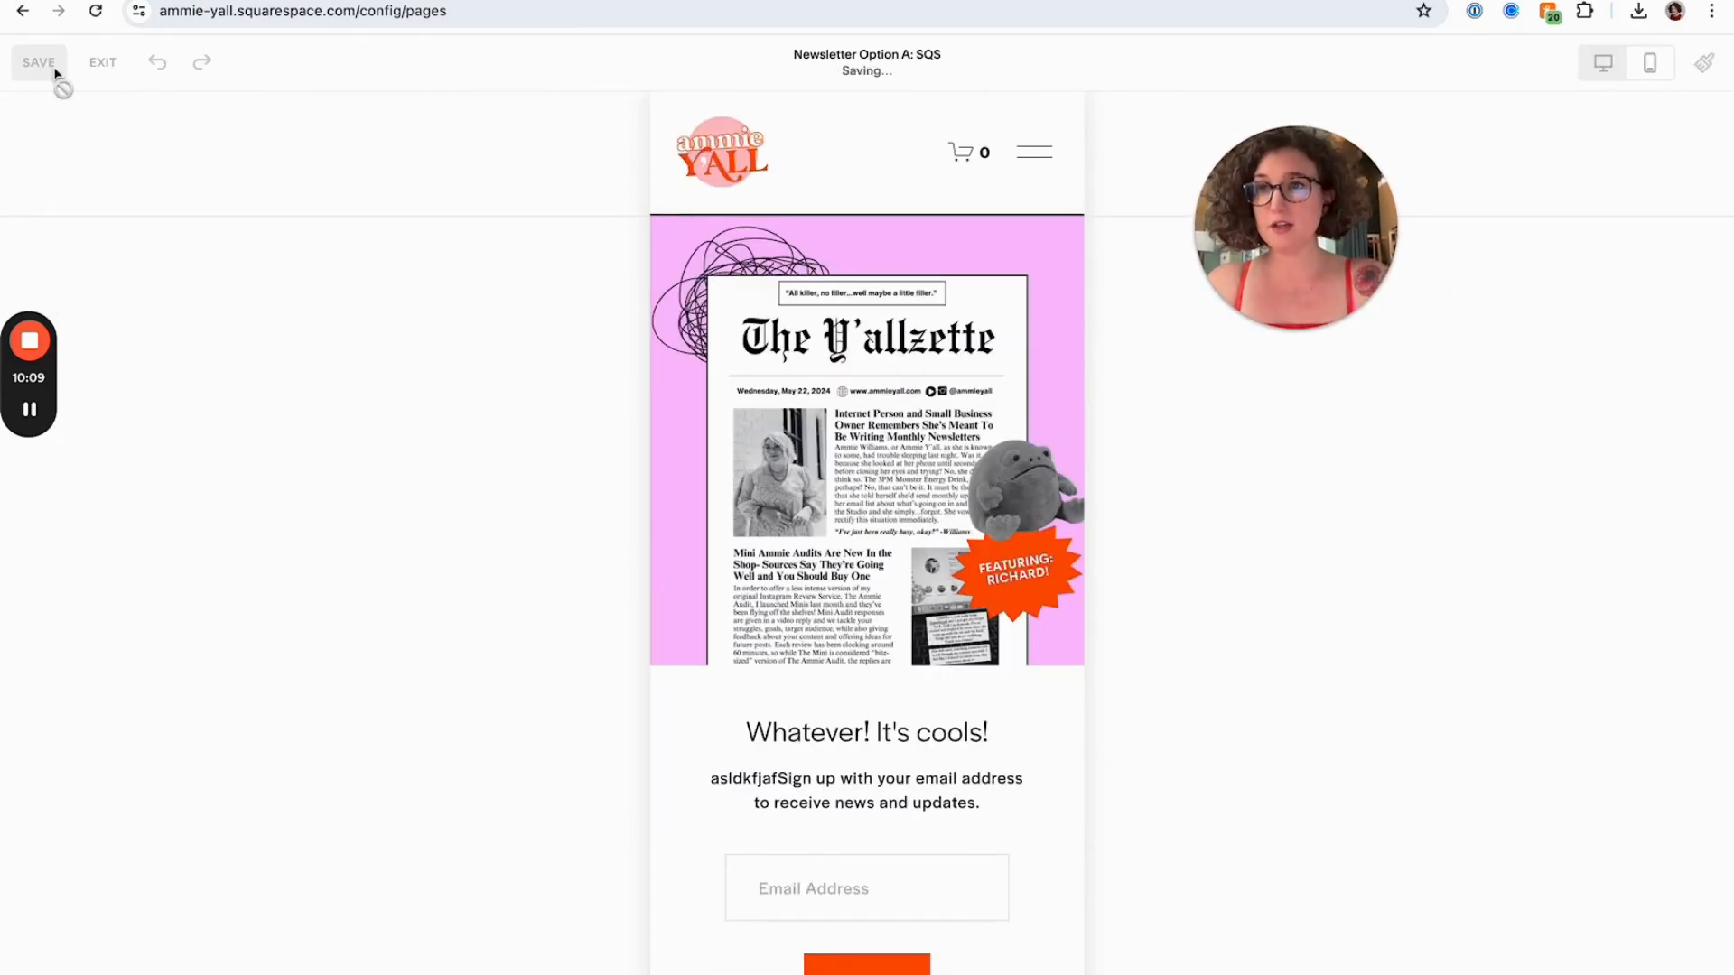
Exit the editor and paste the header and footer removal code into the page's header code injection, then save the settings
click(103, 63)
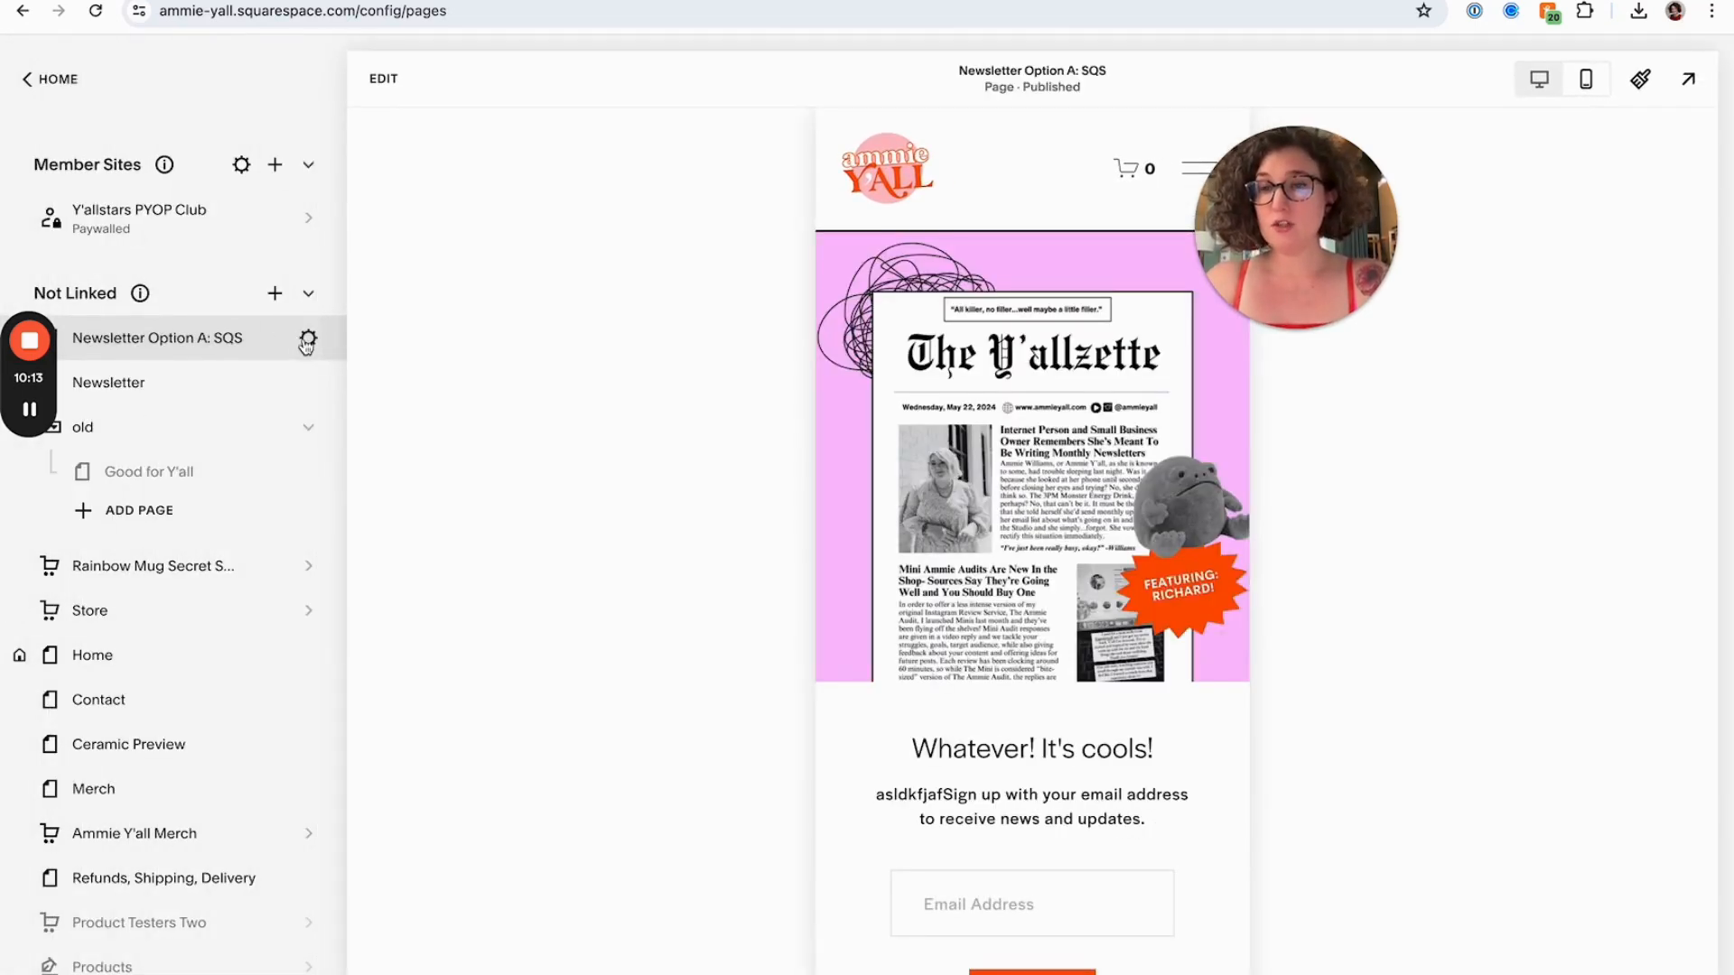
drag(1286, 226, 479, 355)
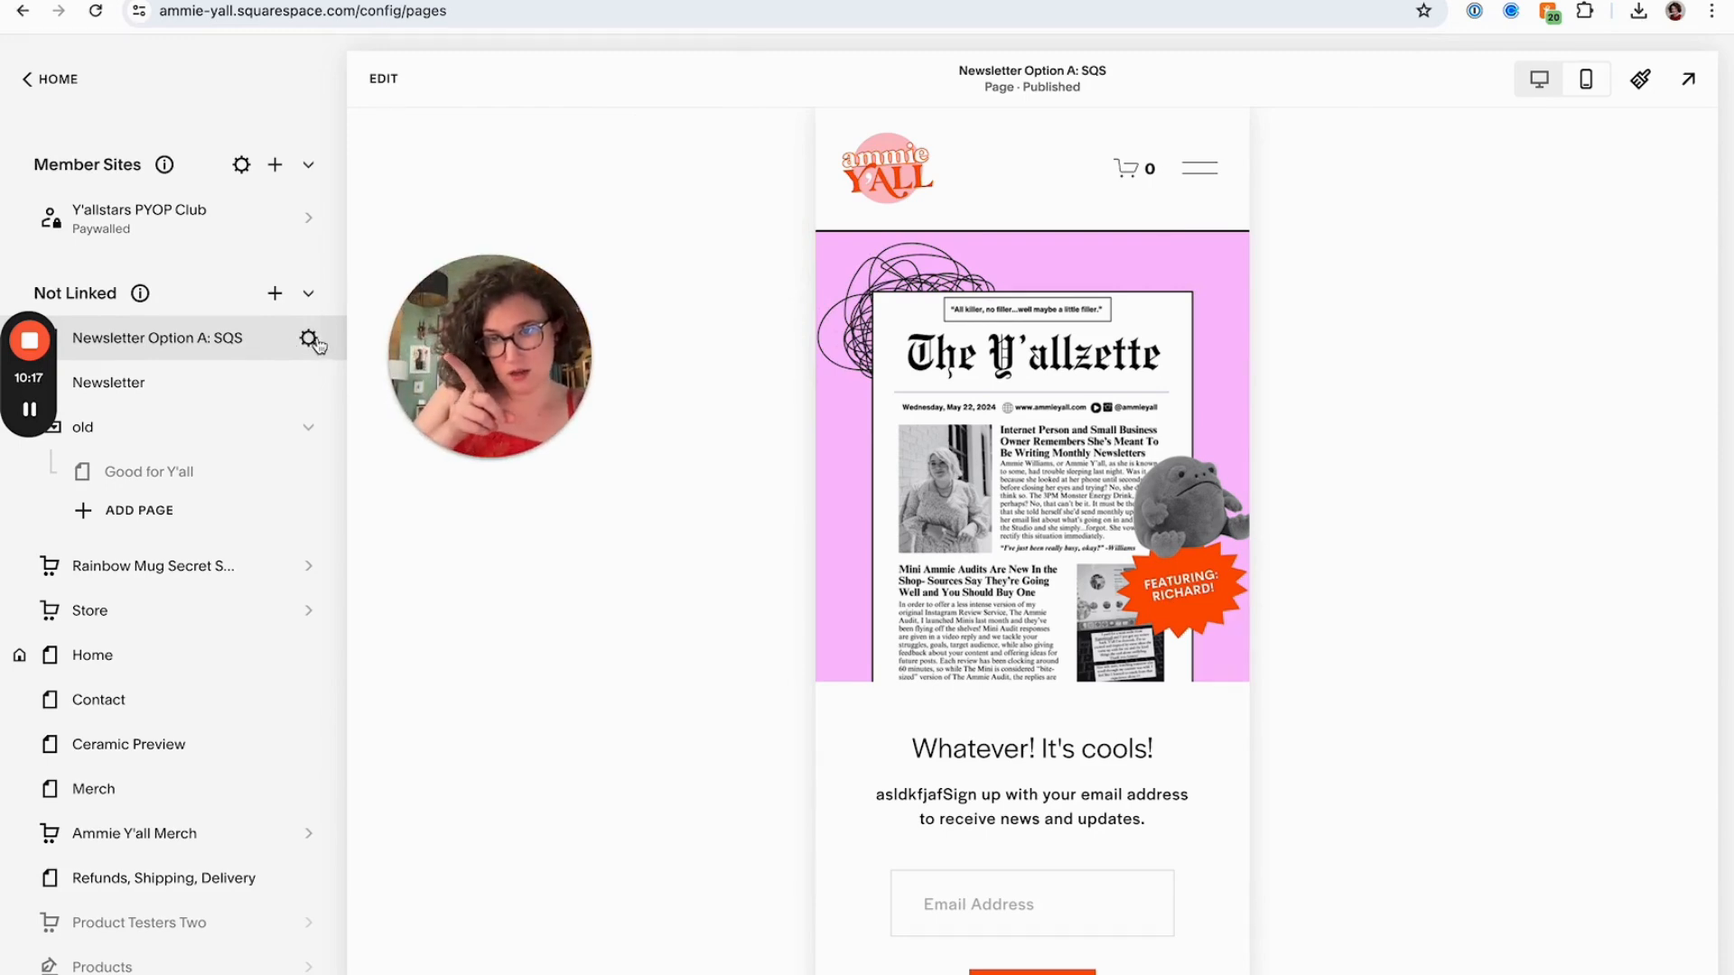
click(312, 342)
drag(451, 357, 199, 369)
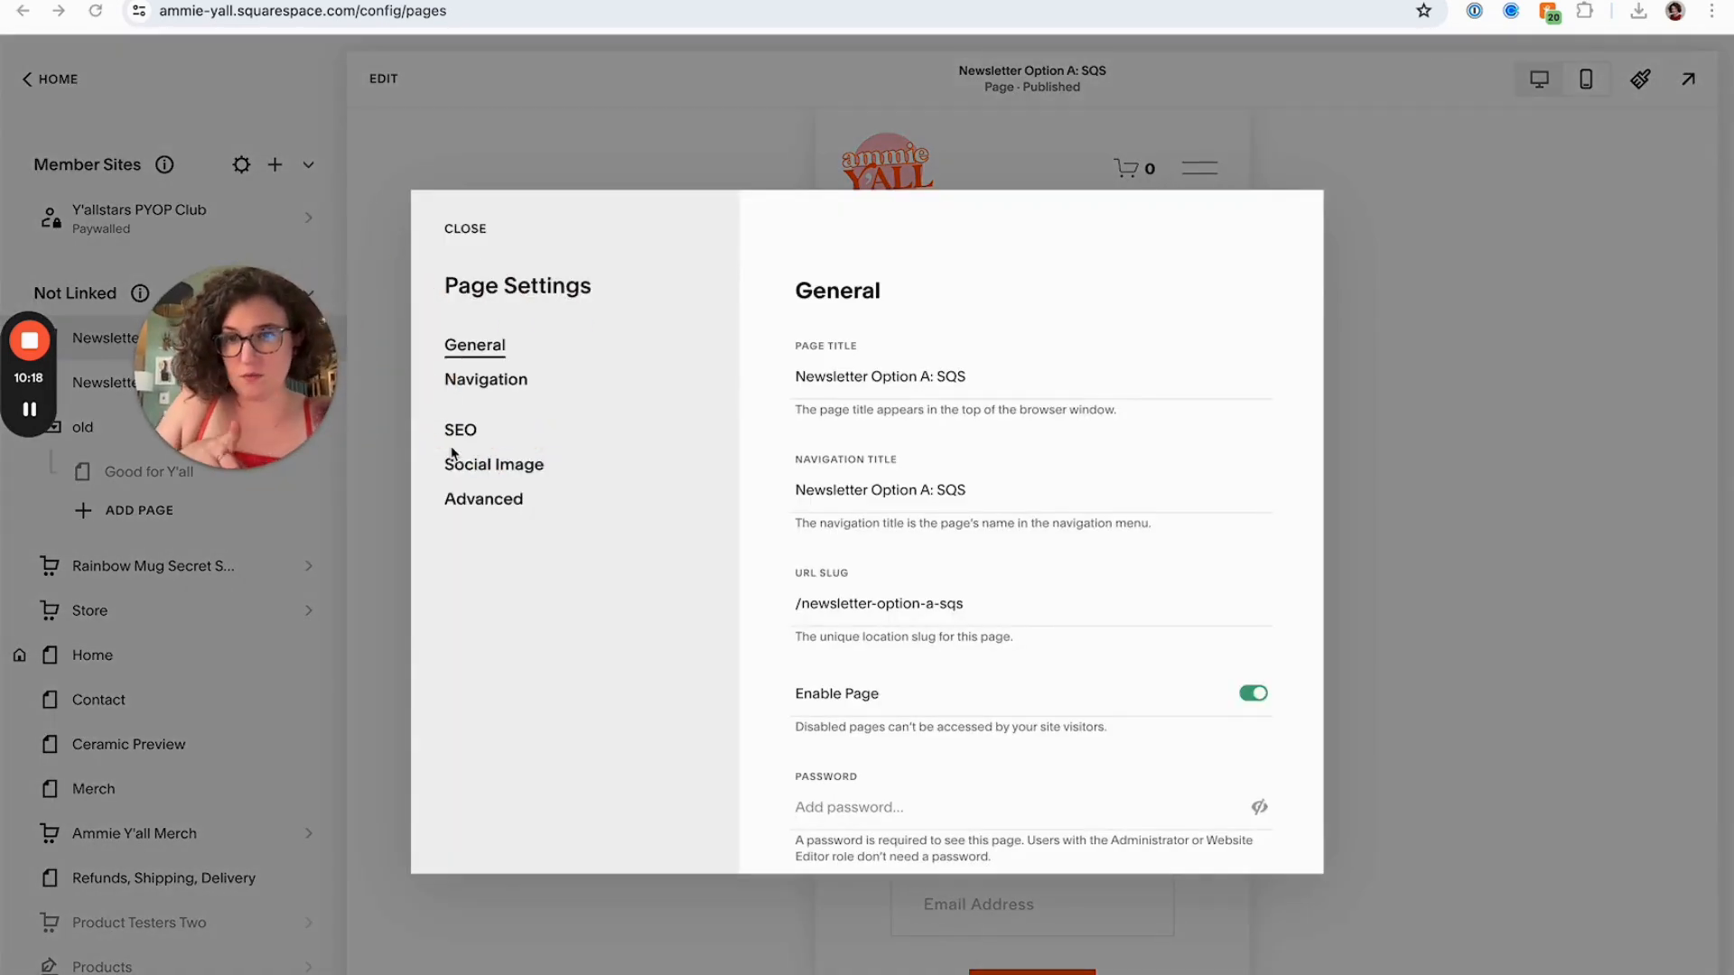
click(478, 498)
click(895, 486)
text(<style> .header, footer {   display: none !important; } </style>)
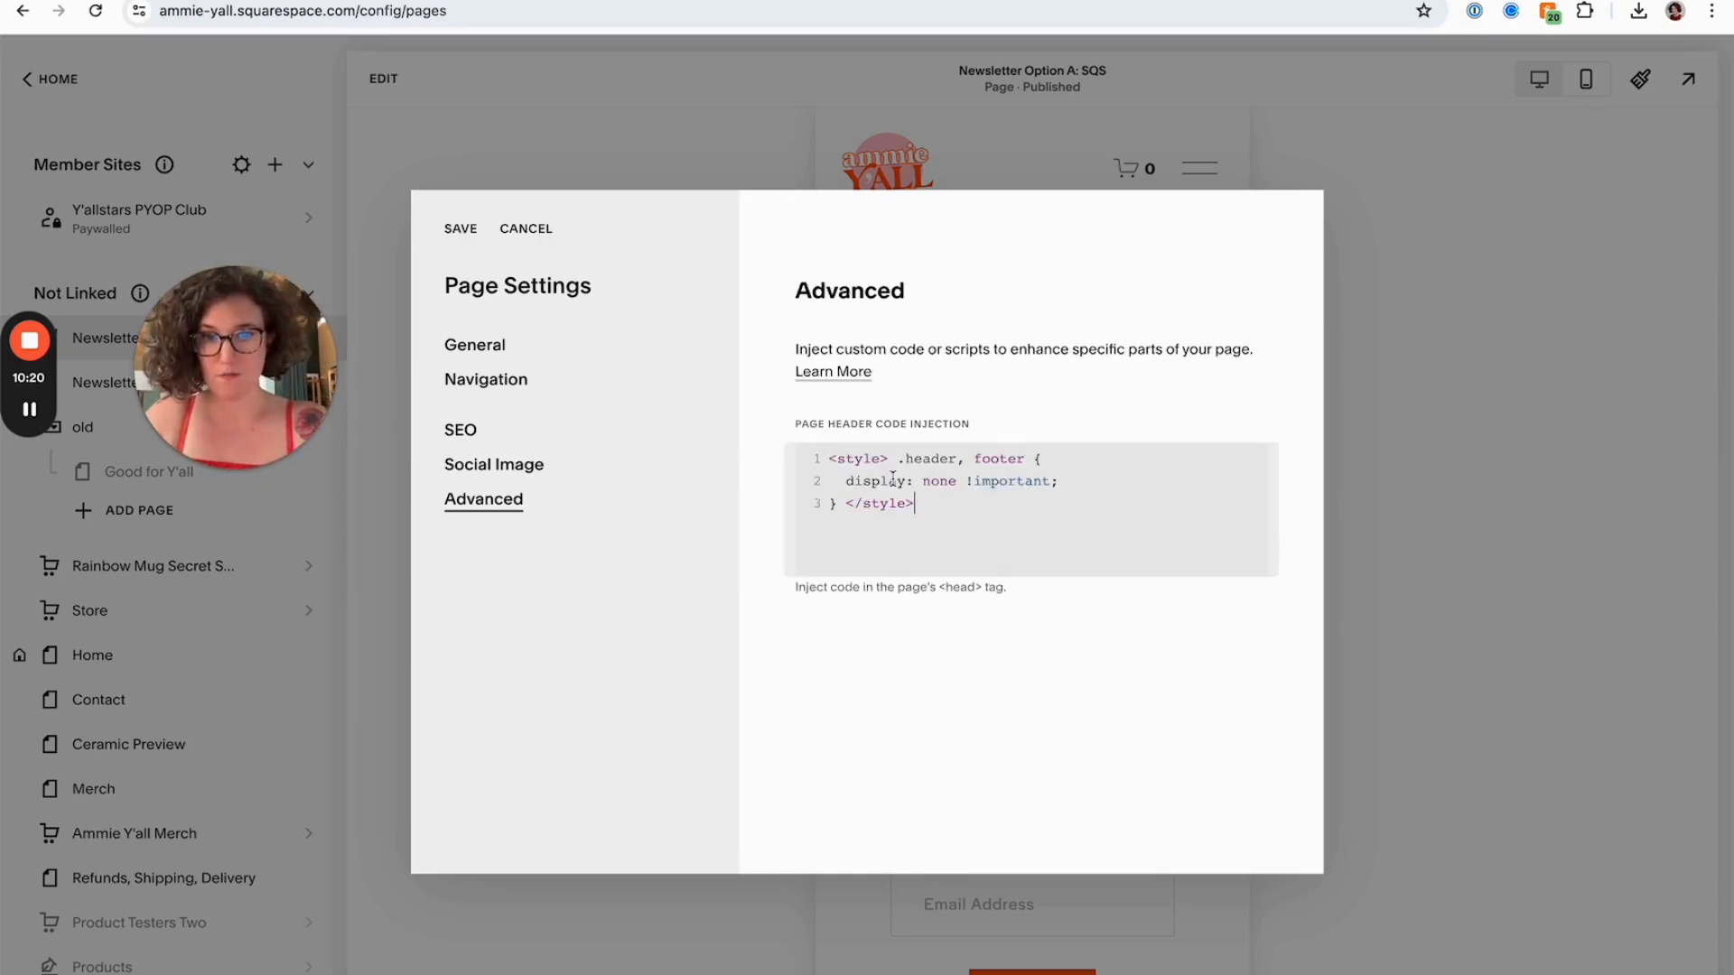
click(464, 232)
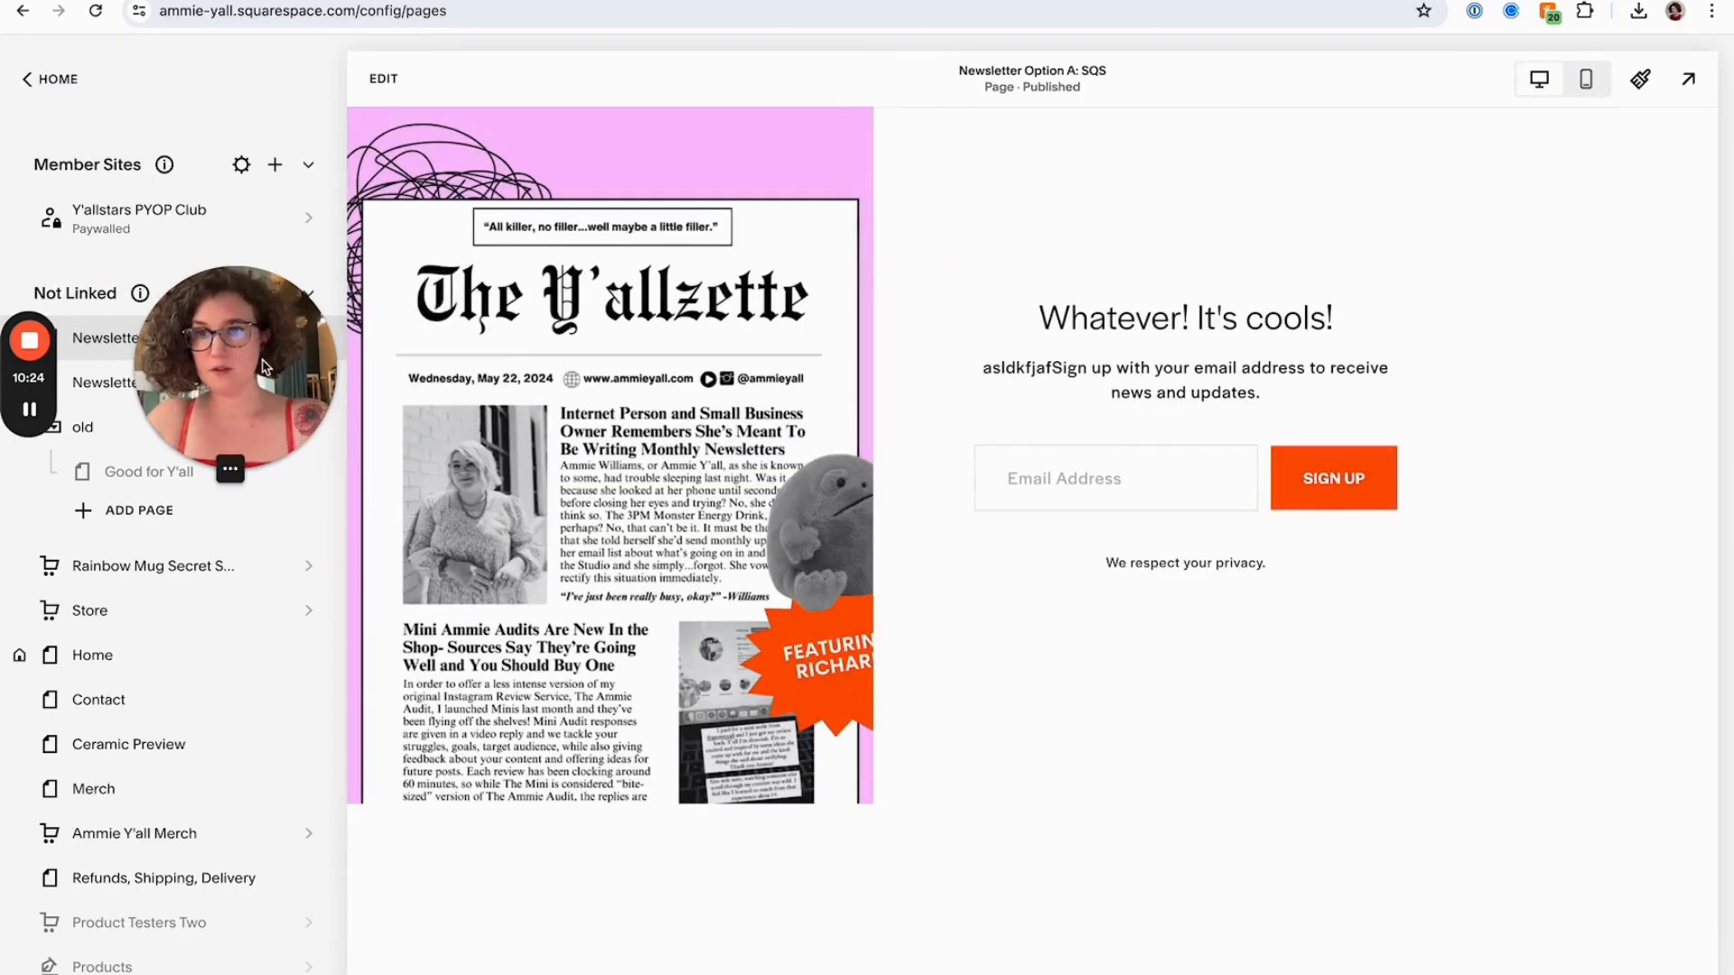
Widen the cover image slightly and shift the newsletter block rightward in the desktop layout
click(385, 78)
click(522, 363)
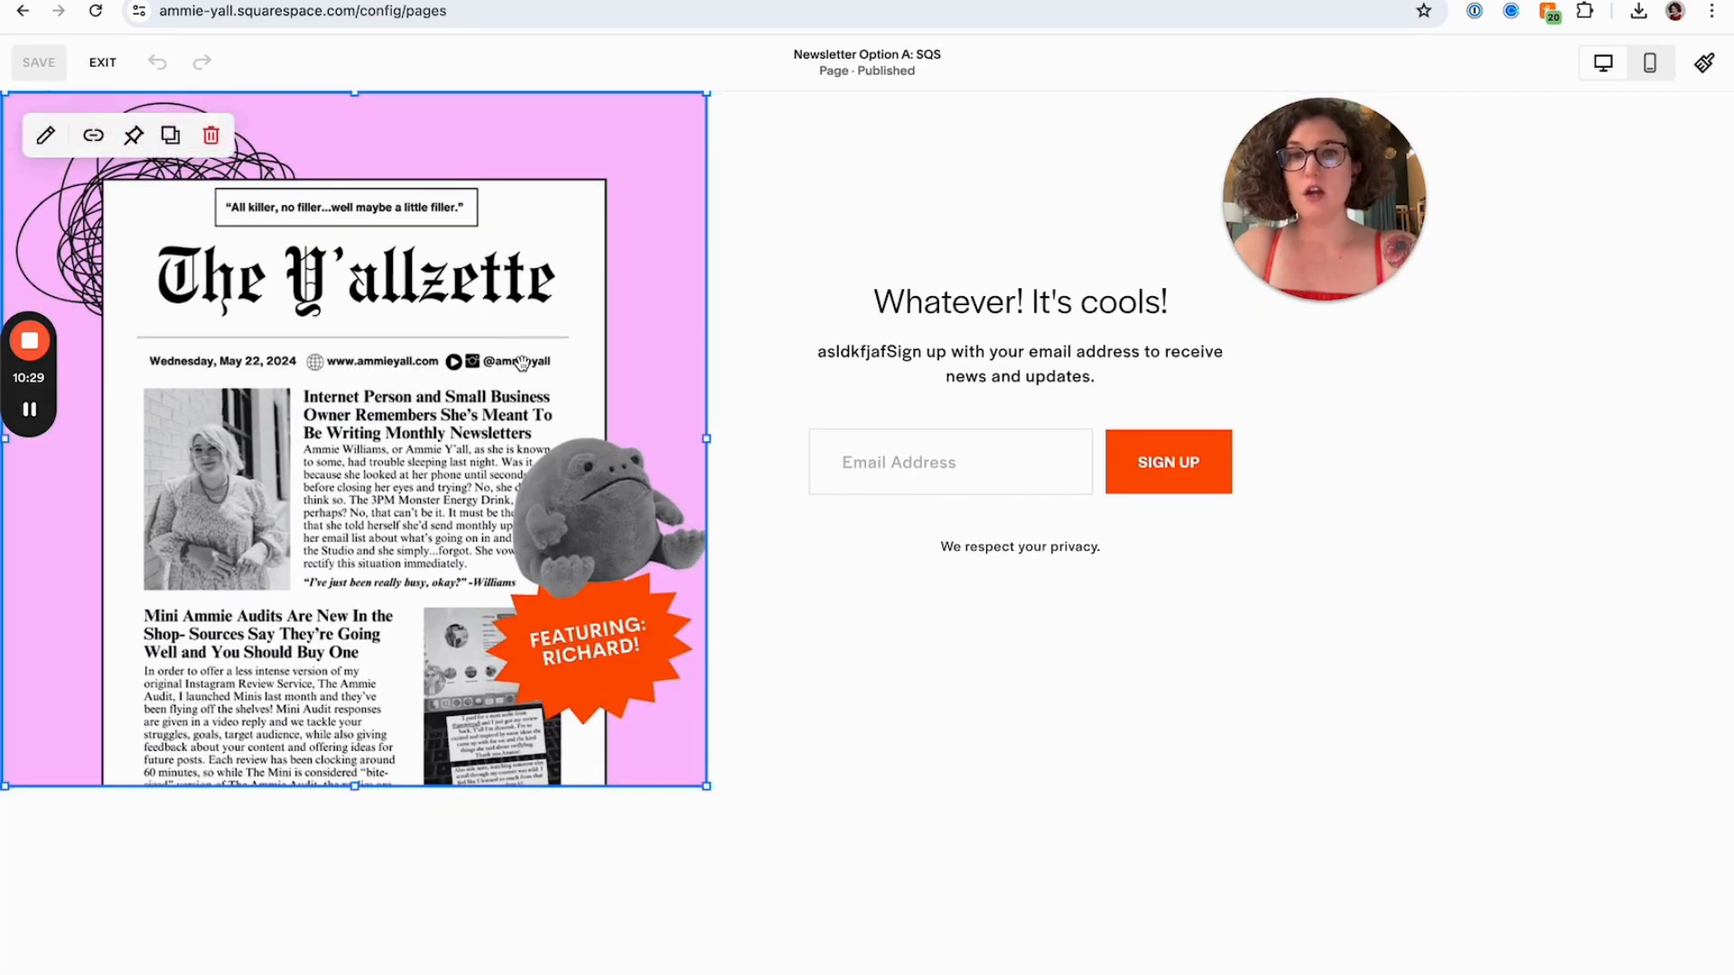
drag(708, 442, 758, 442)
click(933, 576)
drag(933, 411, 1116, 438)
click(1436, 668)
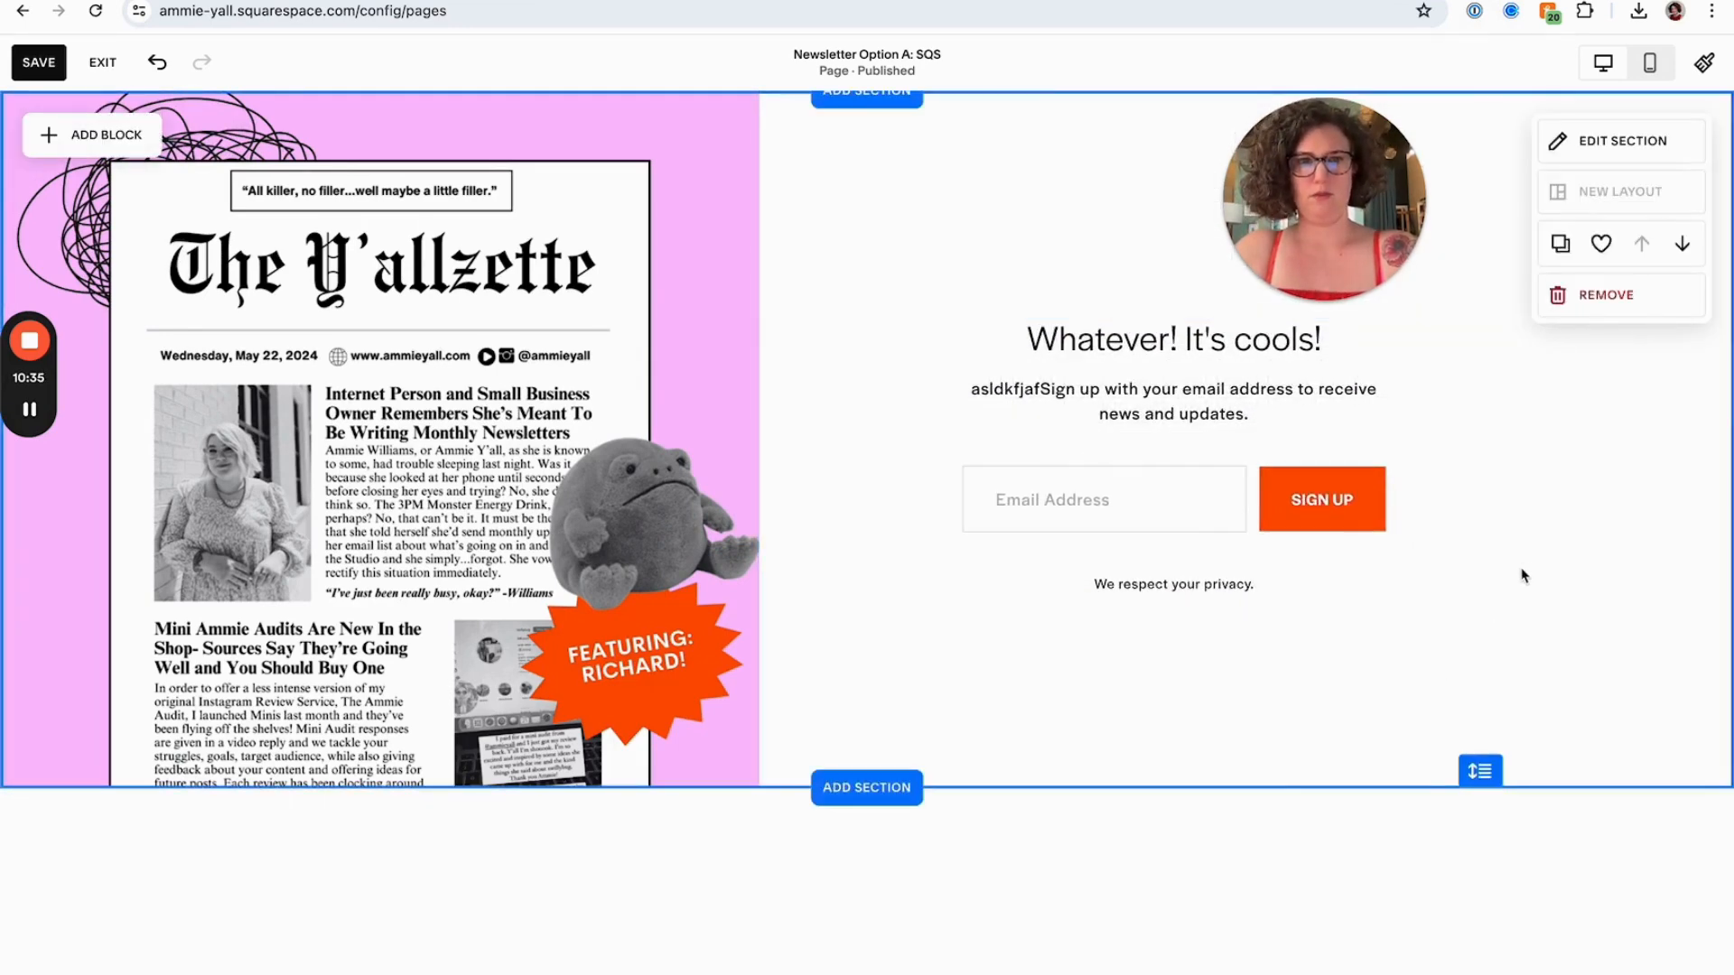
Open the section's design settings, then save the page and exit the editor
mouse_move(668, 292)
mouse_down()
mouse_move(668, 403)
mouse_move(661, 322)
mouse_up()
click(997, 347)
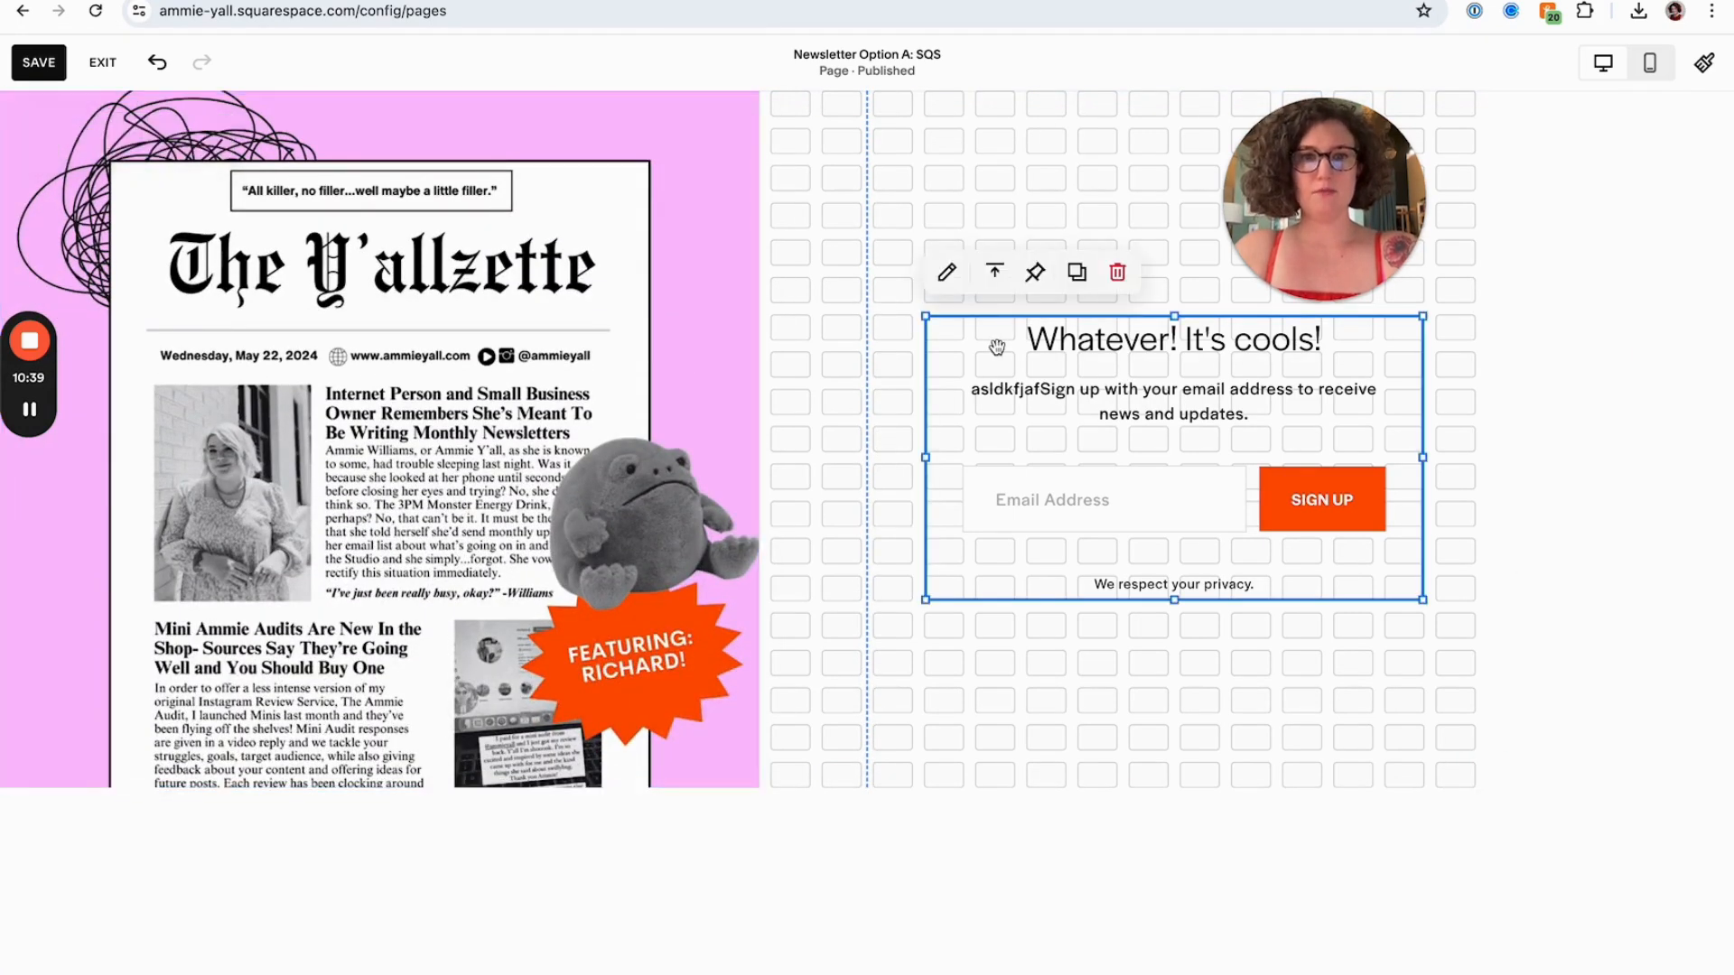
click(858, 538)
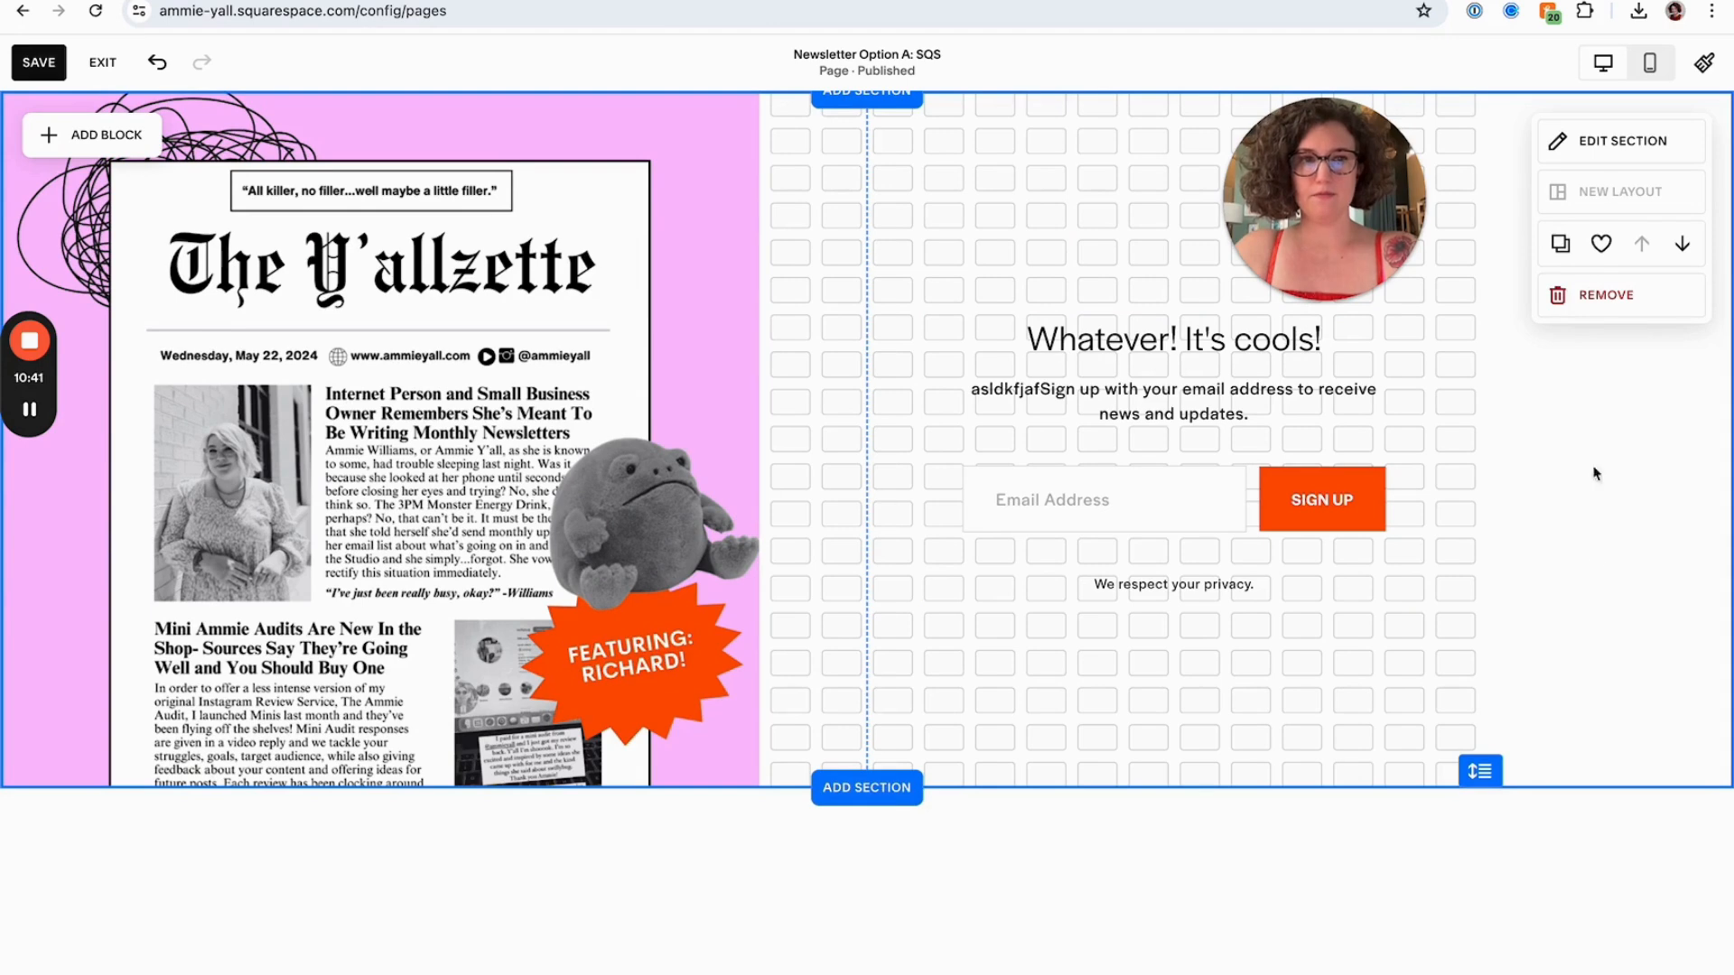
click(1618, 142)
click(795, 536)
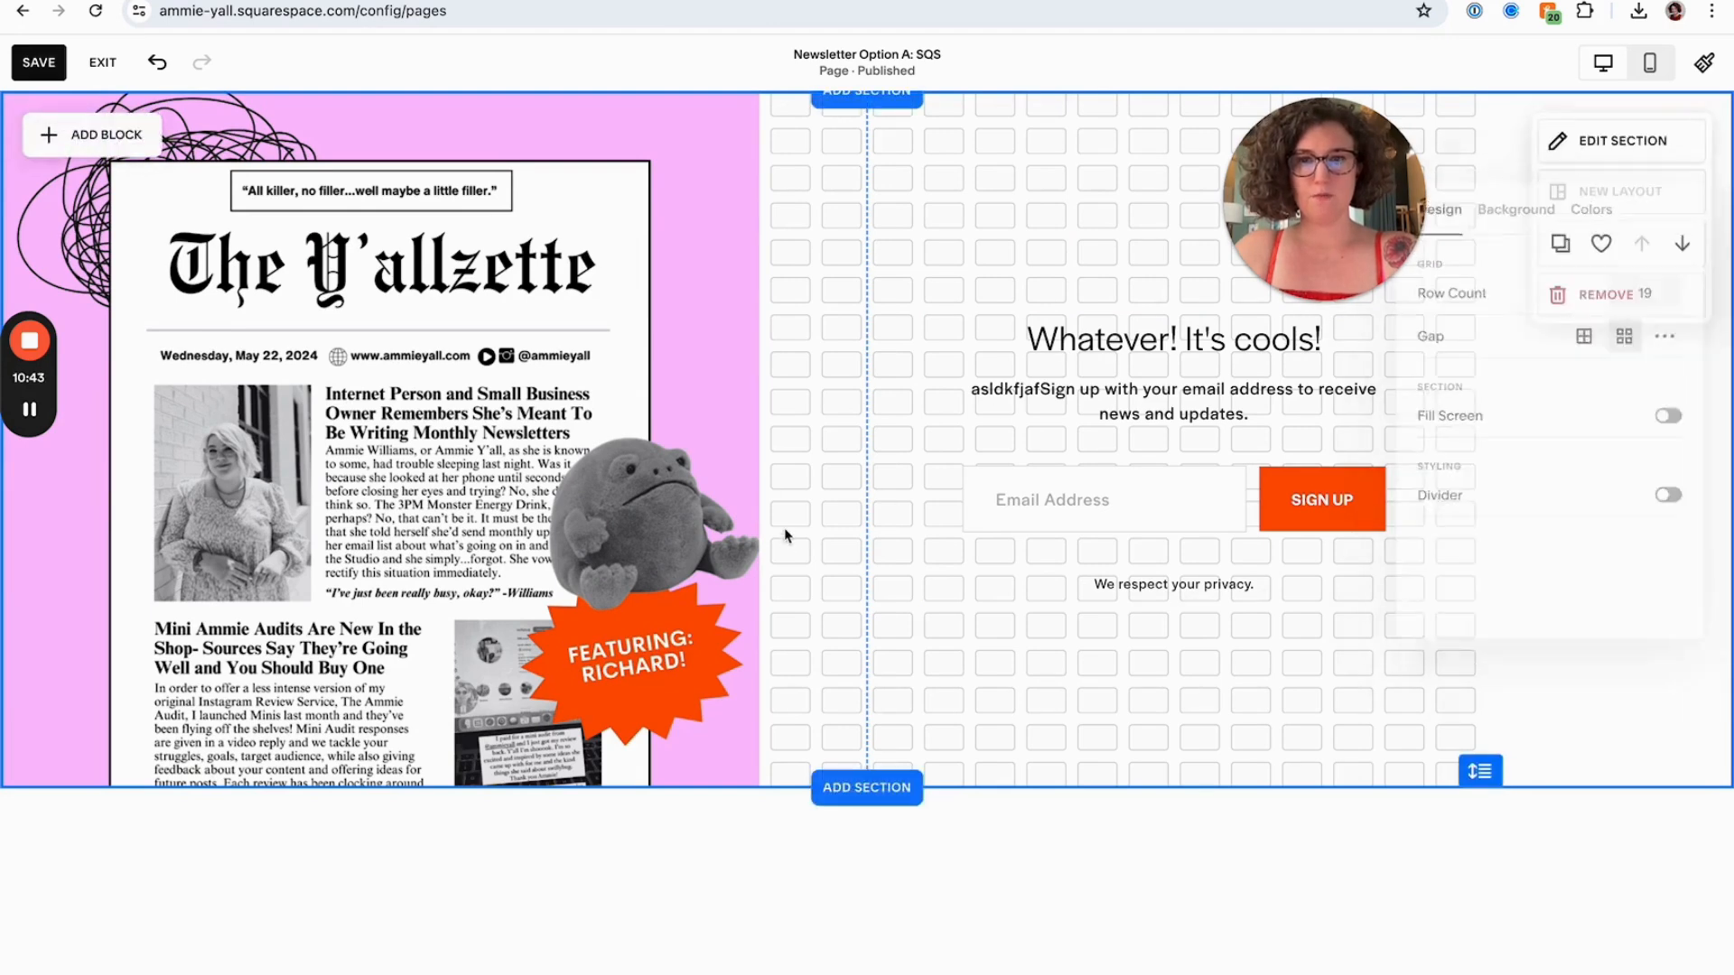
click(39, 62)
click(103, 63)
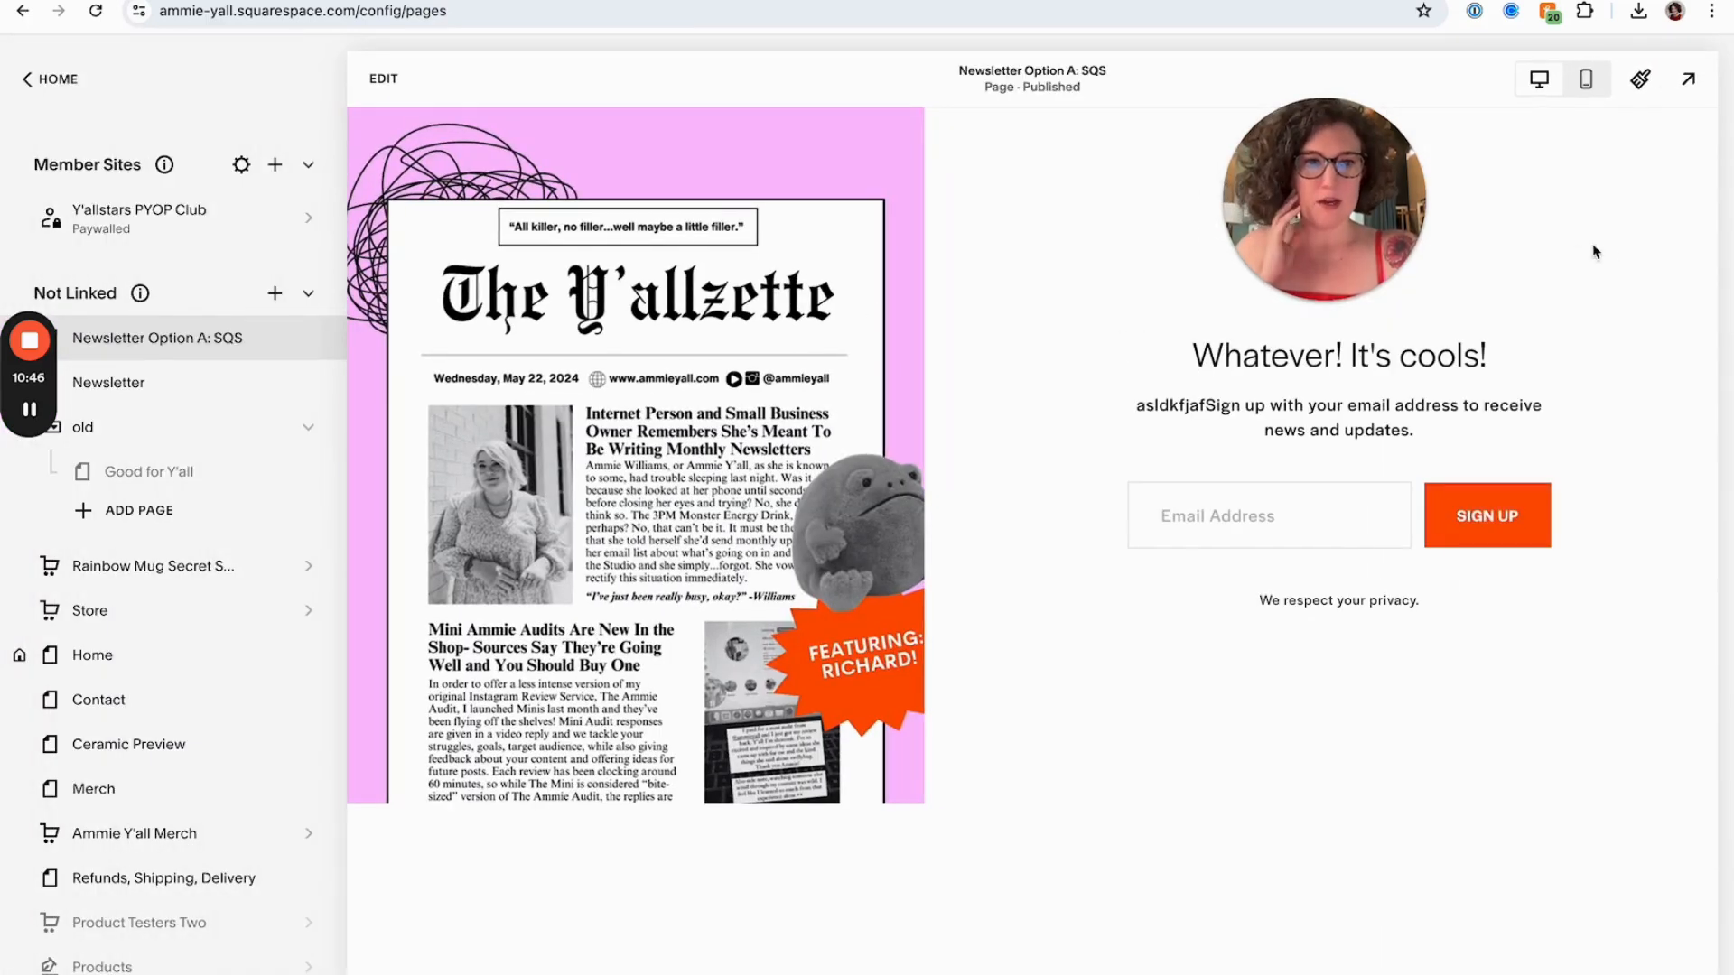
Preview the page in mobile view, then switch back to desktop view
click(1587, 80)
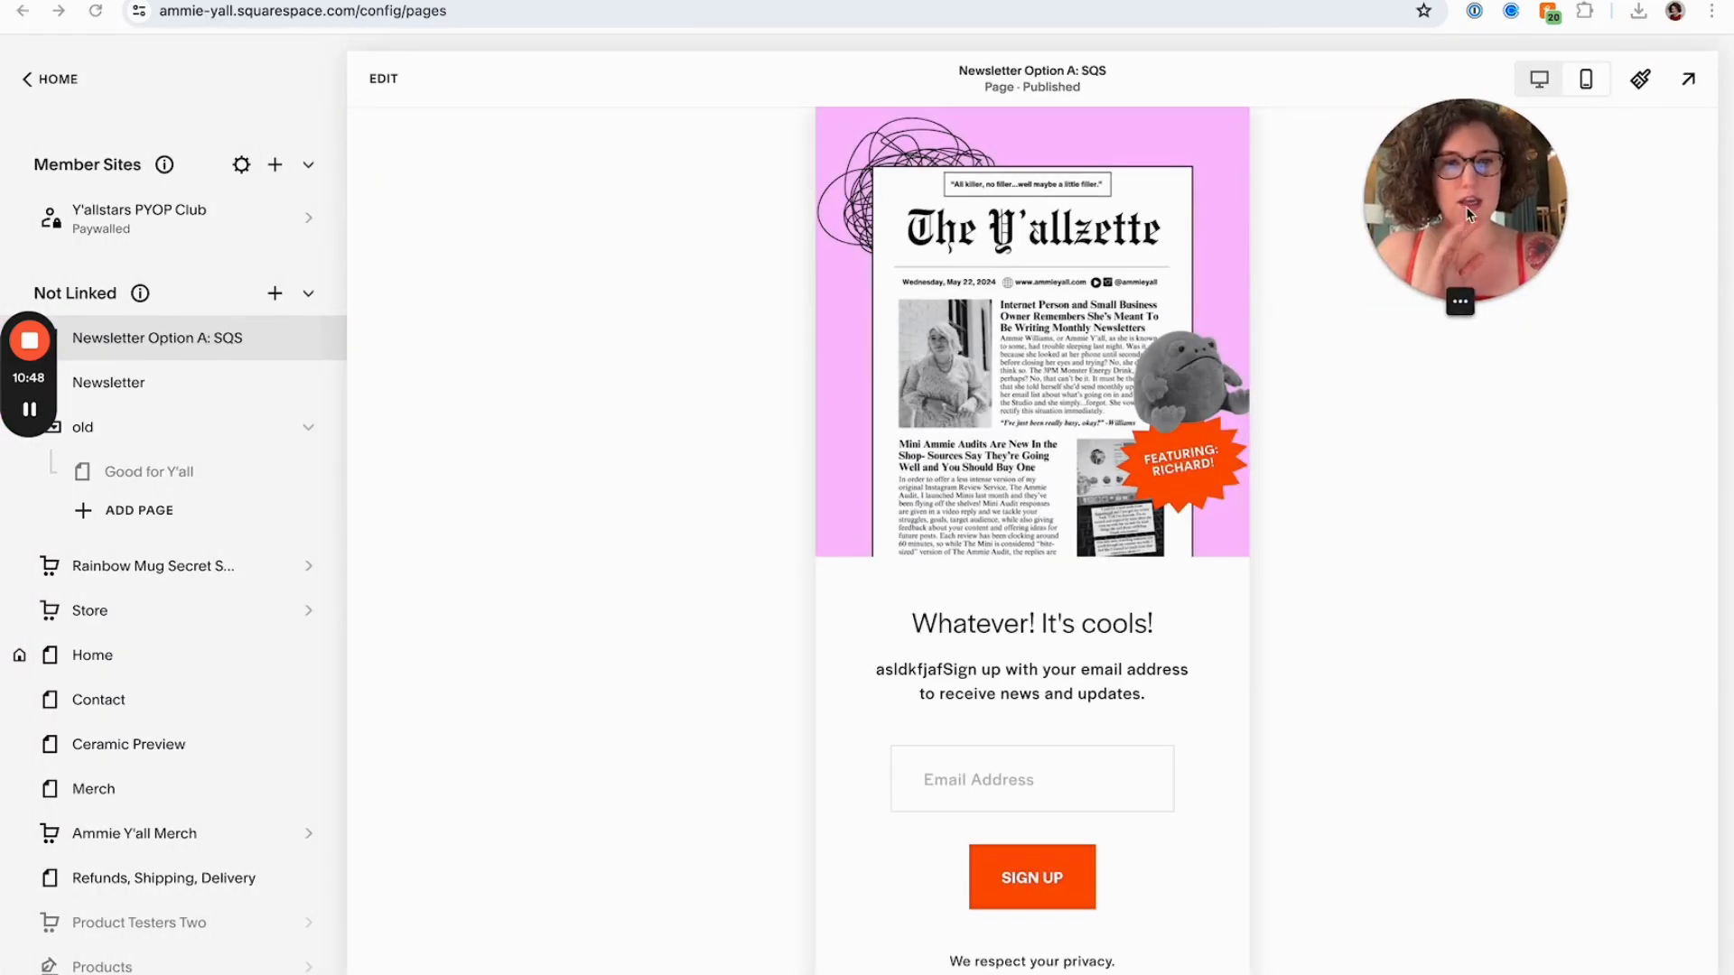
scroll(1127, 346, down, 1)
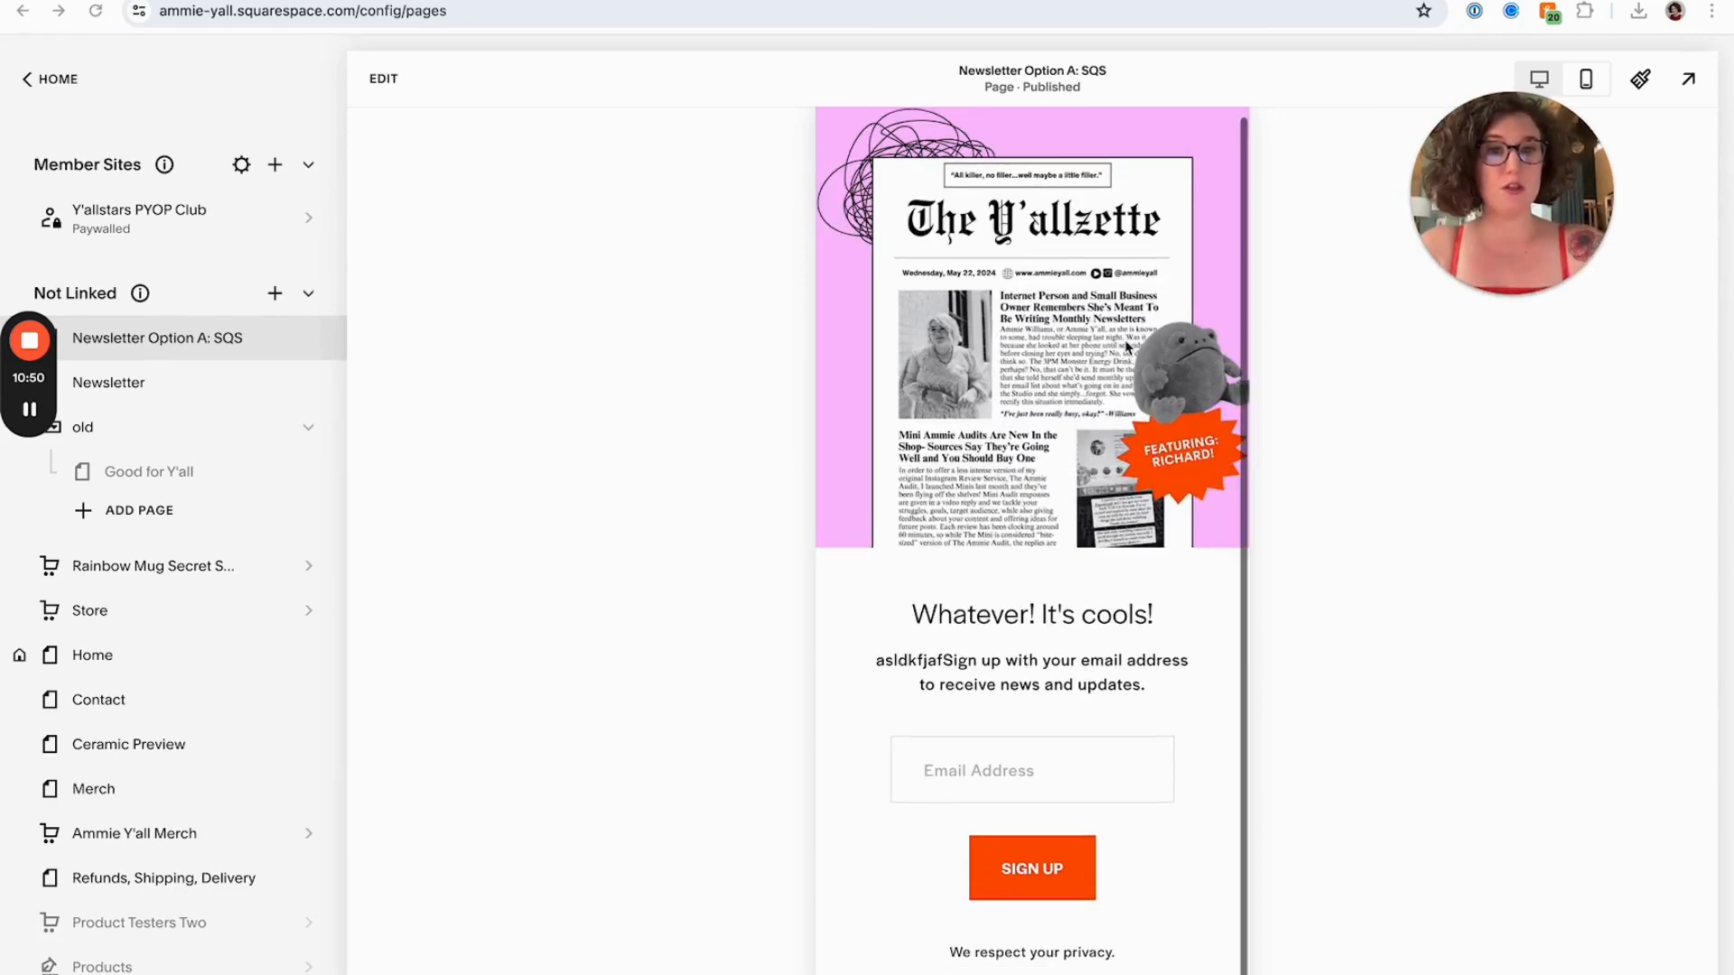
scroll(1127, 346, up, 1)
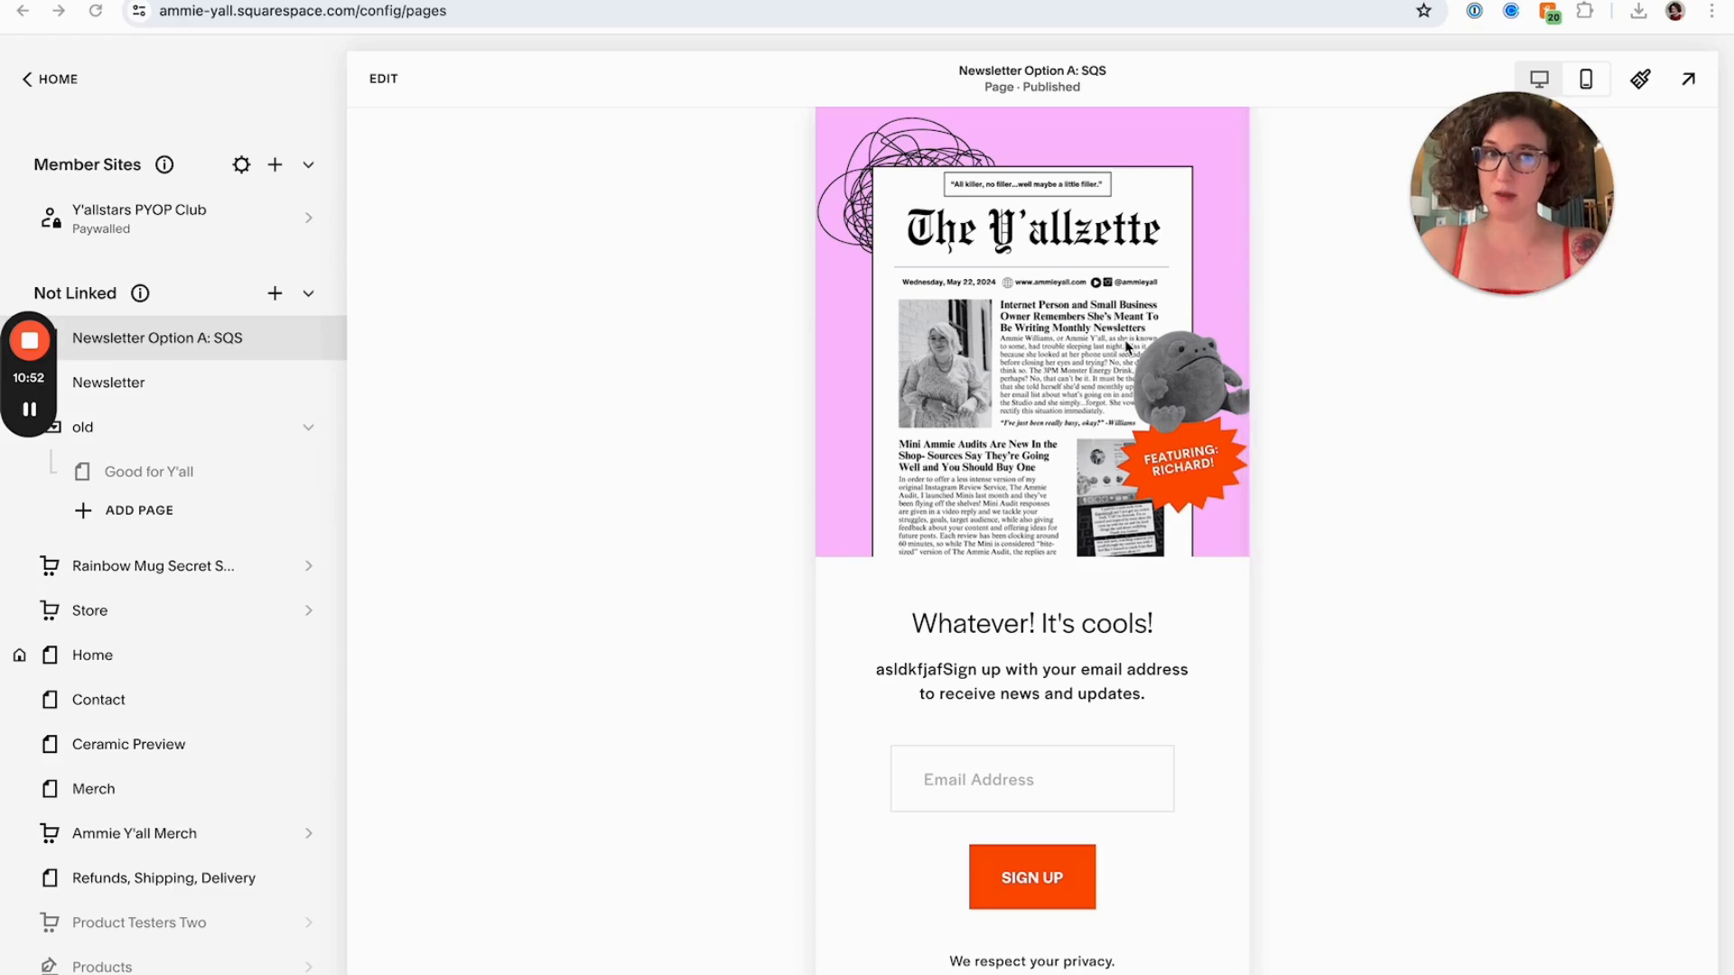
drag(1499, 172, 1460, 188)
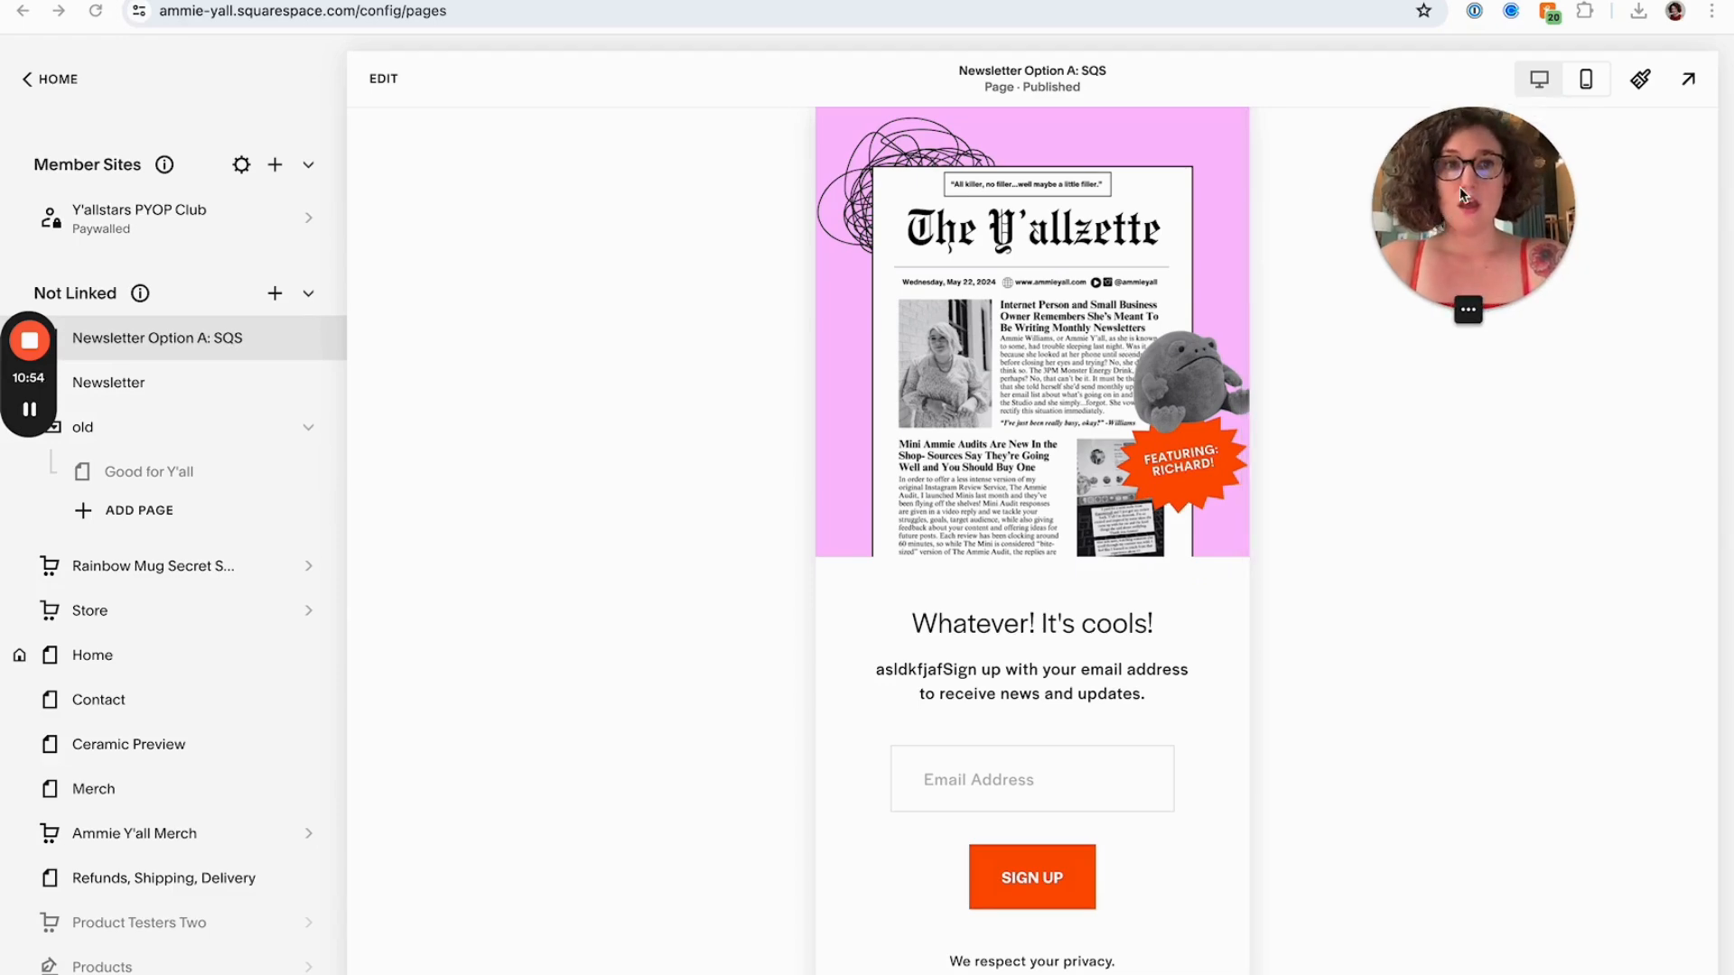
click(1528, 90)
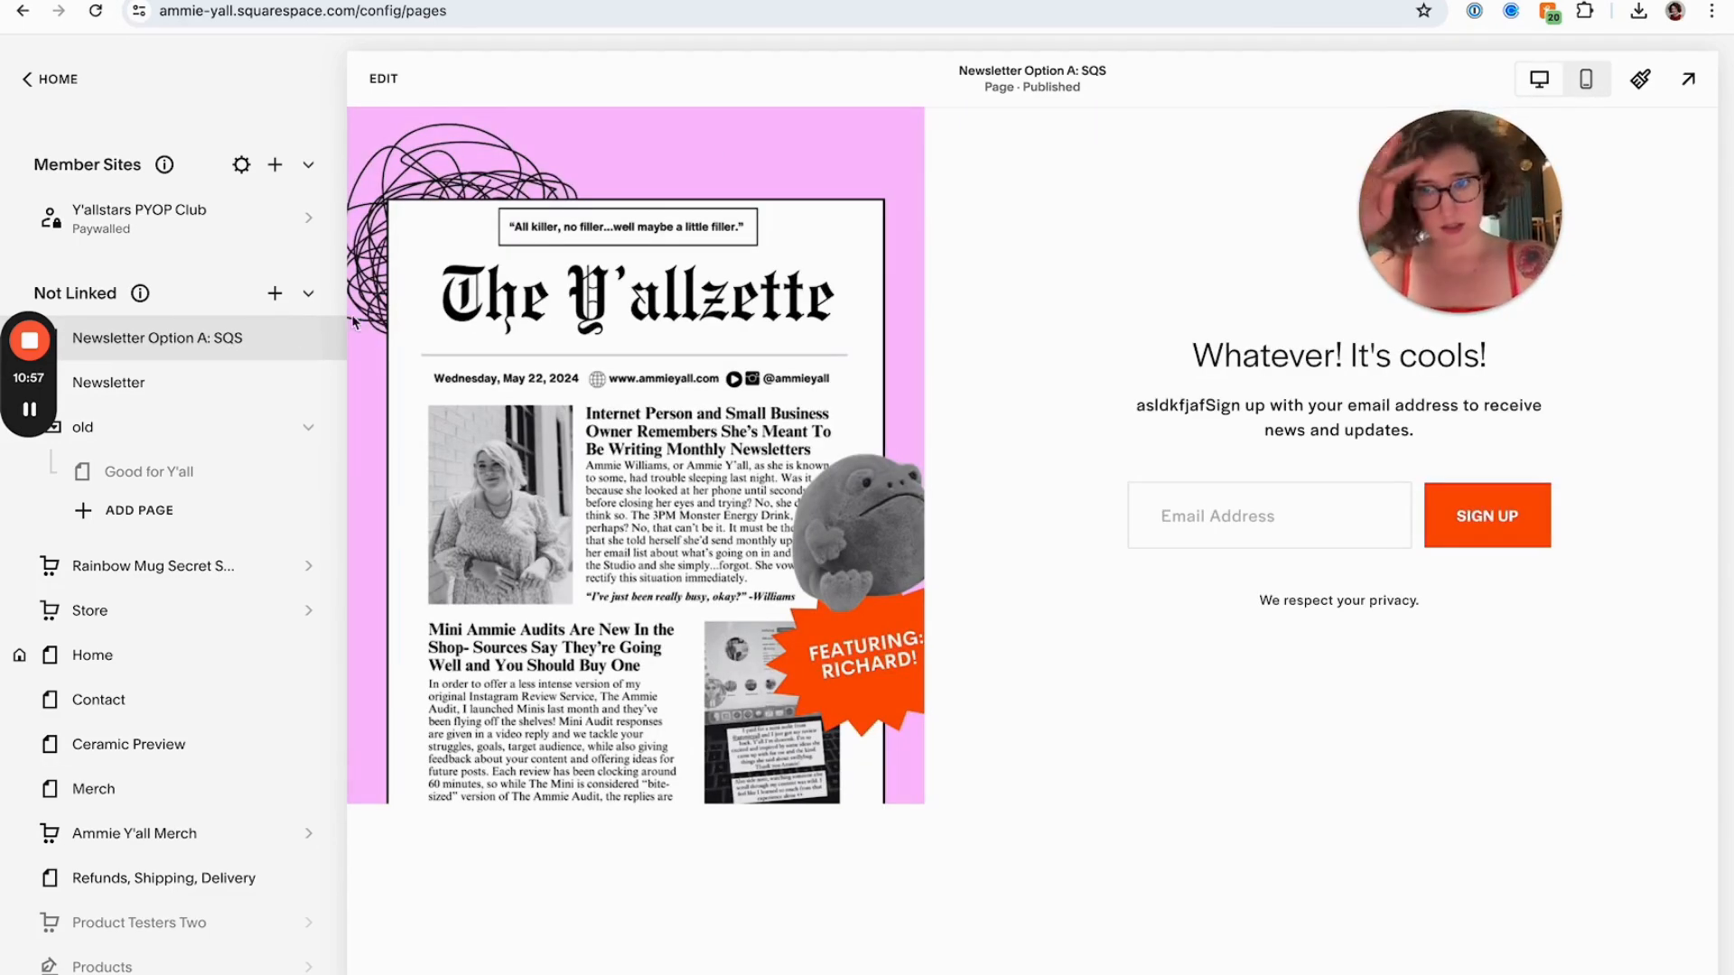
Remove the header selector from the page's header code injection so only the footer is hidden, and save
click(308, 339)
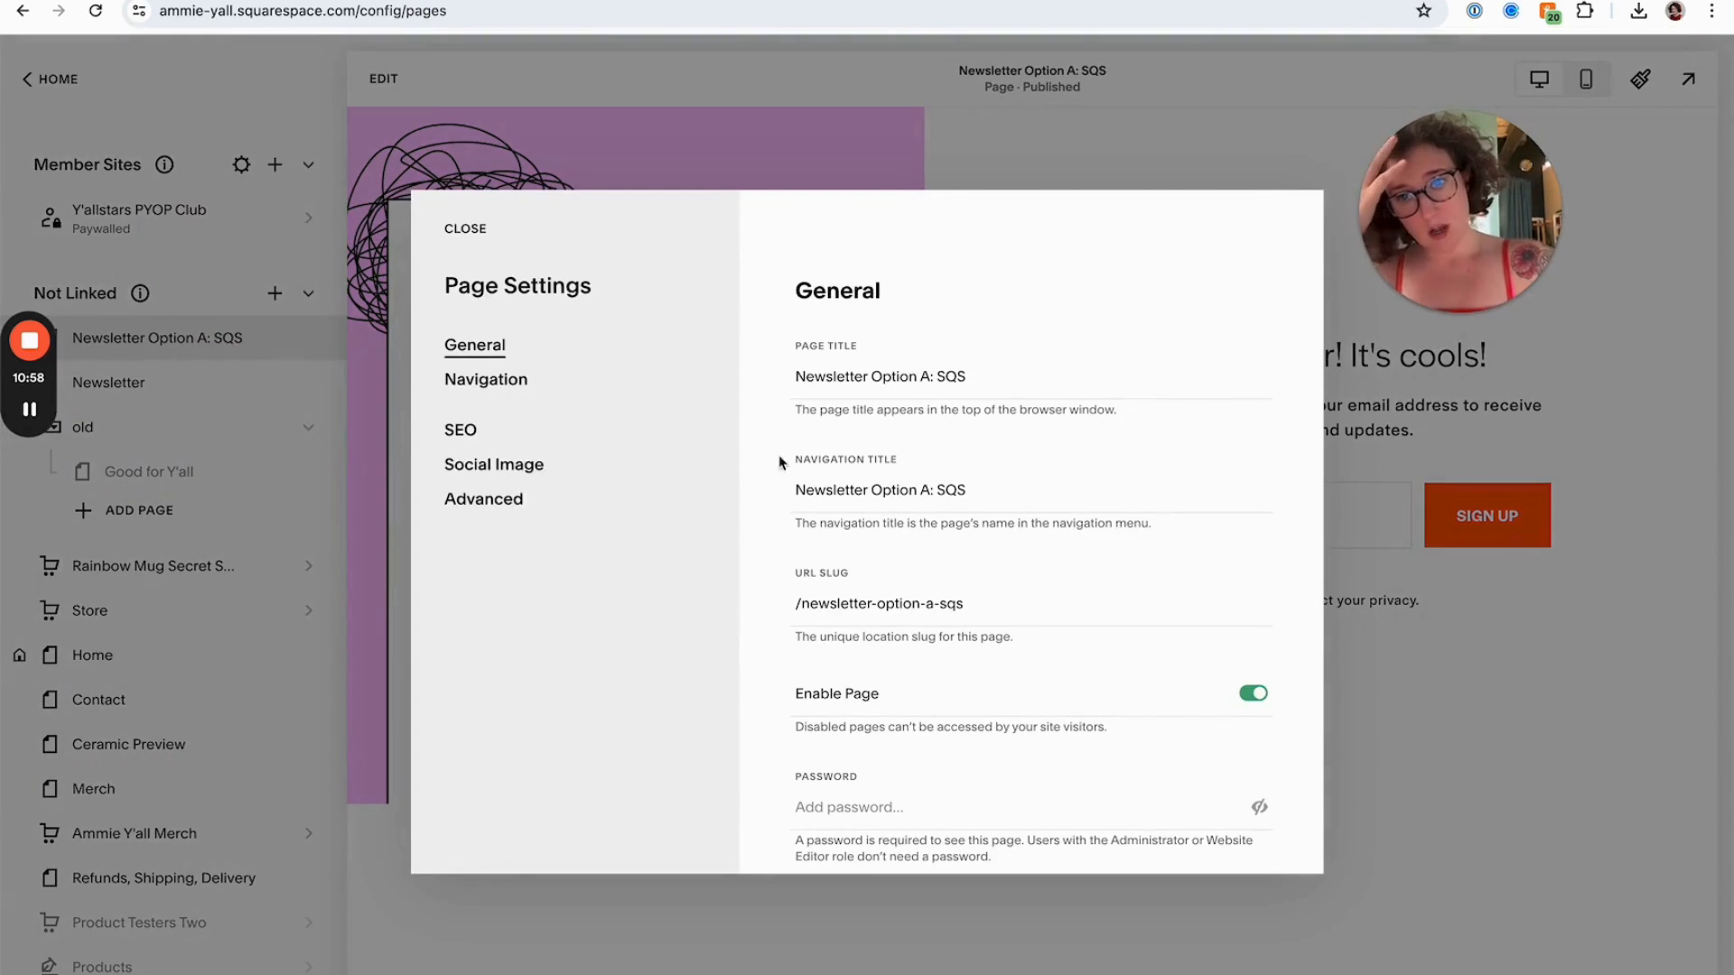
click(485, 498)
click(960, 474)
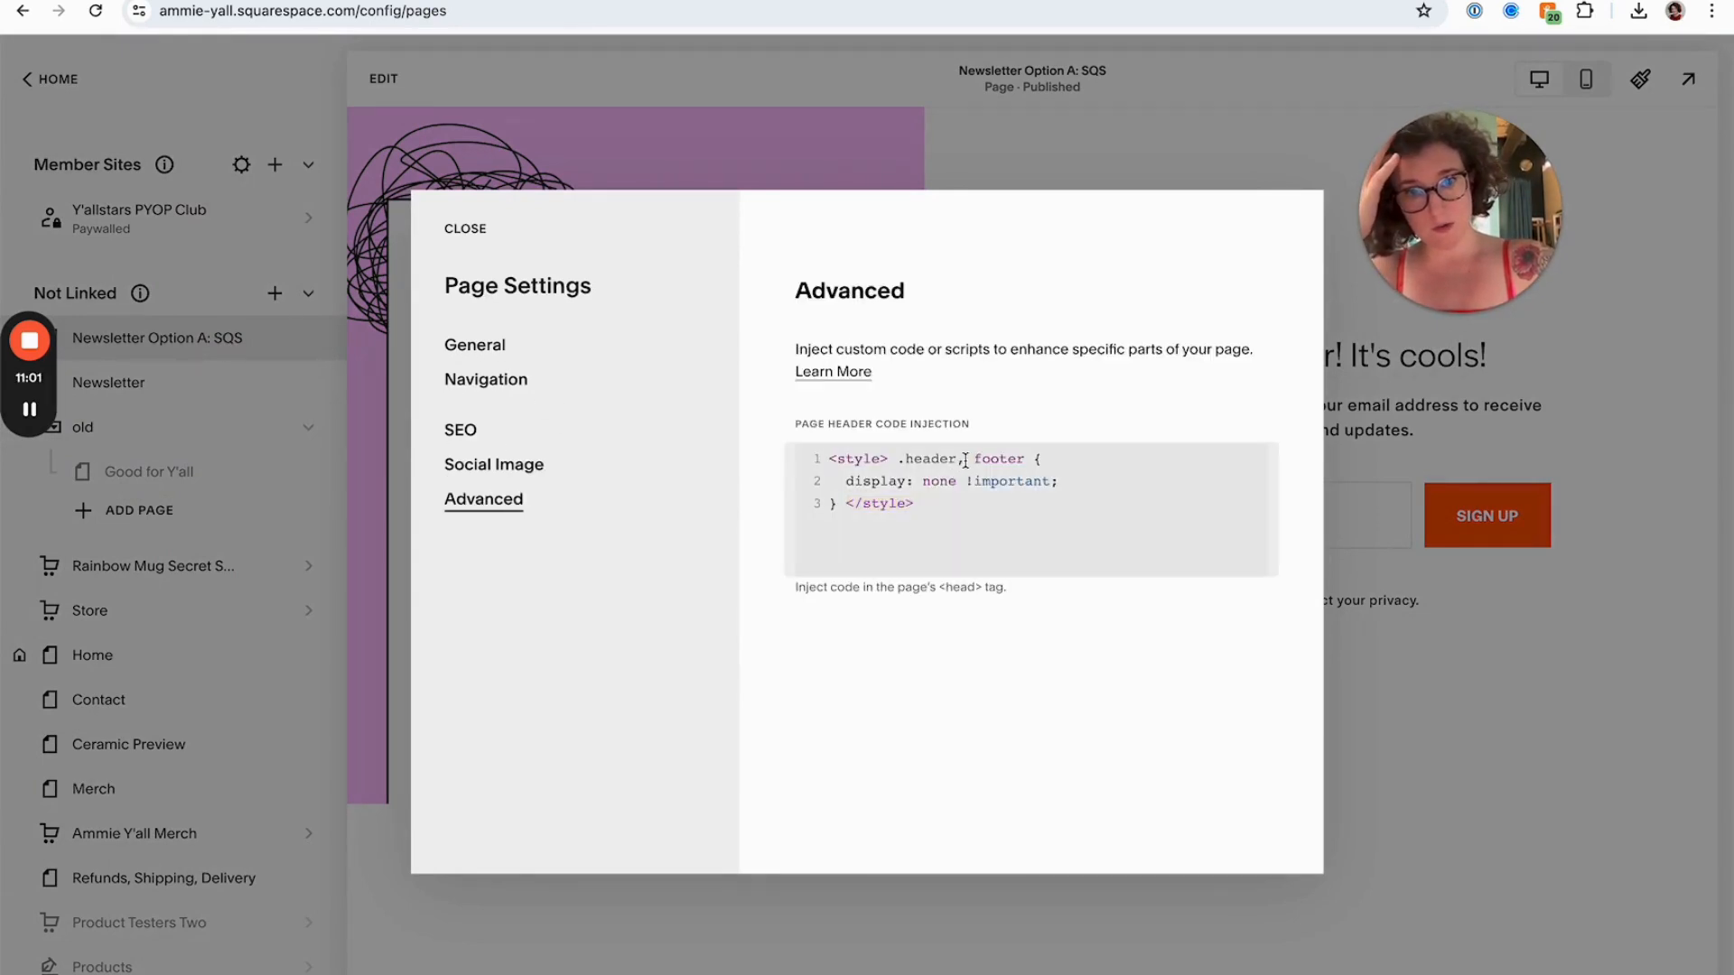
key(BackSpace)
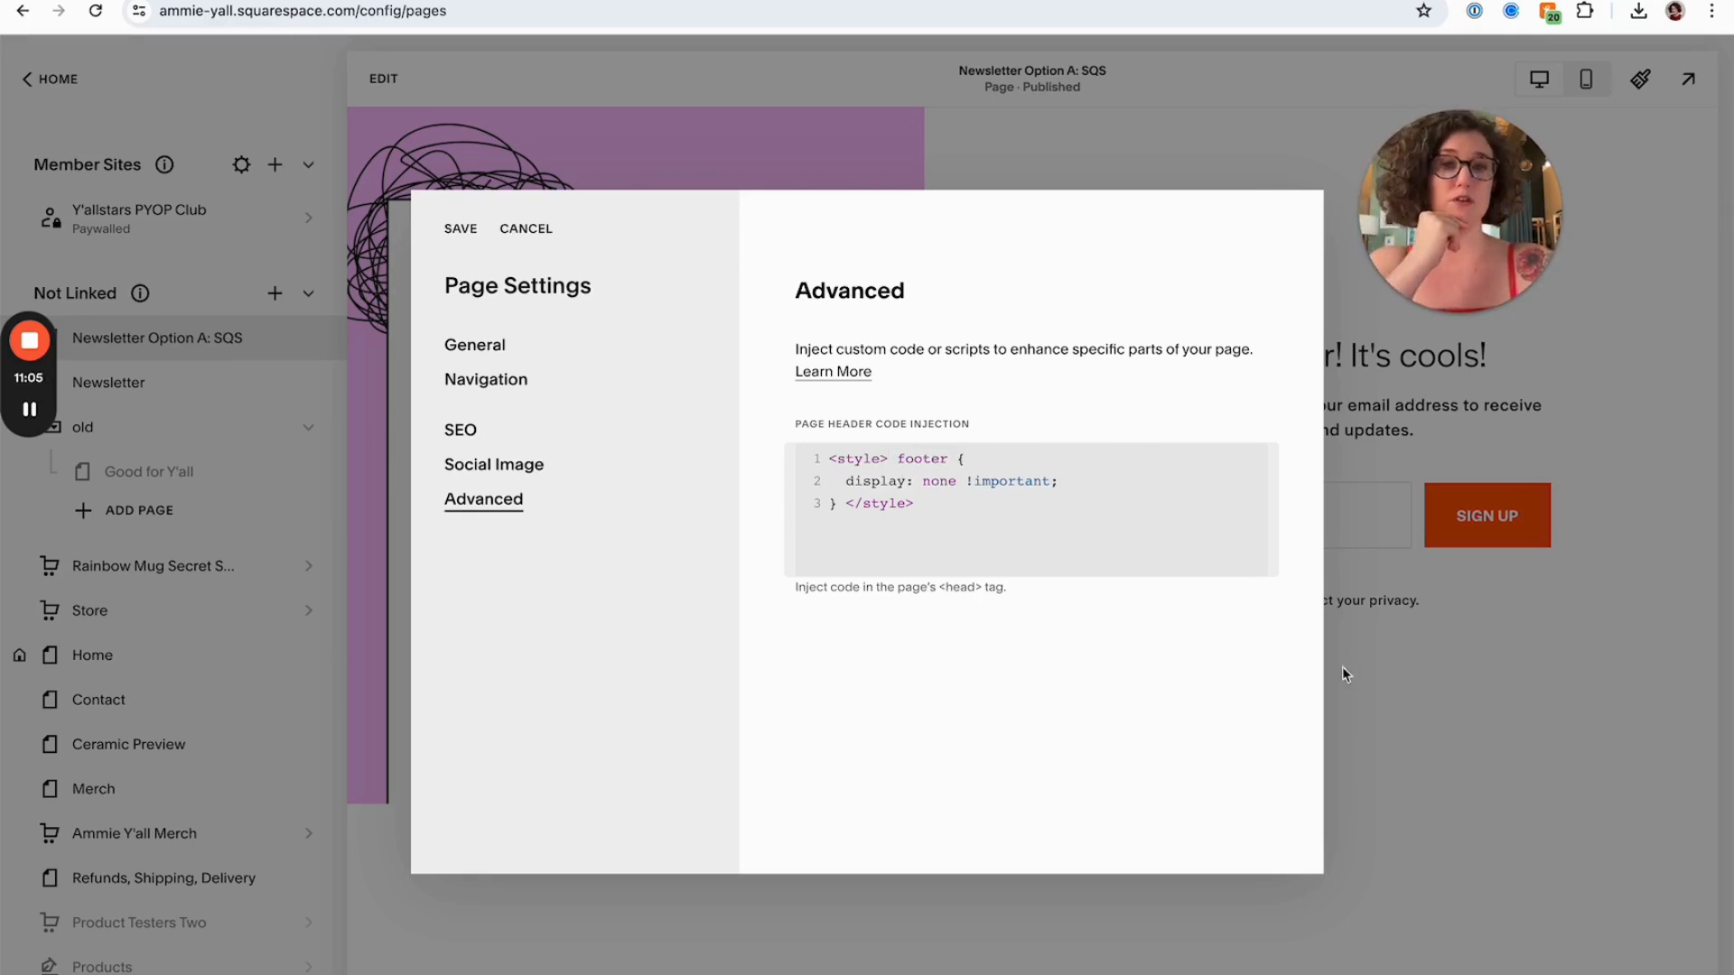
click(459, 242)
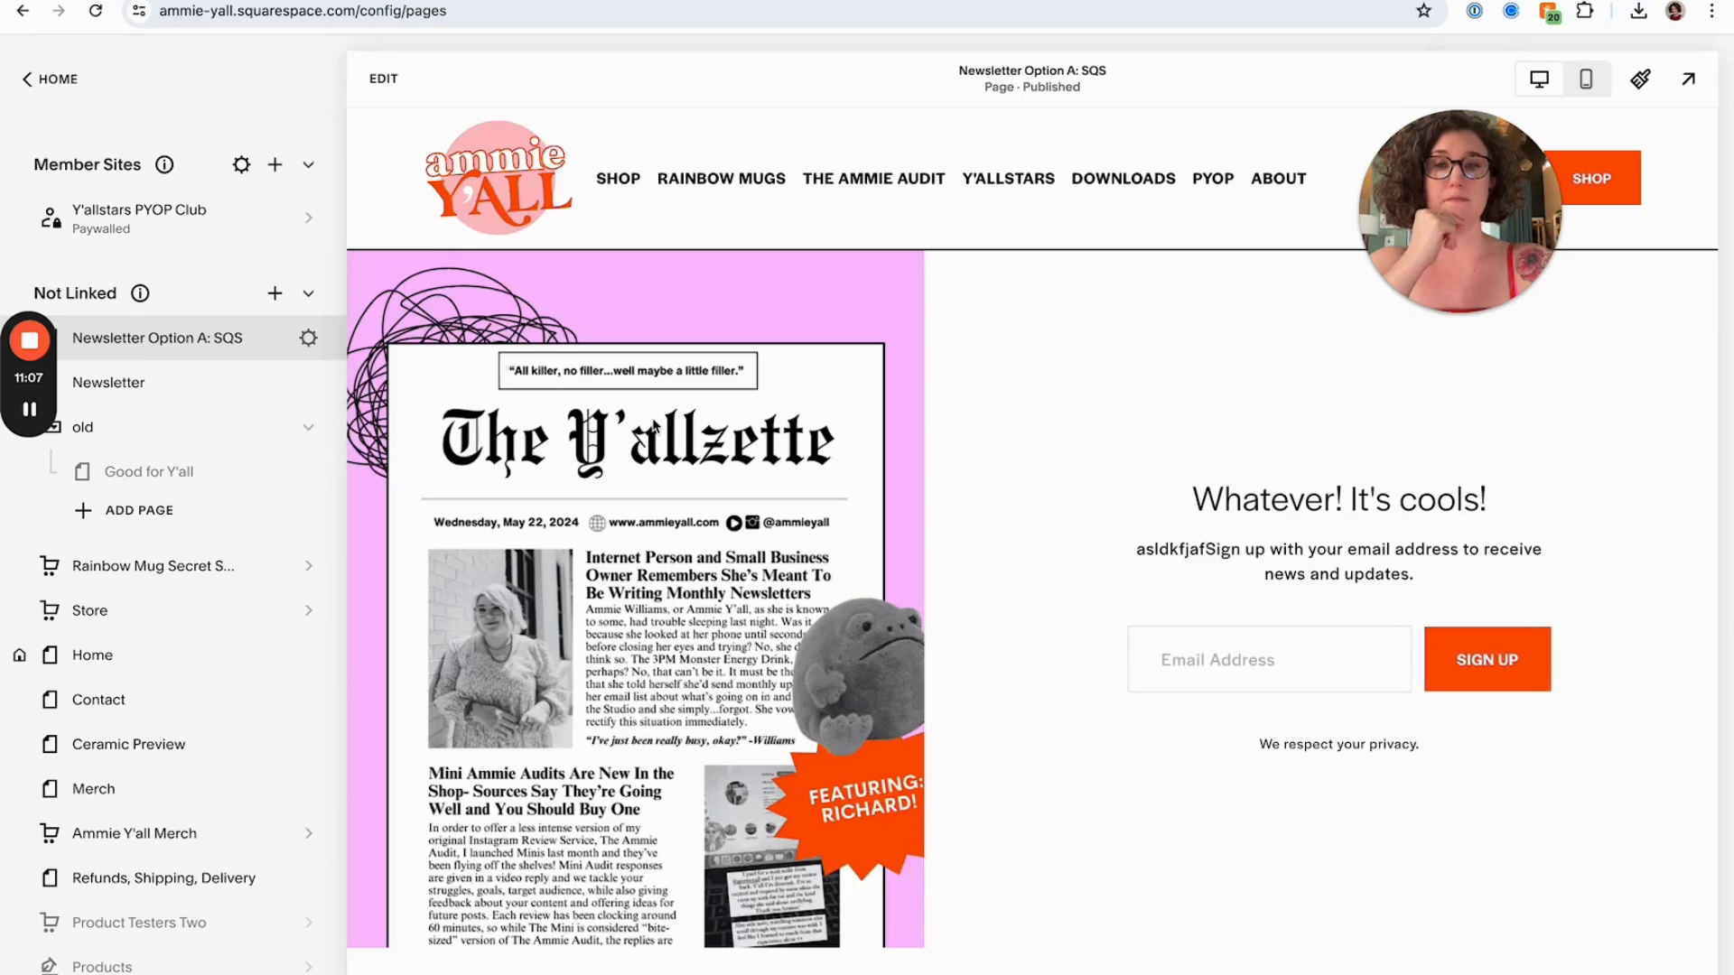
Copy the header and footer removal code from Ghost plugins again and replace the page's header code injection with it, then save
click(309, 339)
click(484, 499)
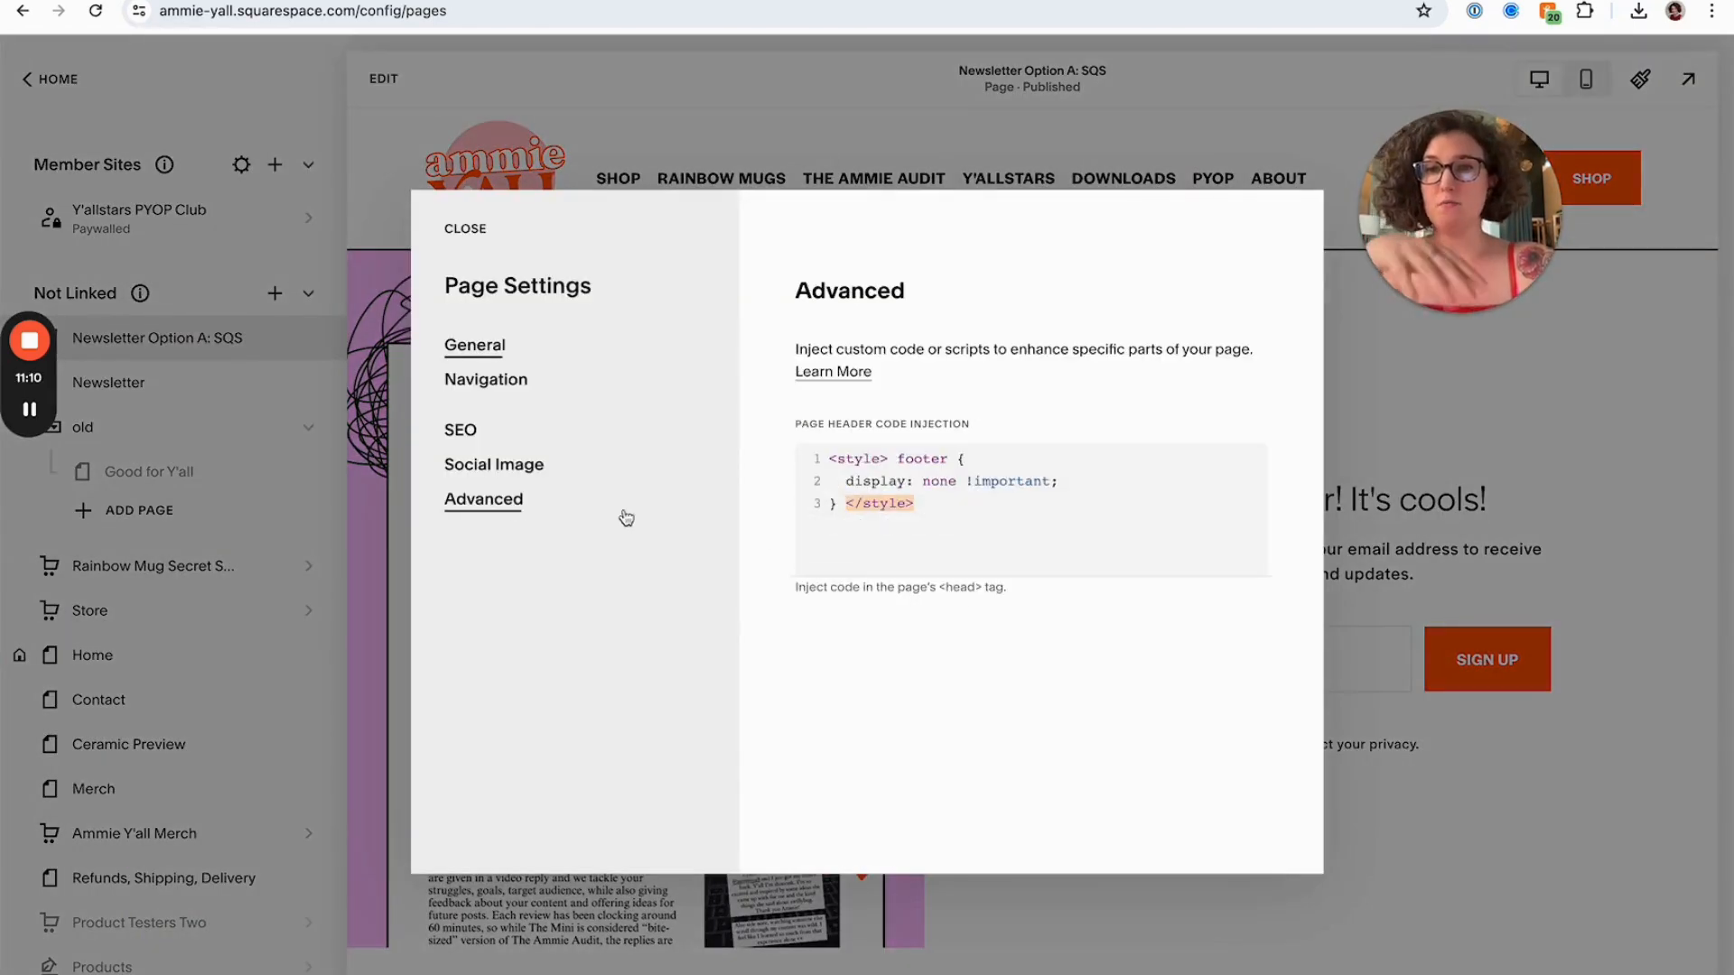
click(895, 465)
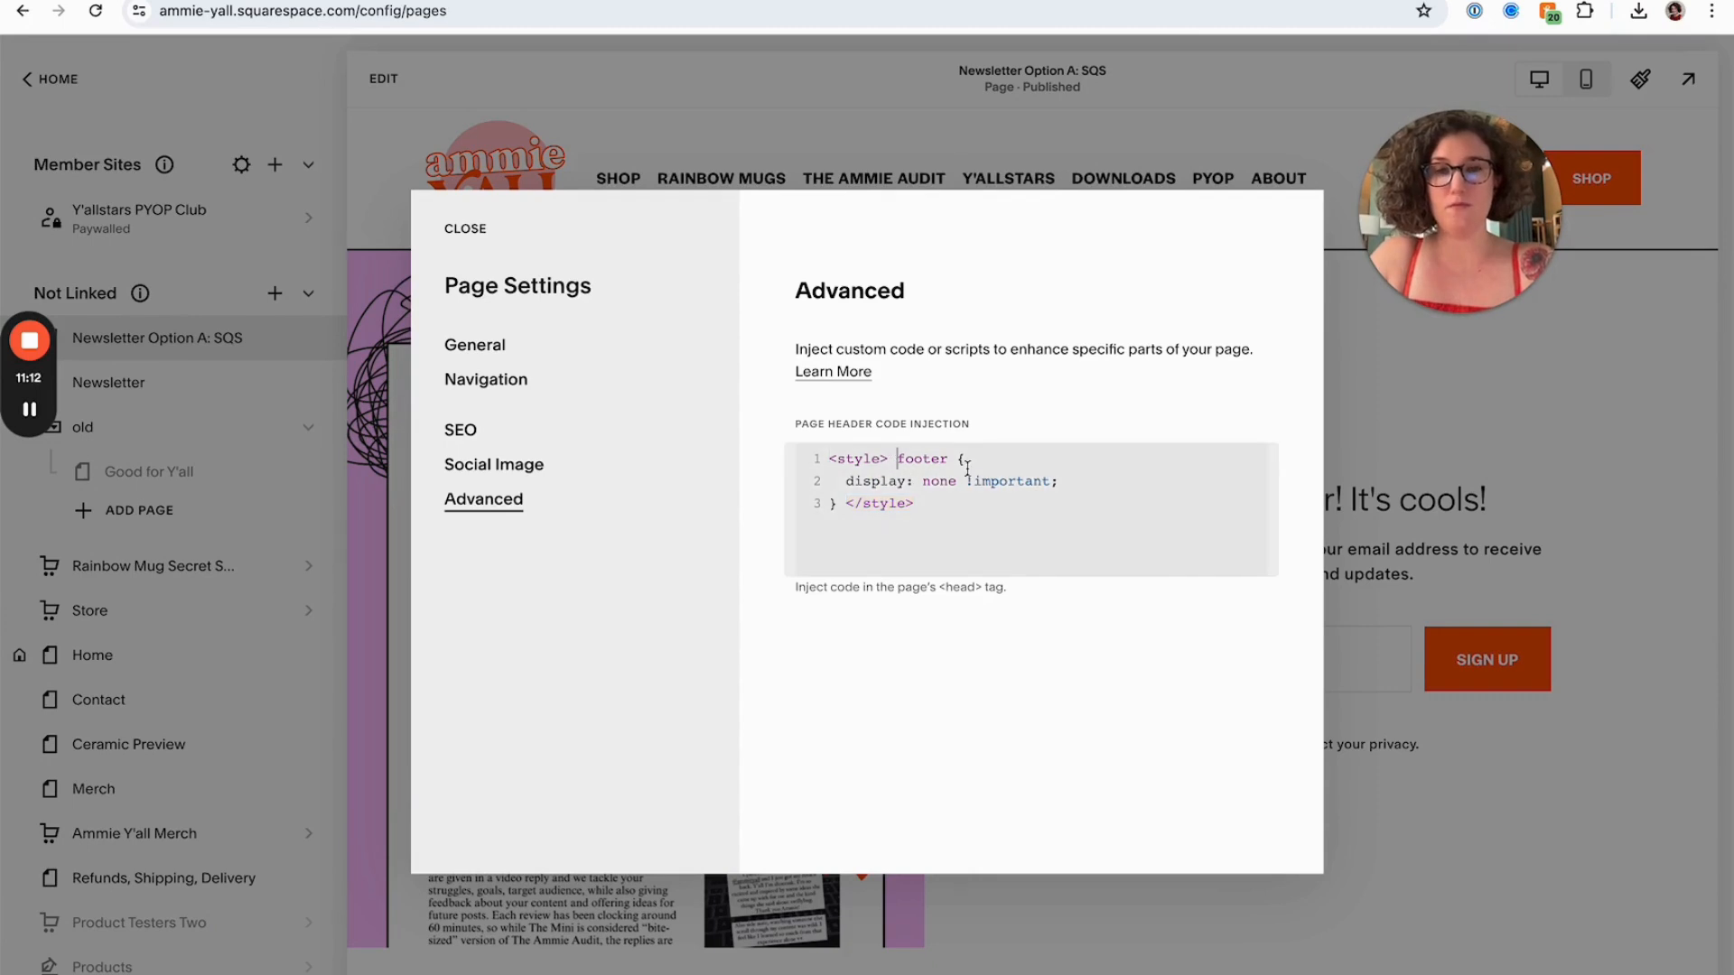
click(1478, 1)
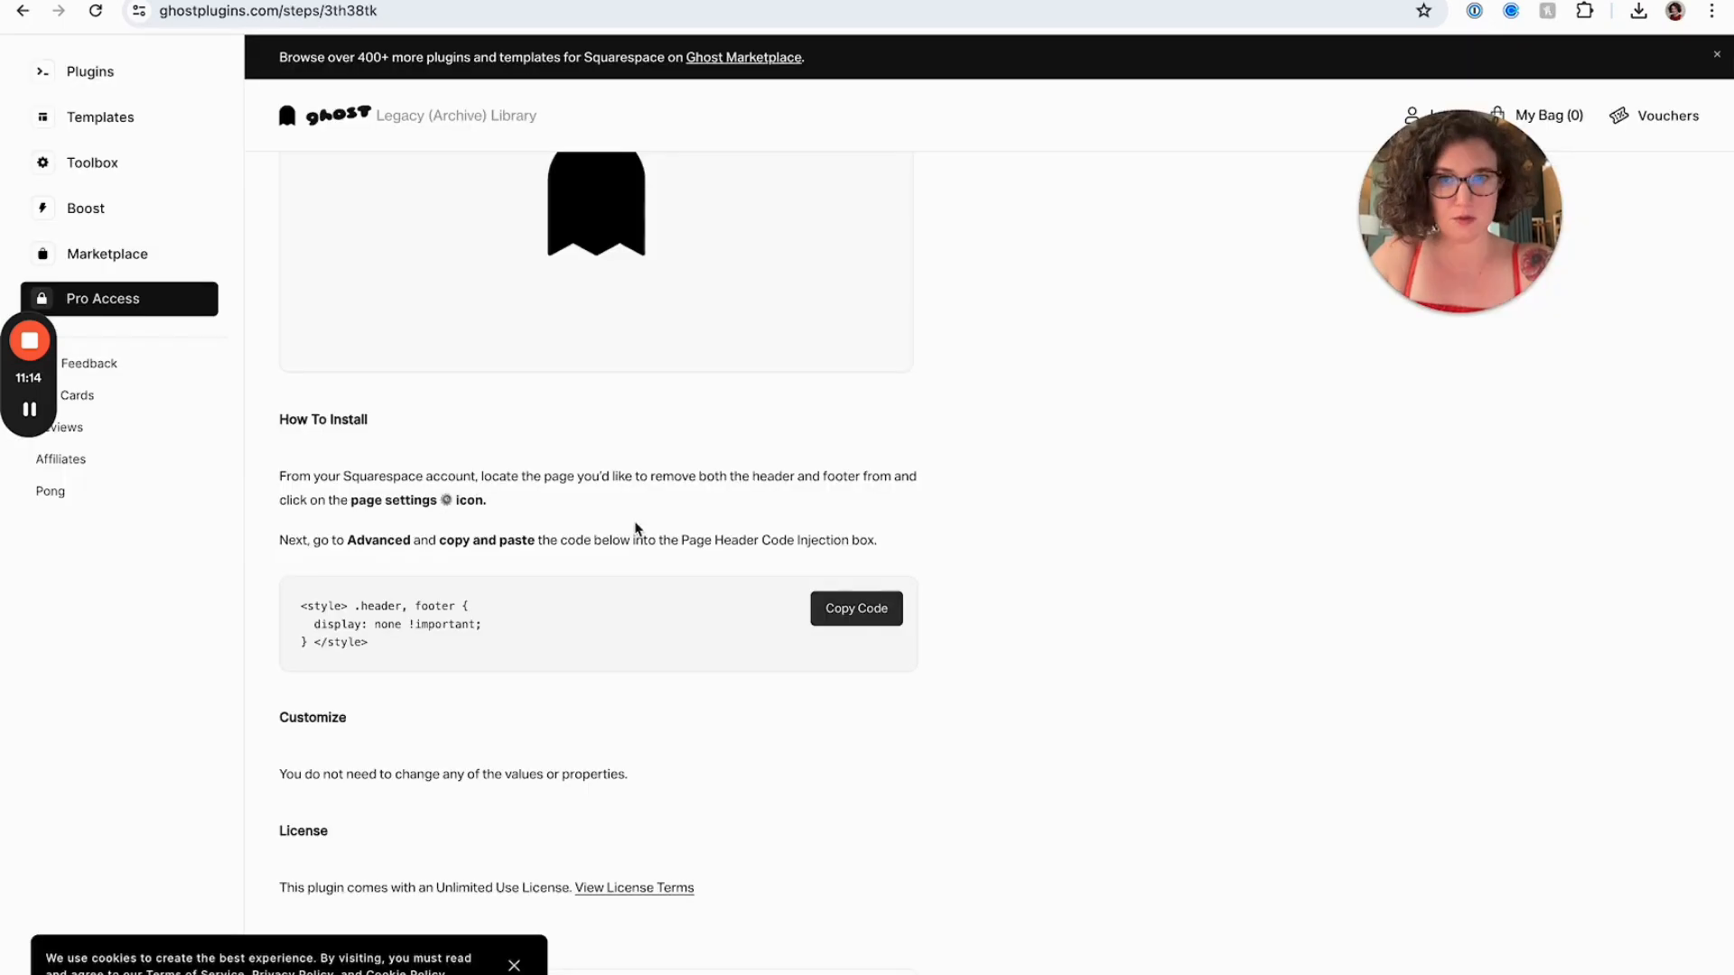
click(826, 608)
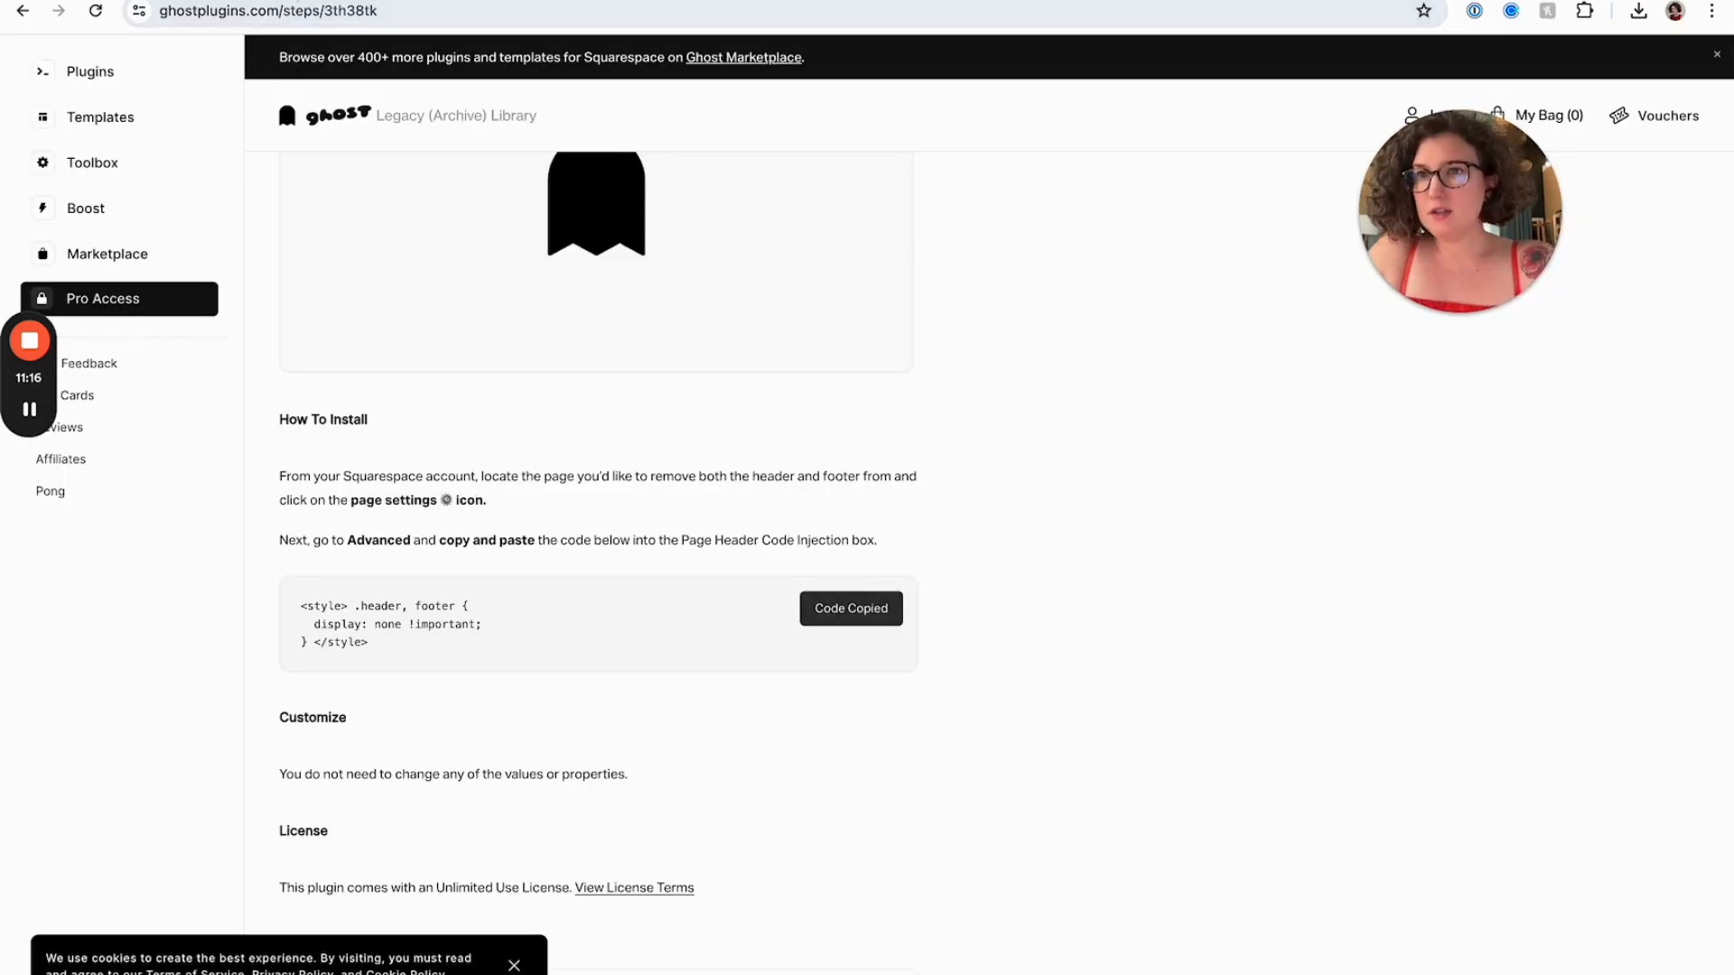
click(217, 2)
key(super+a)
key(super+v)
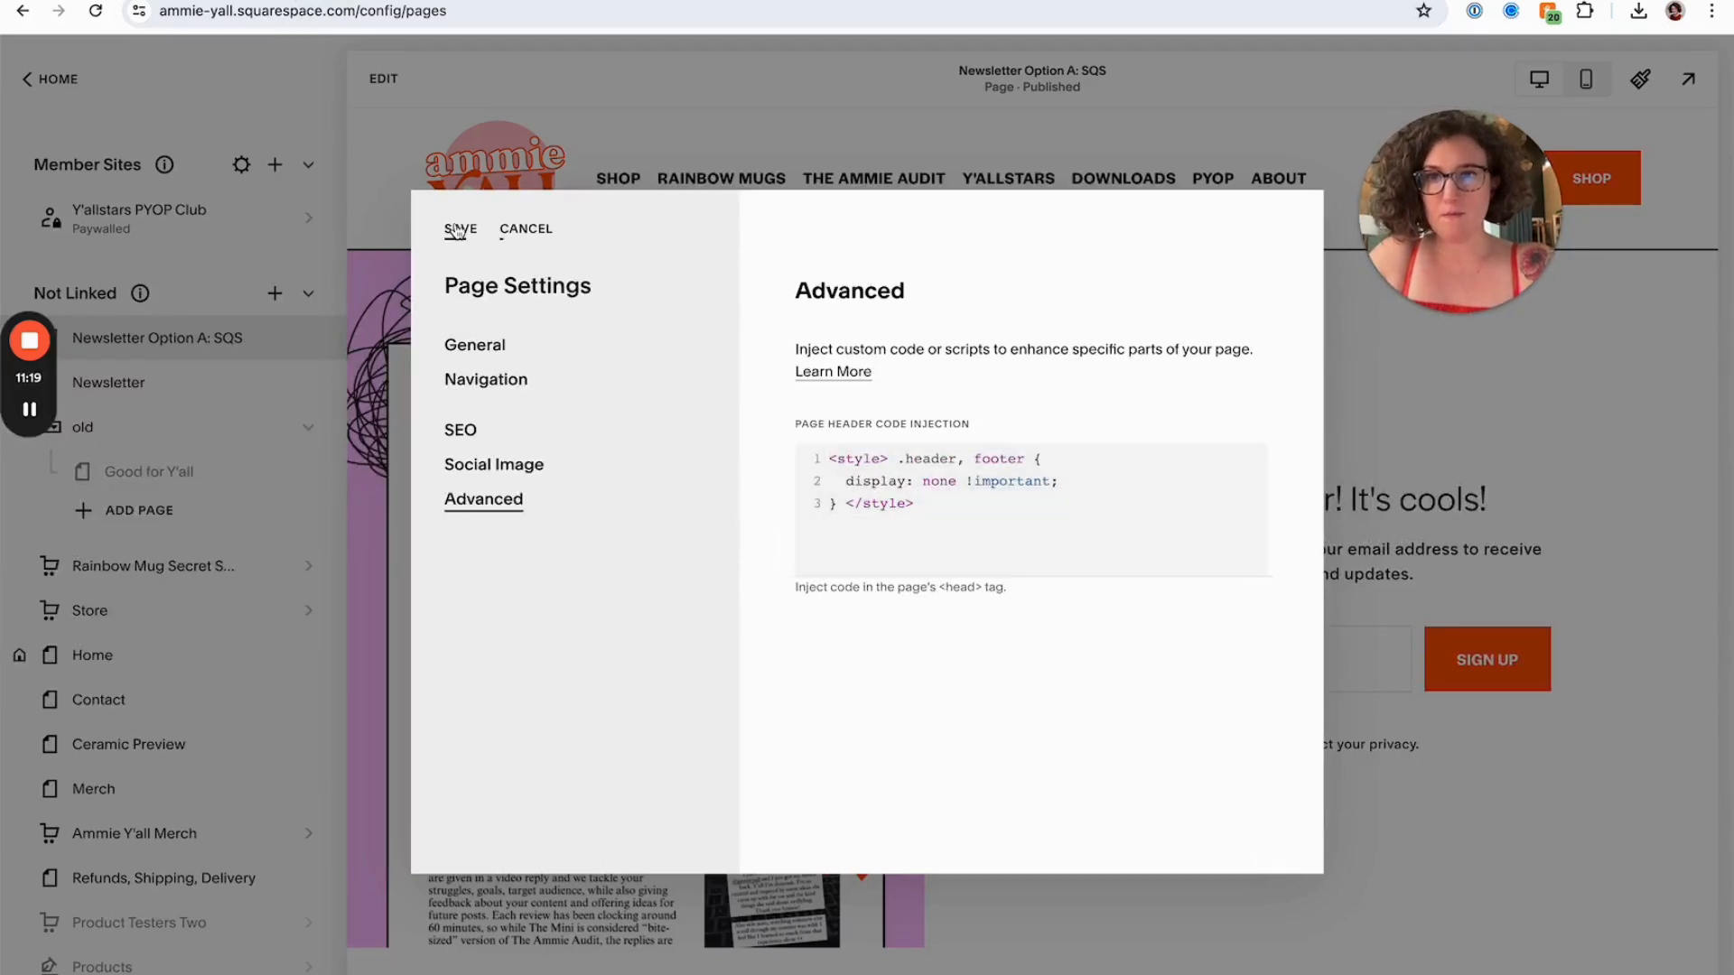
click(408, 228)
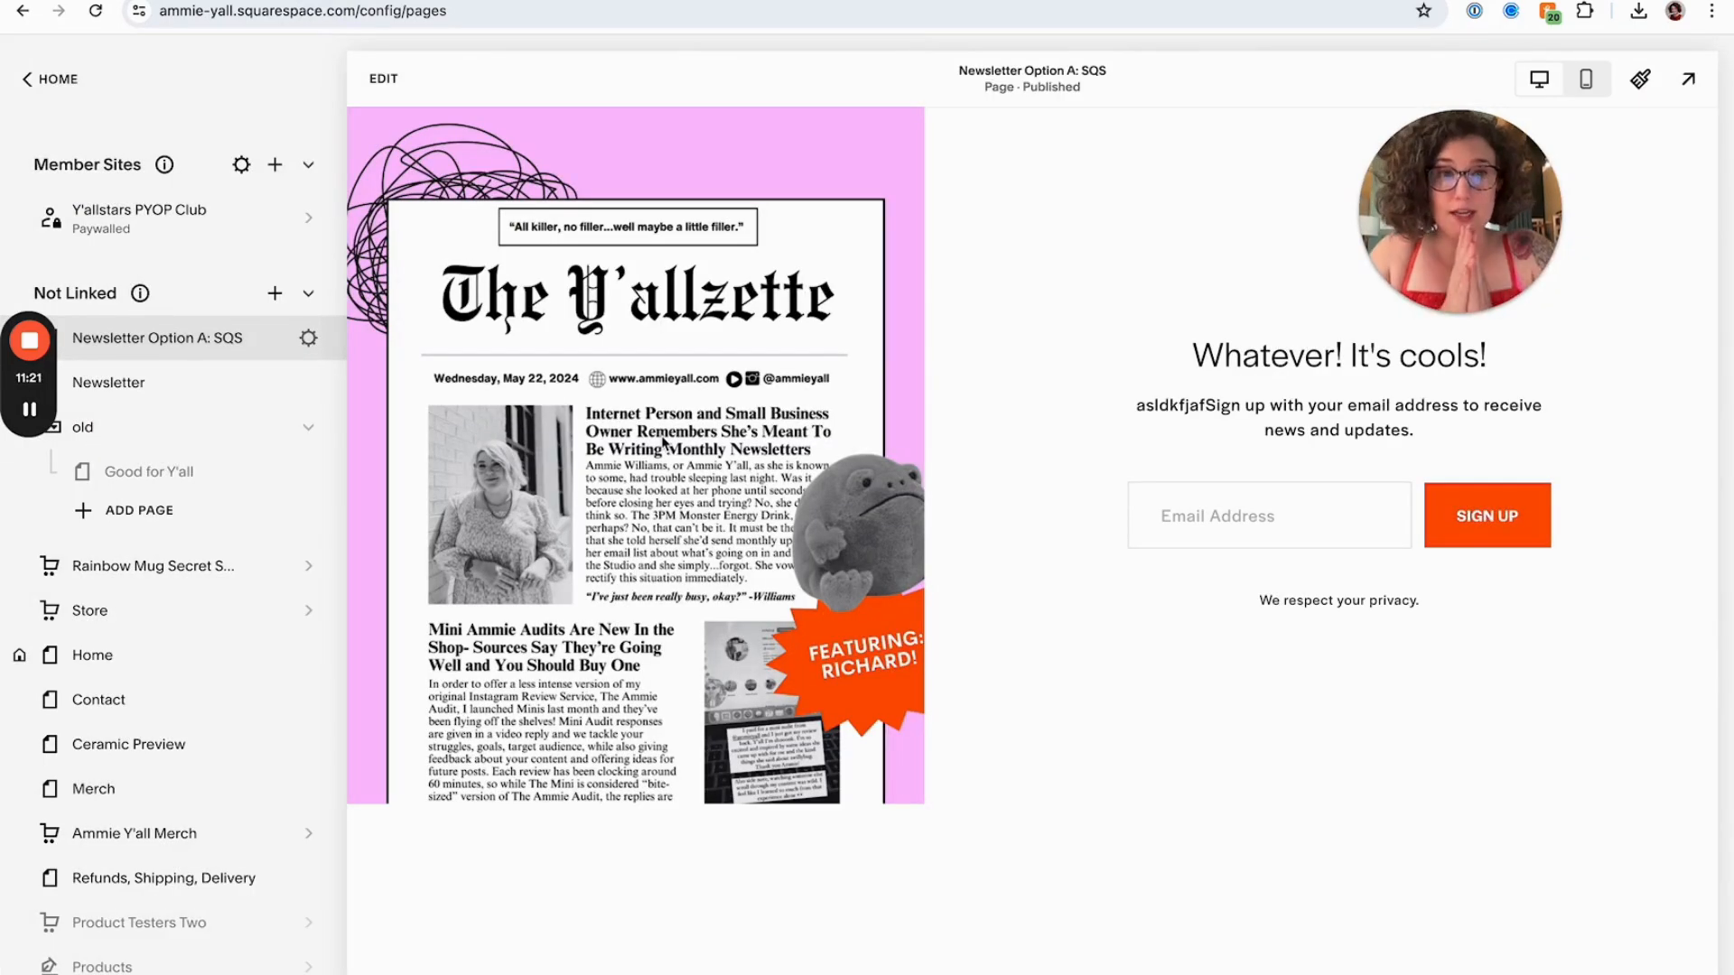
Browse the Marketing and Email Campaigns sections, then return to the website pages
click(41, 79)
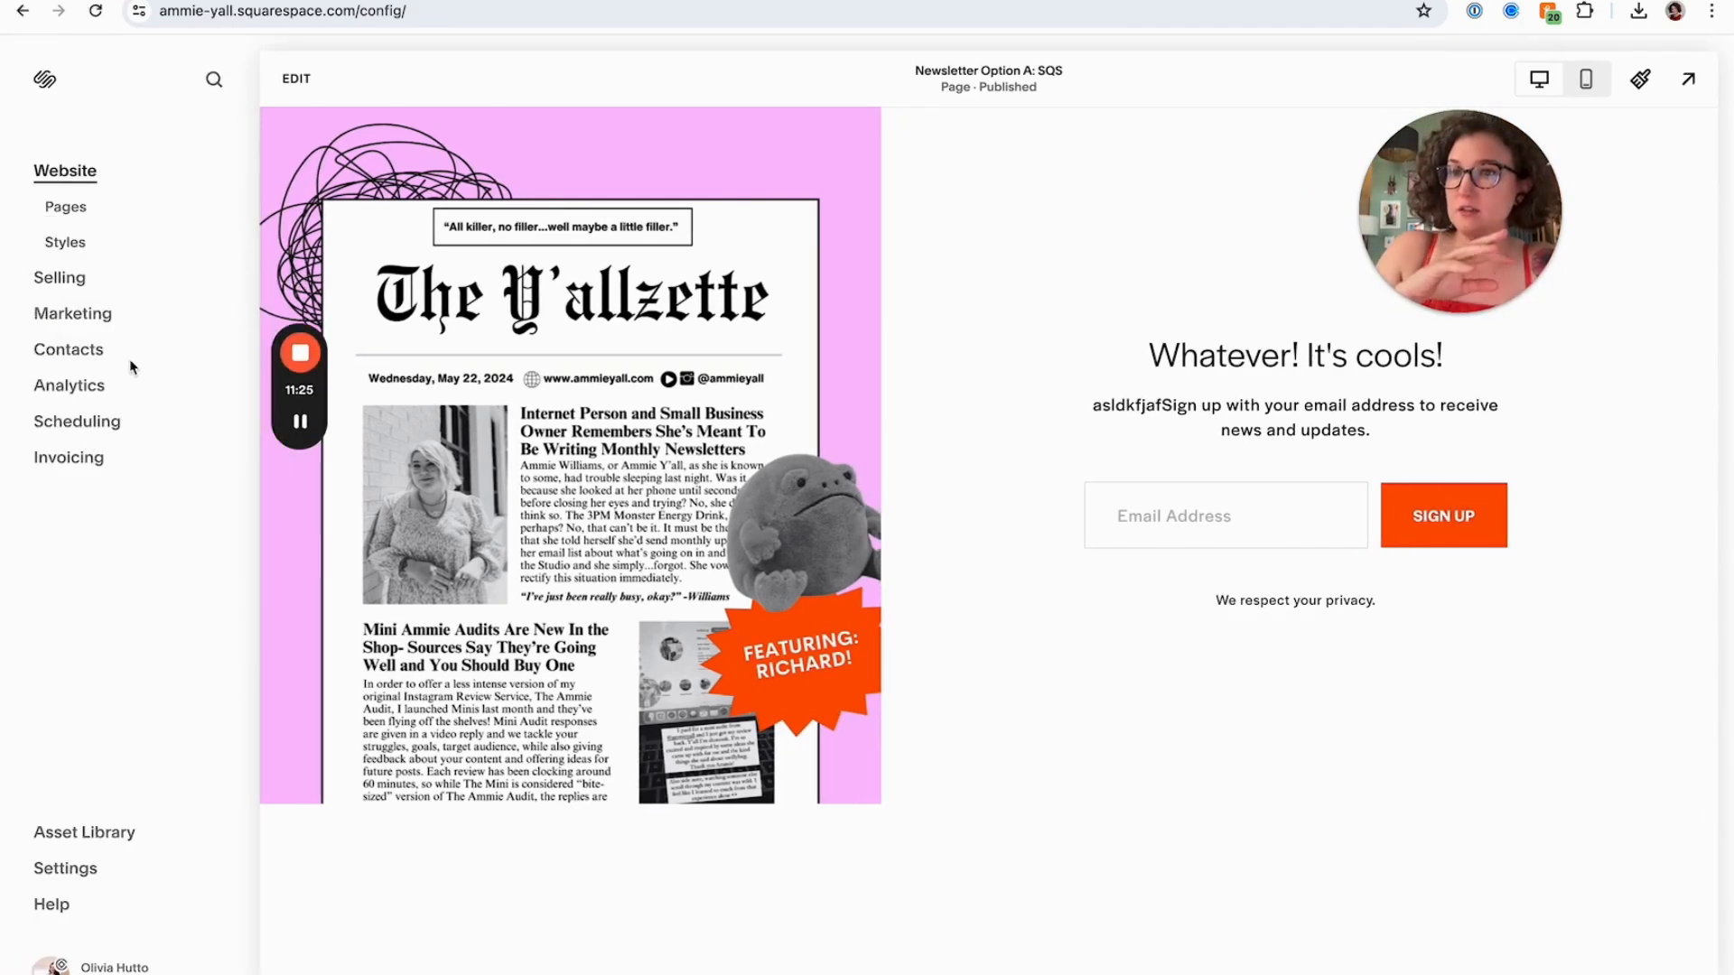
click(88, 318)
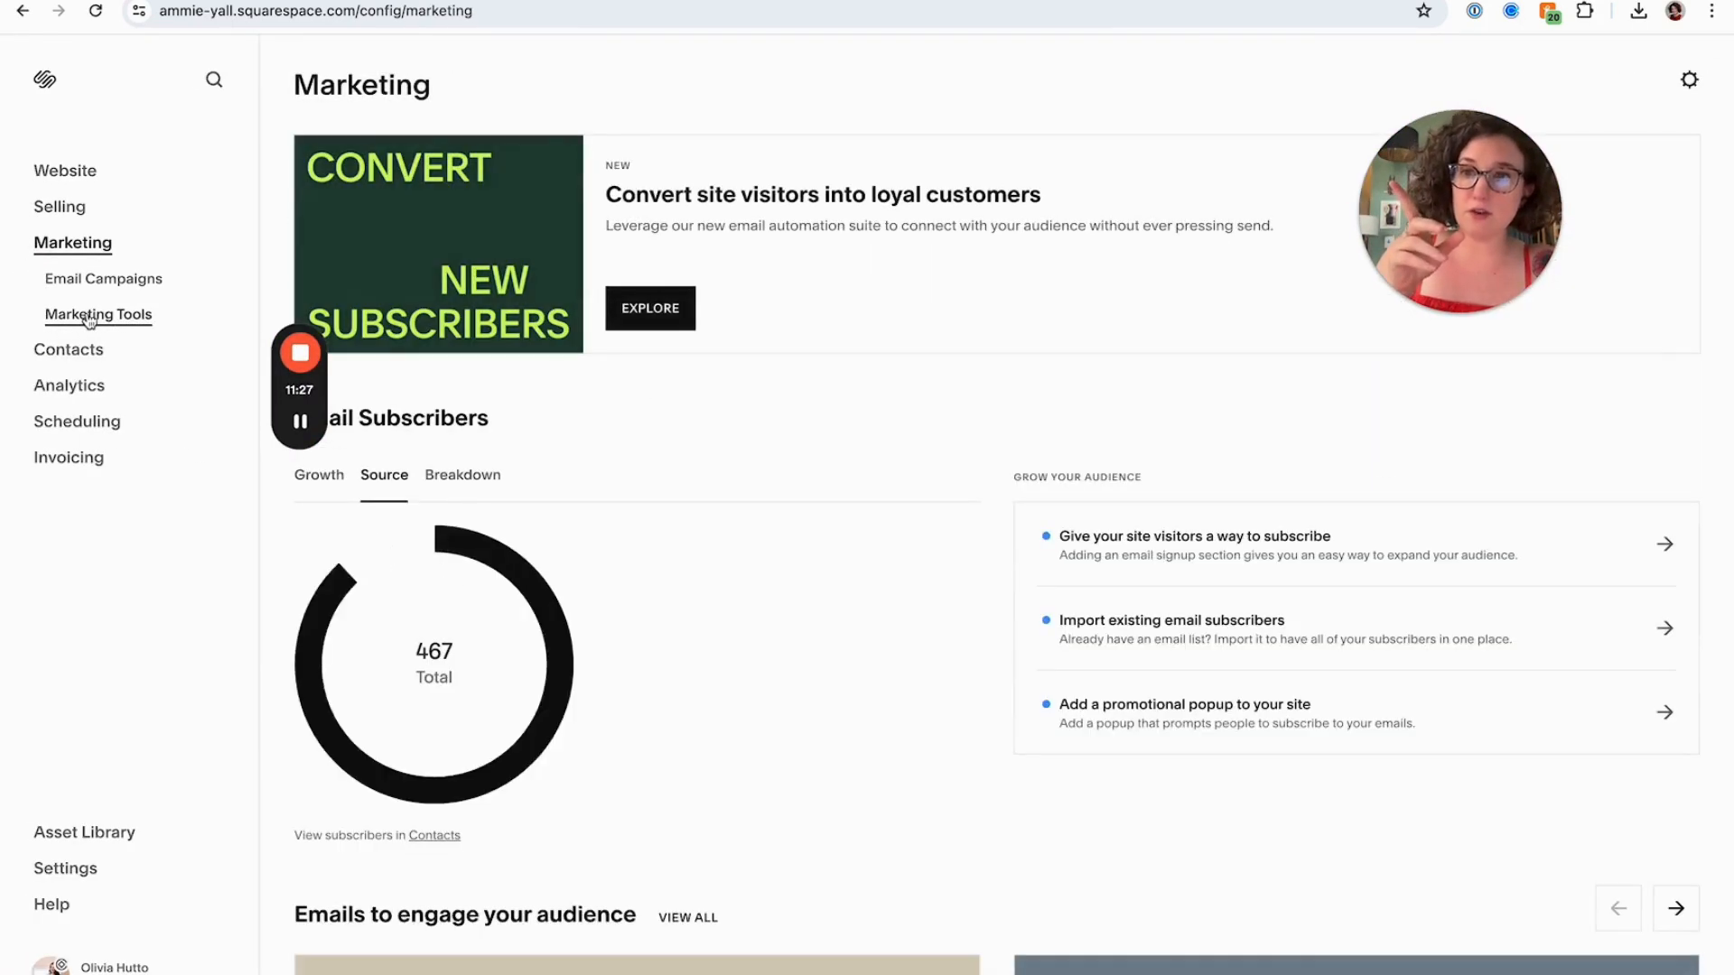
click(94, 283)
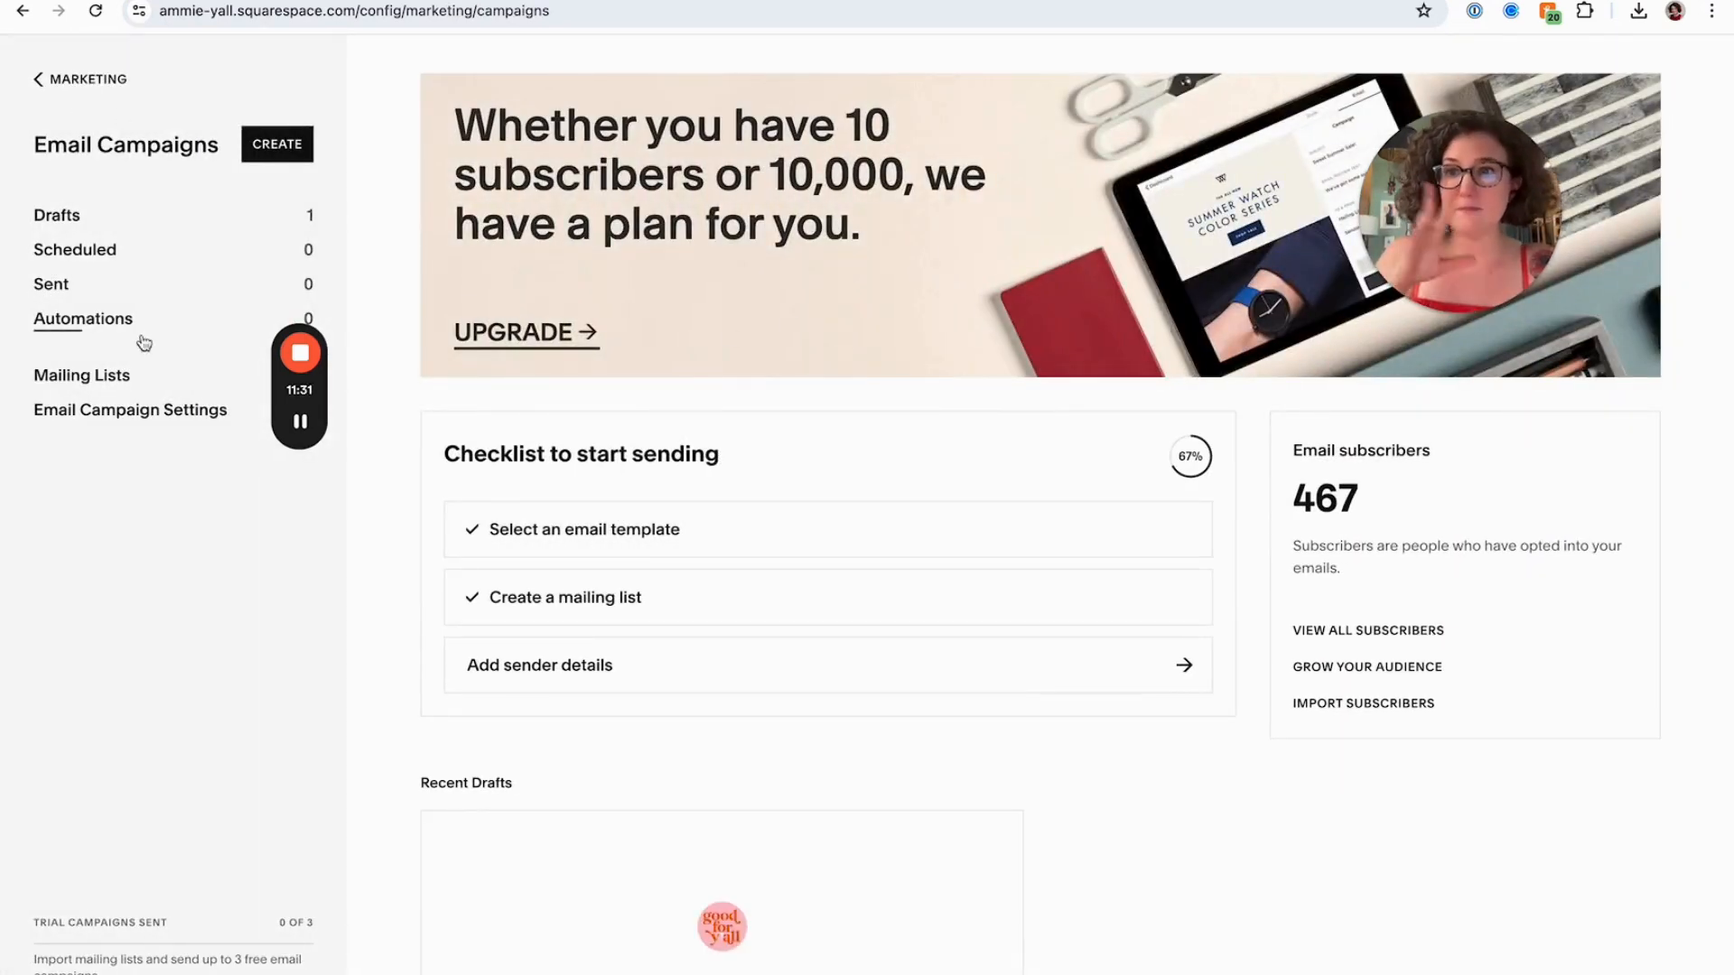
click(83, 79)
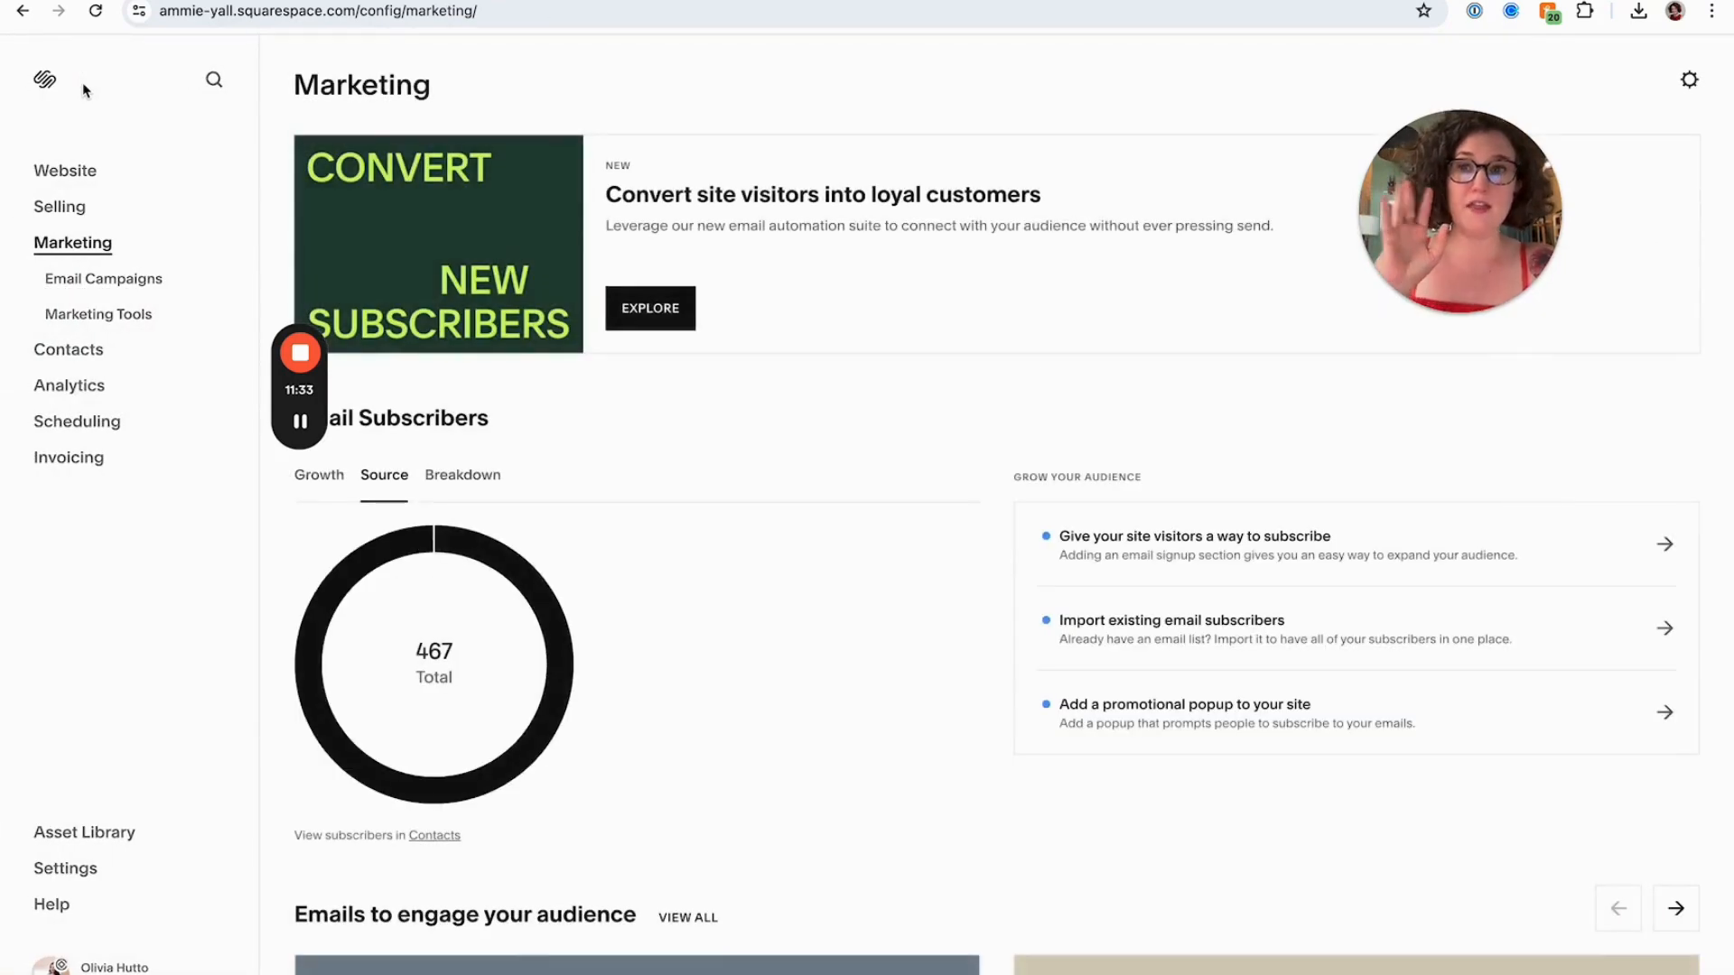
click(59, 174)
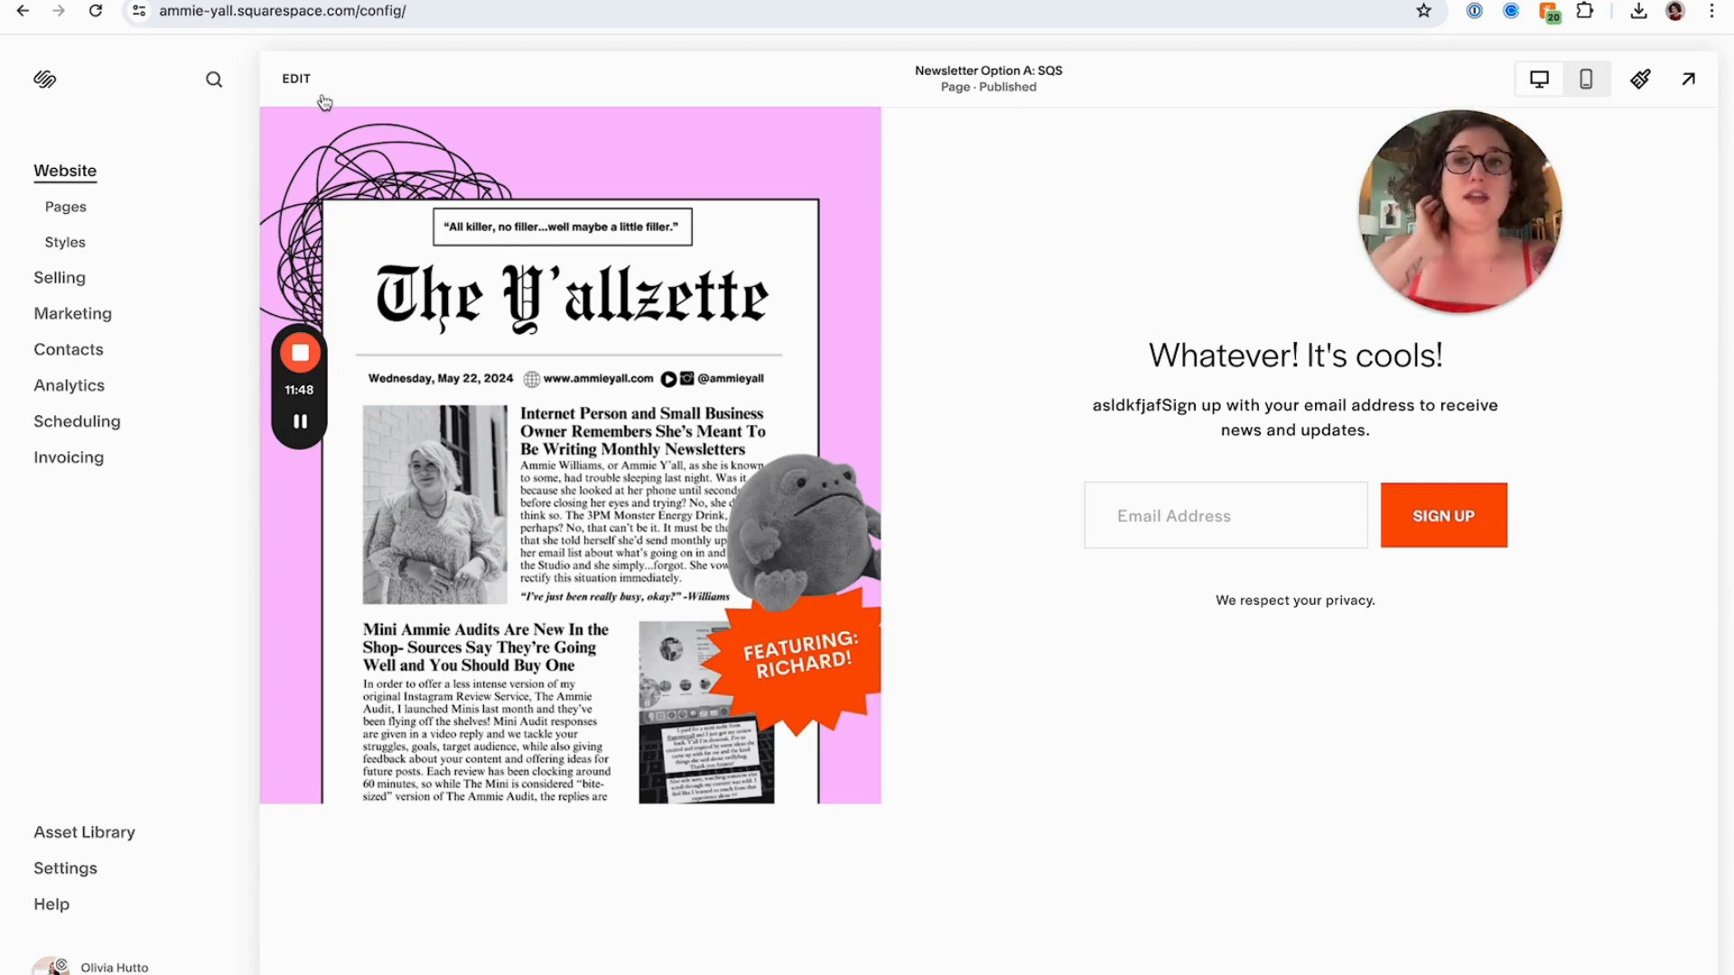
Enter the editor and delete the newsletter signup block beside the cover image
click(301, 78)
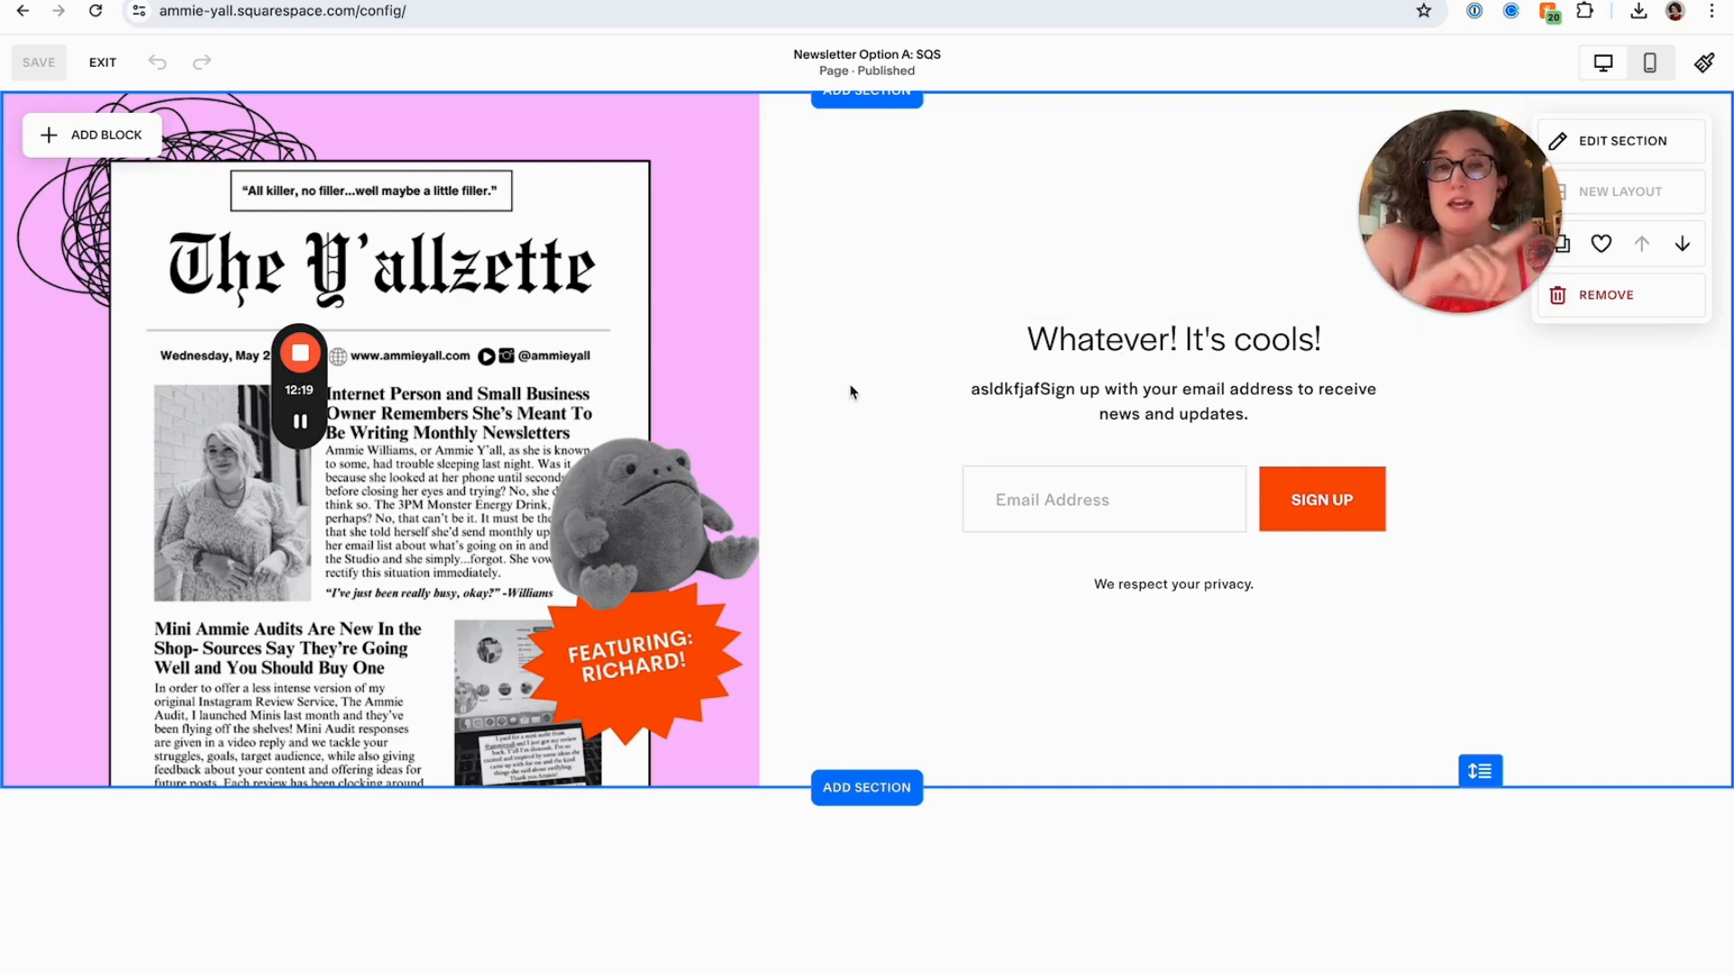
click(1002, 412)
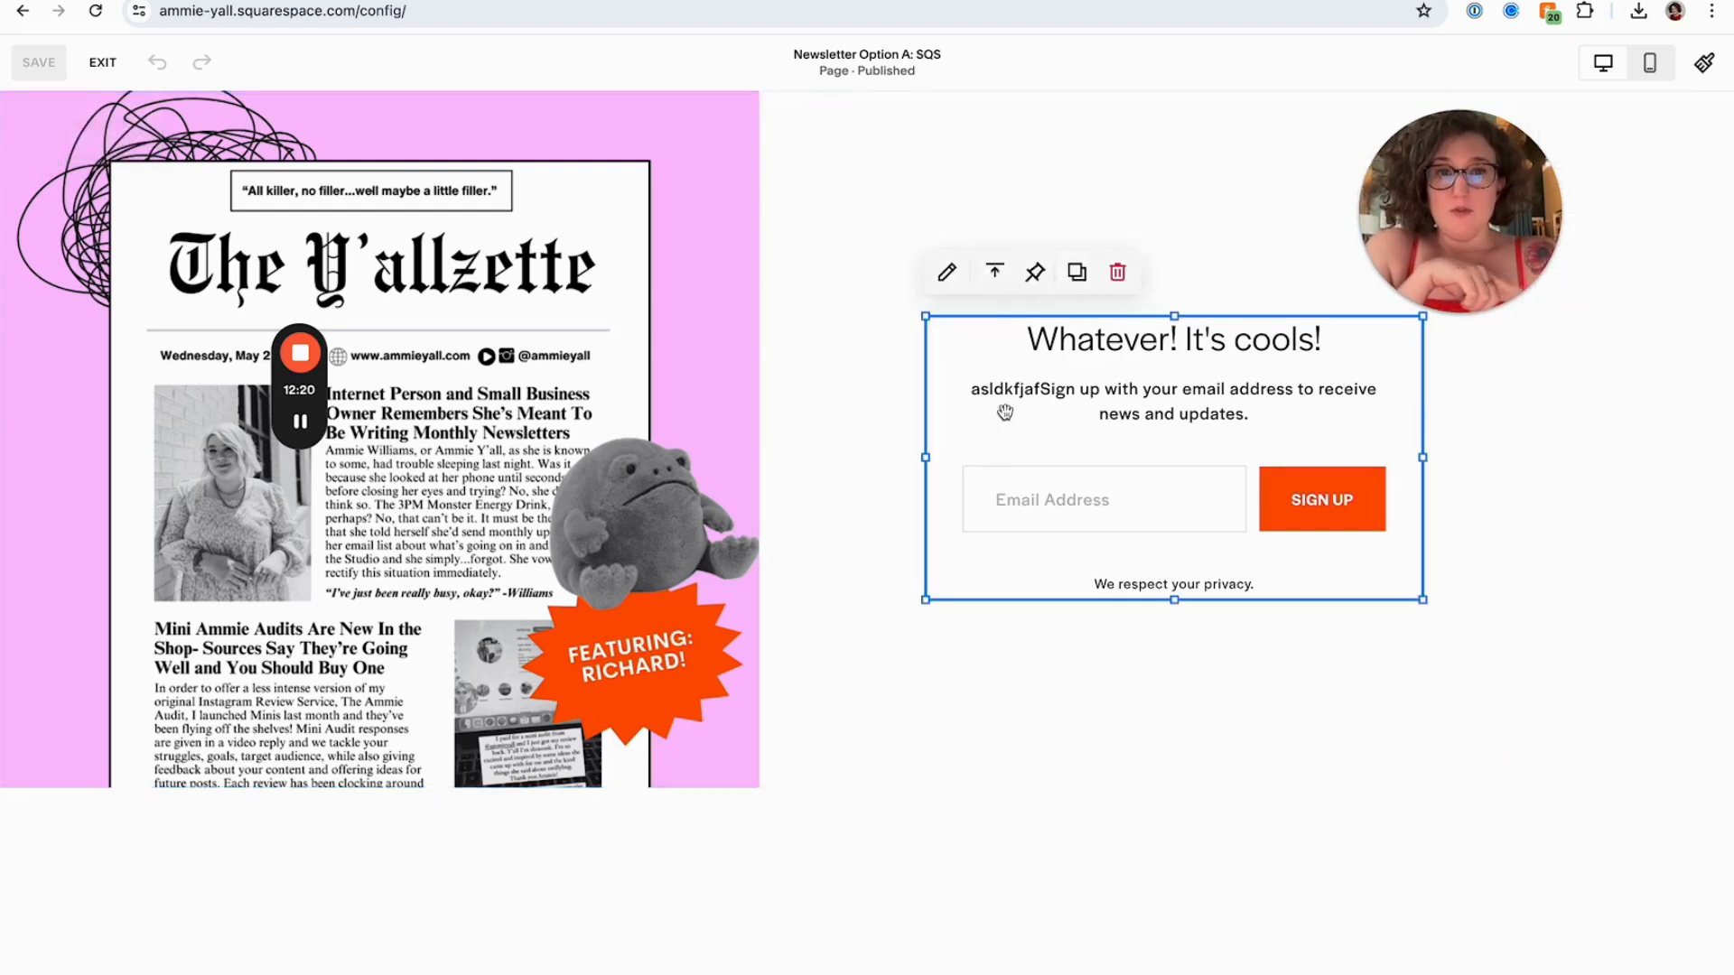
click(1118, 271)
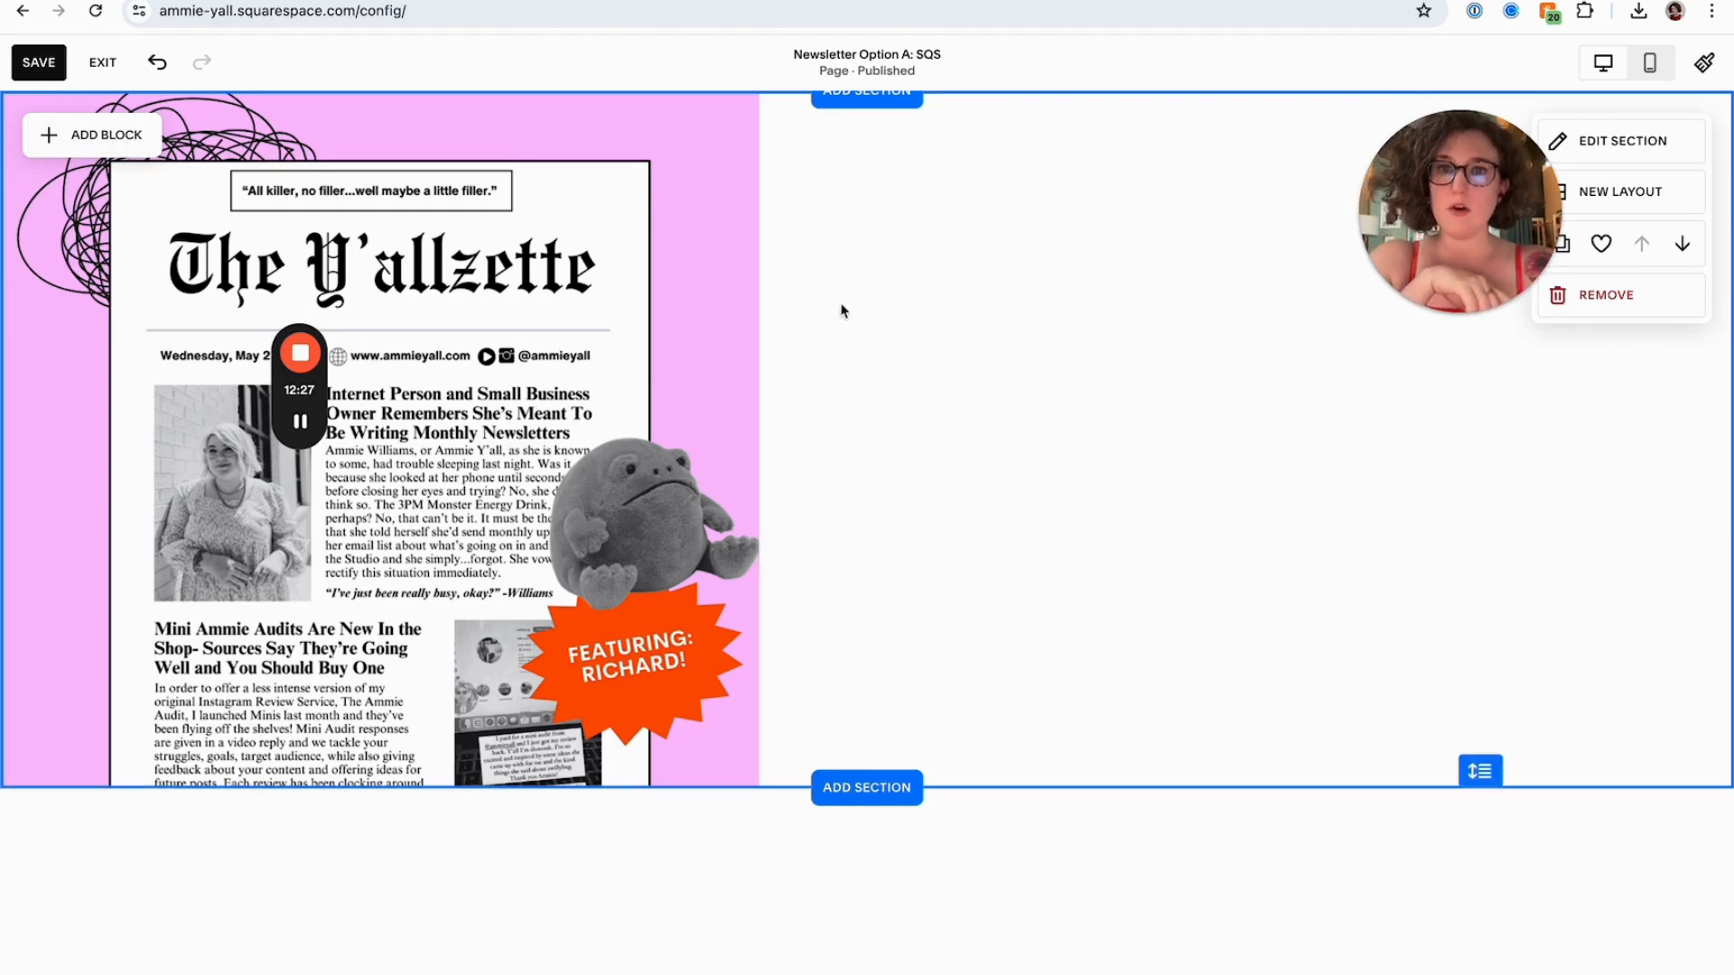
Add a Newsletter block and move it into the empty space beside the cover image
click(127, 145)
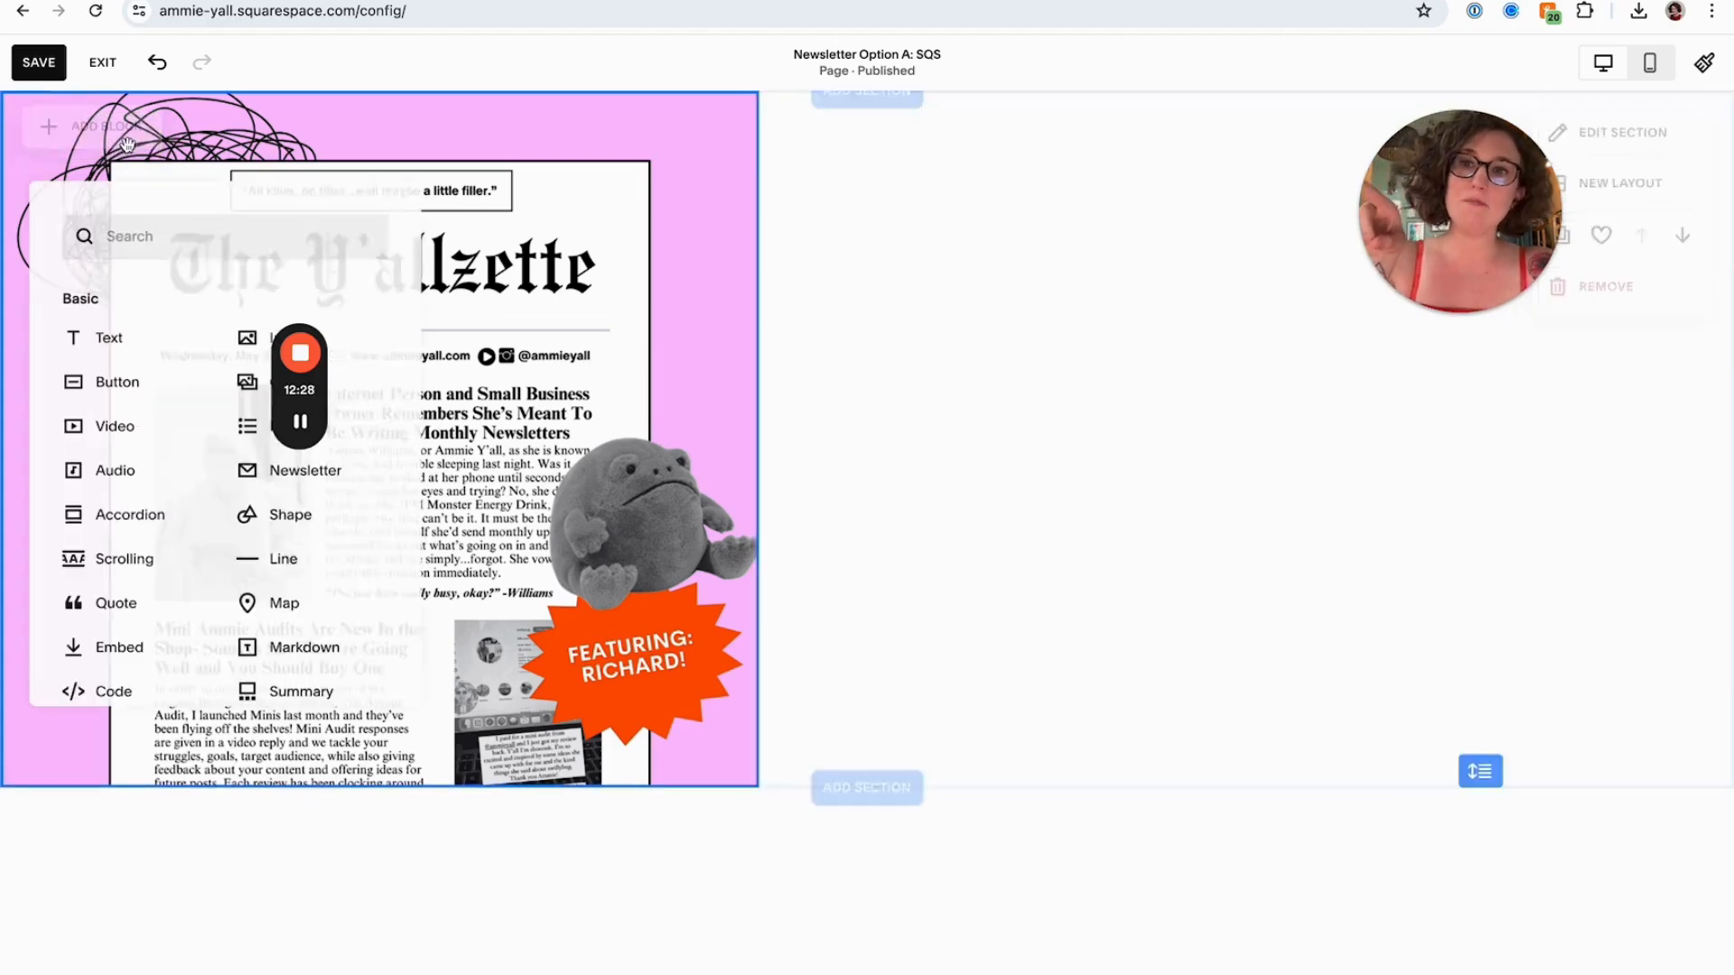
click(336, 492)
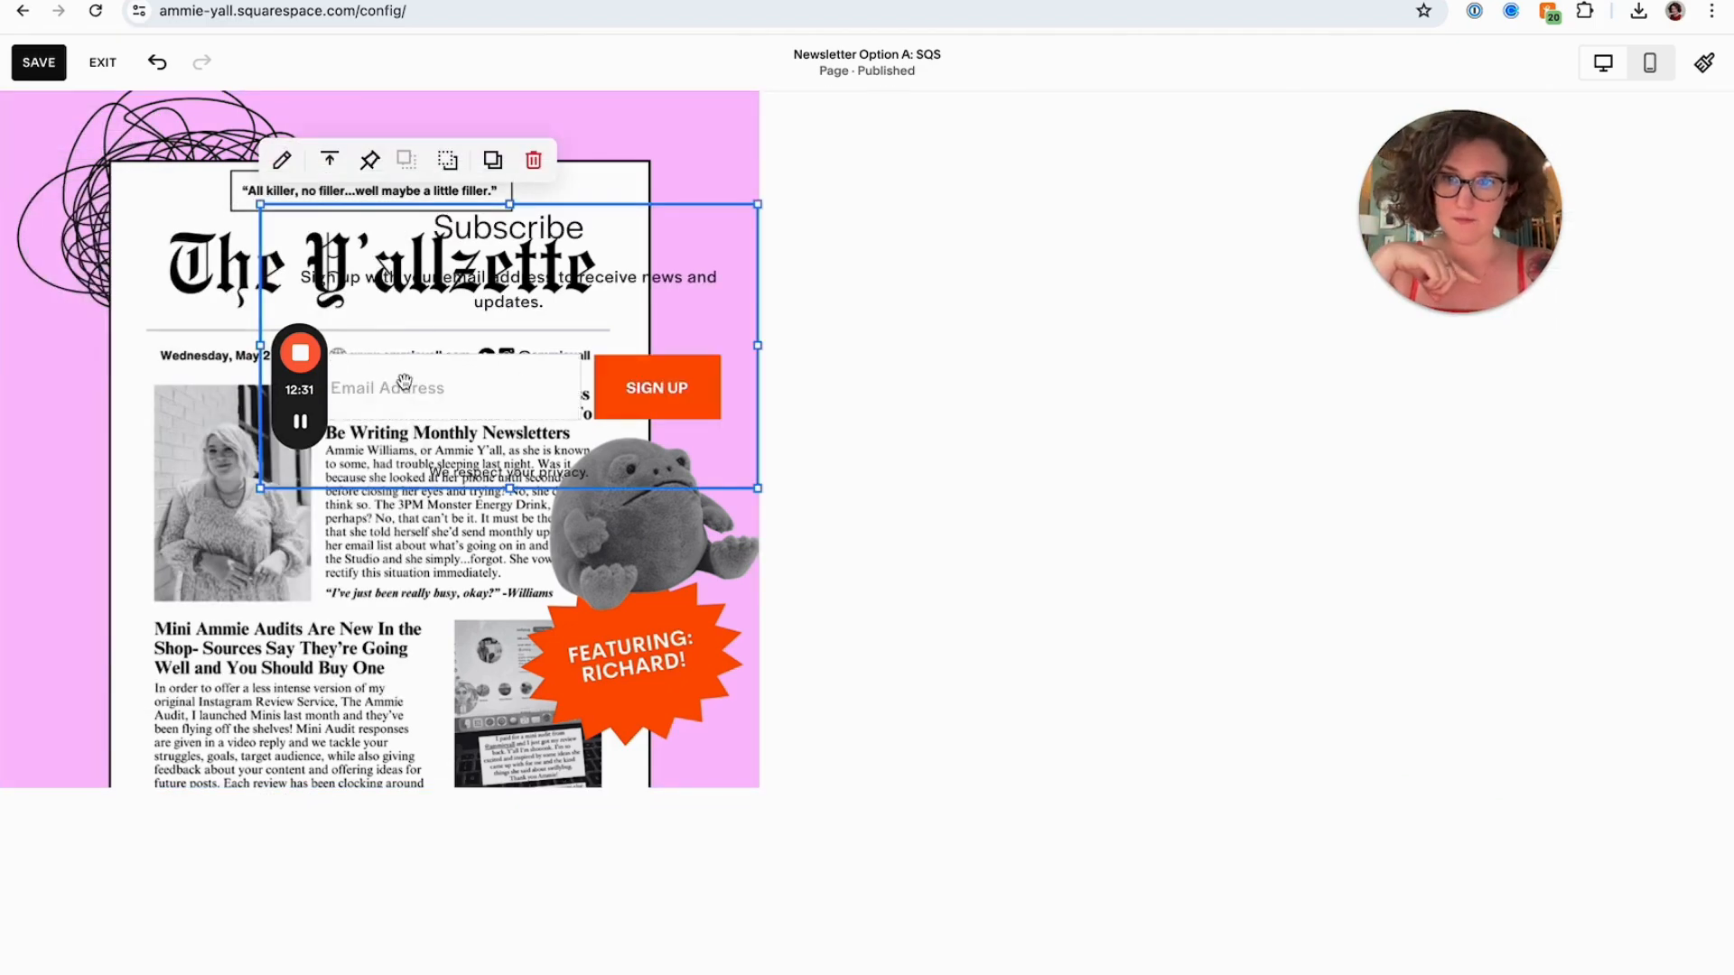
drag(418, 400, 981, 475)
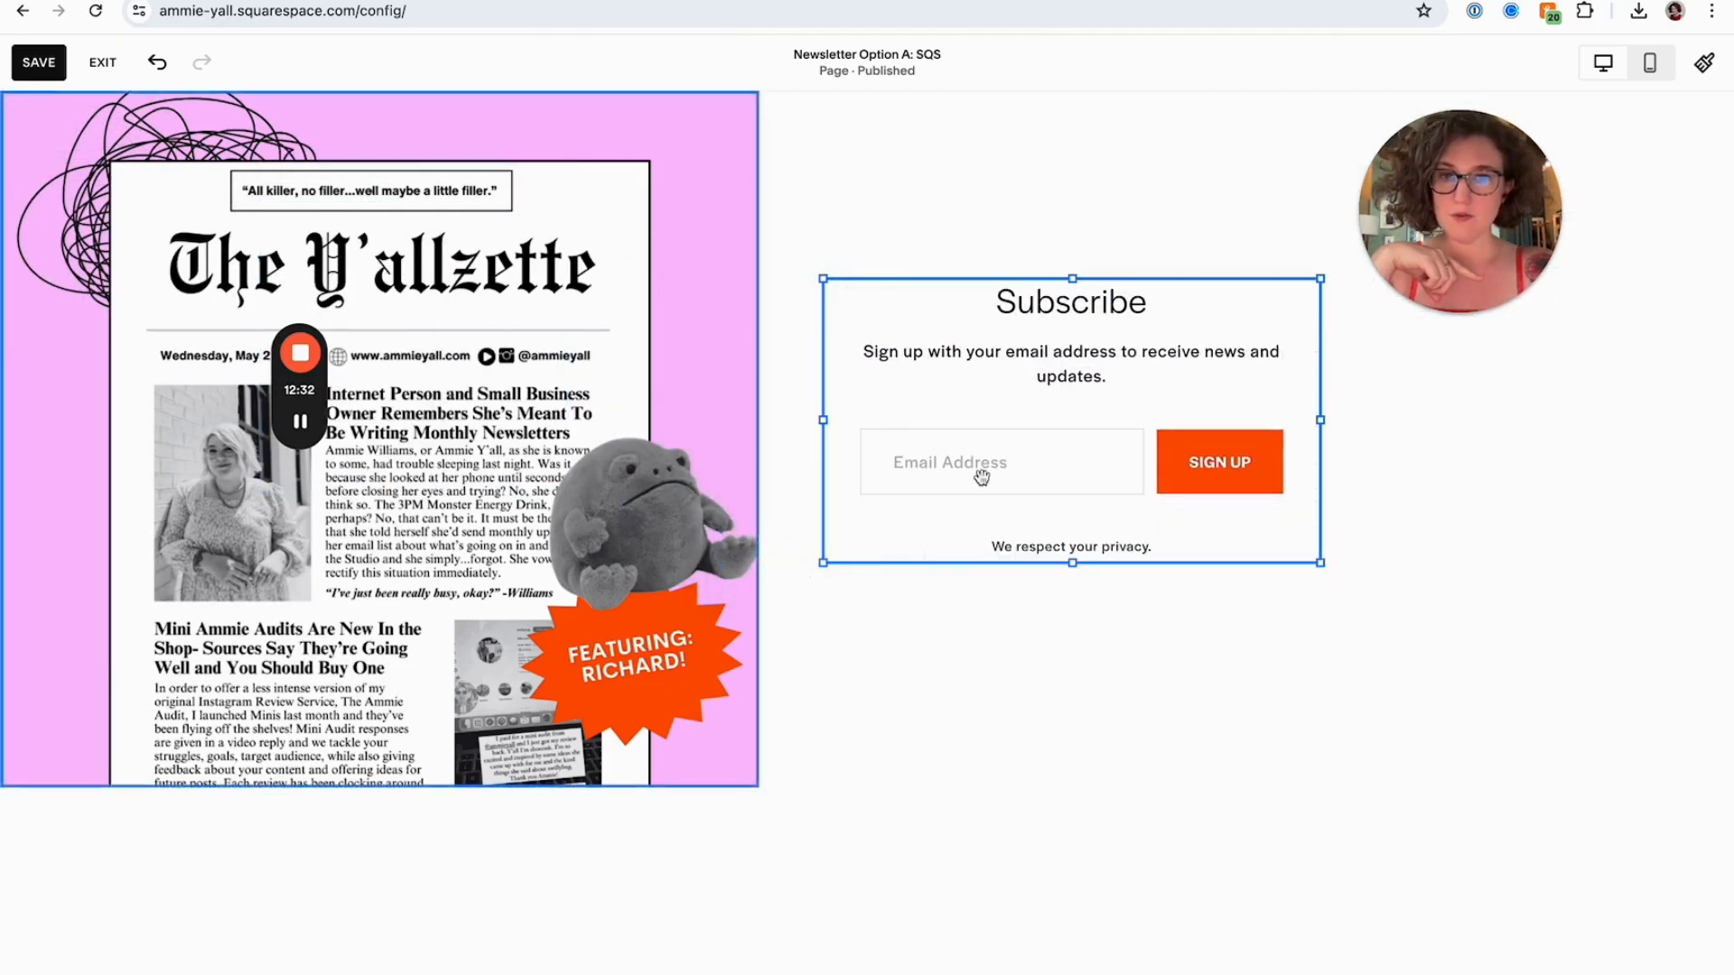
Open the newsletter block's storage settings and start connecting MailChimp as the storage option
double_click(964, 412)
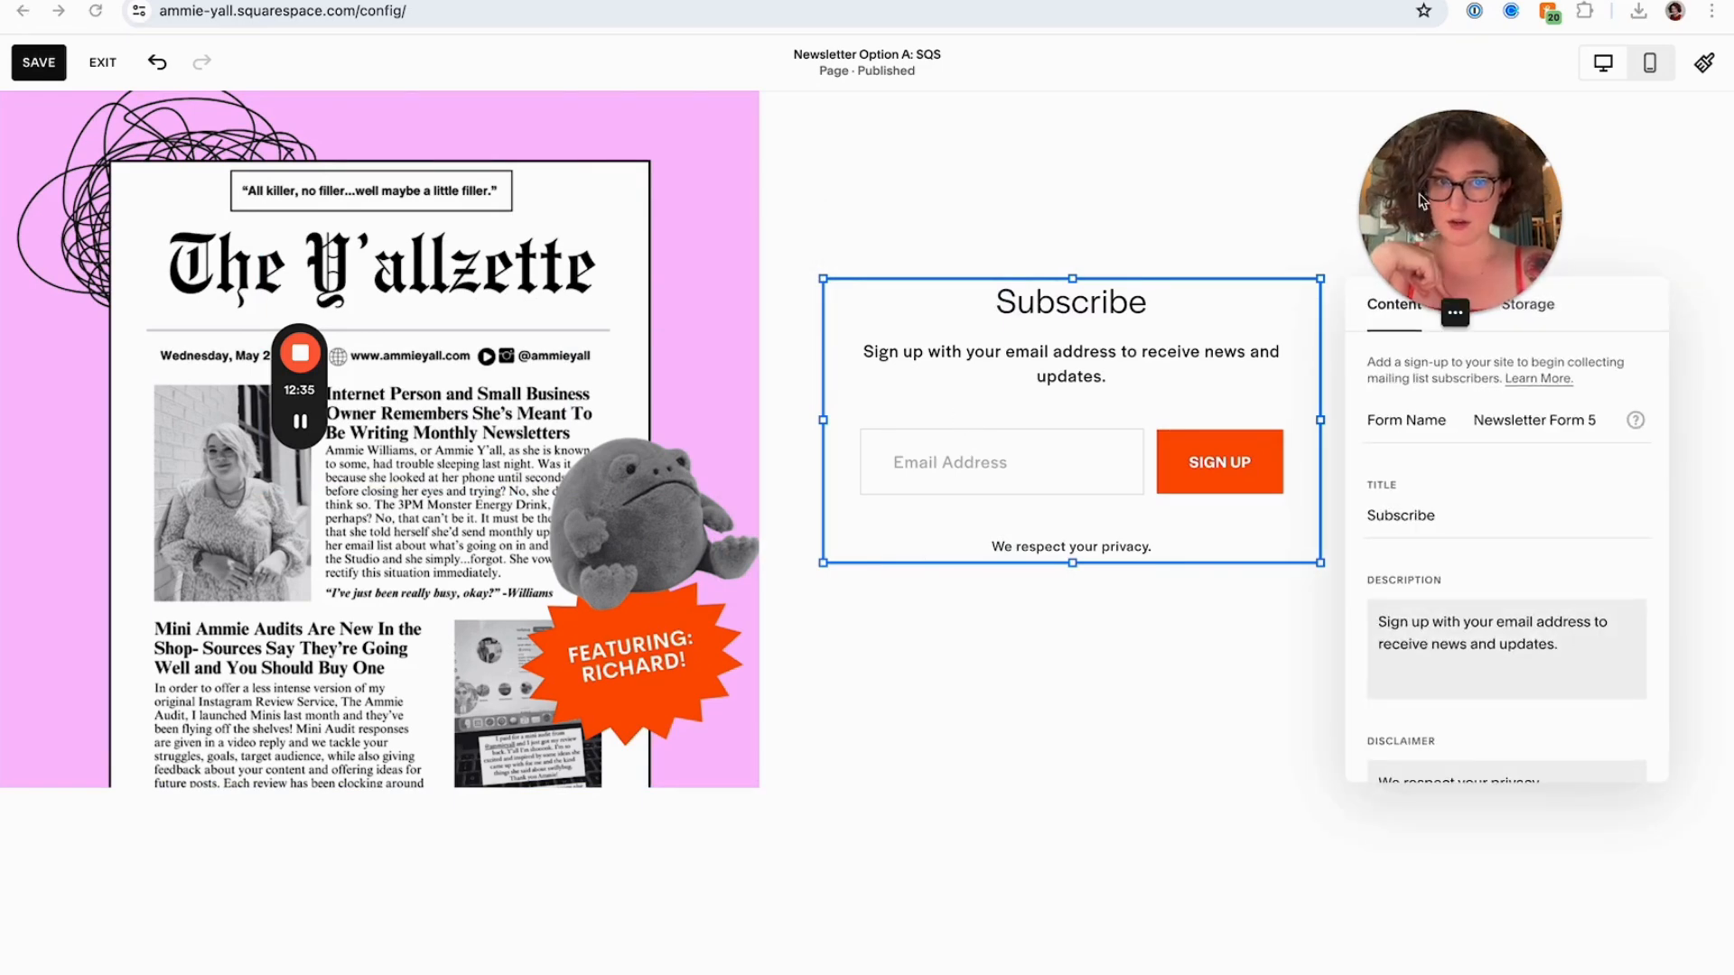
drag(1419, 200, 1524, 149)
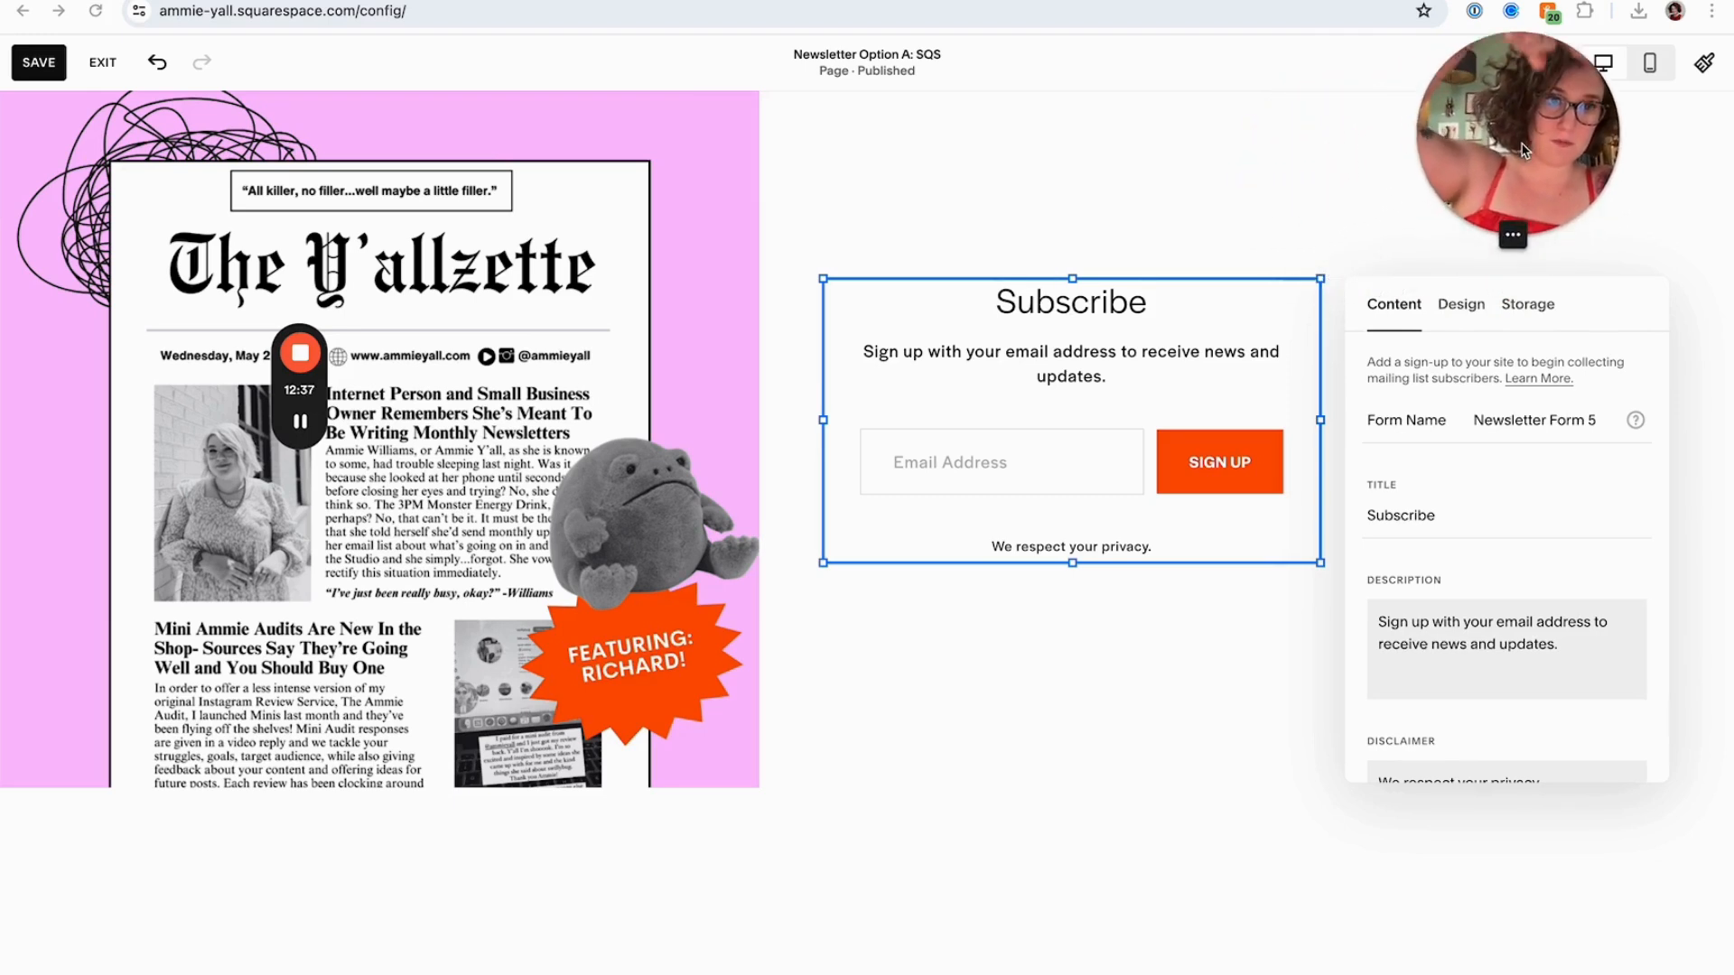
click(1527, 309)
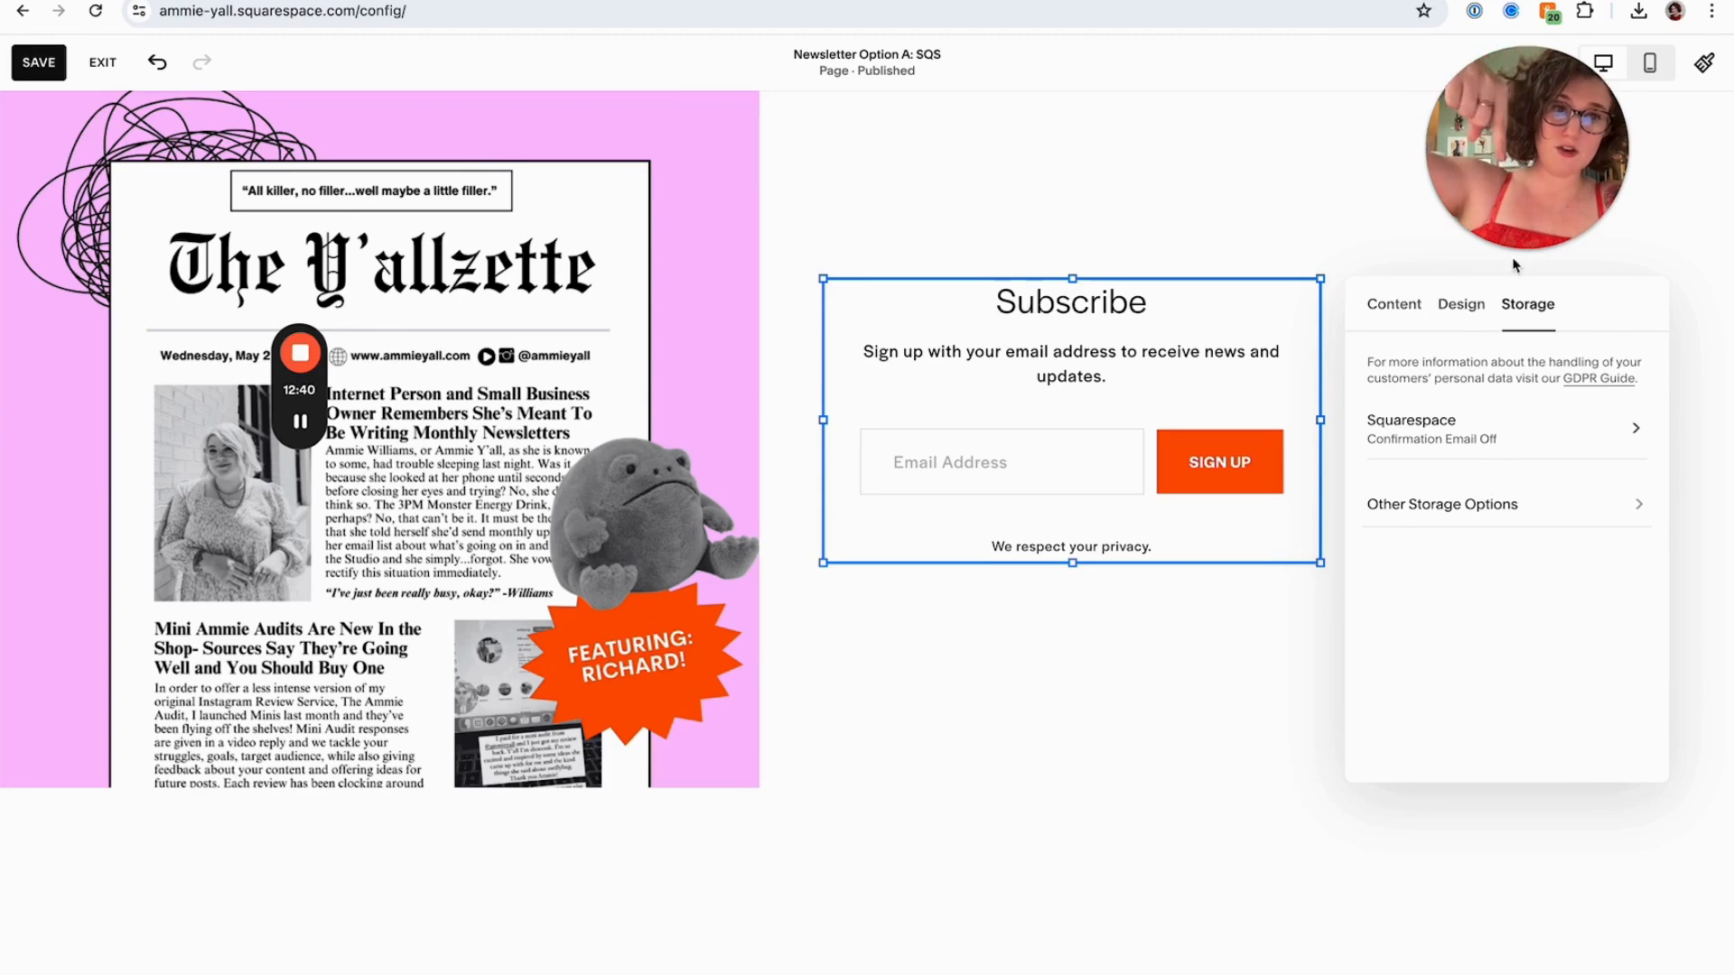
drag(1513, 236, 1129, 580)
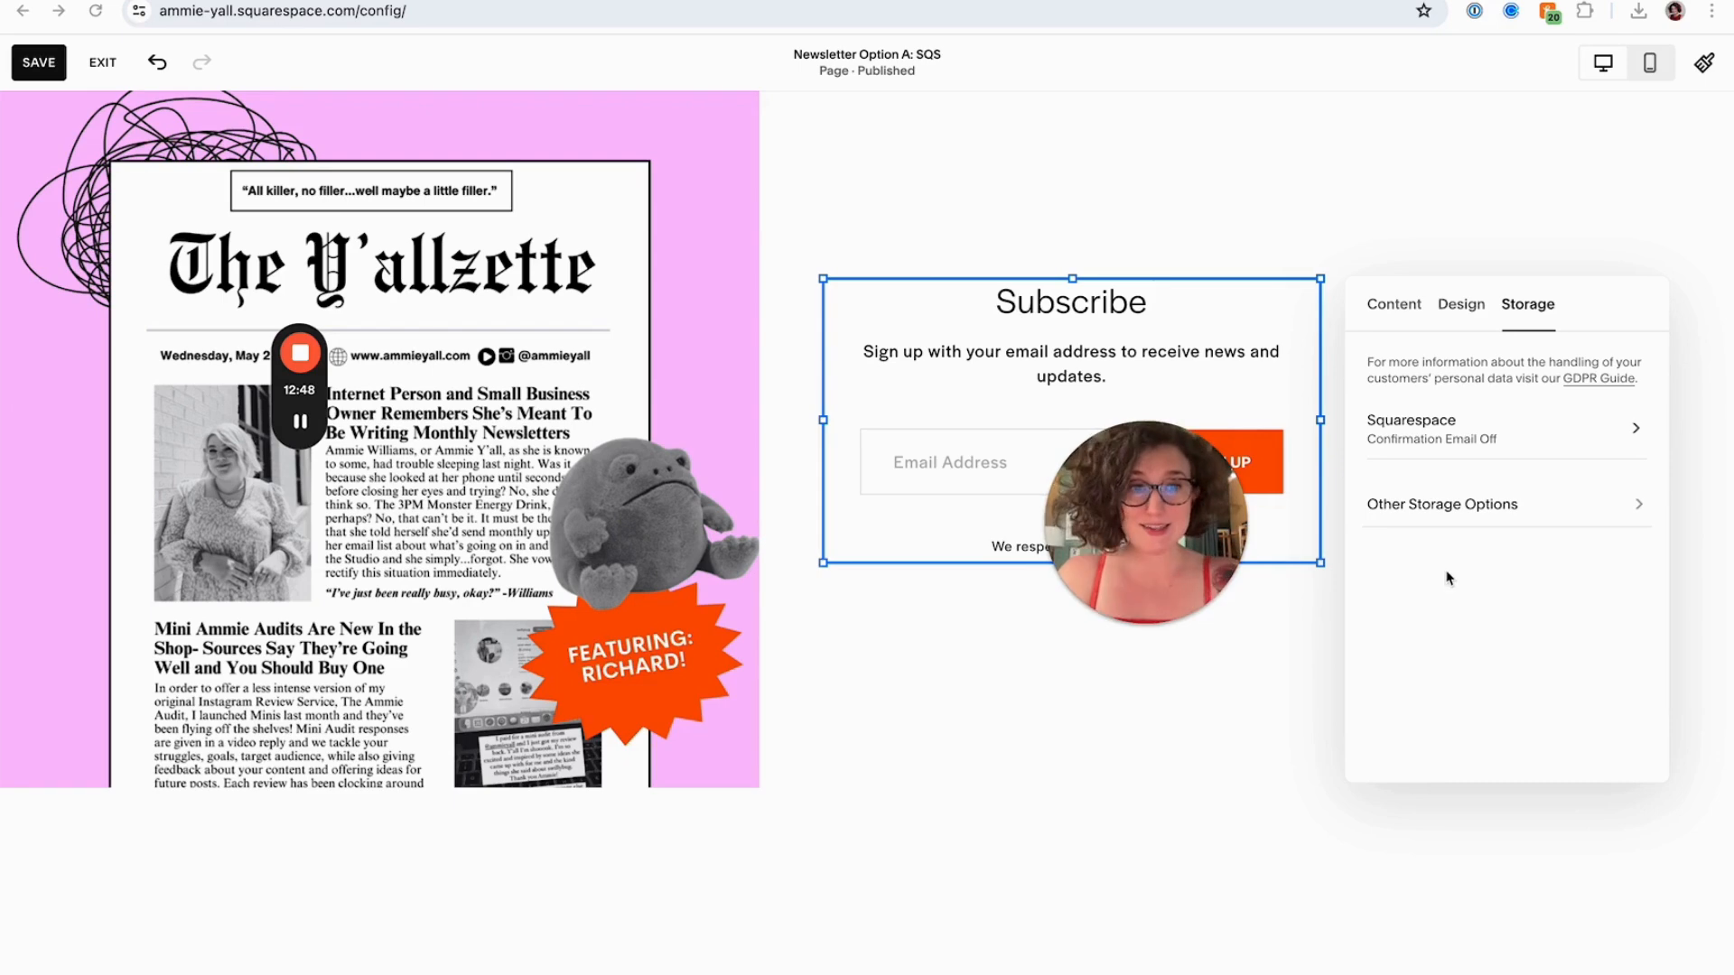
click(1423, 506)
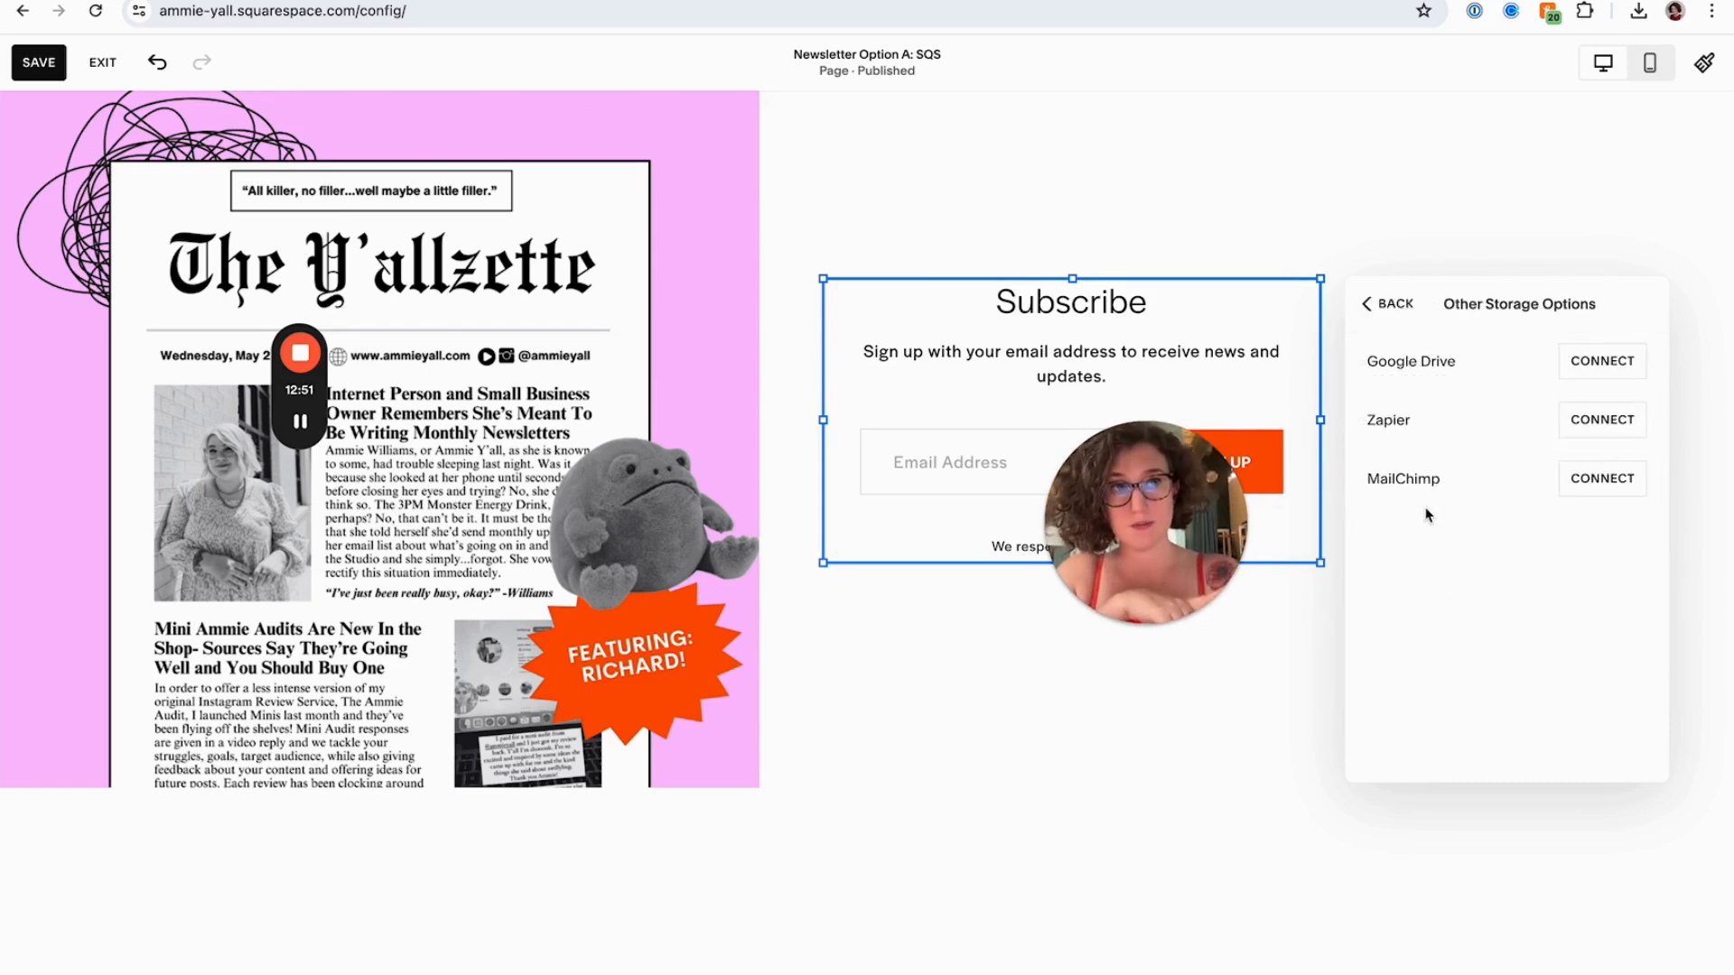
click(1580, 493)
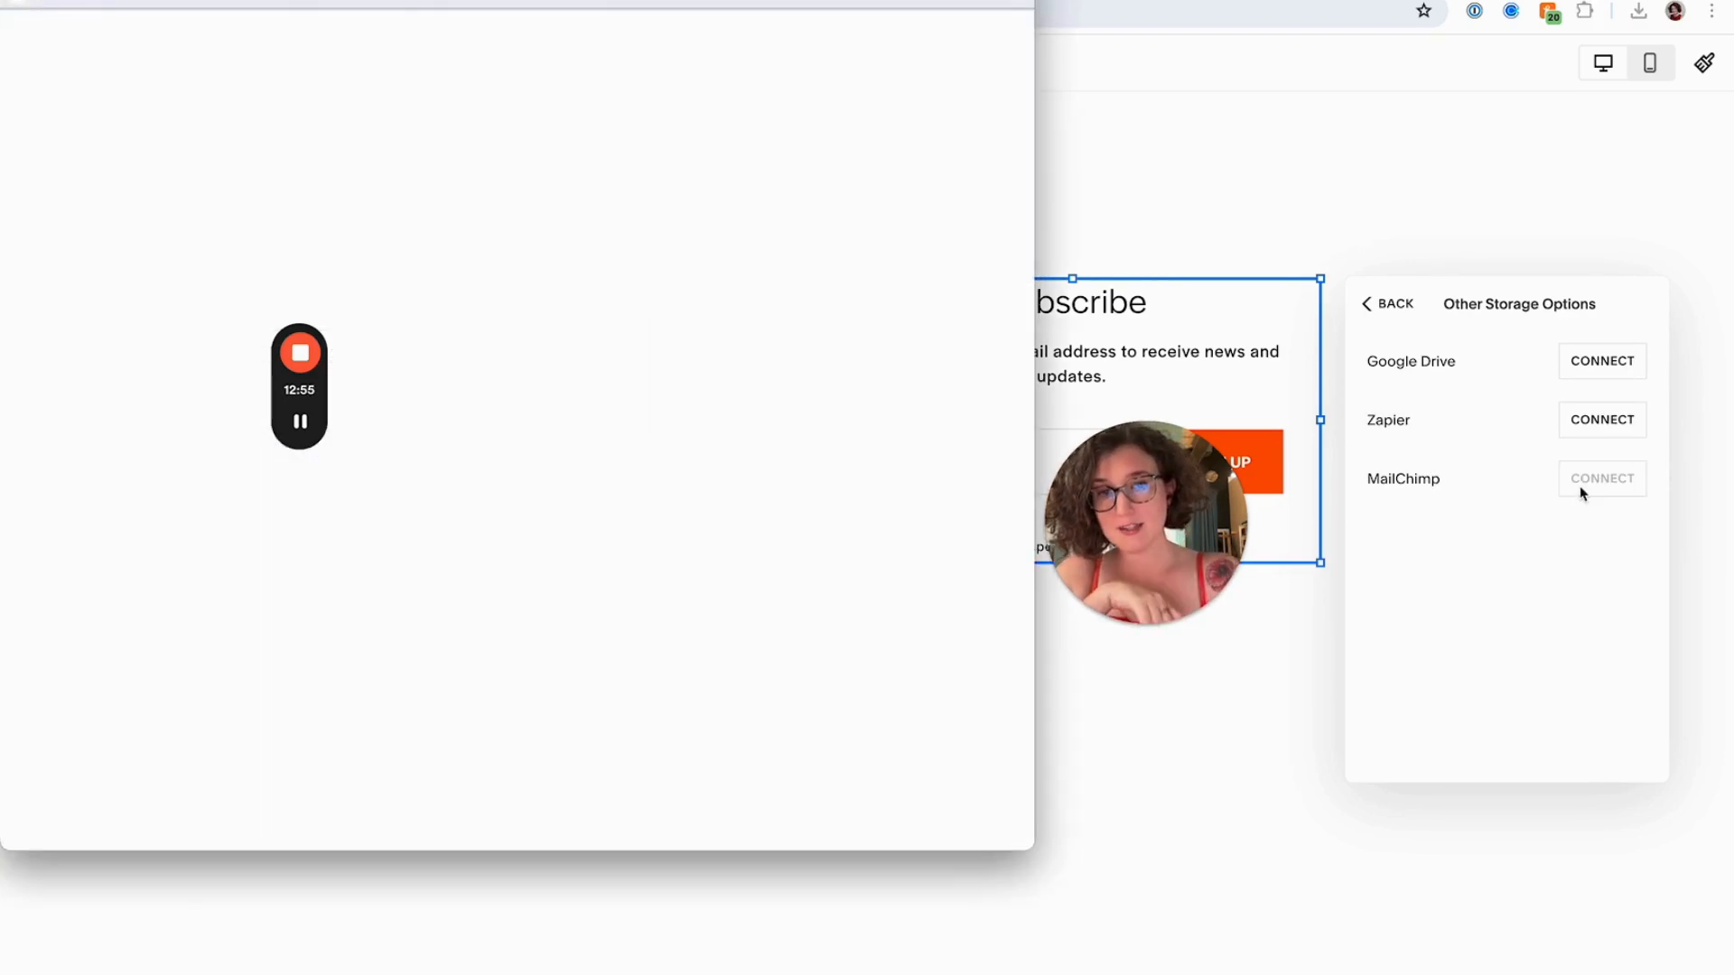
Log in to MailChimp with the saved account username and password, then authorize Squarespace
click(488, 359)
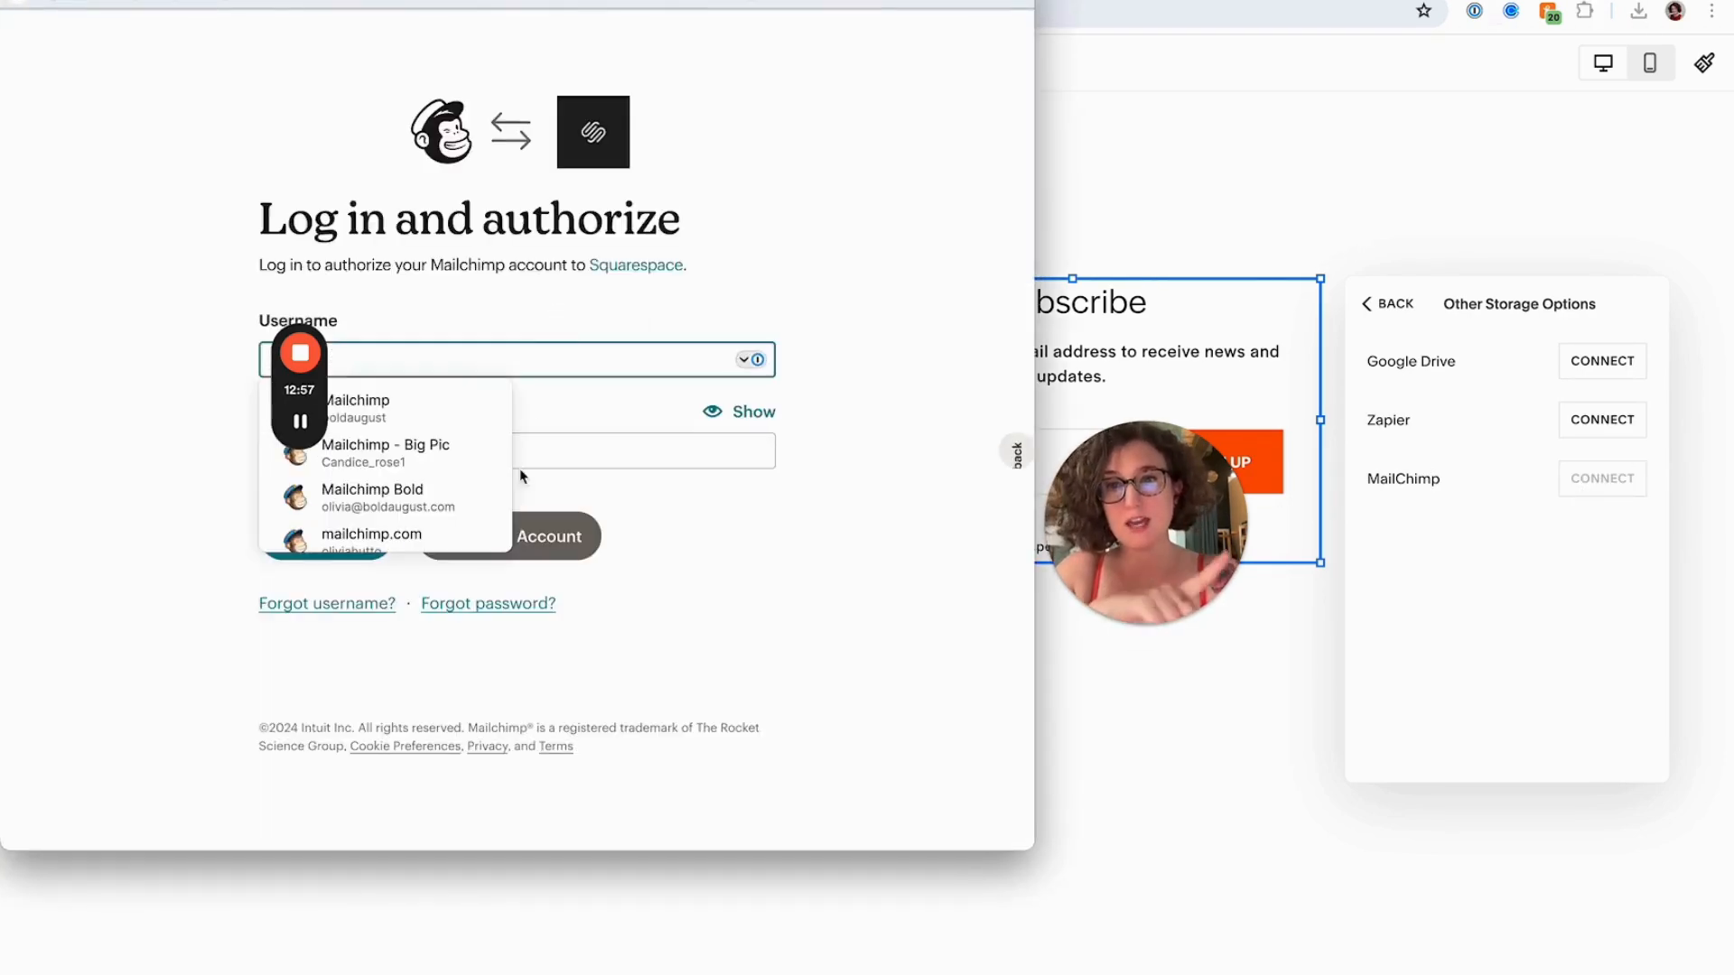
click(464, 410)
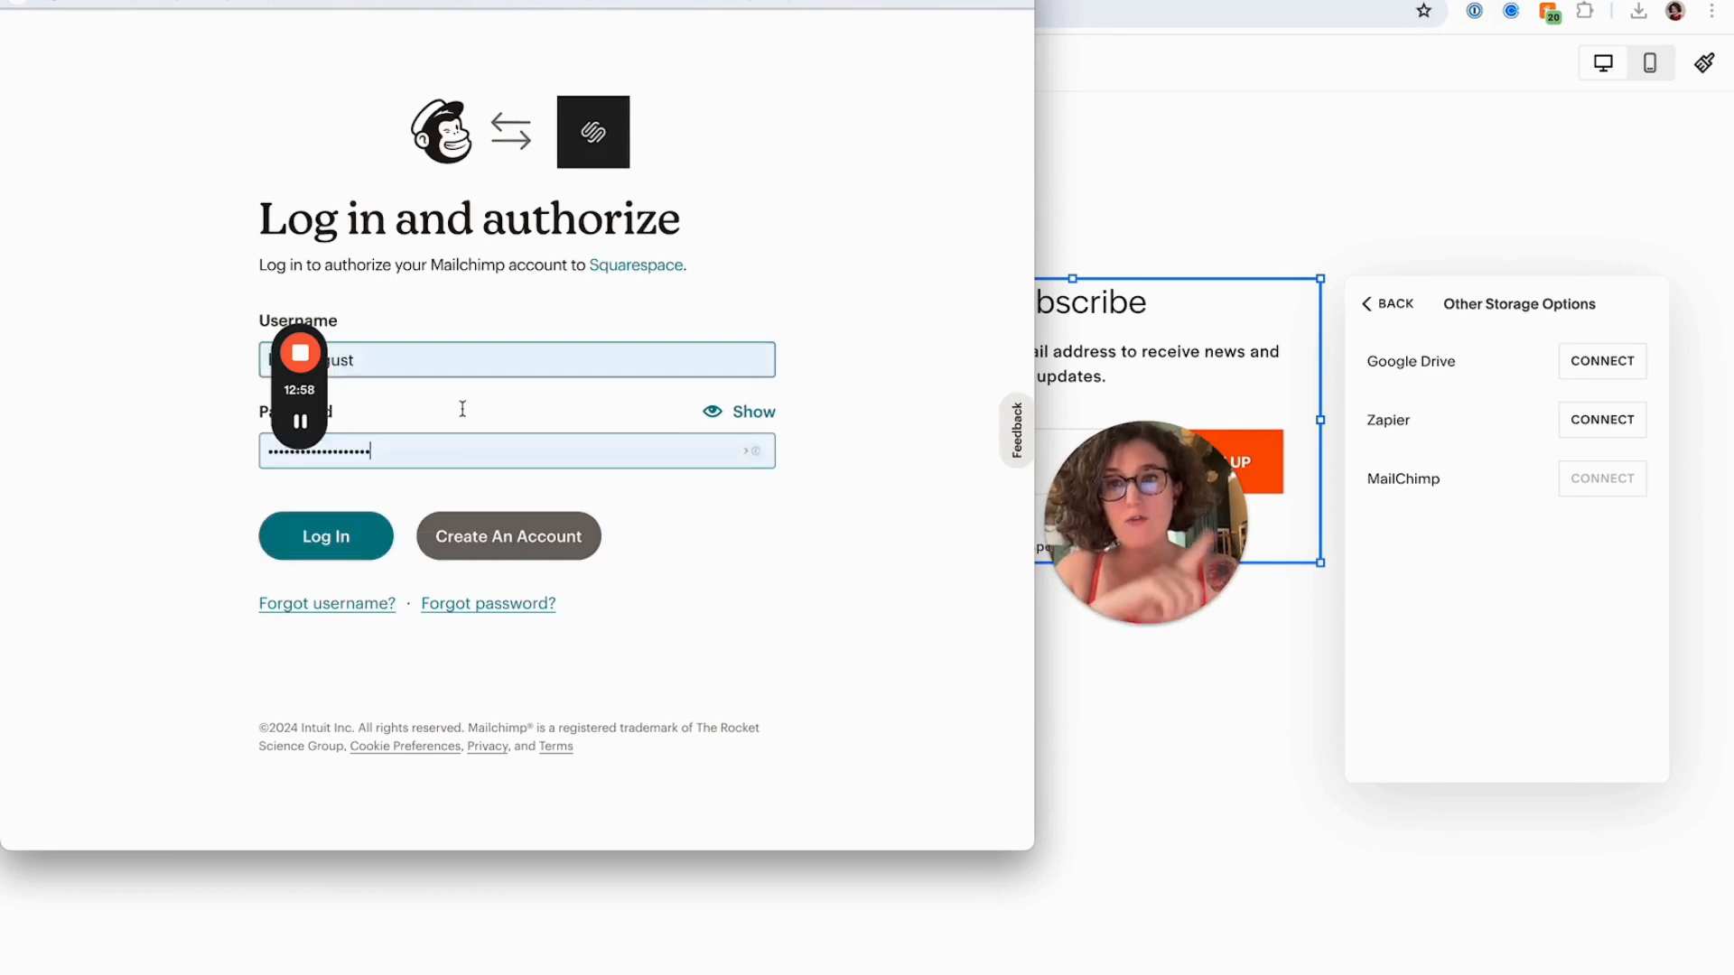
click(358, 543)
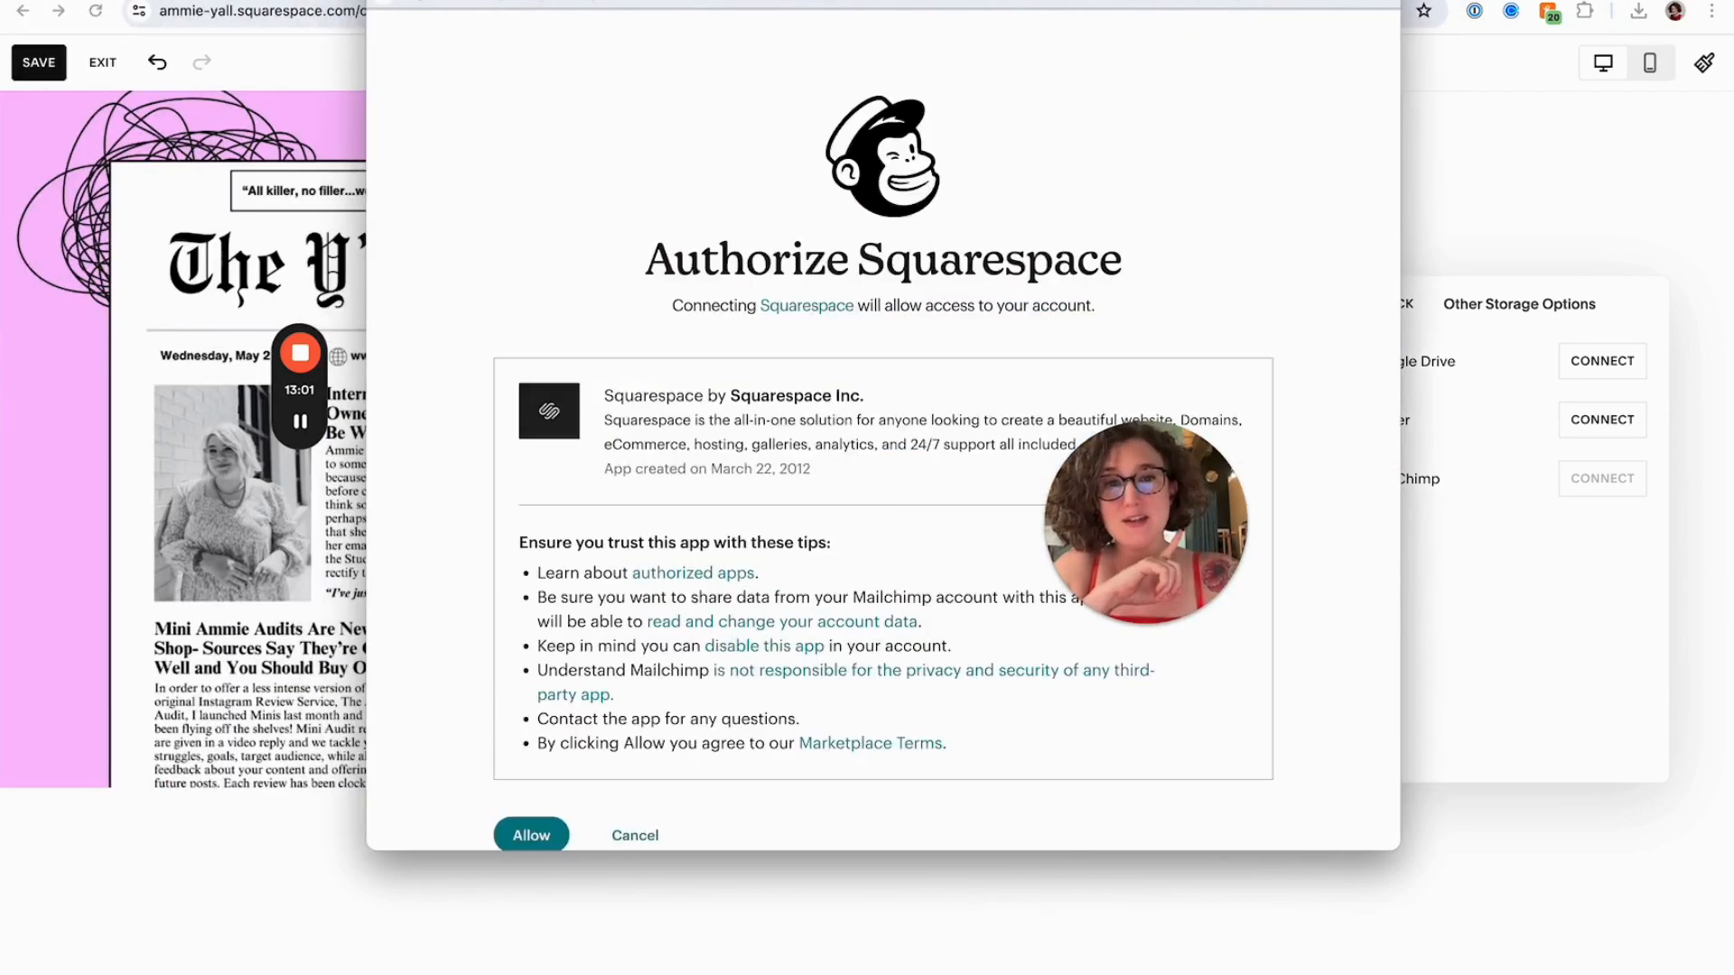
click(545, 779)
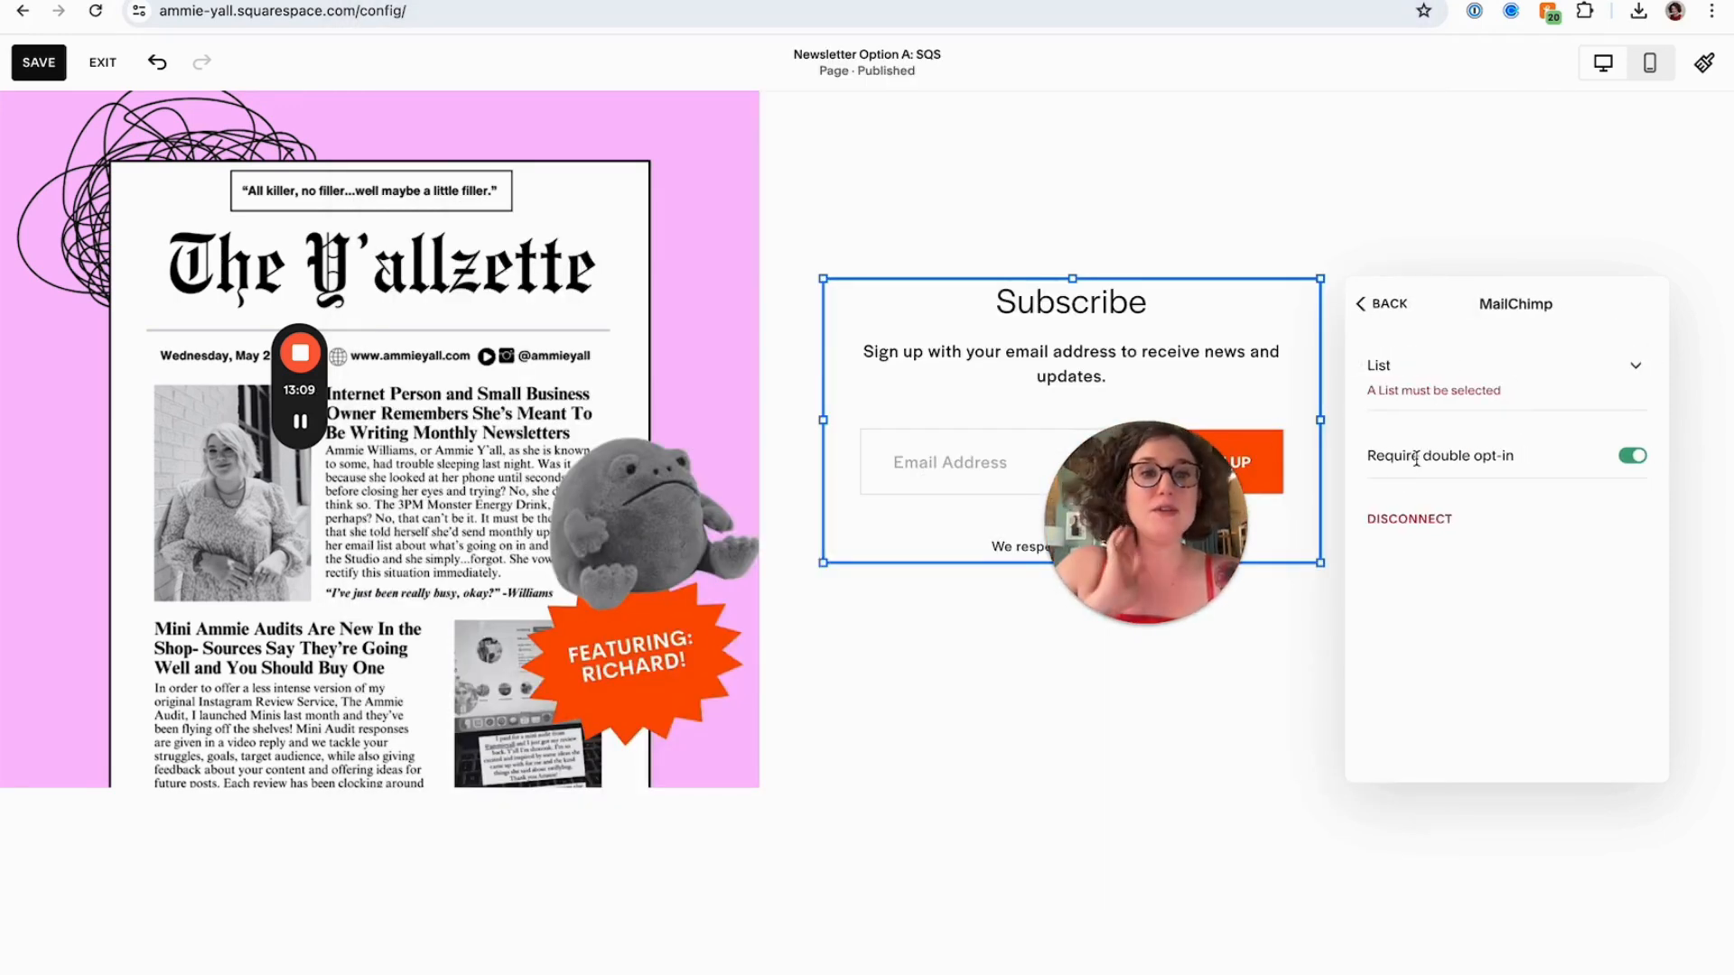
Select the Bold August Design Studio list for the MailChimp connection and return to the block settings
click(1441, 389)
click(1570, 401)
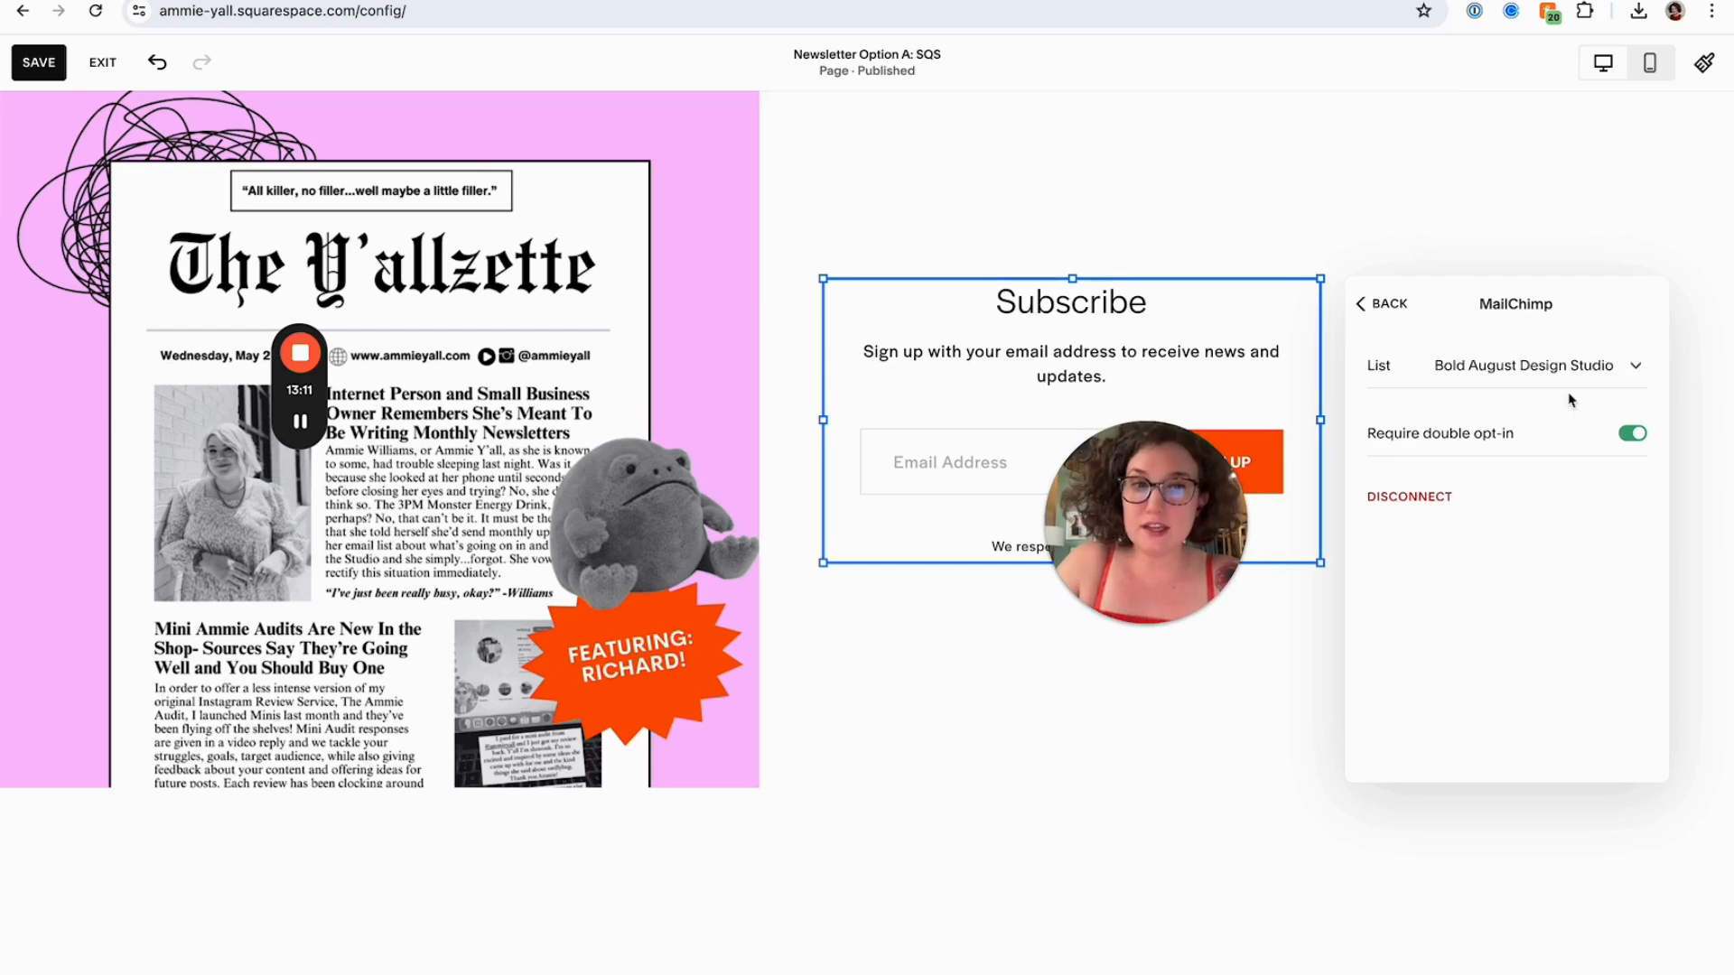
click(1391, 304)
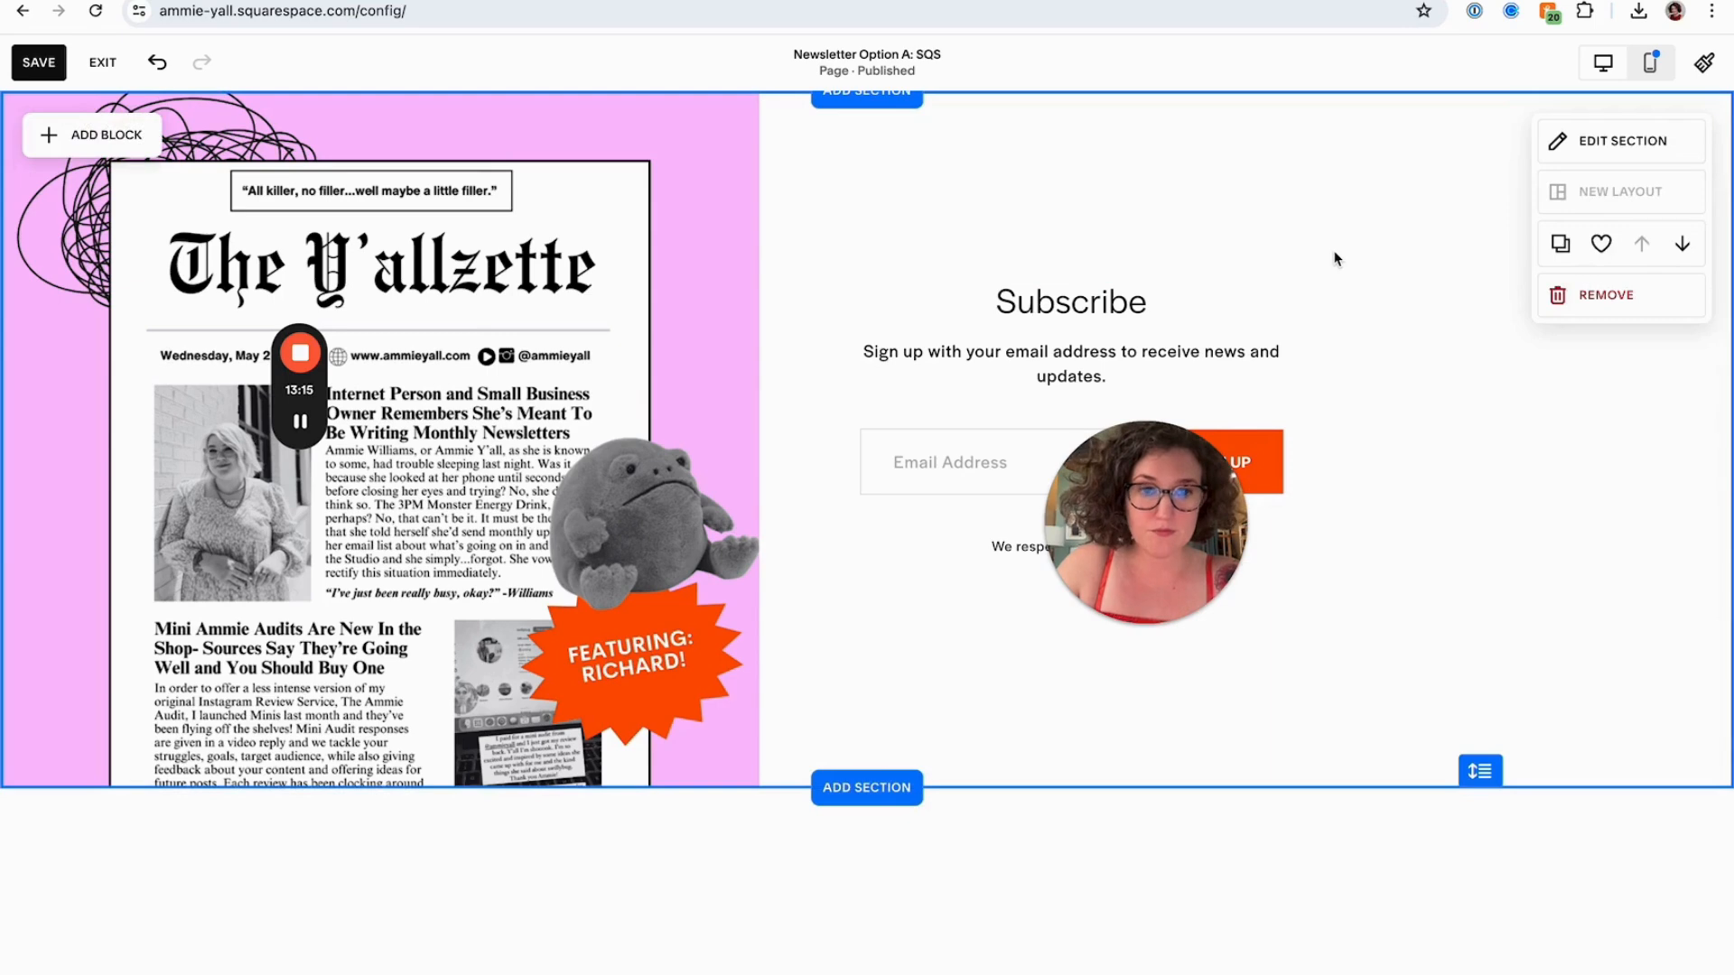
Change the form's title to "Hey y'all sillies!" and its description to "What up!"
click(1296, 313)
double_click(998, 325)
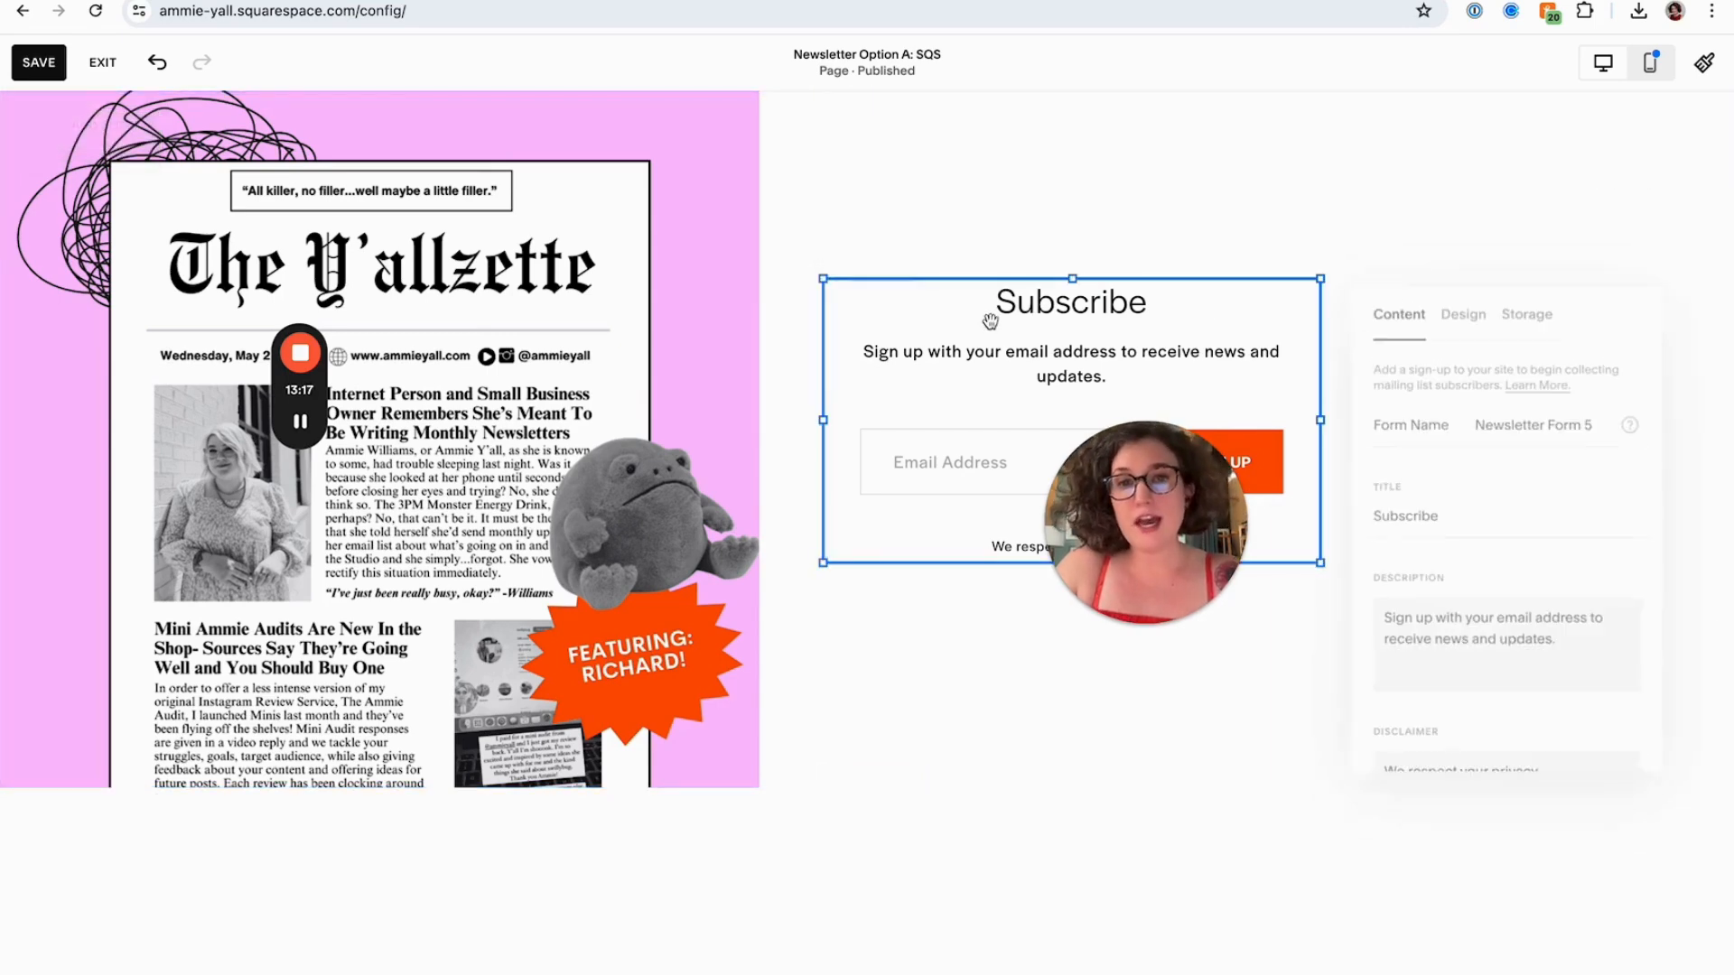
double_click(1444, 506)
text(H)
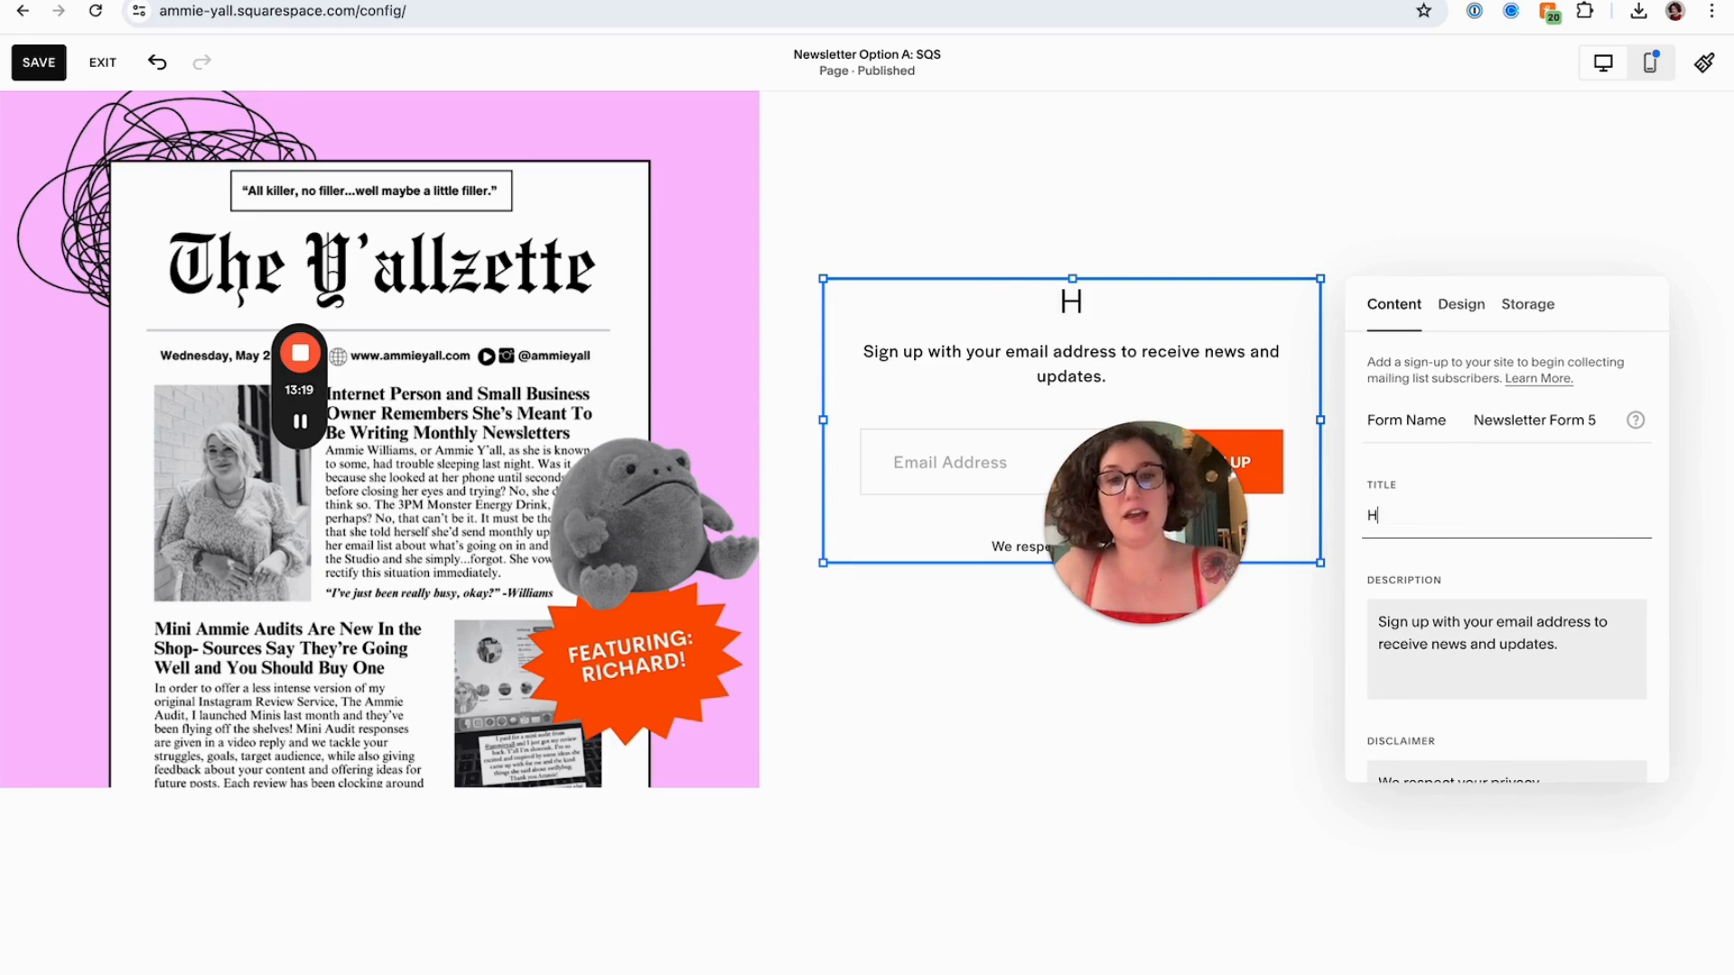
text(ey y'all sillies!)
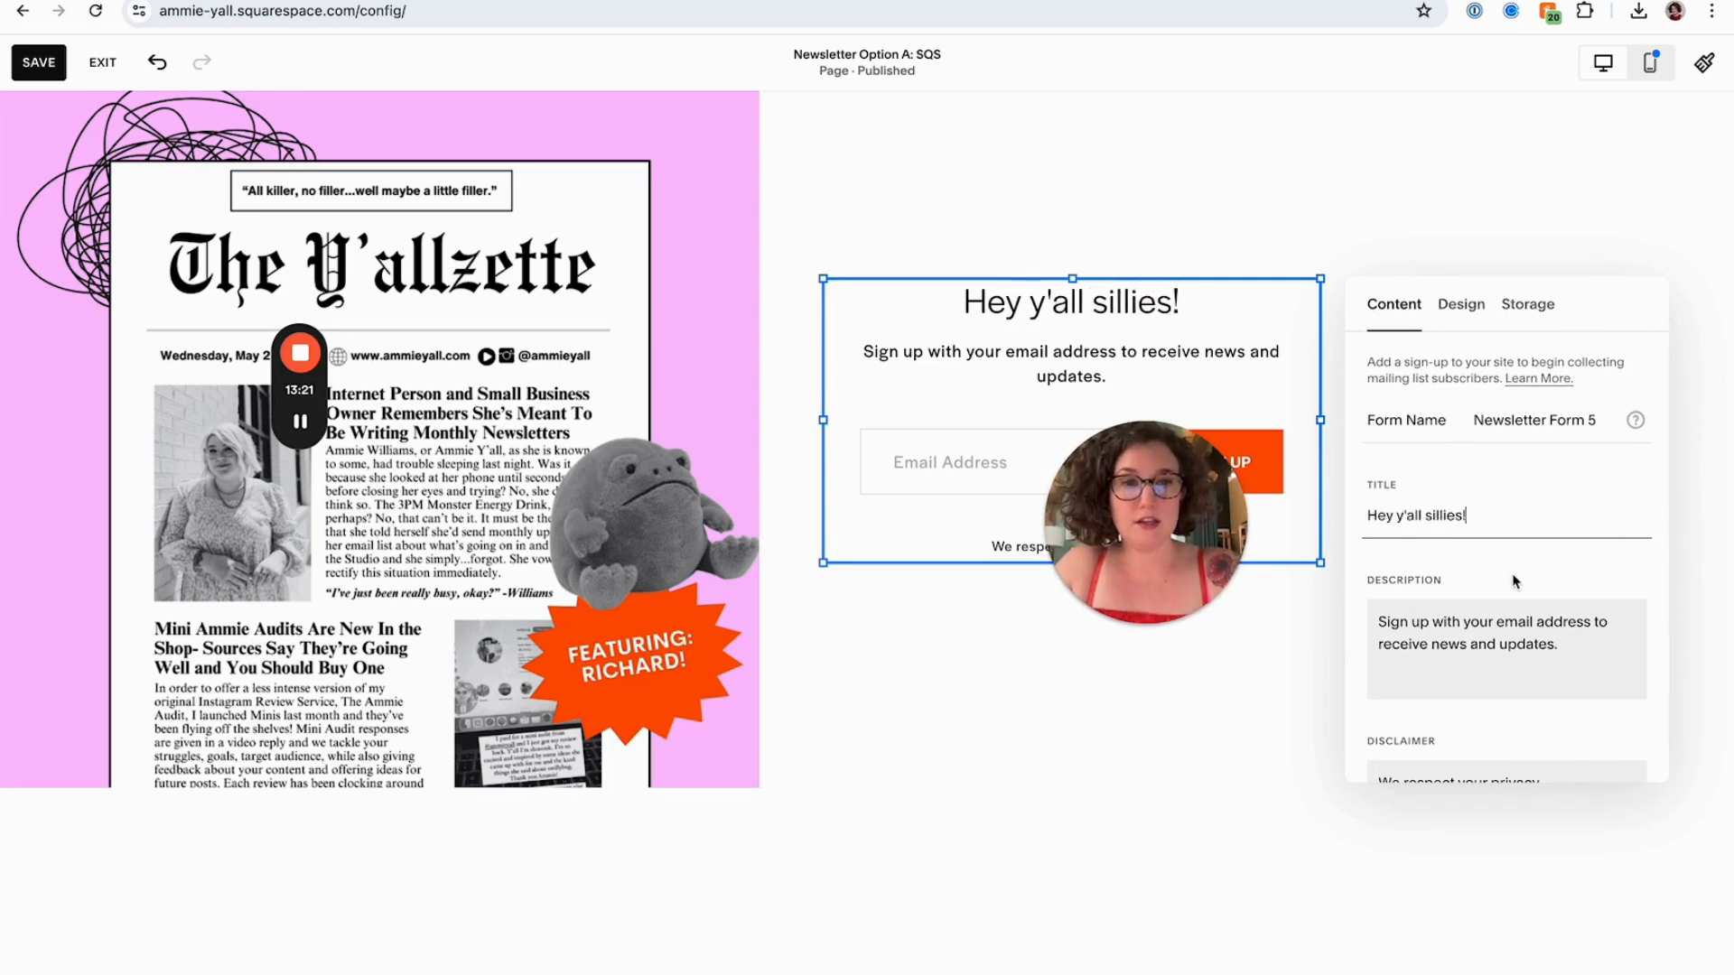
triple_click(1509, 623)
text(What up!)
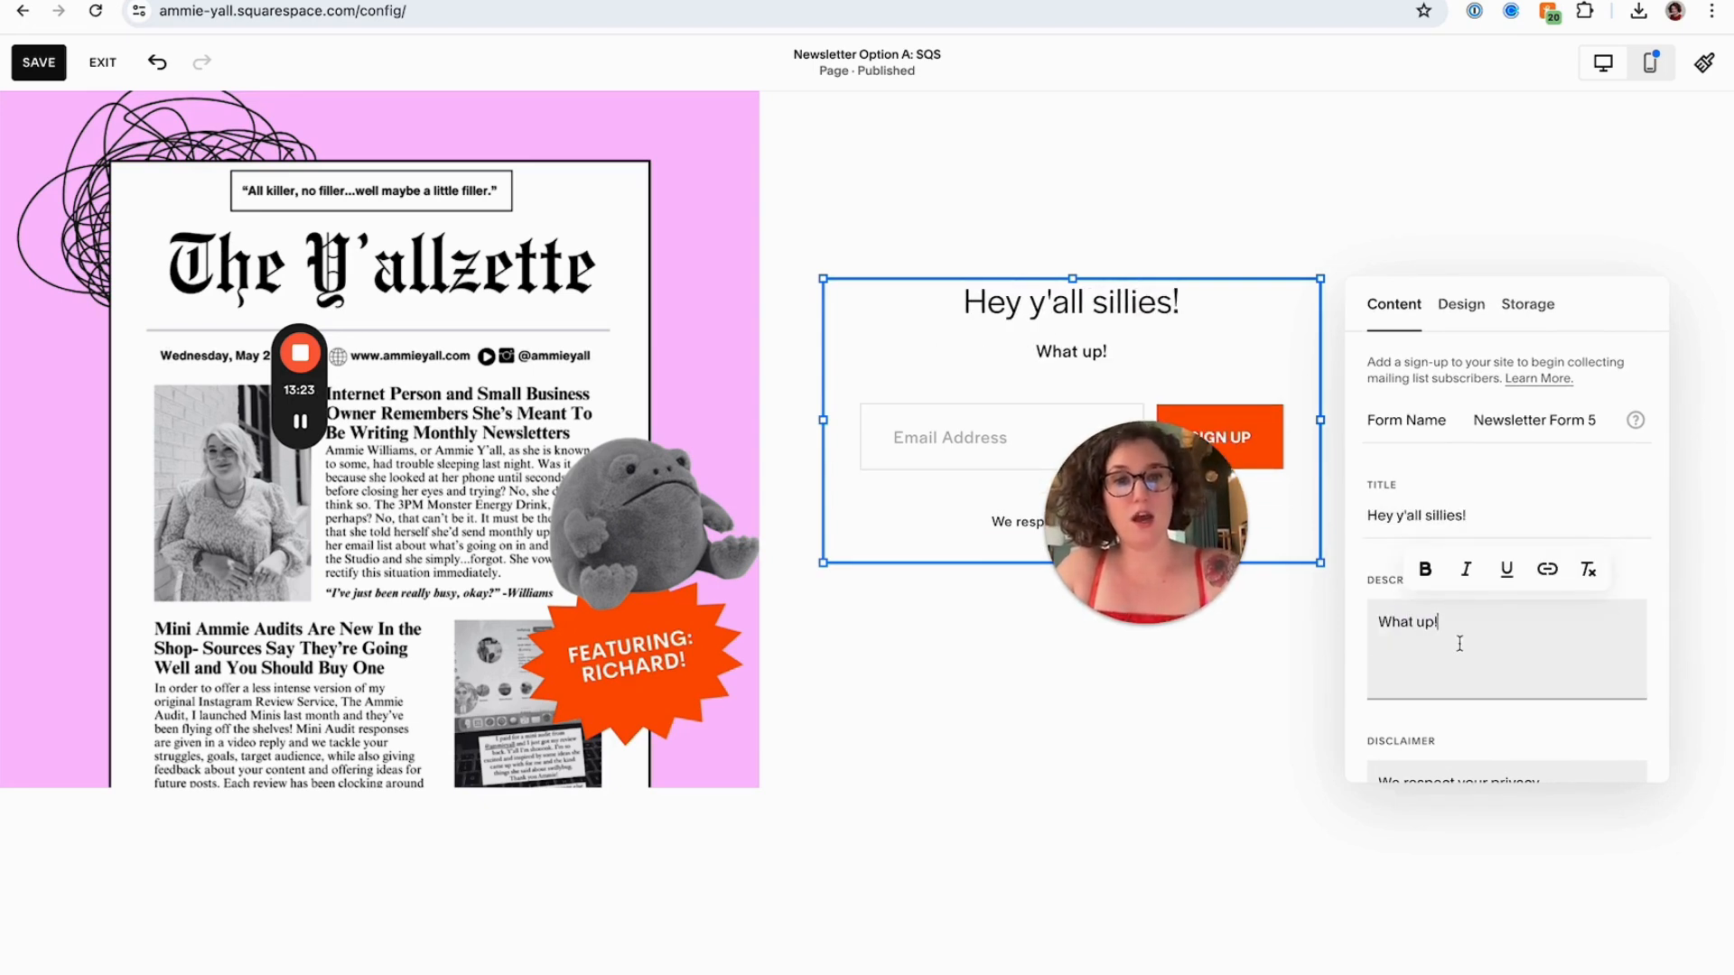
Turn on Require Name Field for the signup form
scroll(1459, 643, down, 2)
click(1481, 657)
scroll(1481, 655, down, 3)
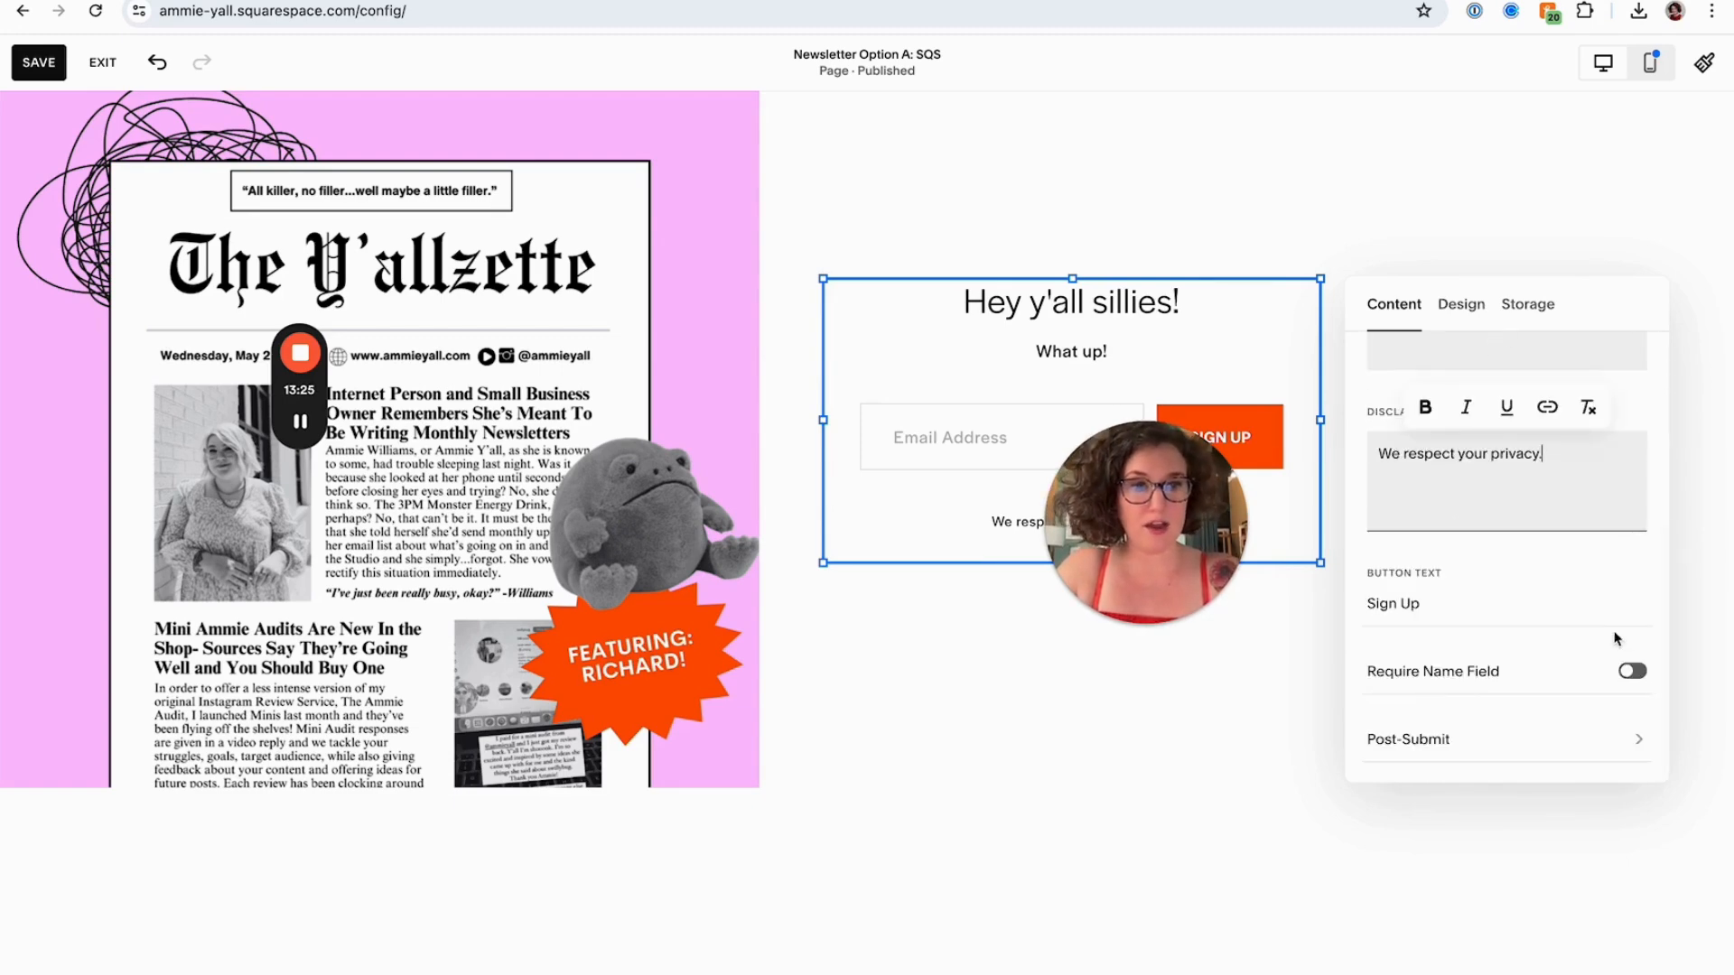
click(1631, 671)
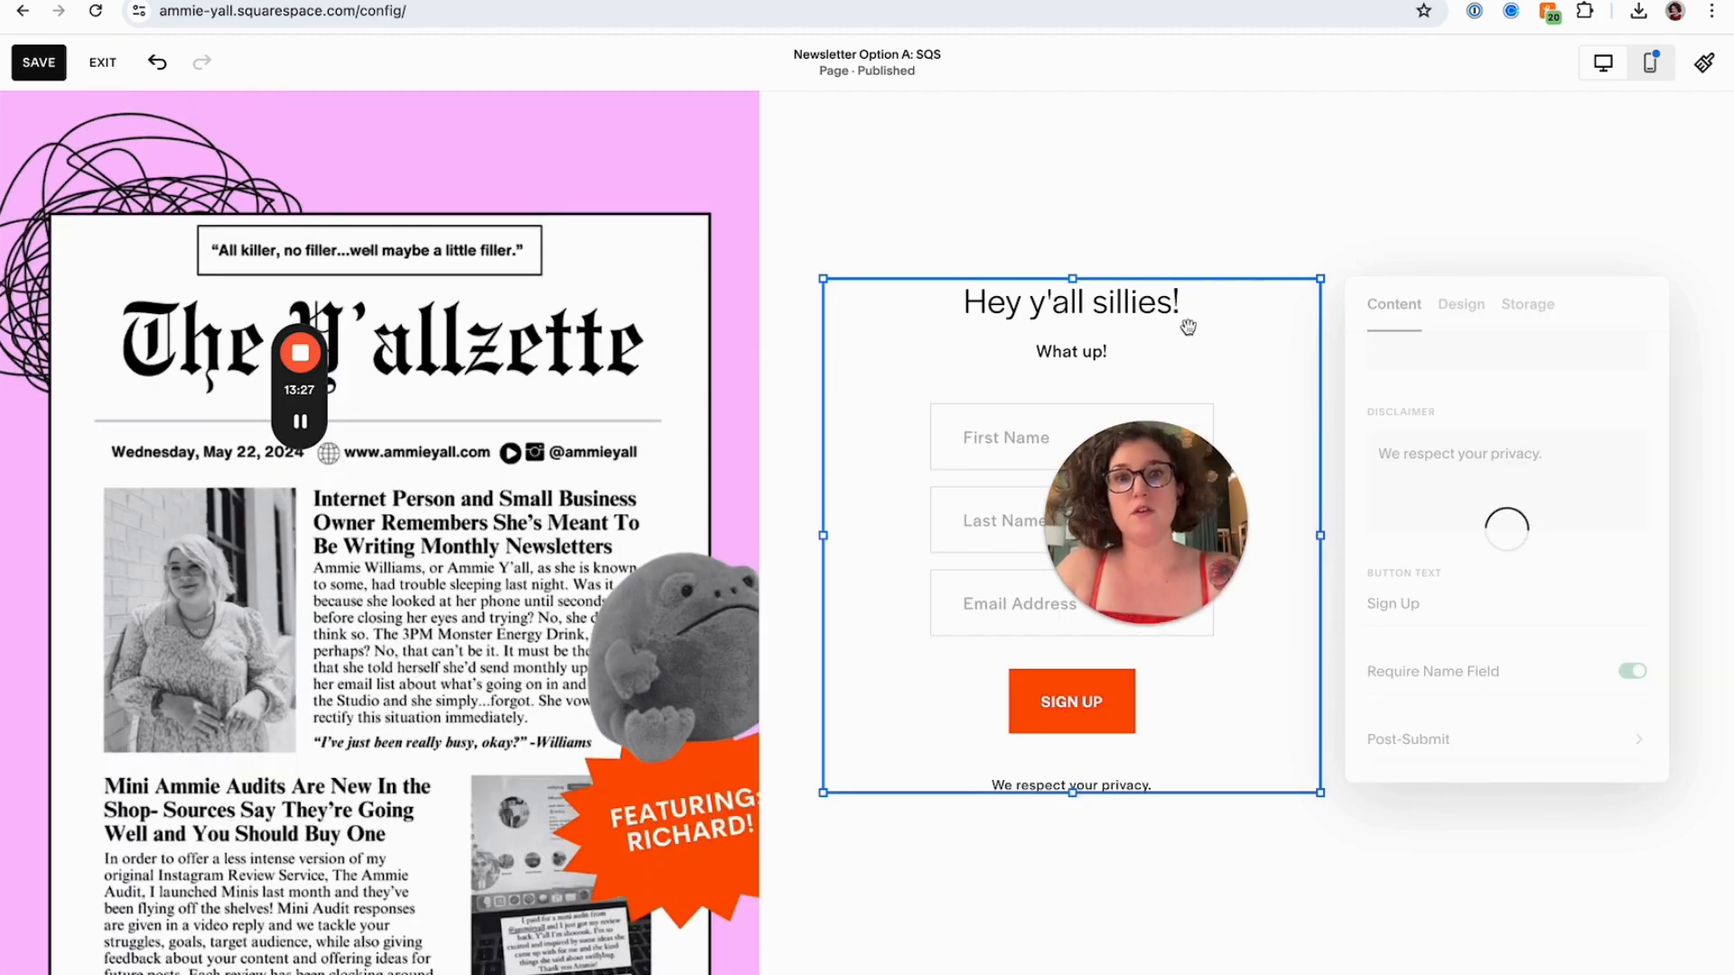
Move the signup form up and to the right, and resize the cover image to be shorter and wider
drag(1188, 327, 1290, 237)
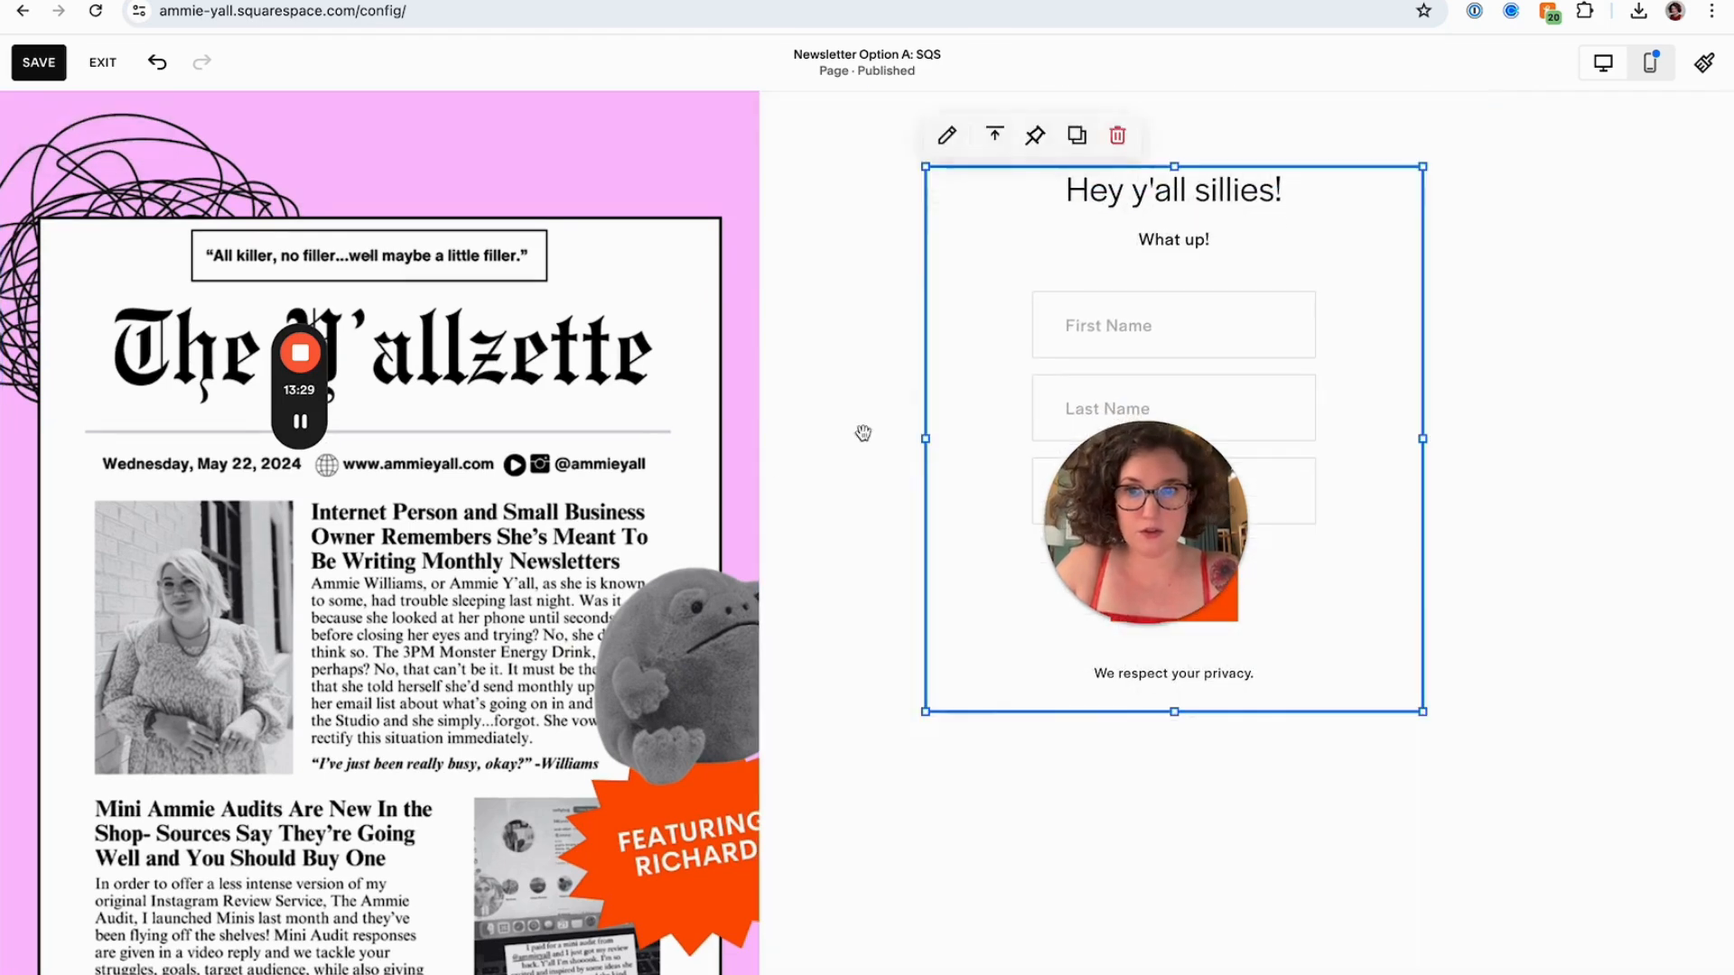
click(733, 493)
scroll(733, 492, down, 1)
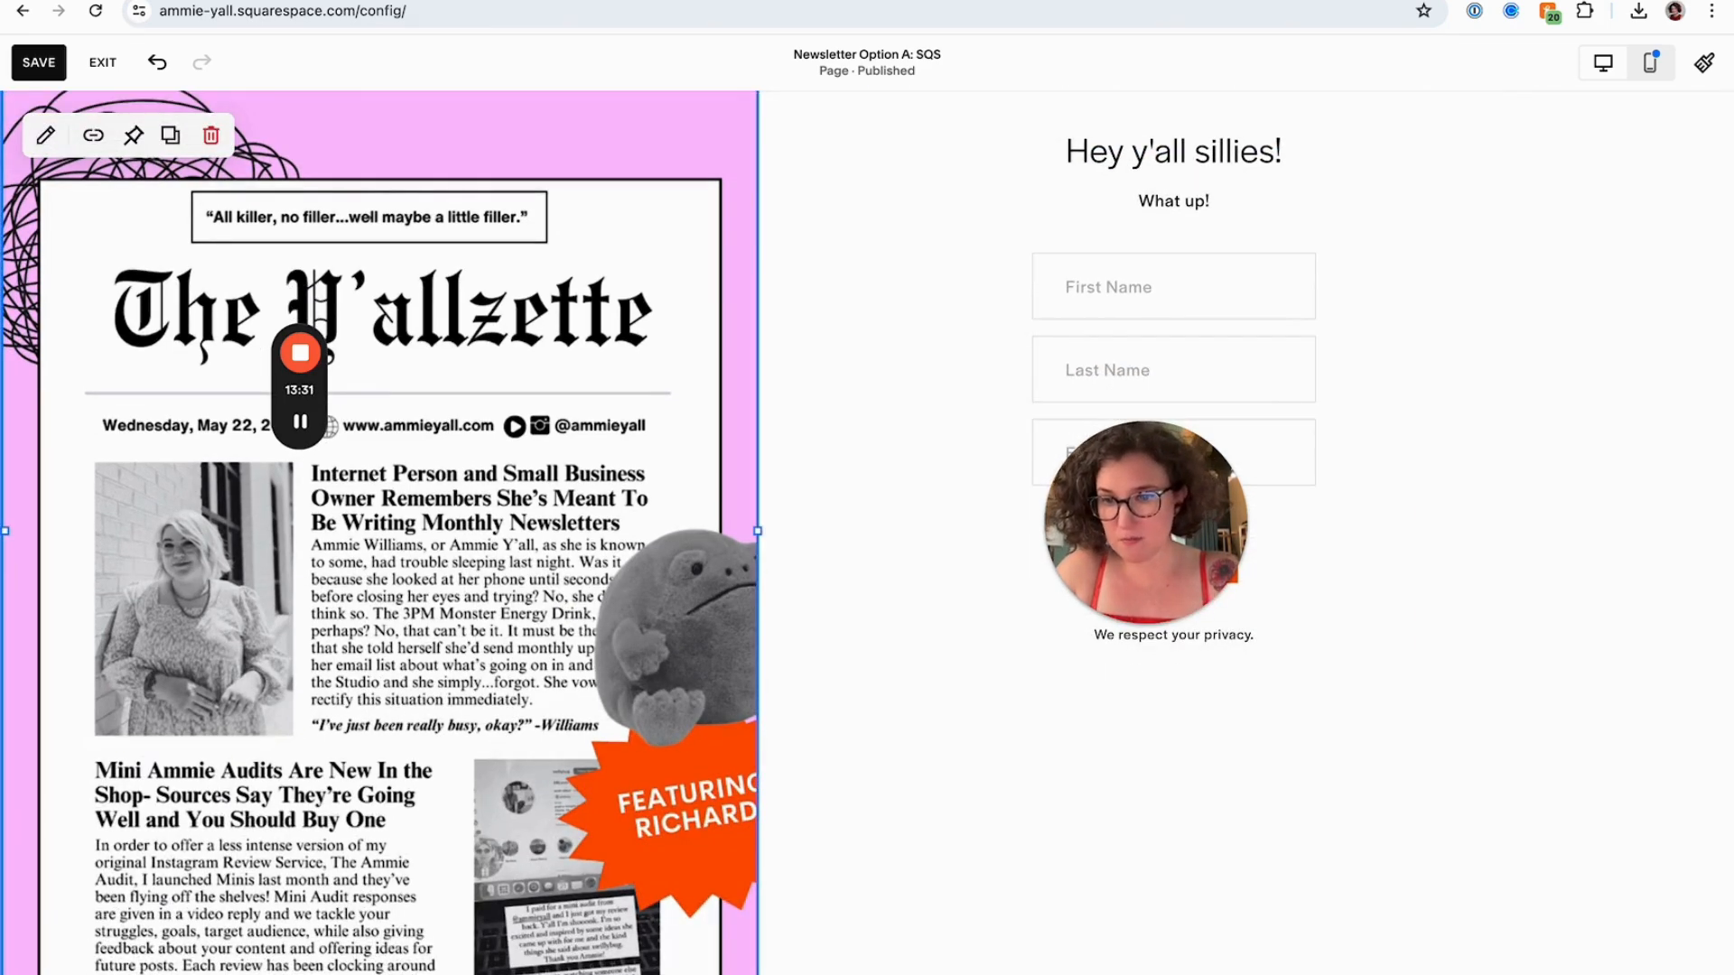
drag(381, 970, 389, 751)
drag(760, 416, 917, 394)
scroll(921, 394, up, 1)
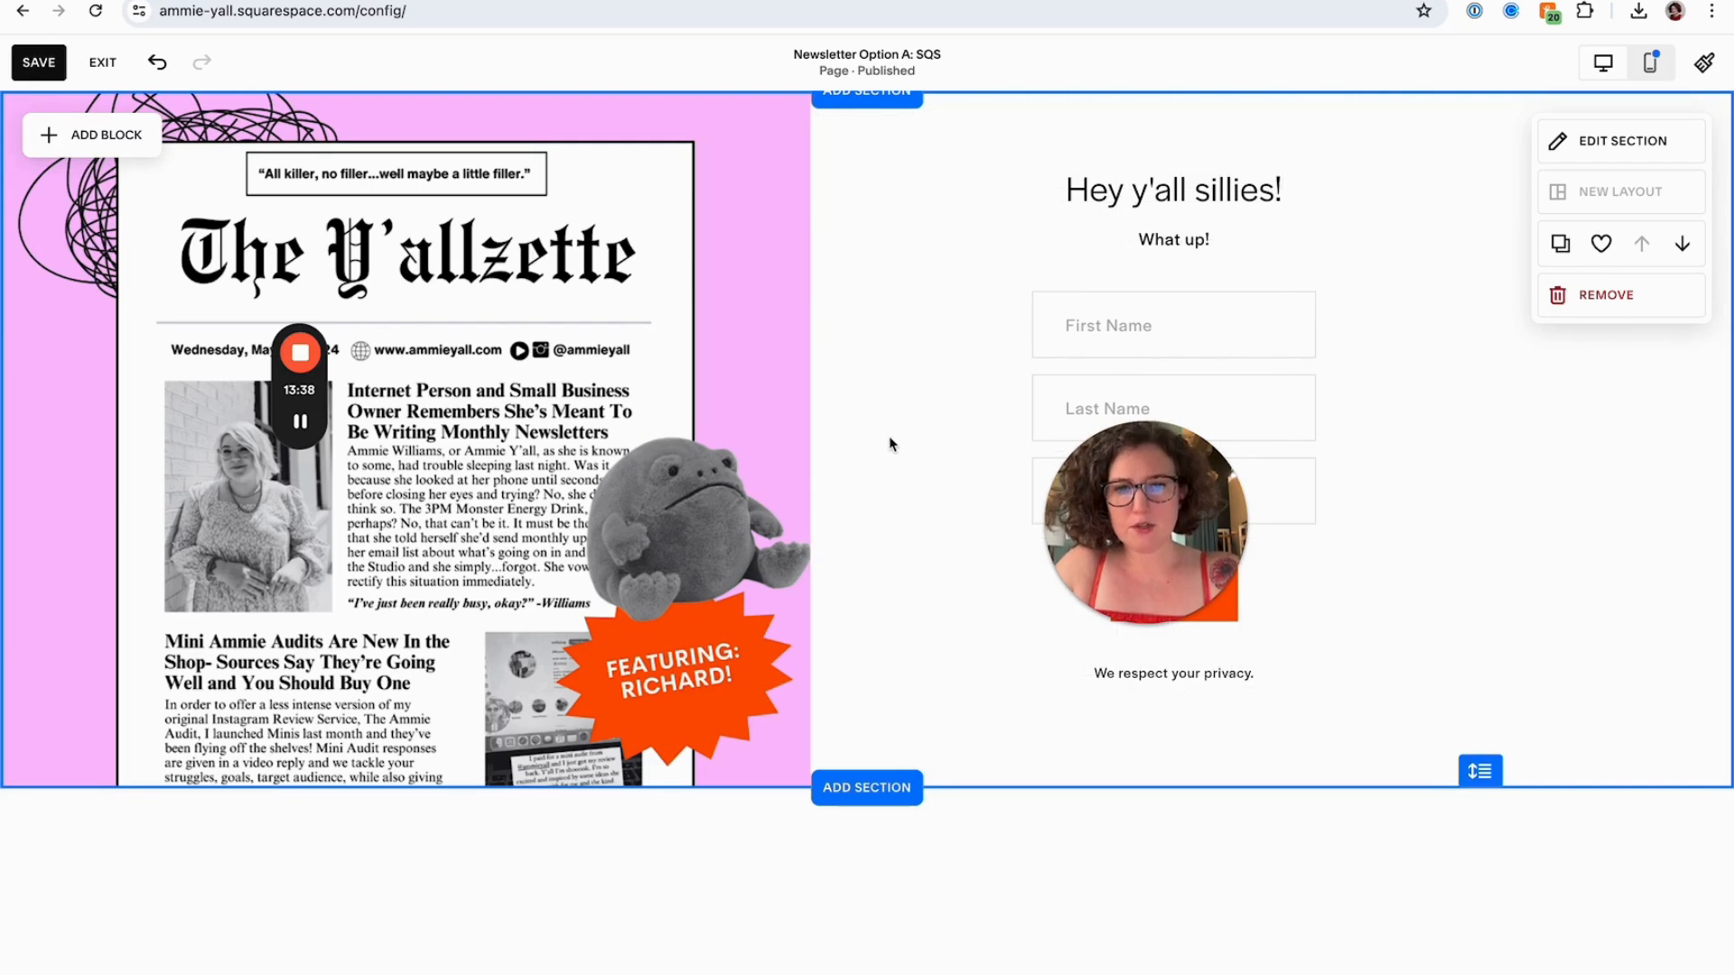
Save the page and exit the editor, then preview it in mobile and desktop views
click(45, 65)
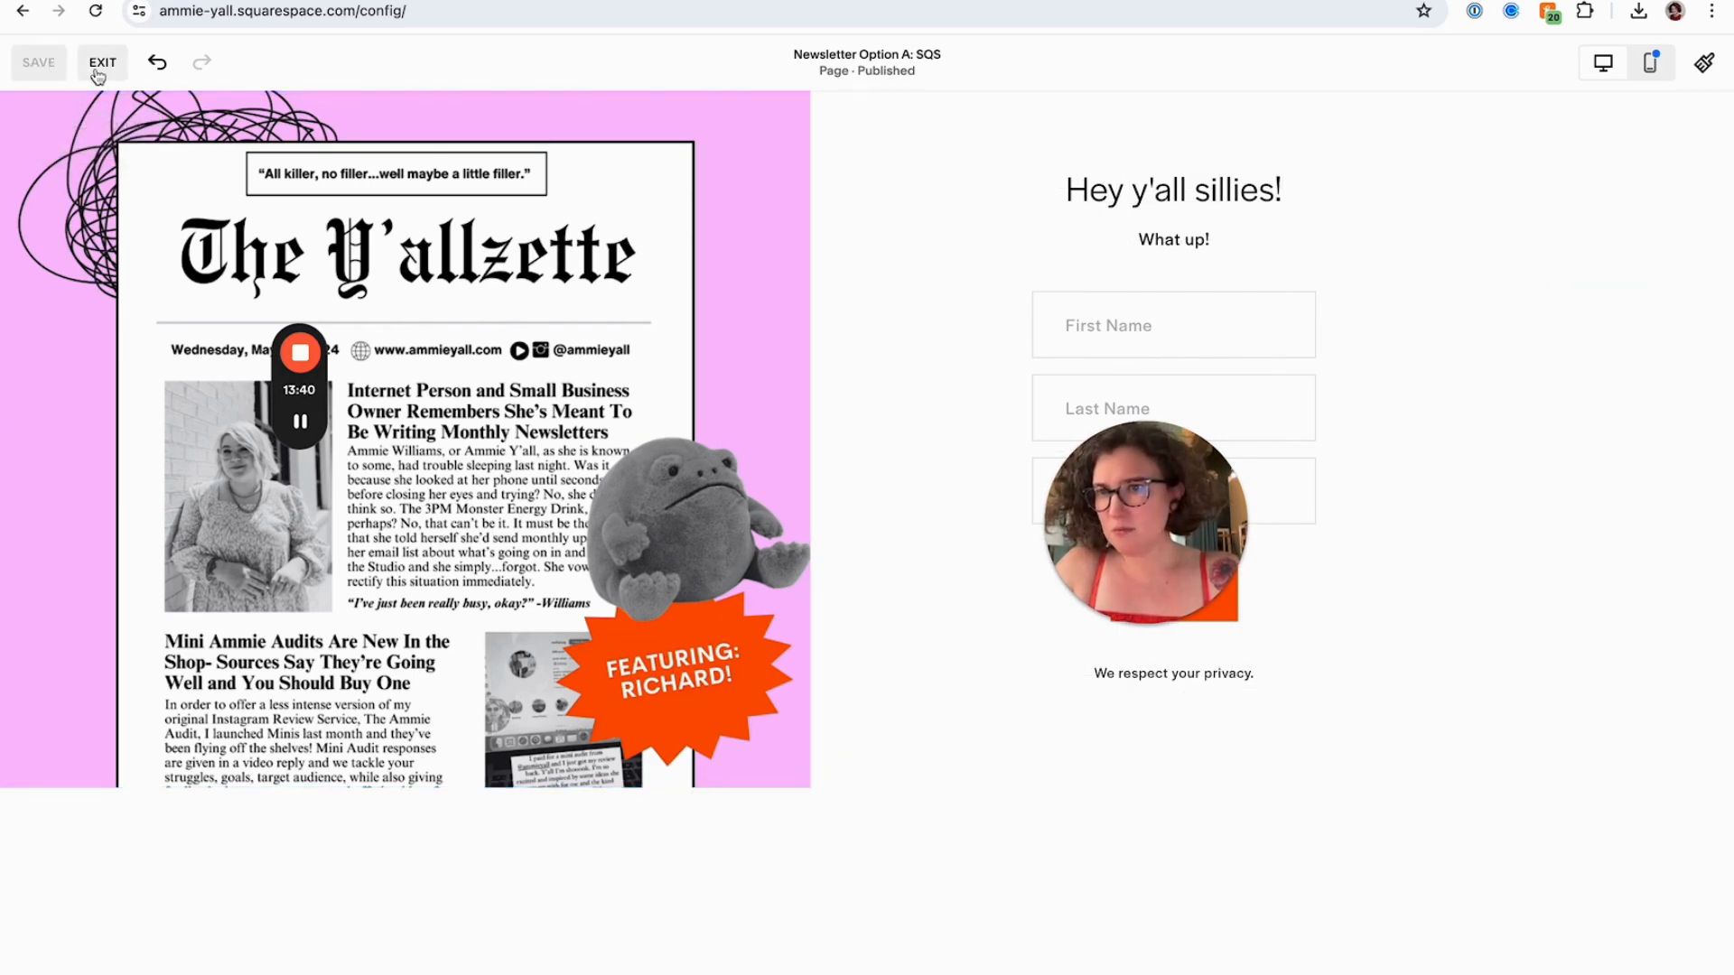
click(100, 72)
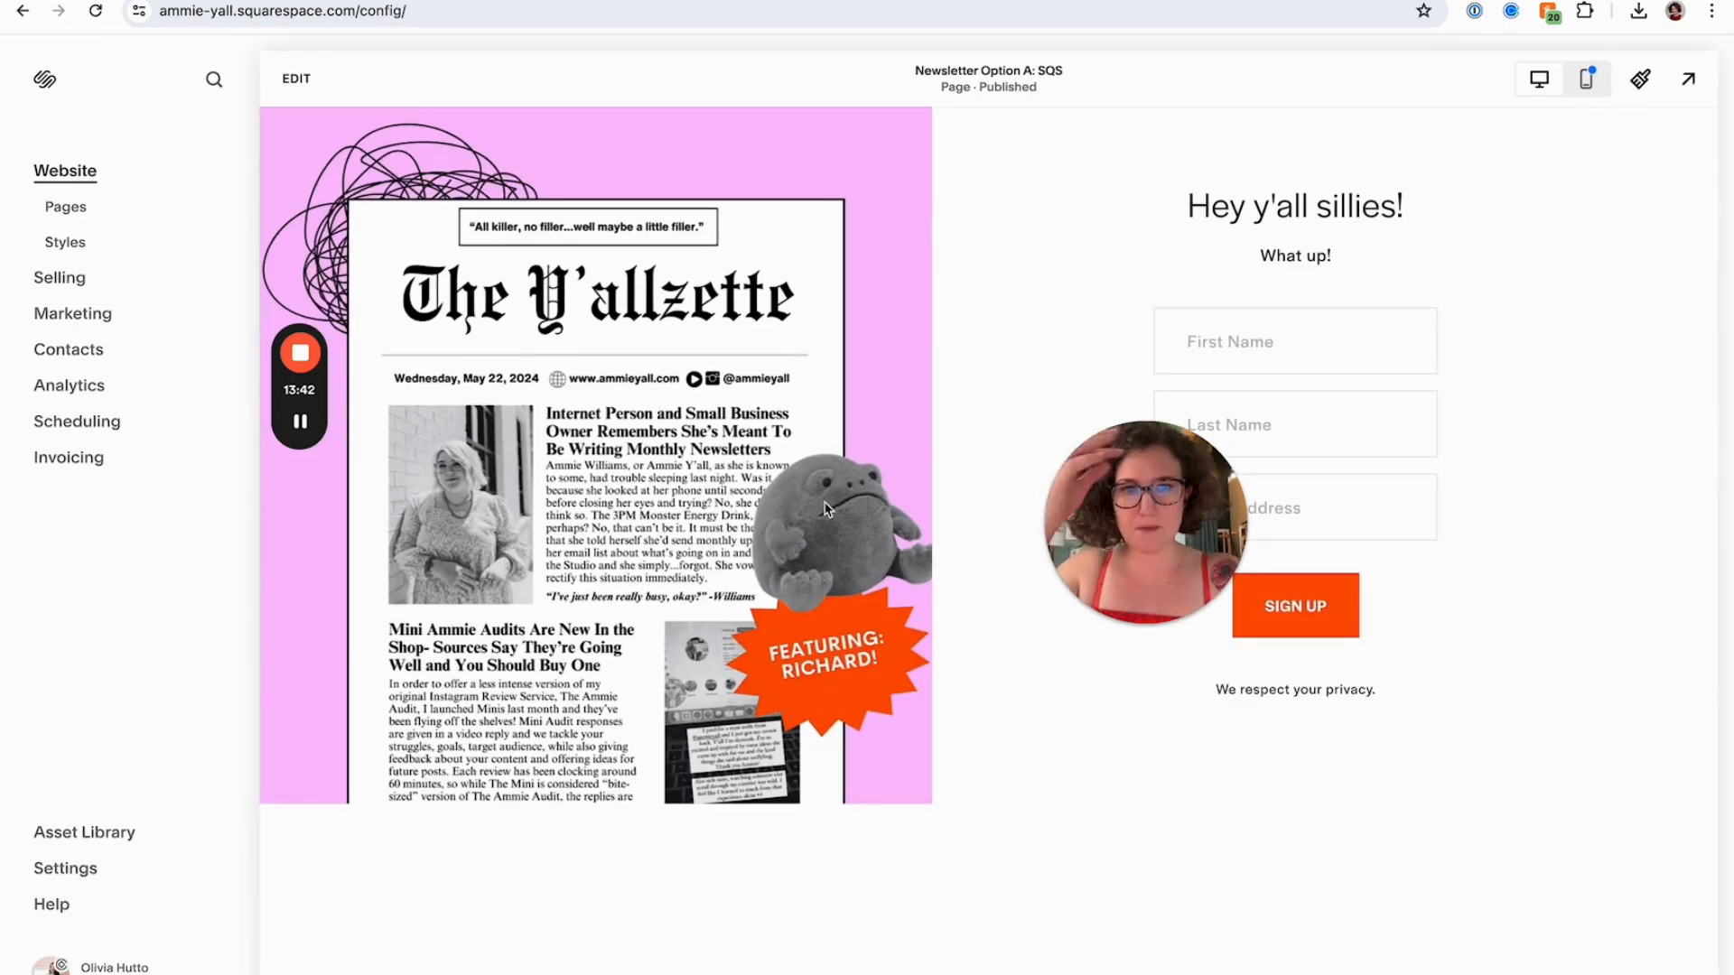
click(1587, 79)
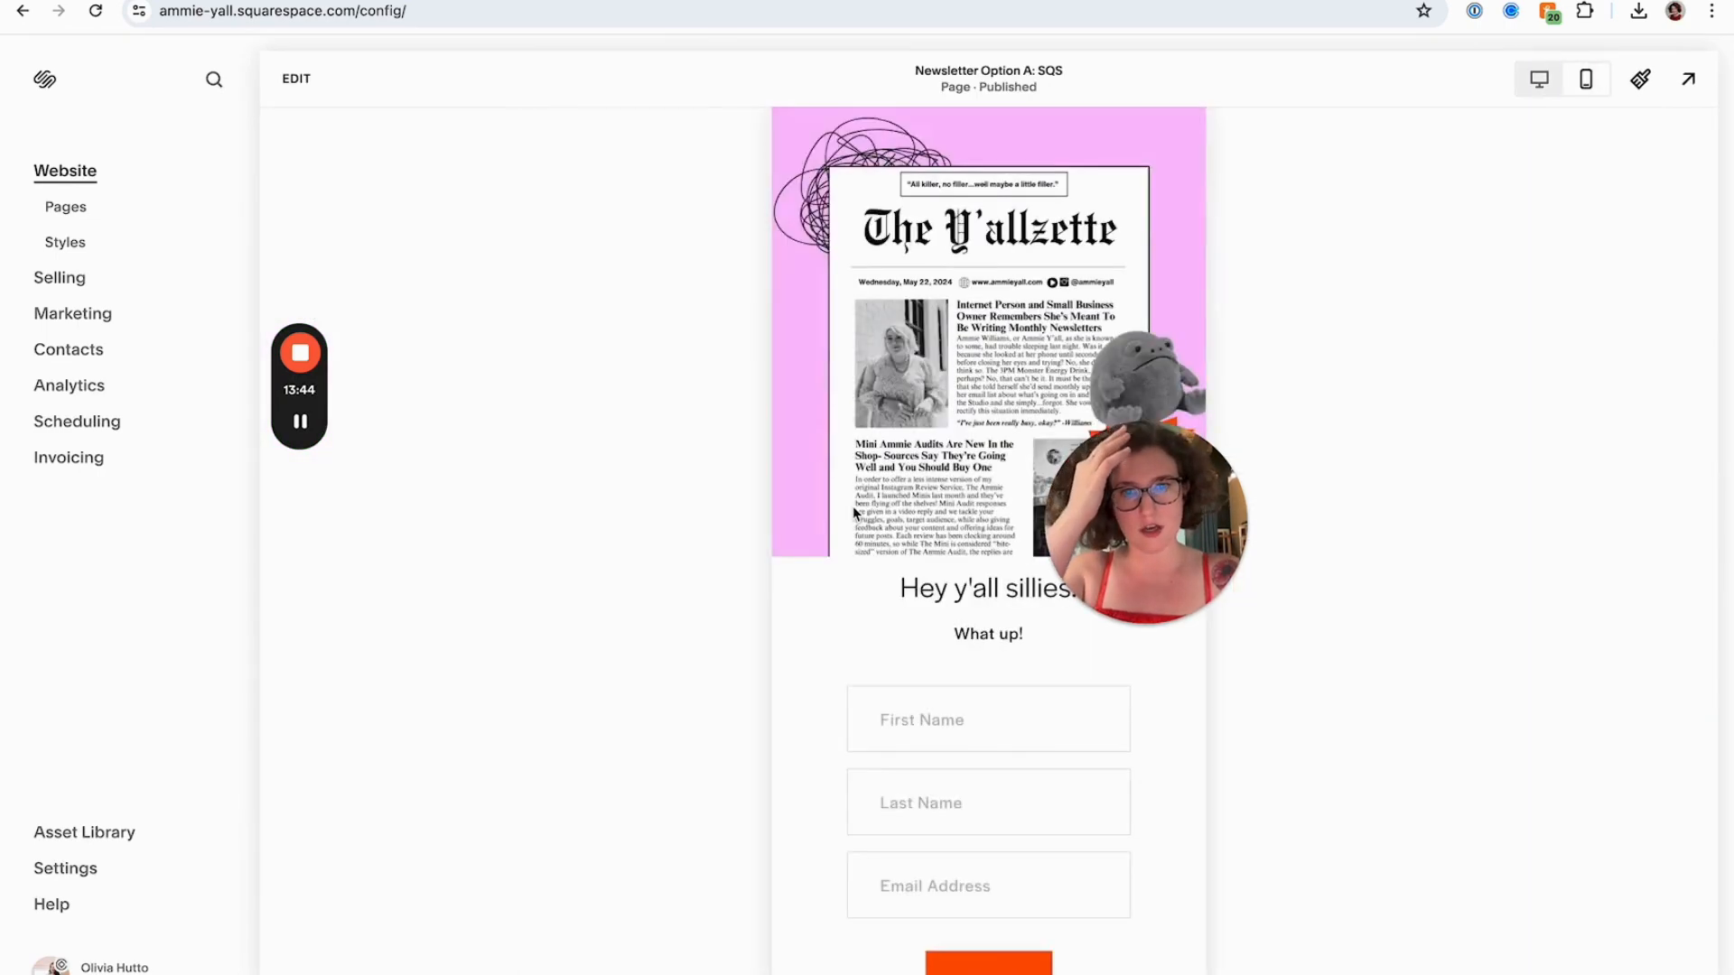
scroll(853, 513, up, 2)
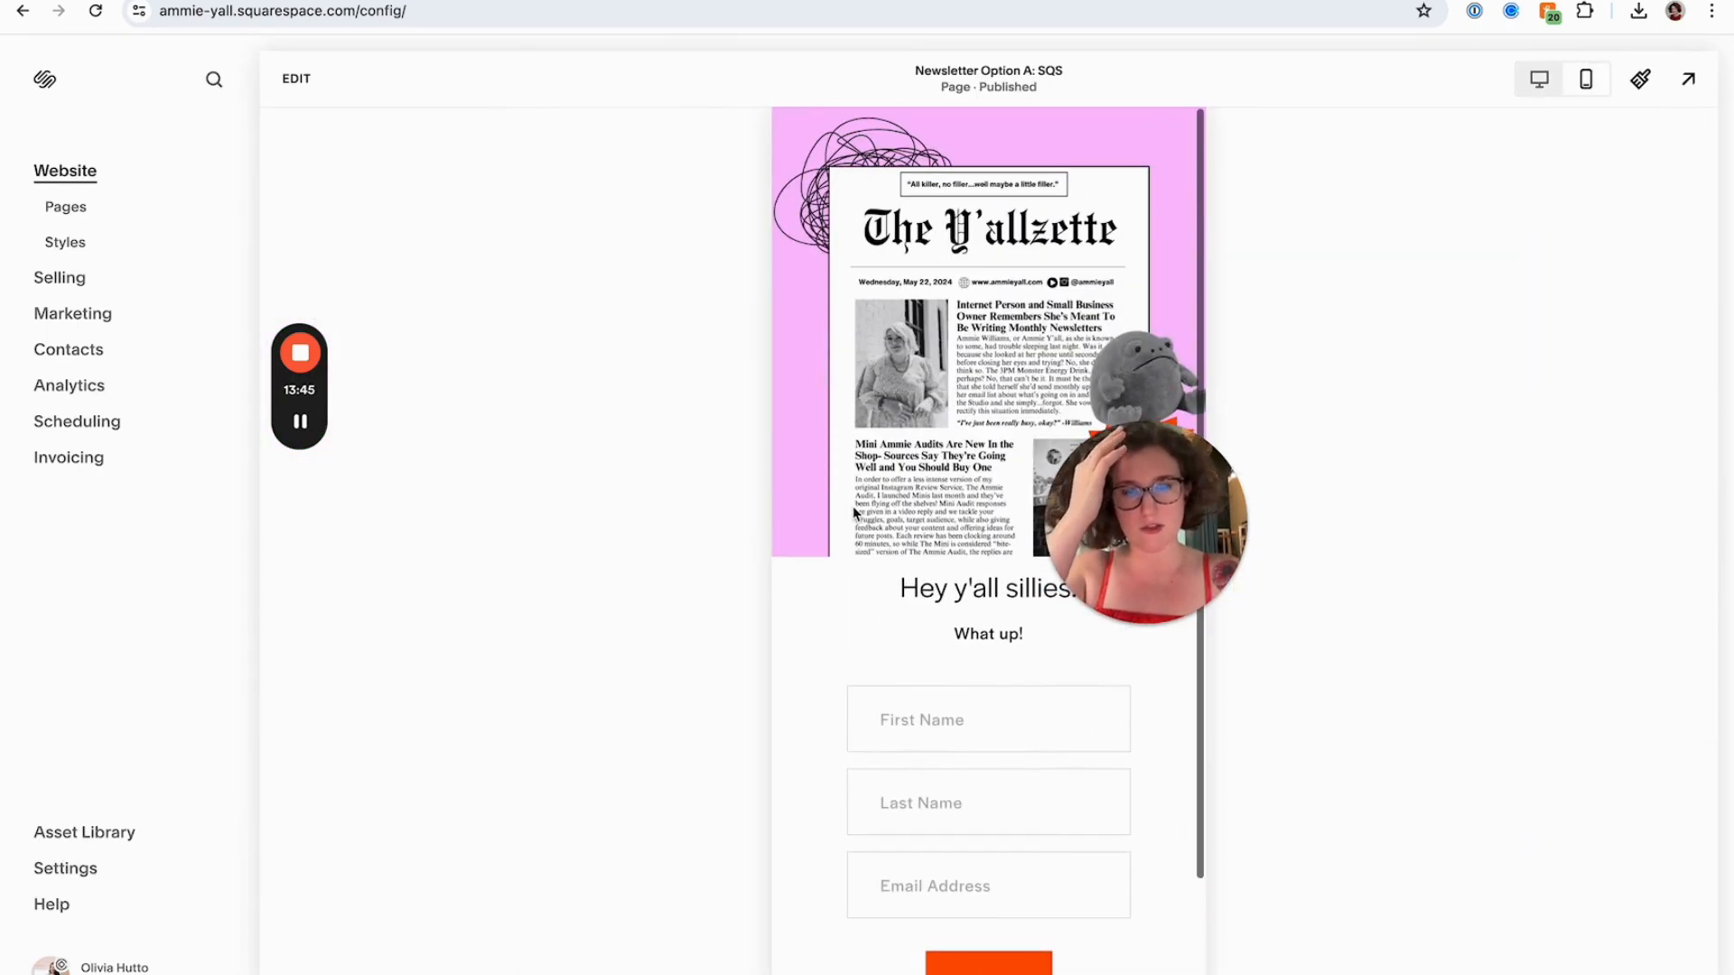
click(1538, 79)
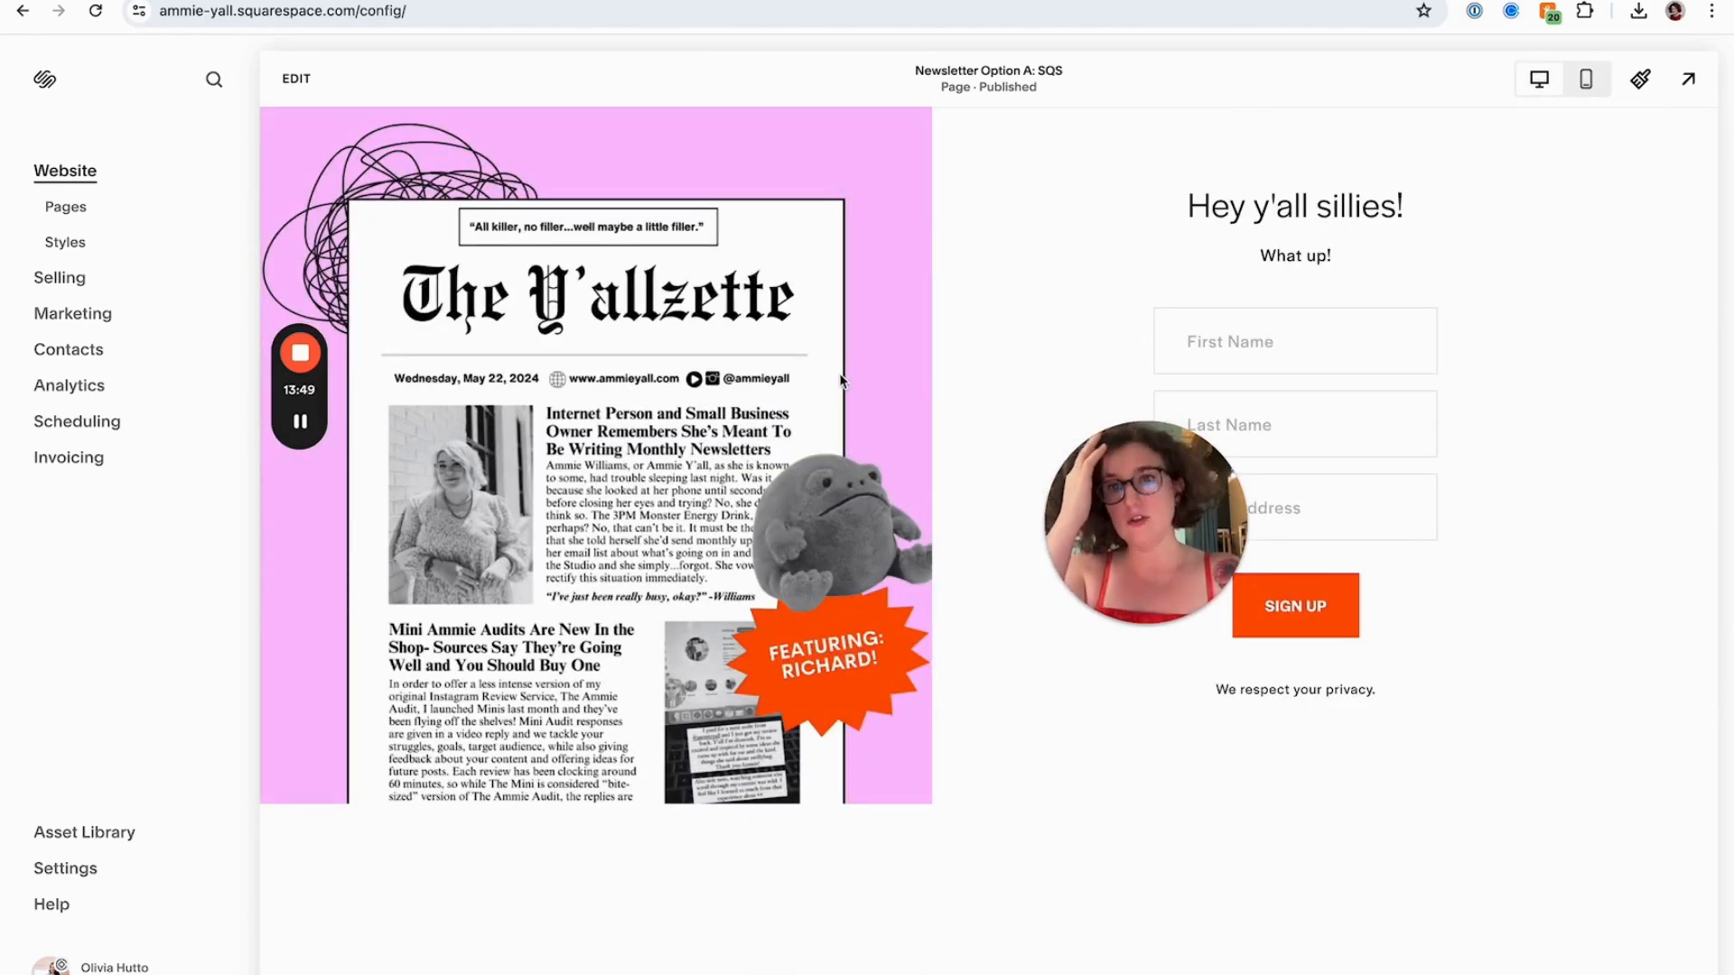
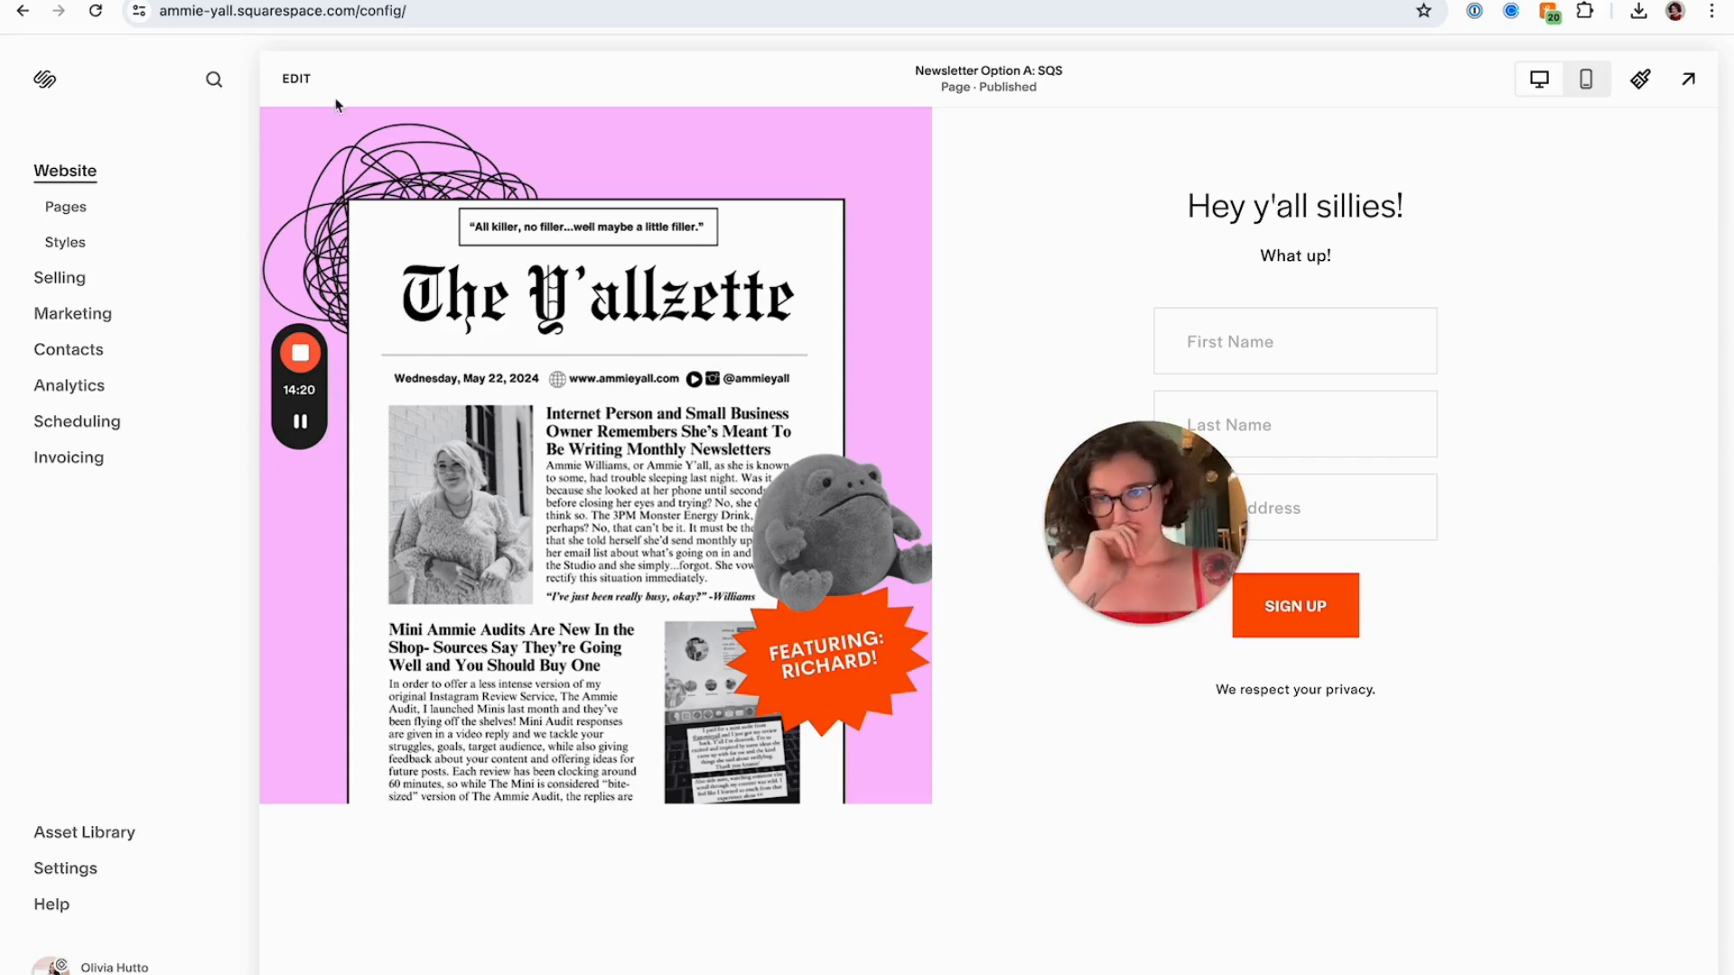
Remove the signup form block from the newsletter page, then save and exit the editor
click(305, 78)
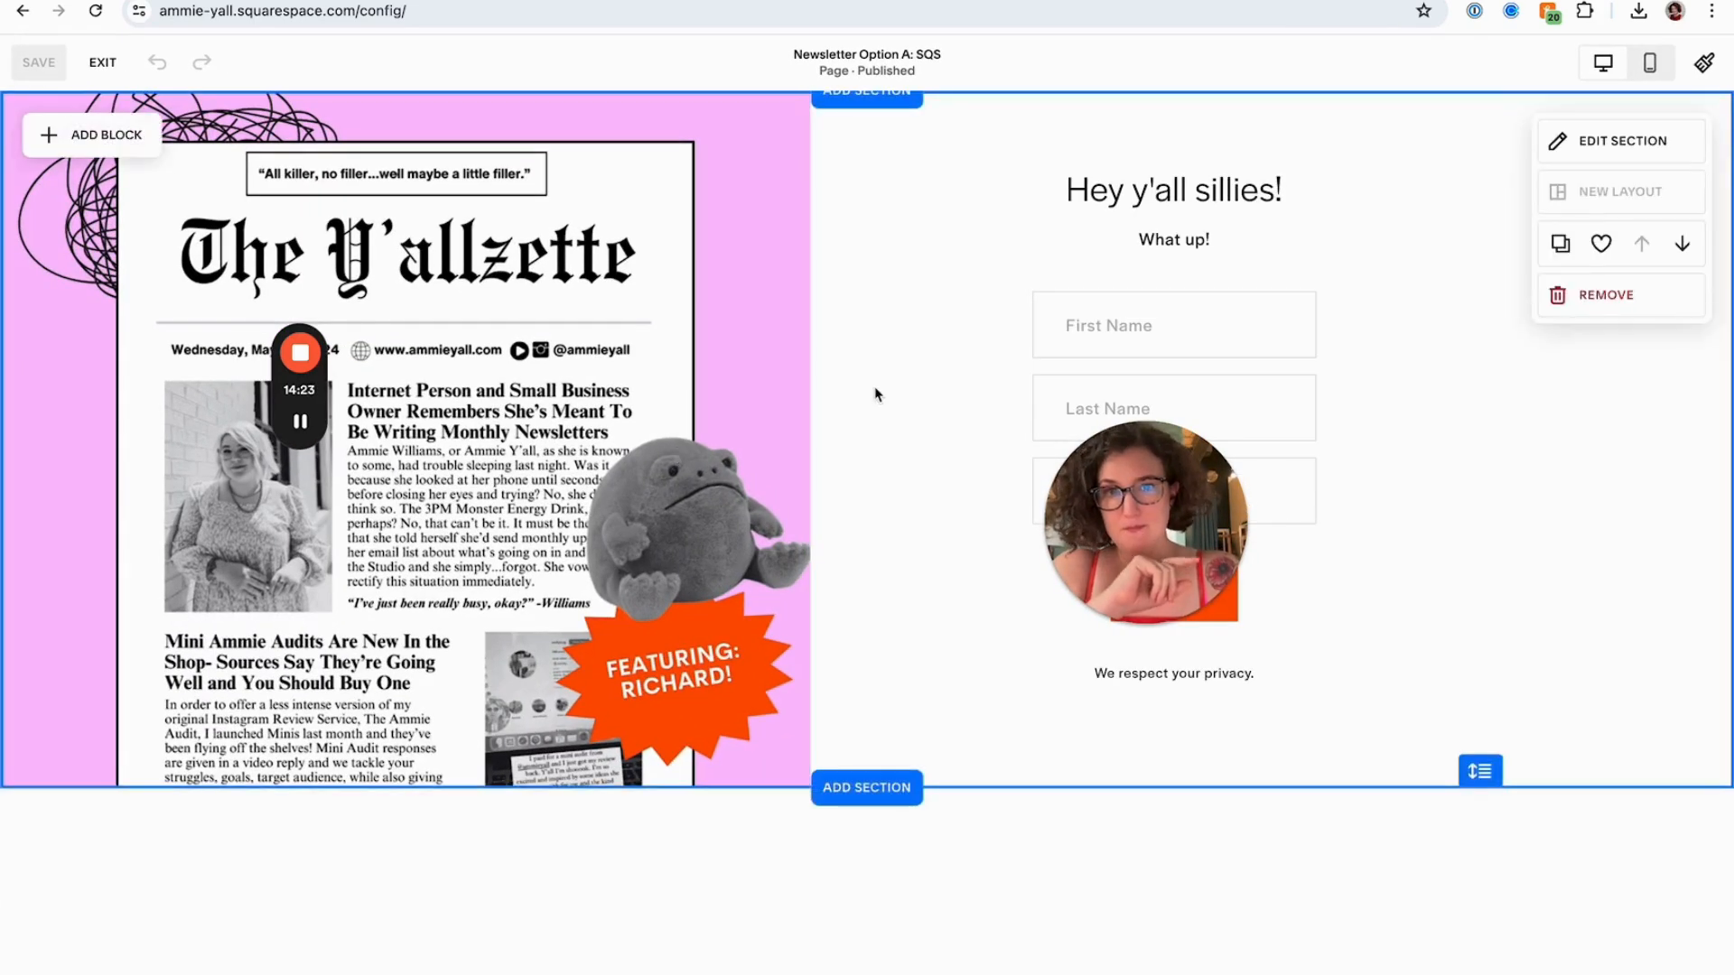
click(1008, 316)
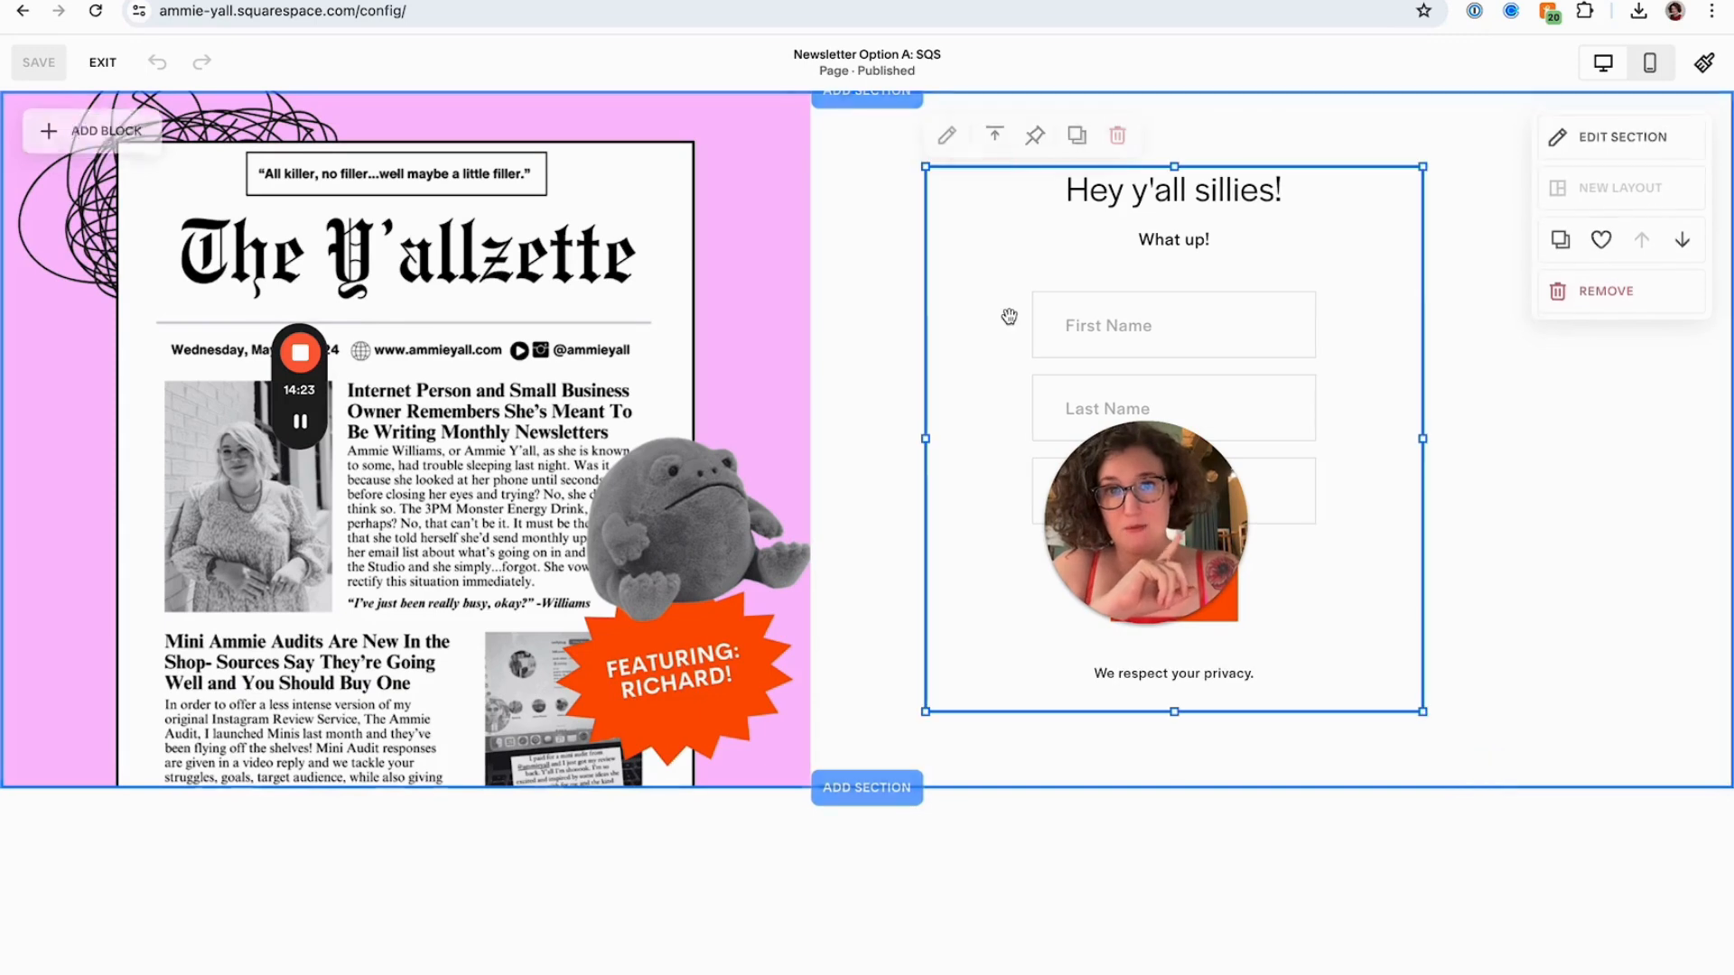
click(1116, 137)
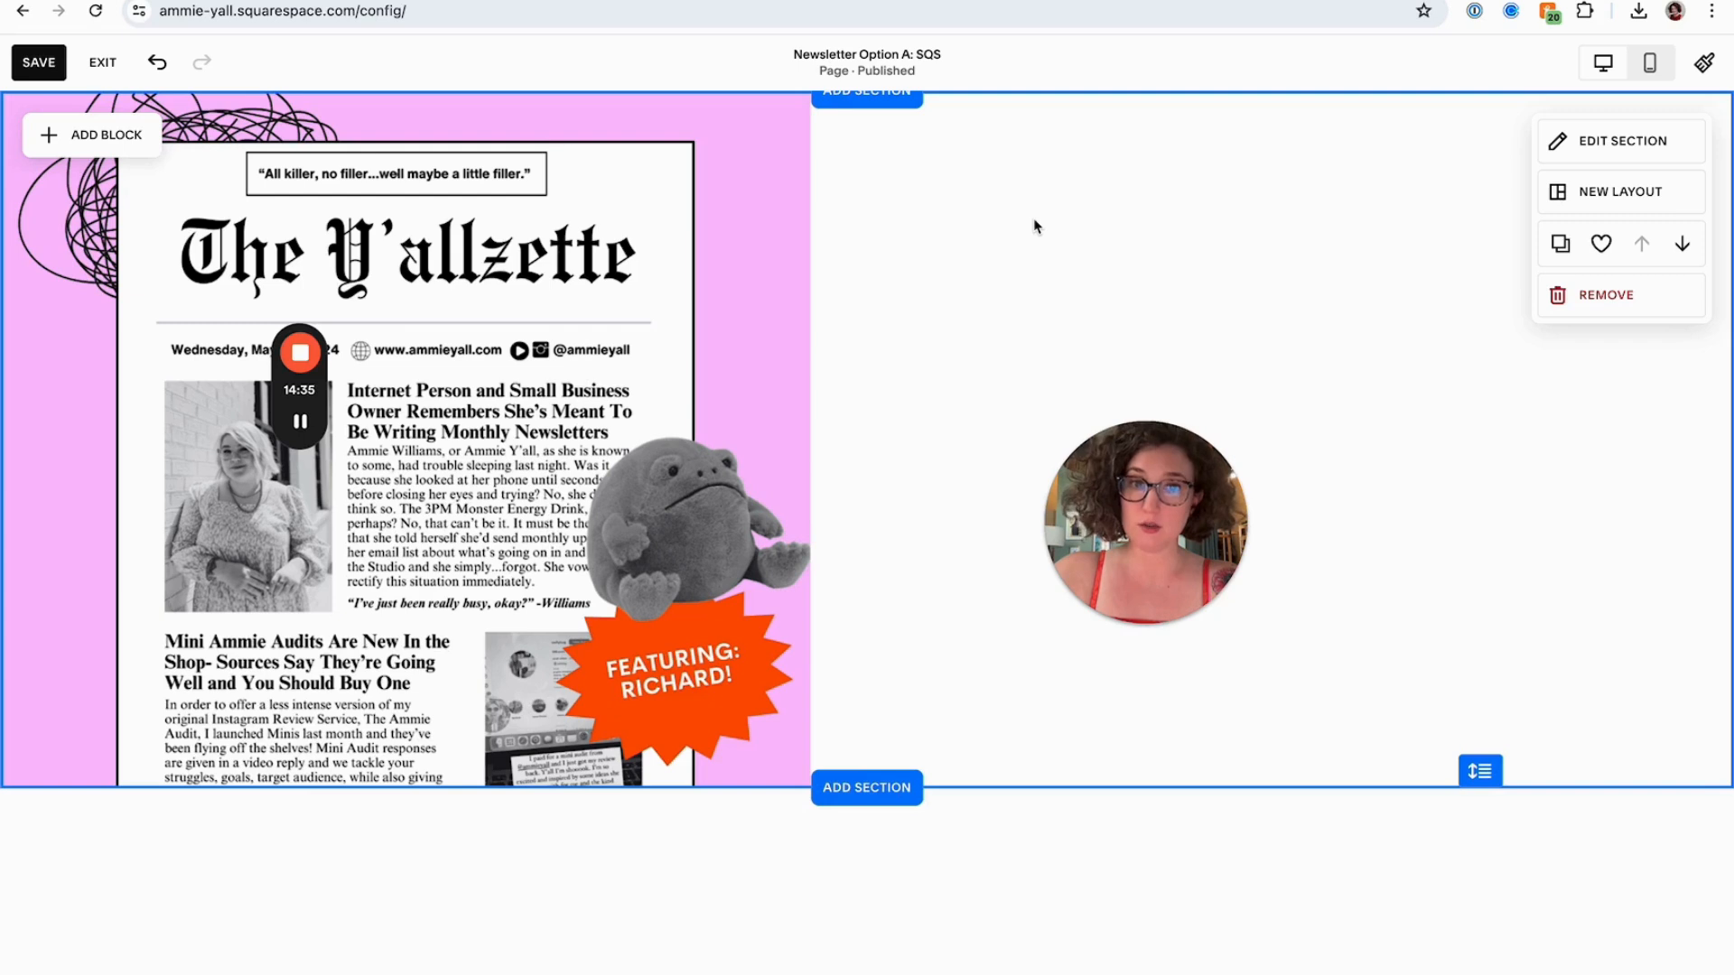
click(39, 61)
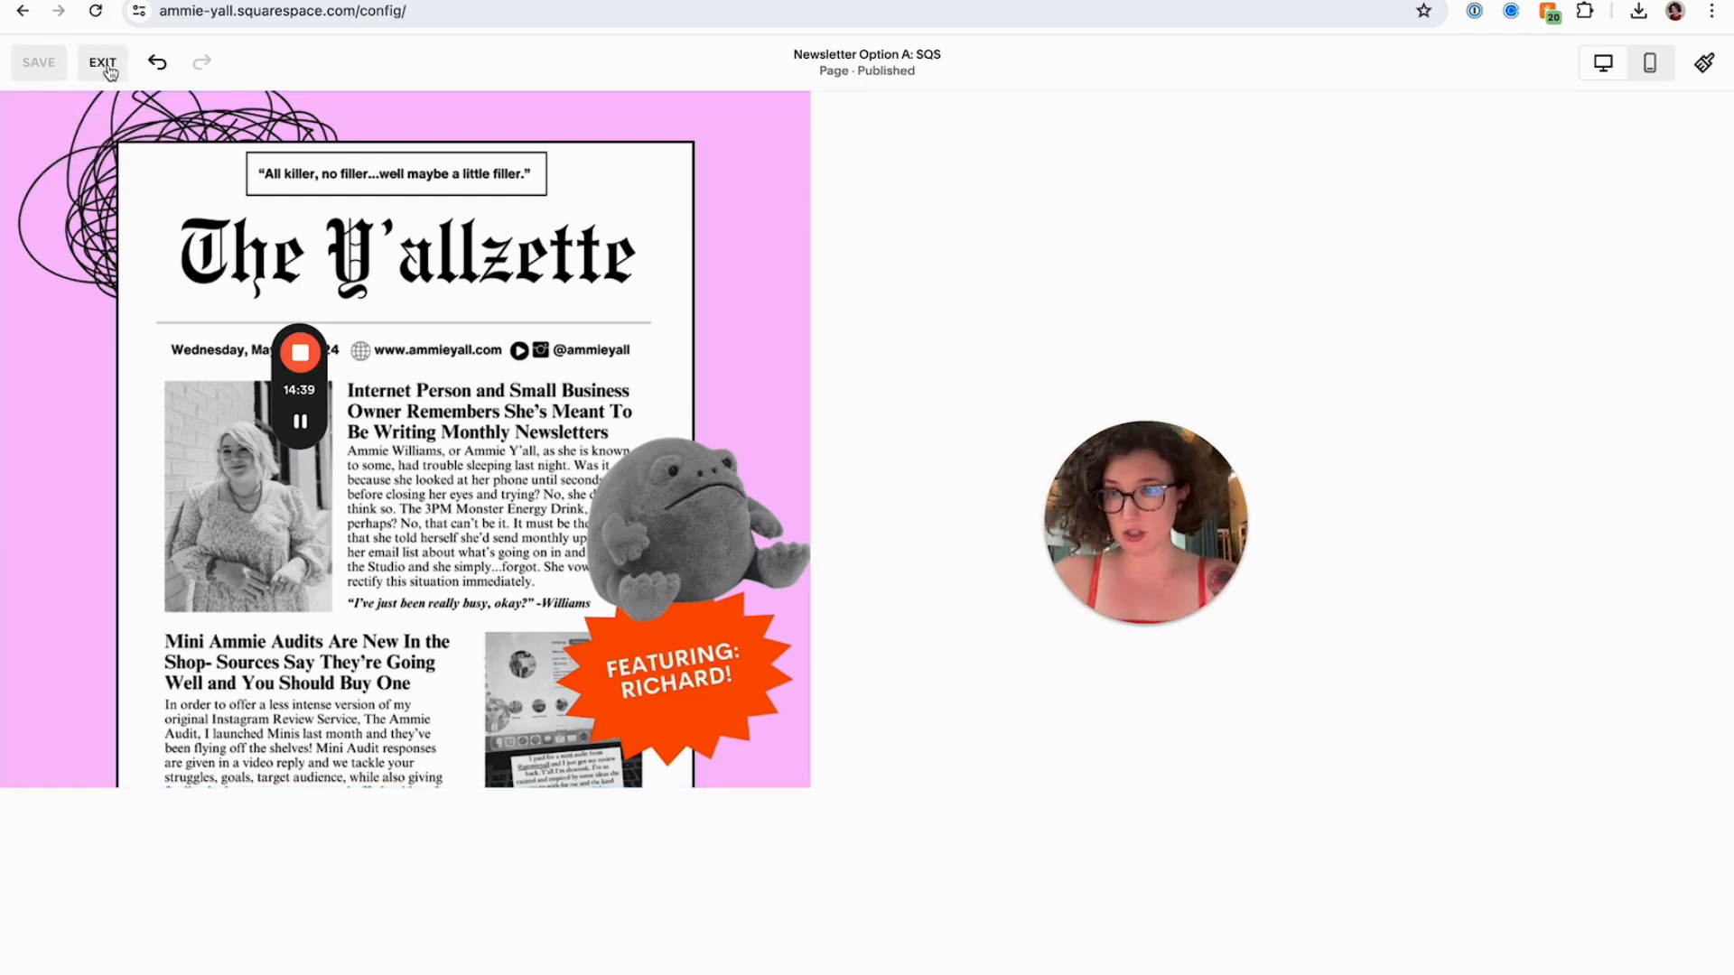
click(103, 62)
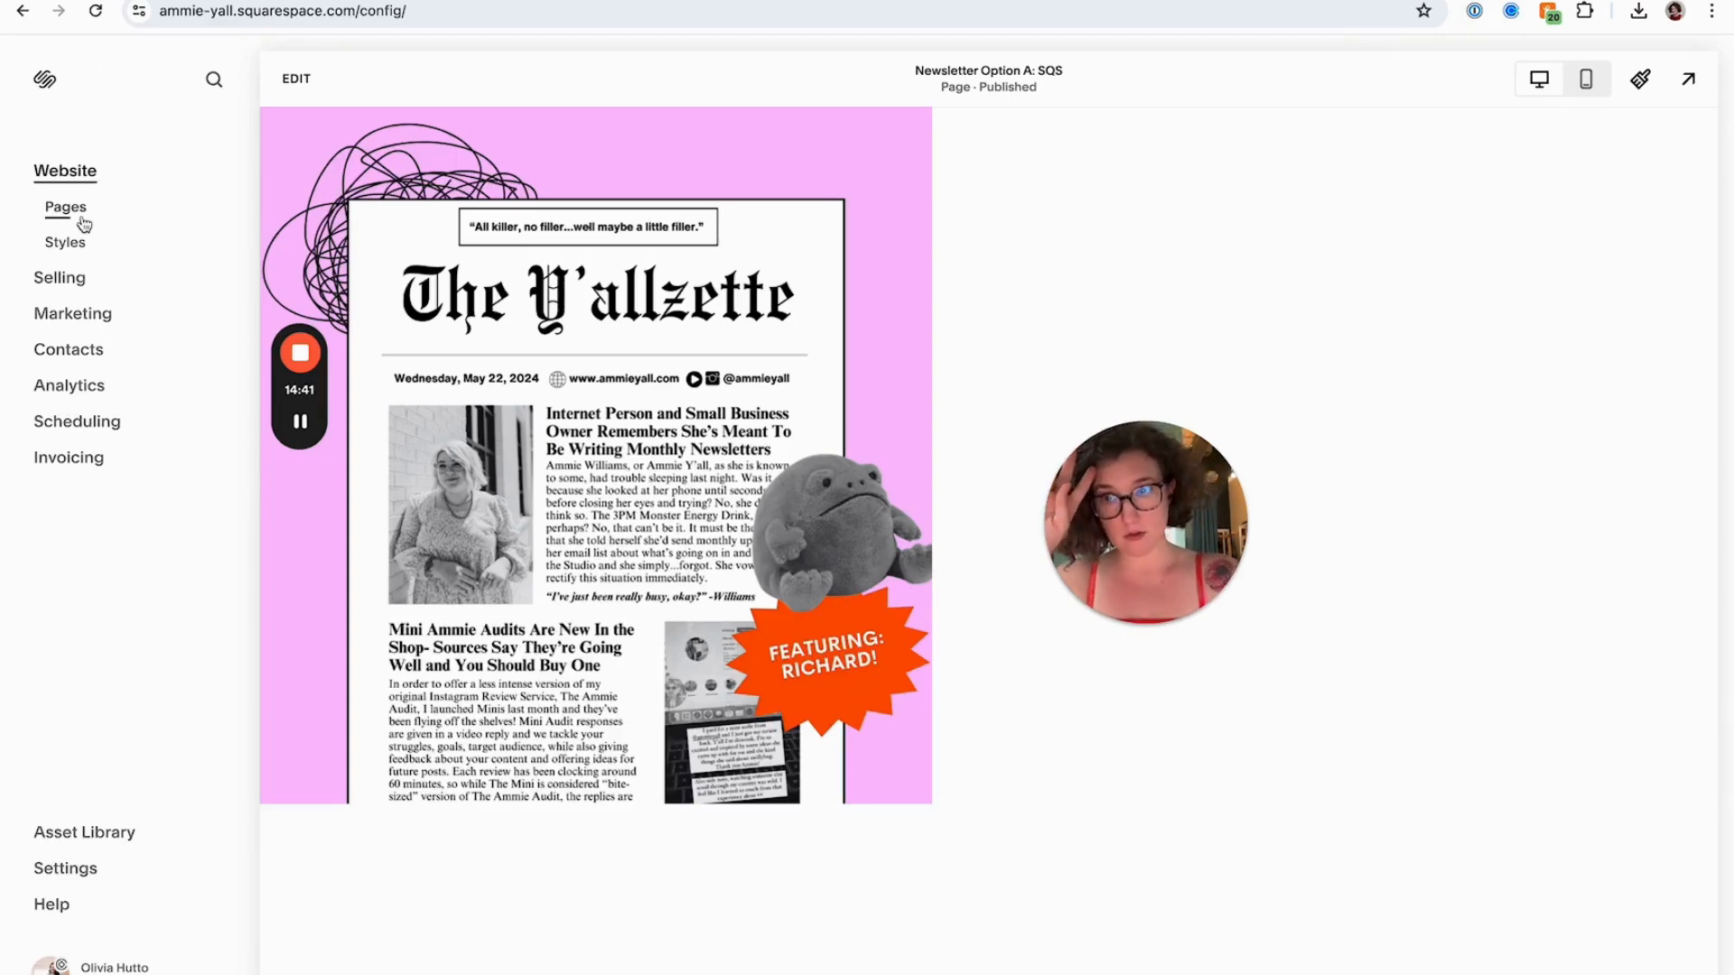
Add a blank not-linked page named "Newsletter Option B: FloDesk or External"
click(79, 215)
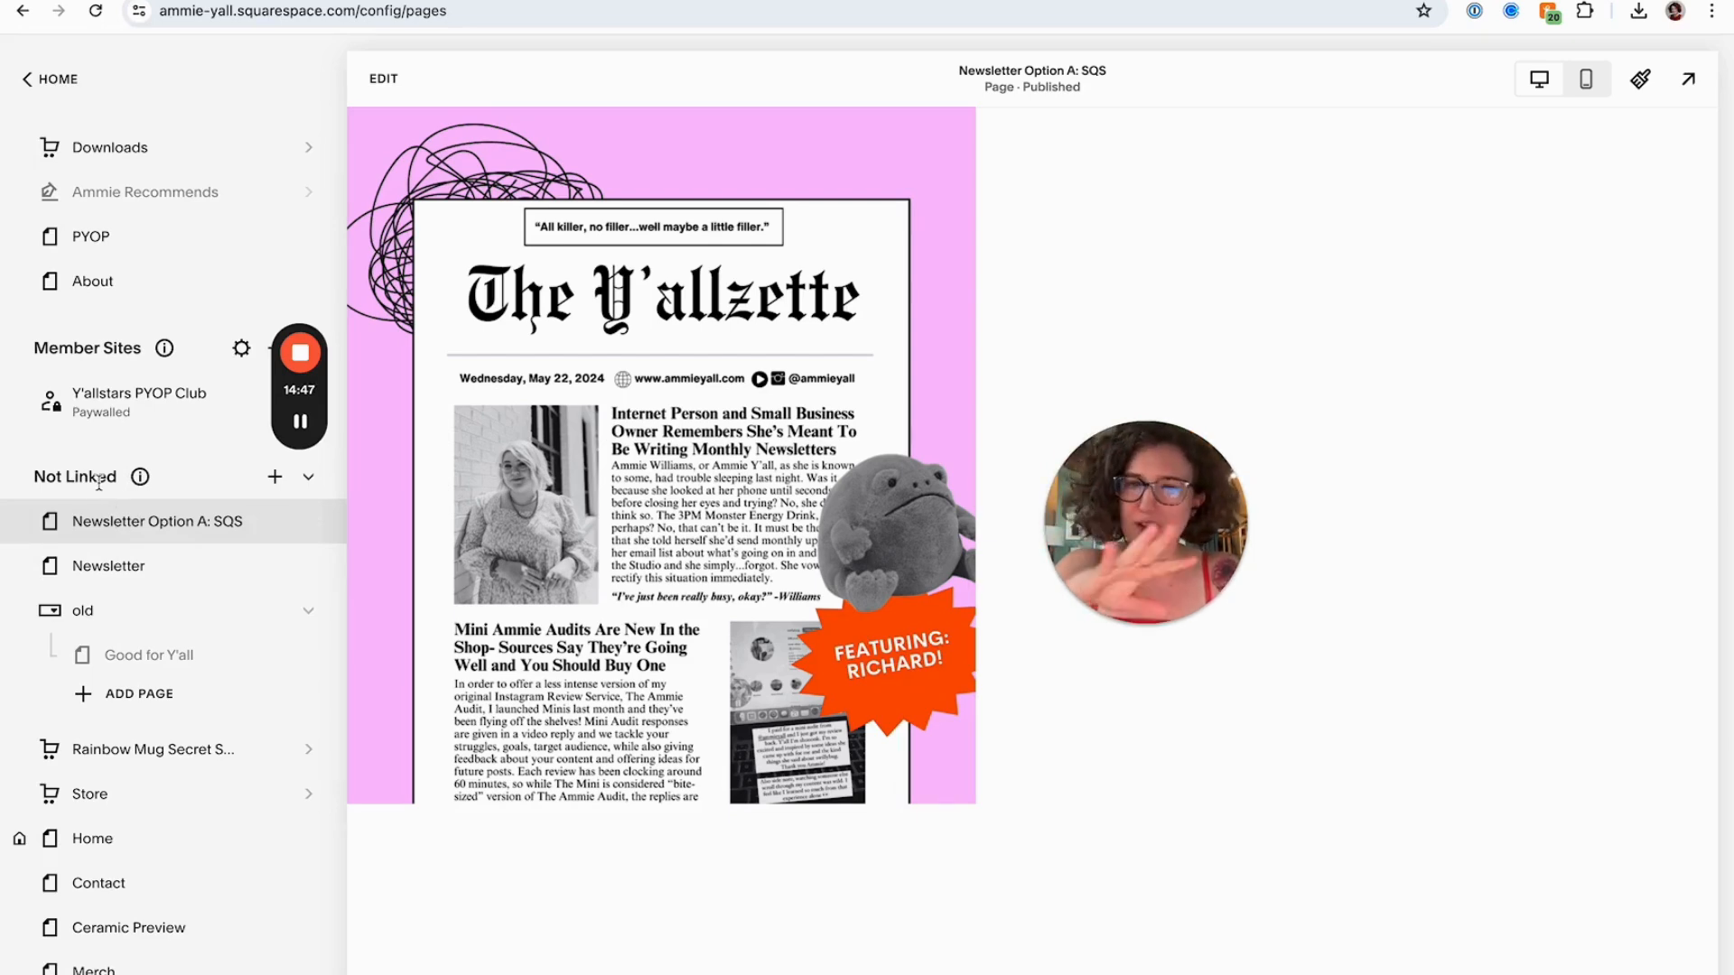
scroll(97, 478, down, 5)
scroll(98, 478, up, 5)
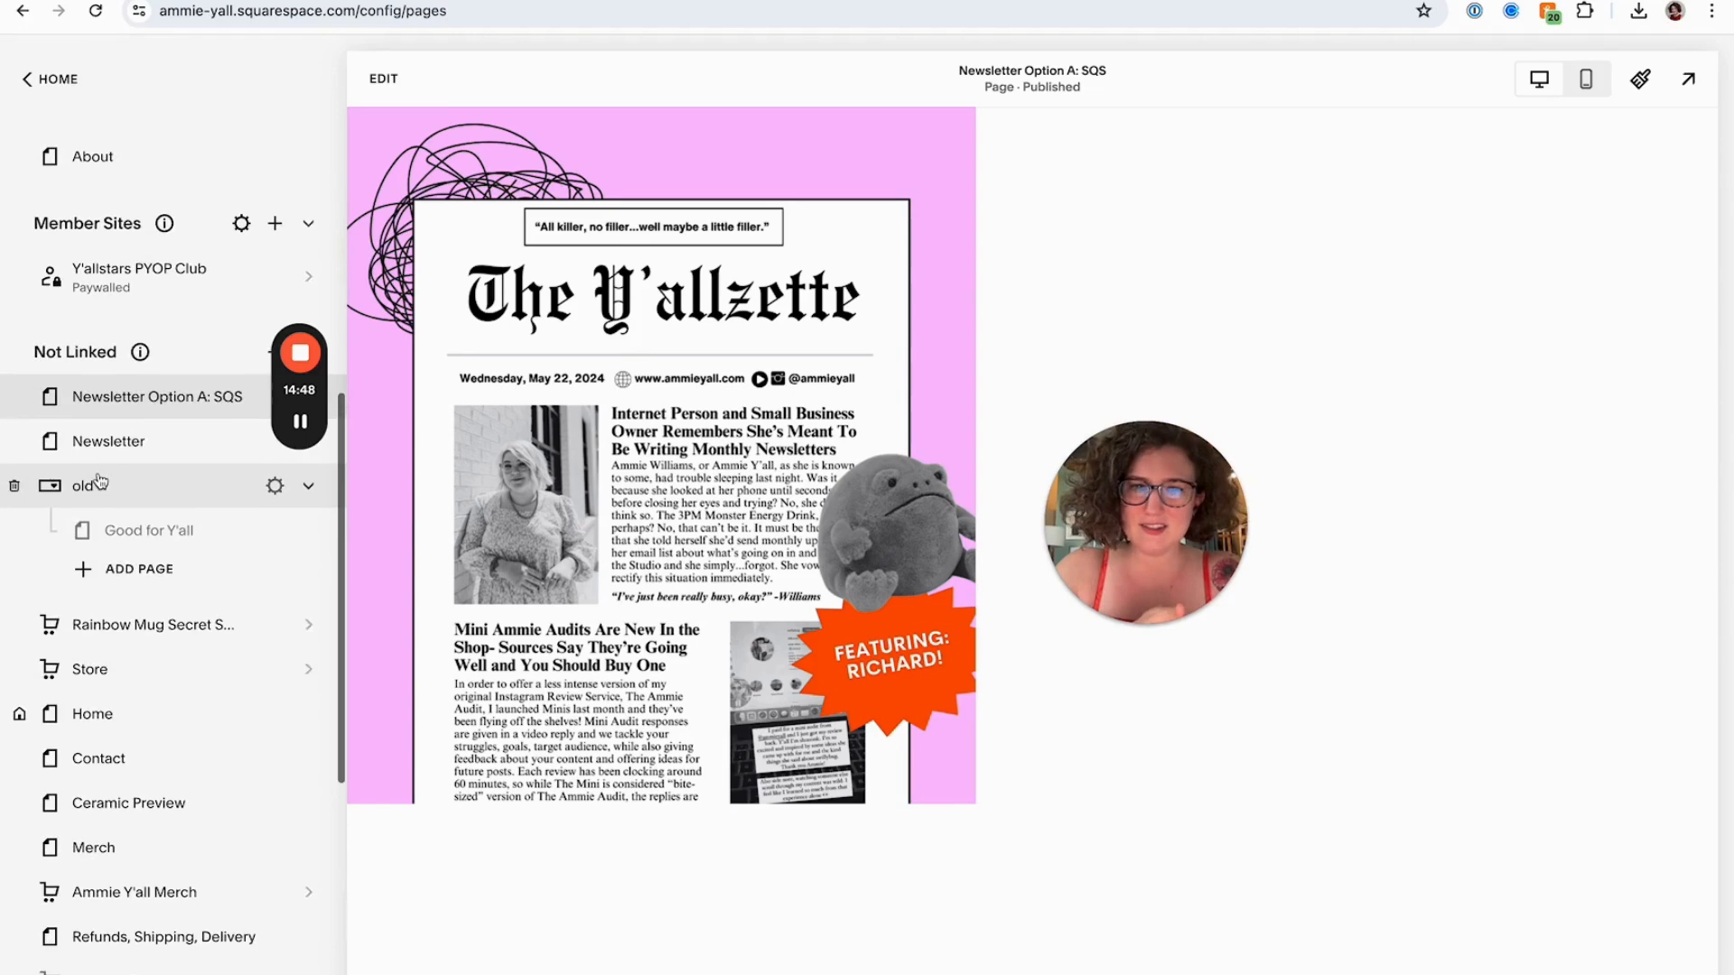
scroll(99, 481, up, 2)
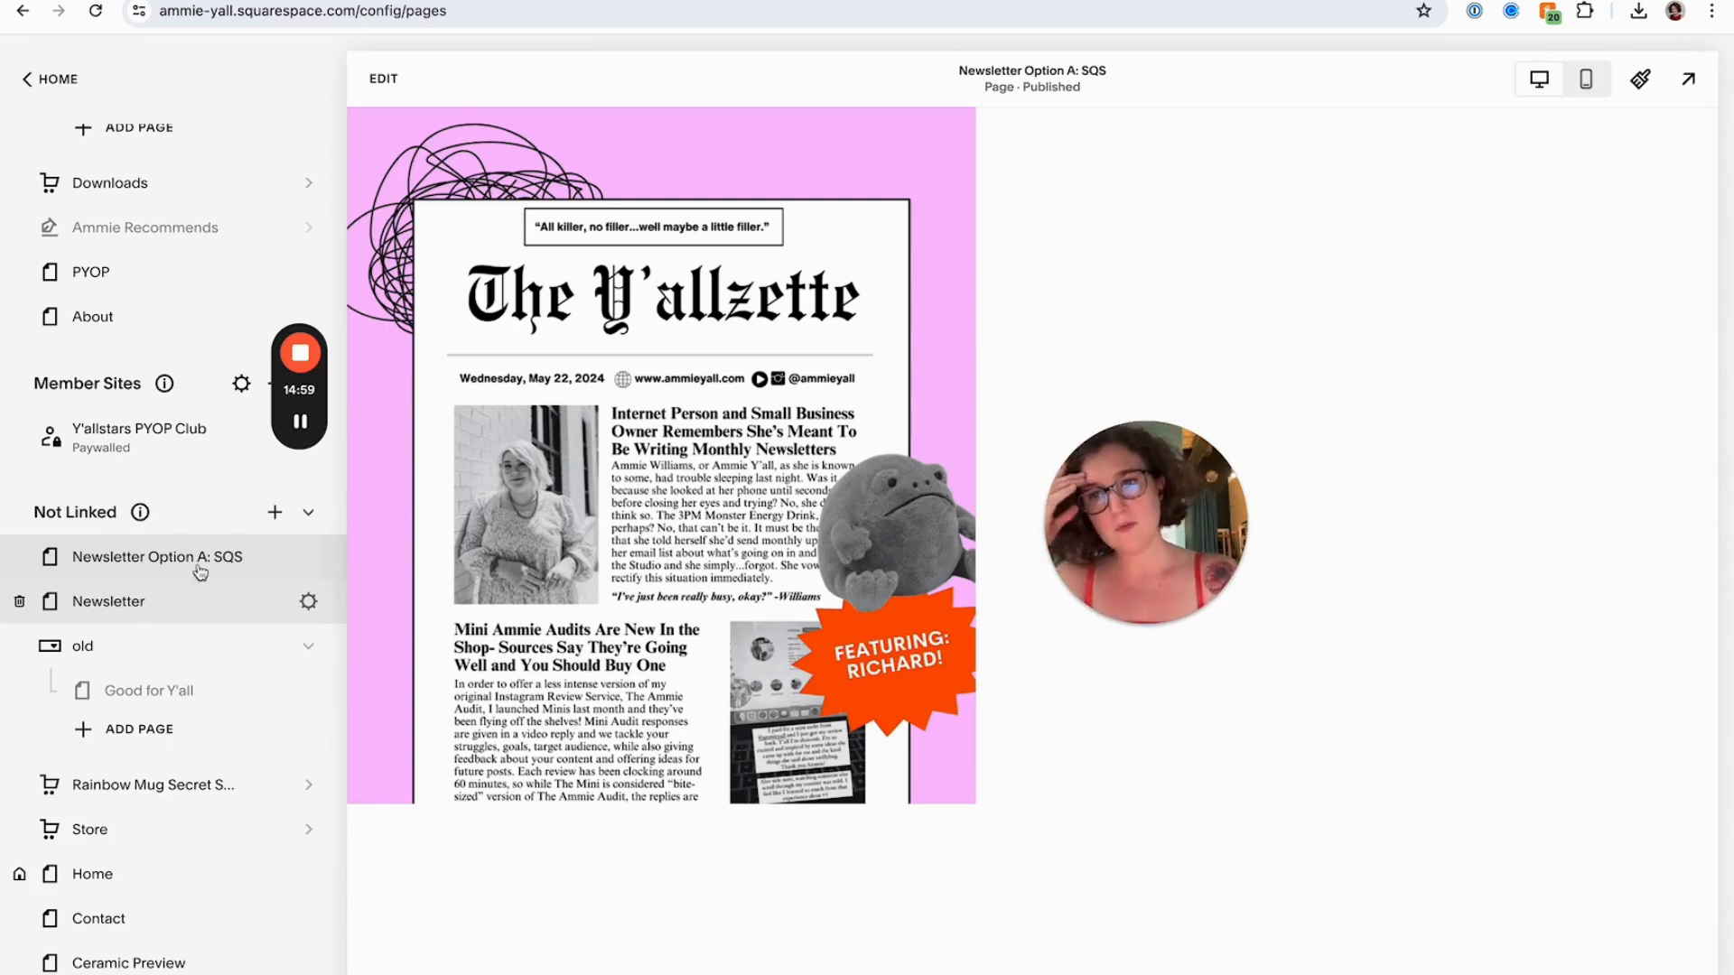
click(275, 512)
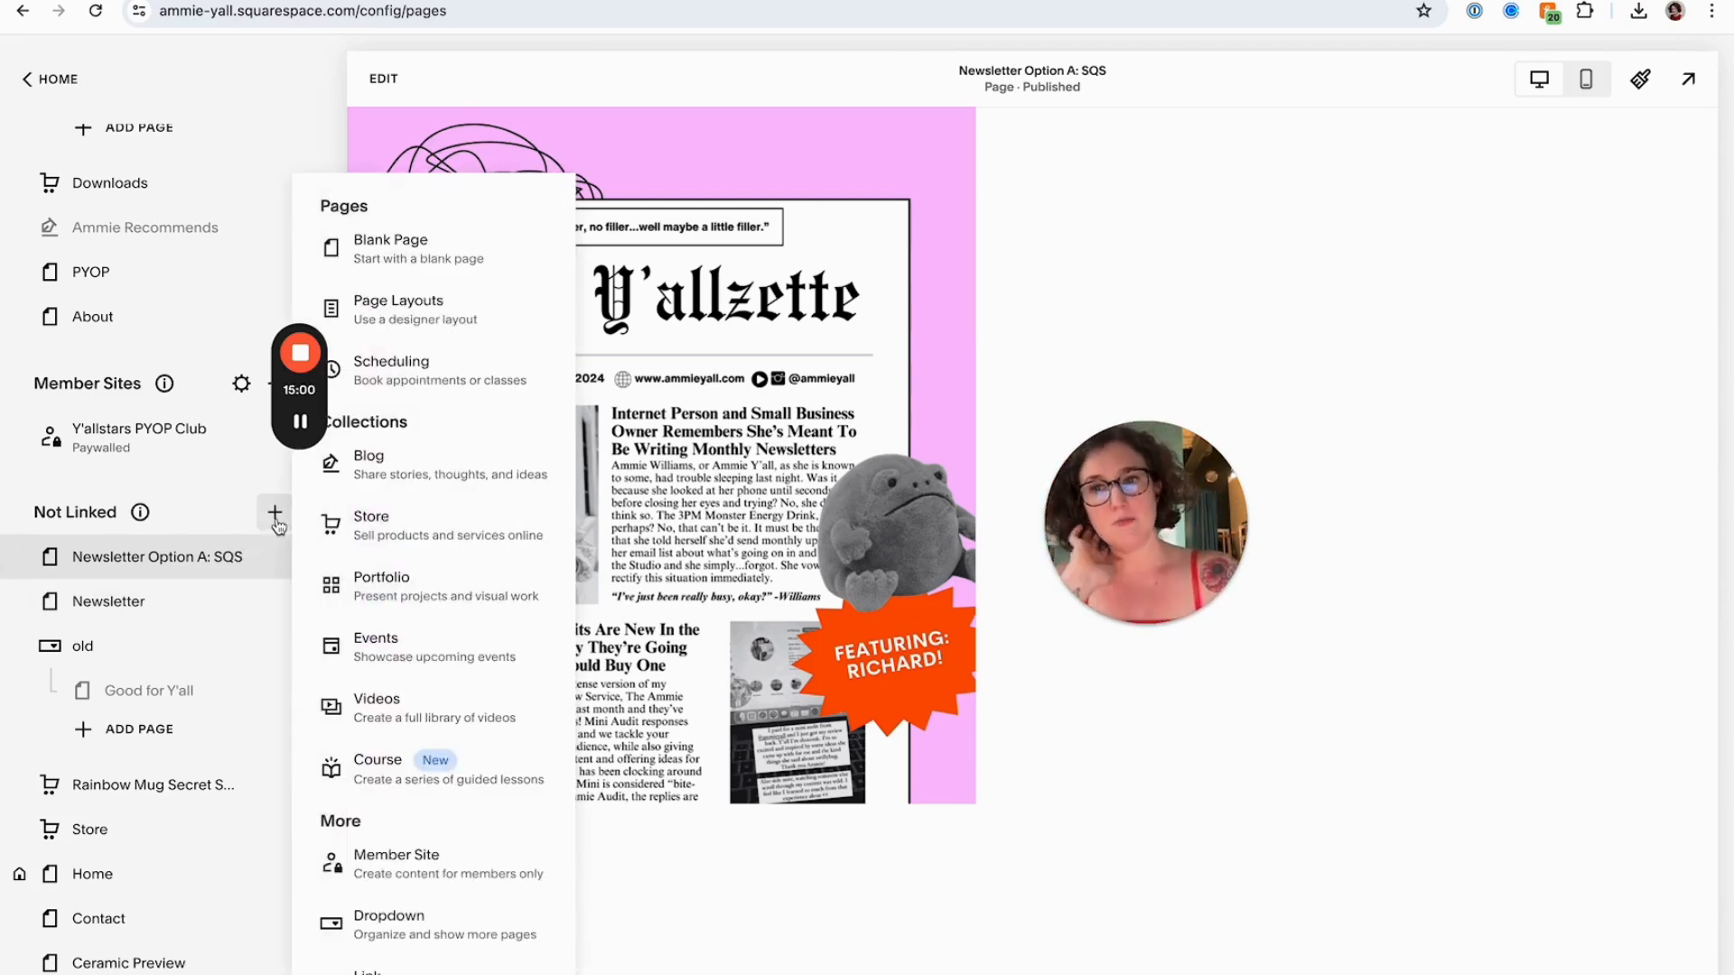
click(422, 258)
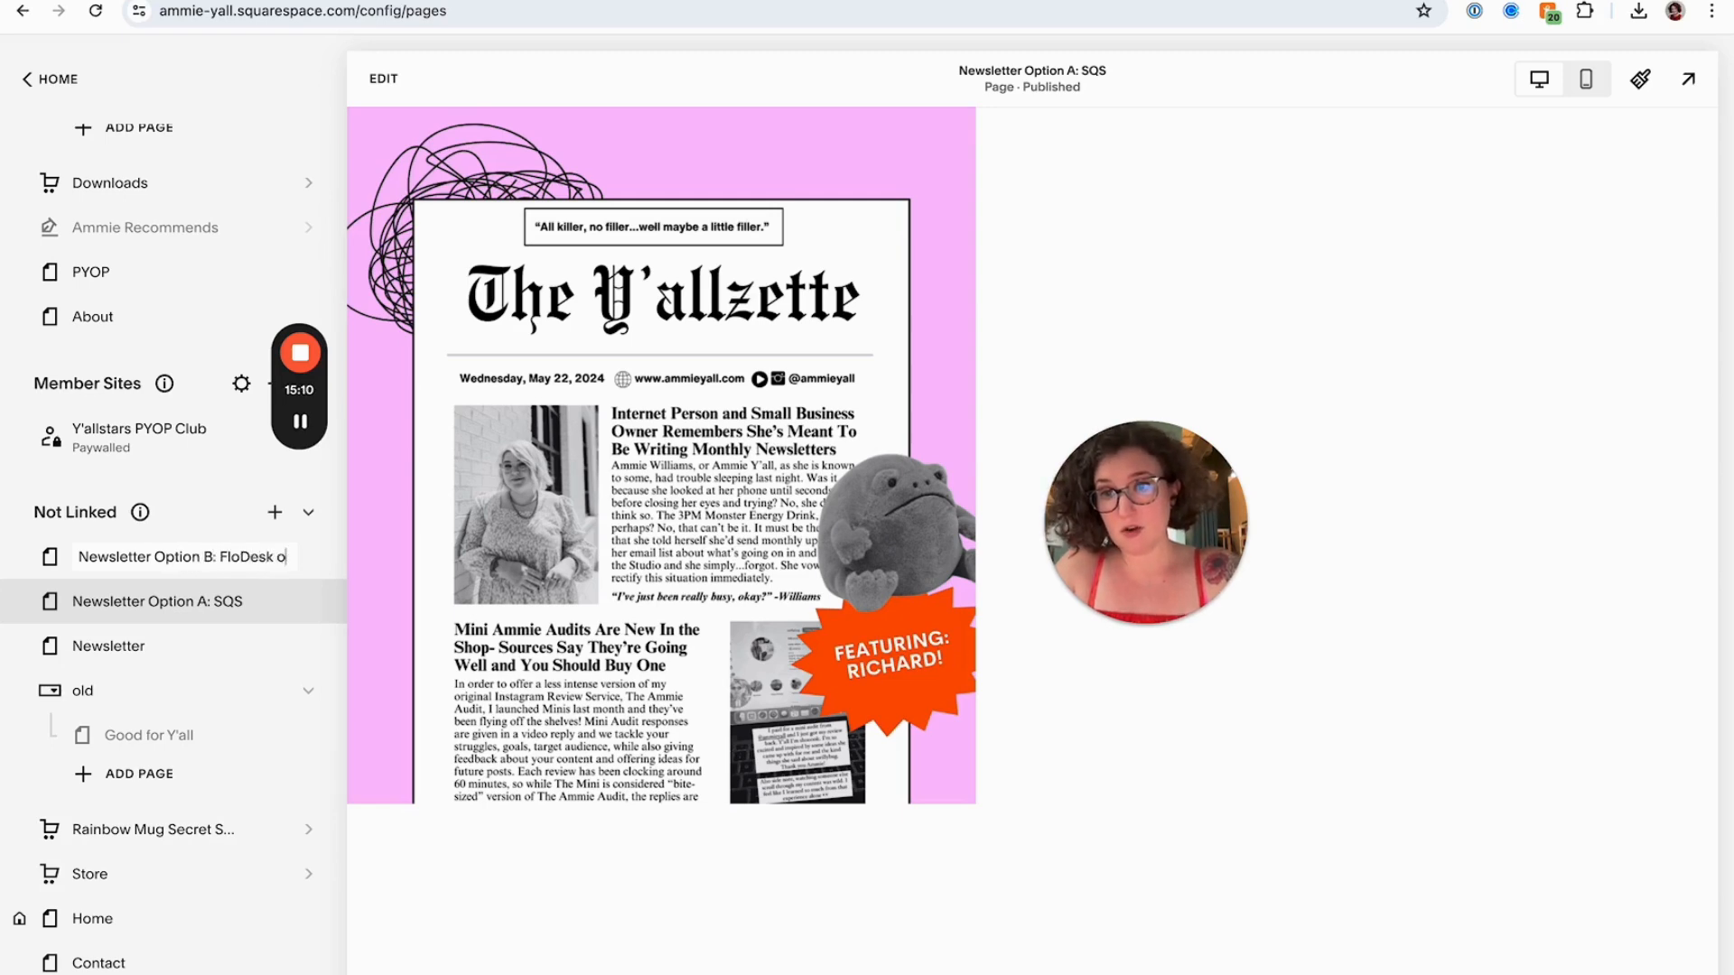
key(Return)
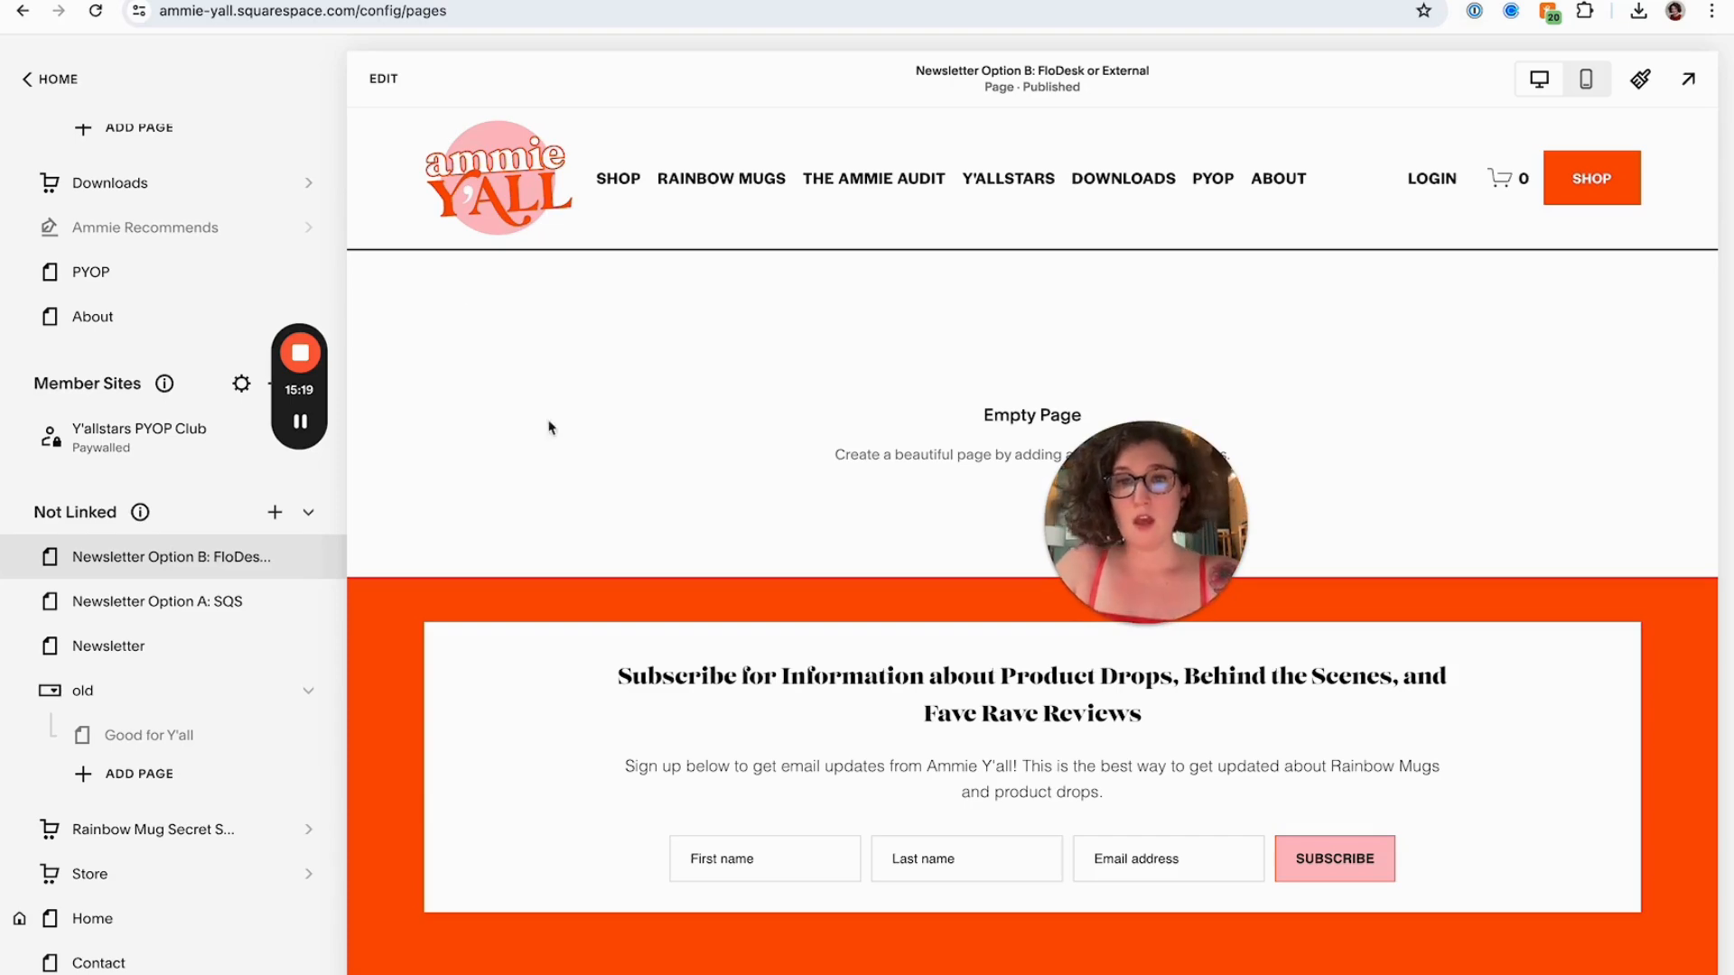
Add a purple intro section with a heading and Sign Up button to the new page
click(381, 78)
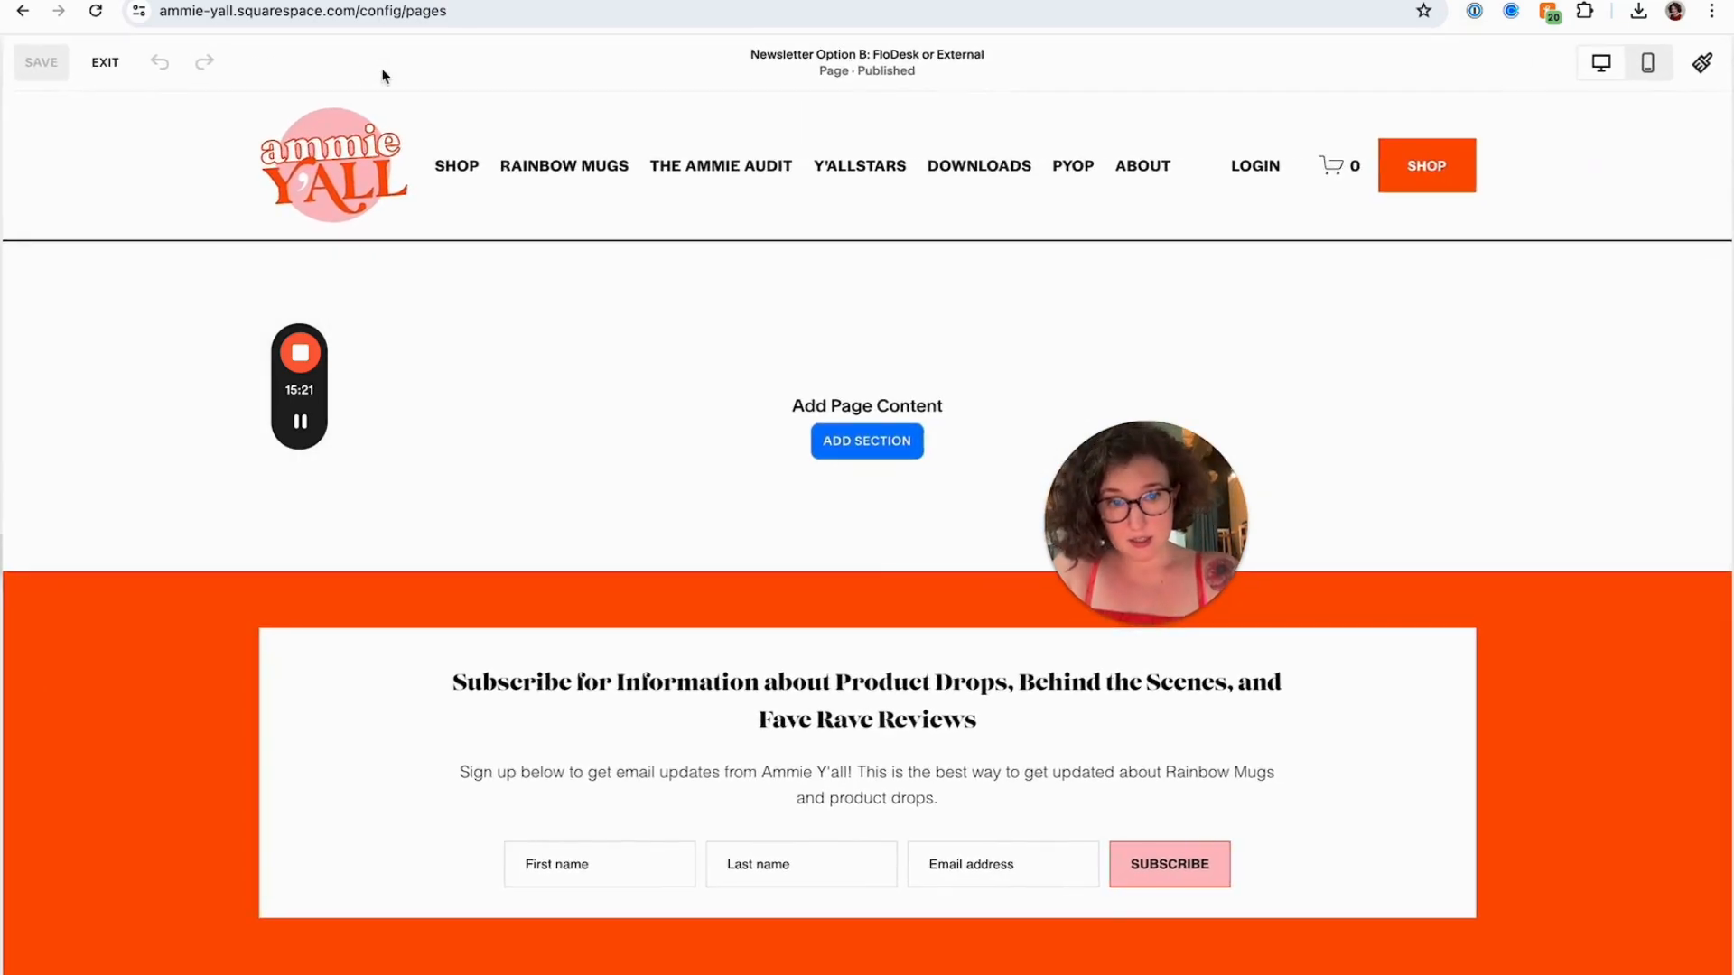
click(865, 443)
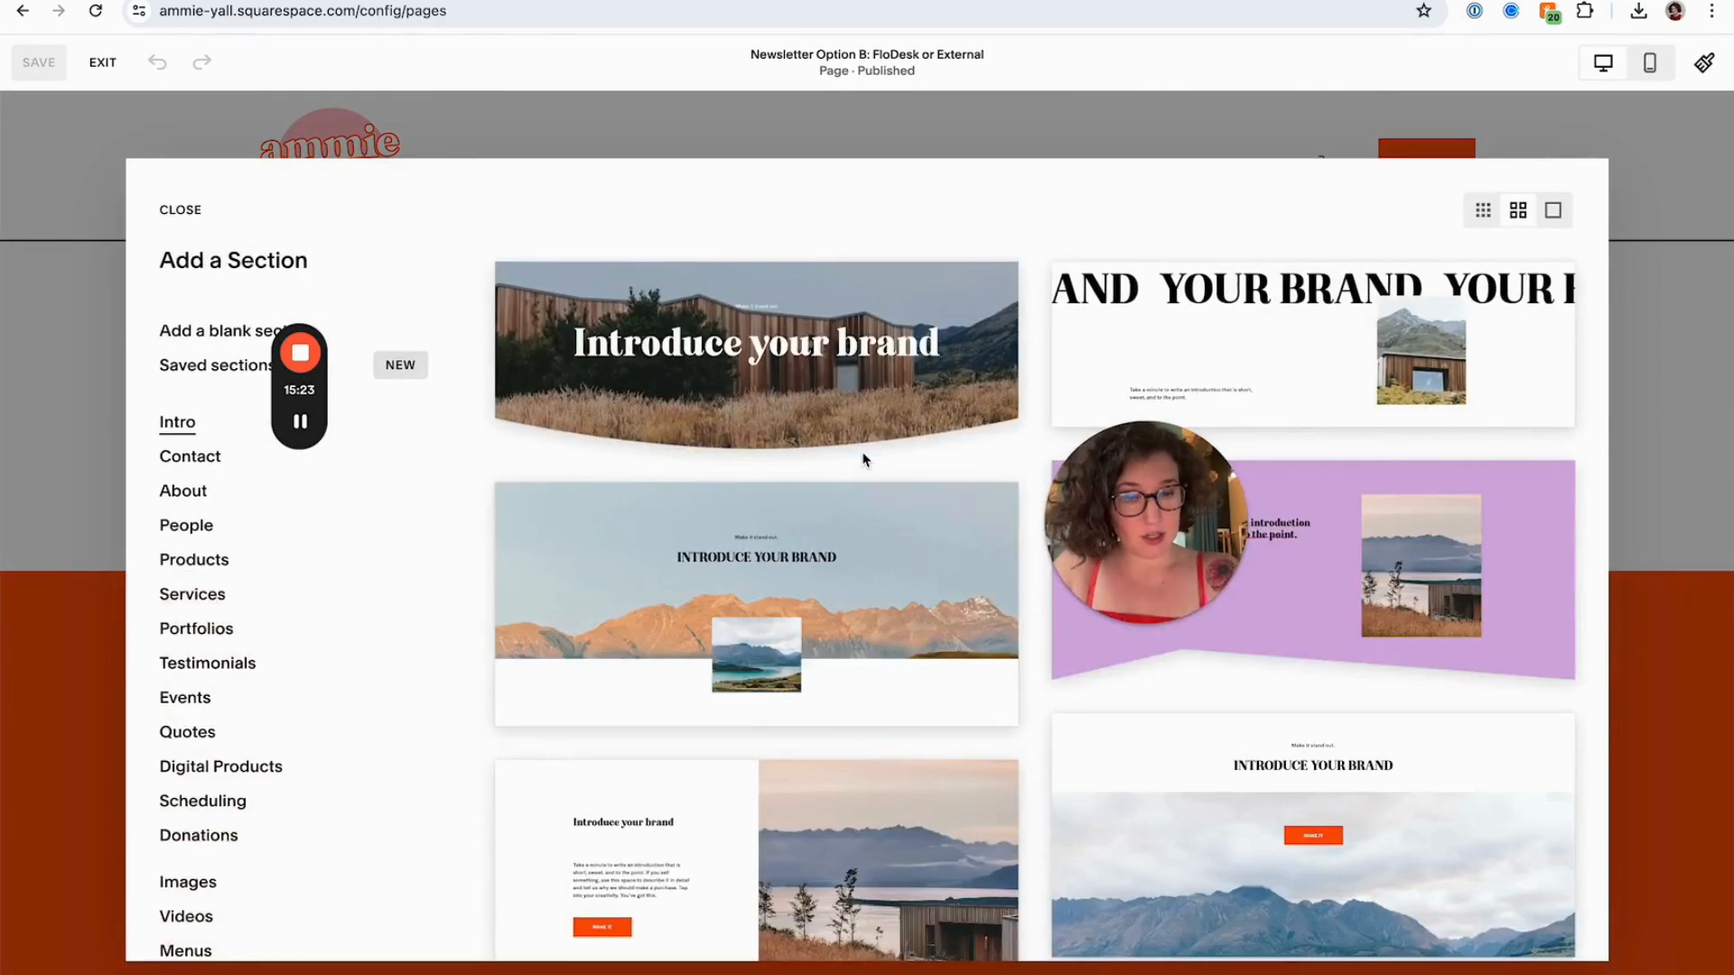
scroll(865, 460, down, 5)
scroll(864, 461, down, 5)
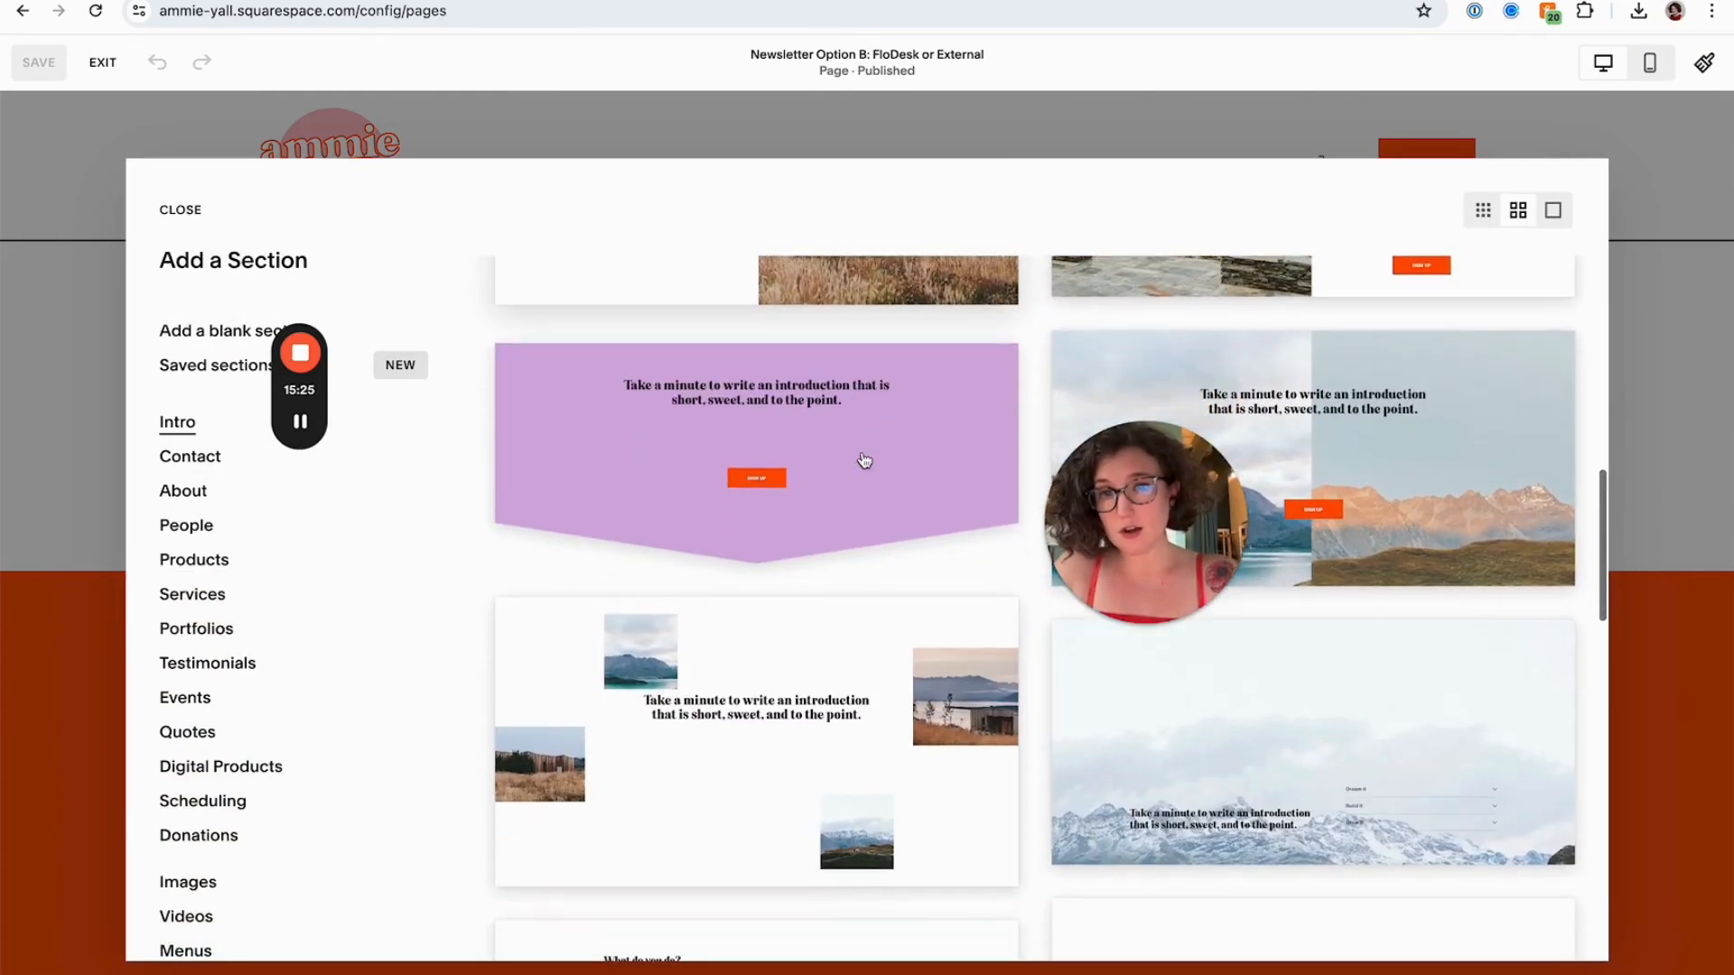
scroll(864, 461, down, 2)
scroll(868, 457, up, 10)
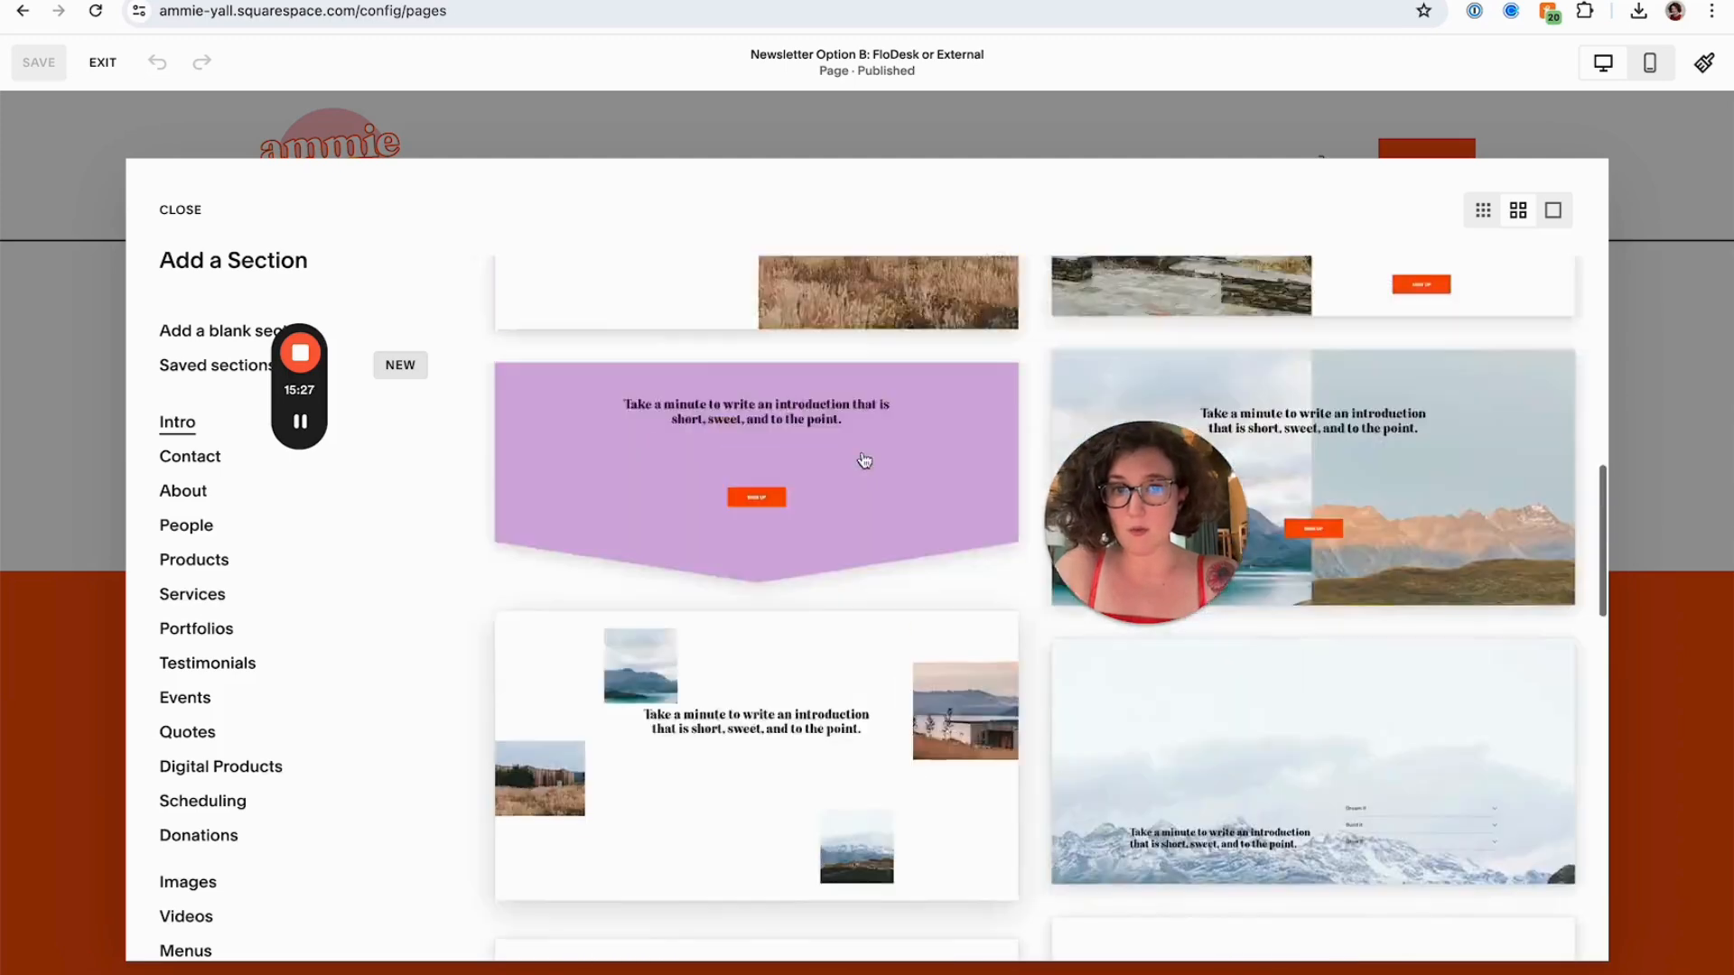
scroll(844, 607, down, 3)
click(830, 619)
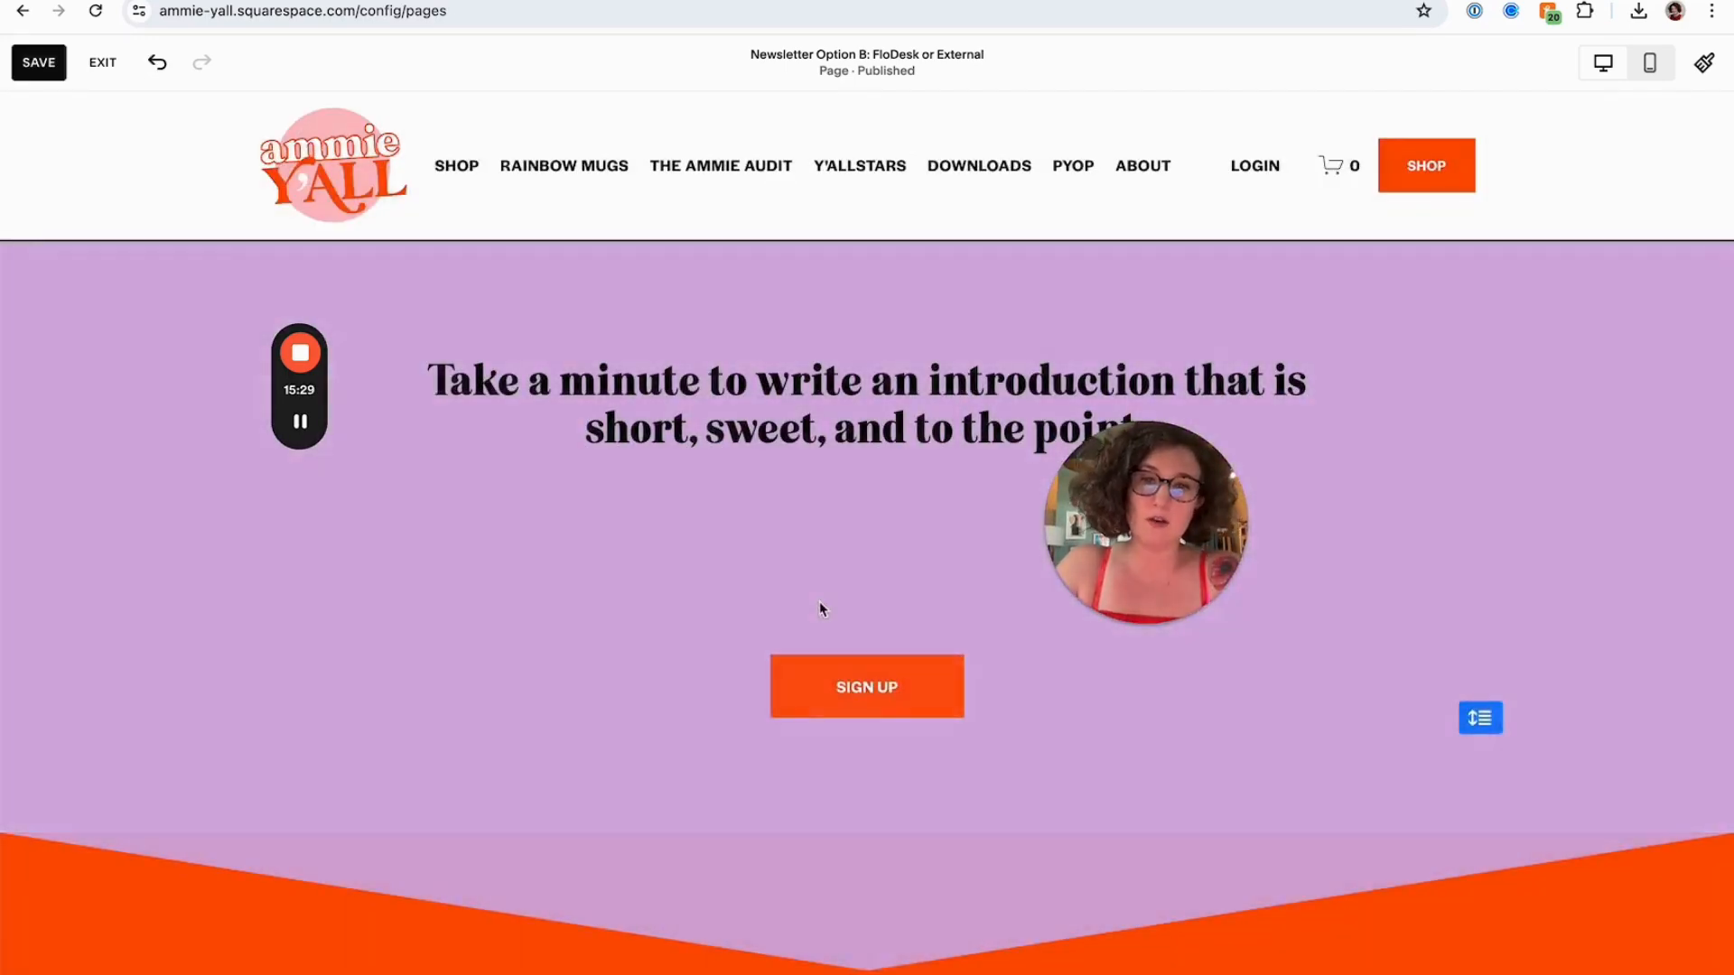
Change the section heading to "Sign up y'all! Ya goofs!" and shorten its text box
click(766, 395)
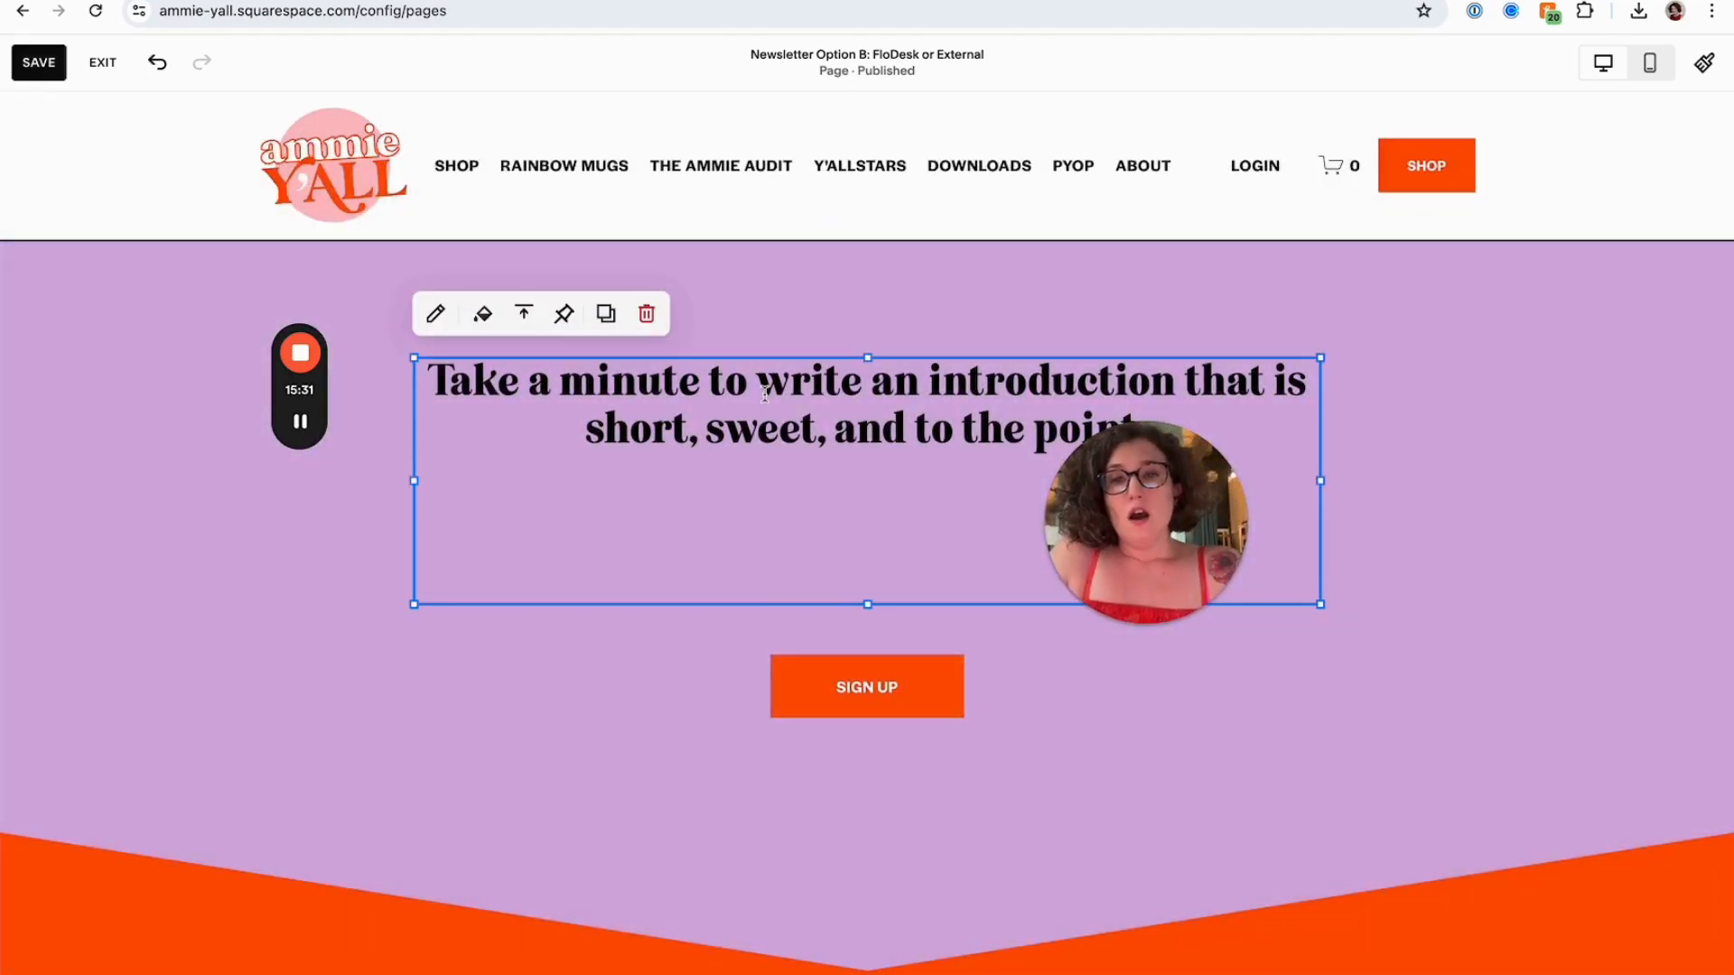
click(766, 394)
key(ctrl+a)
text(Sig)
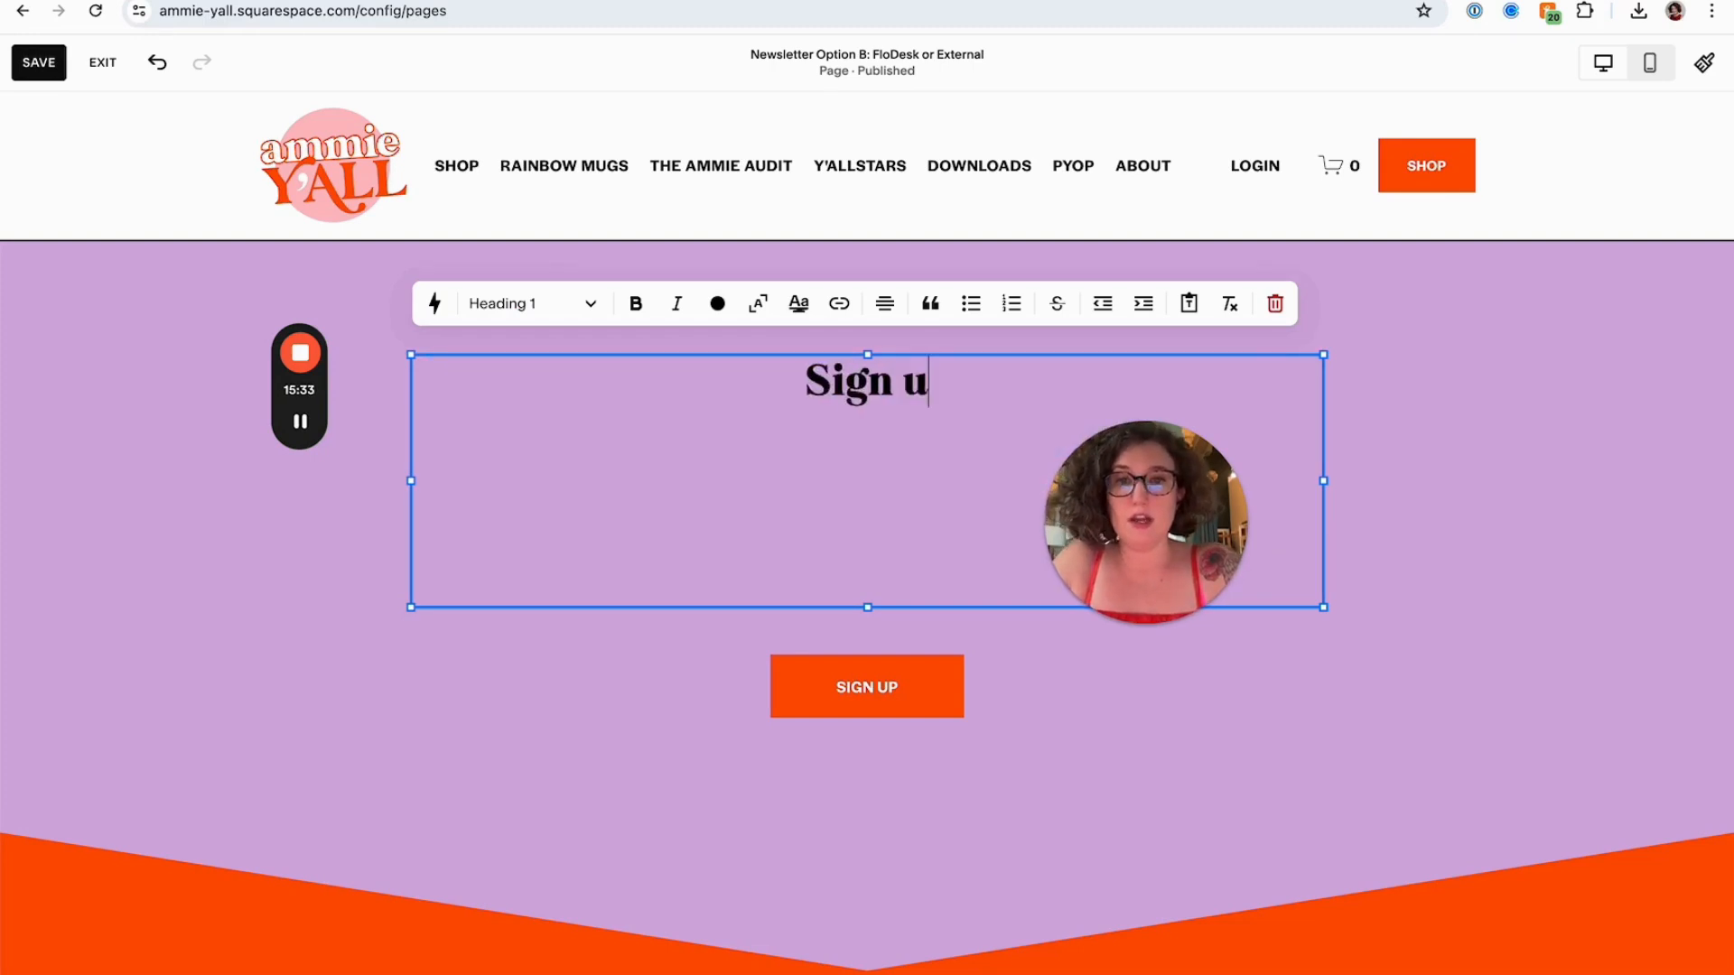
text(n up y'all! Ya goofs!)
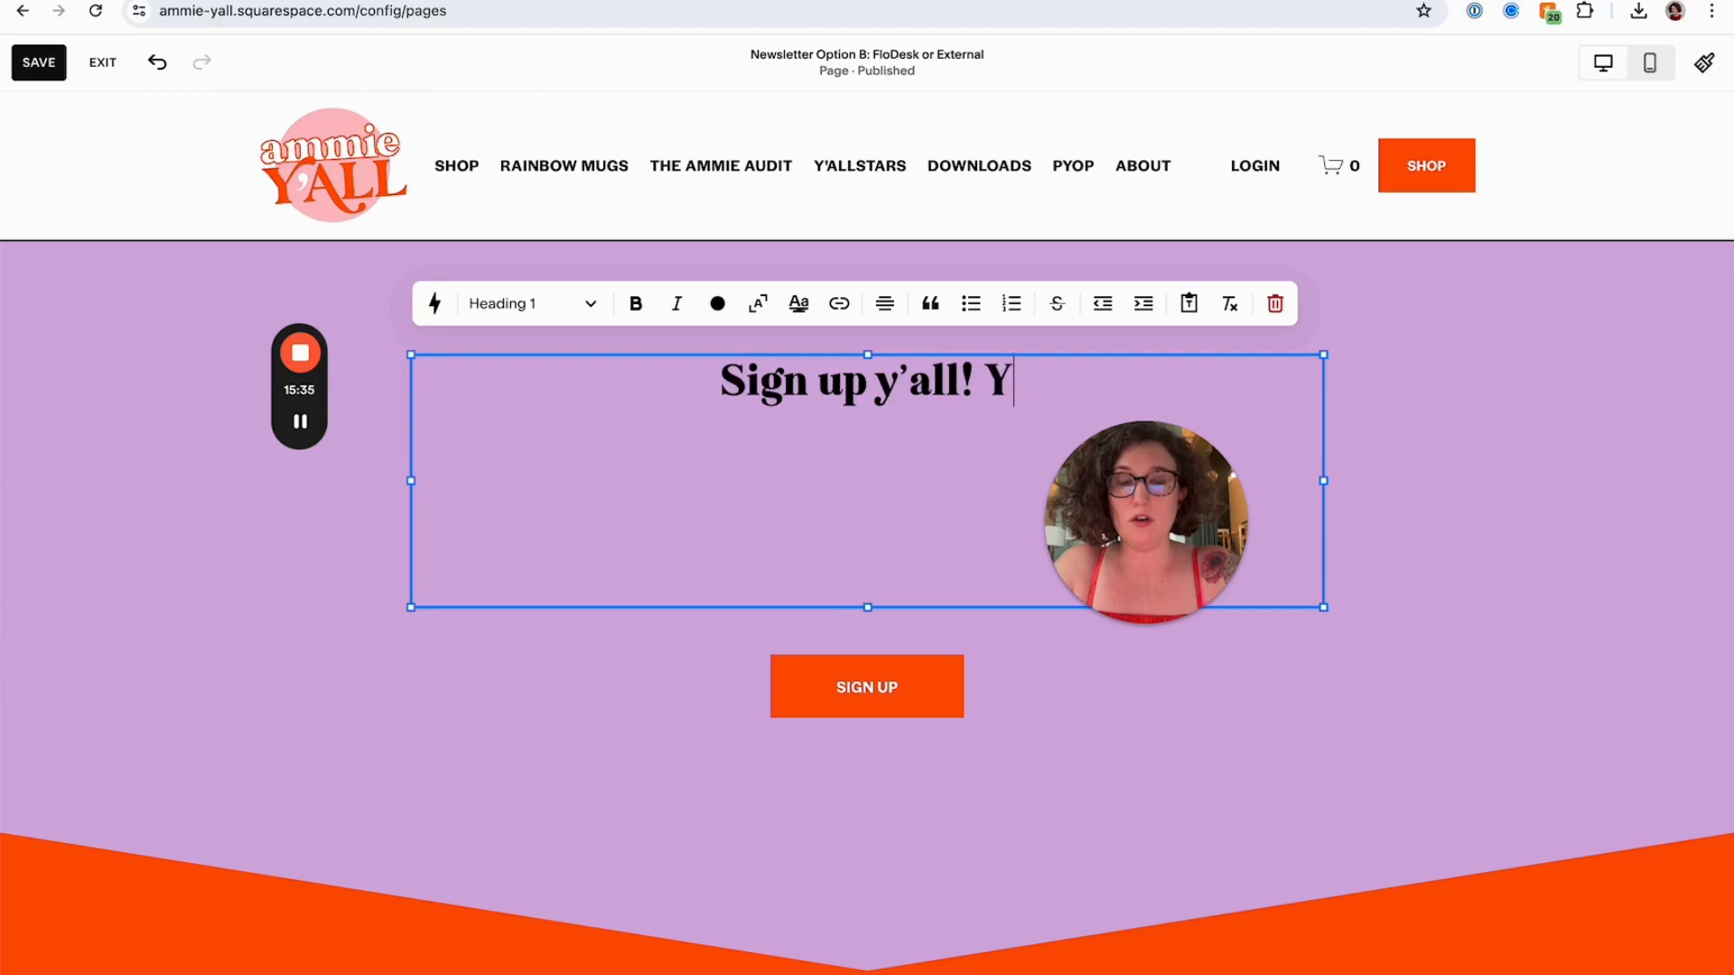
drag(843, 601, 831, 524)
Delete the Sign Up button from the purple section
click(825, 679)
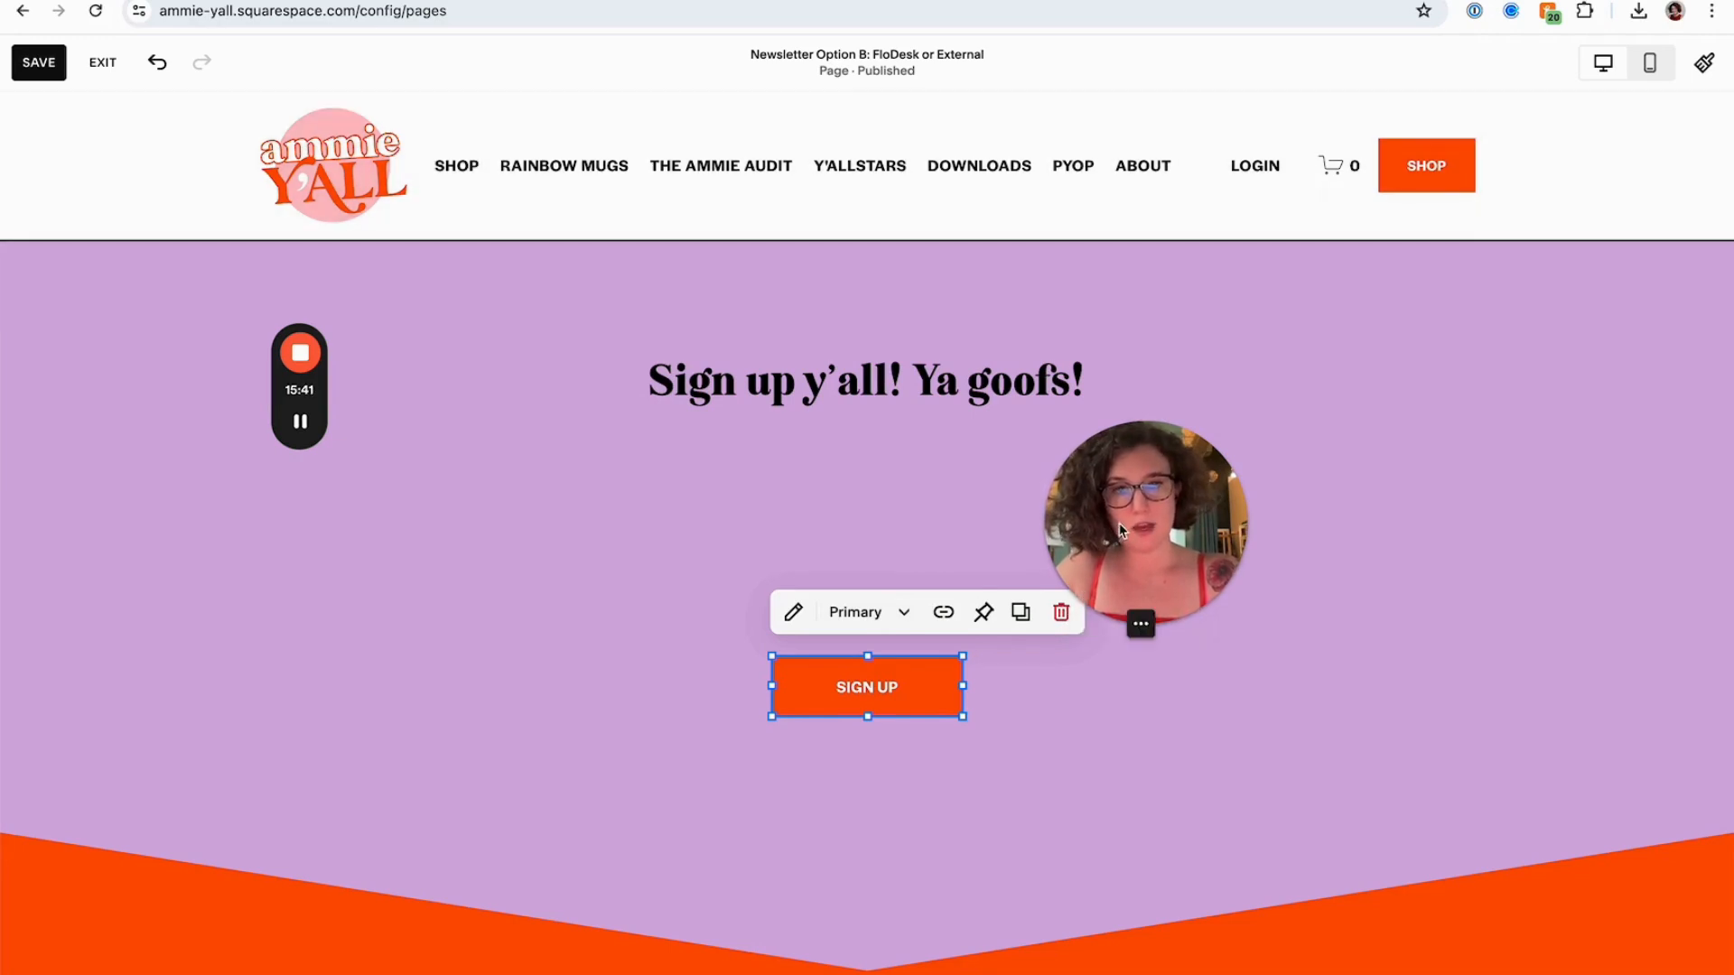
drag(1119, 531, 1373, 172)
key(BackSpace)
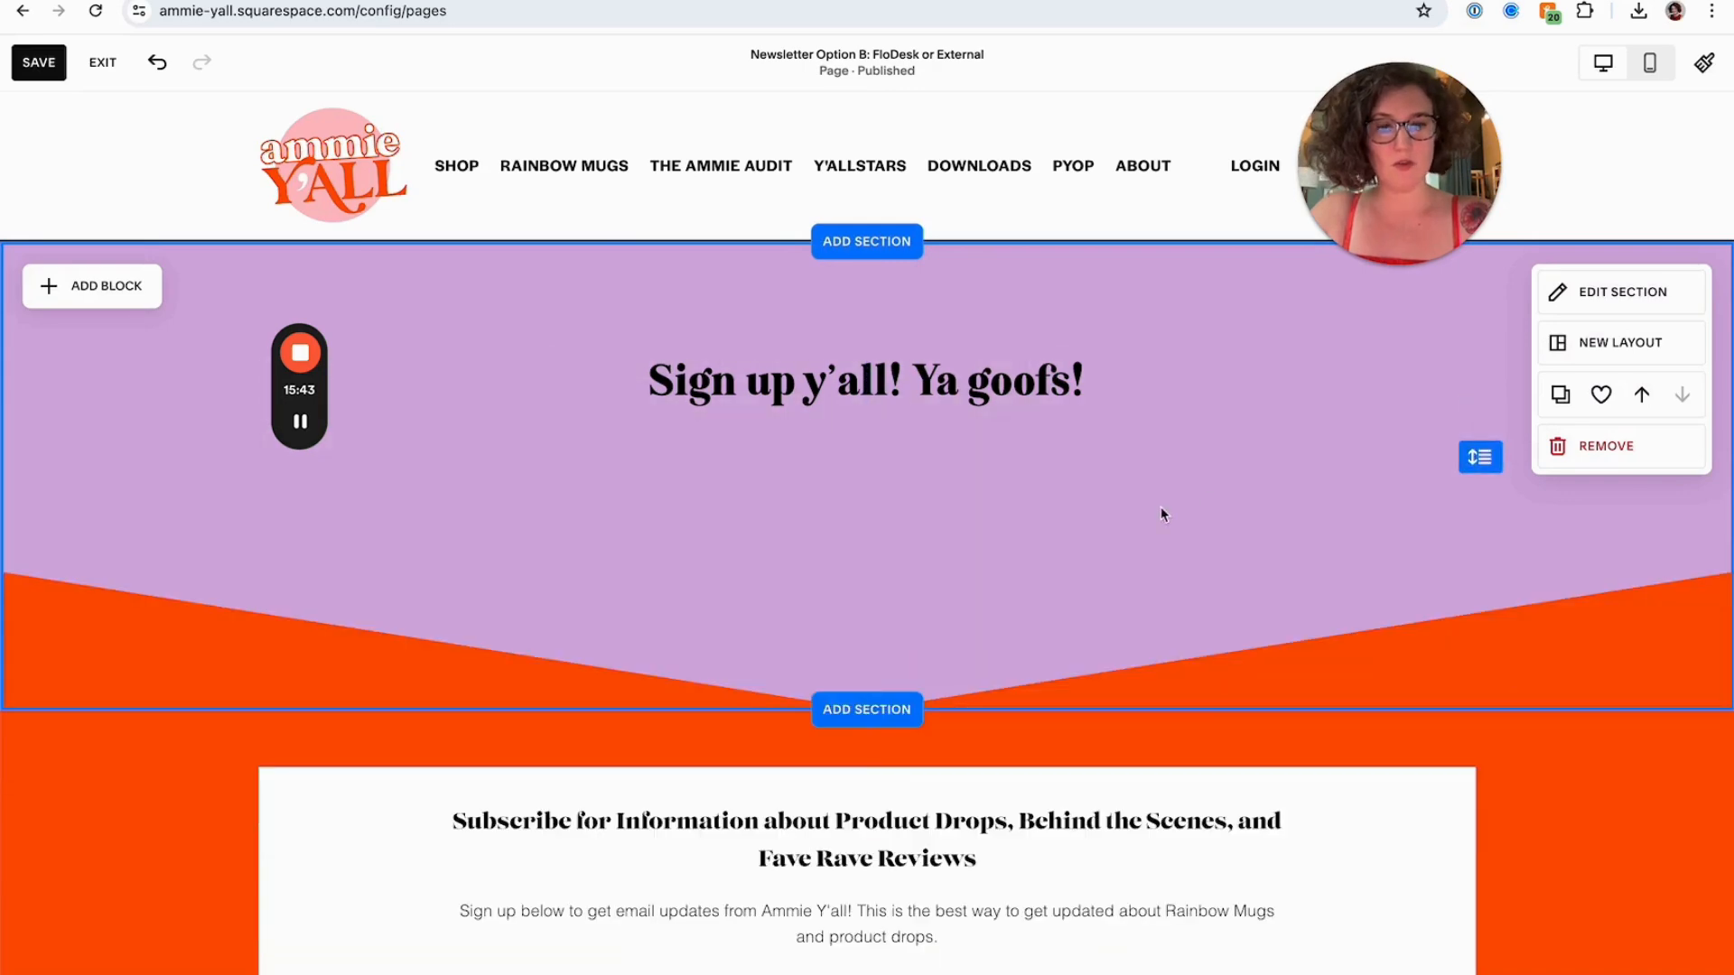
Add a blank section below the purple heading section
click(867, 709)
click(248, 333)
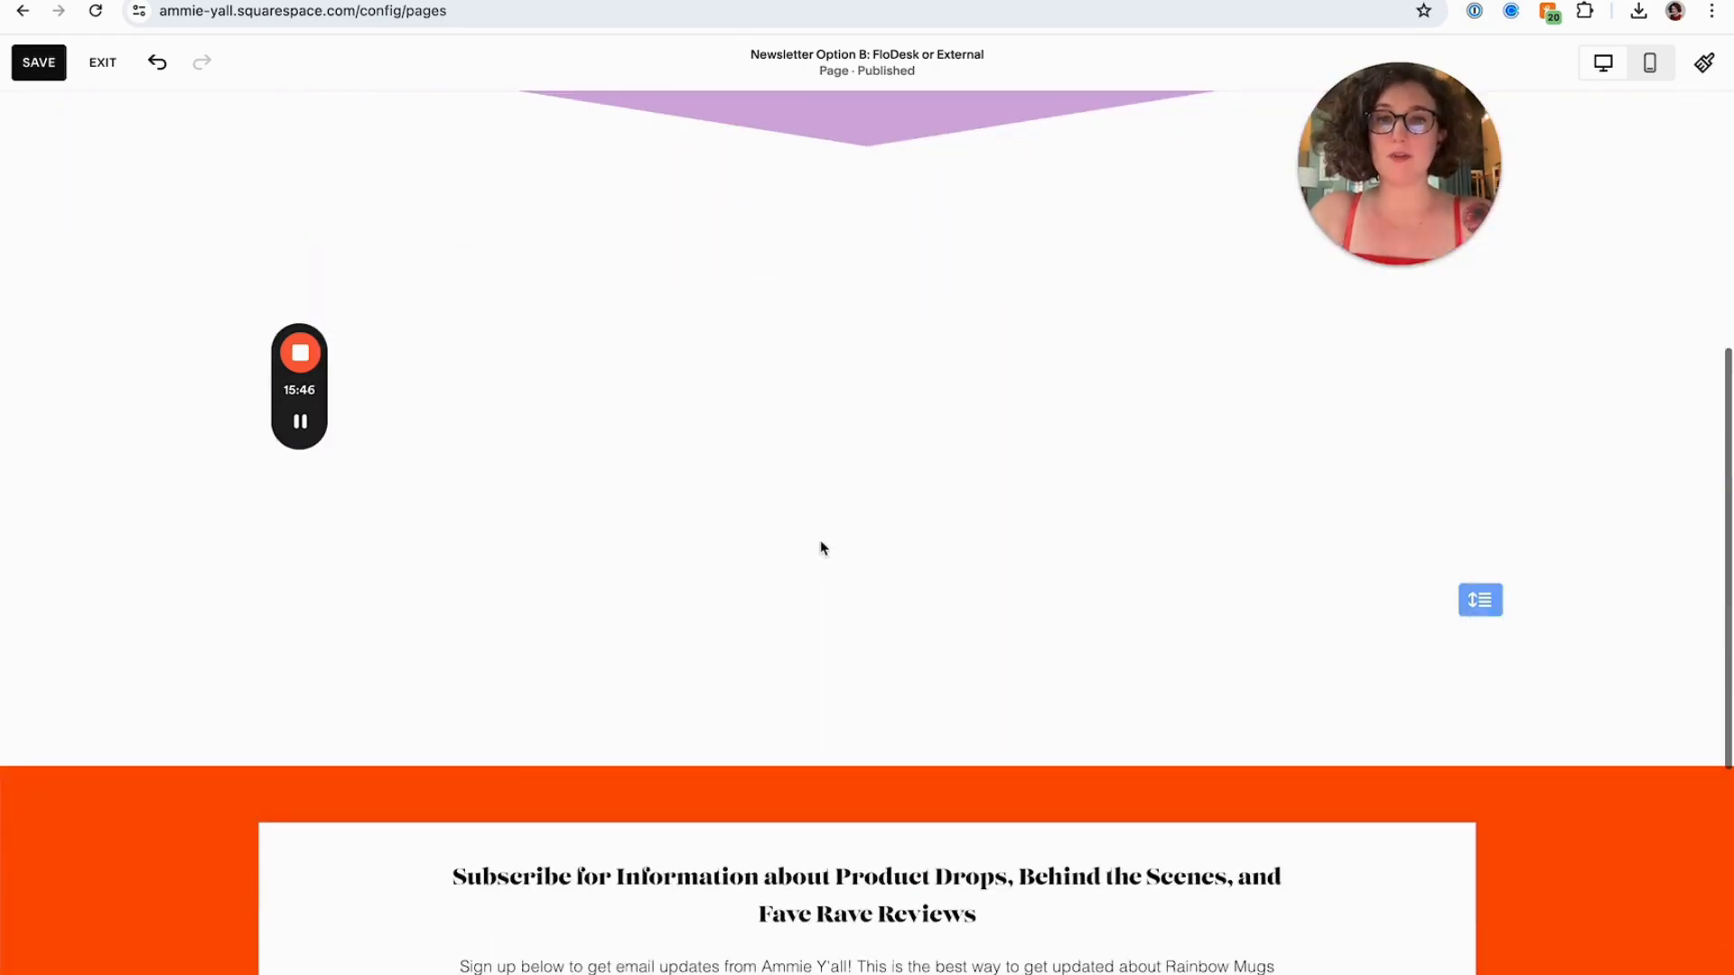
scroll(825, 544, up, 5)
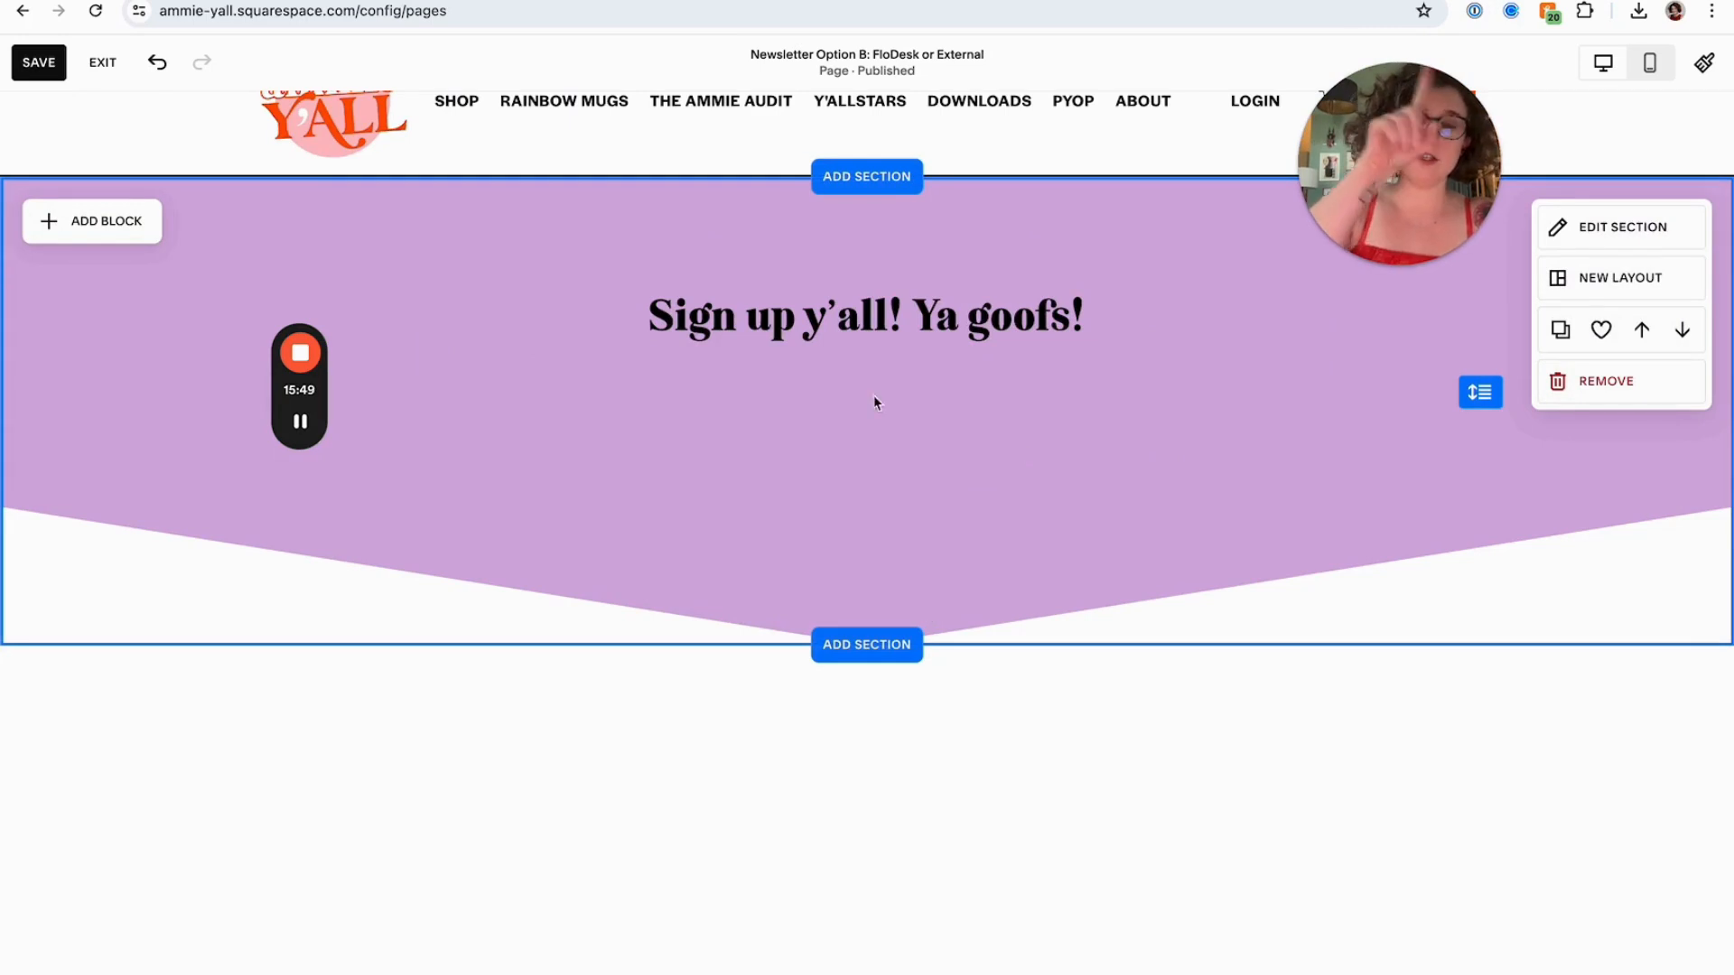
scroll(1064, 432, down, 4)
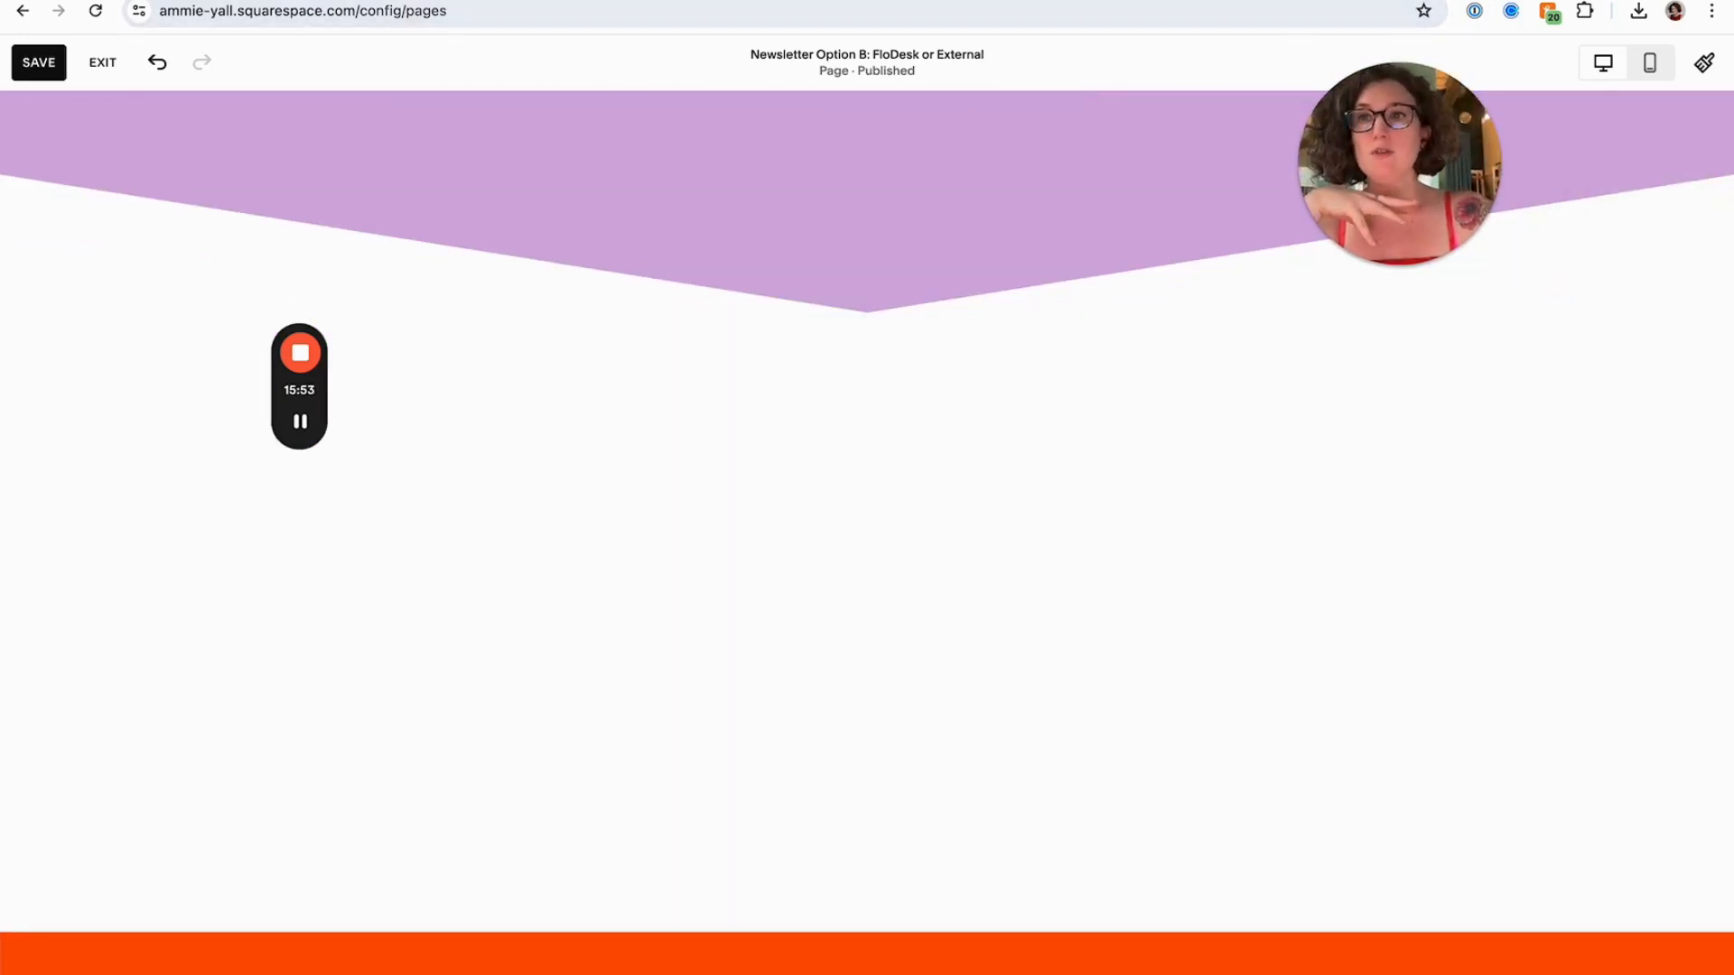
Switch to the Canva cover design and paste the newsletter graphic onto a new second page
click(307, 2)
click(992, 367)
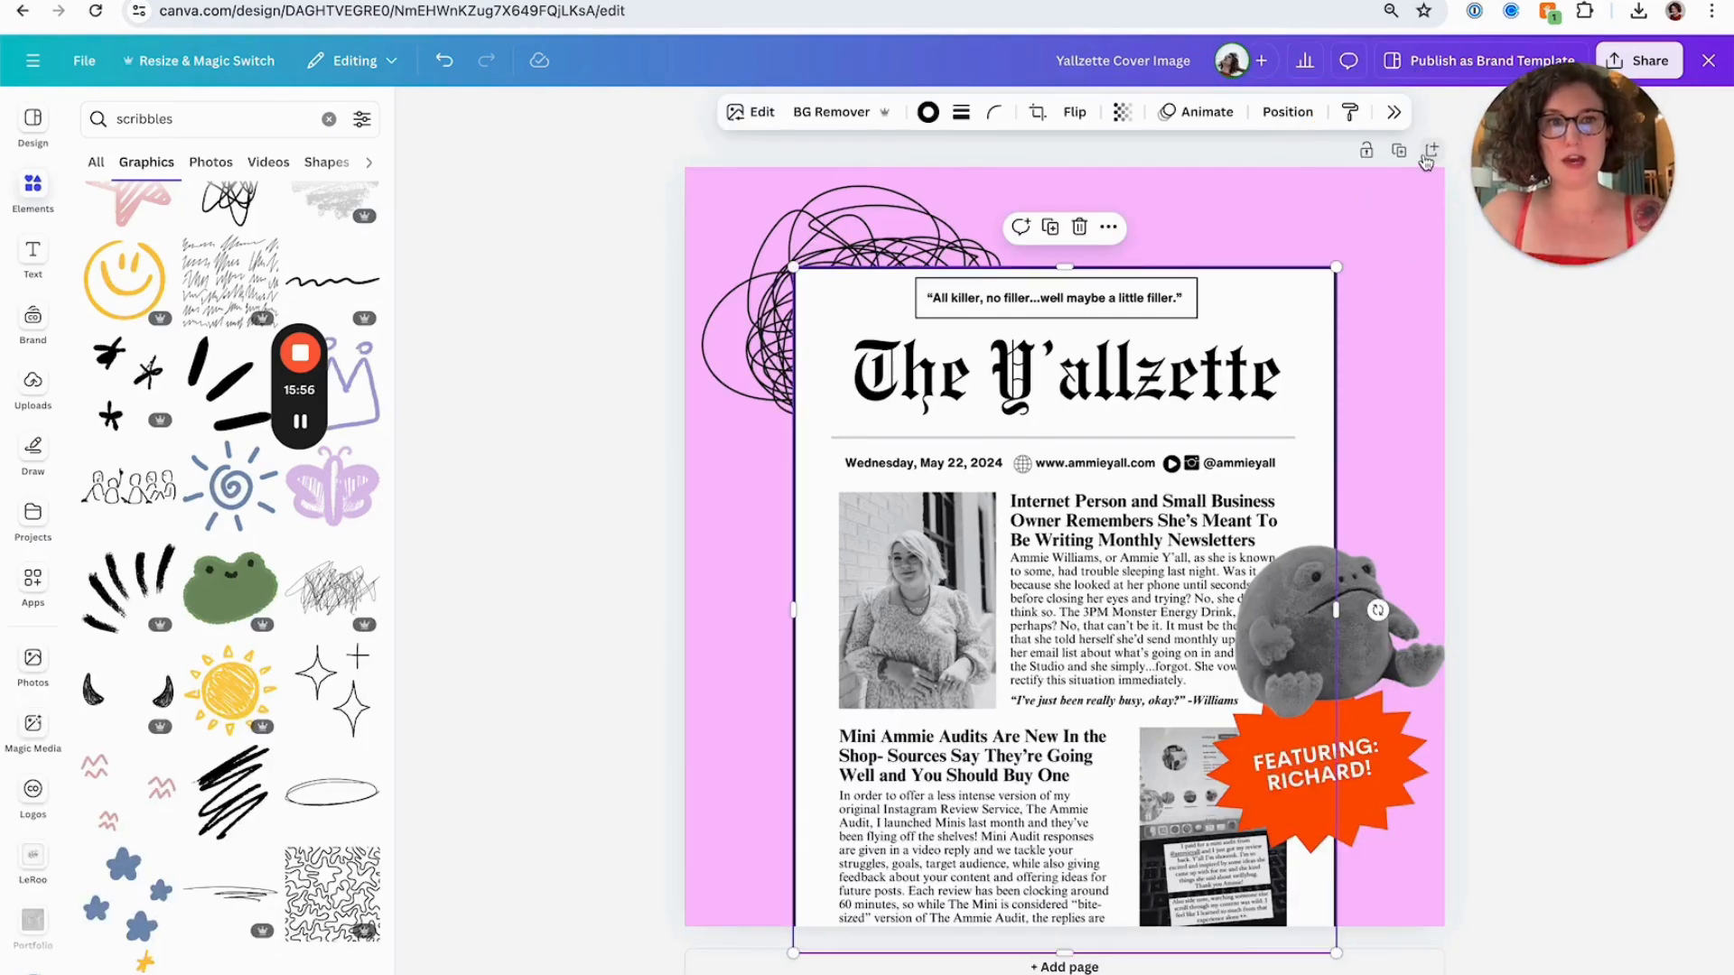
click(1430, 152)
key(ctrl+v)
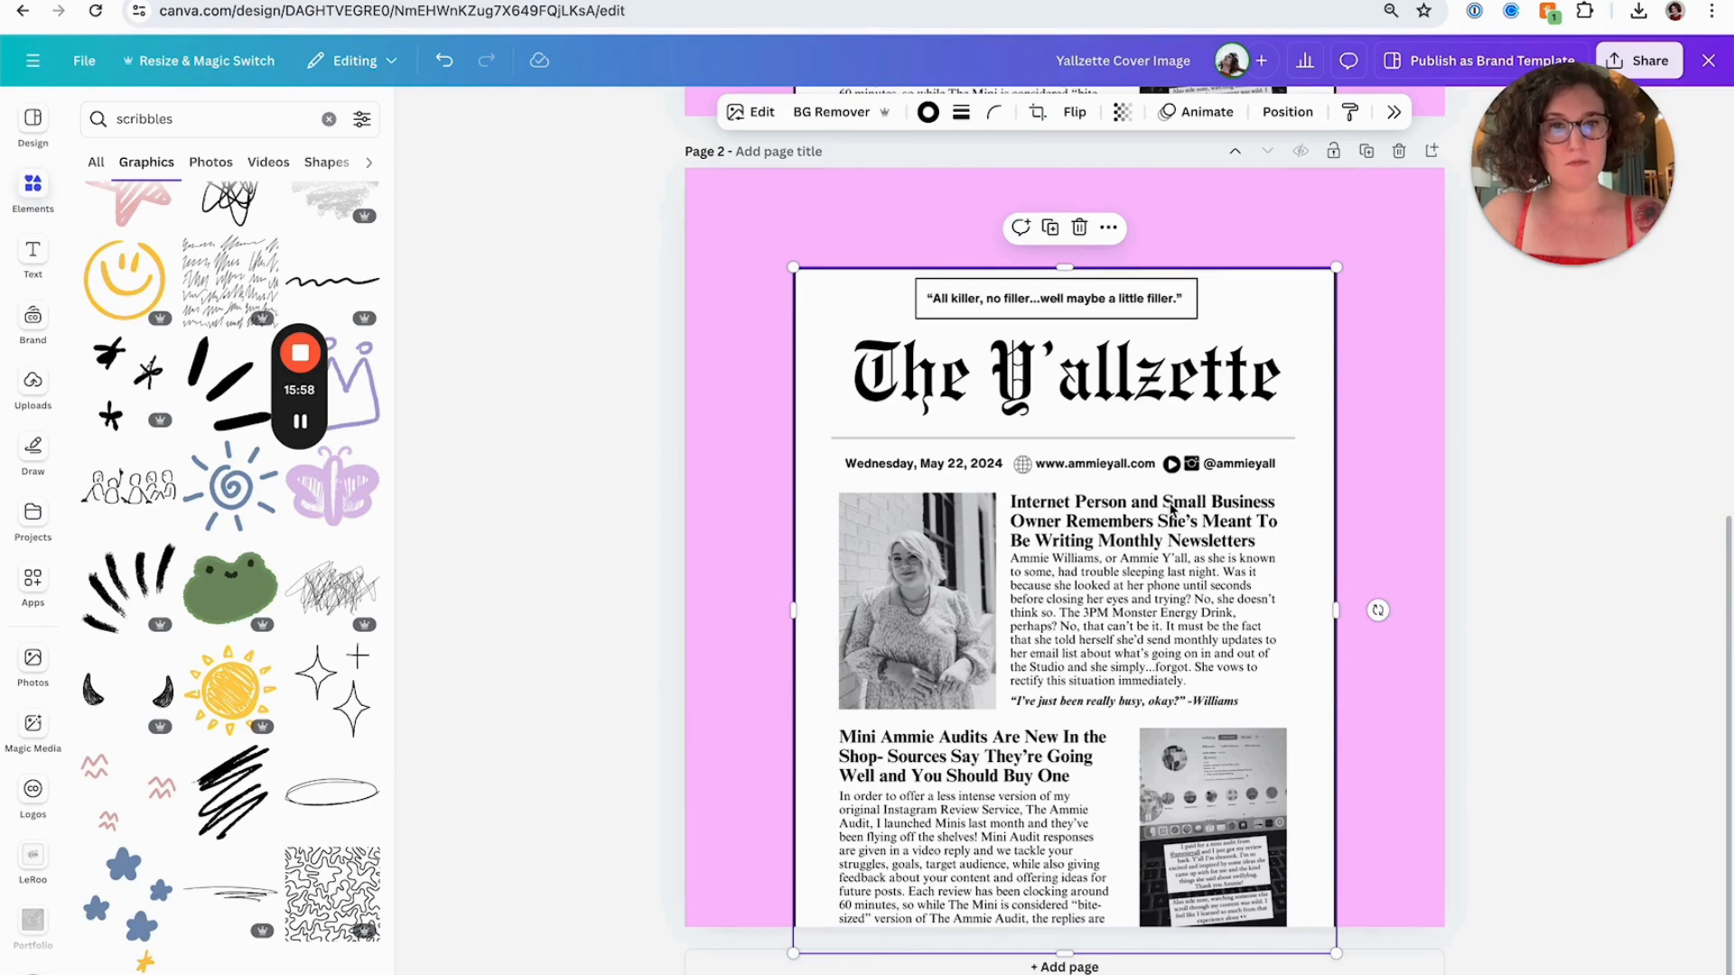
Enlarge the pasted newsletter so it fills most of page 2 and center it
drag(1171, 510, 1111, 509)
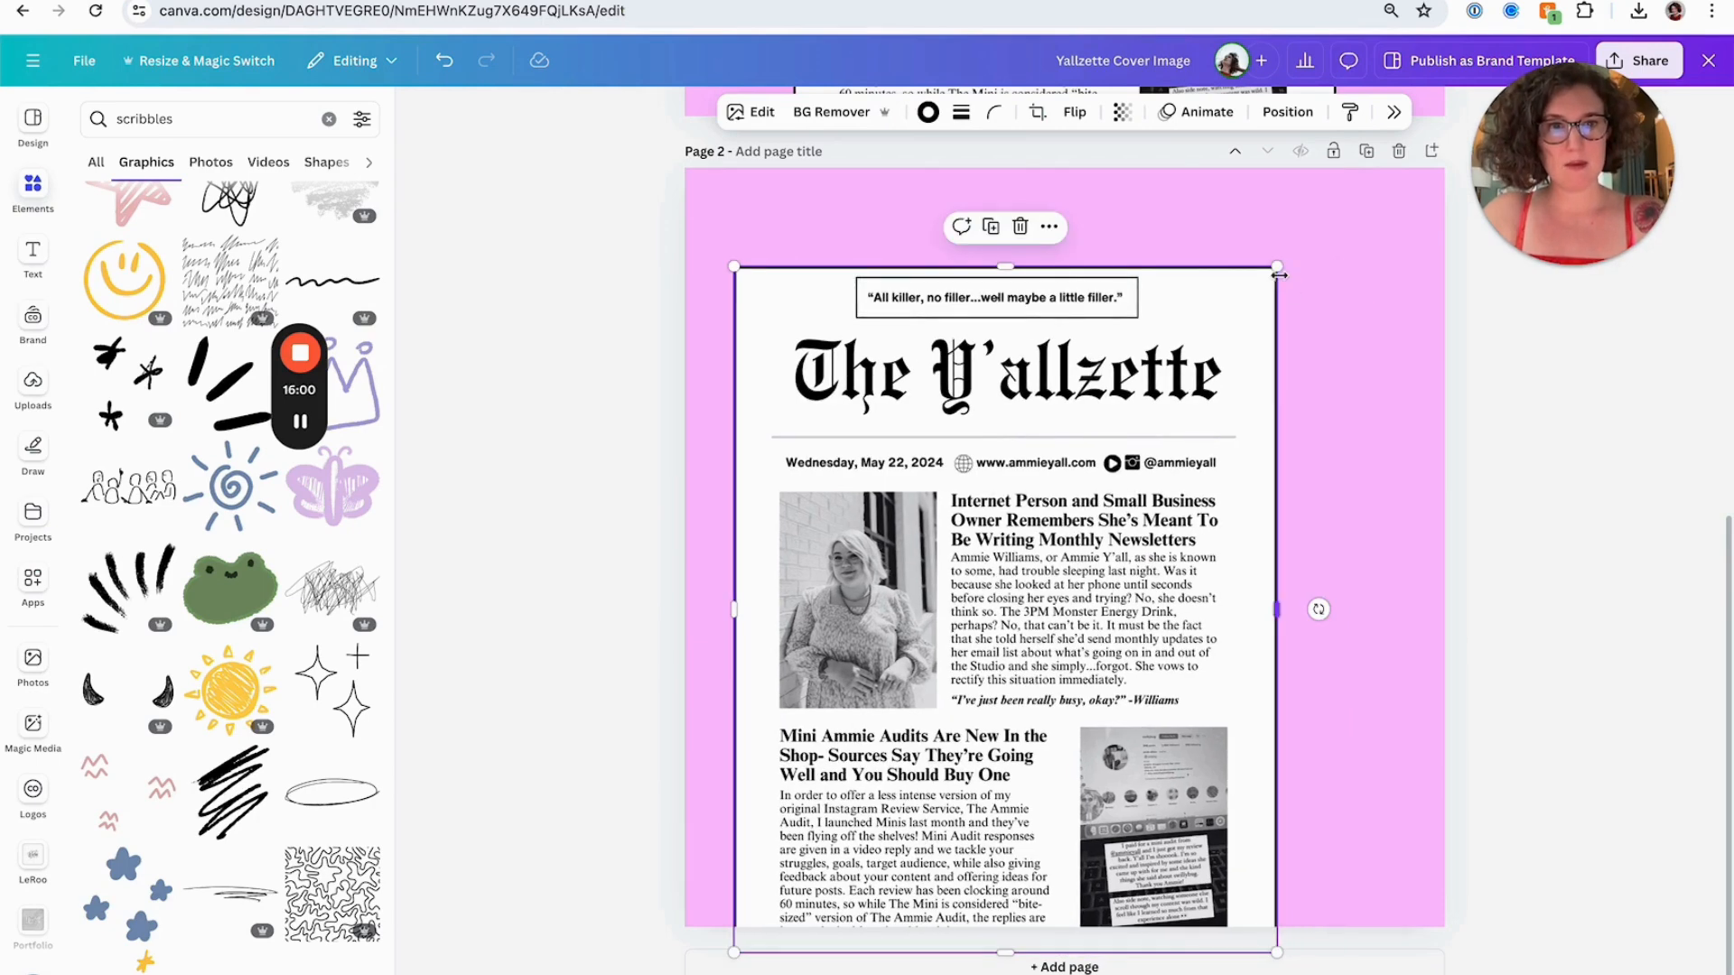
drag(1278, 266, 1366, 194)
drag(1298, 258, 1324, 281)
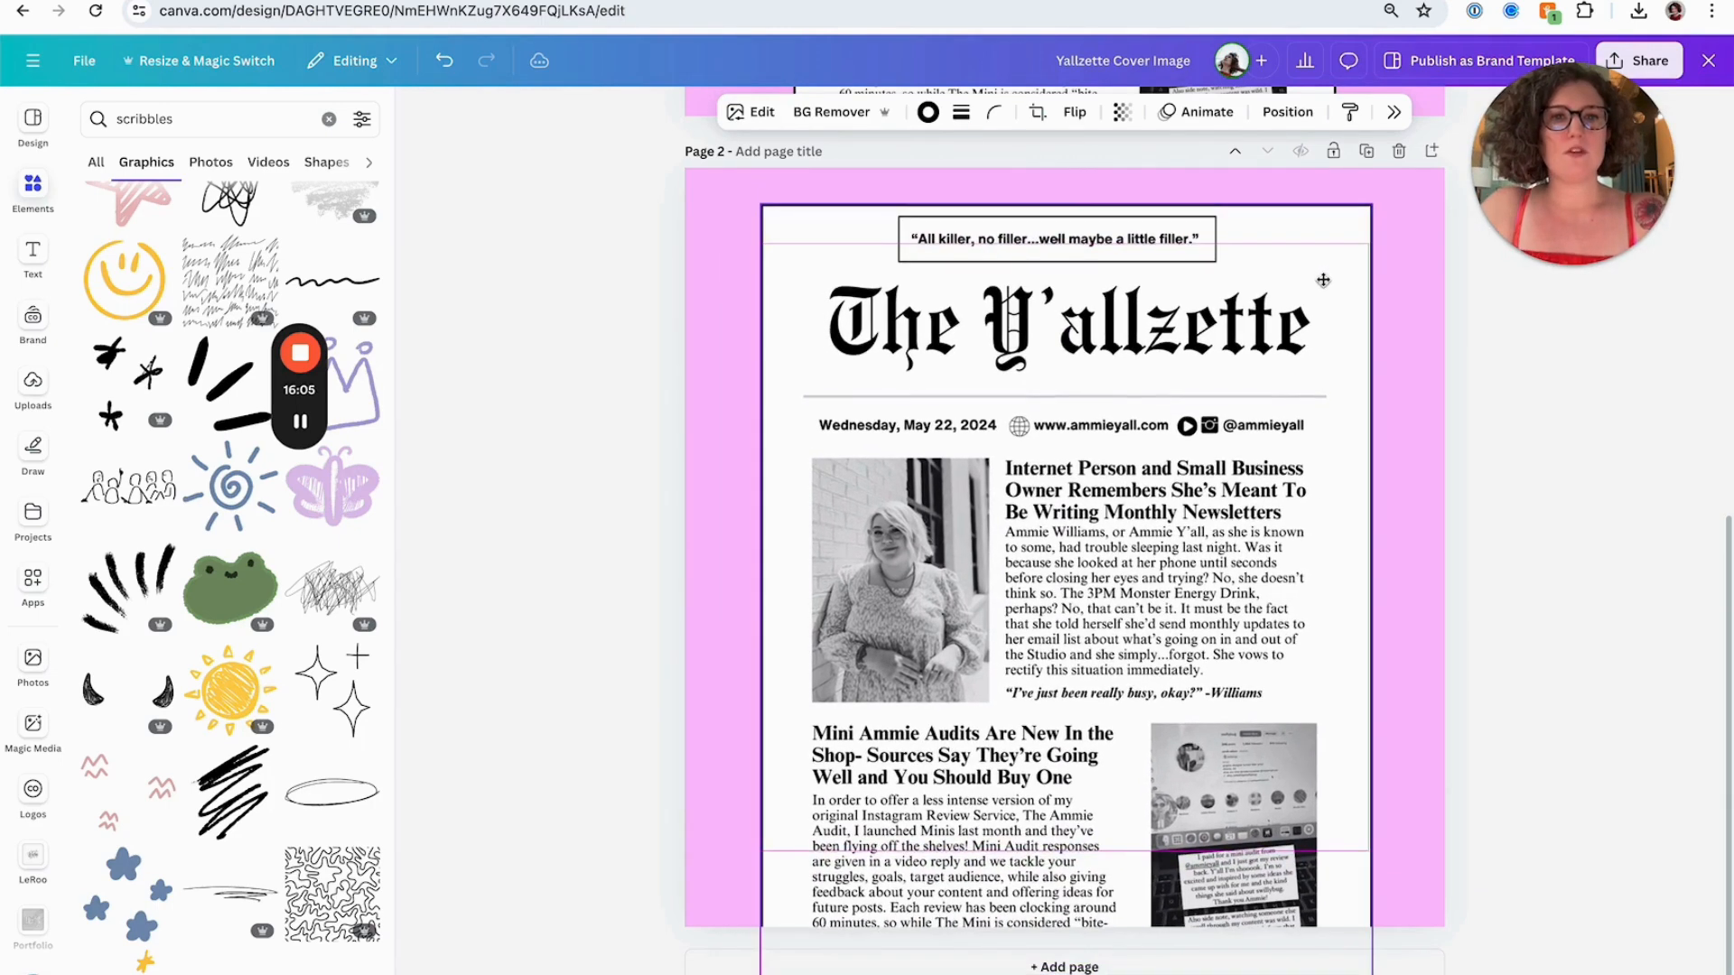
click(1287, 111)
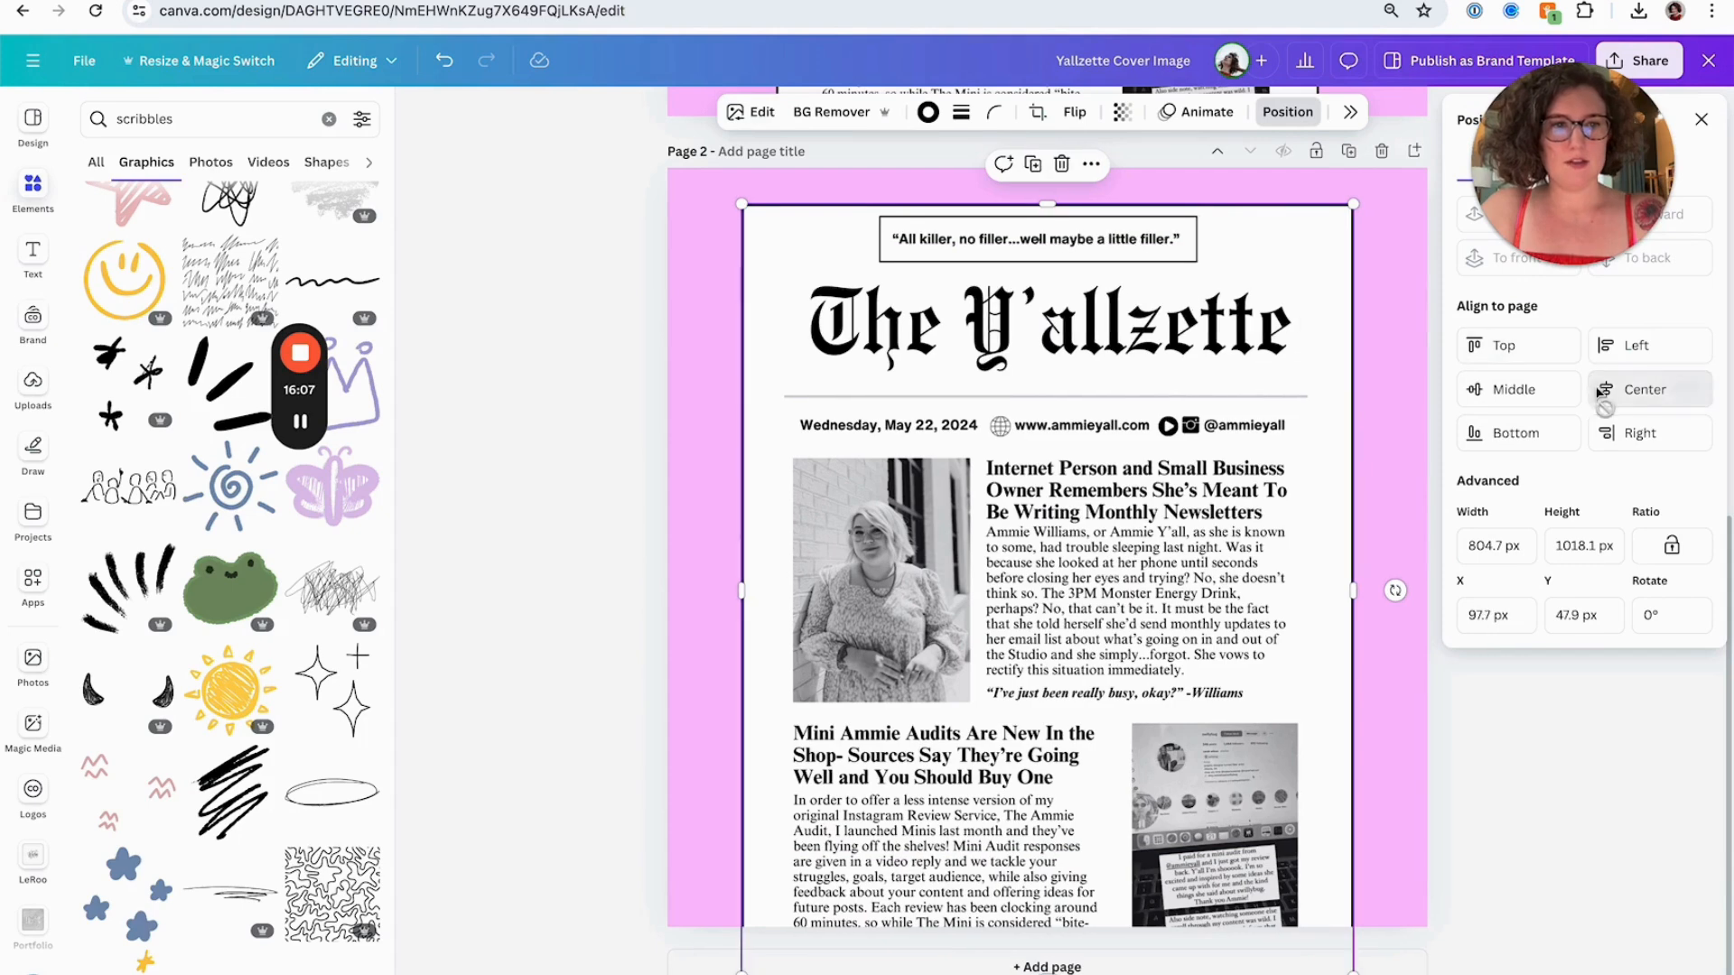
Download all pages as PNG, saving as "Yallzette Cover Image" to the Desktop
click(1647, 66)
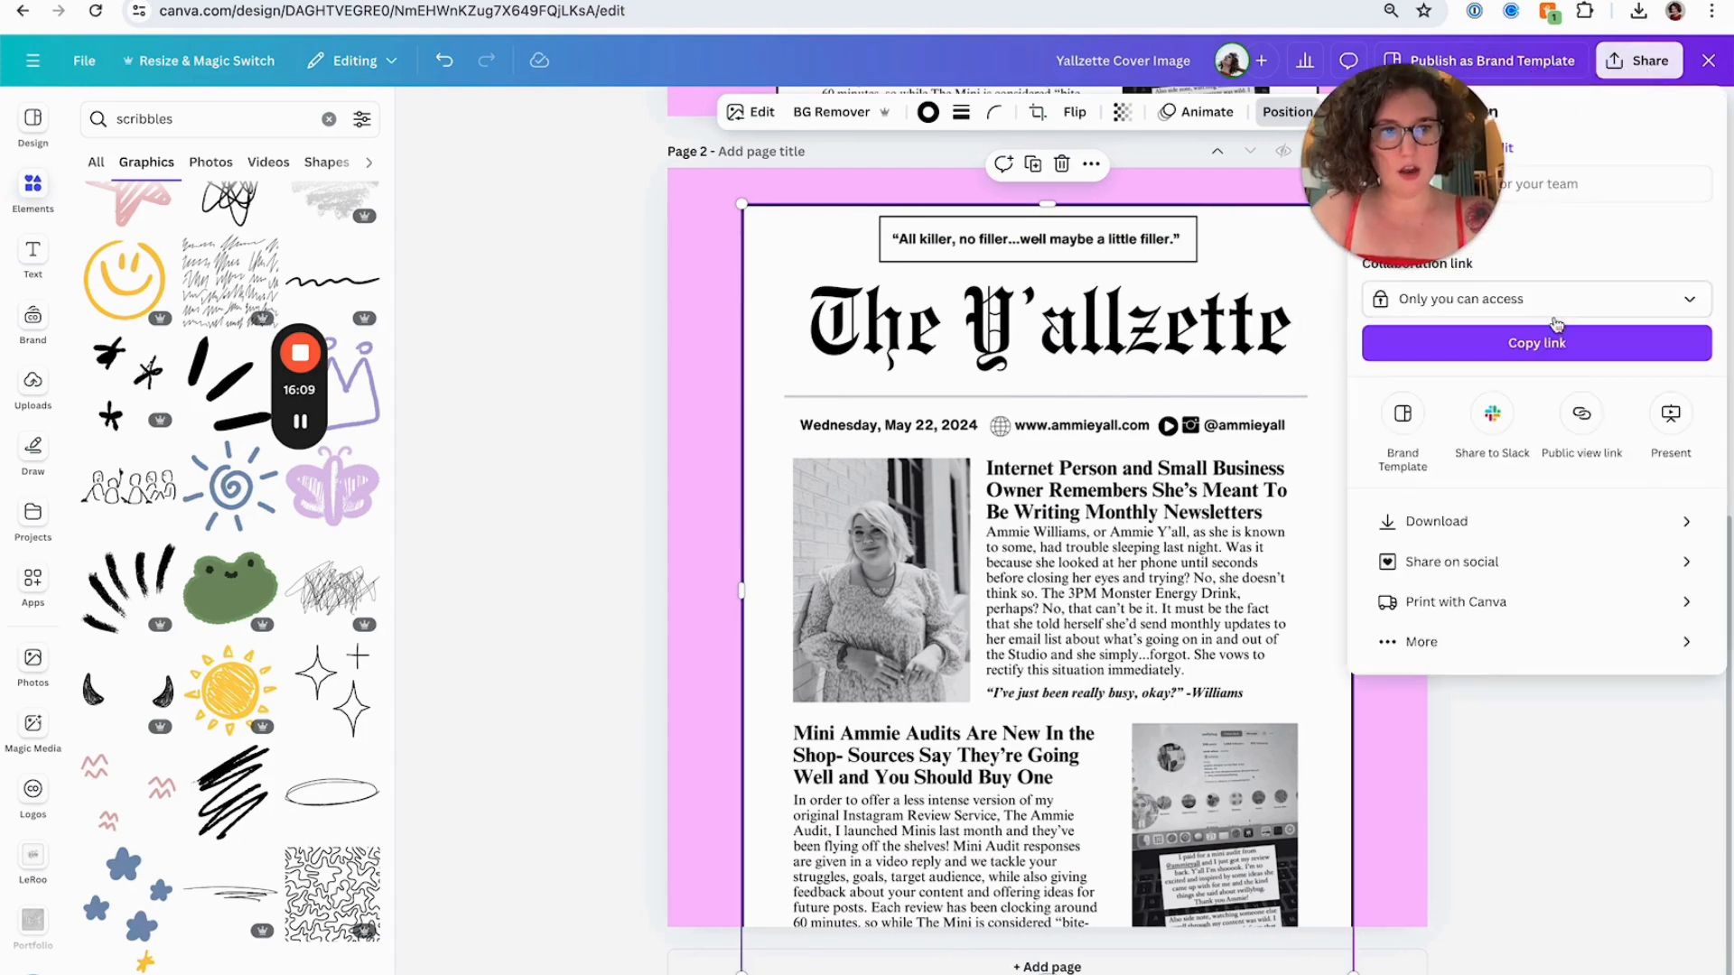
click(1450, 521)
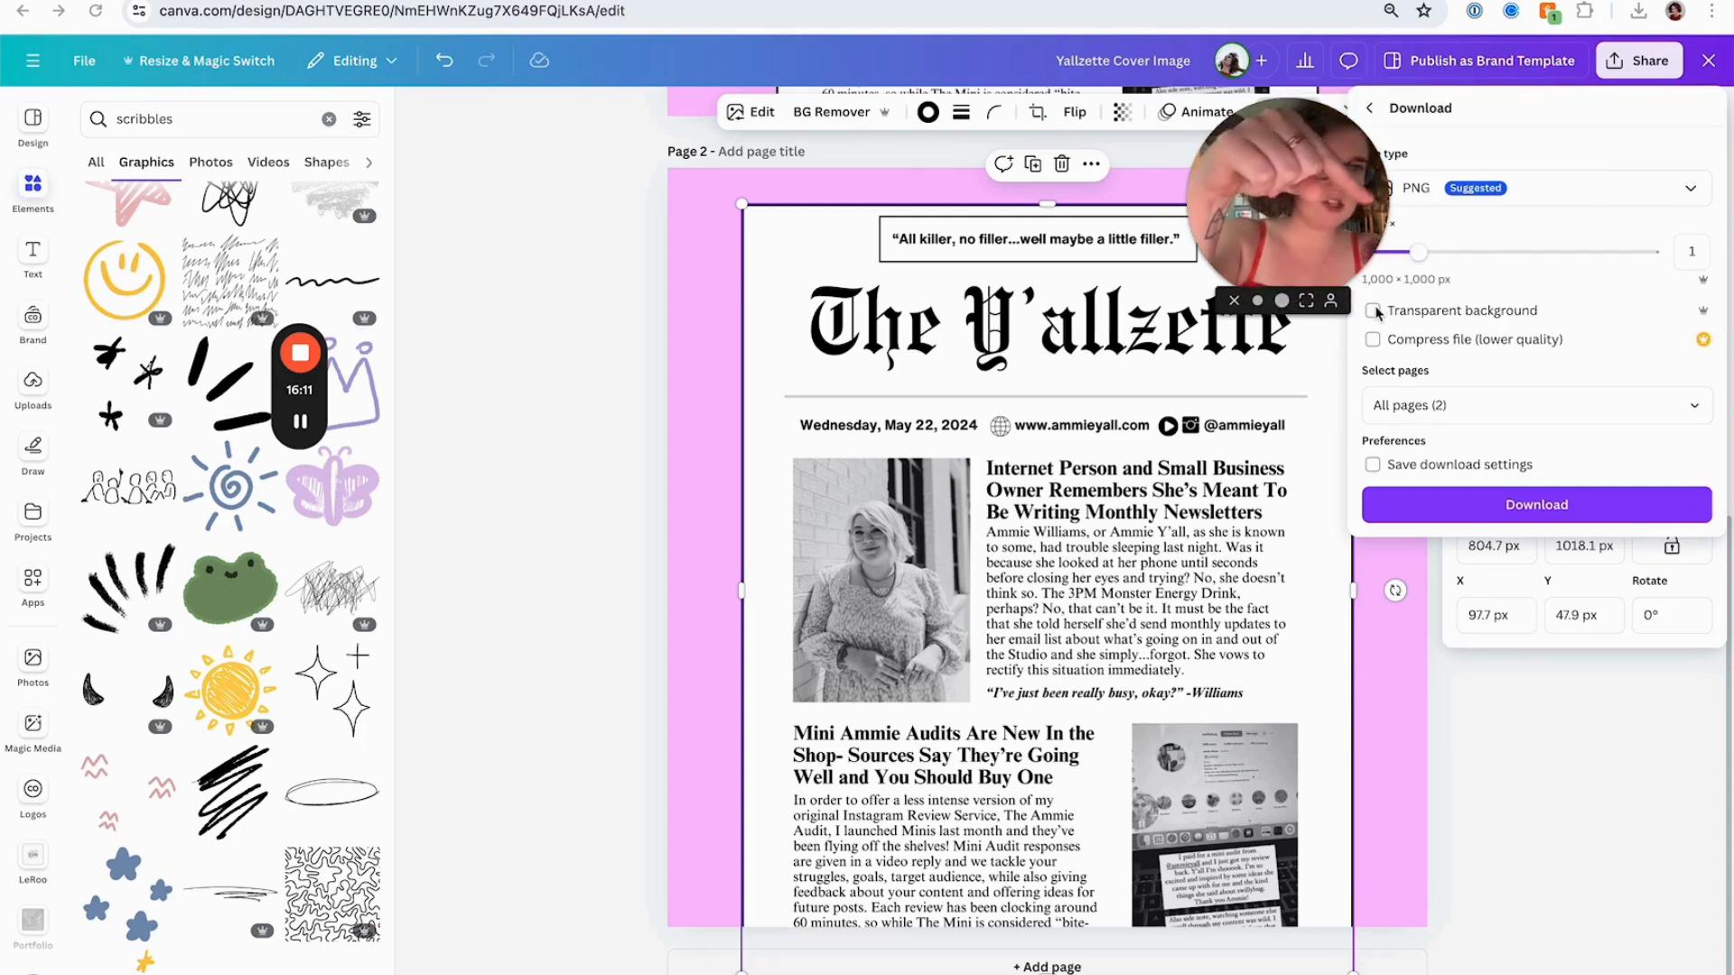
drag(1300, 209, 1178, 251)
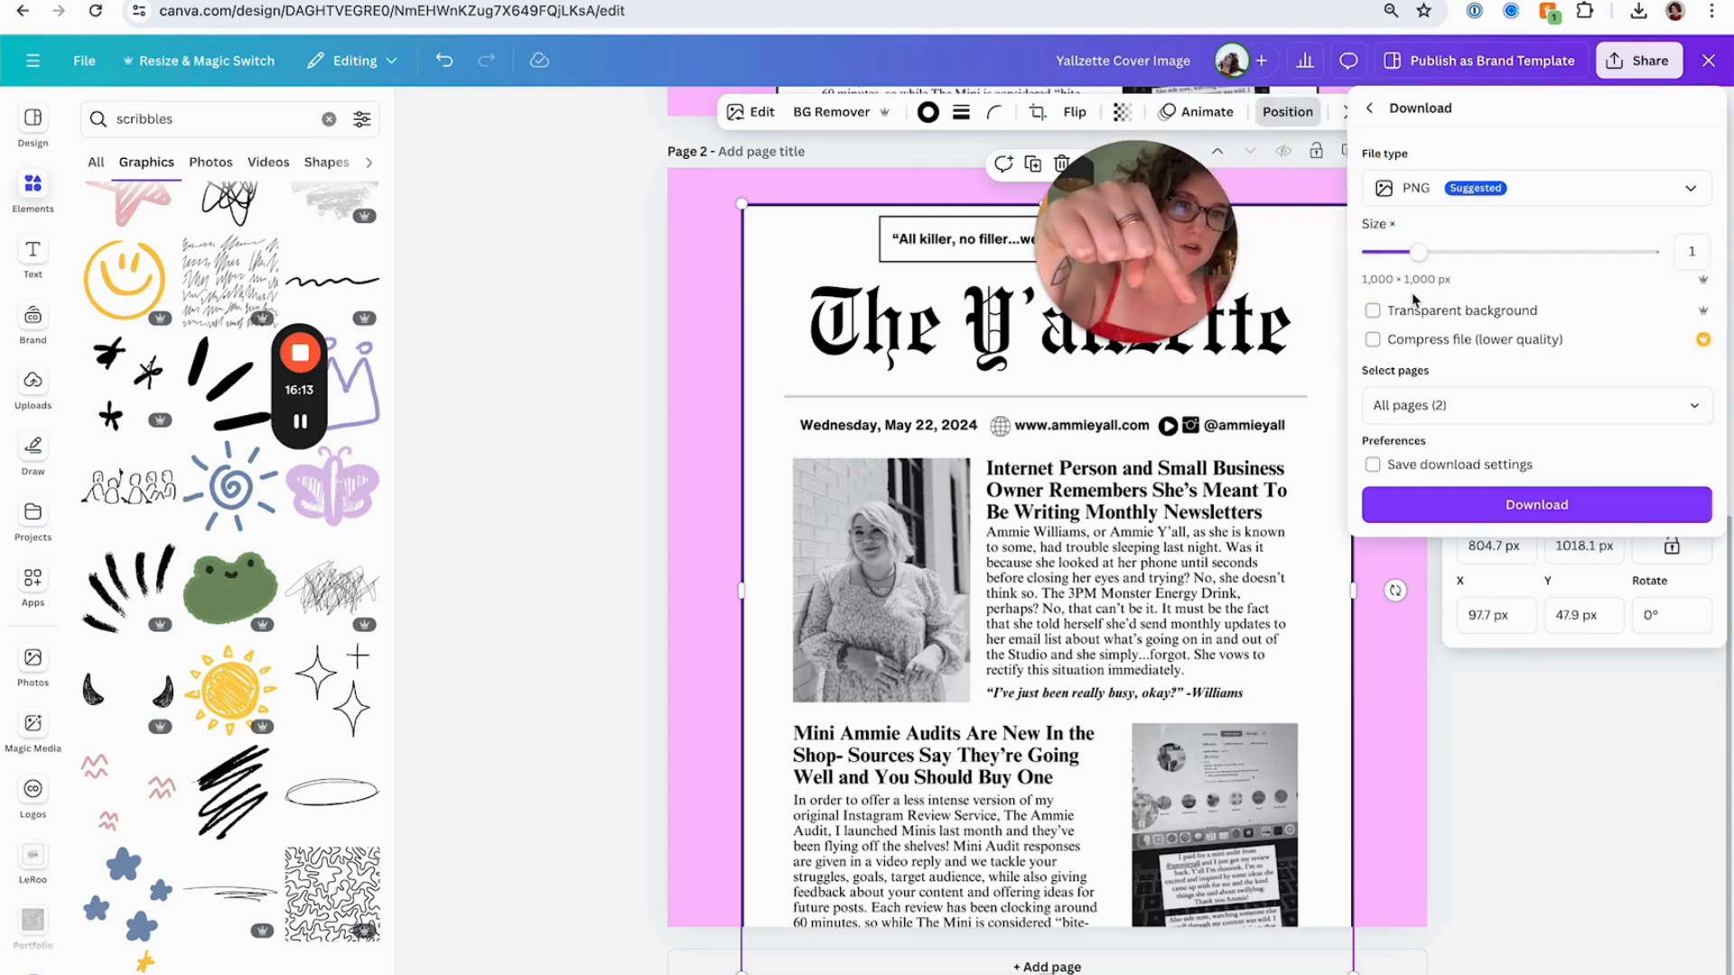
click(1455, 503)
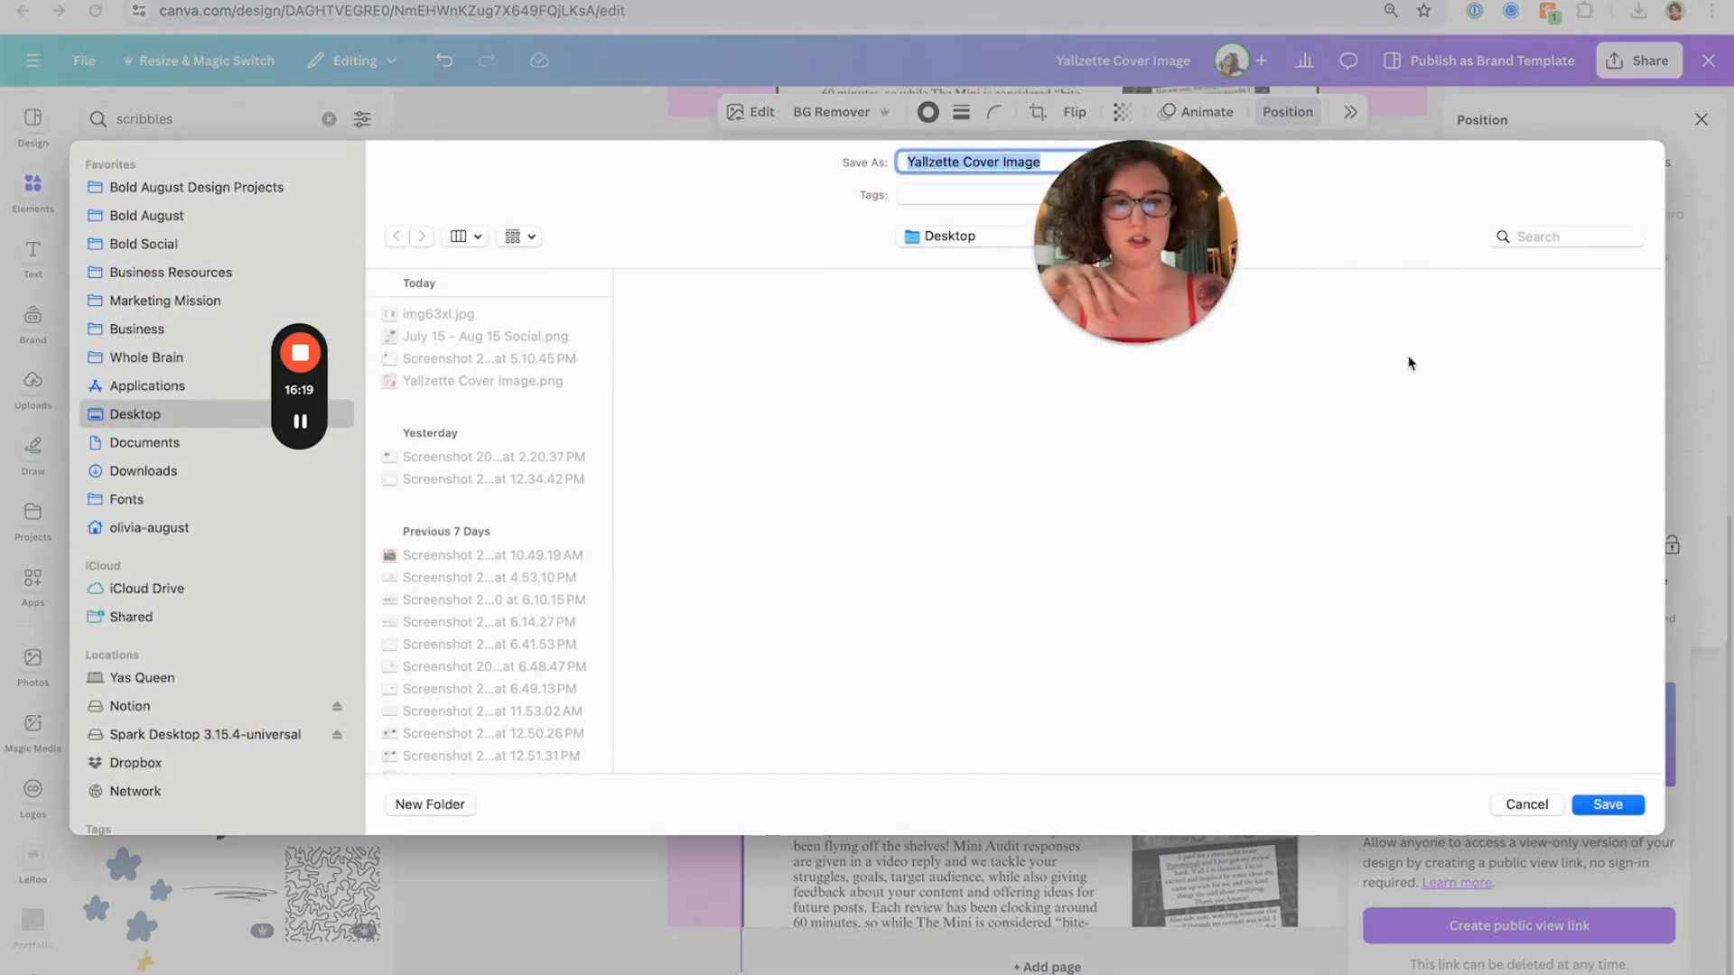
click(1603, 806)
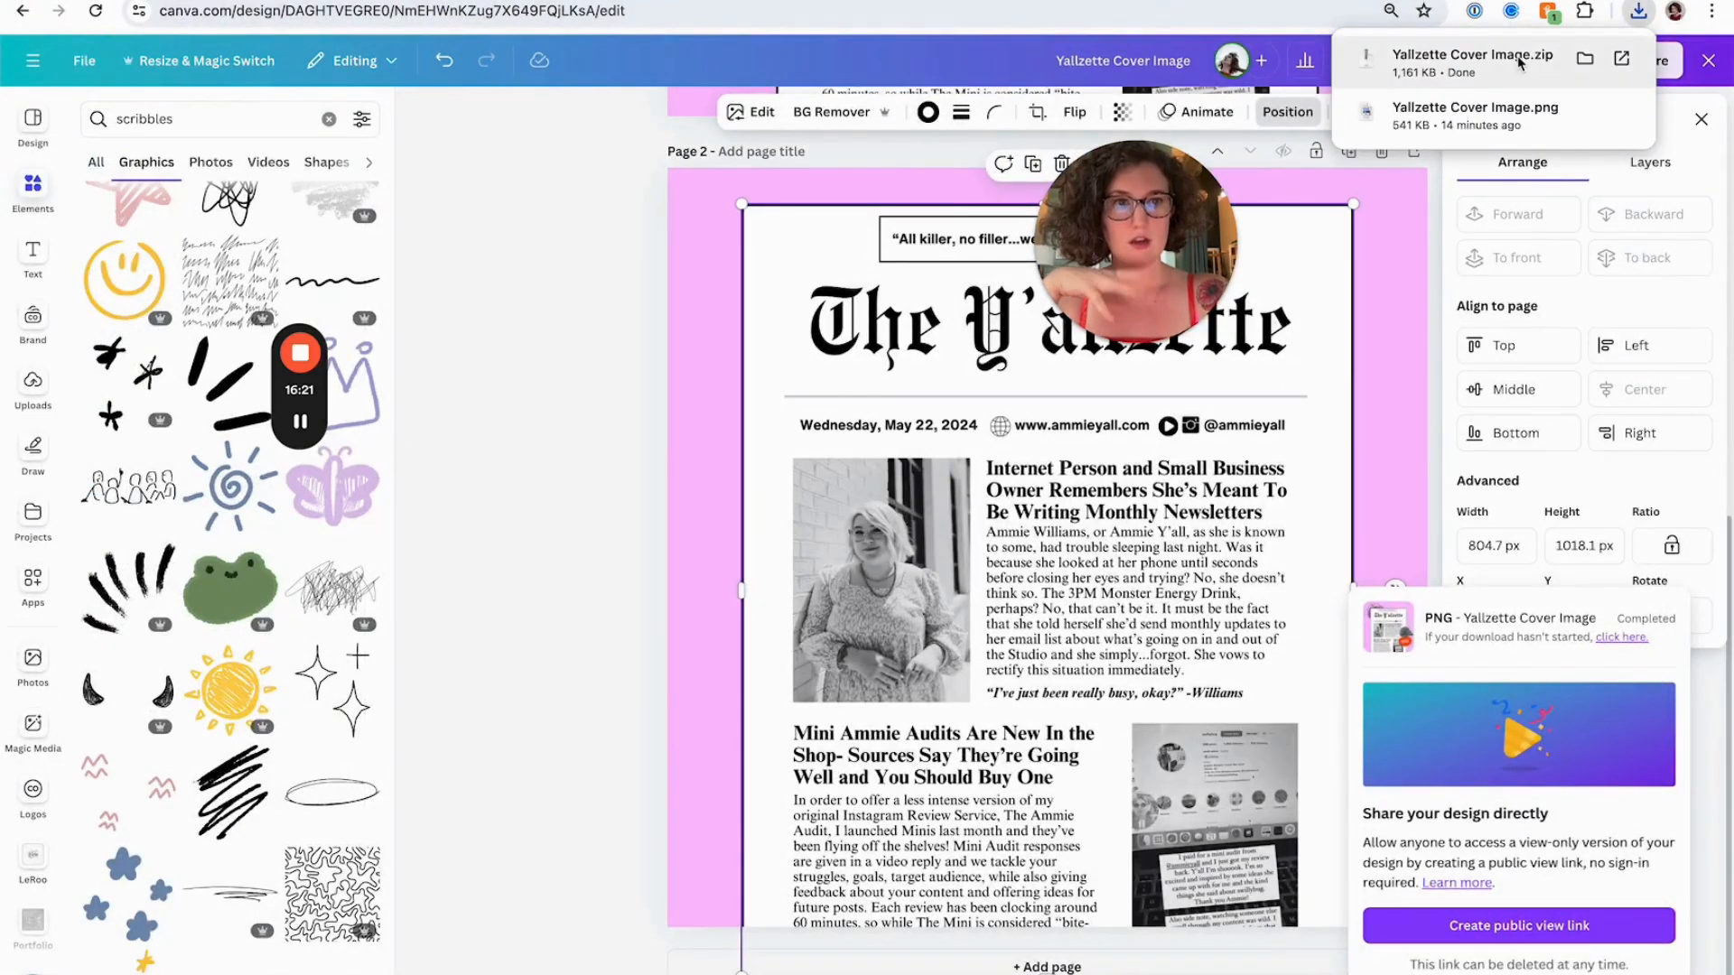
click(586, 345)
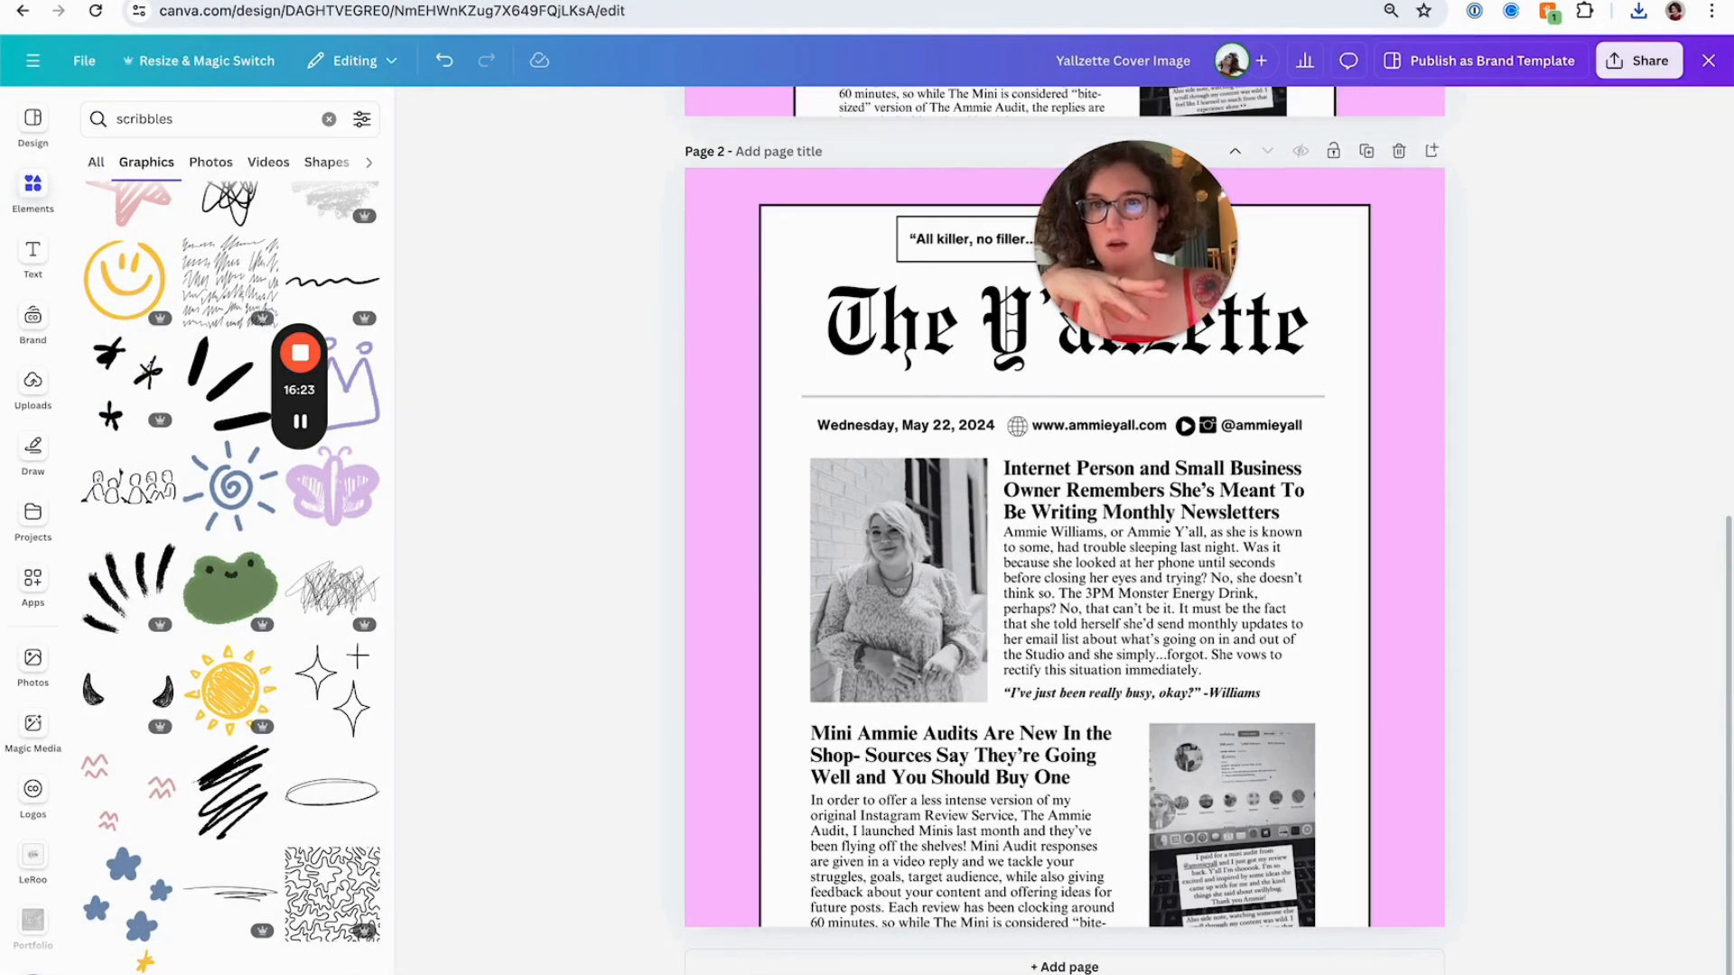
Return to the Squarespace page and add an image block to the blank section using 2.png from the Yallzette Cover Image folder
click(458, 2)
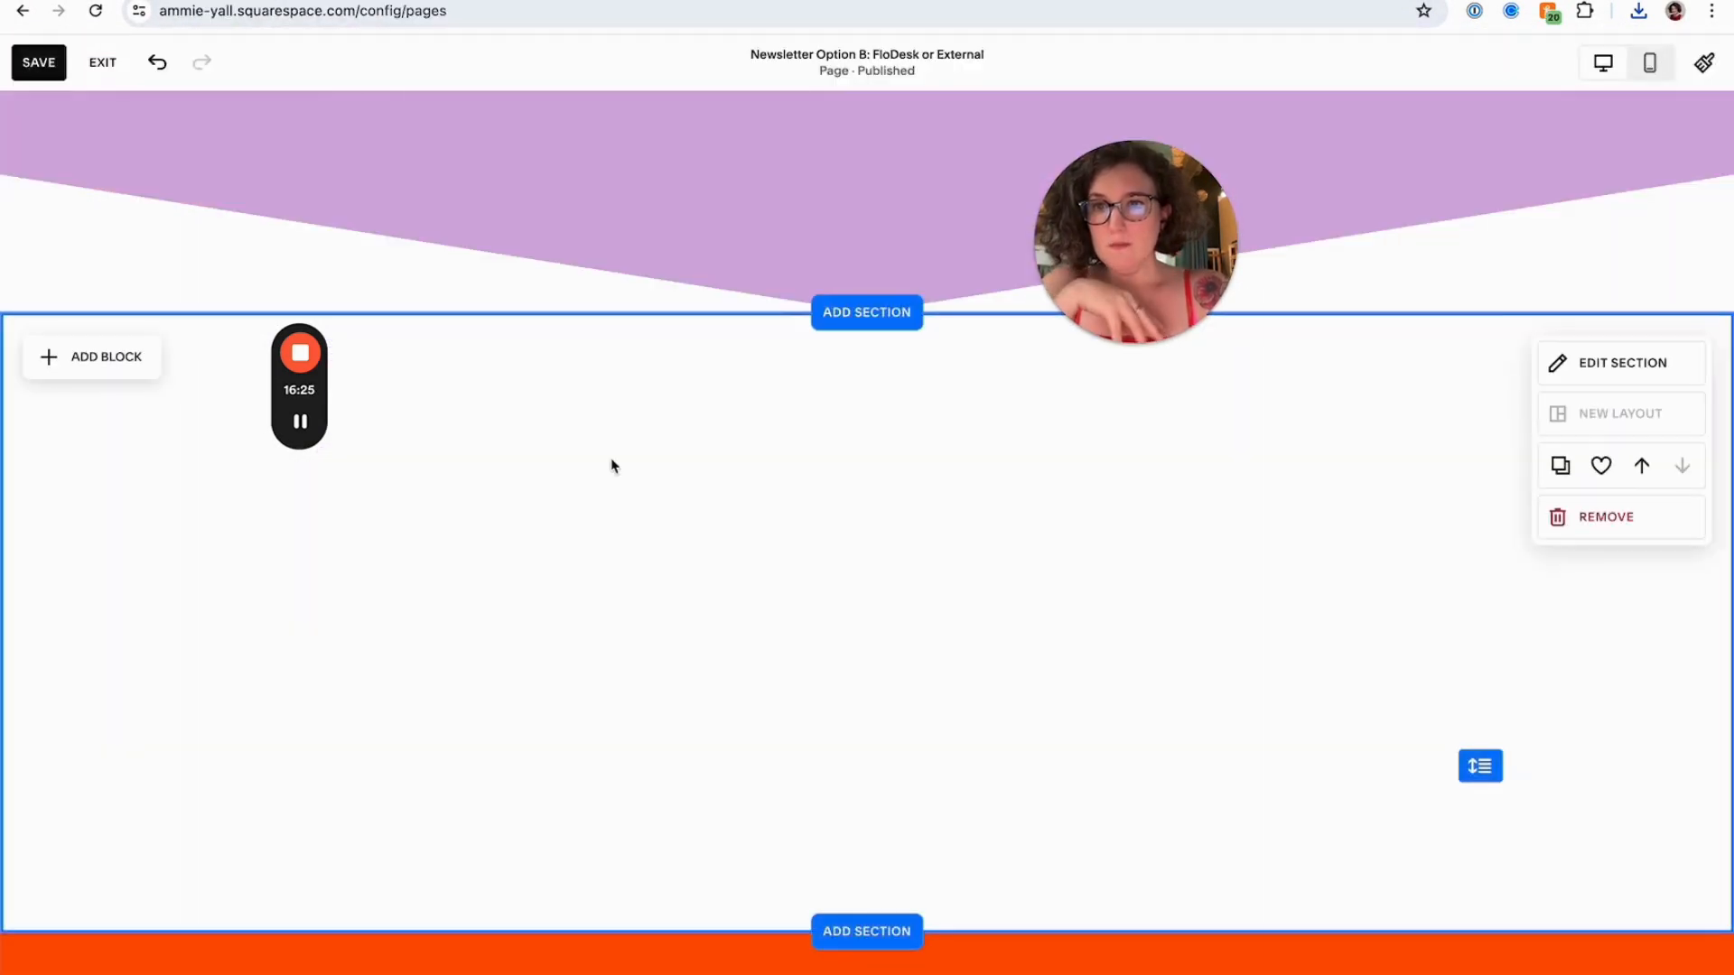
click(51, 369)
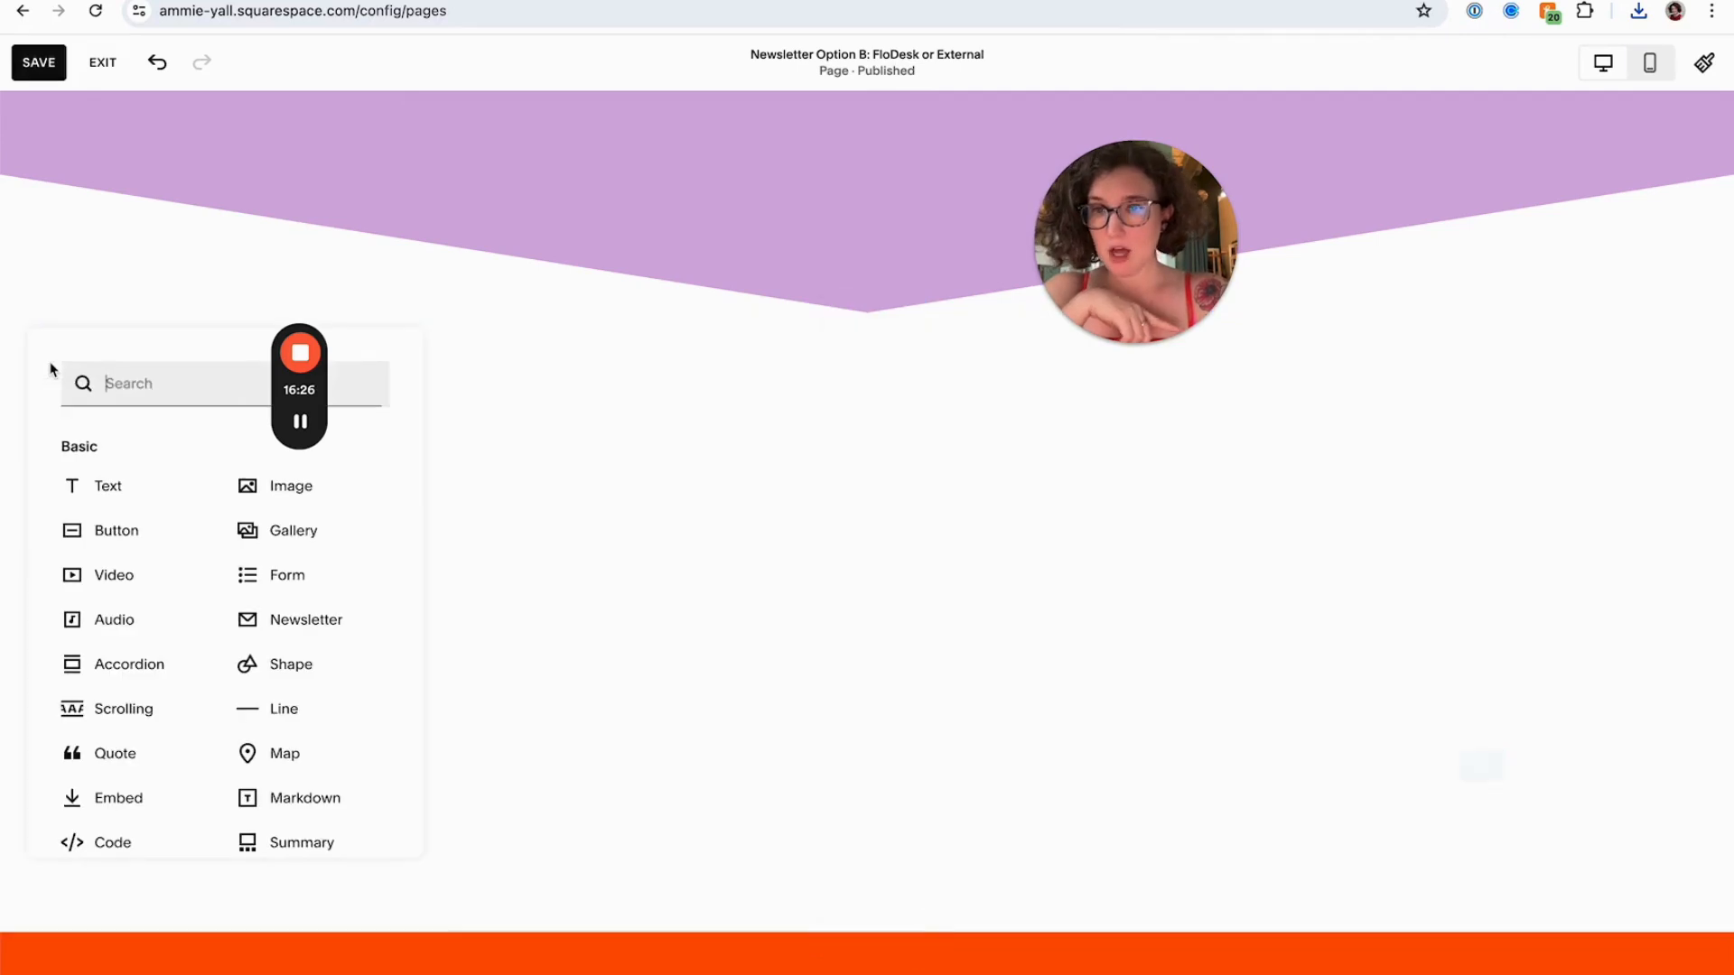
click(259, 509)
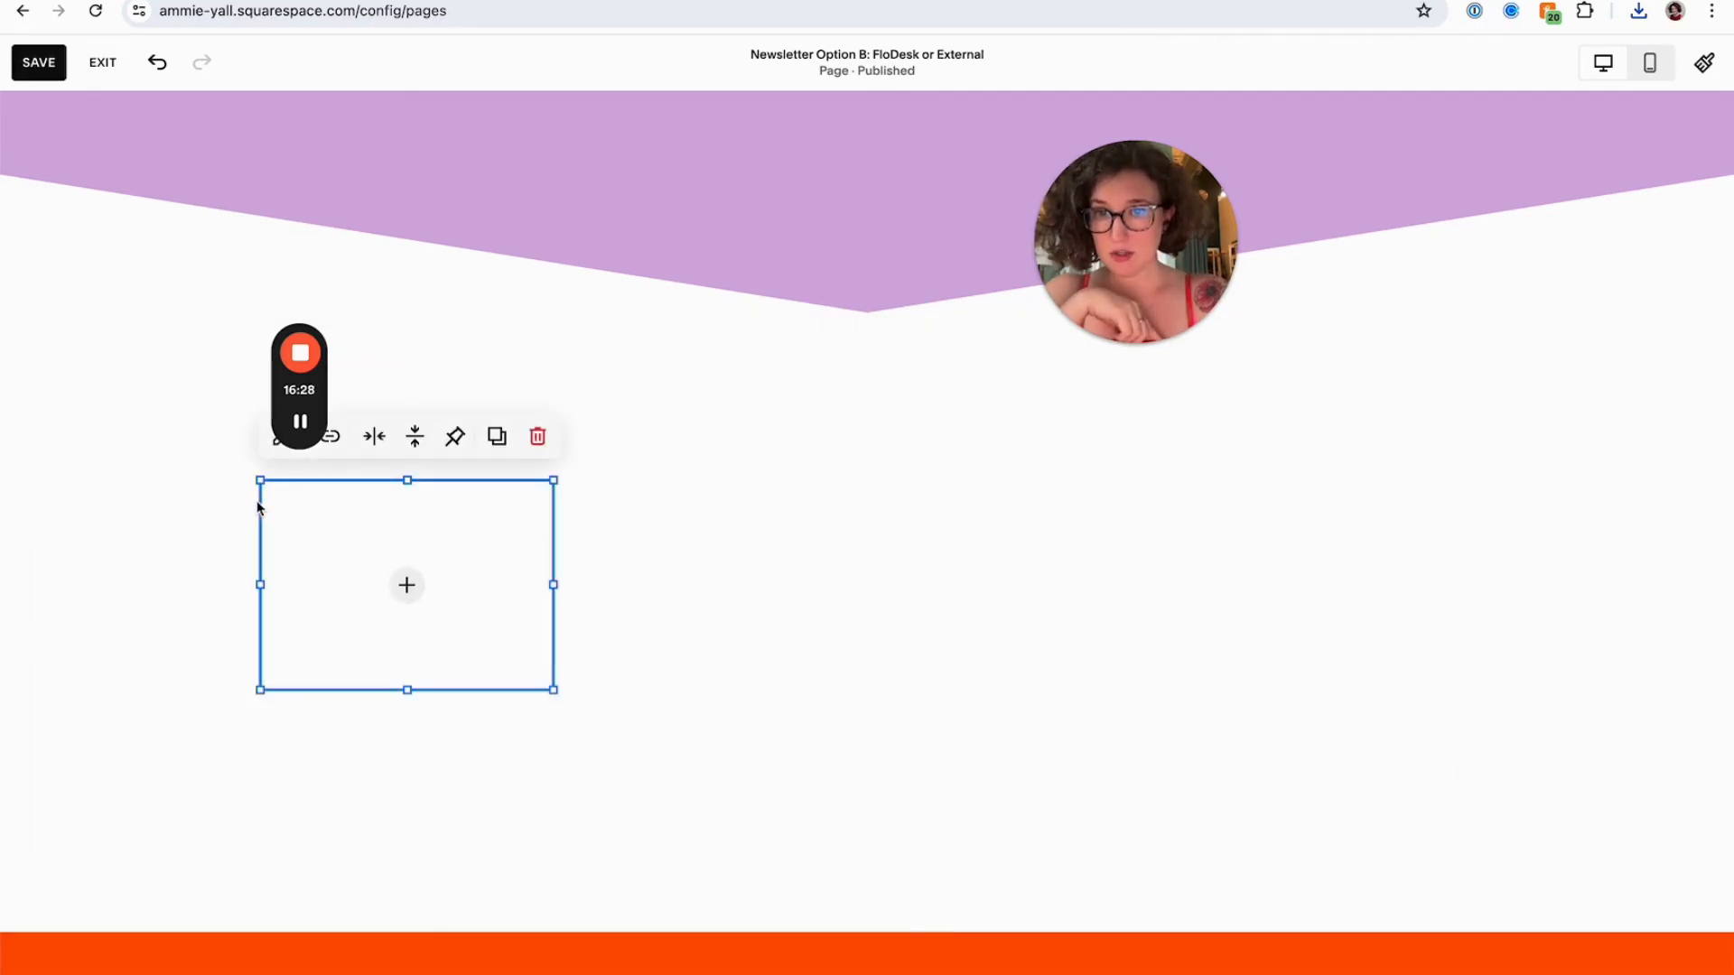
click(402, 585)
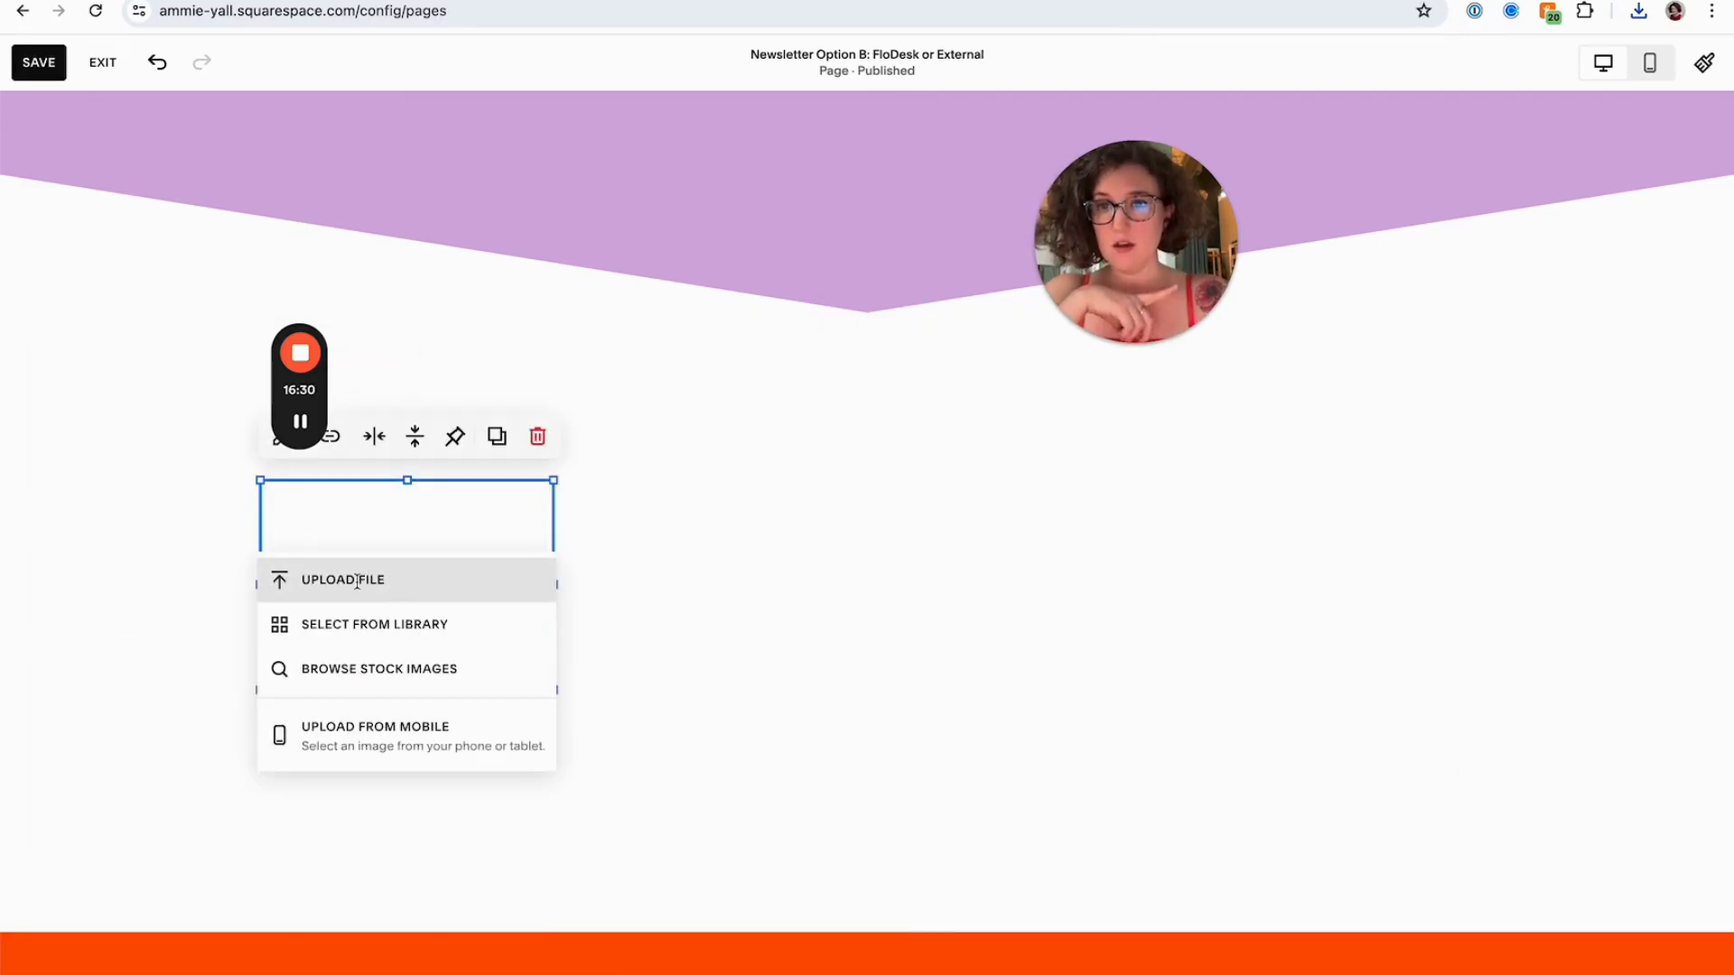
click(357, 580)
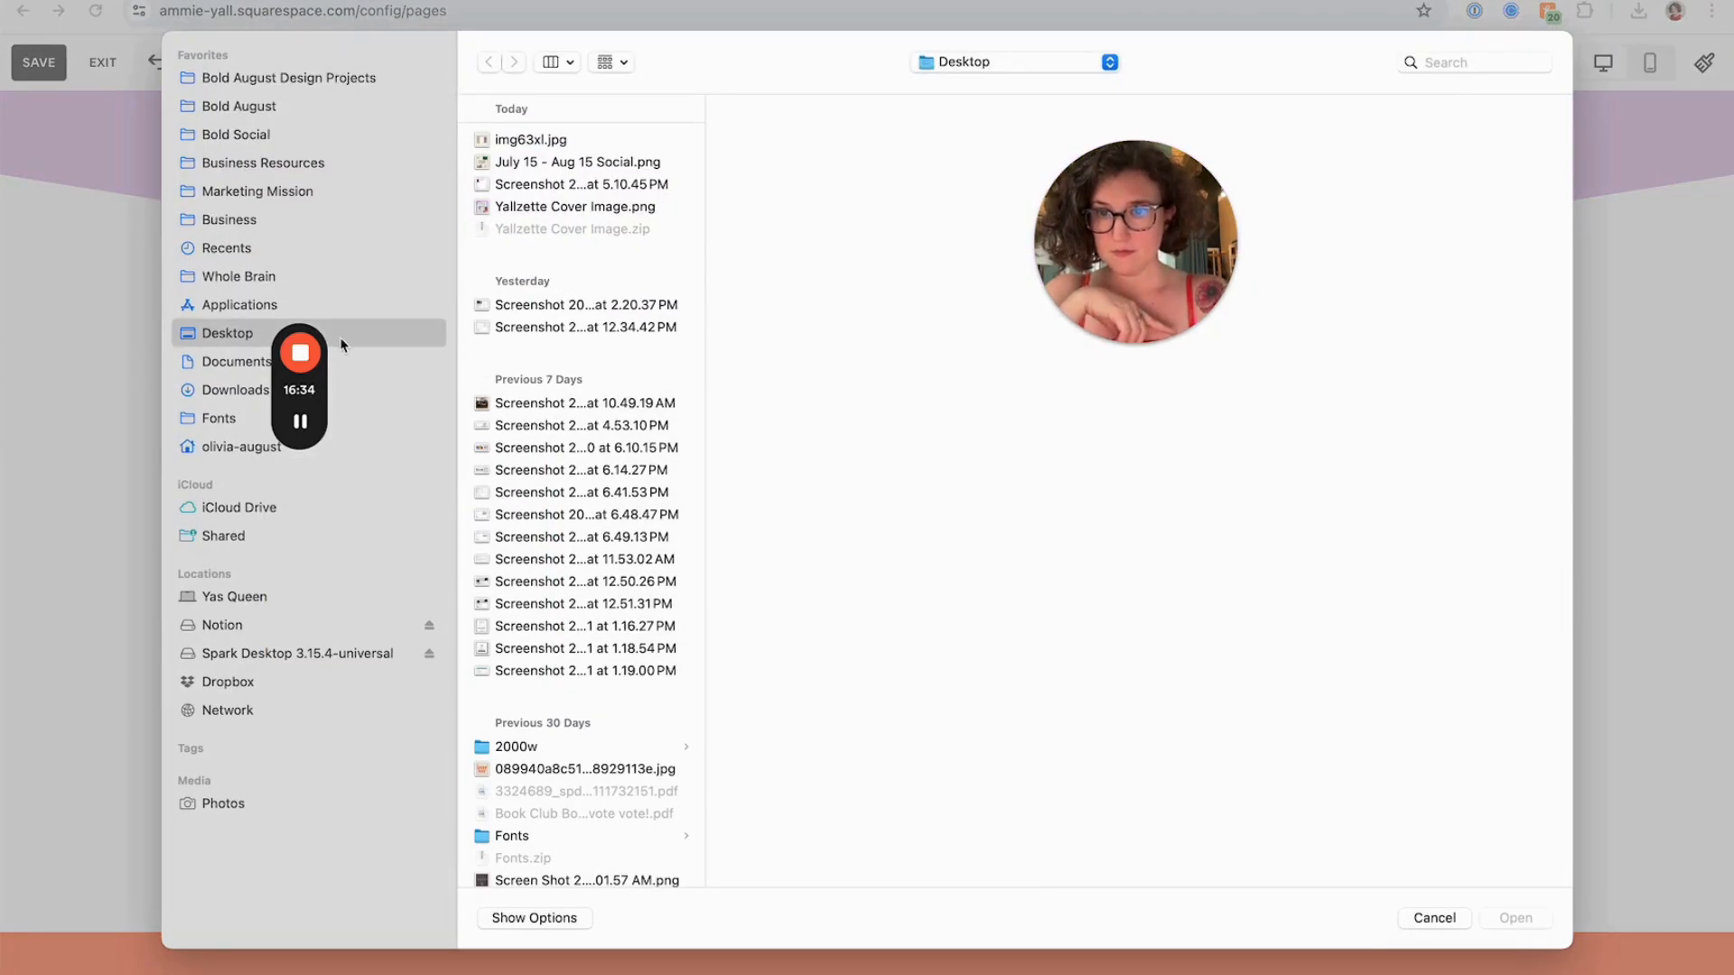
click(578, 206)
click(763, 165)
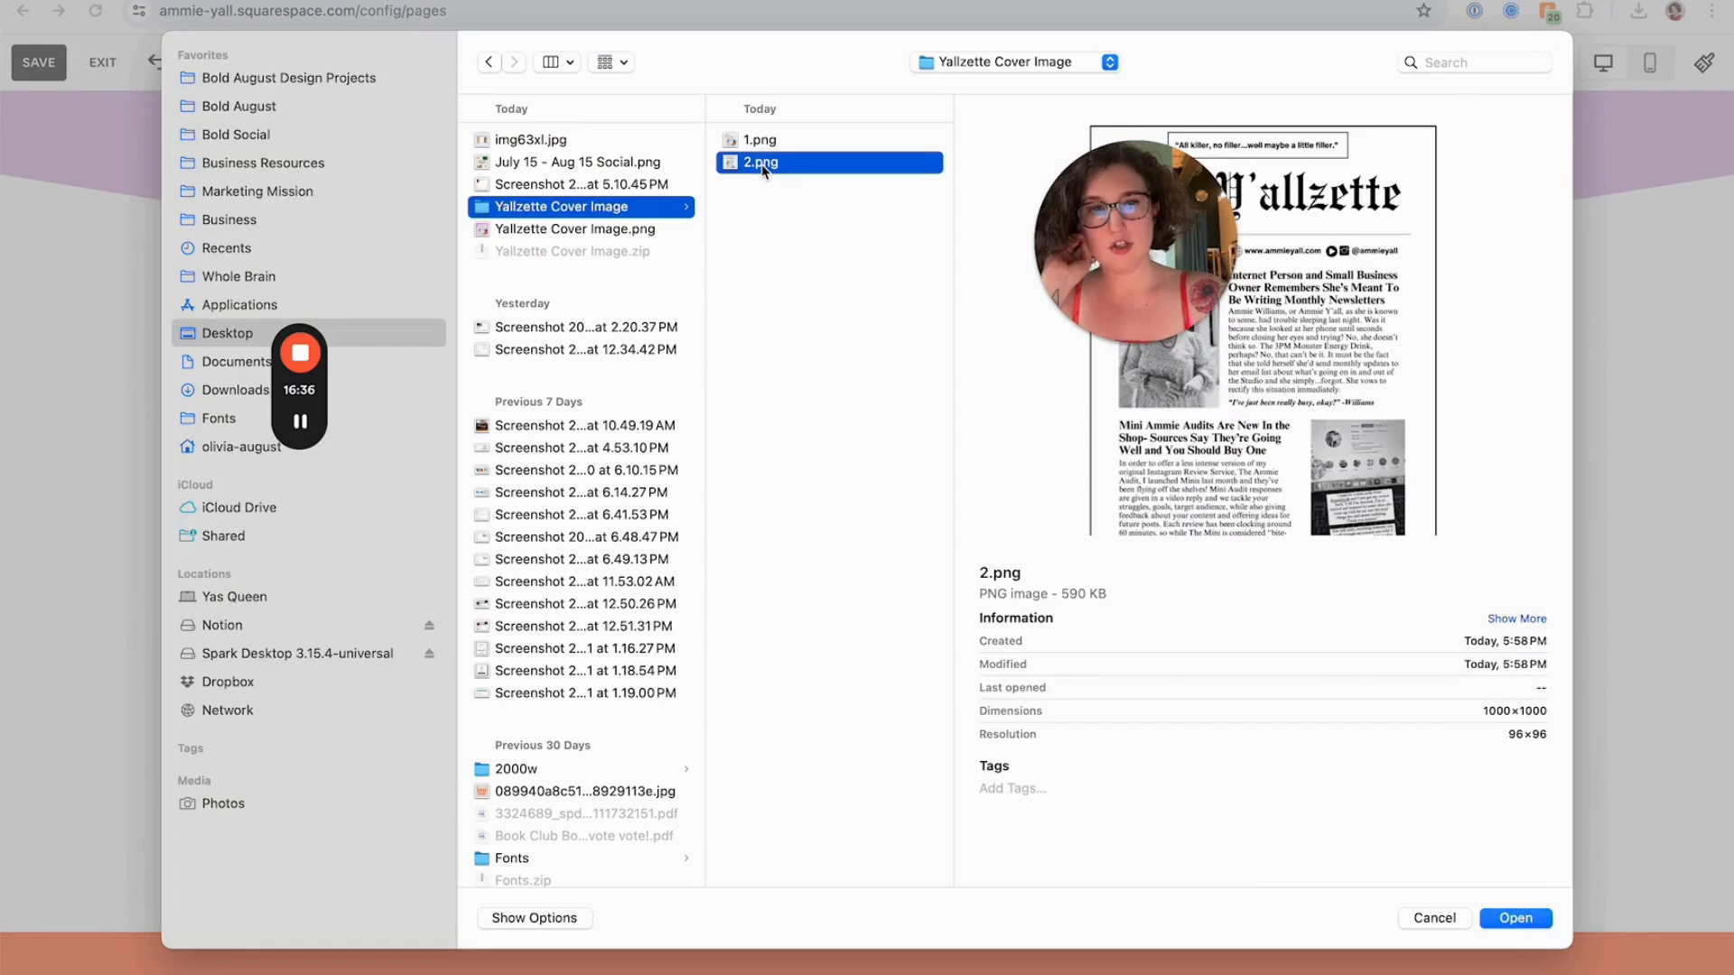
double_click(763, 165)
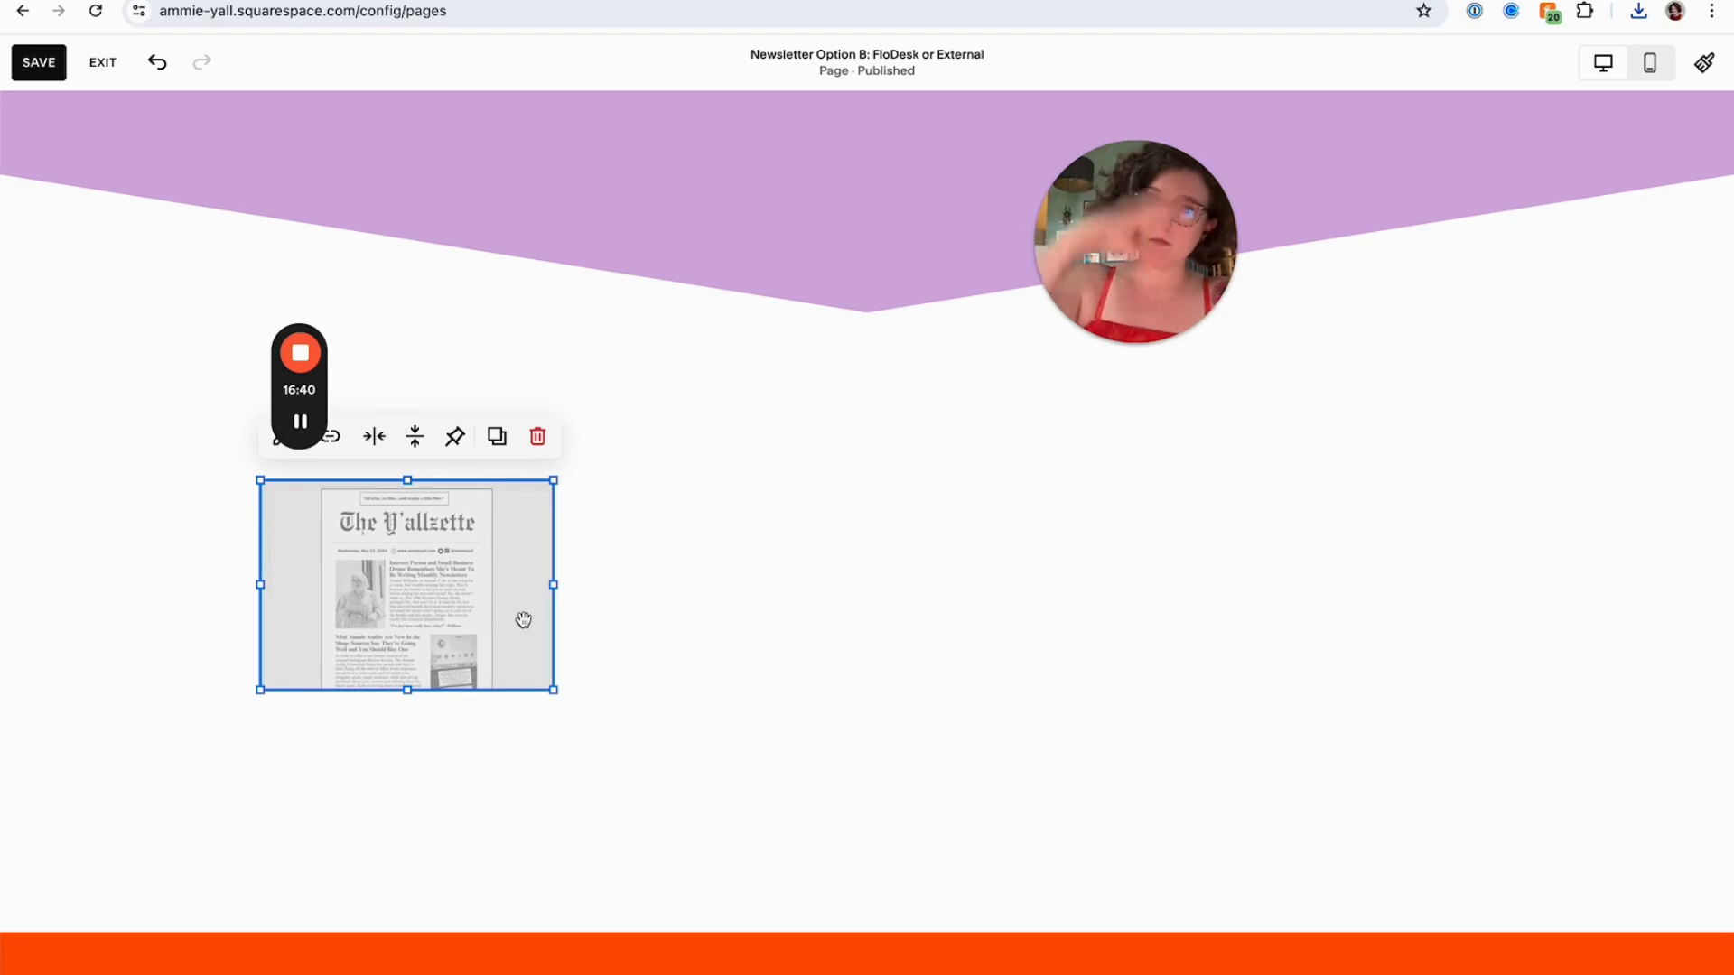
Stretch the newsletter image block taller within the section
drag(519, 612, 402, 840)
click(799, 697)
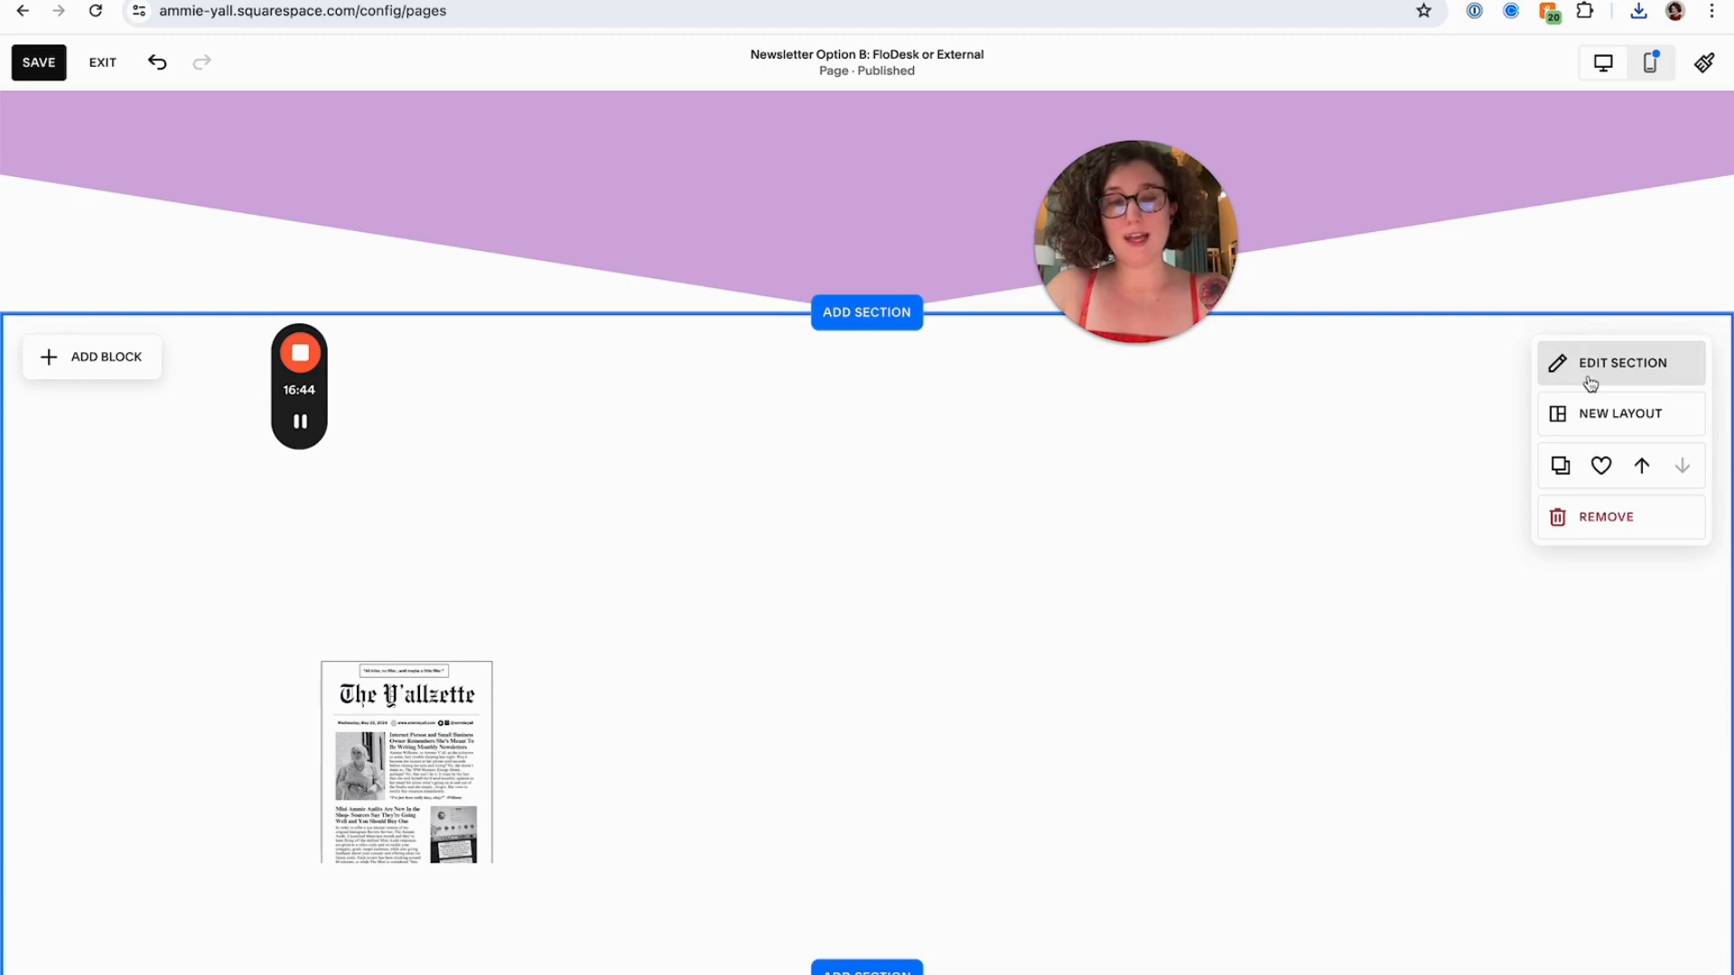
Turn off Fill Screen in the image section's design settings
click(1587, 370)
scroll(1644, 813, down, 2)
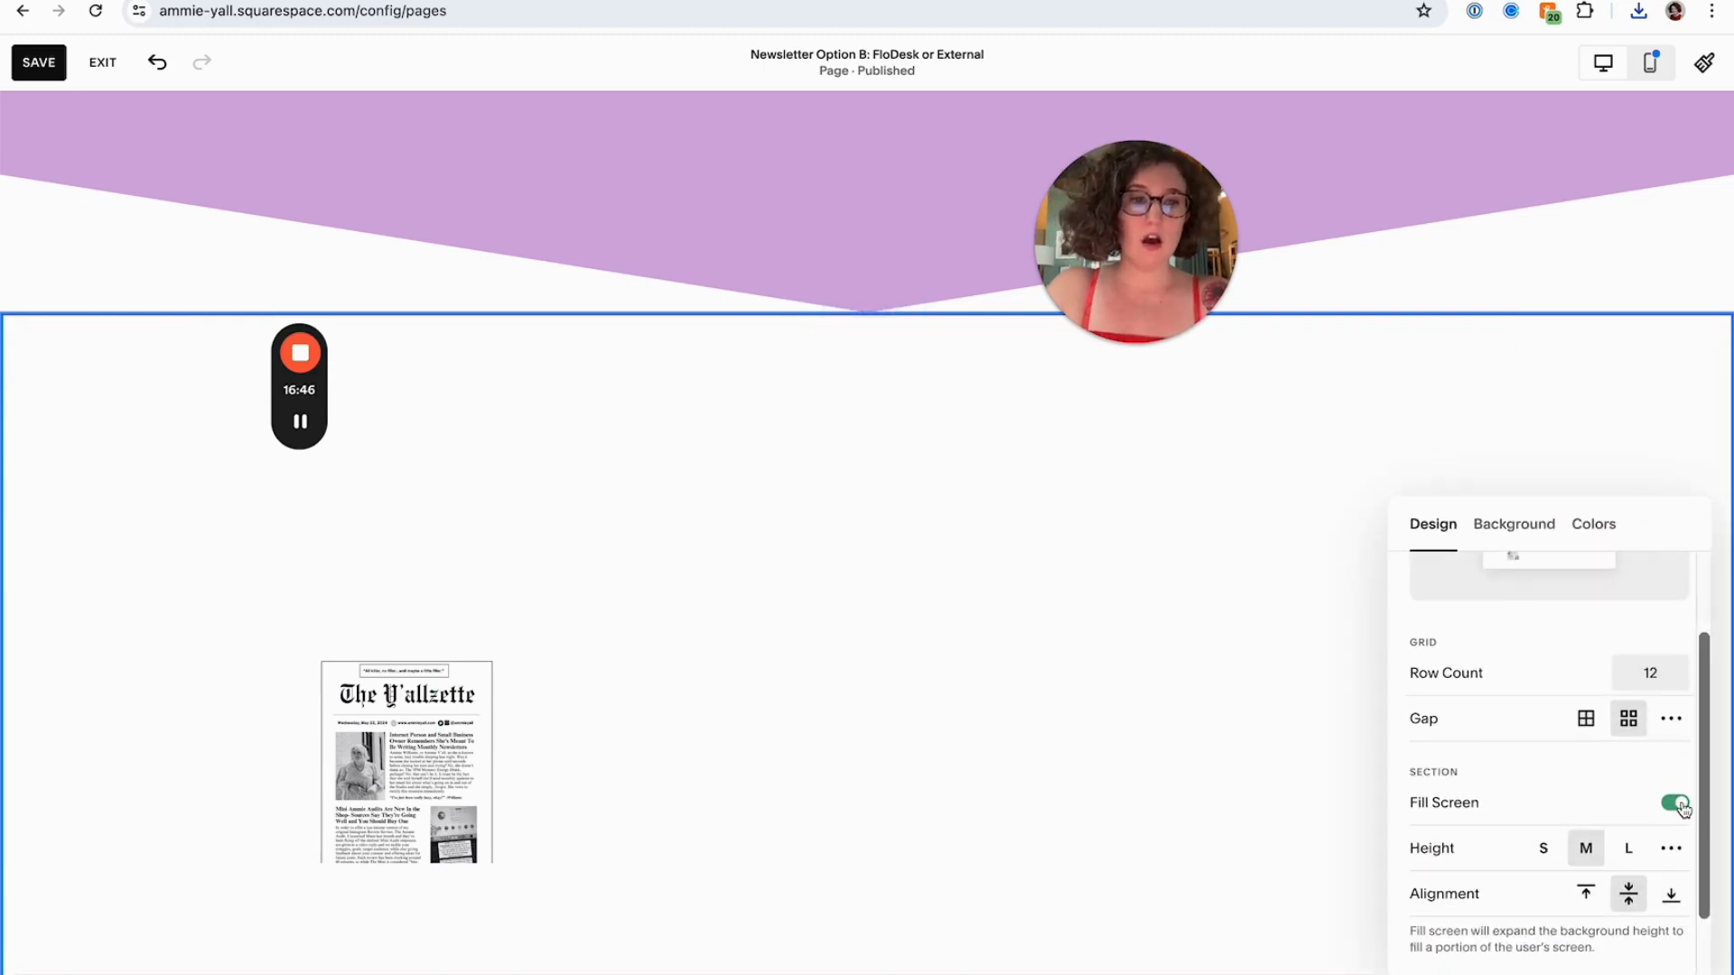
click(1679, 804)
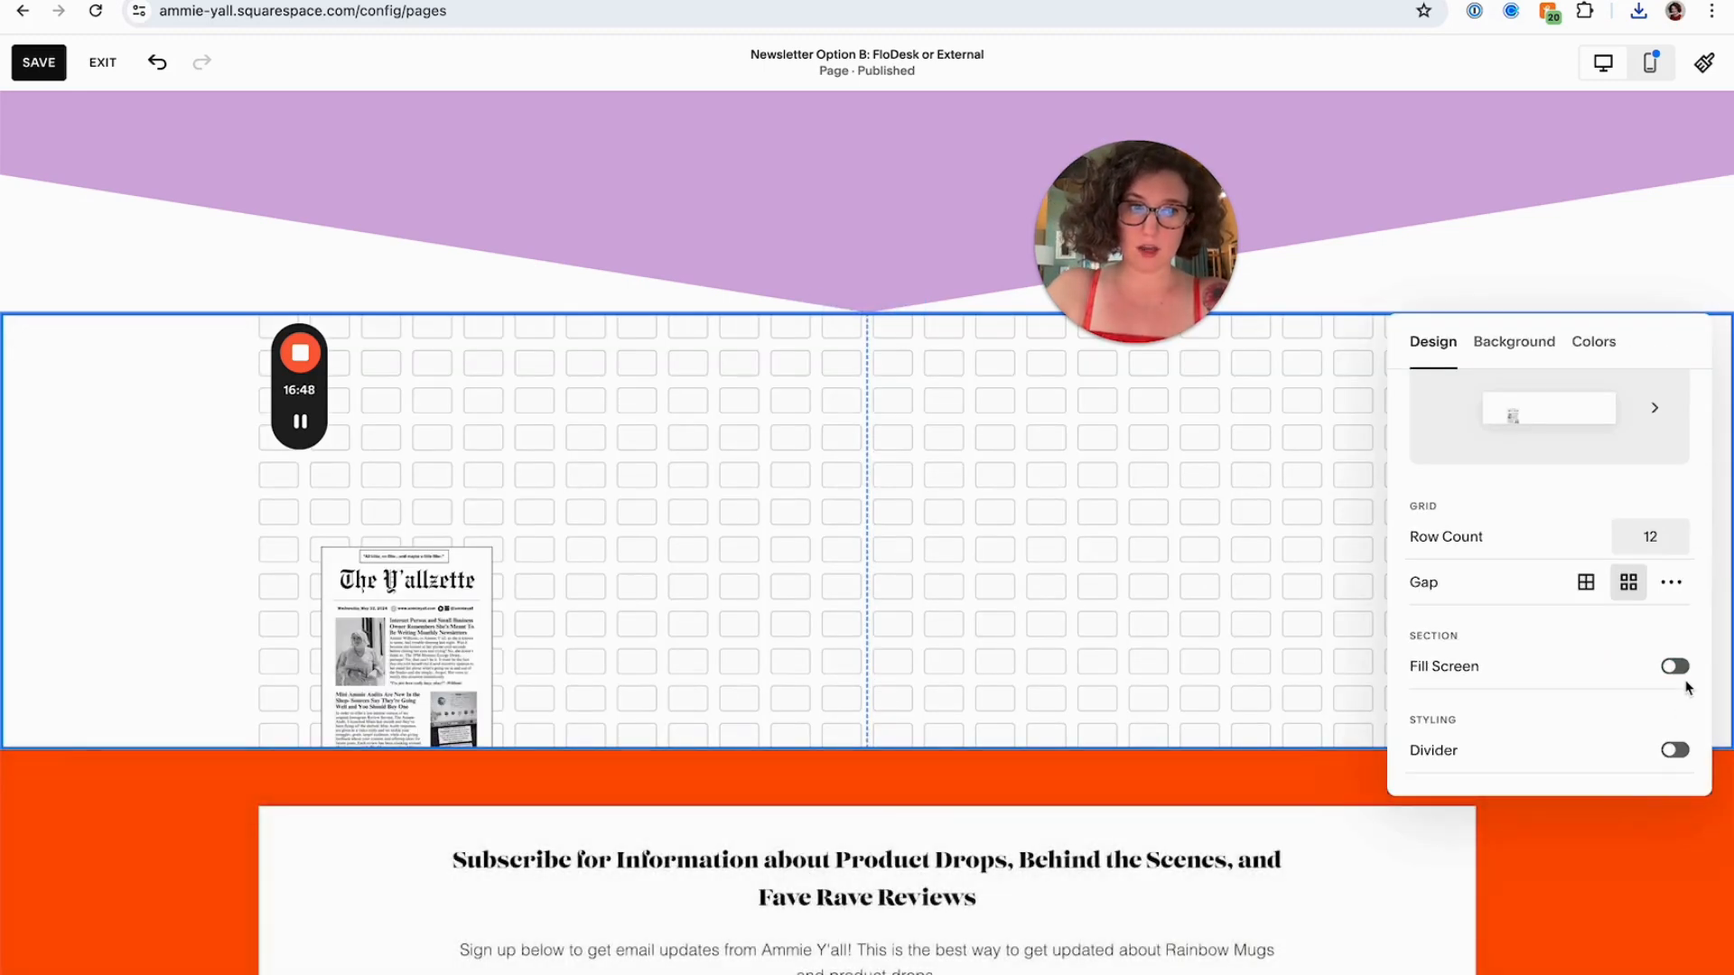
click(1675, 666)
click(1675, 666)
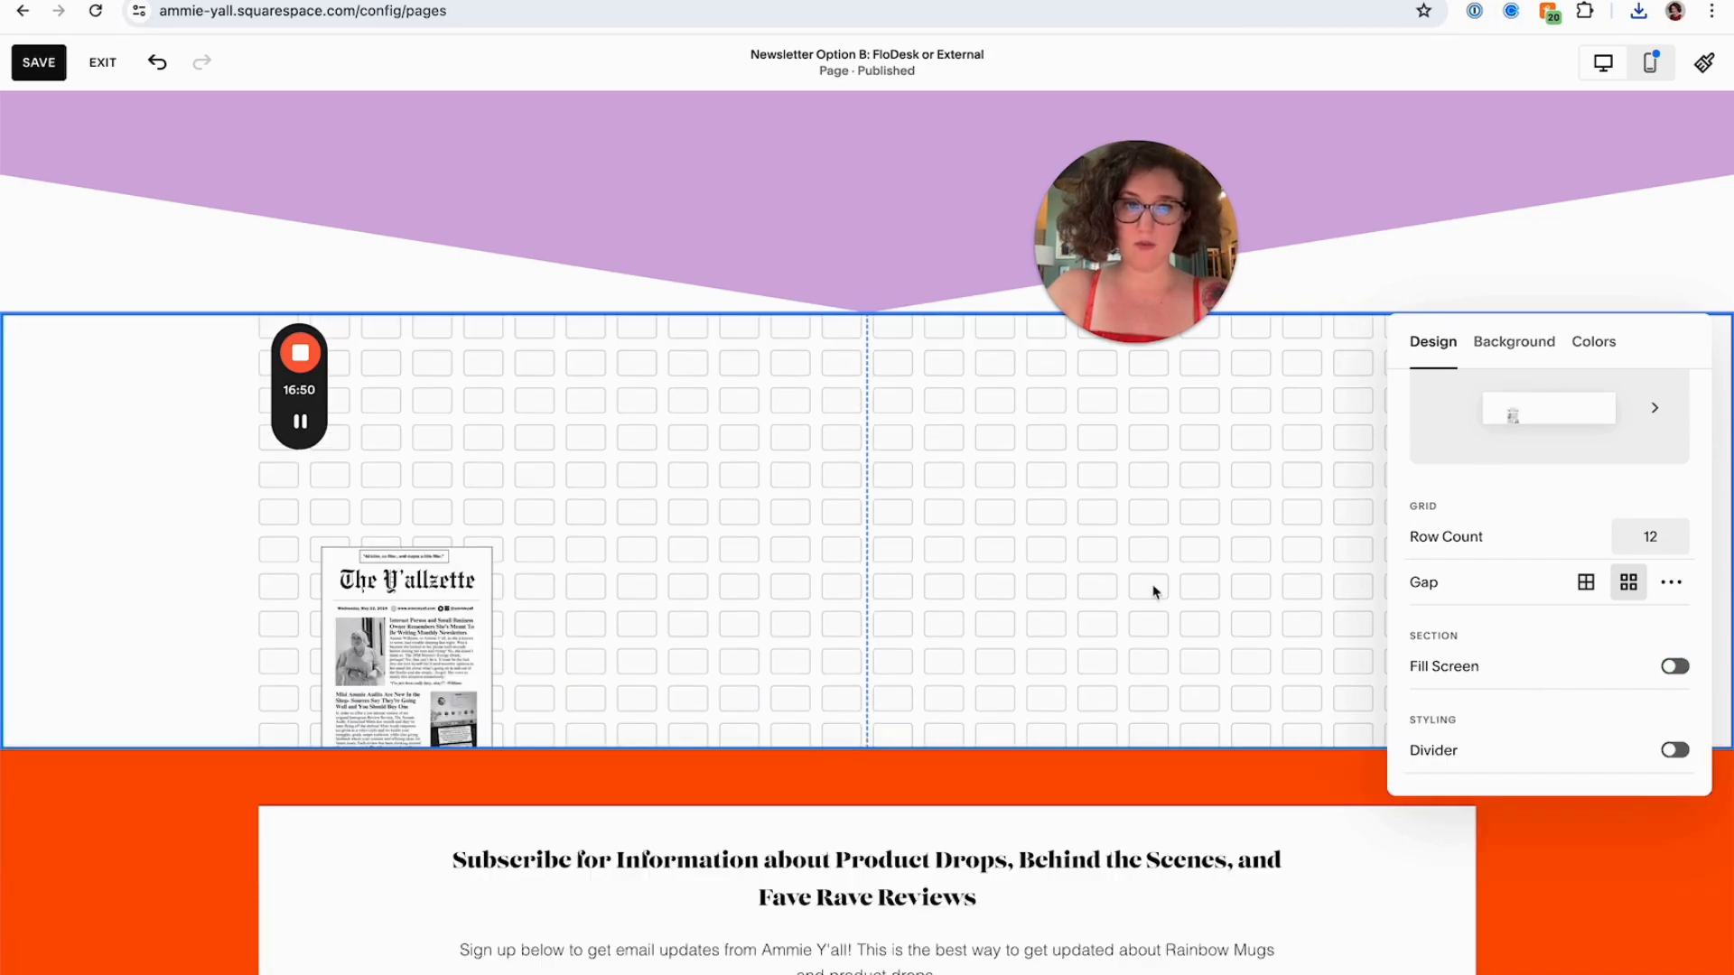
click(1034, 599)
Enlarge the newsletter image to fill the section's left half and nudge it into position
click(418, 616)
drag(554, 538, 816, 320)
click(940, 530)
scroll(939, 531, up, 5)
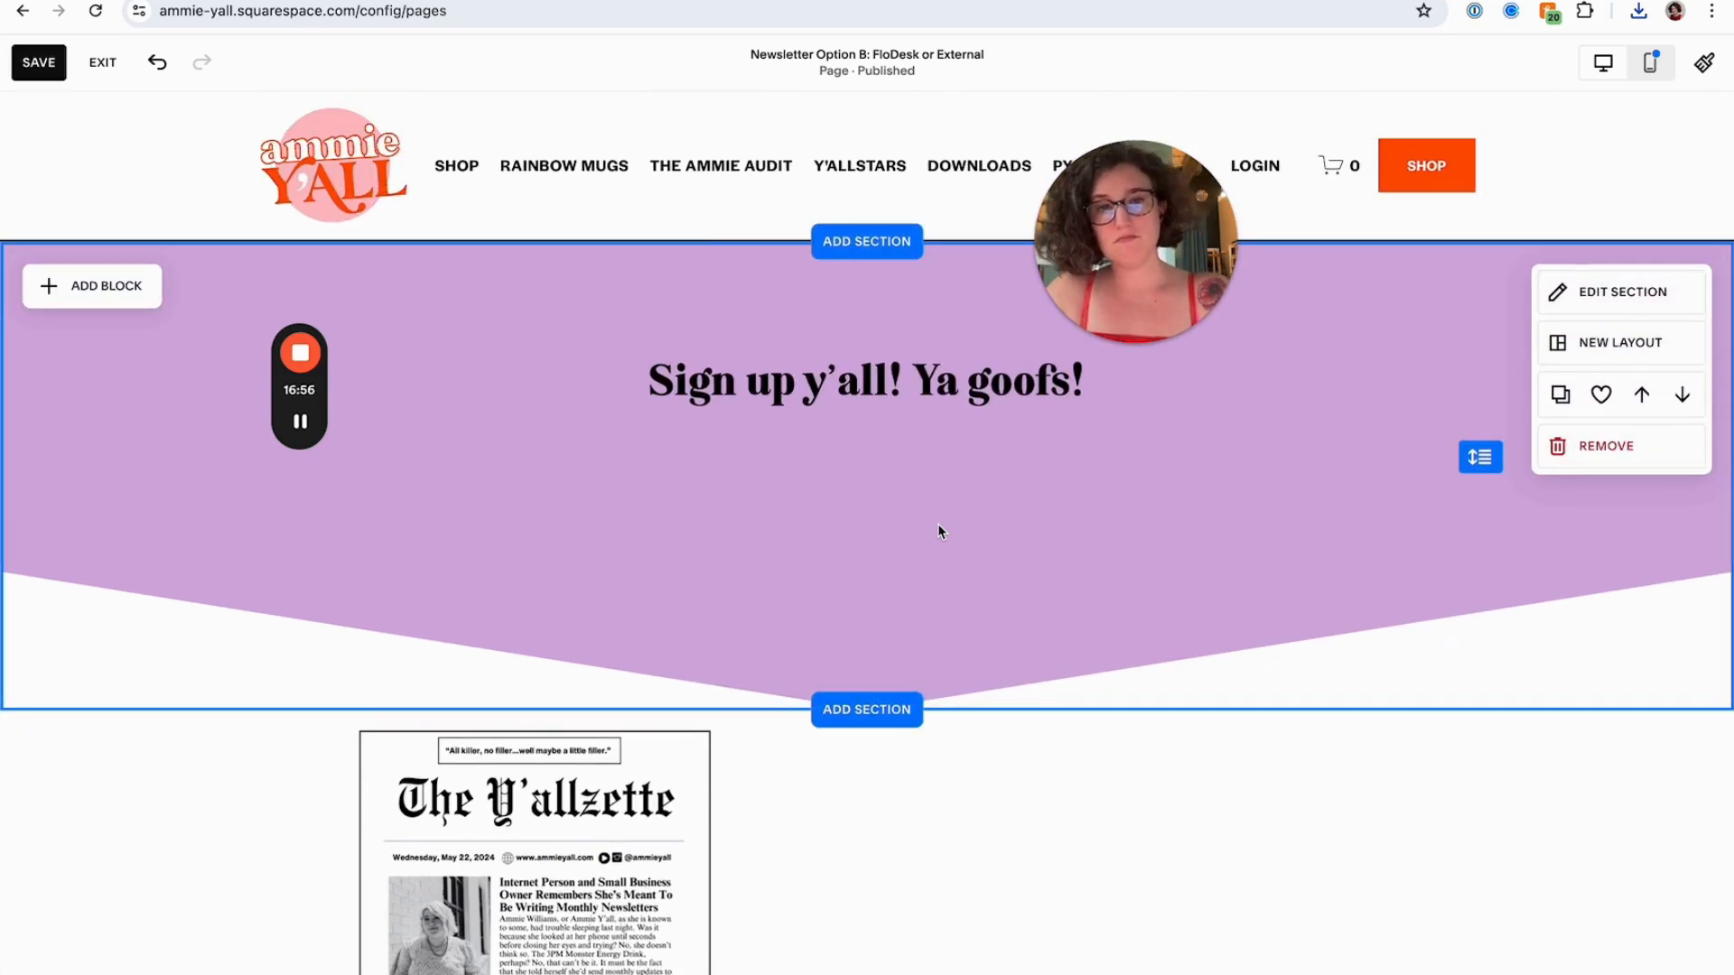
scroll(813, 578, down, 2)
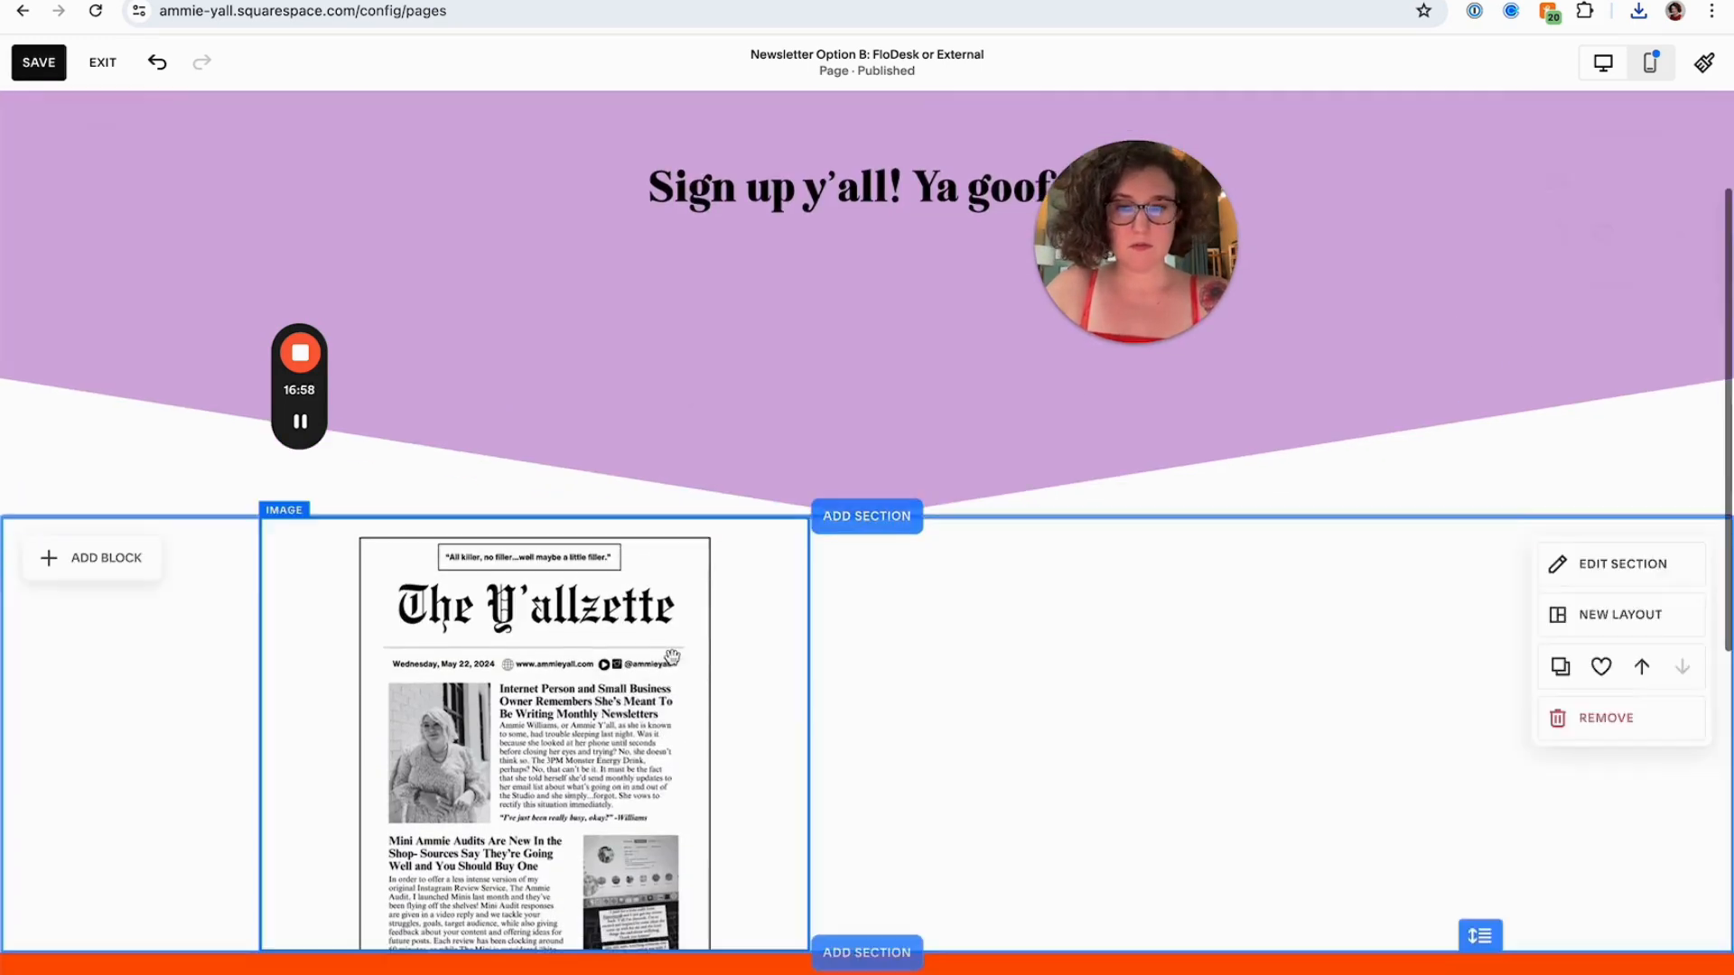
drag(556, 684, 480, 674)
click(1115, 592)
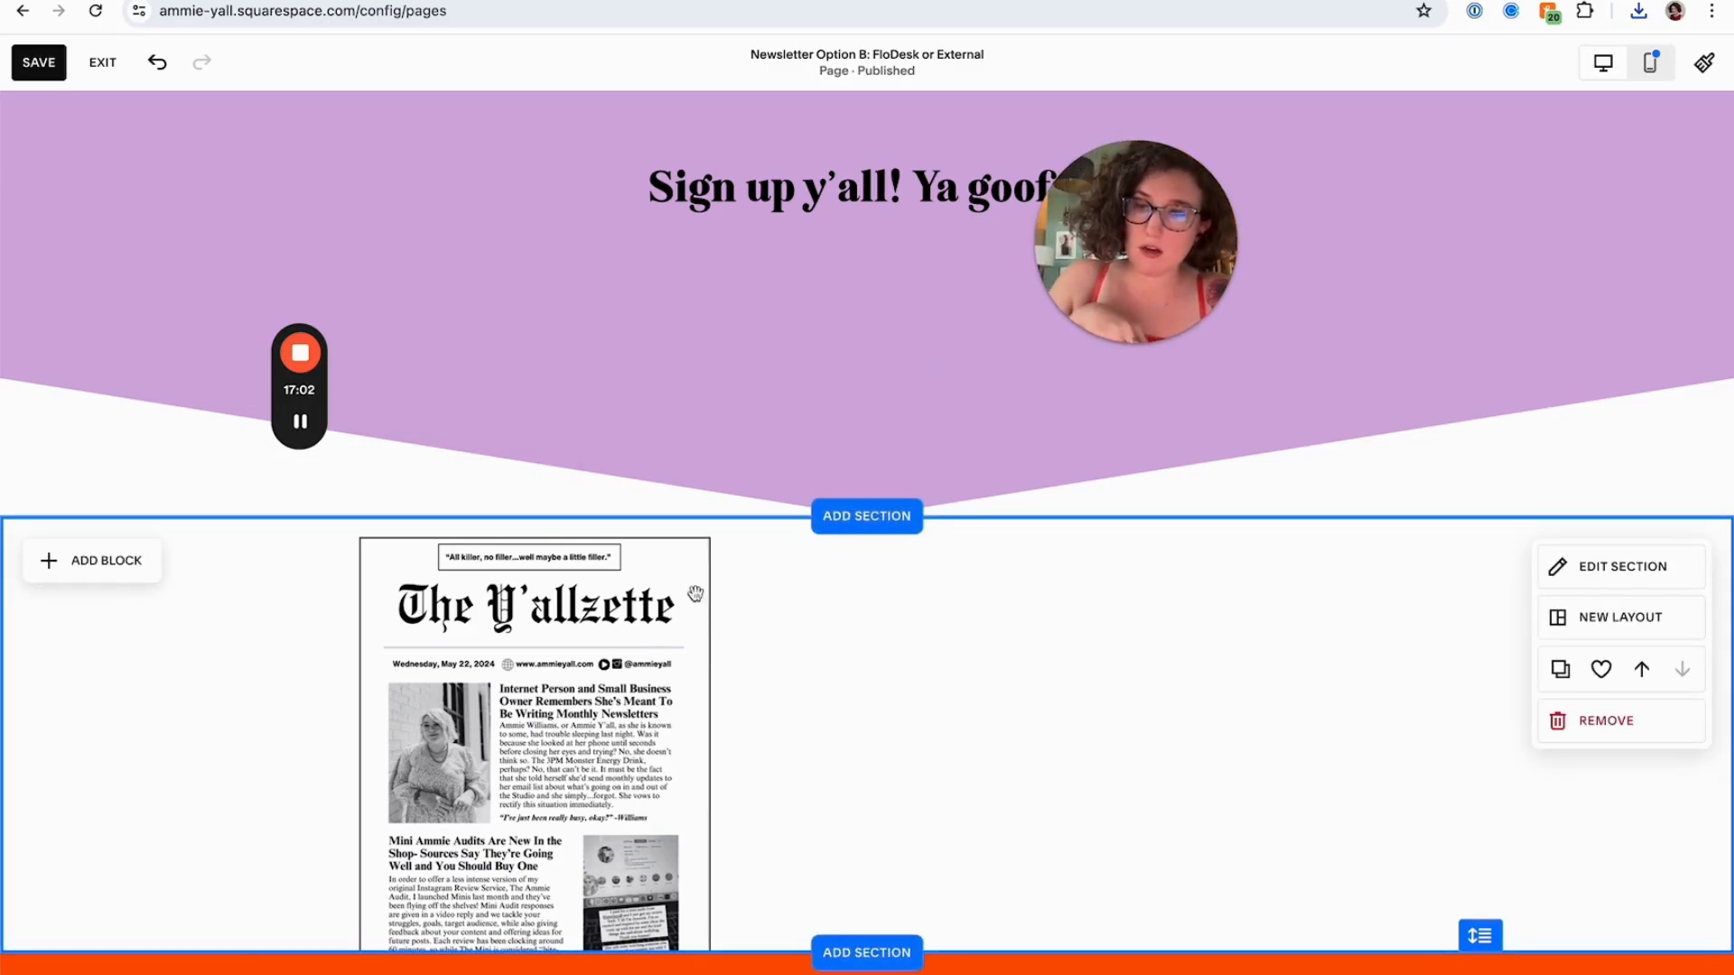
Look through the open FloDesk newsletter, FloDesk emails and Mailchimp tabs, ending on the FloDesk emails list
click(614, 1)
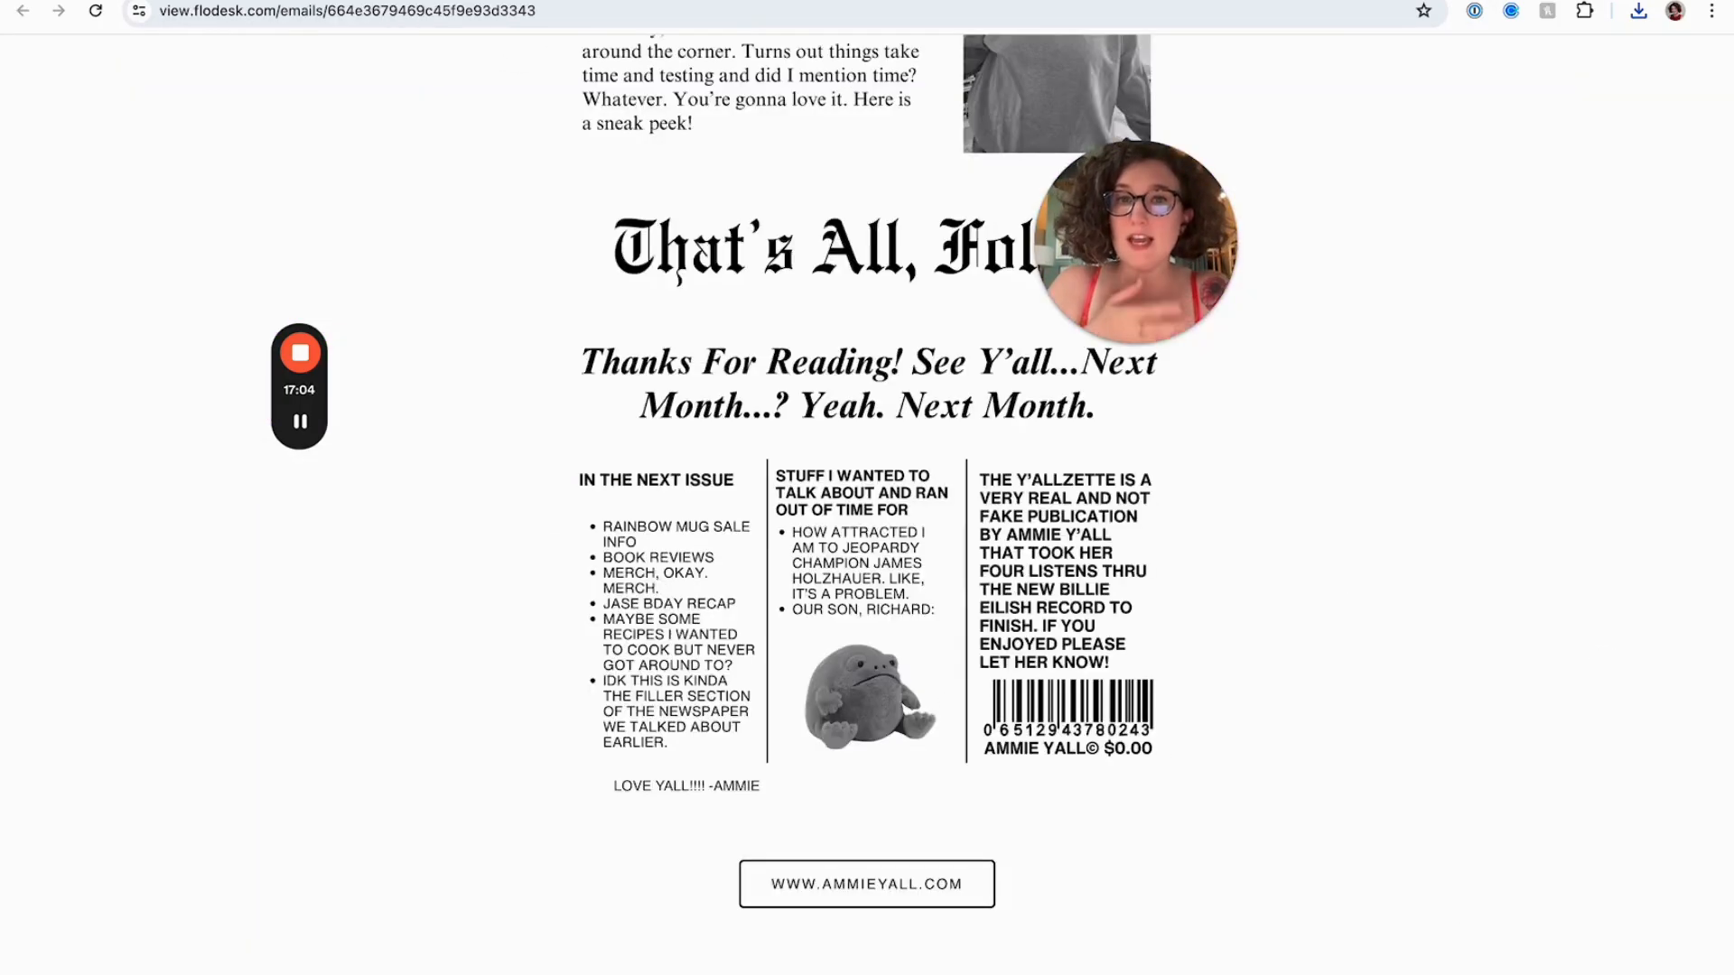
scroll(638, 290, up, 12)
click(424, 2)
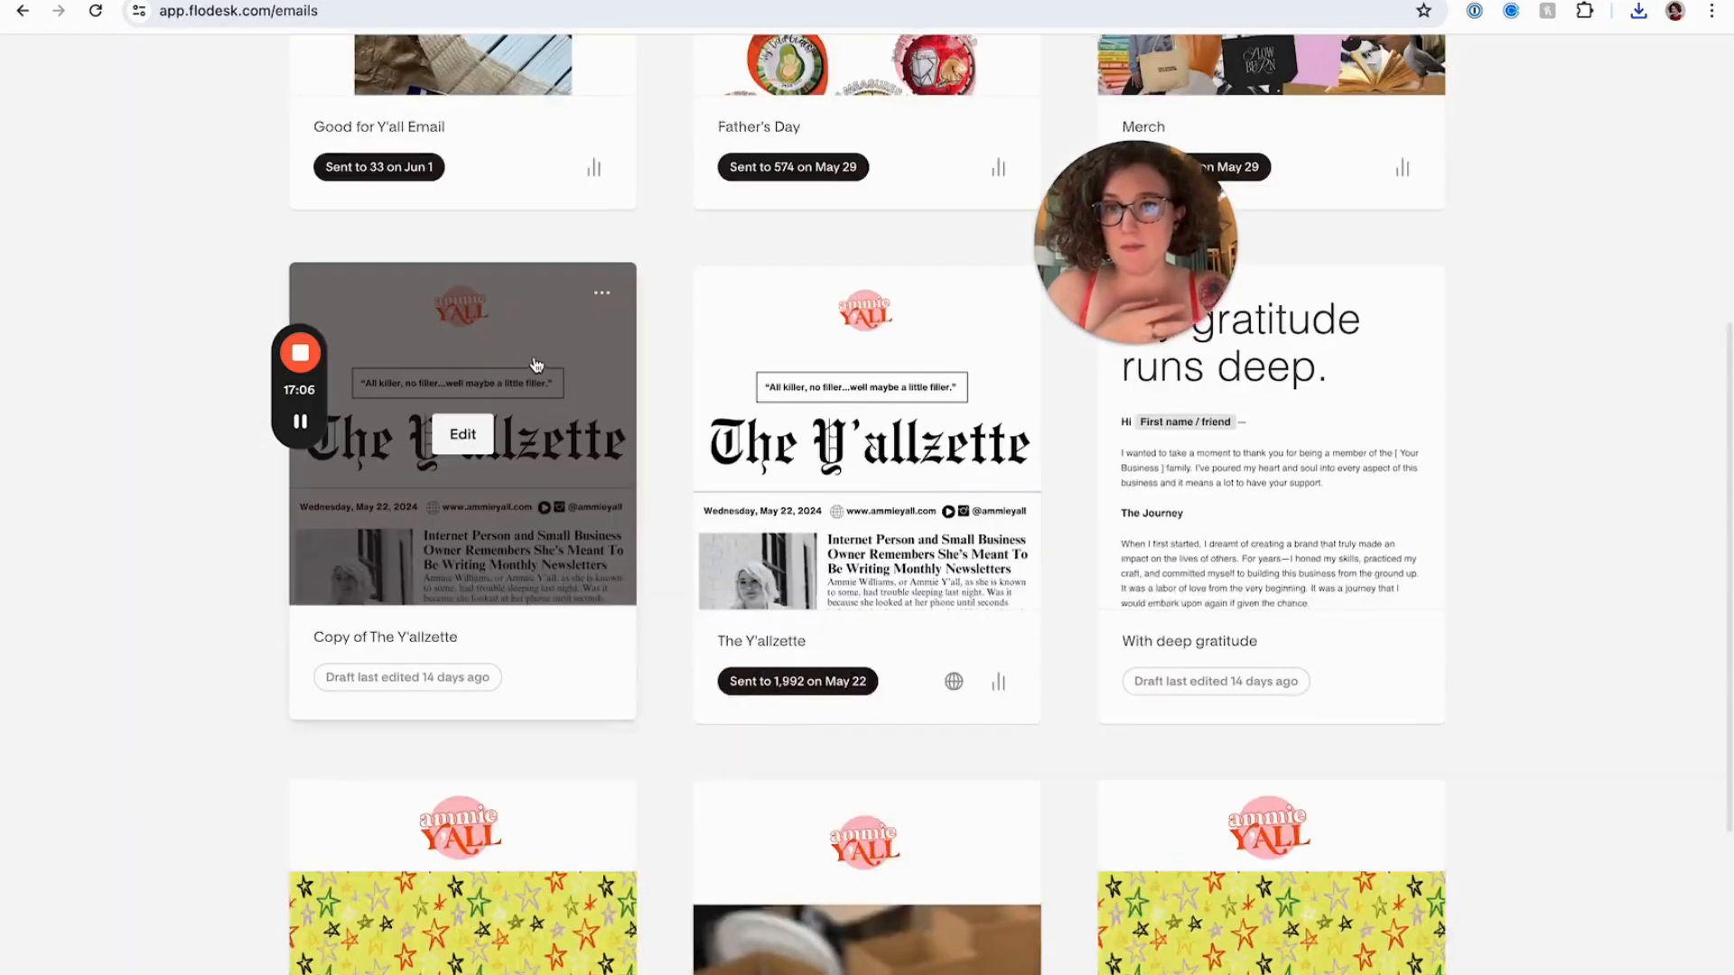
scroll(660, 298, up, 6)
drag(1047, 277, 973, 200)
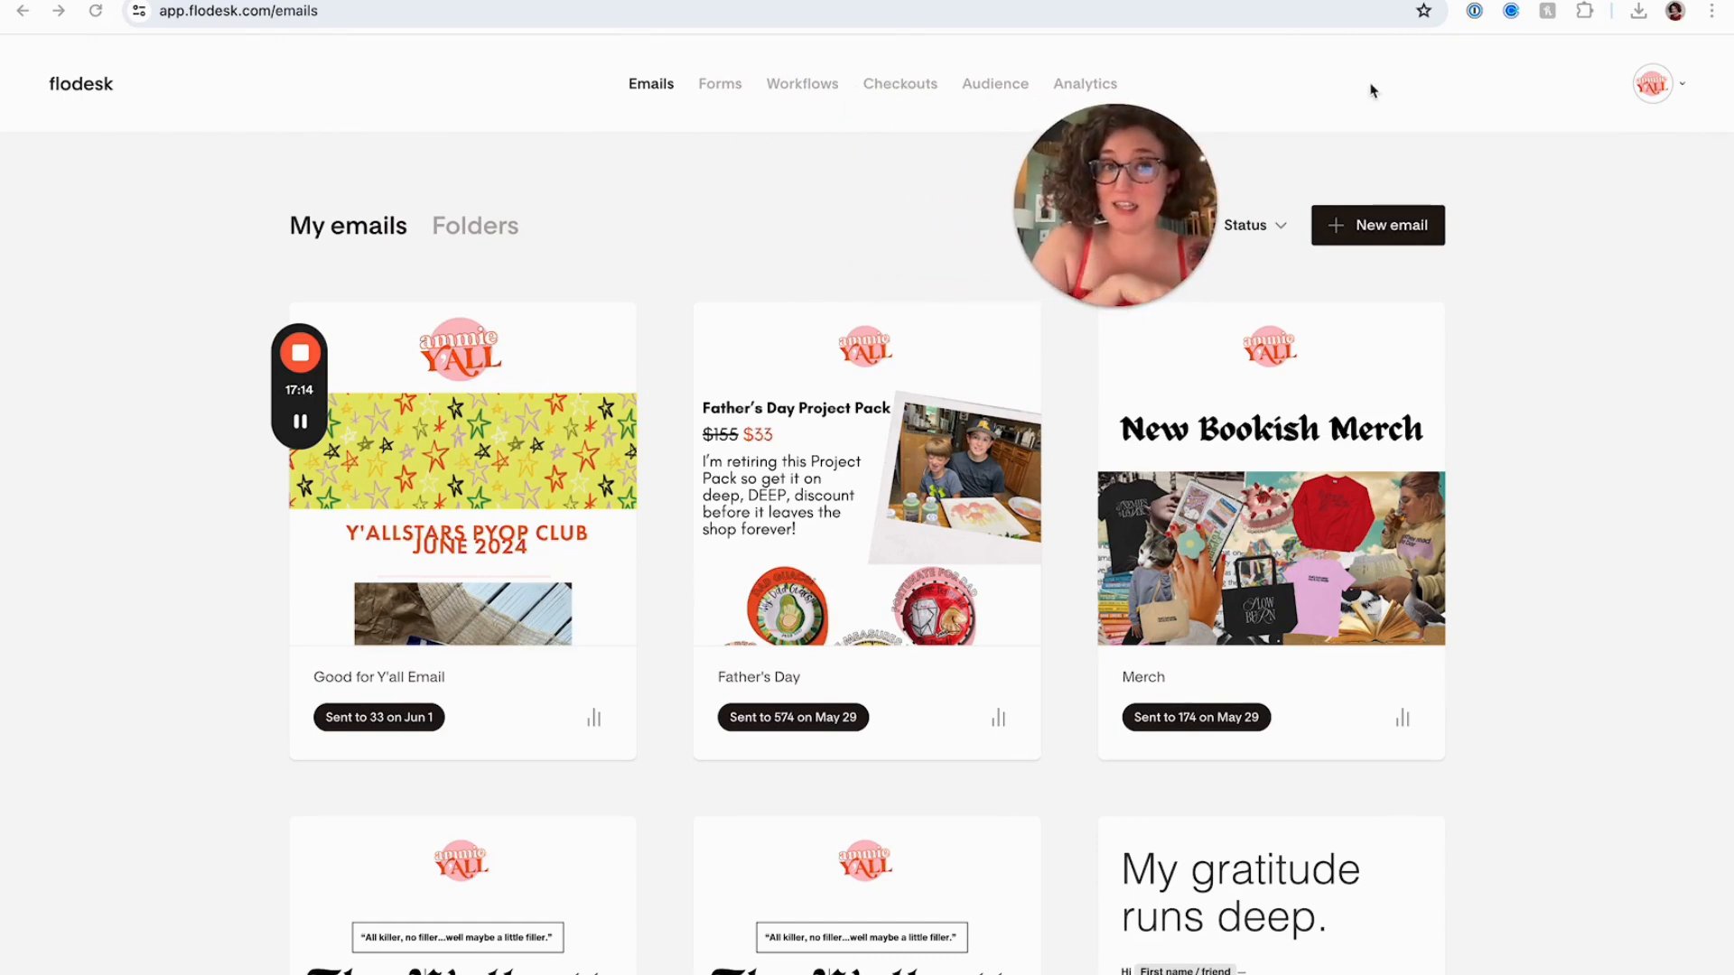
click(1100, 1)
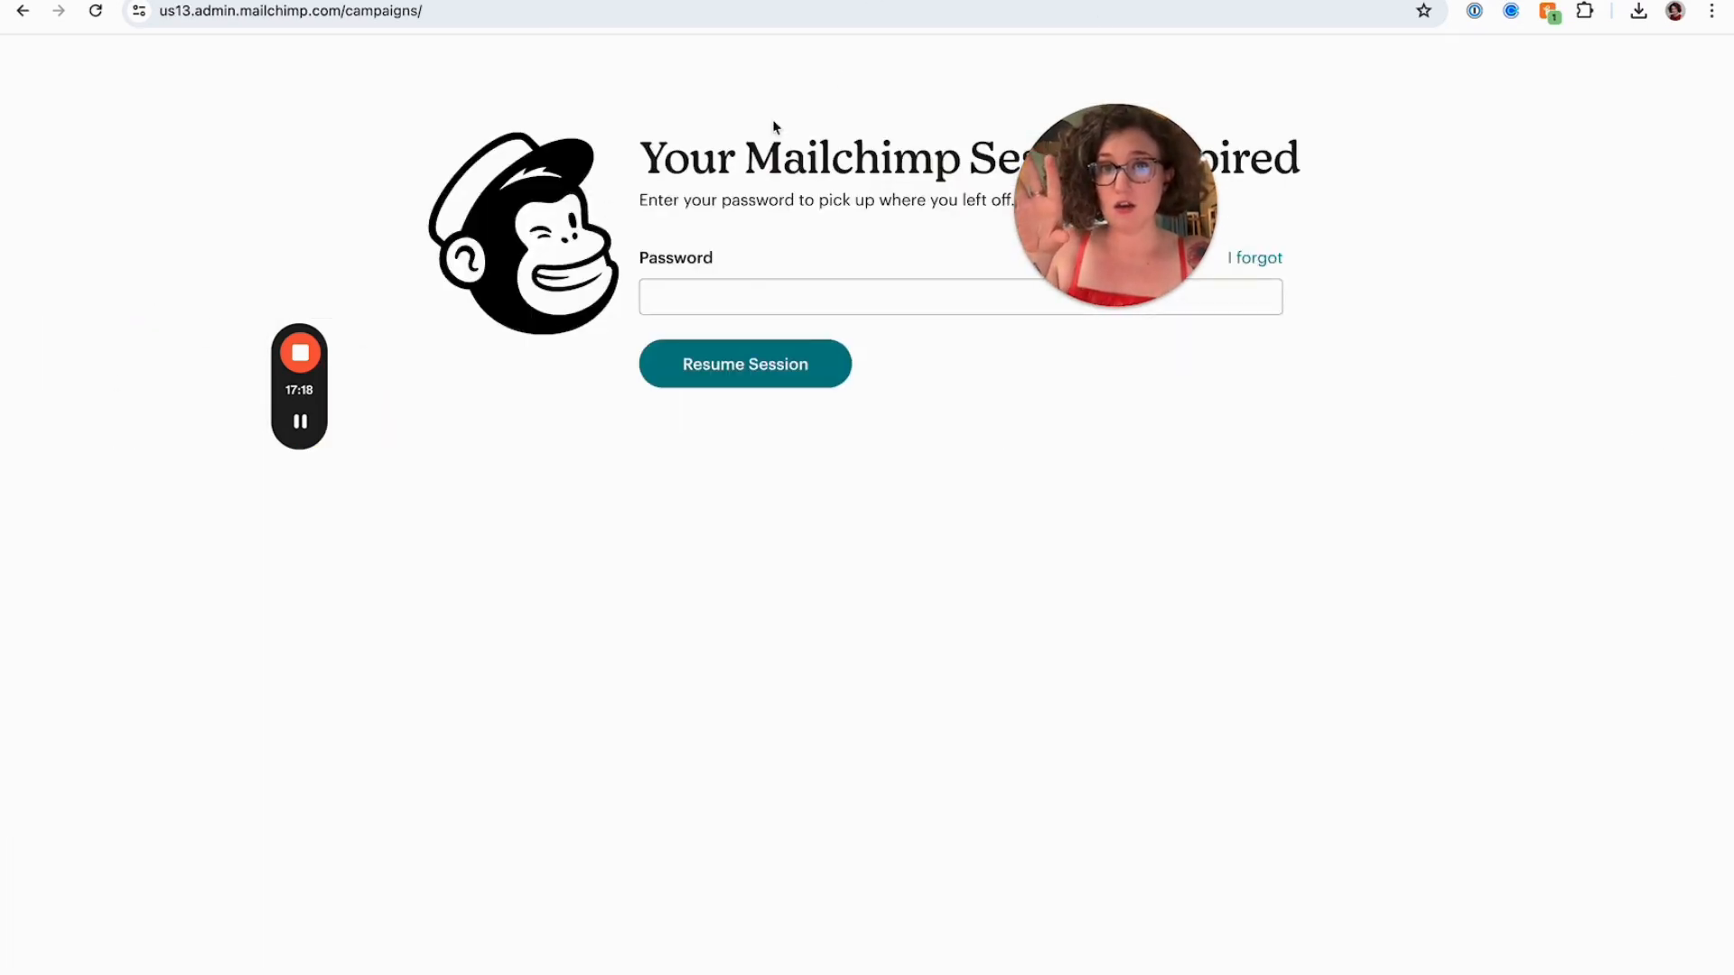
drag(1073, 177, 1201, 233)
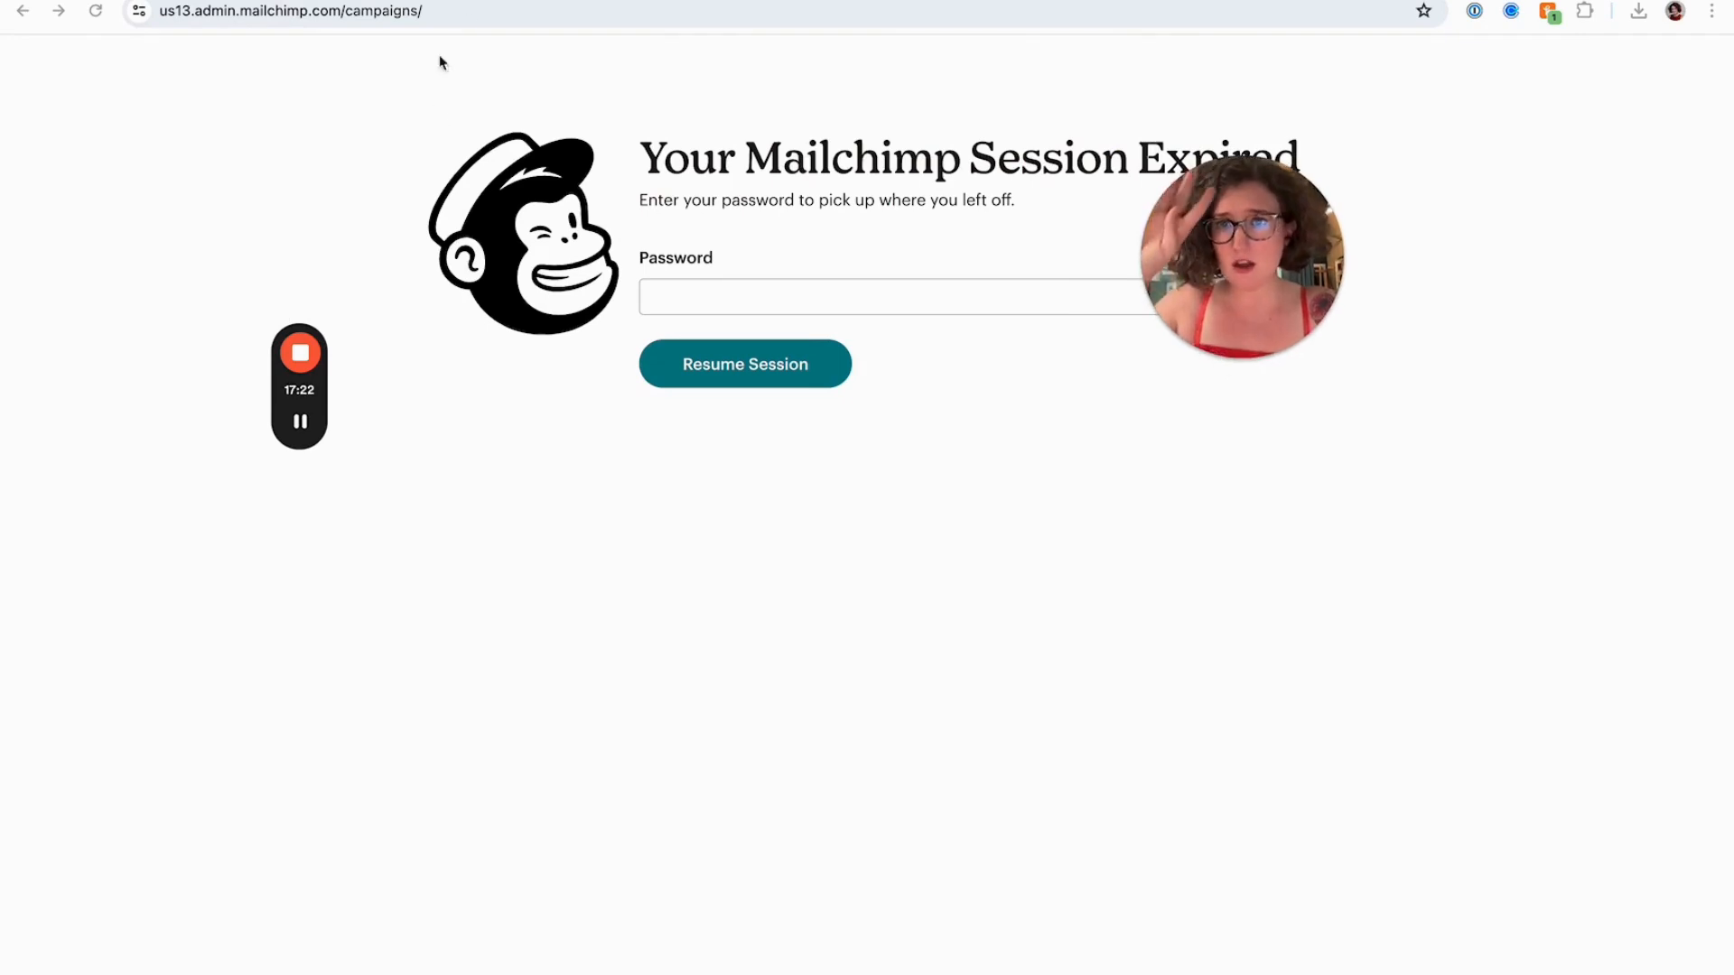
click(416, 1)
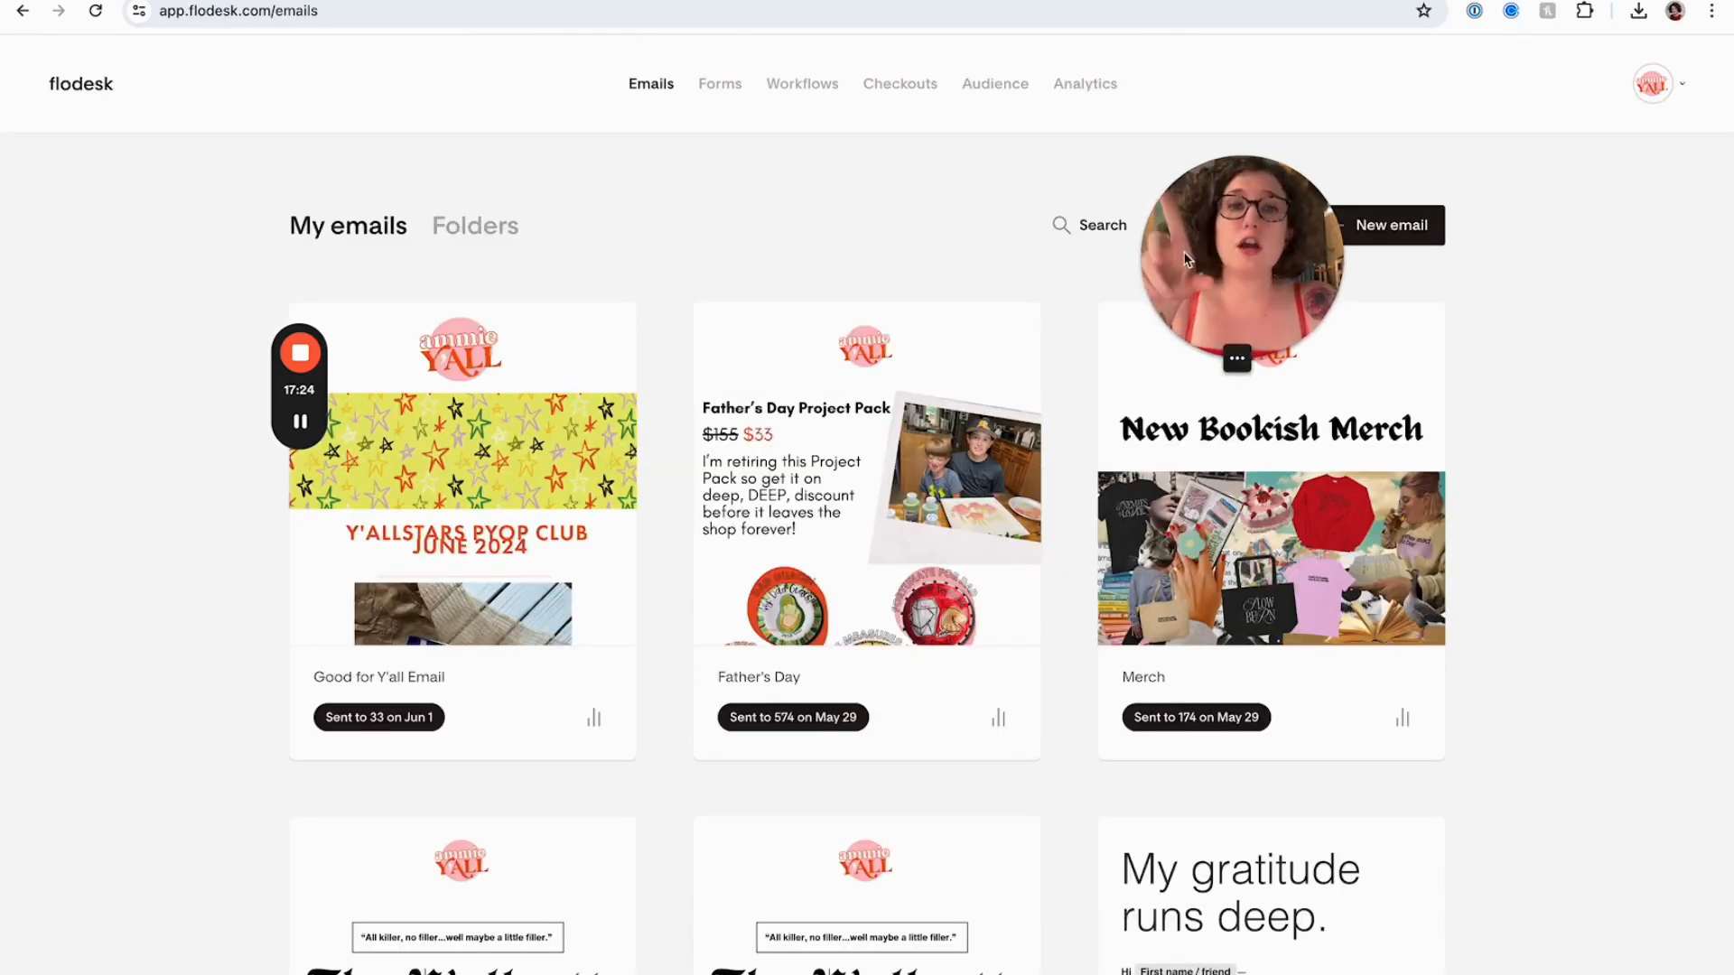
drag(1184, 255, 691, 215)
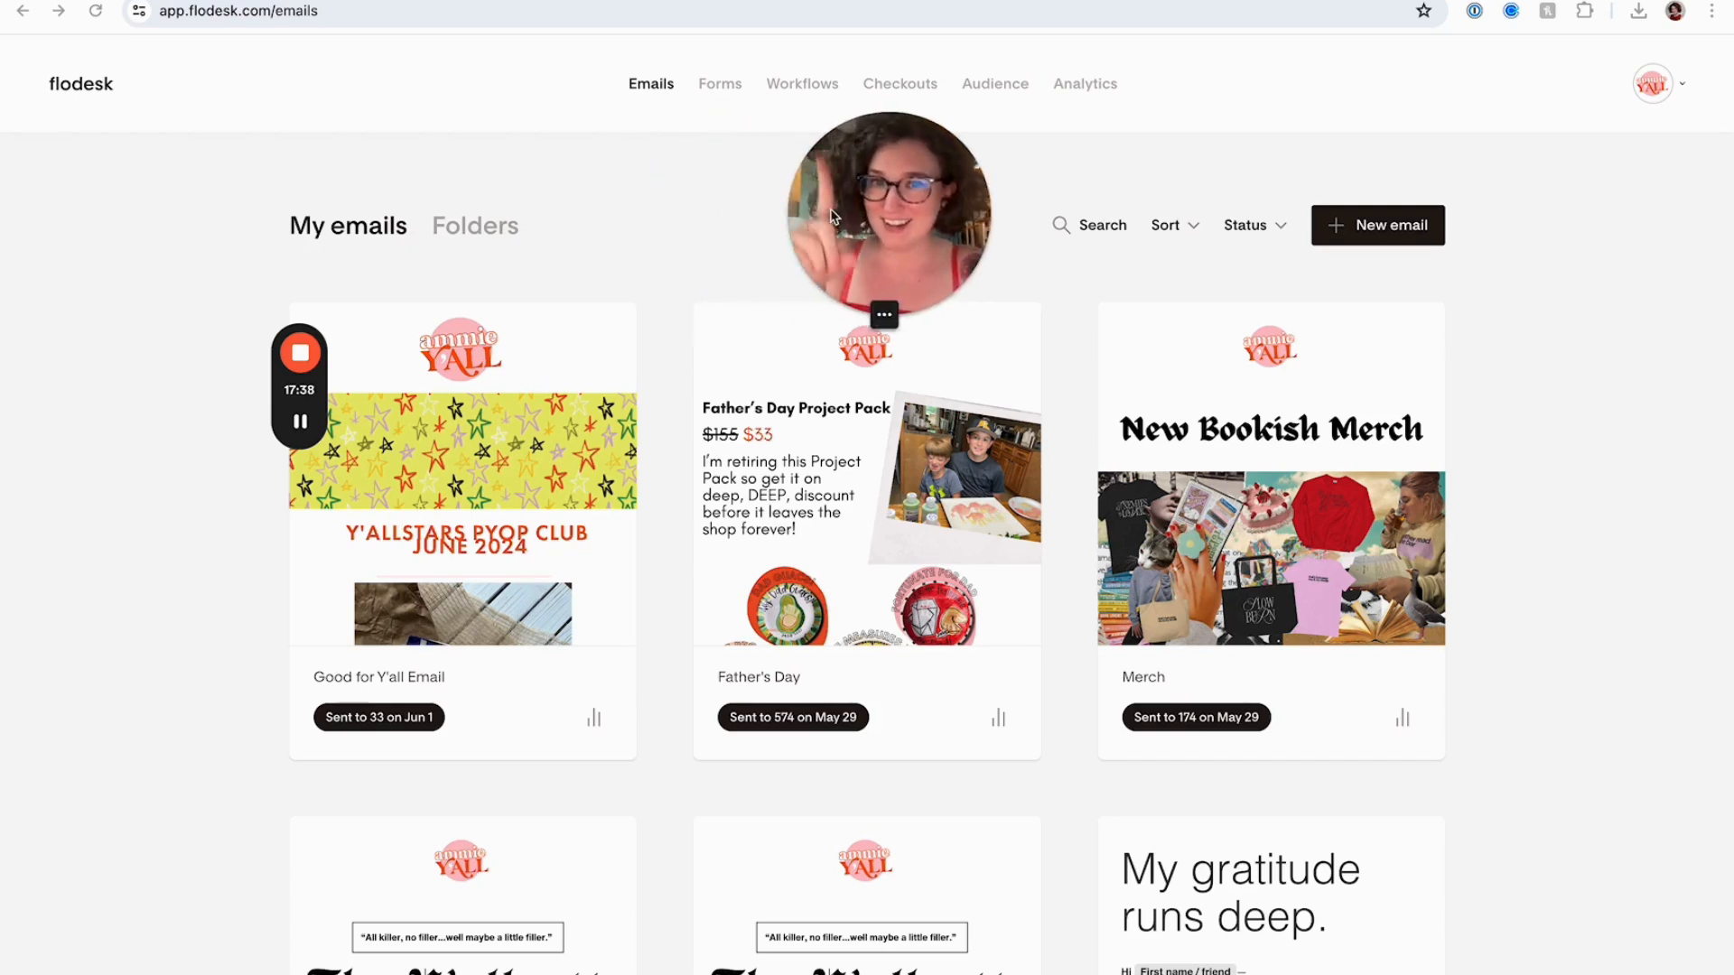
Open the FloDesk Forms section and review the existing forms
click(718, 88)
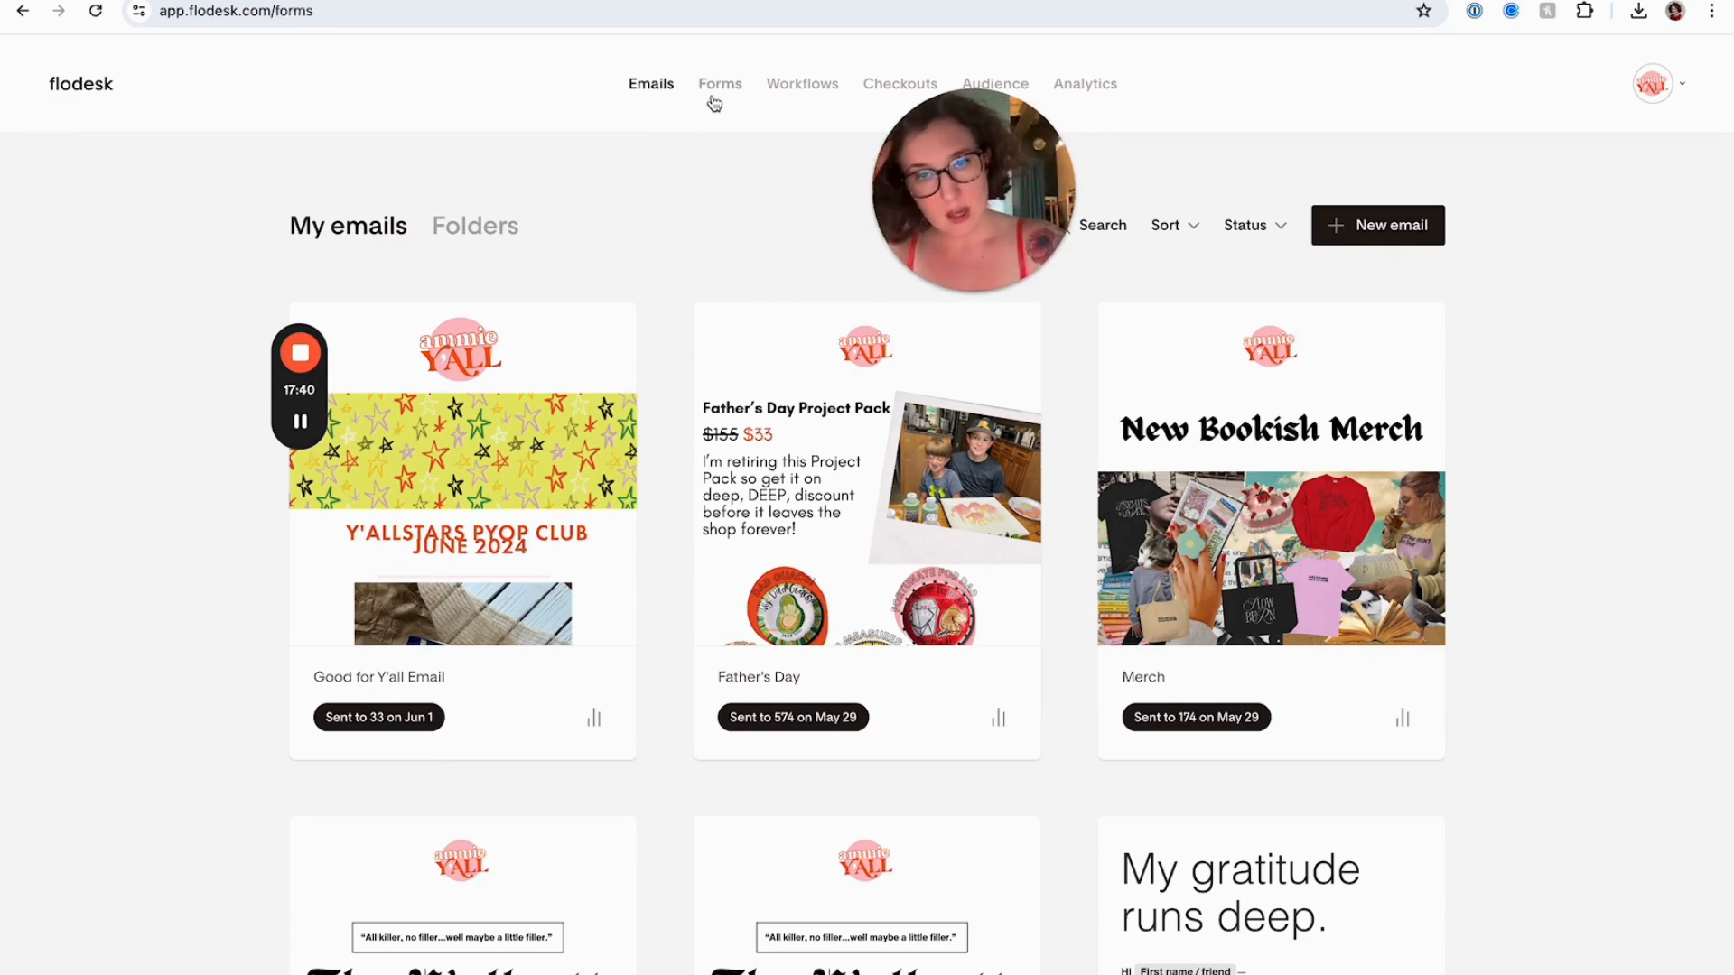
drag(992, 206, 1062, 248)
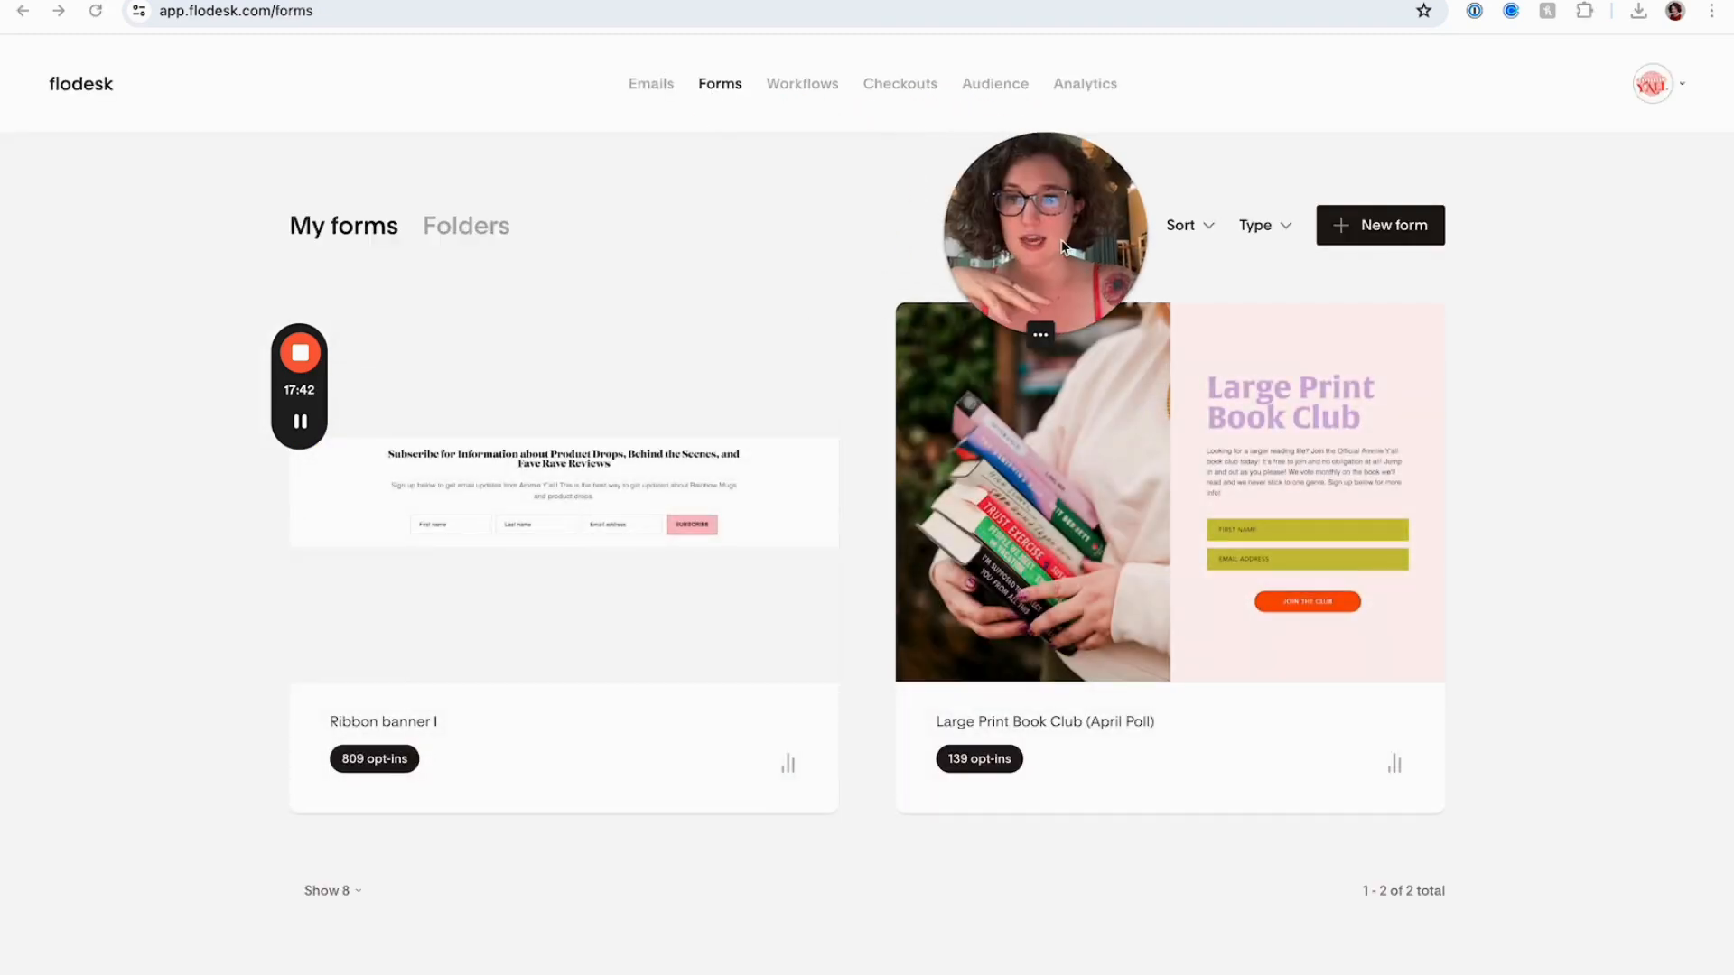
scroll(677, 591, down, 1)
mouse_move(540, 587)
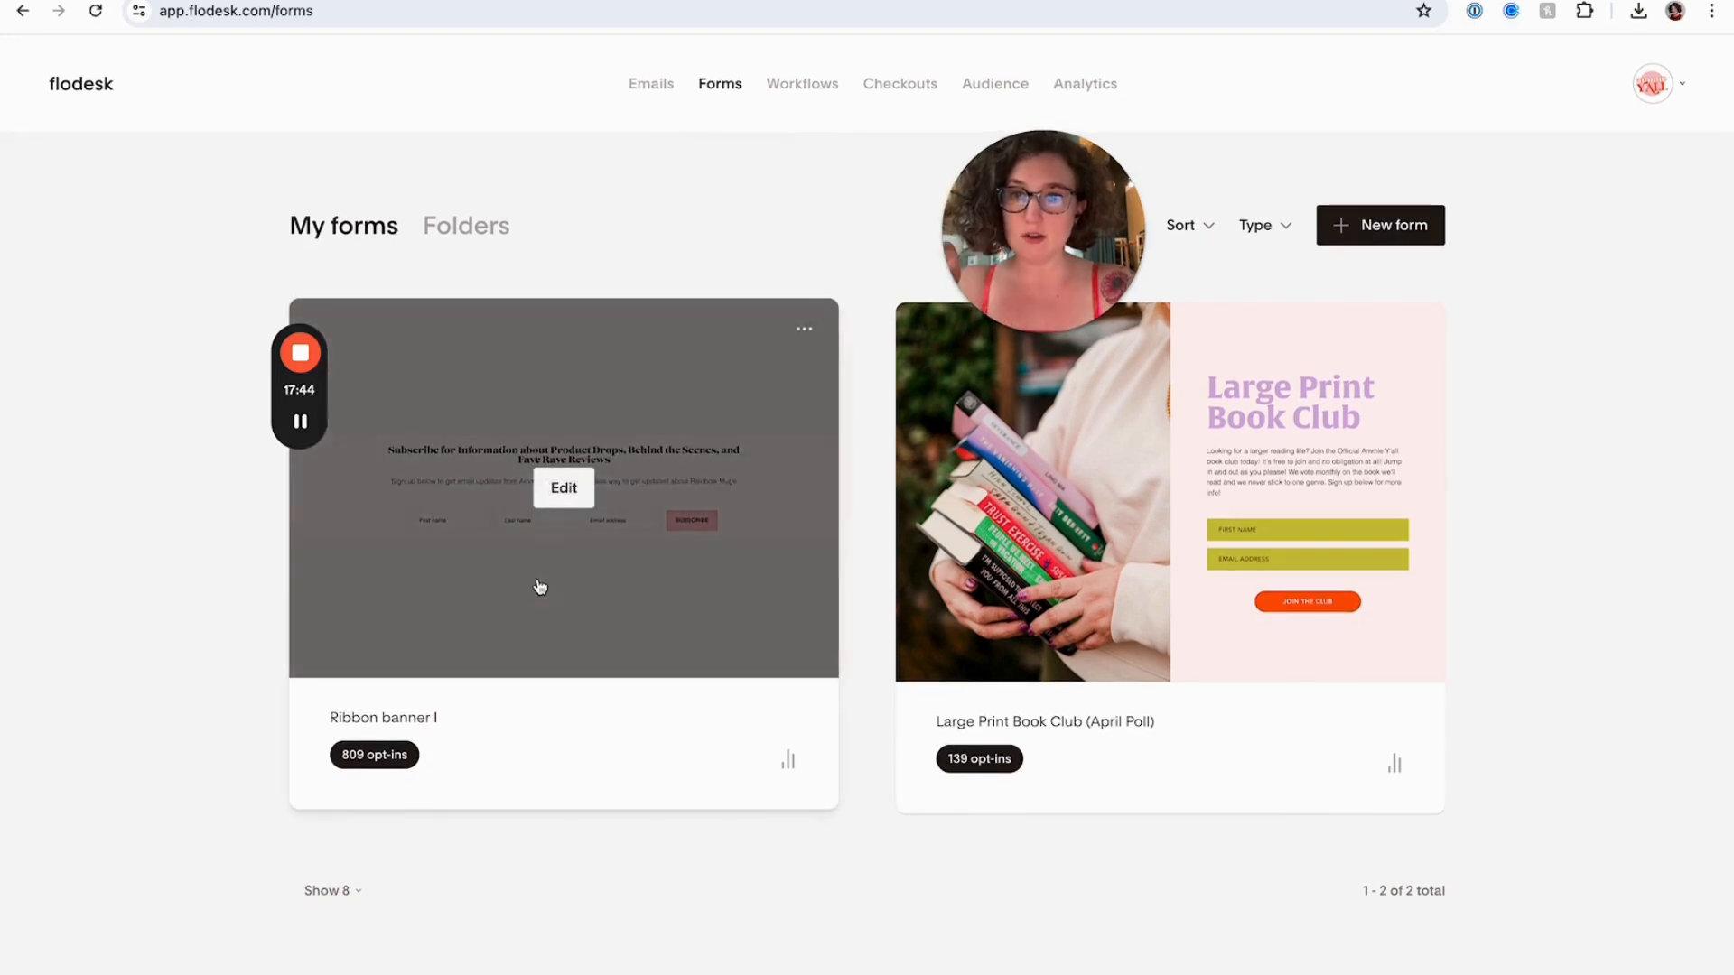
mouse_move(1114, 770)
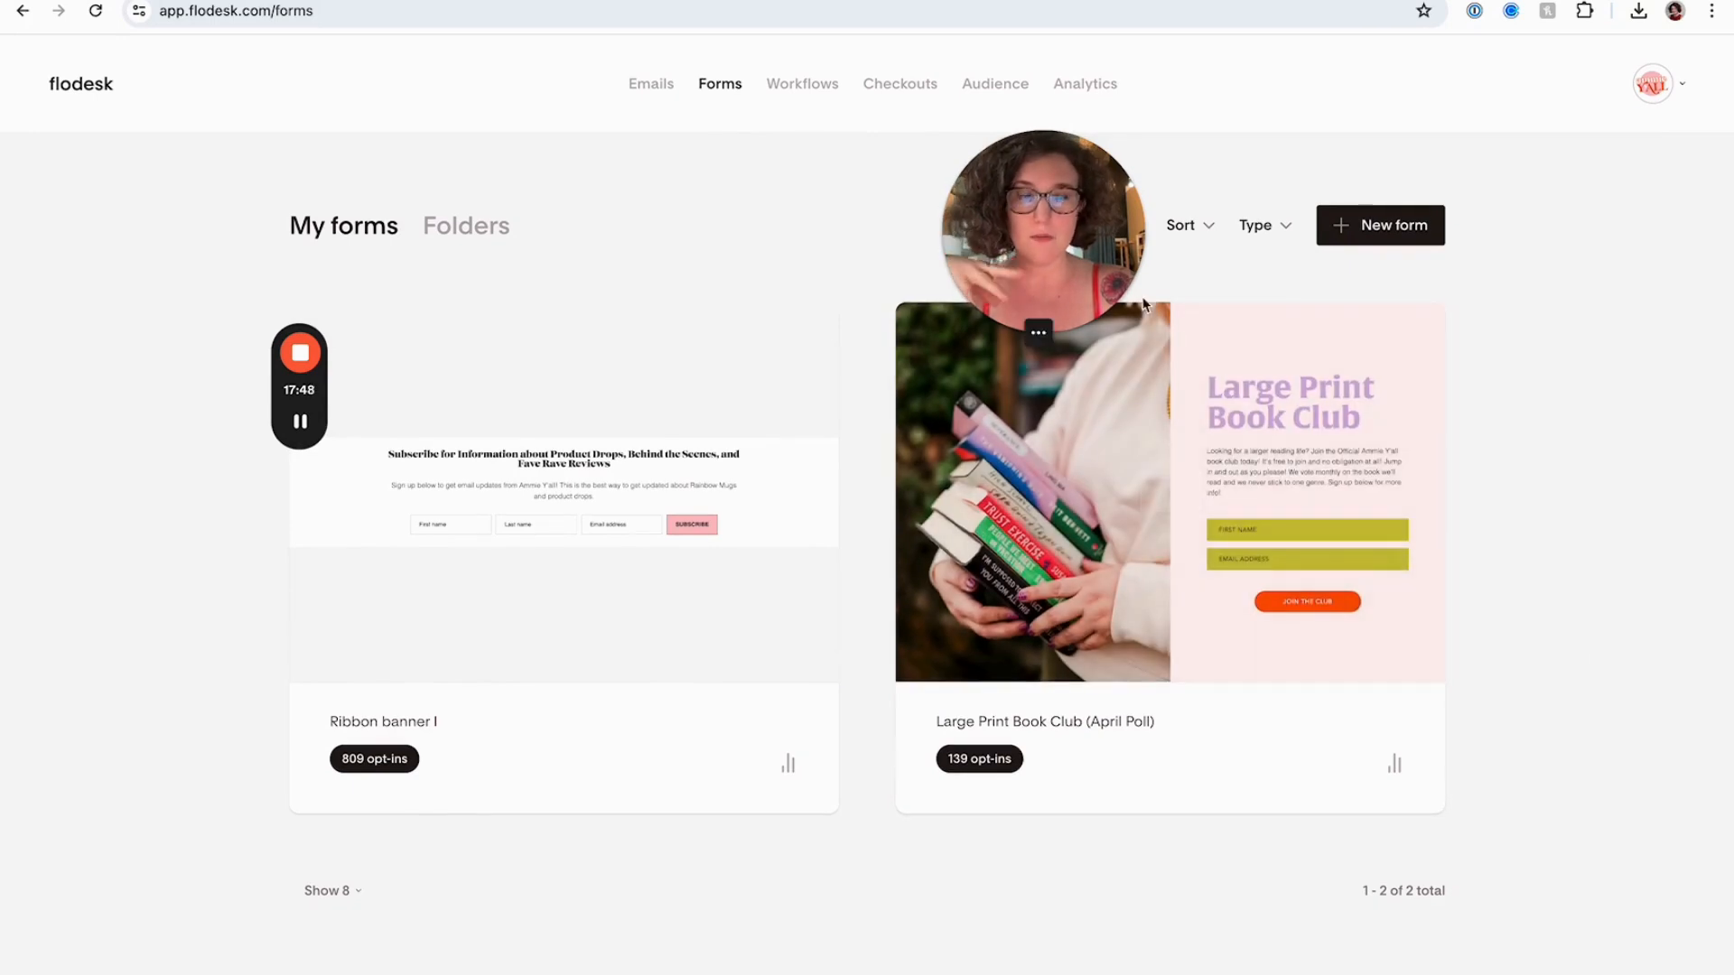
drag(1140, 273, 1380, 244)
Start a new FloDesk form and browse the Link in bio templates
click(1377, 228)
scroll(955, 343, down, 8)
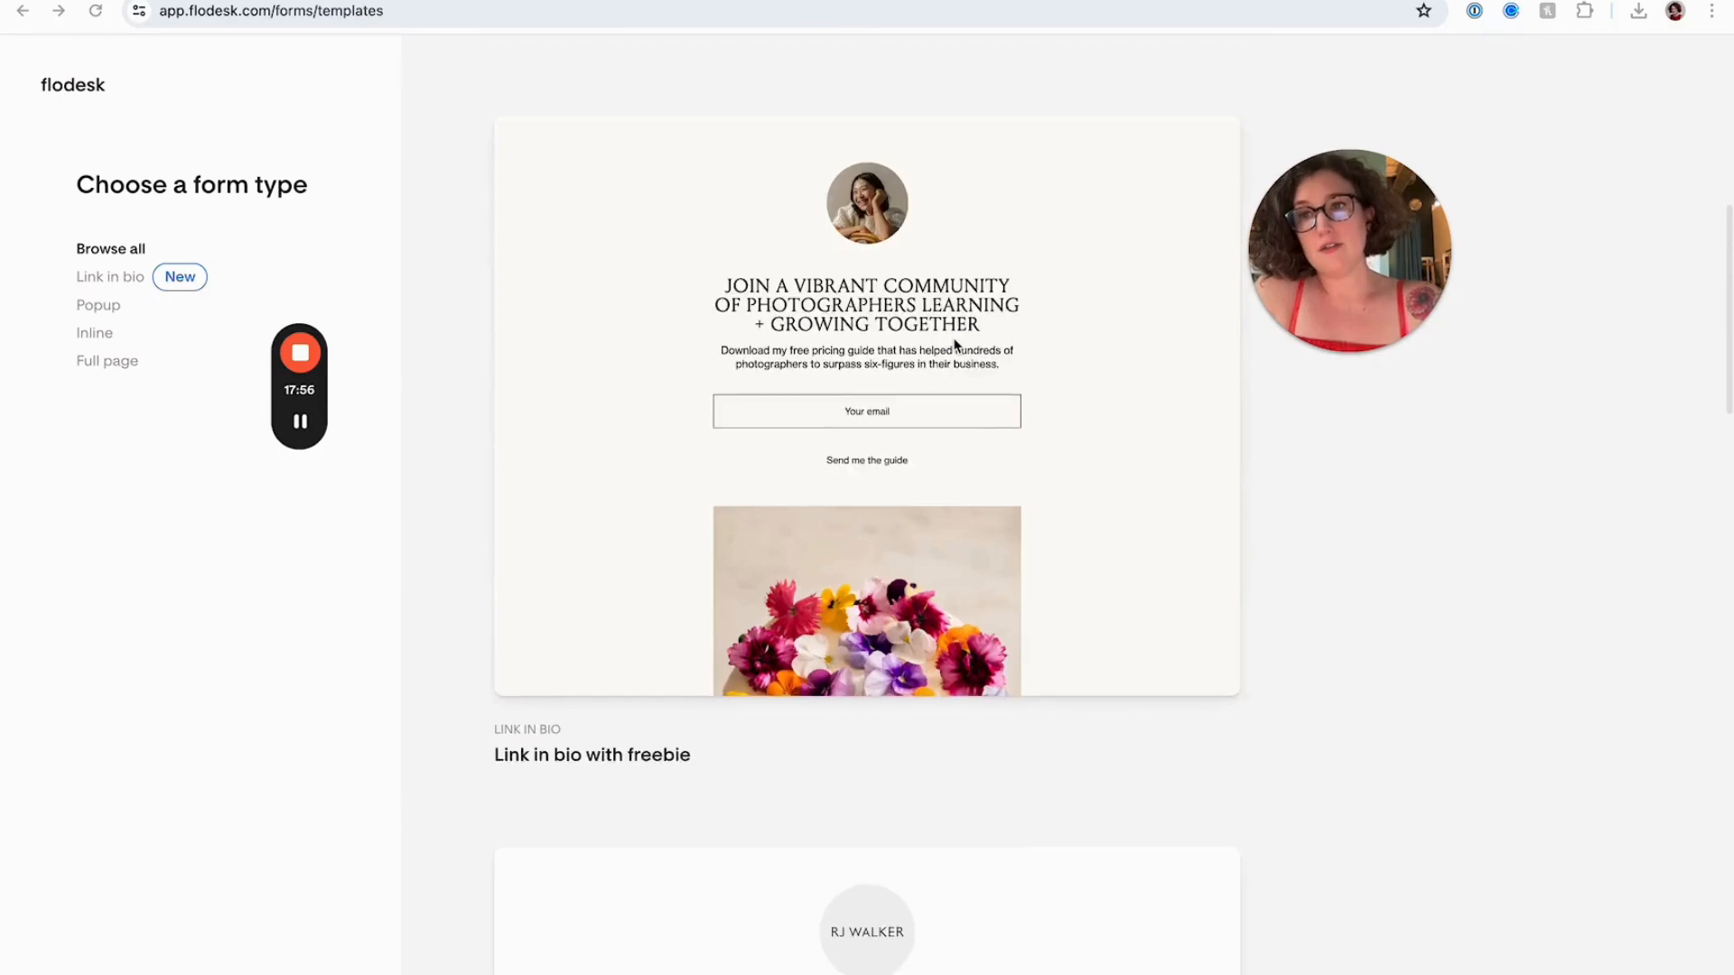
scroll(955, 343, down, 7)
click(105, 284)
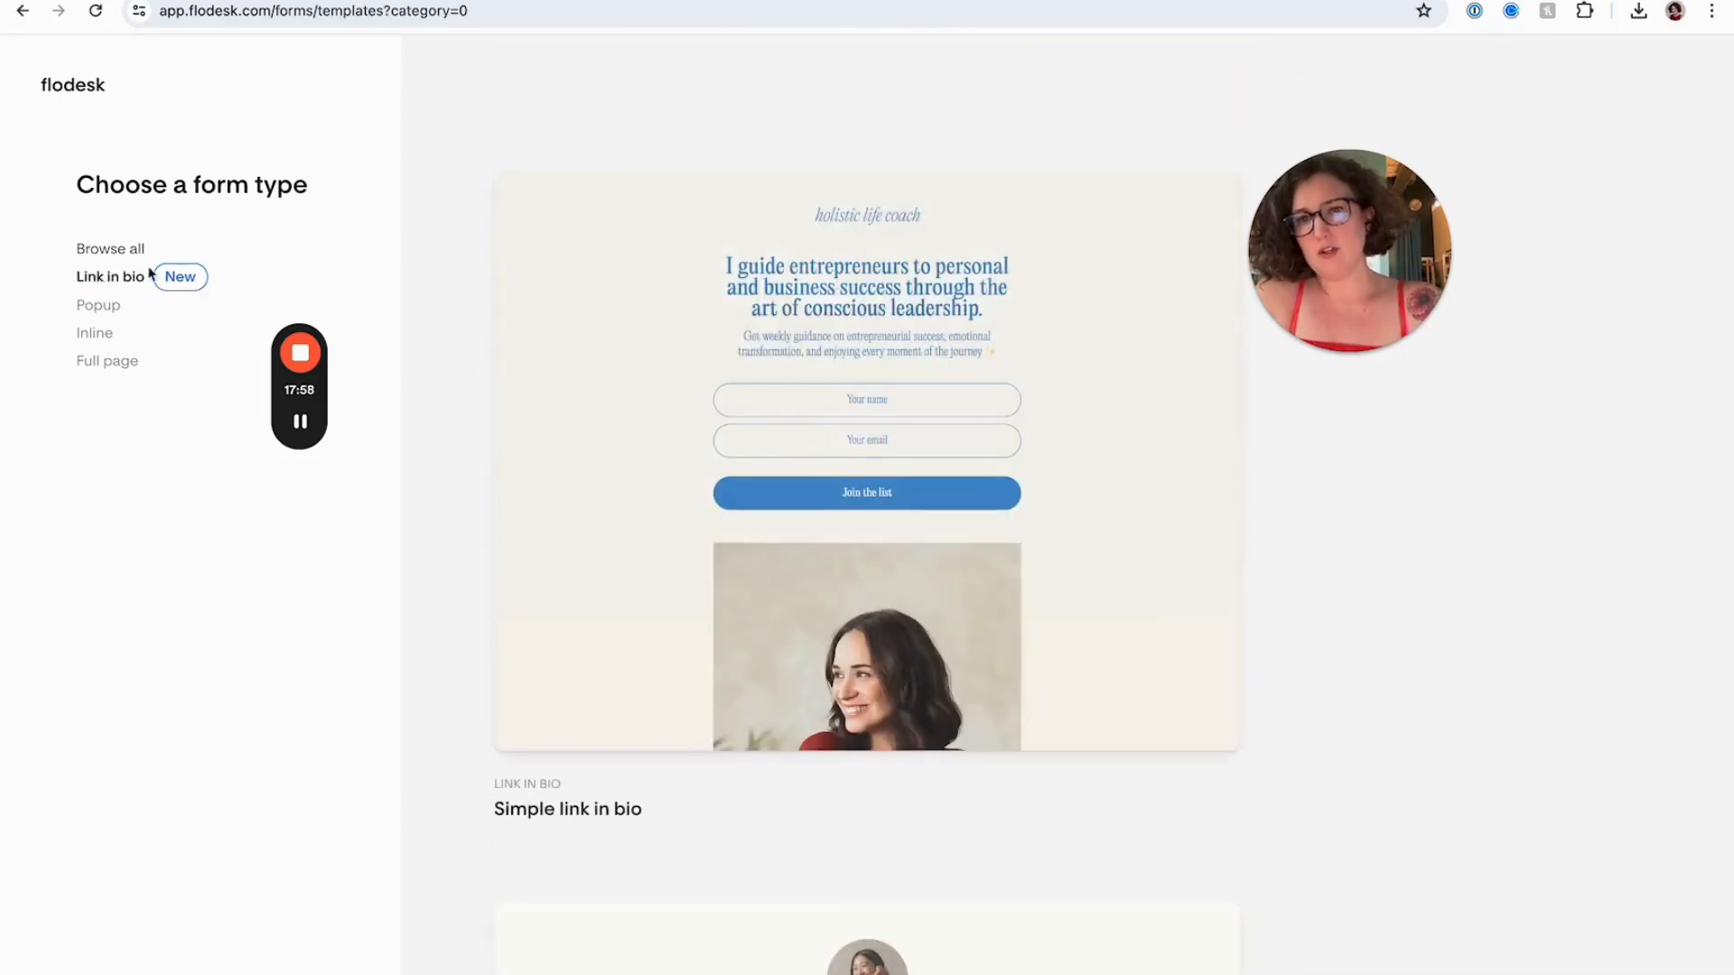
scroll(665, 398, down, 15)
scroll(664, 400, down, 16)
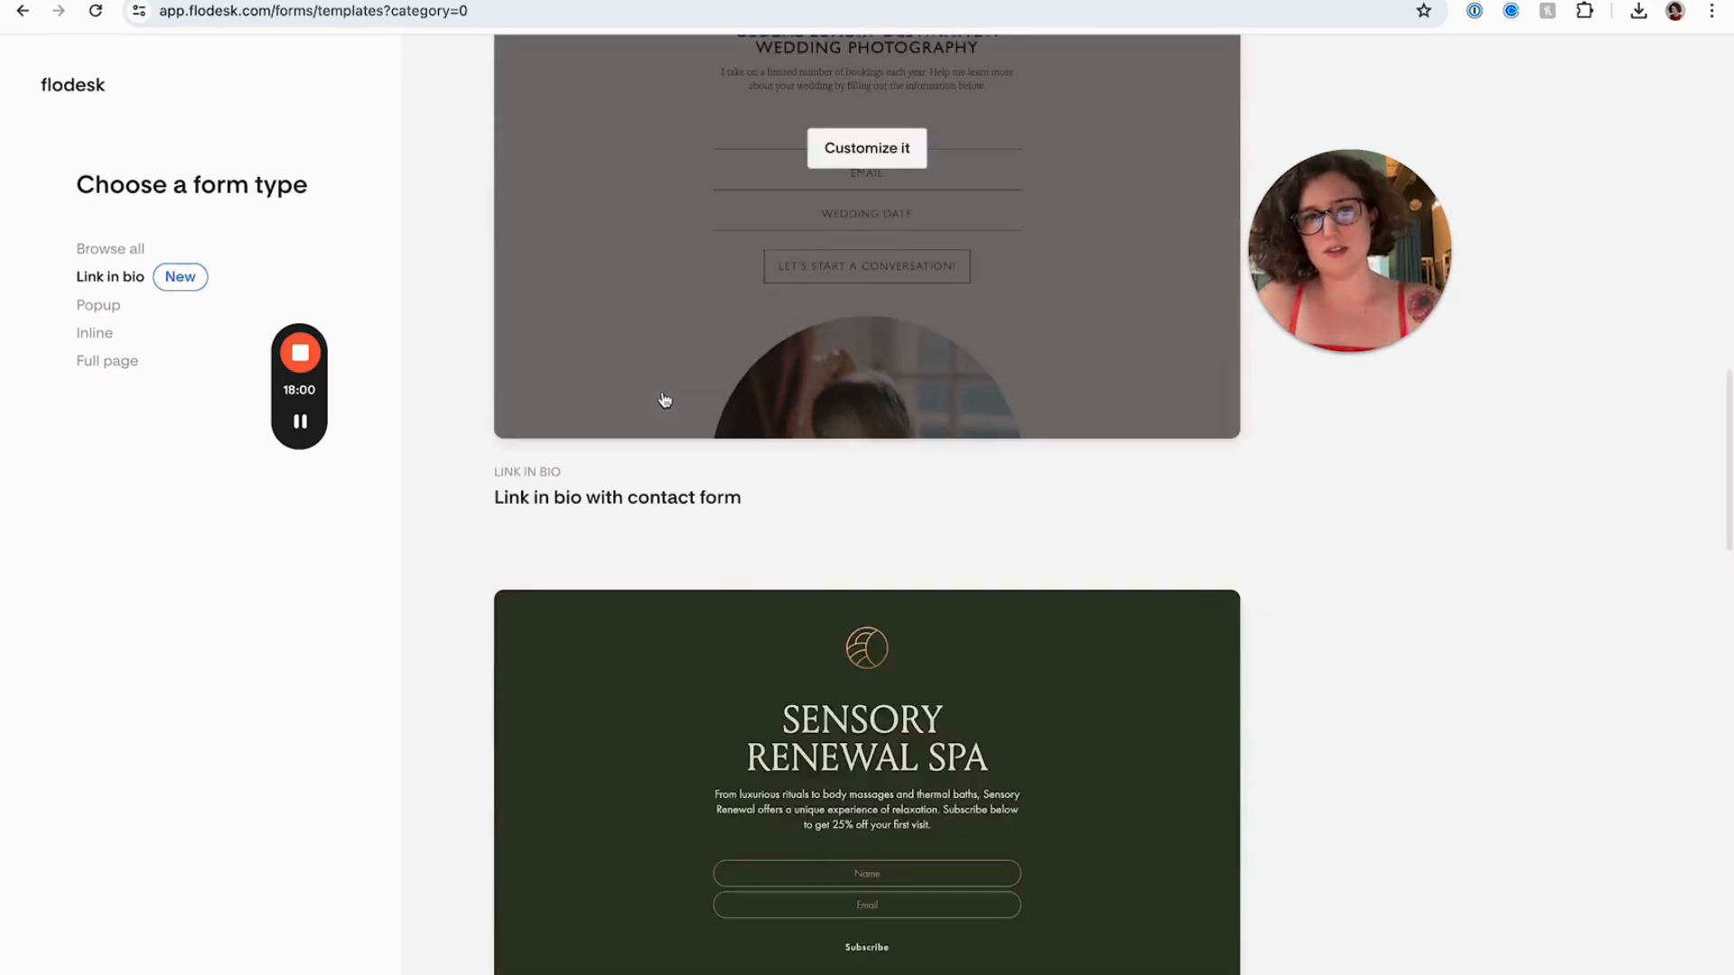
scroll(663, 398, down, 13)
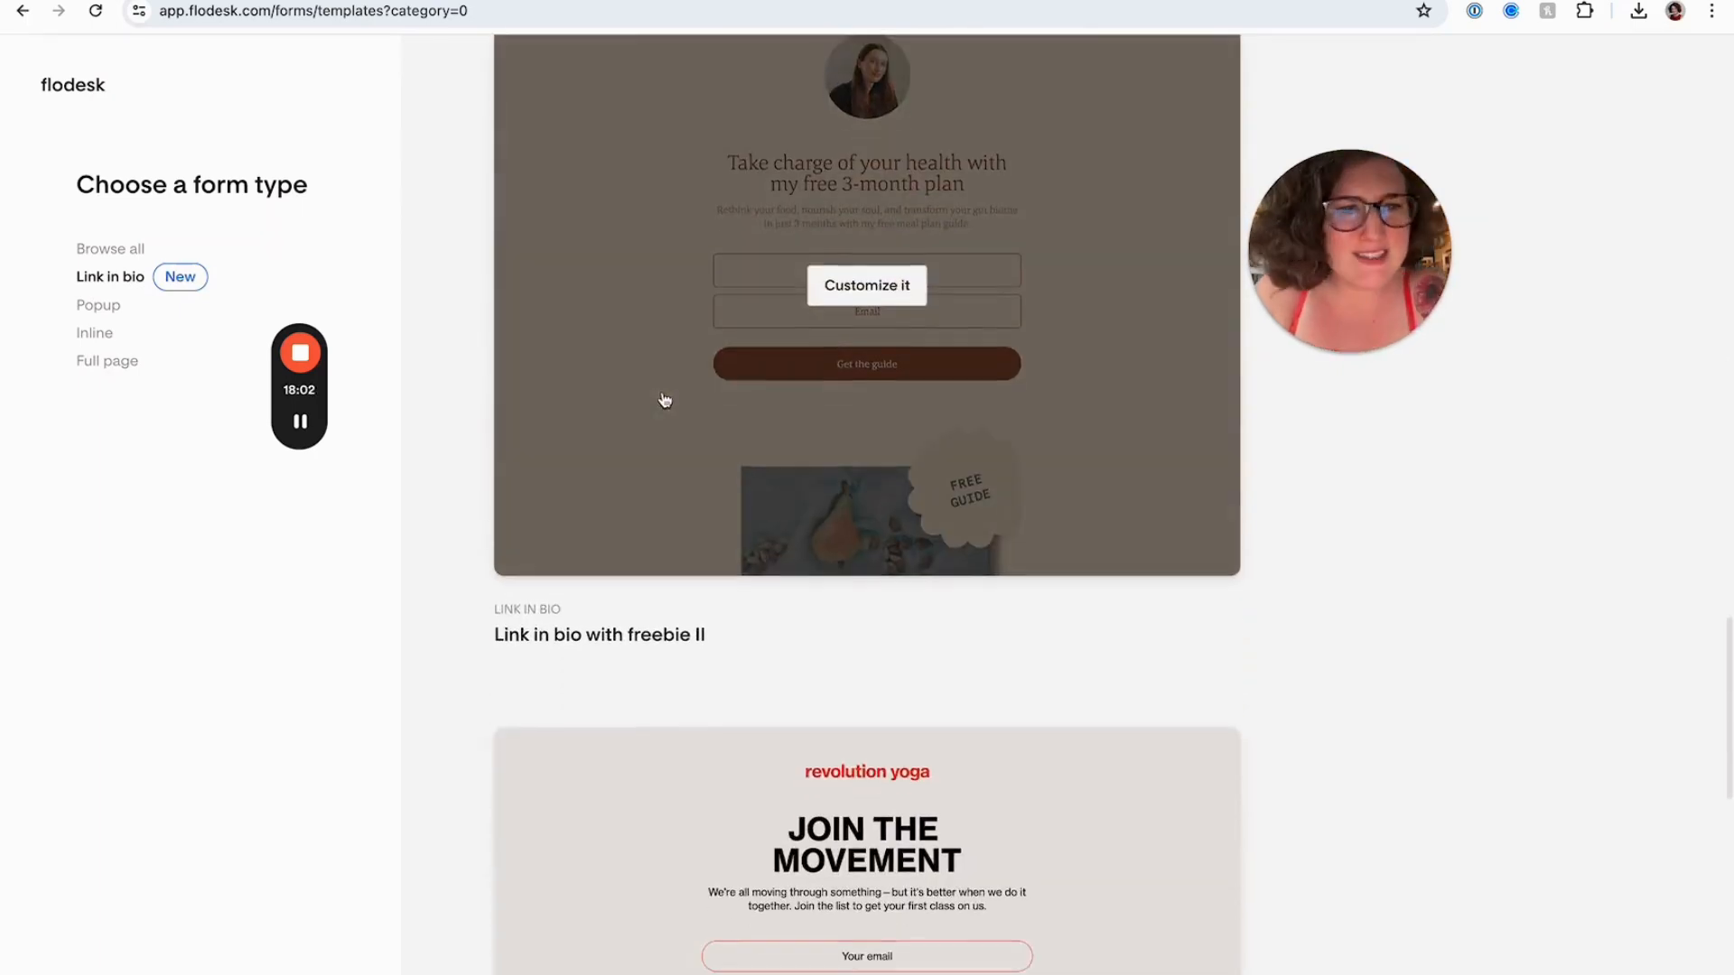
Filter the form templates to Inline and browse the available designs
click(104, 344)
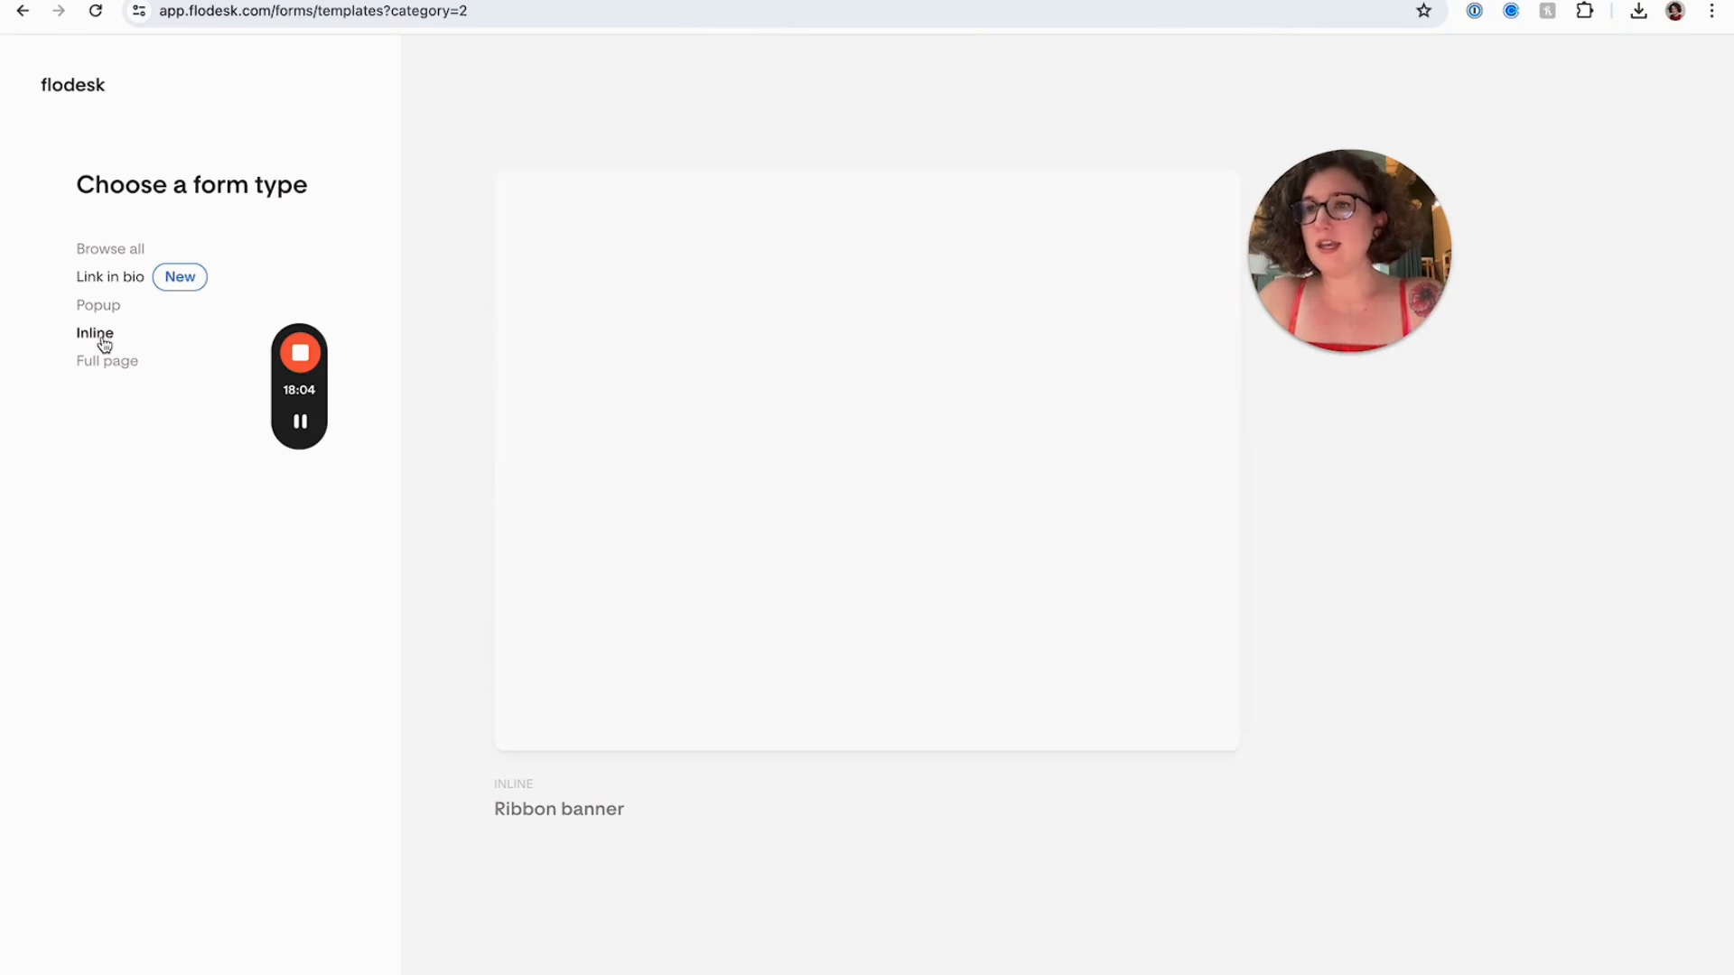
scroll(738, 514, down, 2)
scroll(741, 515, up, 8)
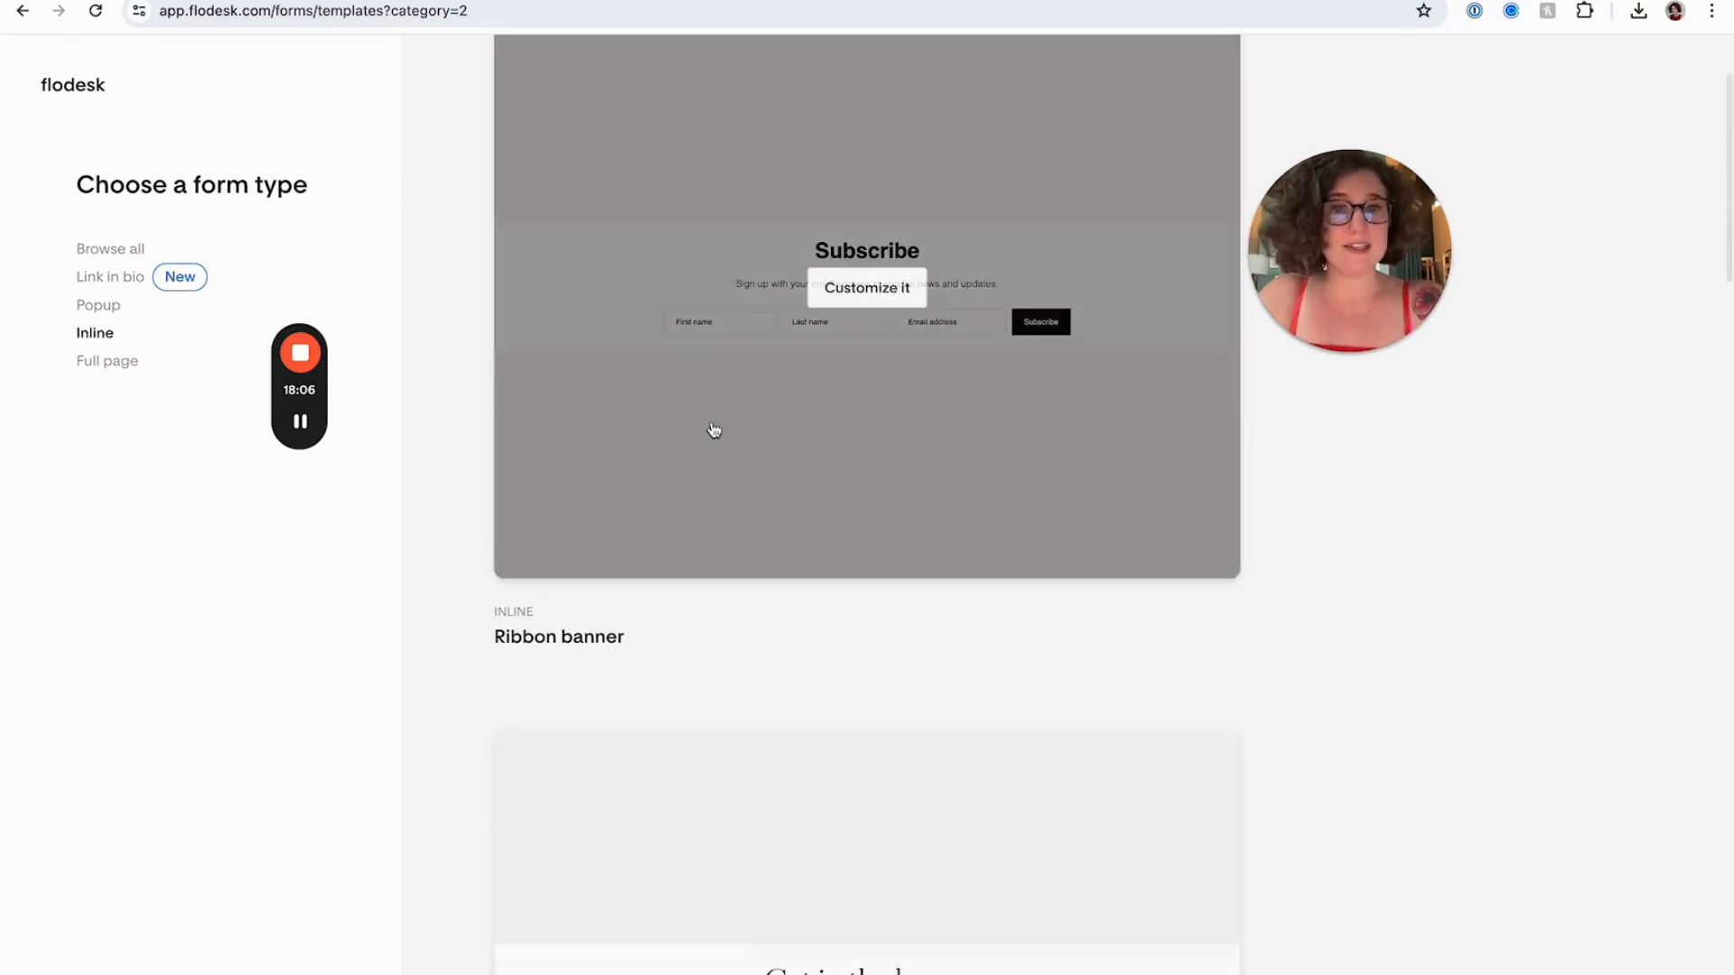
scroll(781, 403, down, 20)
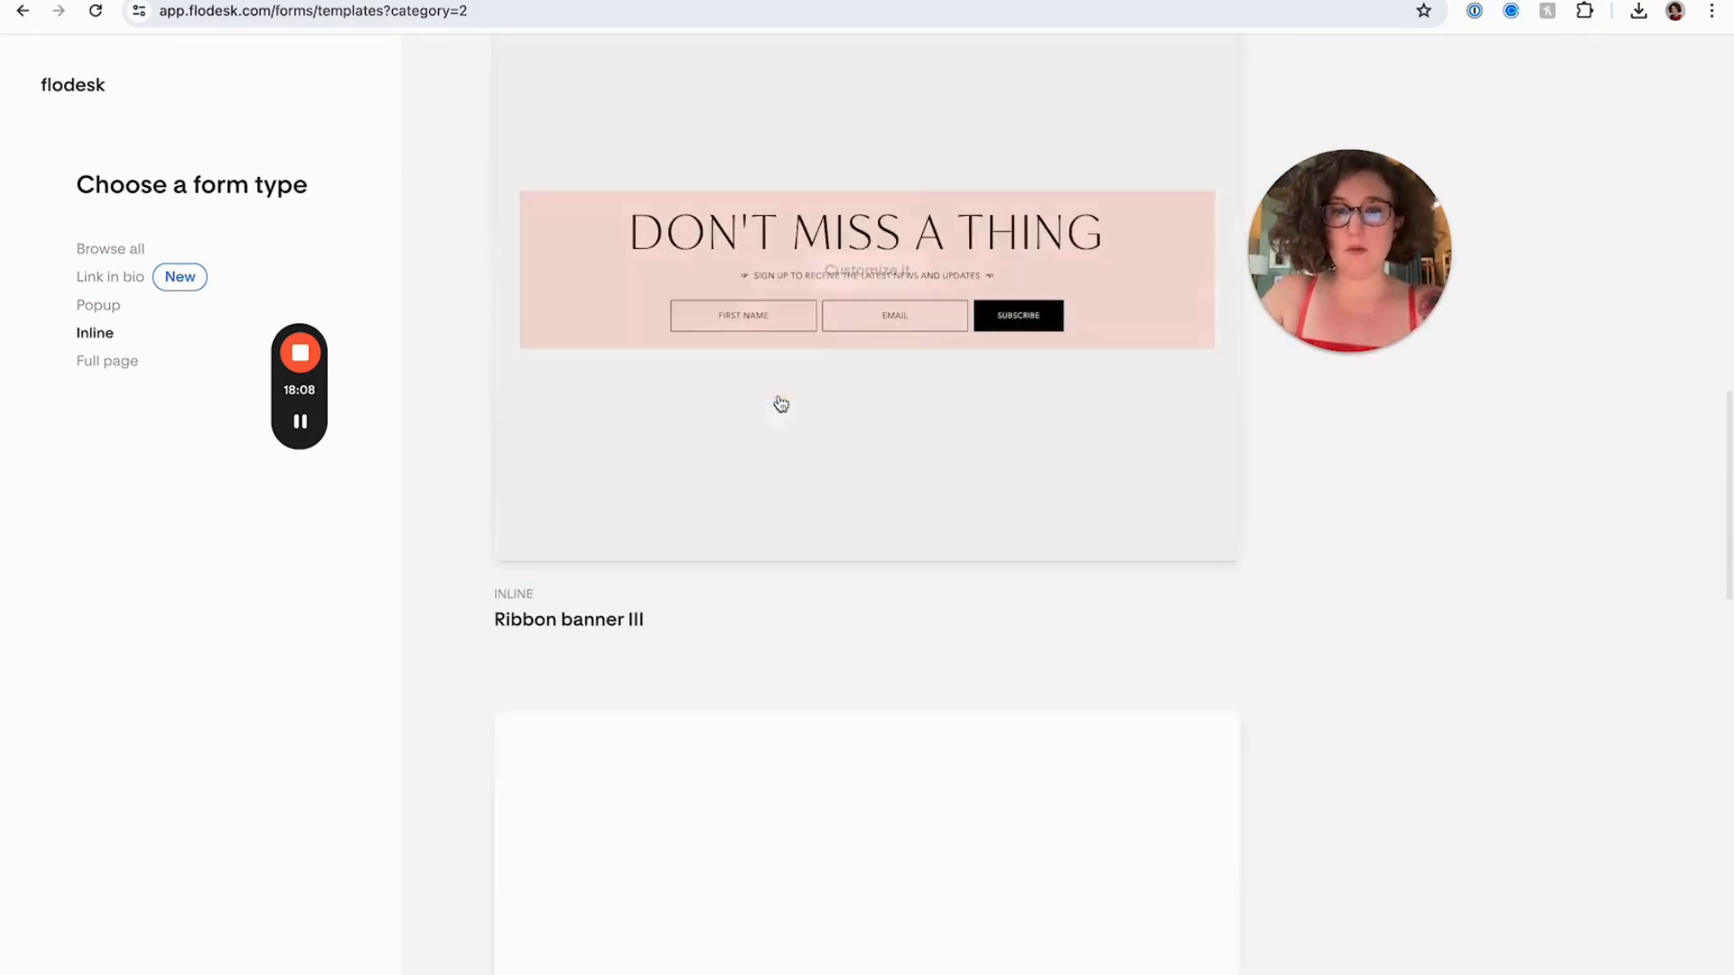
scroll(781, 404, down, 13)
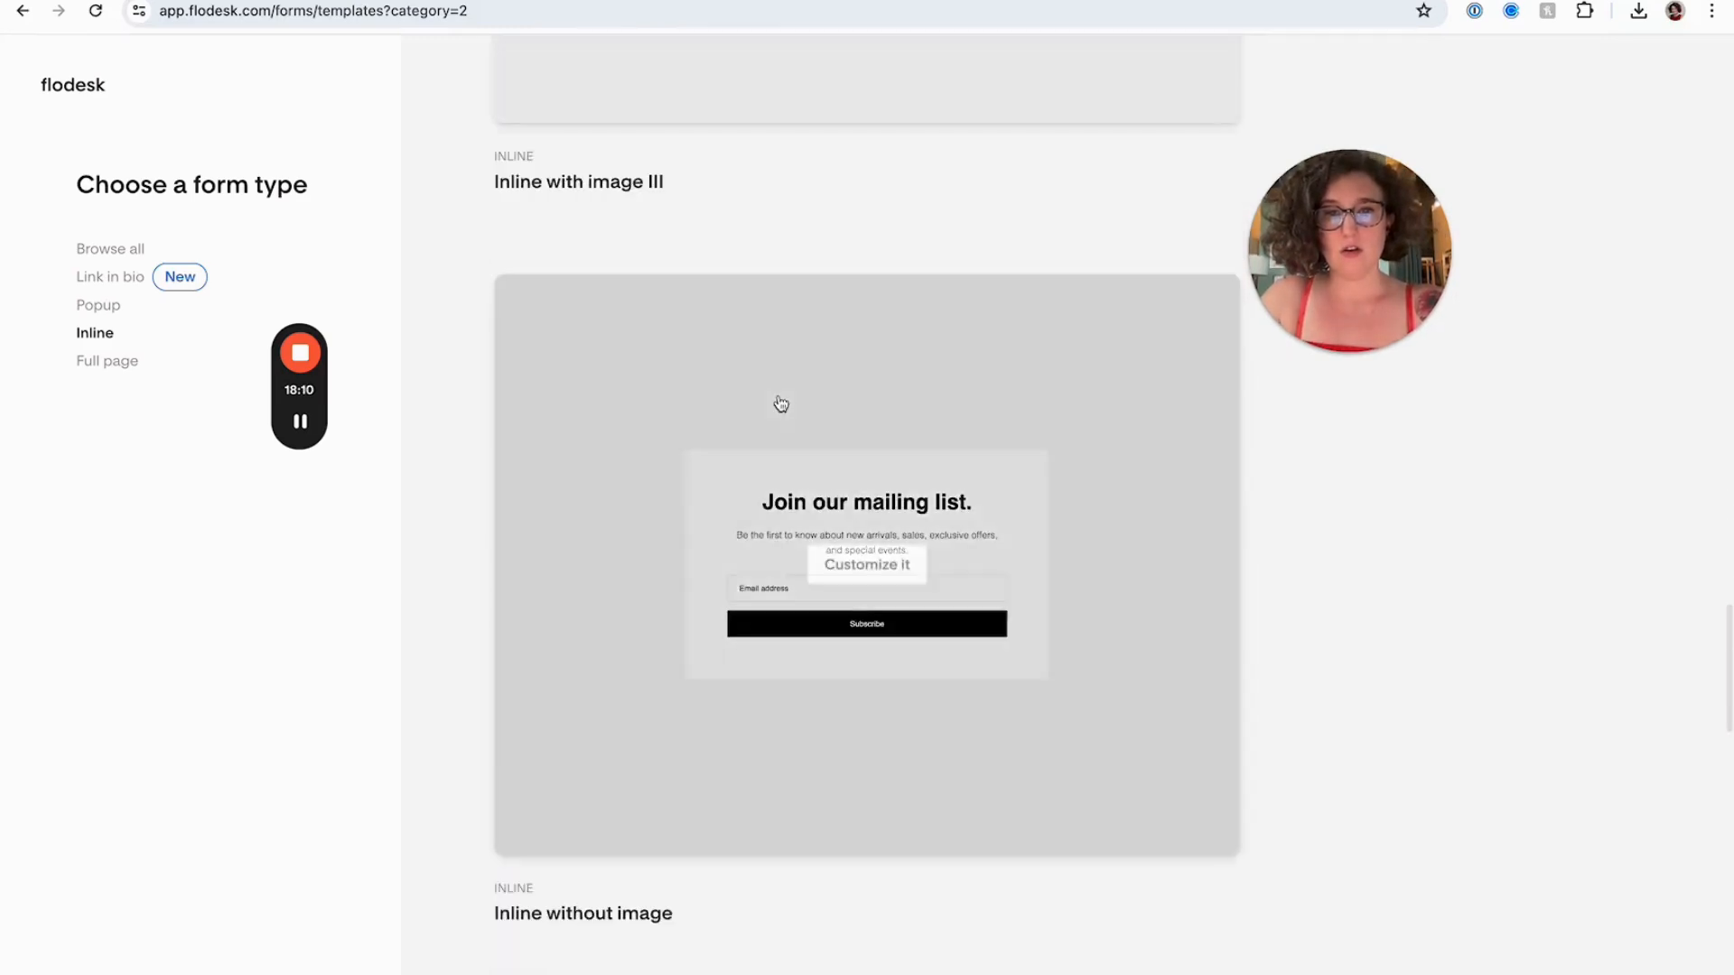
scroll(779, 403, up, 2)
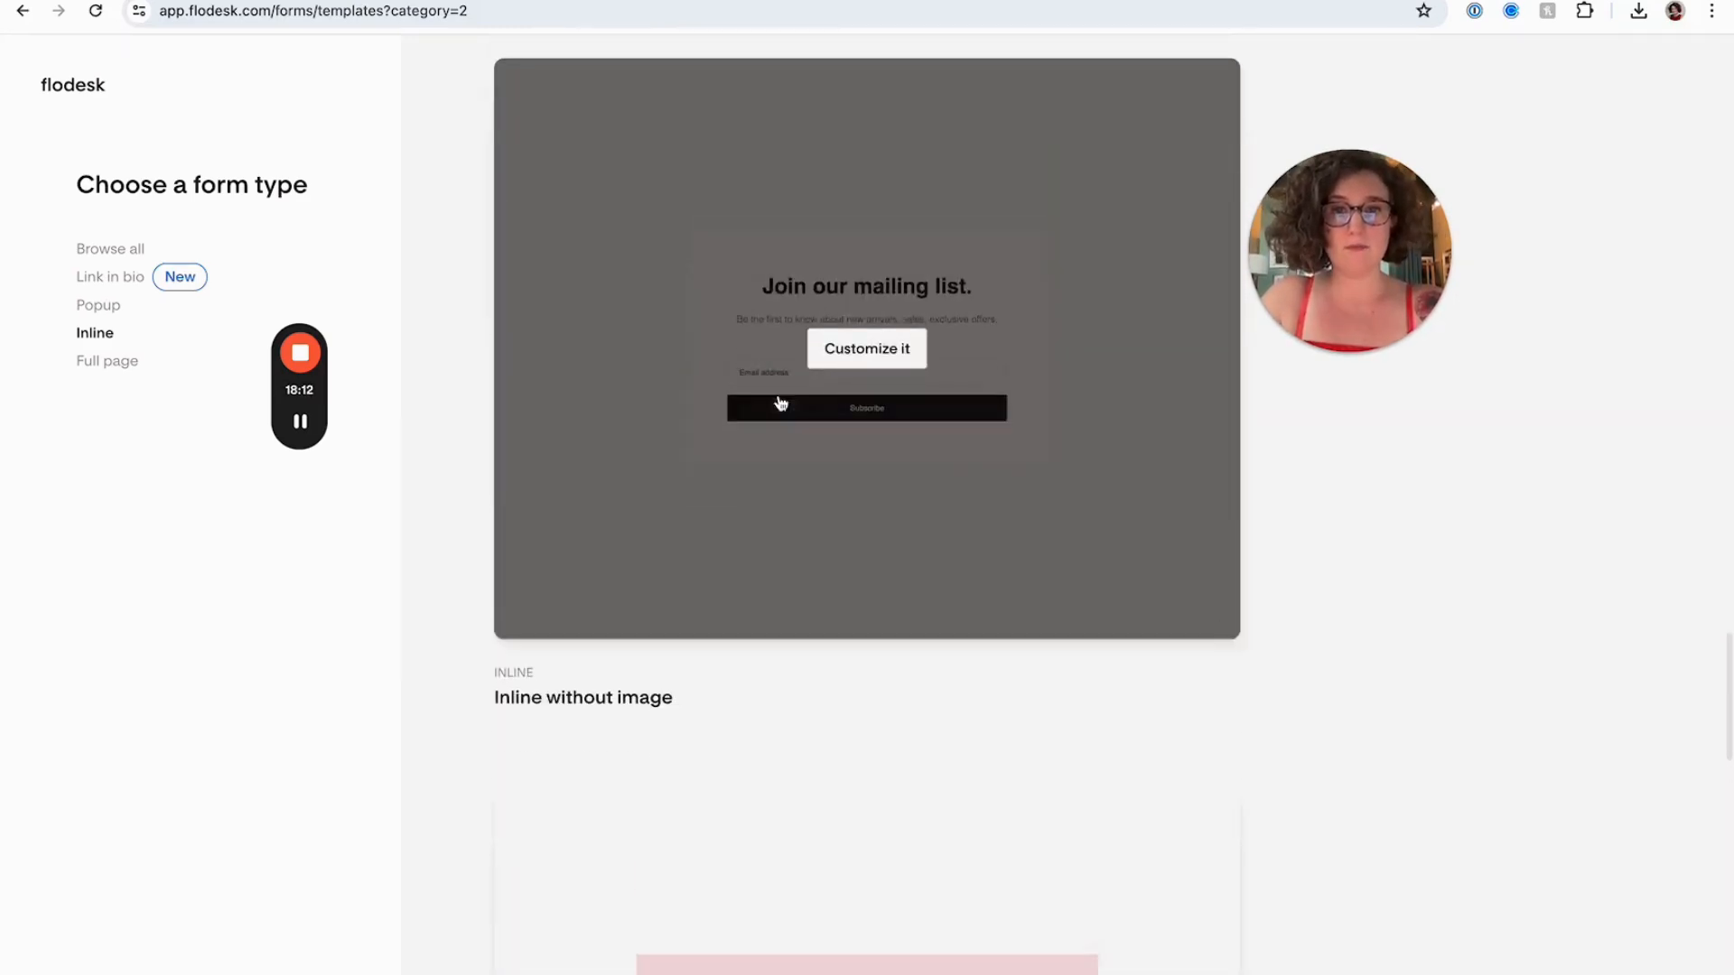
scroll(779, 403, down, 5)
scroll(758, 597, down, 2)
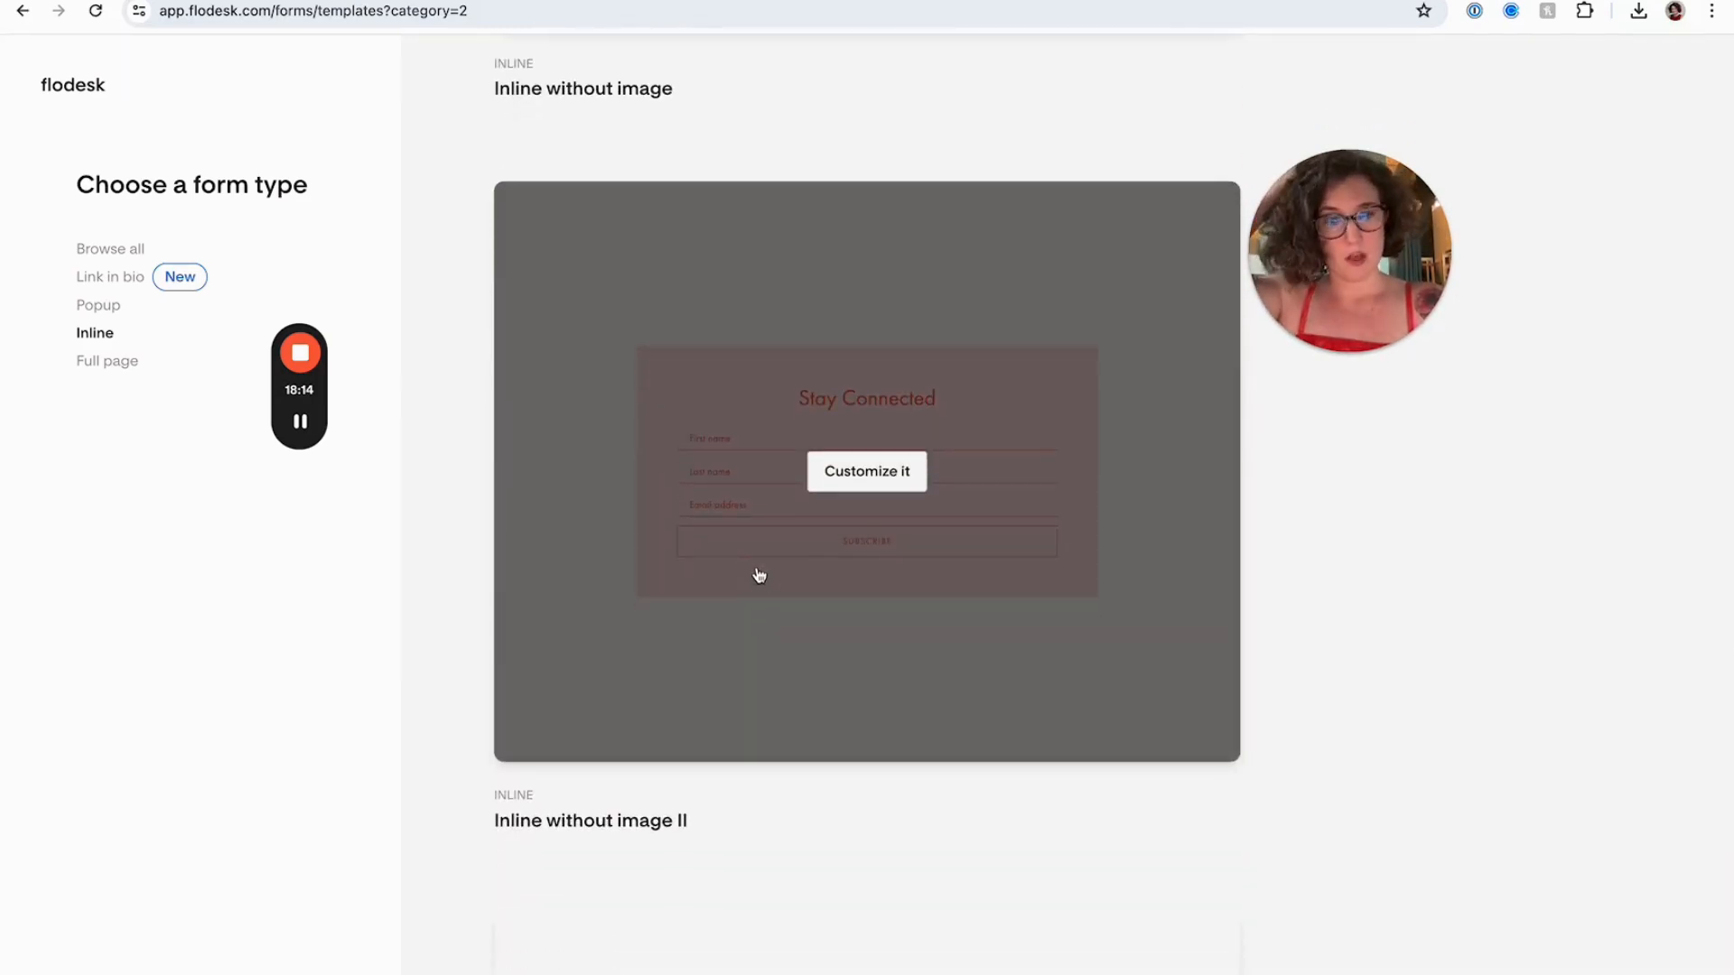
Customize the Inline without image template and assign its subscribers to the Website Signup segment
click(849, 467)
click(883, 547)
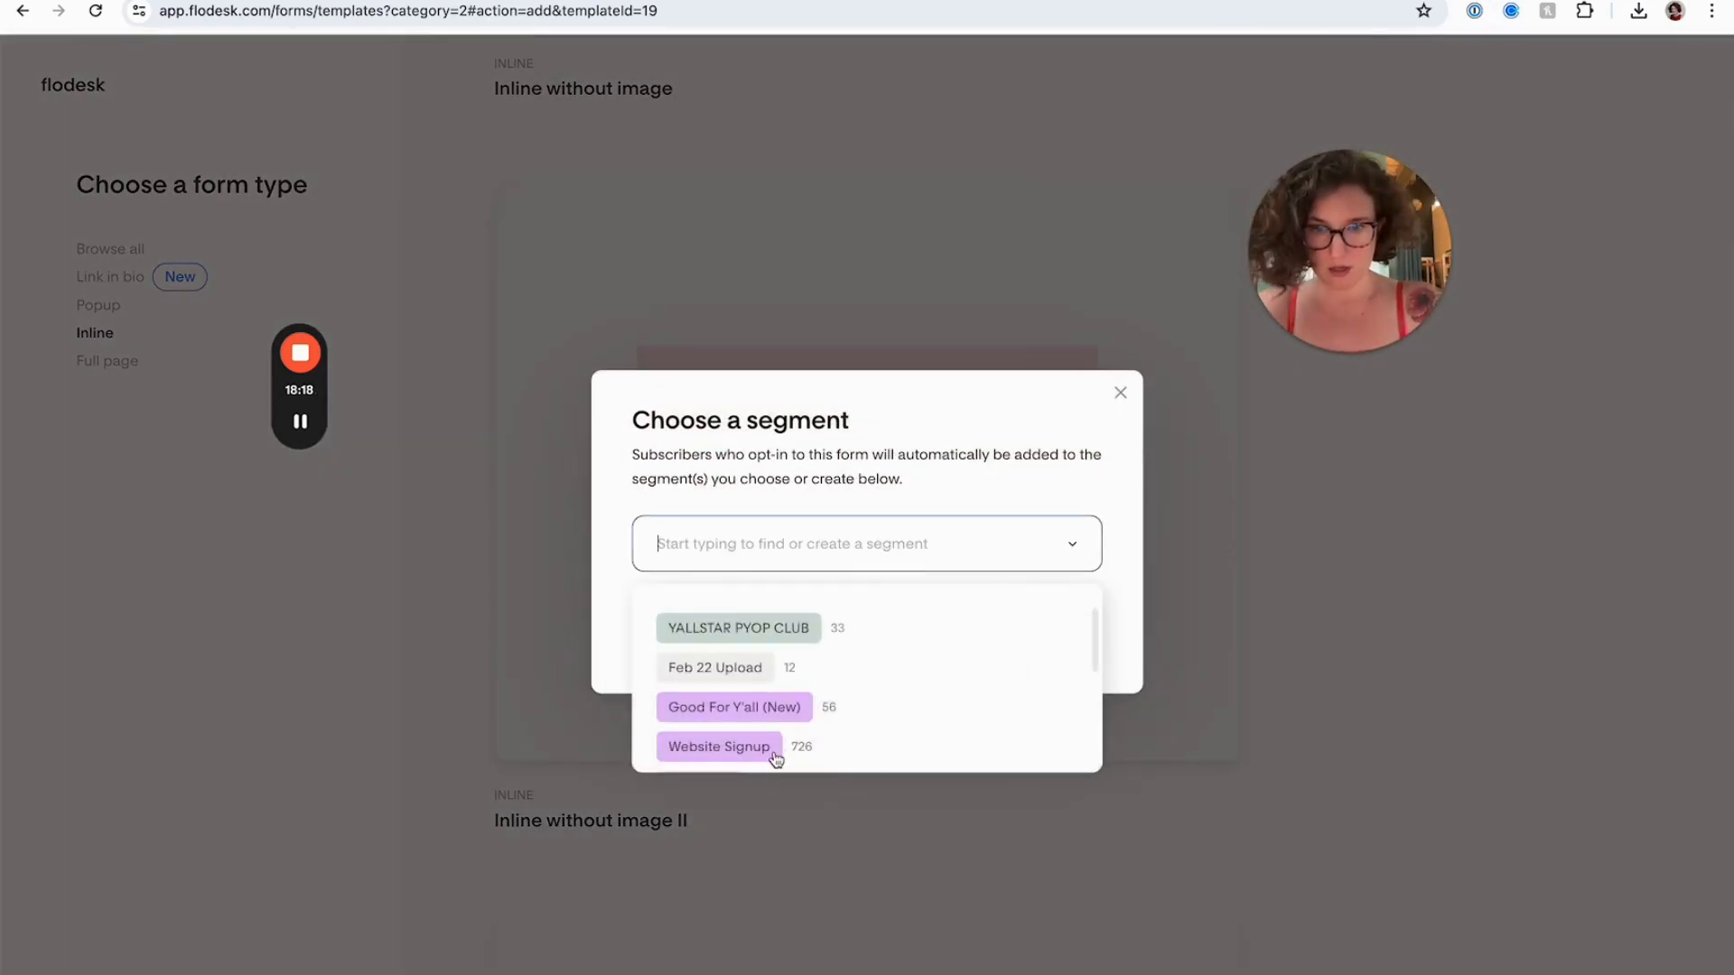
click(720, 747)
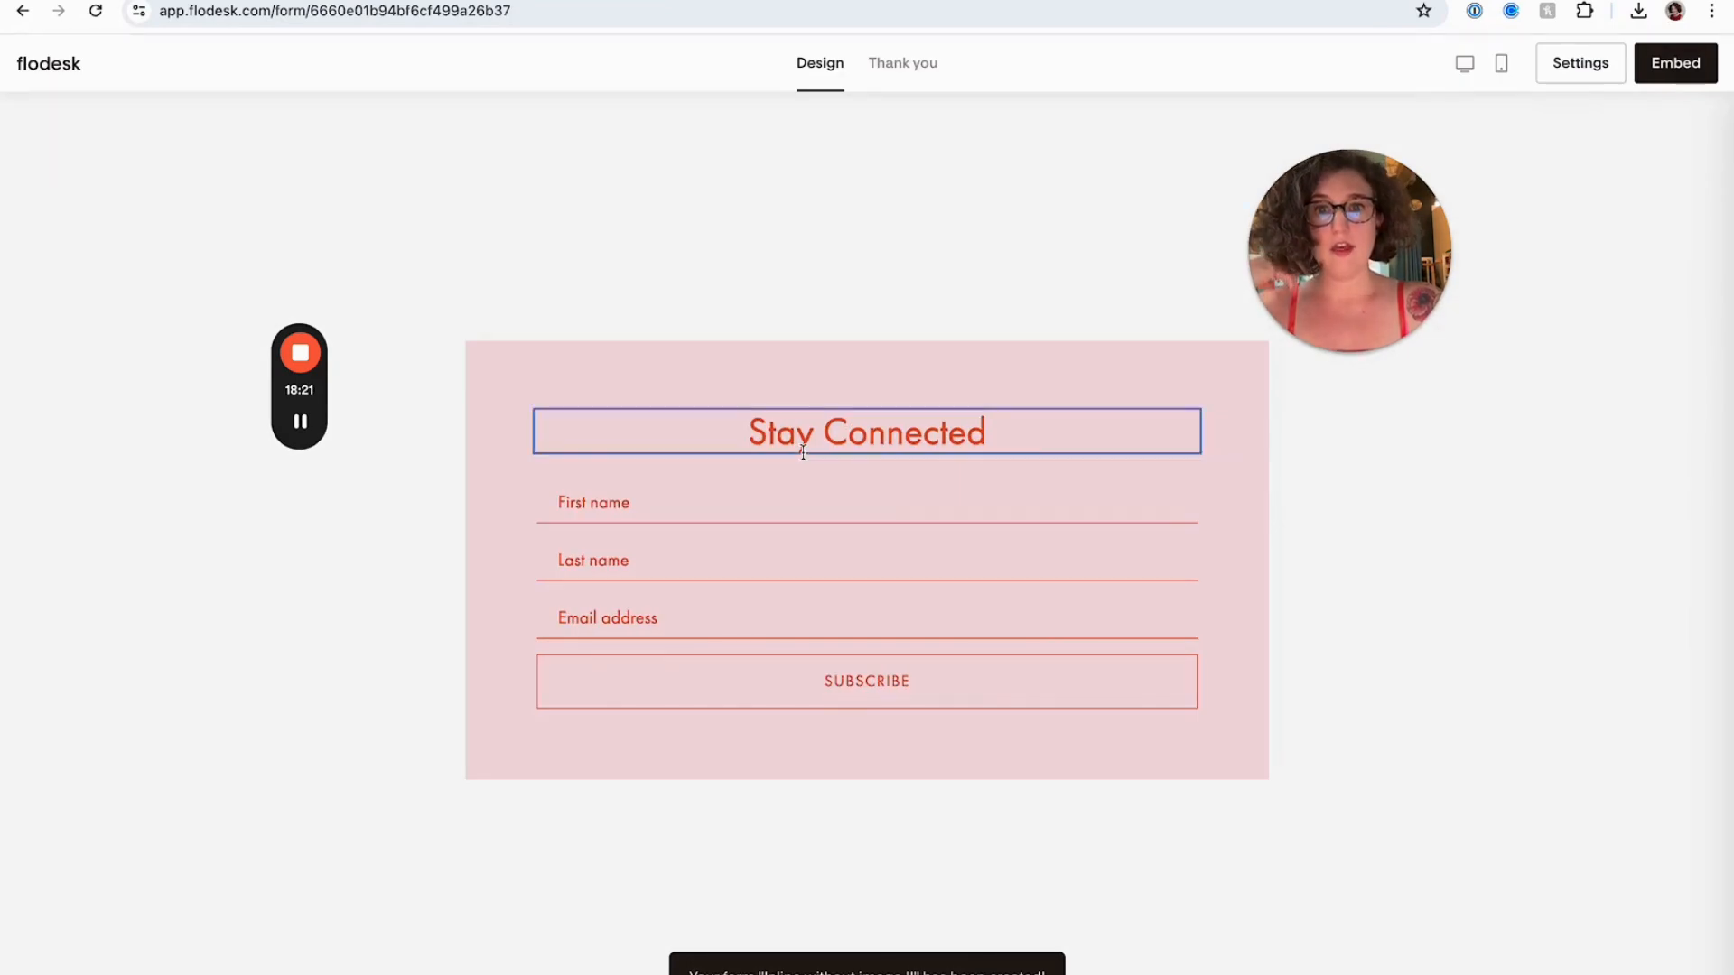
click(803, 453)
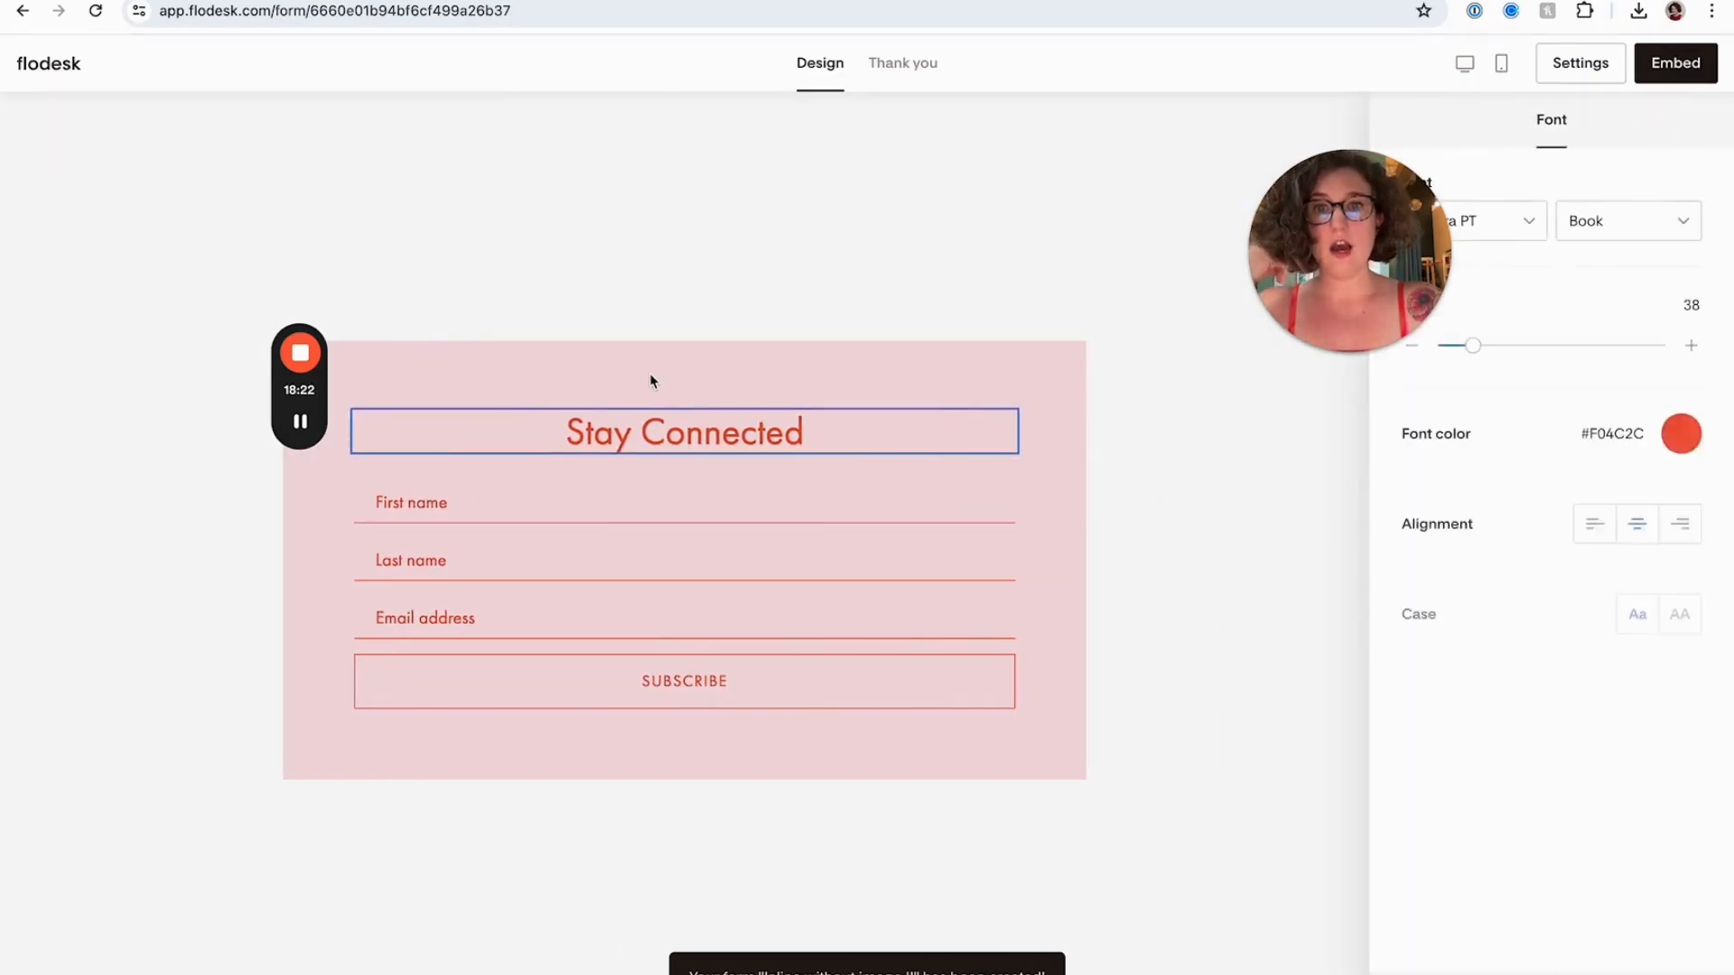
Set the form's background color to transparent
click(707, 345)
drag(1413, 280, 1299, 316)
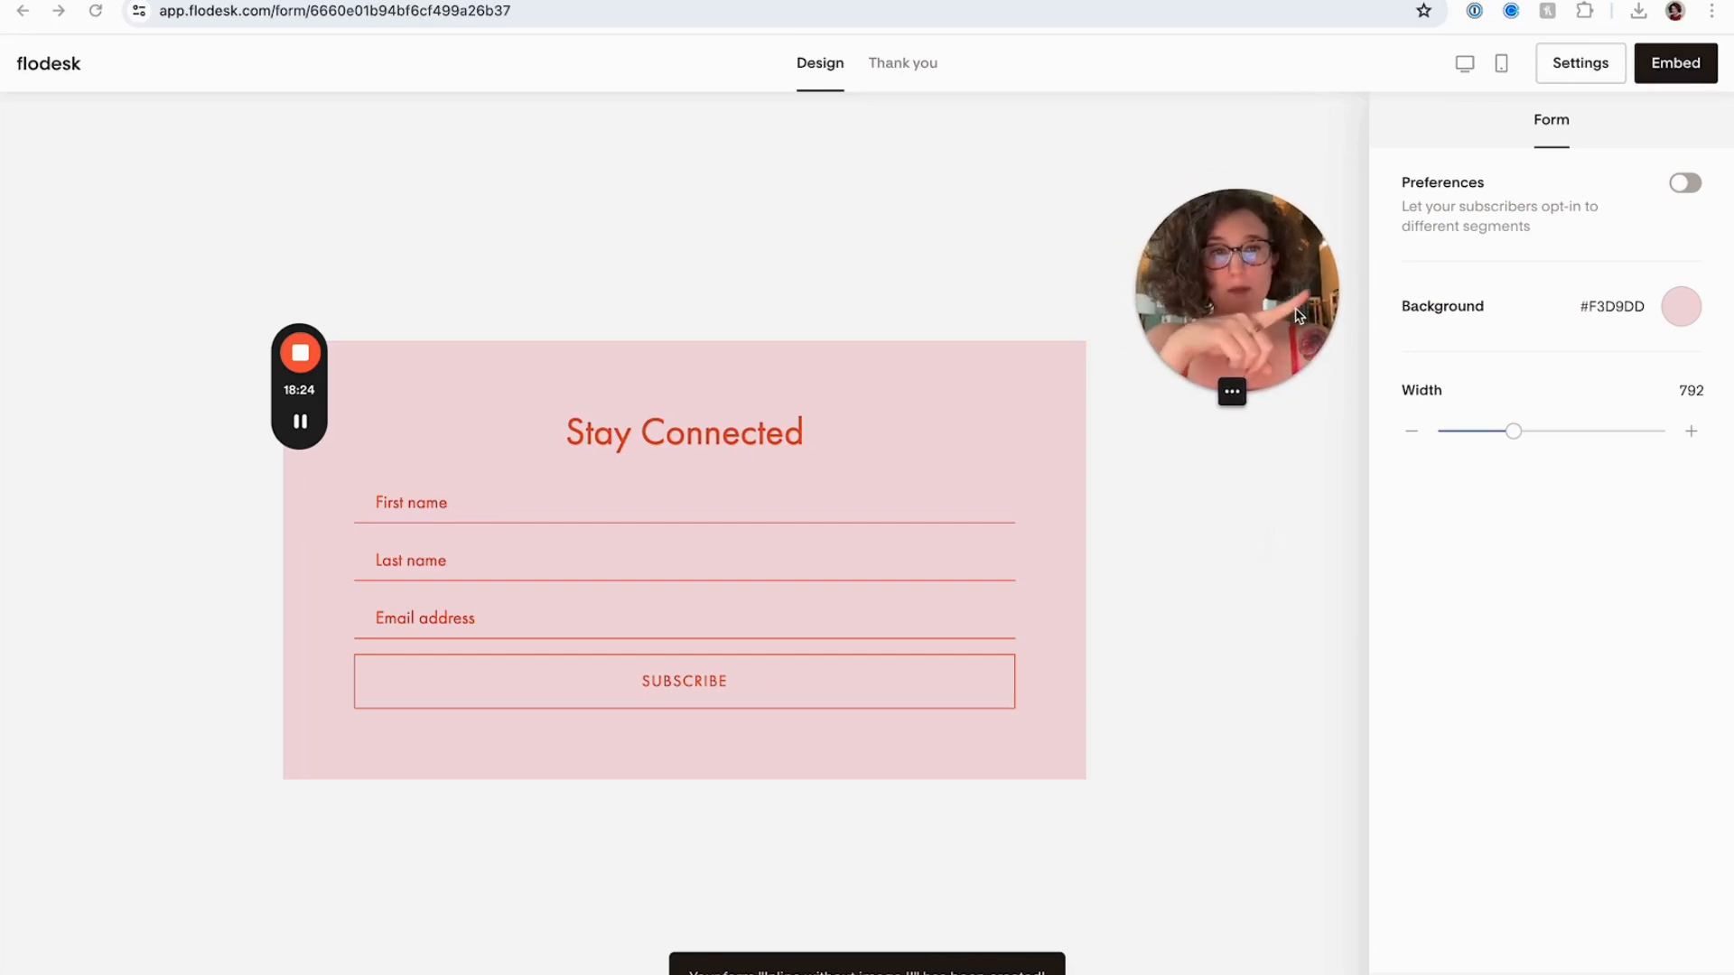
click(1683, 309)
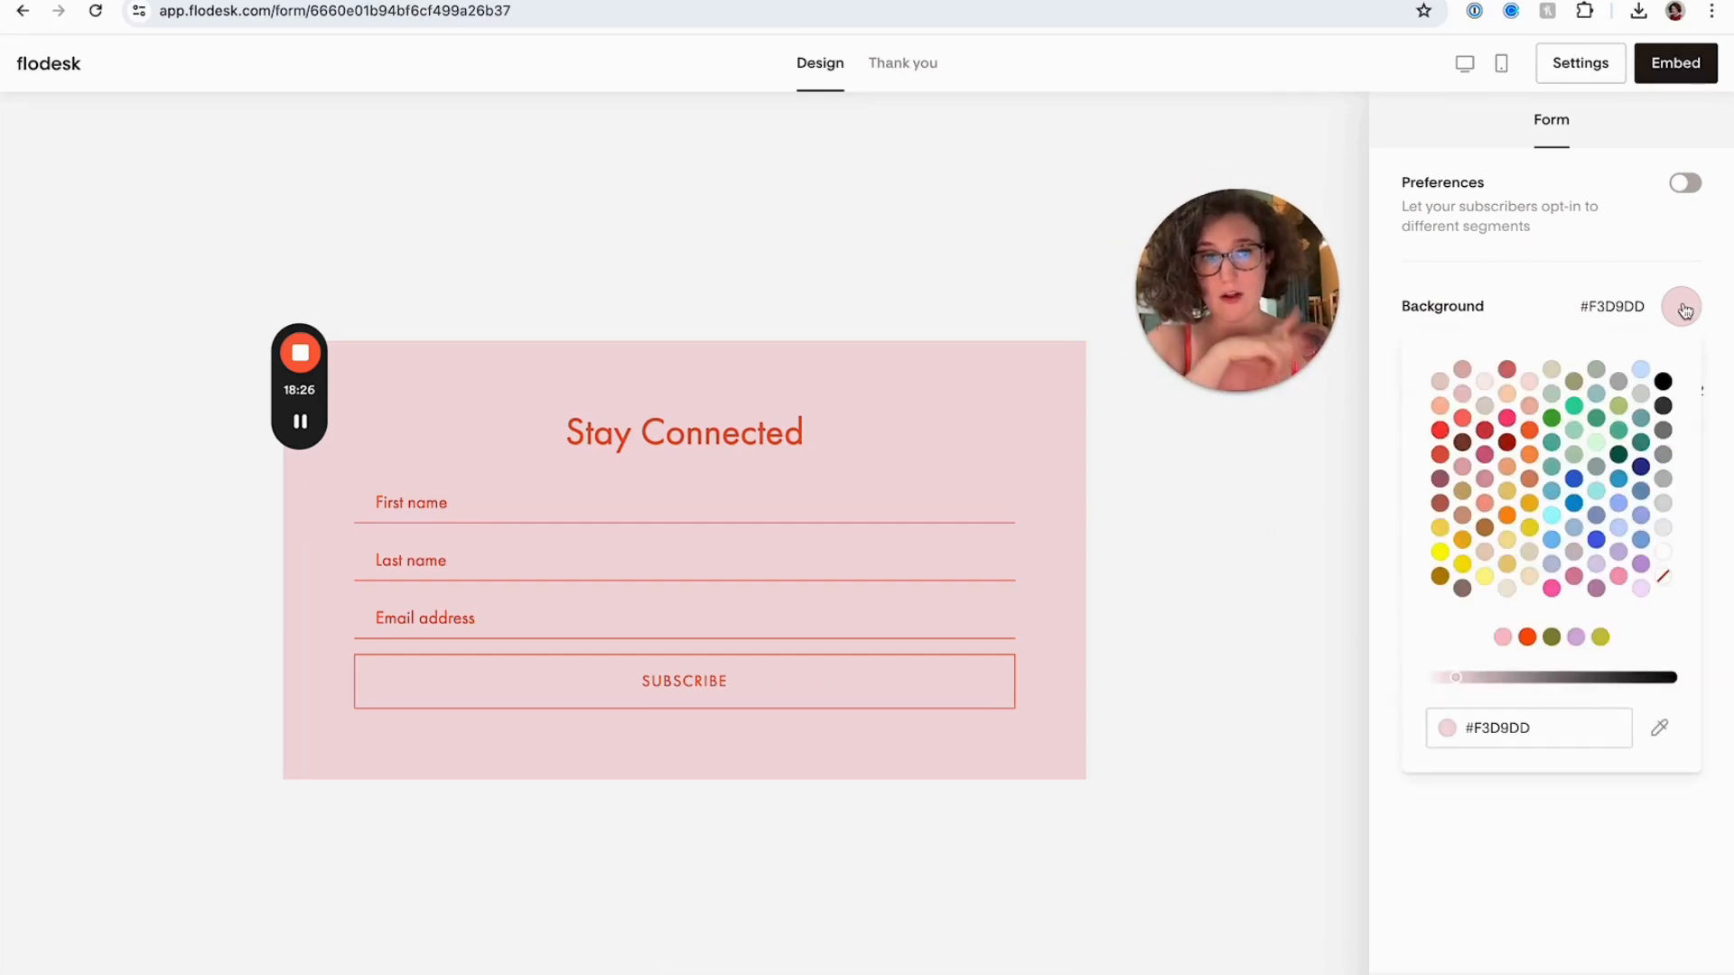
click(1665, 578)
click(993, 546)
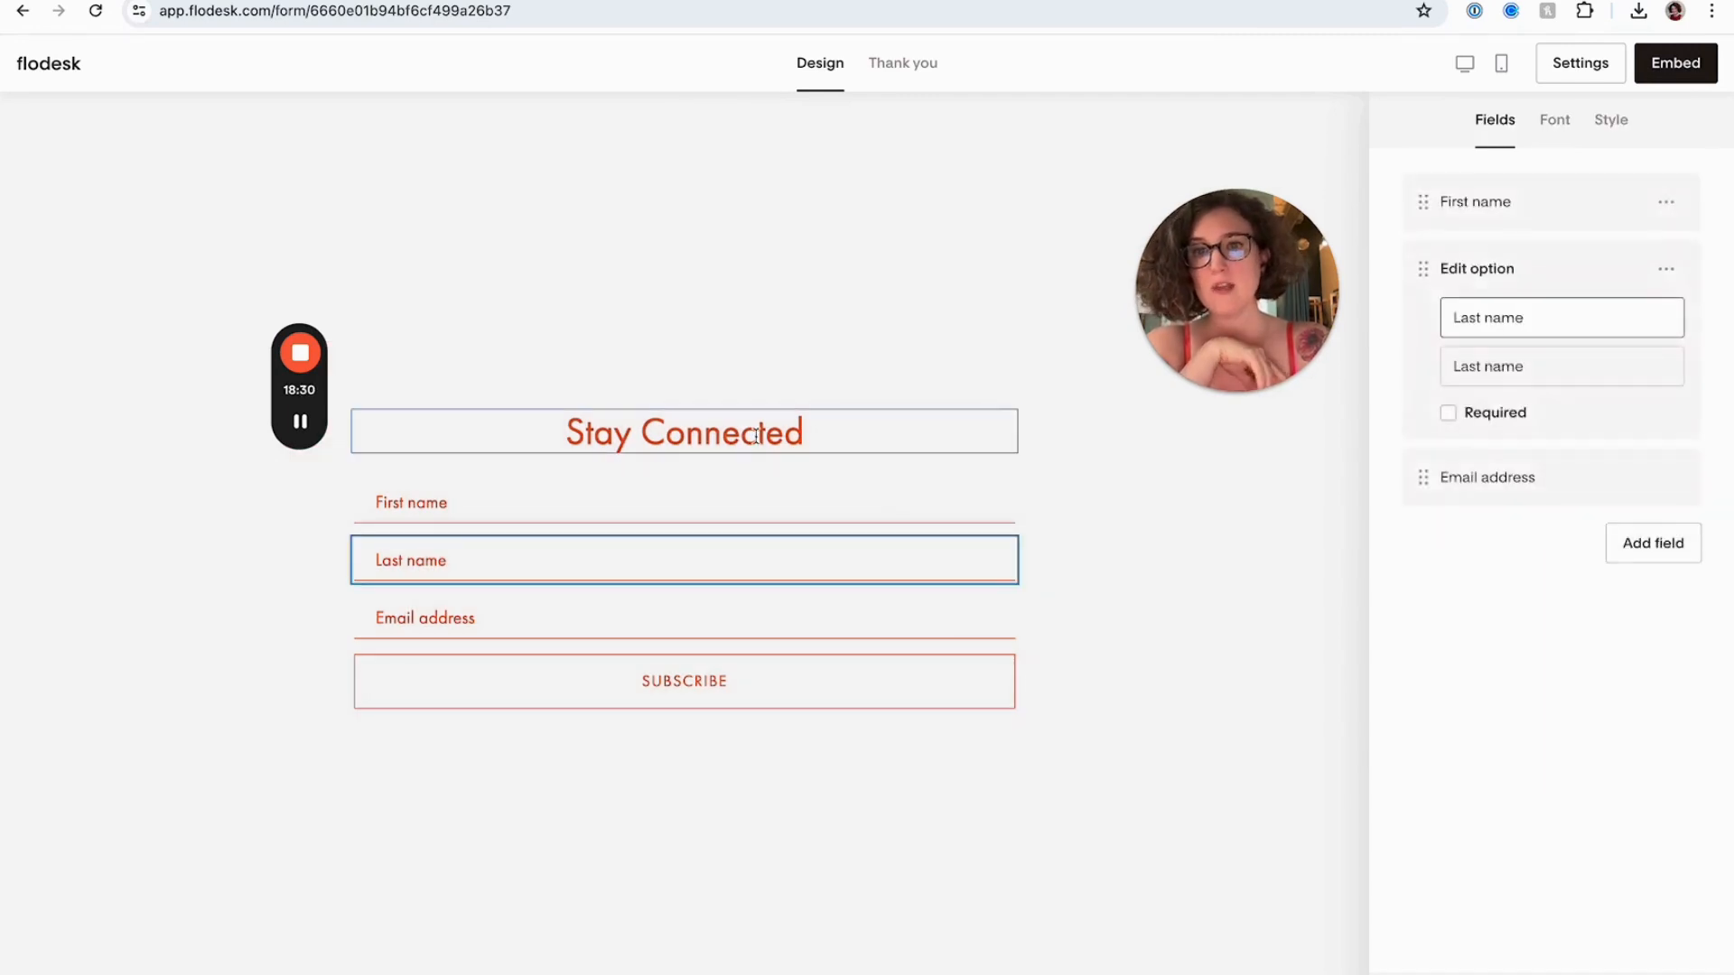
click(767, 434)
click(835, 240)
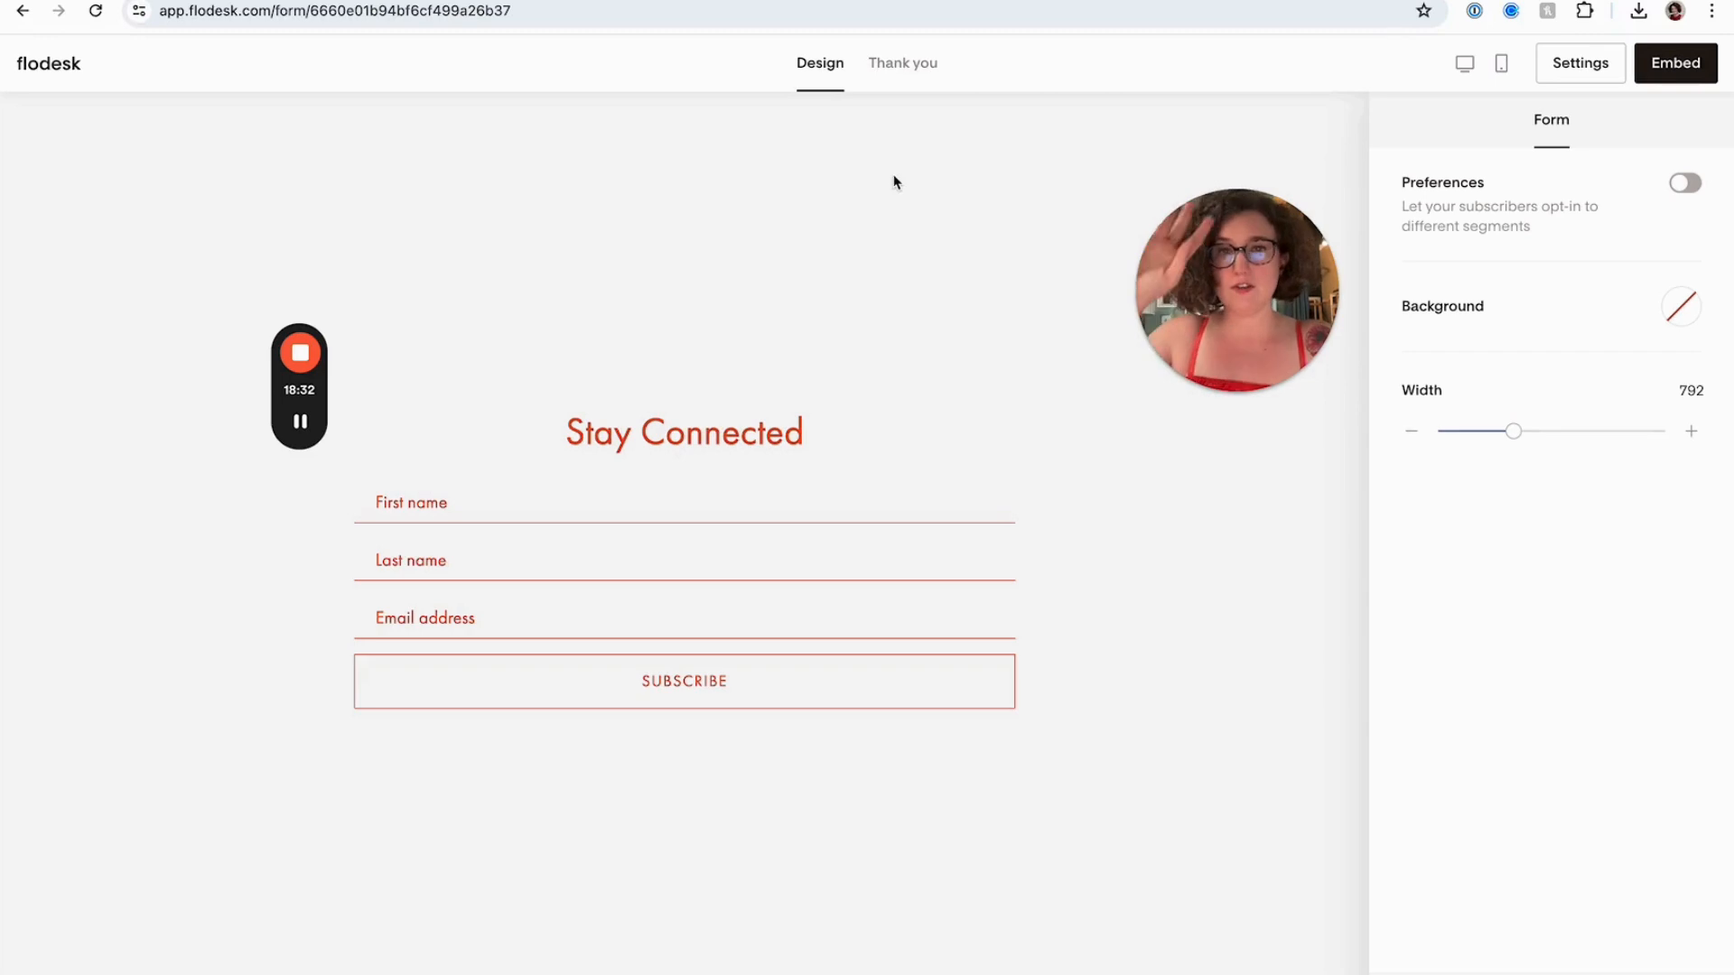
Open the form's embed code and copy the header code snippet
drag(1304, 247, 1327, 206)
click(1668, 75)
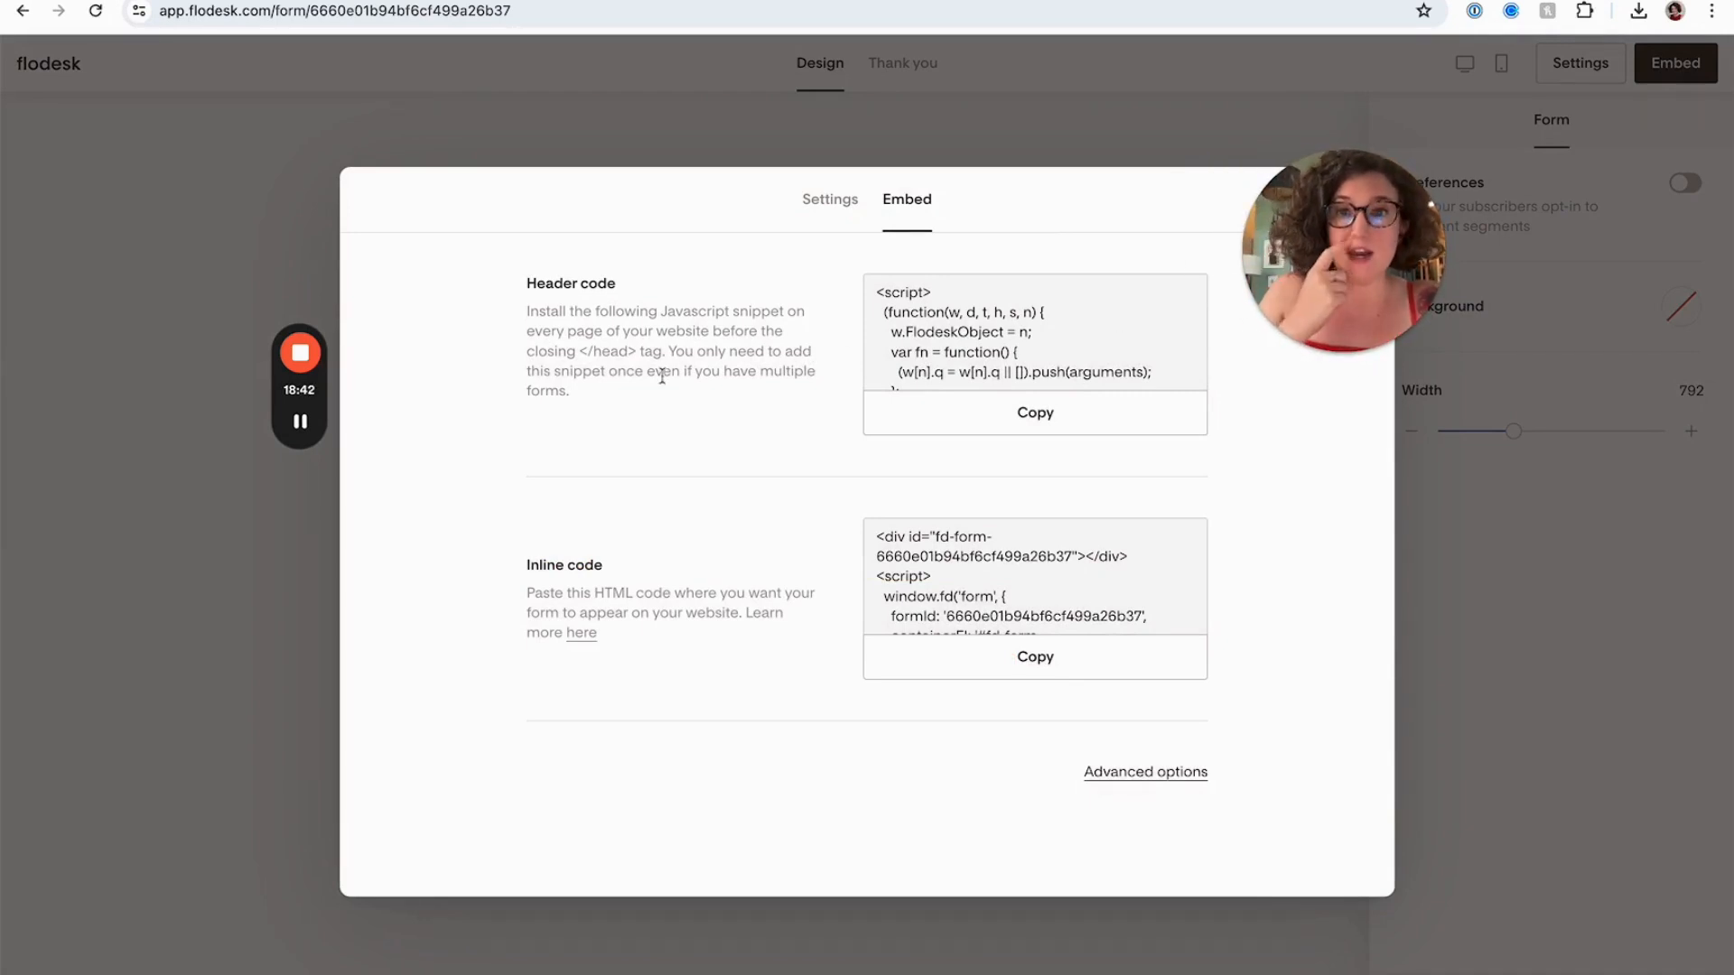
drag(664, 396, 517, 318)
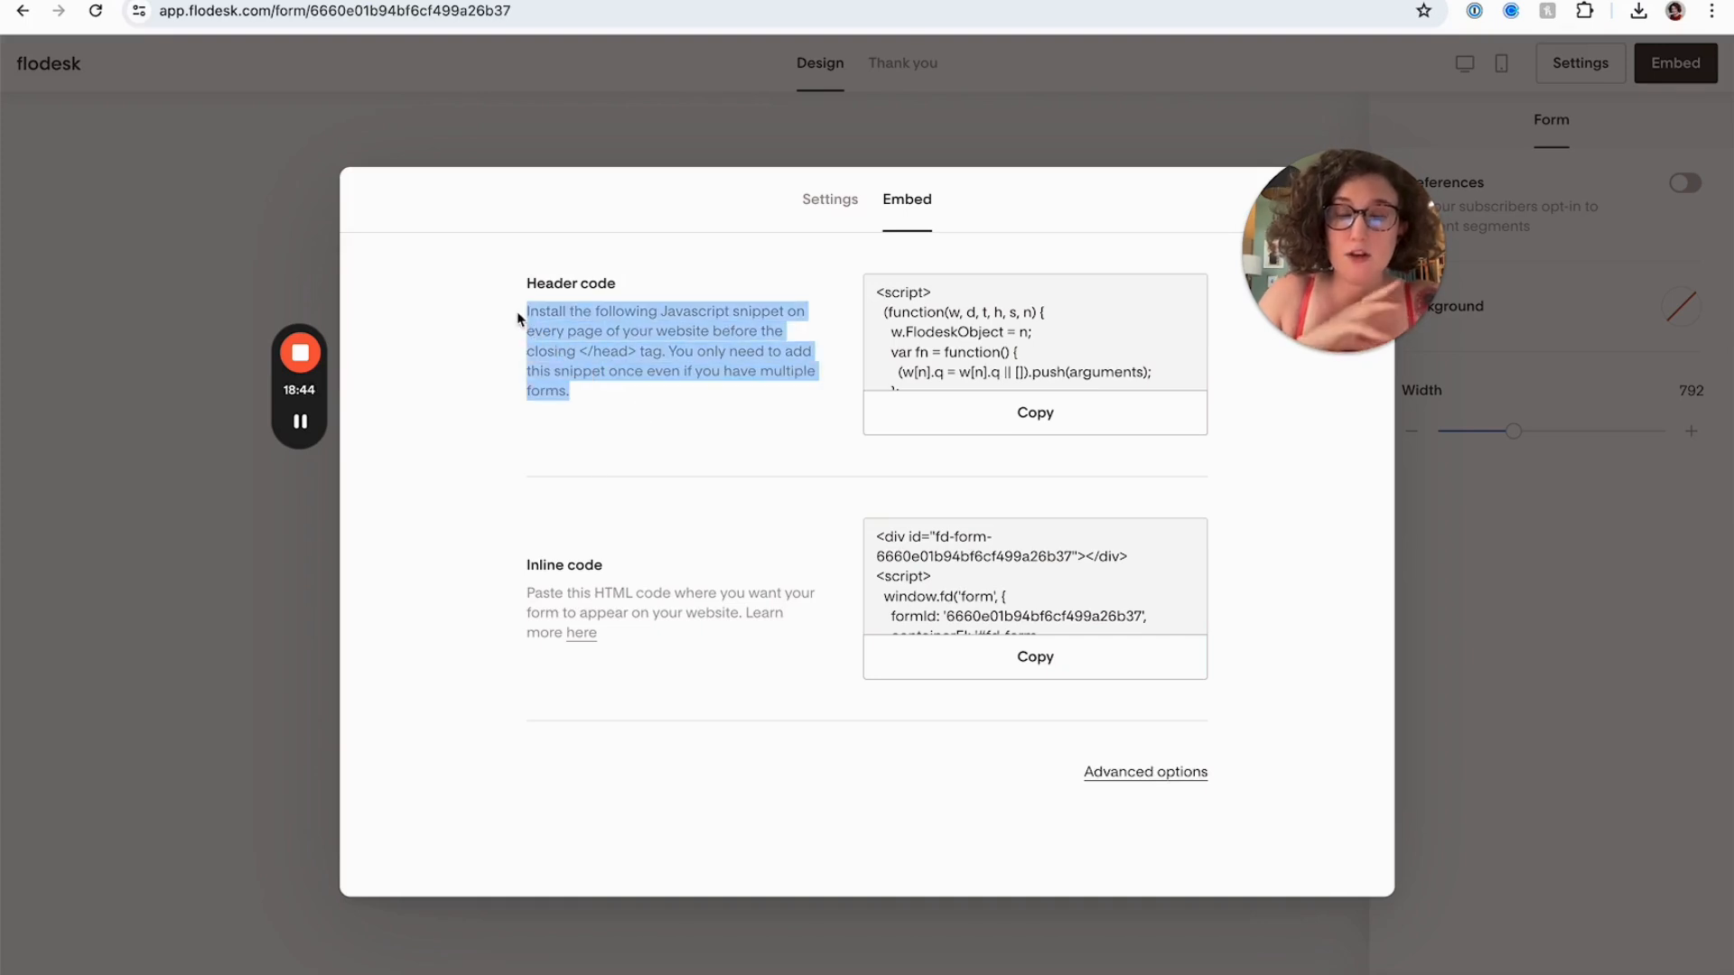
click(601, 357)
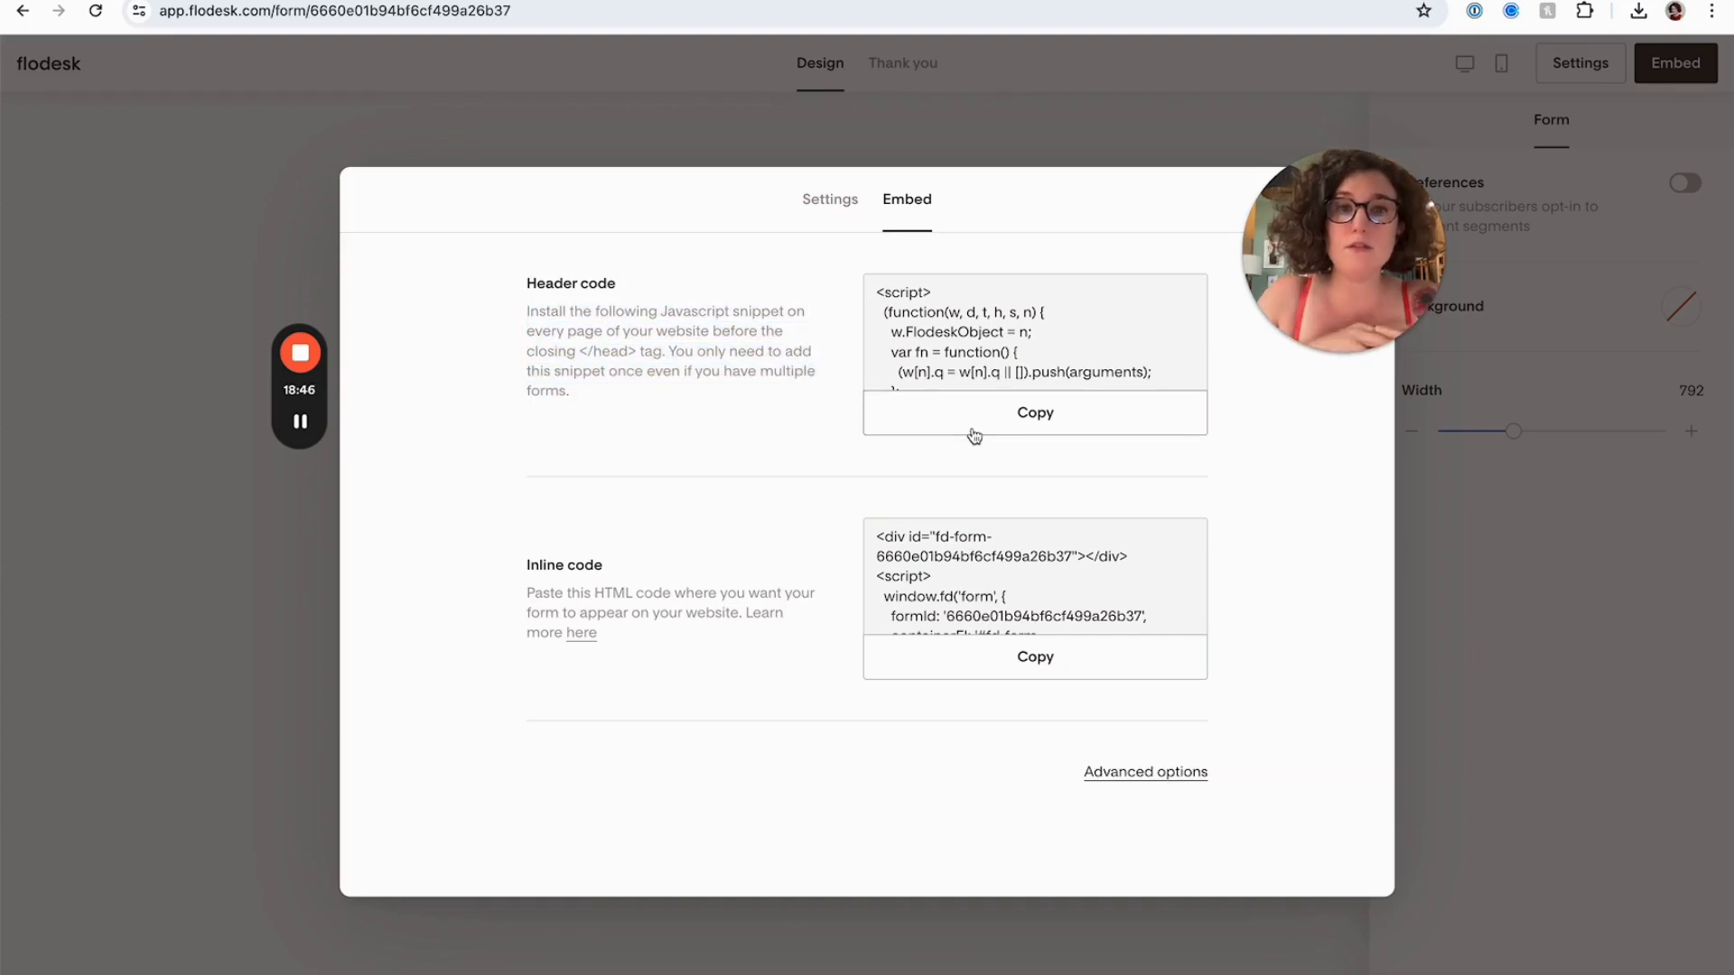
click(974, 436)
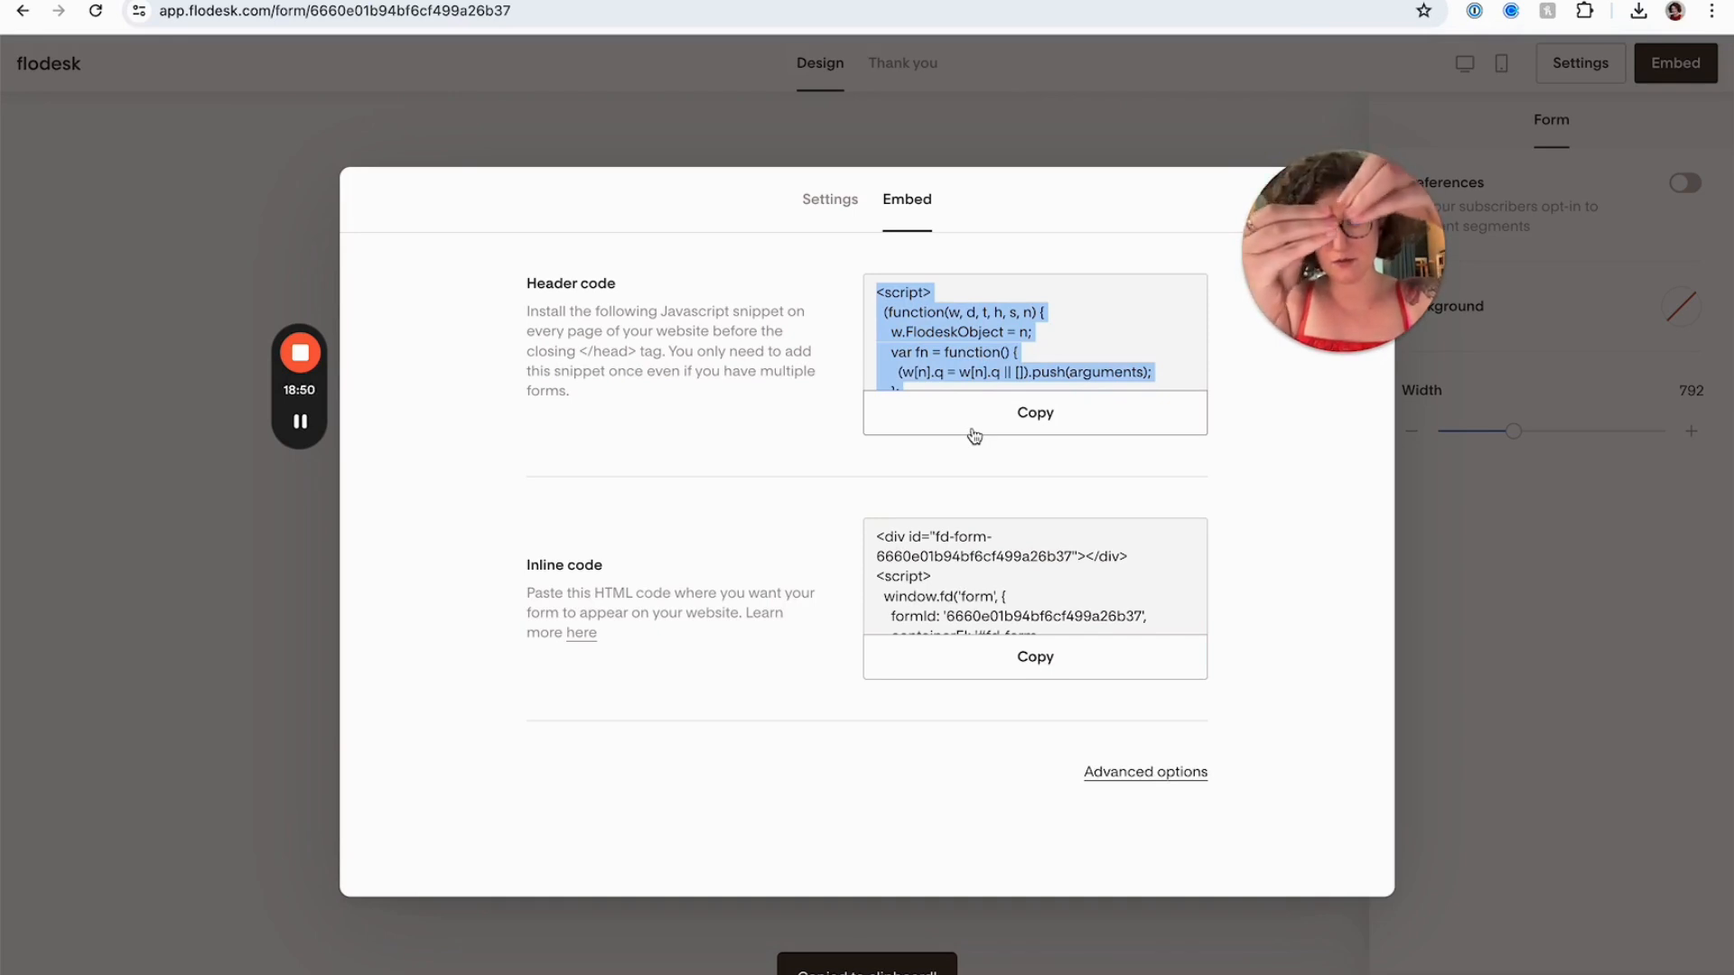
click(973, 428)
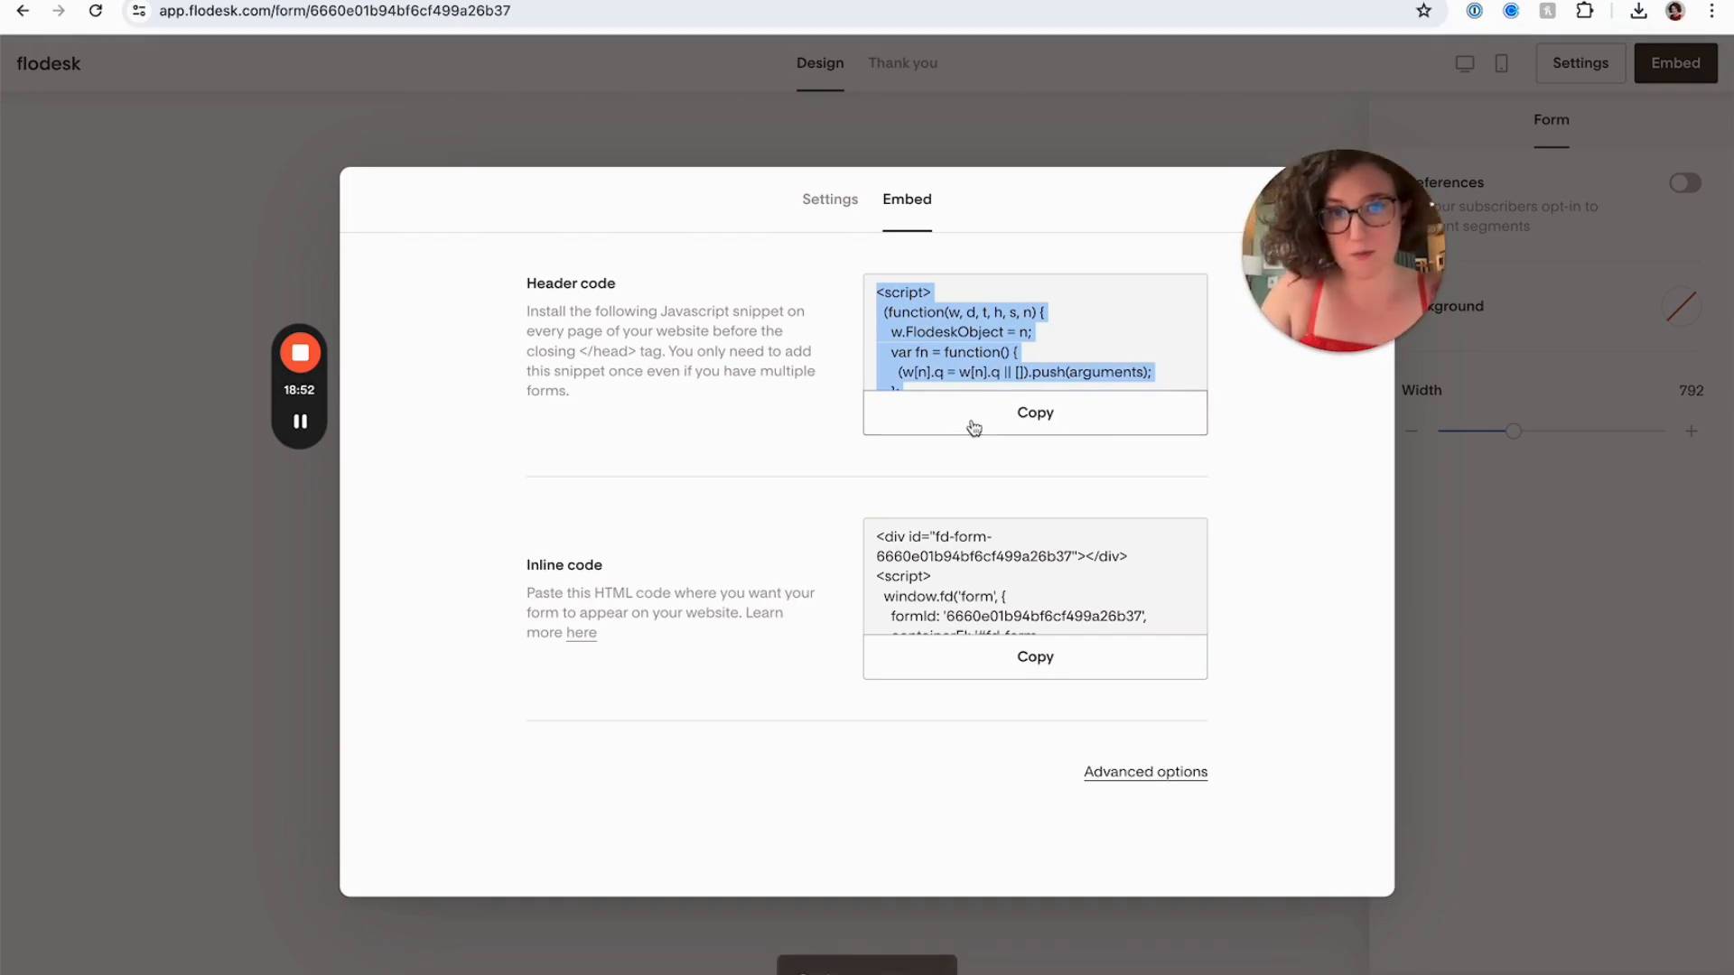
Switch to the Squarespace page editor, save the page and exit editing
click(292, 0)
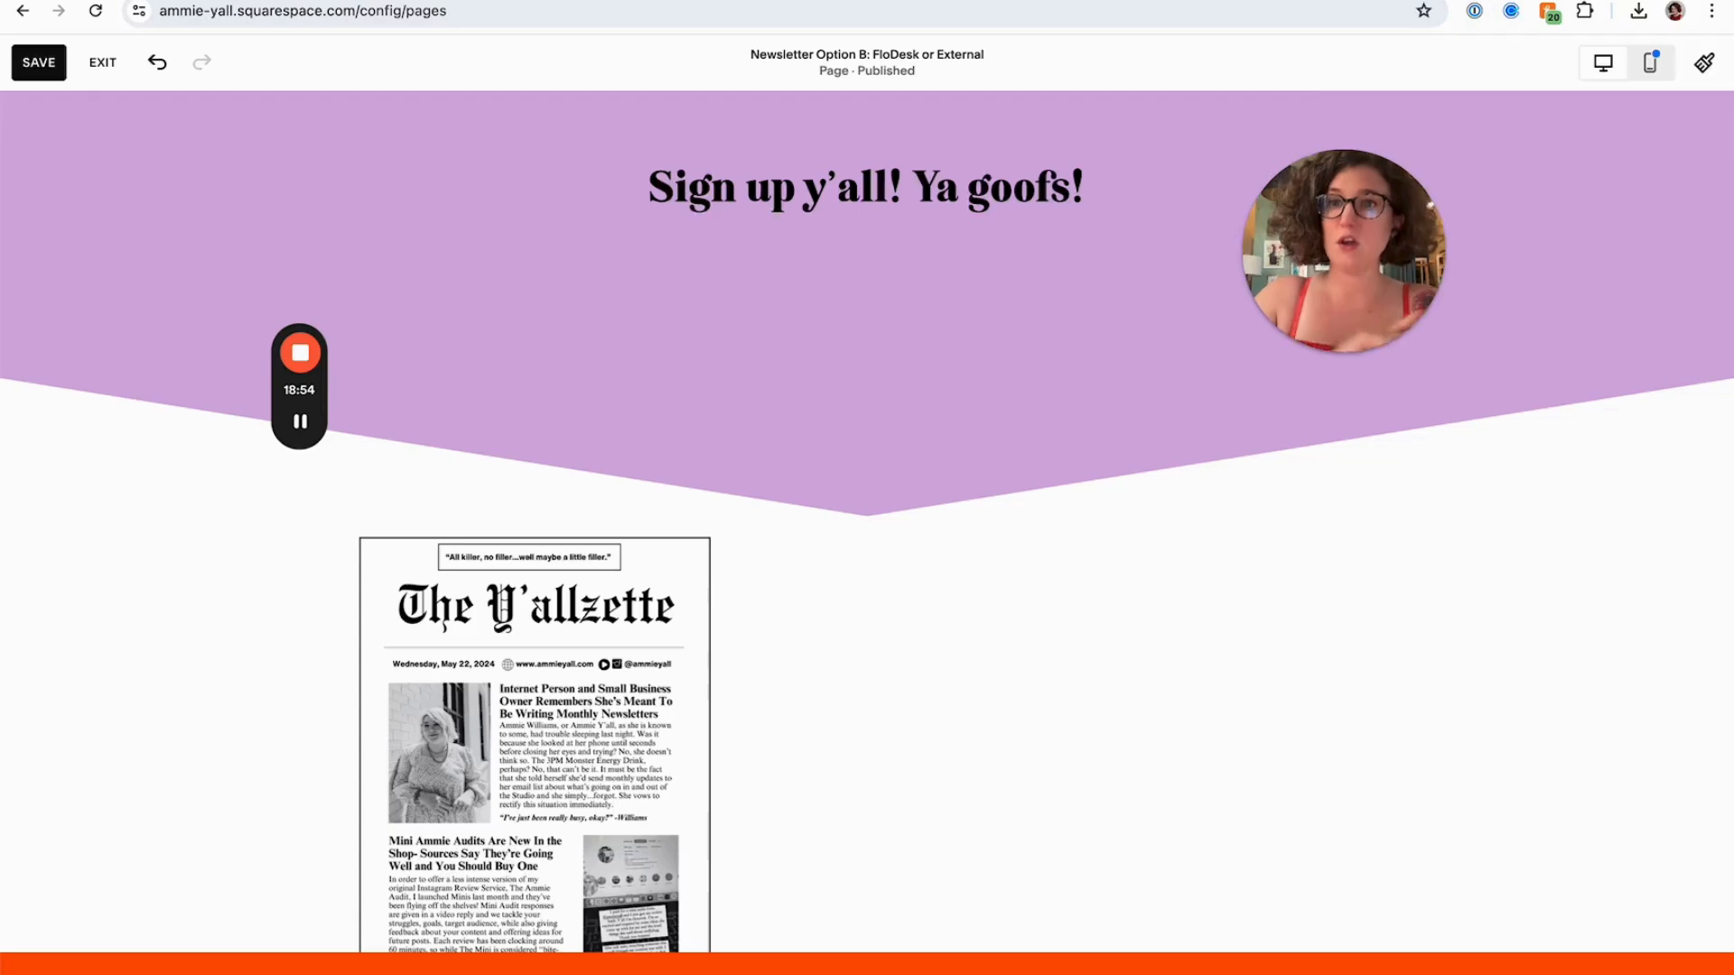
click(36, 64)
click(101, 65)
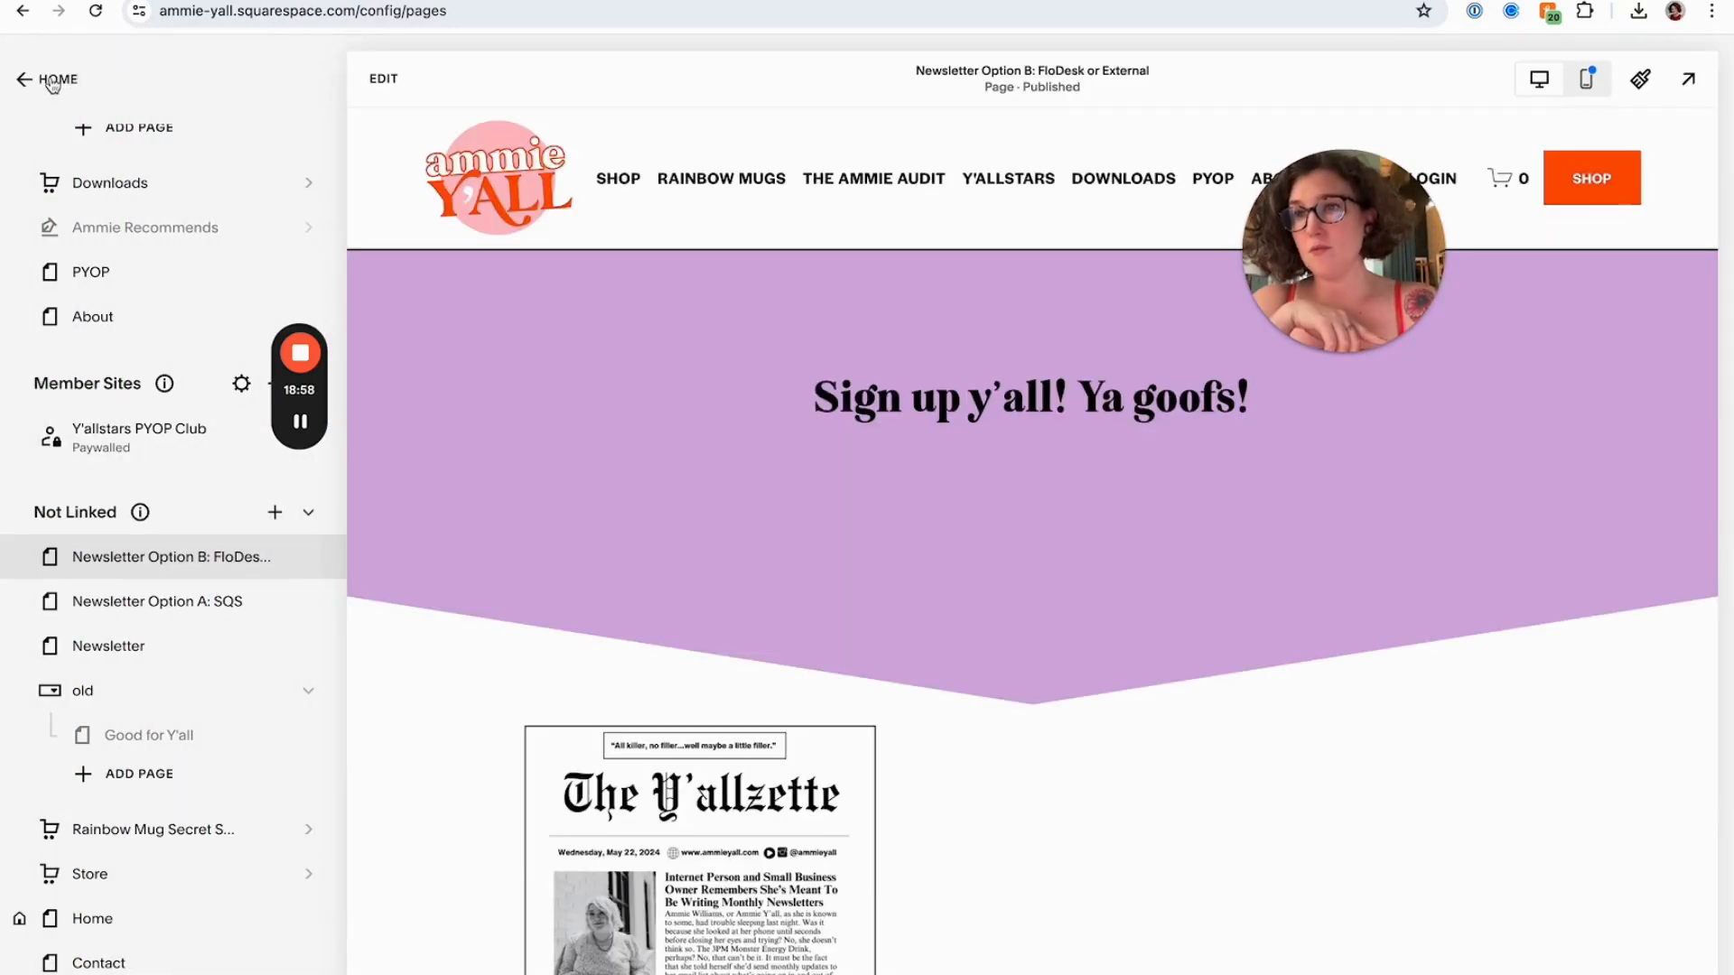
Open the site's Code Injection settings by searching the settings for code
click(52, 81)
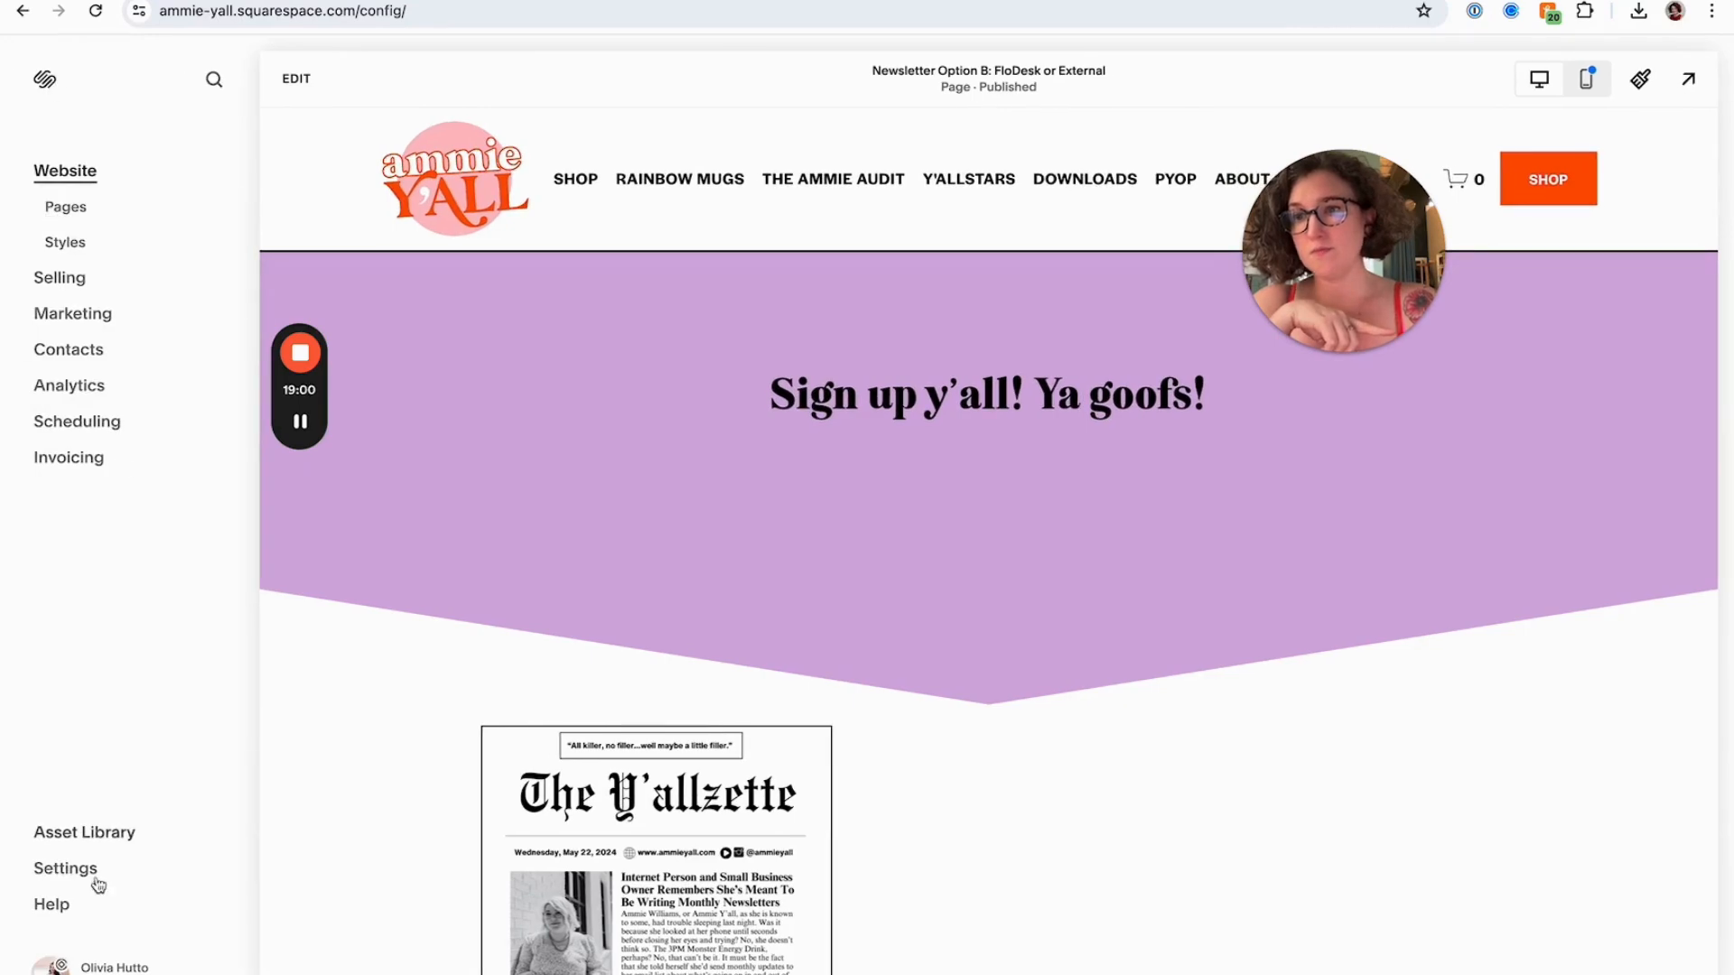
click(81, 878)
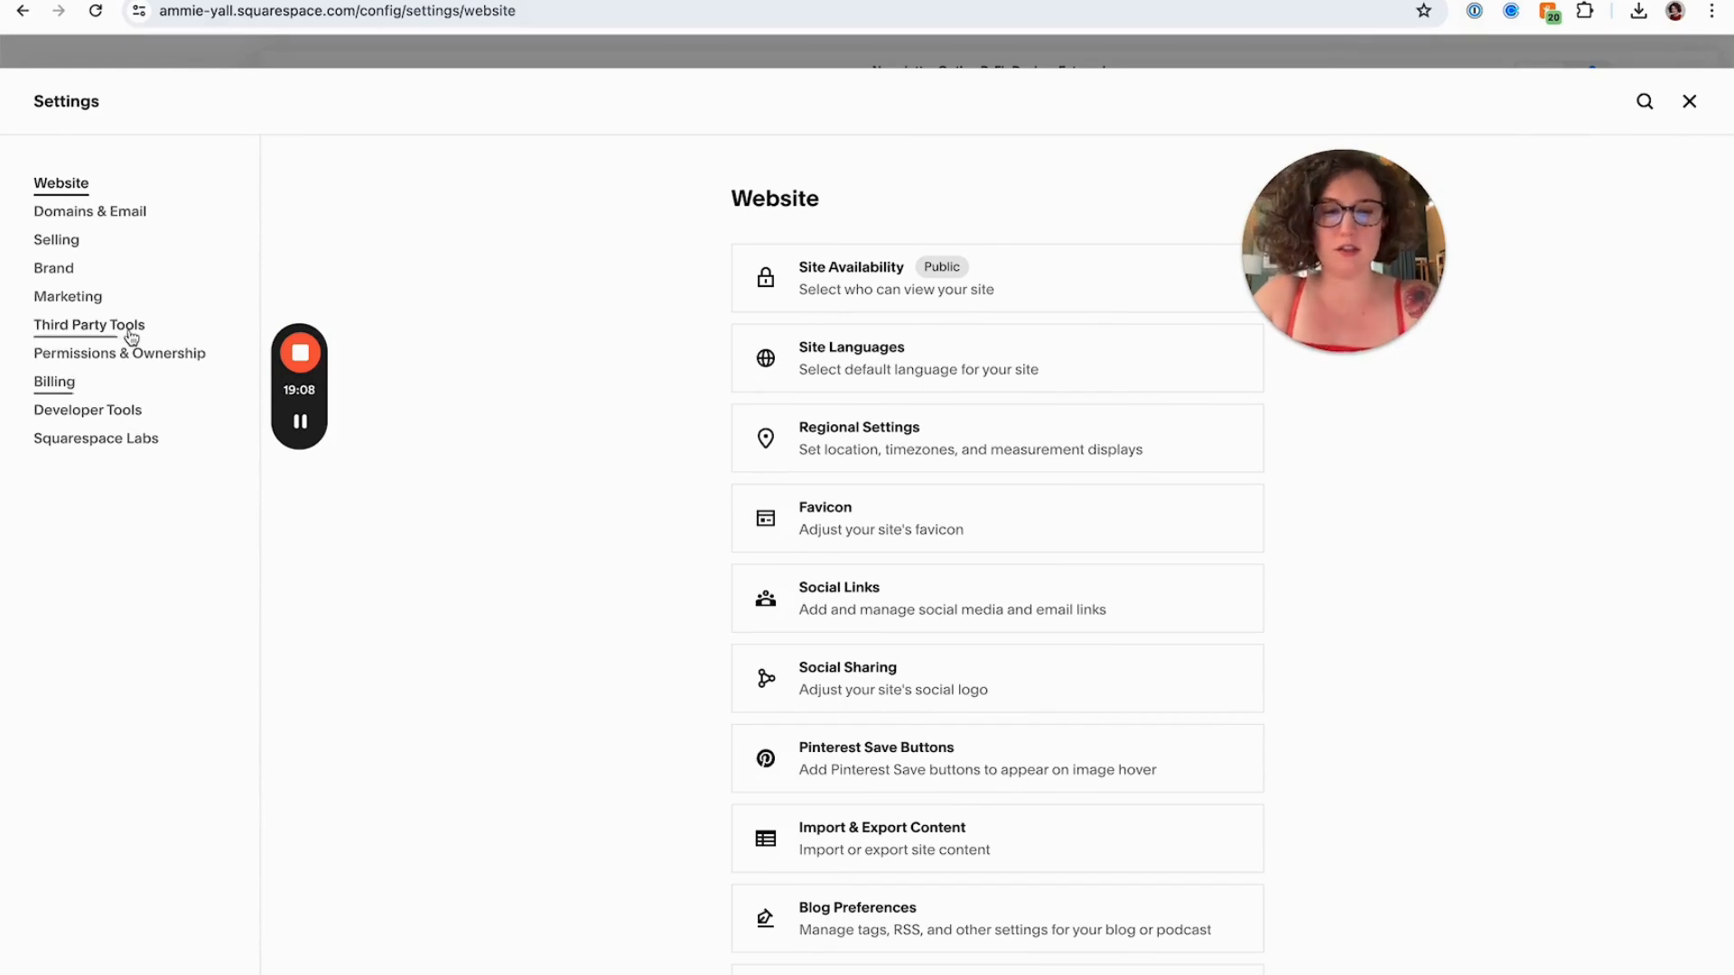
key(slash)
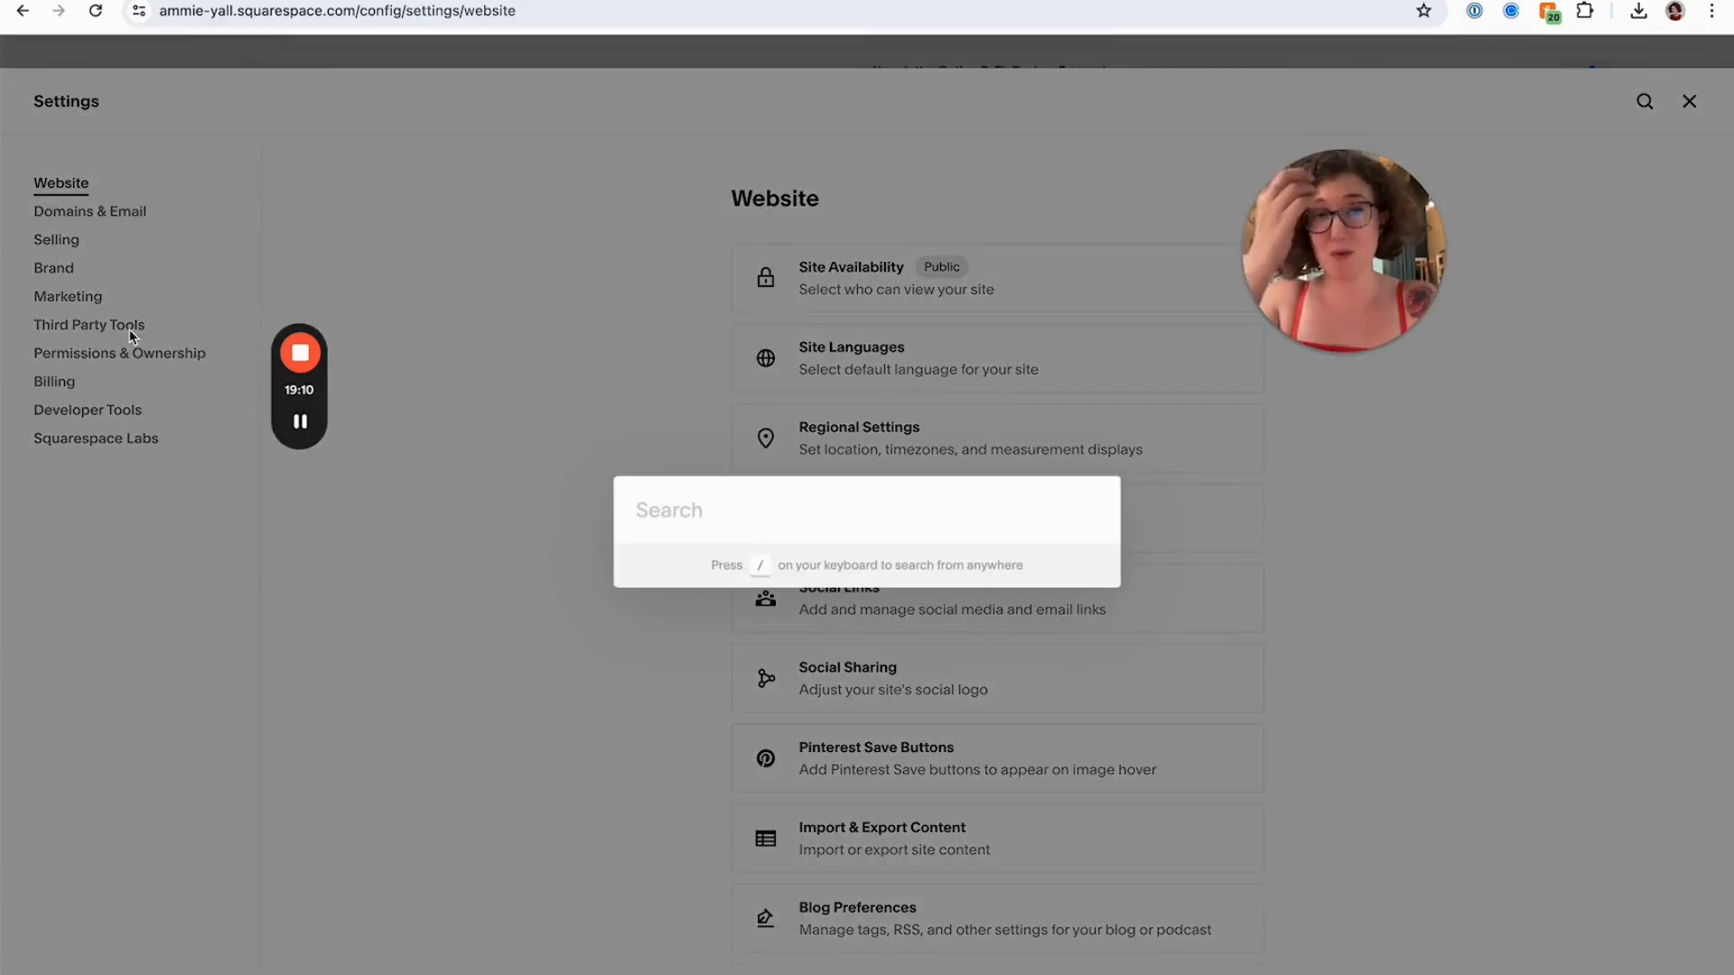
text(adv)
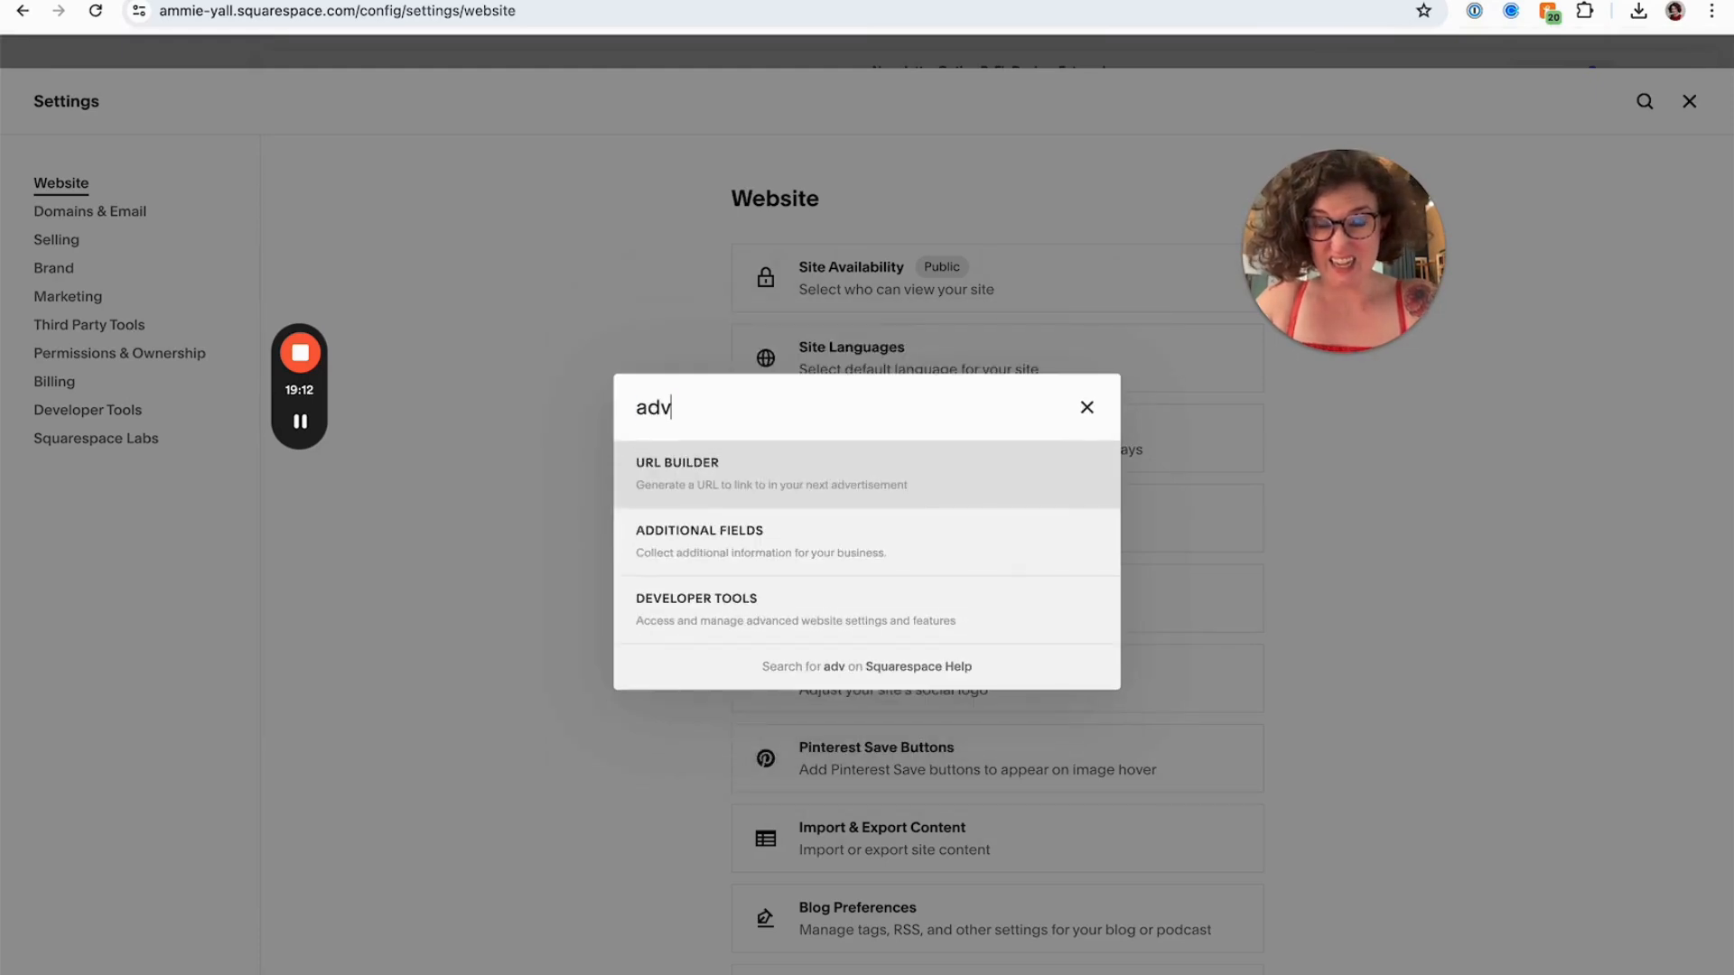
key(ctrl+a)
text(code)
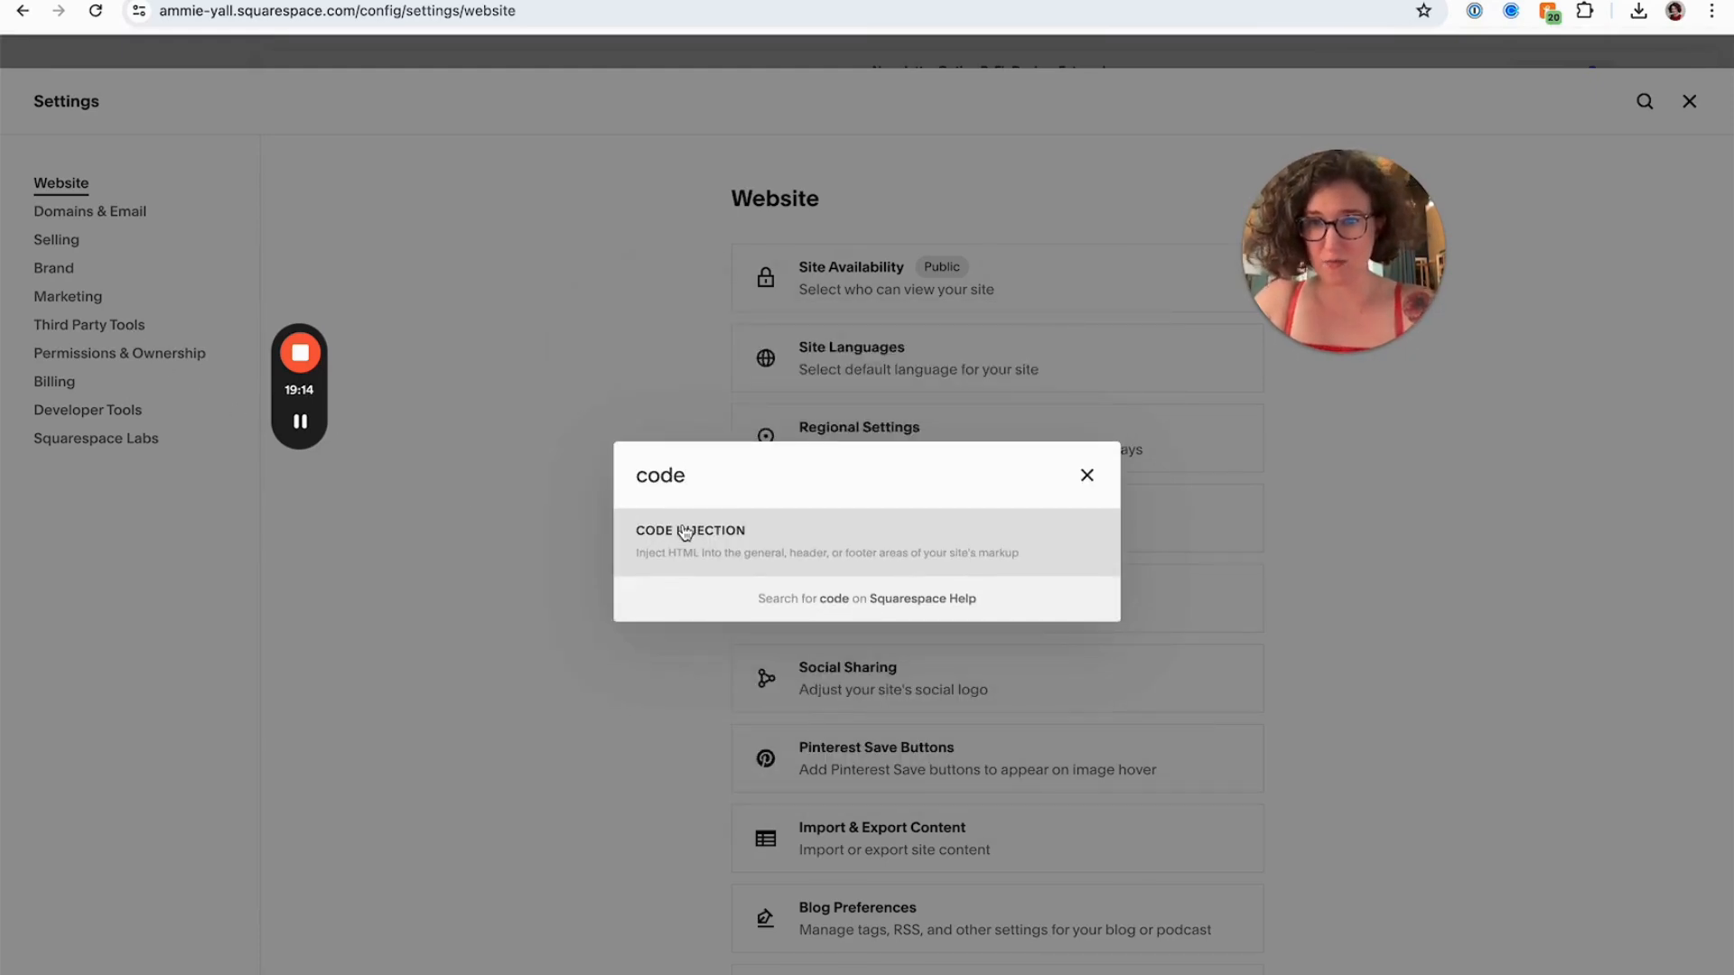
click(684, 532)
Replace the site-wide header code injection with the copied FloDesk header script and return to Website Tools
scroll(152, 347, down, 1)
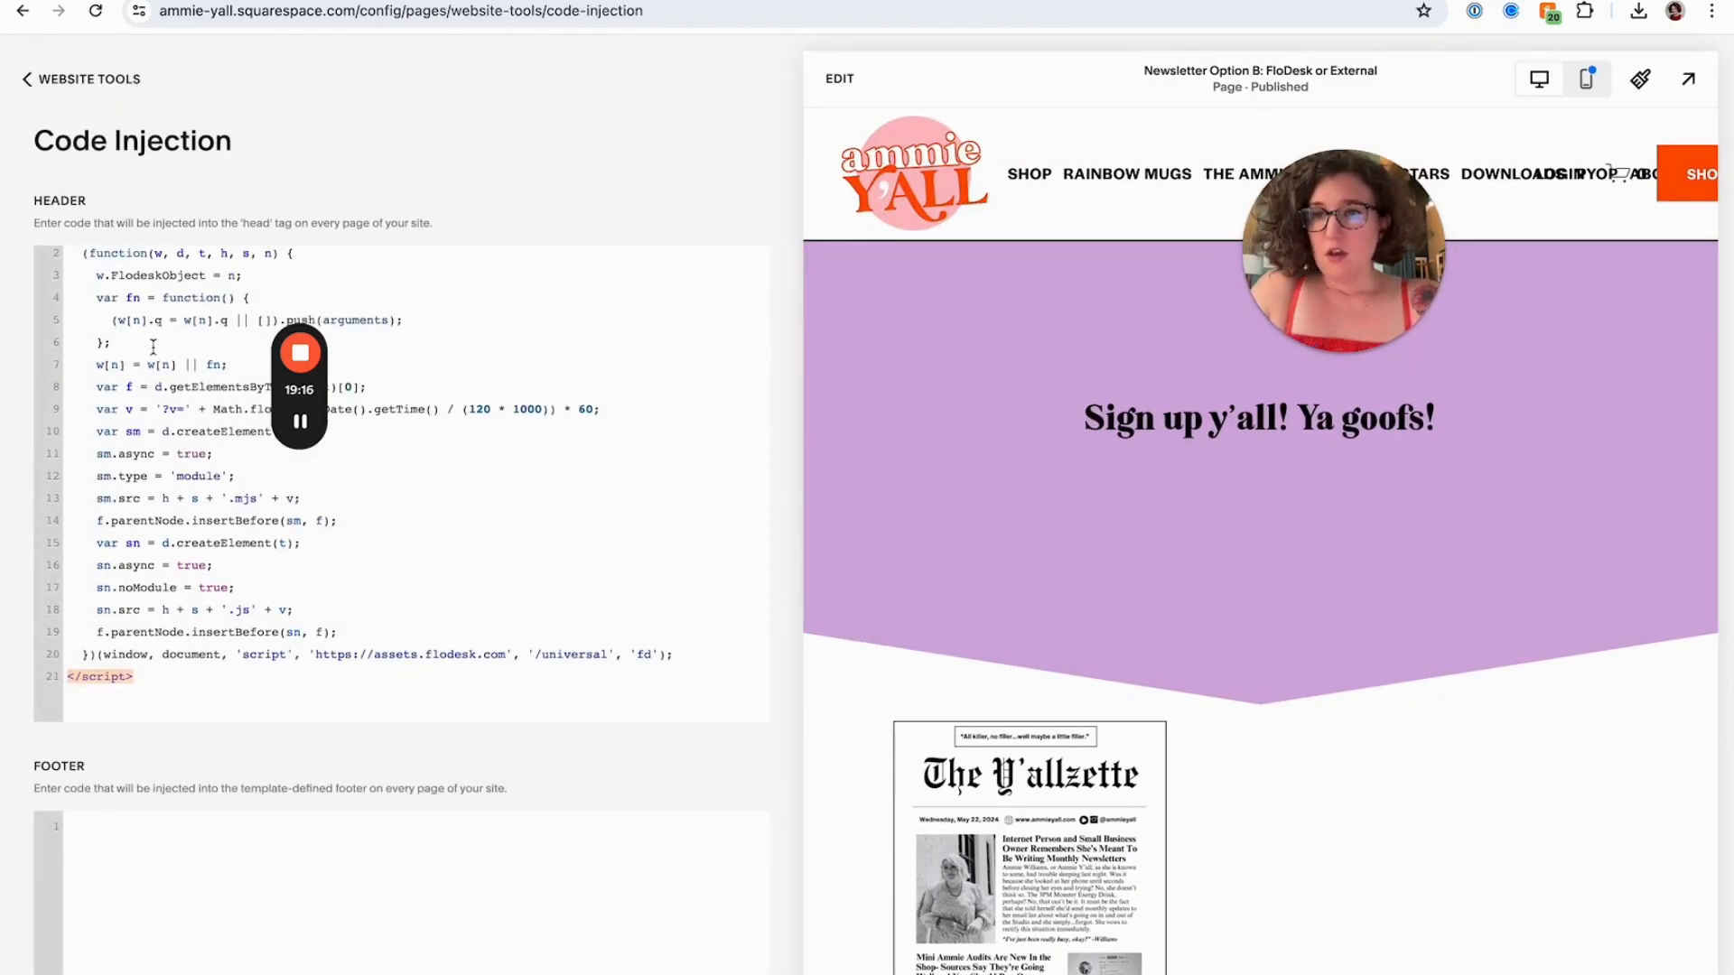
scroll(152, 347, up, 1)
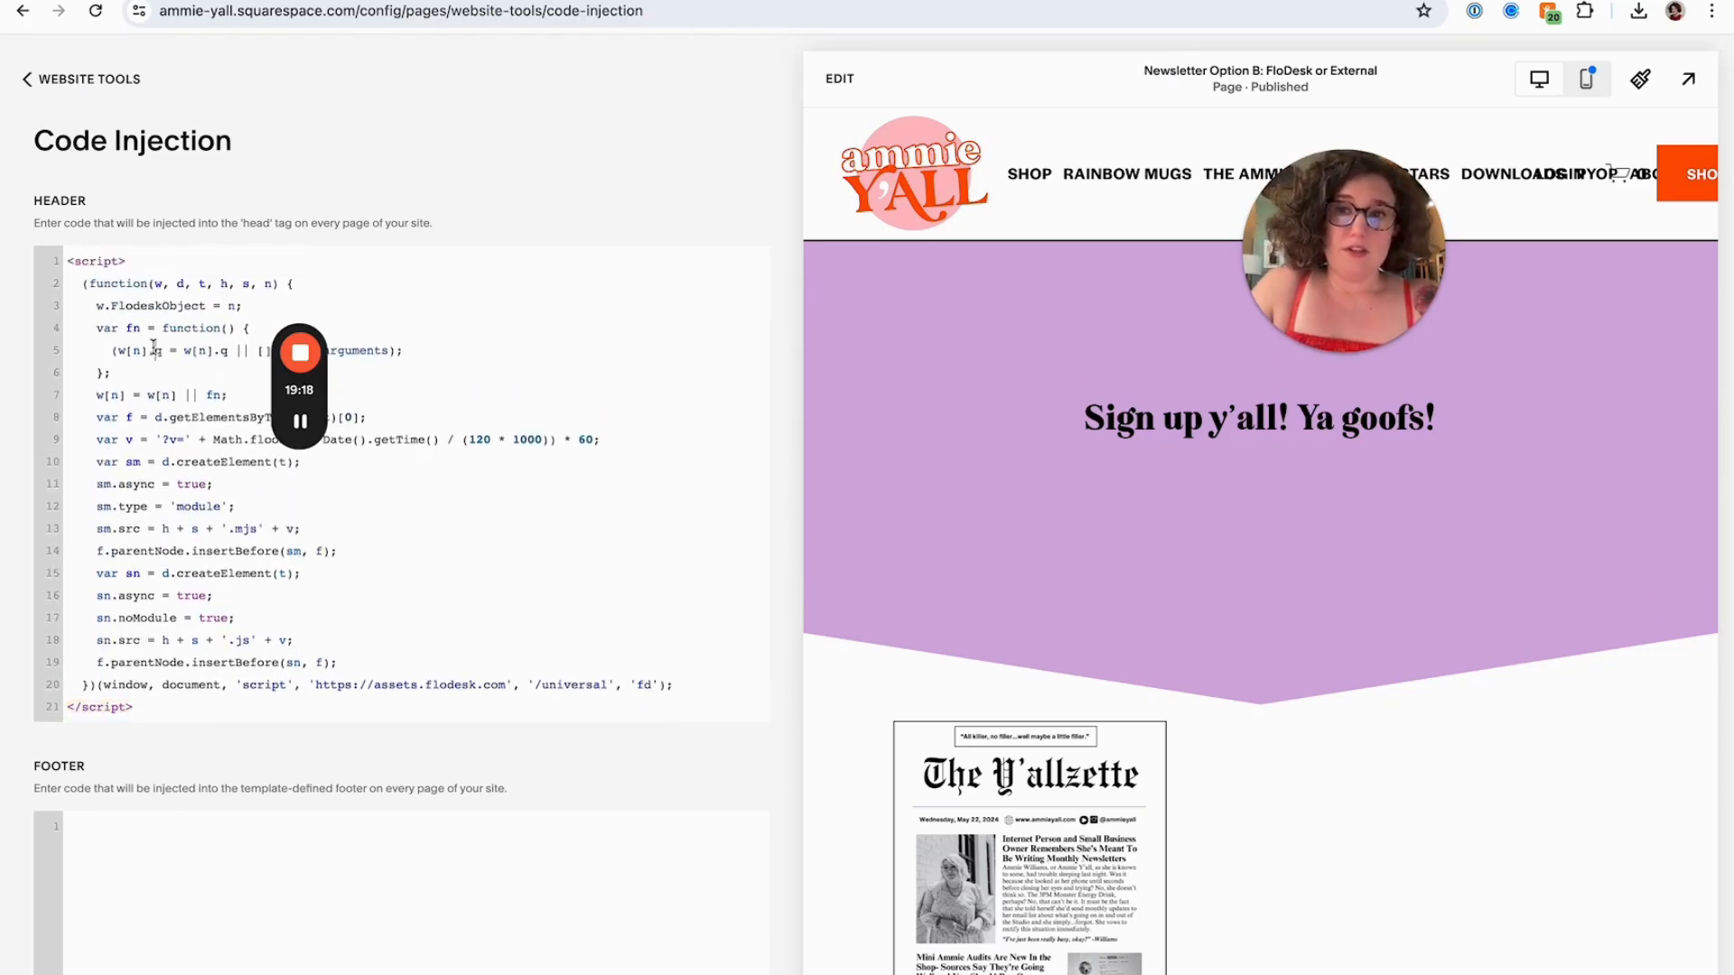
key(ctrl+a)
key(ctrl+x)
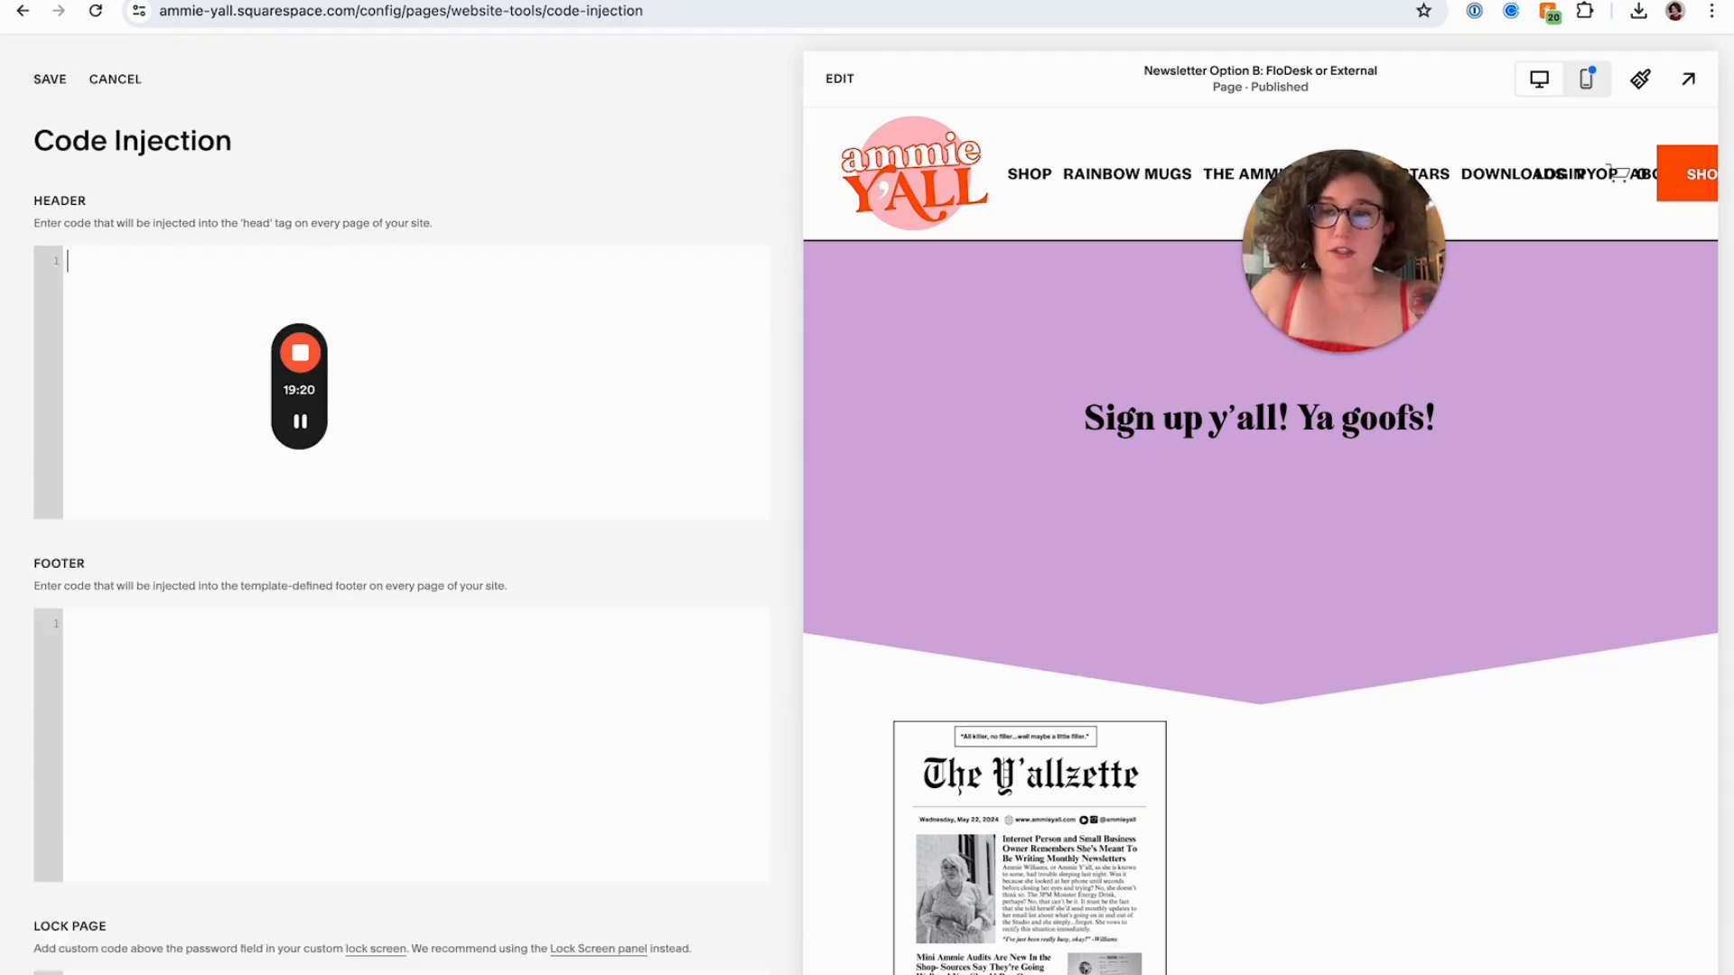
key(ctrl+v)
key(ctrl+z)
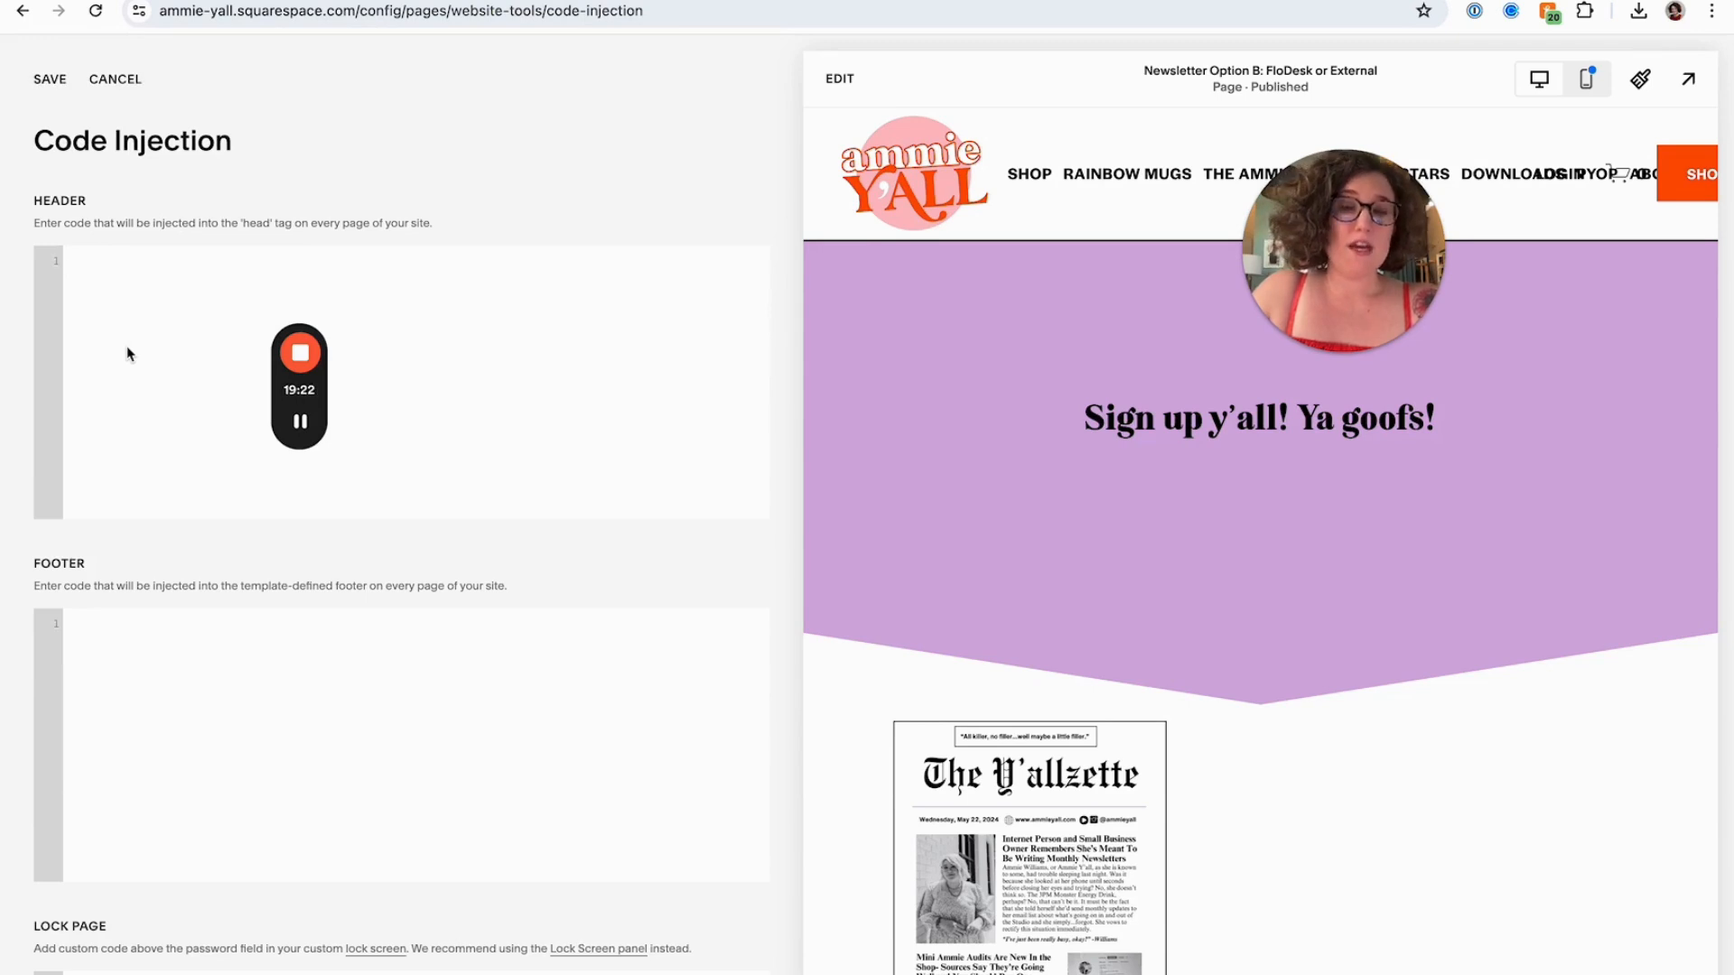
key(ctrl+v)
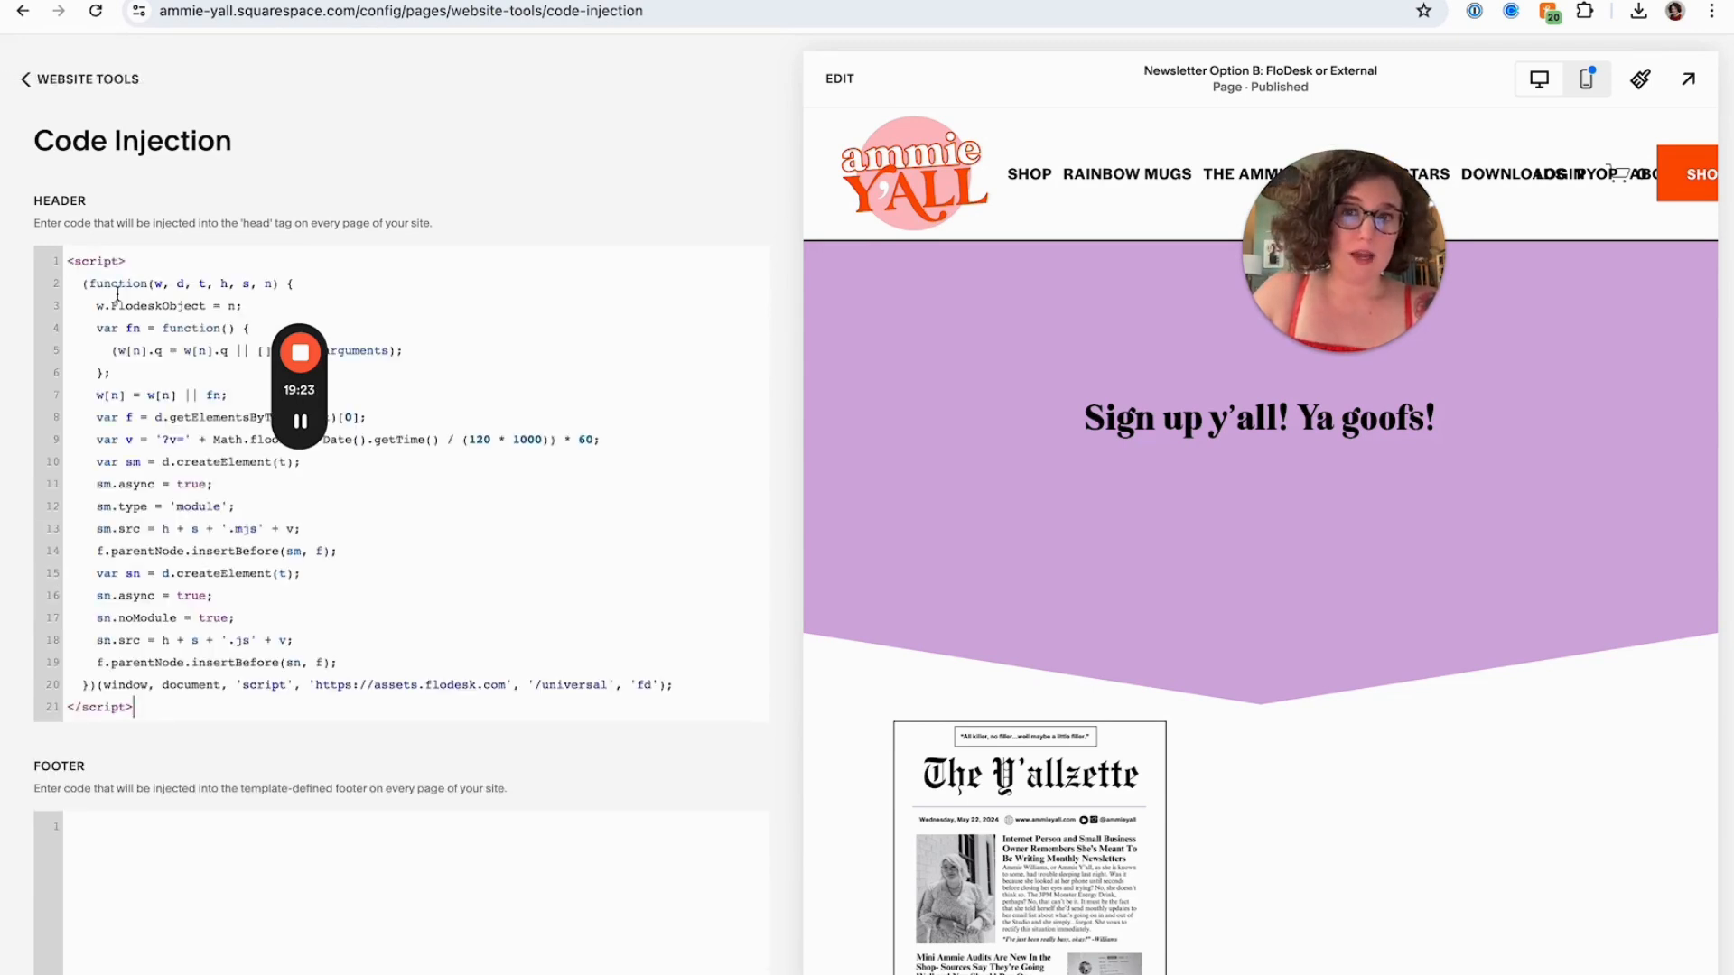
click(54, 81)
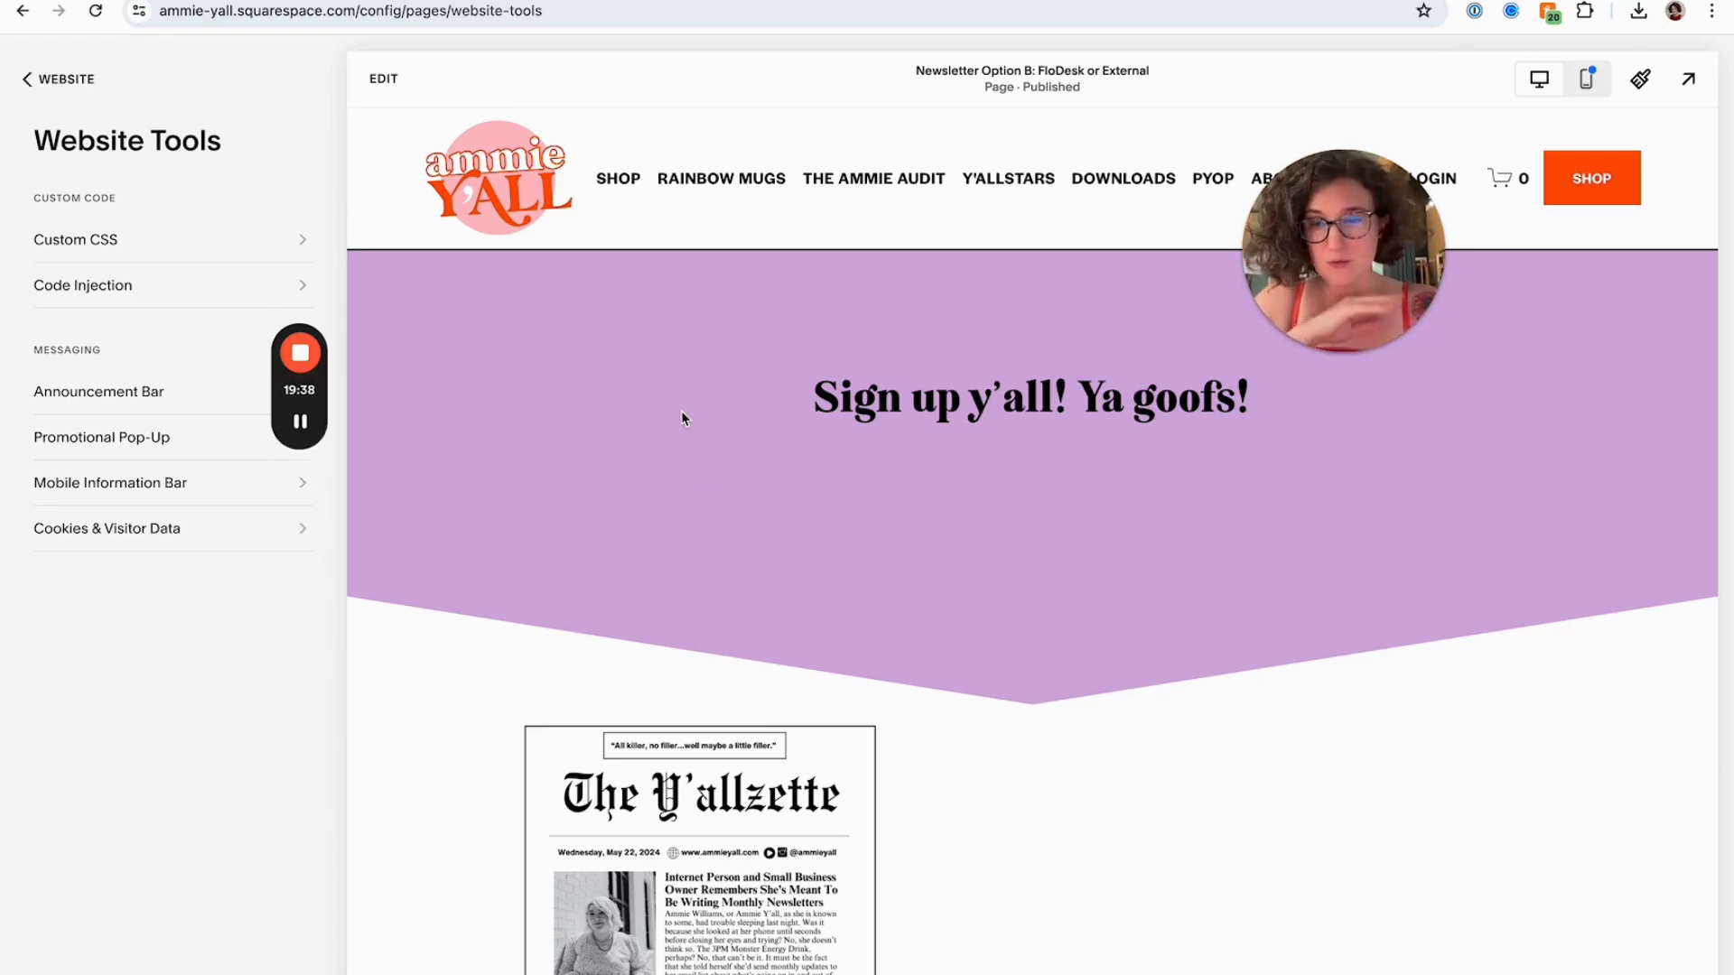
Switch to the FloDesk form and copy its inline embed code
key(ctrl+Tab)
key(ctrl+Tab)
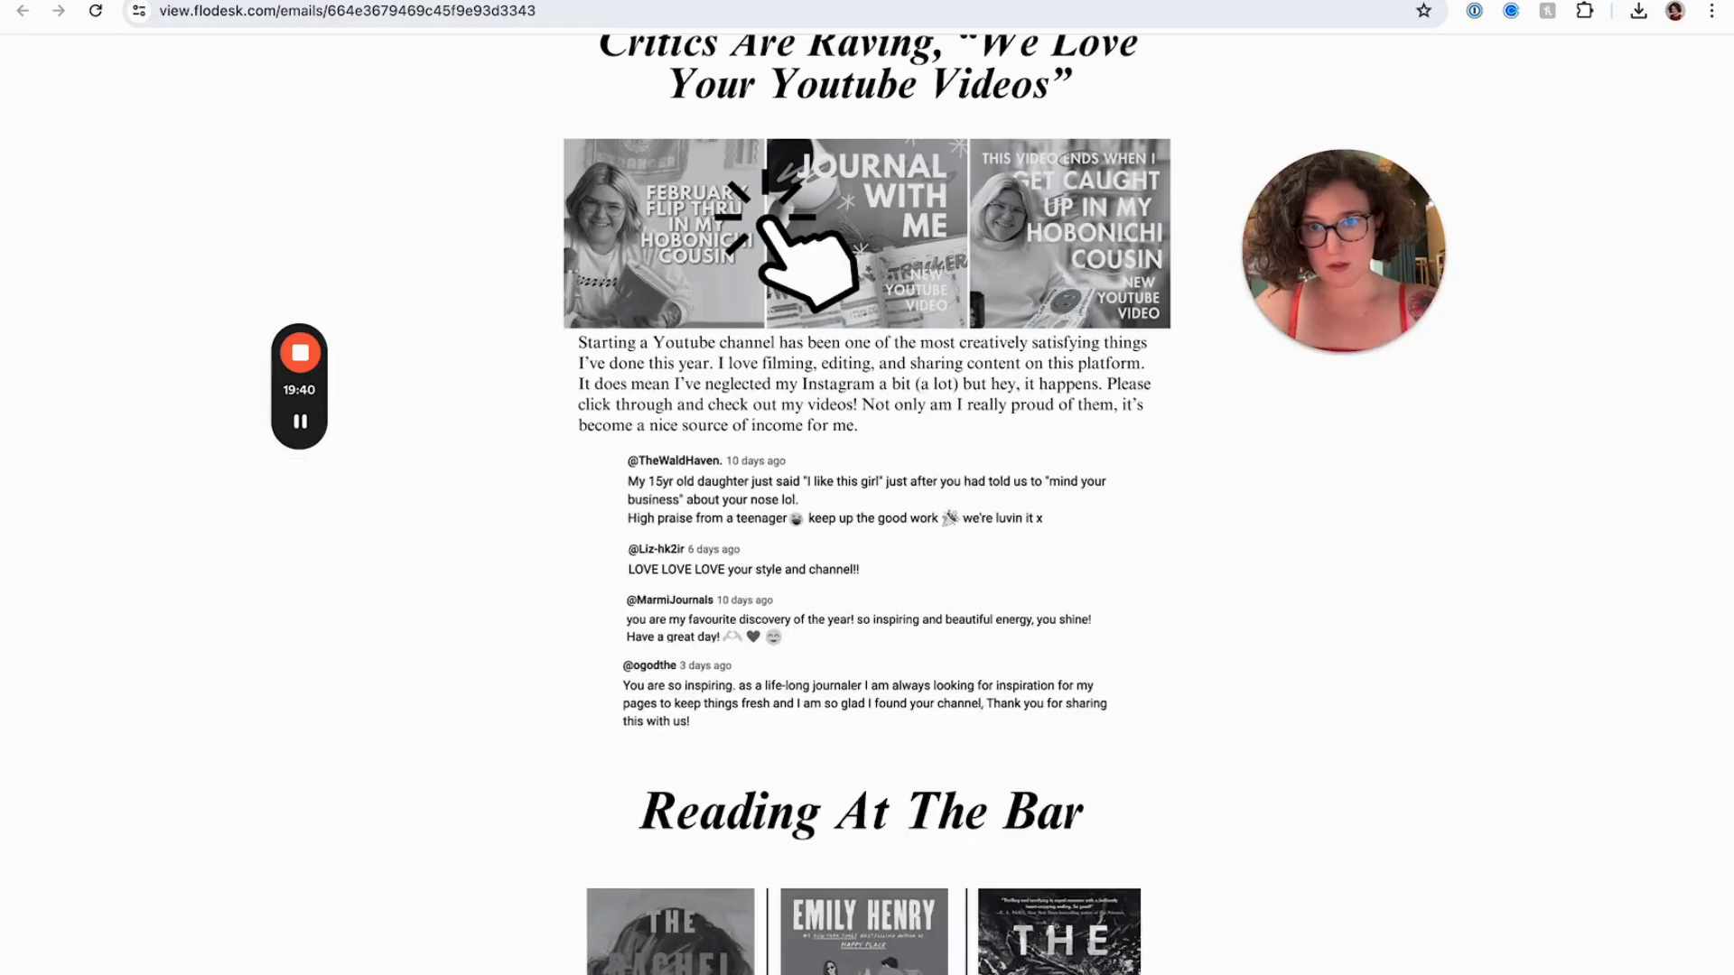
click(1016, 668)
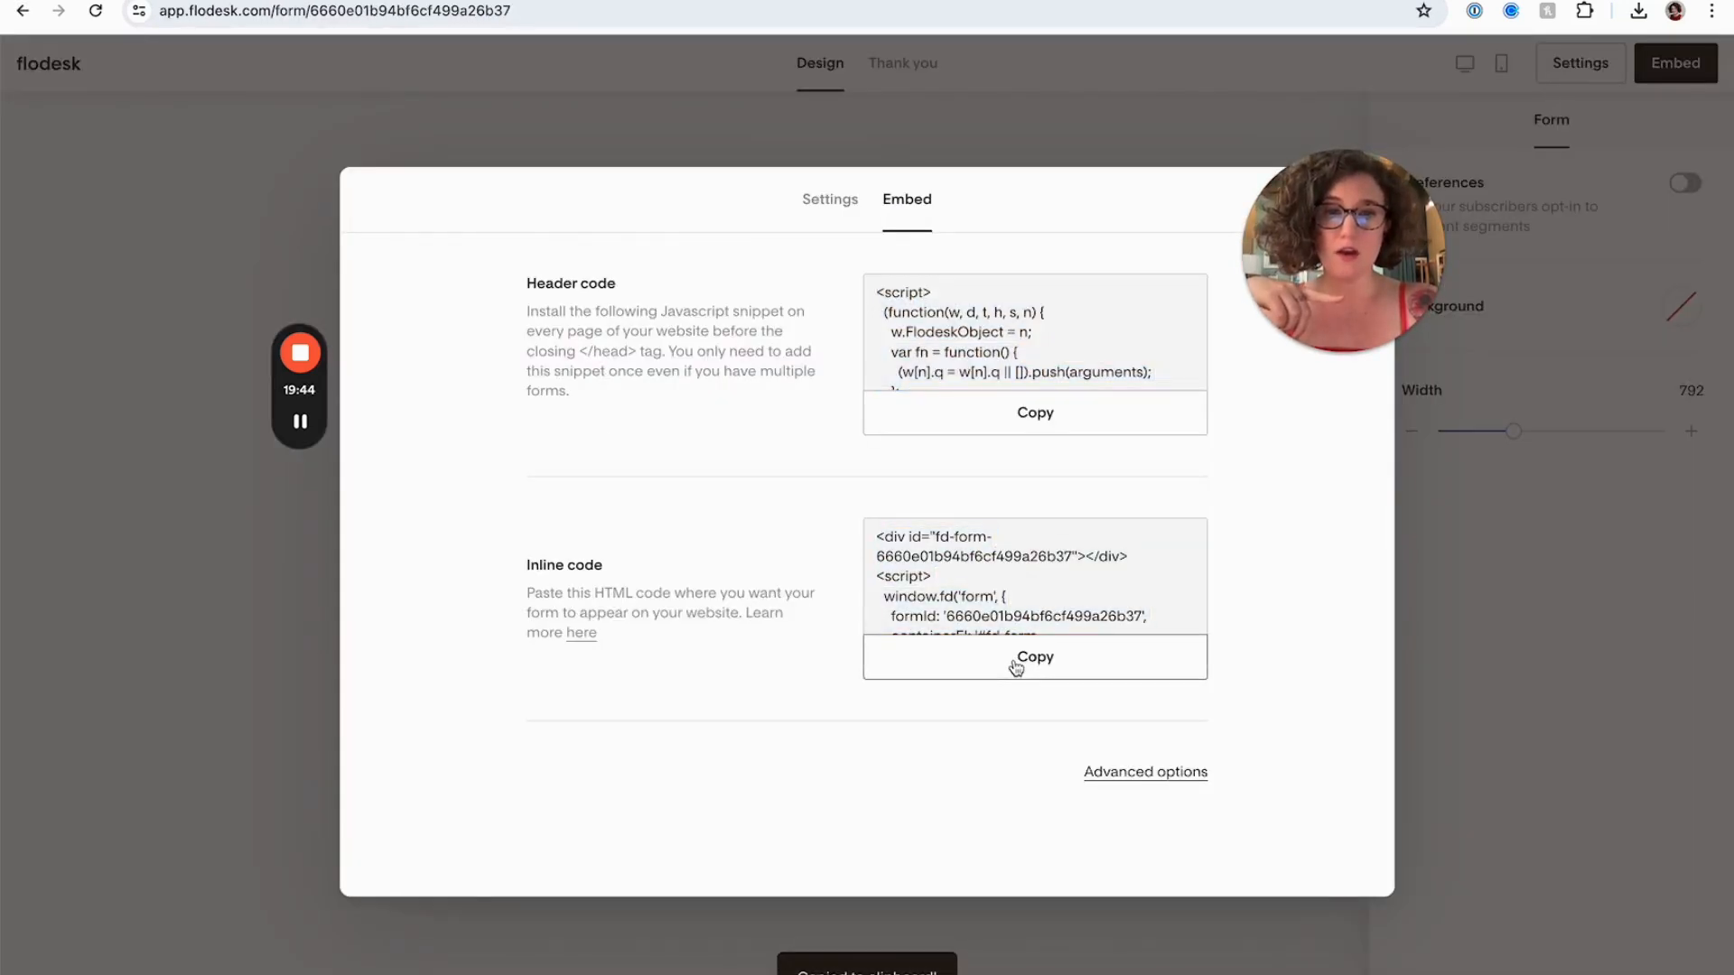
click(1016, 668)
click(1016, 669)
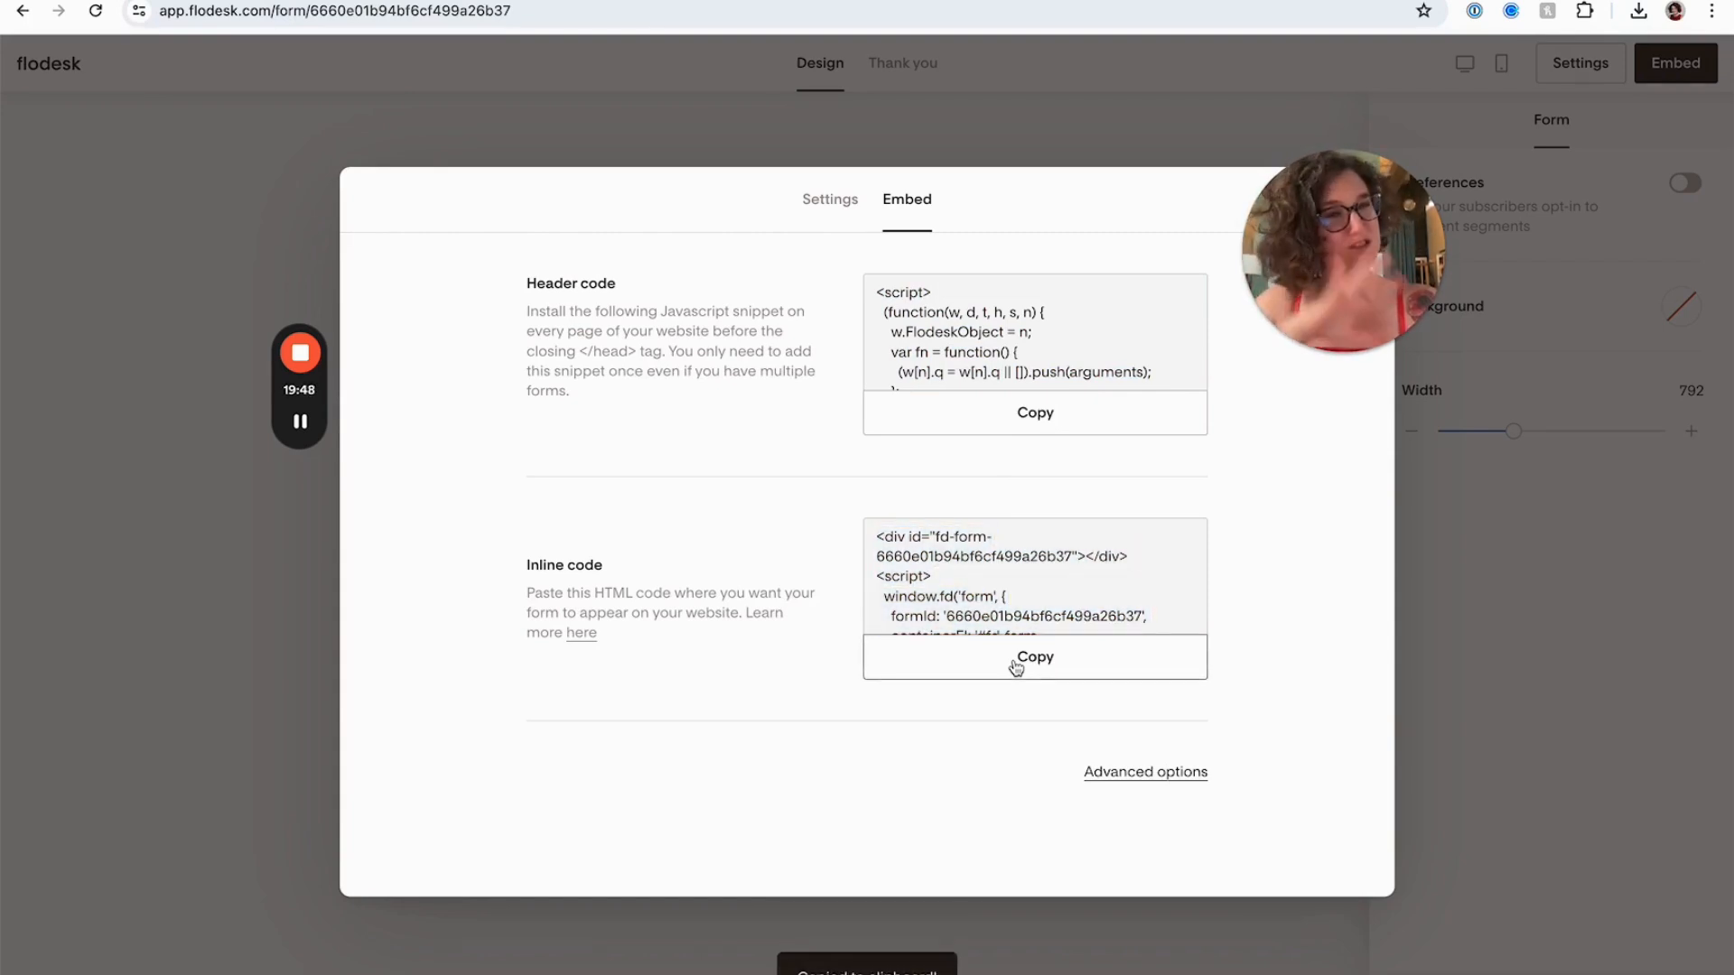
click(1016, 668)
click(1016, 668)
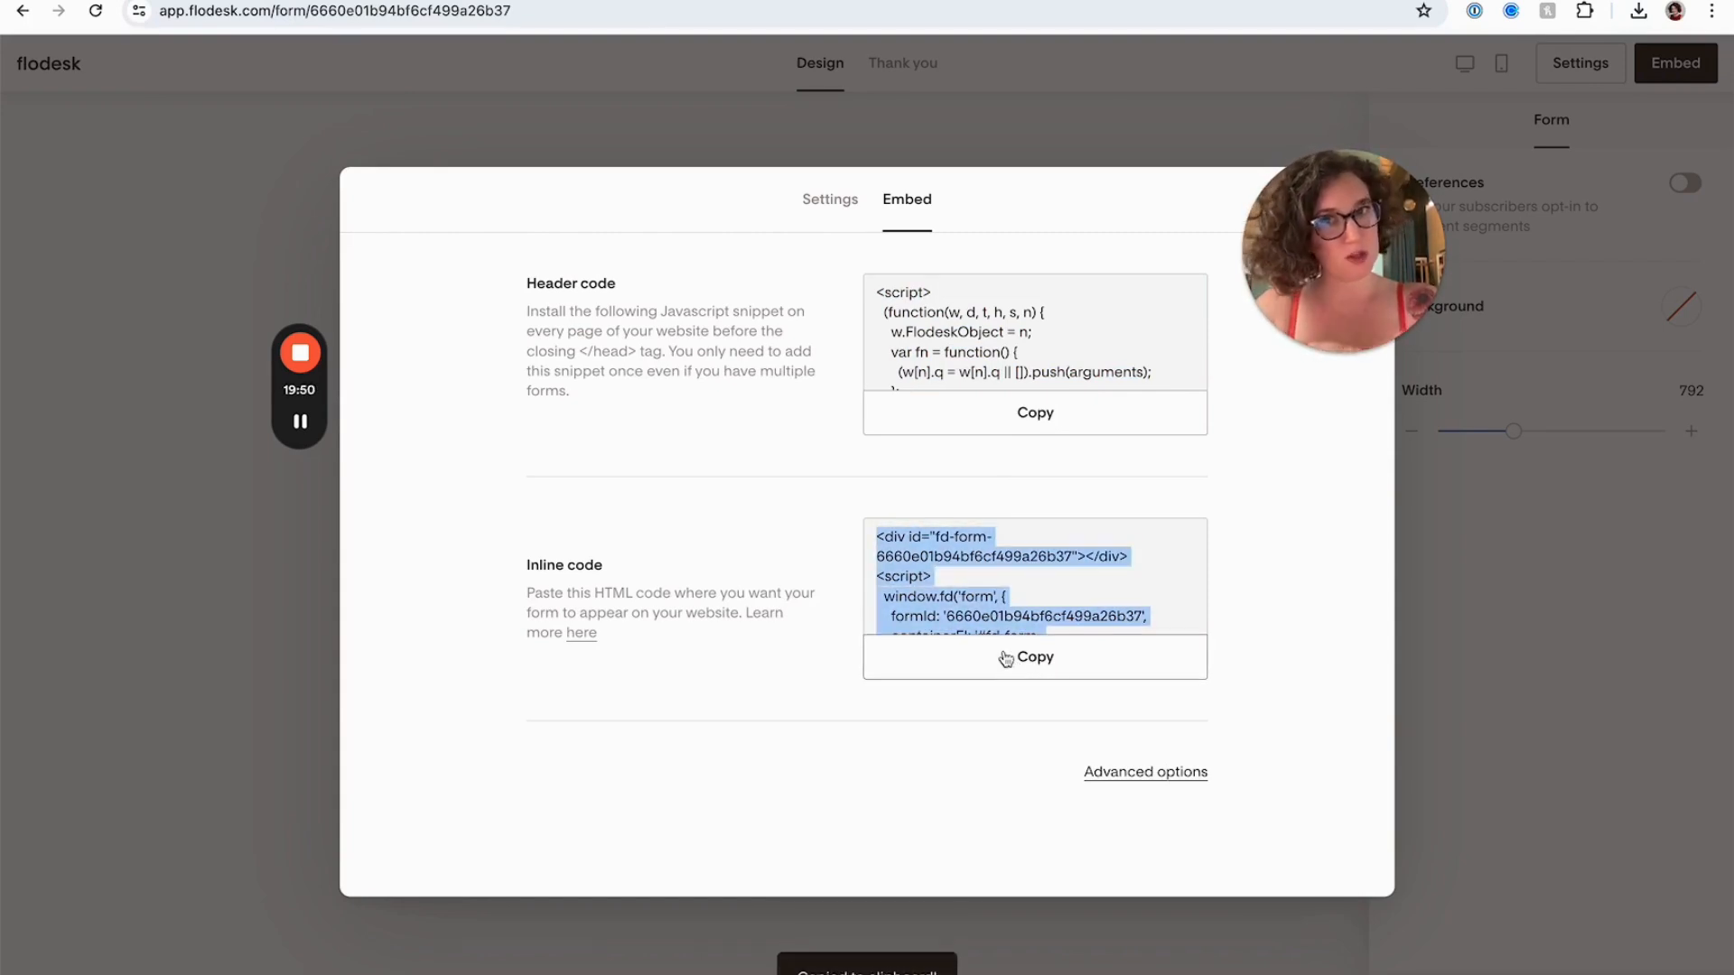
Open the newsletter signup page for editing and add a Code block to the section with the newsletter image
click(290, 0)
scroll(764, 434, down, 1)
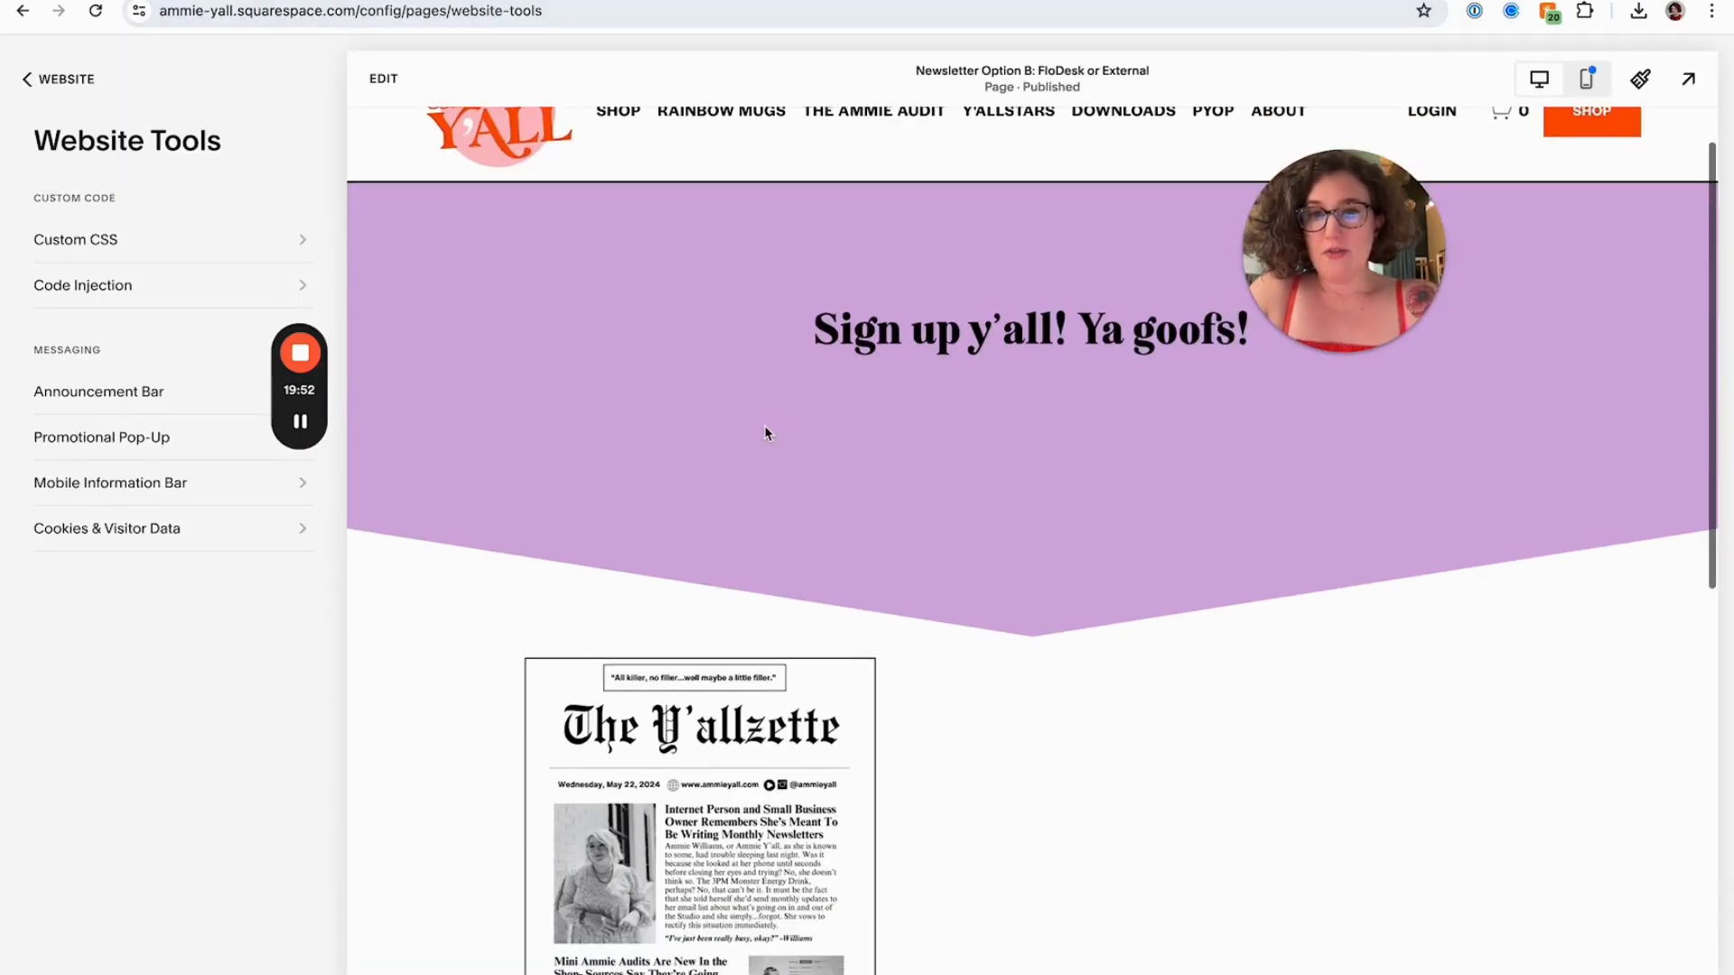
click(381, 78)
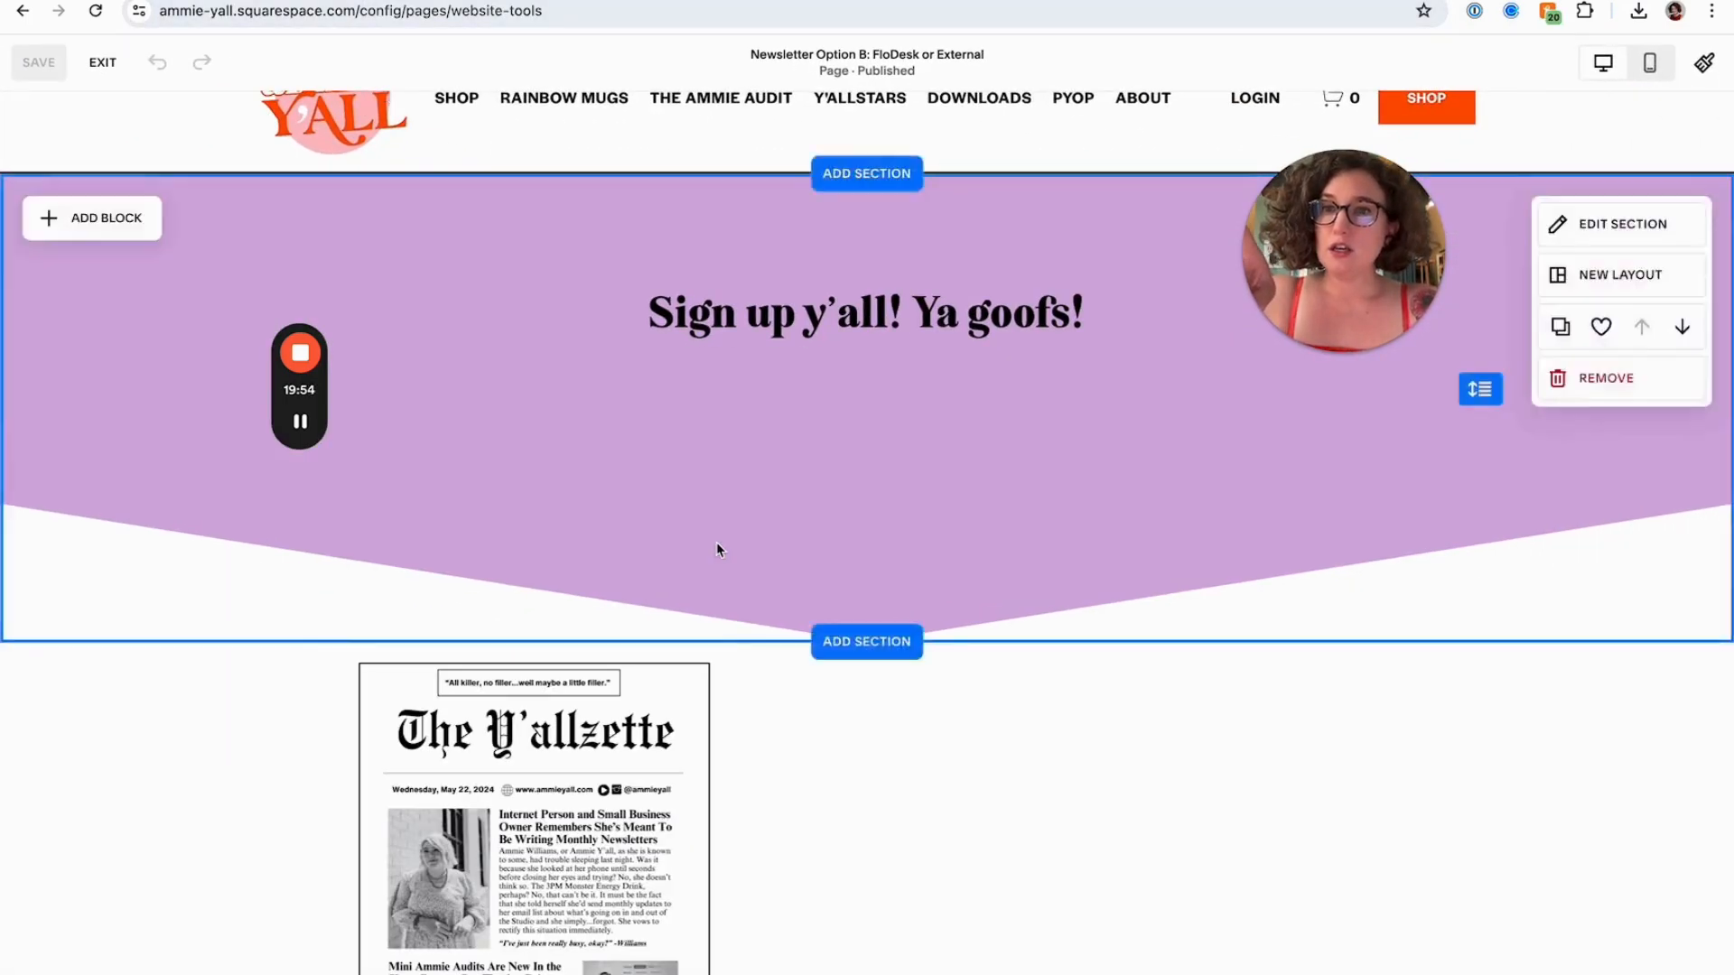
scroll(717, 542, down, 2)
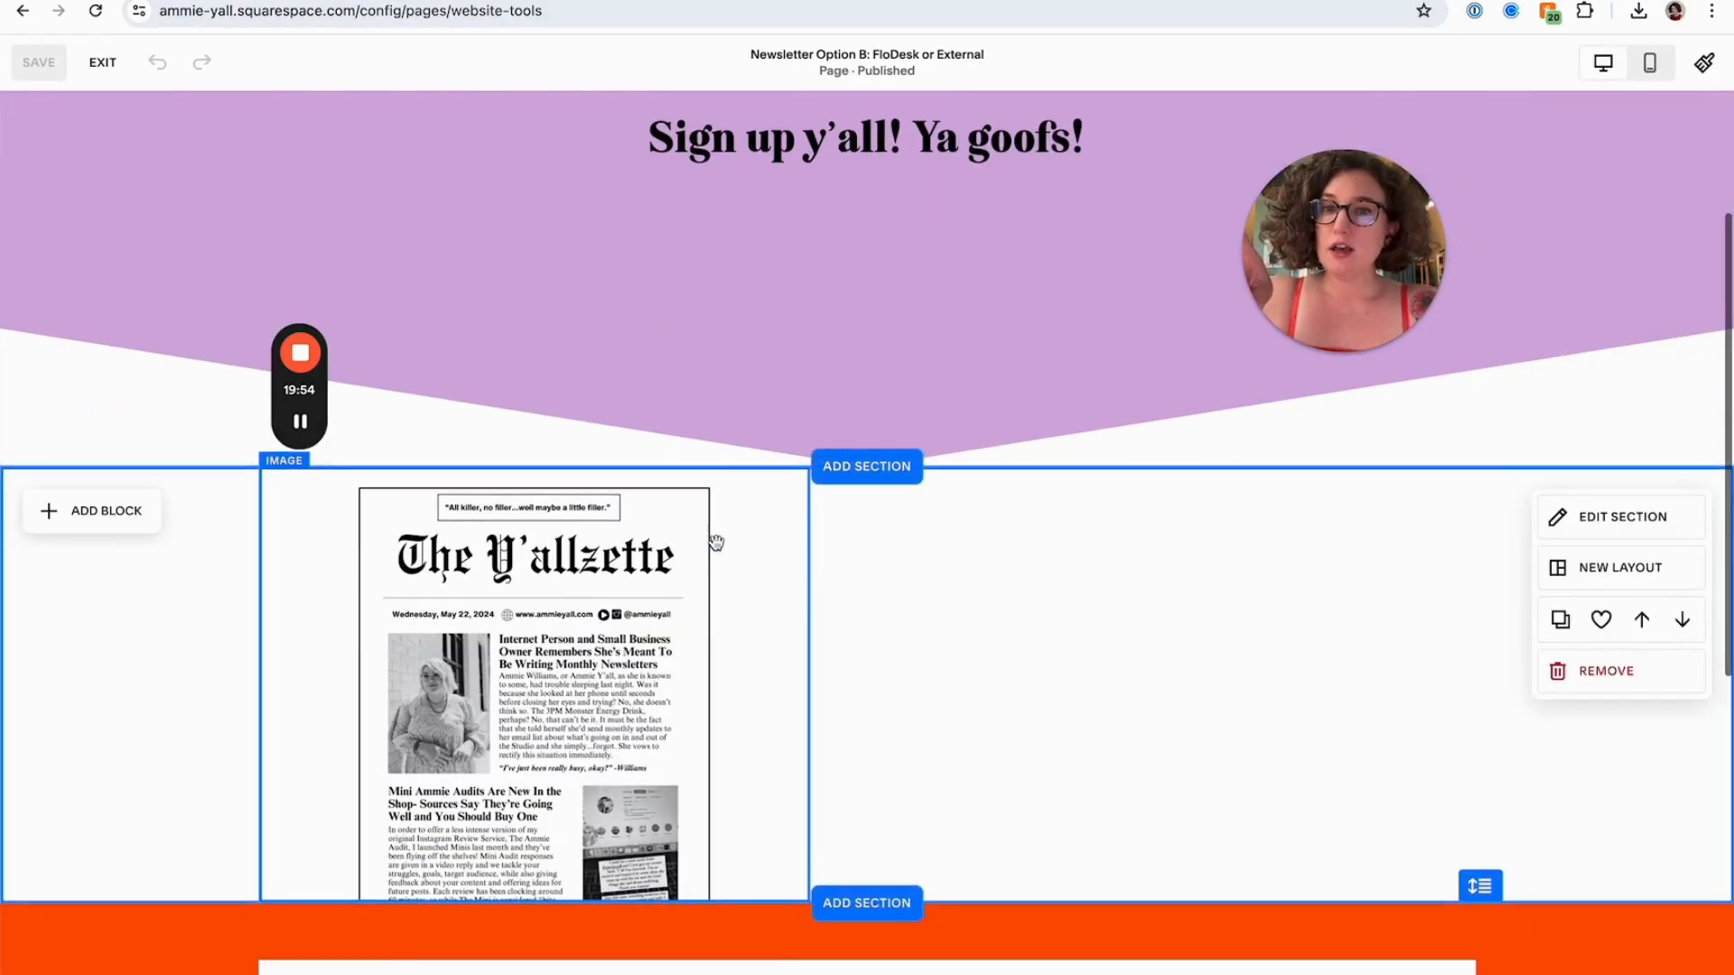
click(147, 526)
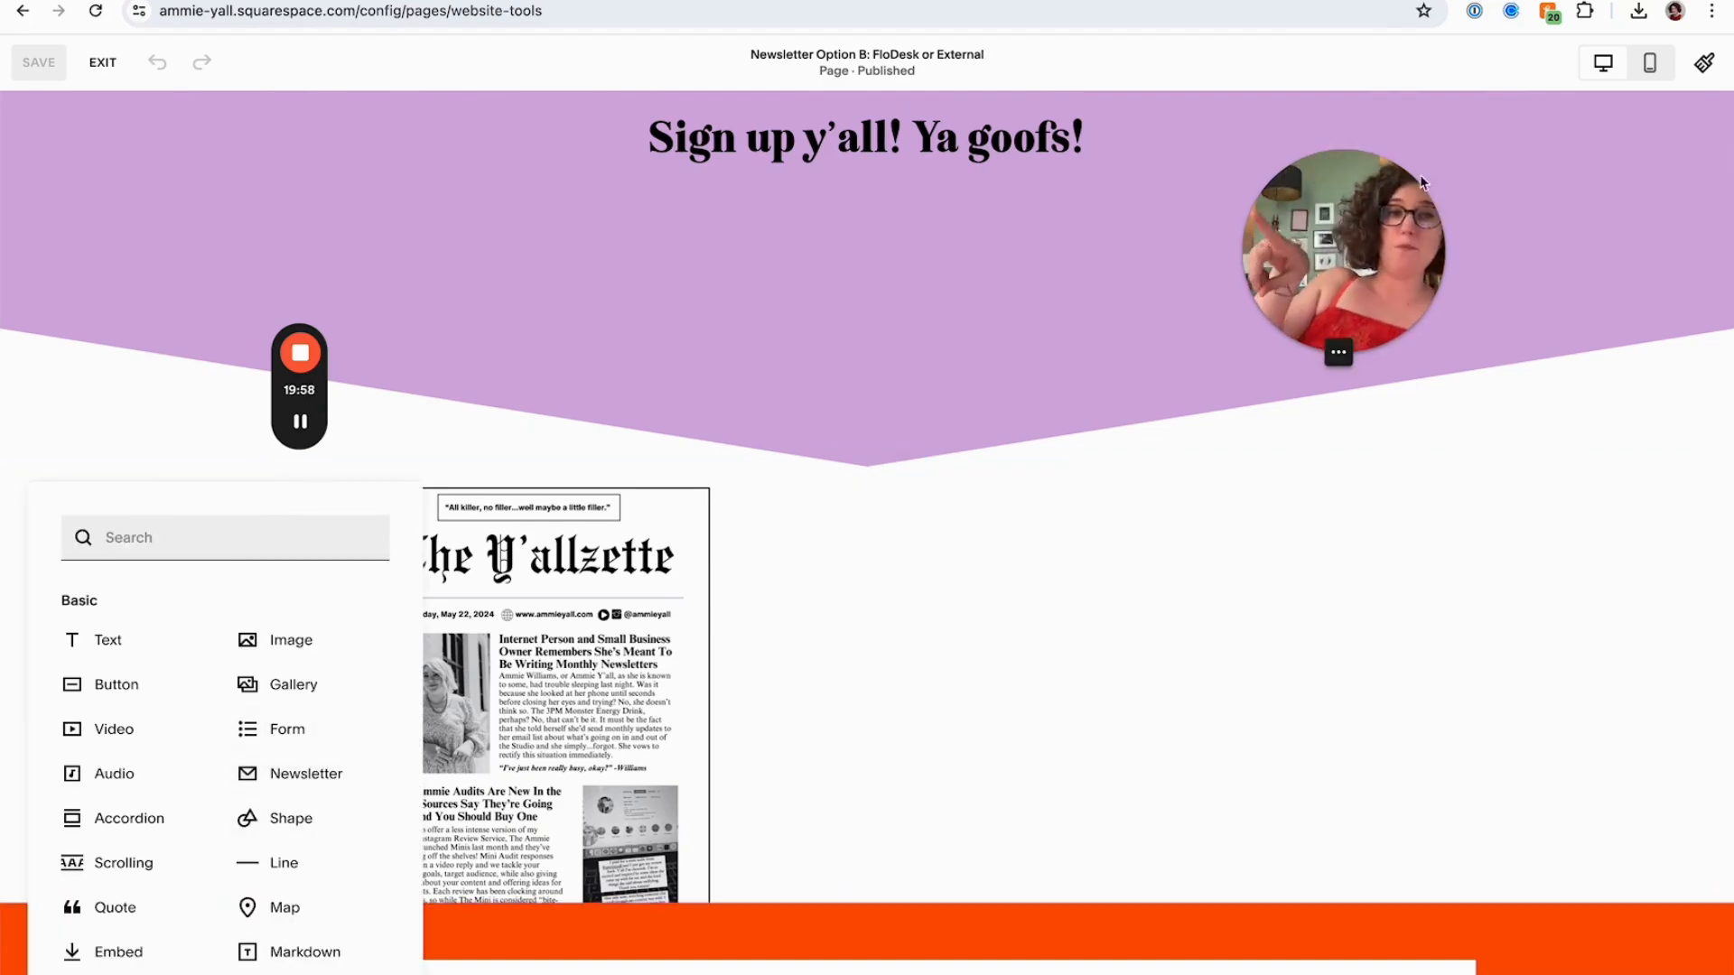
drag(1386, 216, 531, 541)
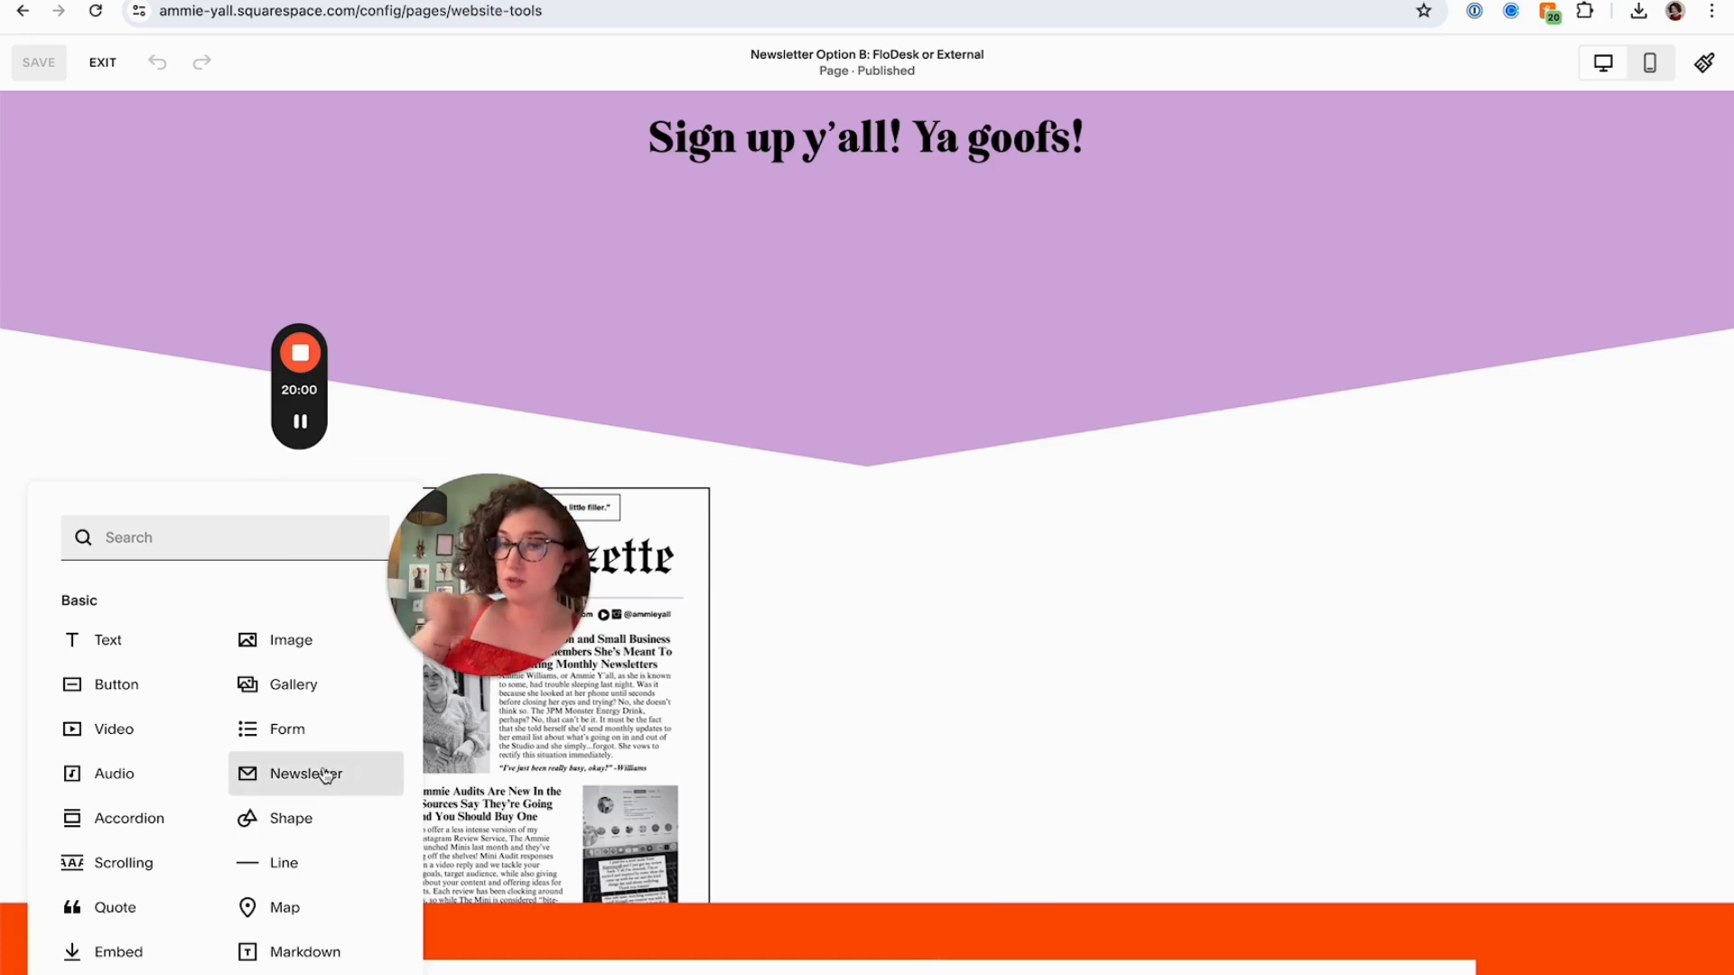
click(125, 552)
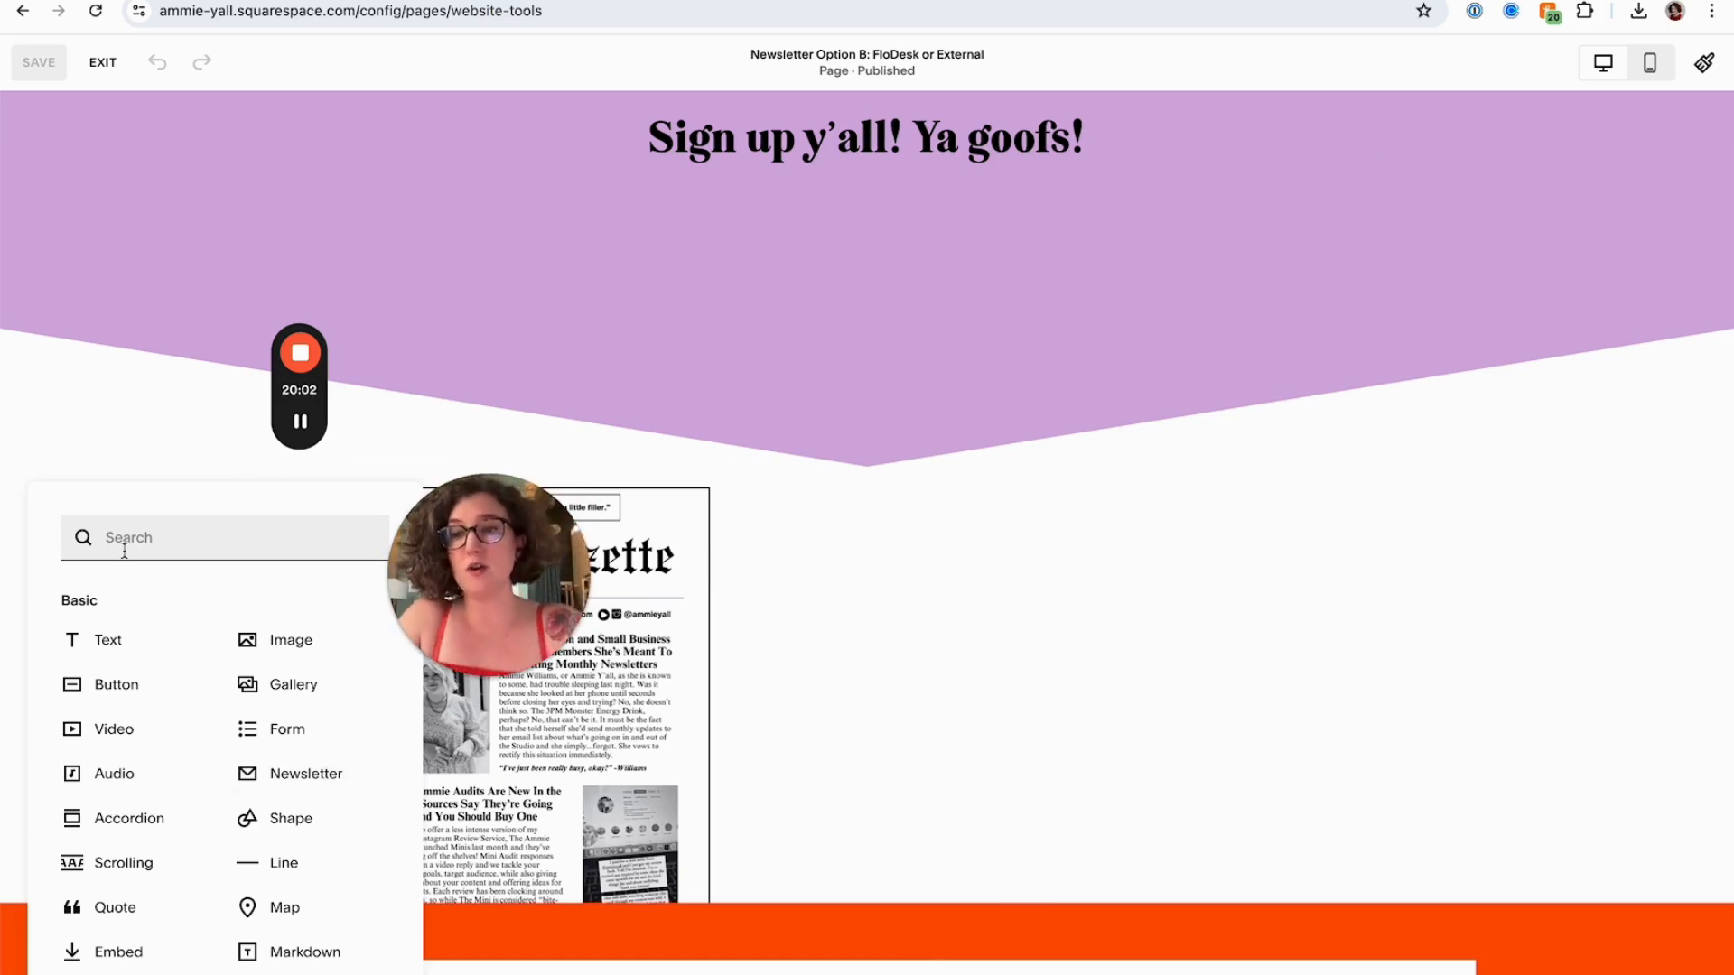
scroll(116, 858, down, 1)
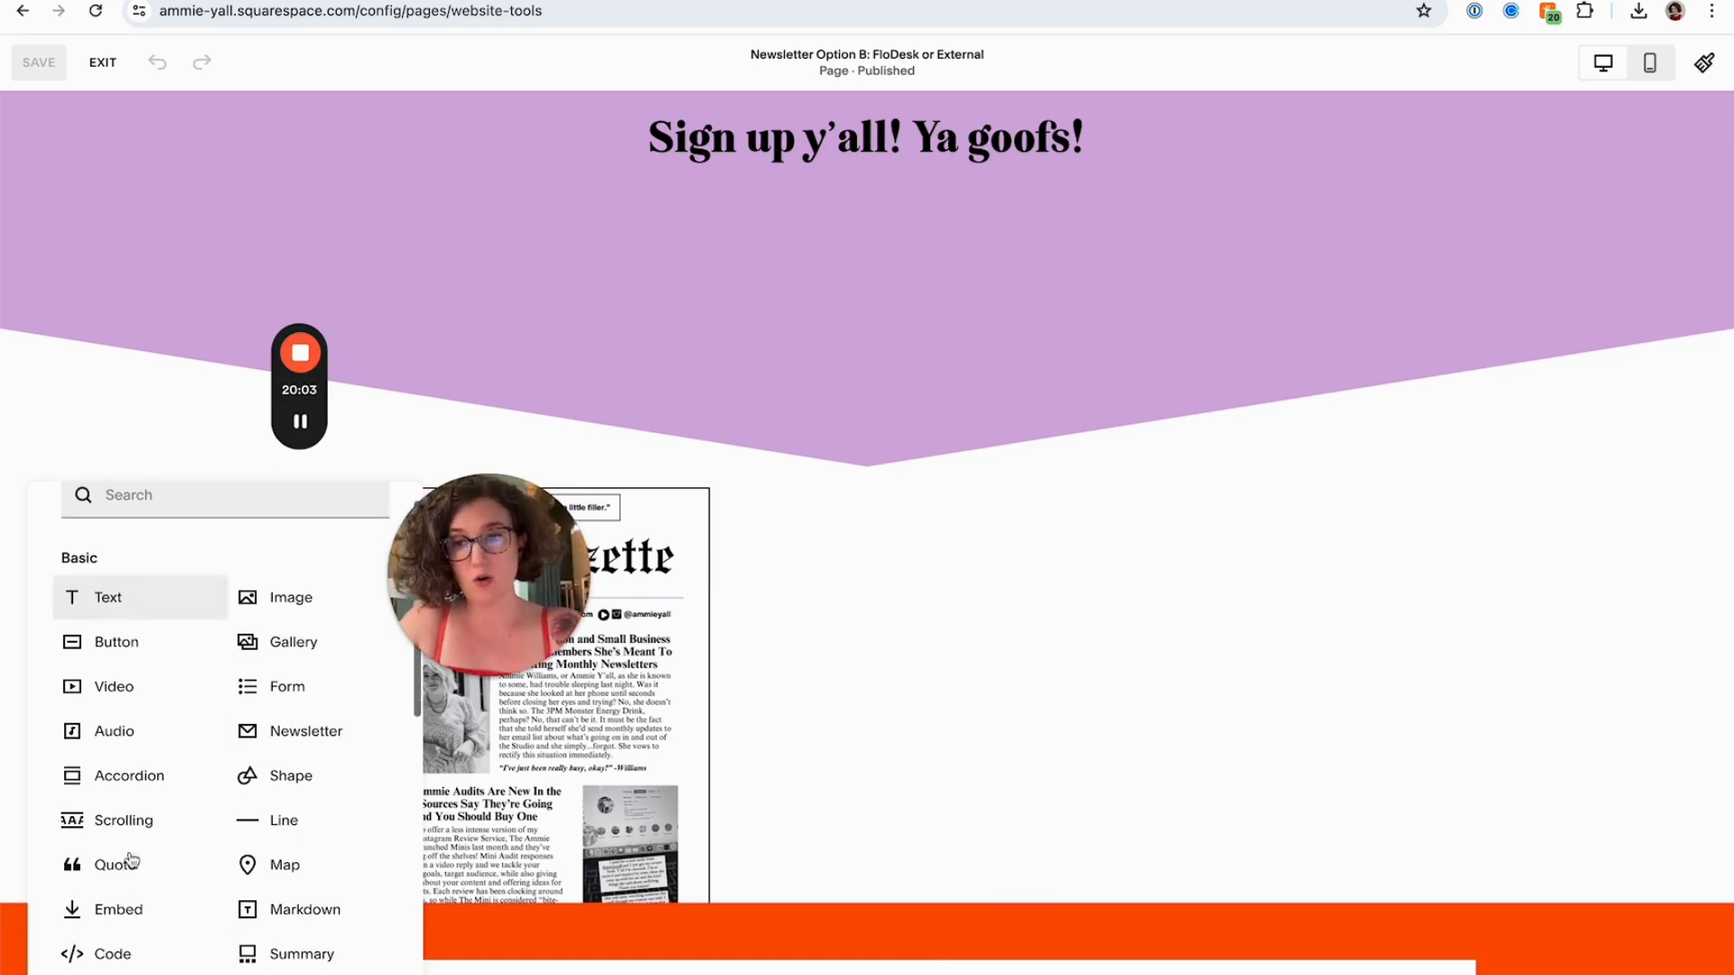
click(117, 956)
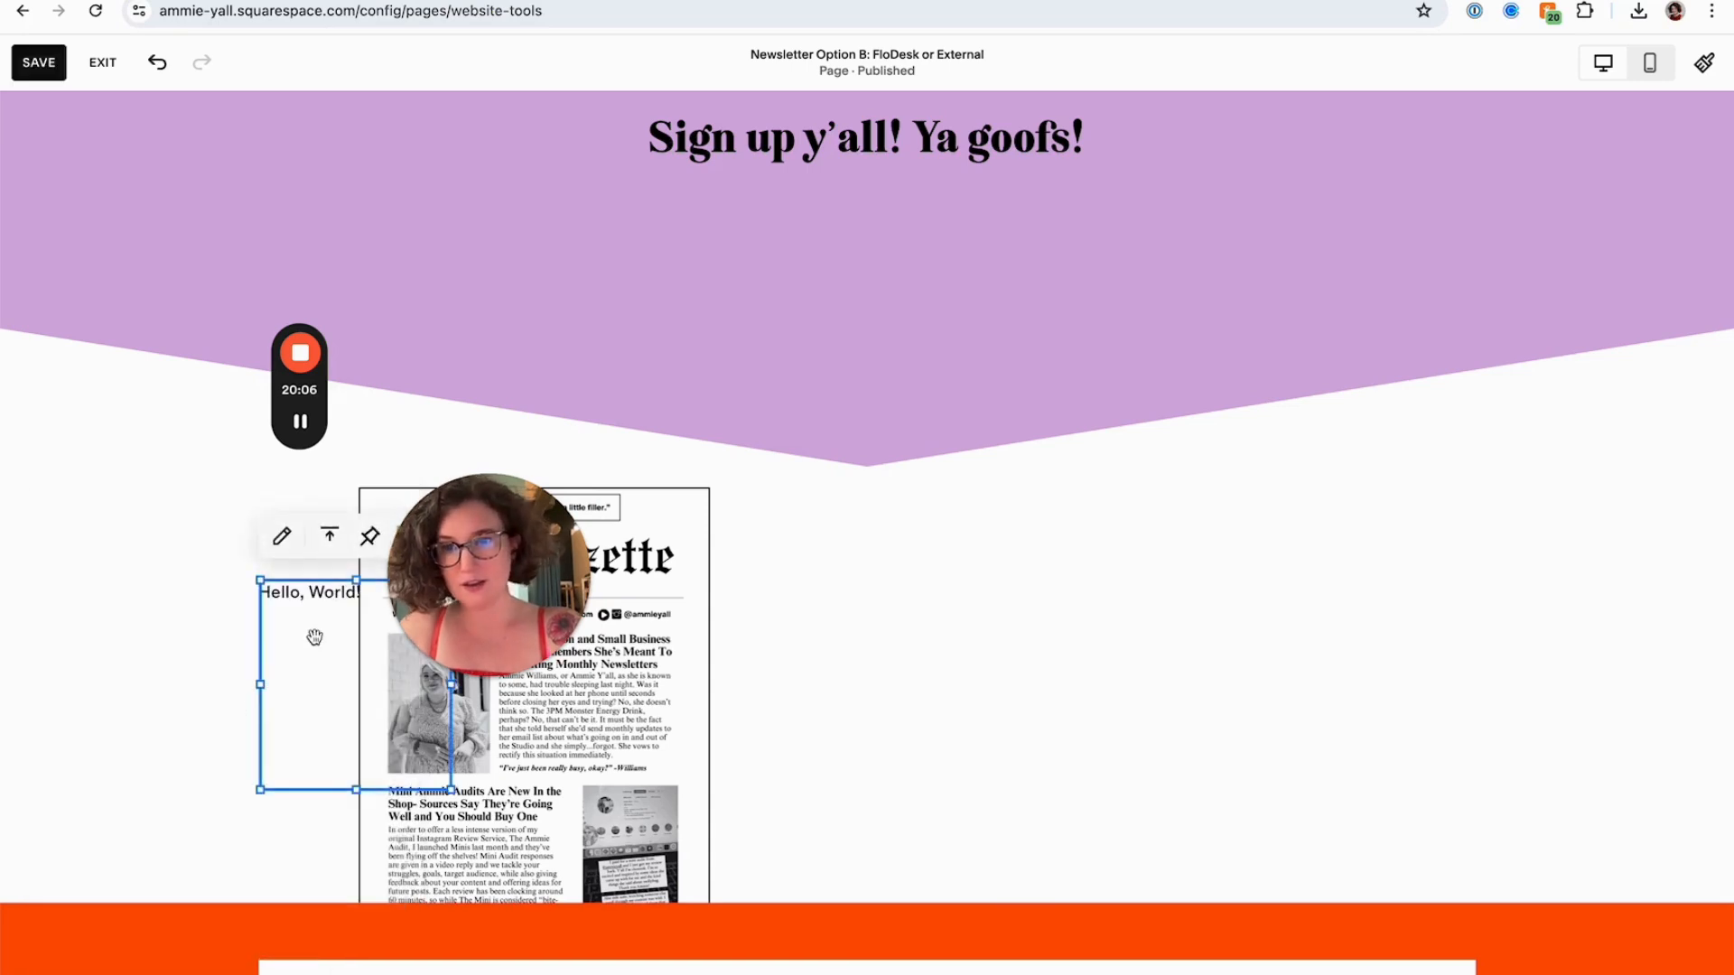
Move the code block beside the newsletter image and enlarge it to fill the right side of the section
drag(314, 638, 843, 573)
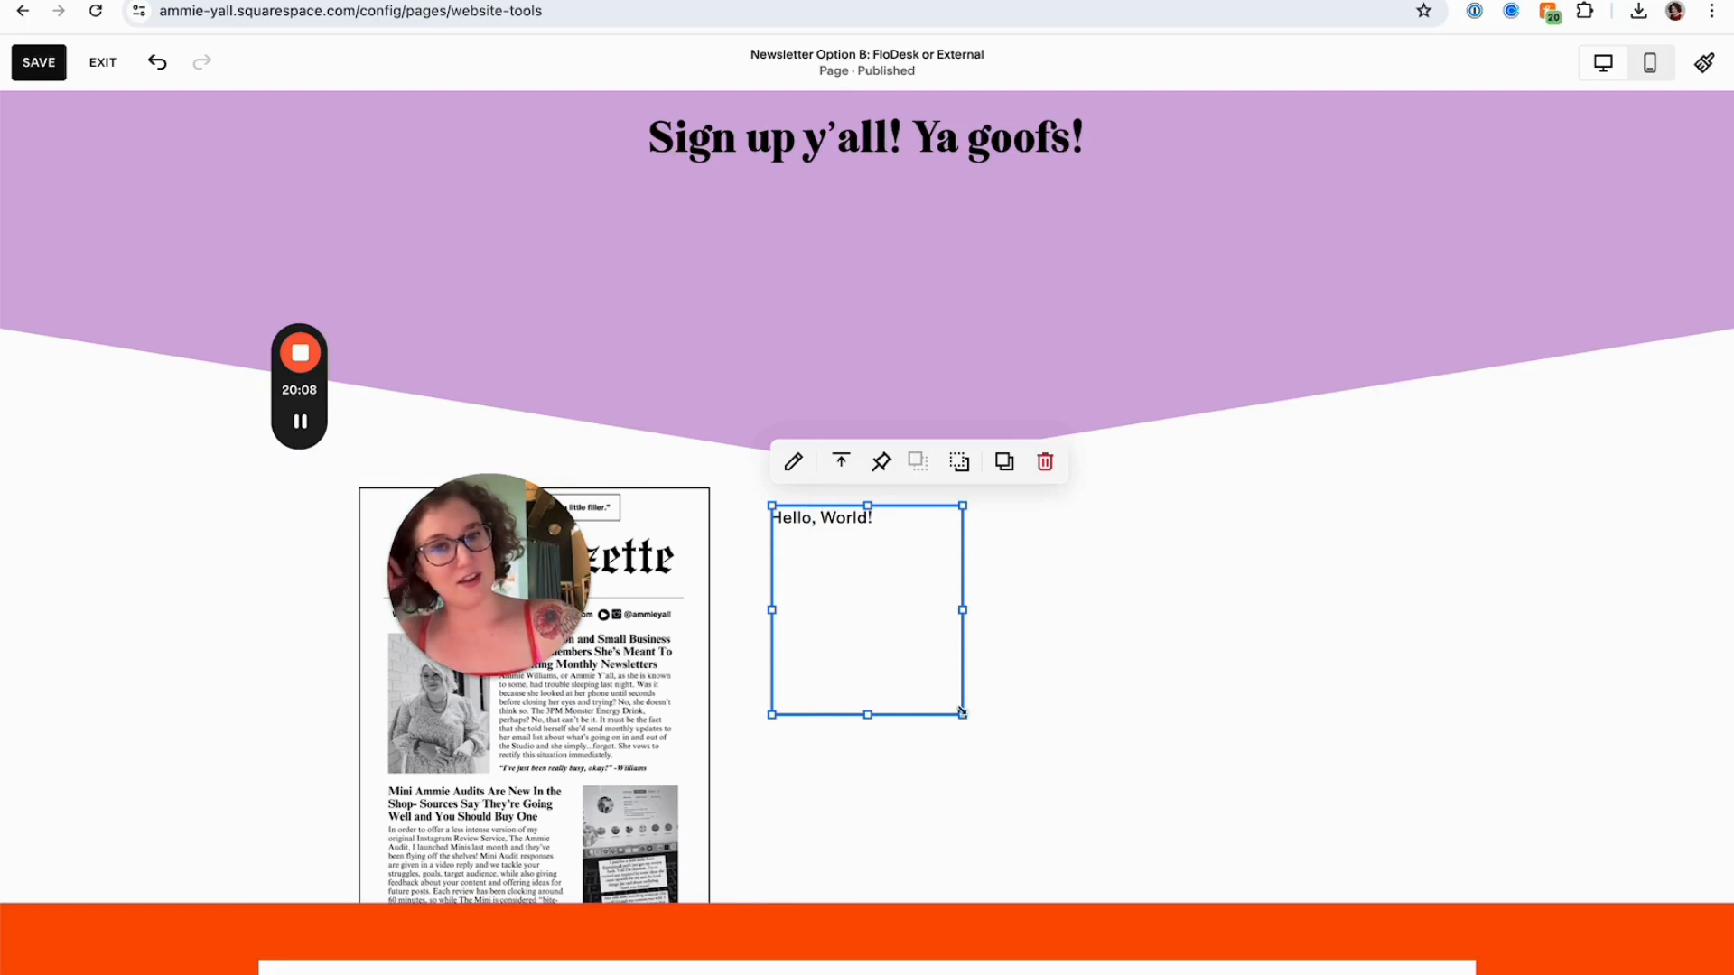
drag(963, 714, 1407, 844)
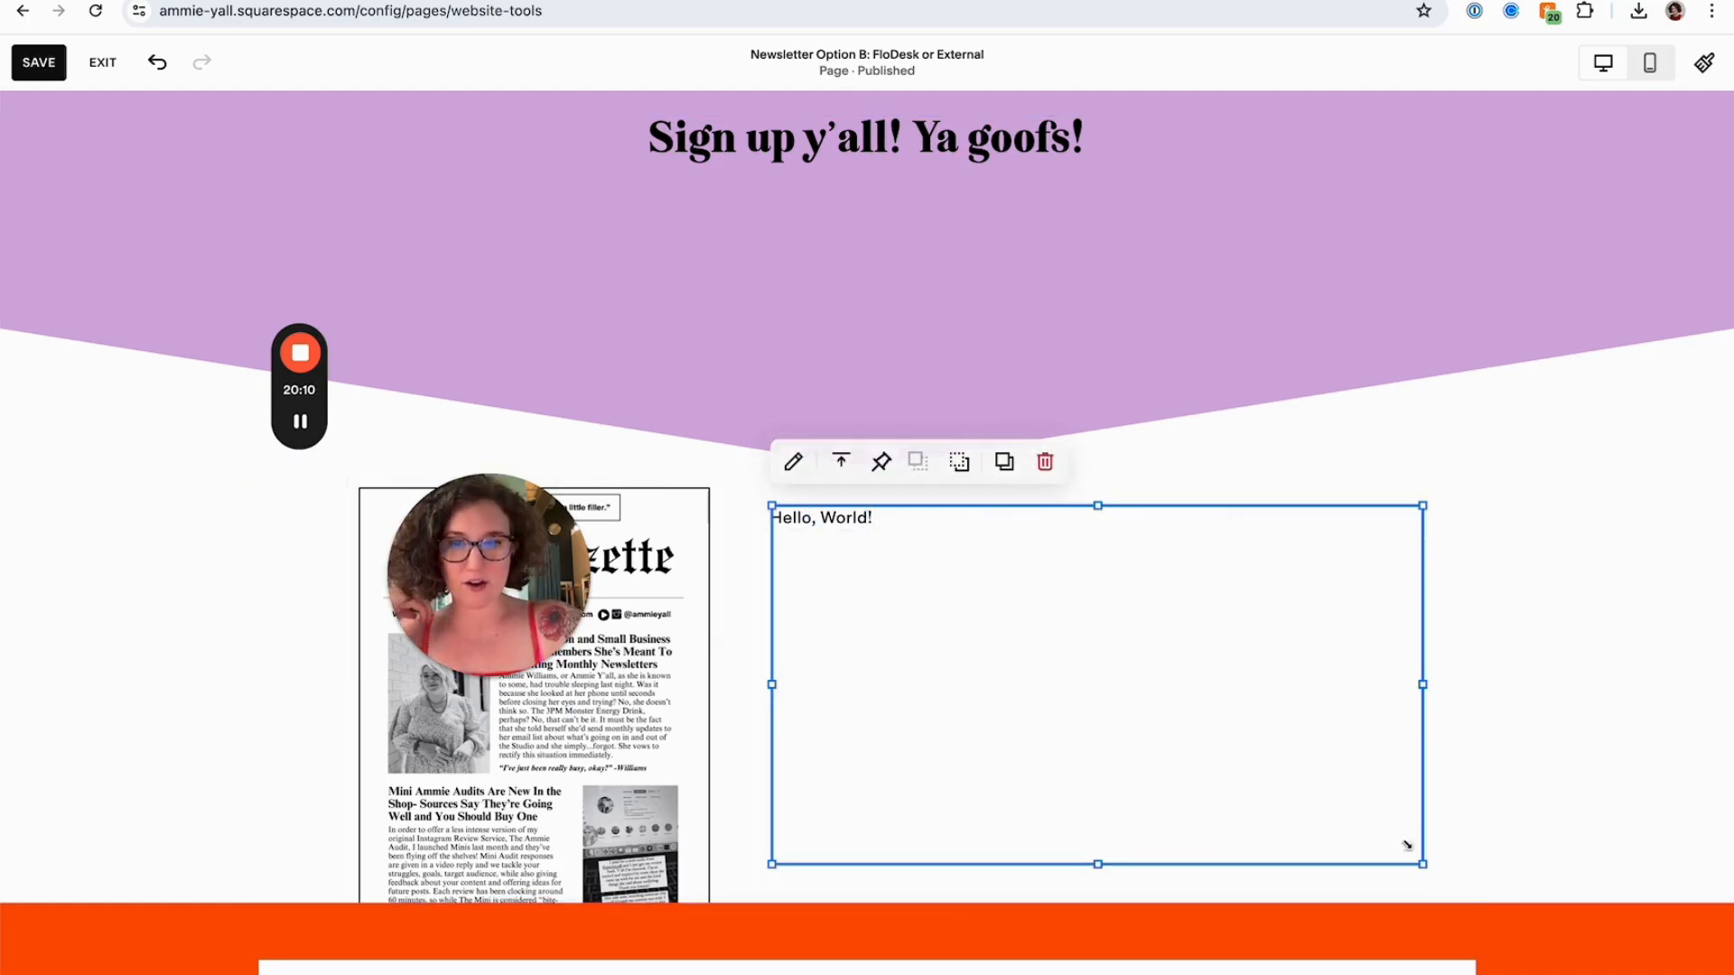
mouse_move(955, 626)
mouse_down()
mouse_move(1010, 720)
mouse_move(961, 624)
mouse_up()
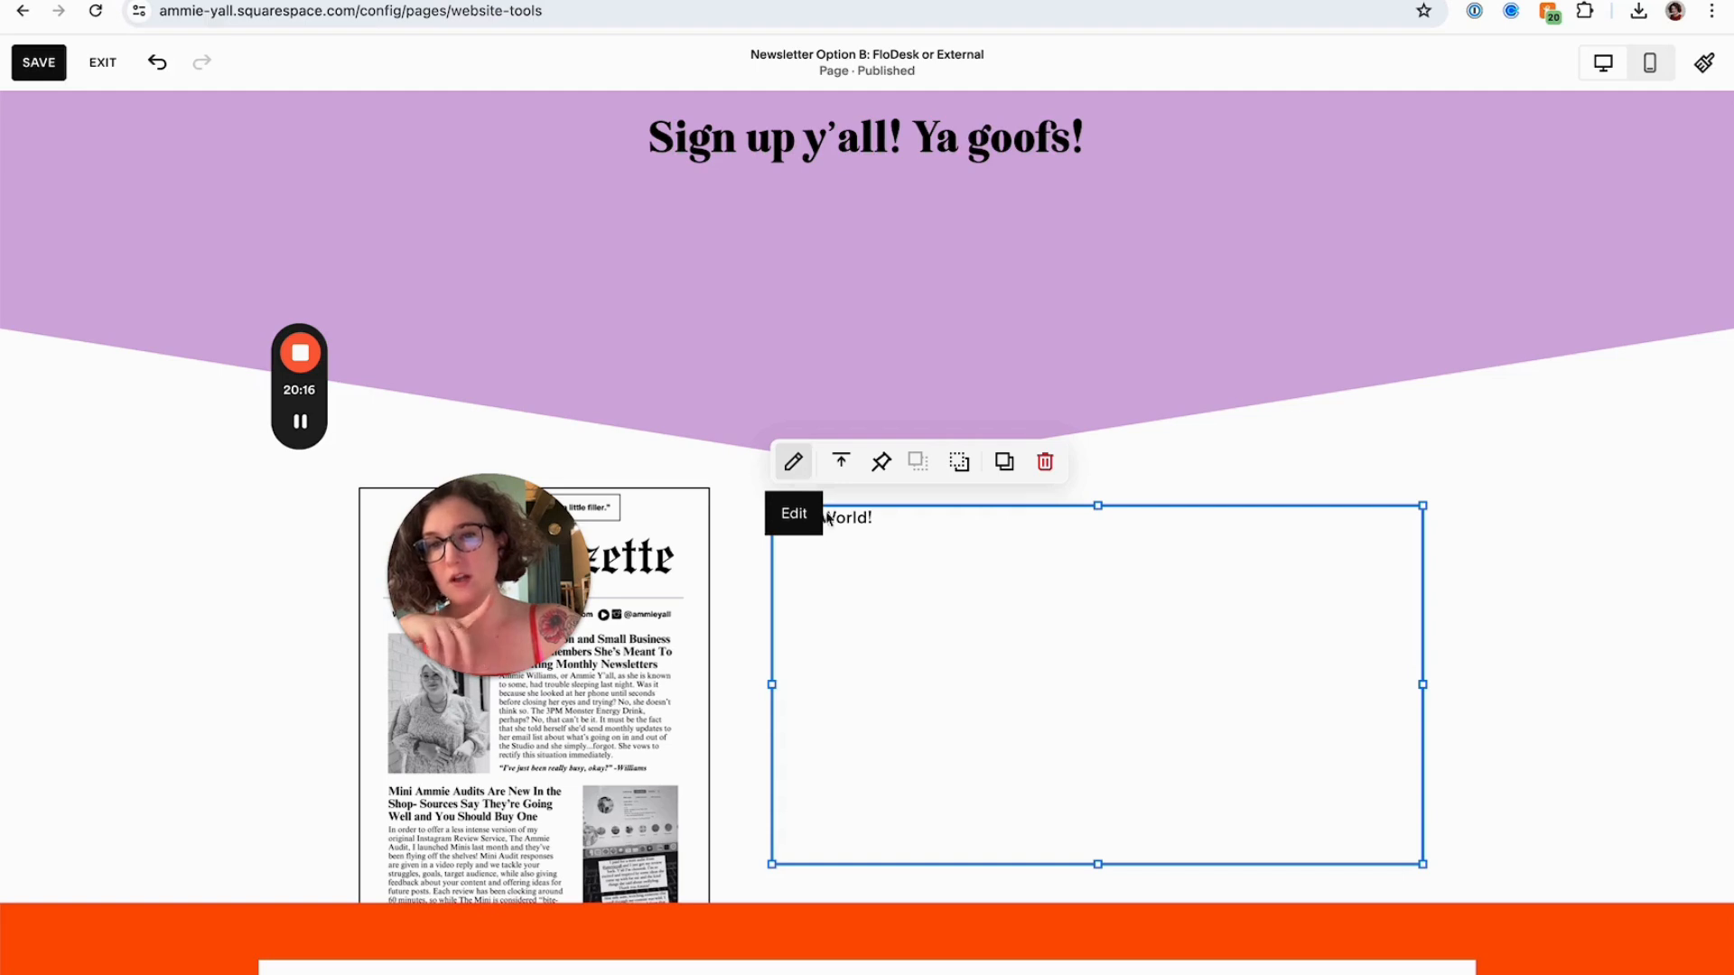
Replace the code block's placeholder content with the copied FloDesk inline embed code
double_click(861, 584)
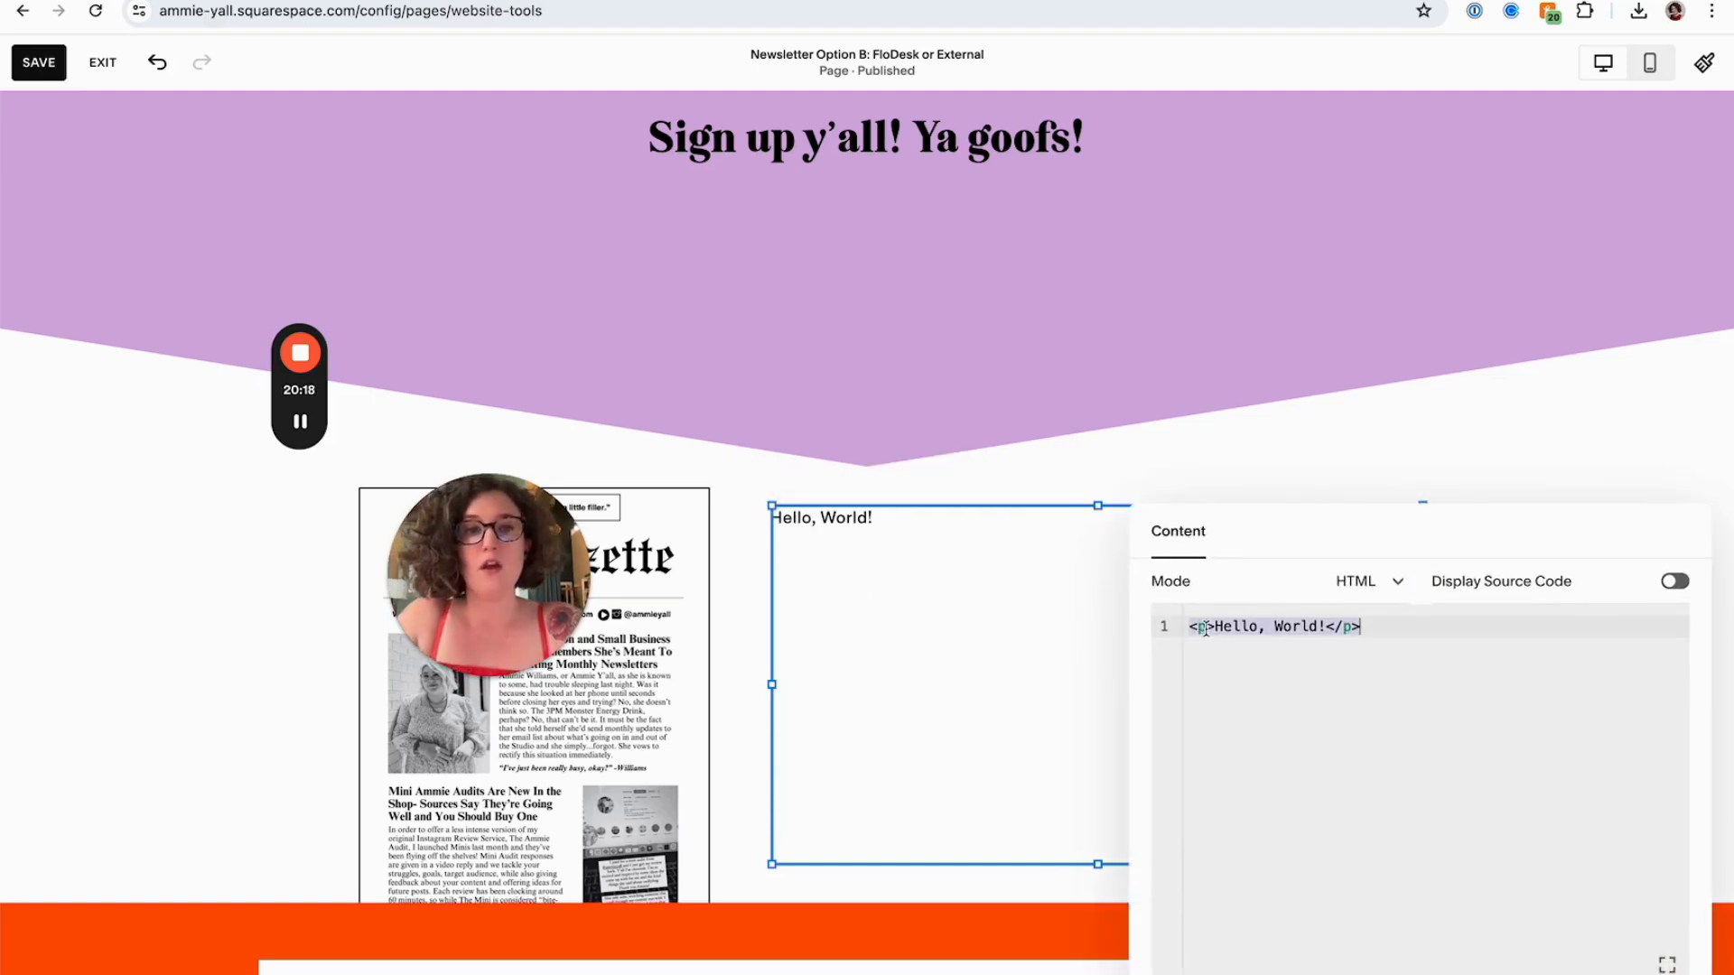
text(<div id="fd-form-6660e01b94bf6cf499a26b37"></div> <script>   window.fd('form', {     formId: '6660e01b94bf6cf499a26b37',     containerEl: '#fd-form-6660e01b94bf6cf499a26b37'   }); </script>)
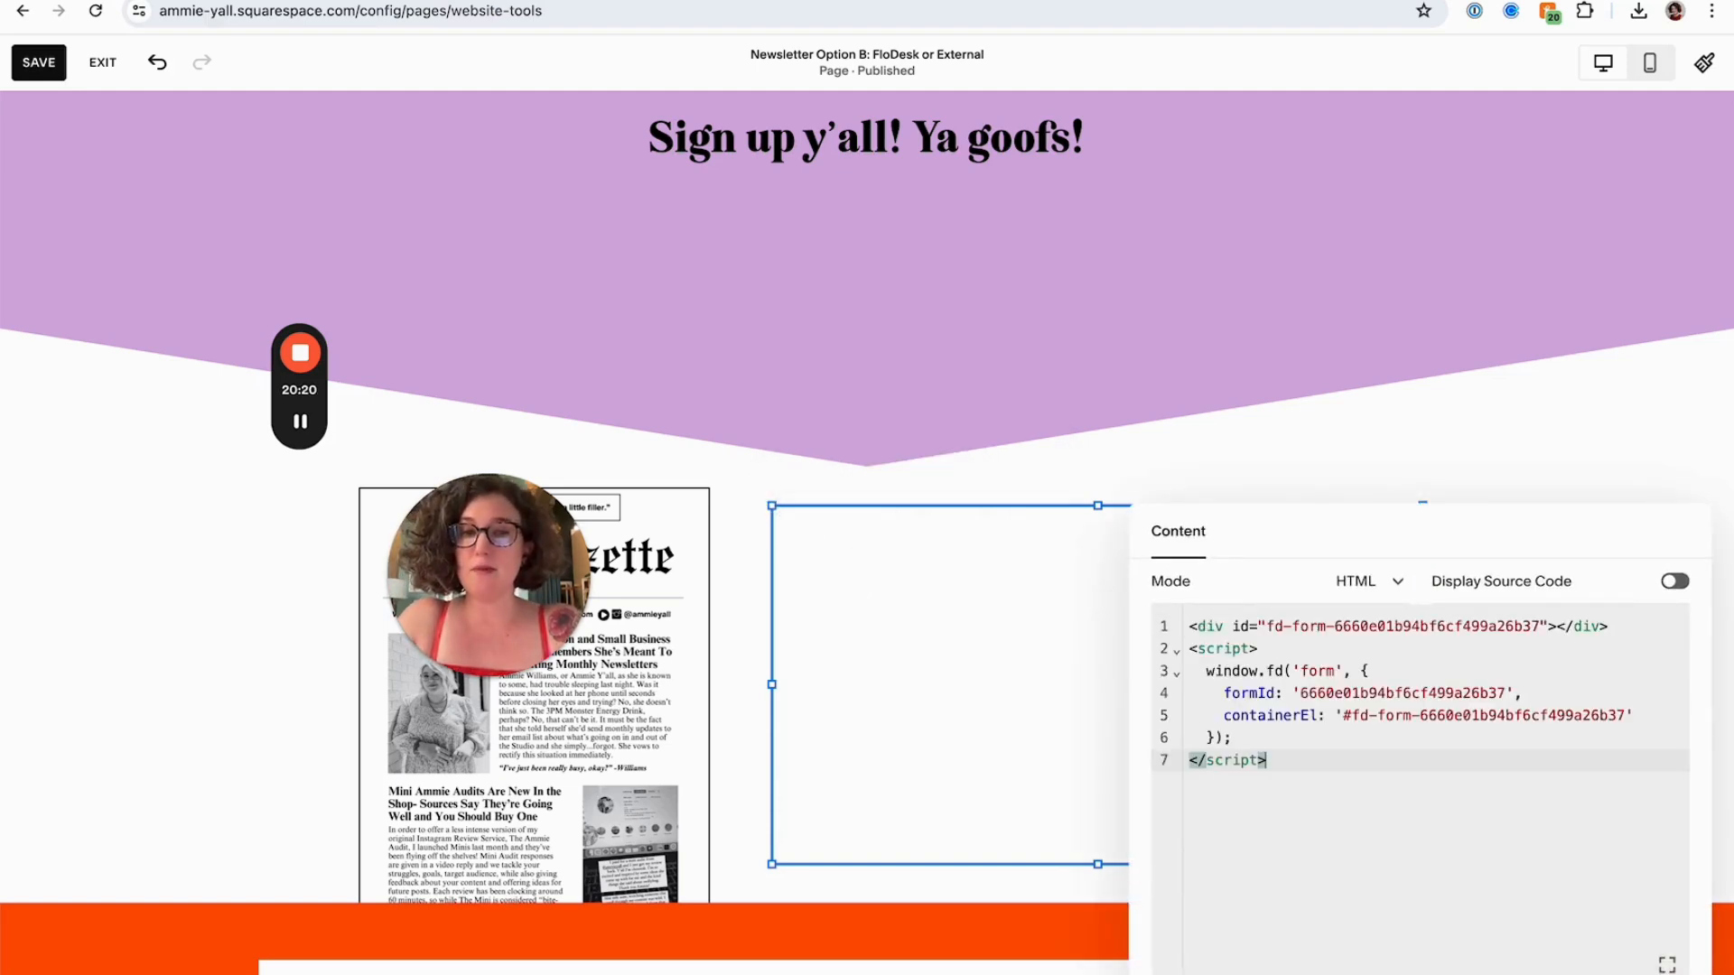
click(317, 666)
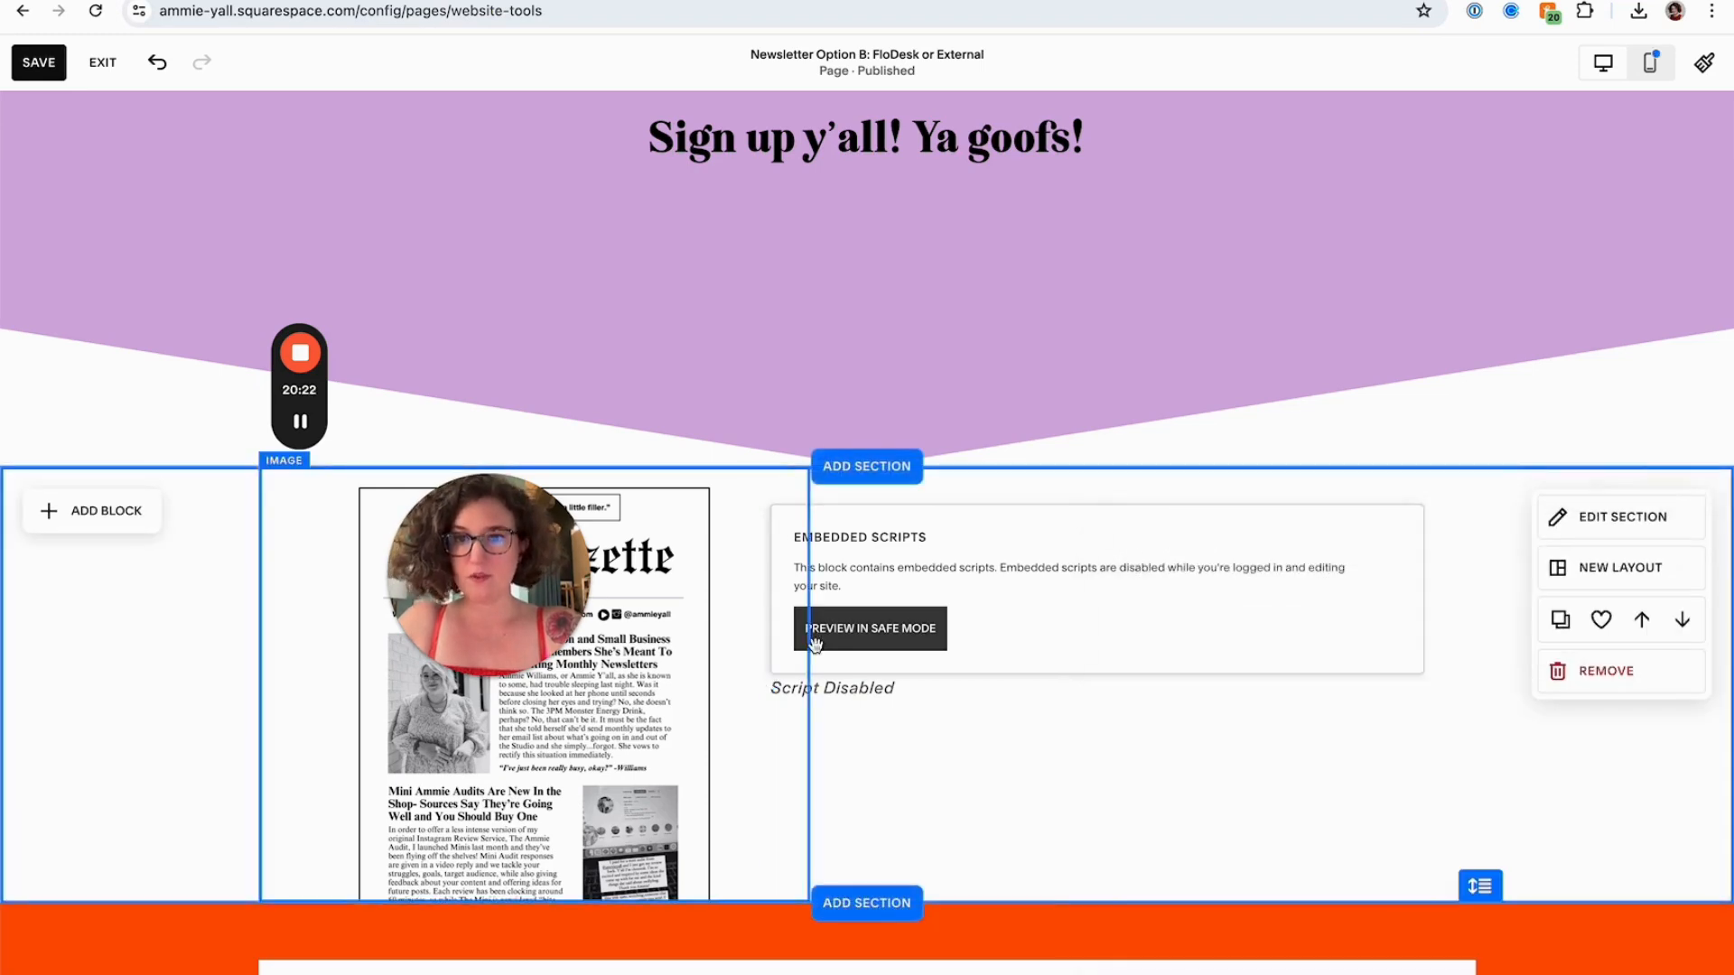
Save the page and exit editing
drag(570, 596, 1237, 578)
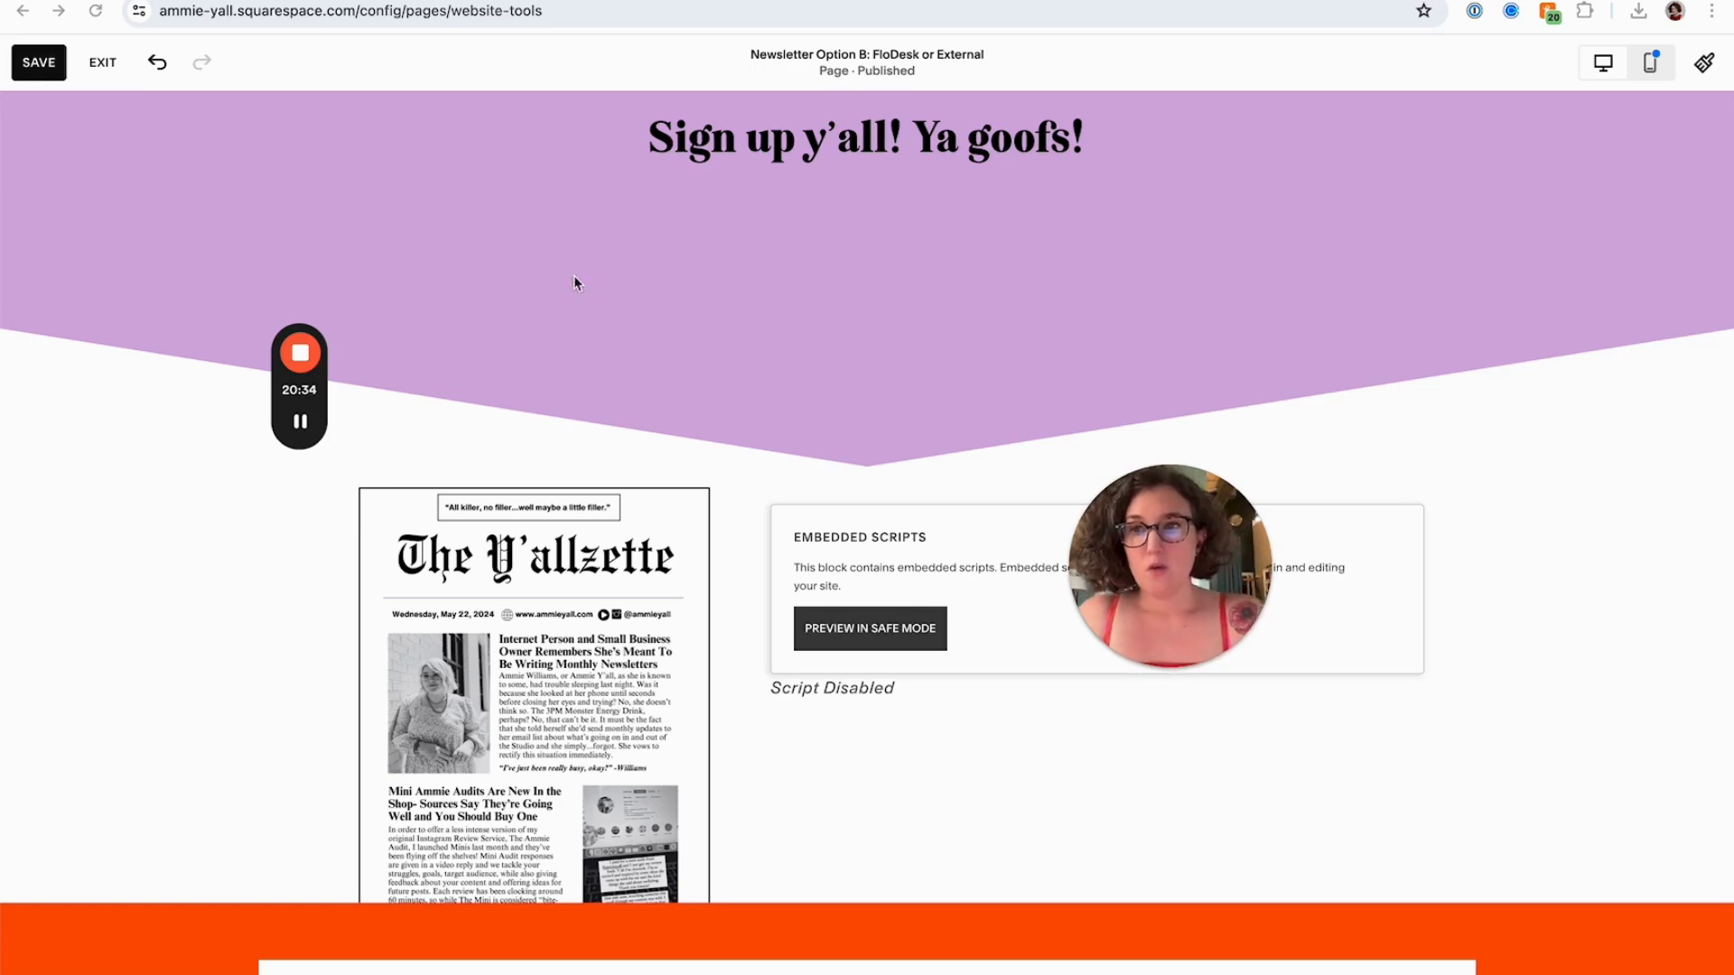
click(39, 62)
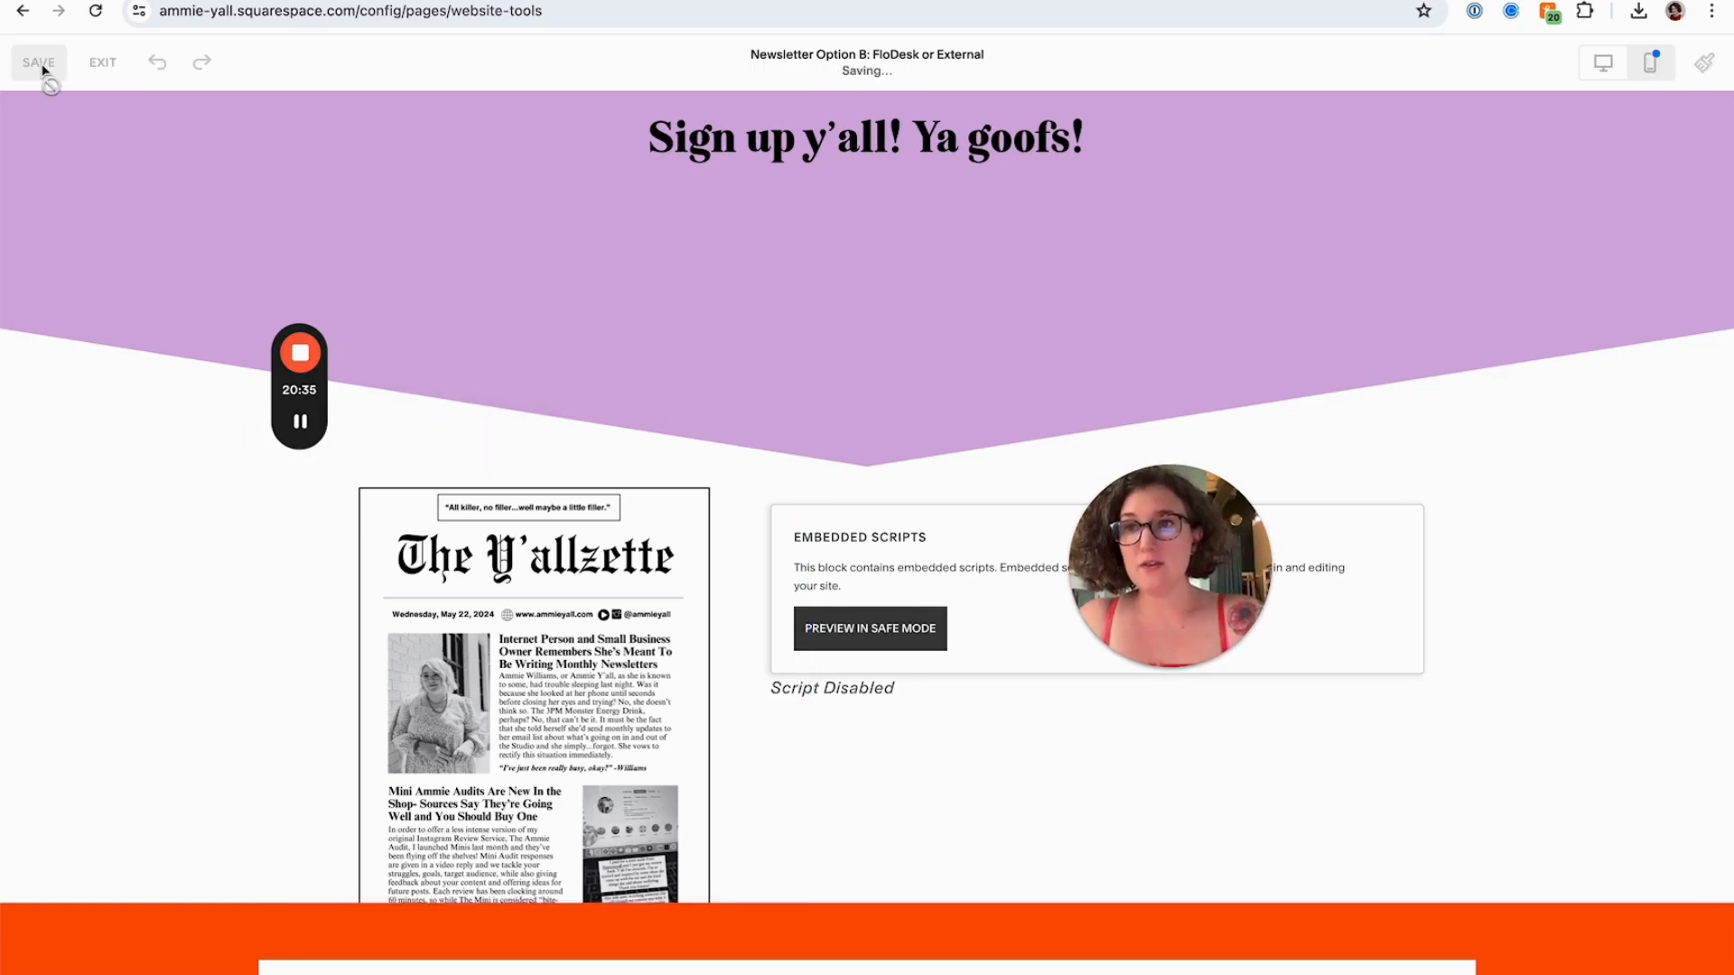
click(121, 74)
Preview the page with the embedded FloDesk form, then switch the preview to mobile view
scroll(925, 541, down, 4)
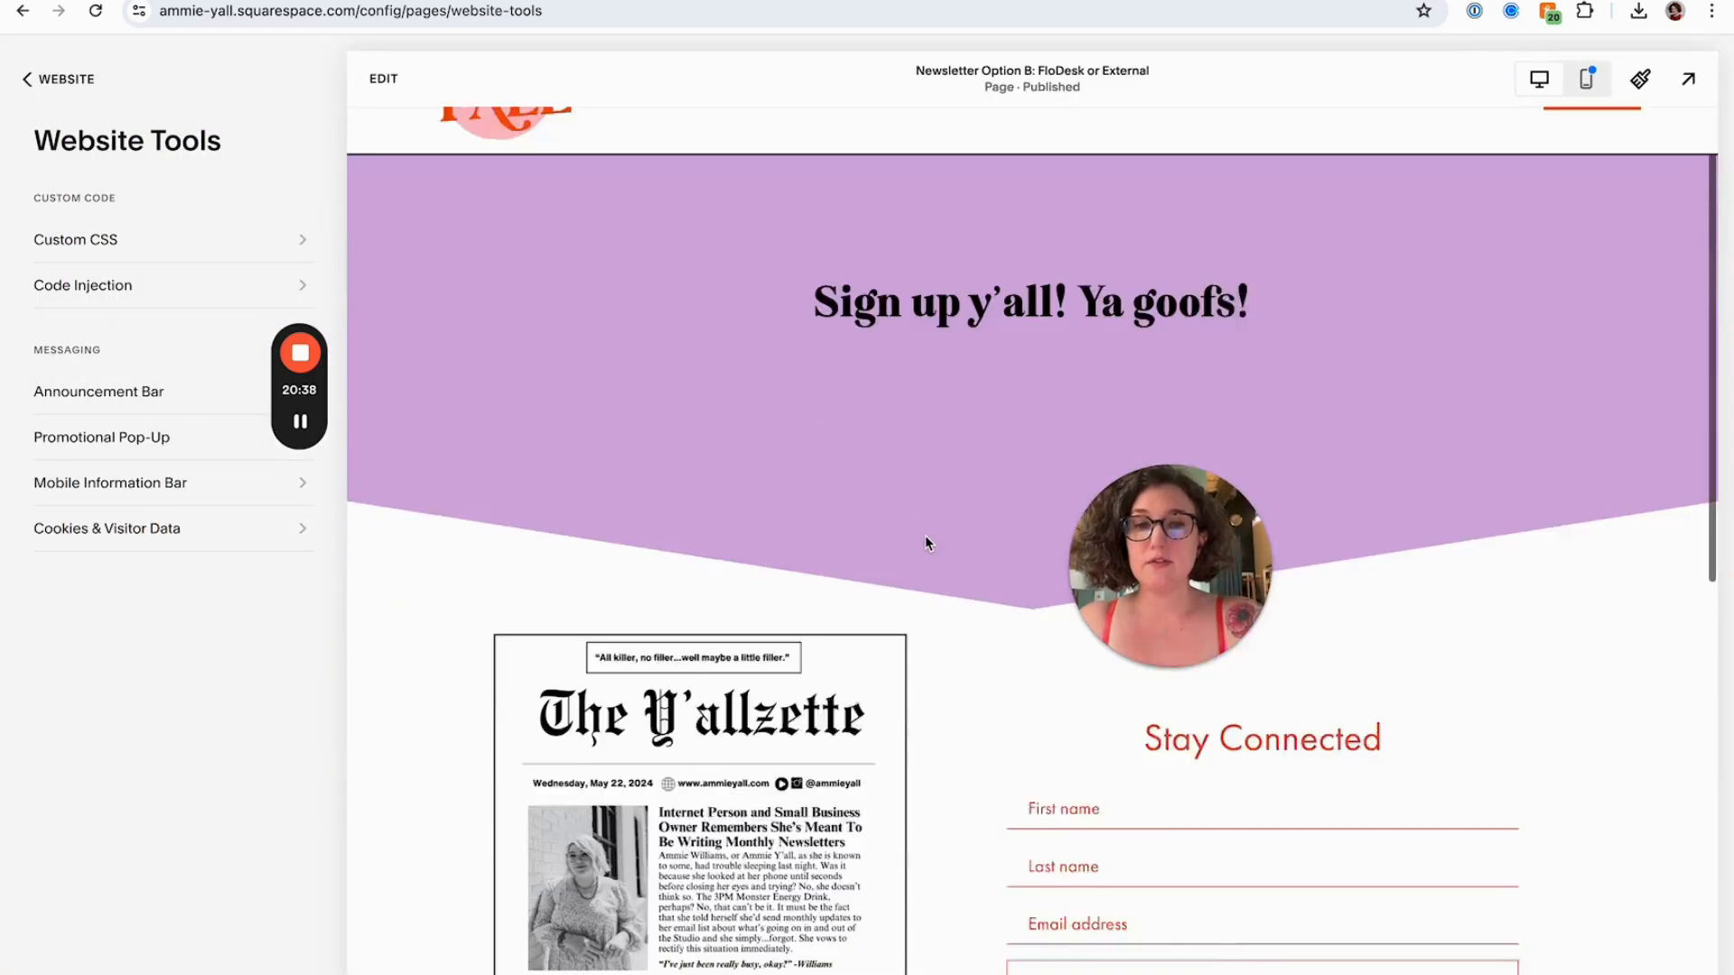
drag(1135, 553, 1459, 494)
scroll(1055, 524, up, 3)
scroll(1055, 523, up, 1)
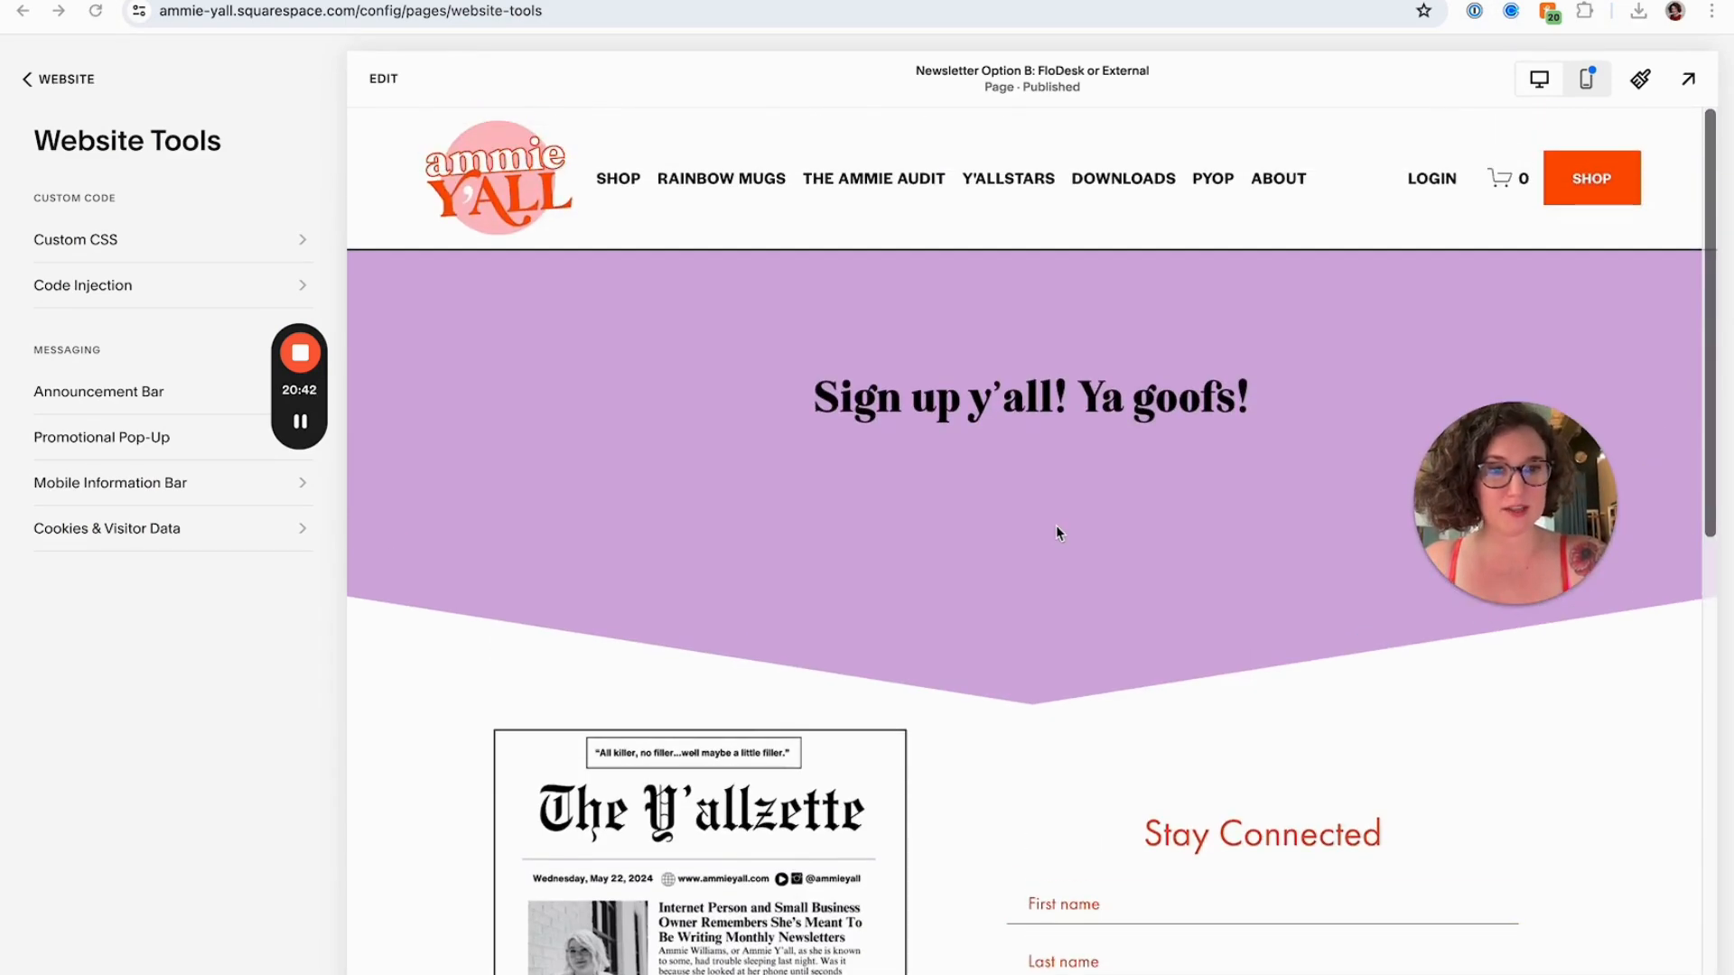
scroll(1055, 524, down, 5)
scroll(1054, 524, up, 5)
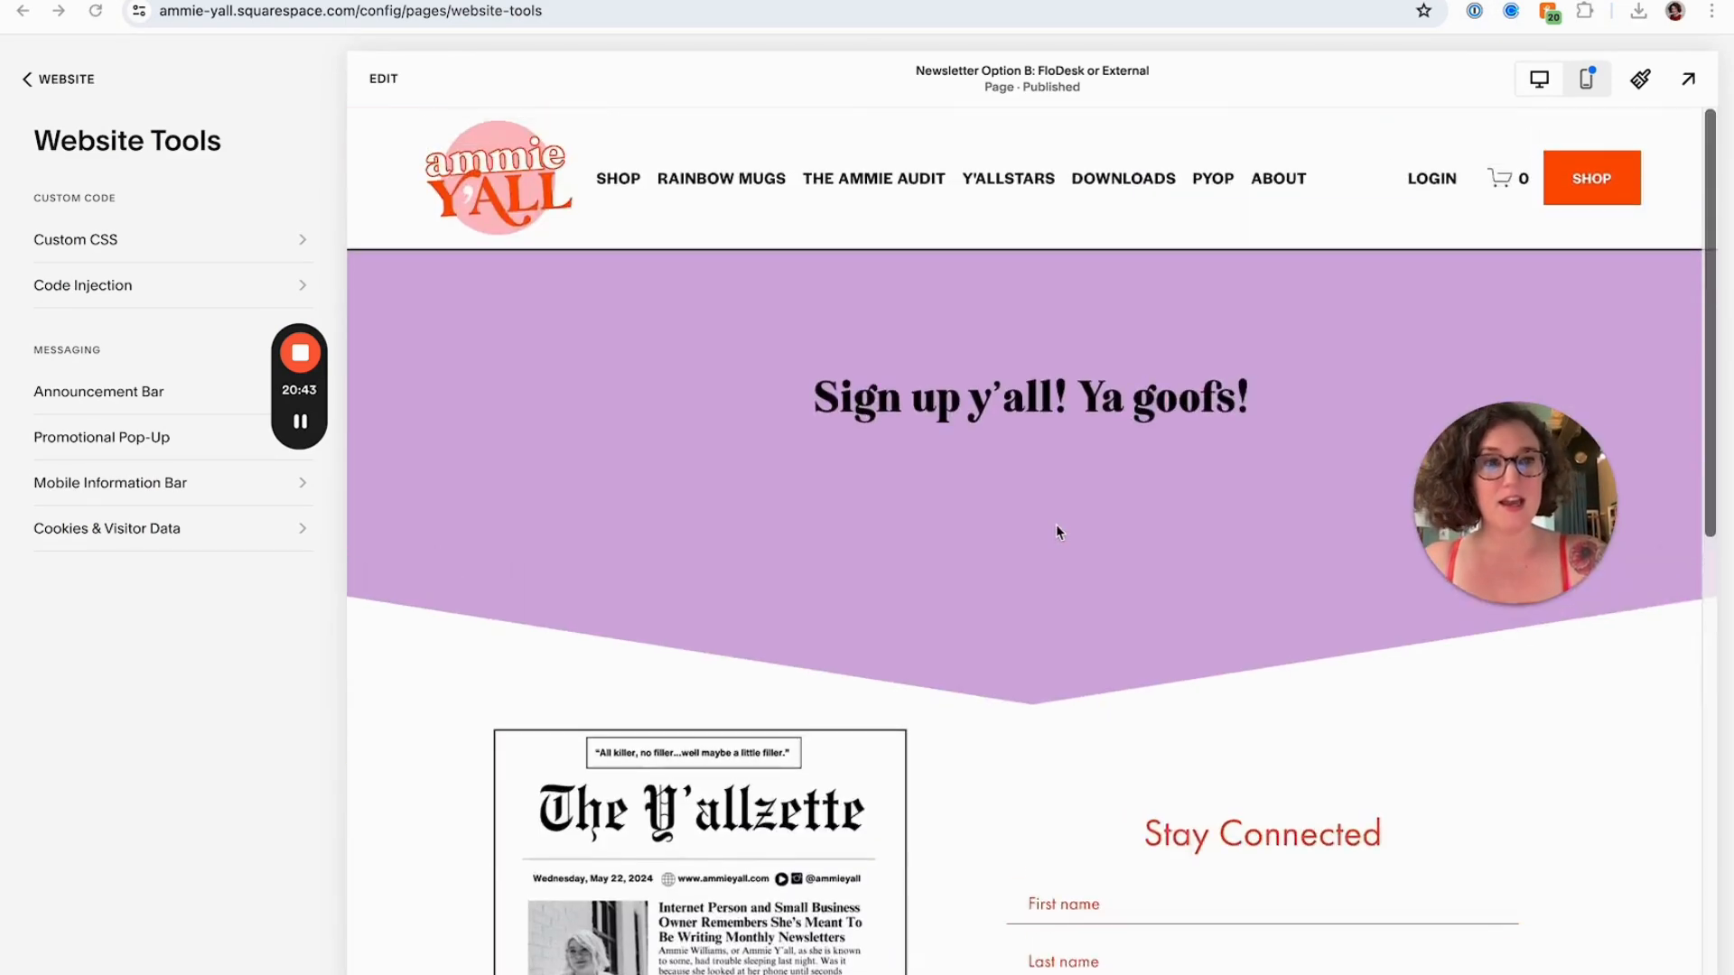
click(1587, 81)
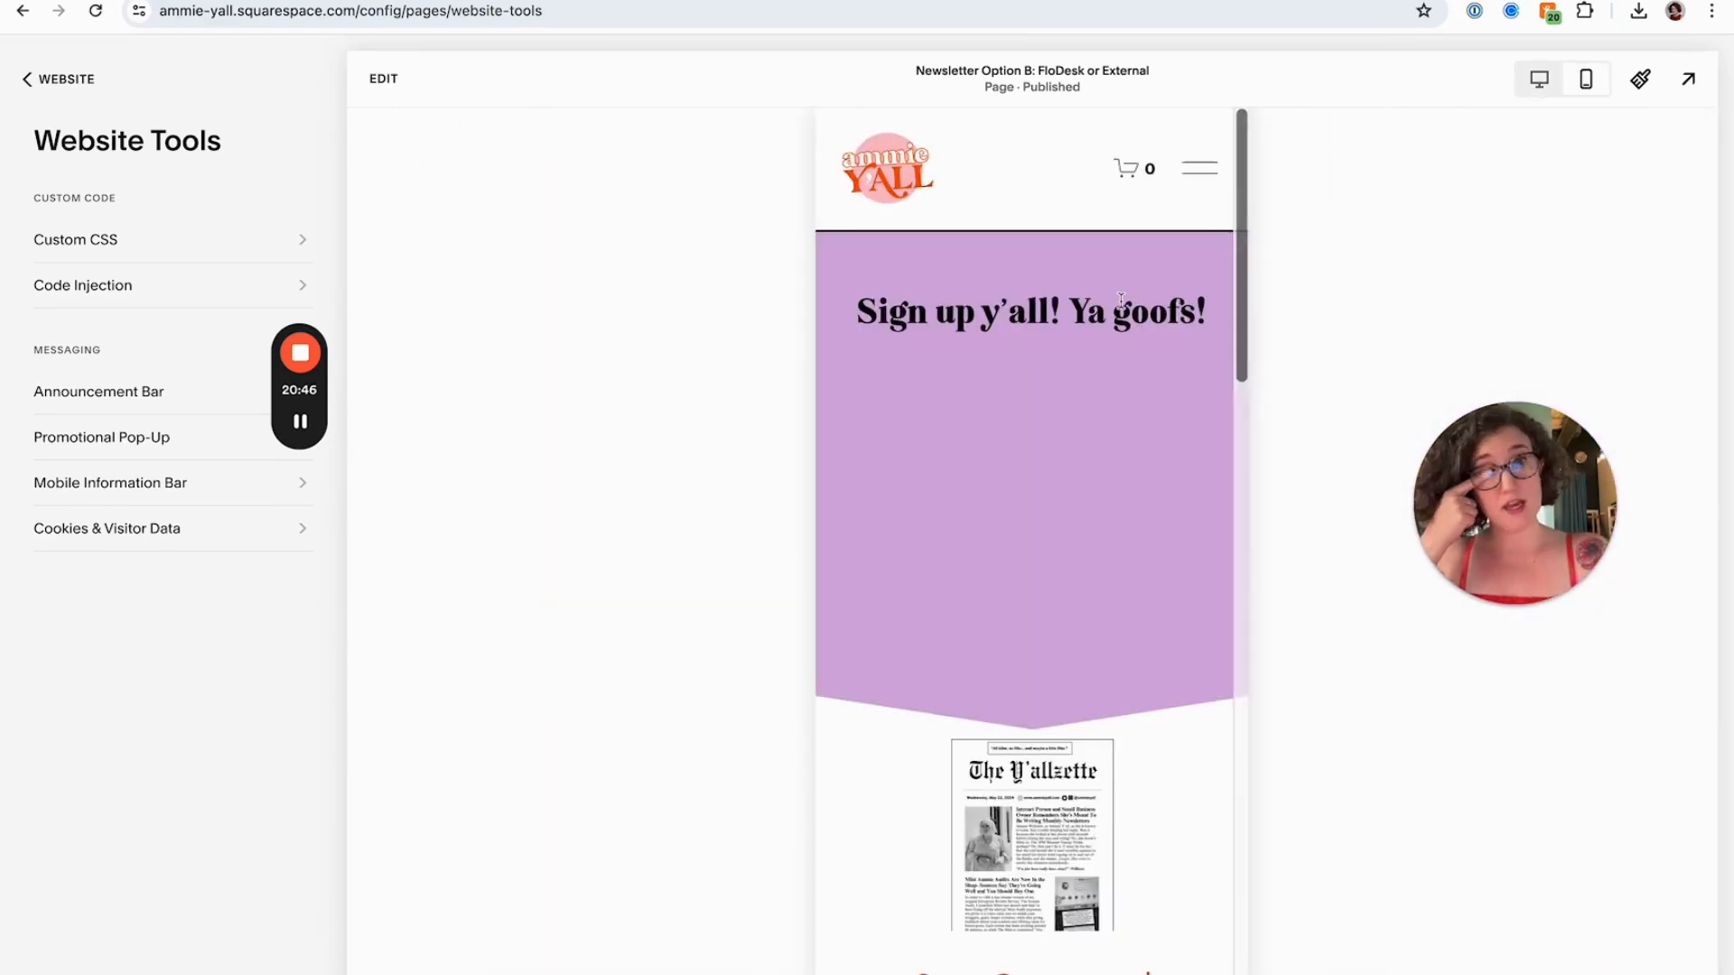
Edit the mobile layout and set the heading section's height to small
click(383, 80)
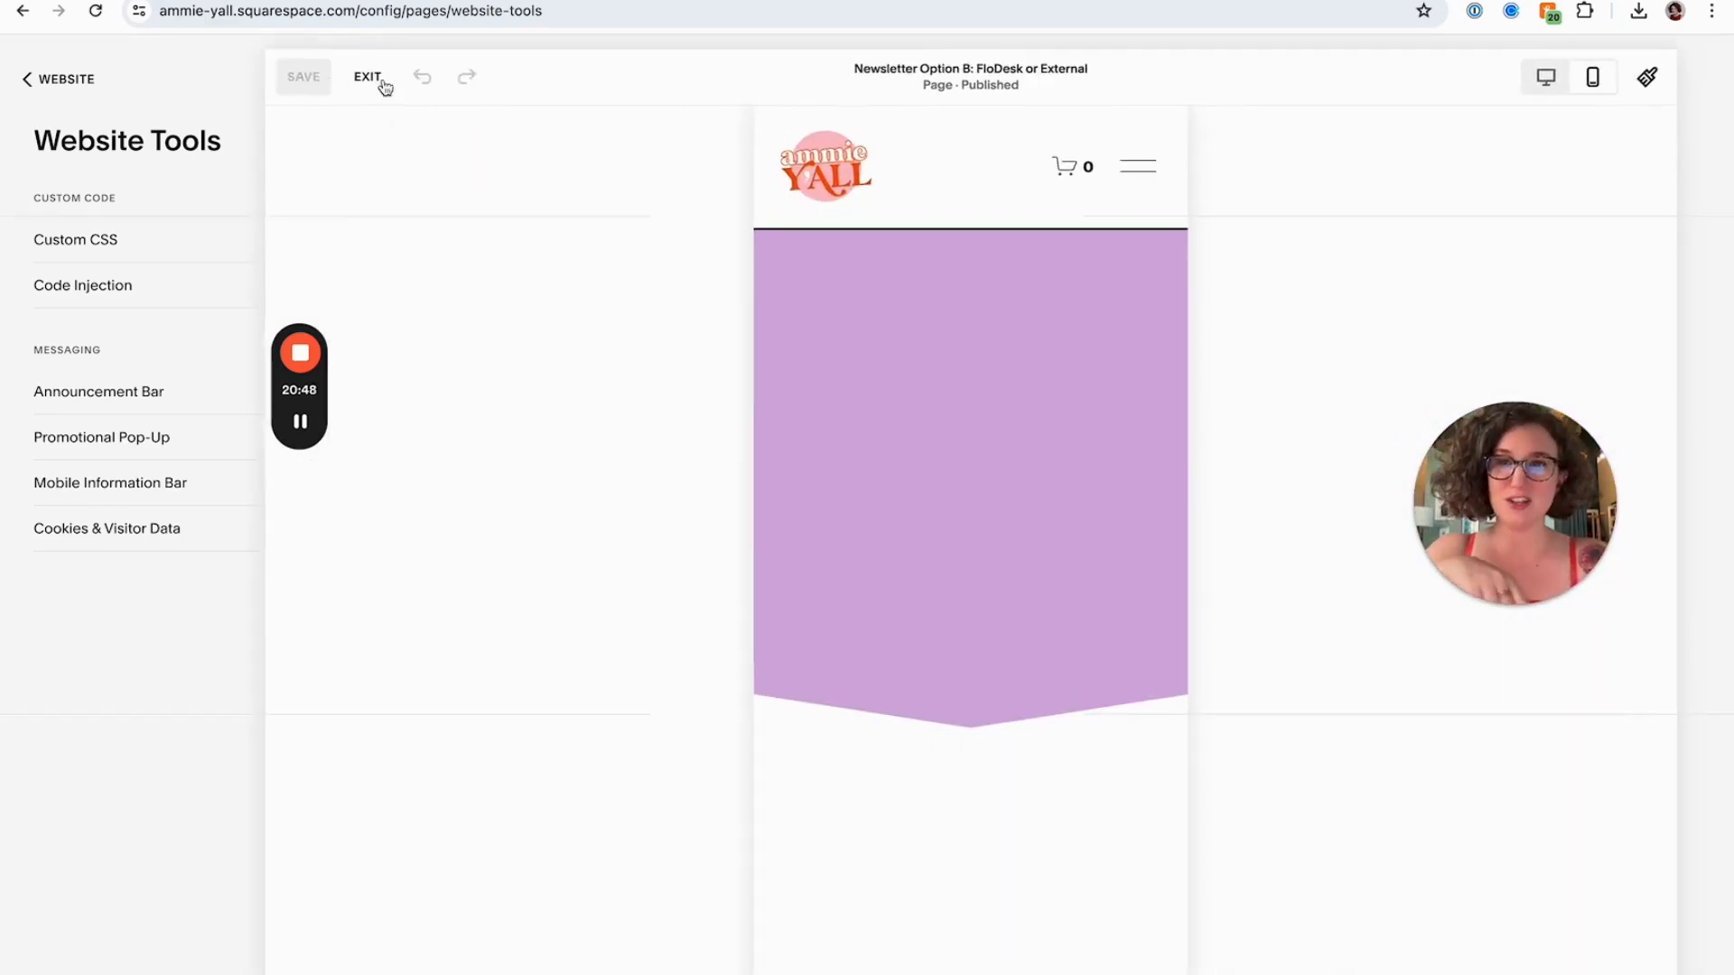
click(913, 515)
drag(866, 584, 866, 380)
drag(1016, 619, 1016, 288)
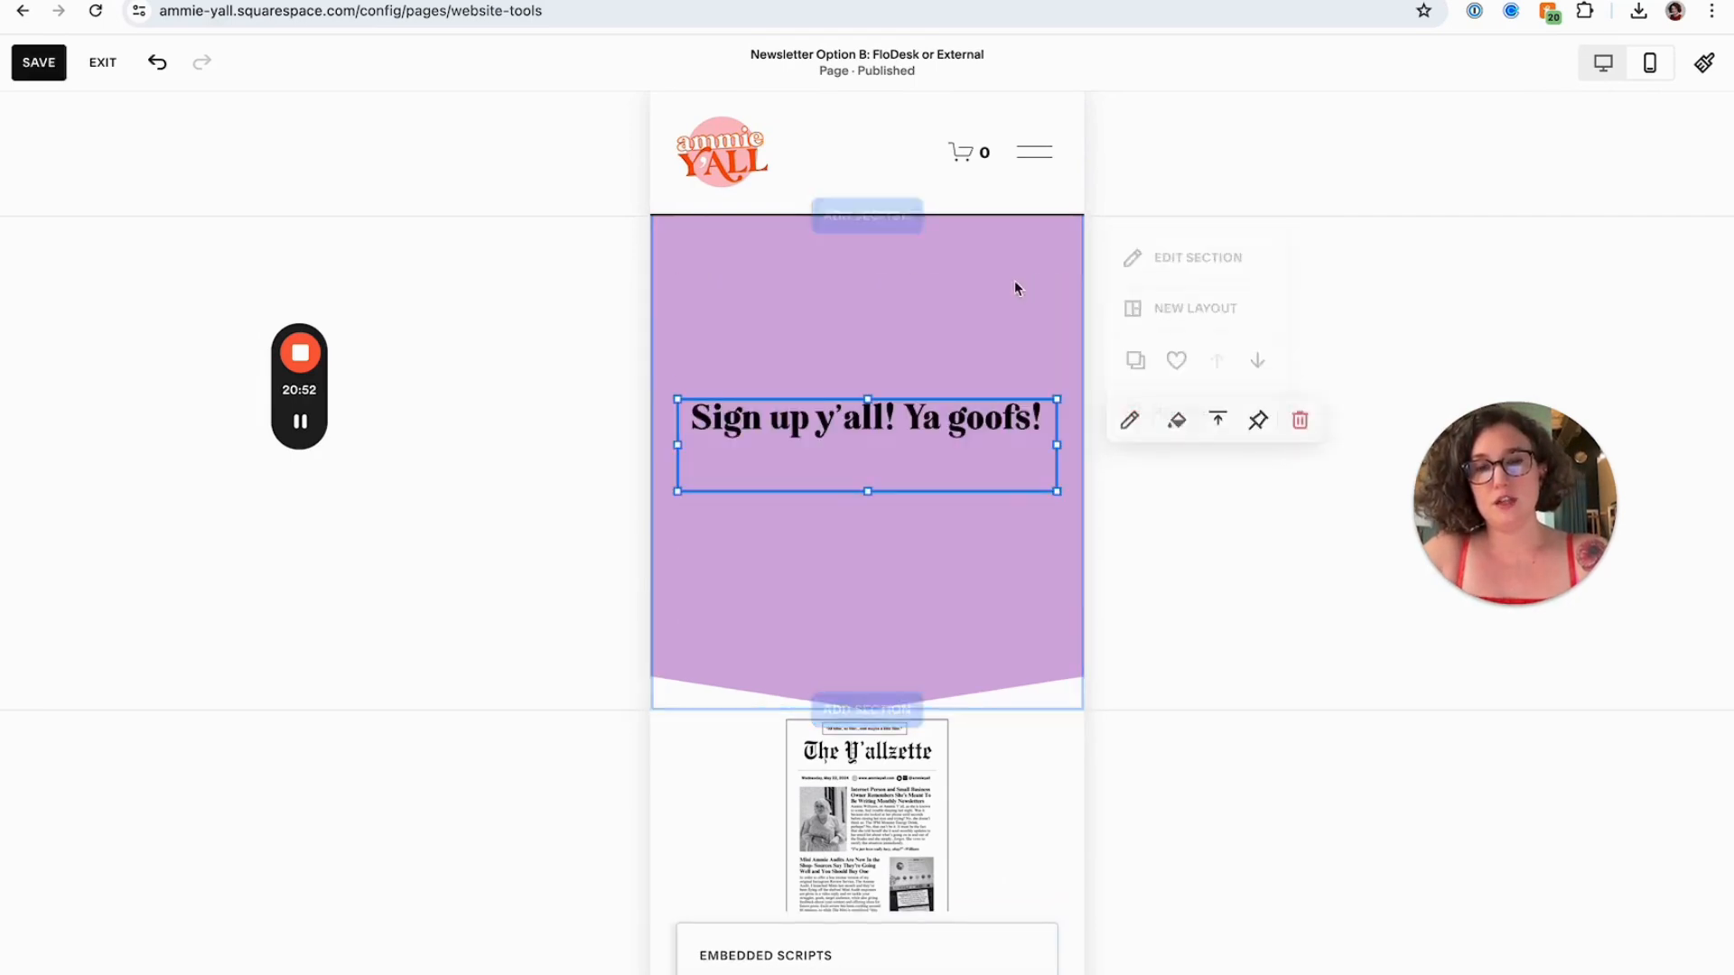
click(967, 572)
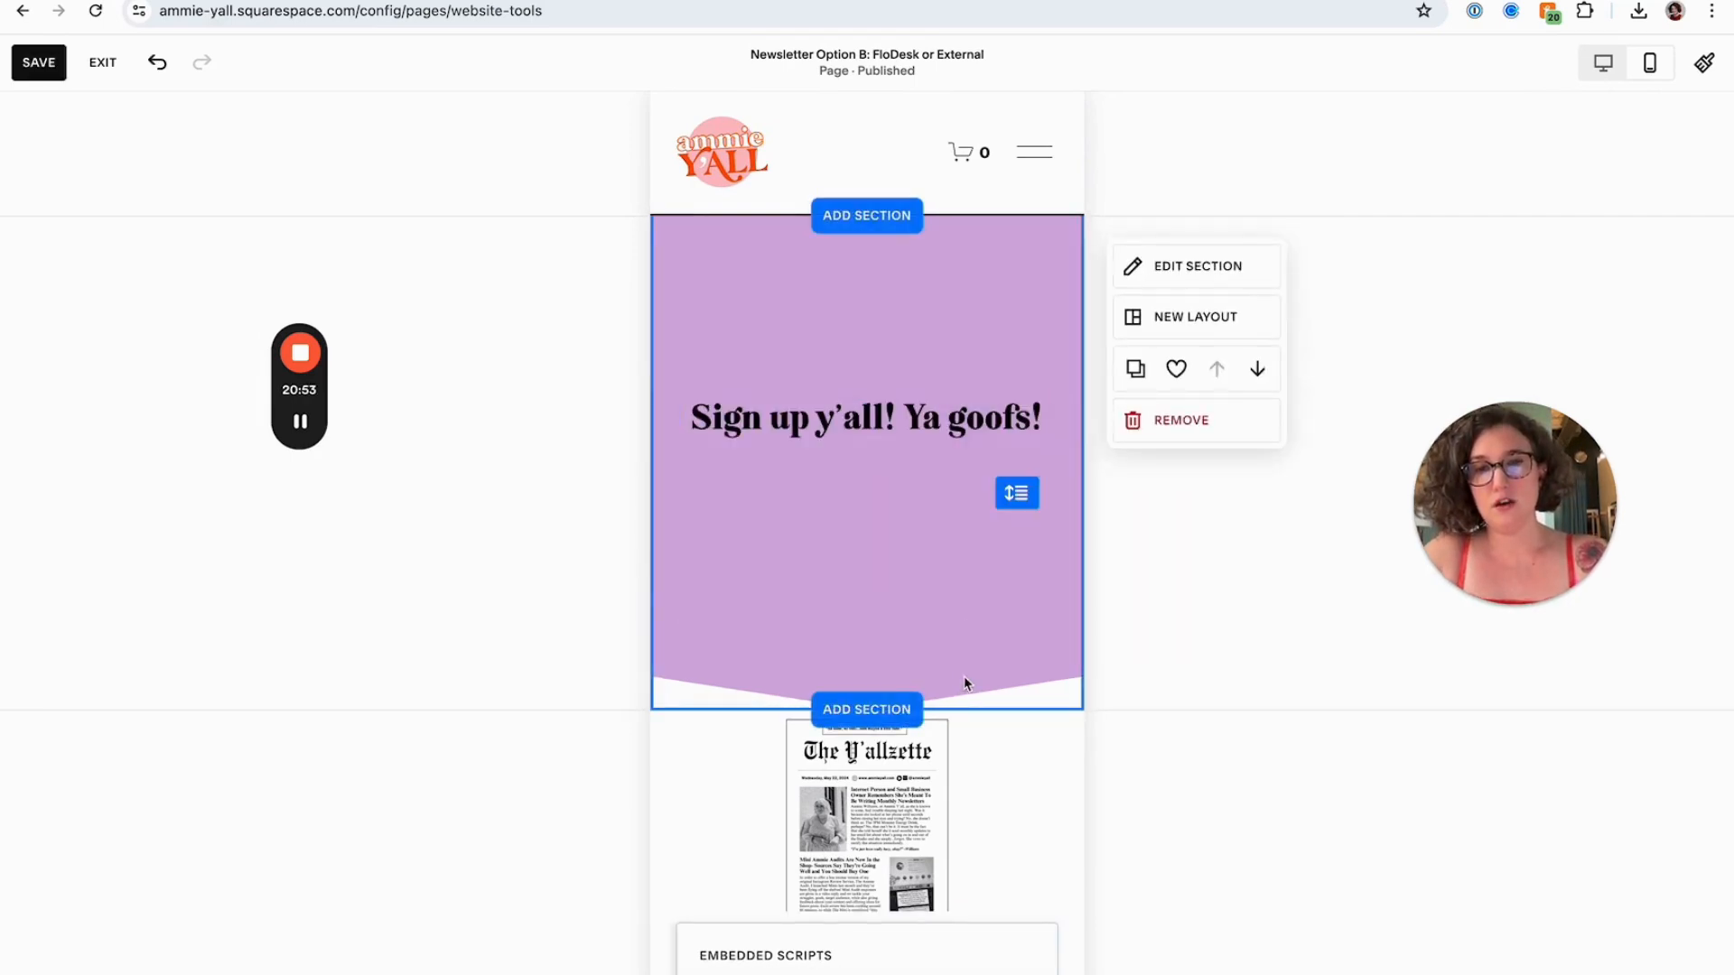
click(1150, 287)
click(1490, 704)
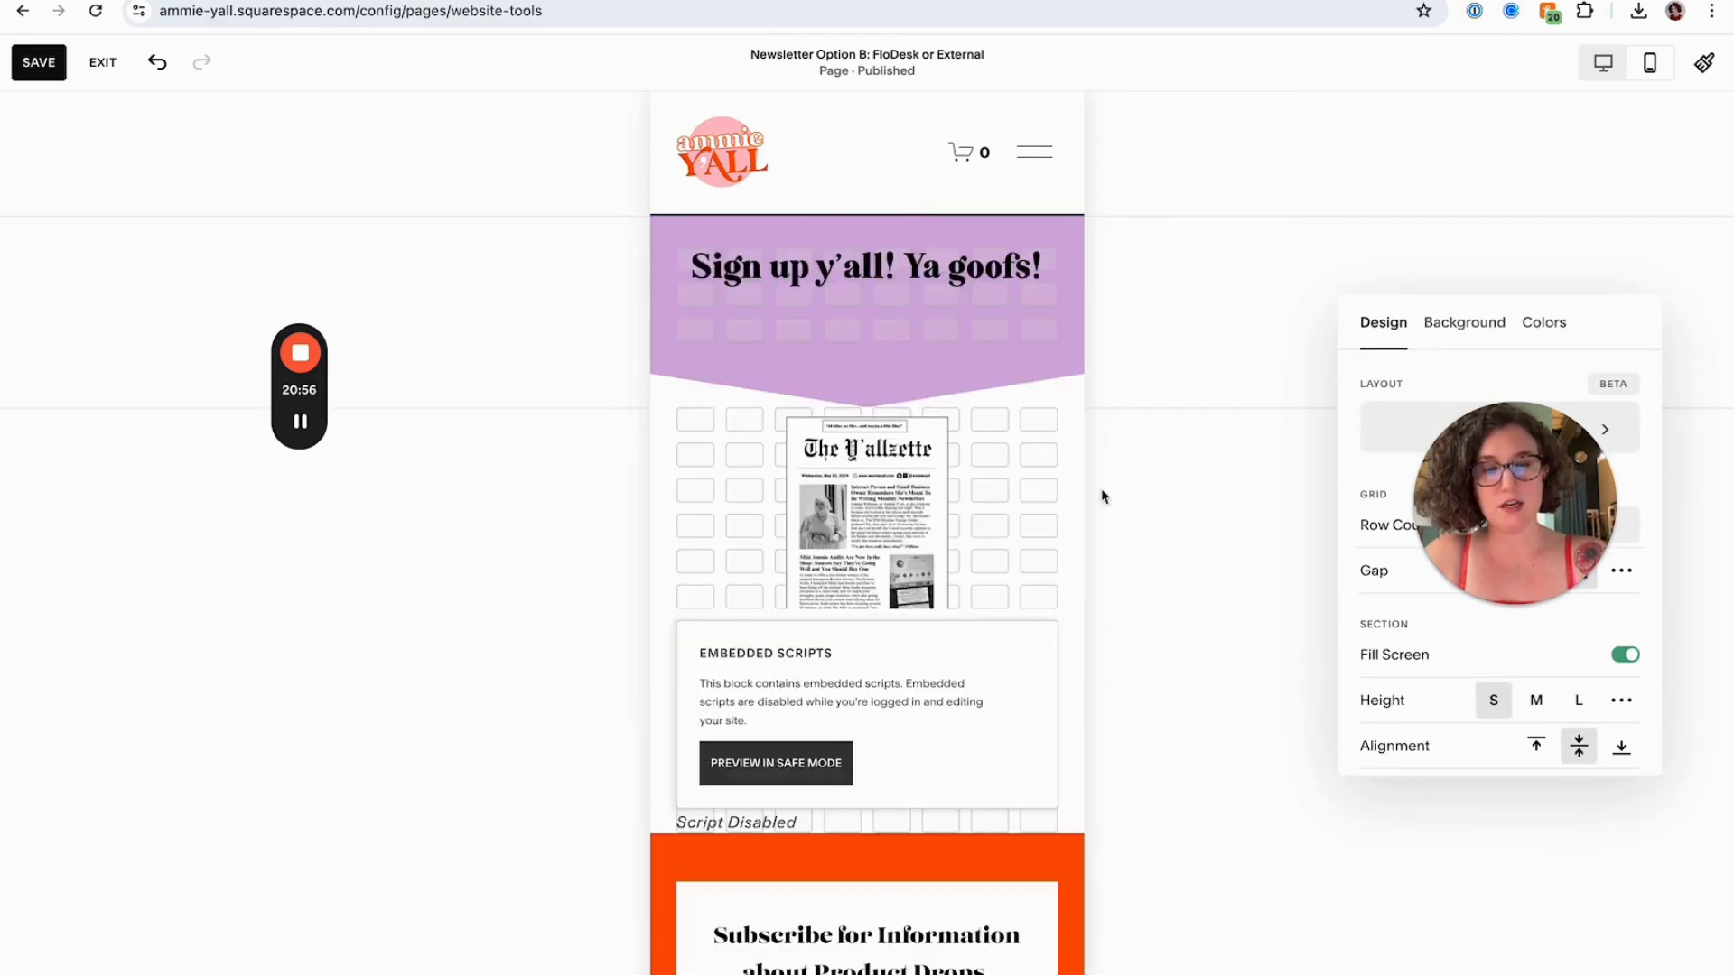
Move the newsletter image below the embedded form in the mobile layout, enlarge it, and save the page
click(985, 467)
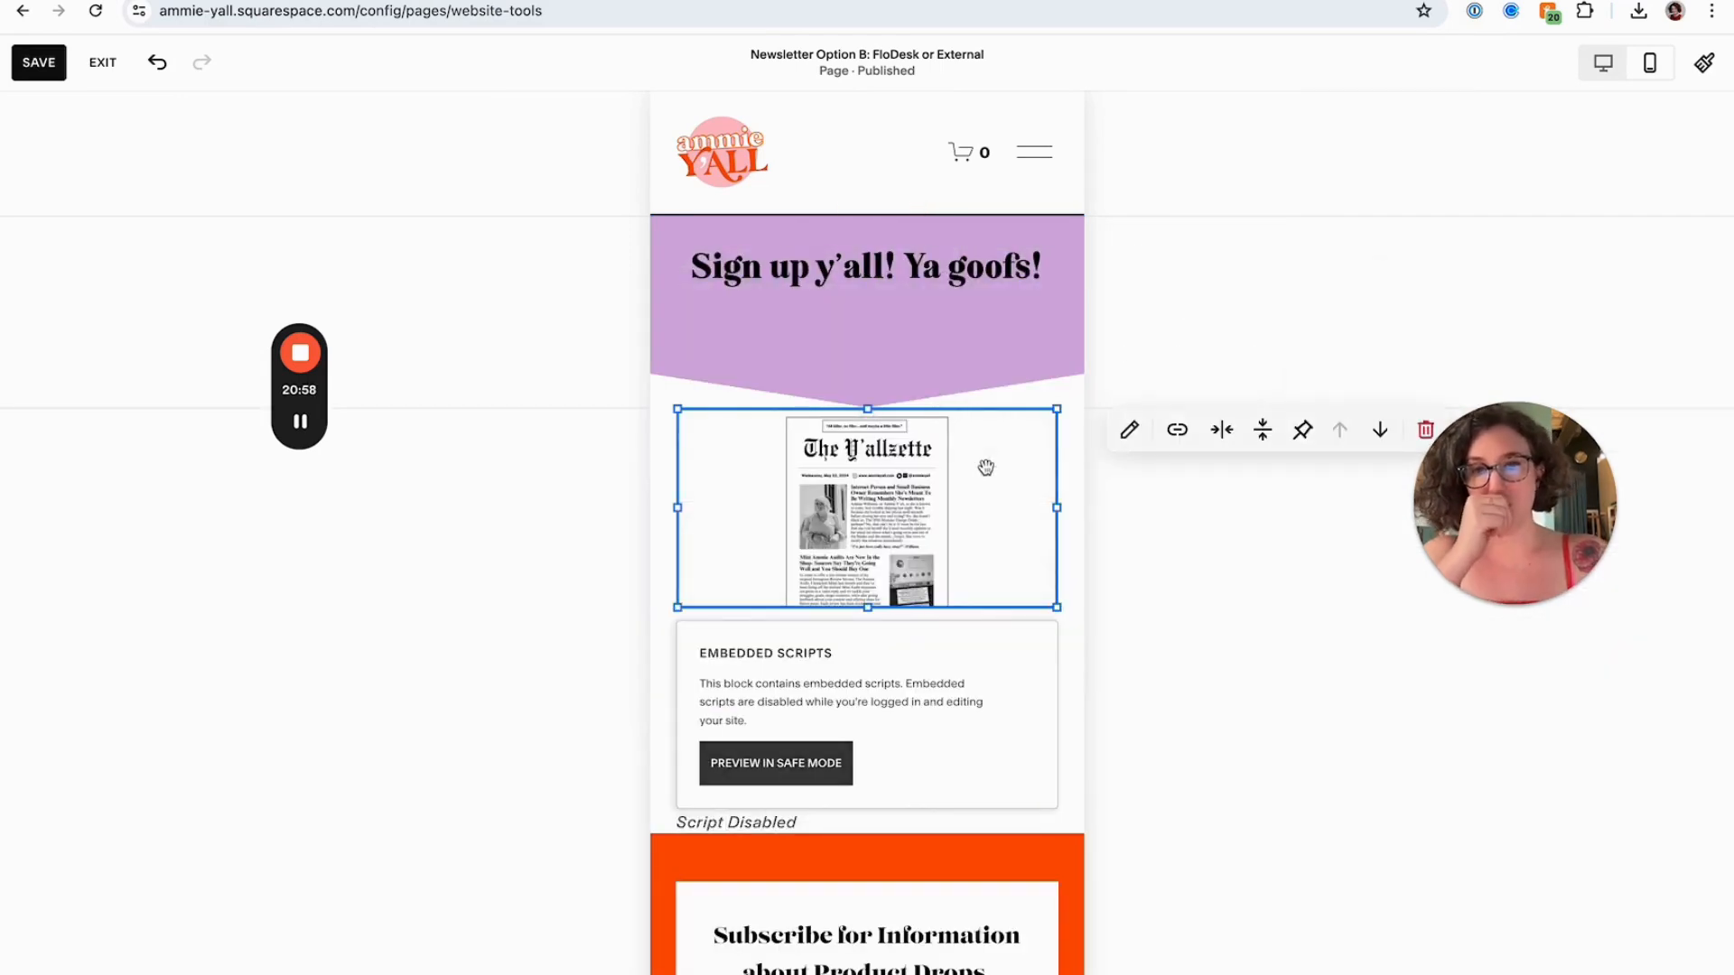
click(1379, 431)
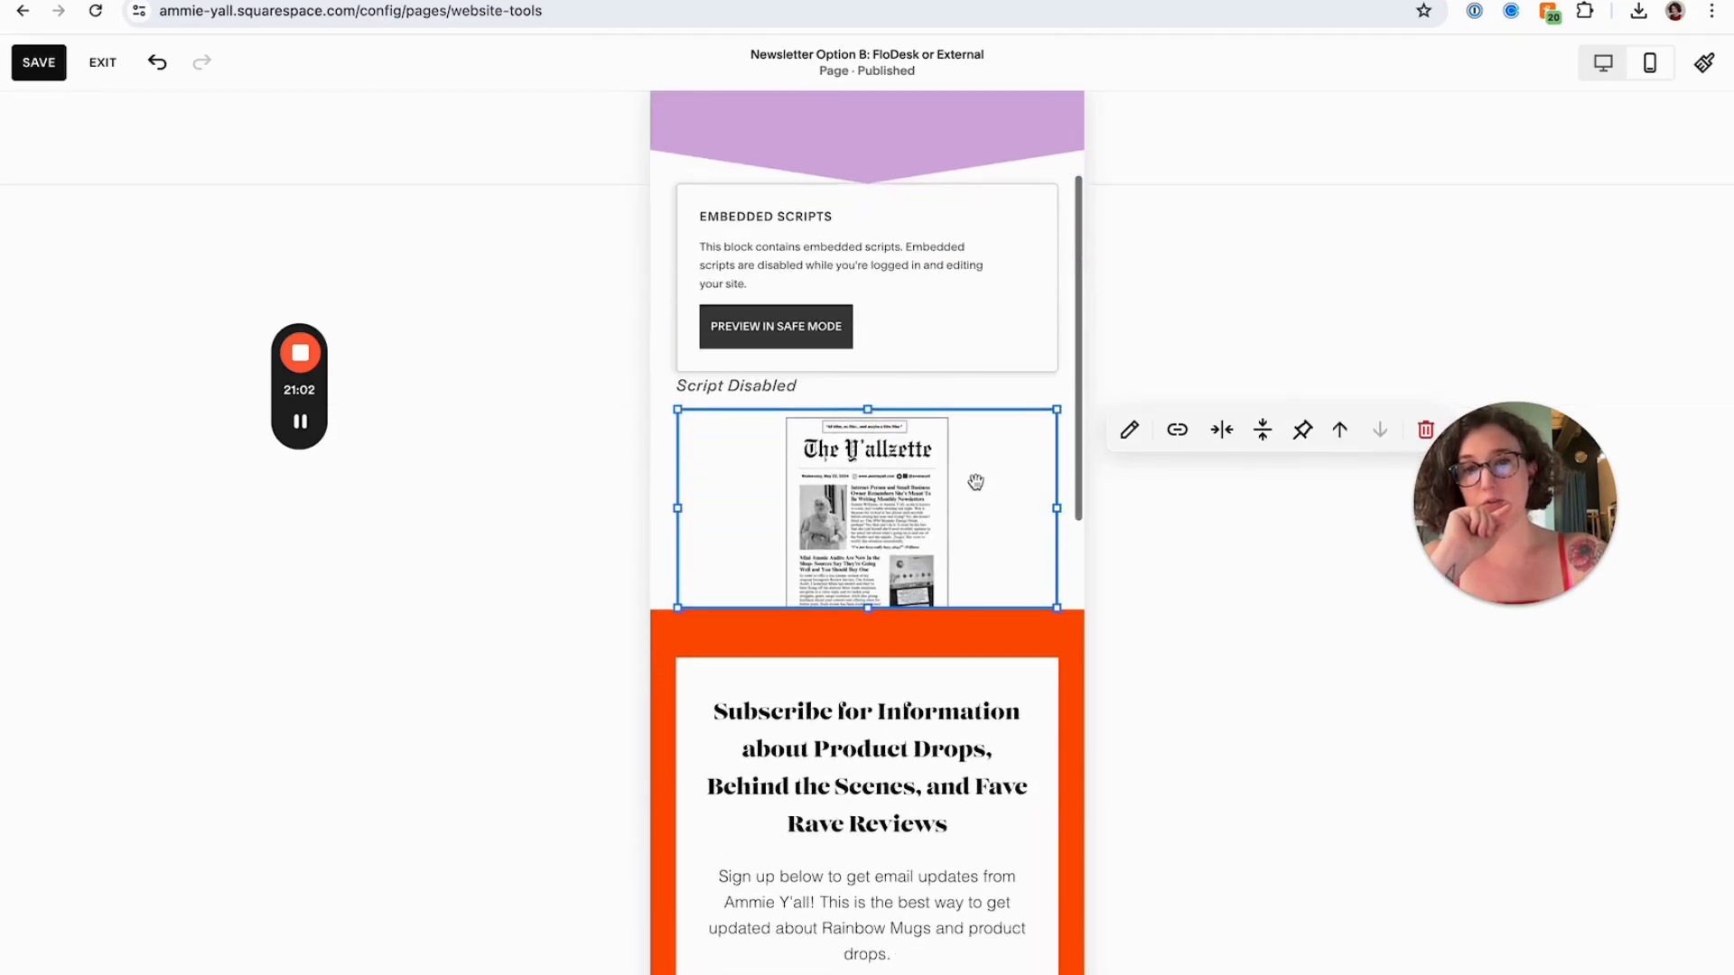
drag(873, 603, 862, 848)
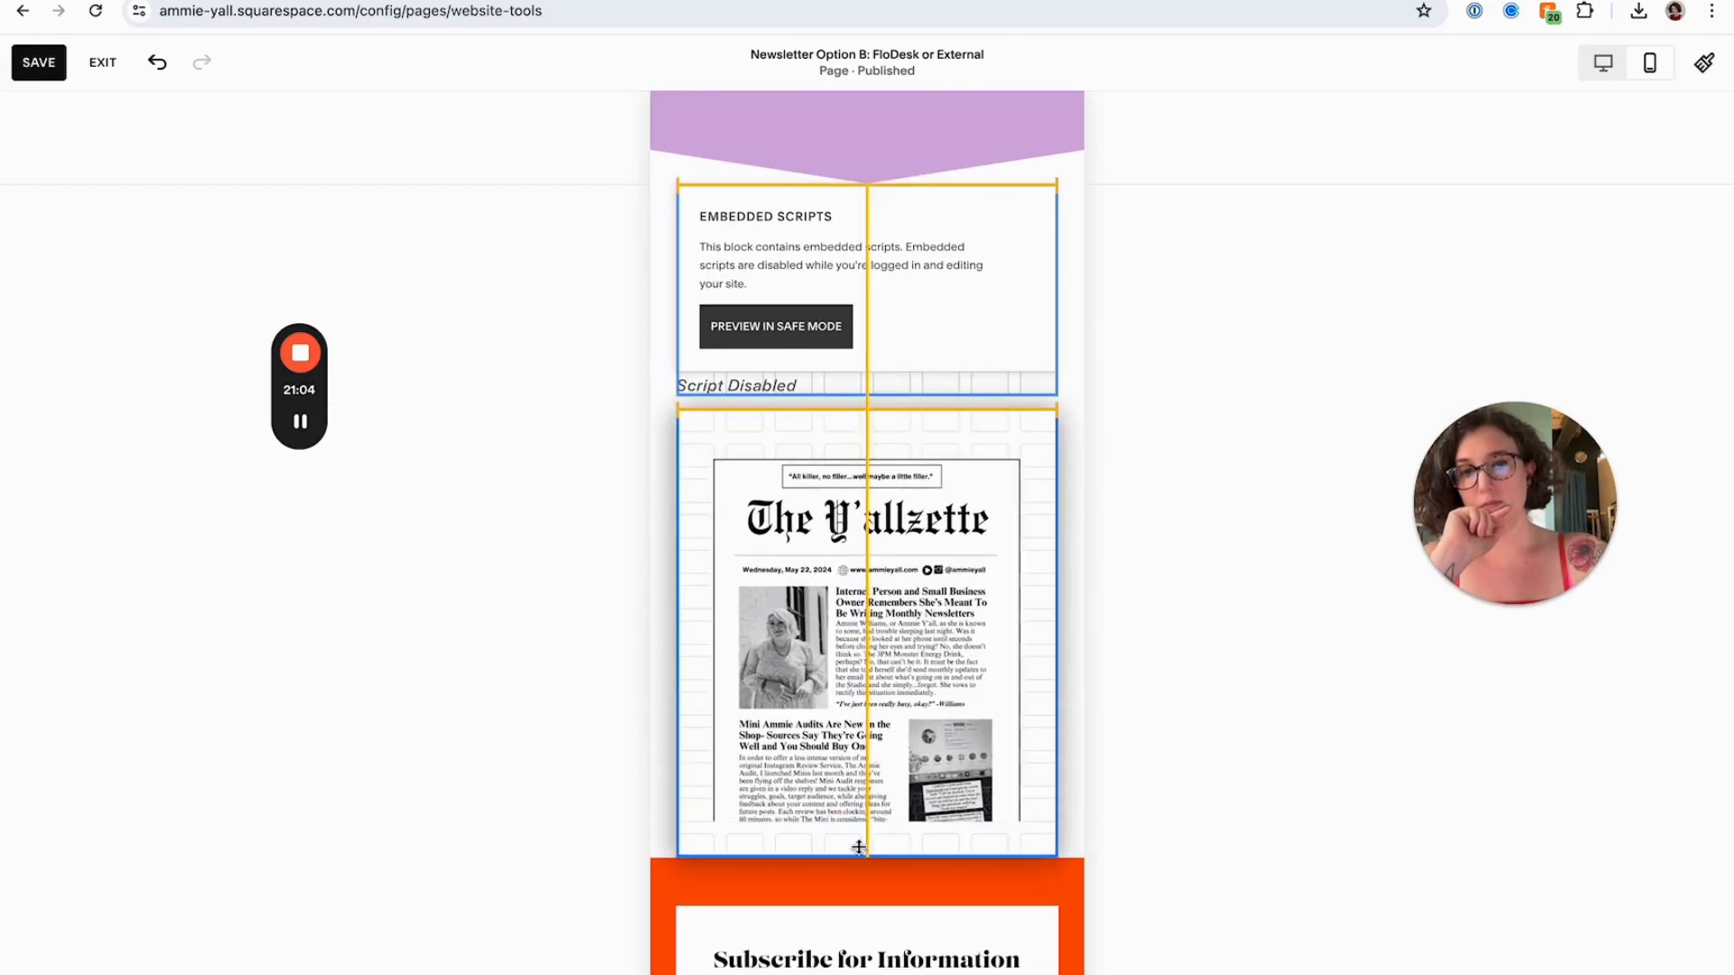
click(608, 684)
click(29, 63)
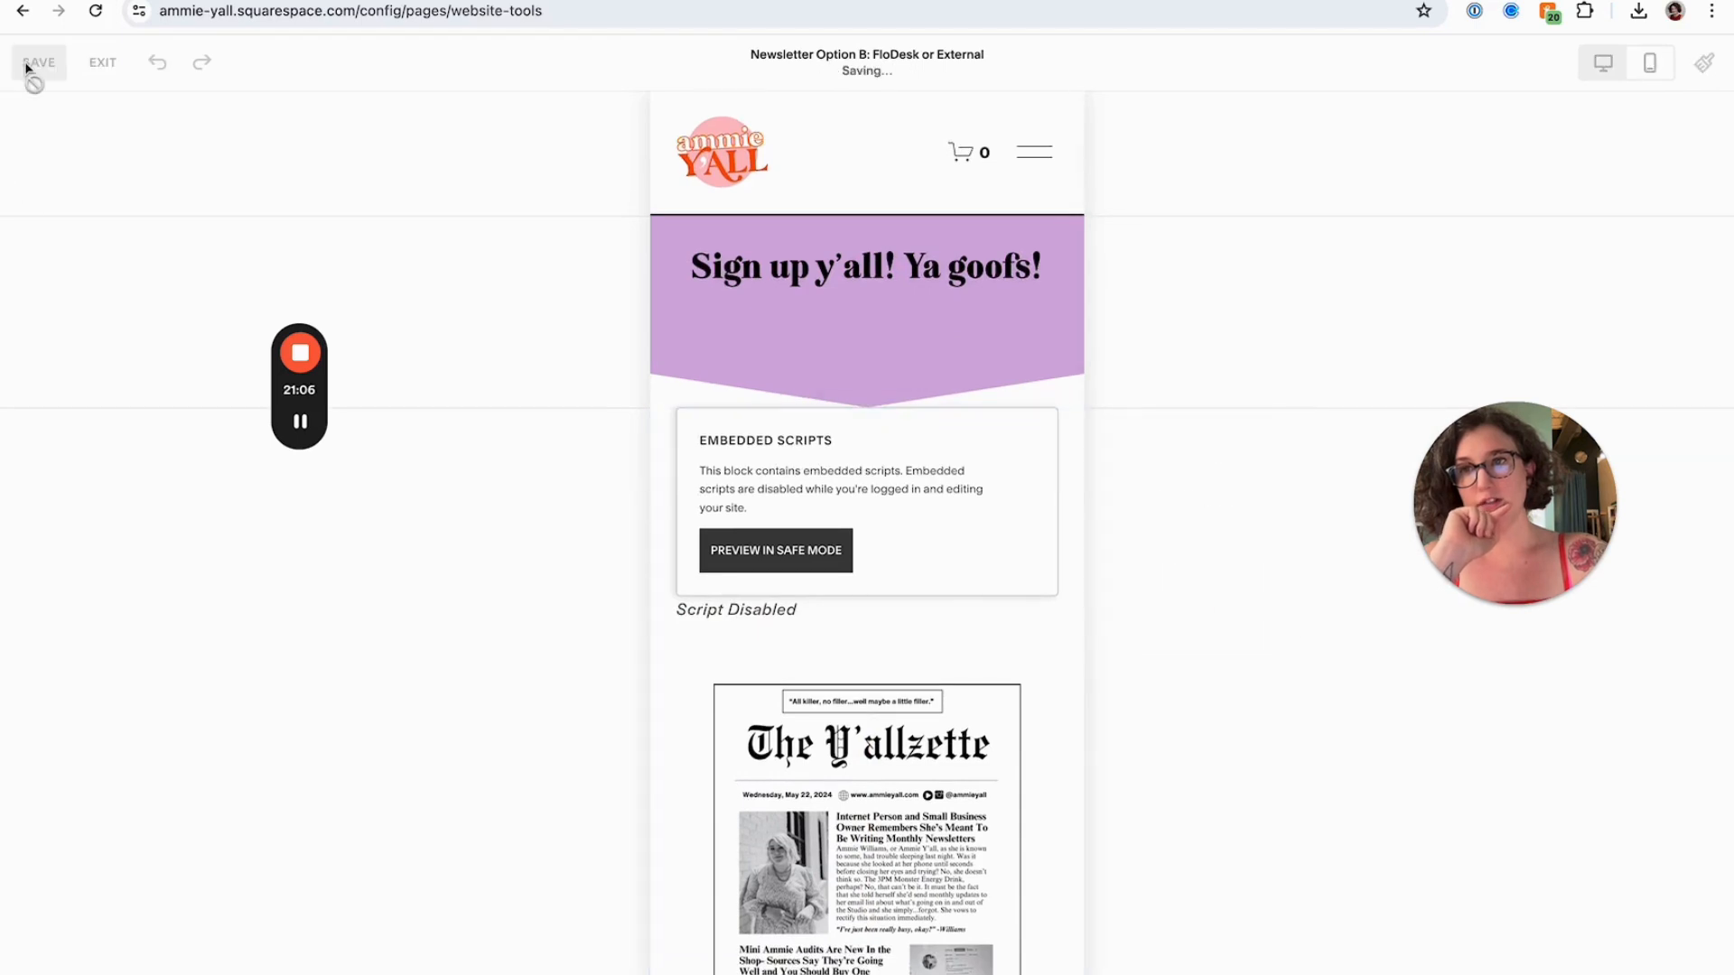
click(94, 65)
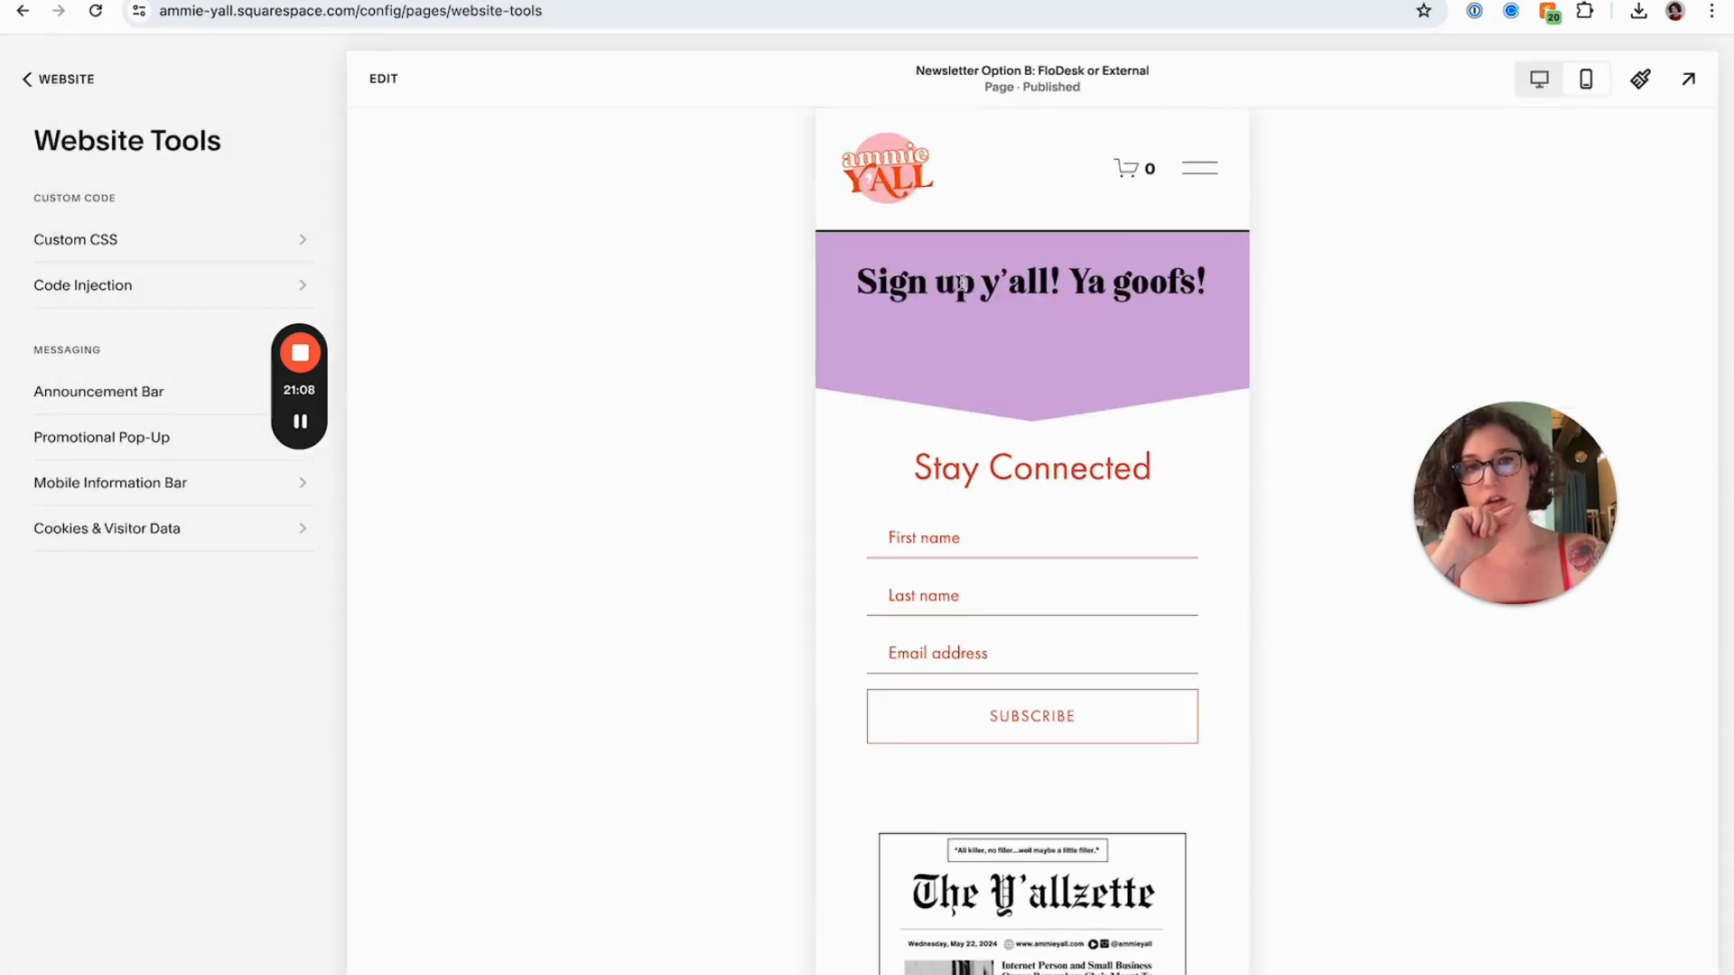
Adjust the newsletter image's vertical alignment within its block on mobile, then save and exit editing
scroll(962, 352, down, 4)
scroll(962, 353, up, 4)
scroll(962, 352, down, 4)
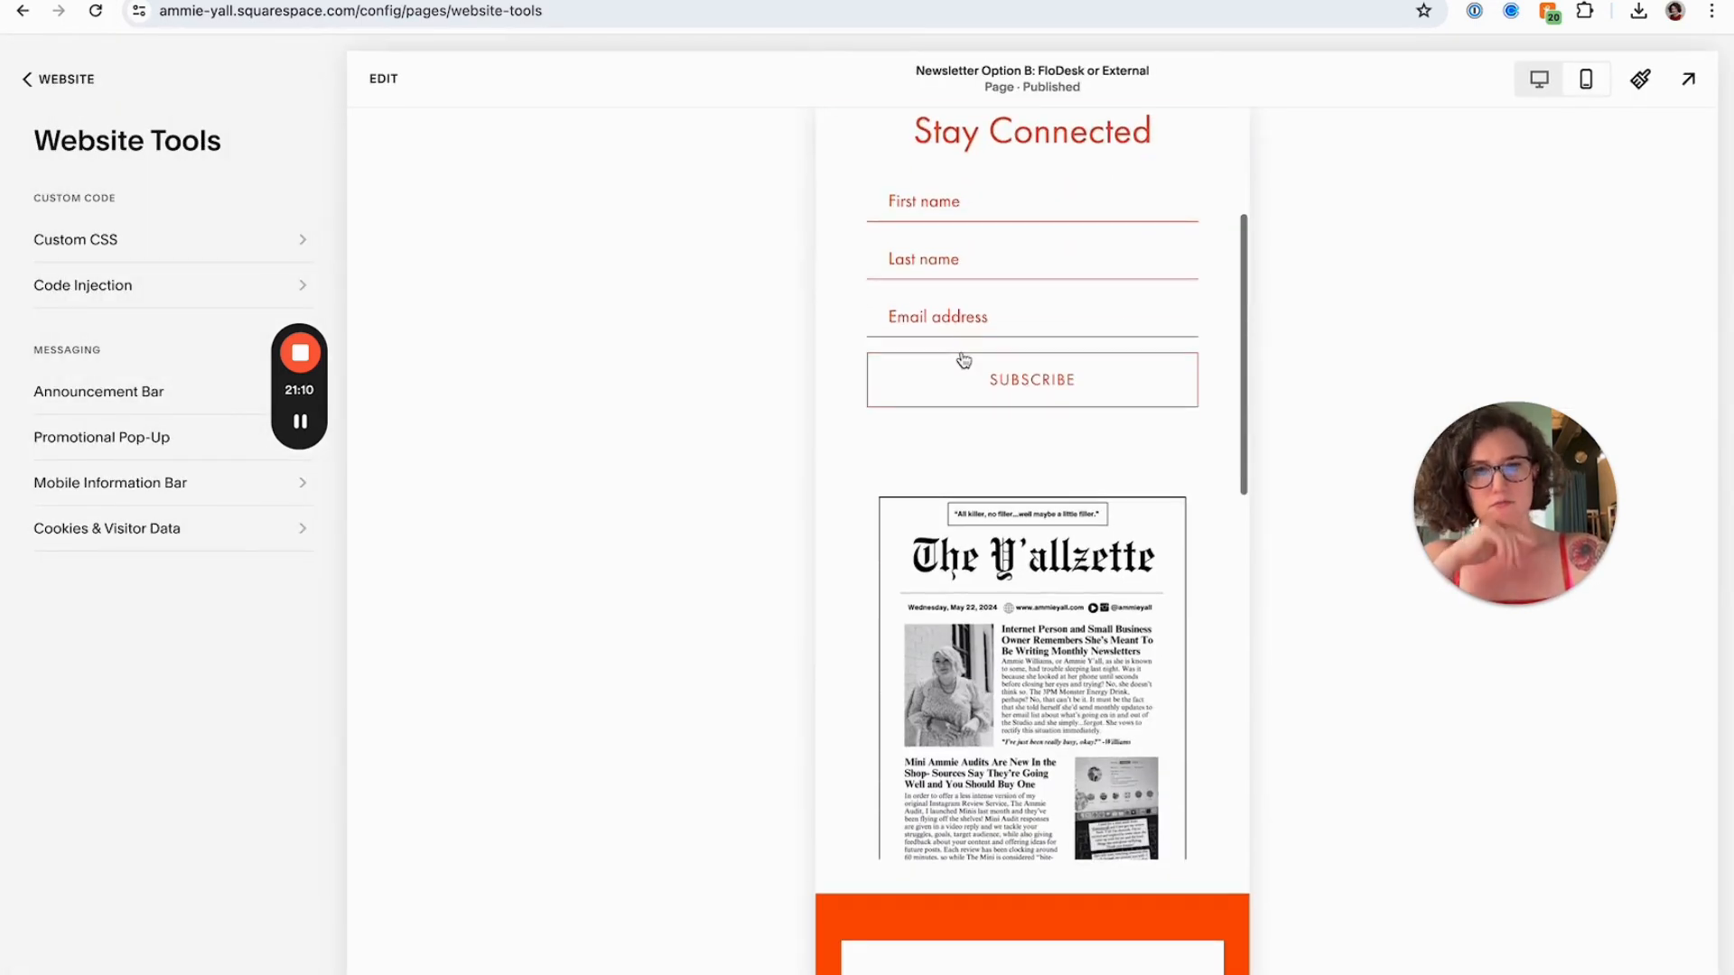
click(384, 79)
scroll(867, 517, down, 5)
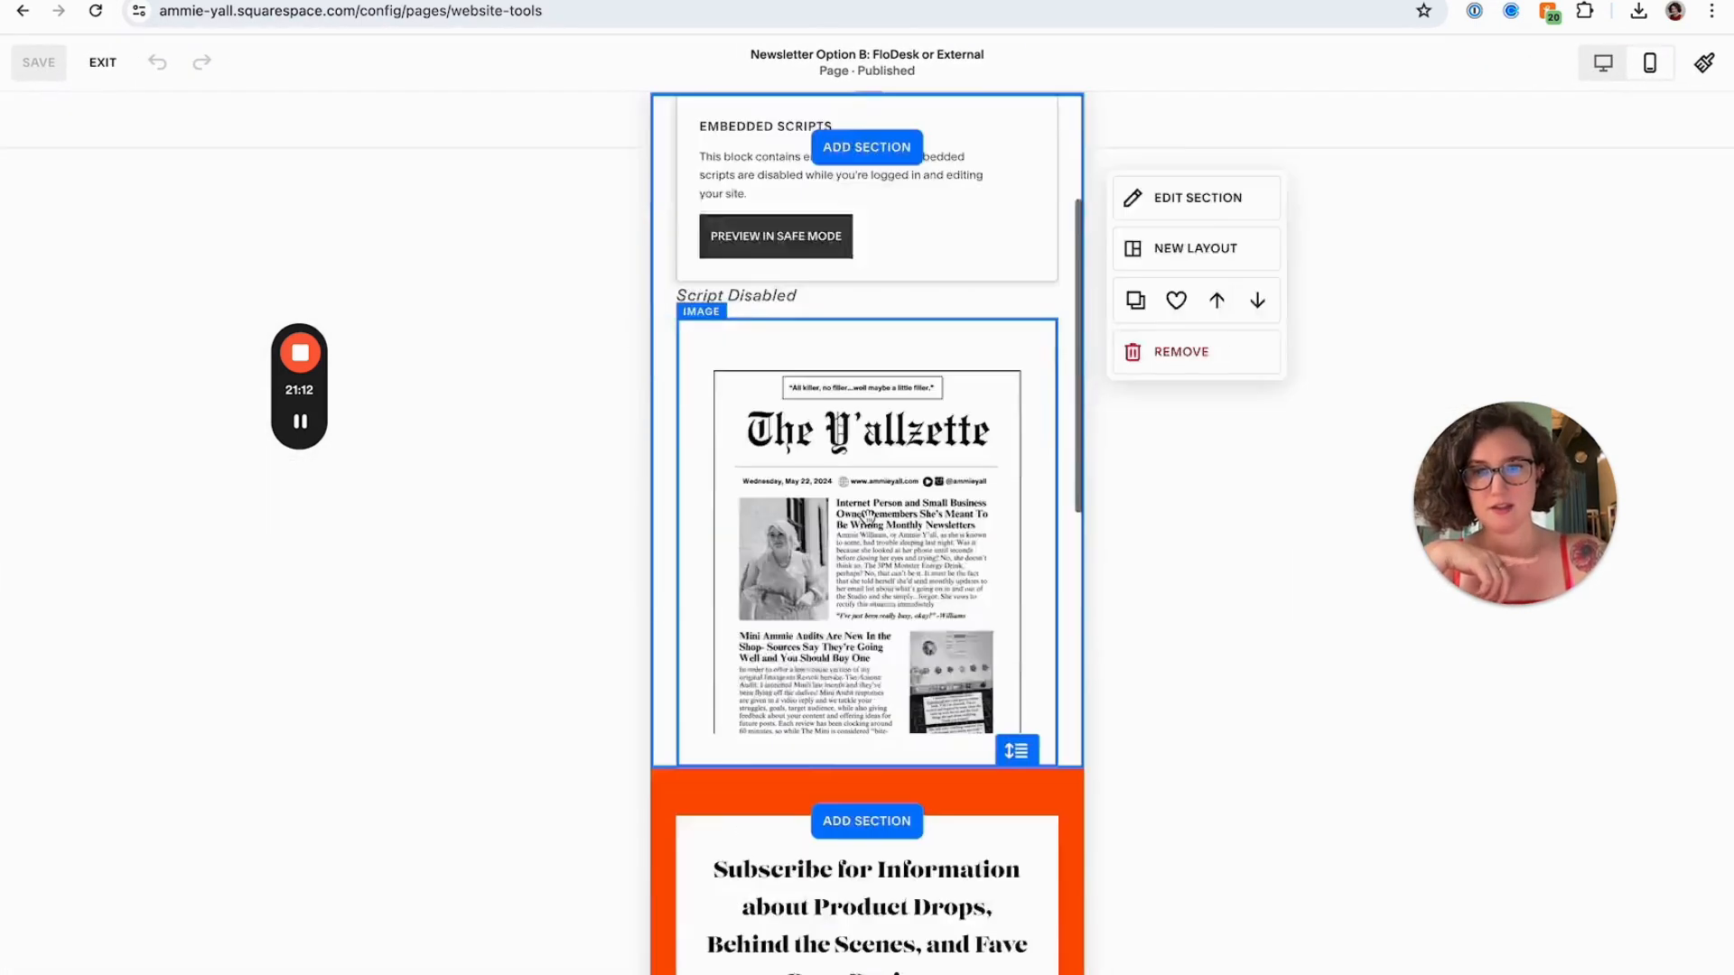
click(867, 516)
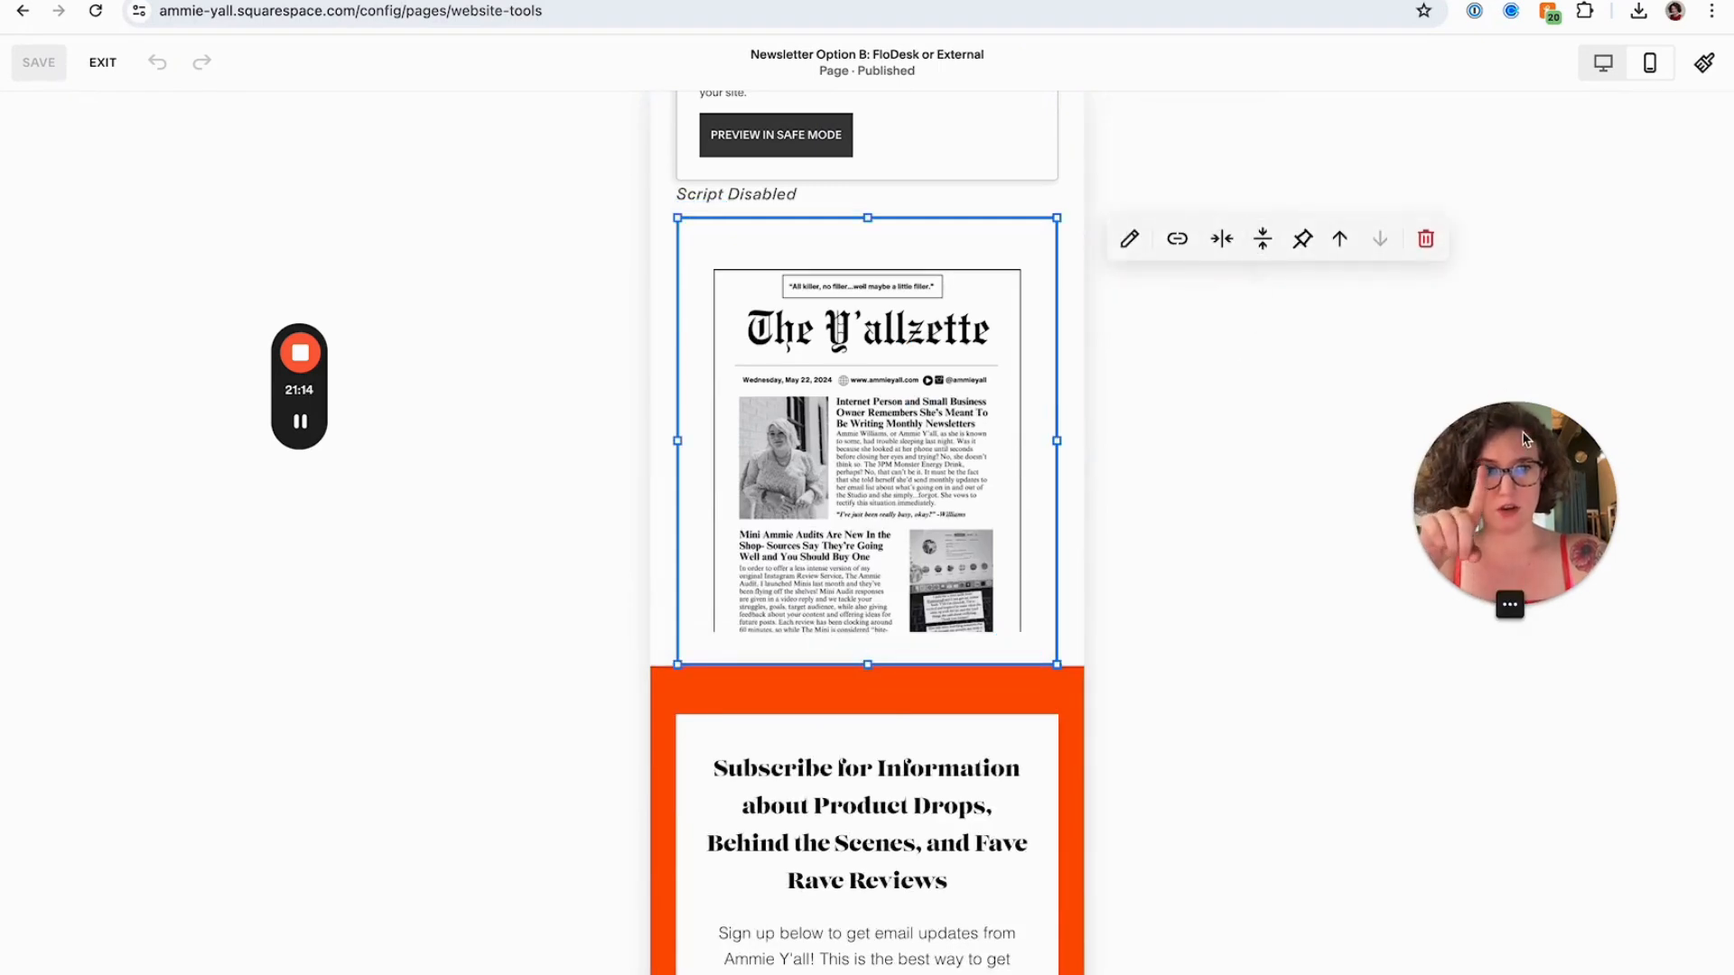
drag(1523, 434, 1268, 431)
click(1263, 239)
click(1306, 289)
click(1359, 716)
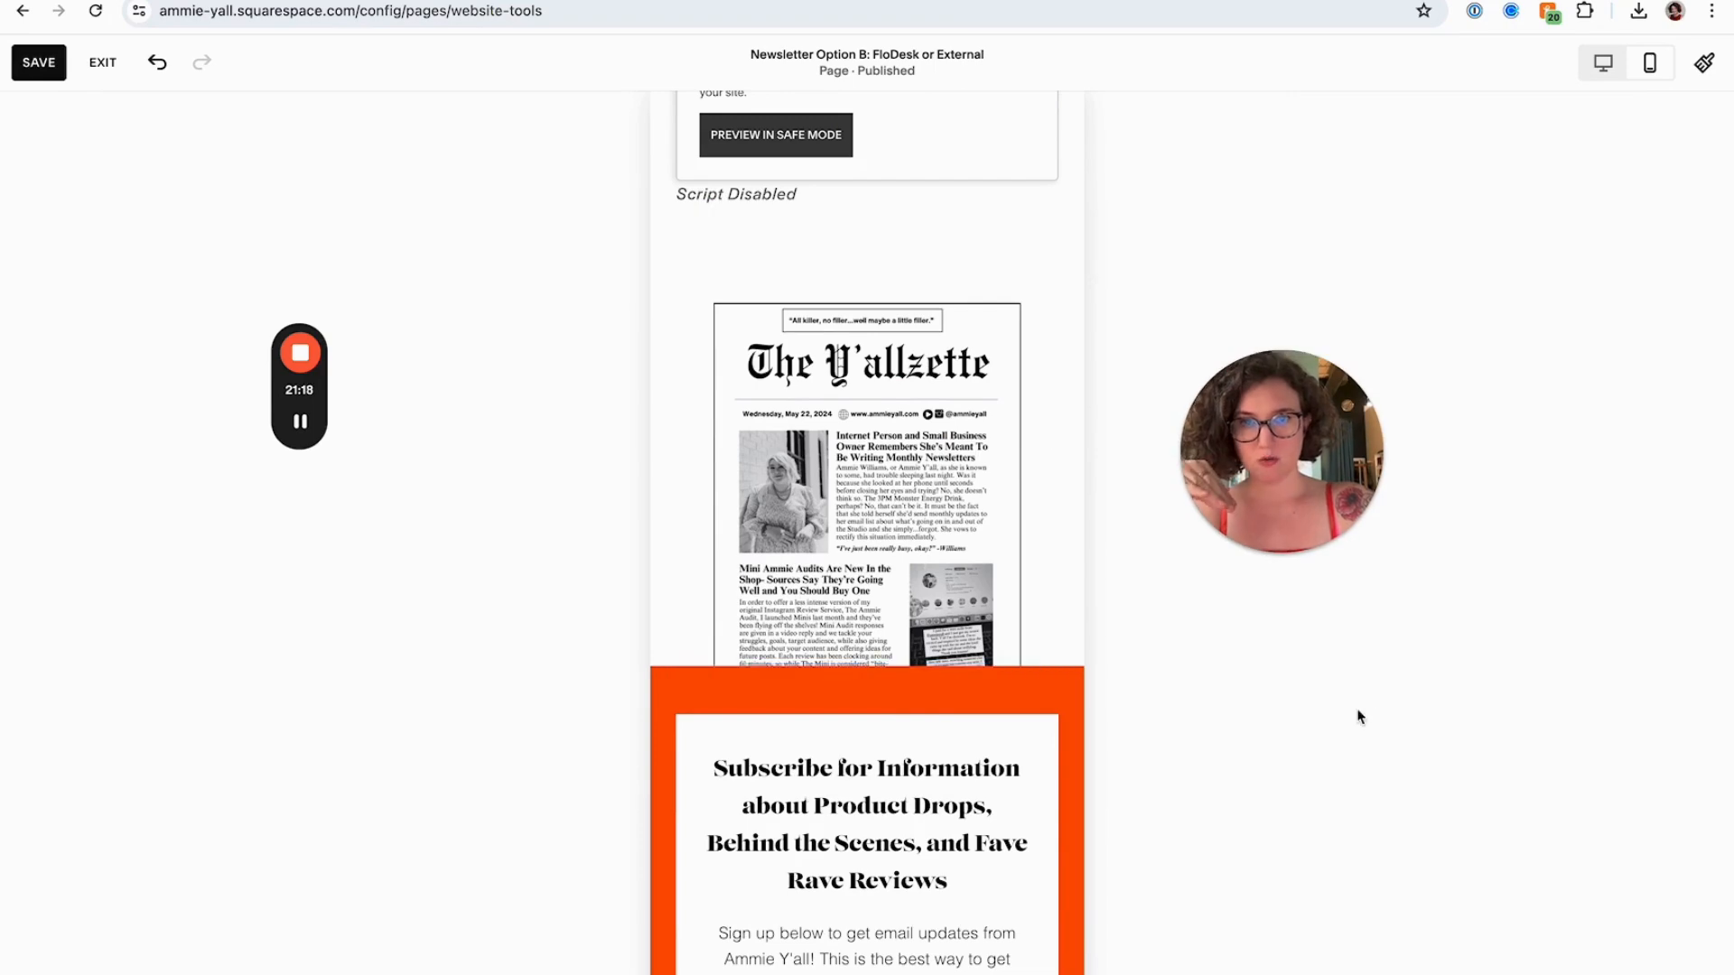
click(39, 62)
click(102, 63)
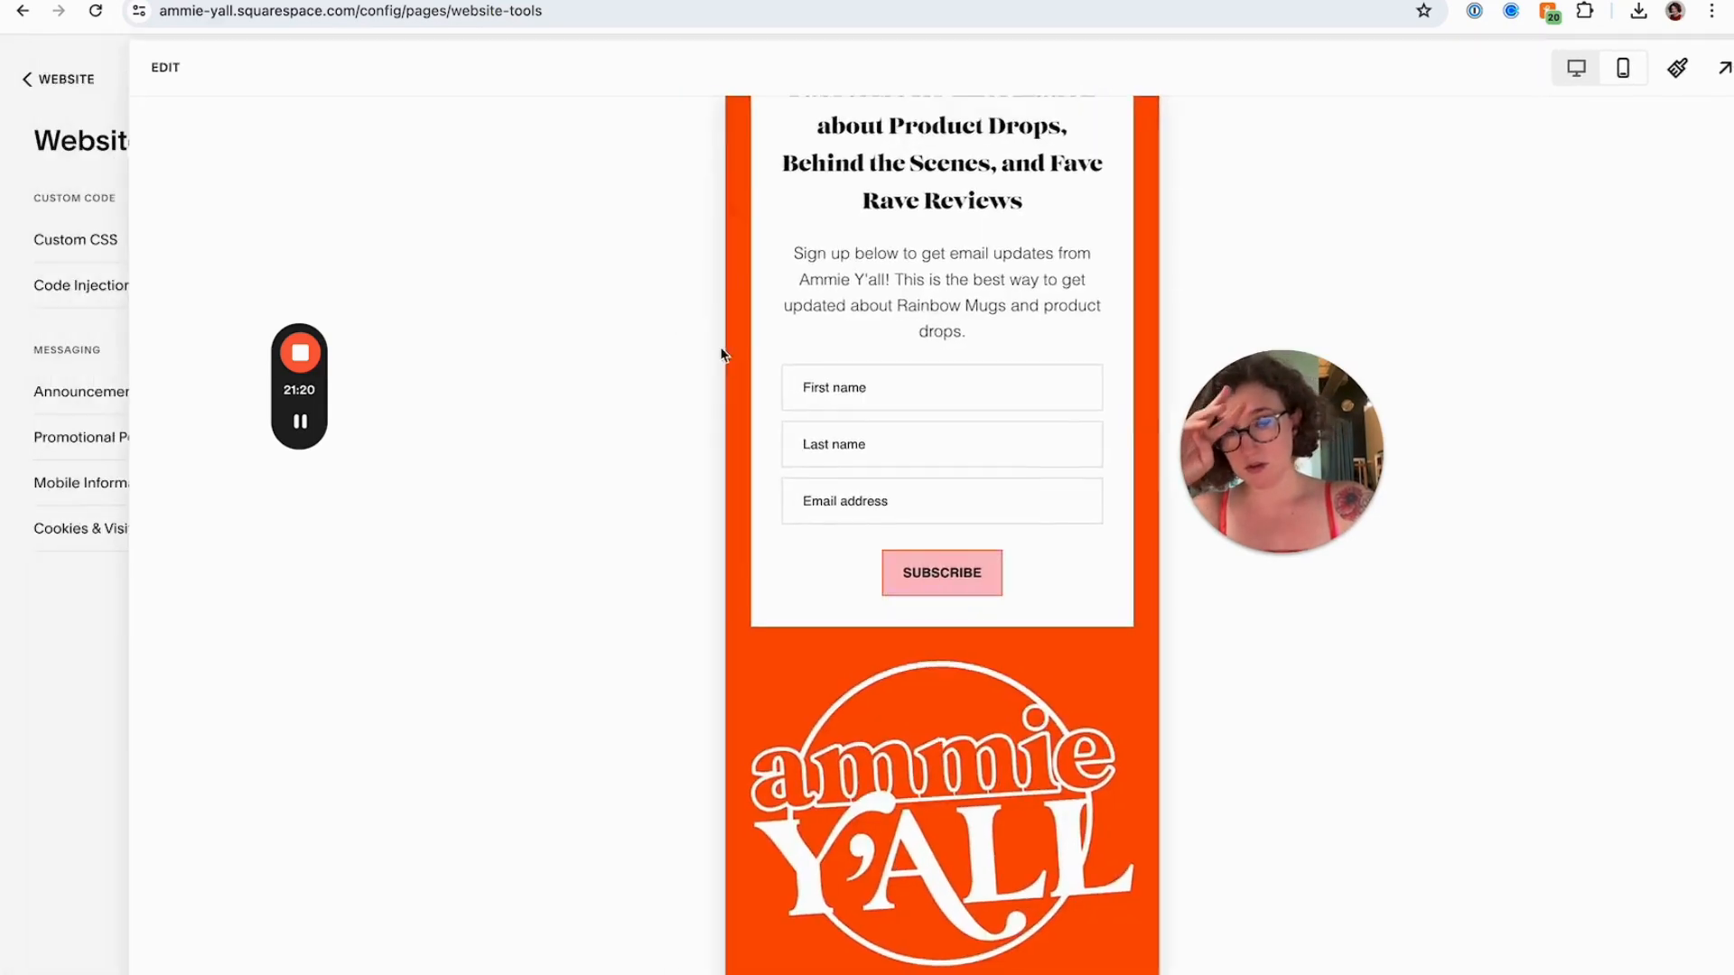
scroll(1056, 480, down, 5)
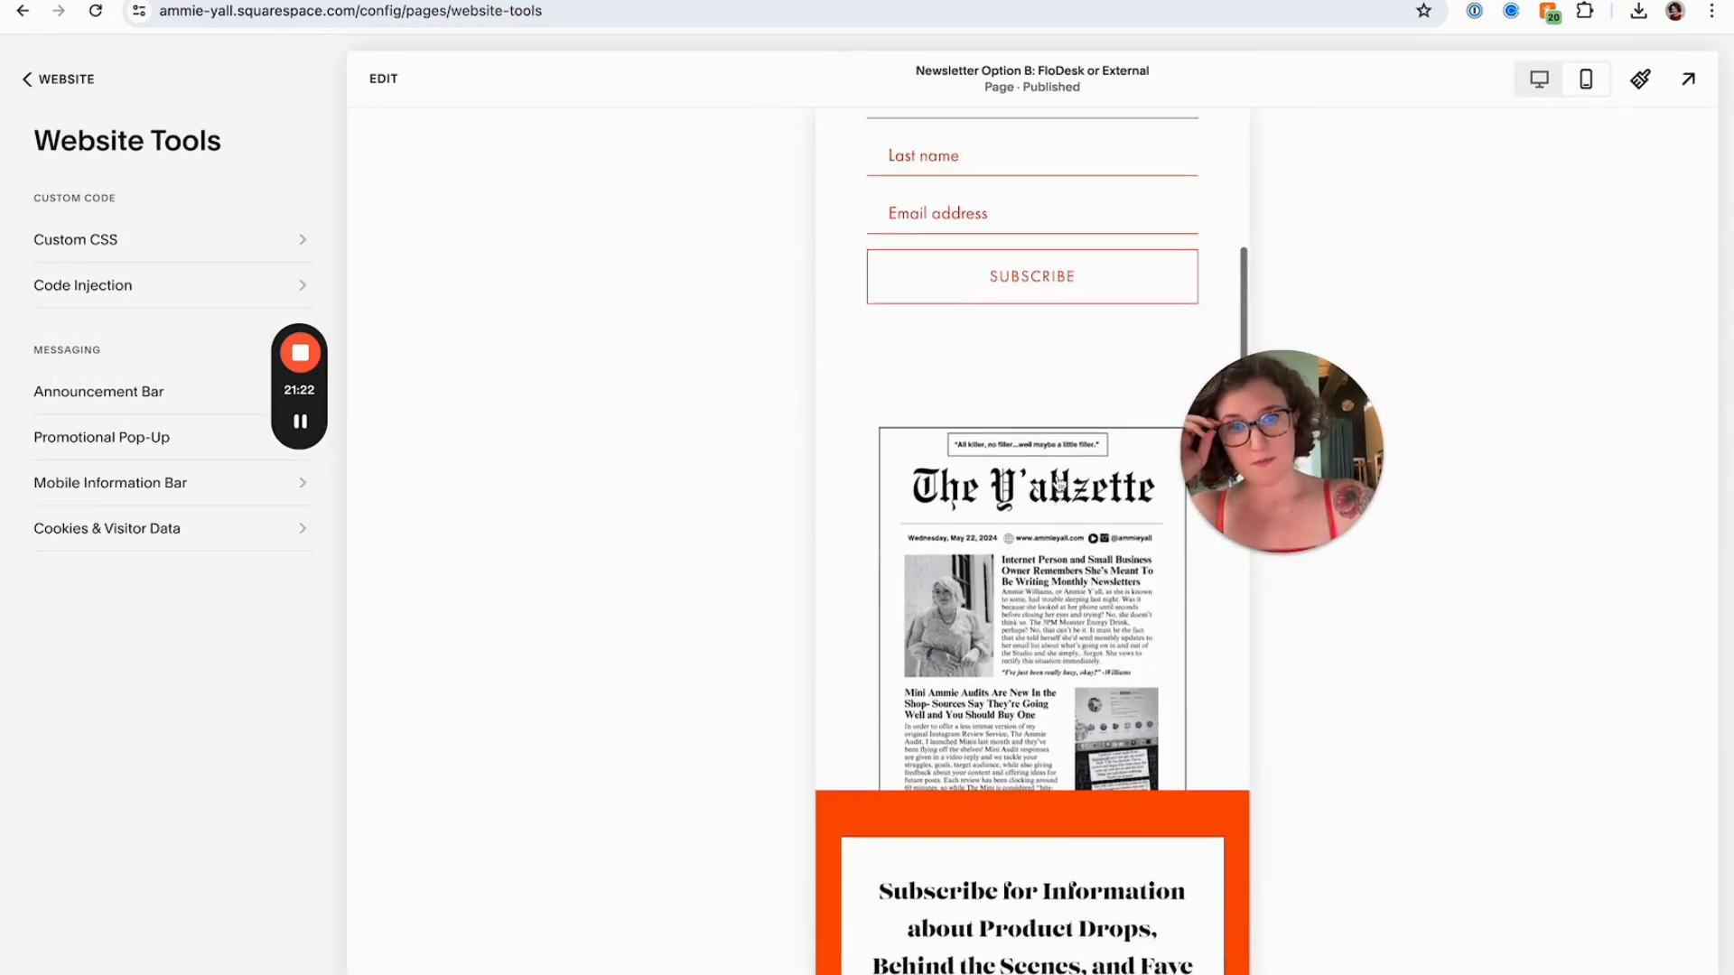
Switch the FloDesk page preview back to desktop view and scroll through it
scroll(1059, 485, up, 5)
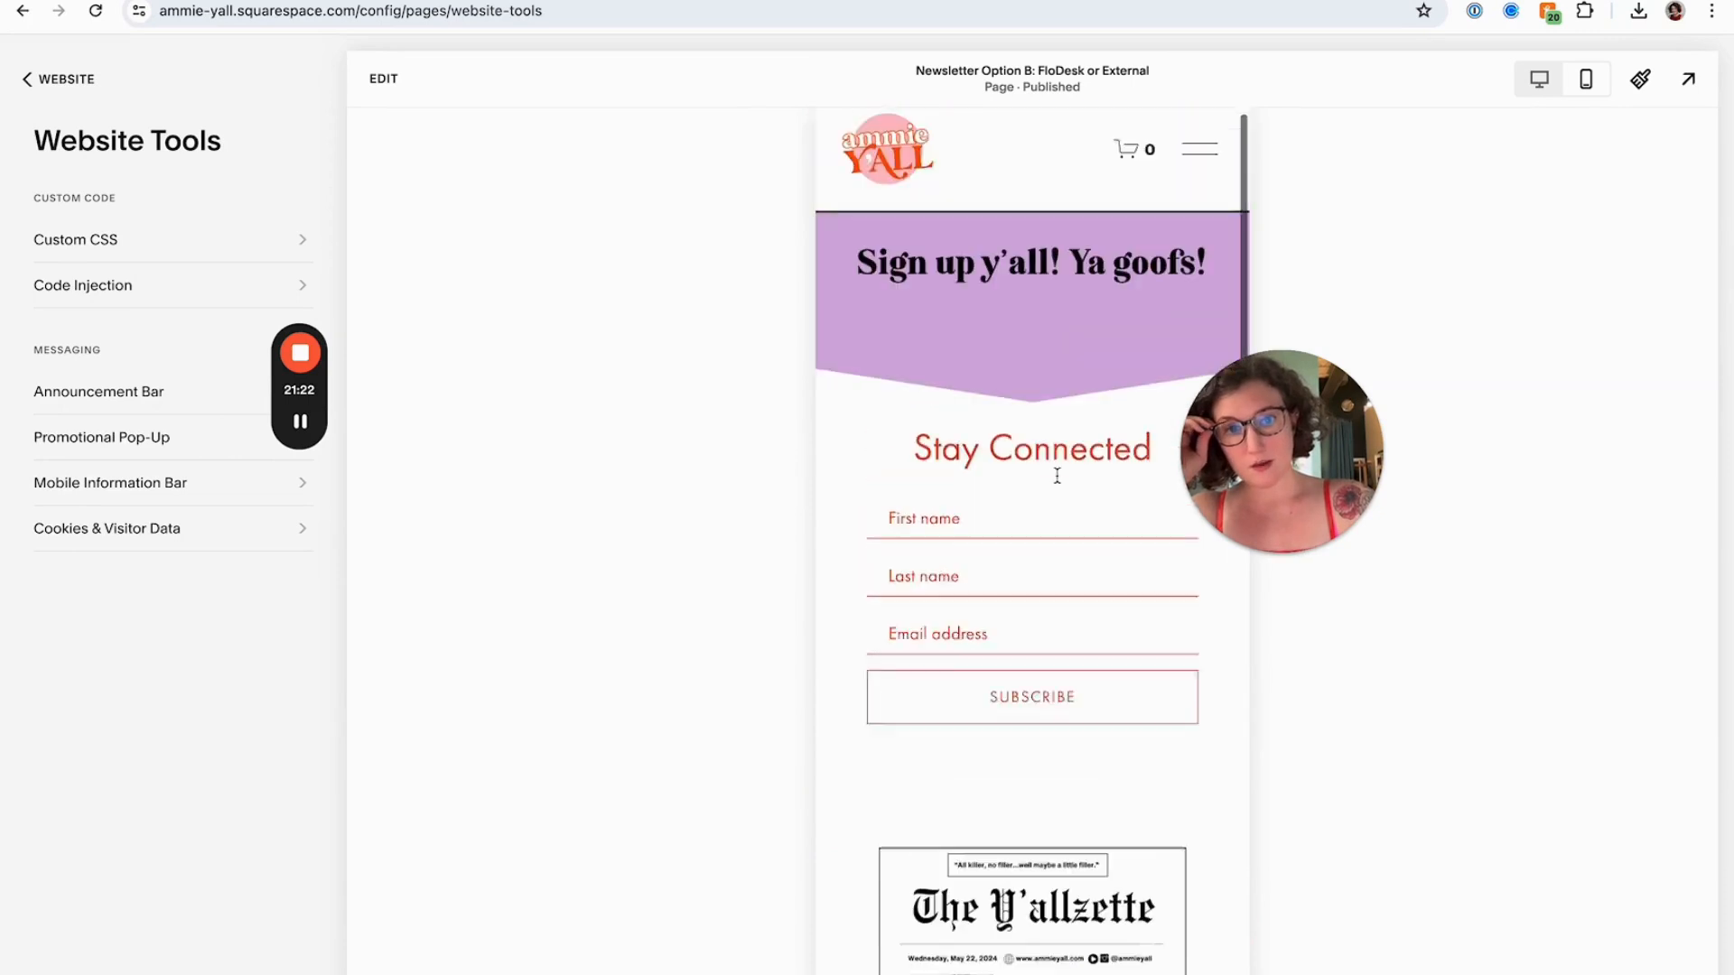
click(1559, 78)
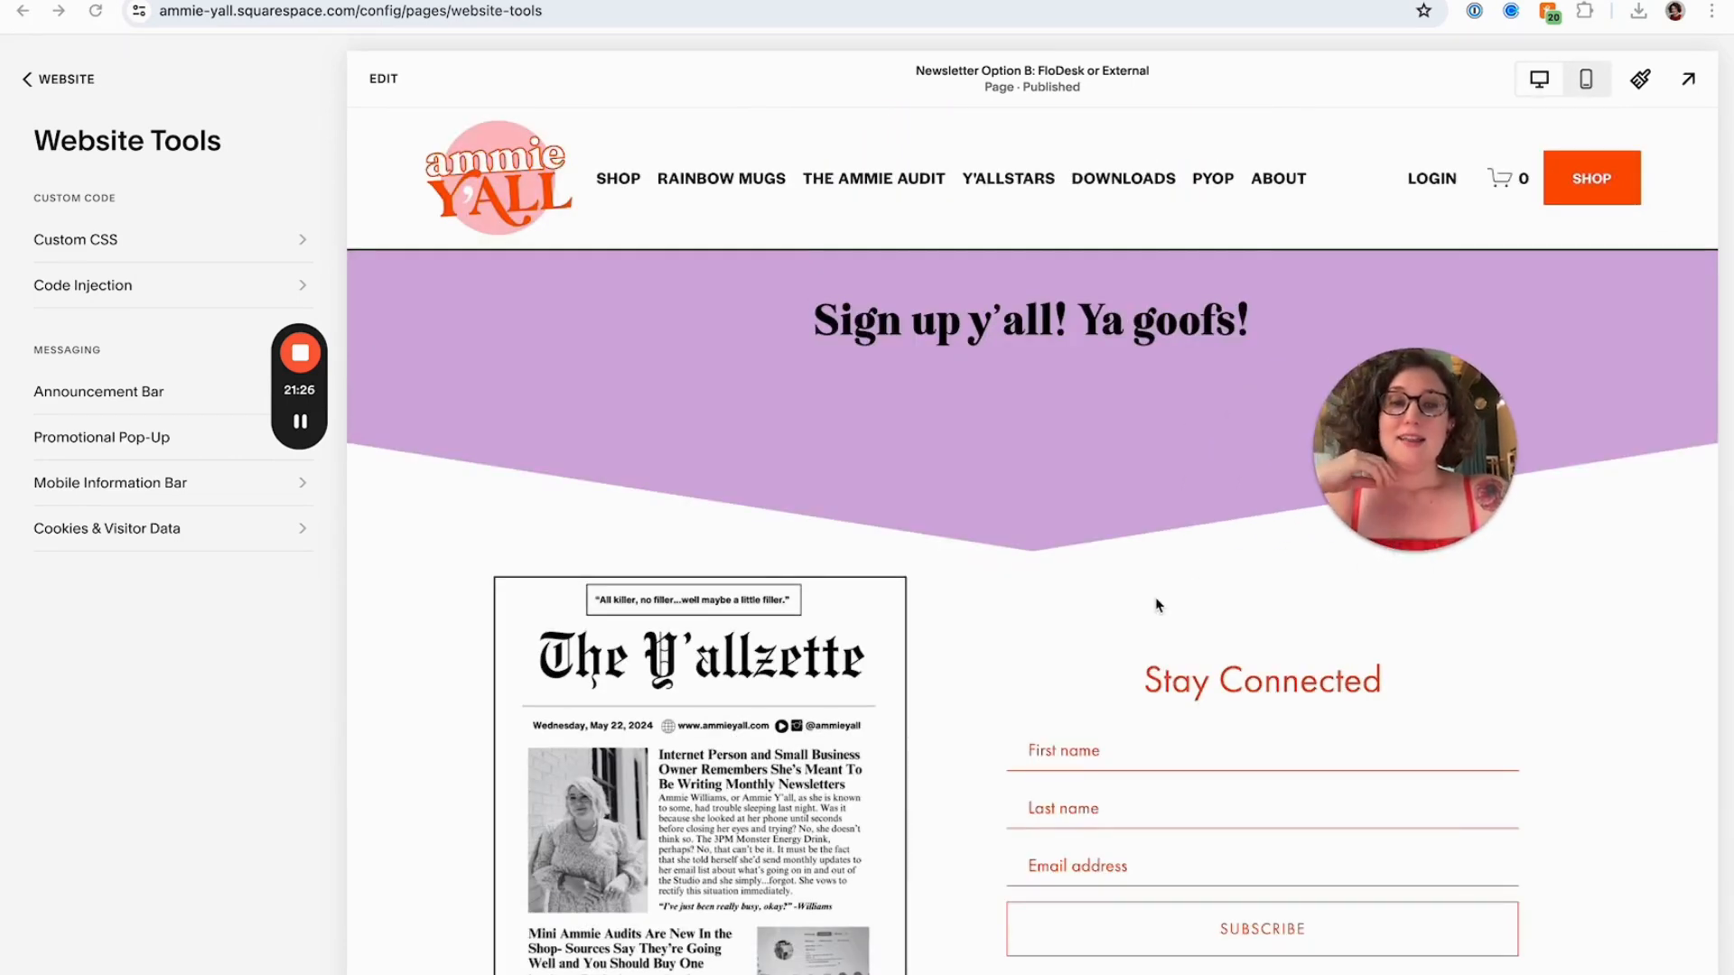
scroll(1158, 605, down, 1)
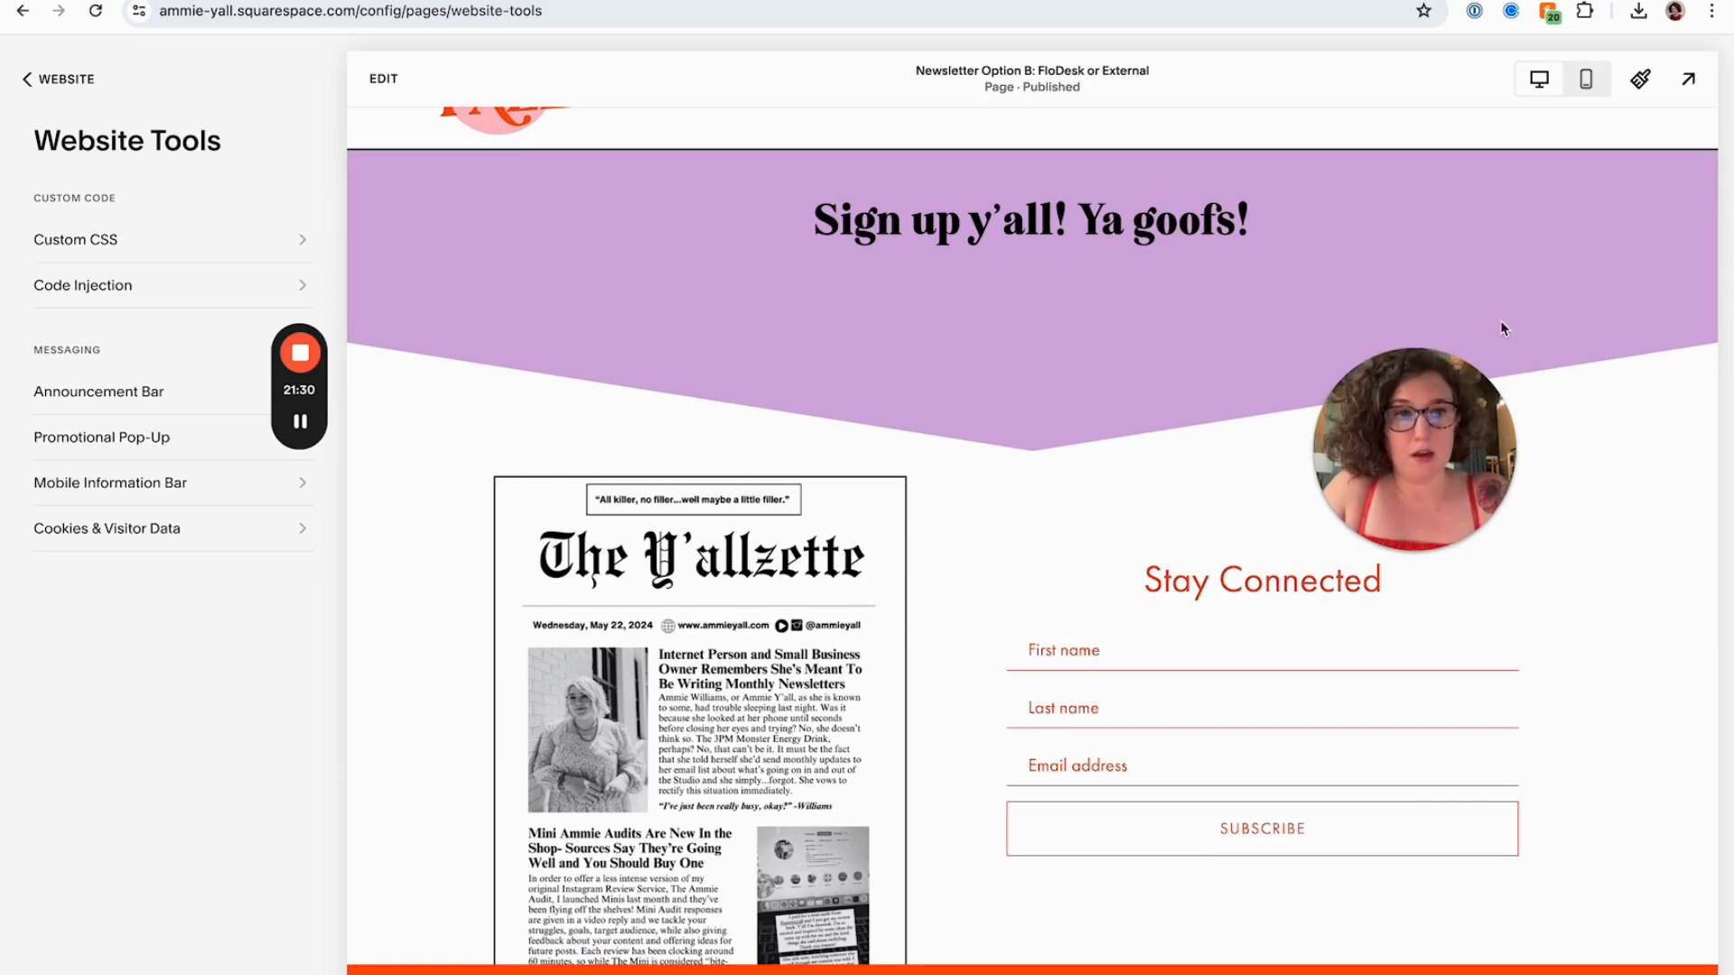
Open the Whole Brain Institute Resources page in a new tab and examine its newsletter signup section as an example
key(ctrl+t)
text(wholebrainsolutionswv.com)
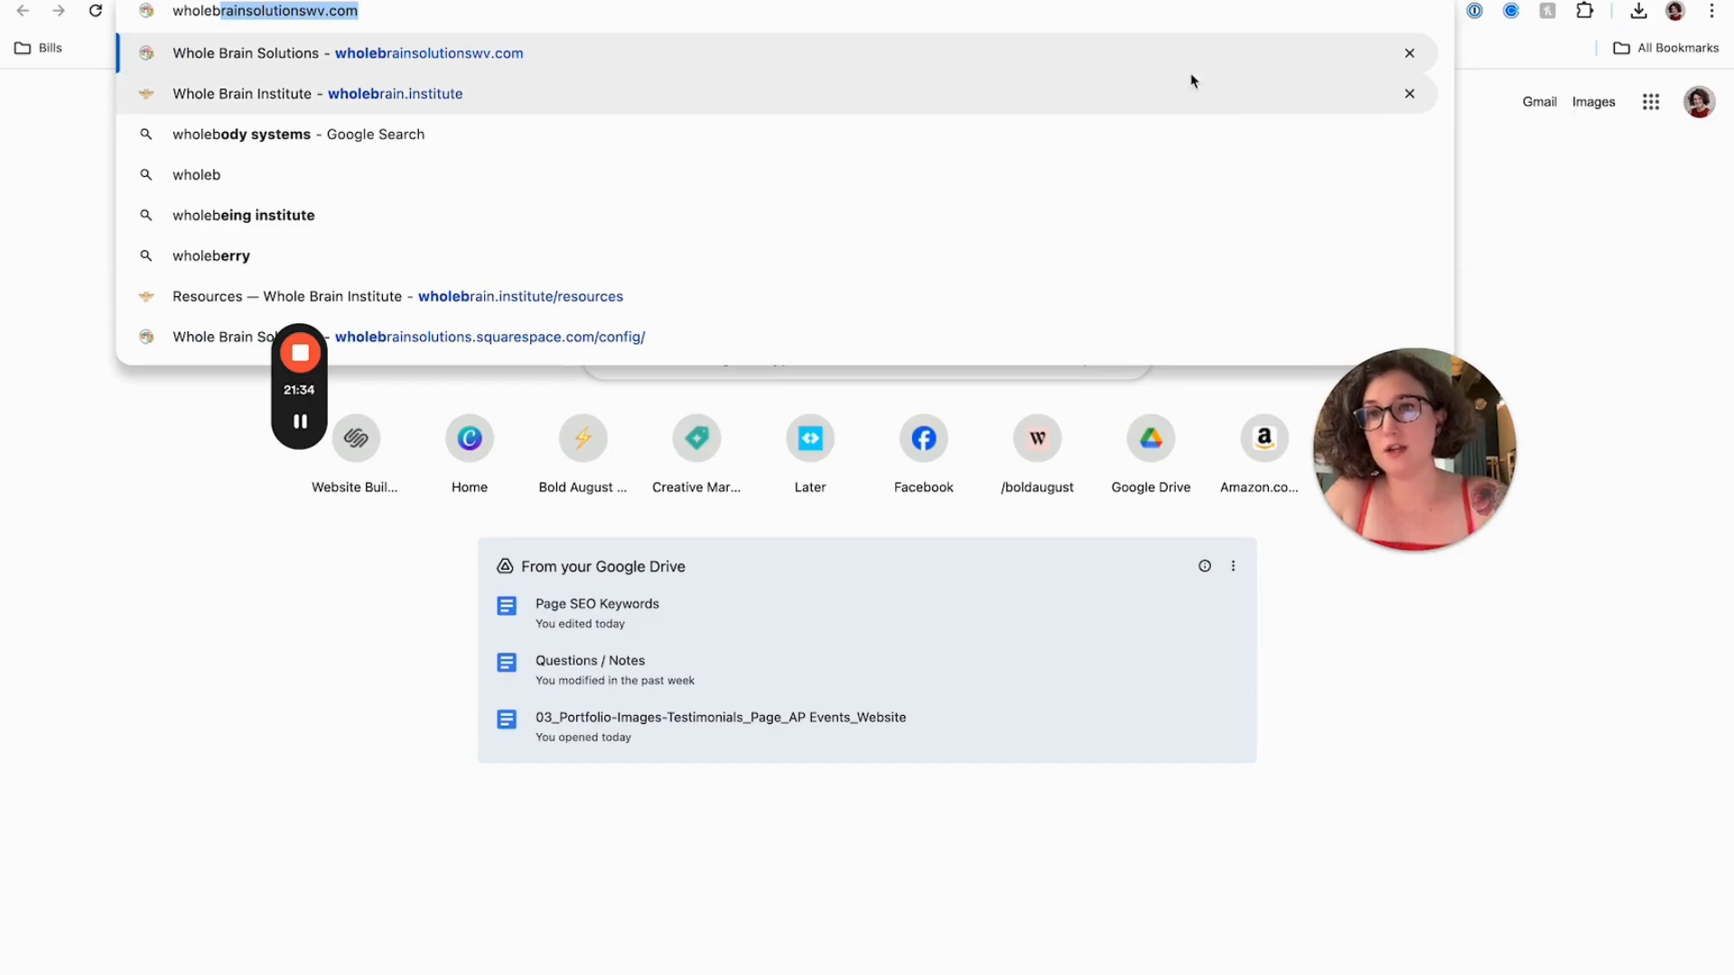
click(1146, 93)
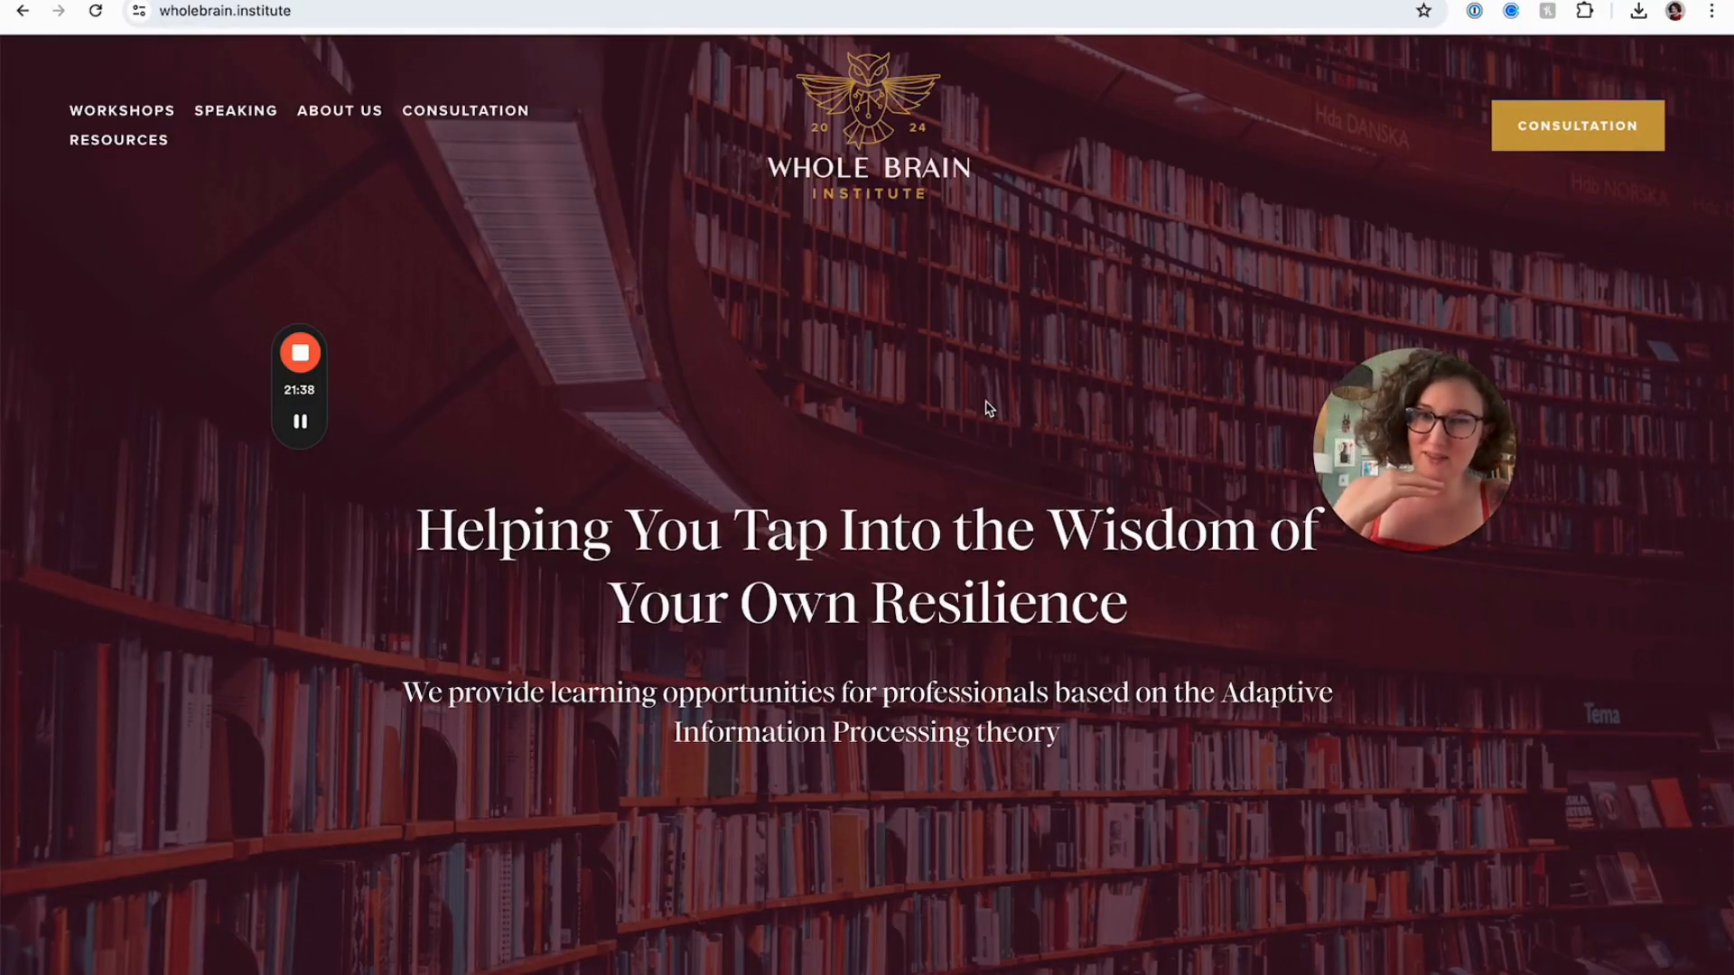
click(151, 148)
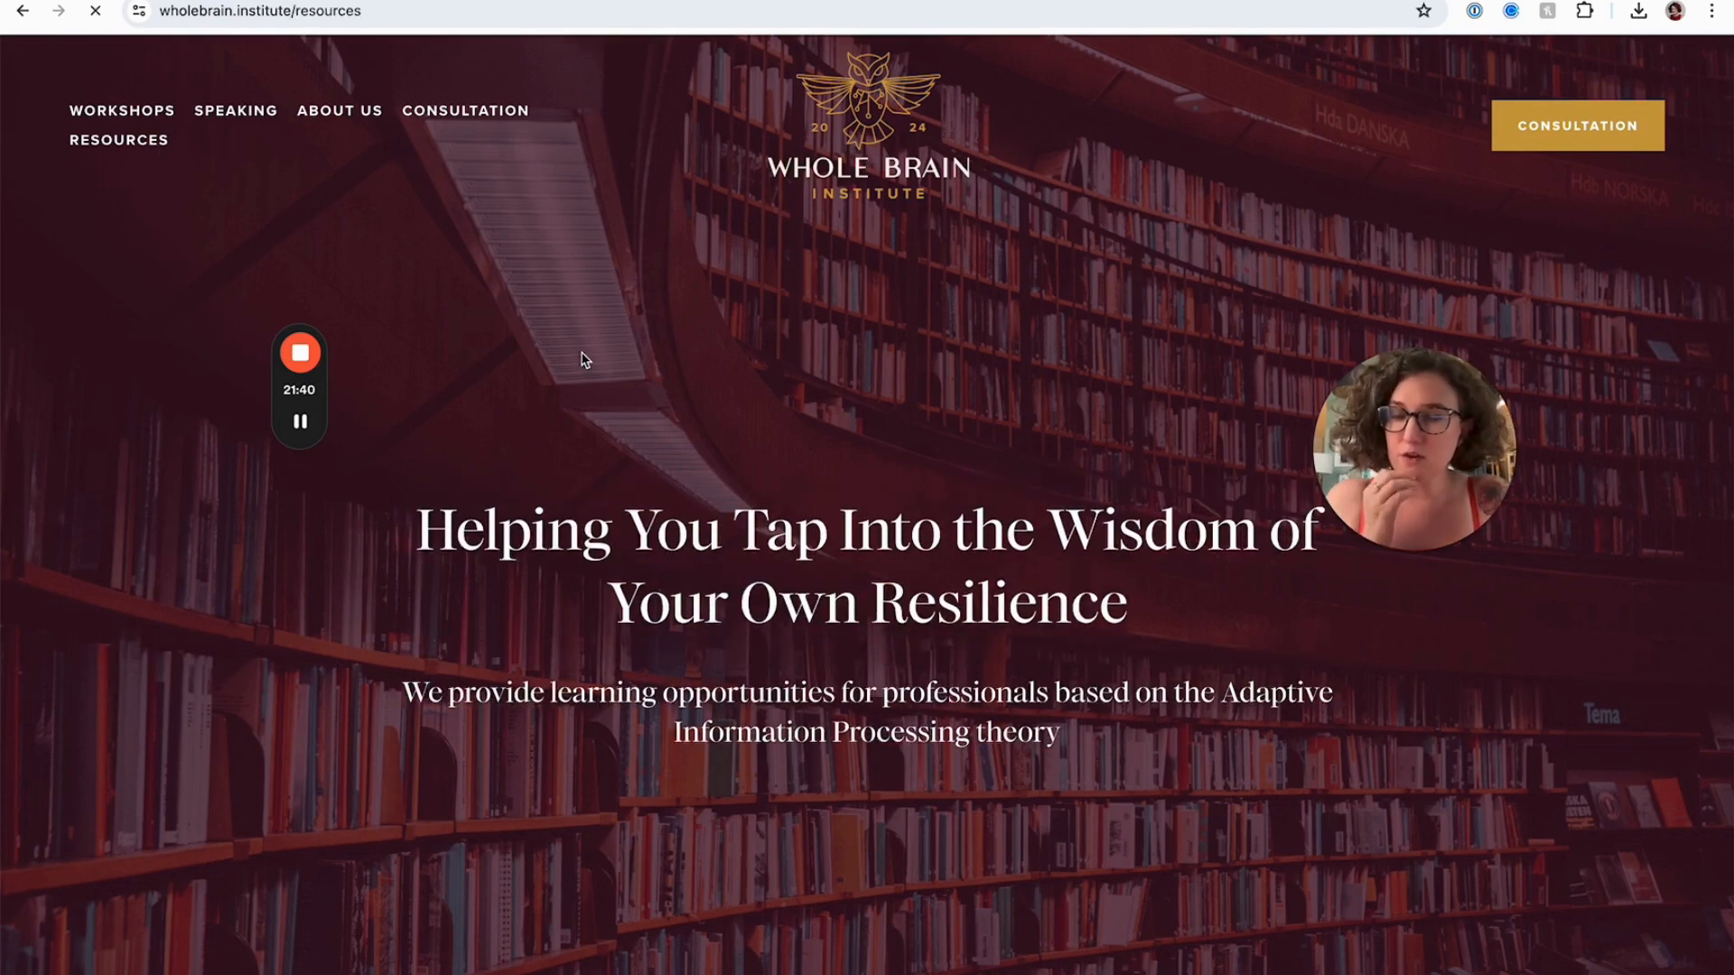
scroll(583, 360, down, 5)
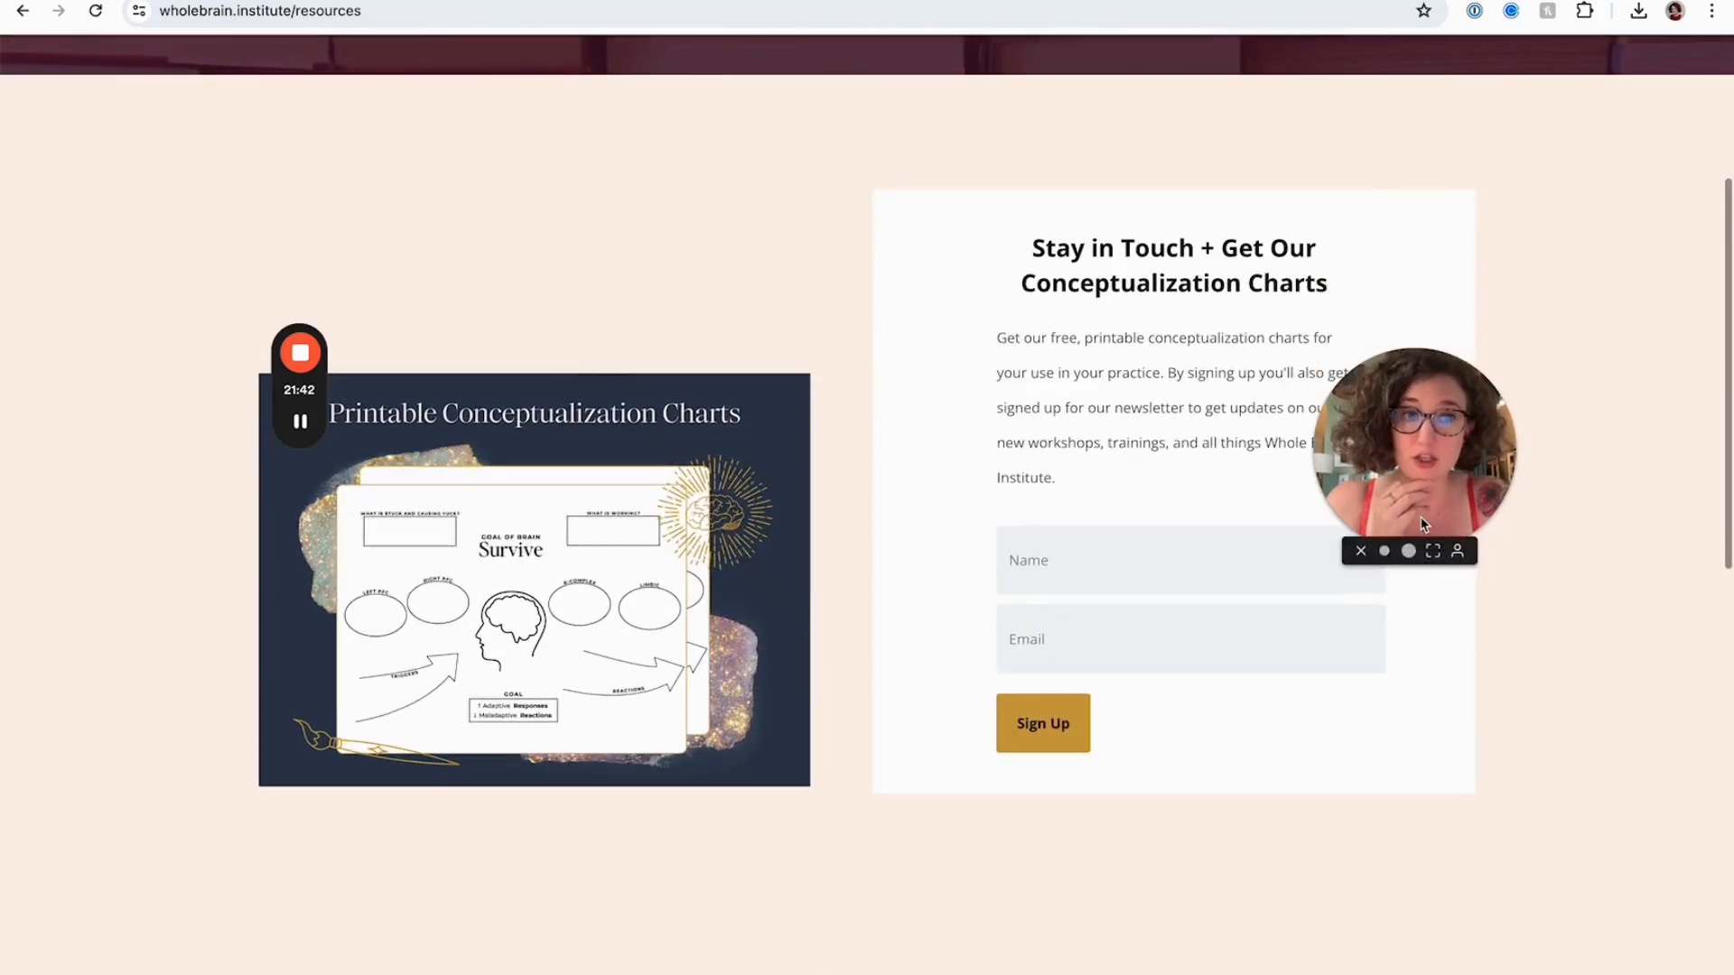
drag(1382, 462, 1504, 332)
drag(1505, 335, 1511, 337)
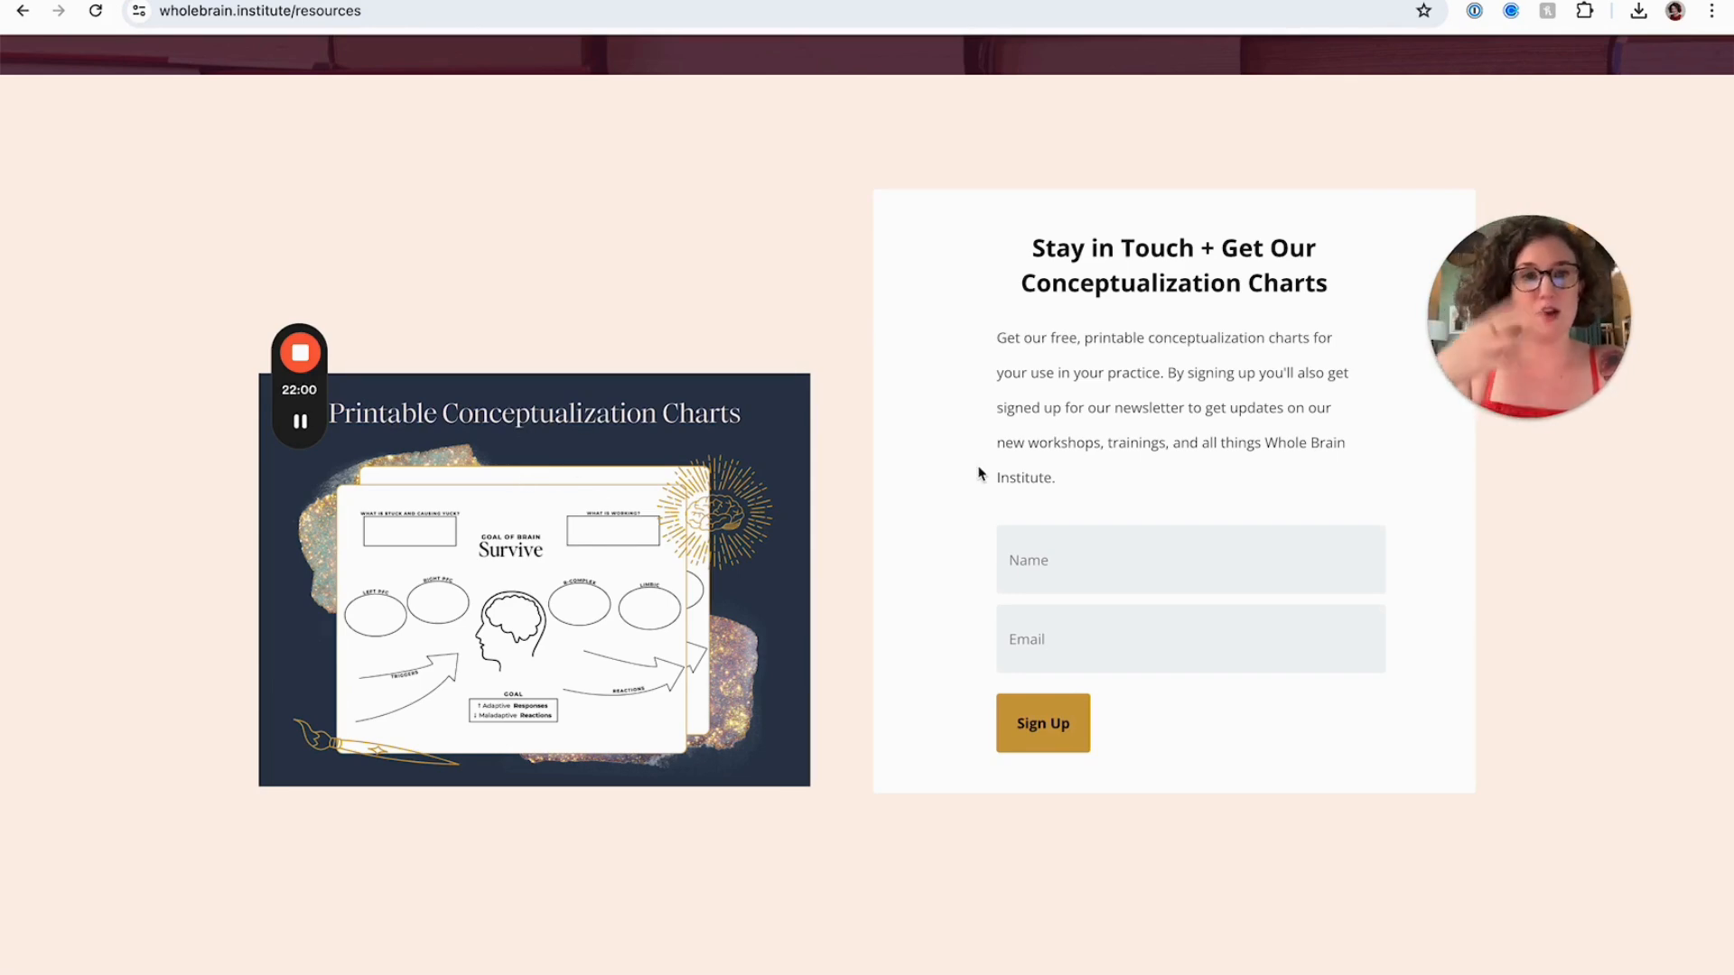
scroll(979, 472, up, 2)
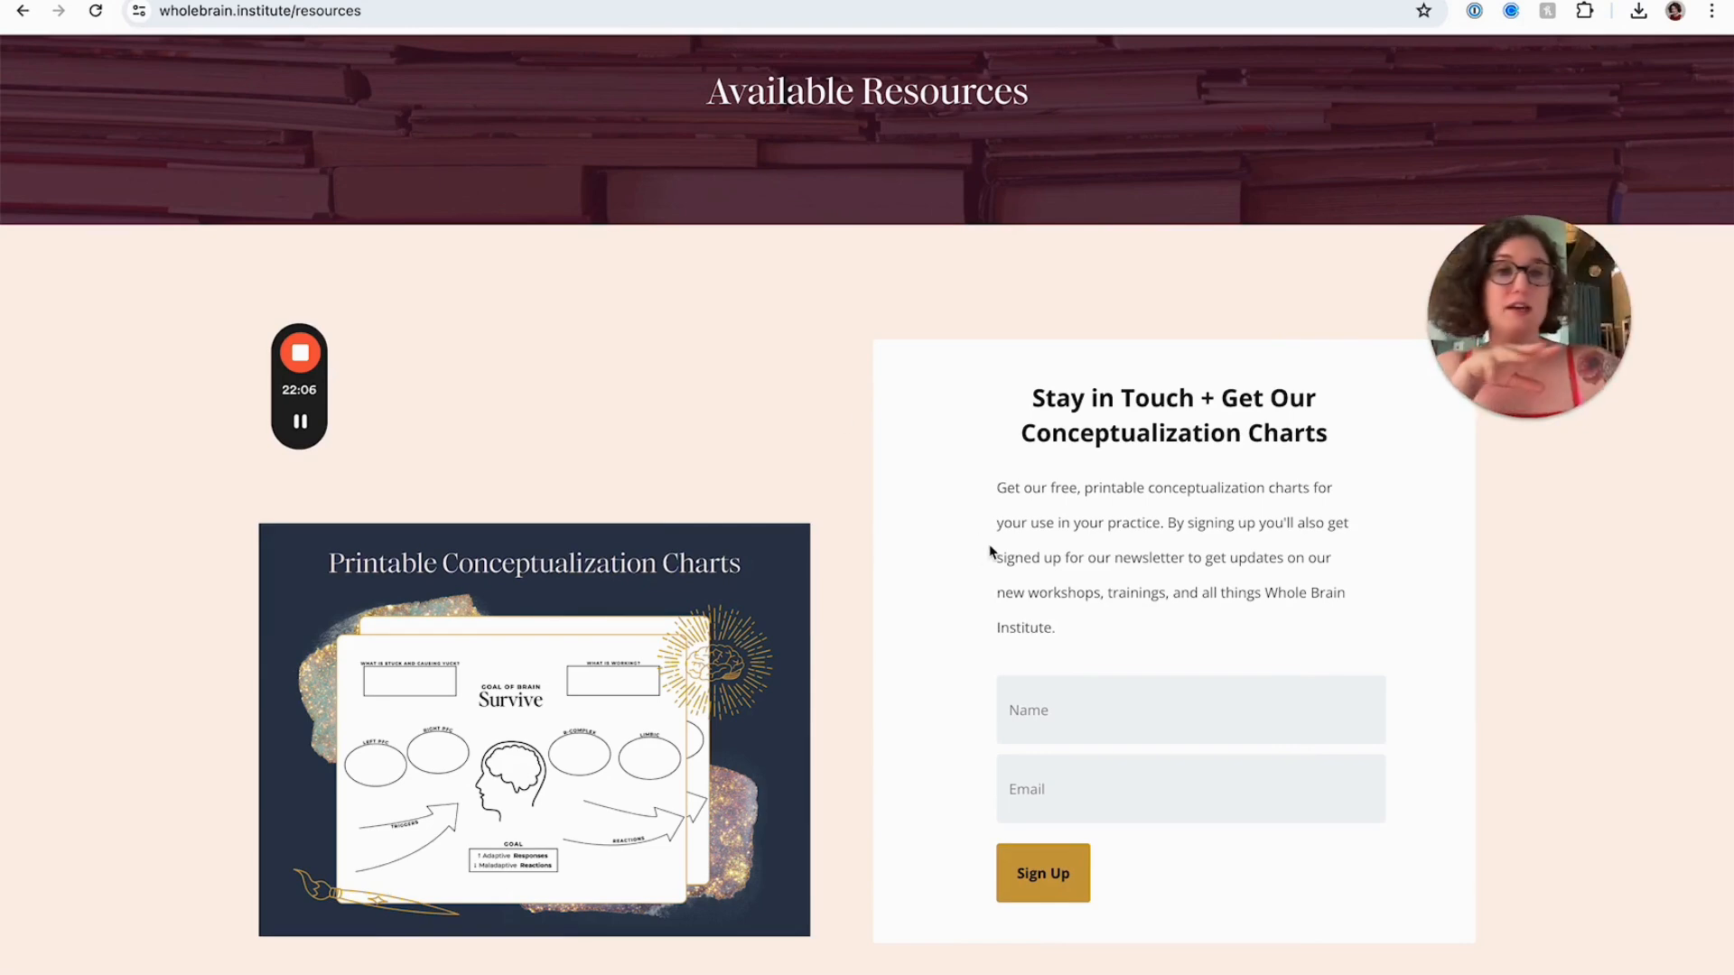
click(290, 1)
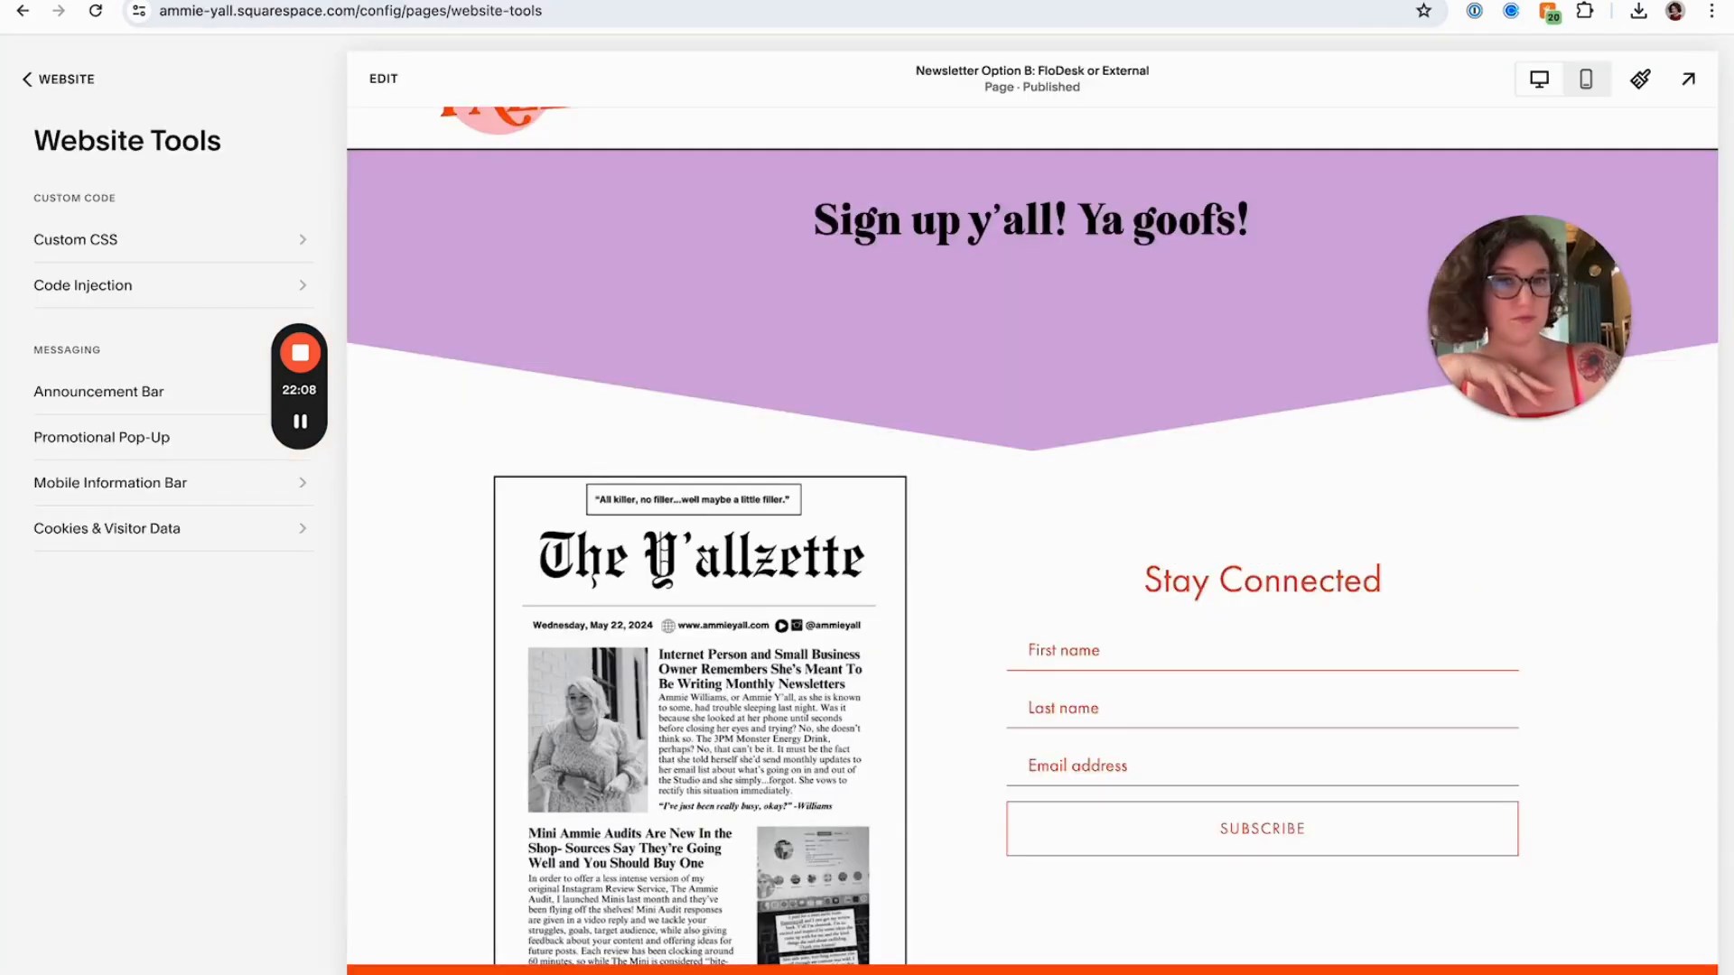
Open the existing Newsletter page from the Not Linked pages and review its heading and signup form
scroll(708, 589, down, 2)
scroll(708, 589, up, 3)
click(80, 81)
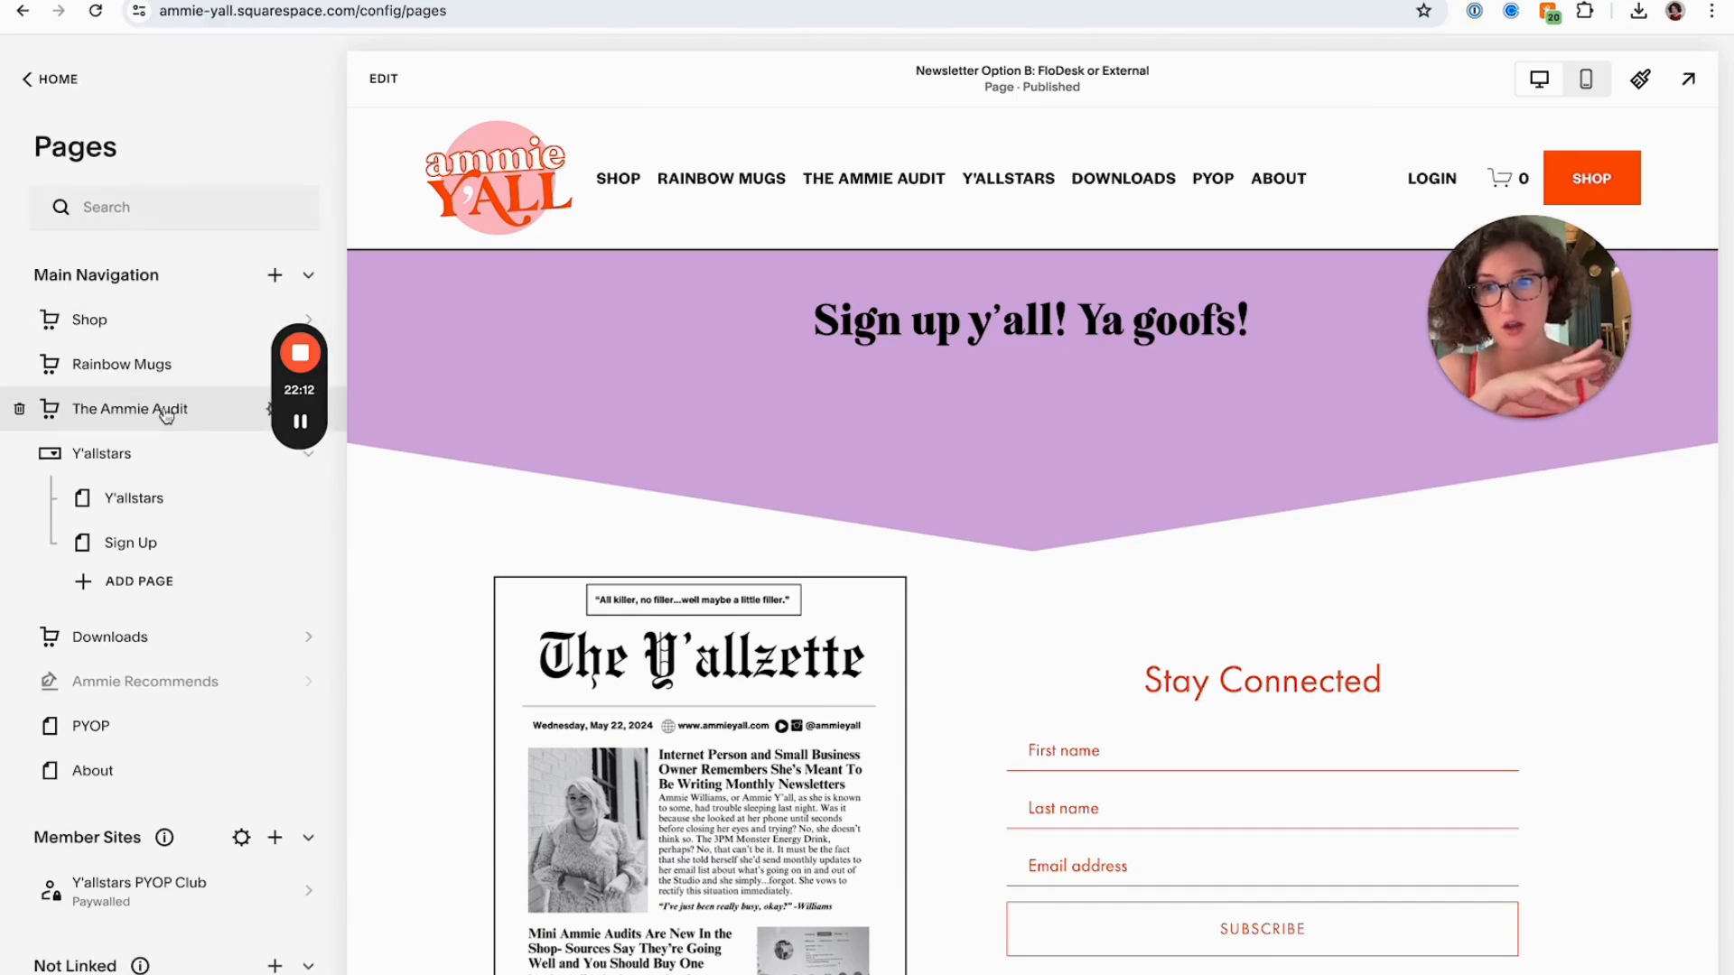
scroll(165, 415, down, 4)
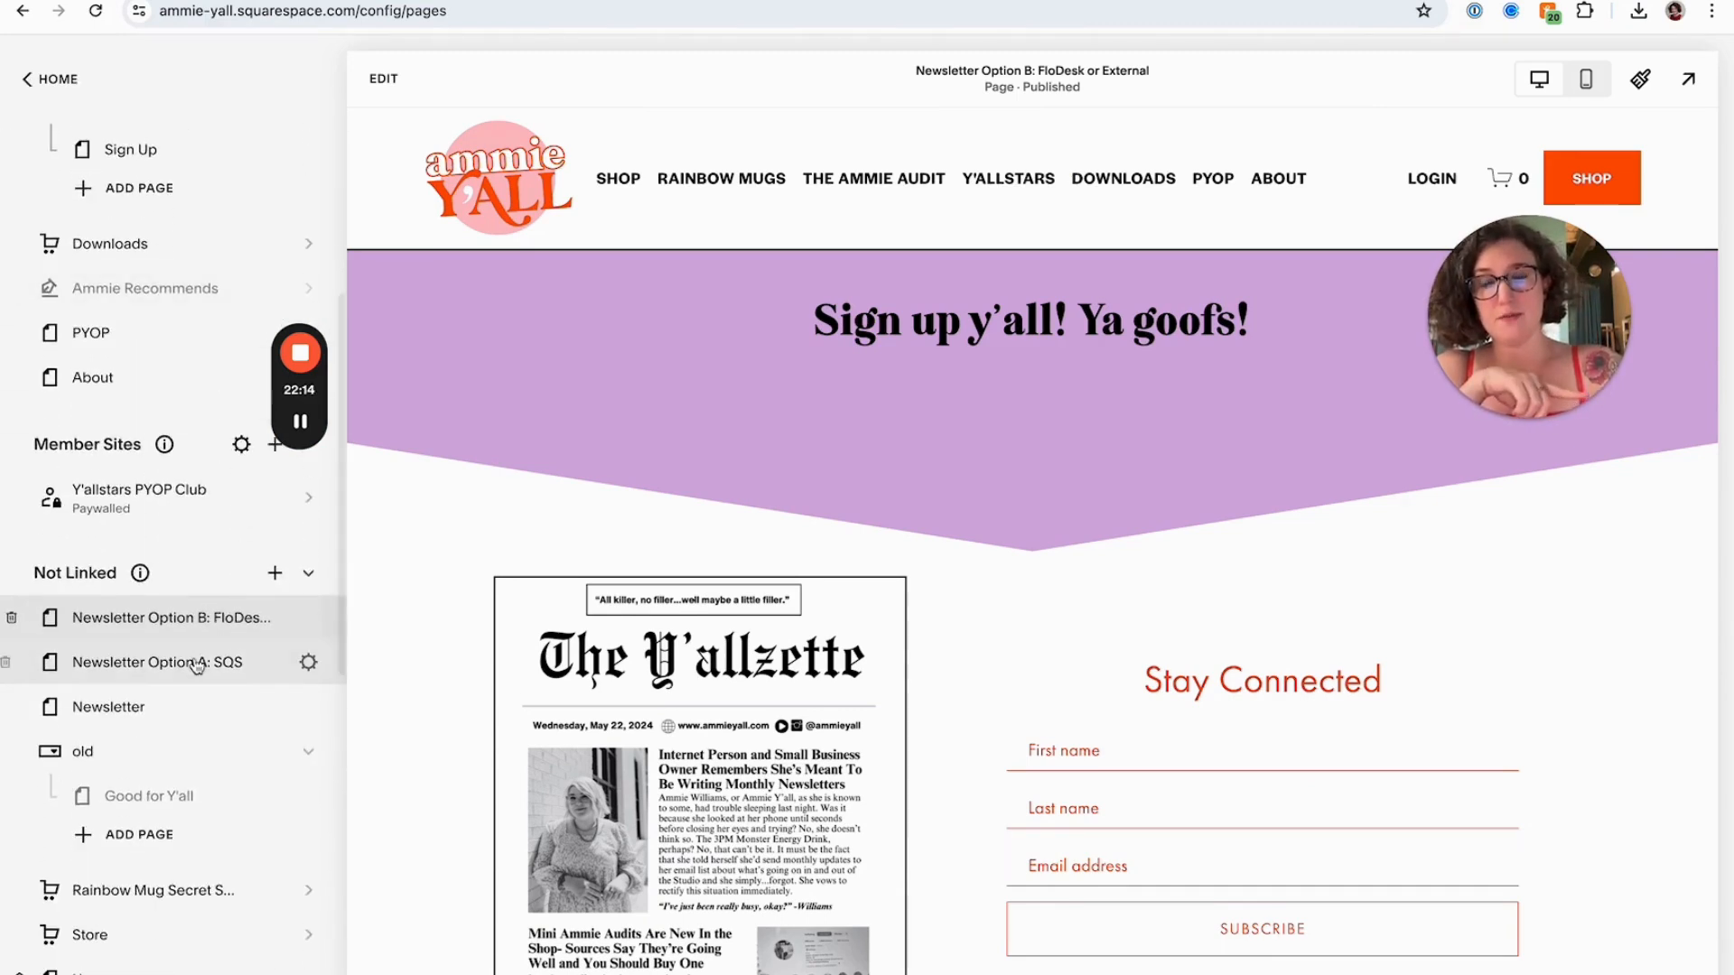
scroll(197, 666, down, 1)
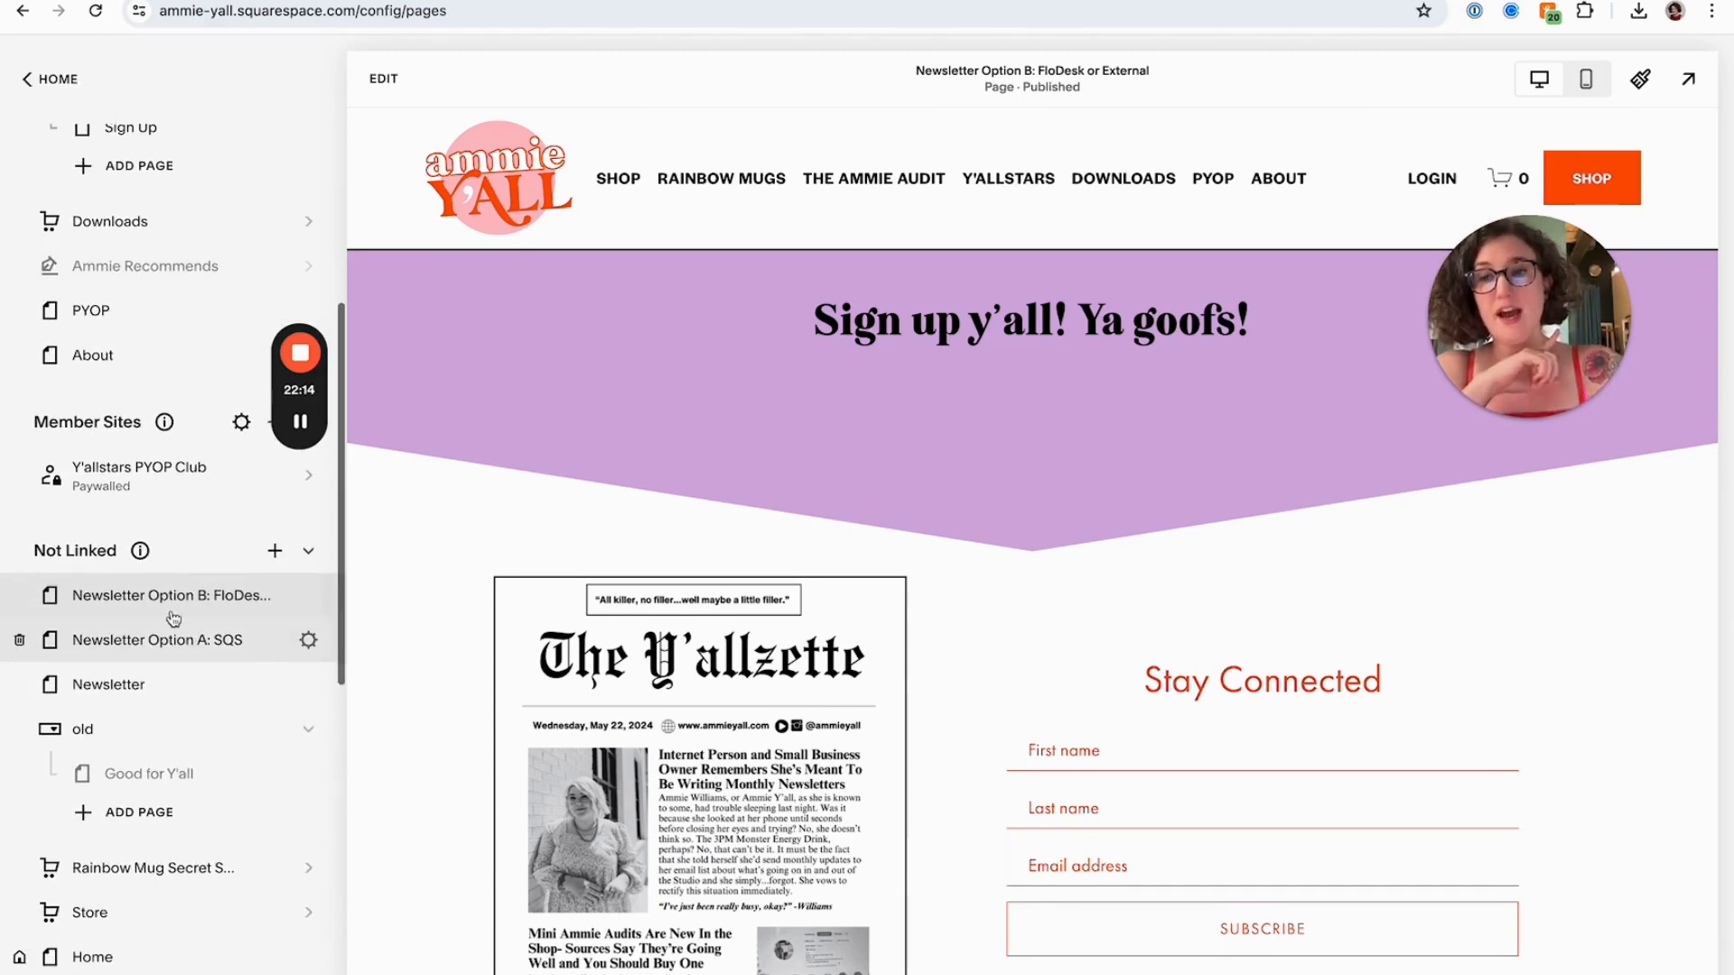
click(162, 684)
scroll(844, 578, down, 1)
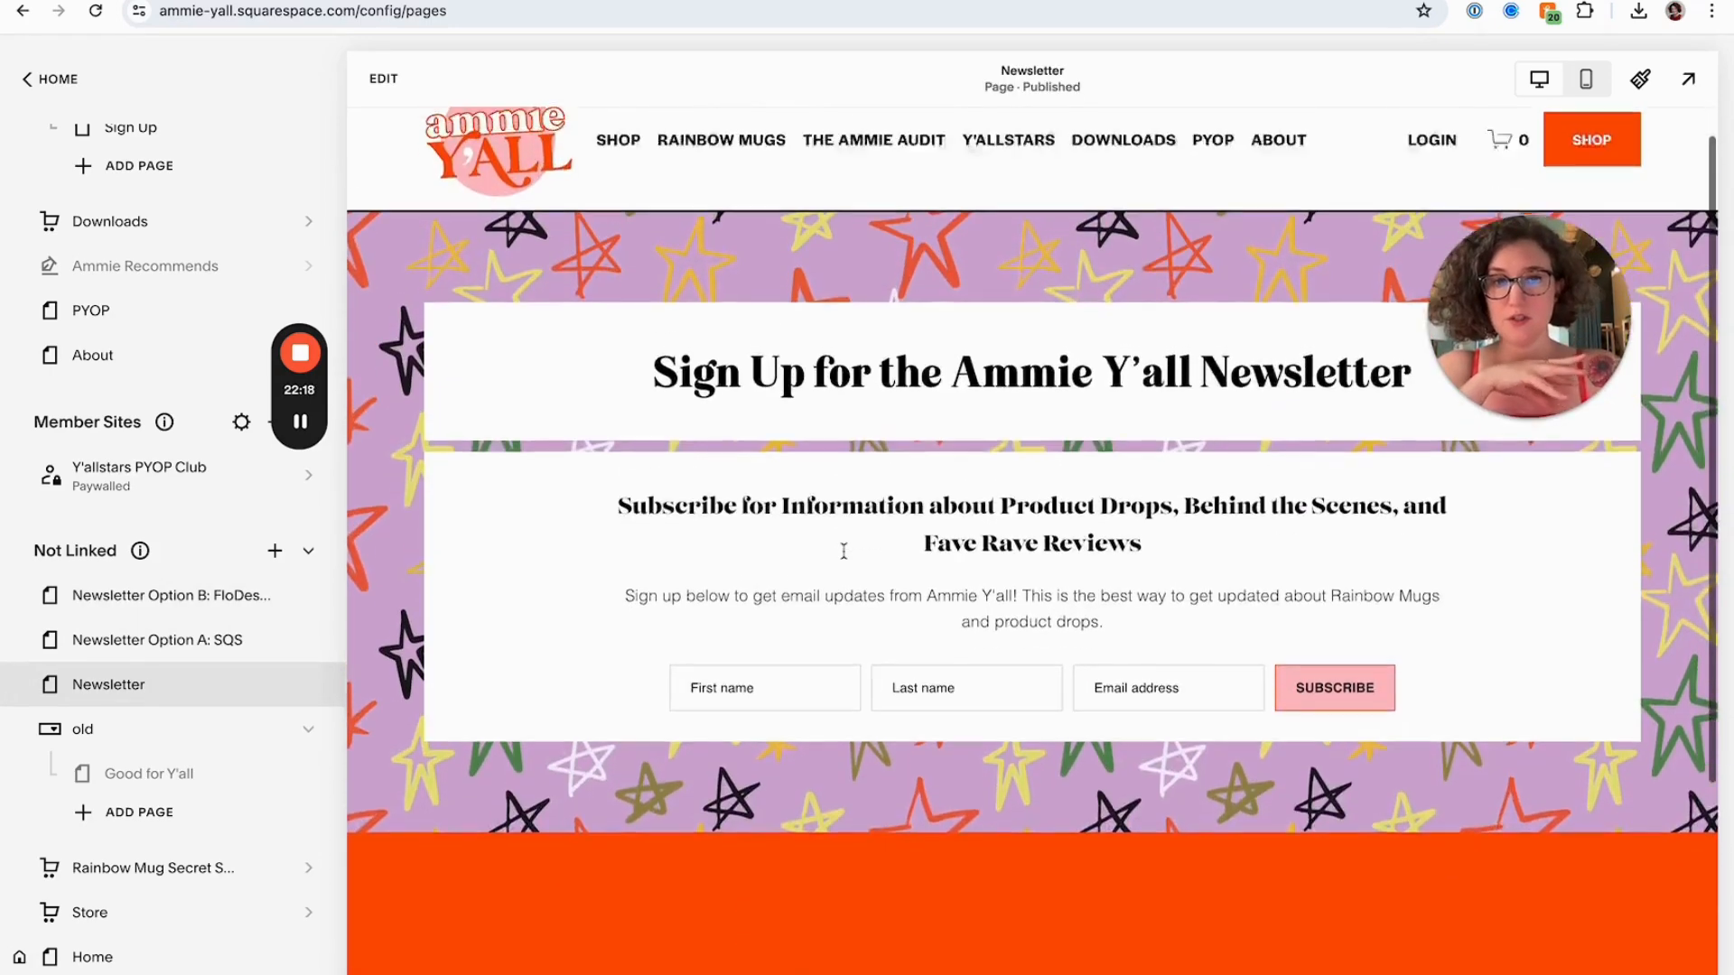
scroll(843, 551, up, 1)
drag(696, 394, 1112, 408)
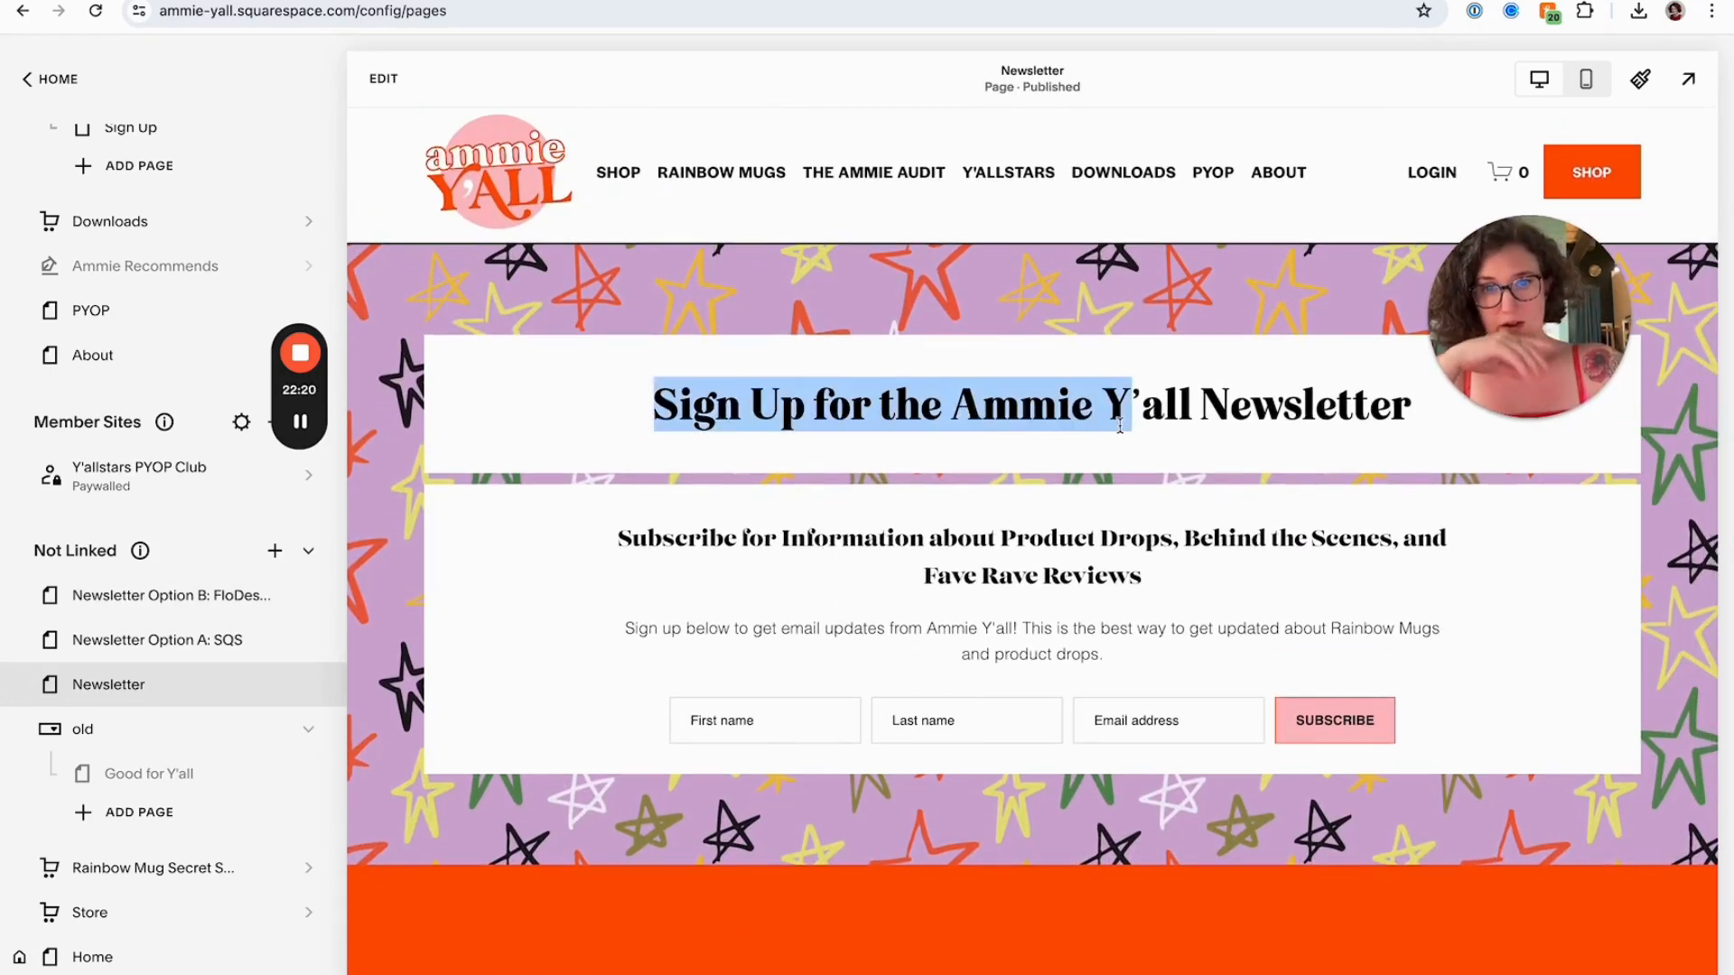
click(1163, 418)
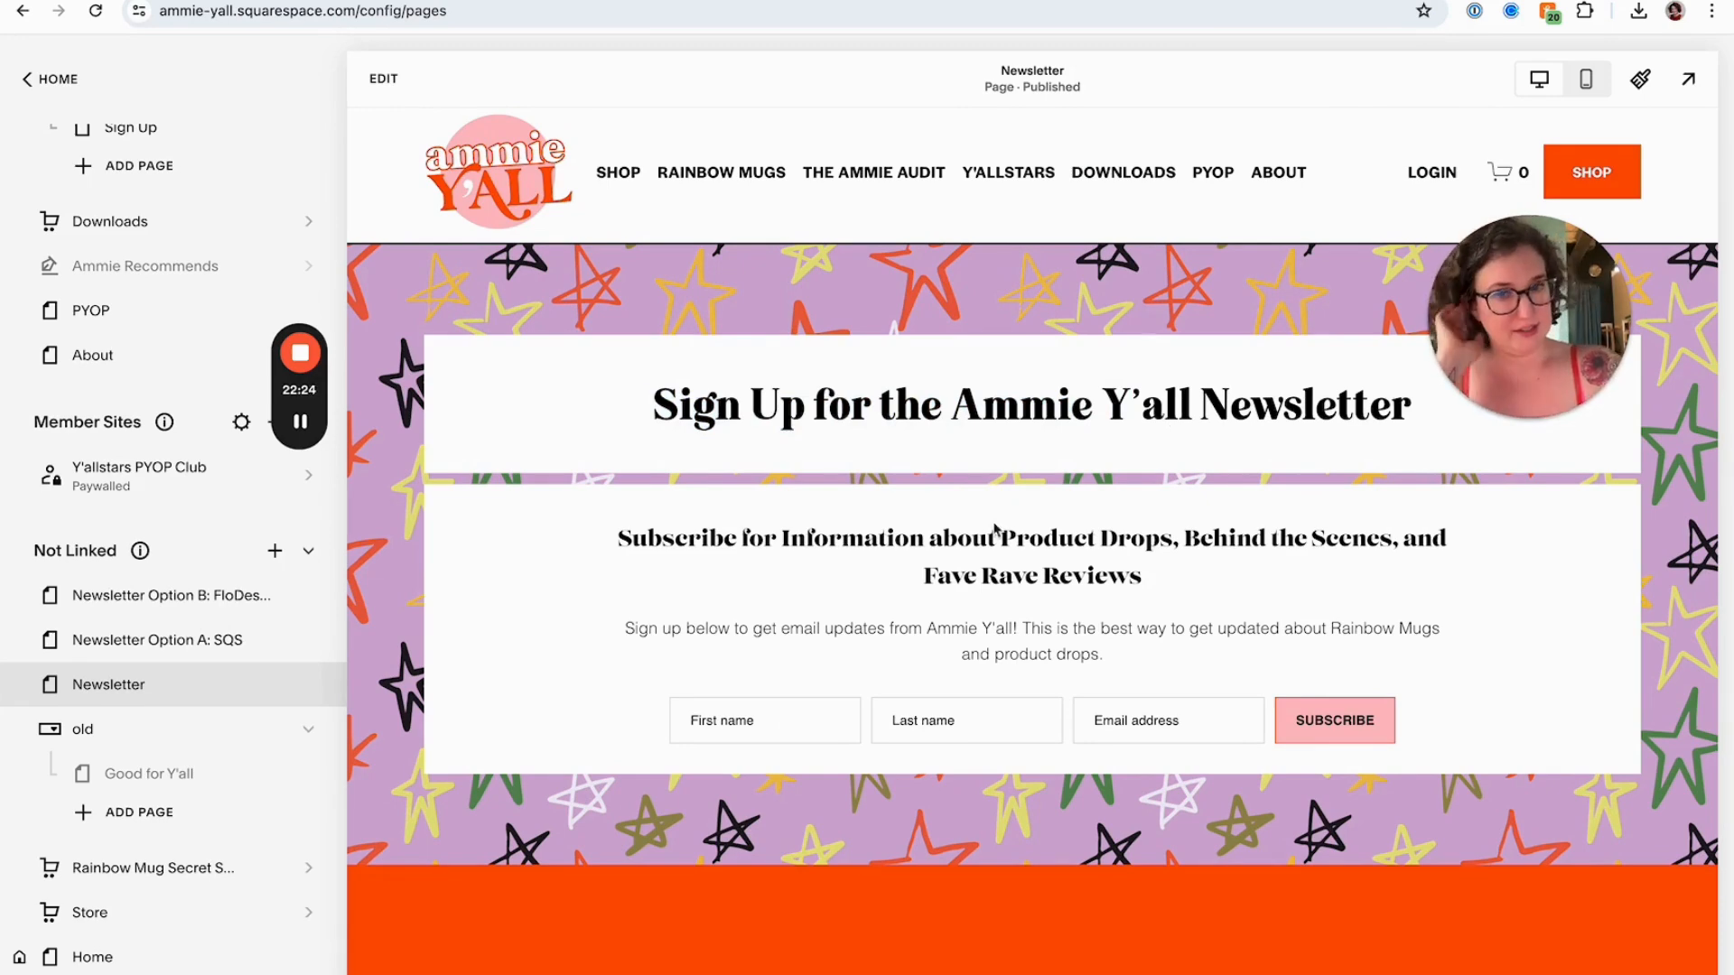
Enter editing on the Newsletter page and inspect the embedded FloDesk script block's code
click(383, 79)
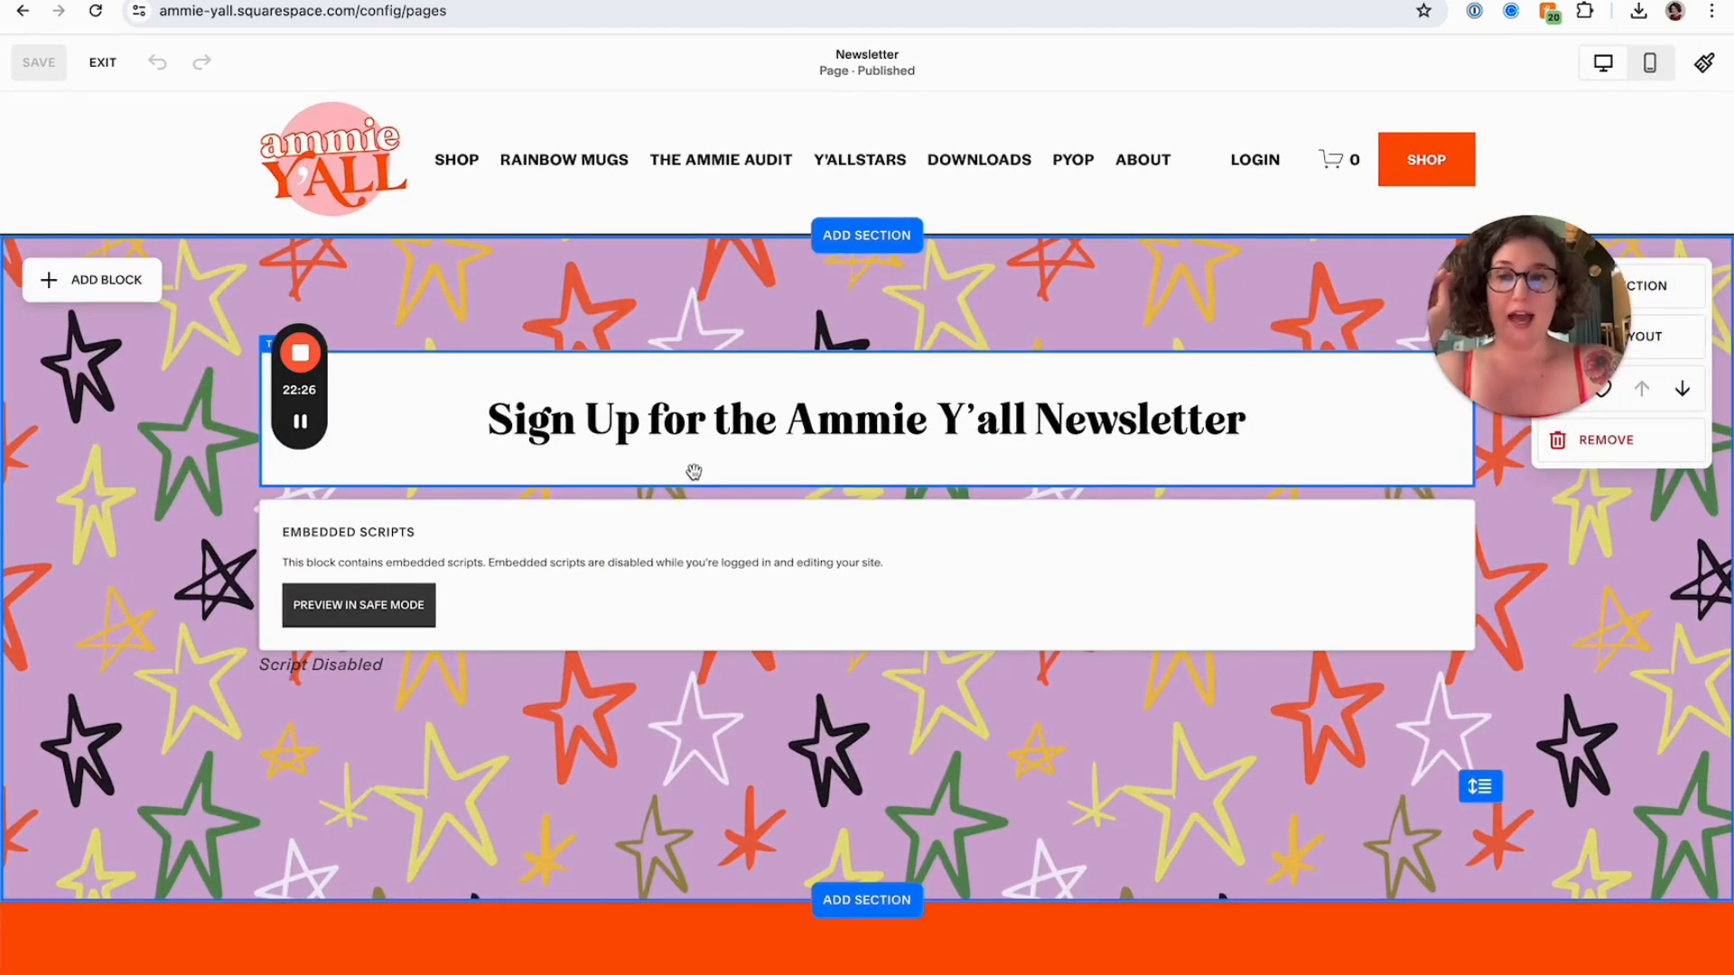
double_click(530, 592)
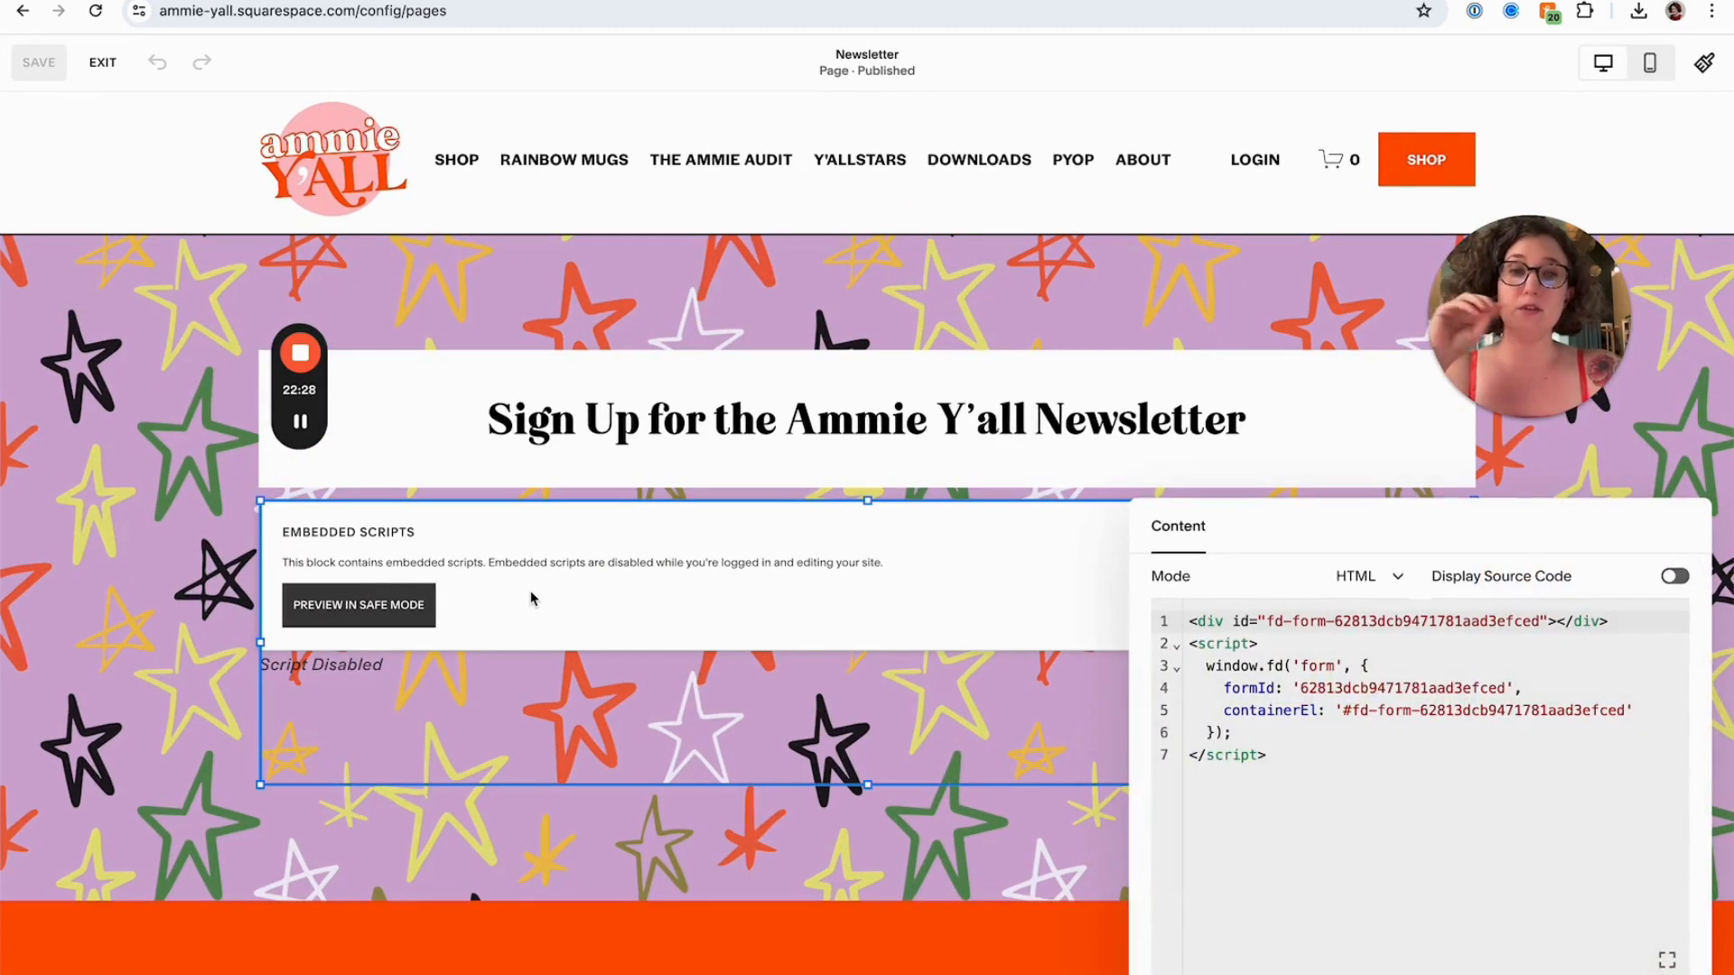
click(462, 835)
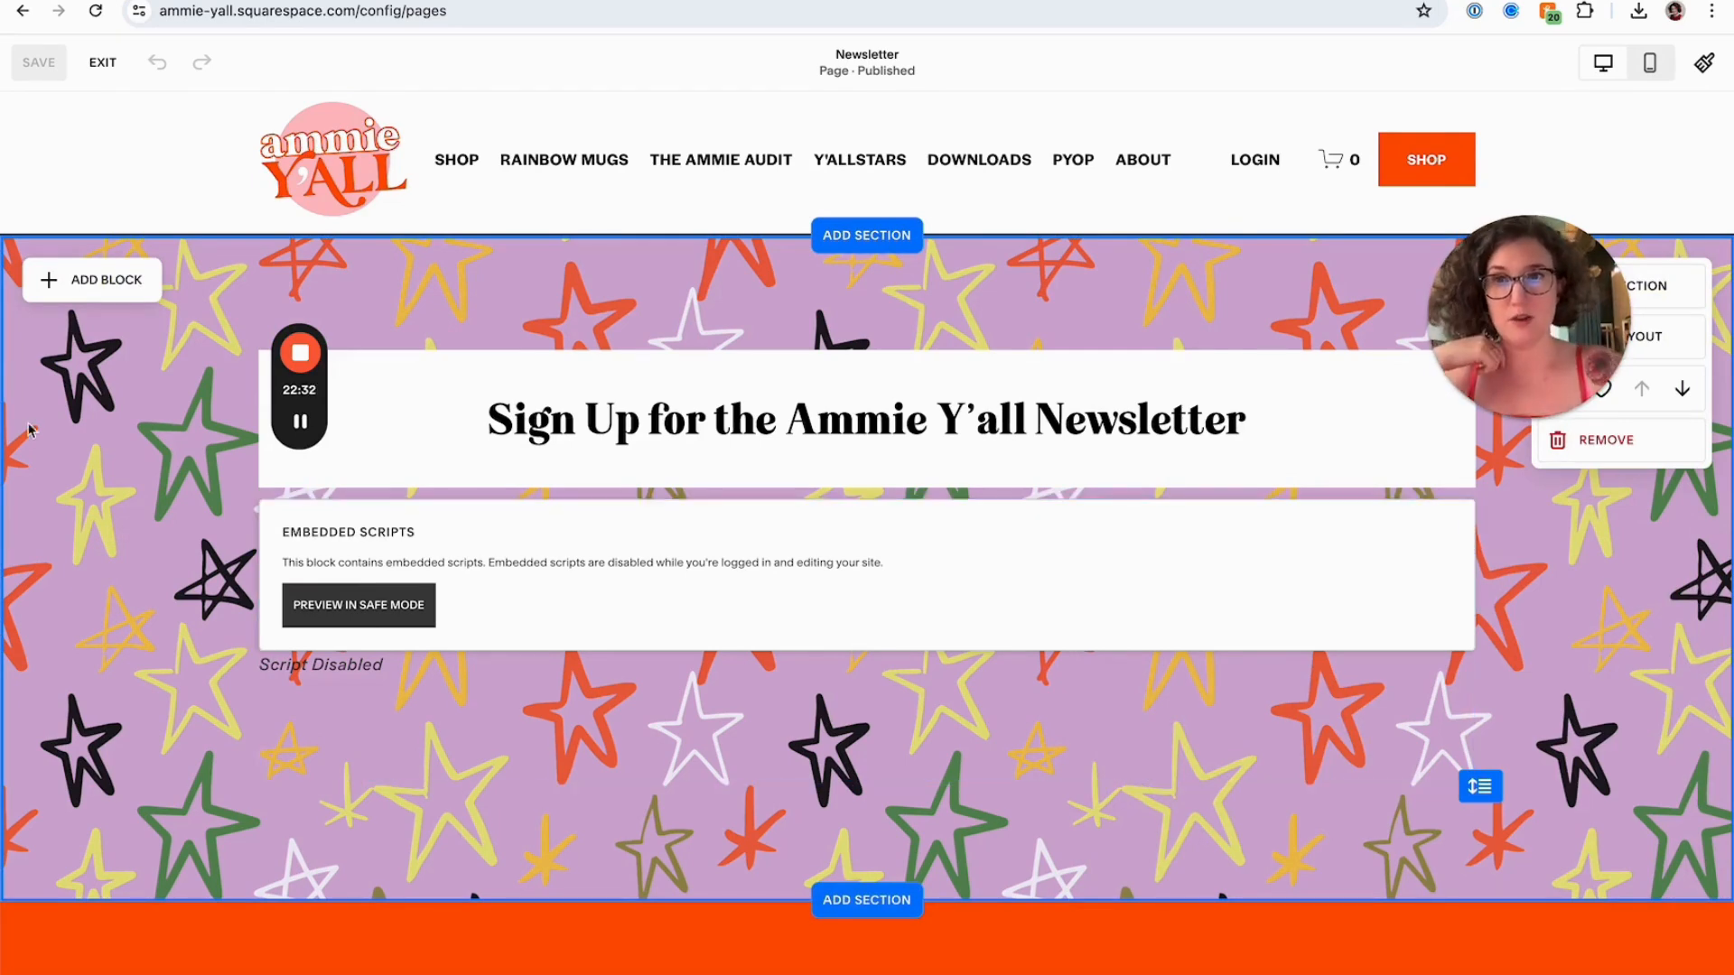
Switch to FloDesk, view the list of forms, and return to the Squarespace editor
click(181, 1)
click(182, 104)
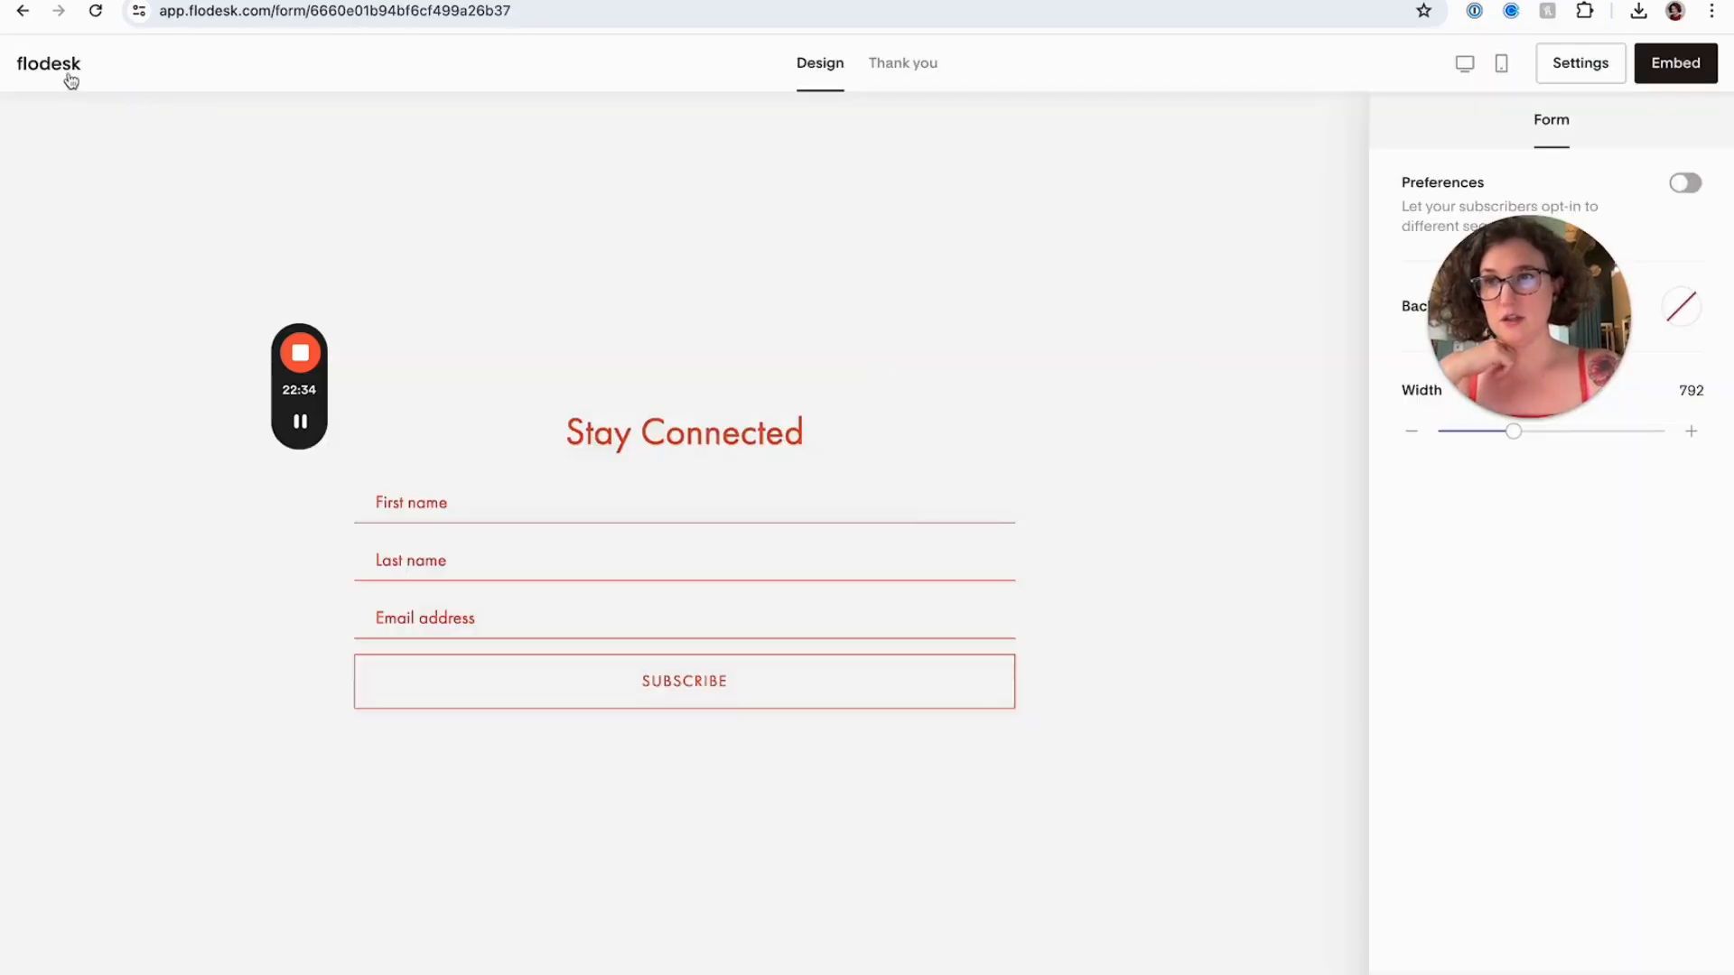
click(65, 70)
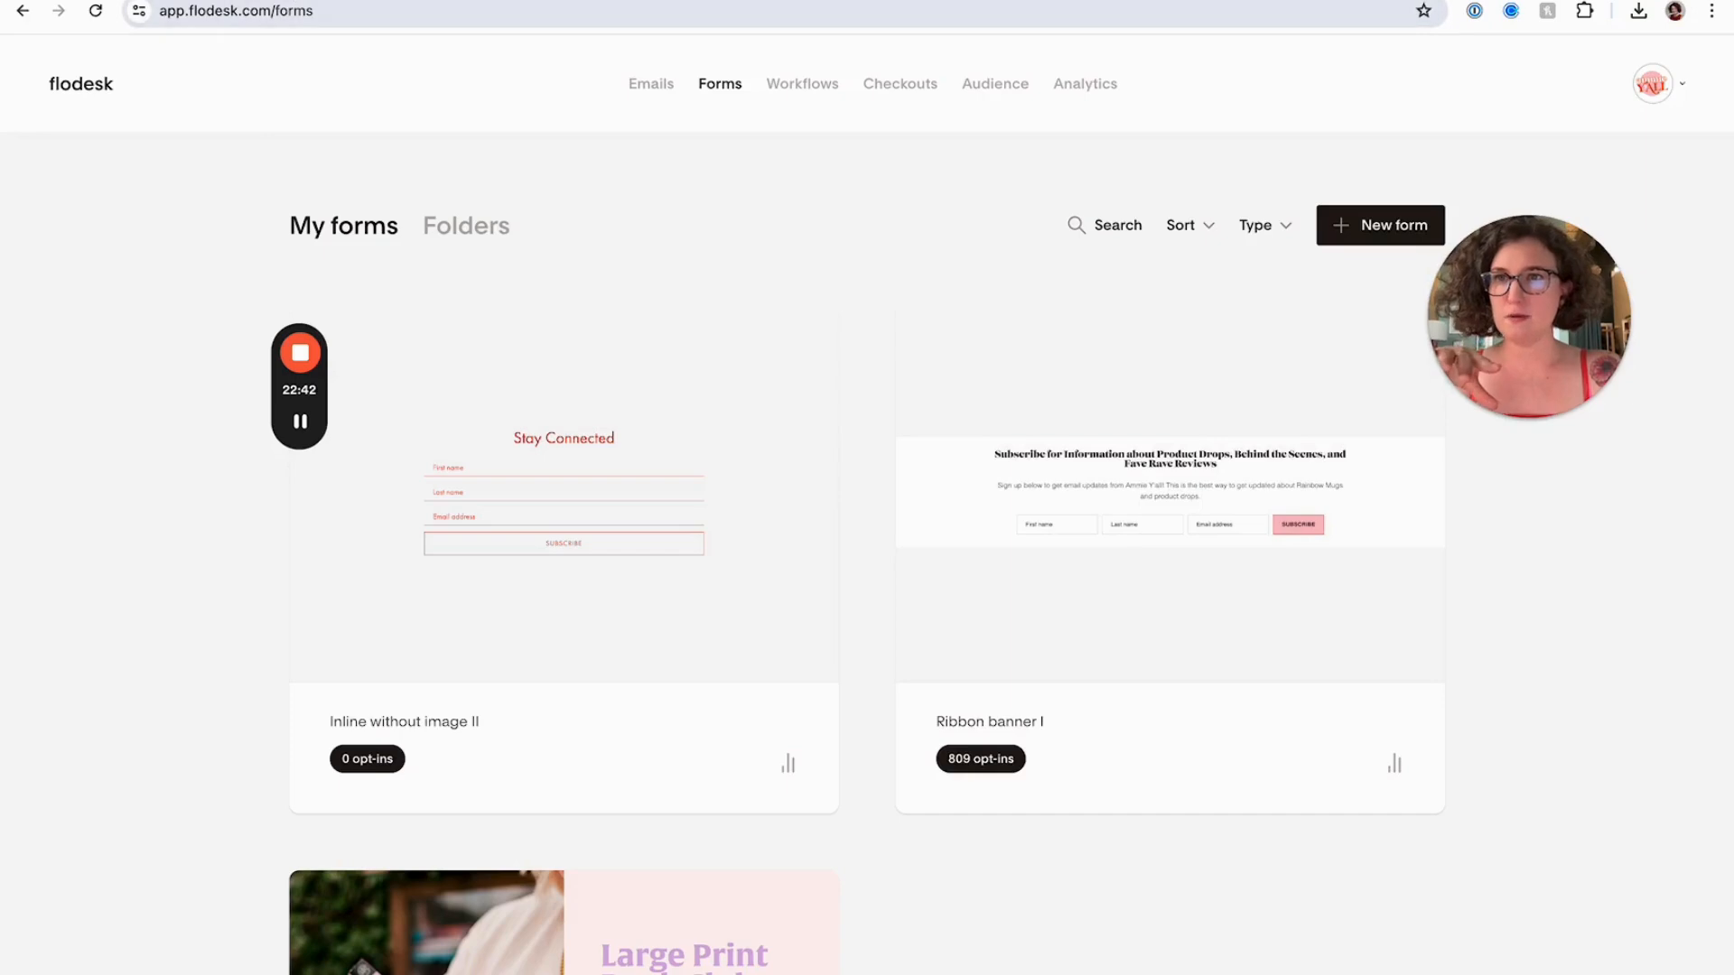
click(433, 2)
click(398, 442)
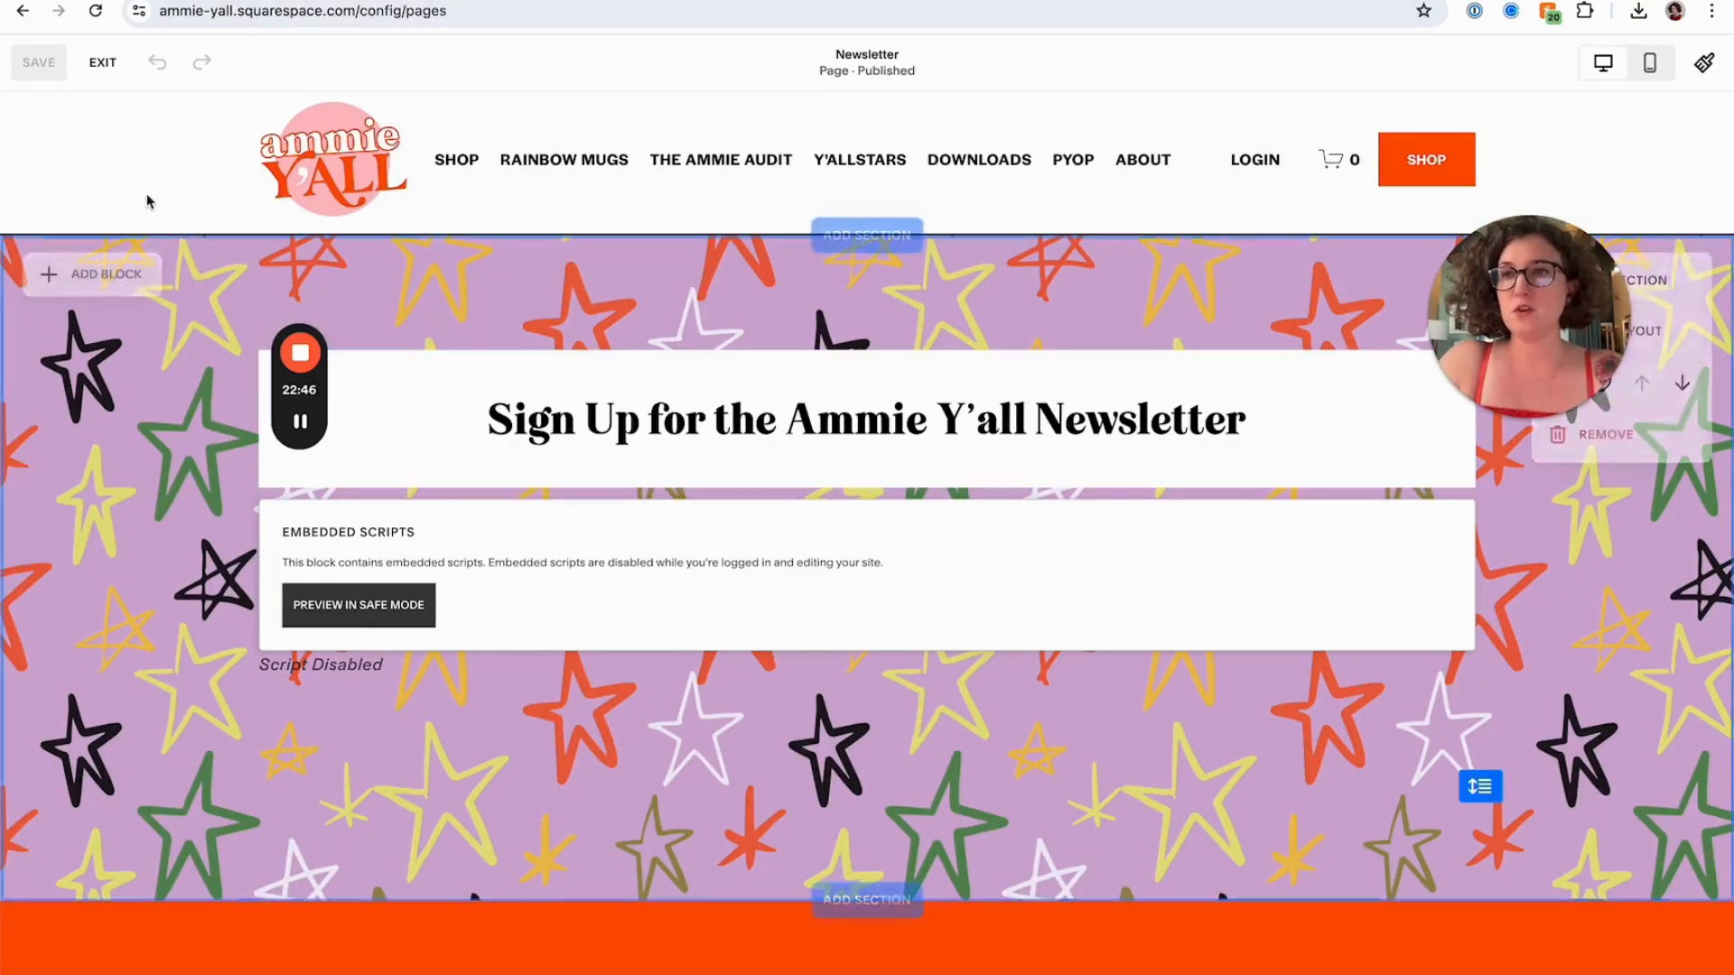
Exit editing and open the Newsletter page's settings to inspect its URL slug, then close the settings
click(107, 63)
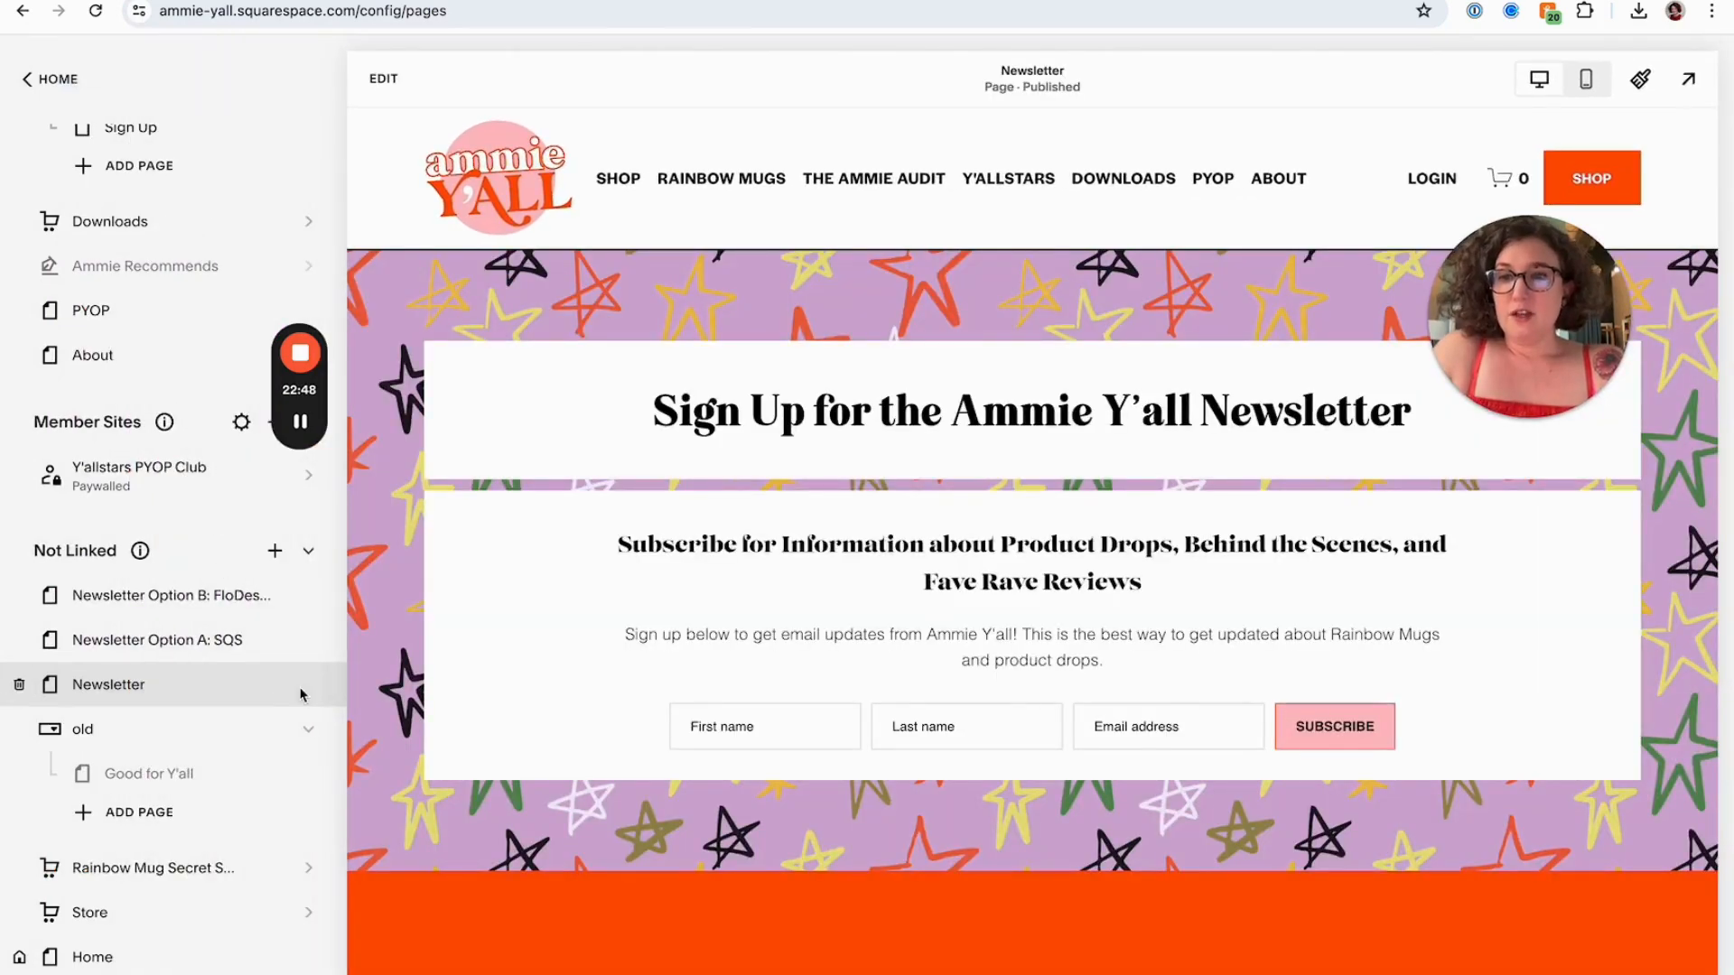
click(300, 692)
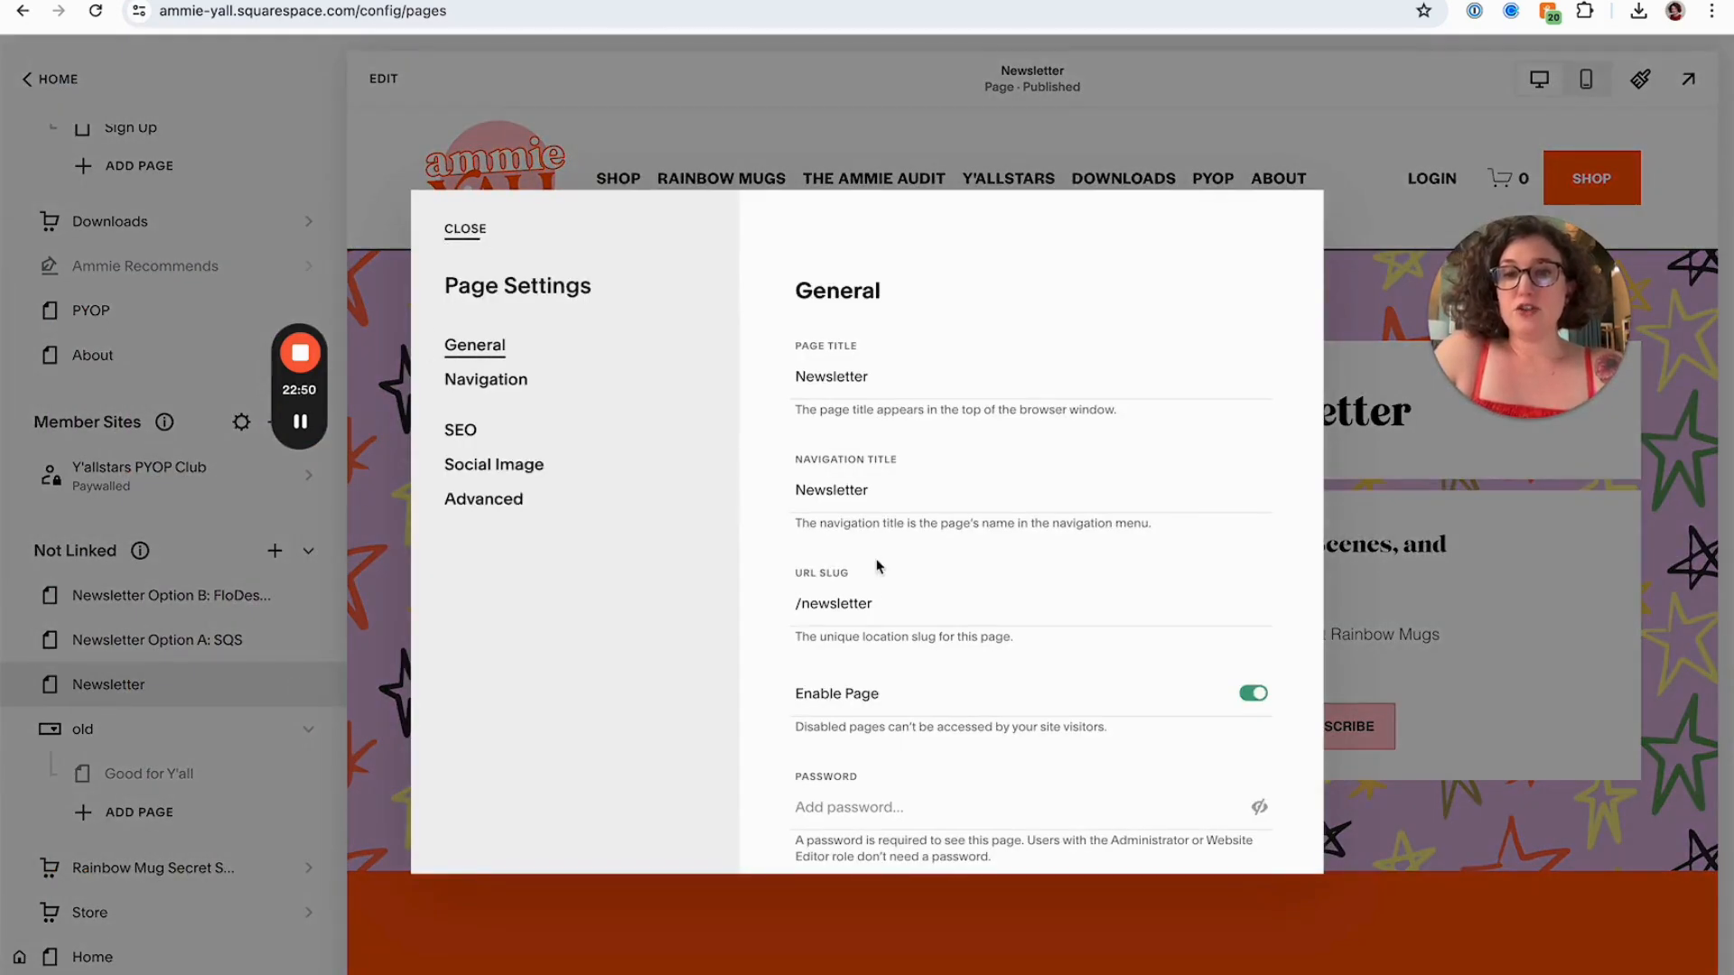
double_click(858, 605)
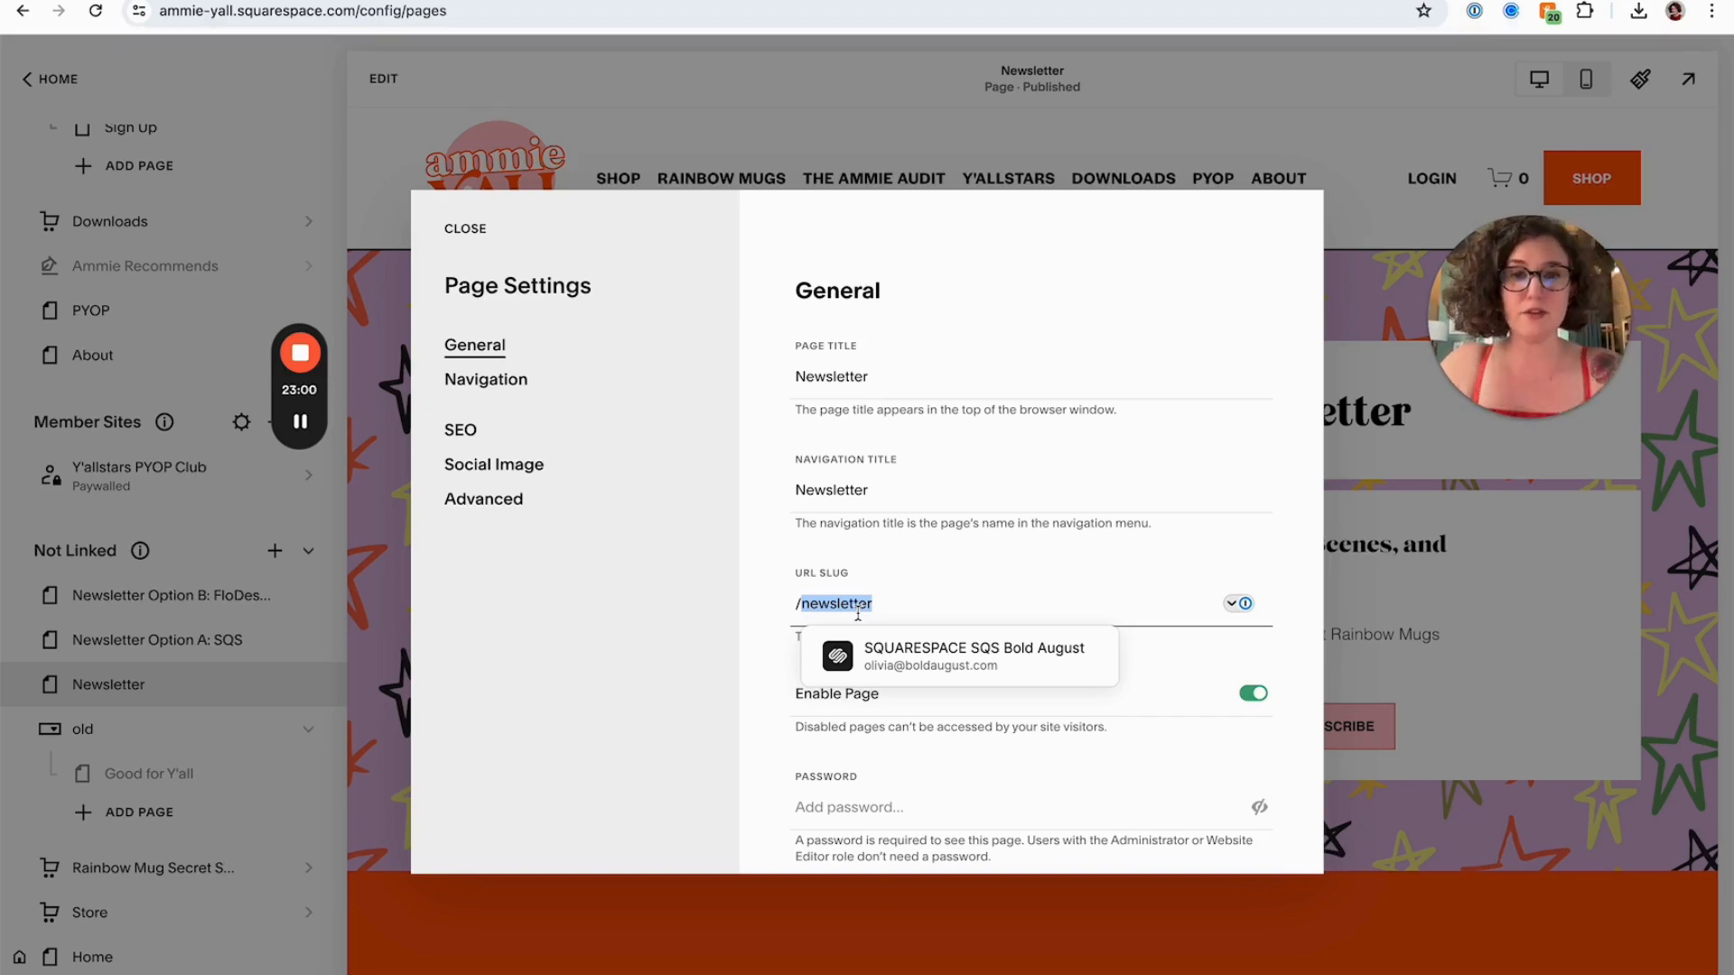
double_click(829, 363)
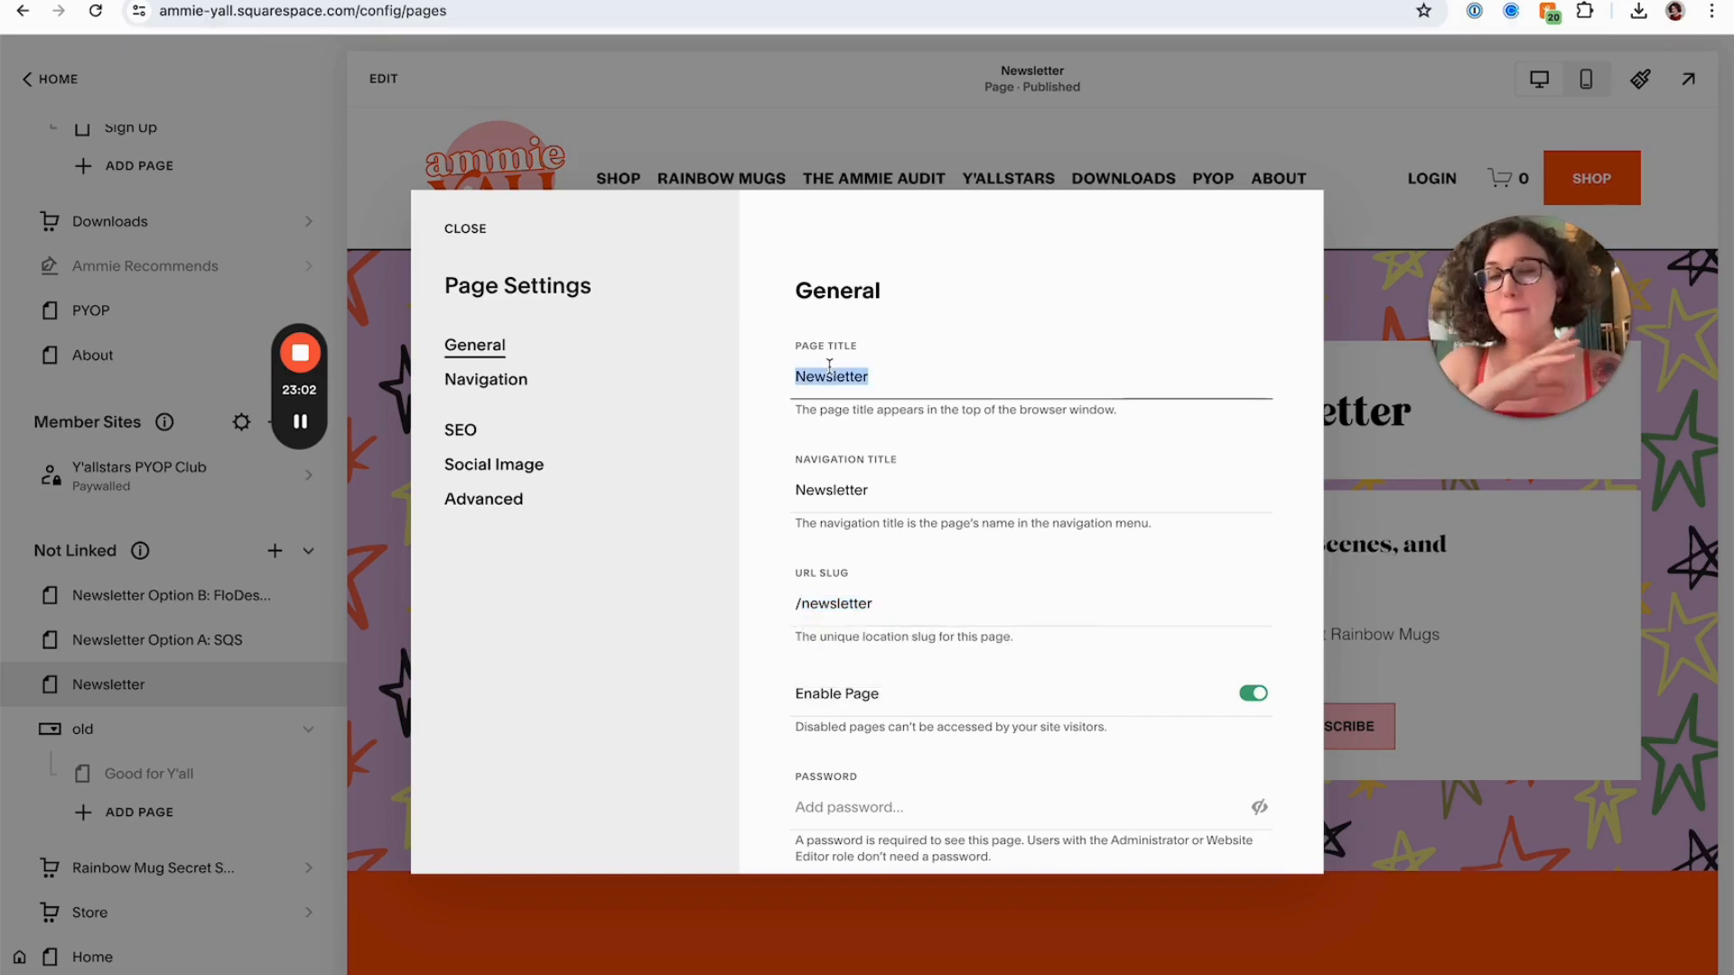
double_click(844, 605)
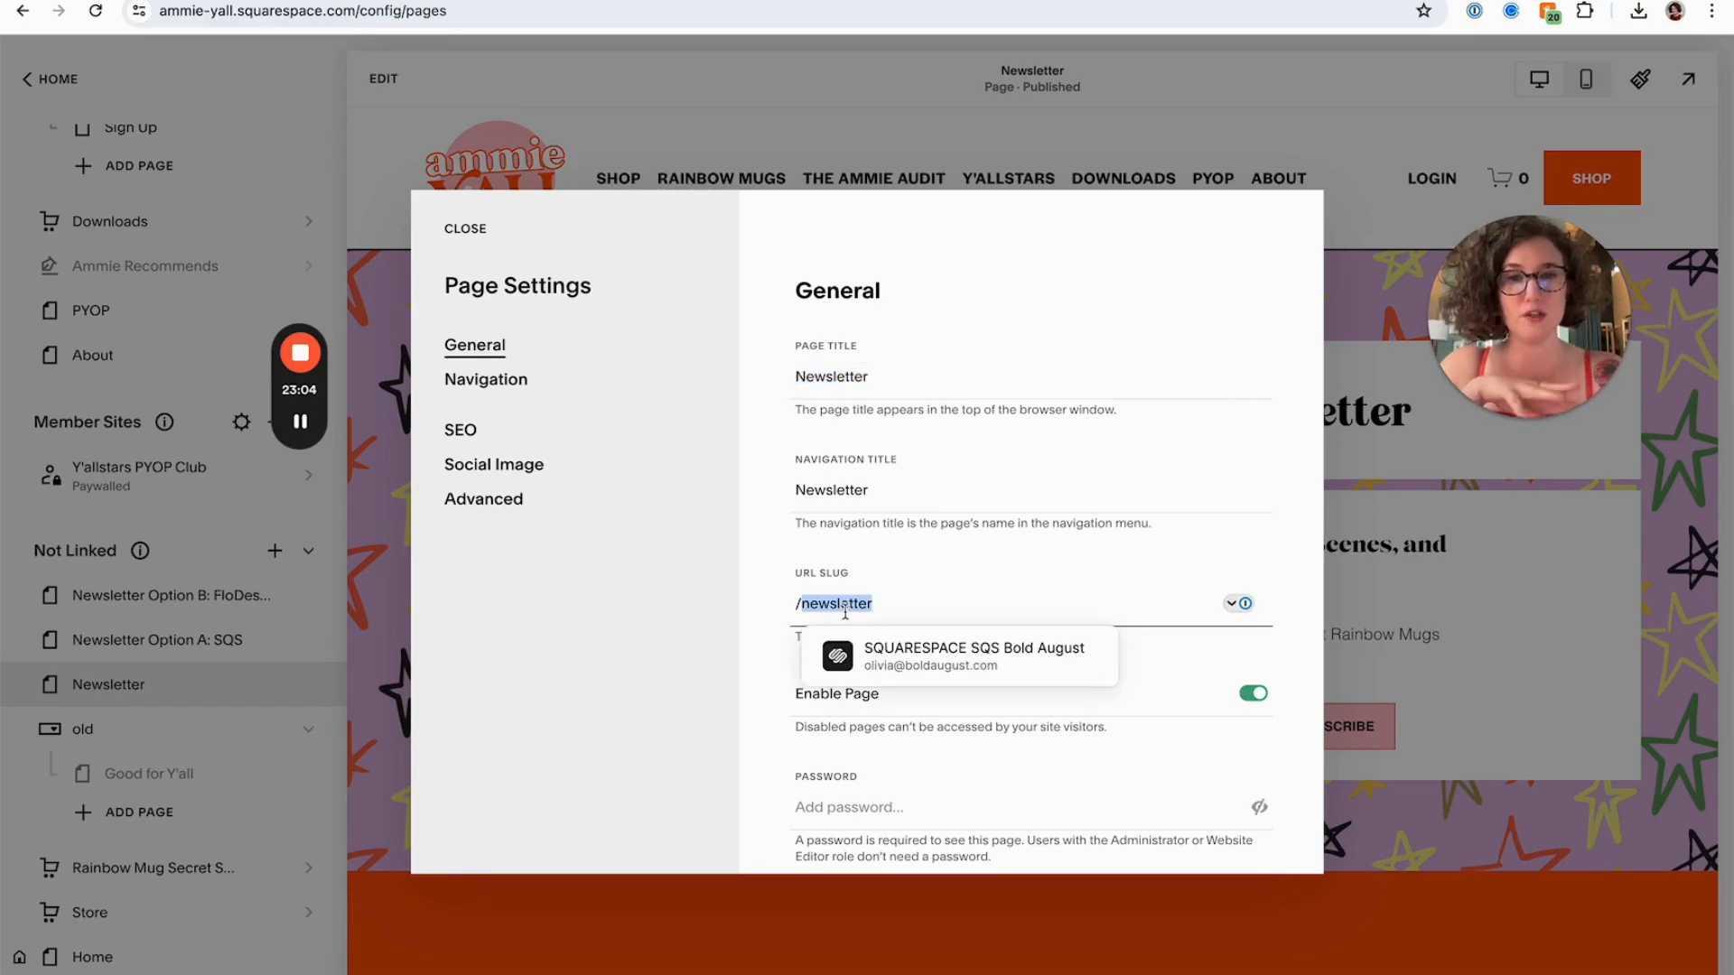
click(463, 231)
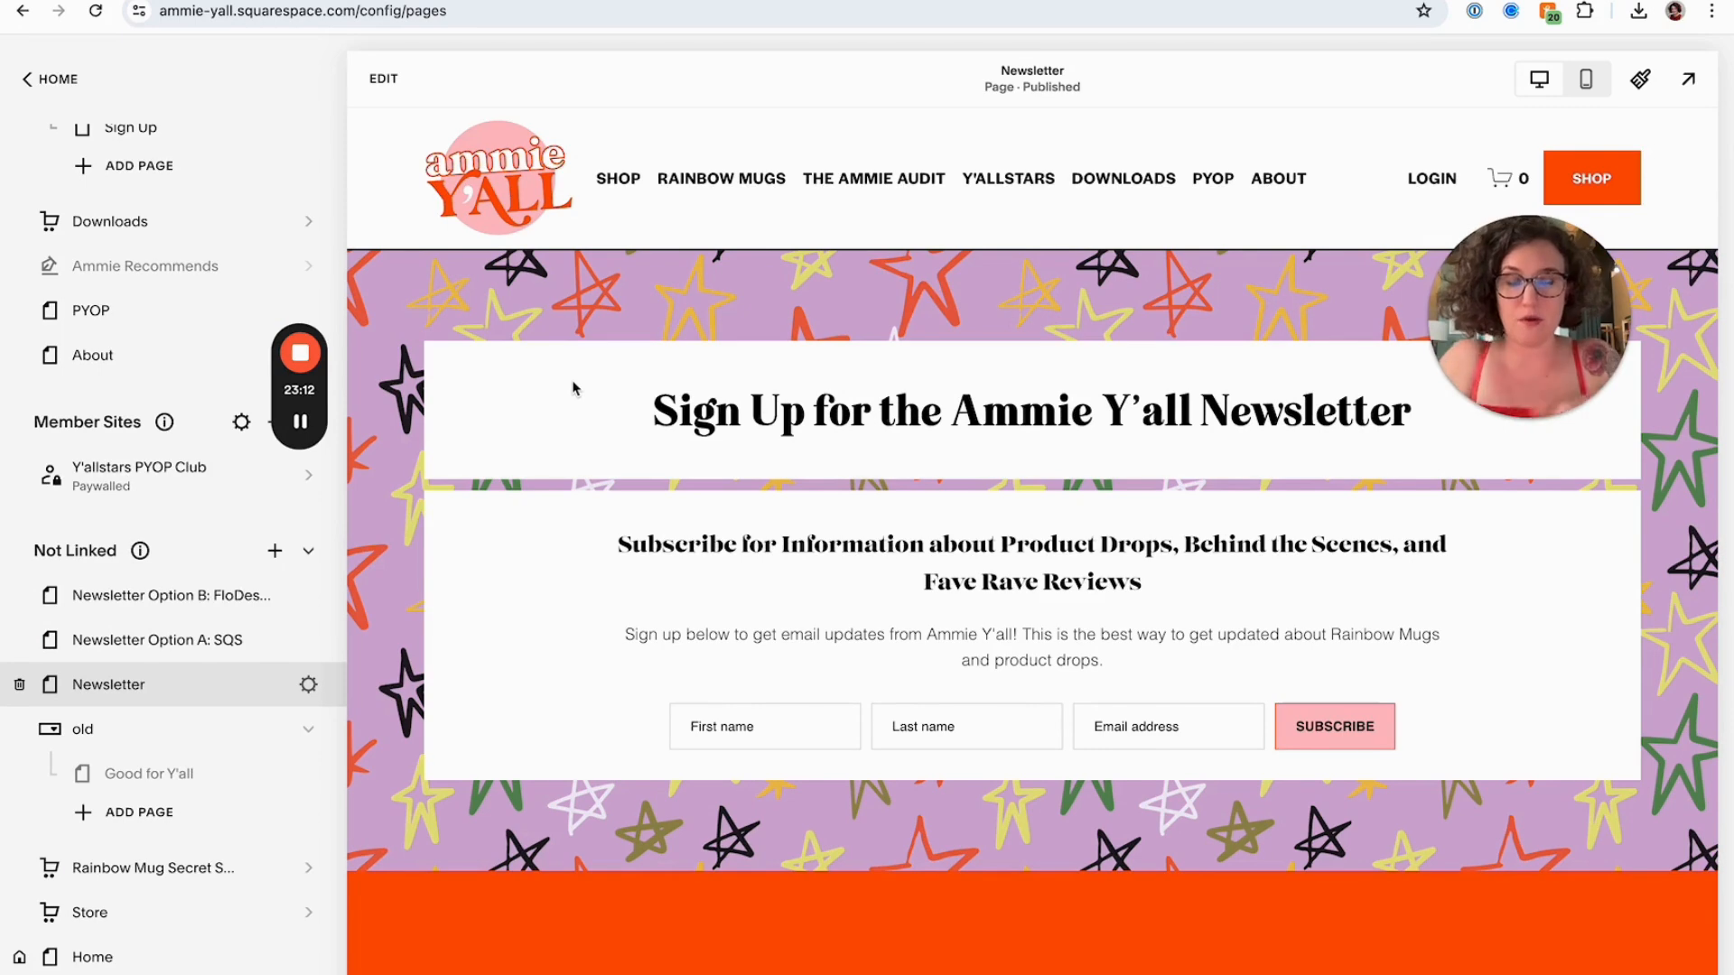
Open ammieyall.com/newsletter in a new browser tab, then return to the Squarespace pages tab
key(ctrl+t)
text(ammieyall.com/newsletter)
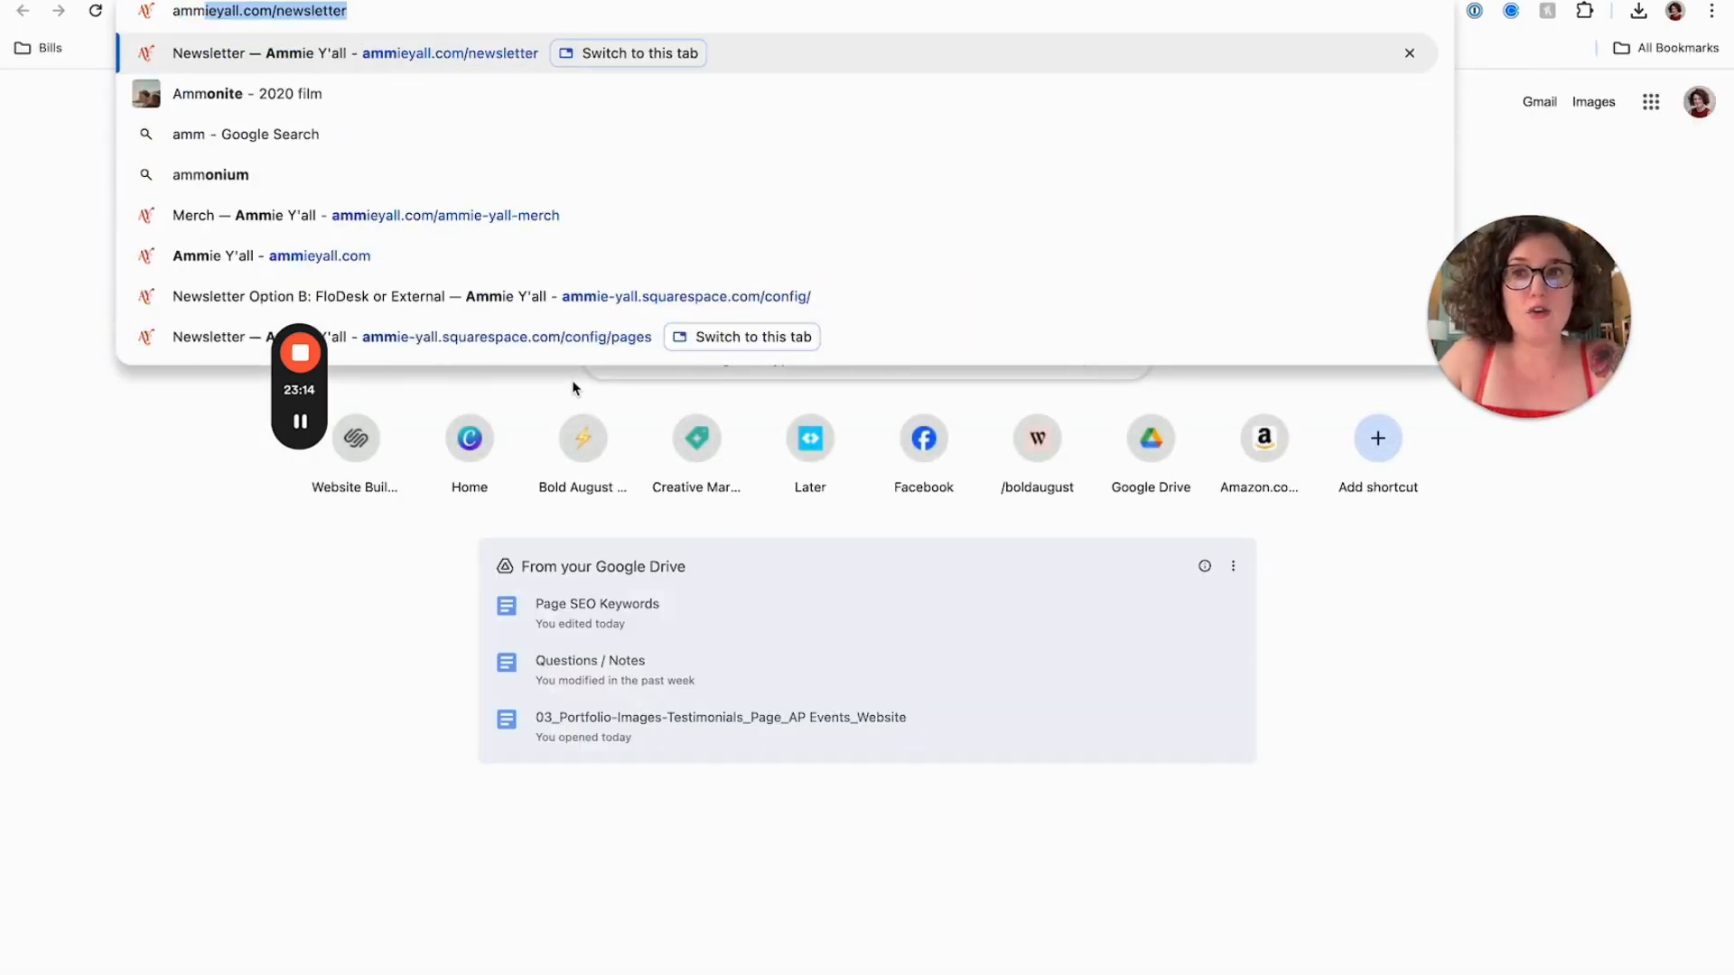
key(Right)
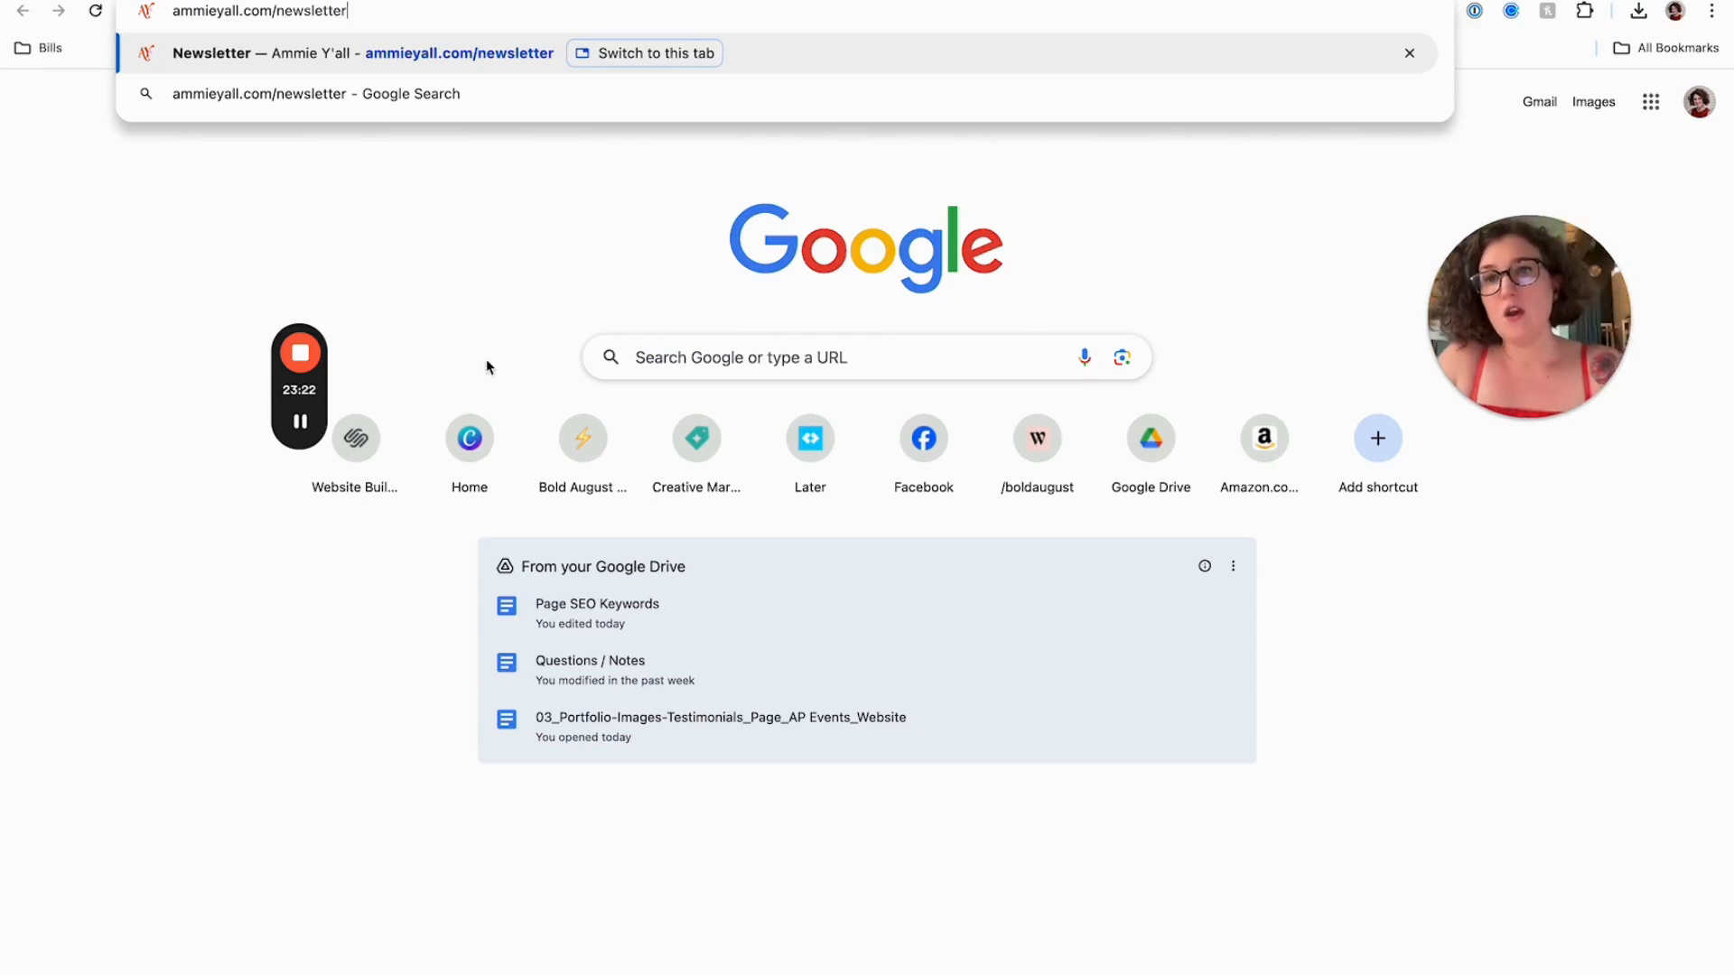
click(438, 221)
click(253, 1)
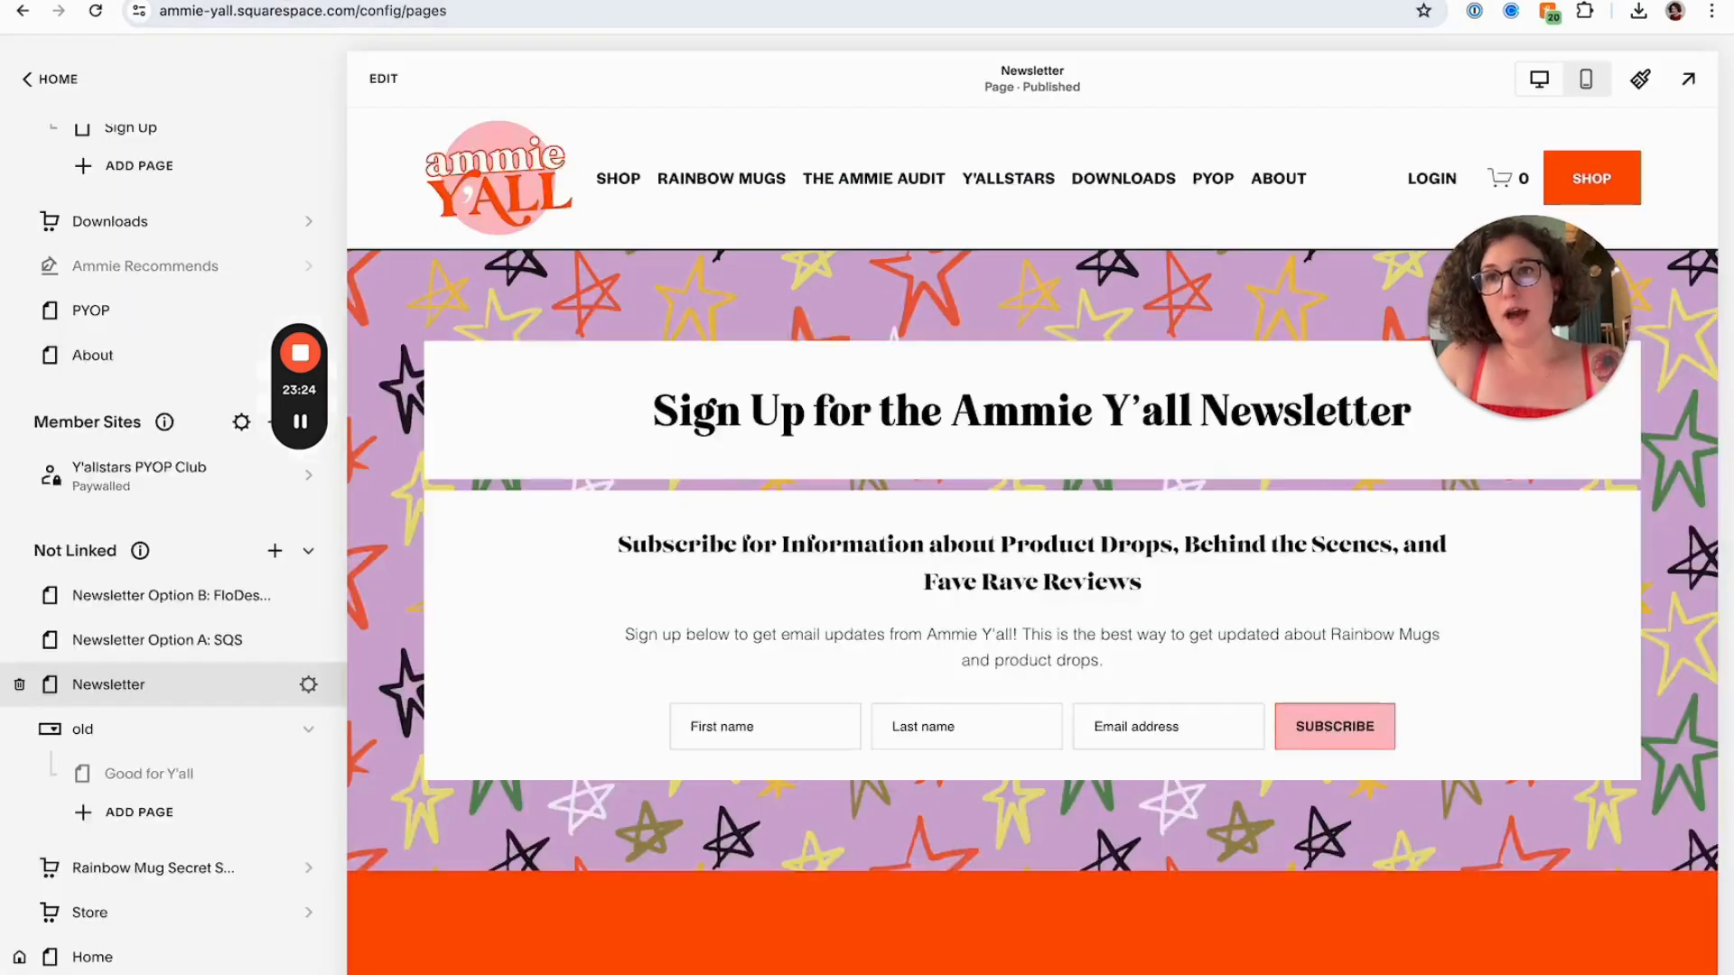
Open the Newsletter Option B page in the editor and copy the FloDesk embed code from its embedded script block
click(215, 632)
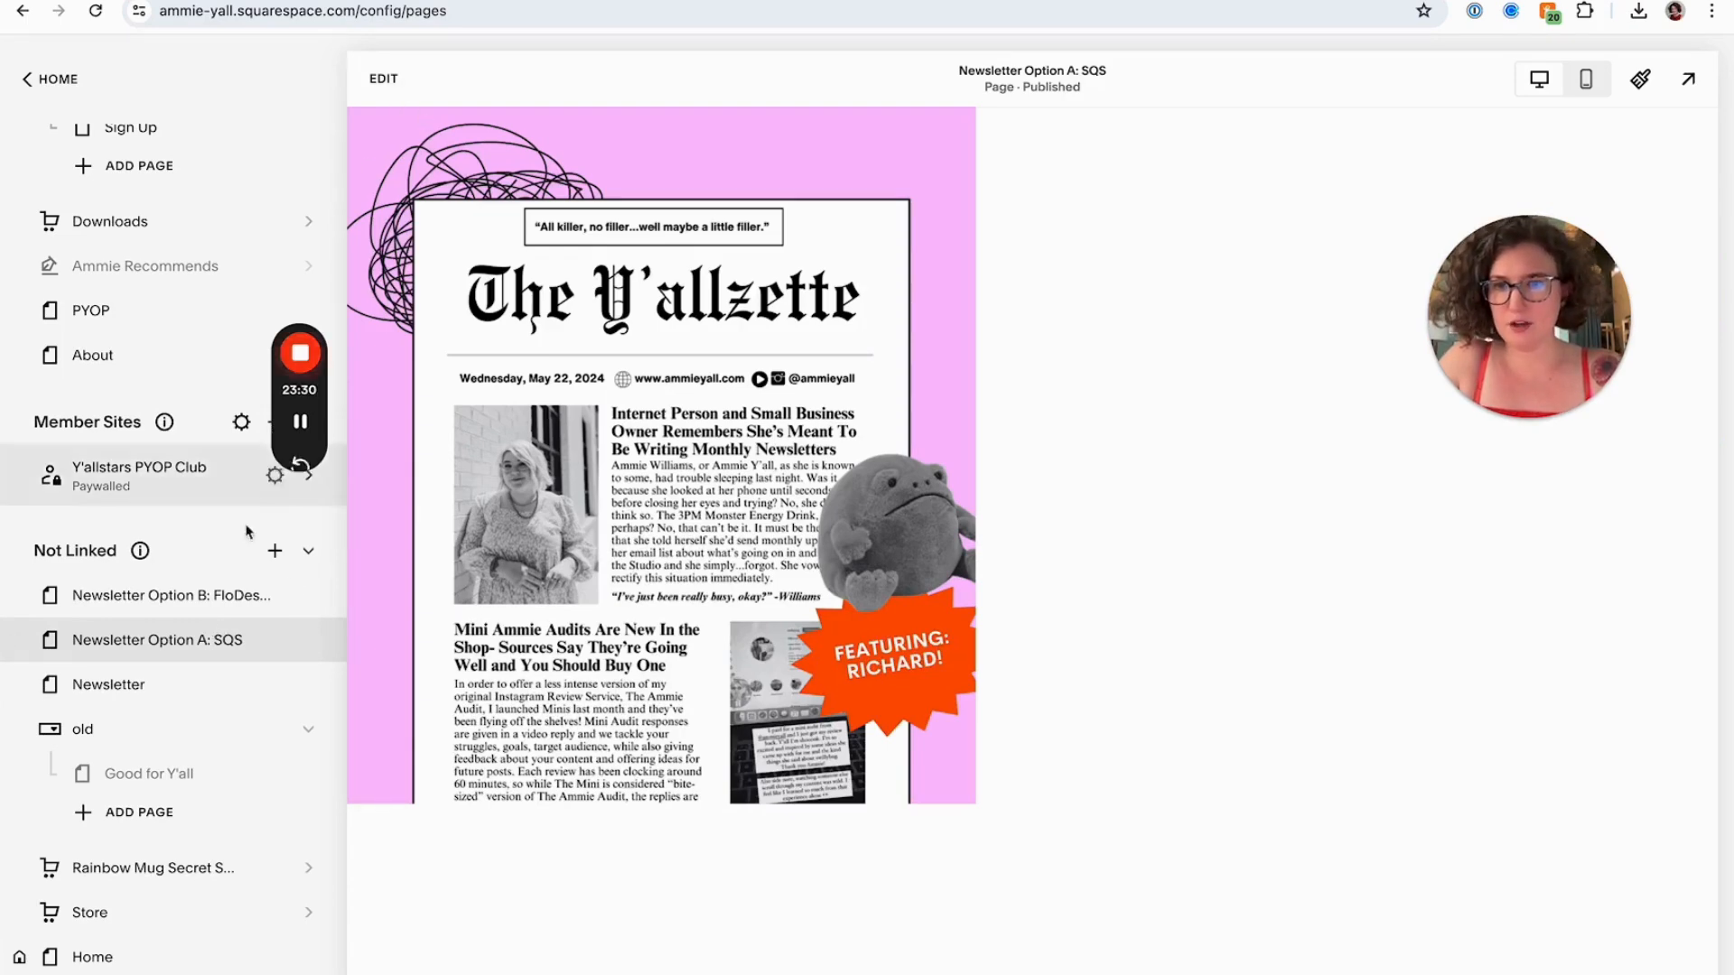
click(230, 581)
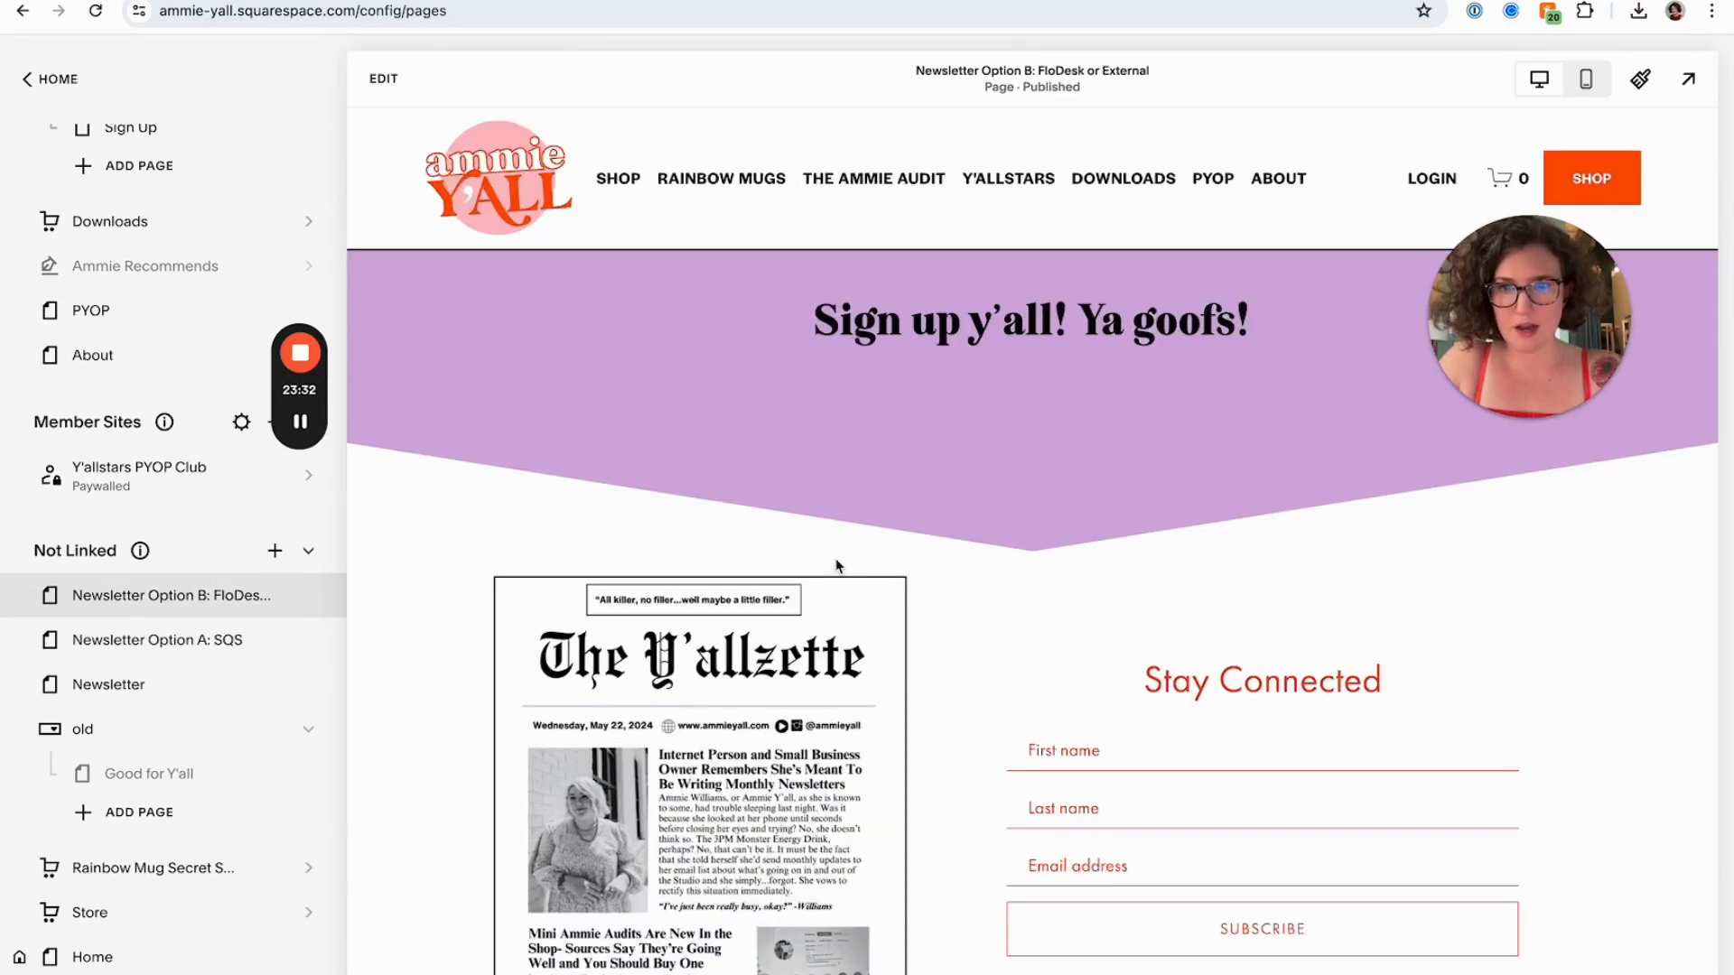
scroll(838, 566, down, 2)
scroll(838, 566, down, 4)
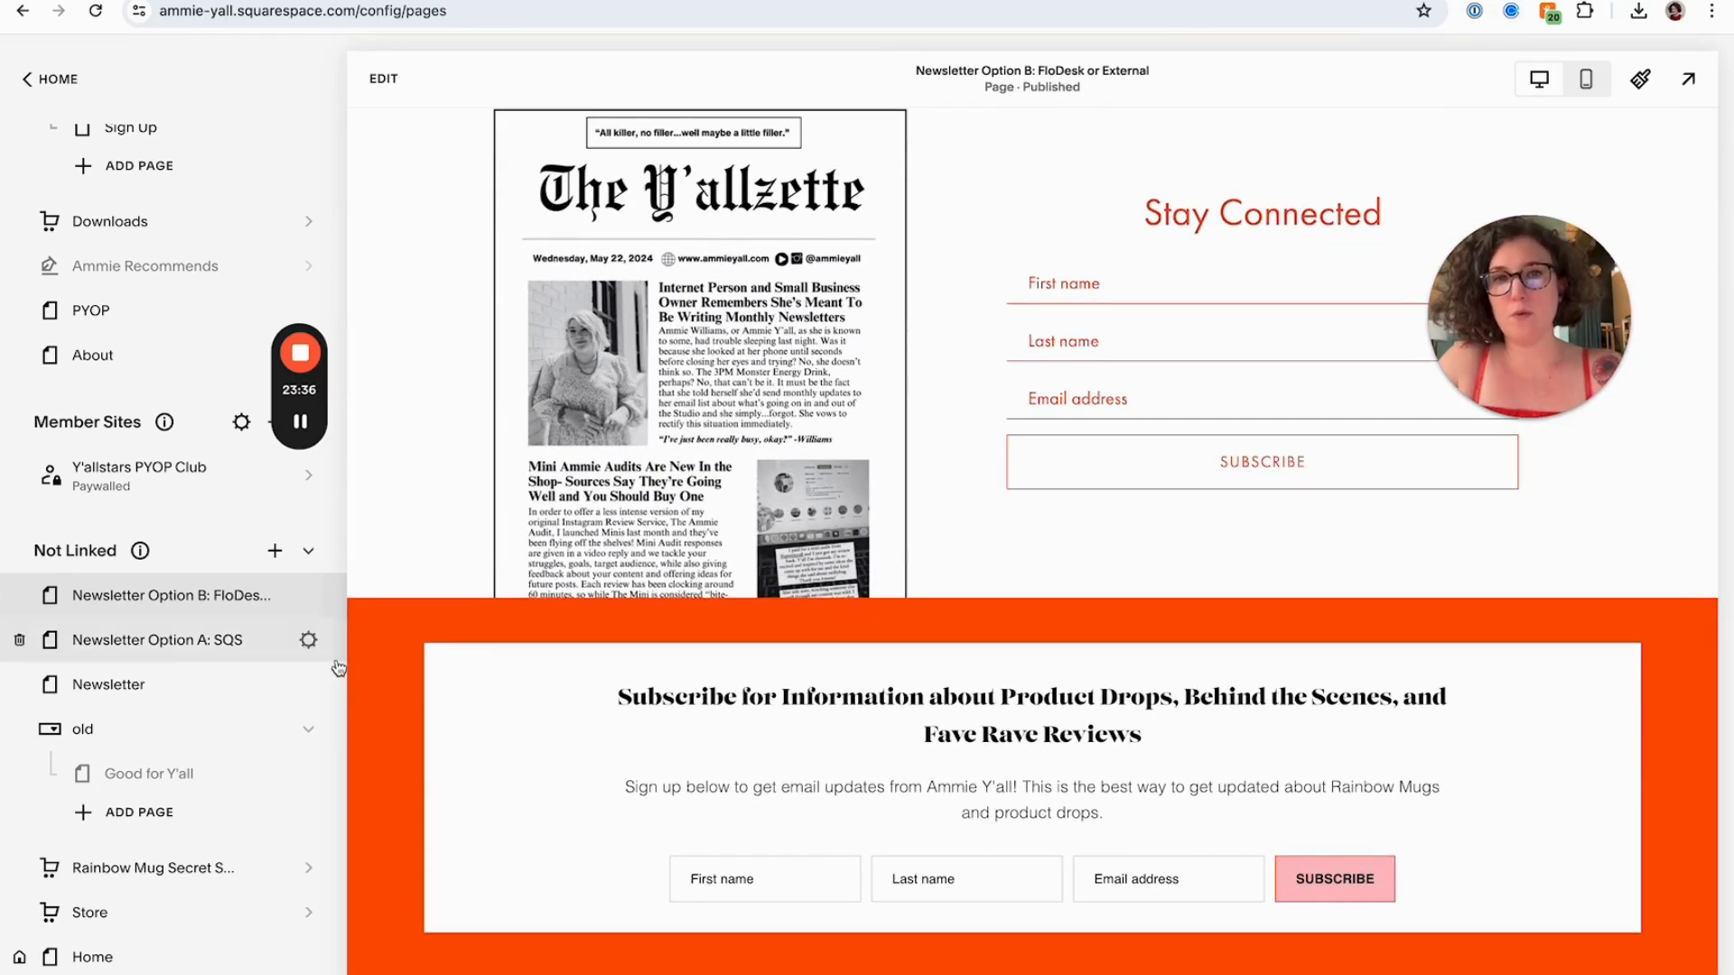
scroll(362, 179, up, 2)
click(384, 79)
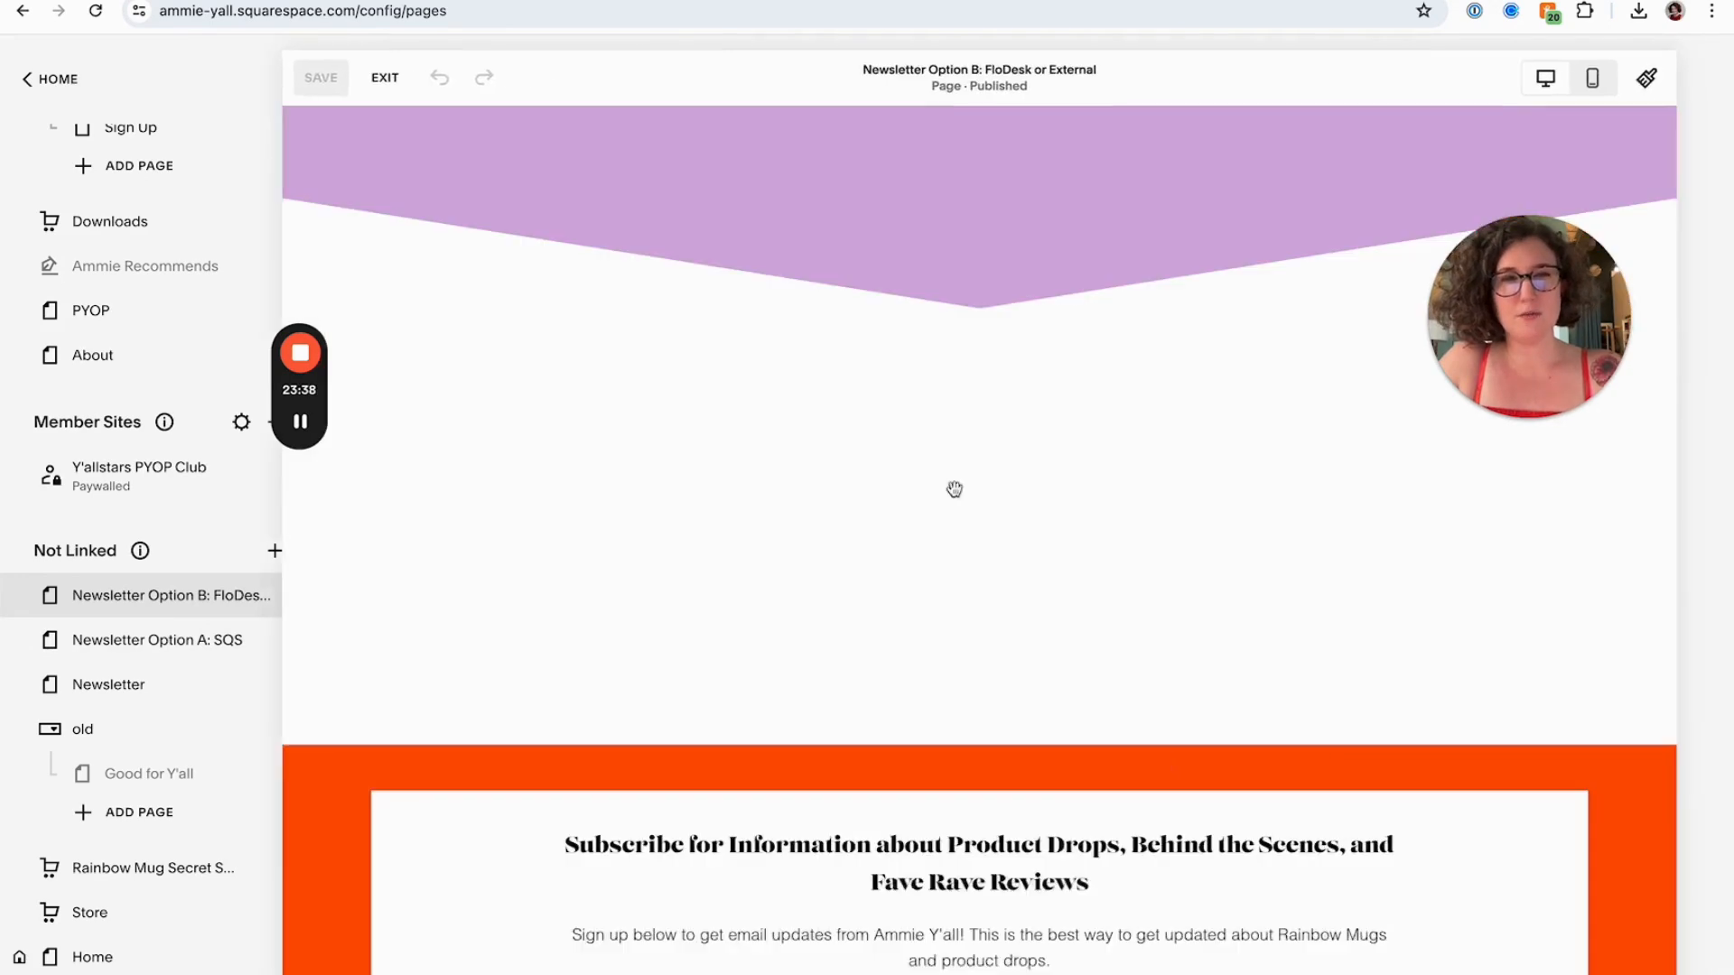
double_click(997, 547)
click(1209, 581)
key(super+a)
key(ctrl+c)
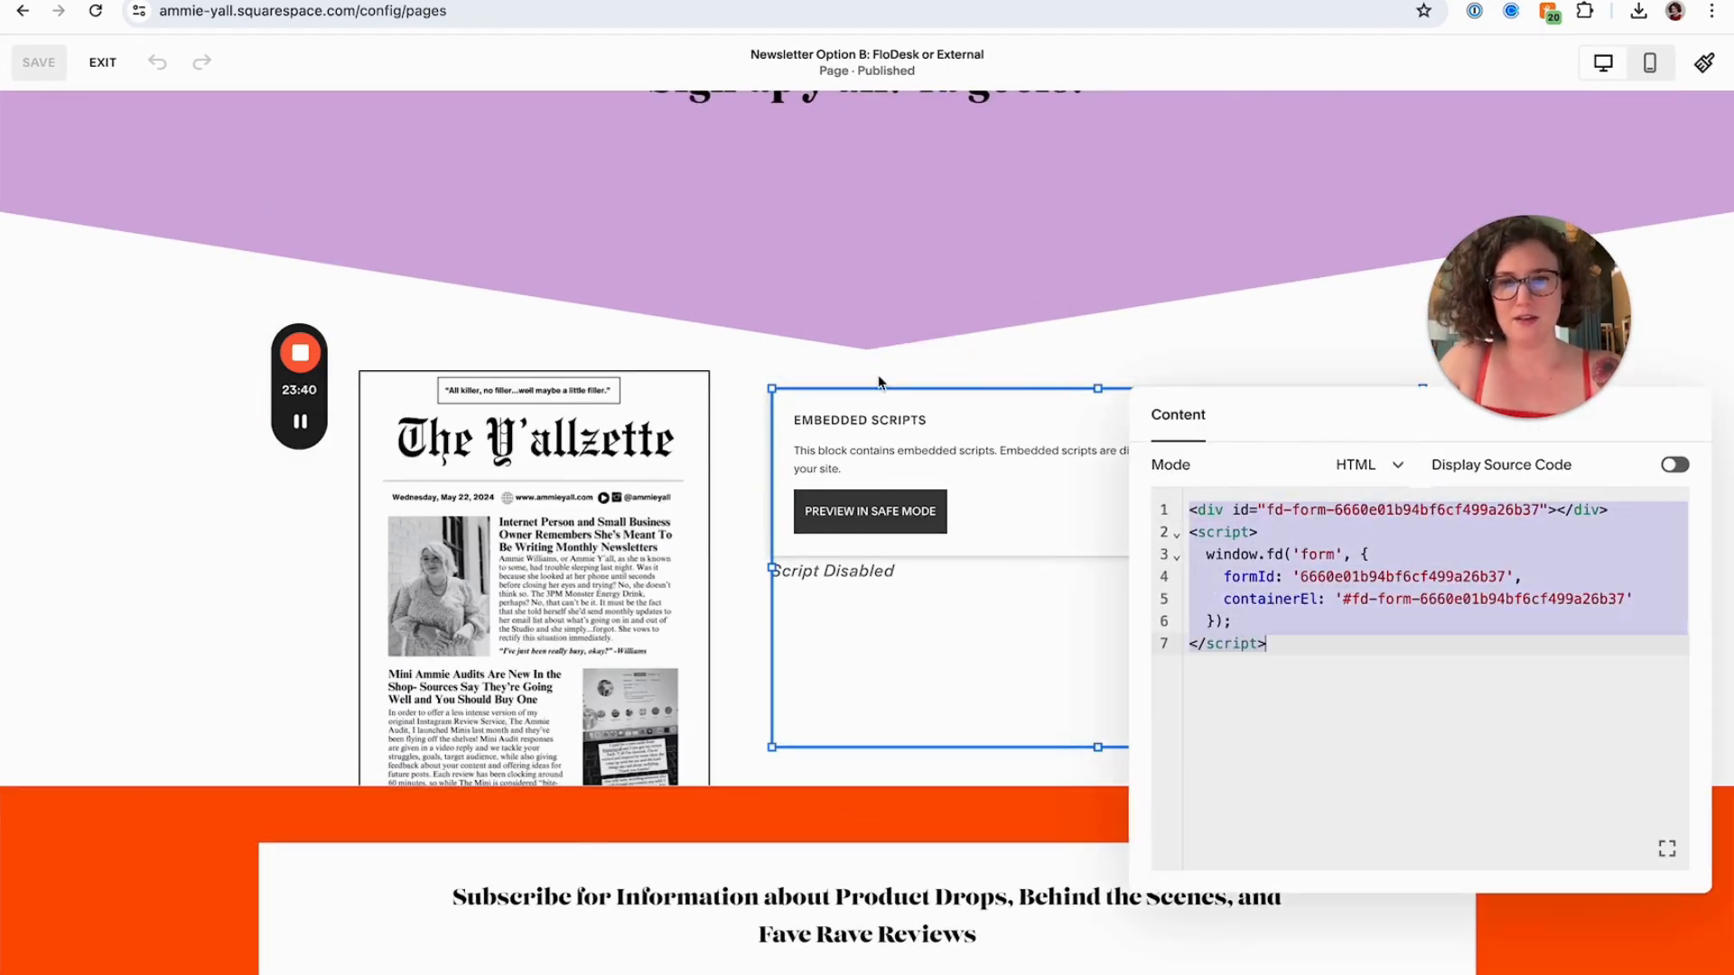
click(880, 378)
click(105, 76)
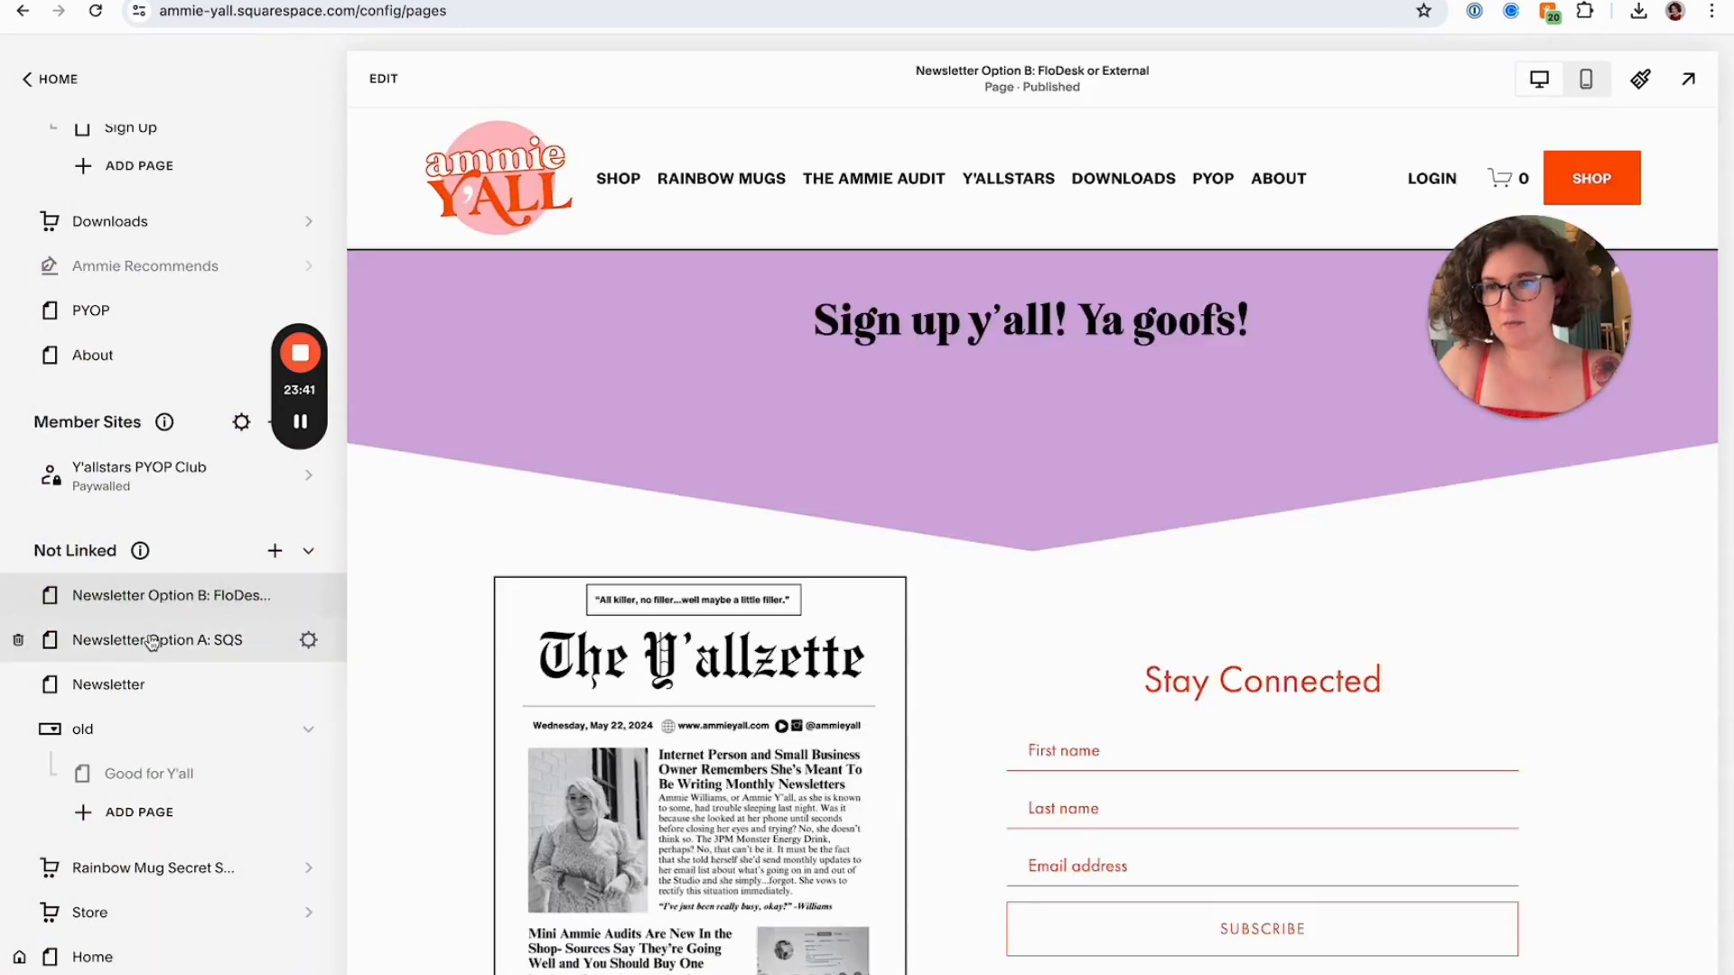
On the Newsletter Option A page, add a Code block and move and resize it into the empty column beside the Y'allzette image
click(158, 639)
click(384, 78)
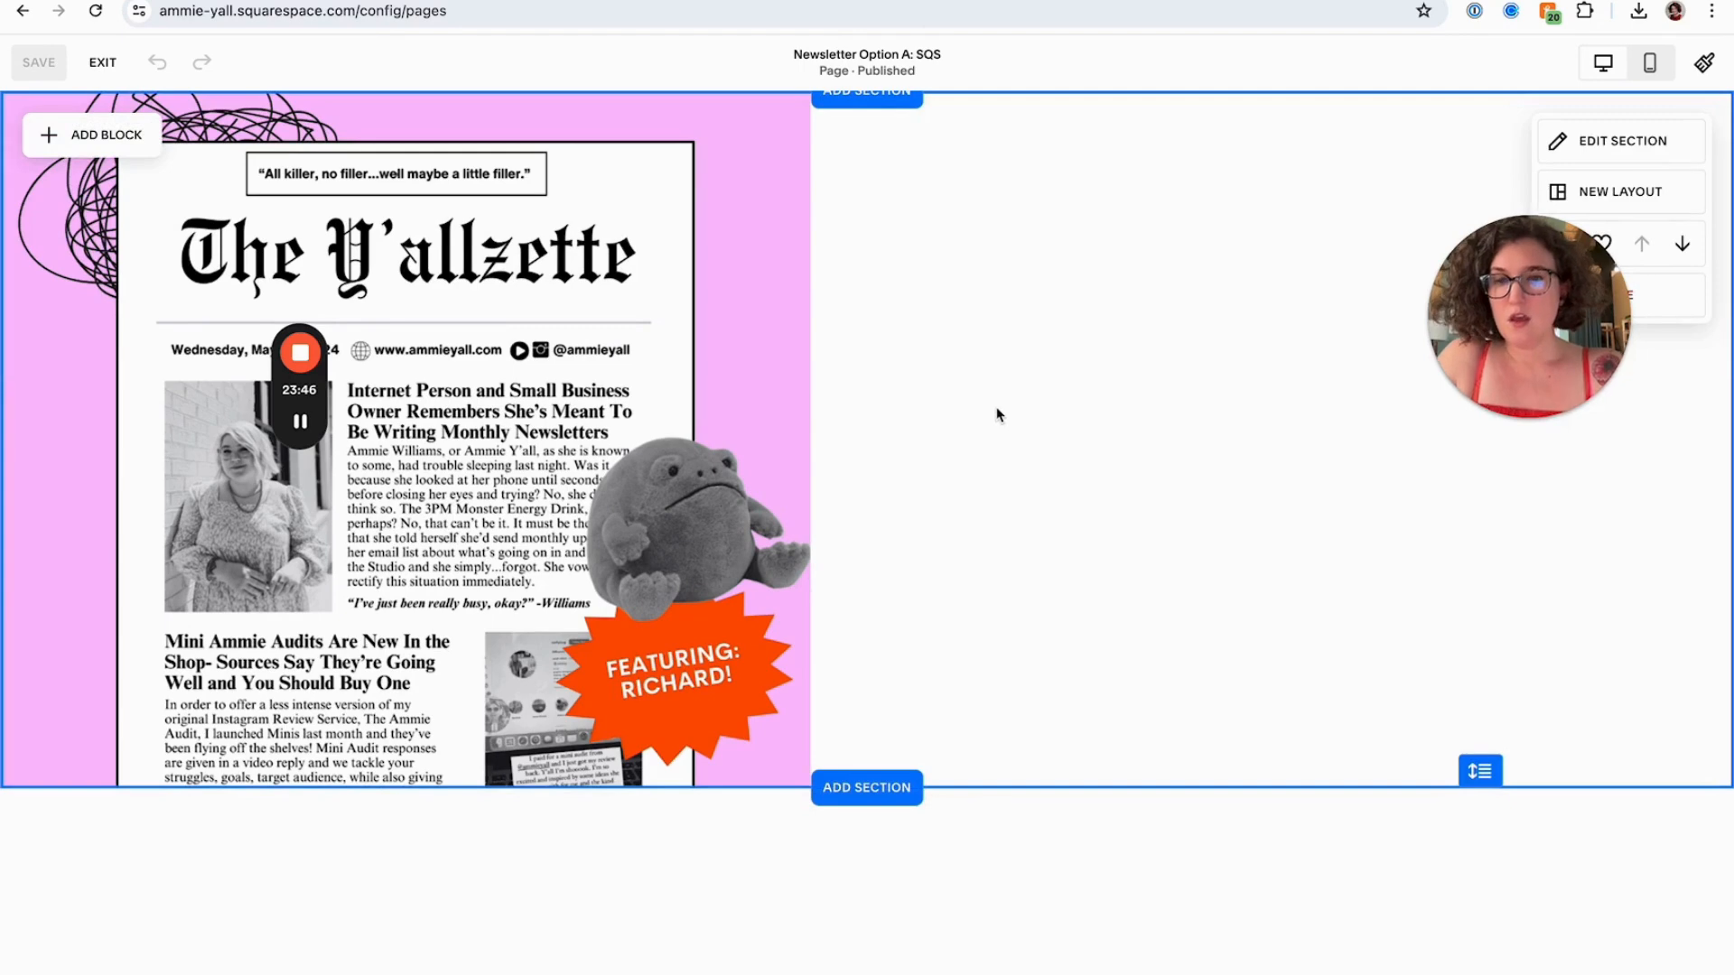
click(107, 135)
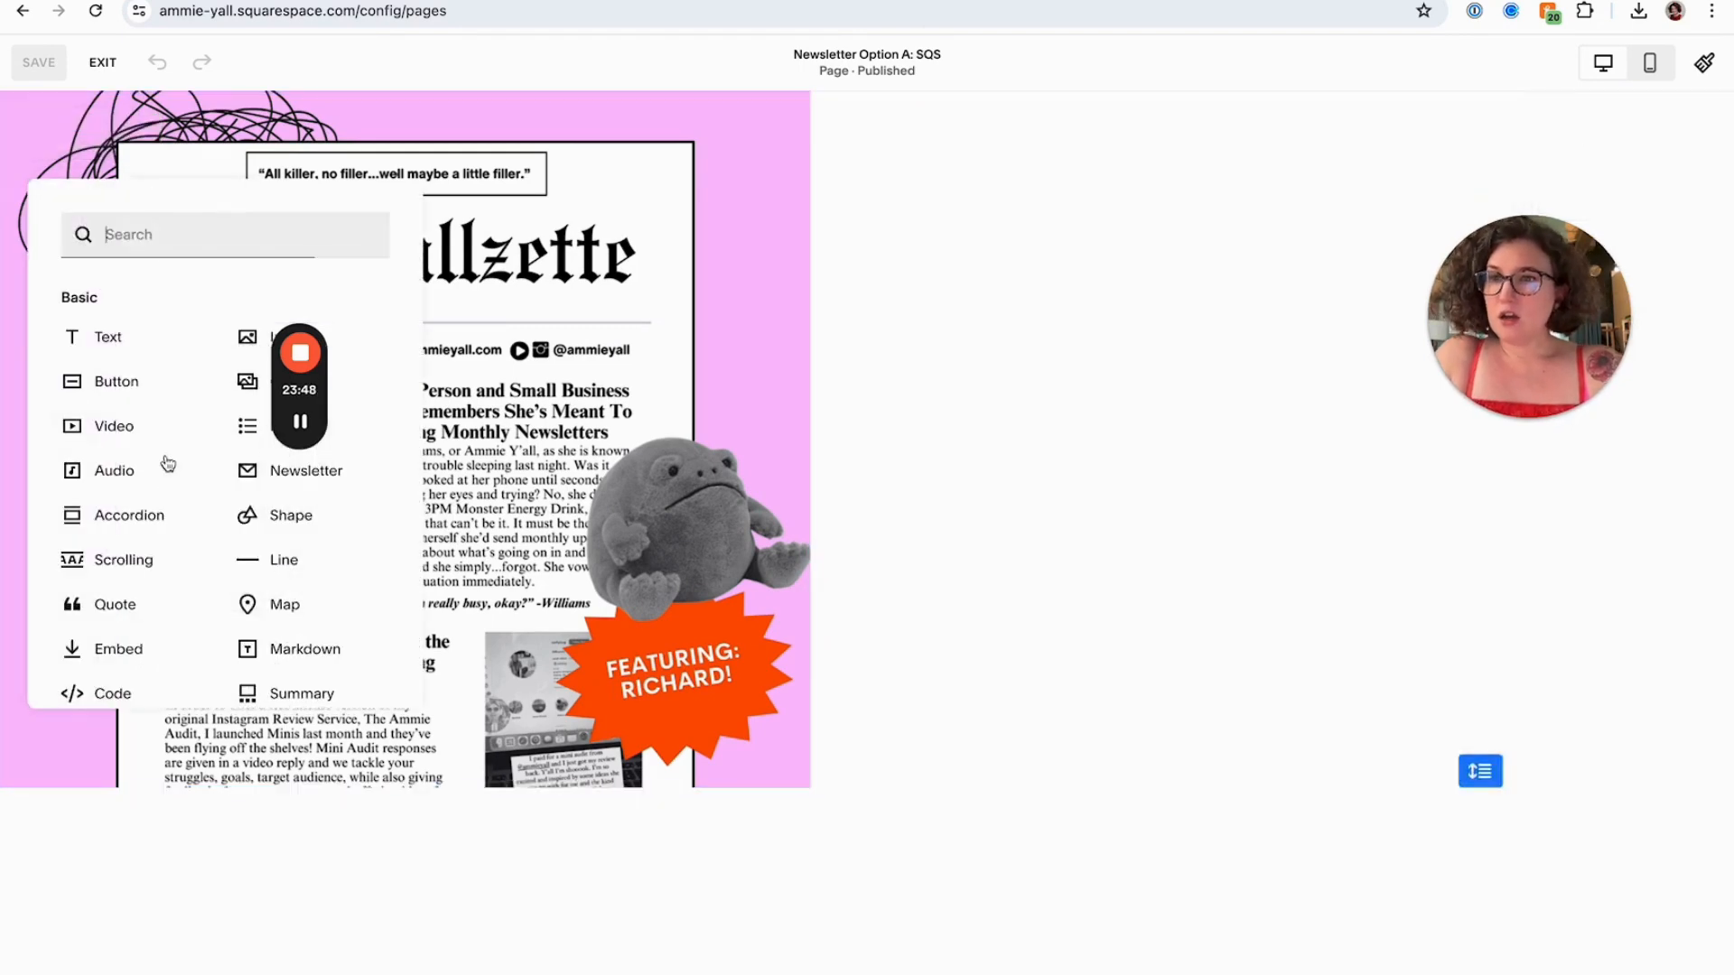
click(142, 691)
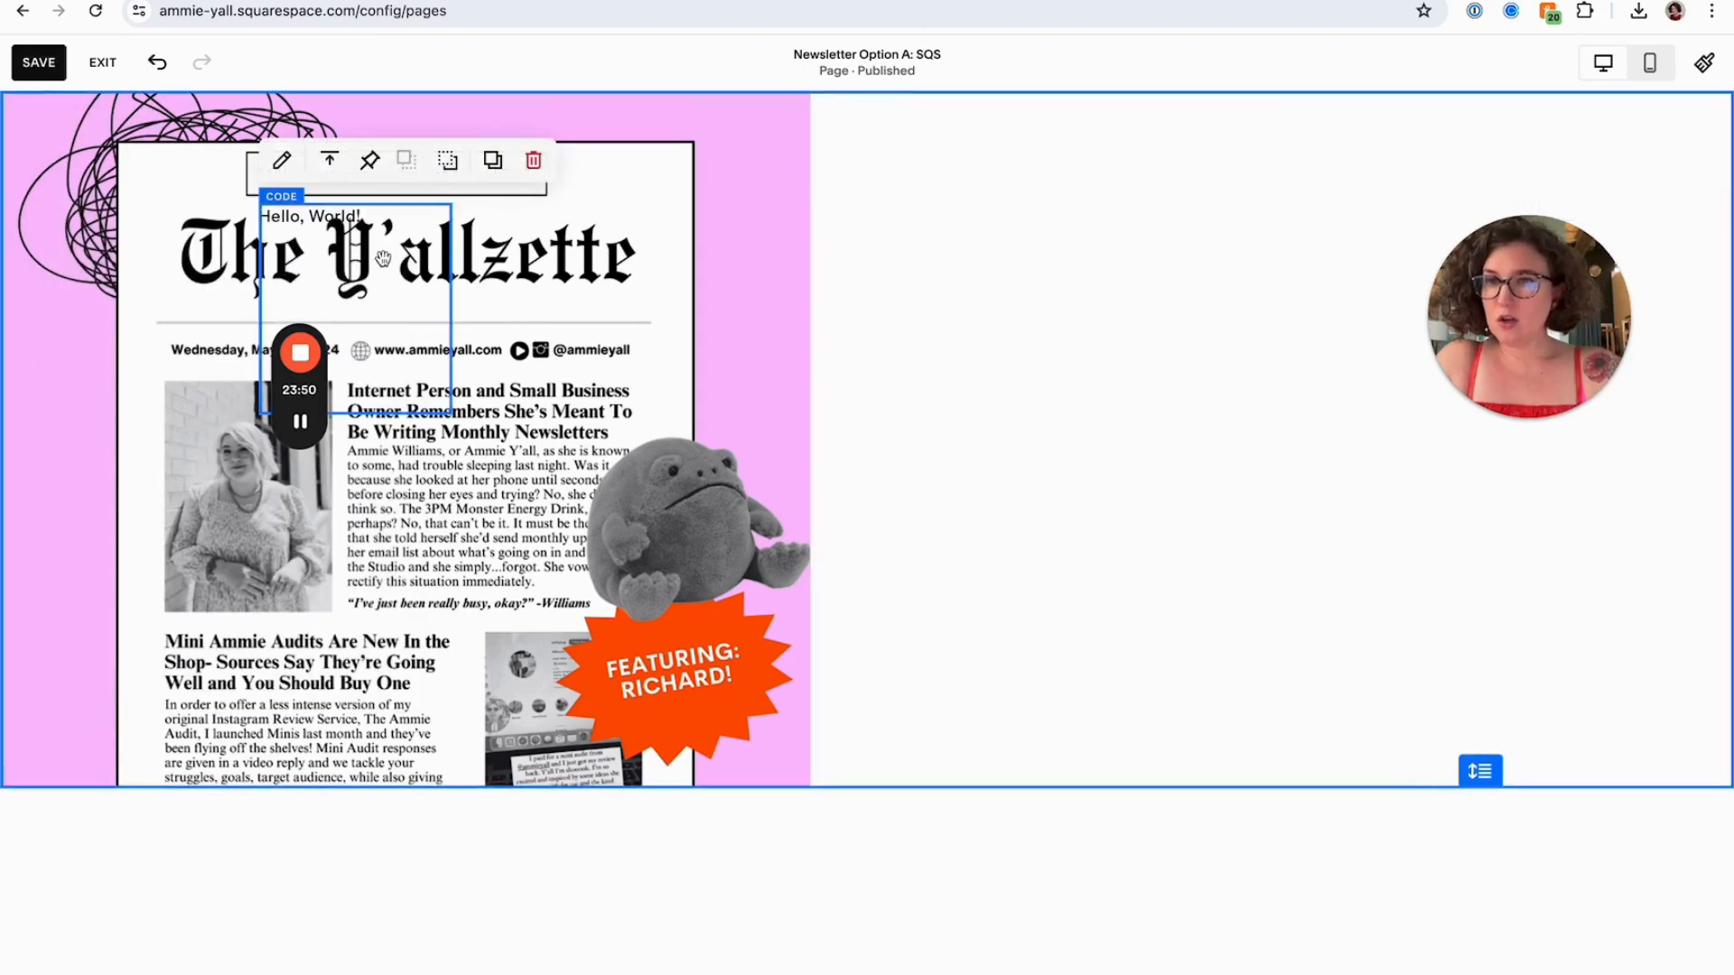
drag(380, 270, 1060, 262)
drag(1062, 413, 1359, 674)
Replace the code block's placeholder HTML with the pasted FloDesk embed code
double_click(1122, 430)
key(ctrl+a)
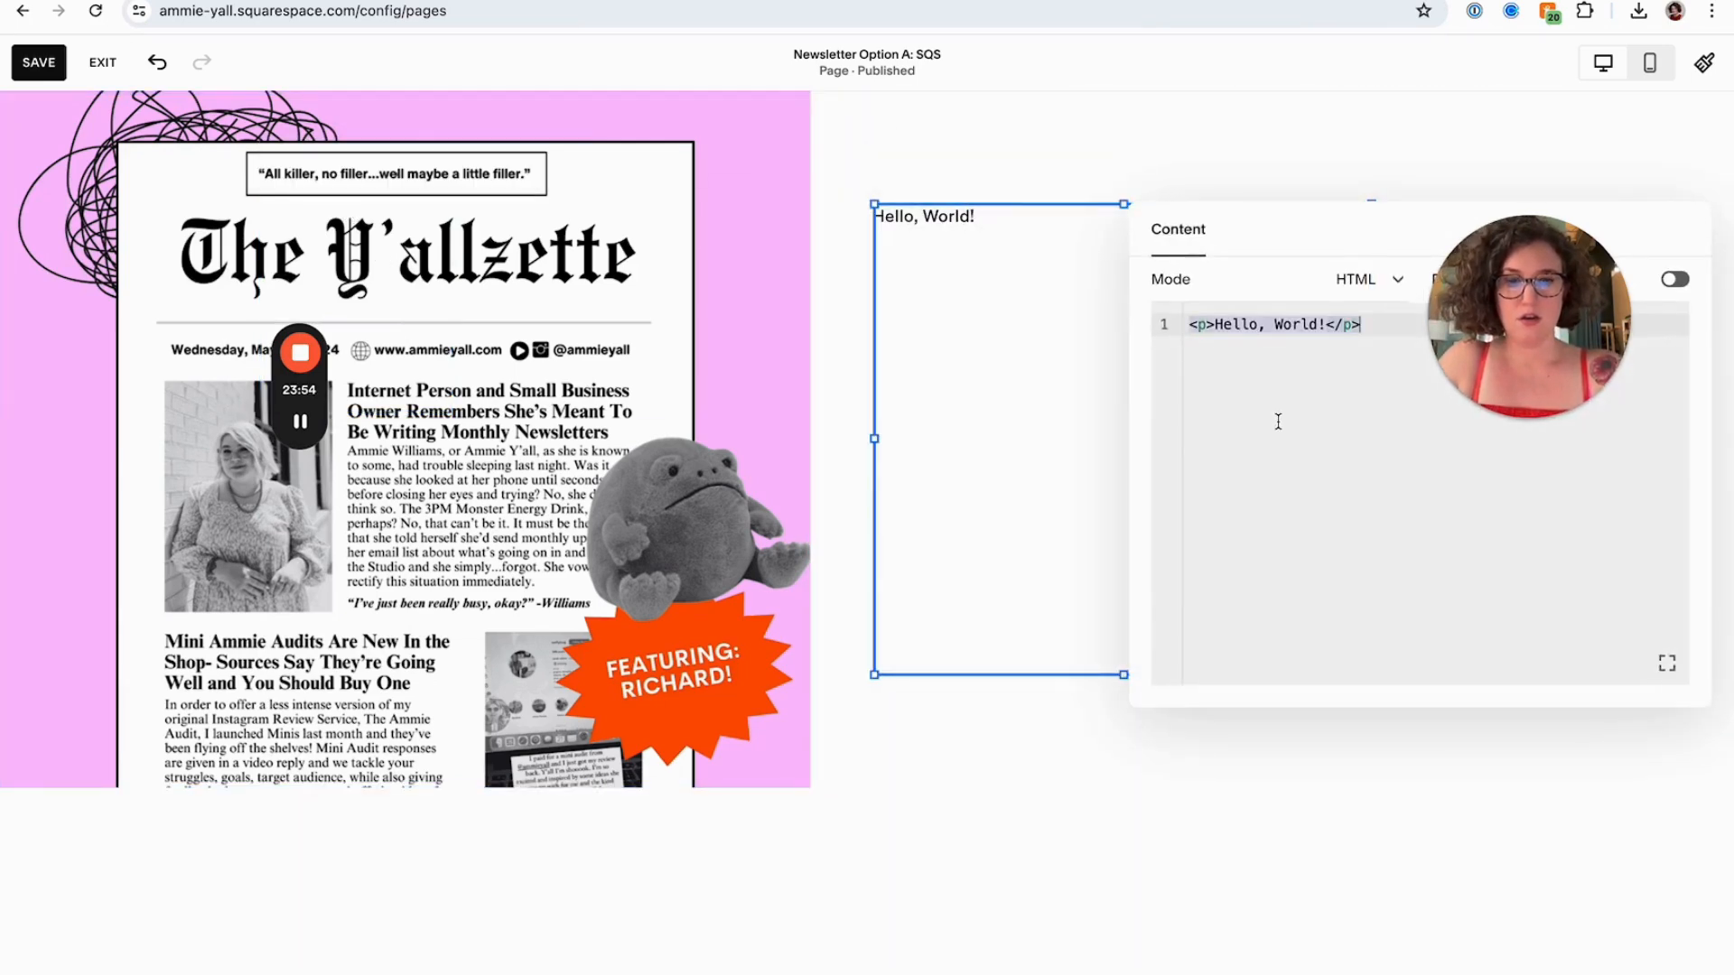
key(ctrl+v)
click(1188, 151)
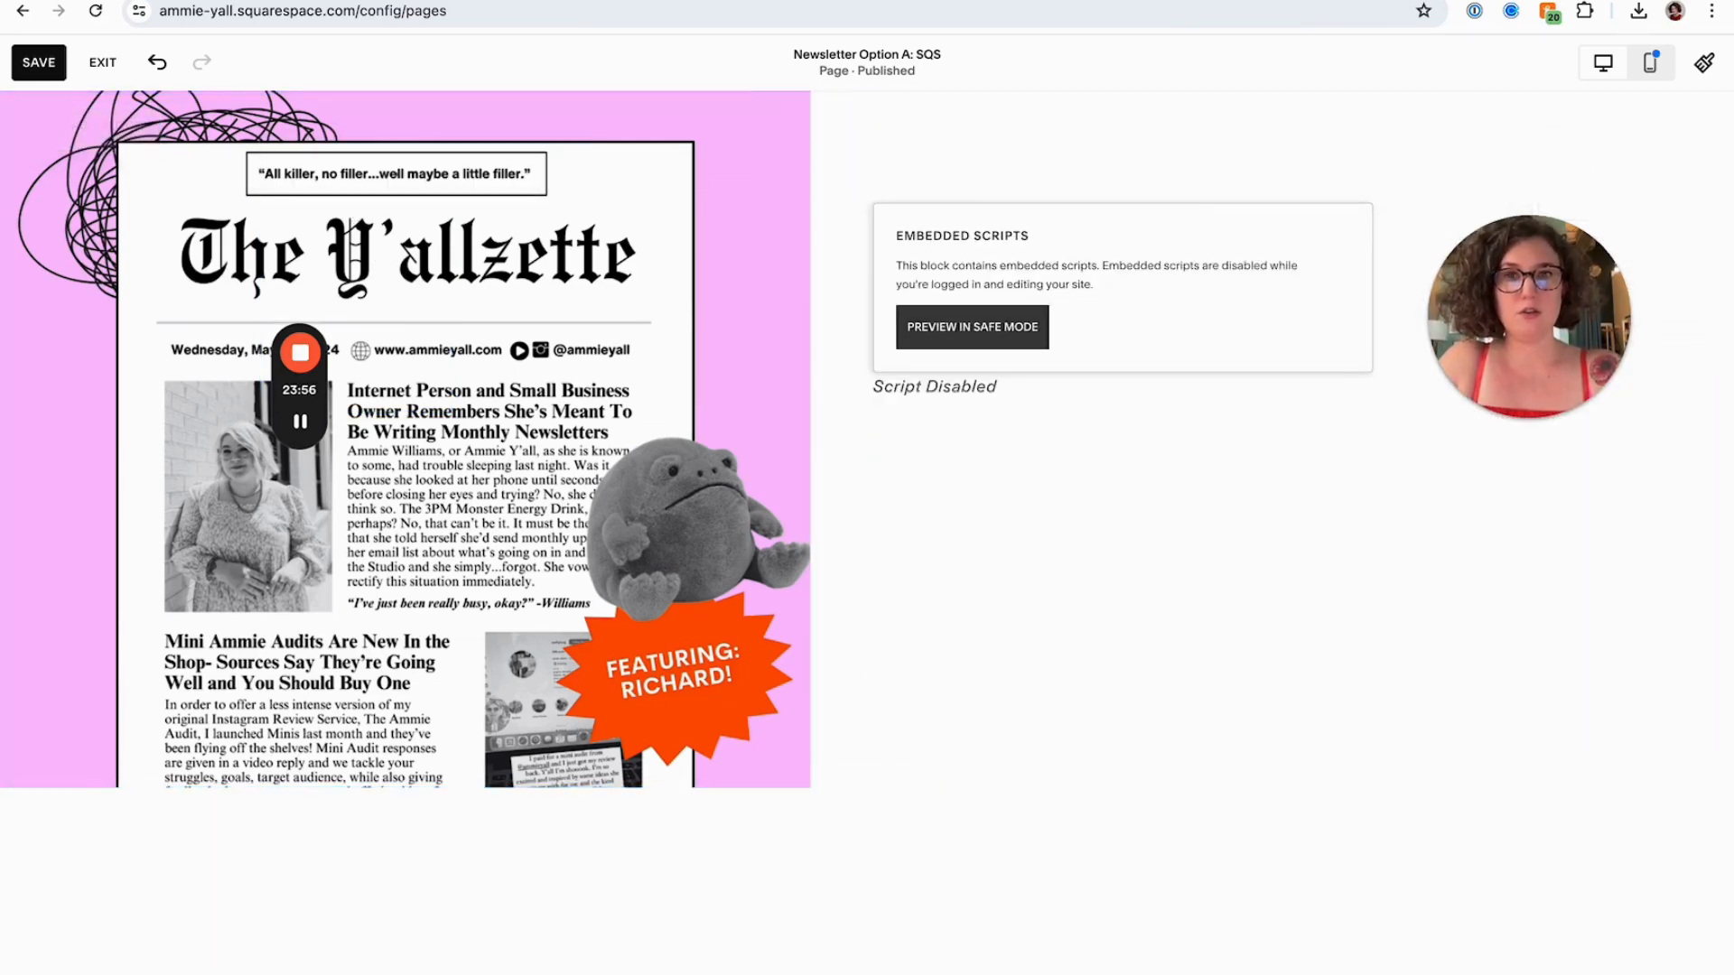
Switch to FloDesk and rename the Stay Connected inline form as "yallzette page"
key(ctrl+shift+Tab)
mouse_move(611, 579)
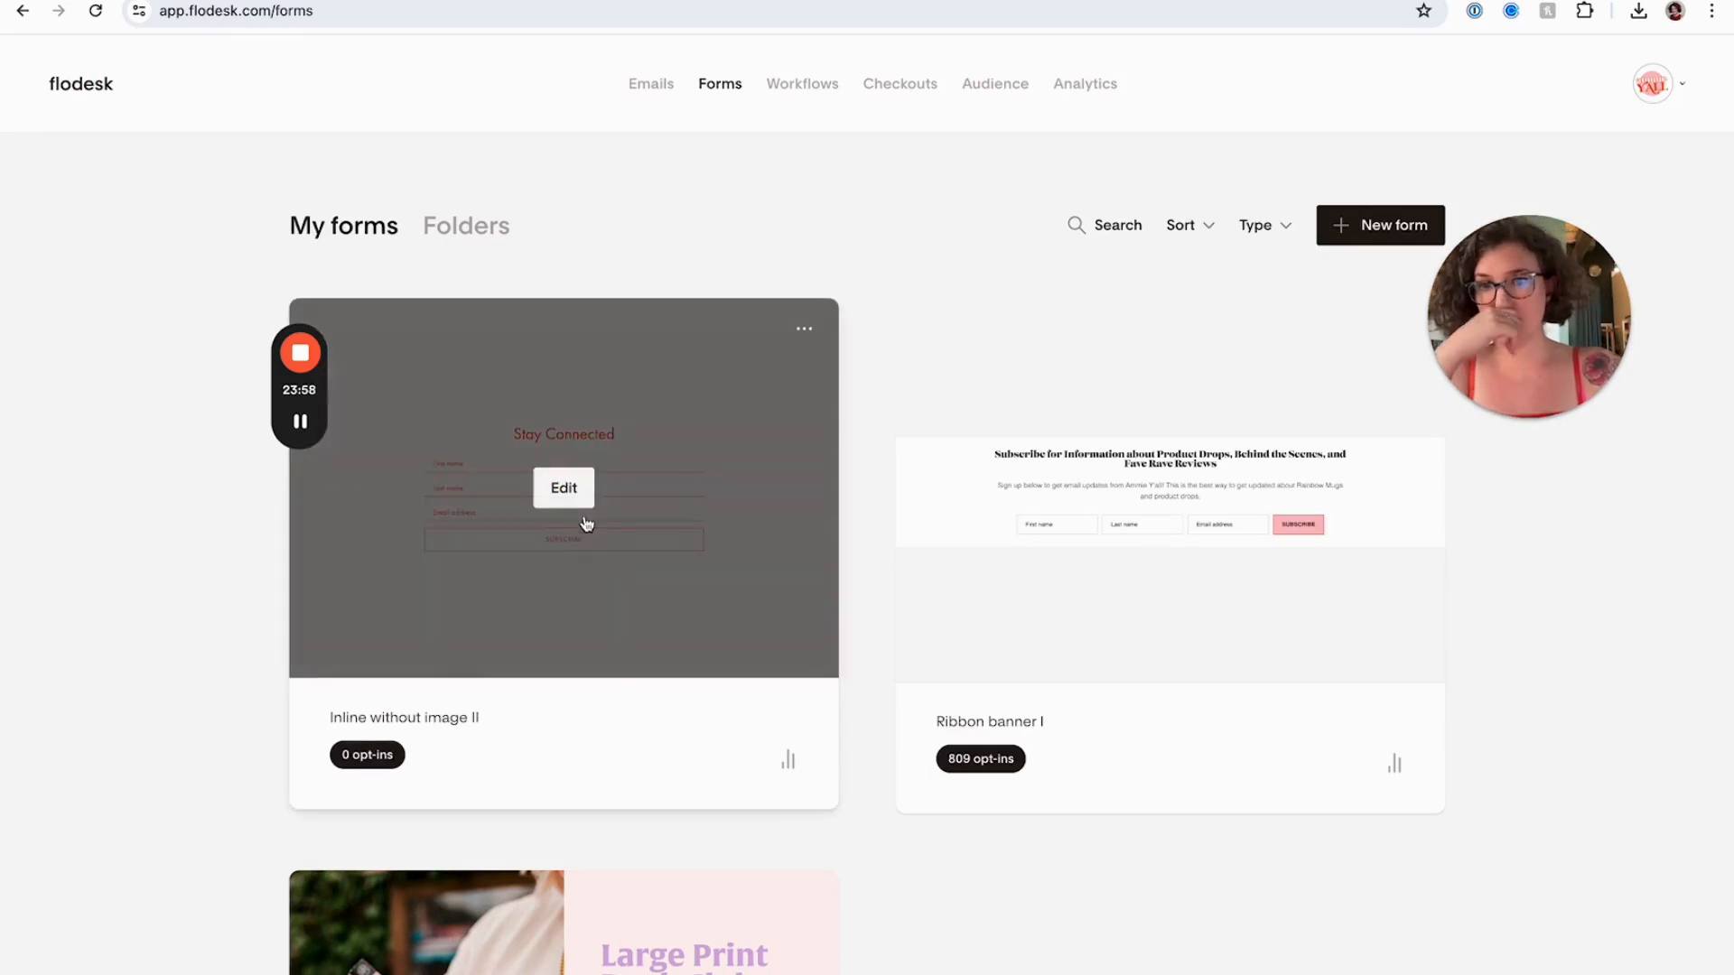
click(434, 708)
text(Y)
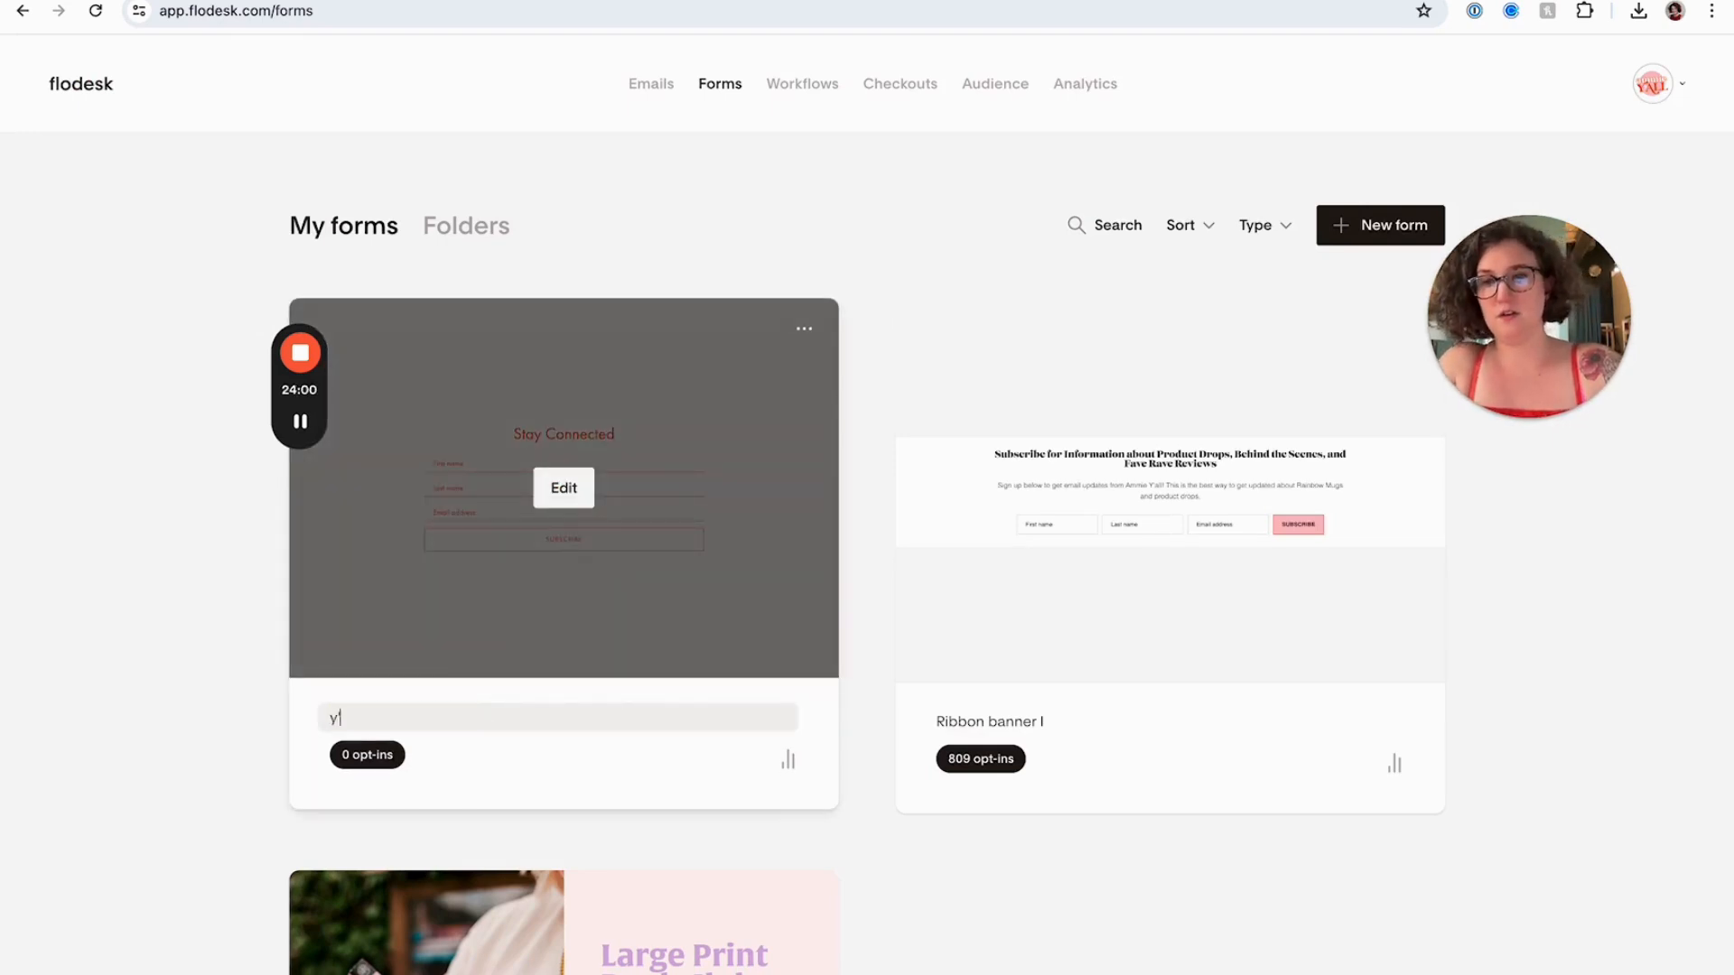
text(allzette page)
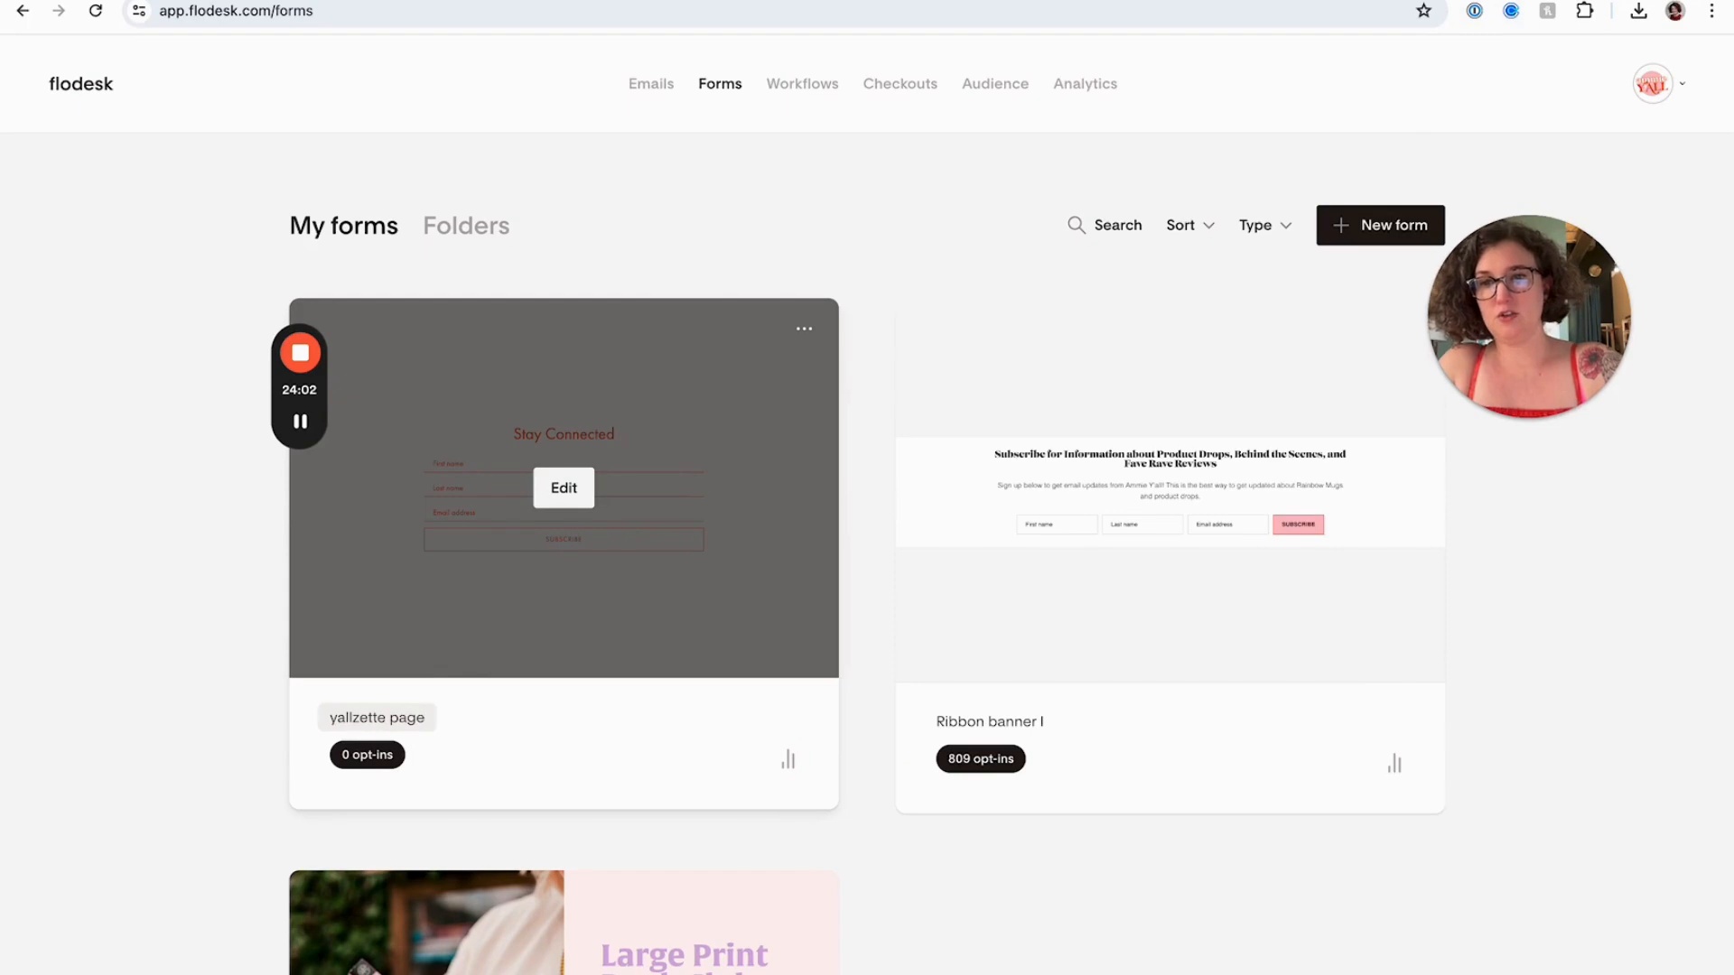
Open the form for editing and retype its heading as "Read all About it in the Y'allzette"
click(553, 506)
triple_click(777, 441)
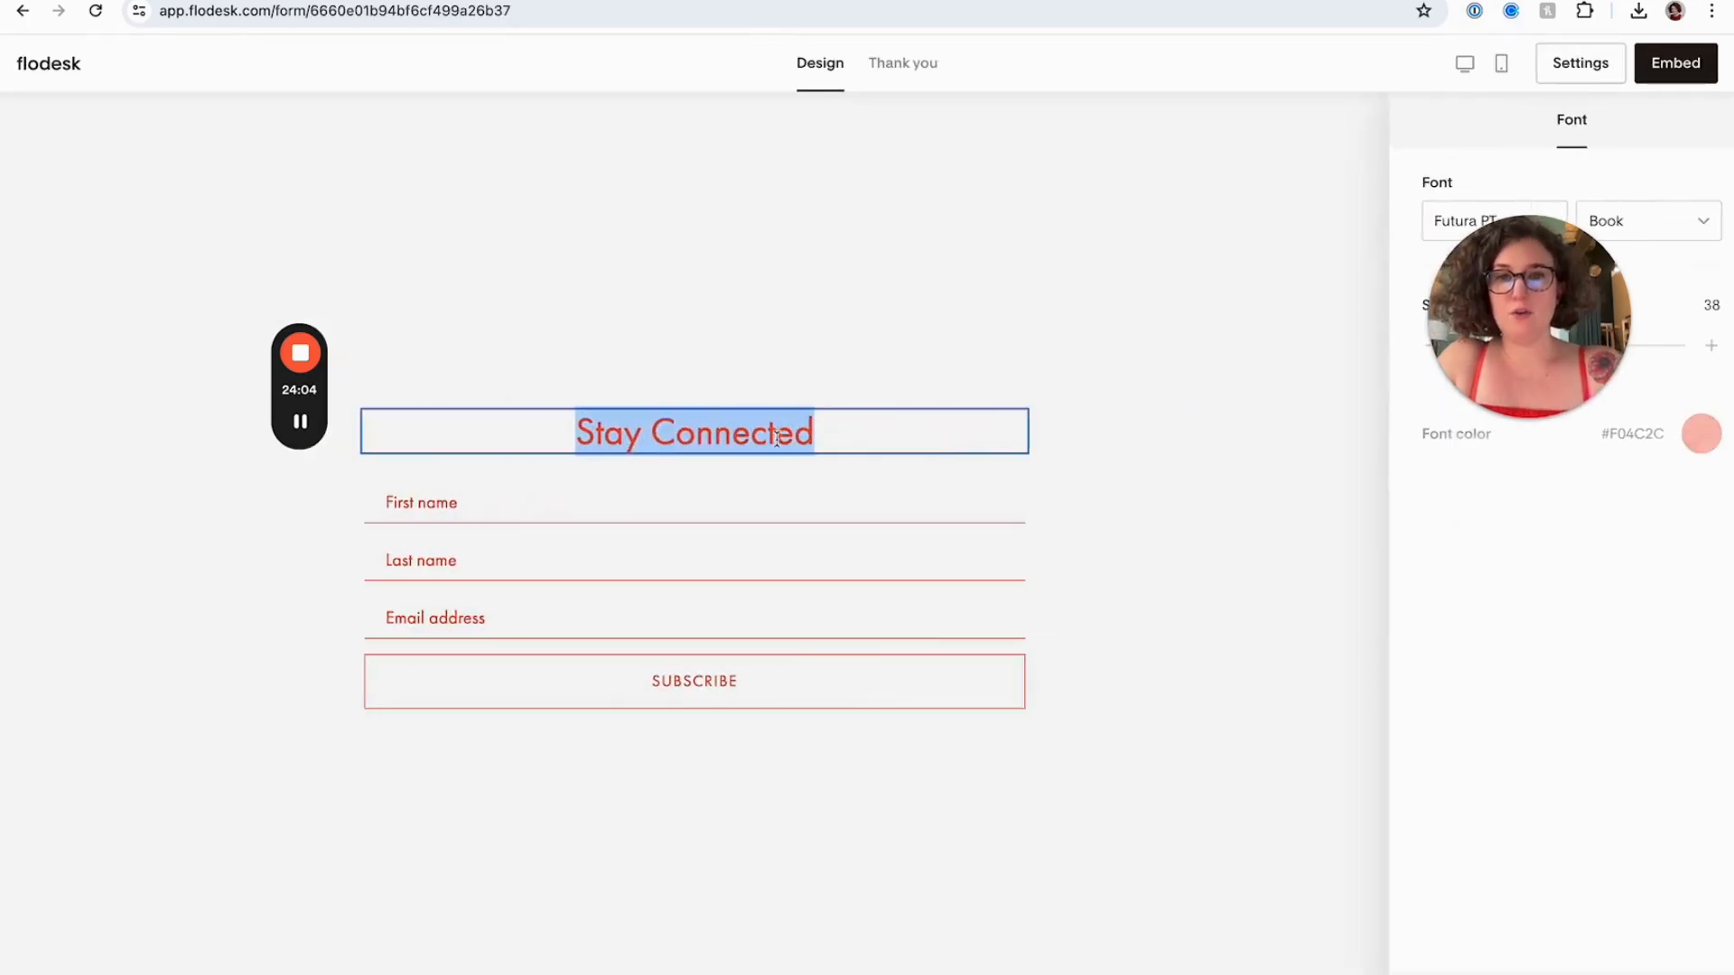
text(Read all About it in the Yo)
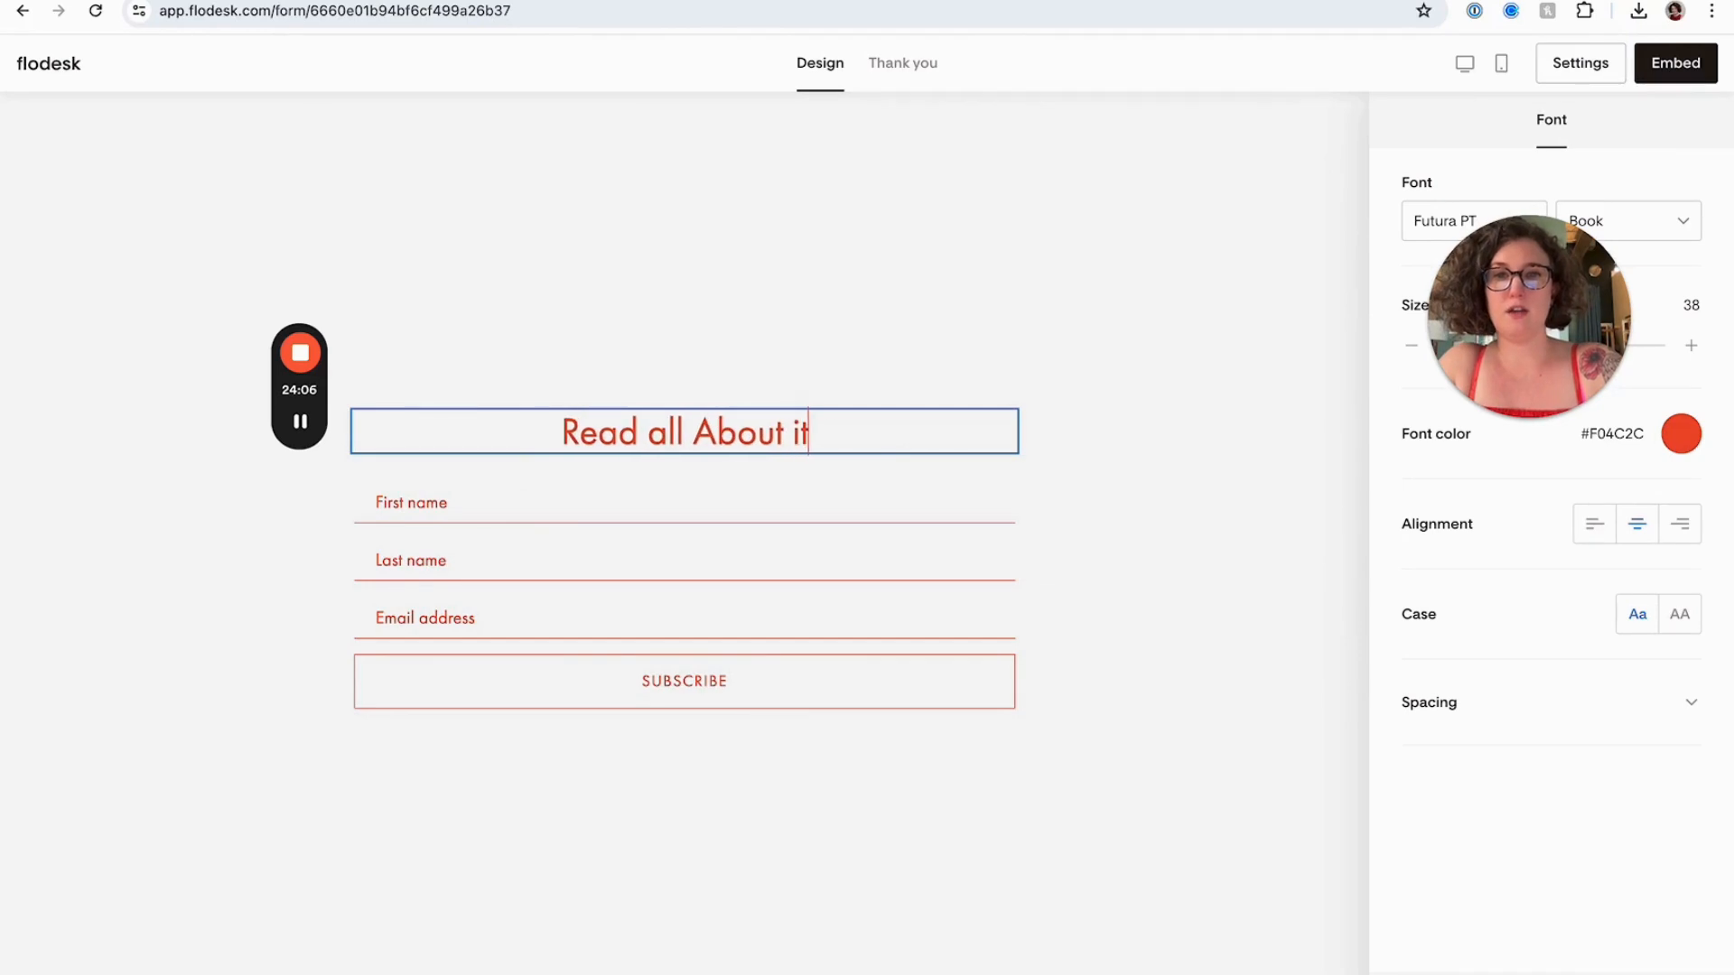
key(BackSpace)
text('allzette)
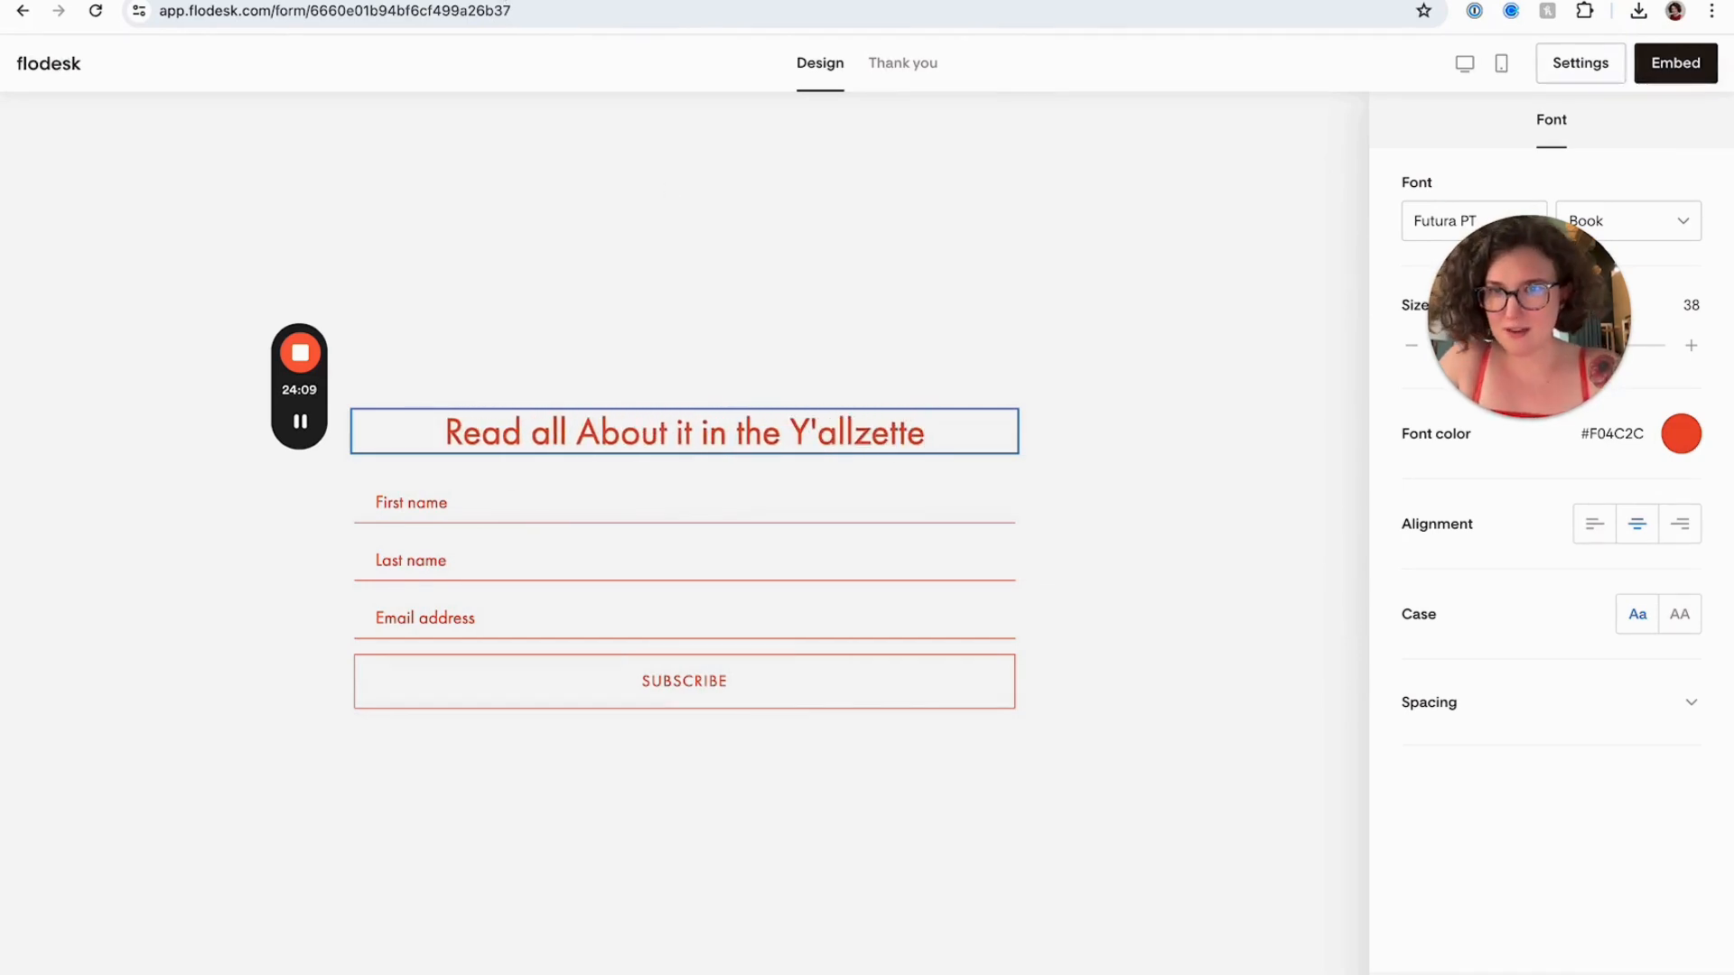
Check the newsletter title's spelling in the email tab, then capitalise "All" in the form heading
click(625, 0)
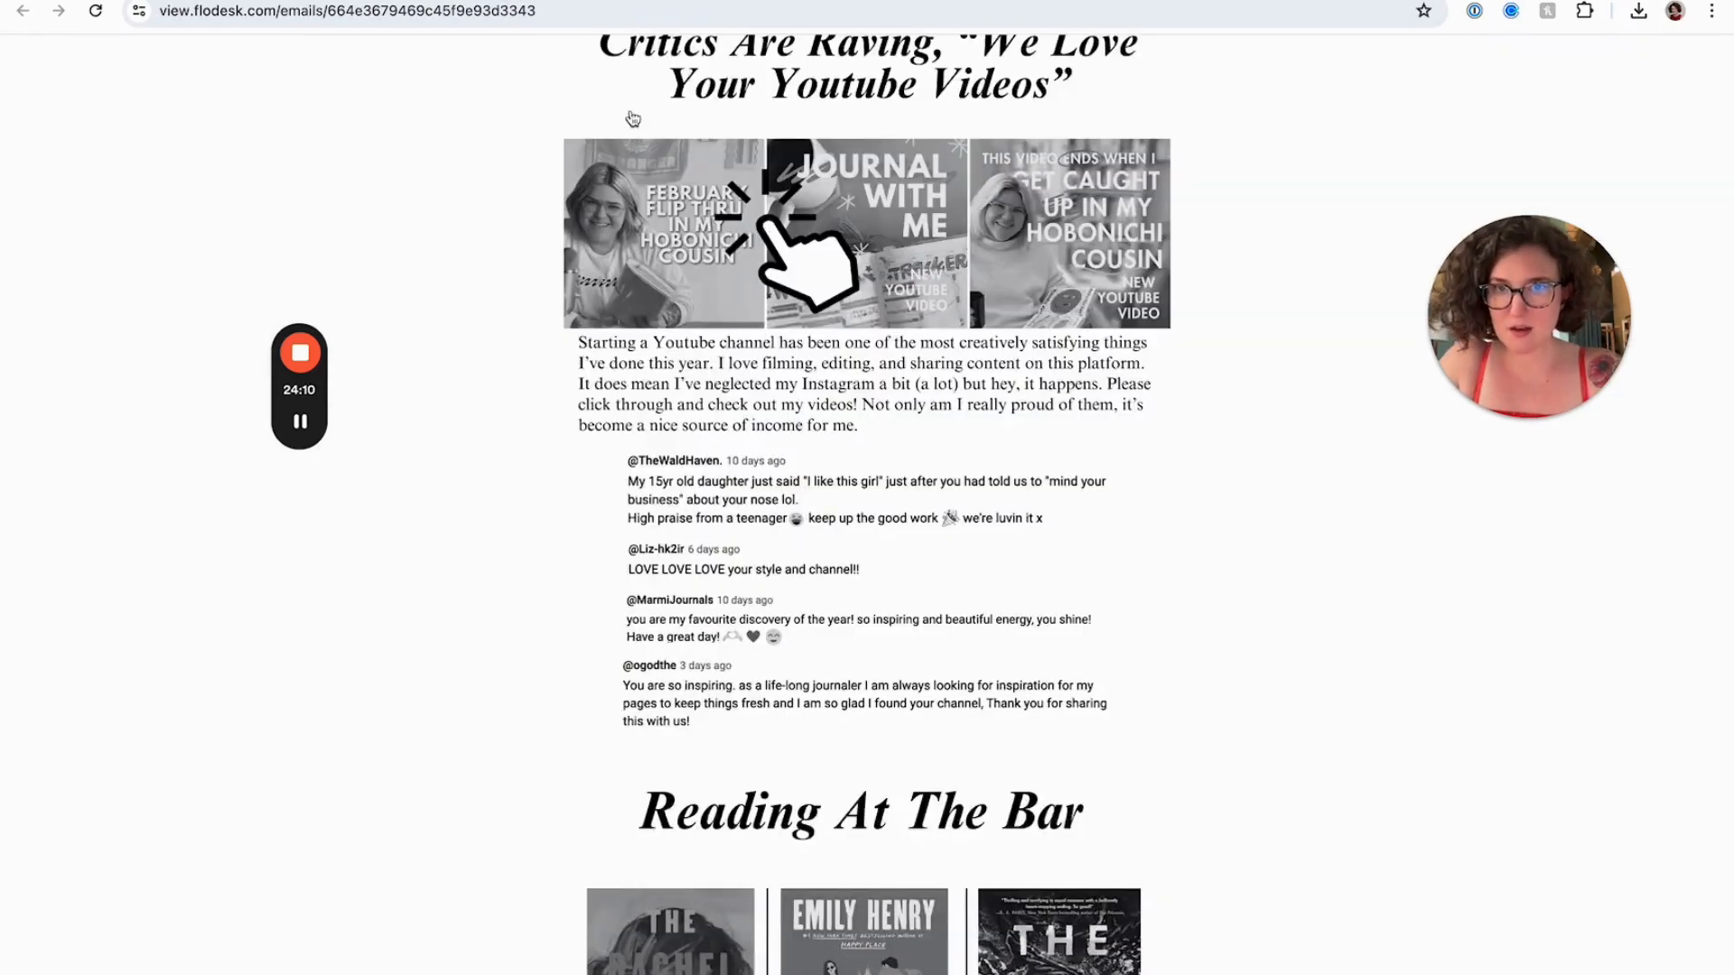
scroll(783, 337, up, 20)
scroll(782, 337, up, 10)
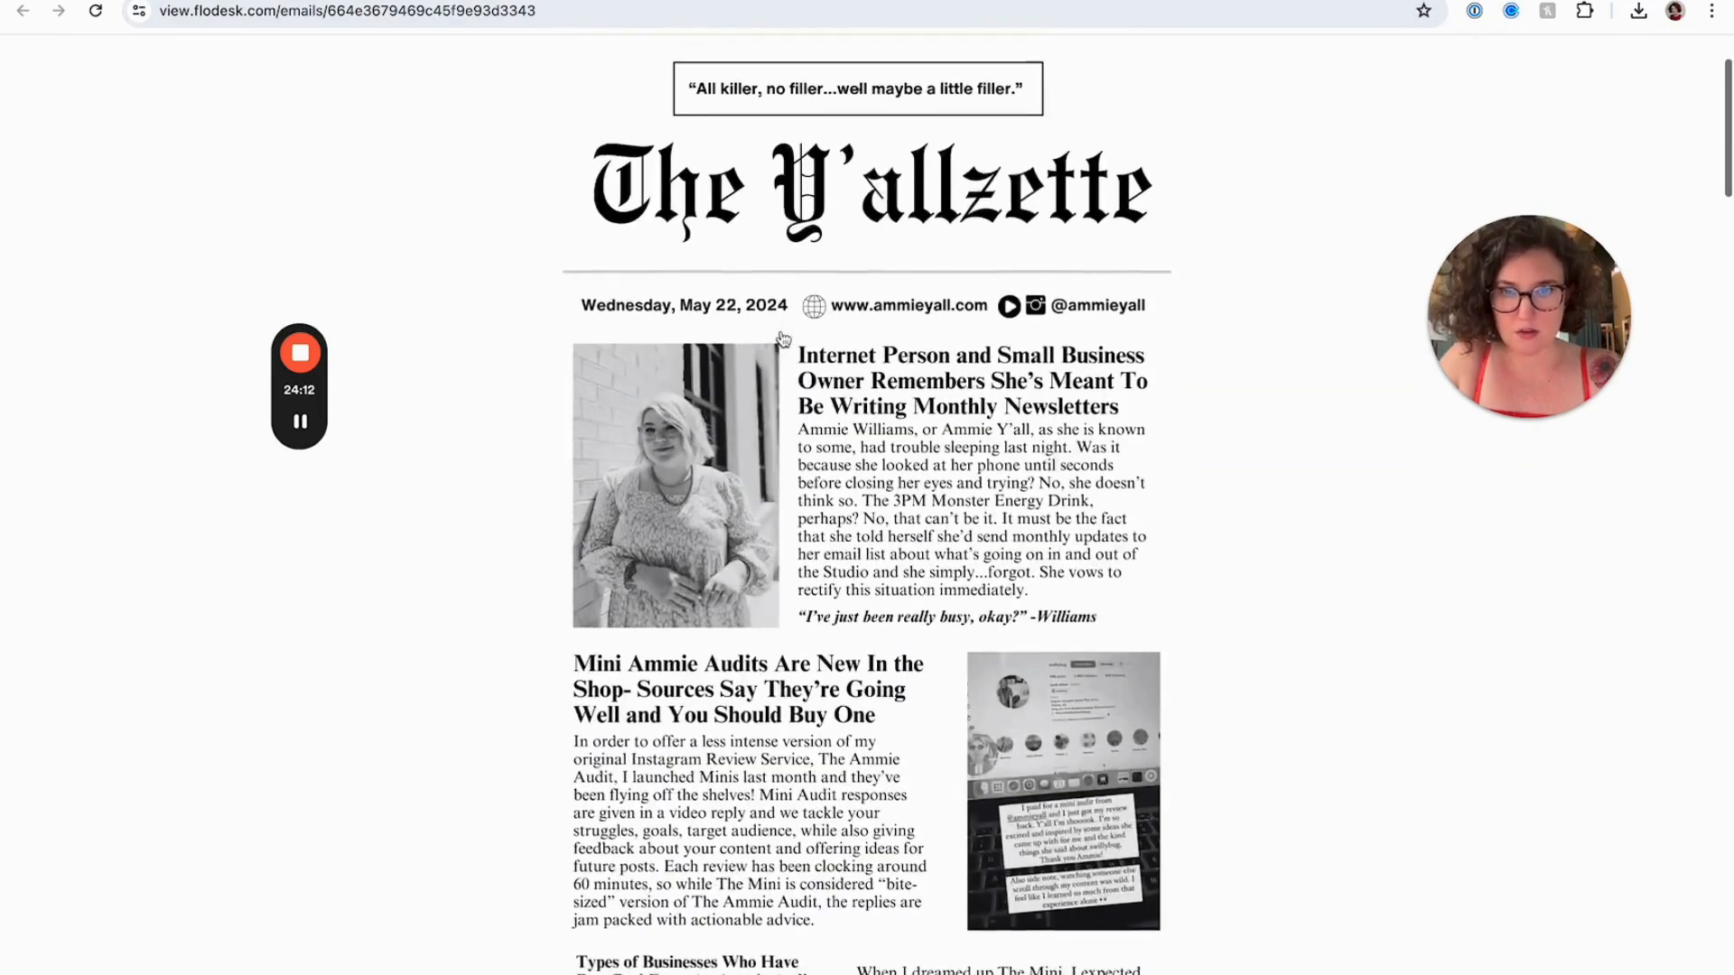
click(856, 0)
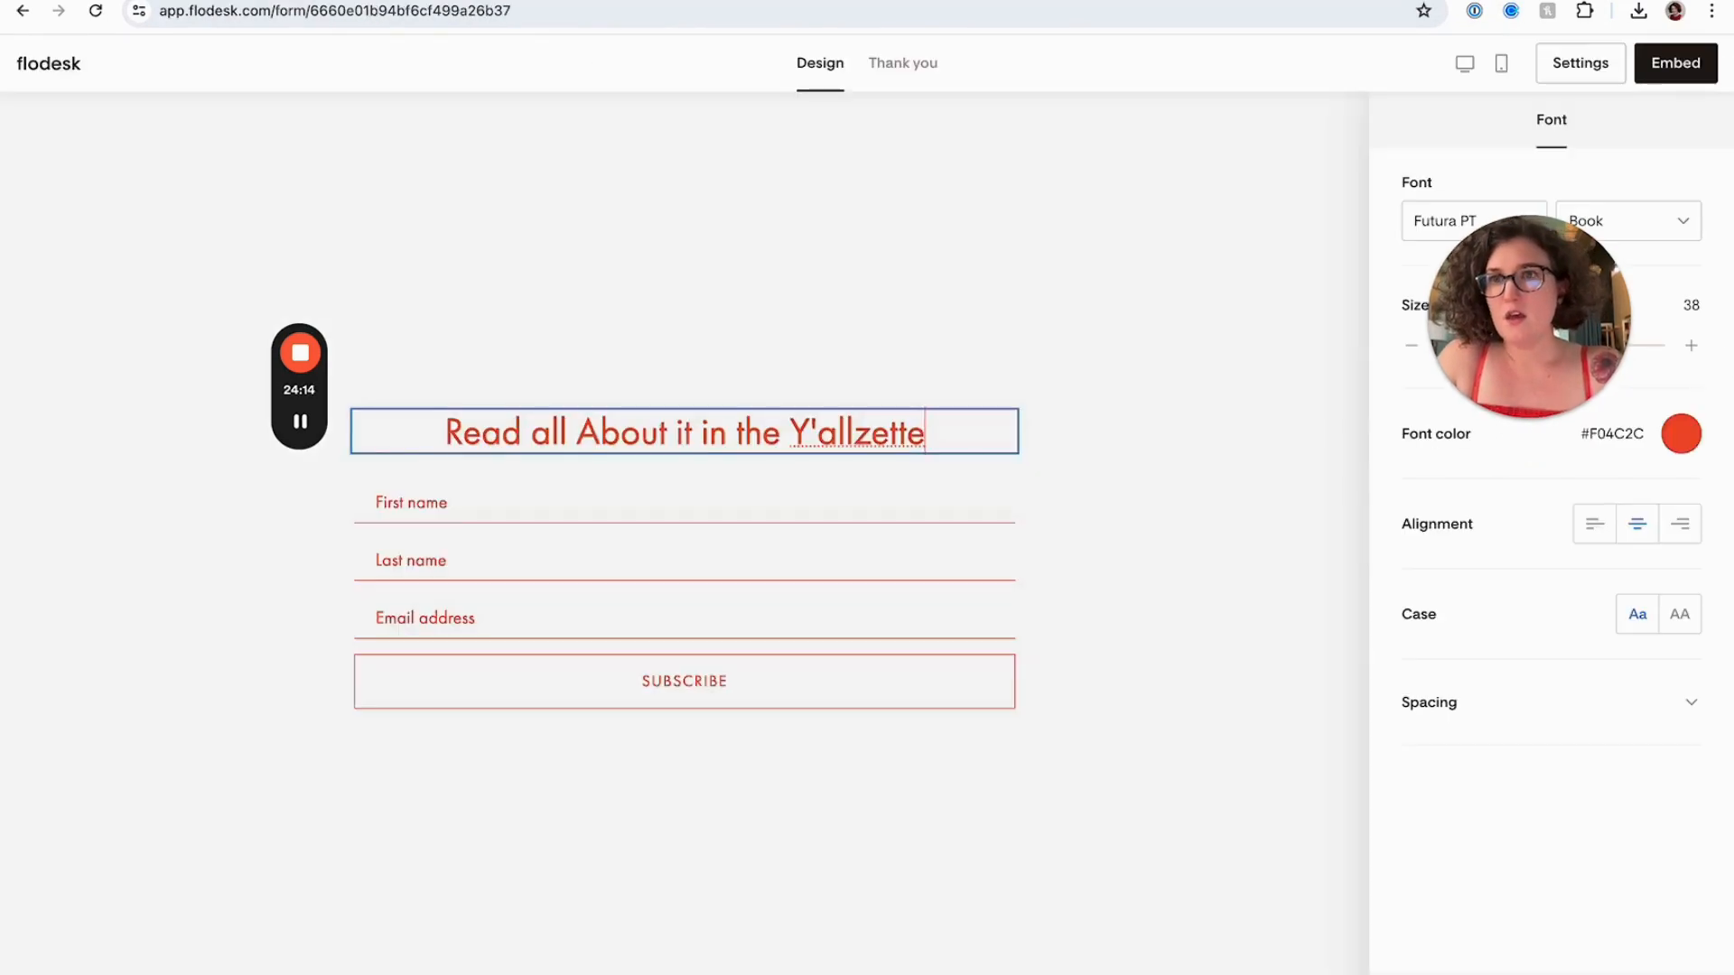
key(BackSpace)
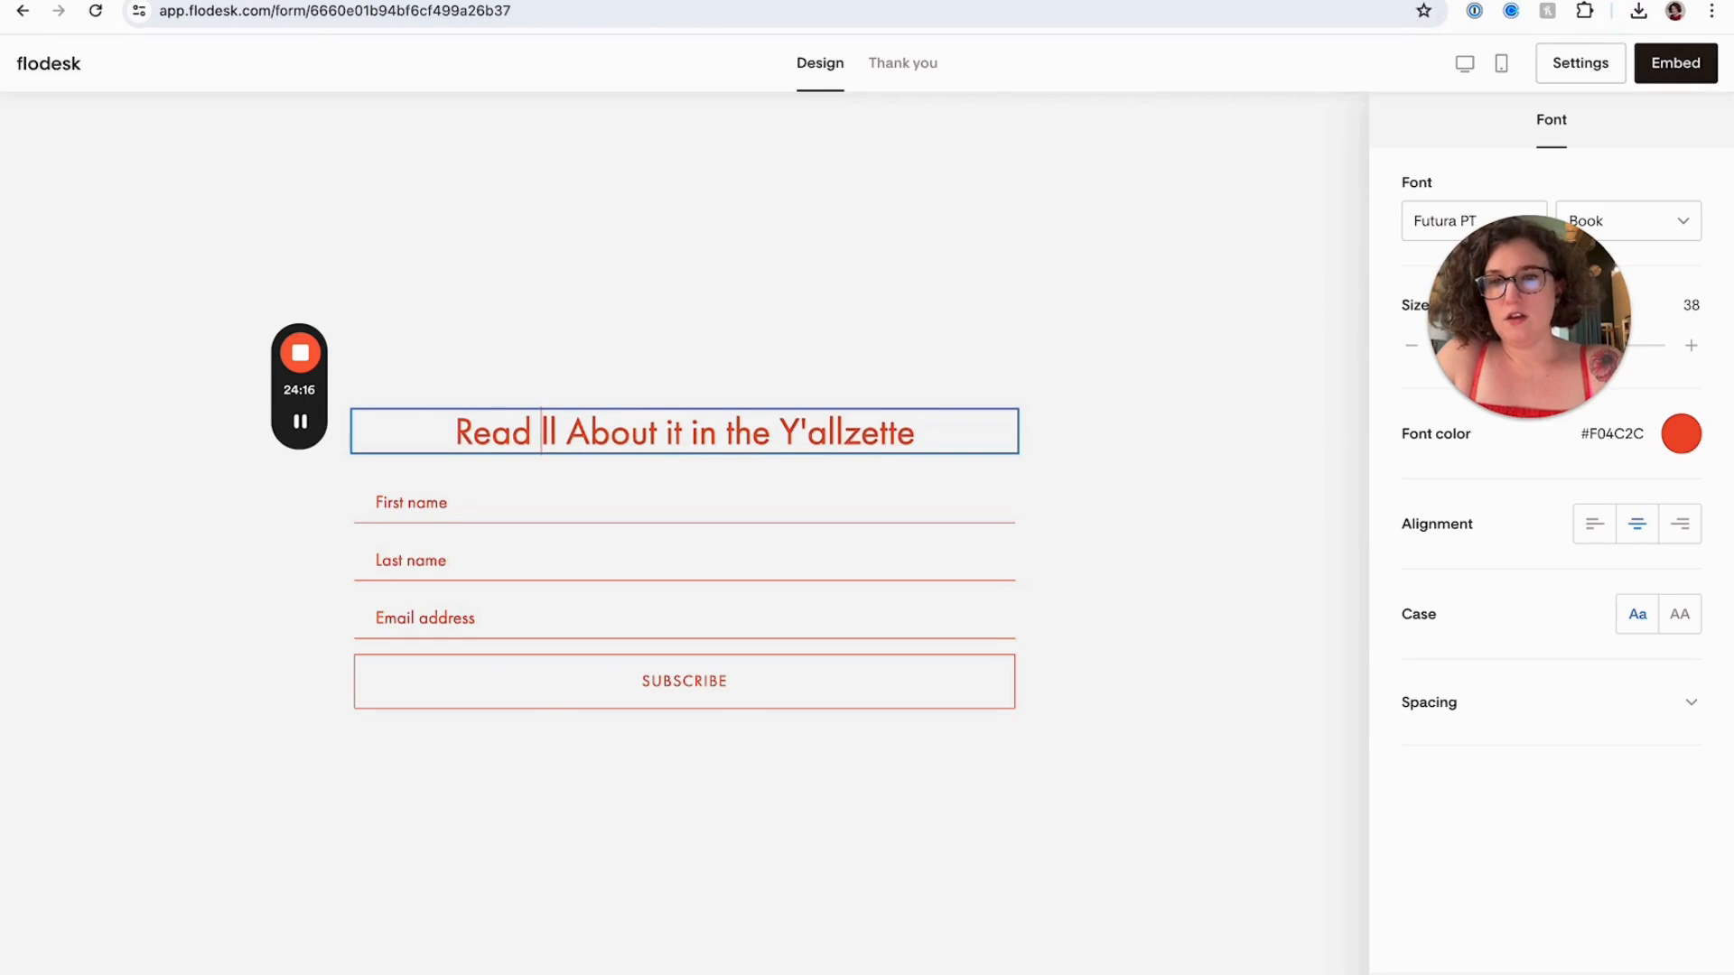
text(A)
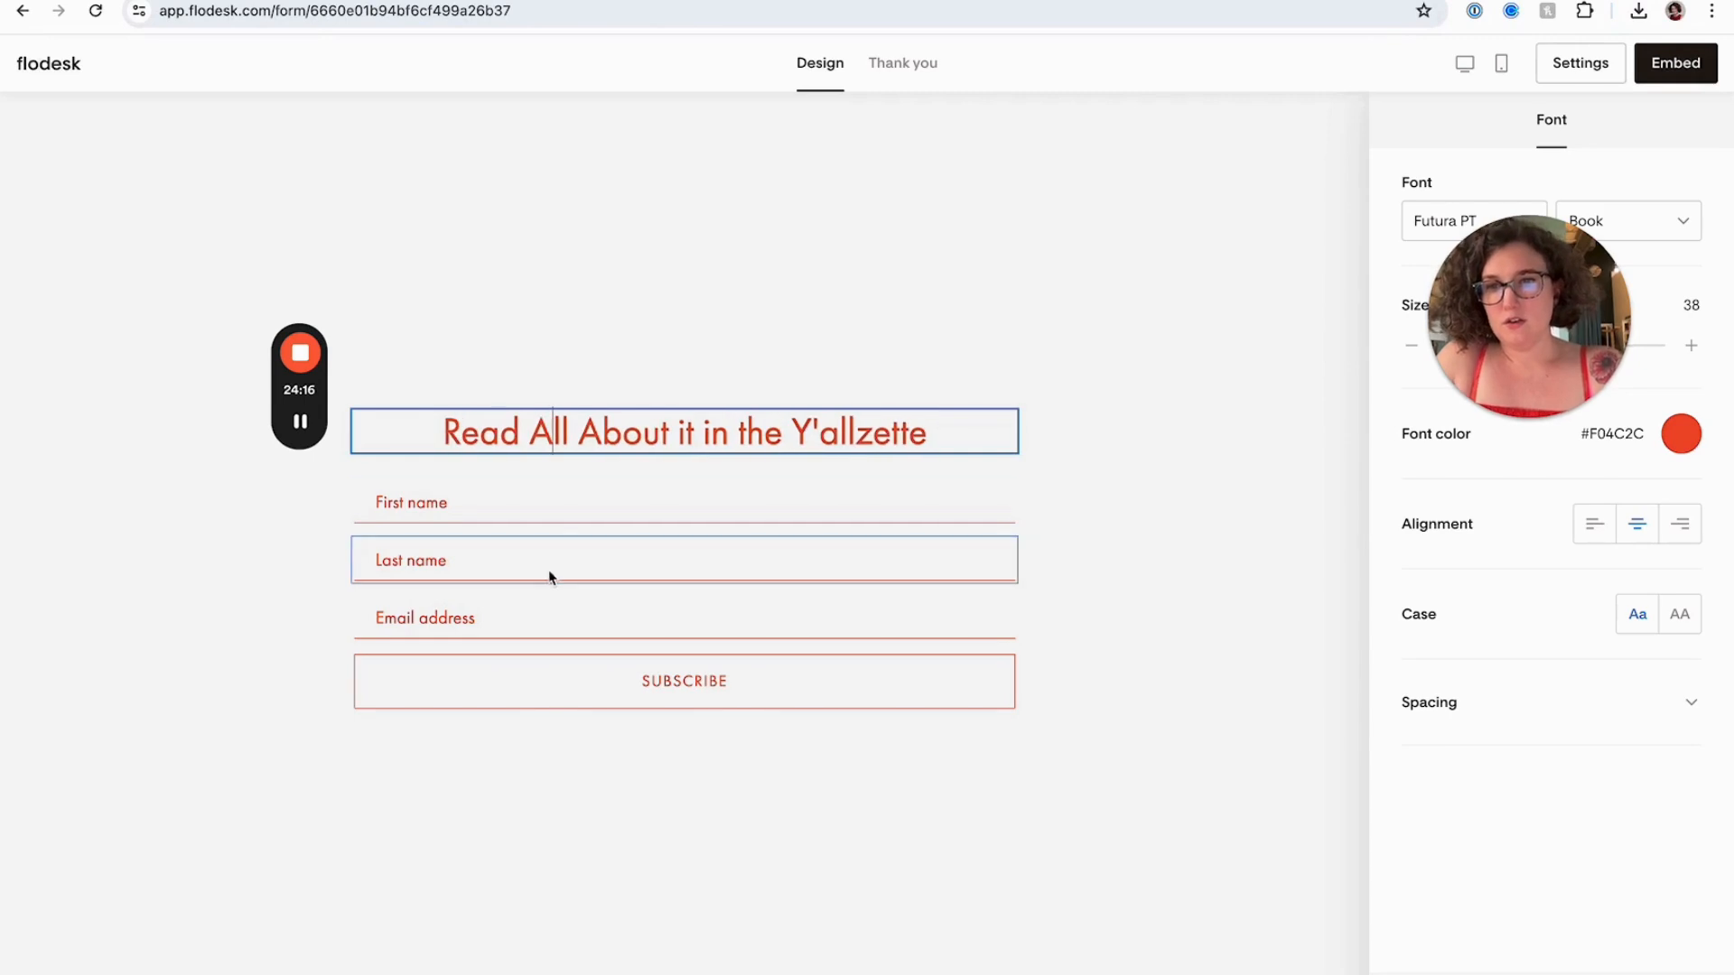
click(522, 809)
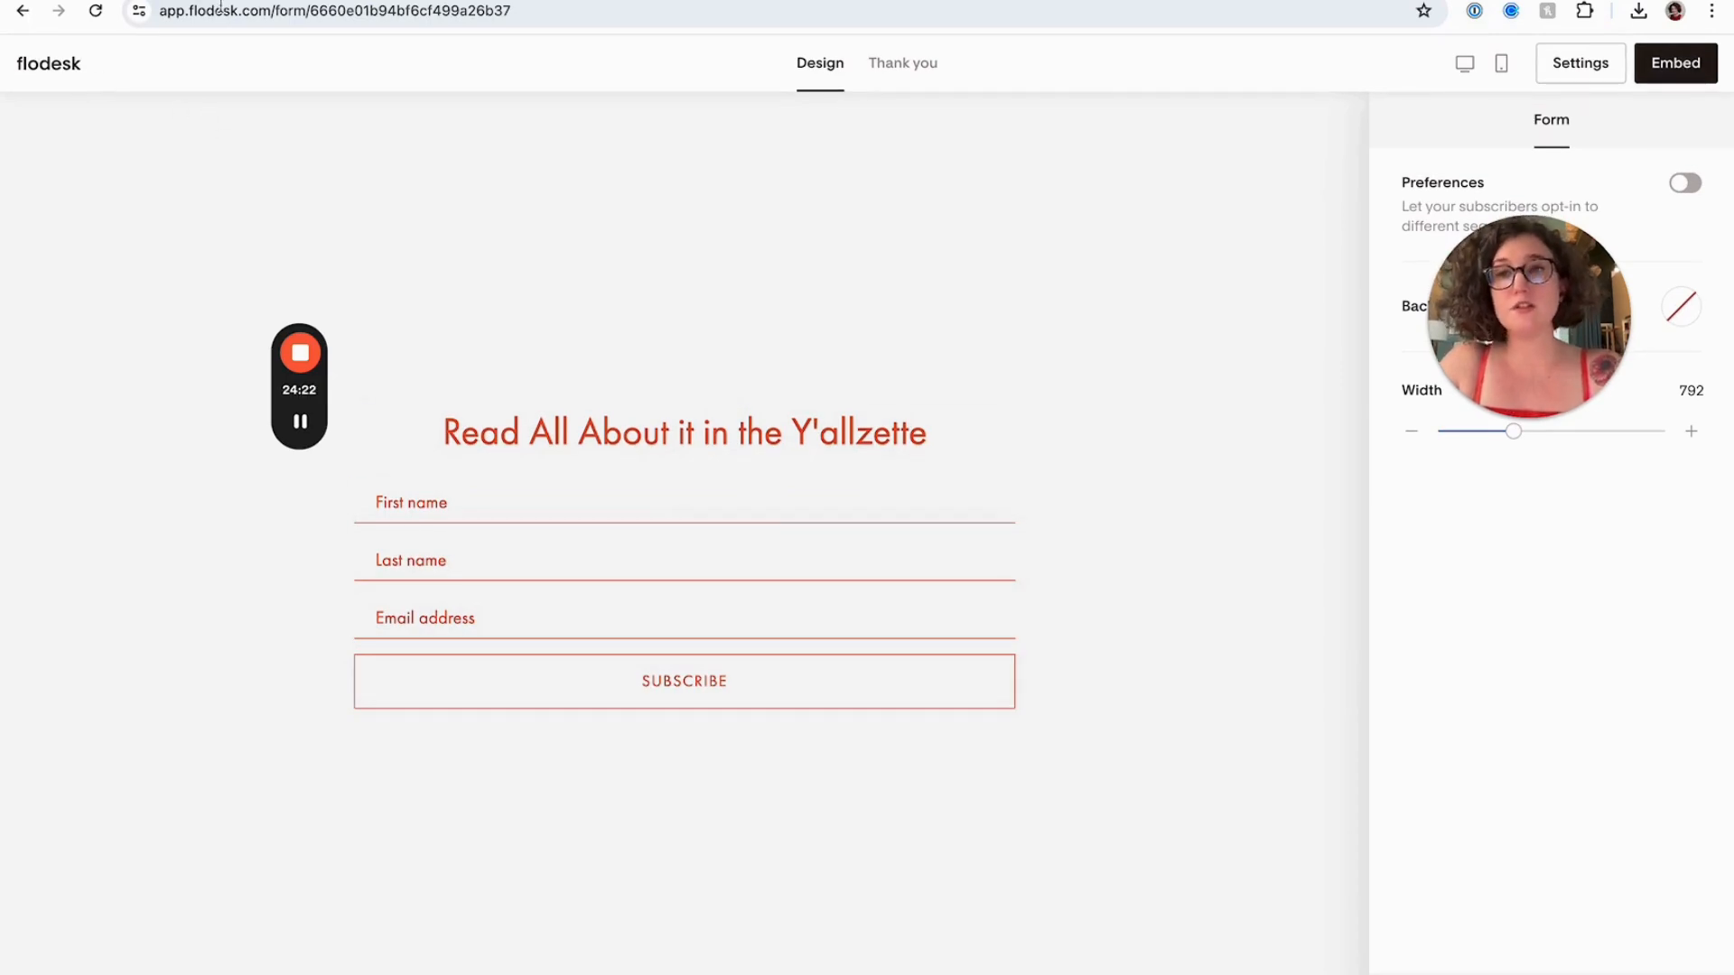
Save the Newsletter Option A page in Squarespace and reload it
click(372, 0)
click(977, 535)
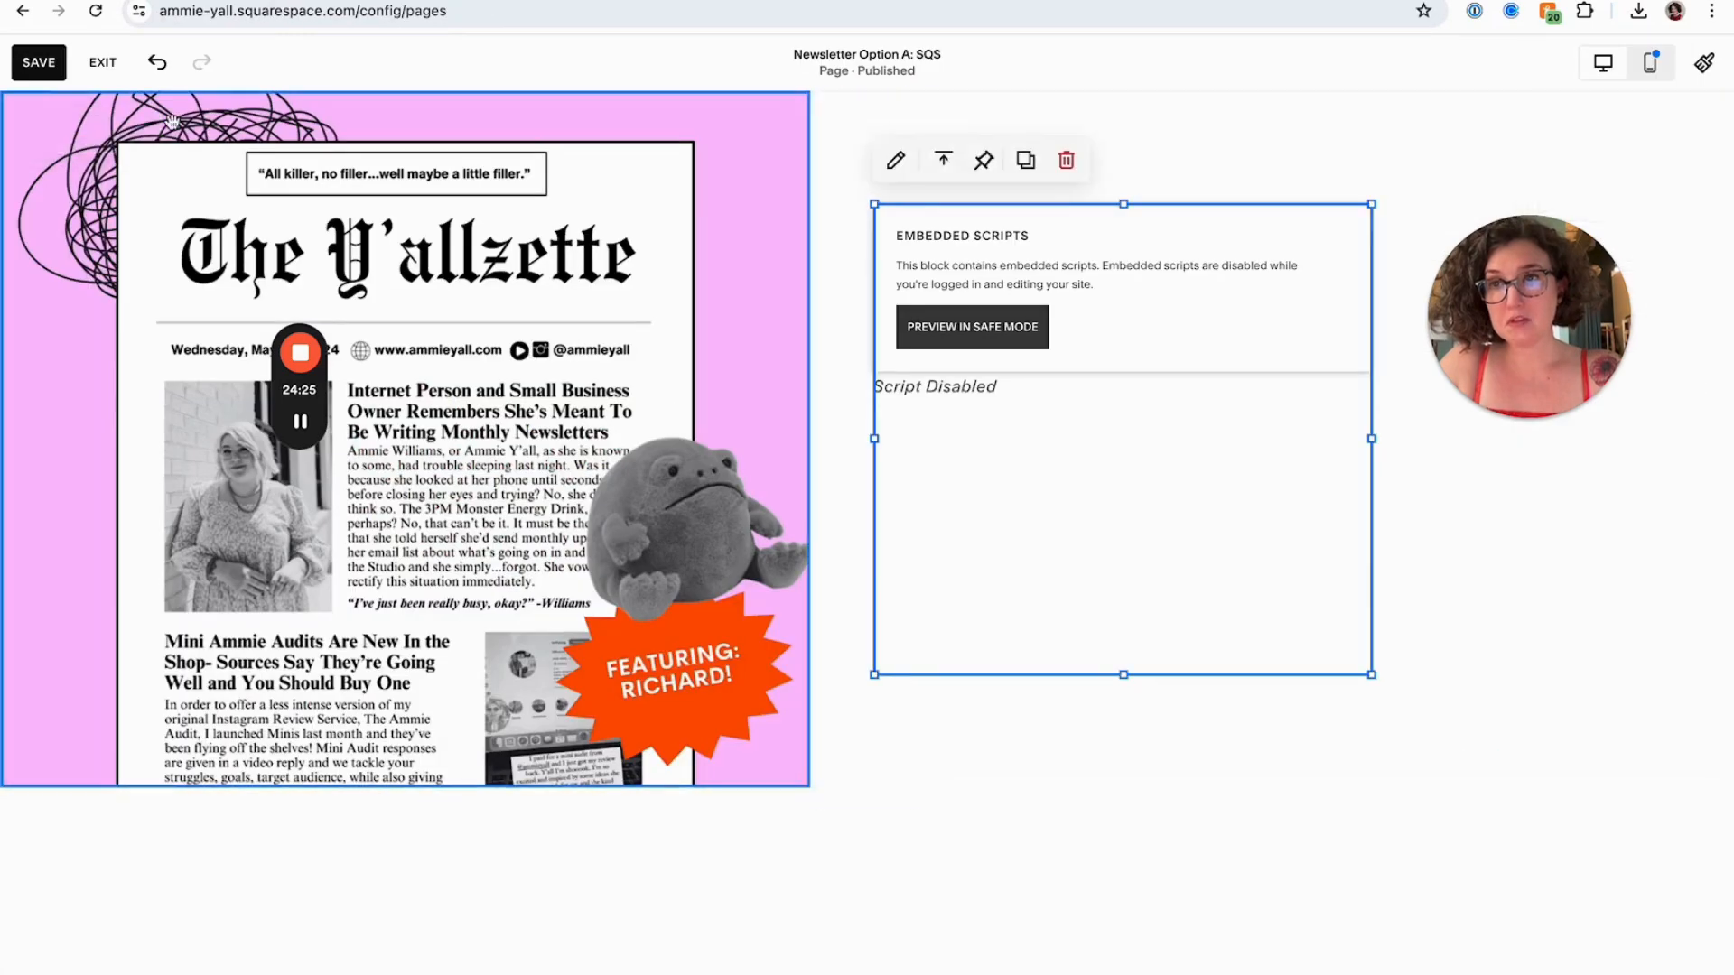
click(14, 64)
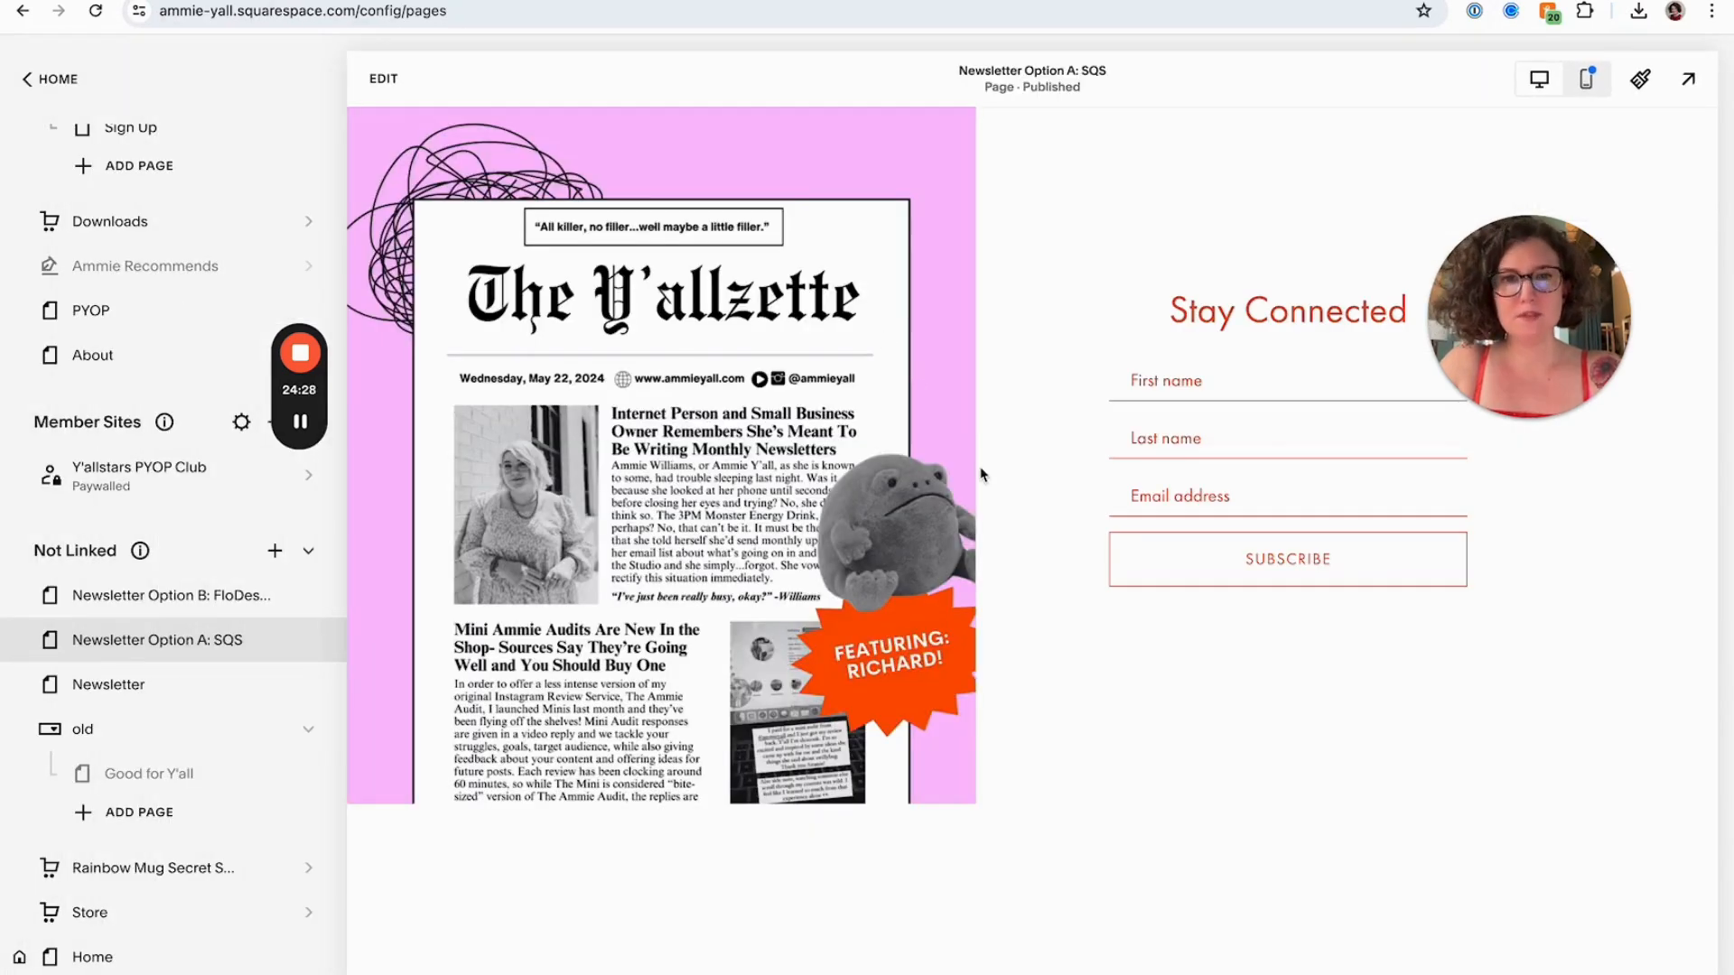
key(super+r)
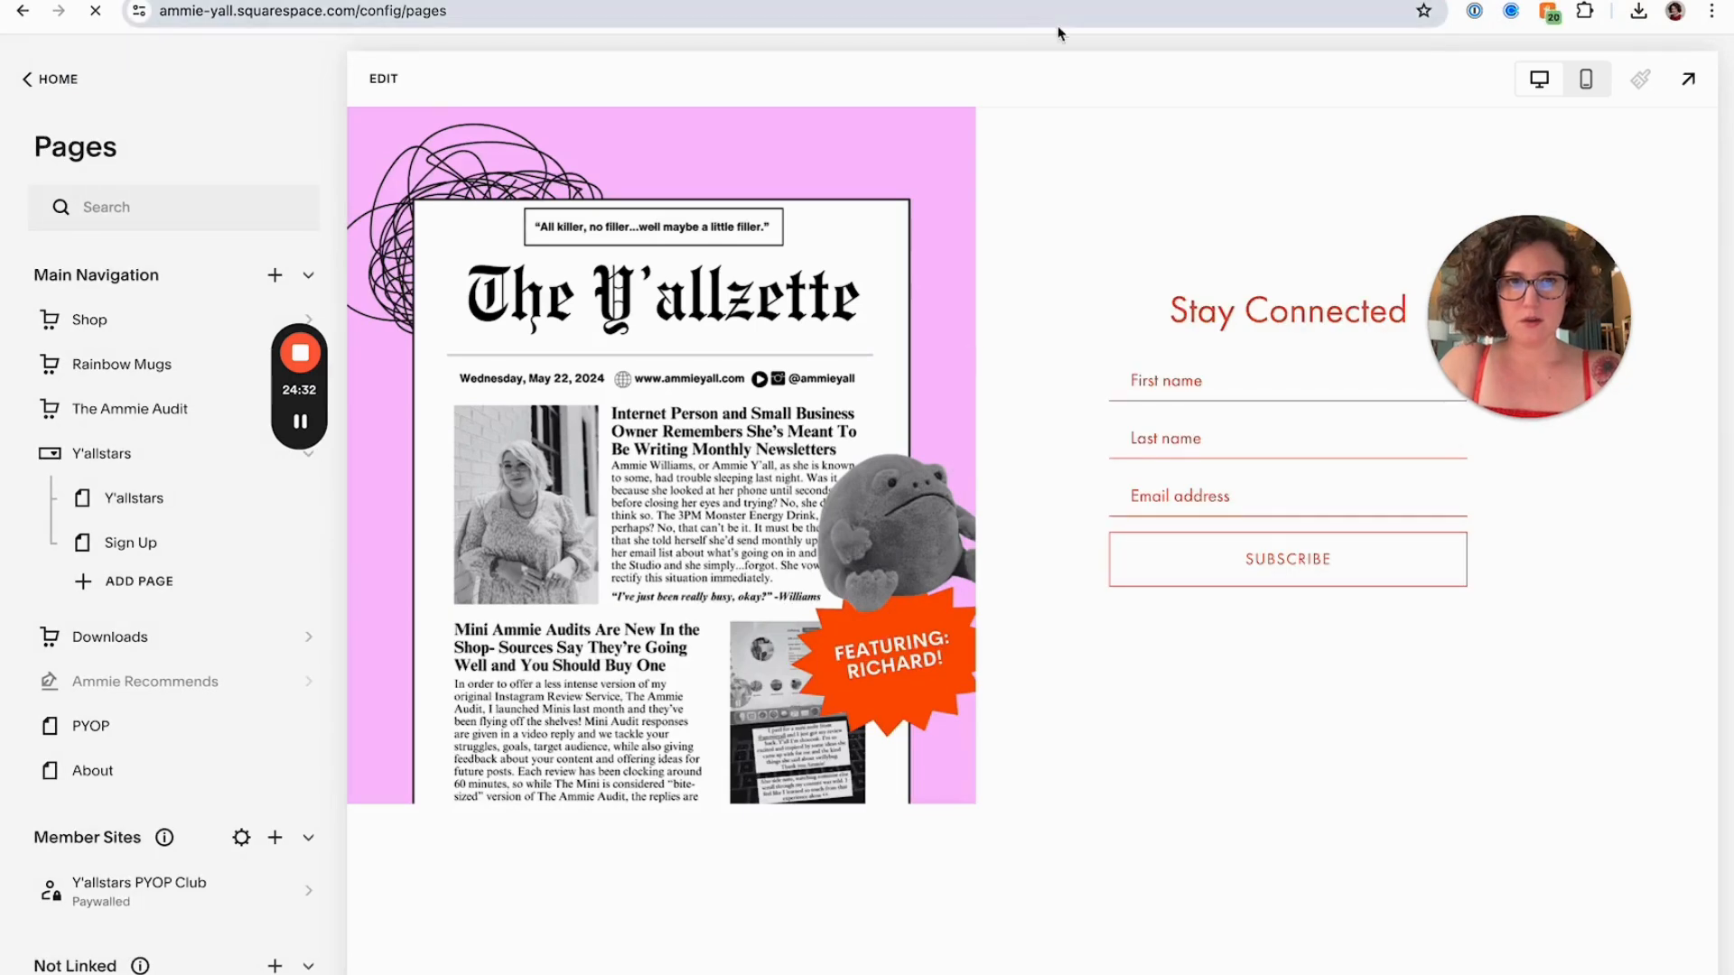
Open the FloDesk form's Embed options, copy the inline code, close the dialog and reload the form
key(ctrl+Tab)
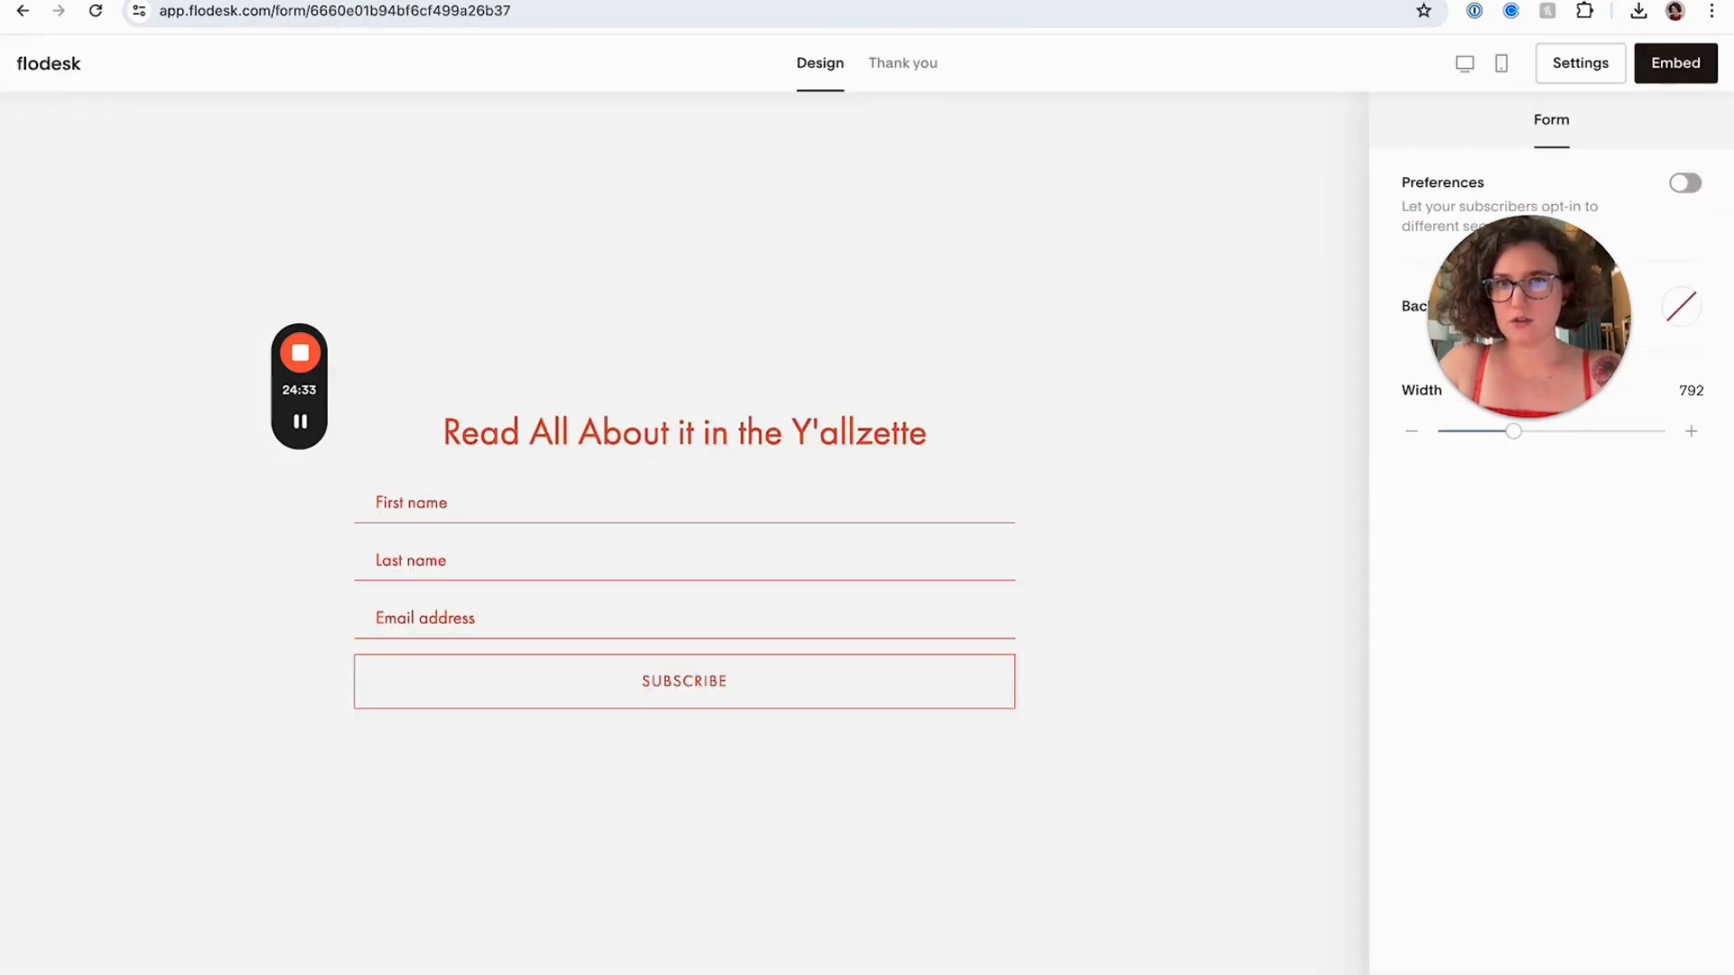
click(1646, 71)
click(977, 685)
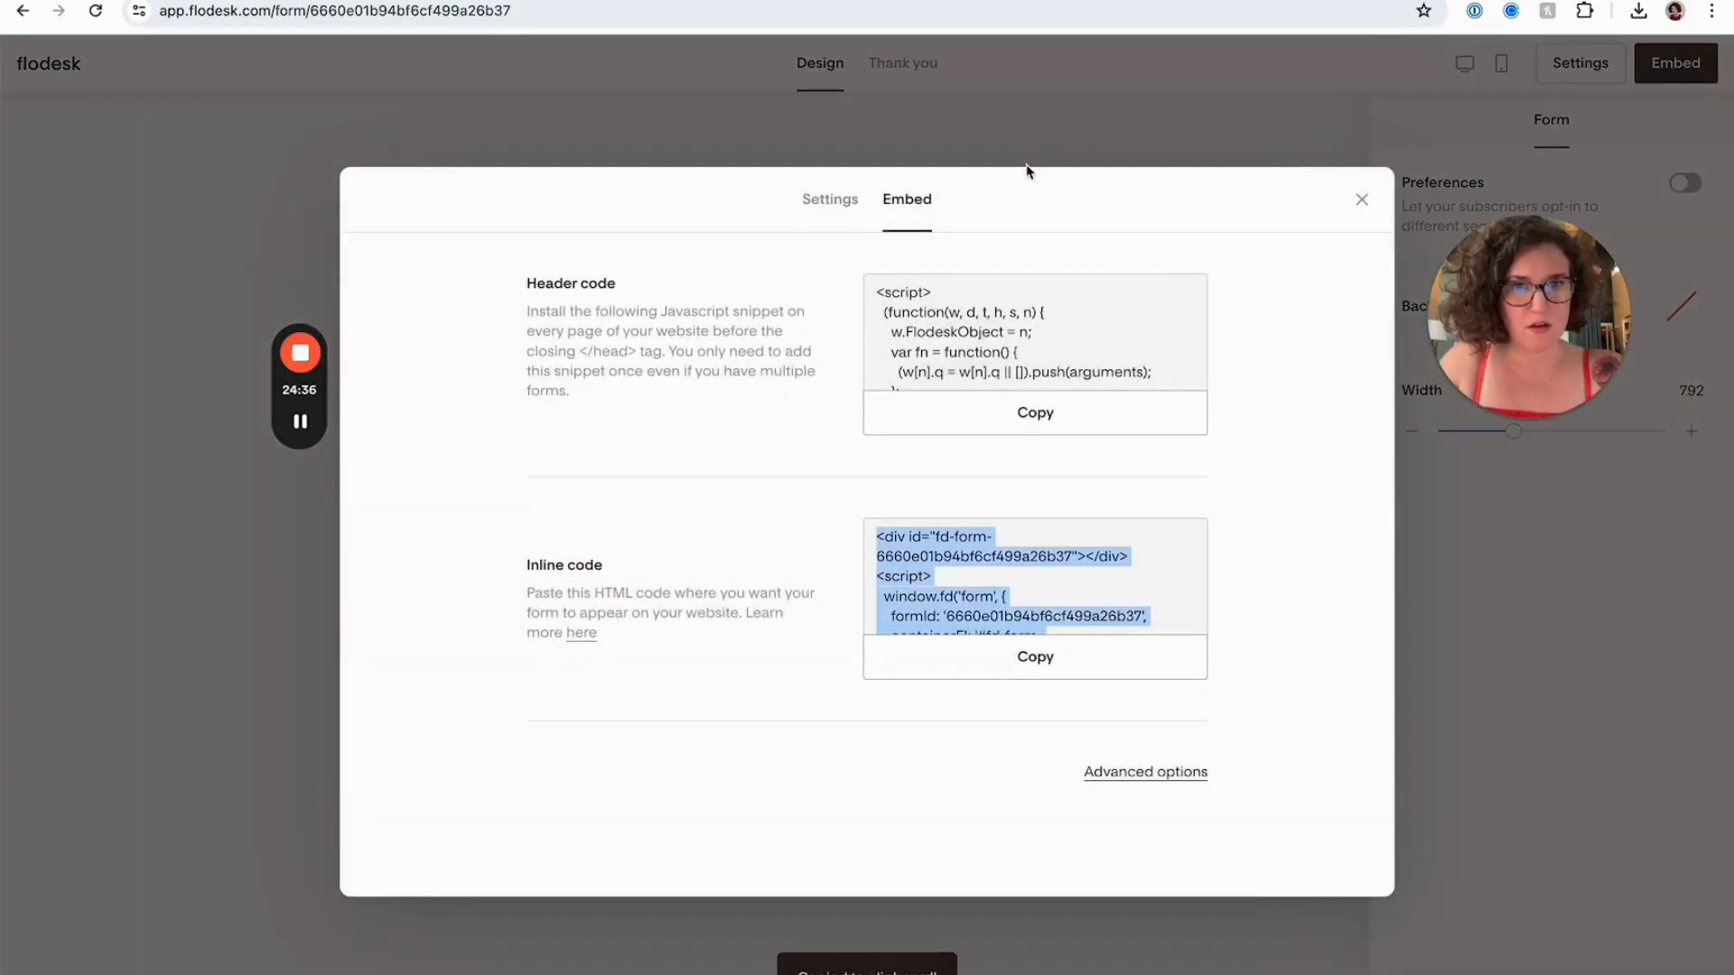
click(1016, 146)
key(ctrl+r)
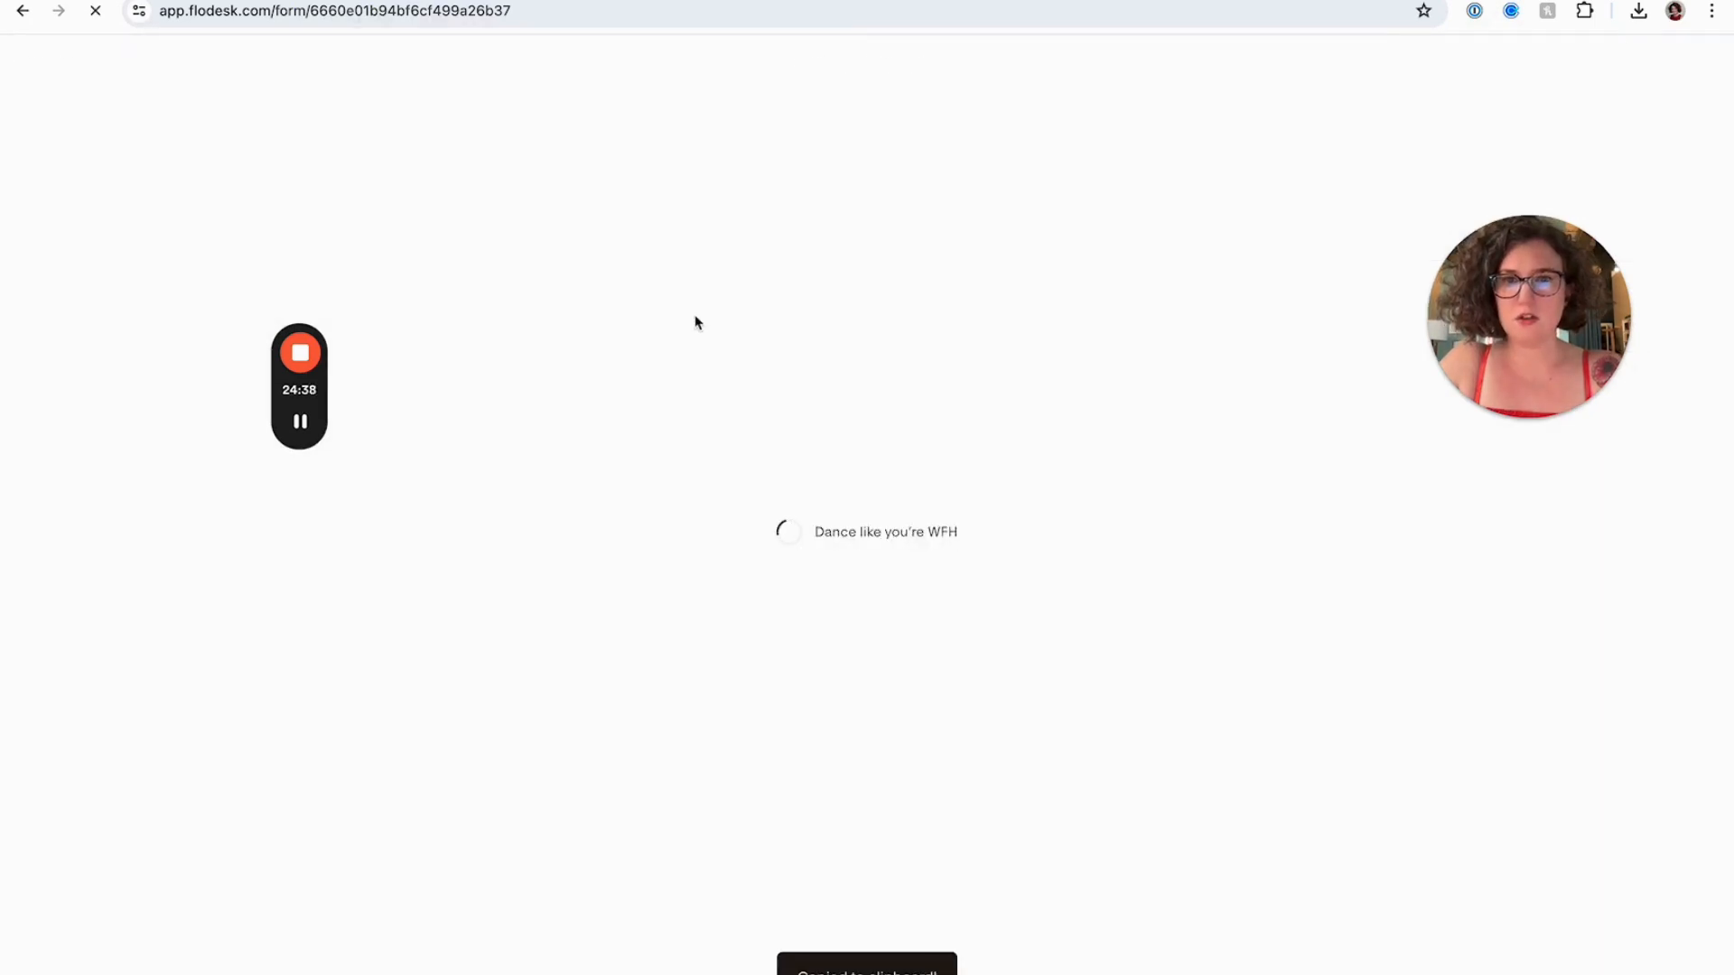
Reload the Newsletter Option A page and preview it in mobile and desktop views
key(ctrl+shift+Tab)
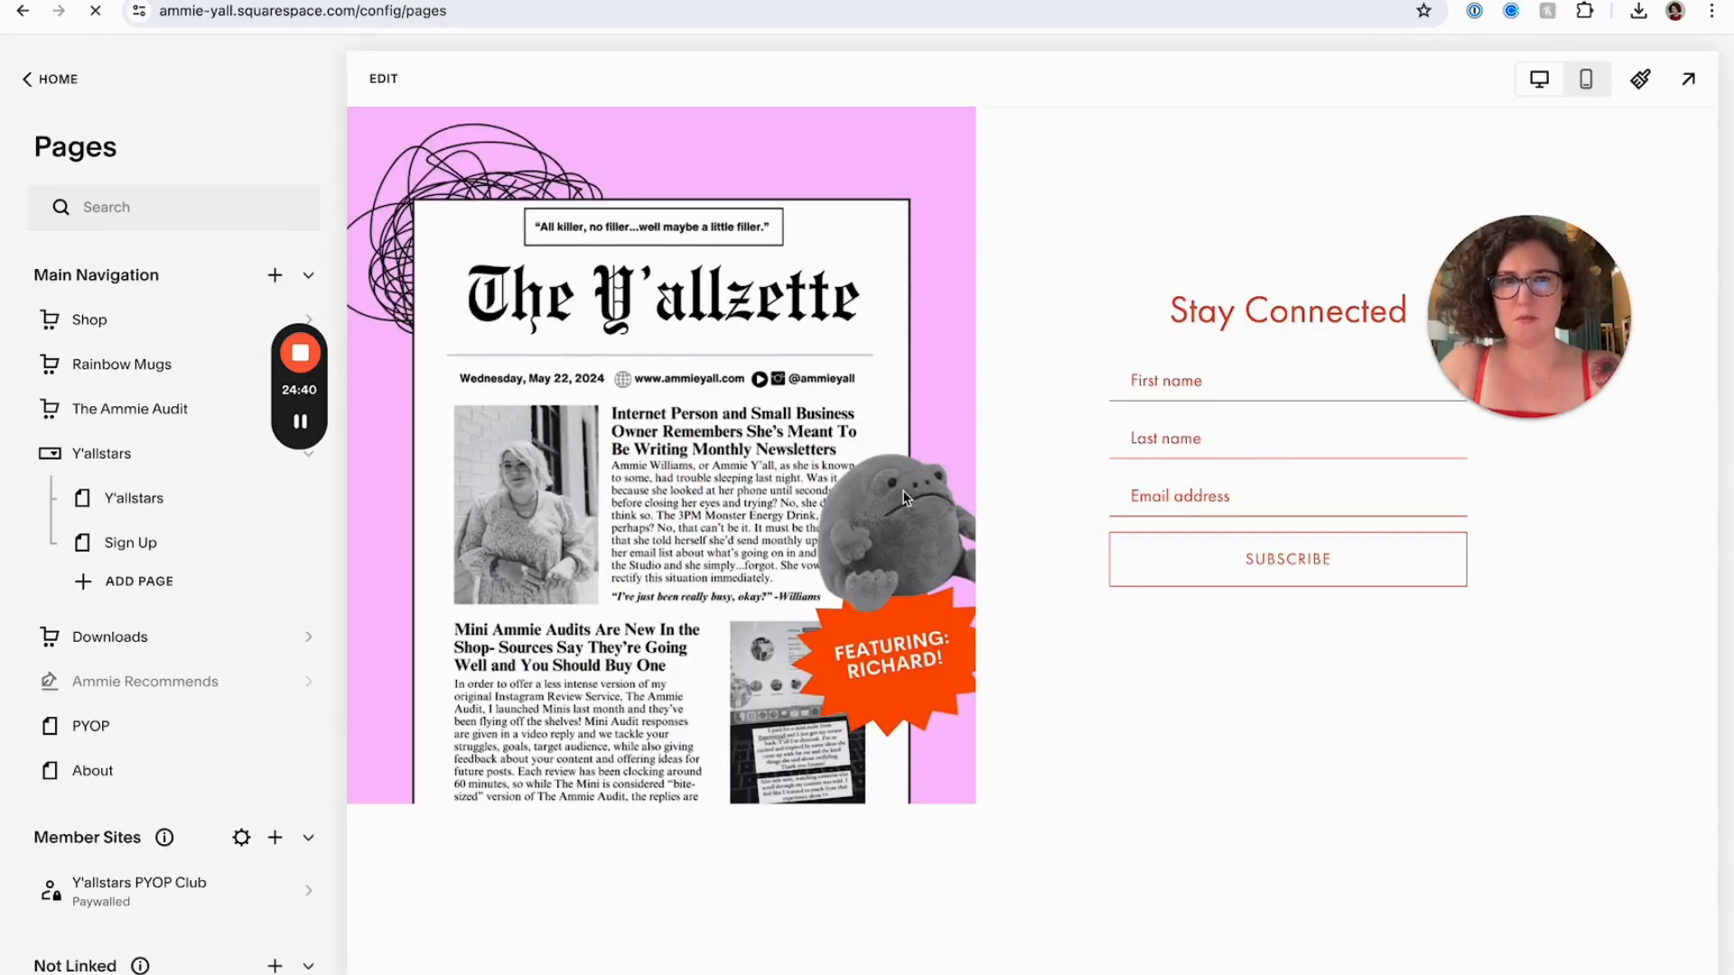
key(ctrl+r)
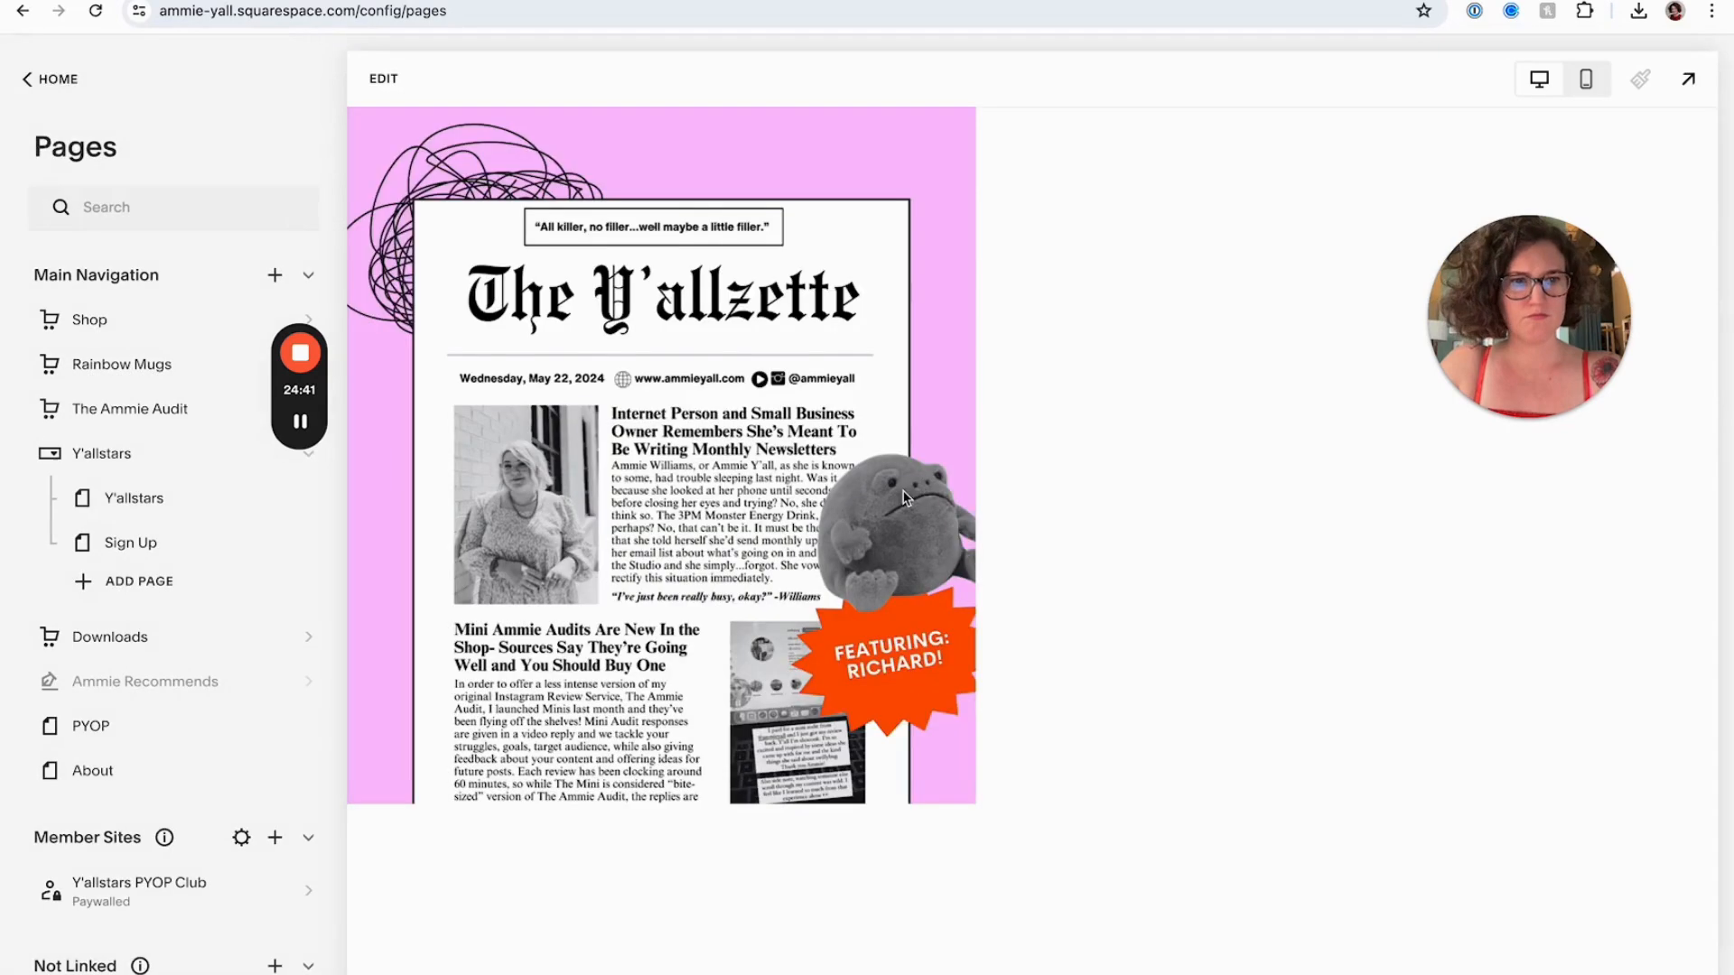
drag(1567, 331, 1351, 320)
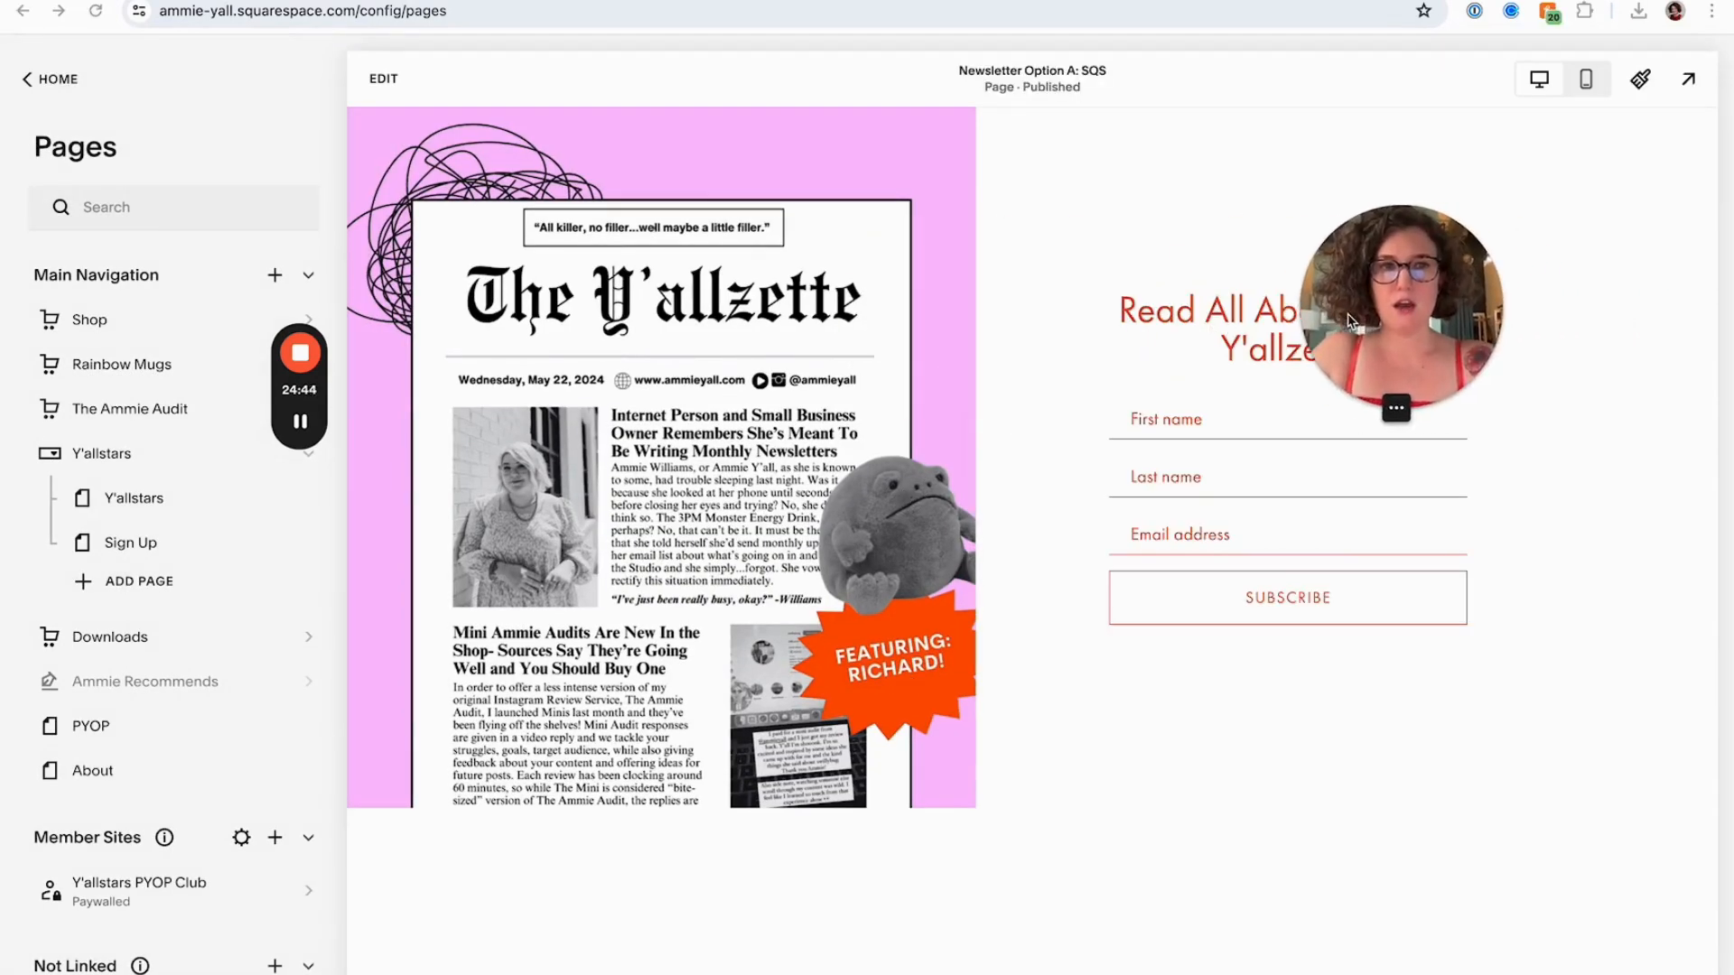
click(1584, 83)
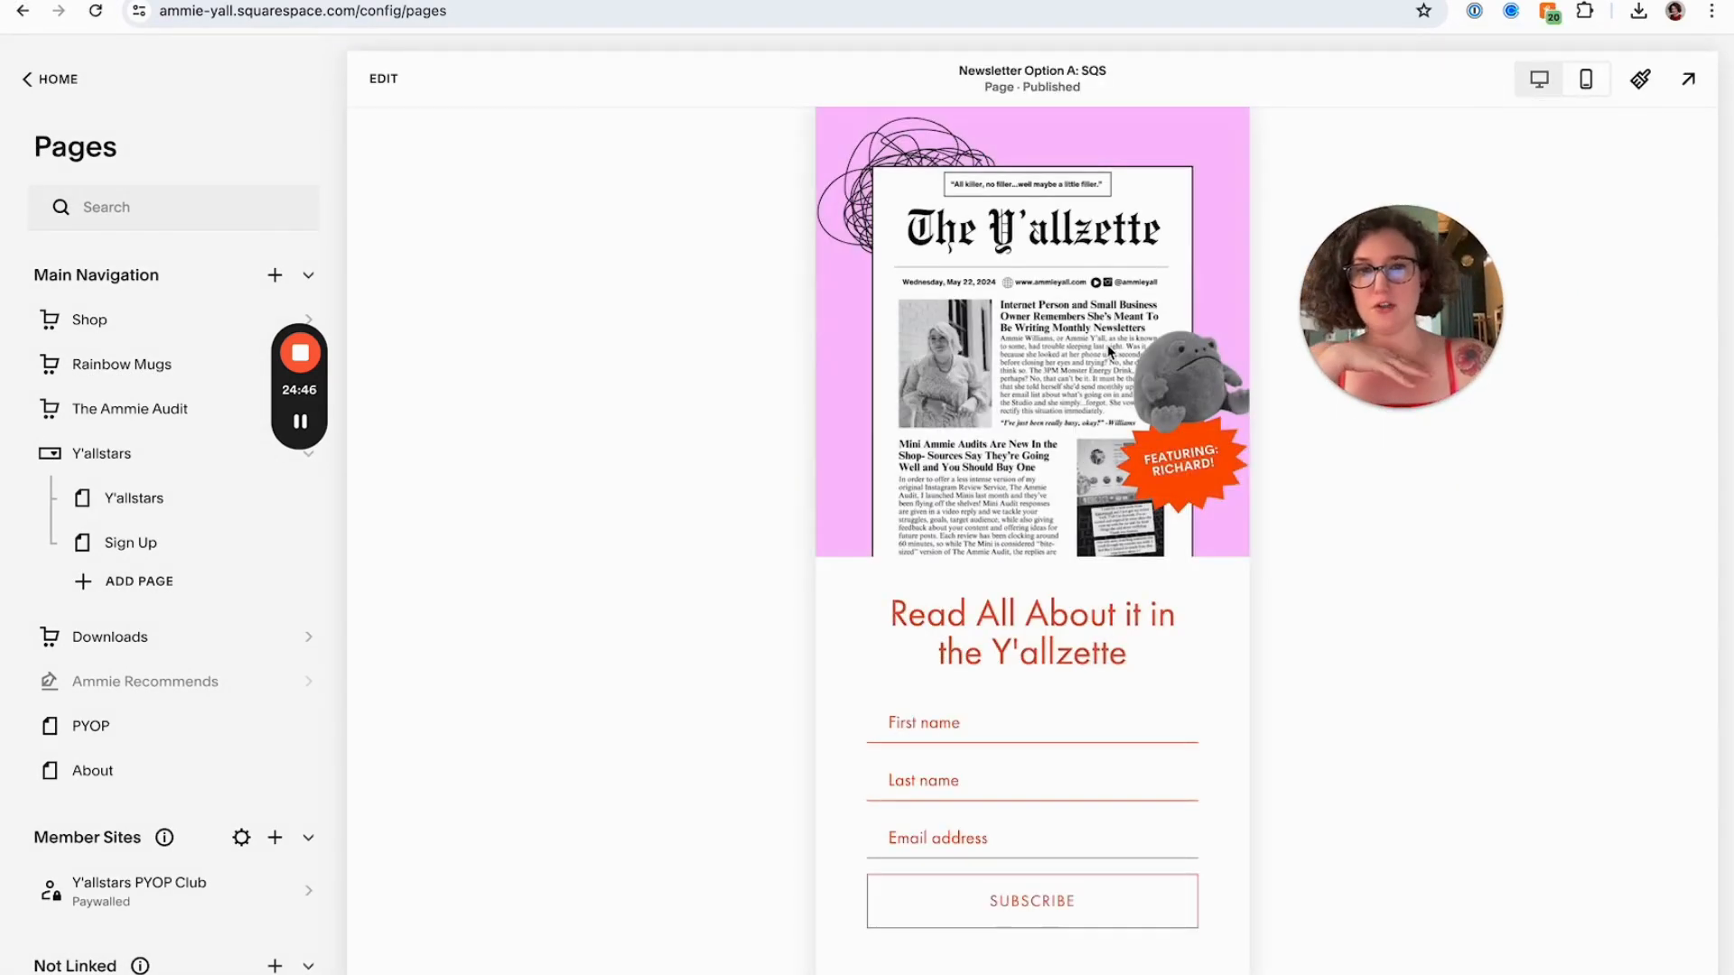
click(1541, 79)
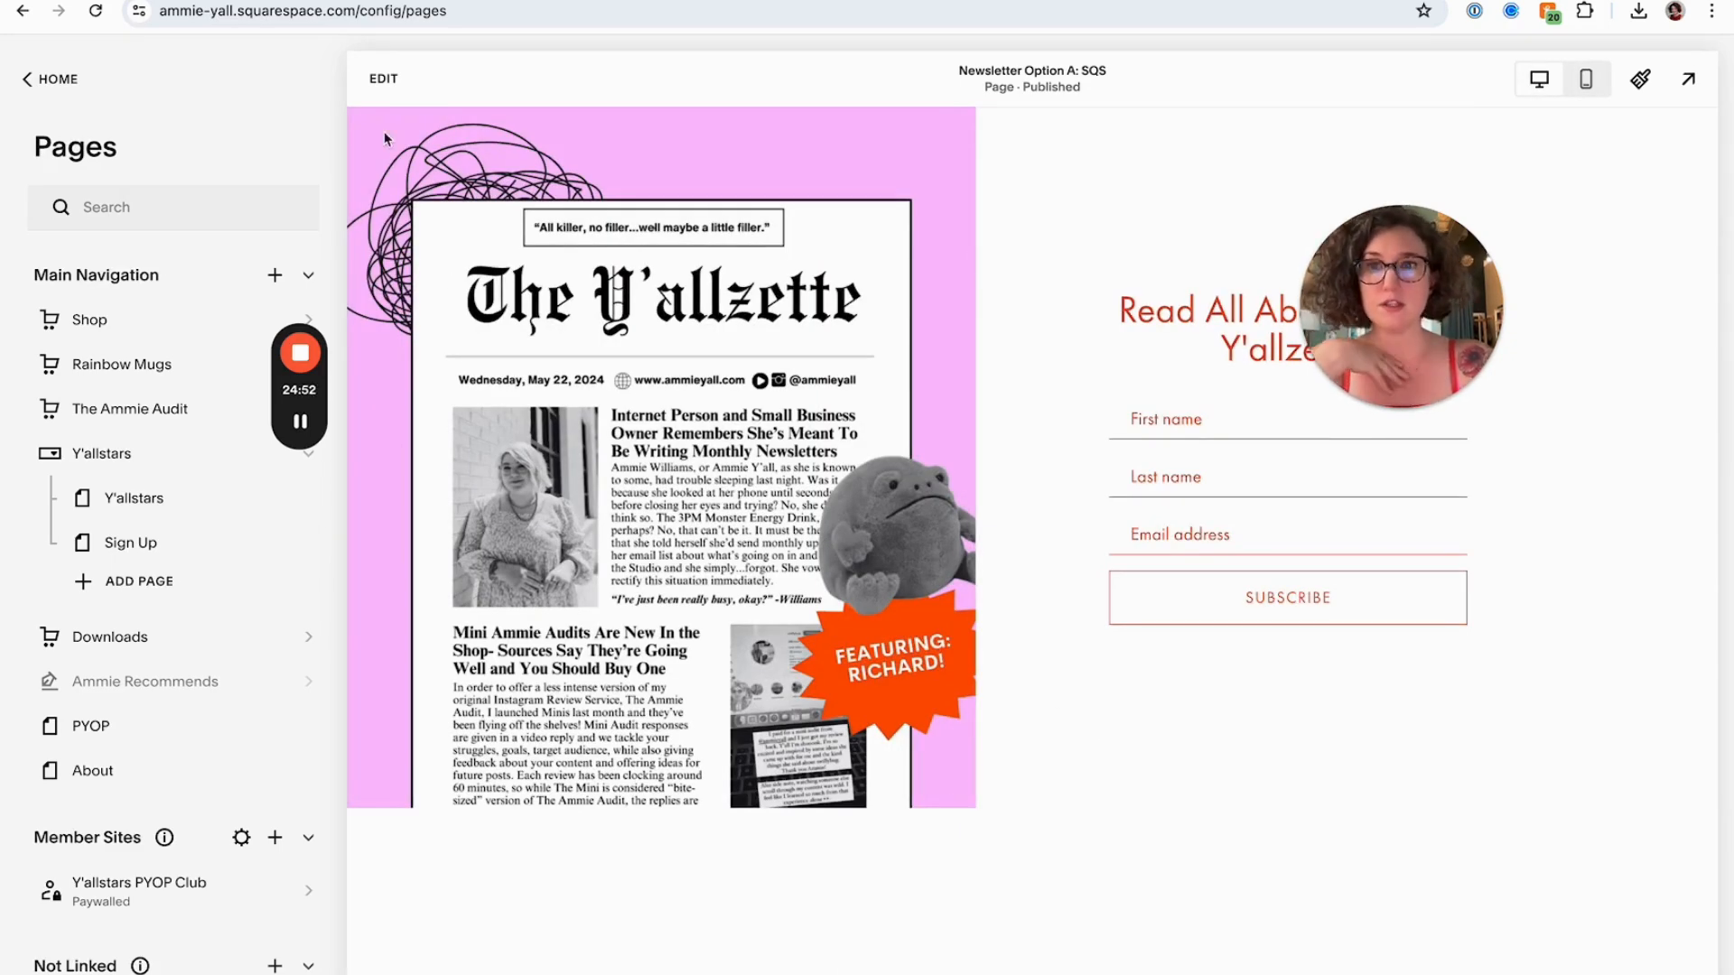
Enter edit mode and add a blank section below the page content, applying the Bright 2 colour theme
click(384, 80)
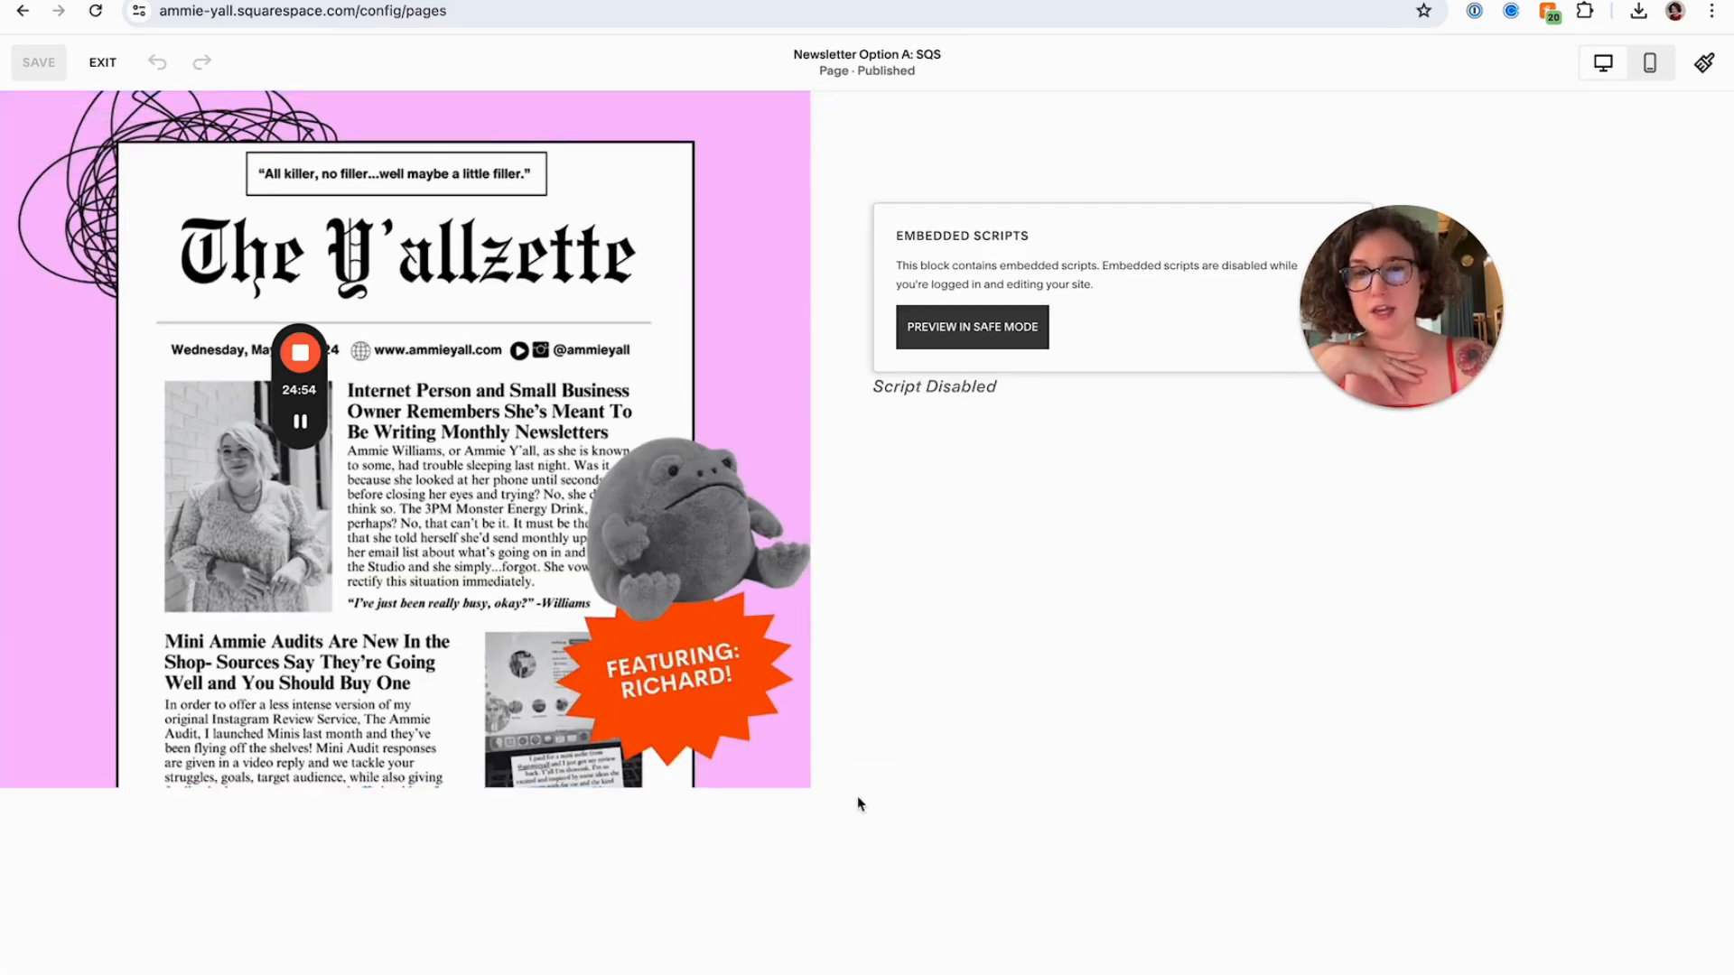
click(864, 787)
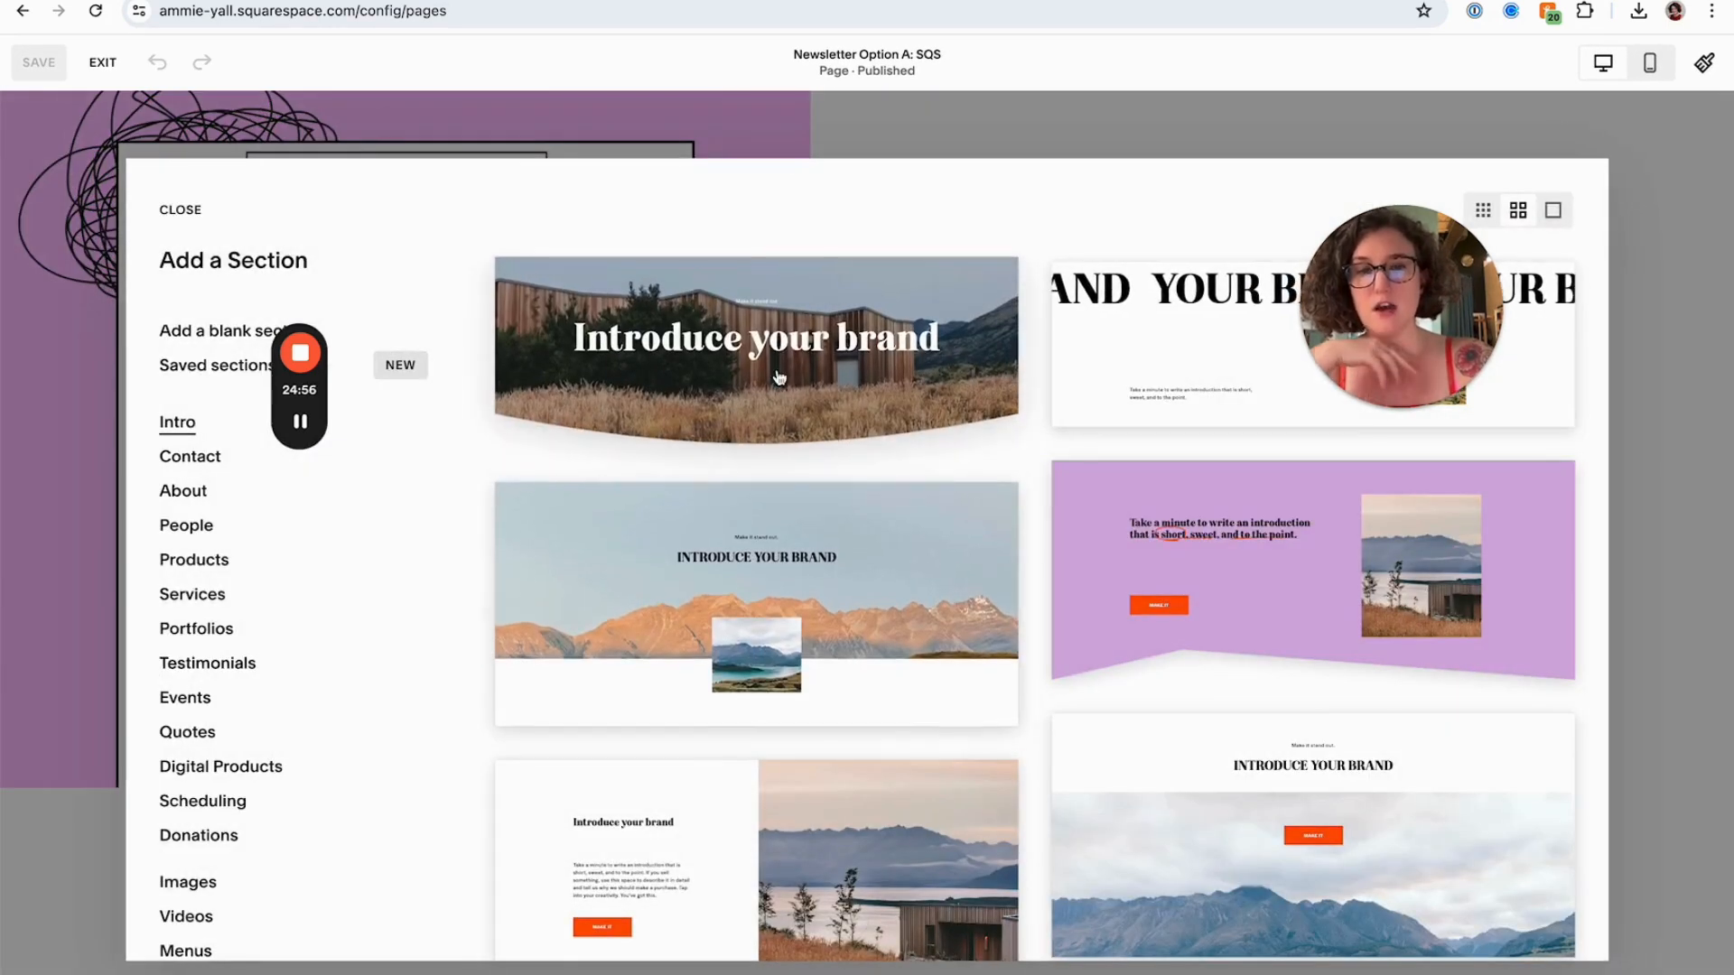
click(176, 331)
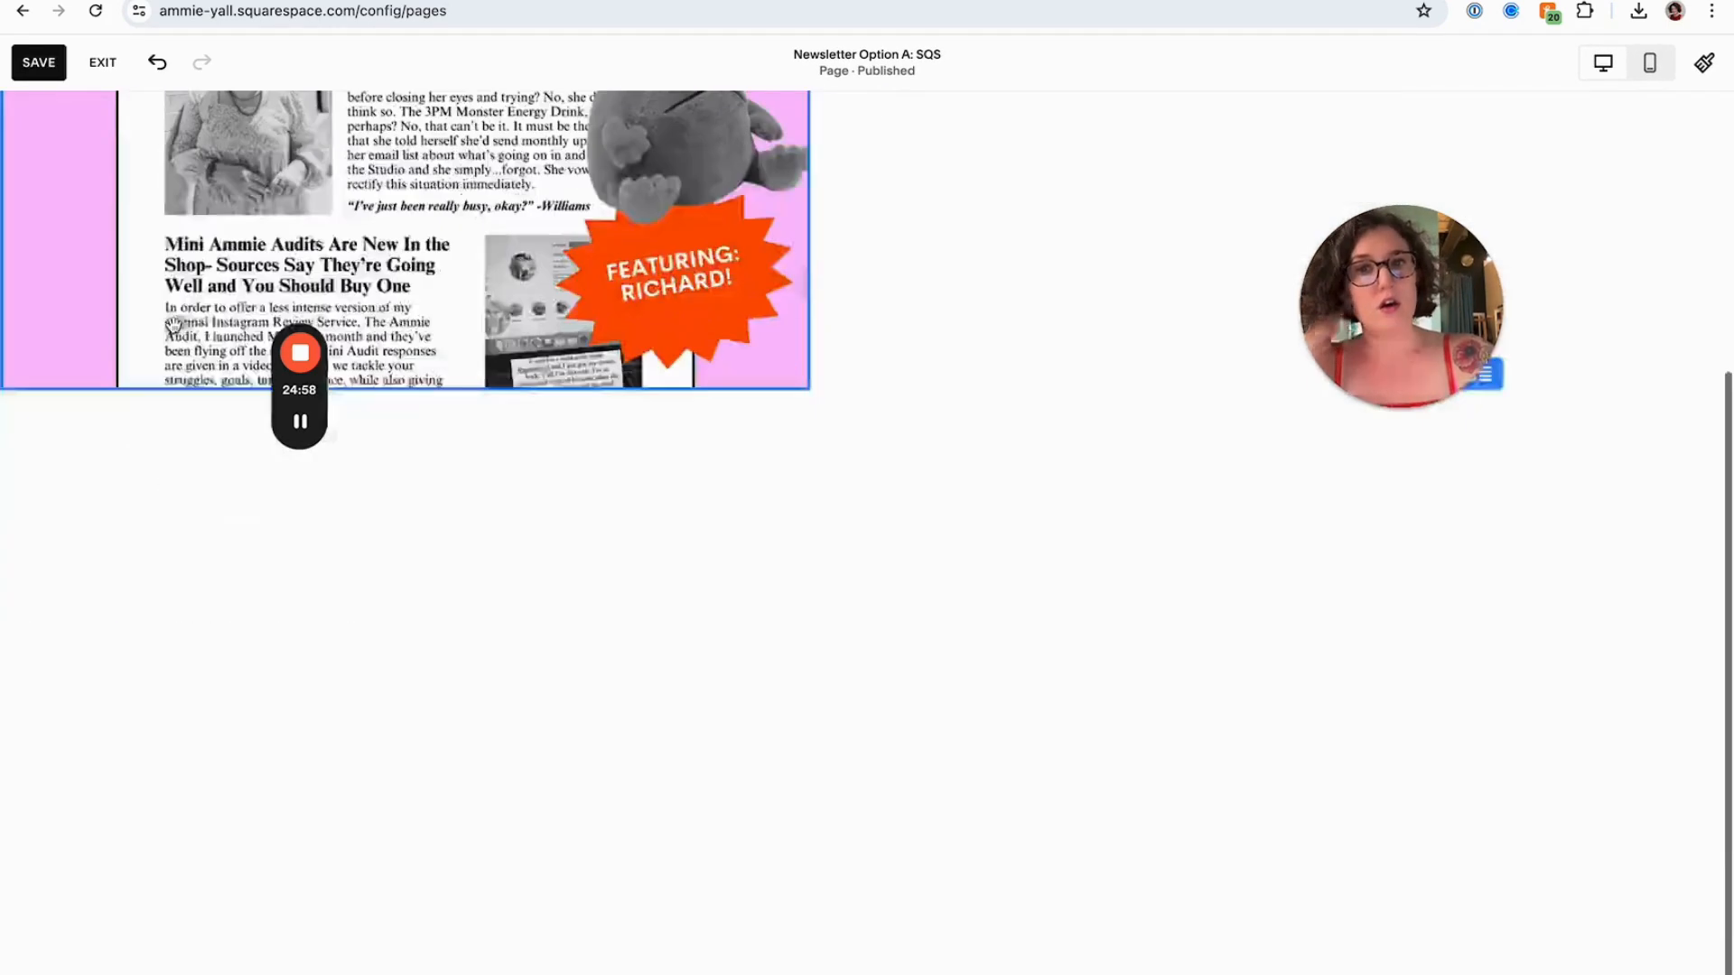
click(1571, 451)
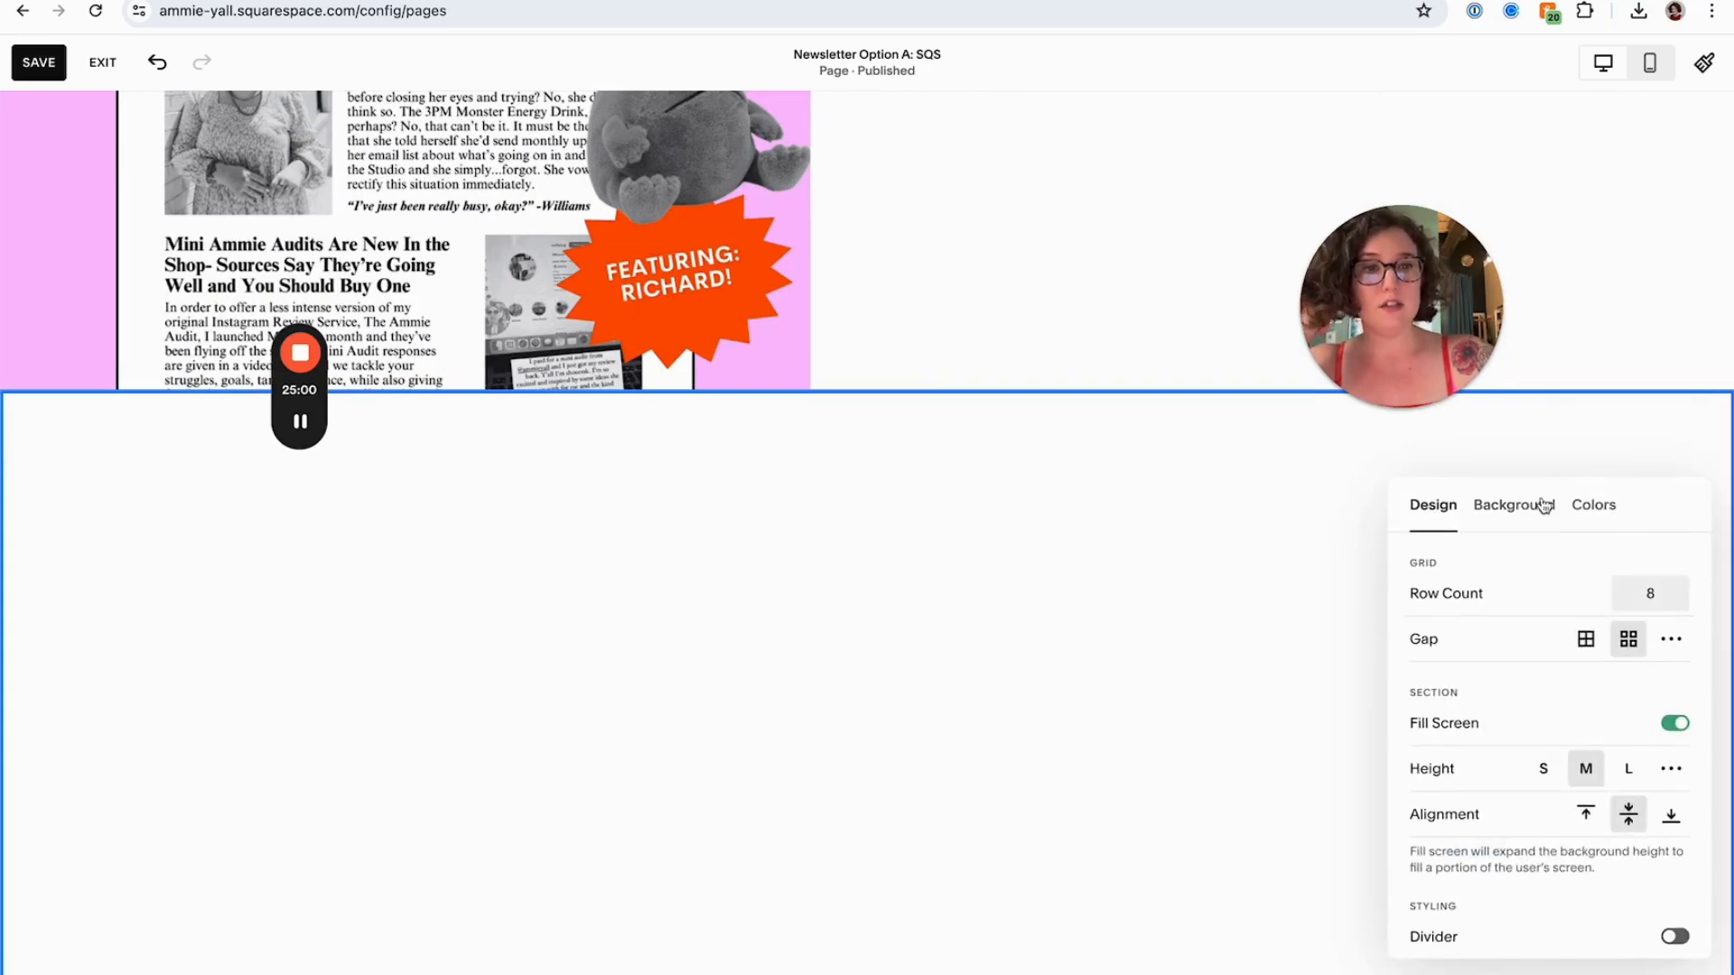
click(1593, 505)
click(1506, 894)
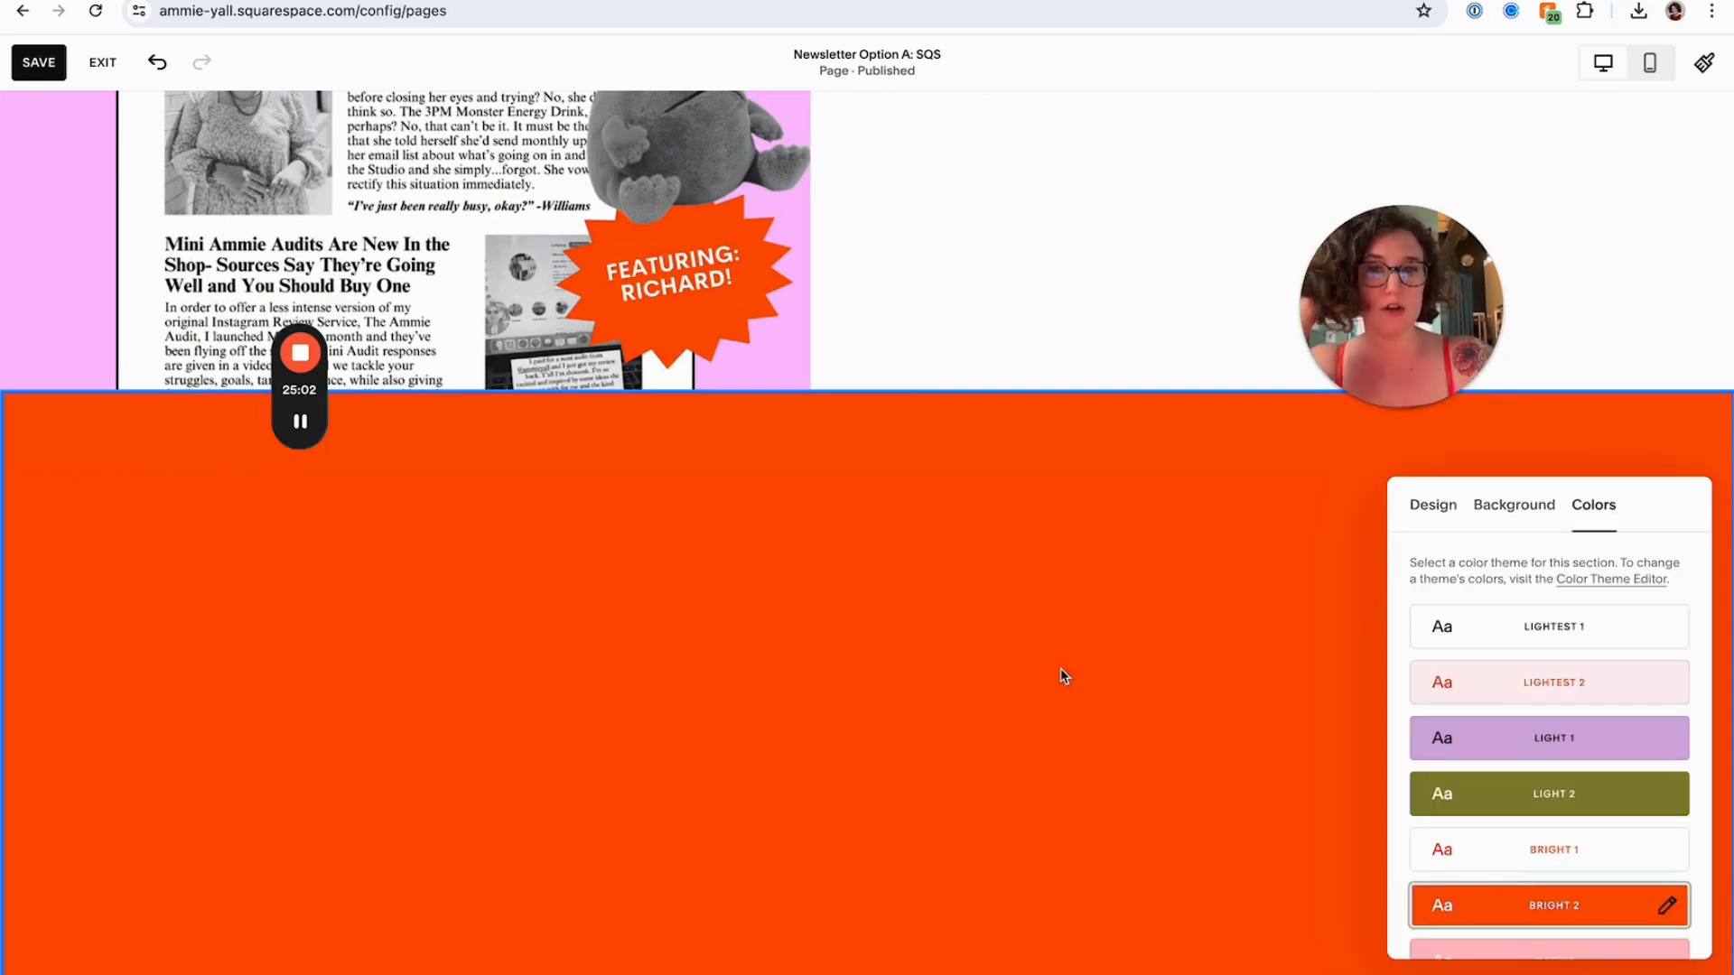
Reopen the new section's settings and set its height to S
click(1065, 675)
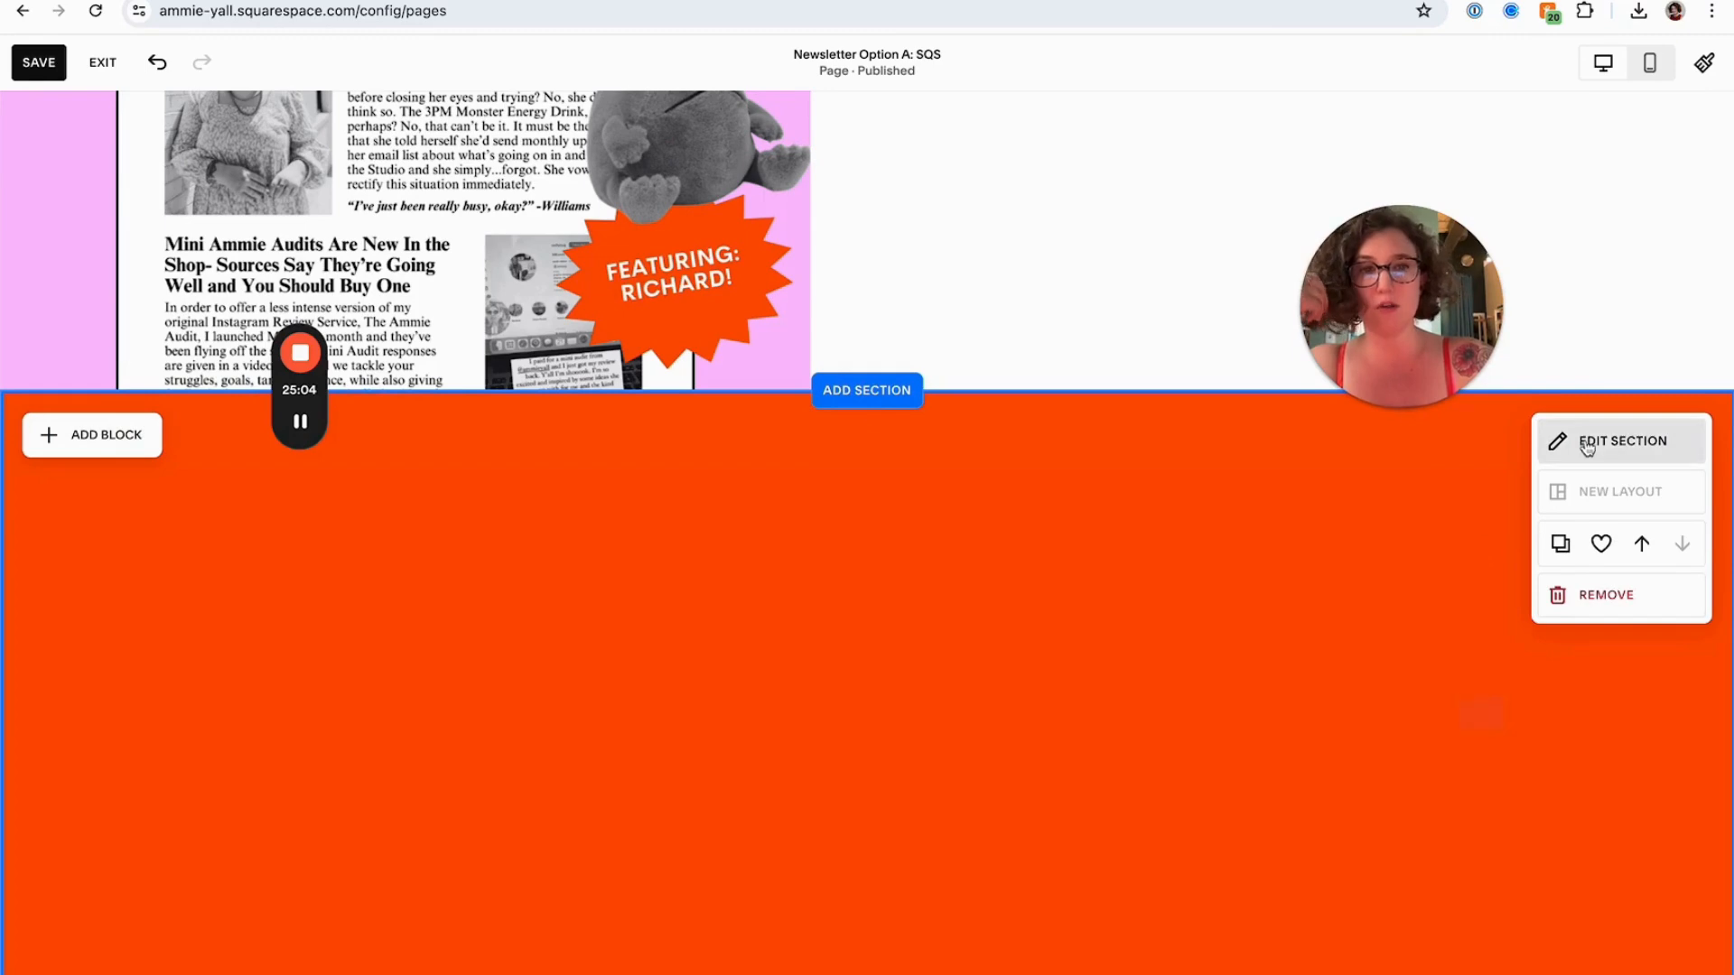
click(1585, 443)
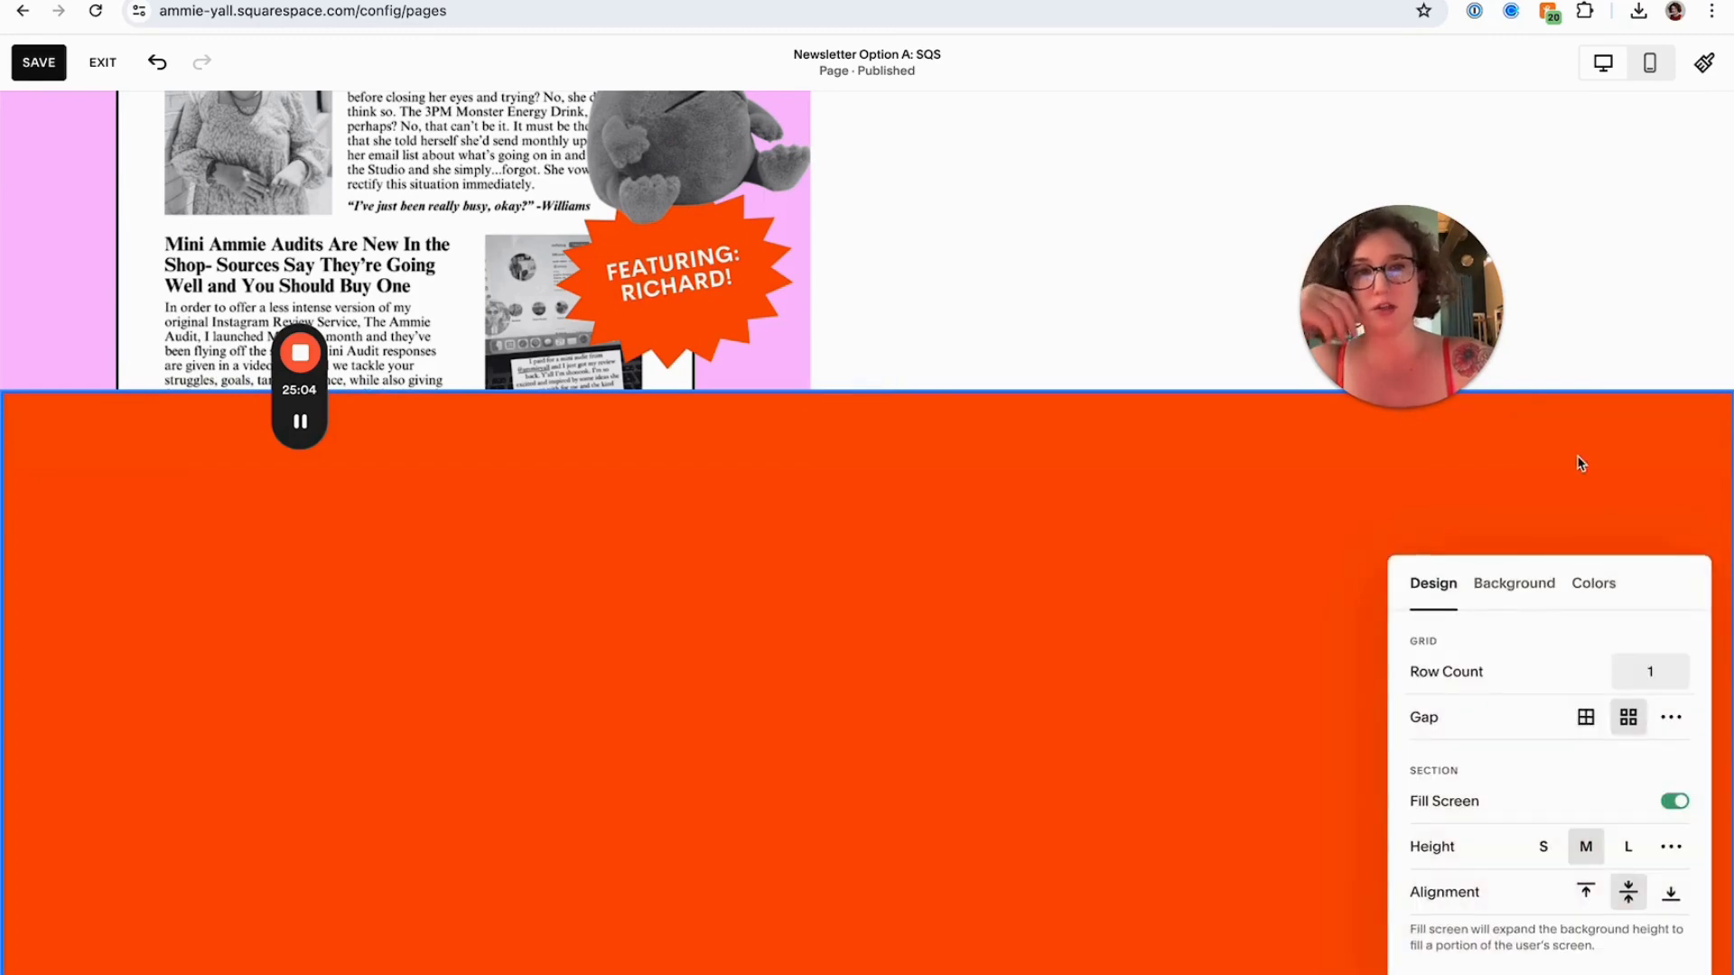
click(1514, 605)
click(1434, 587)
click(1543, 846)
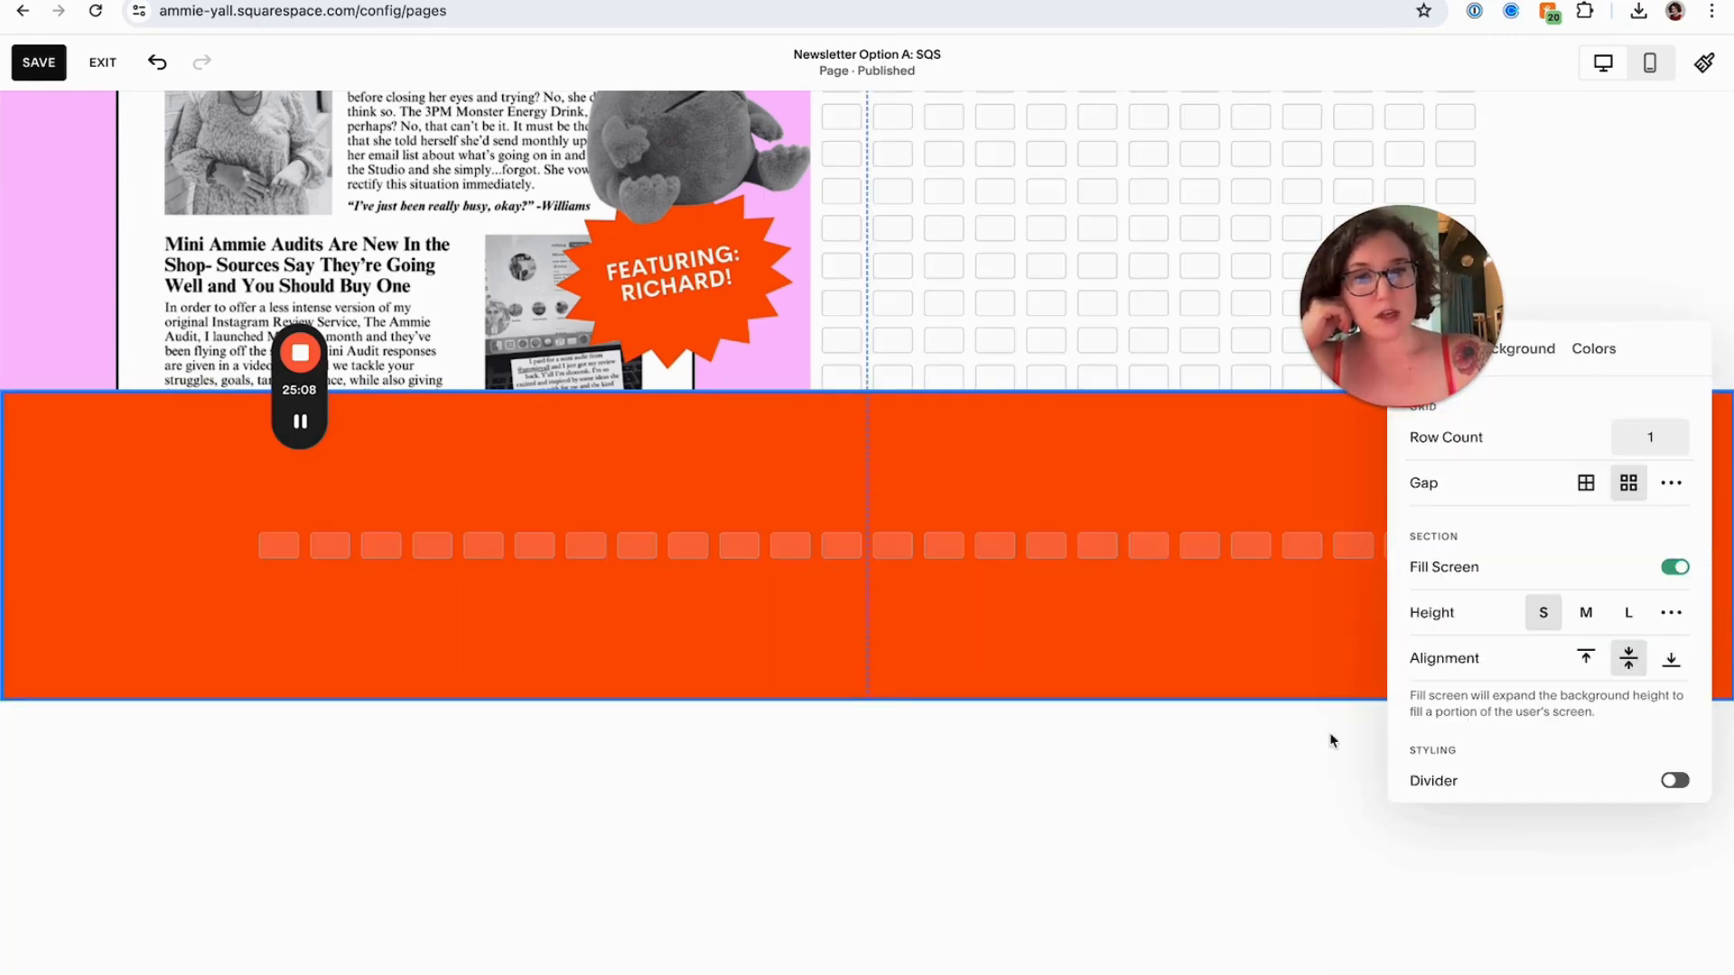
Add an image block to the orange section using the Ammie_StampLogo.png image from the library
click(1019, 605)
click(127, 430)
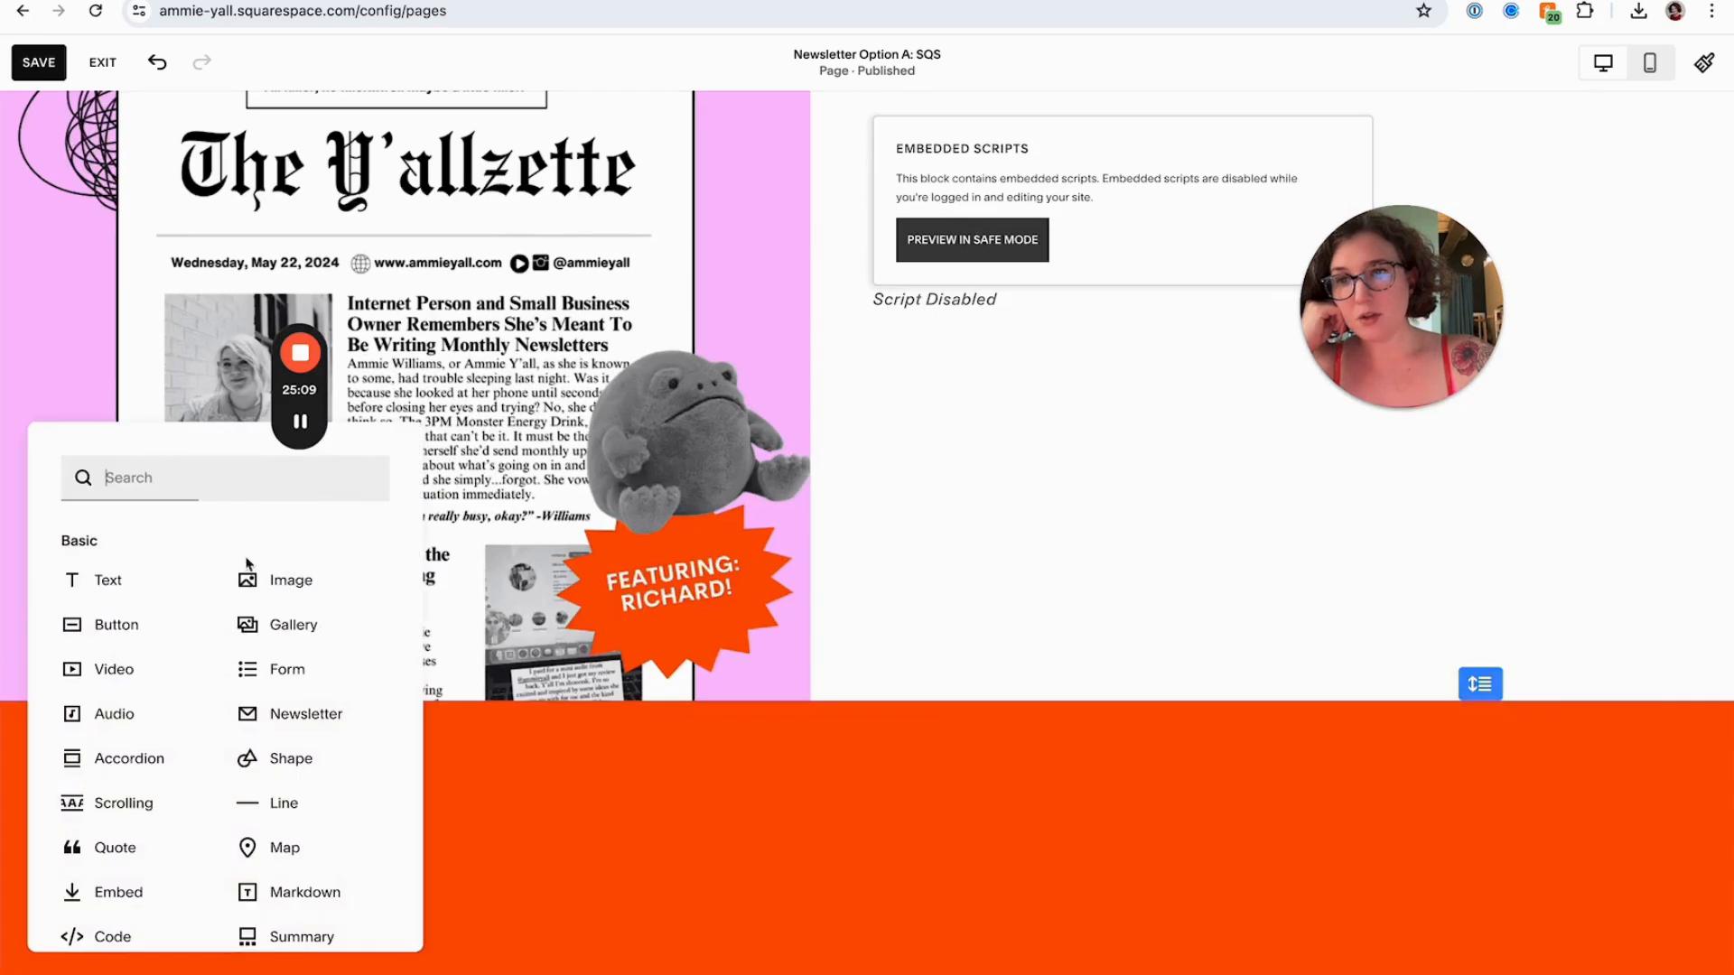
click(294, 583)
click(407, 863)
click(389, 542)
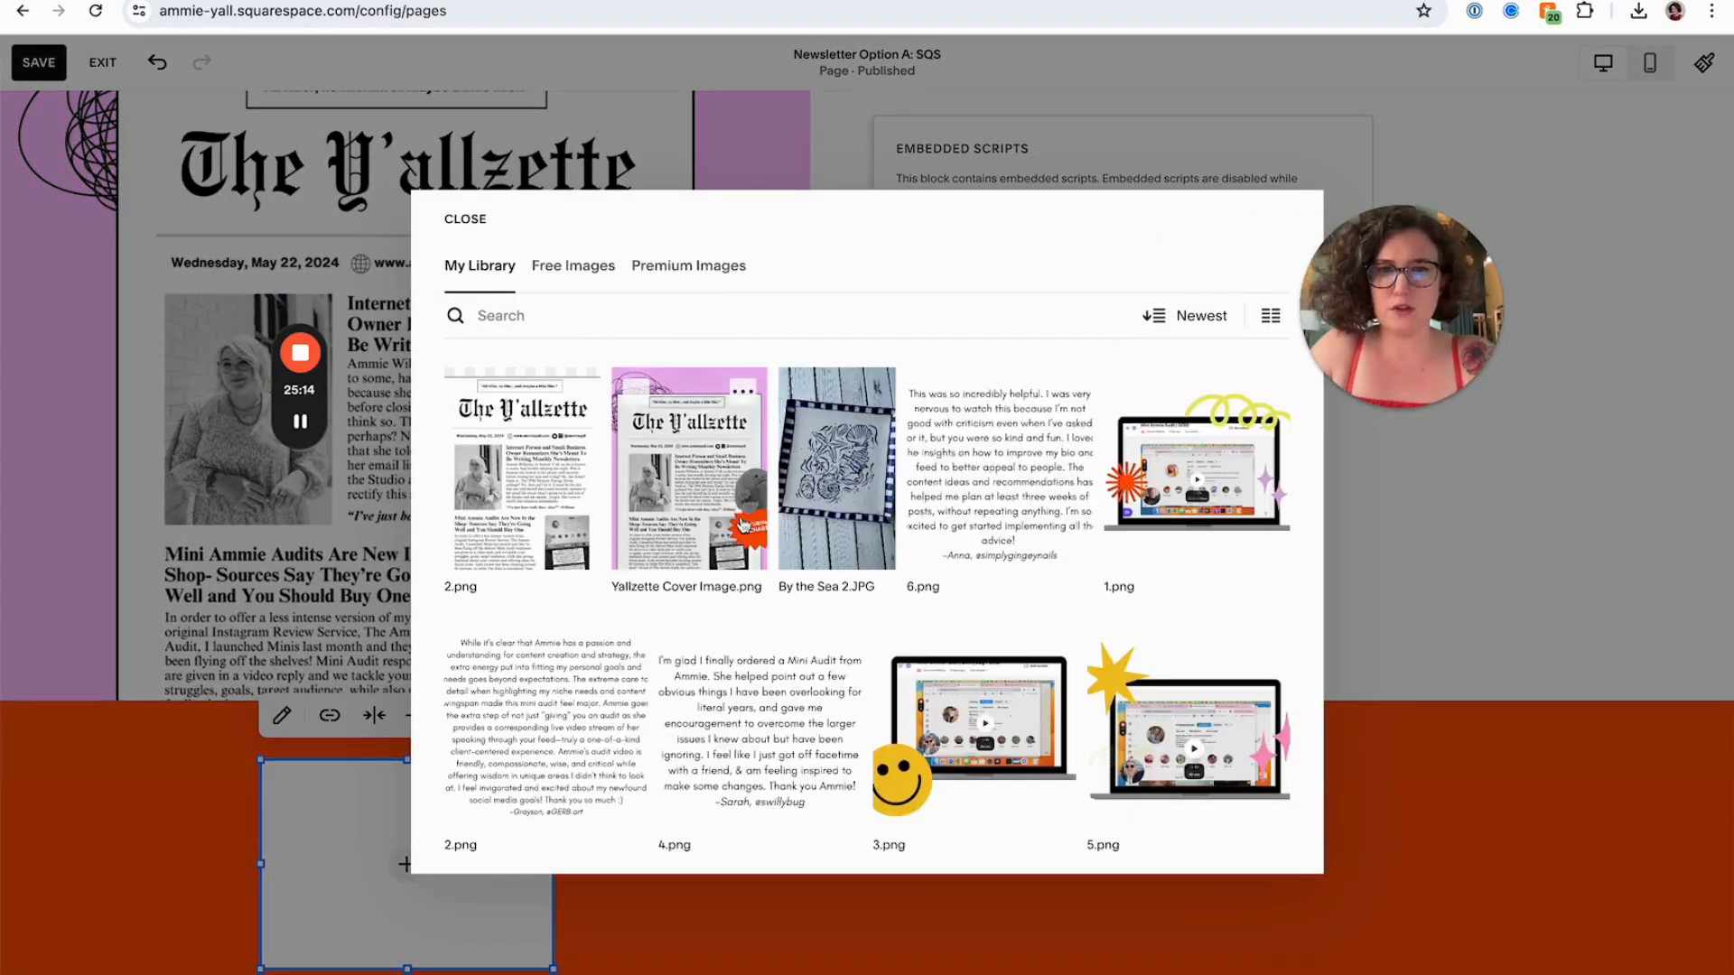
scroll(743, 527, down, 5)
scroll(743, 526, down, 15)
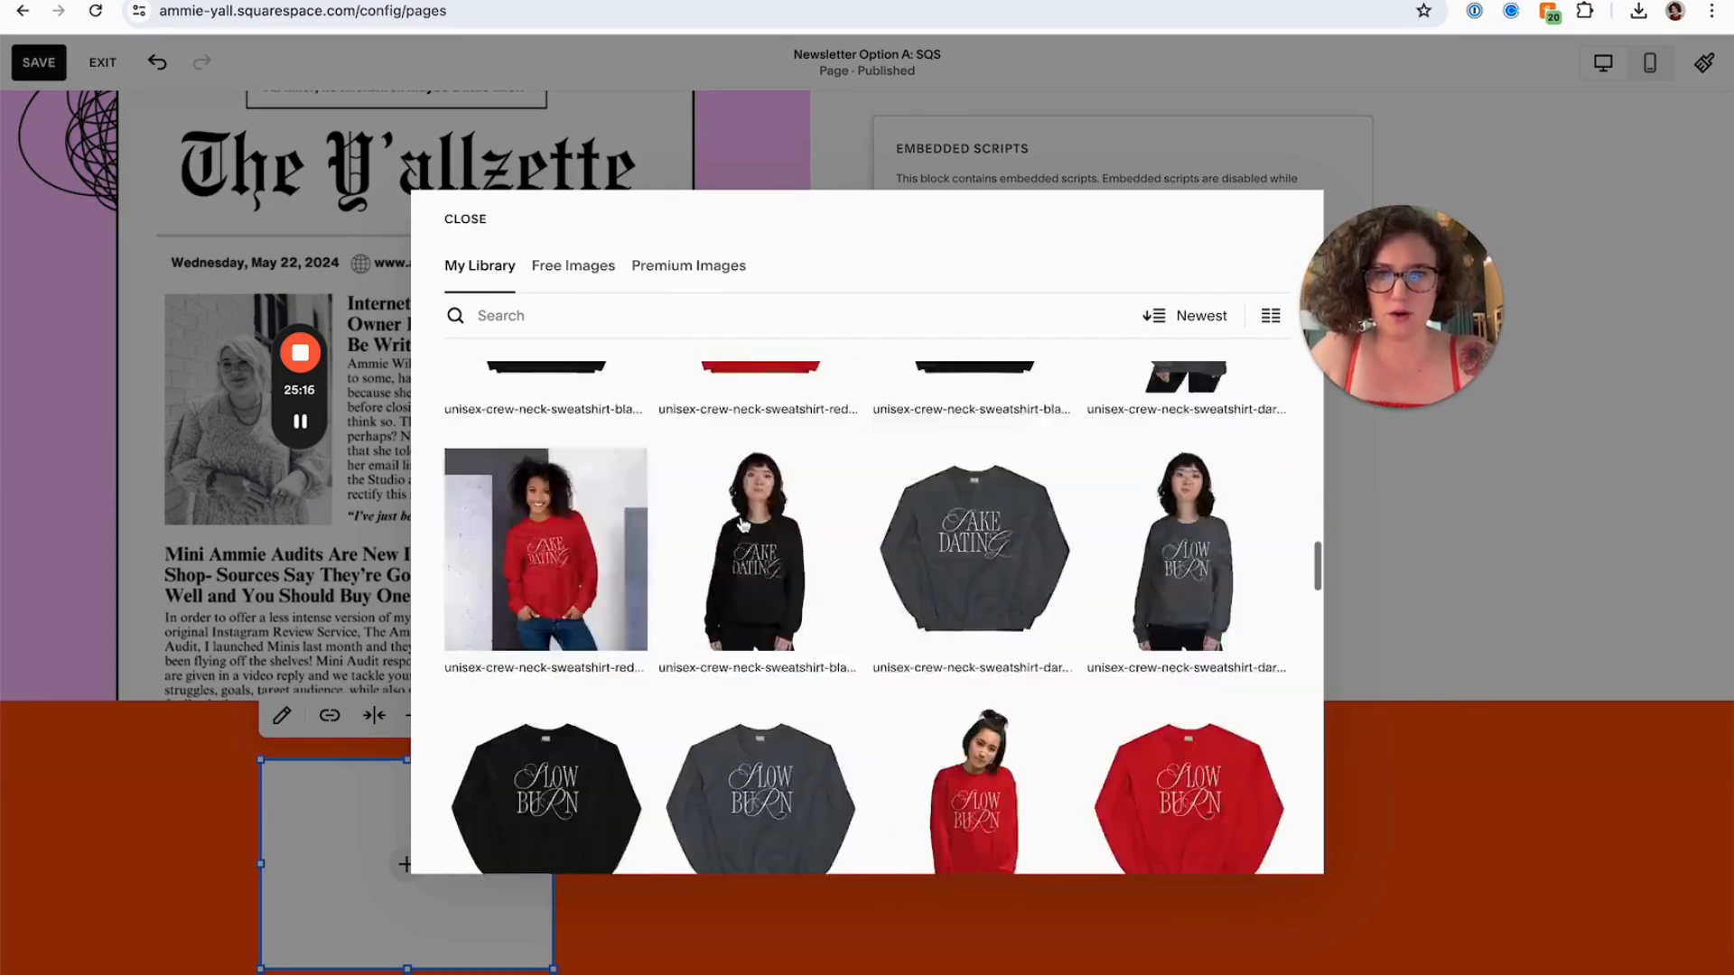
scroll(742, 527, down, 4)
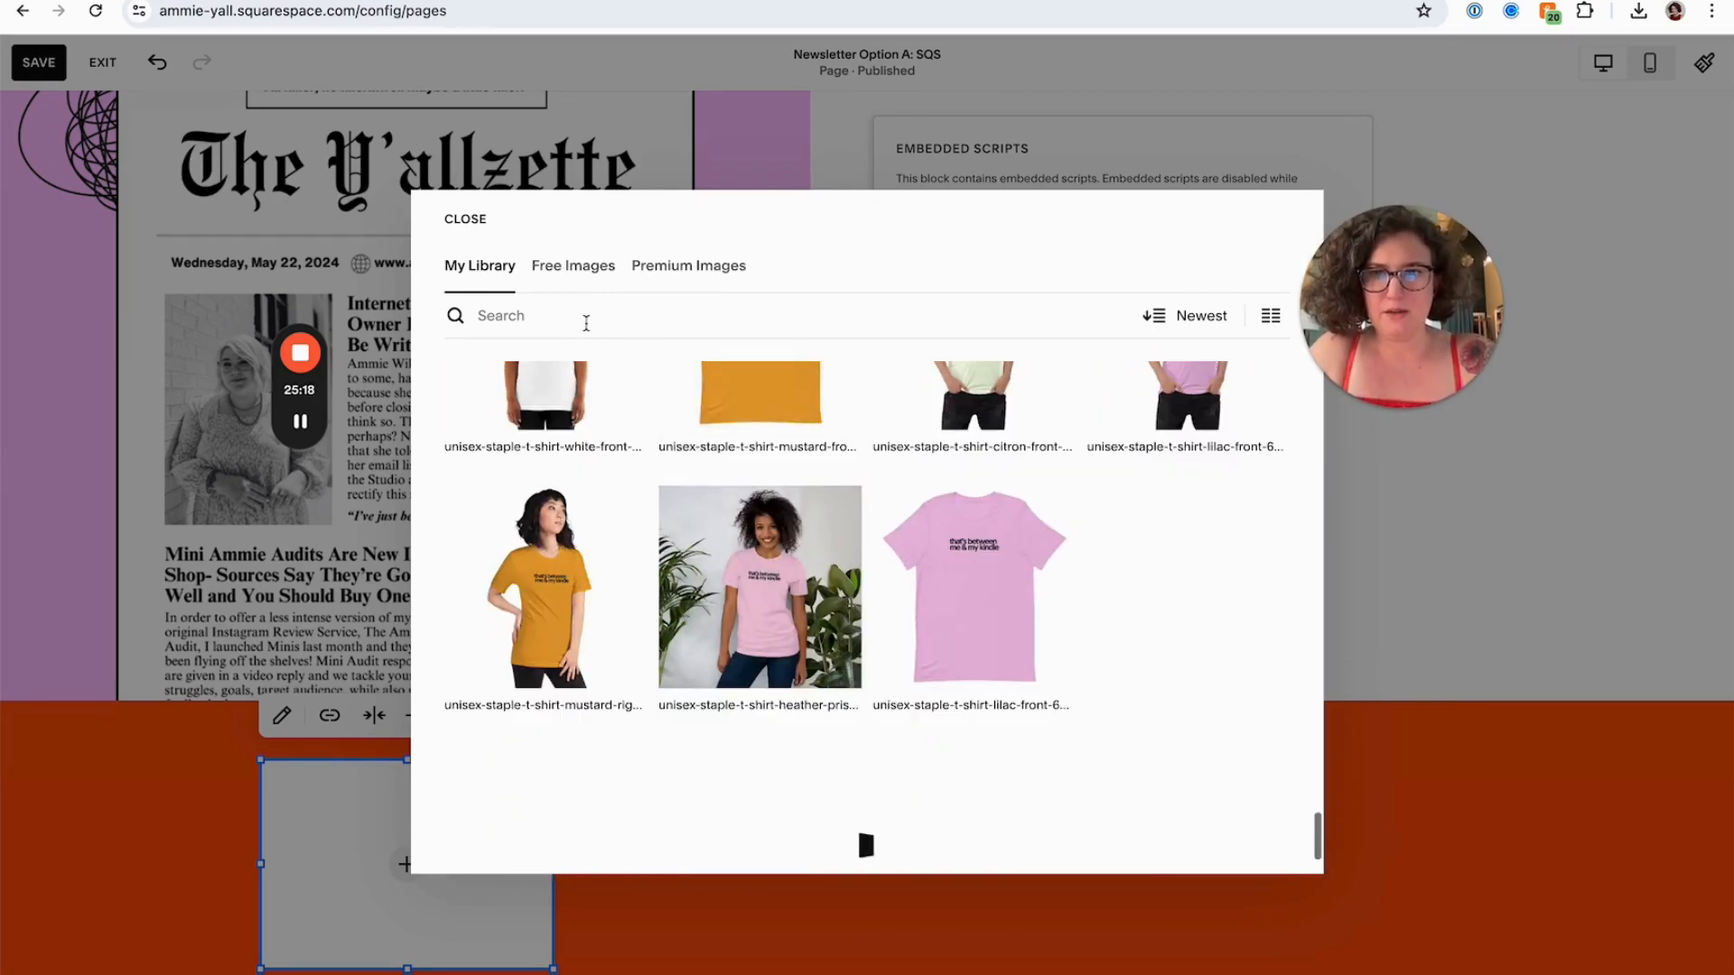
click(584, 316)
text(log)
click(575, 468)
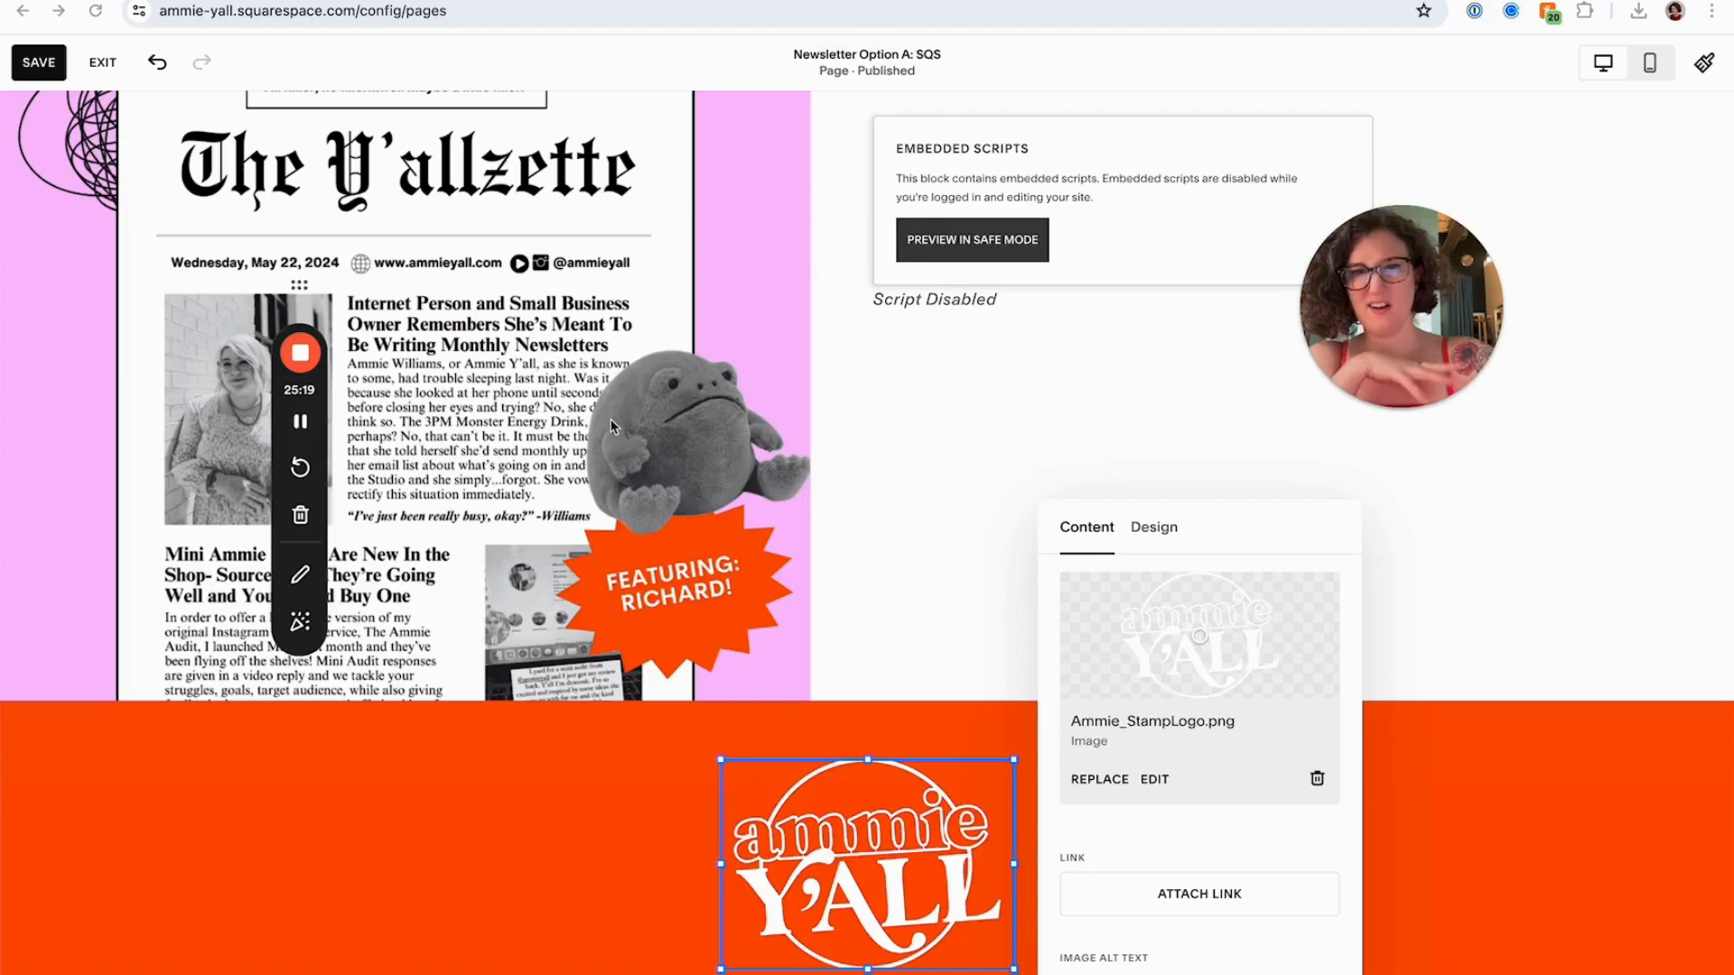
Link the logo image to /home and save the page
click(1155, 893)
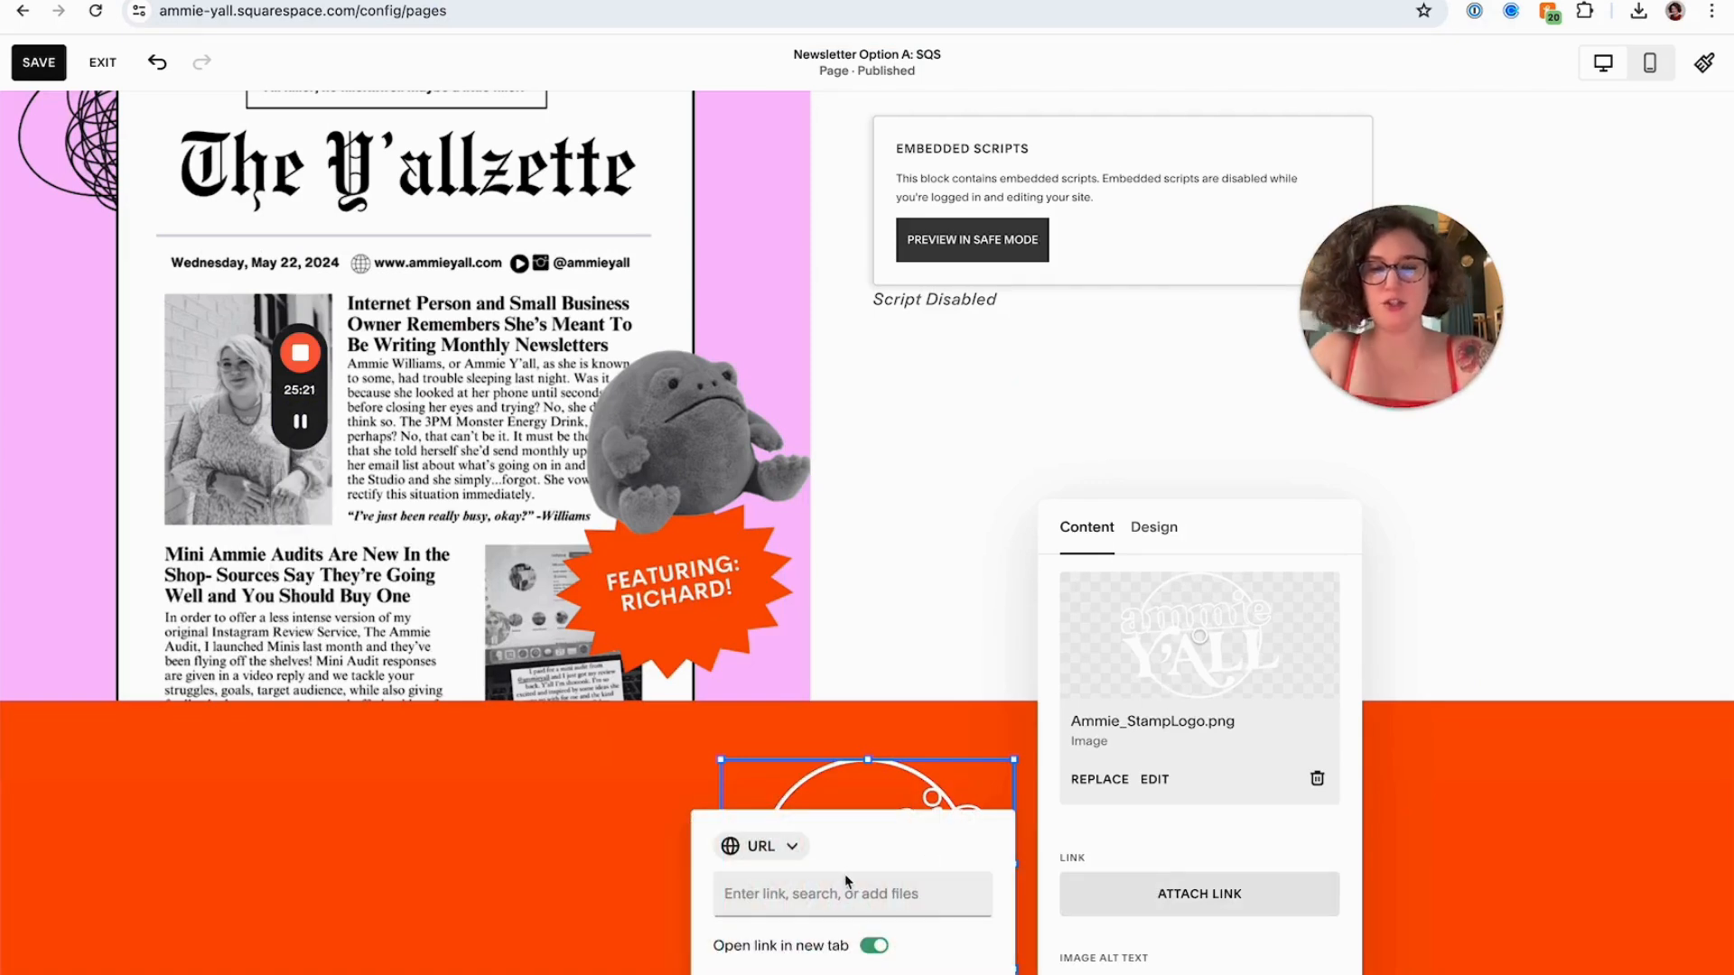
text(home)
key(super+a)
text(/home)
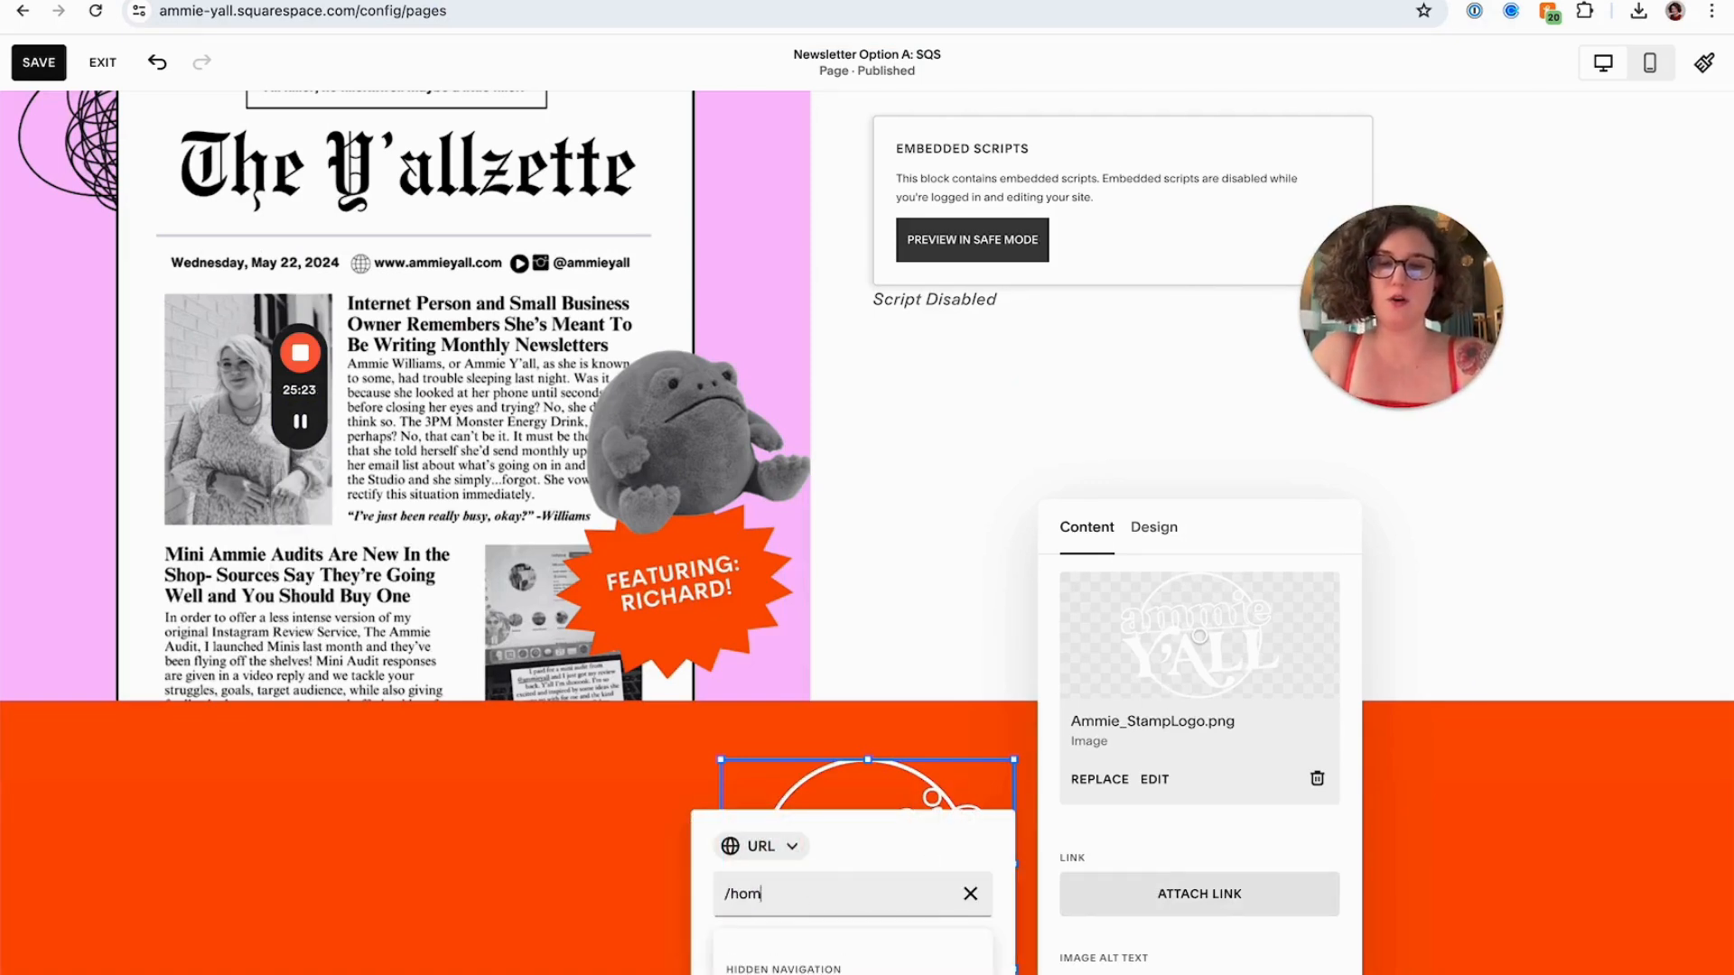
click(524, 891)
scroll(517, 883, up, 1)
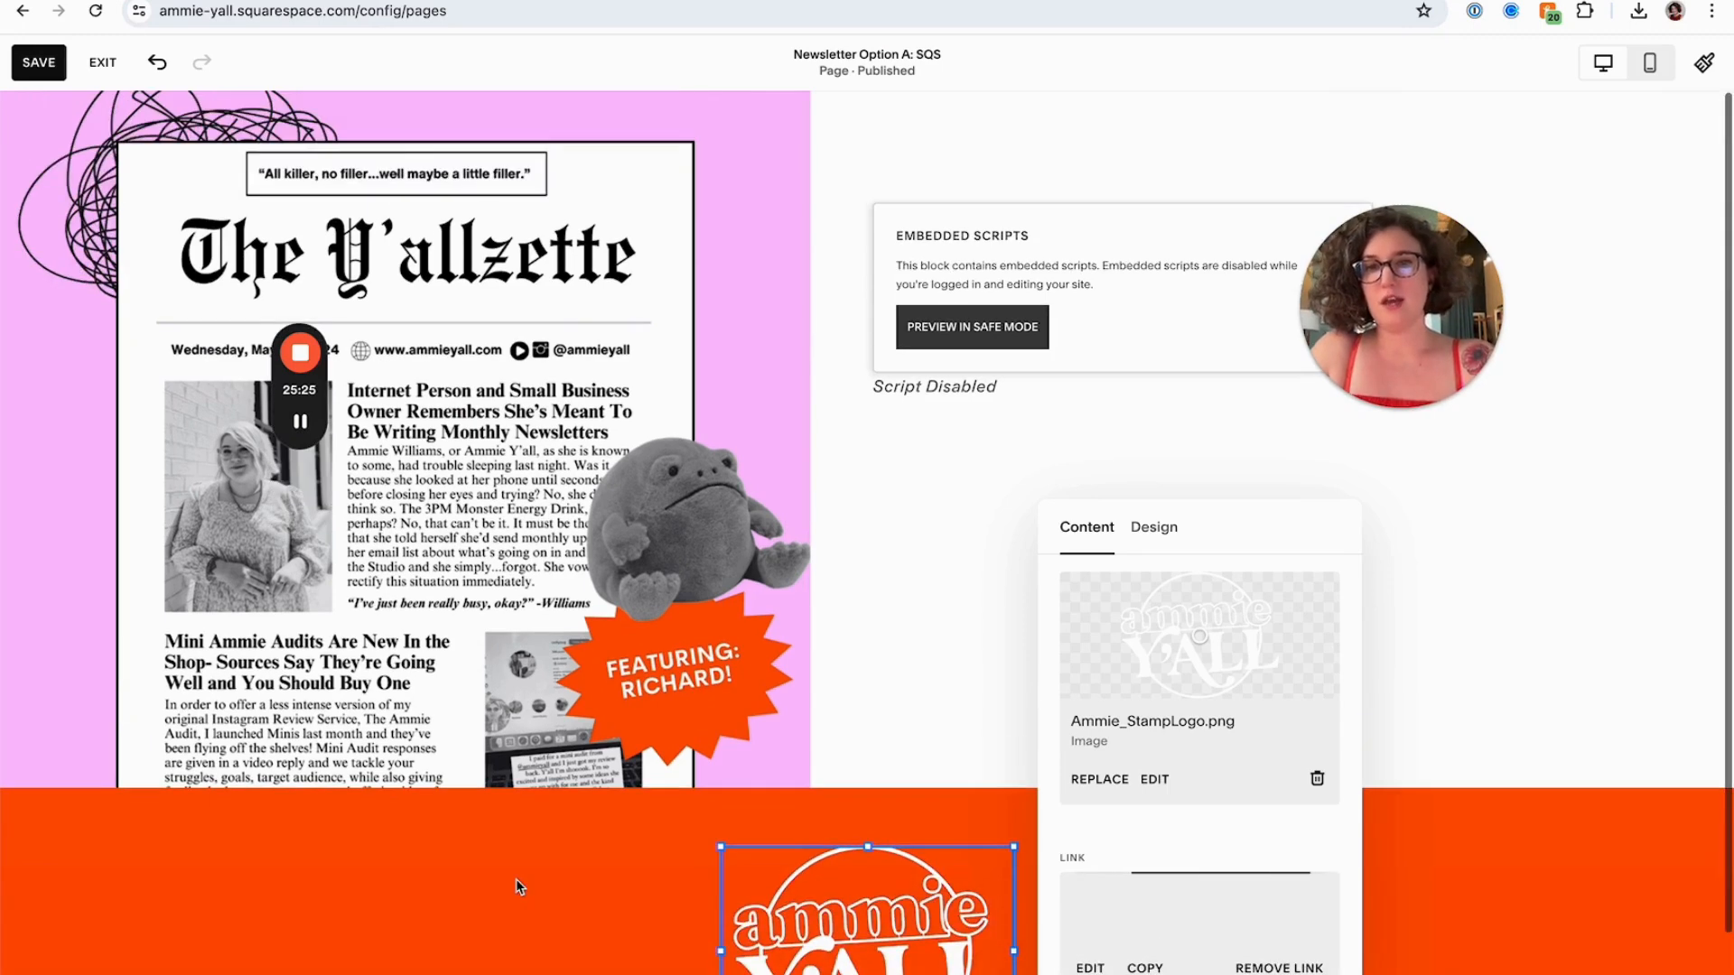
click(39, 63)
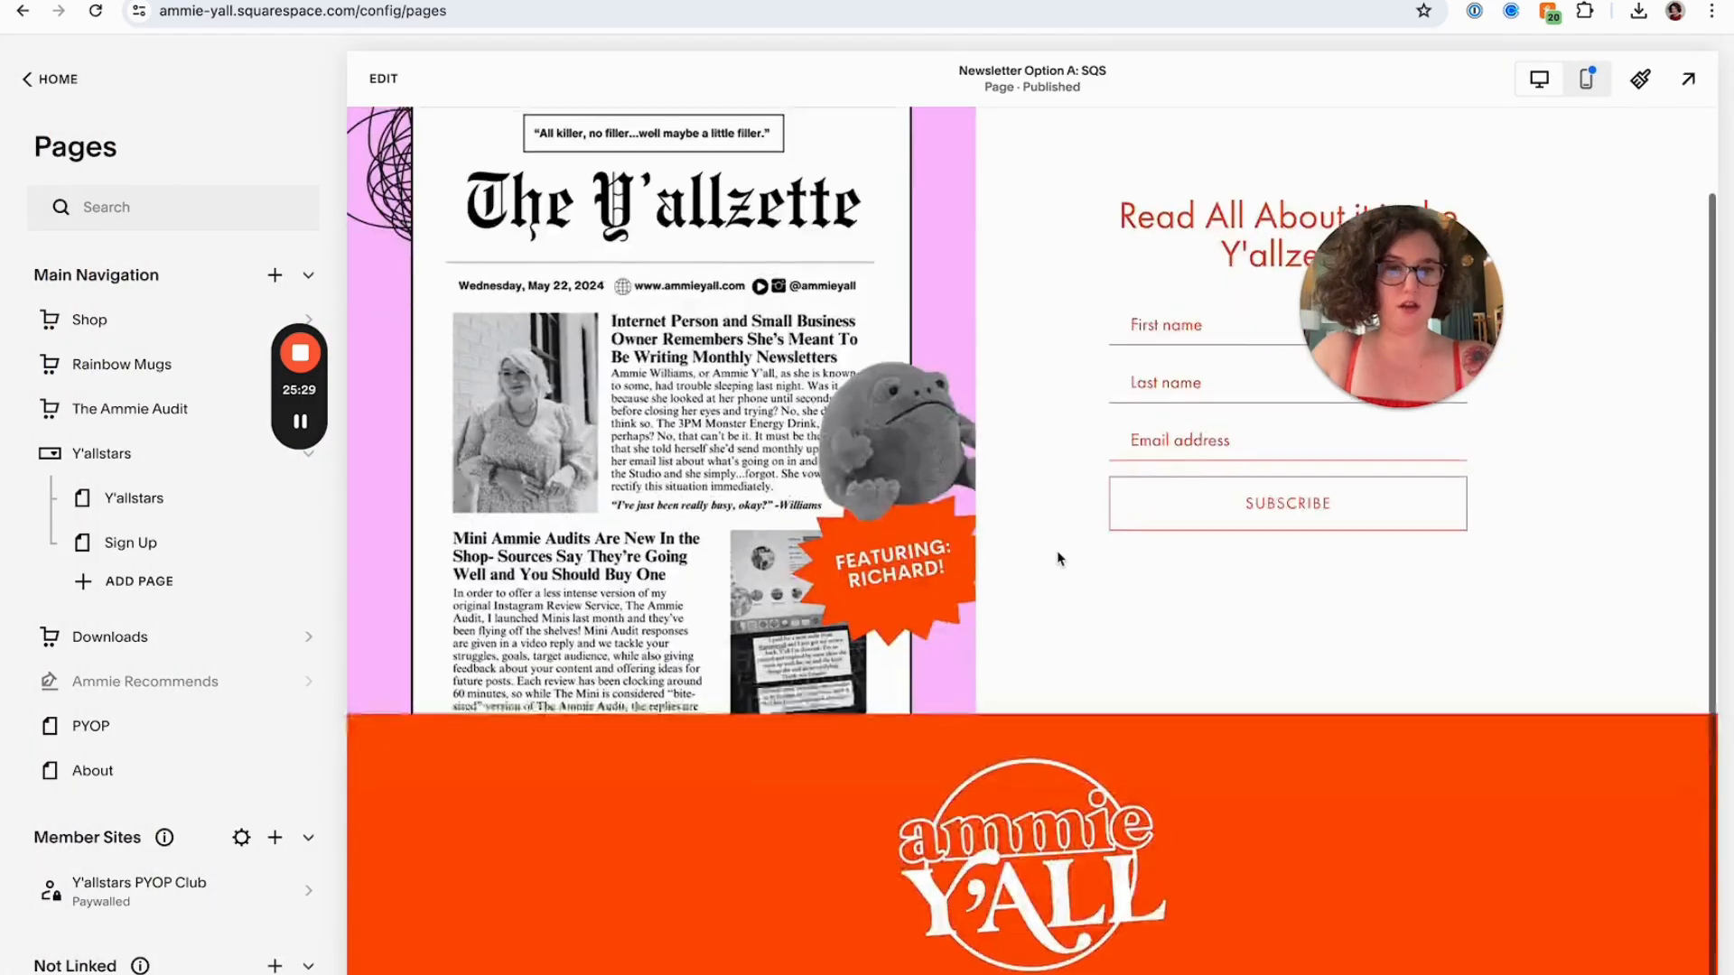
Preview the Newsletter Option A page live and then in the mobile view
click(1688, 79)
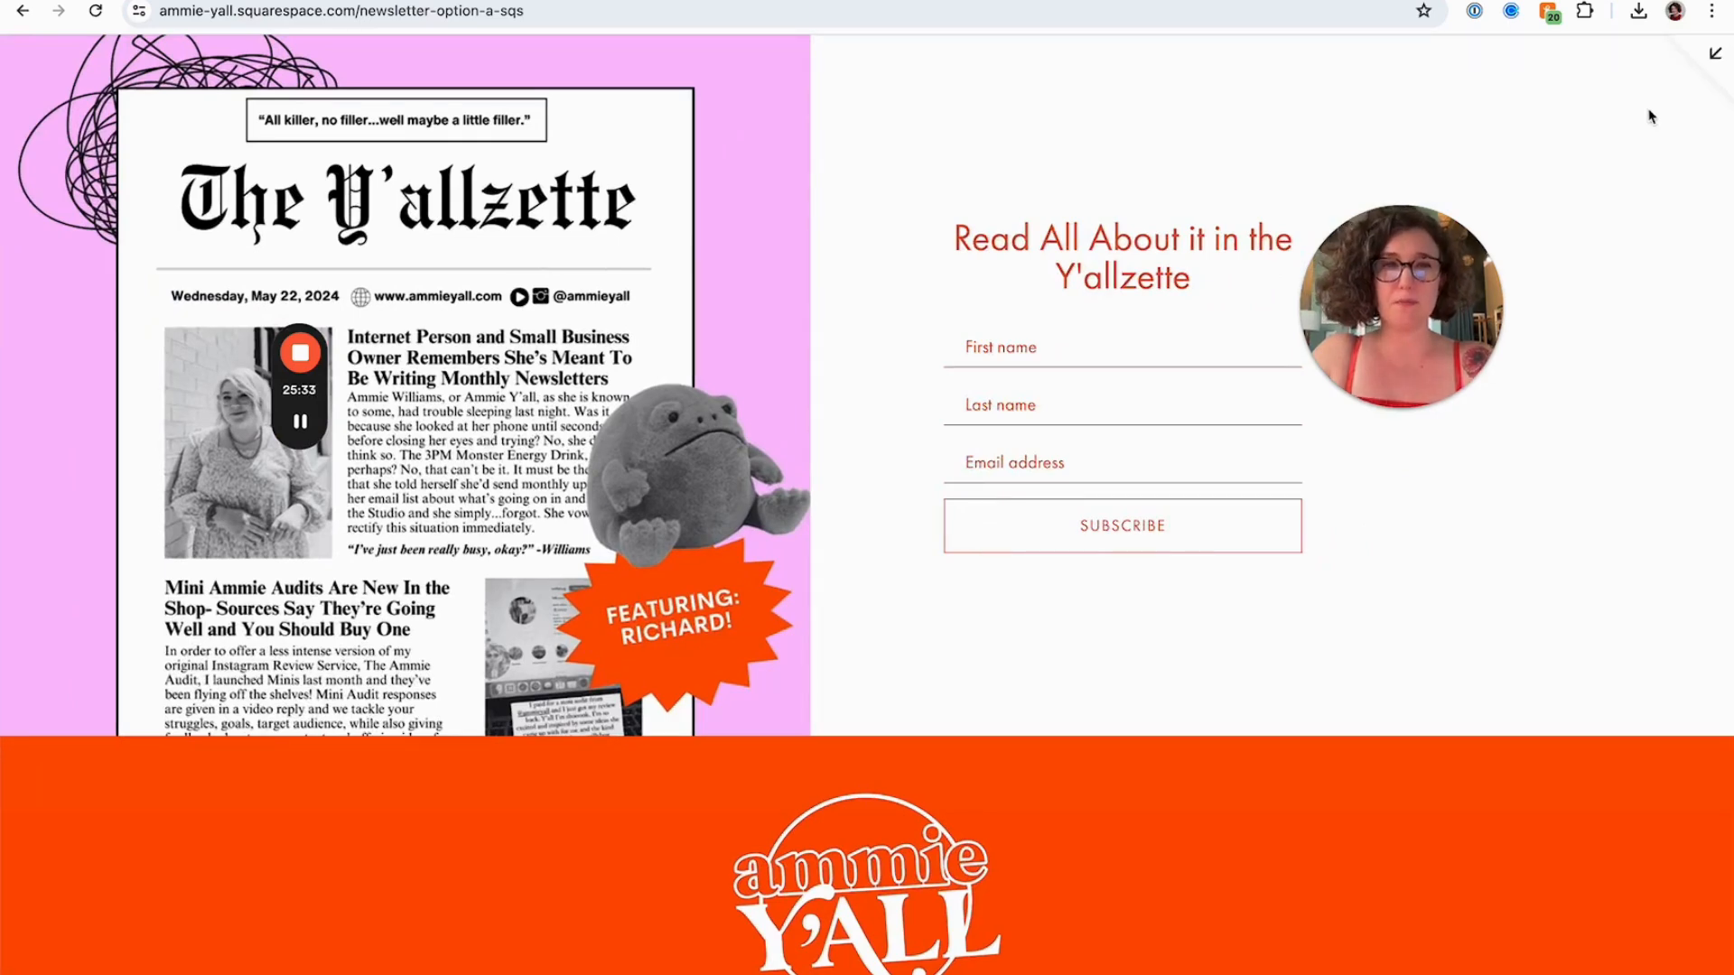
click(1715, 53)
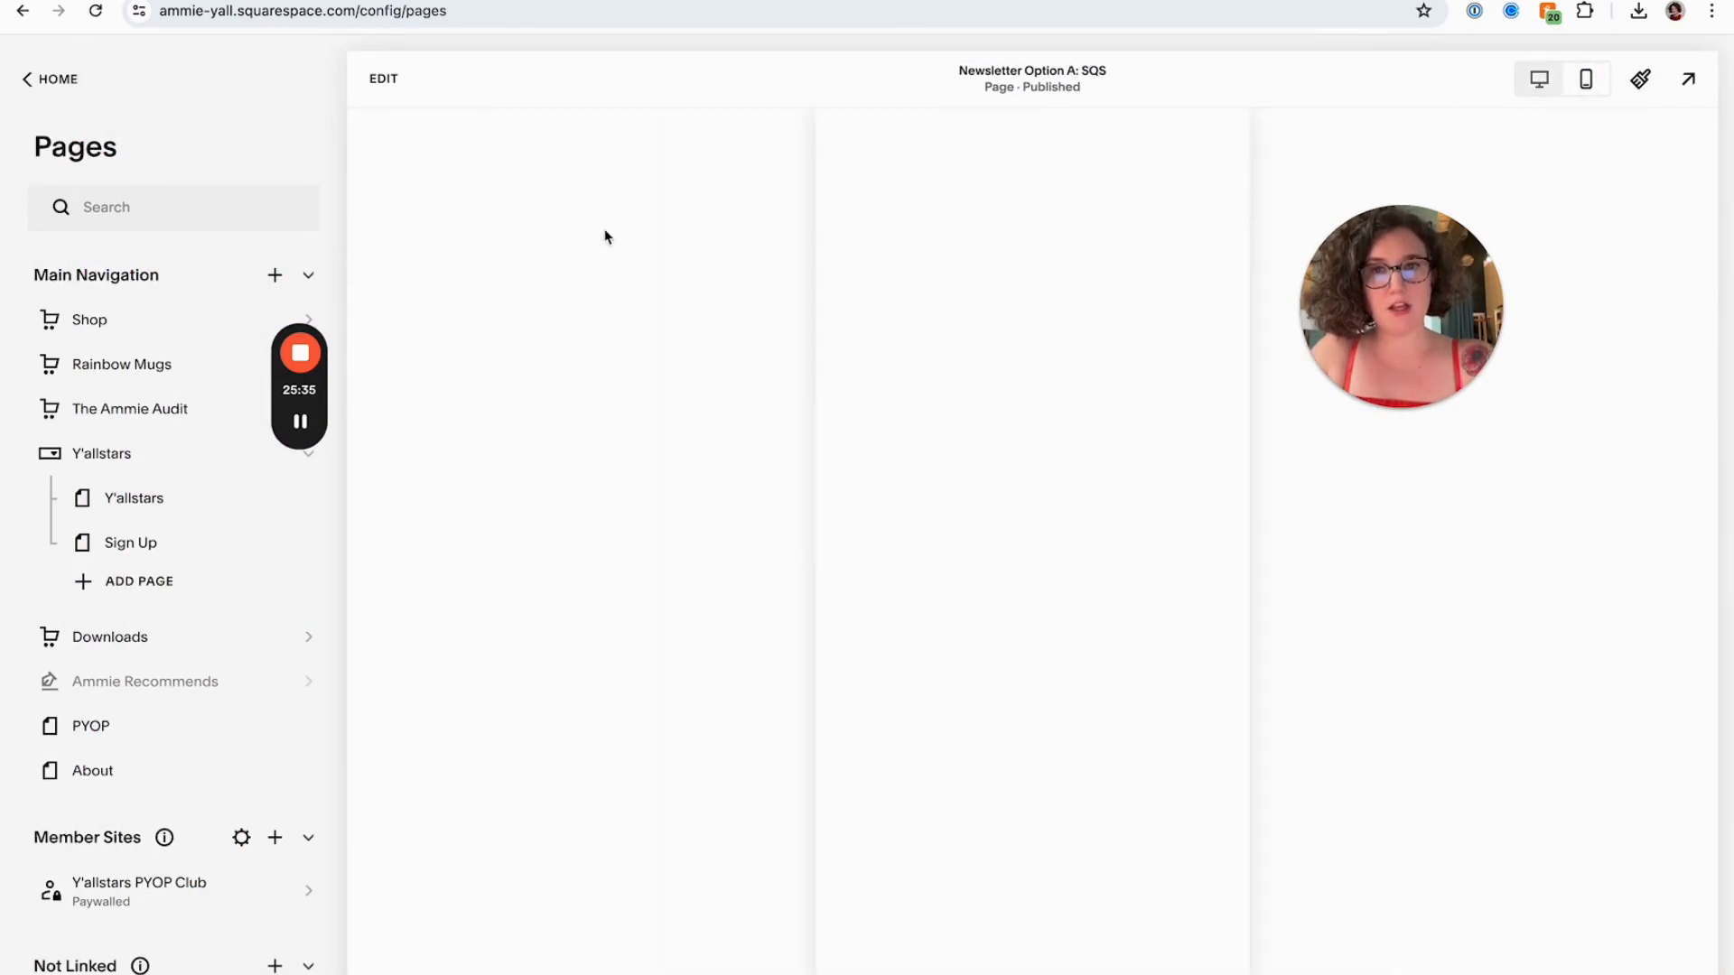
scroll(1022, 428, down, 4)
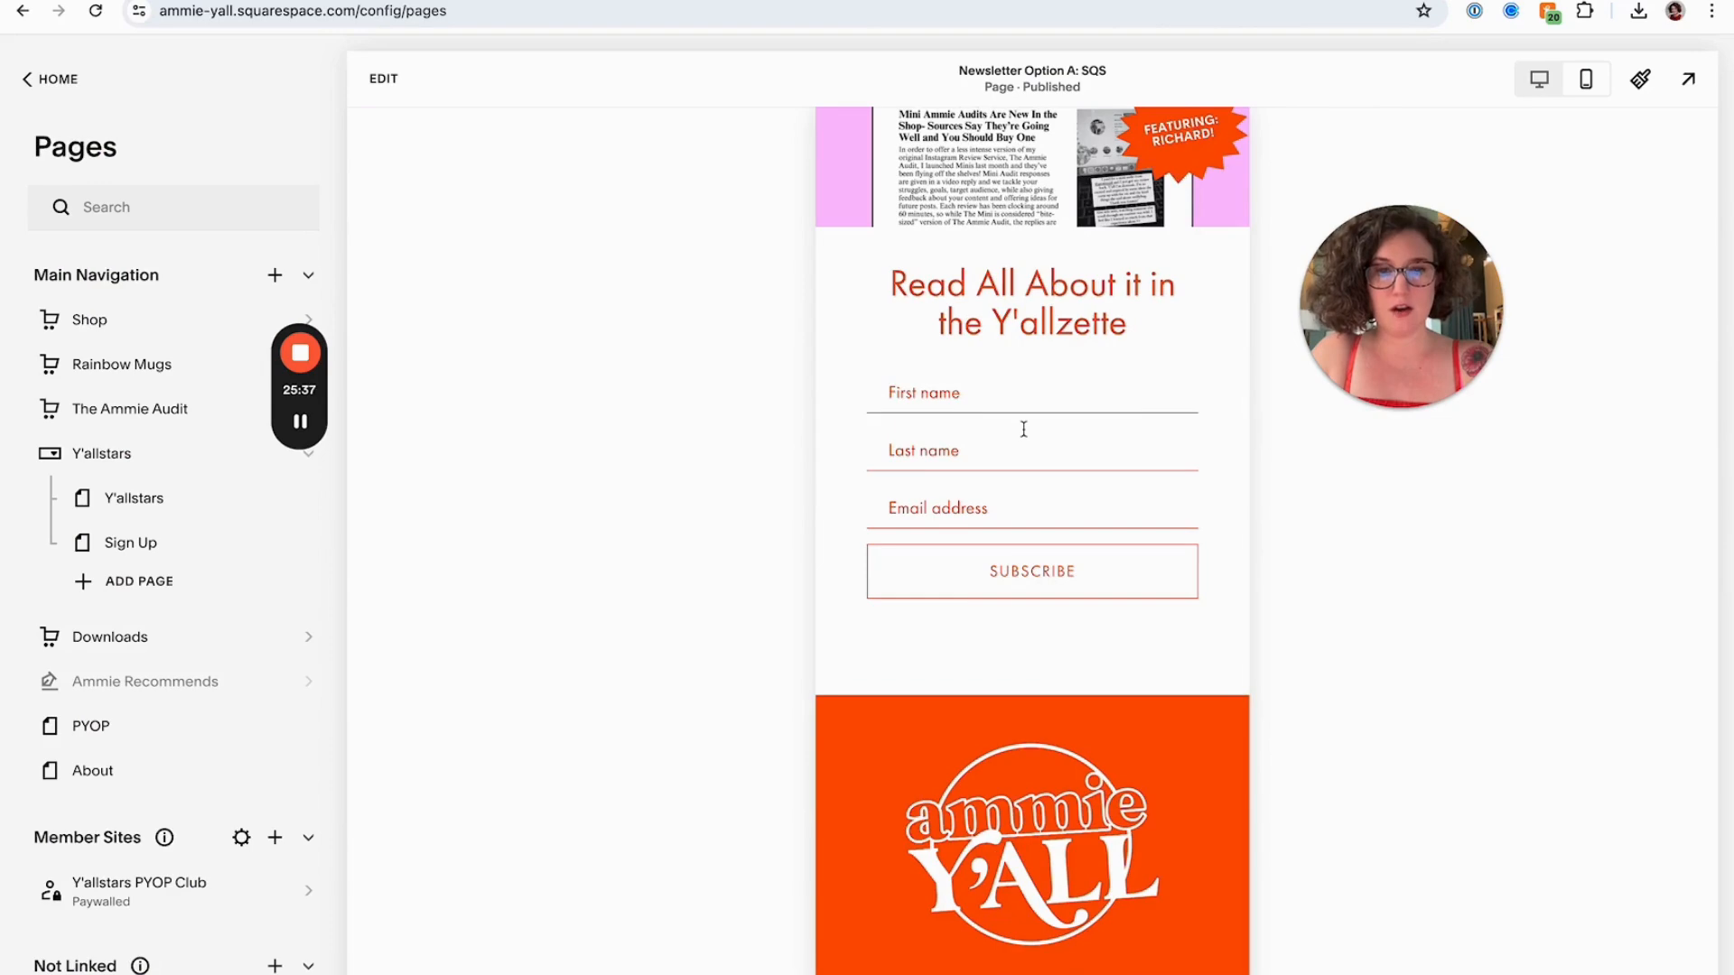
scroll(1024, 429, up, 4)
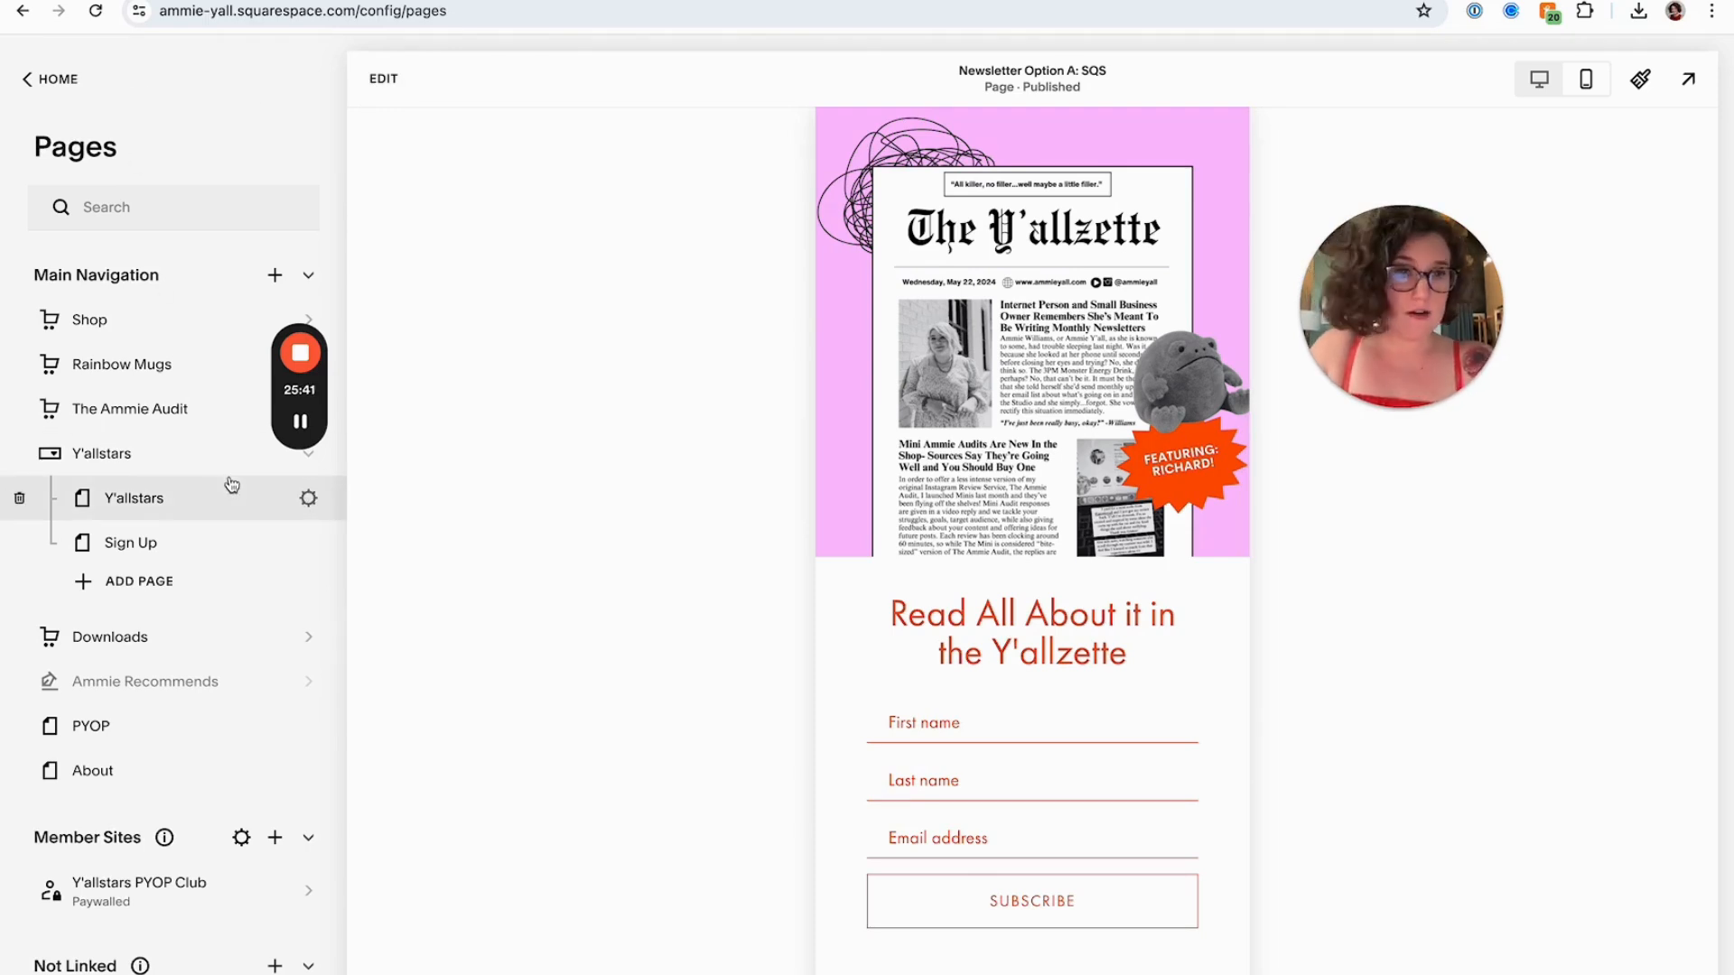
Change the old Newsletter page's URL slug to /newsletter-old and disable the page, then save
scroll(222, 759, down, 3)
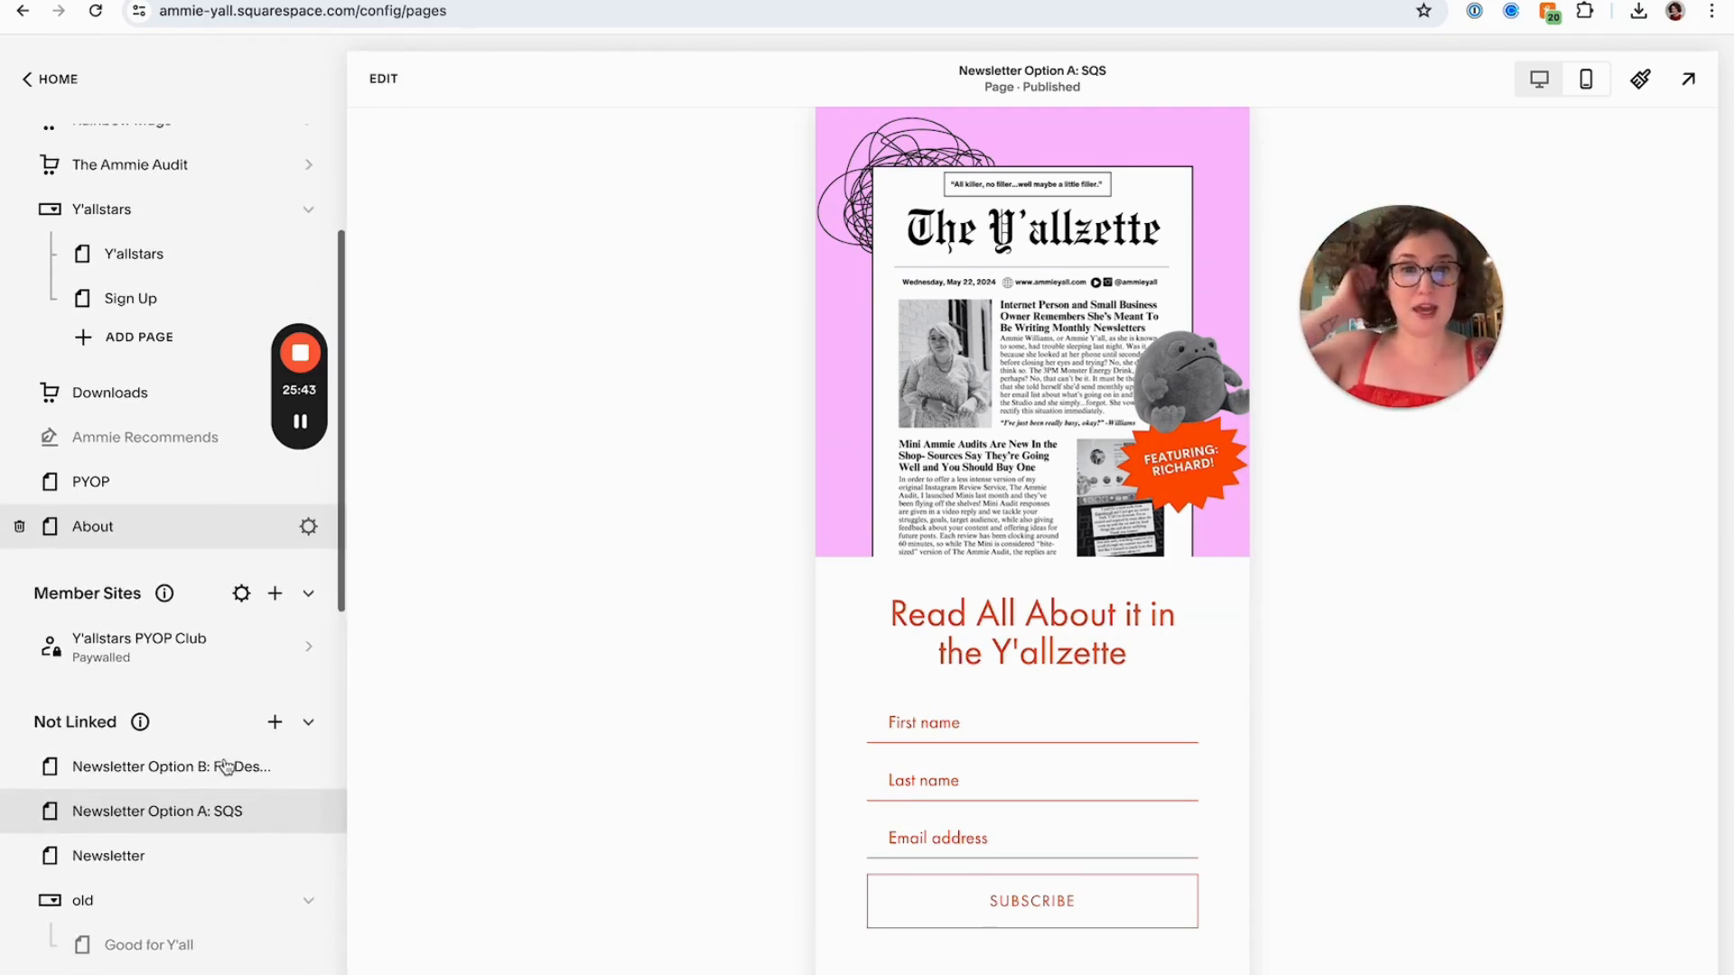
scroll(217, 828, down, 1)
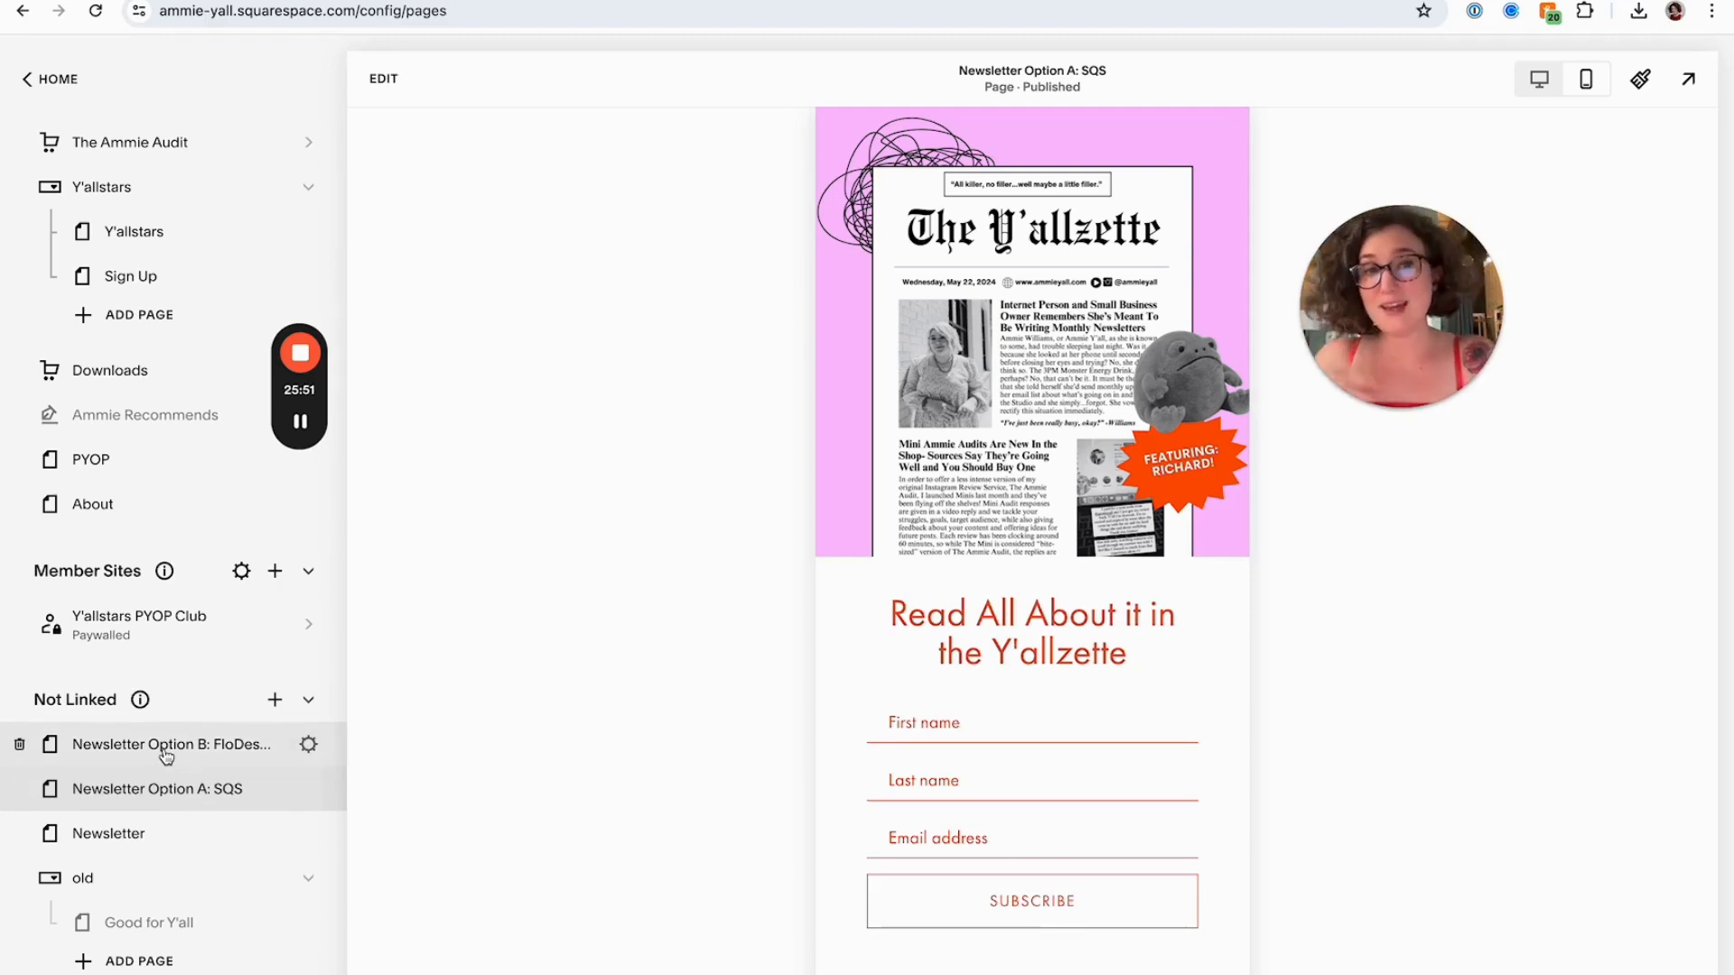
click(155, 833)
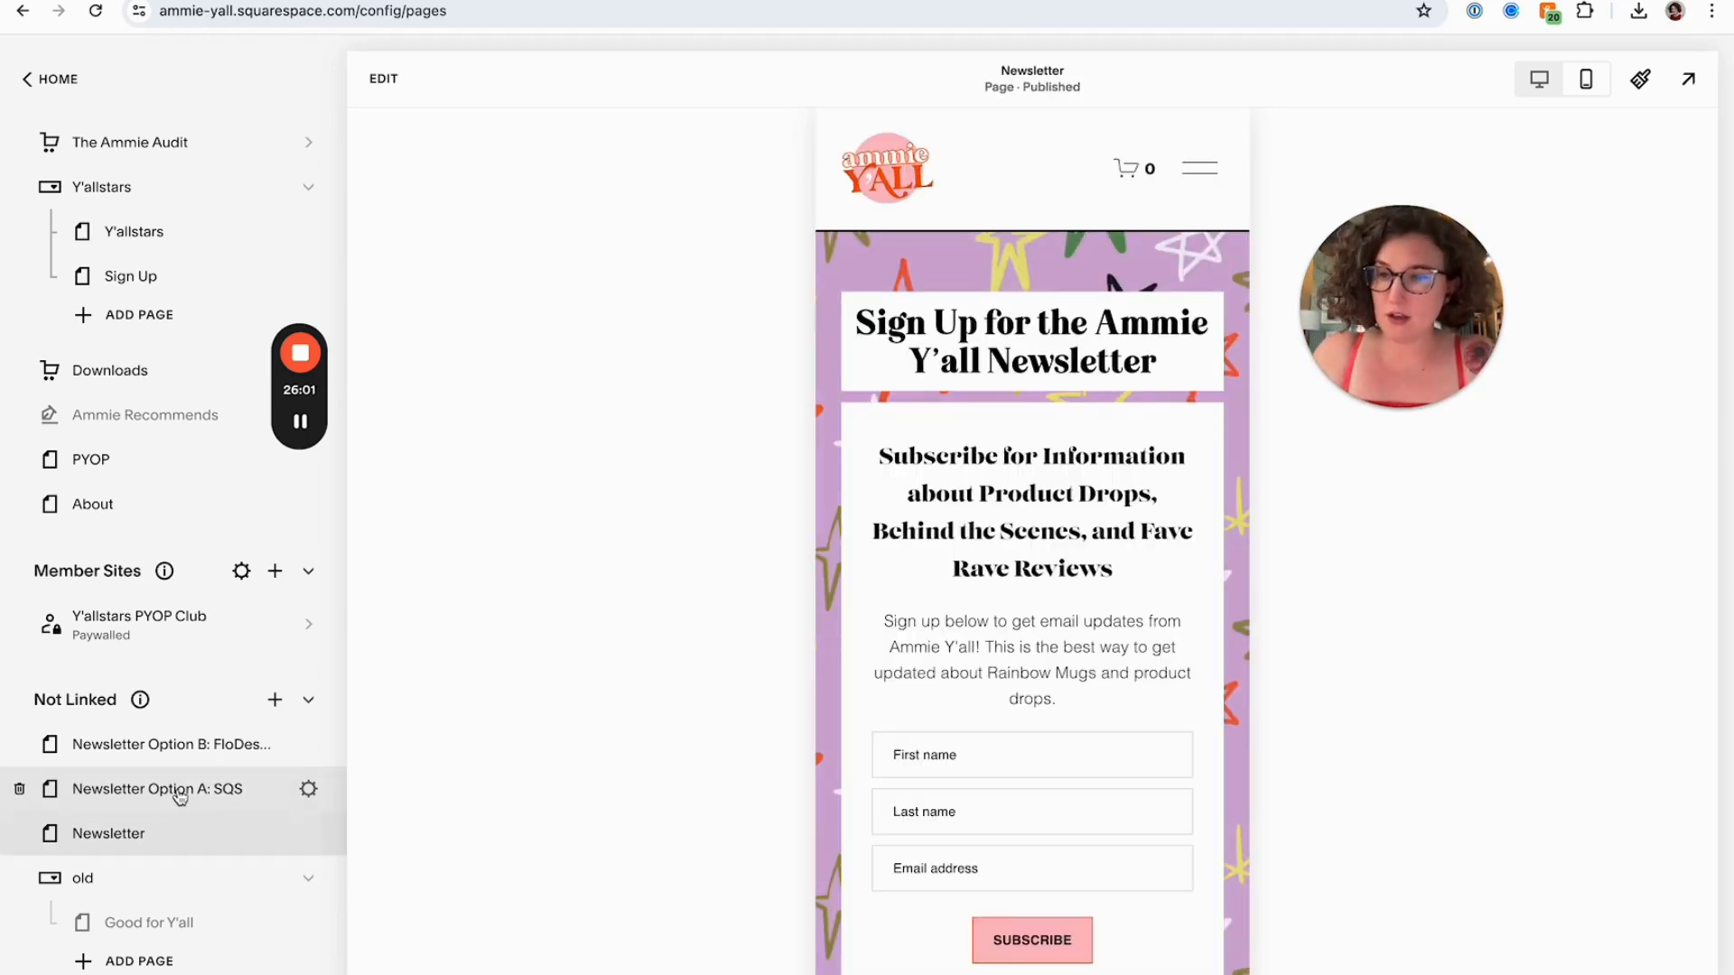
click(174, 789)
click(308, 789)
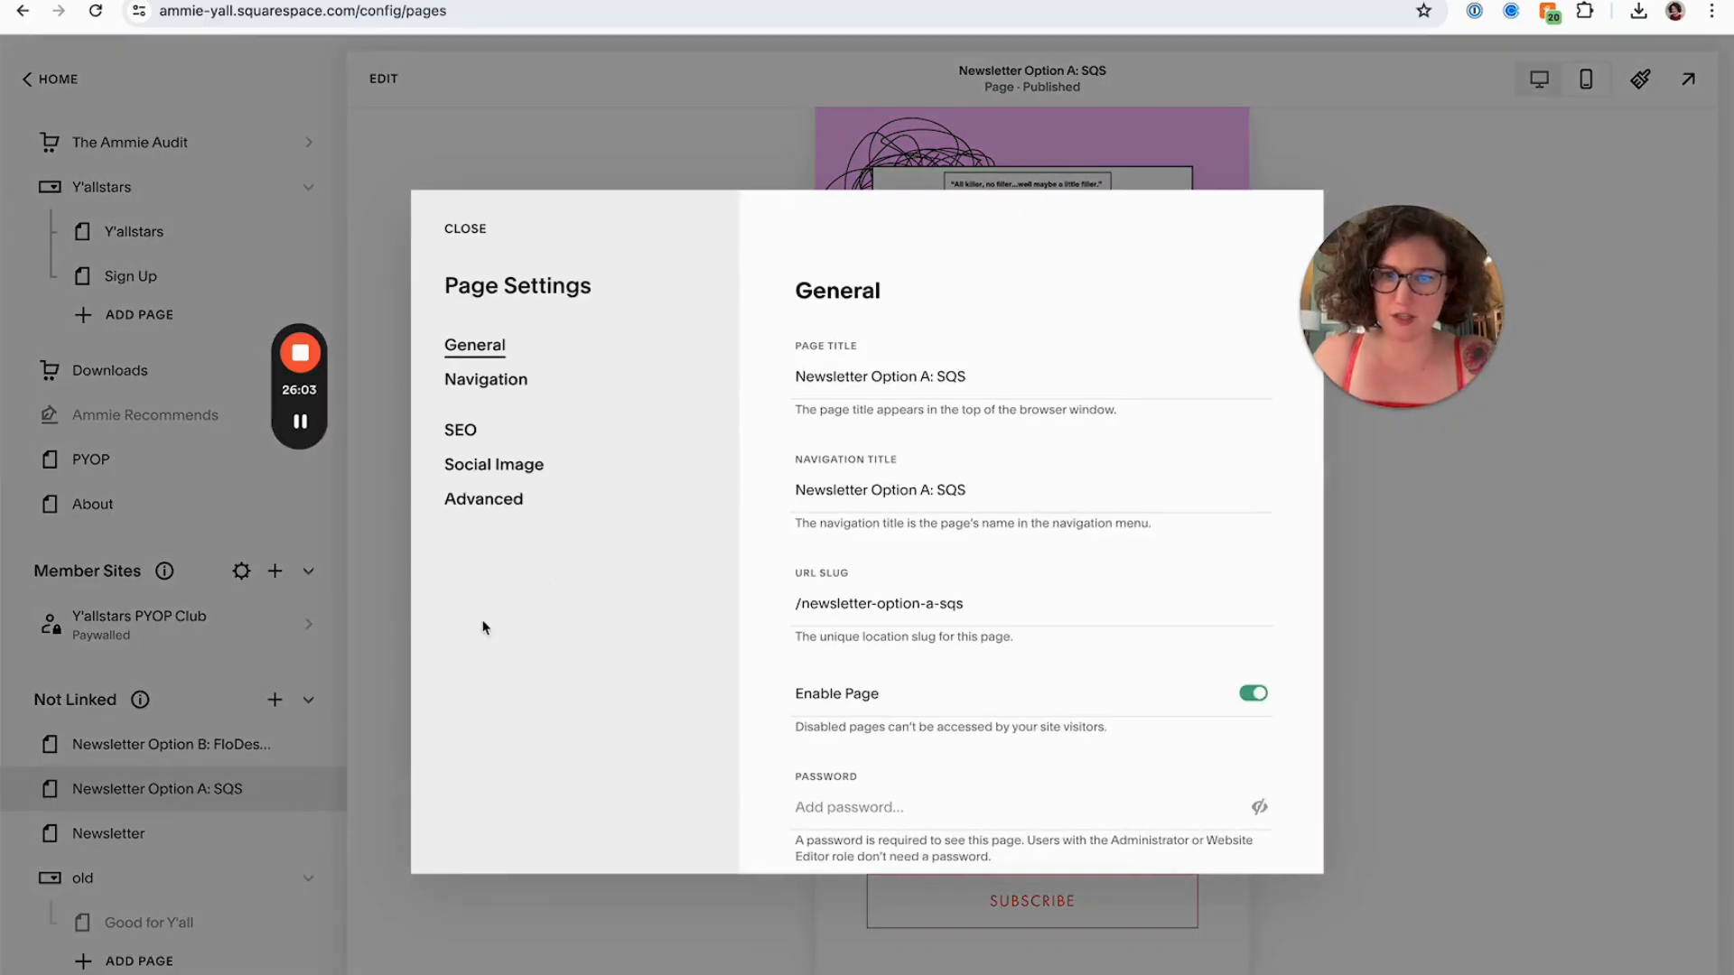
click(465, 228)
click(308, 833)
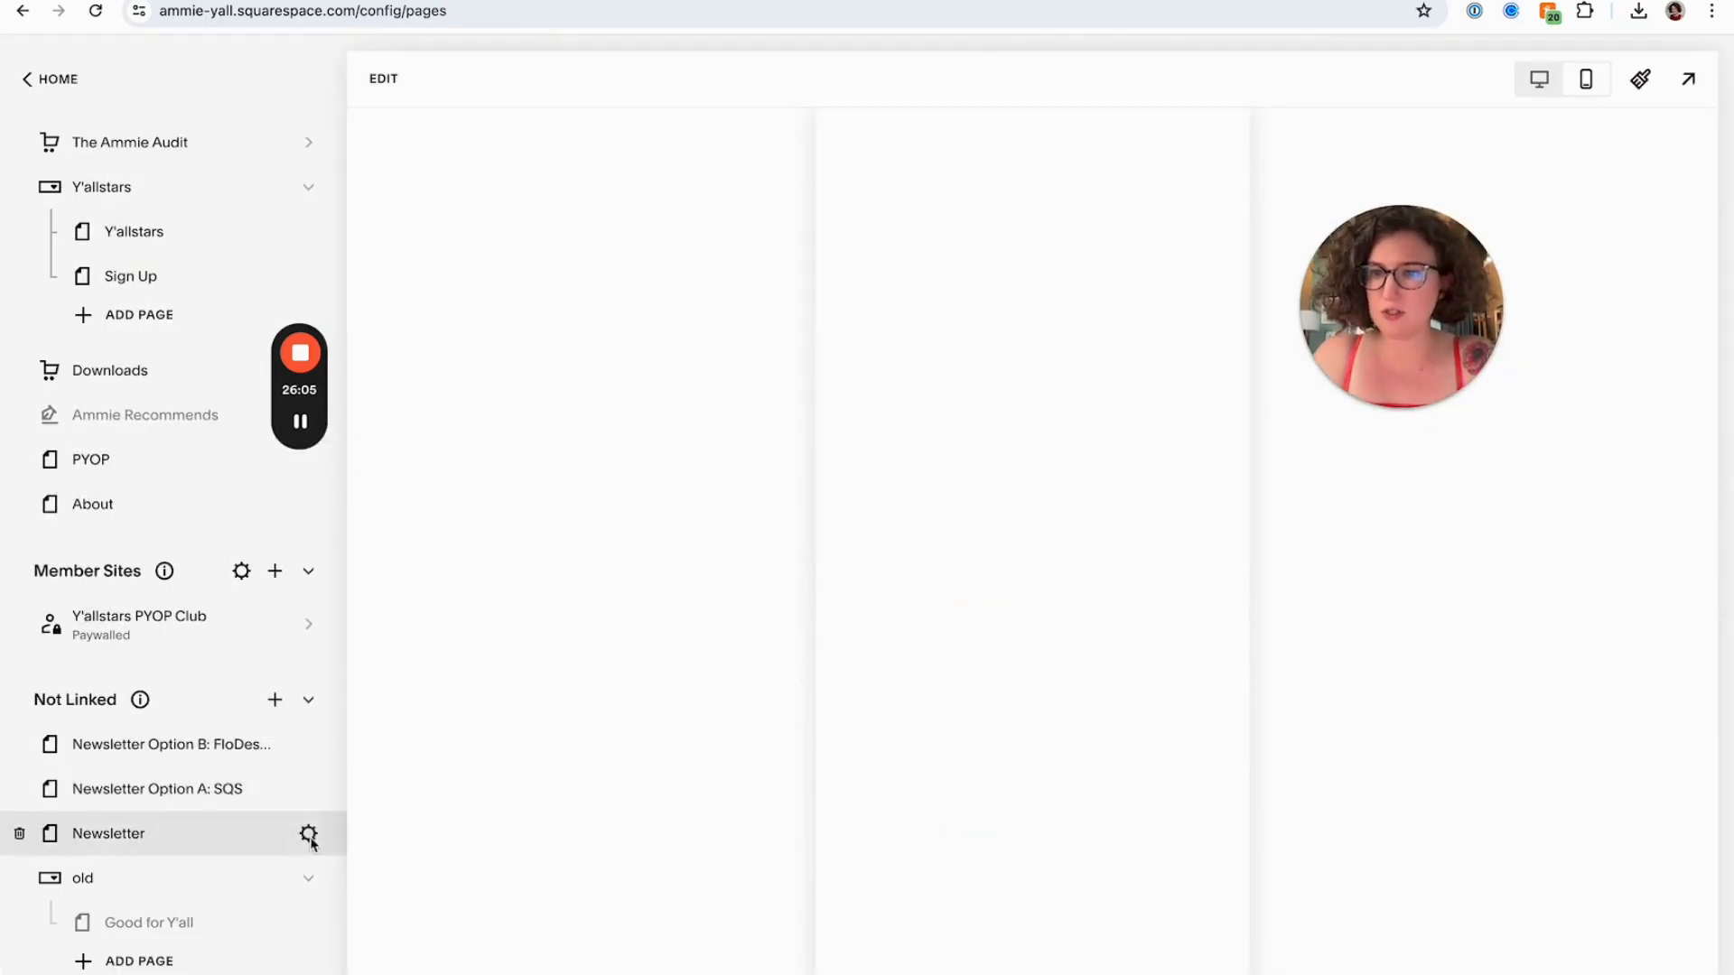
click(897, 592)
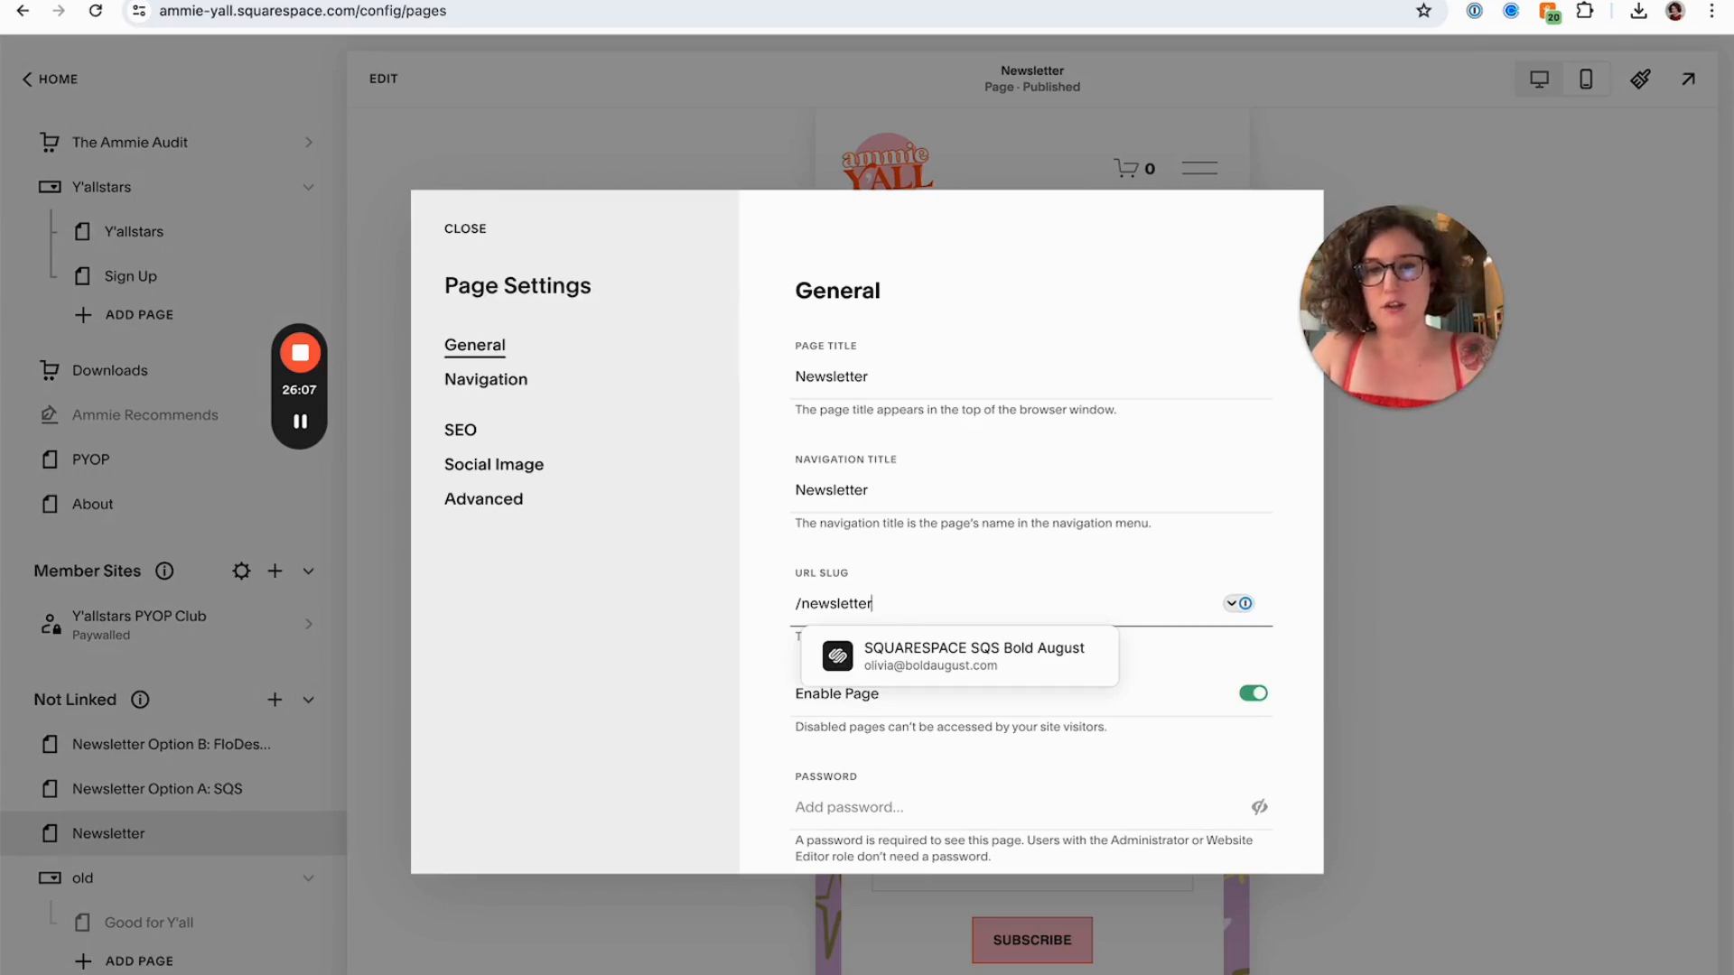
text(-old)
click(1251, 701)
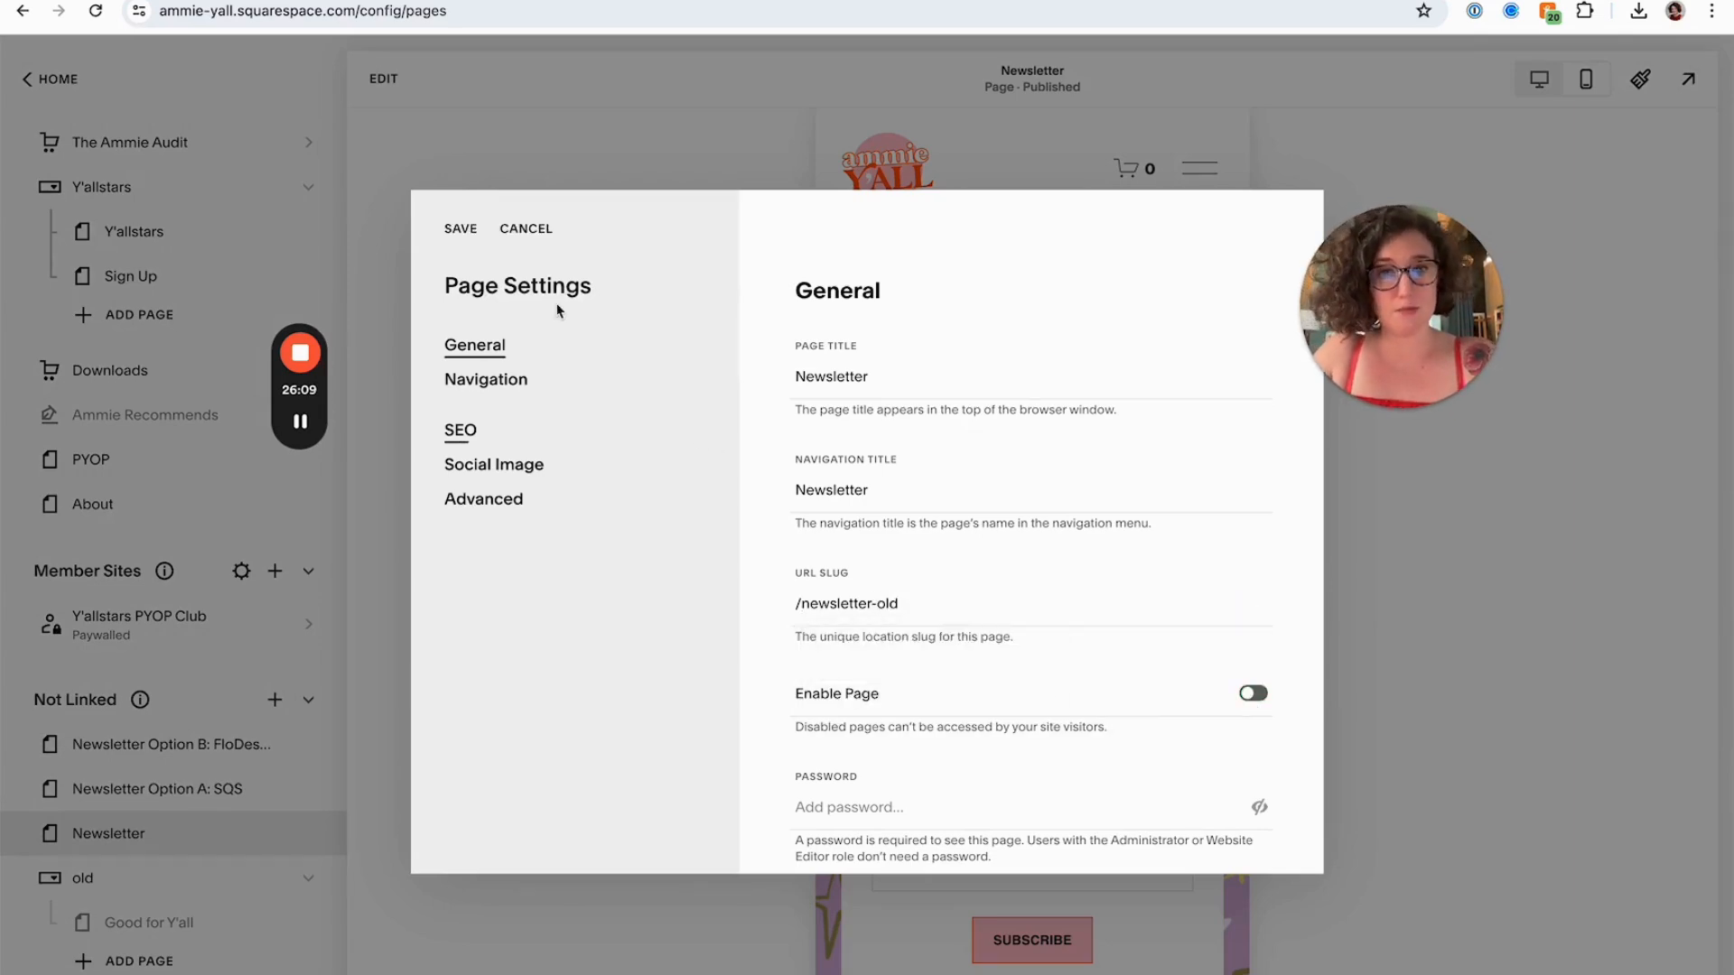
click(465, 230)
Open the Newsletter Option A page settings and set its URL slug to /newsletter
click(302, 788)
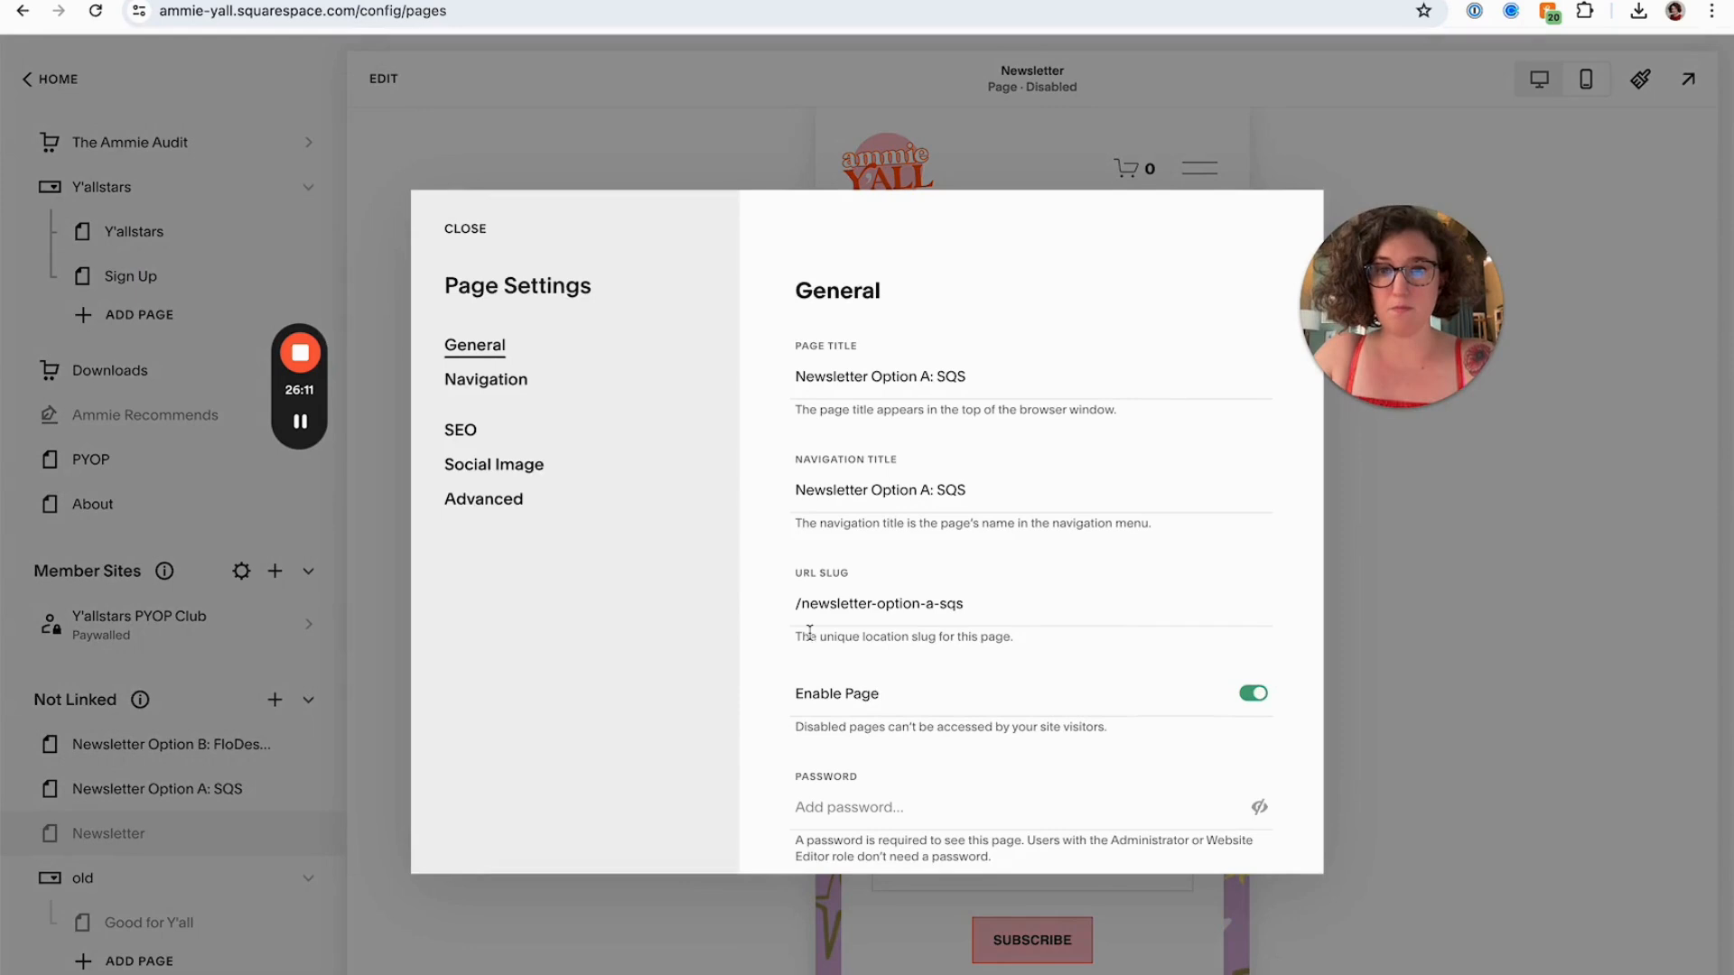
click(853, 605)
key(ctrl+a)
text(/newslet)
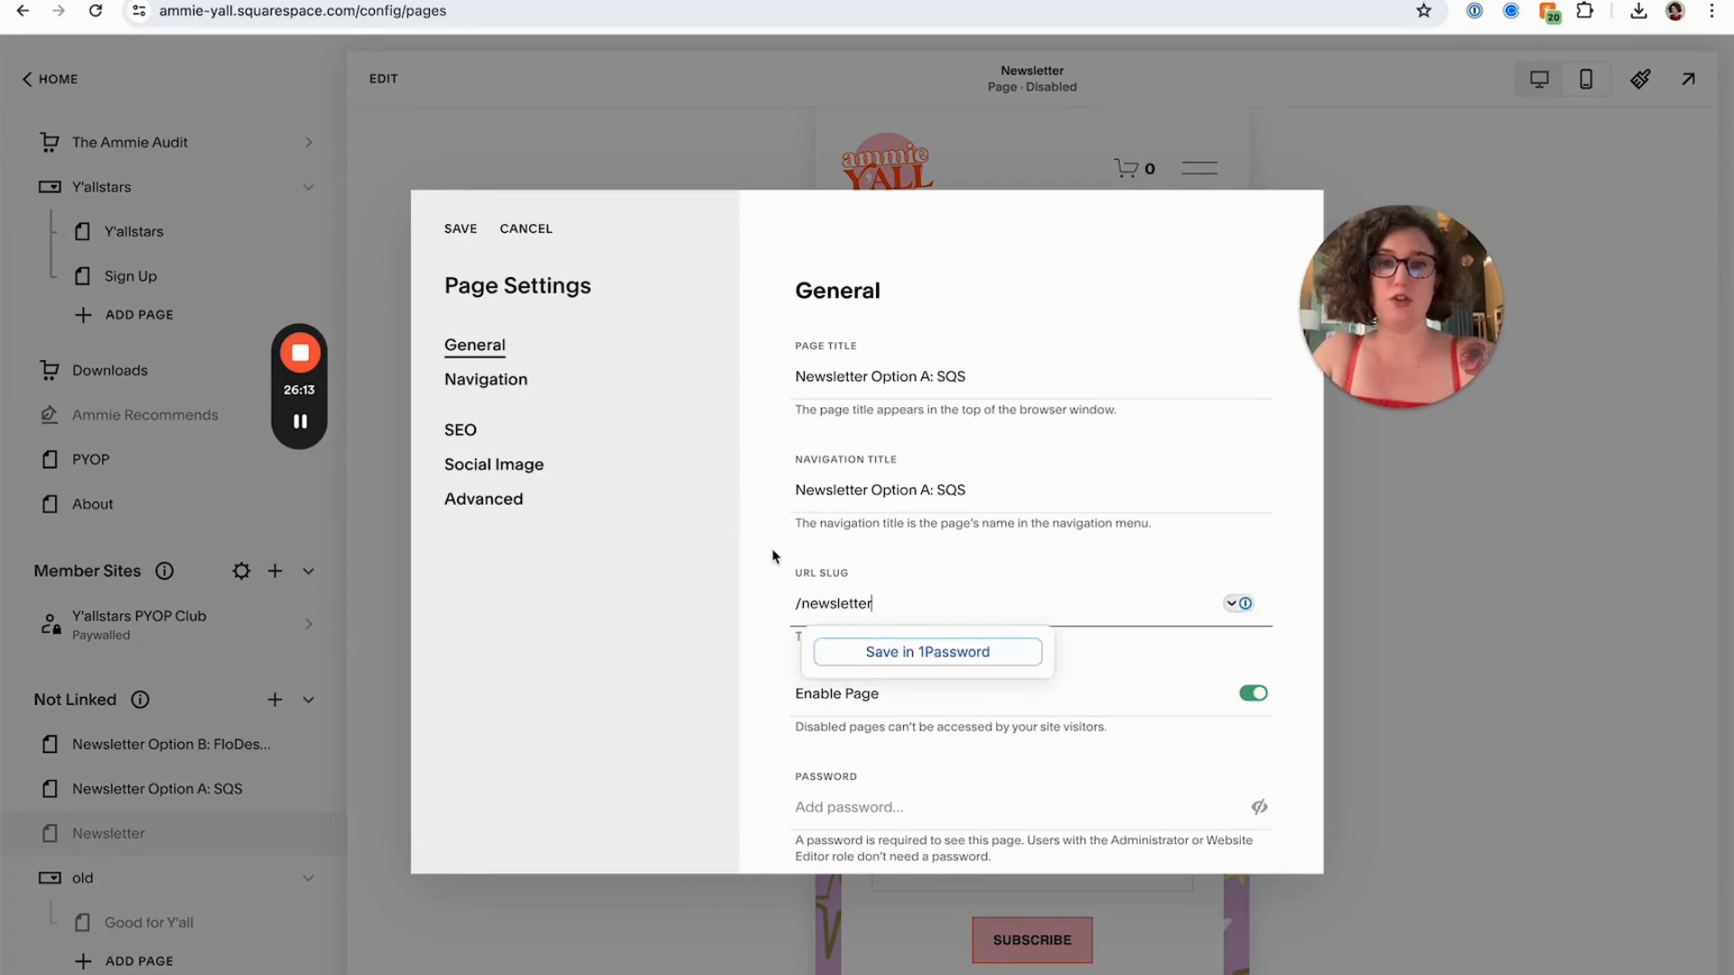
Set both the navigation title and page title to The Y'allzette and save the page settings
click(894, 476)
key(ctrl+a)
text(Th)
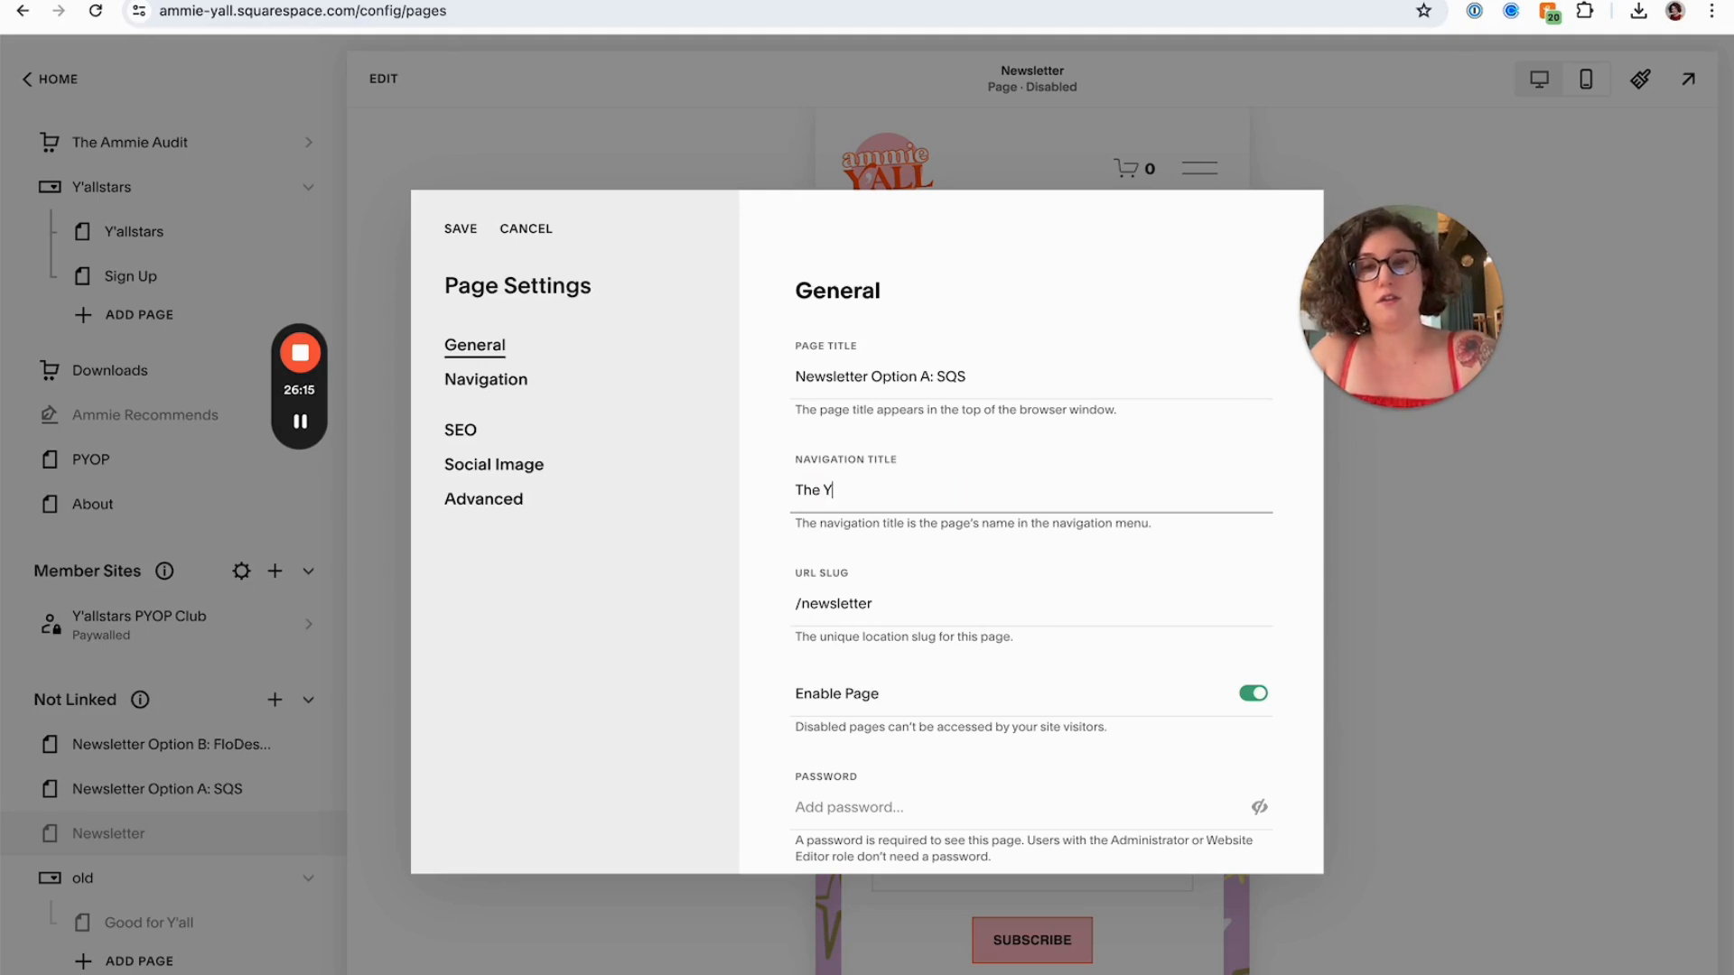
double_click(890, 376)
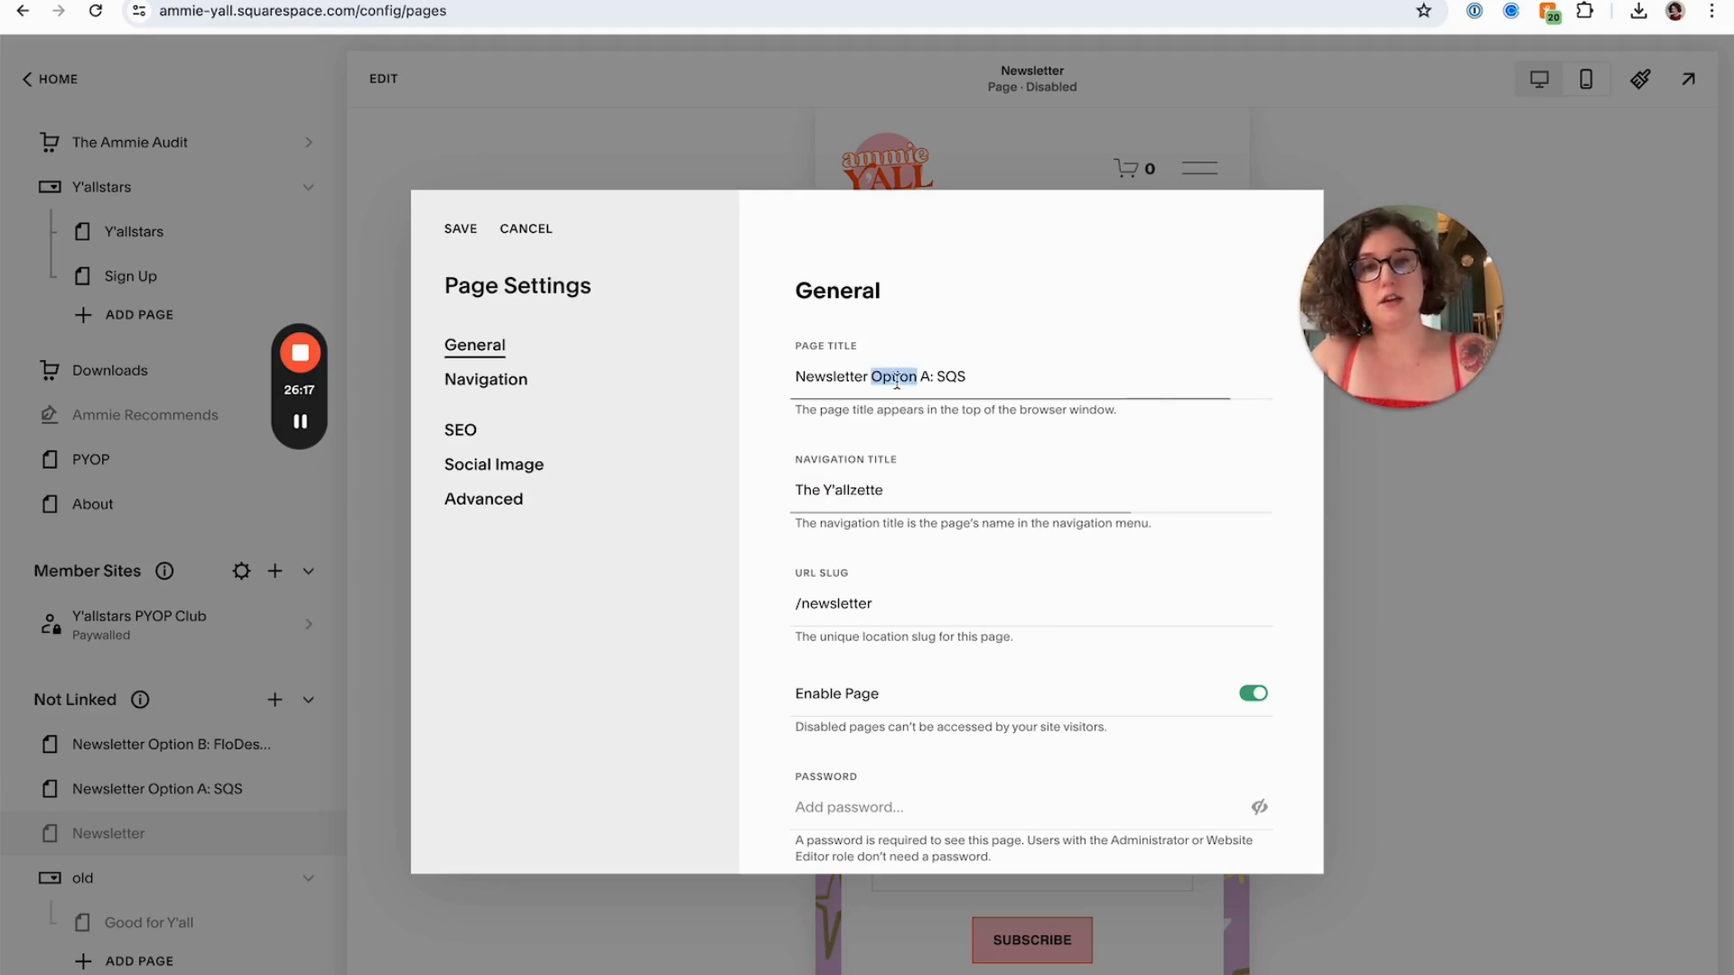
key(ctrl+a)
text(The)
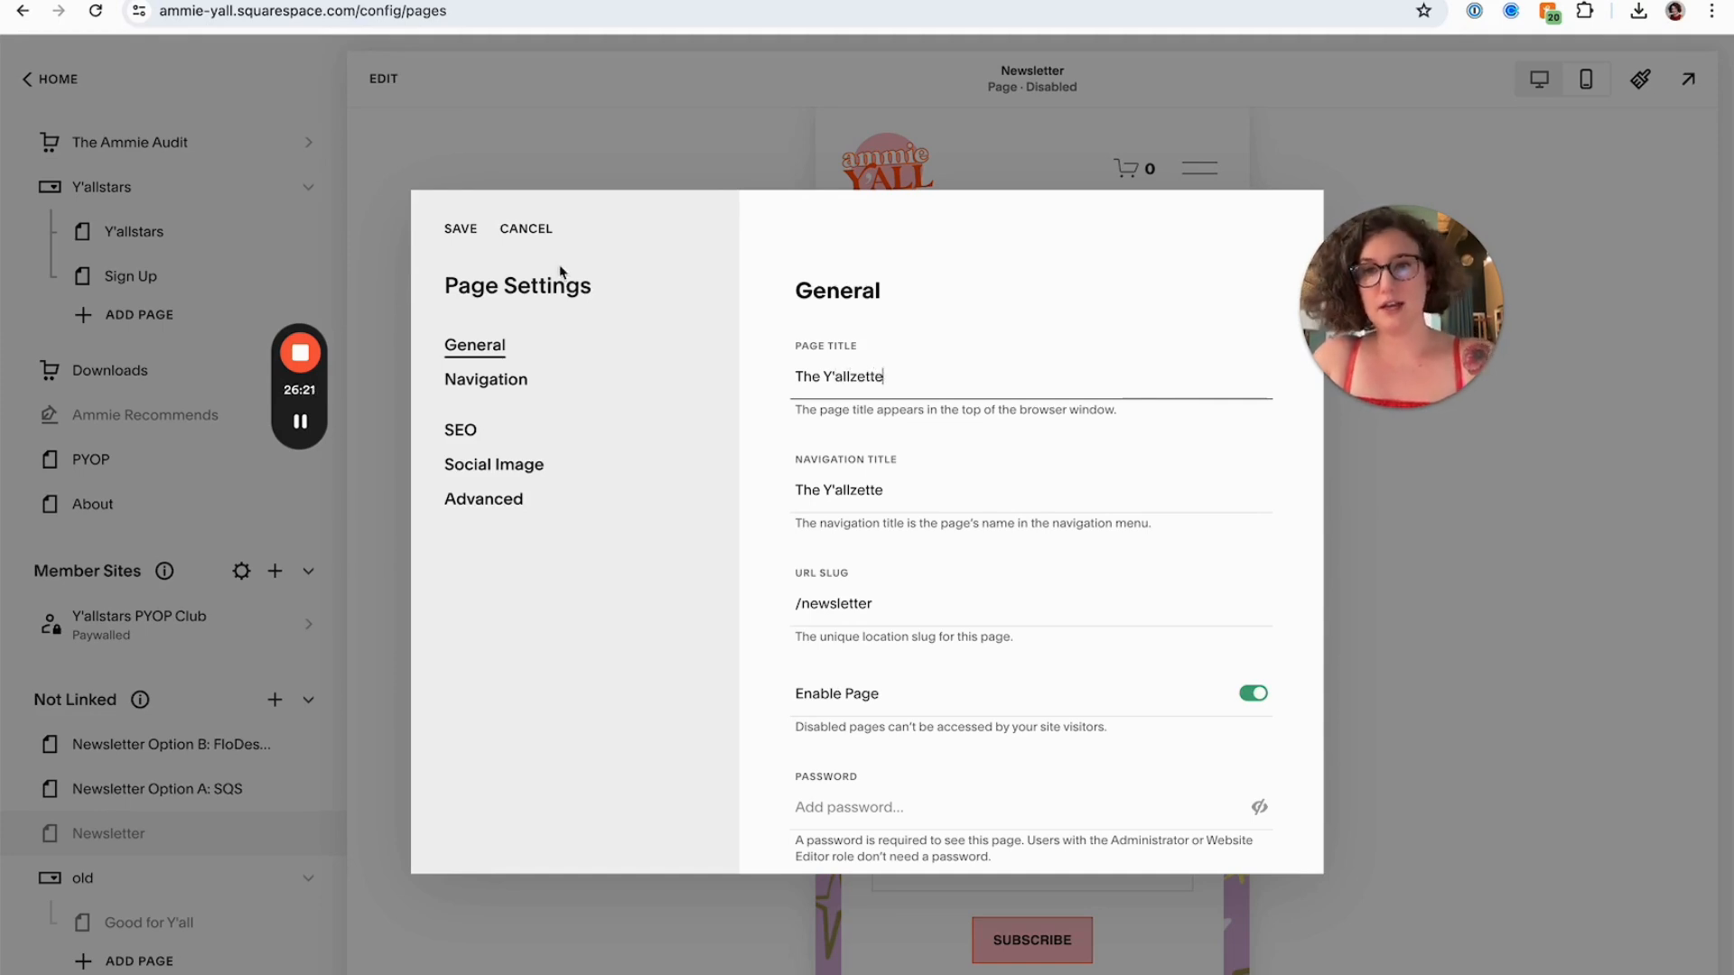
click(463, 240)
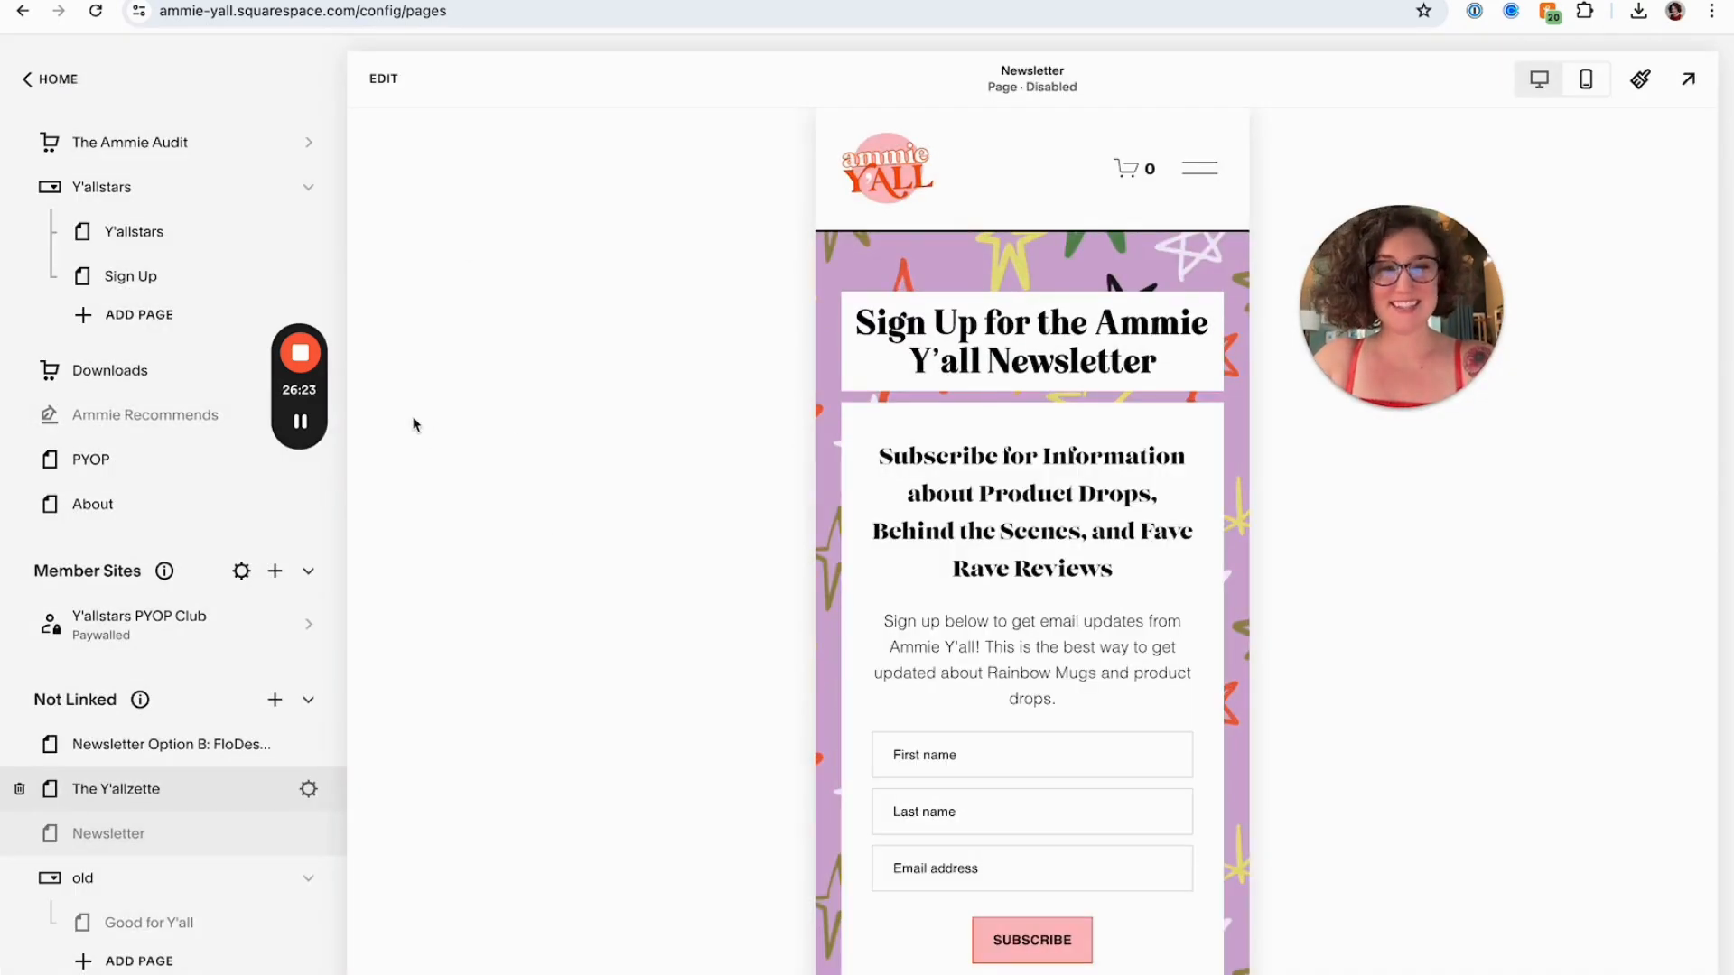